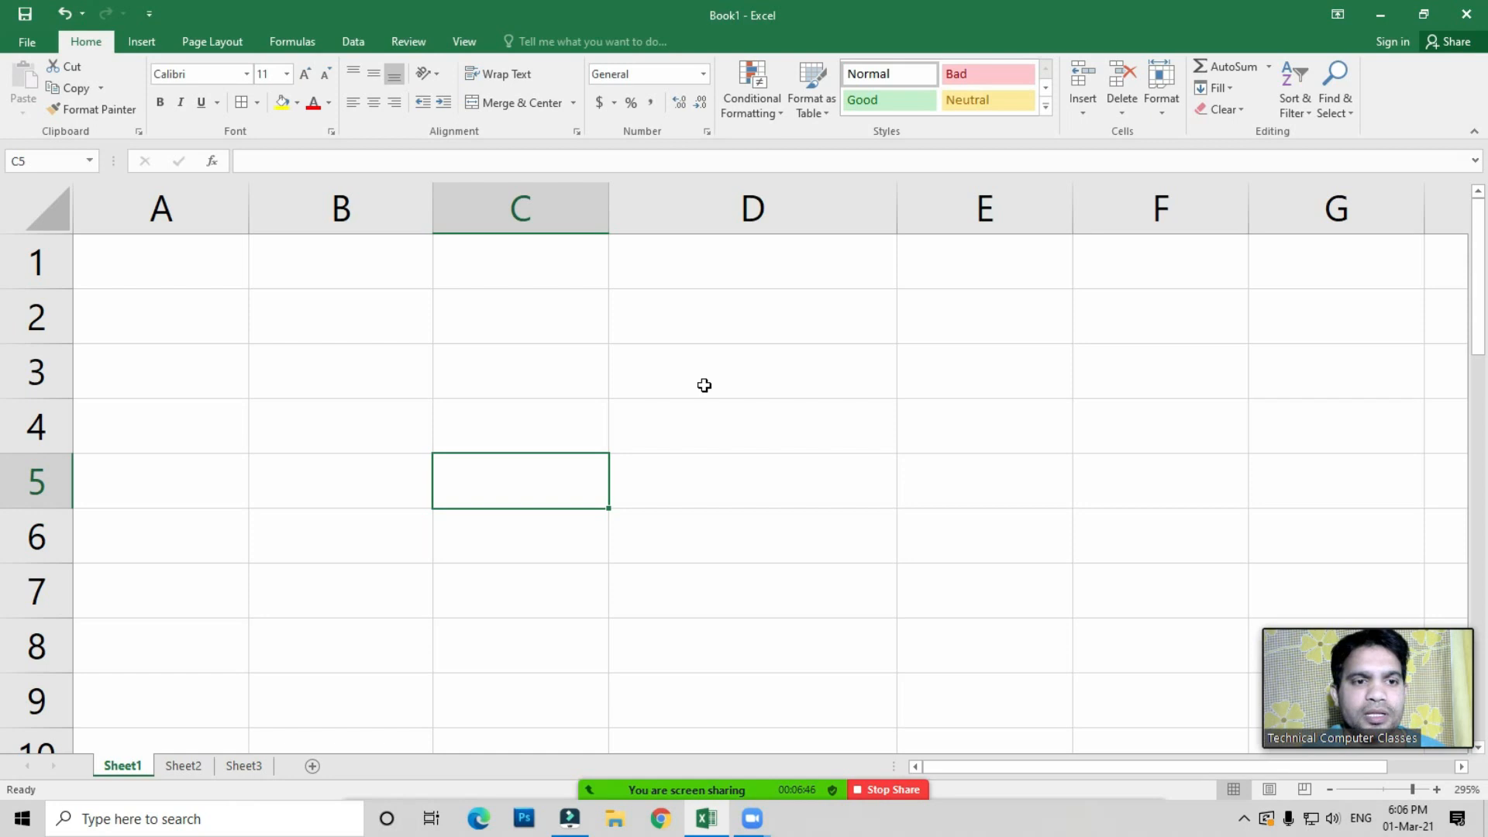
Title the sheet 'Text Functions' in A1 and label item 1 as 'Len' in A3:B3
{"action": "left_click", "coordinate": [535, 442]}
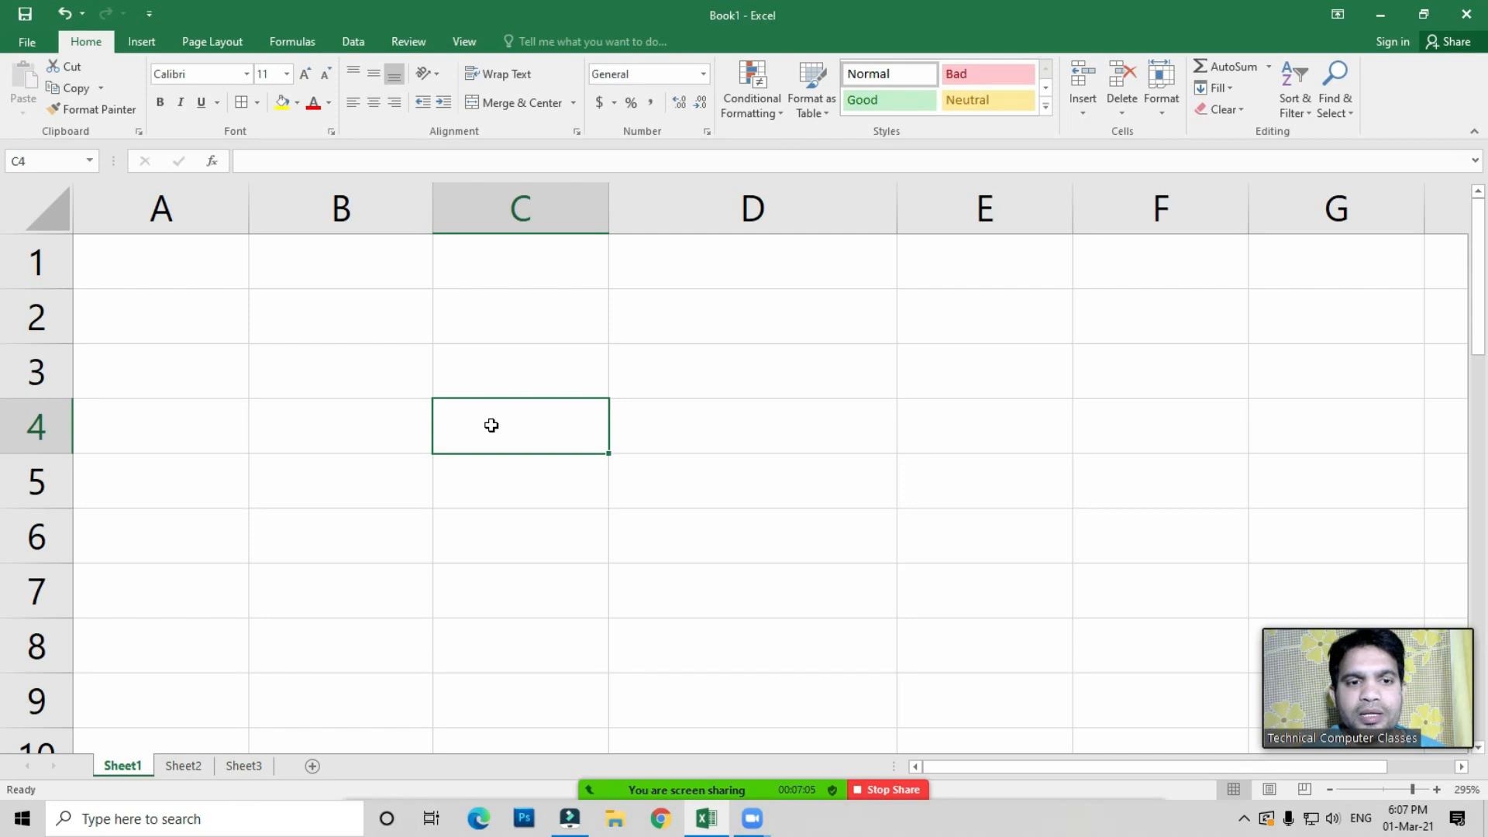
{"action": "left_click", "coordinate": [176, 269]}
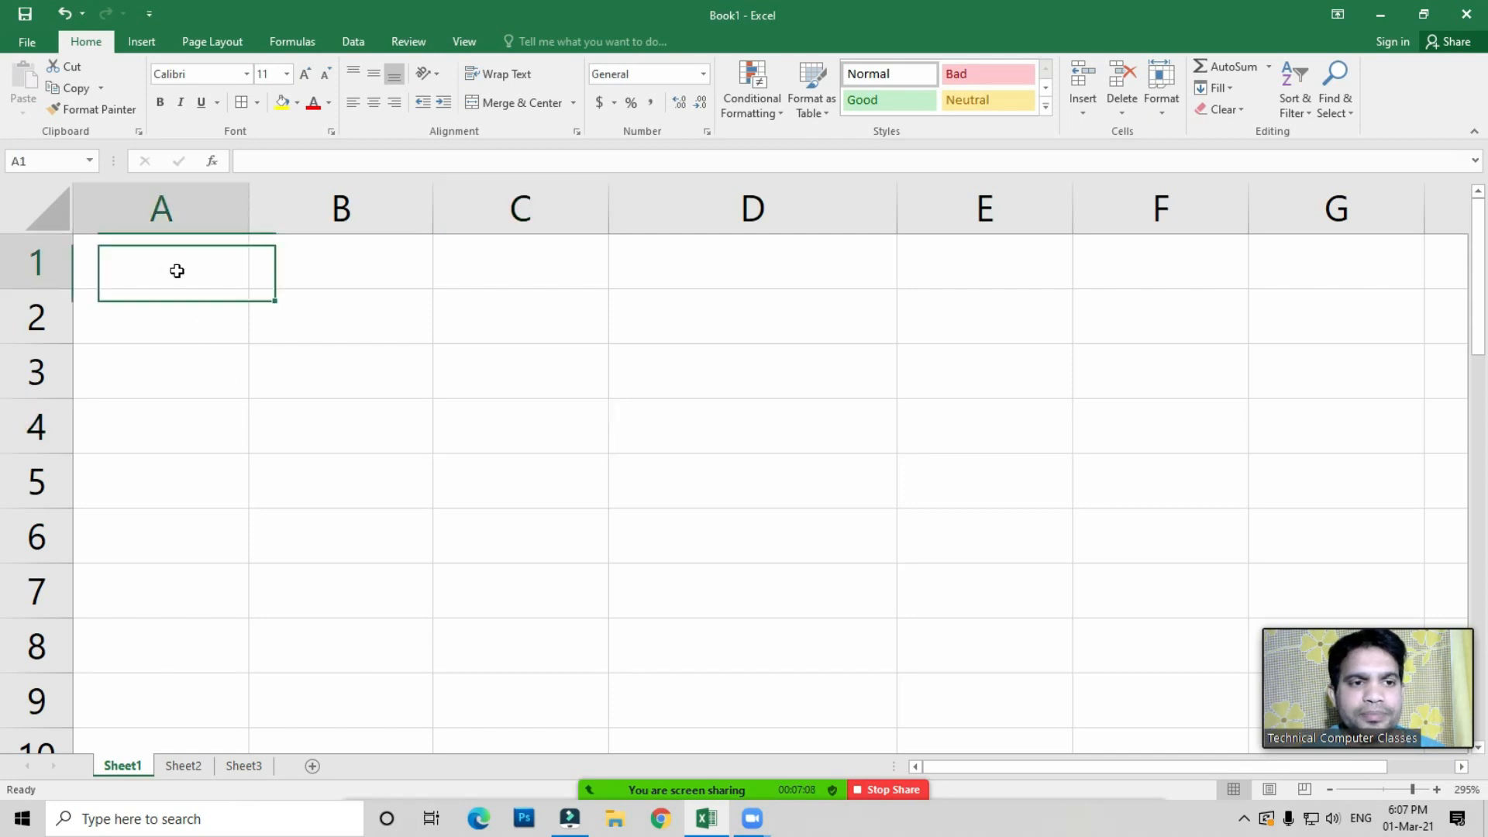
{"action": "type", "text": "Te"}
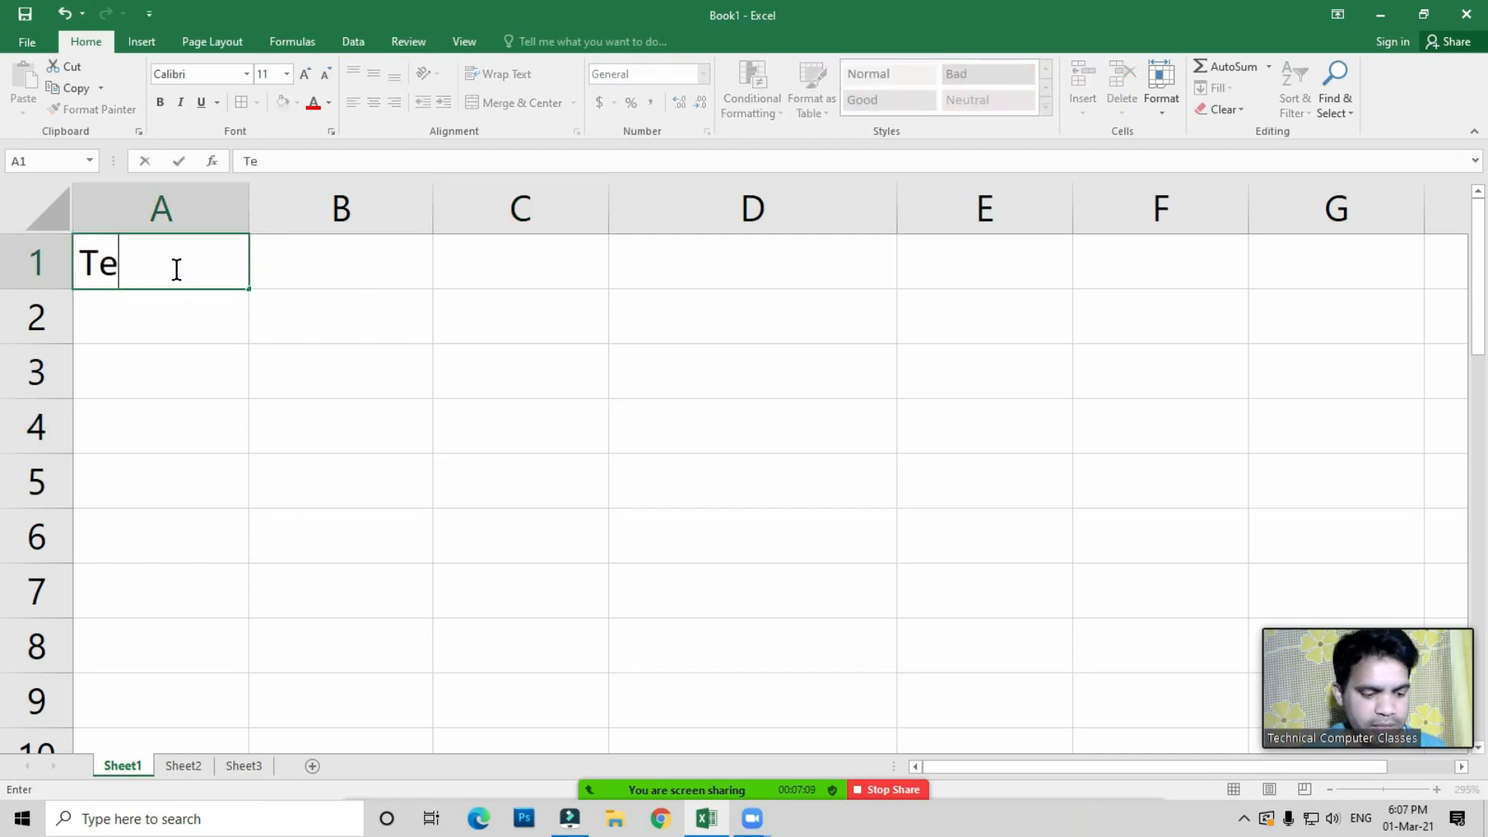
{"action": "type", "text": "xt Fu"}
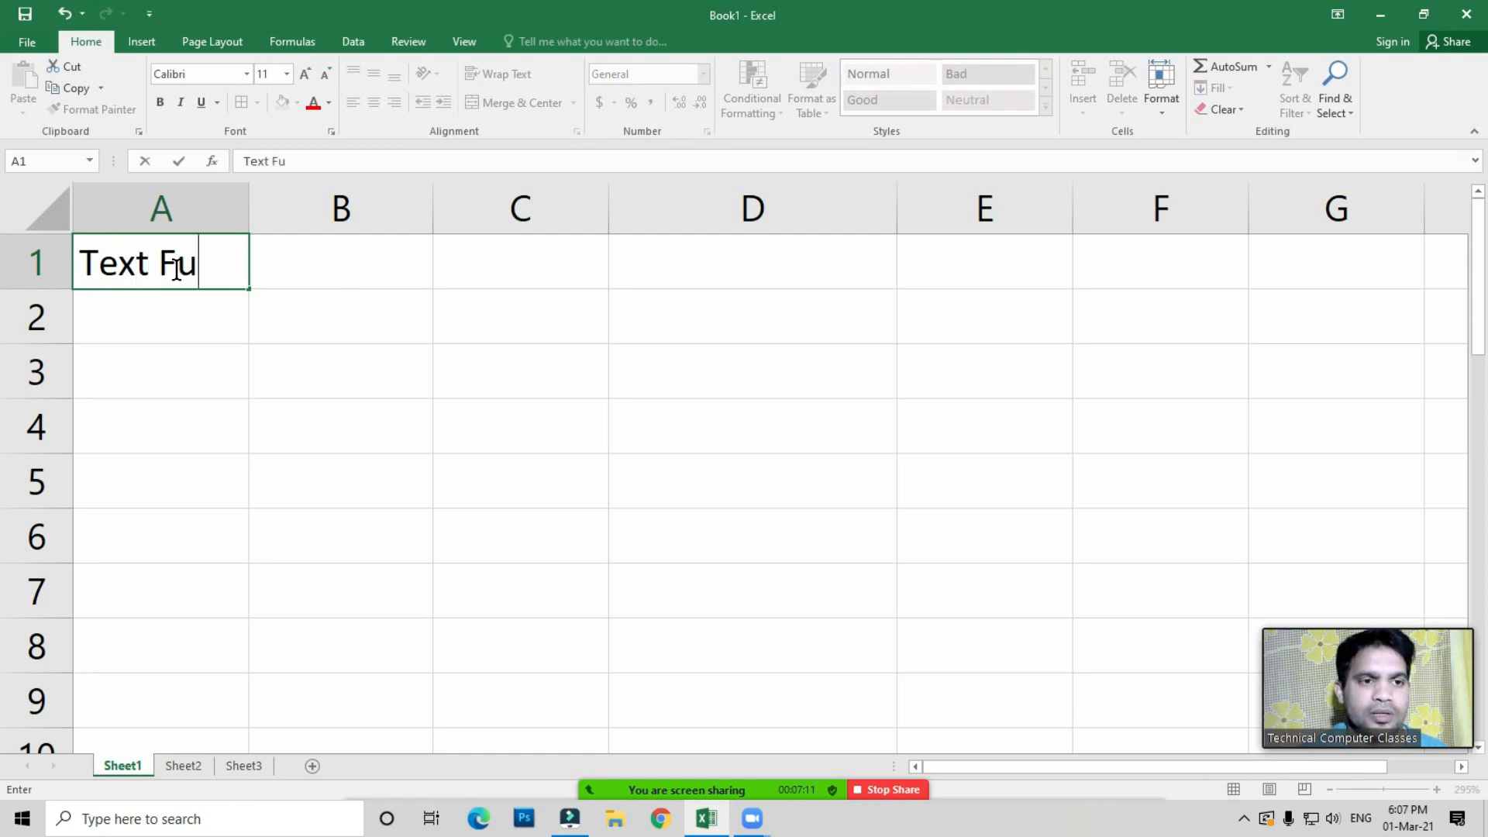
{"action": "type", "text": "nctions"}
{"action": "key", "text": "Return"}
{"action": "key", "text": "Down"}
{"action": "key", "text": "Up"}
{"action": "key", "text": "Up"}
{"action": "key", "text": "Down"}
{"action": "key", "text": "Down"}
{"action": "type", "text": "1"}
{"action": "key", "text": "Tab"}
{"action": "type", "text": "Len"}
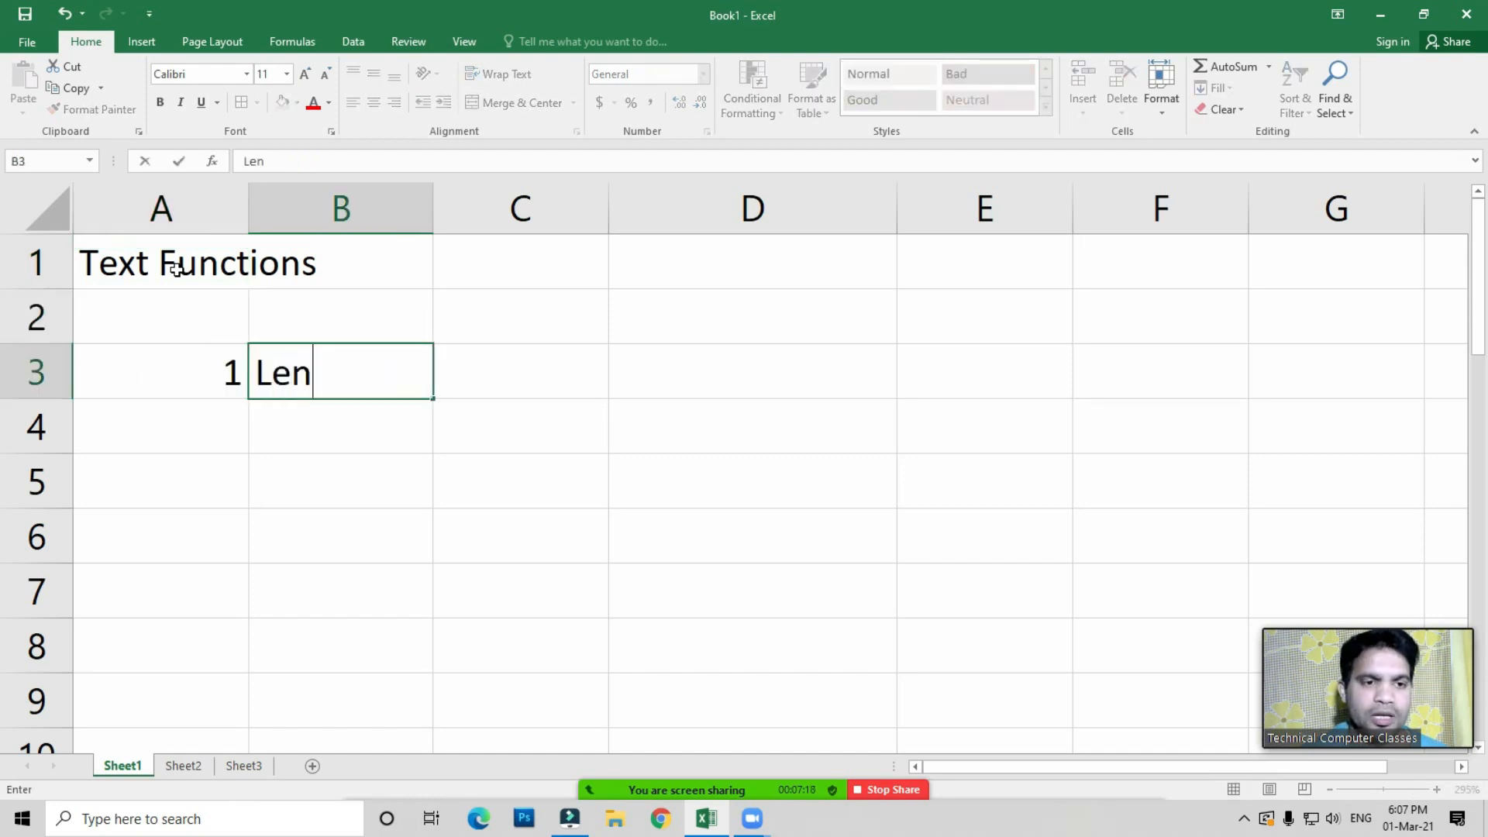
{"action": "key", "text": "Return"}
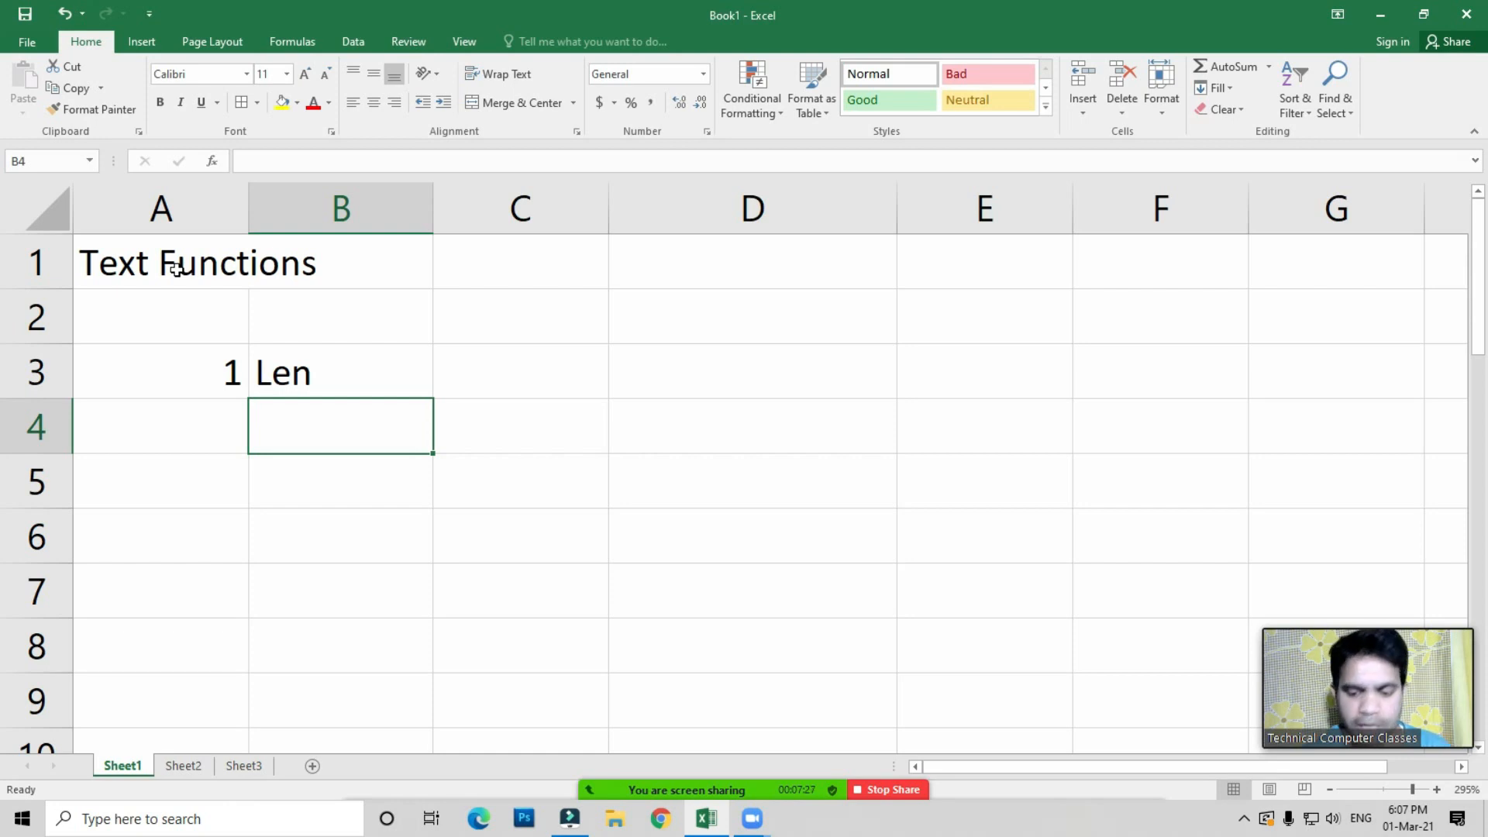
Enter a sample full name in B5 and AutoFit column B to its width
{"action": "key", "text": "Down"}
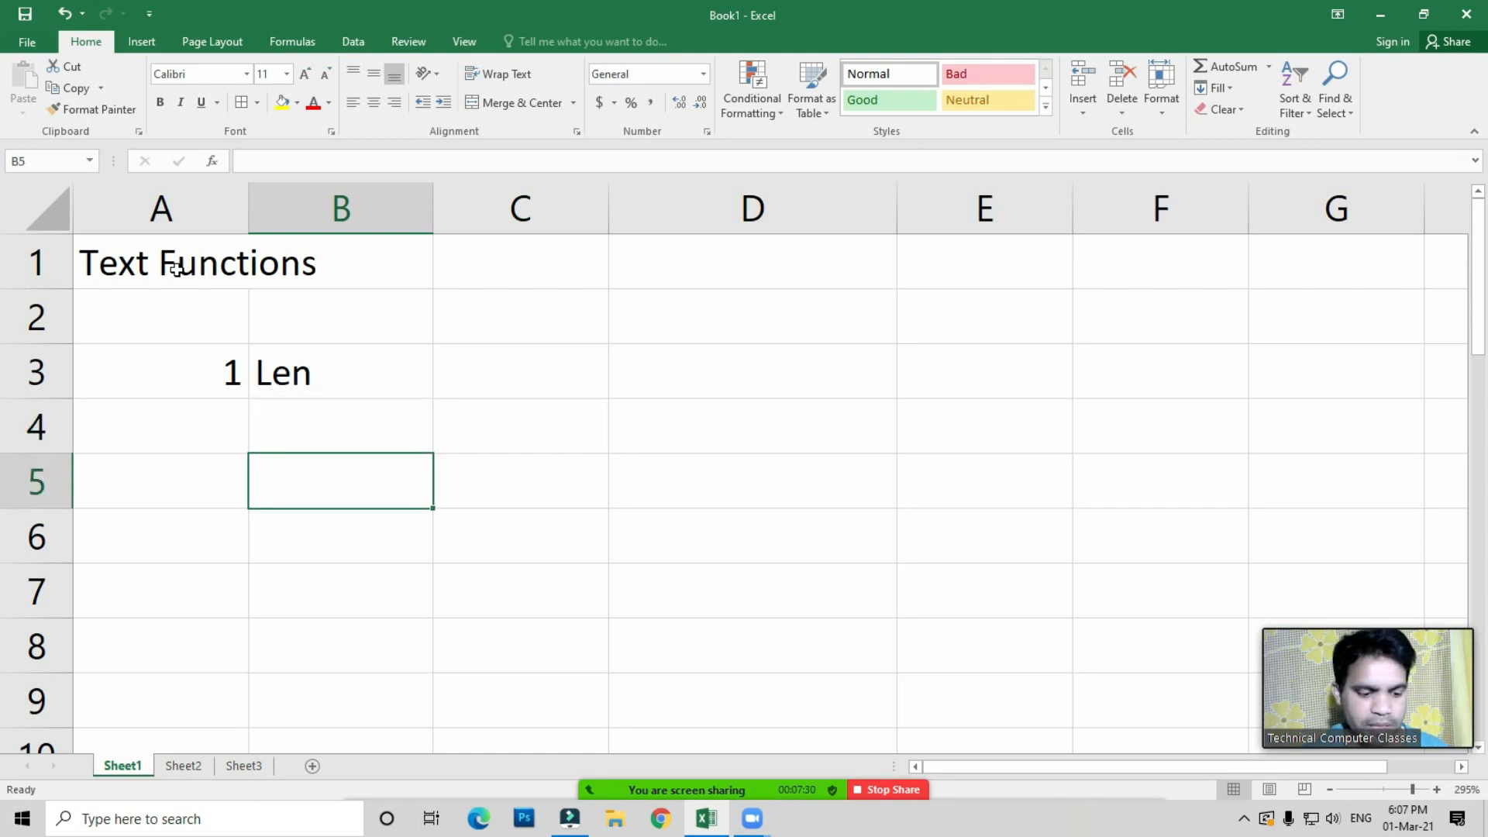
{"action": "type", "text": "Chandra M"}
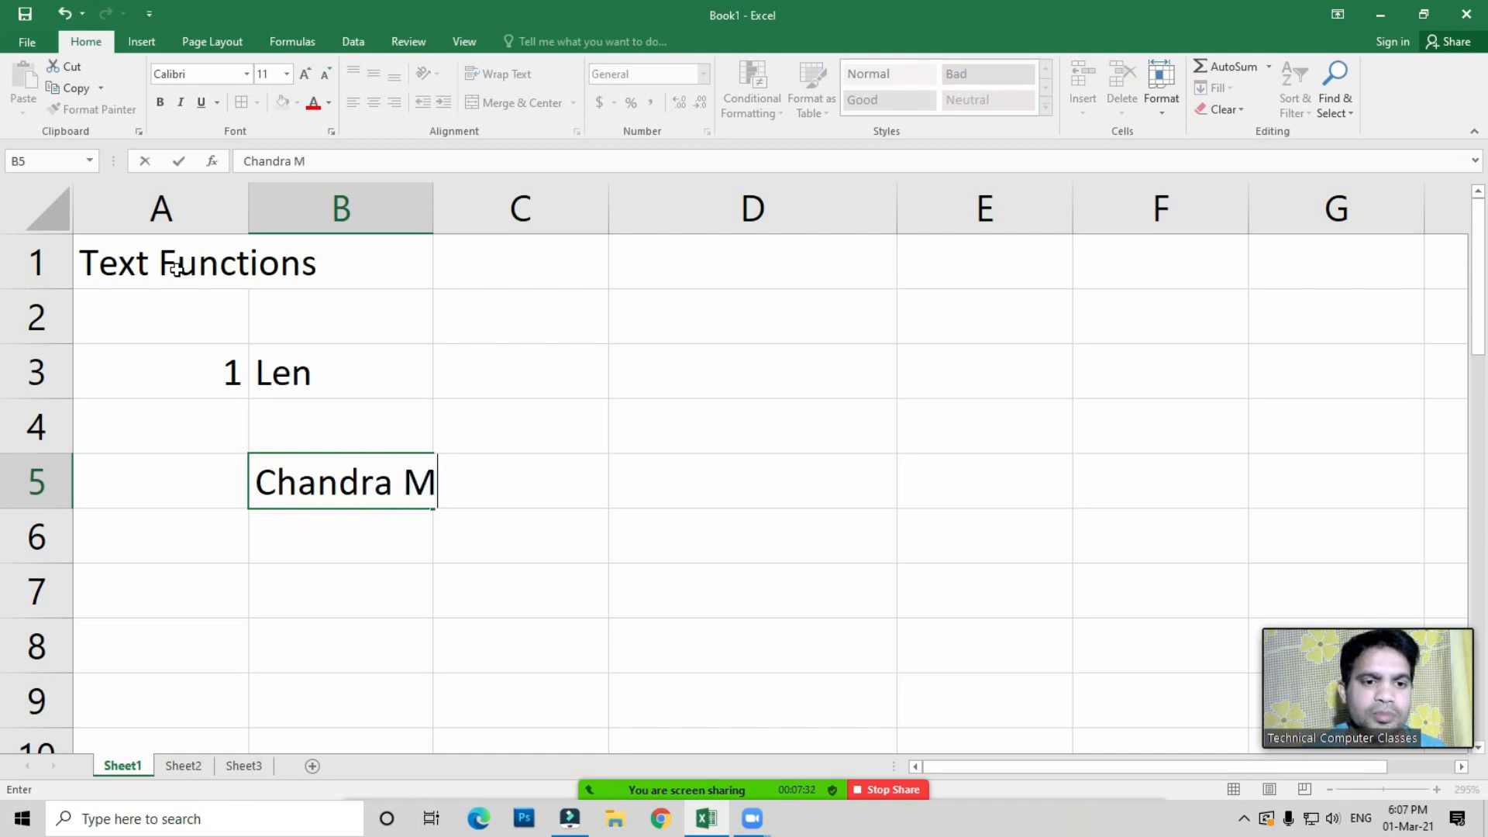
{"action": "type", "text": "ohan"}
{"action": "key", "text": "ctrl+Return"}
{"action": "key", "text": "alt+o"}
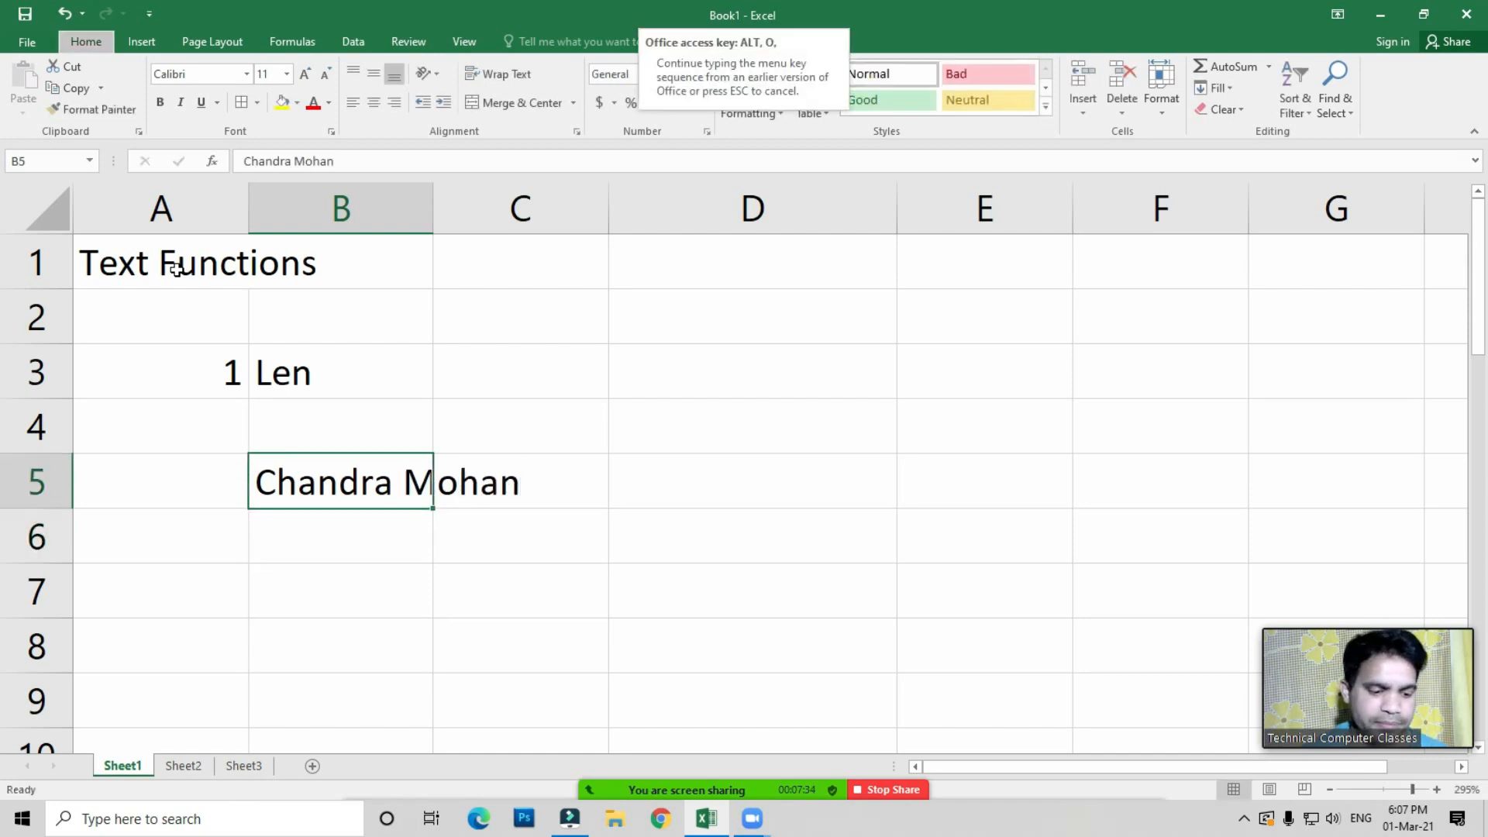
{"action": "key", "text": "c"}
{"action": "key", "text": "a"}
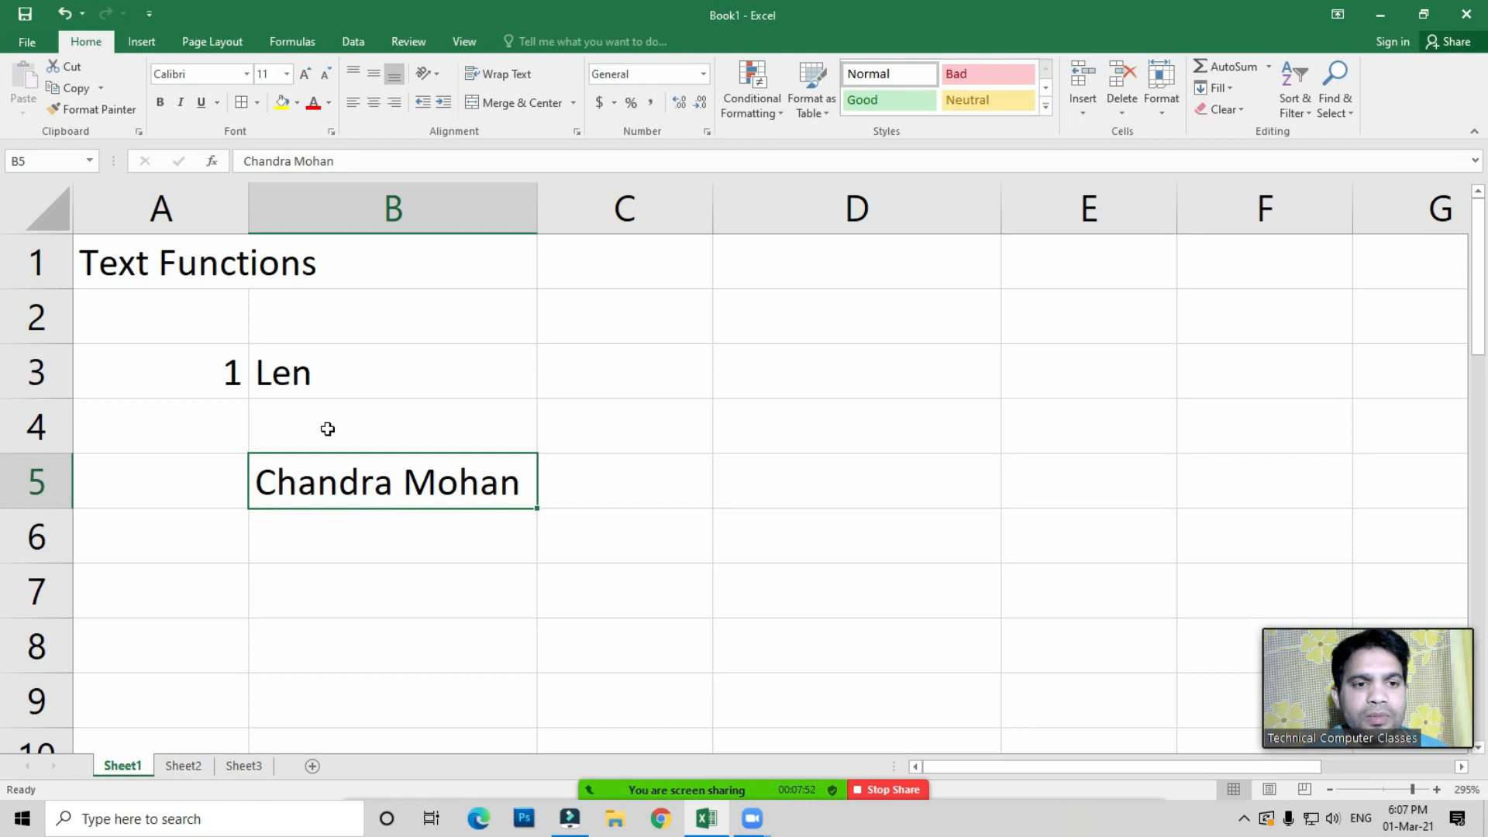
Enter =LEN(B5) in C5 to count the sample name's 13 characters
{"action": "left_click", "coordinate": [618, 482]}
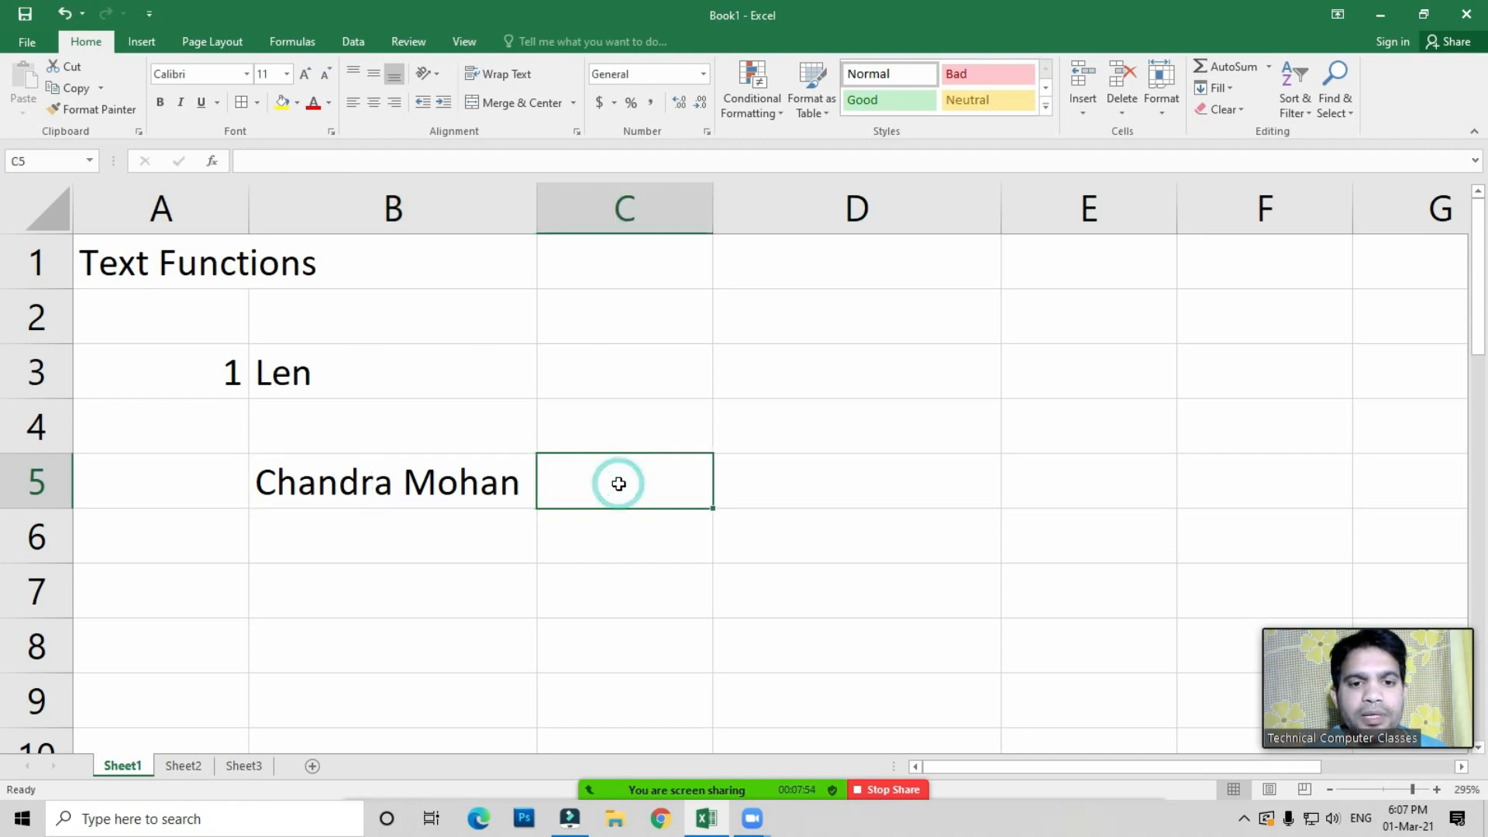
{"action": "type", "text": "="}
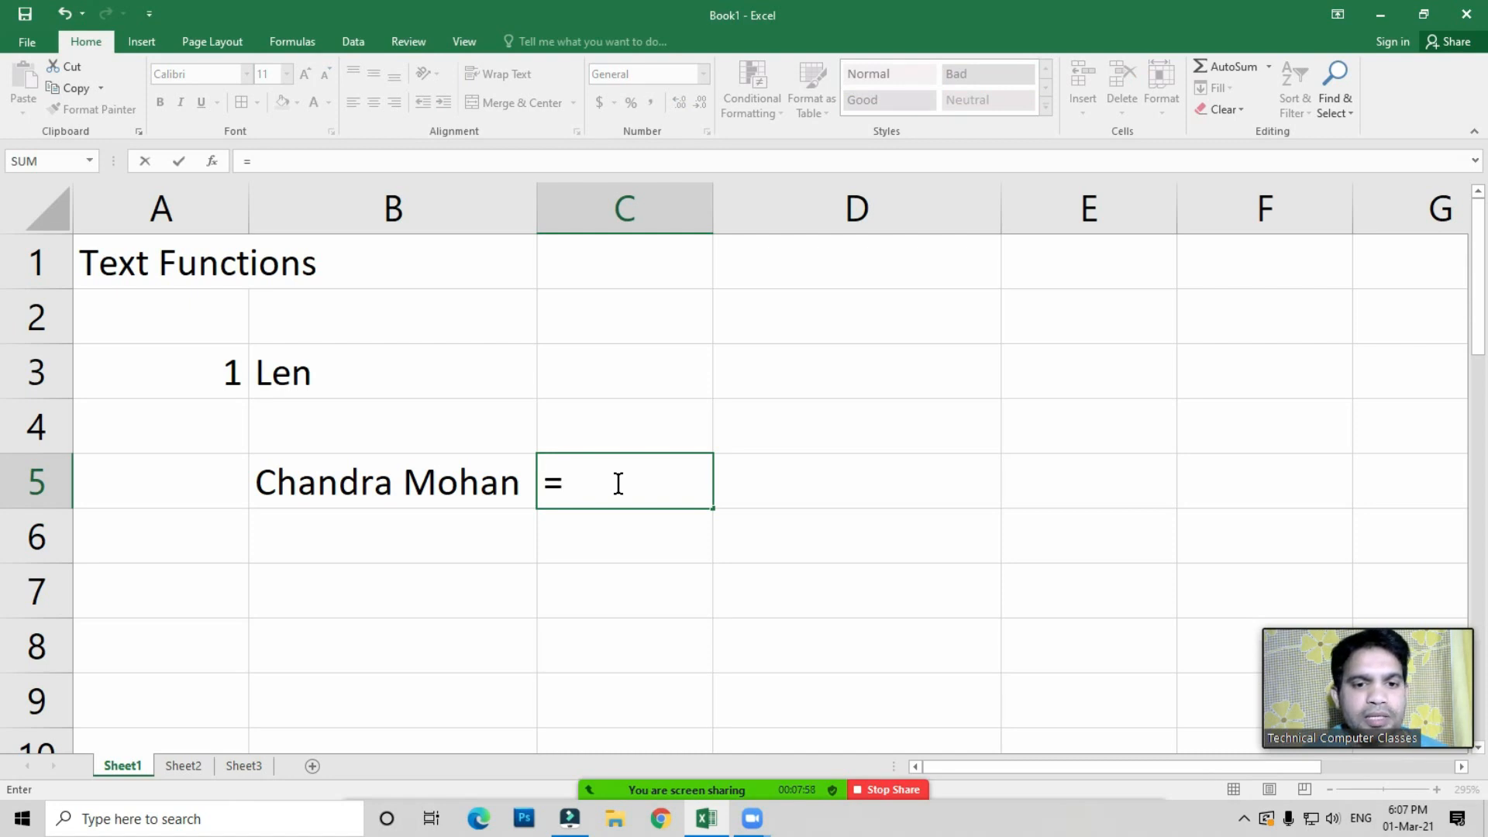
{"action": "type", "text": "len"}
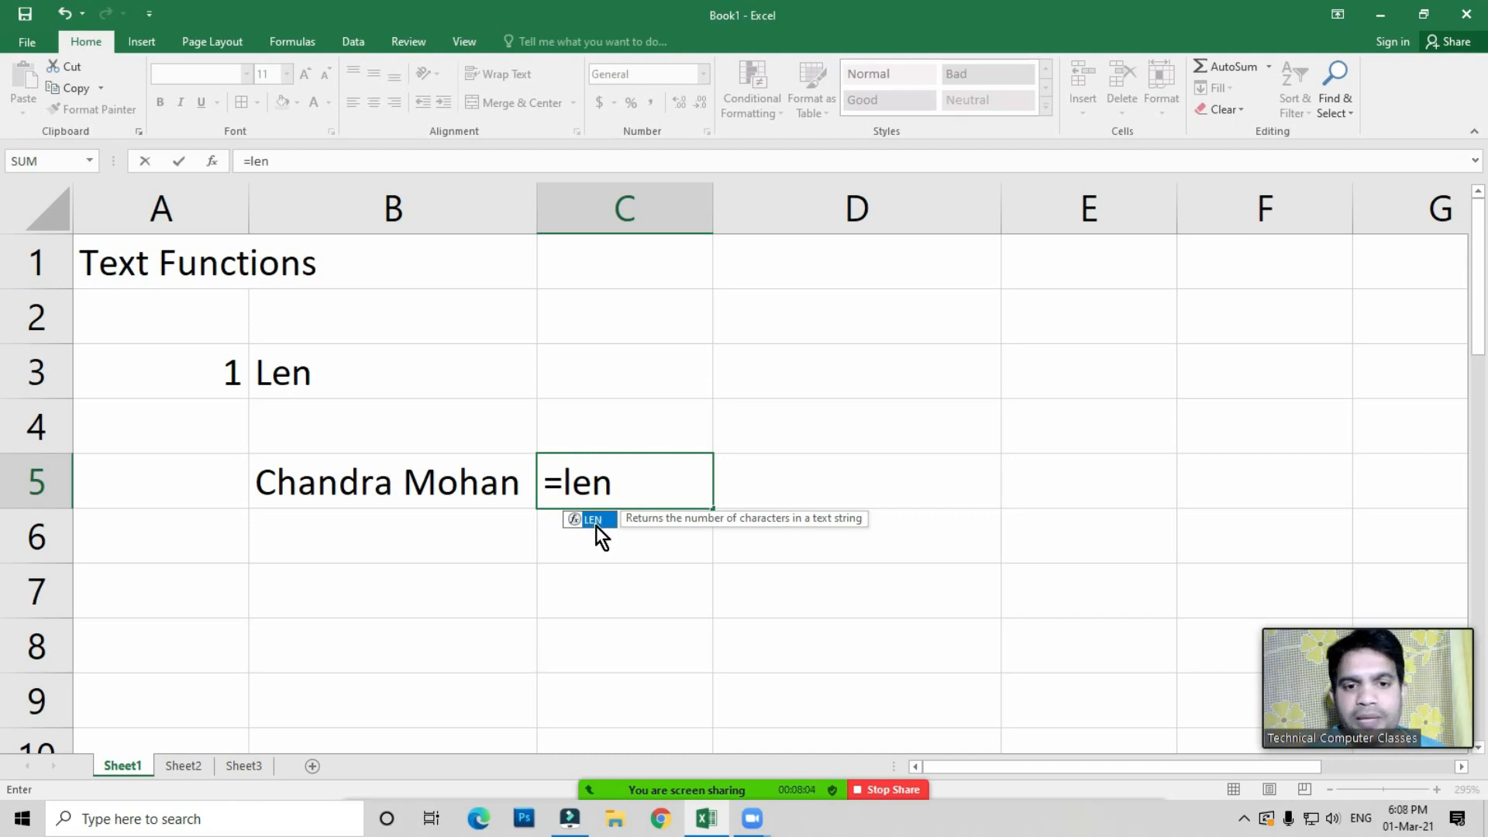
{"action": "key", "text": "Tab"}
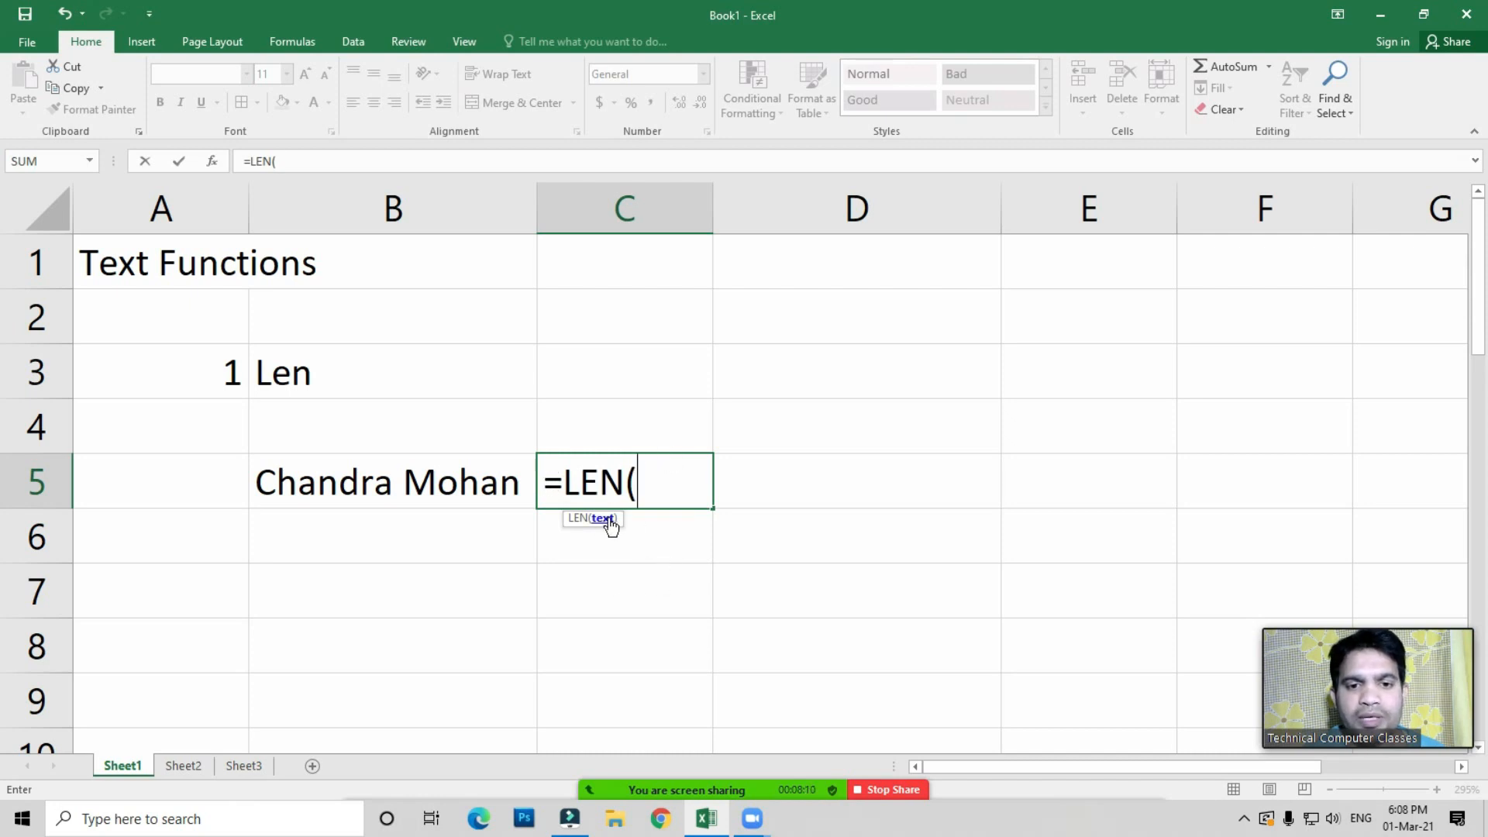
{"action": "left_click", "coordinate": [444, 486]}
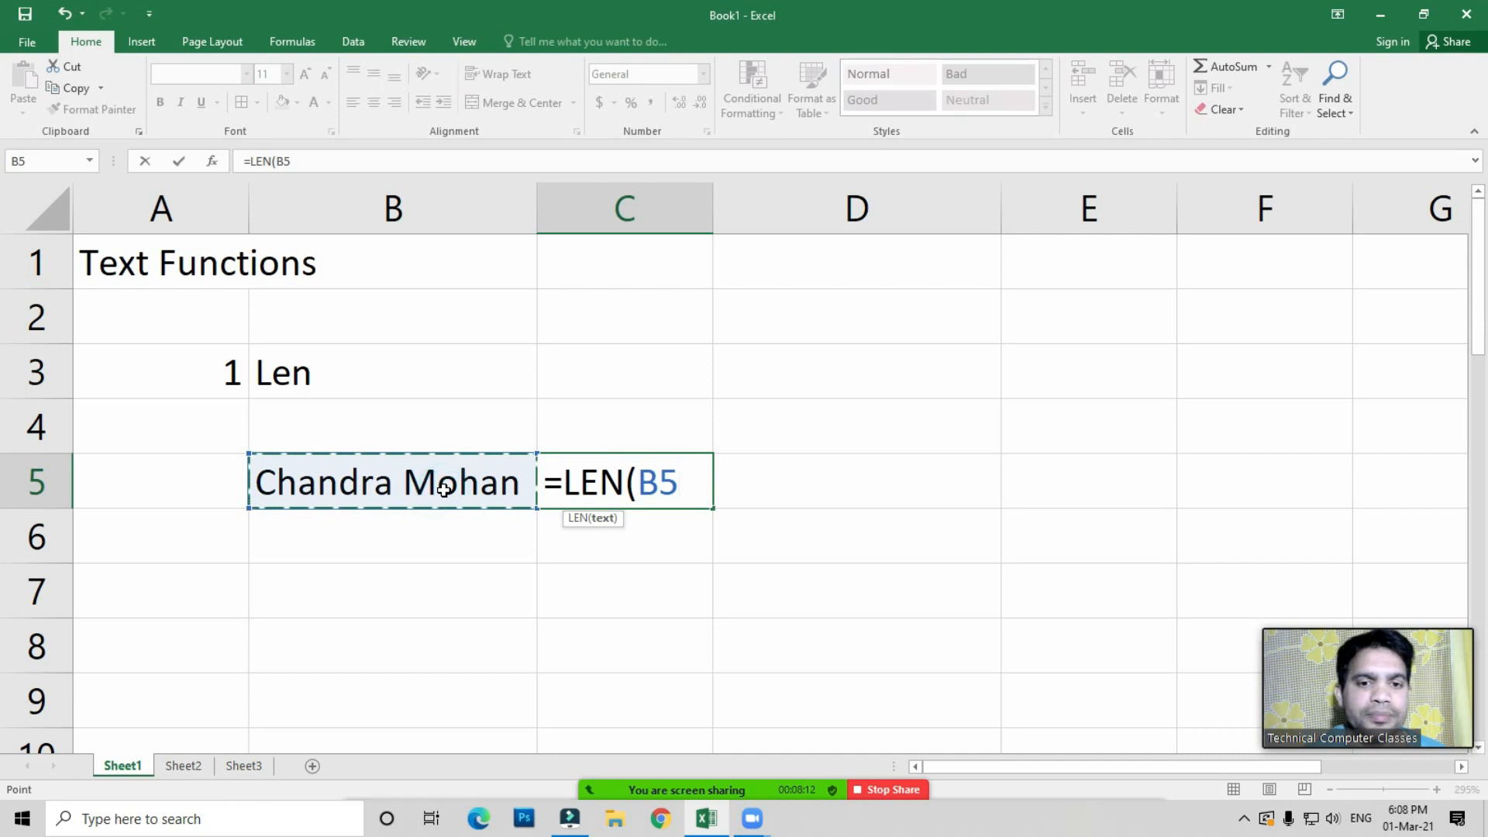
{"action": "type", "text": ")"}
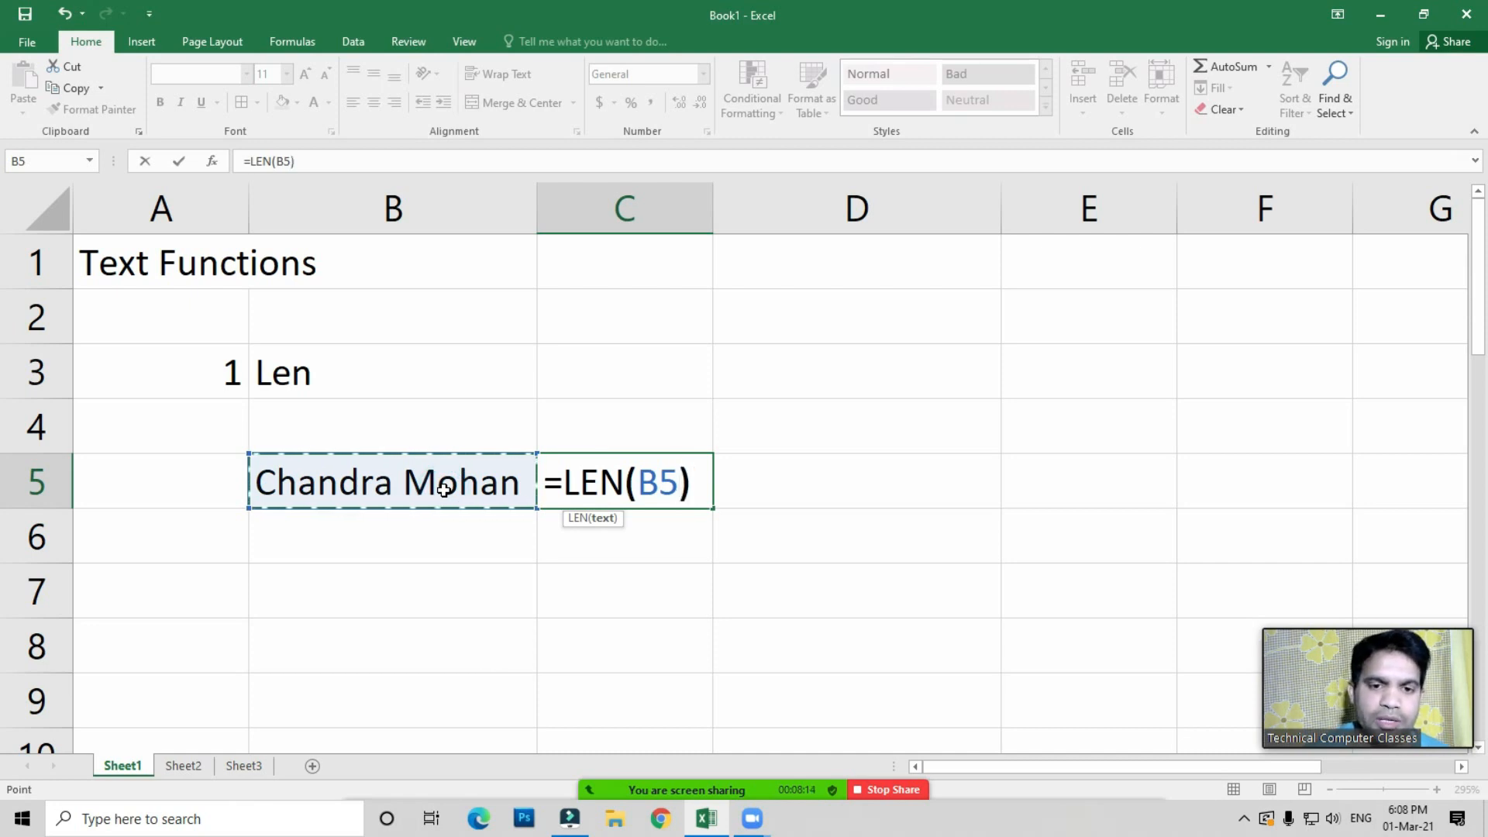
{"action": "key", "text": "Return"}
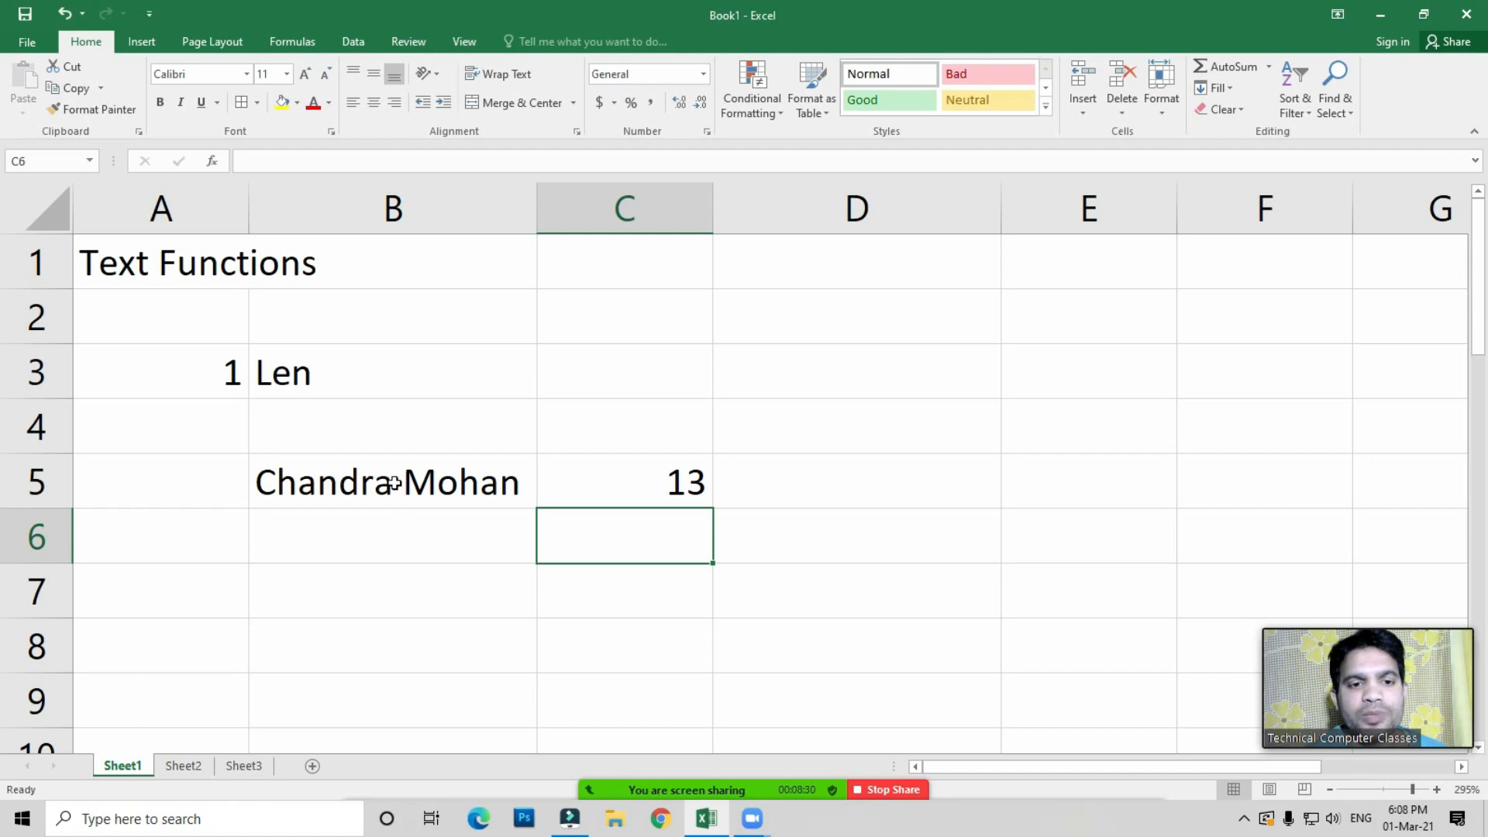
{"action": "left_click", "coordinate": [667, 475]}
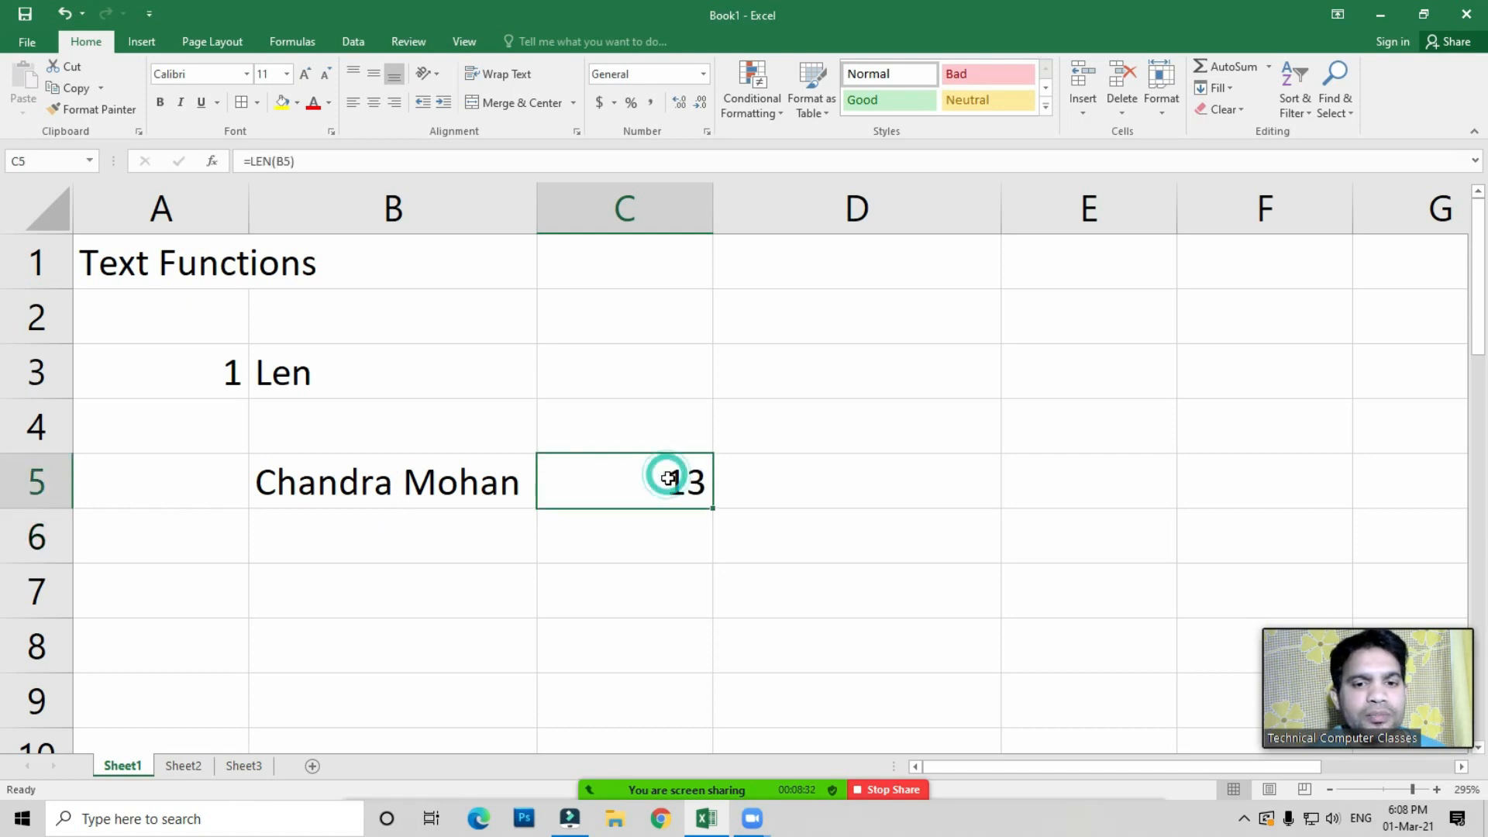
{"action": "left_click", "coordinate": [289, 376]}
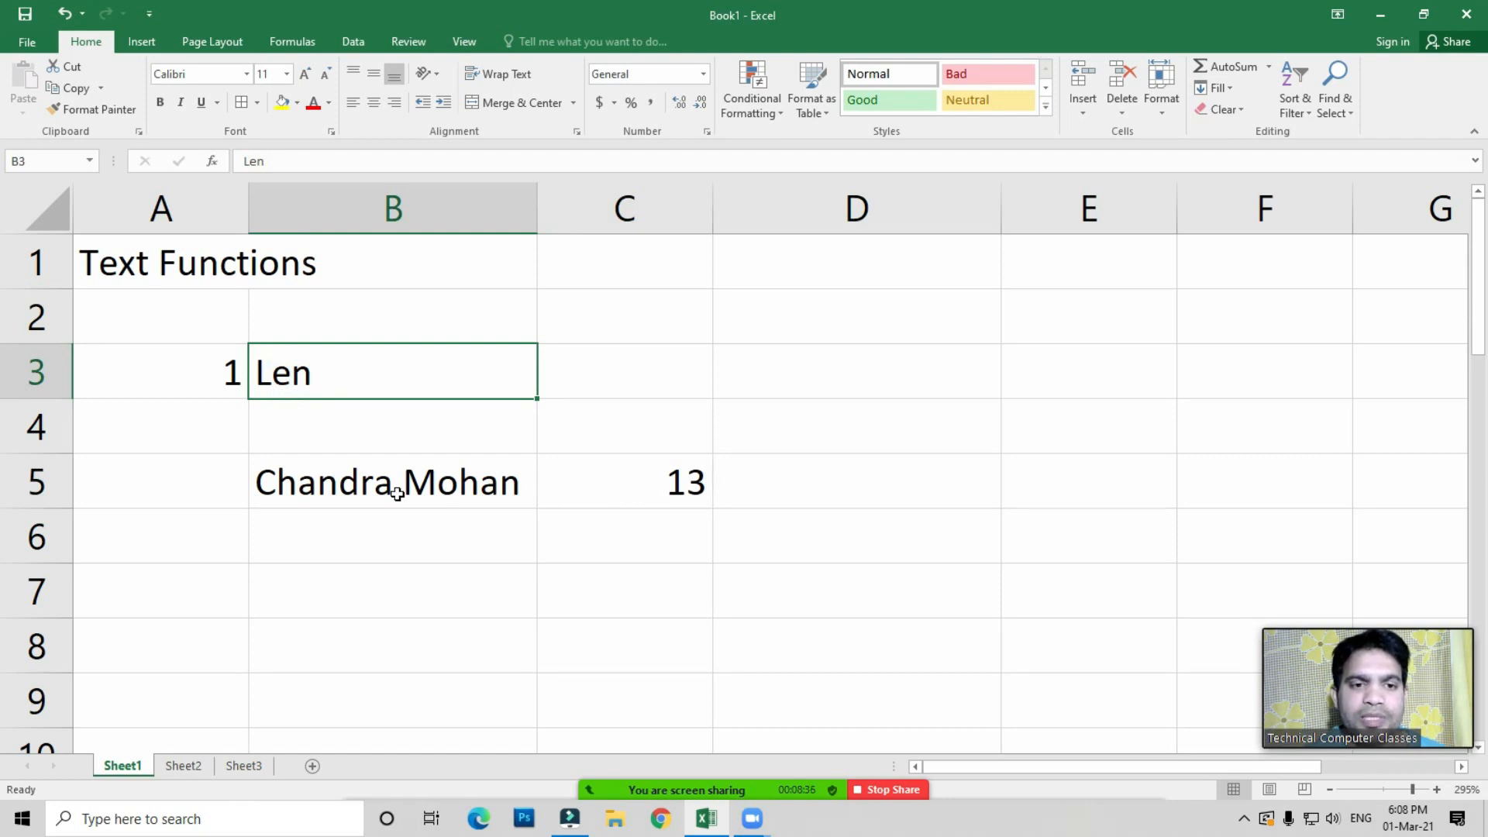
{"action": "left_click", "coordinate": [184, 586]}
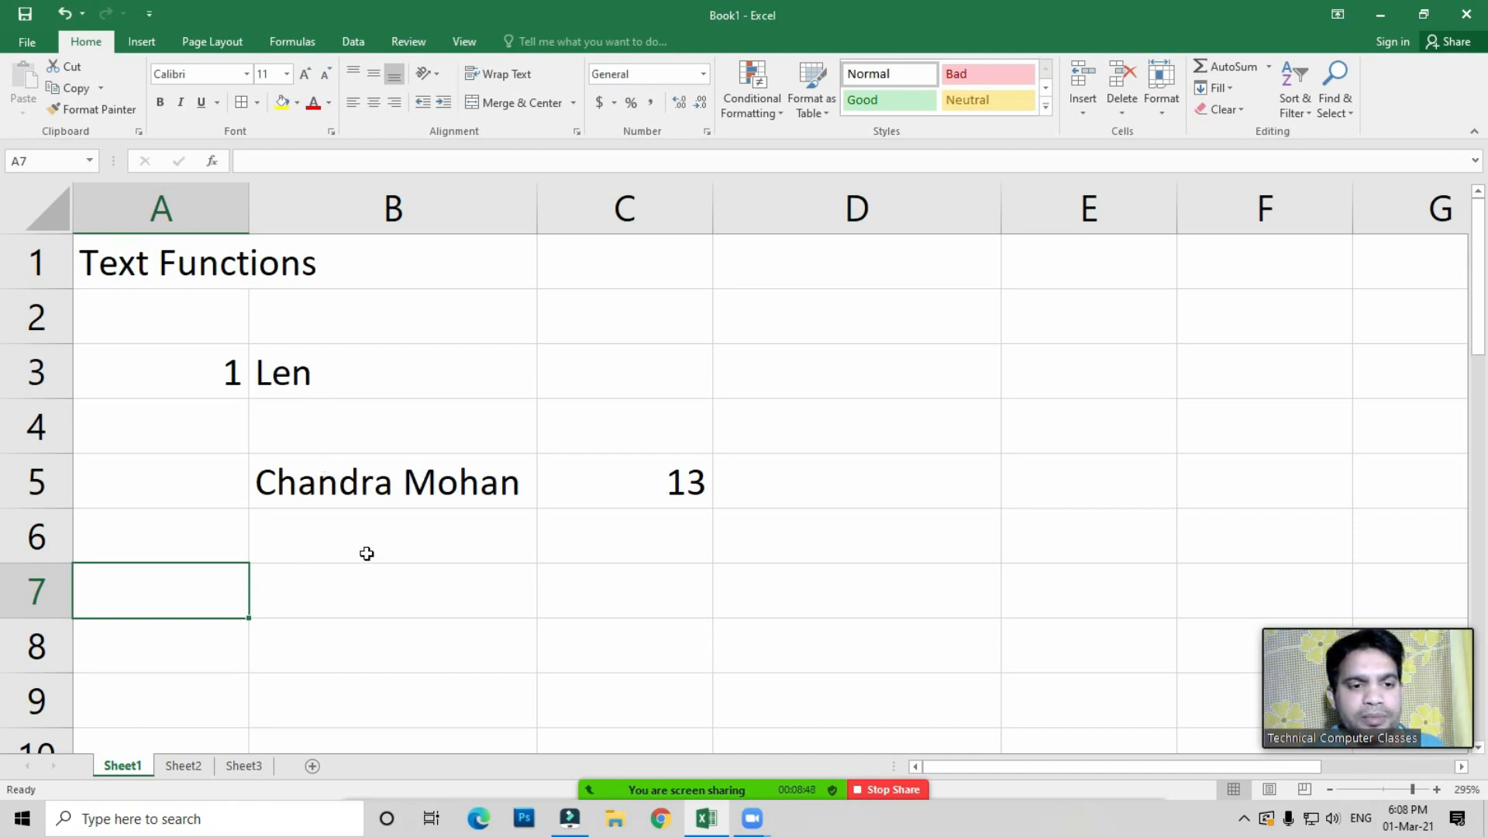
{"action": "type", "text": "2"}
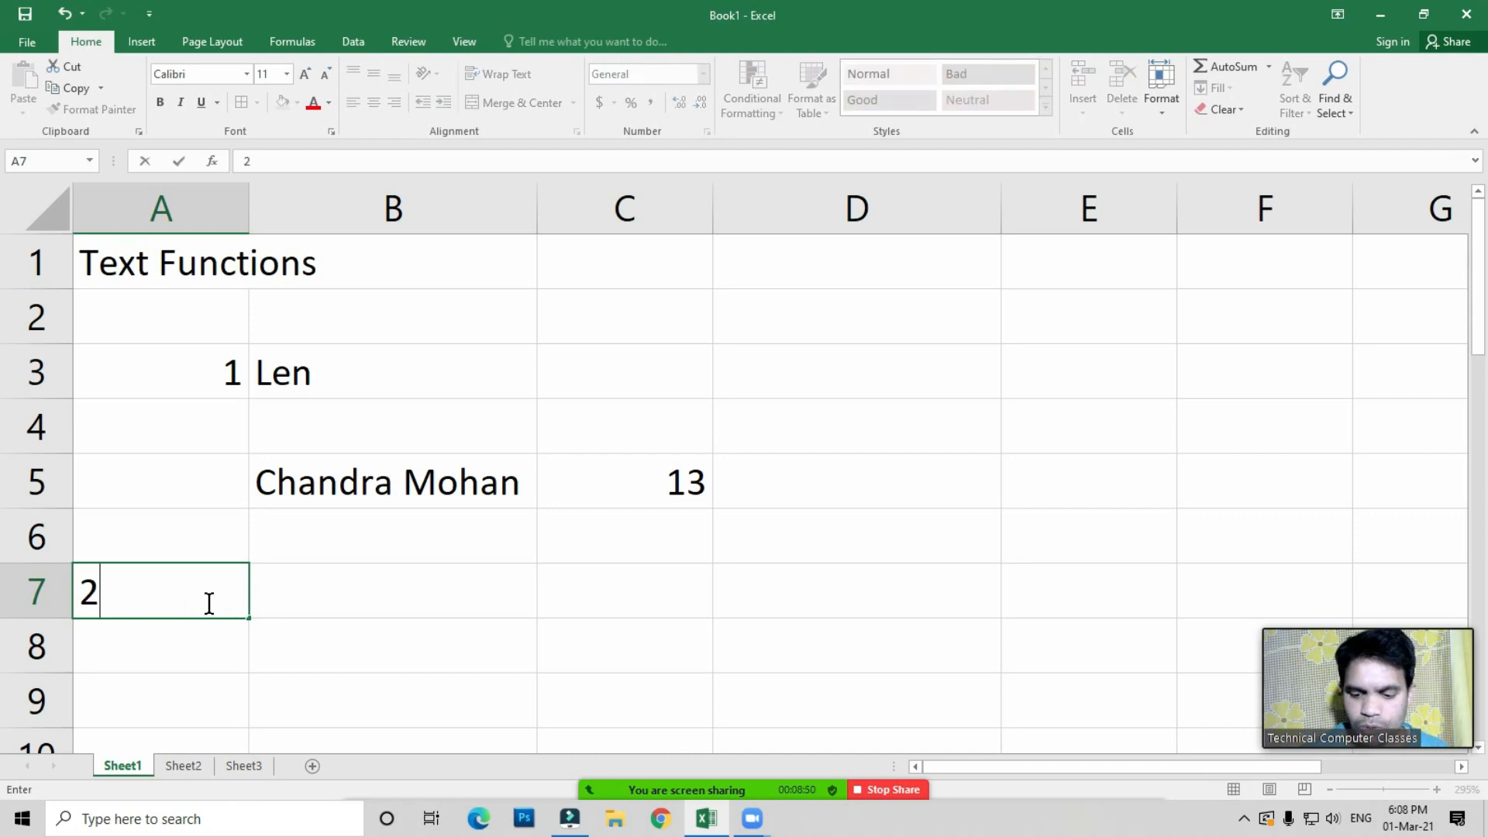
{"action": "key", "text": "Tab"}
{"action": "type", "text": "Concatenate"}
{"action": "key", "text": "Return"}
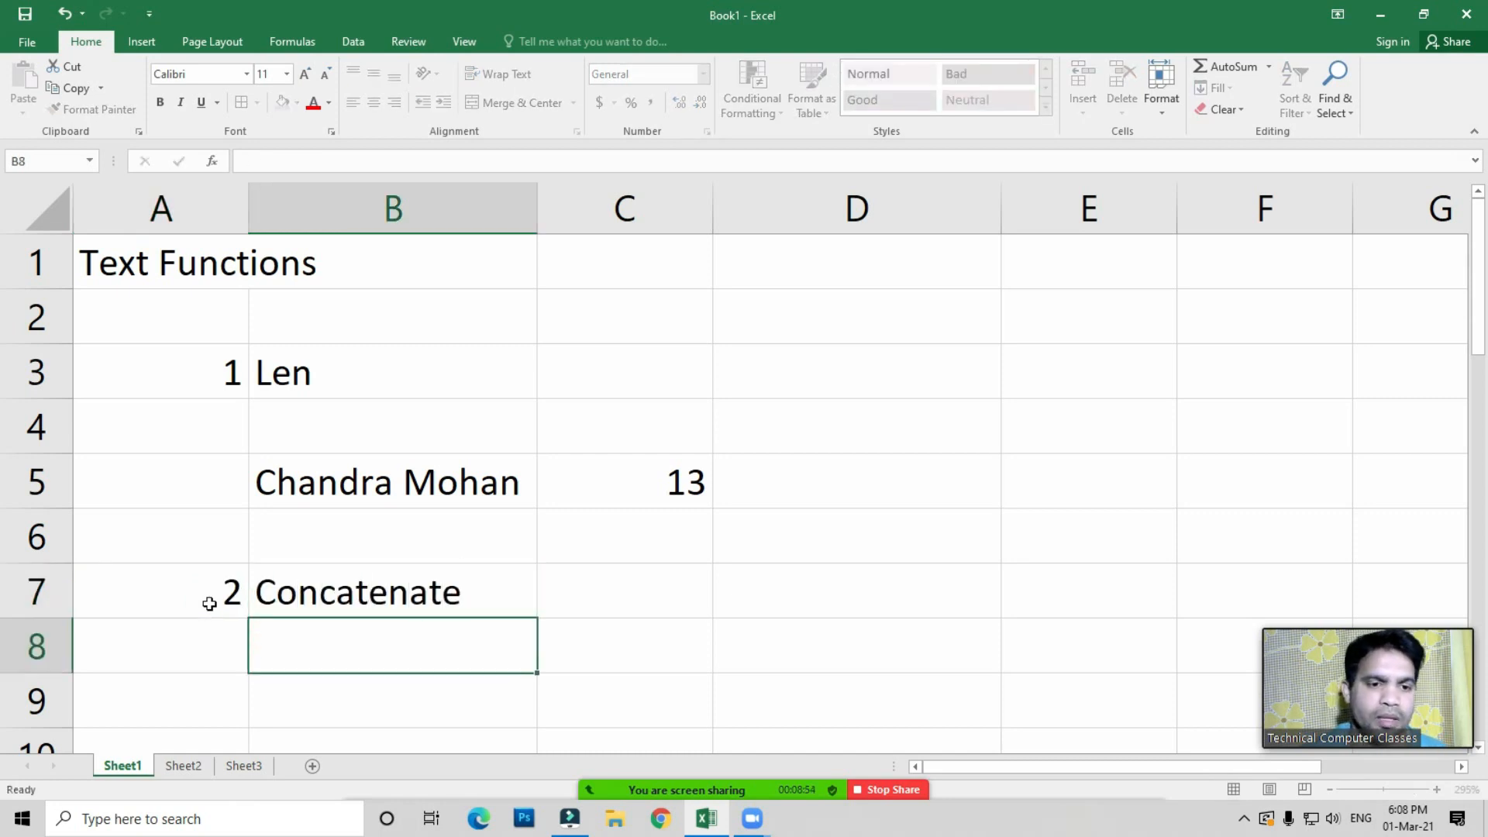
{"action": "key", "text": "Up"}
{"action": "key", "text": "Down"}
{"action": "key", "text": "Up"}
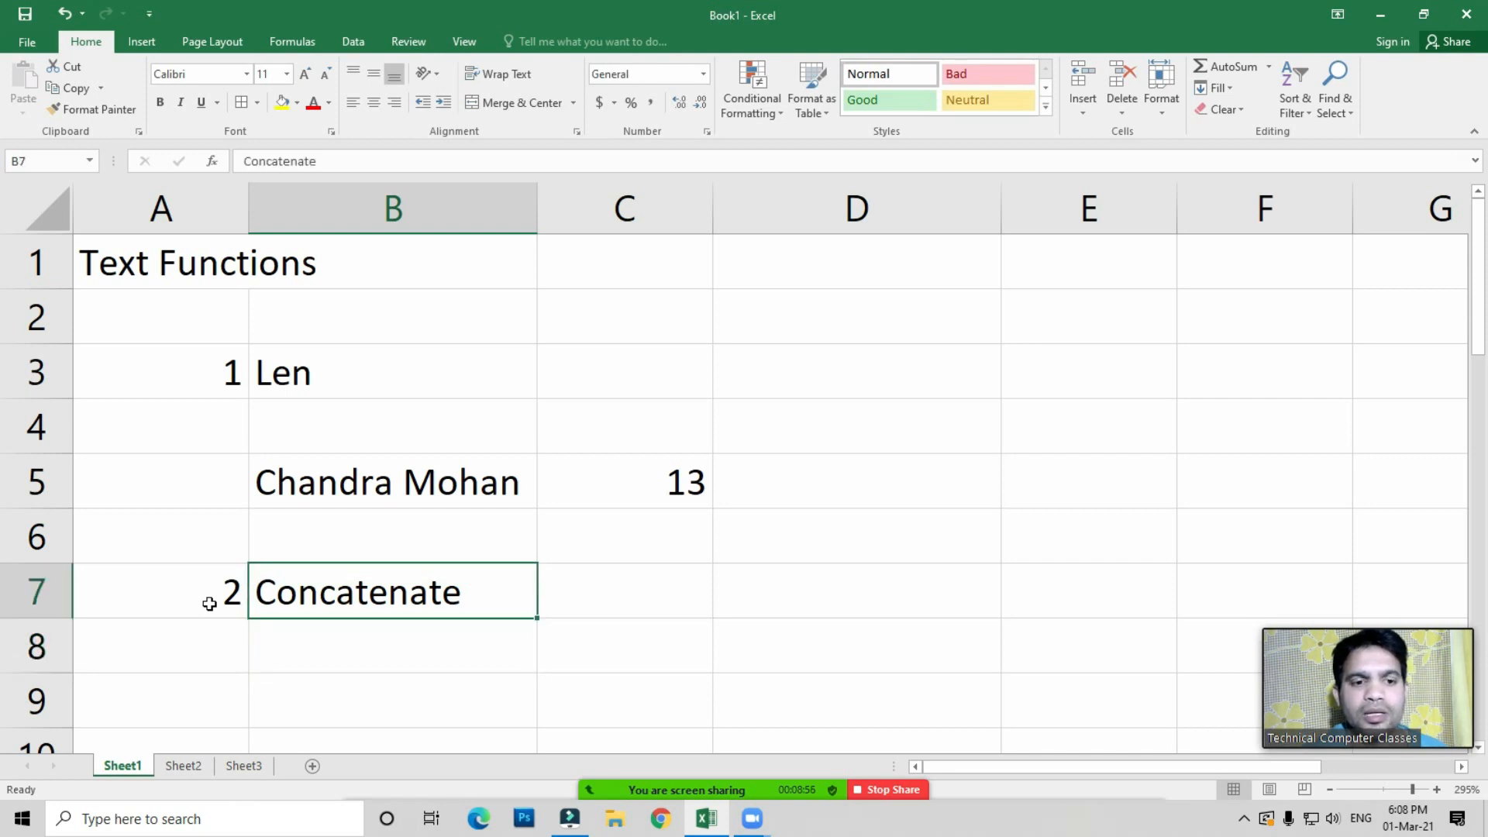
{"action": "left_click", "coordinate": [404, 470]}
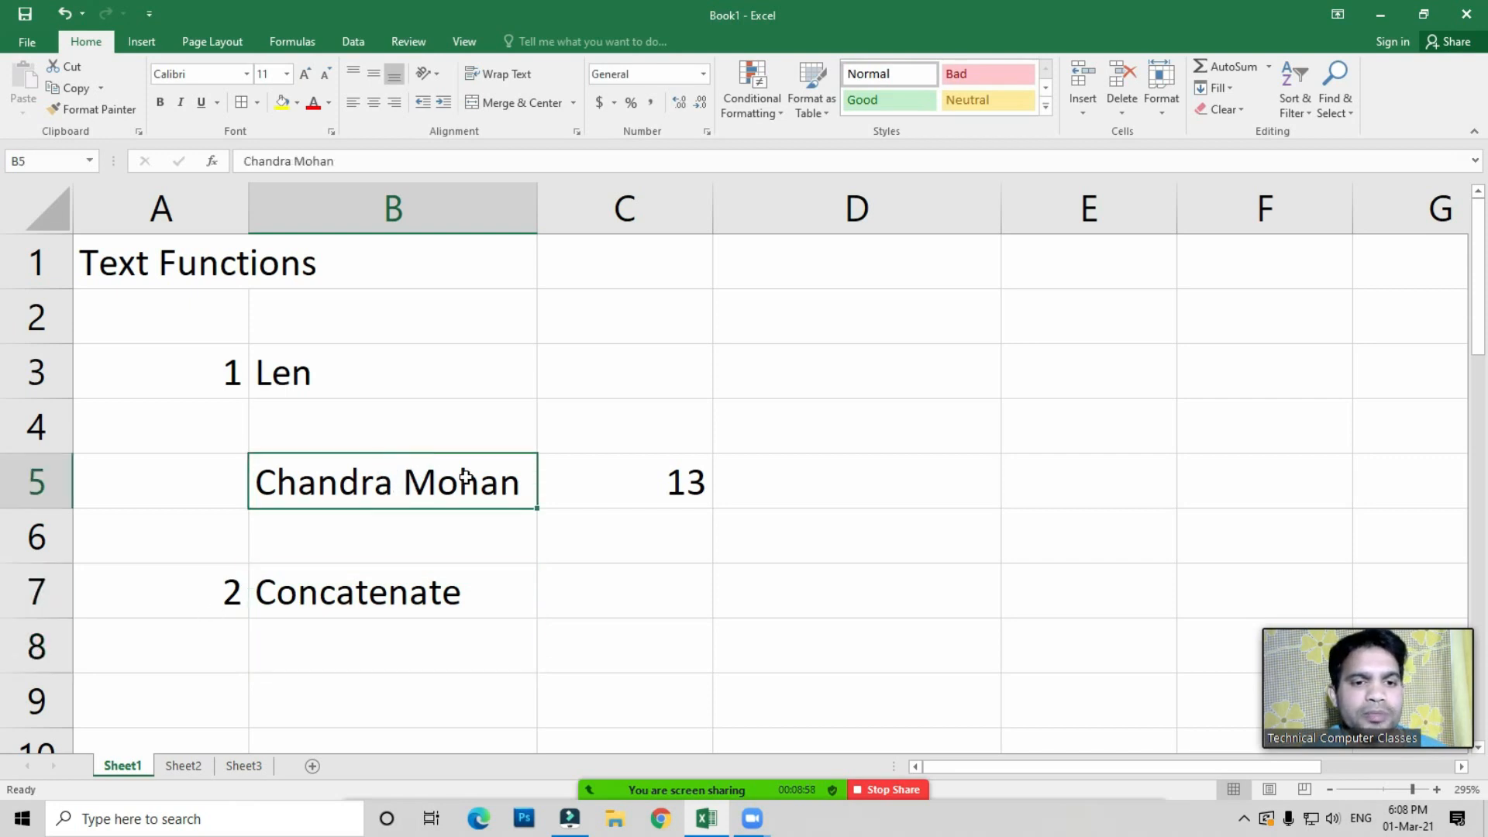
{"action": "scroll", "coordinate": [477, 482], "scroll_direction": "down", "scroll_amount": 1}
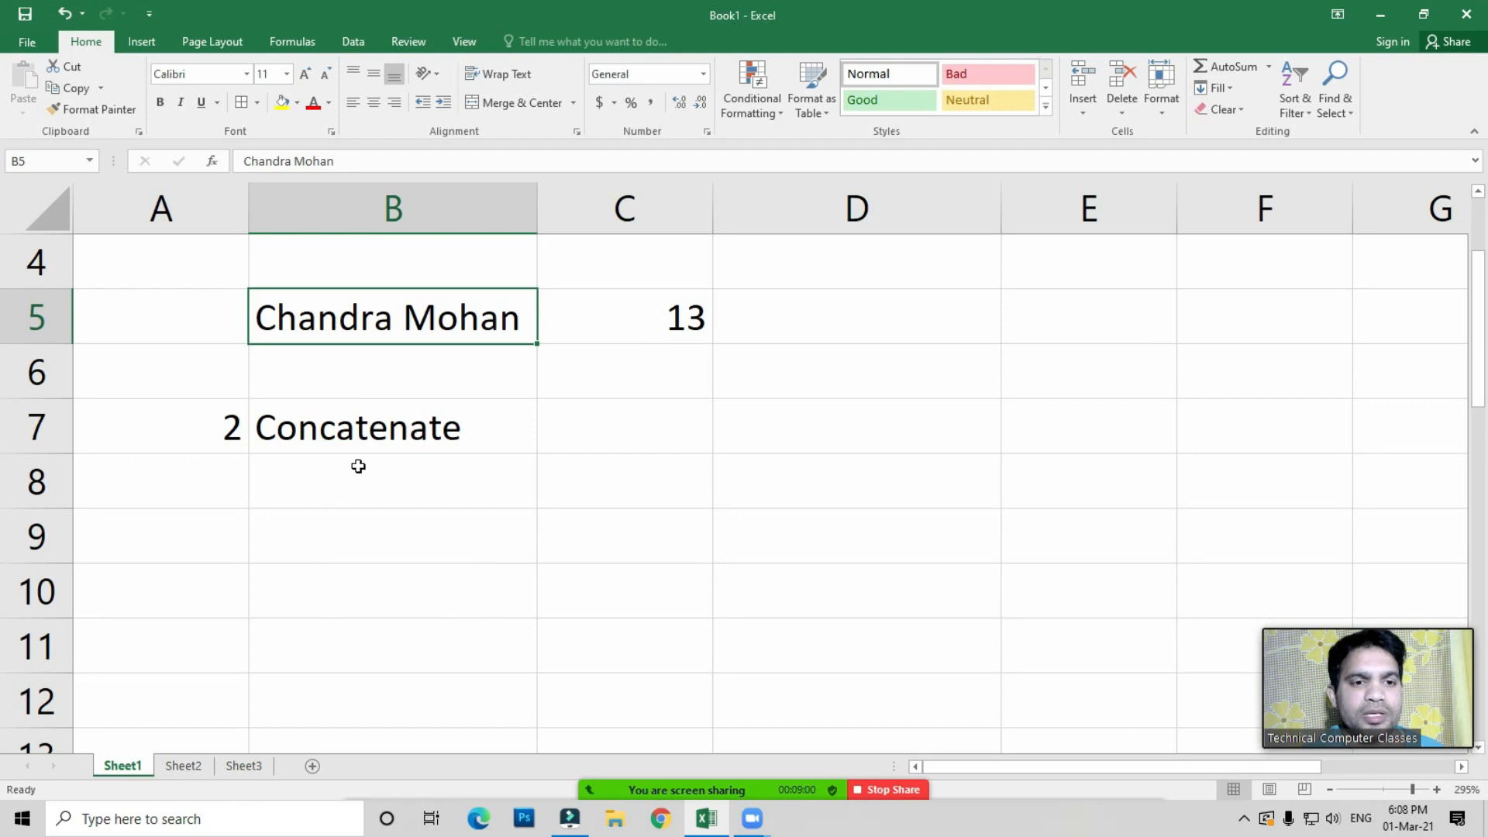
{"action": "left_click", "coordinate": [312, 559]}
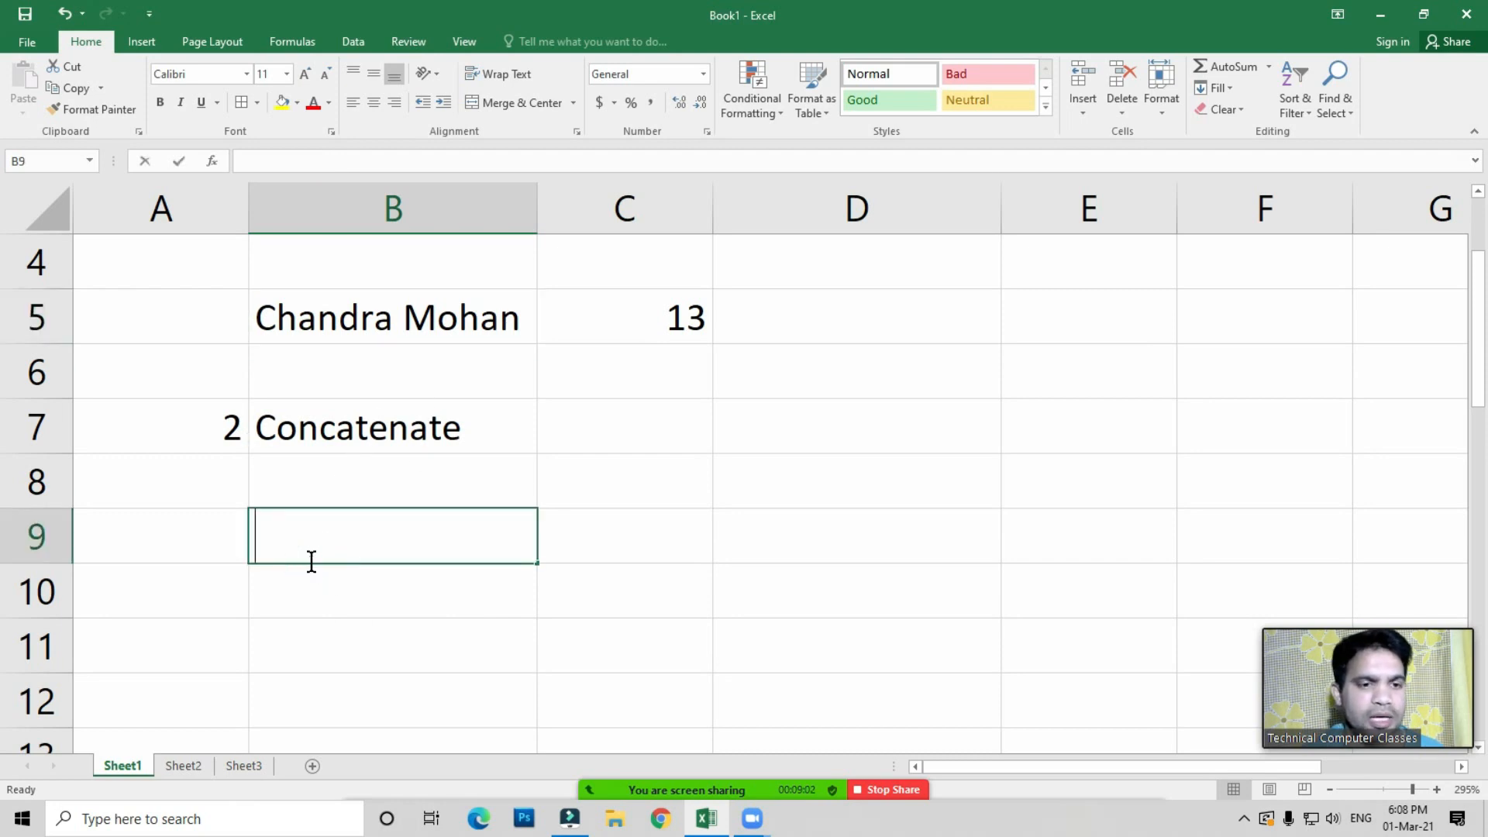
{"action": "type", "text": "Chanra"}
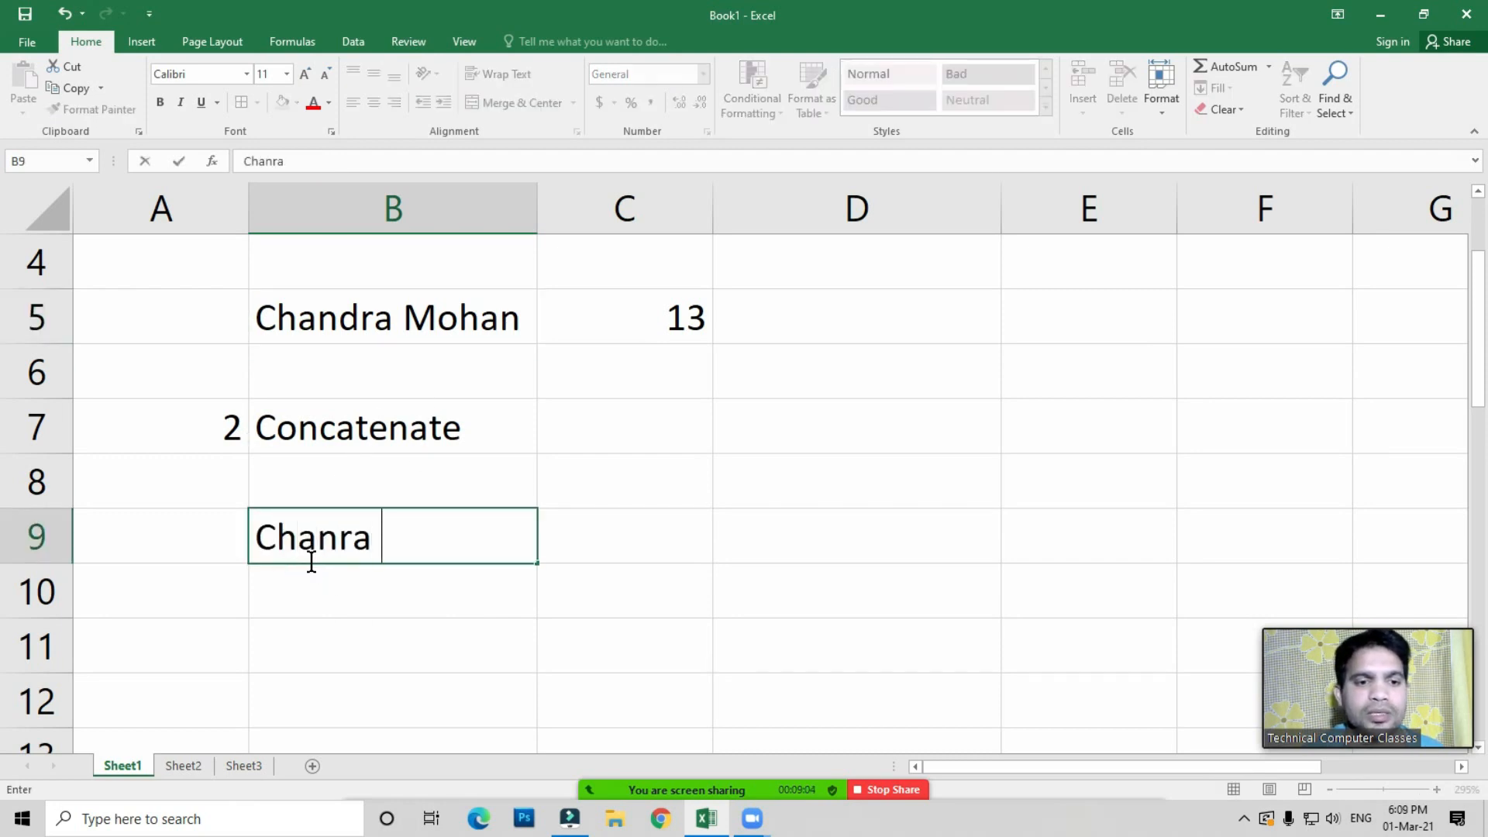
{"action": "key", "text": "BackSpace"}
{"action": "key", "text": "BackSpace"}
{"action": "key", "text": "BackSpace"}
{"action": "type", "text": "ndra"}
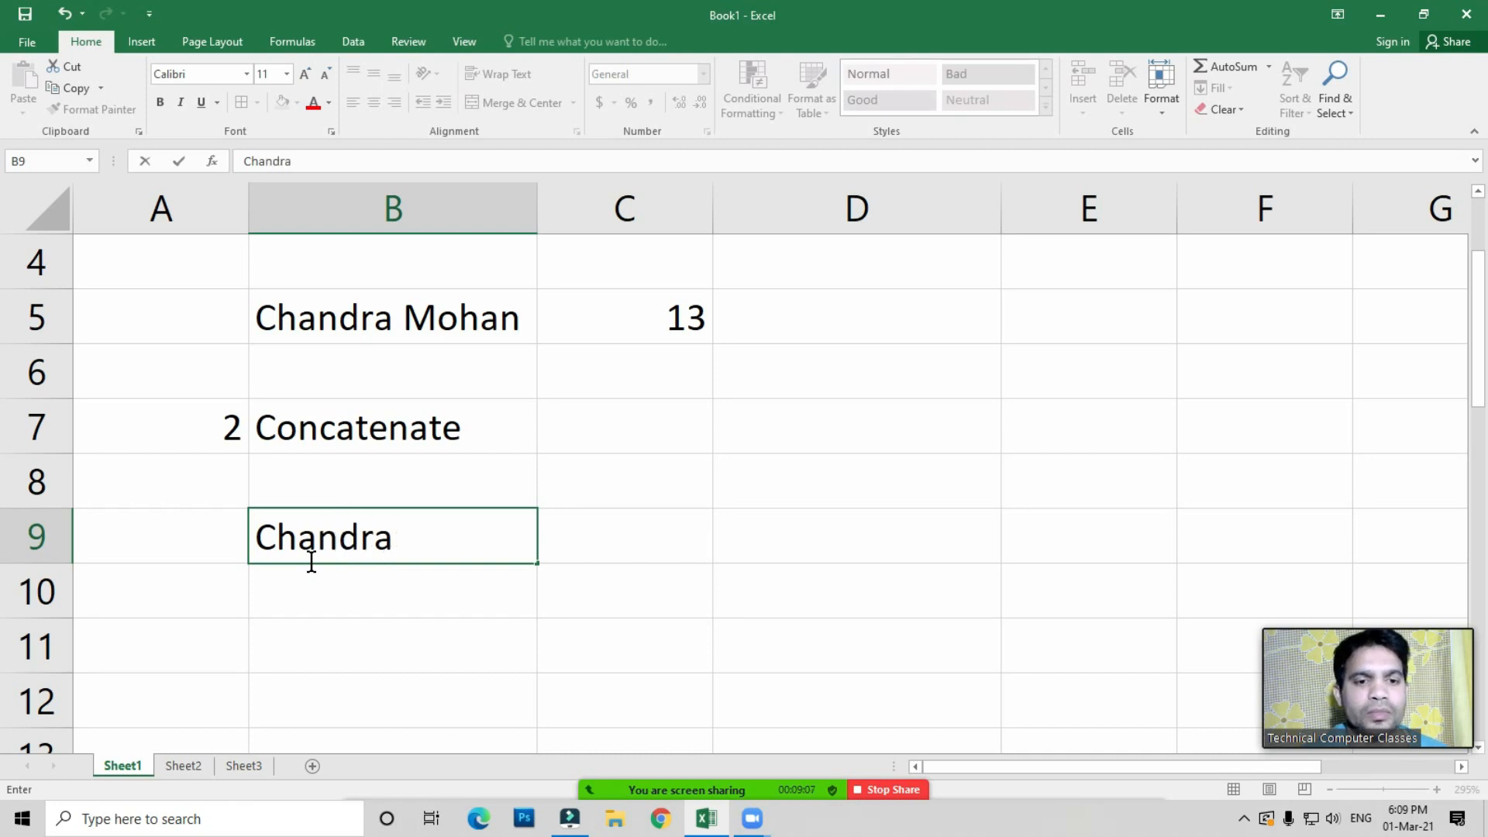
{"action": "key", "text": "Tab"}
{"action": "type", "text": "Mohan"}
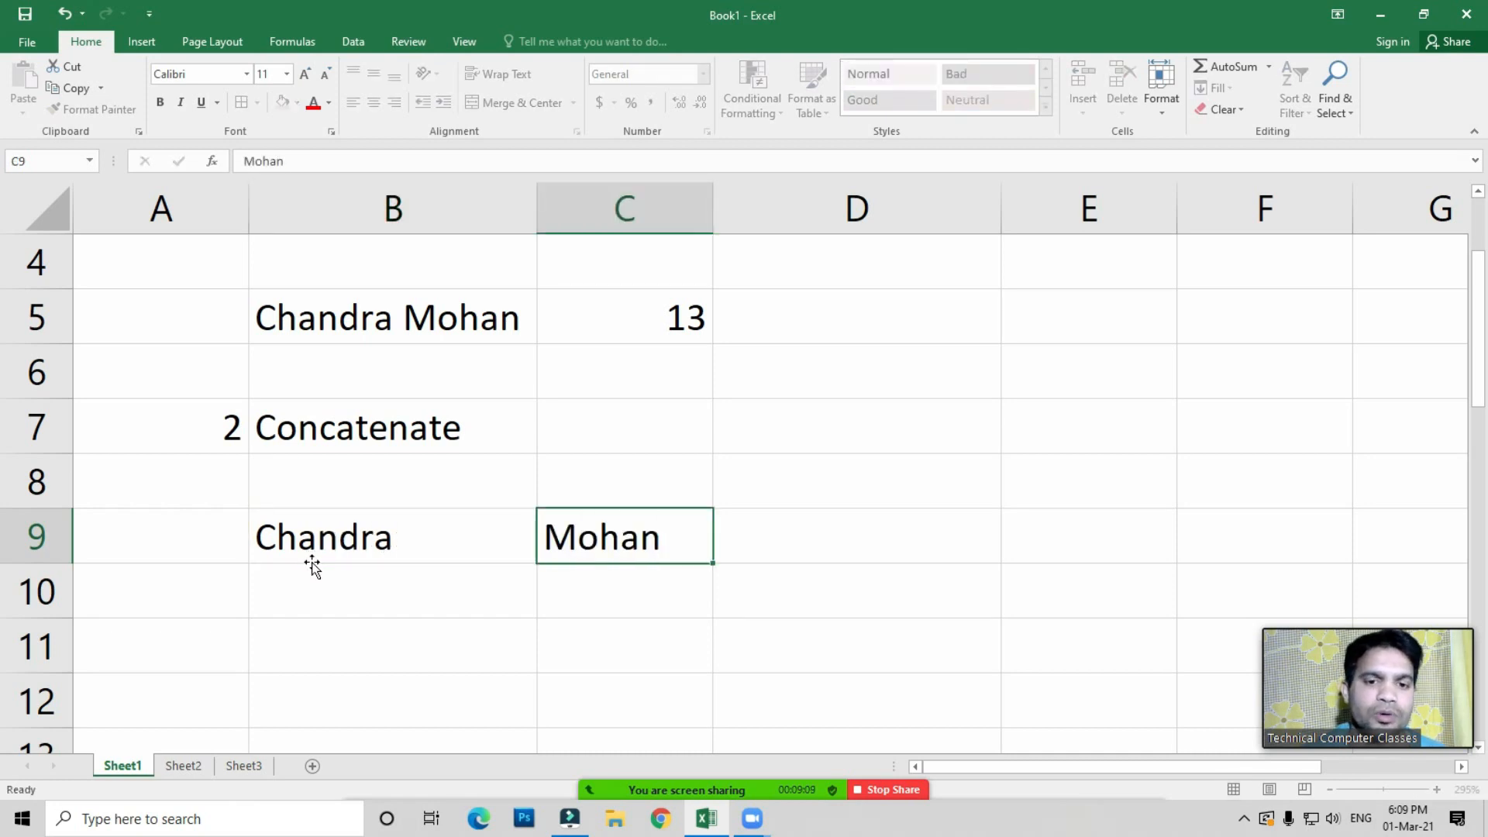
{"action": "left_click", "coordinate": [312, 563]}
{"action": "key", "text": "Tab"}
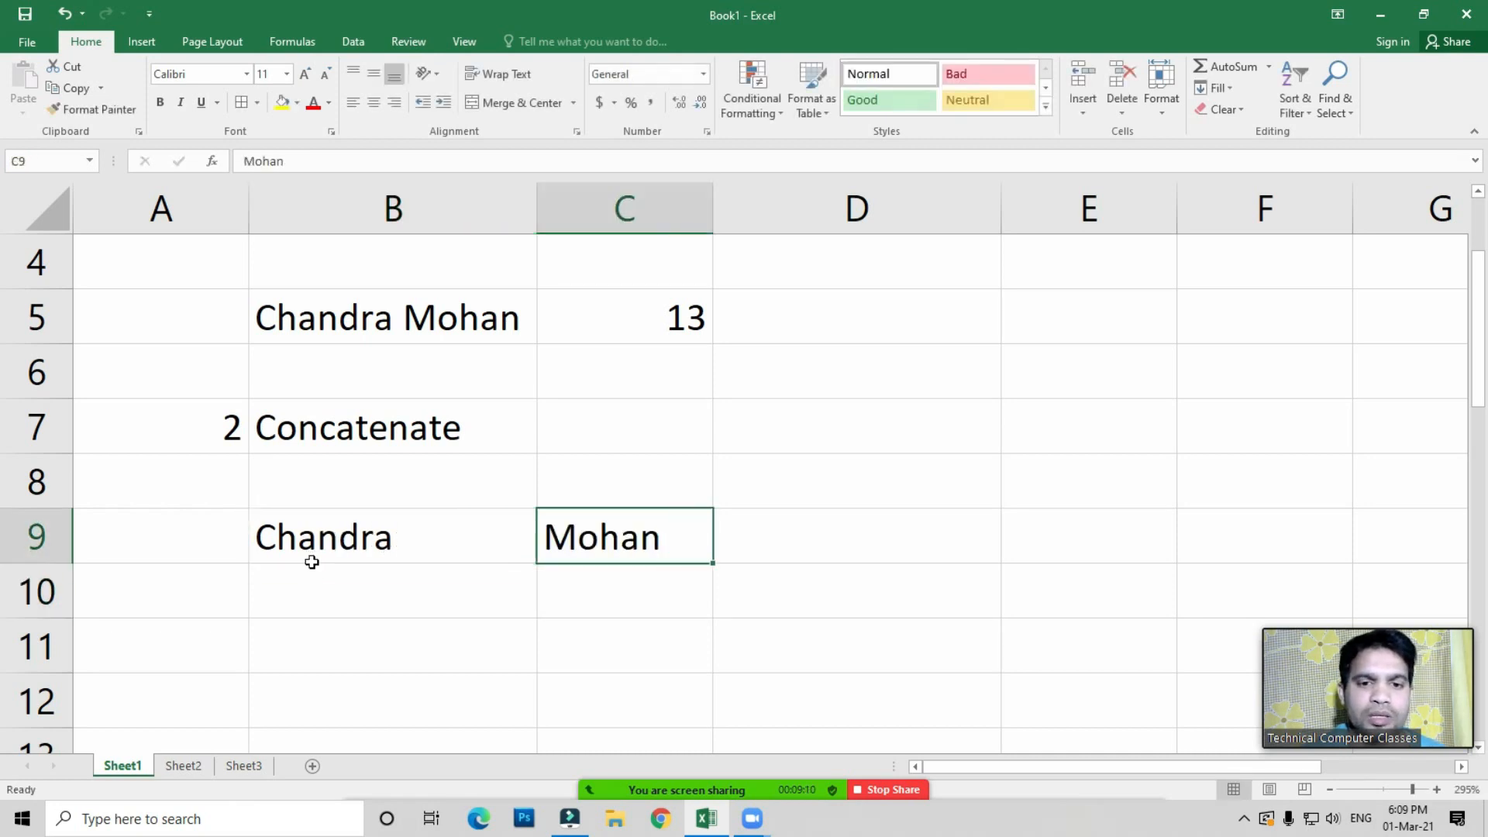
{"action": "left_click", "coordinate": [845, 539]}
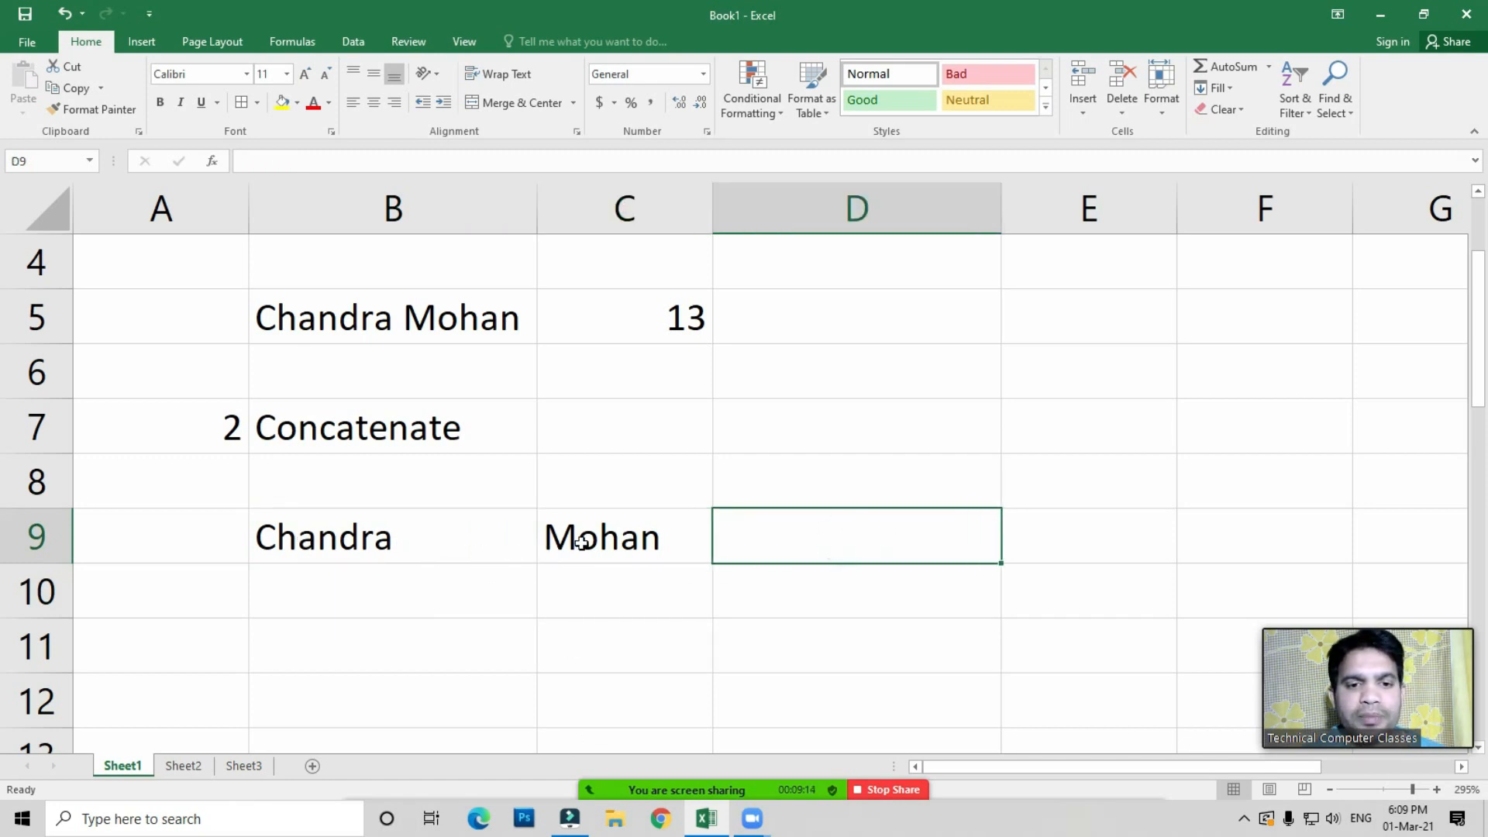
{"action": "left_click", "coordinate": [835, 524]}
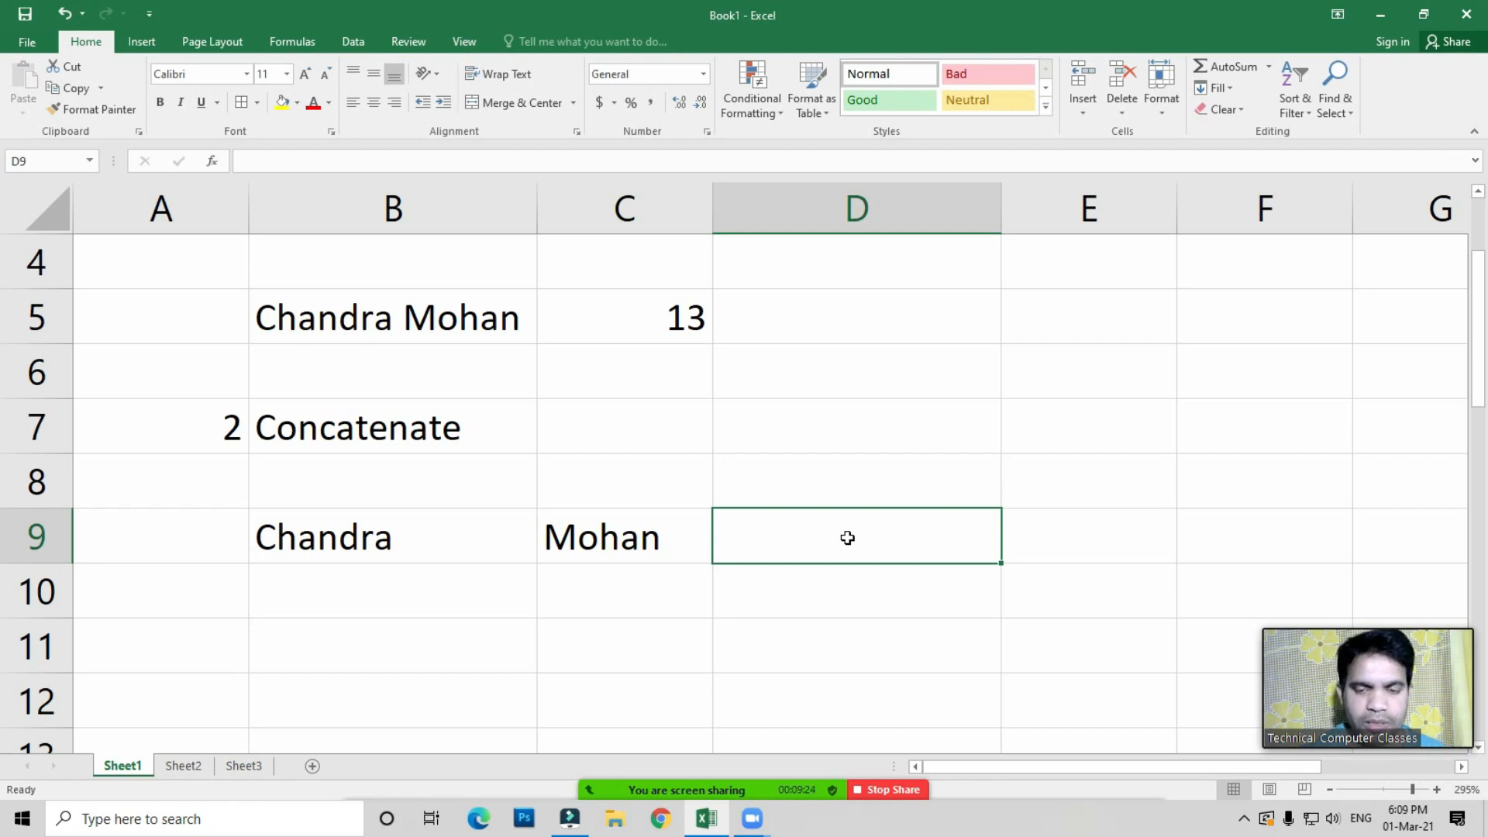
Enter =CONCATENATE(B9,C9) in D9, joining the two name parts without a space
{"action": "type", "text": "=conca"}
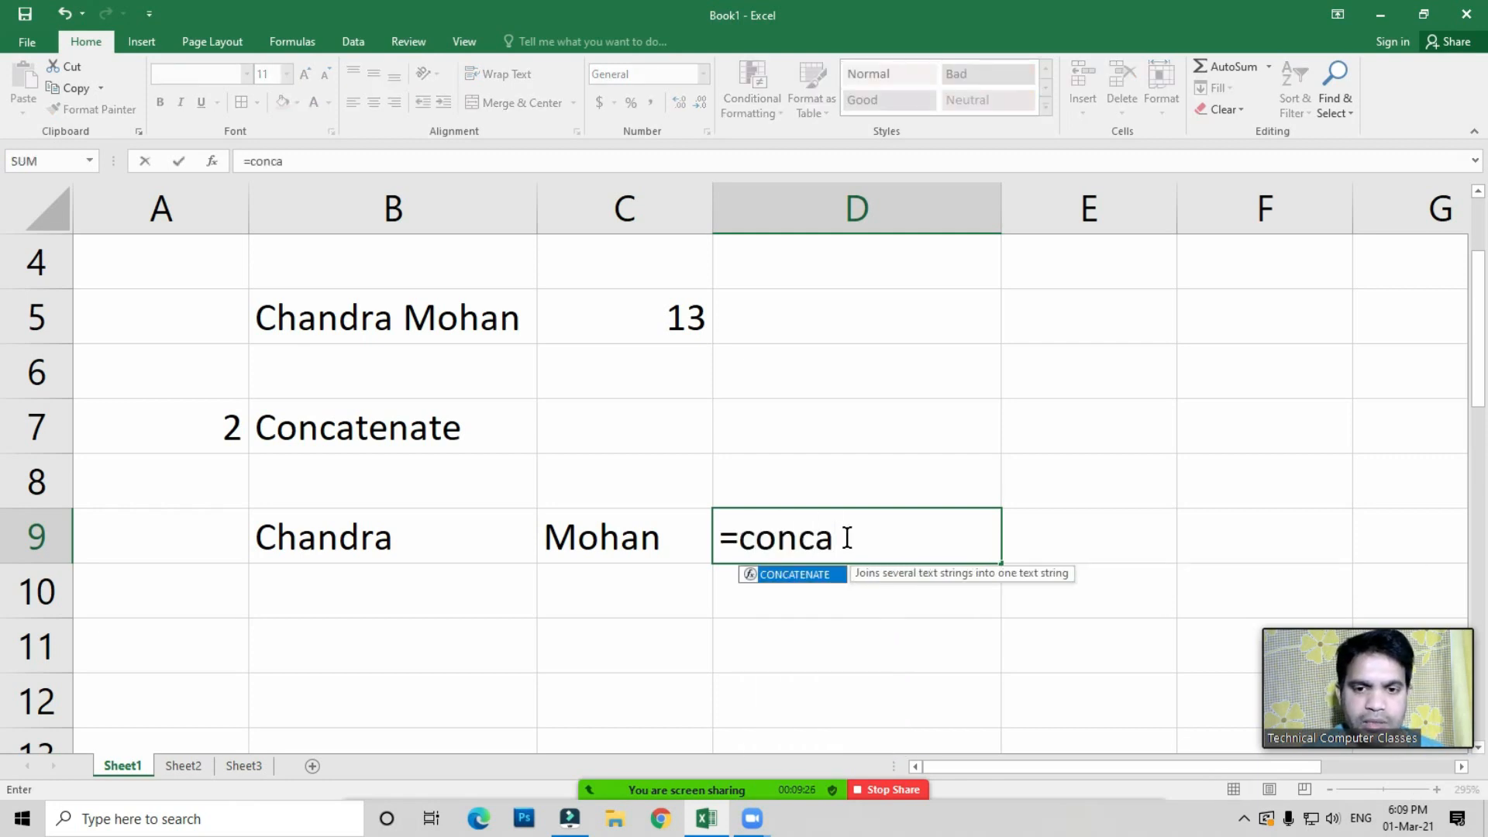
{"action": "key", "text": "Tab"}
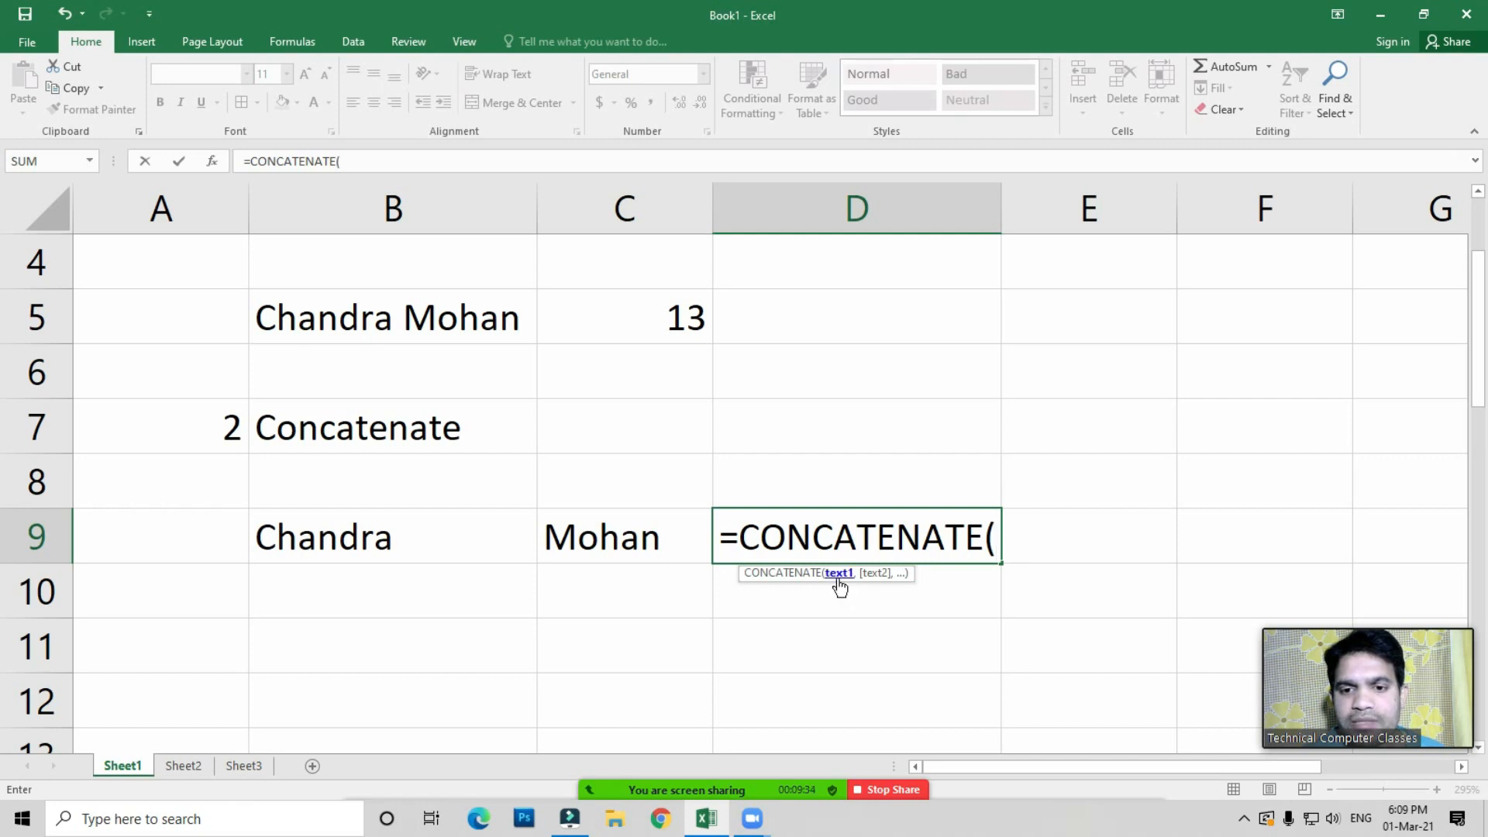
{"action": "left_click", "coordinate": [381, 550]}
{"action": "type", "text": ","}
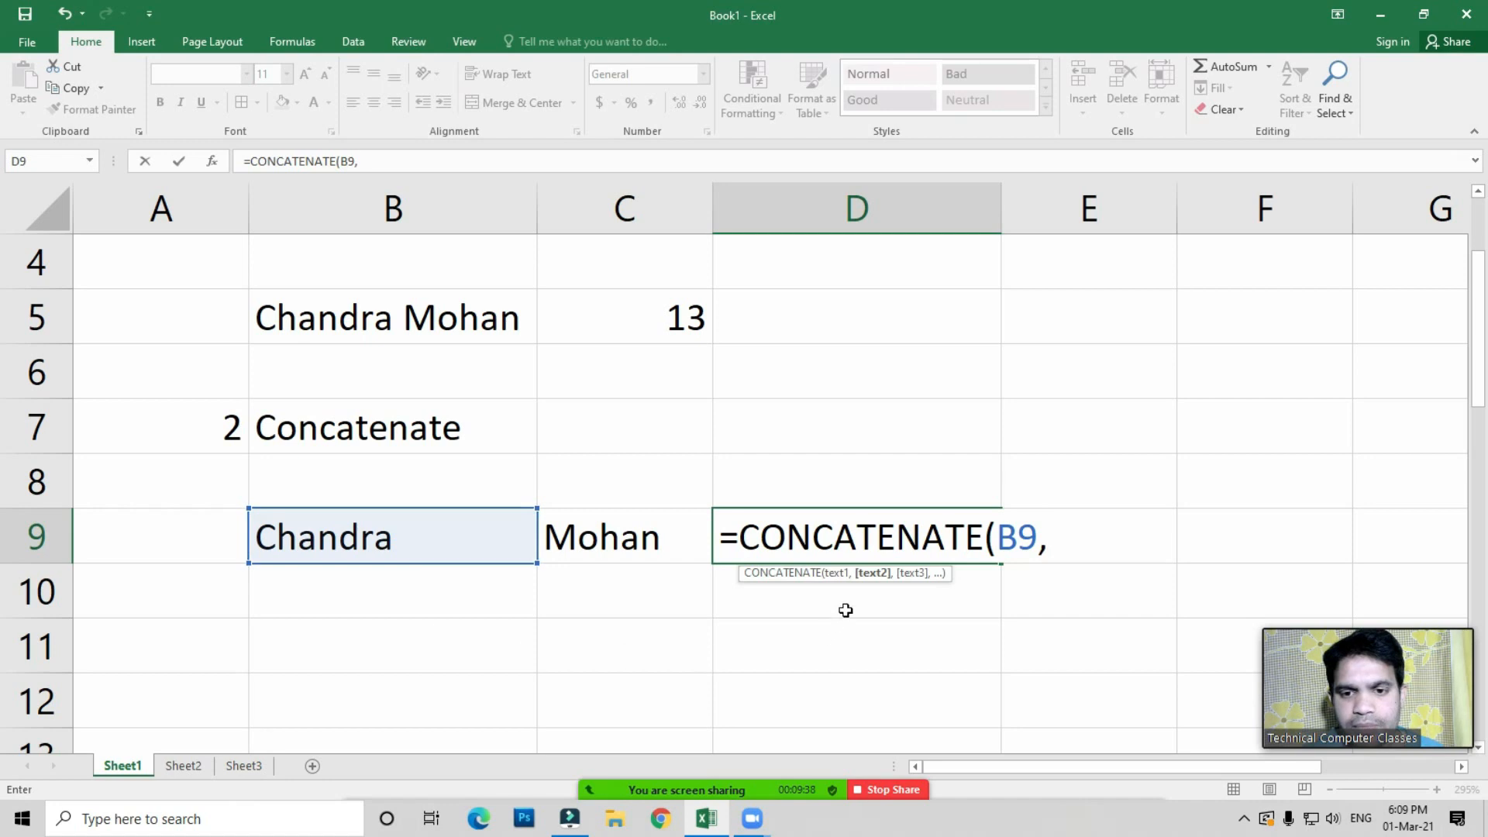
{"action": "left_click", "coordinate": [615, 549]}
{"action": "type", "text": ")"}
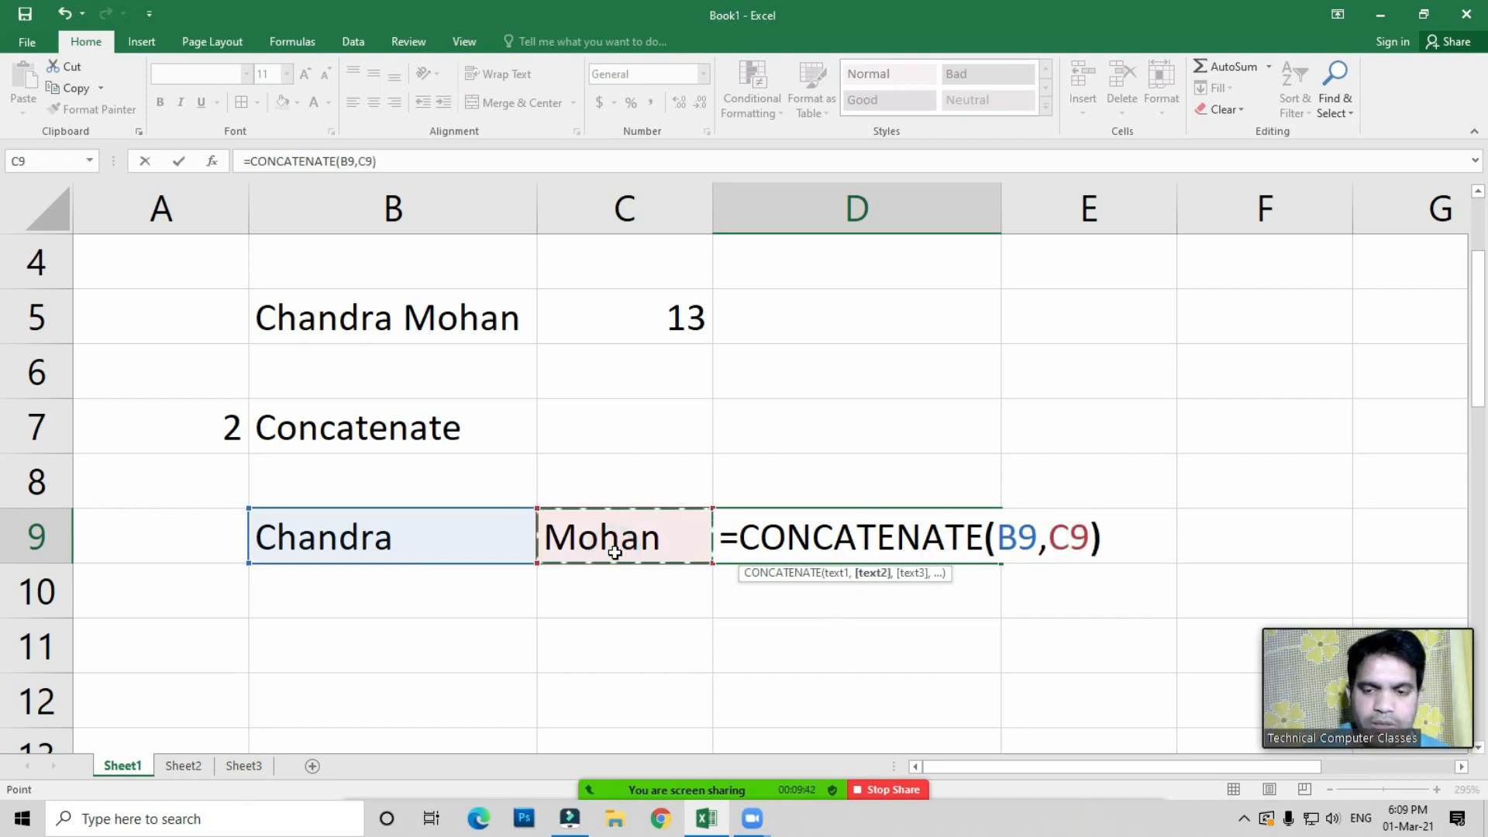
{"action": "key", "text": "Return"}
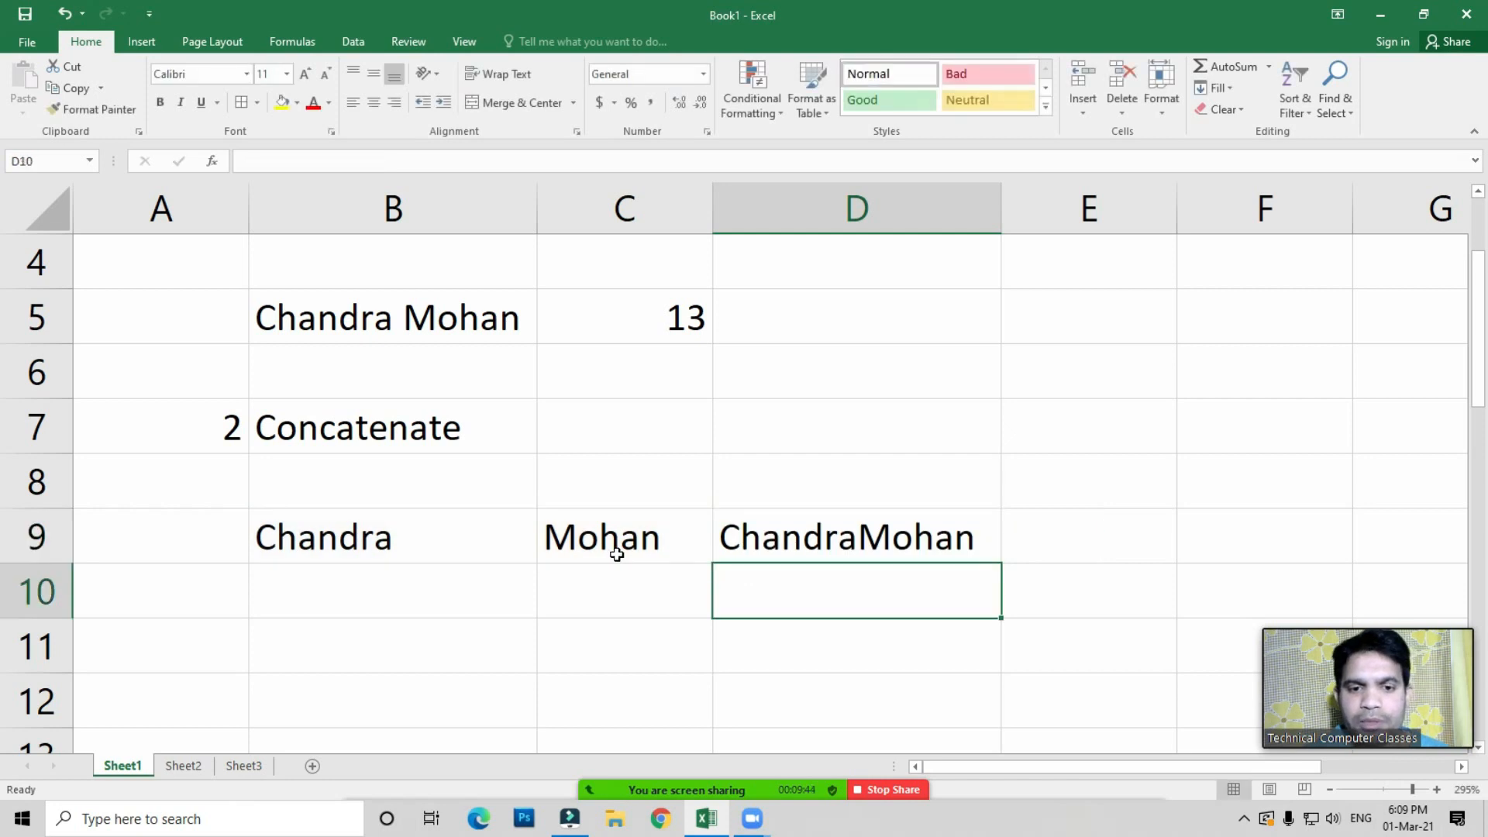
{"action": "left_click", "coordinate": [841, 542]}
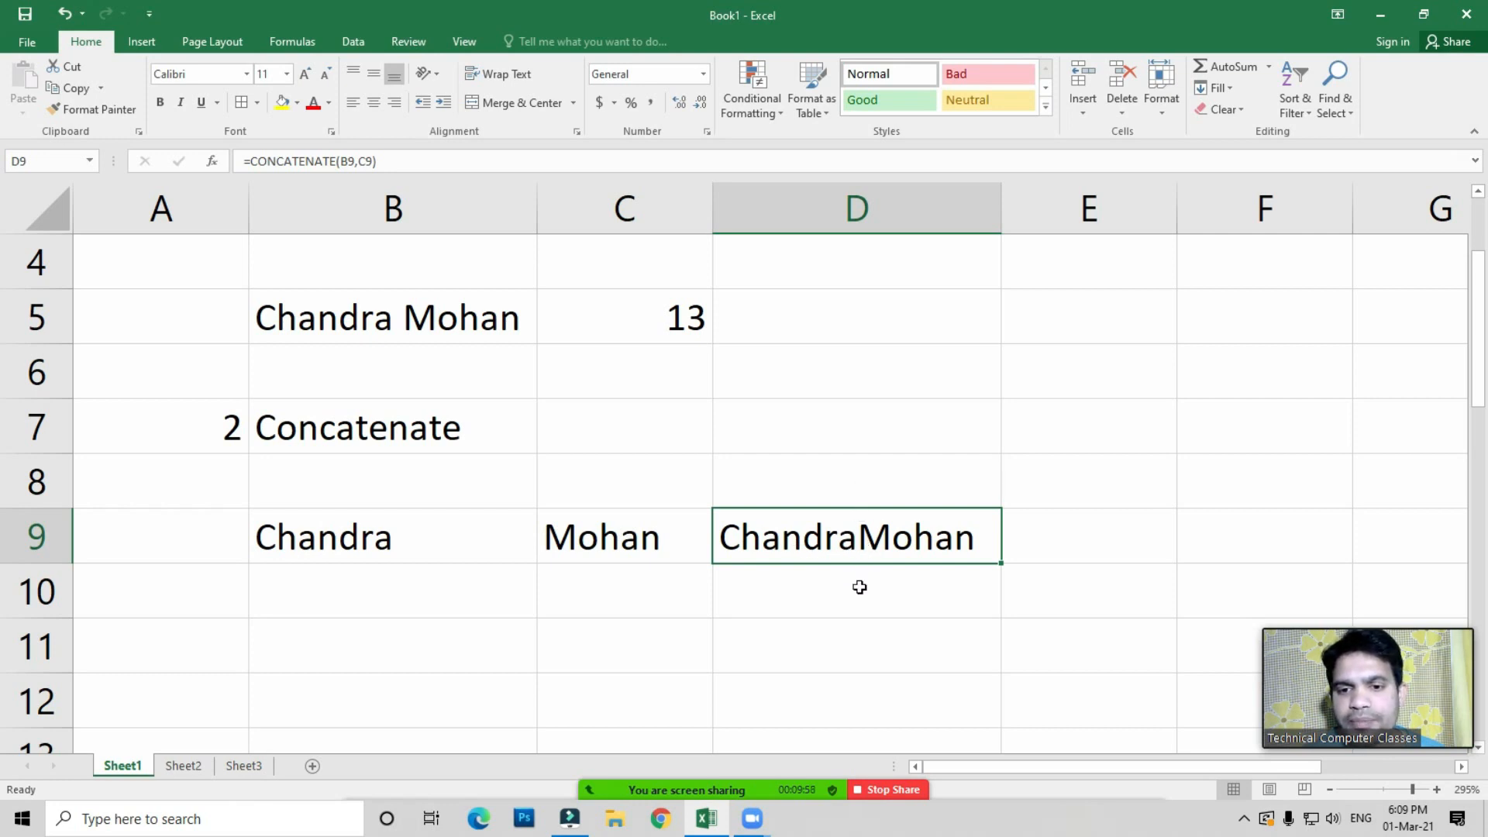
{"action": "left_click", "coordinate": [1042, 430]}
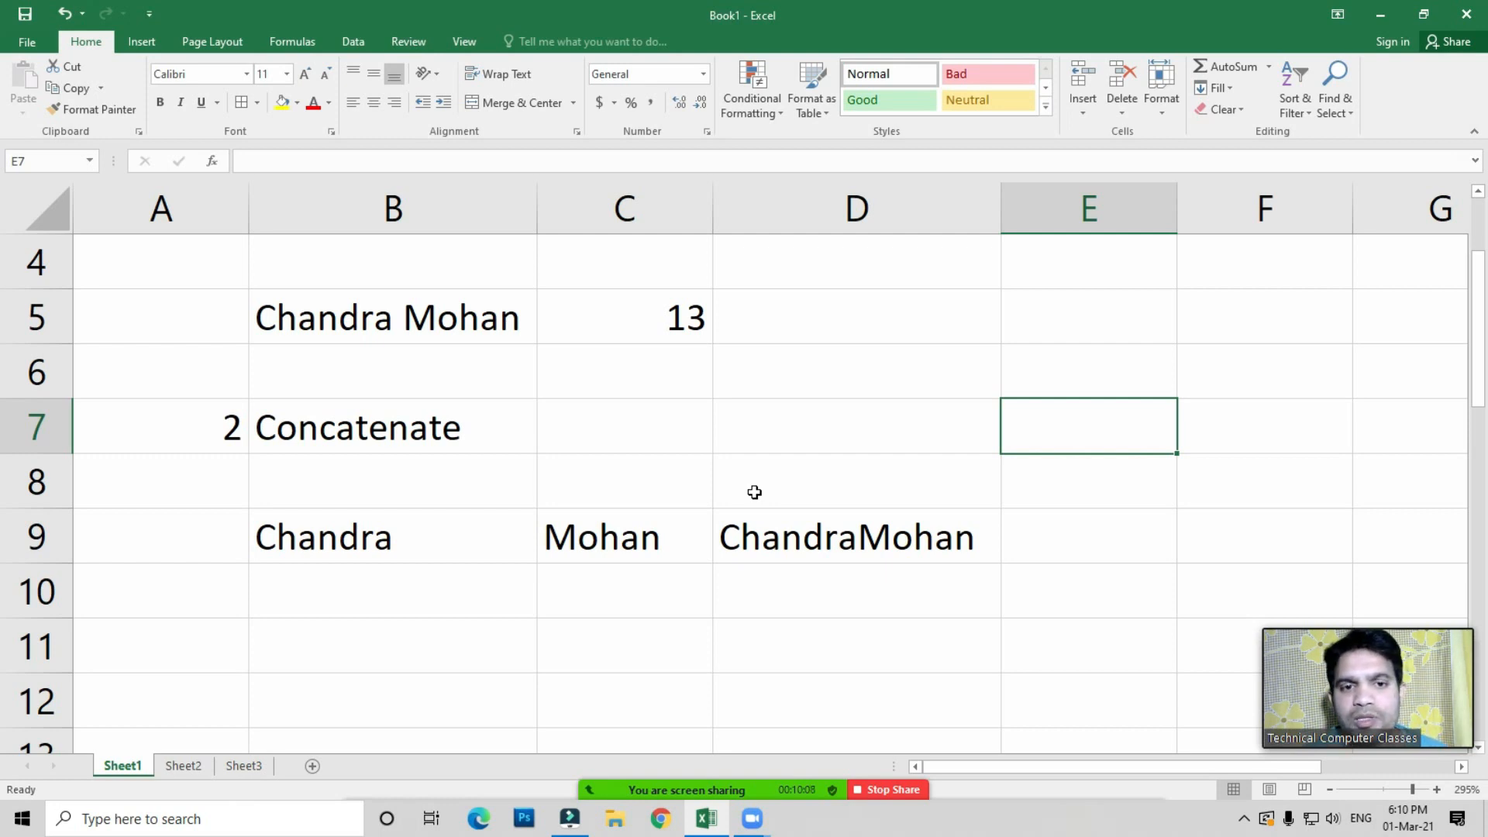
Type a quoted space " " in E7 and clear the old formula from D9
{"action": "type", "text": "\" \""}
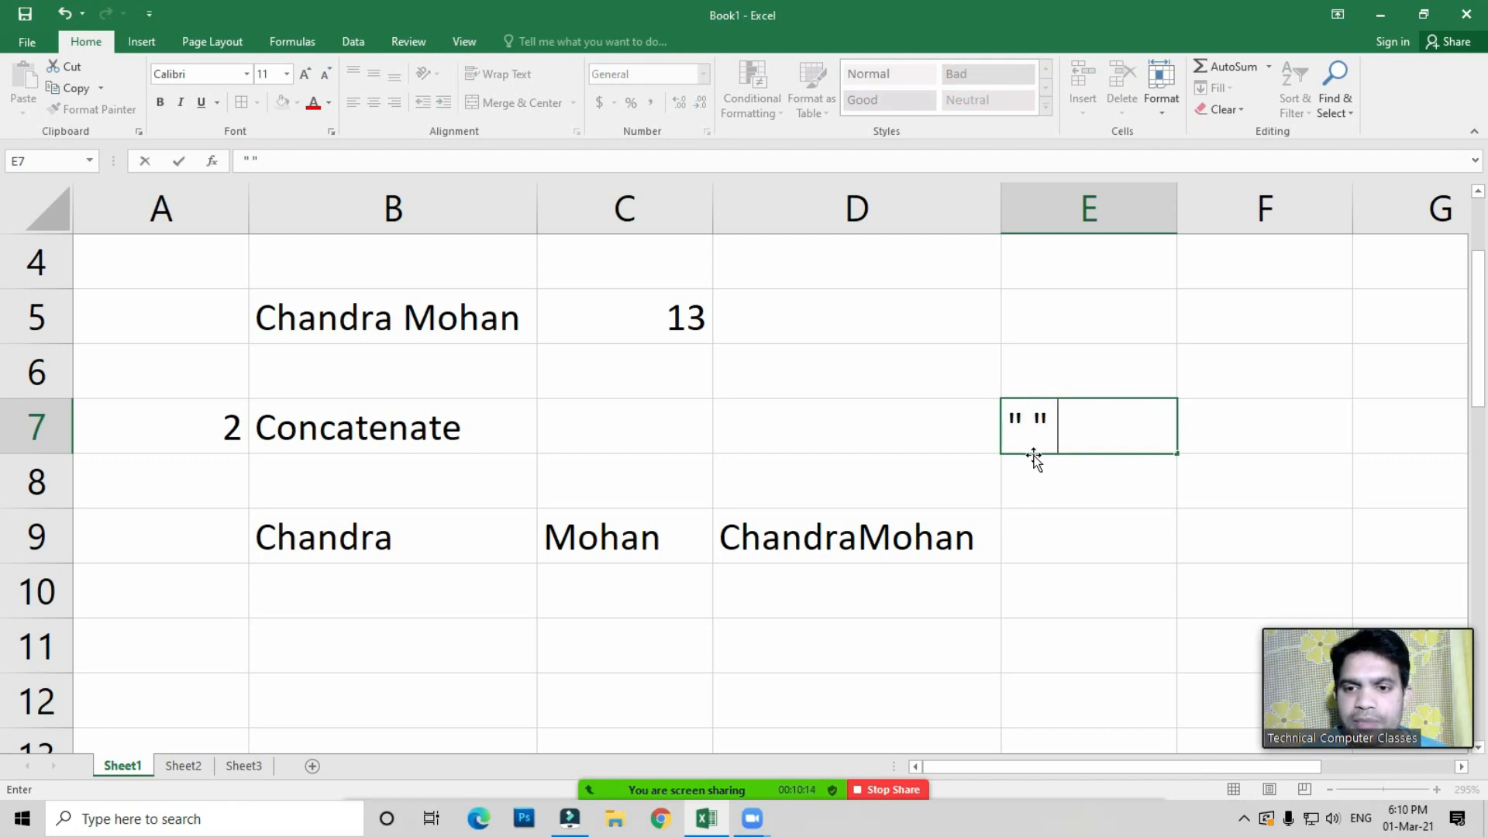
{"action": "left_click", "coordinate": [907, 640]}
{"action": "left_click", "coordinate": [821, 542]}
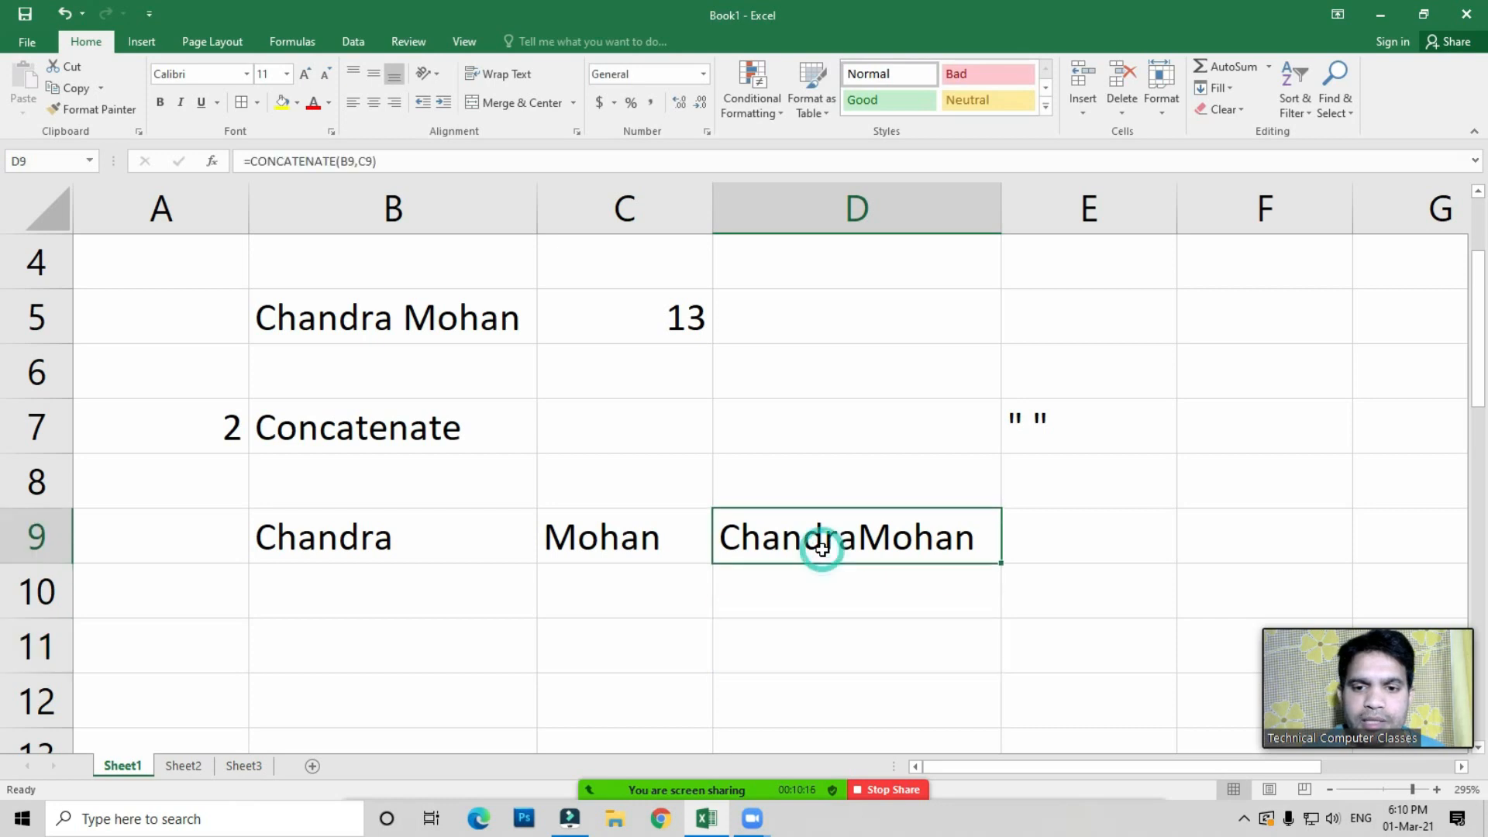
{"action": "key", "text": "Delete"}
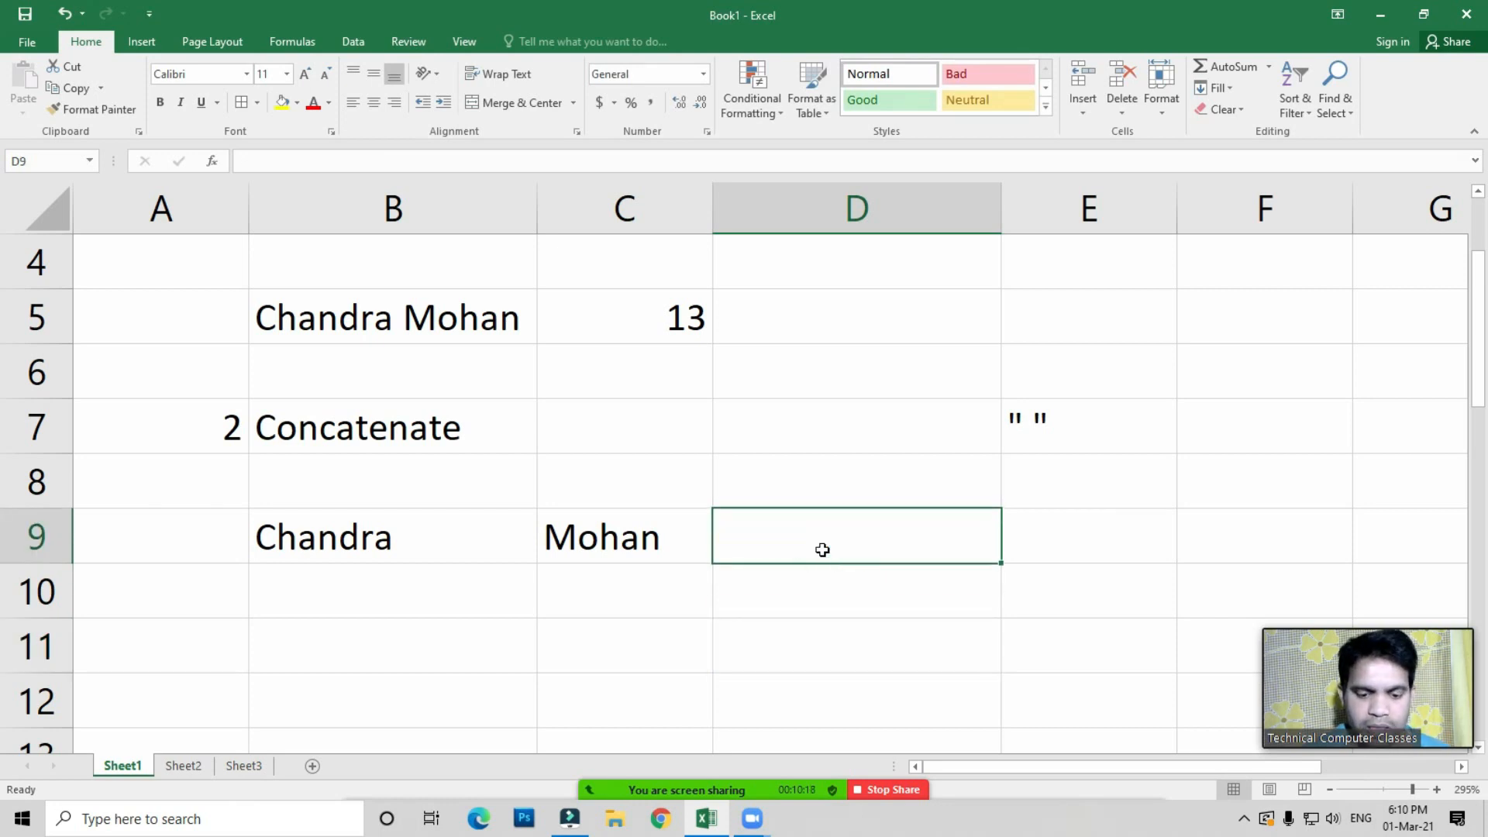
Rewrite D9 as =CONCATENATE(B9," ",C9) so the name parts are separated by a space
{"action": "type", "text": "=conca"}
{"action": "key", "text": "Tab"}
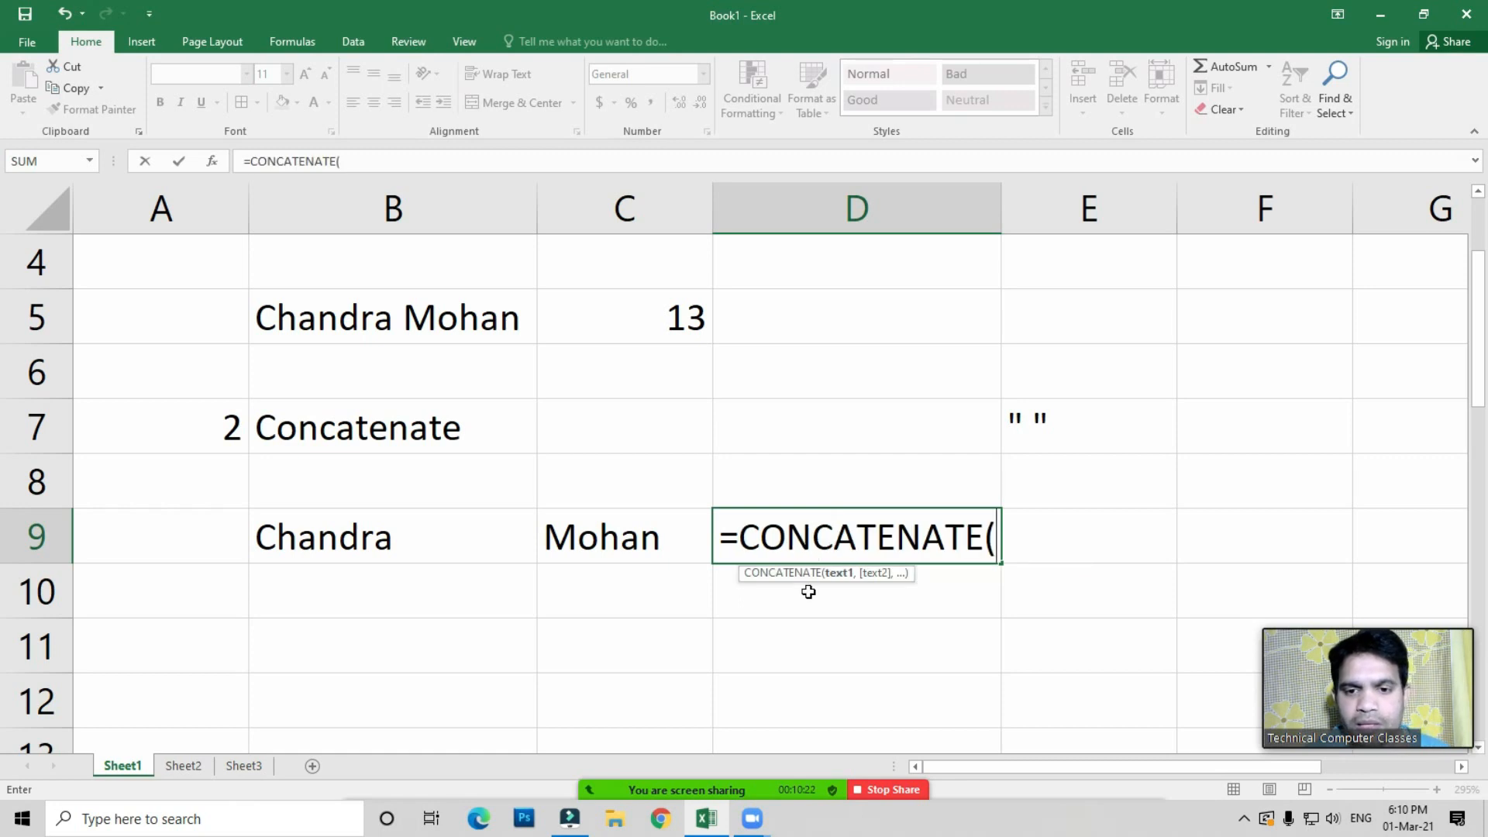
{"action": "left_click", "coordinate": [367, 548]}
{"action": "type", "text": ","}
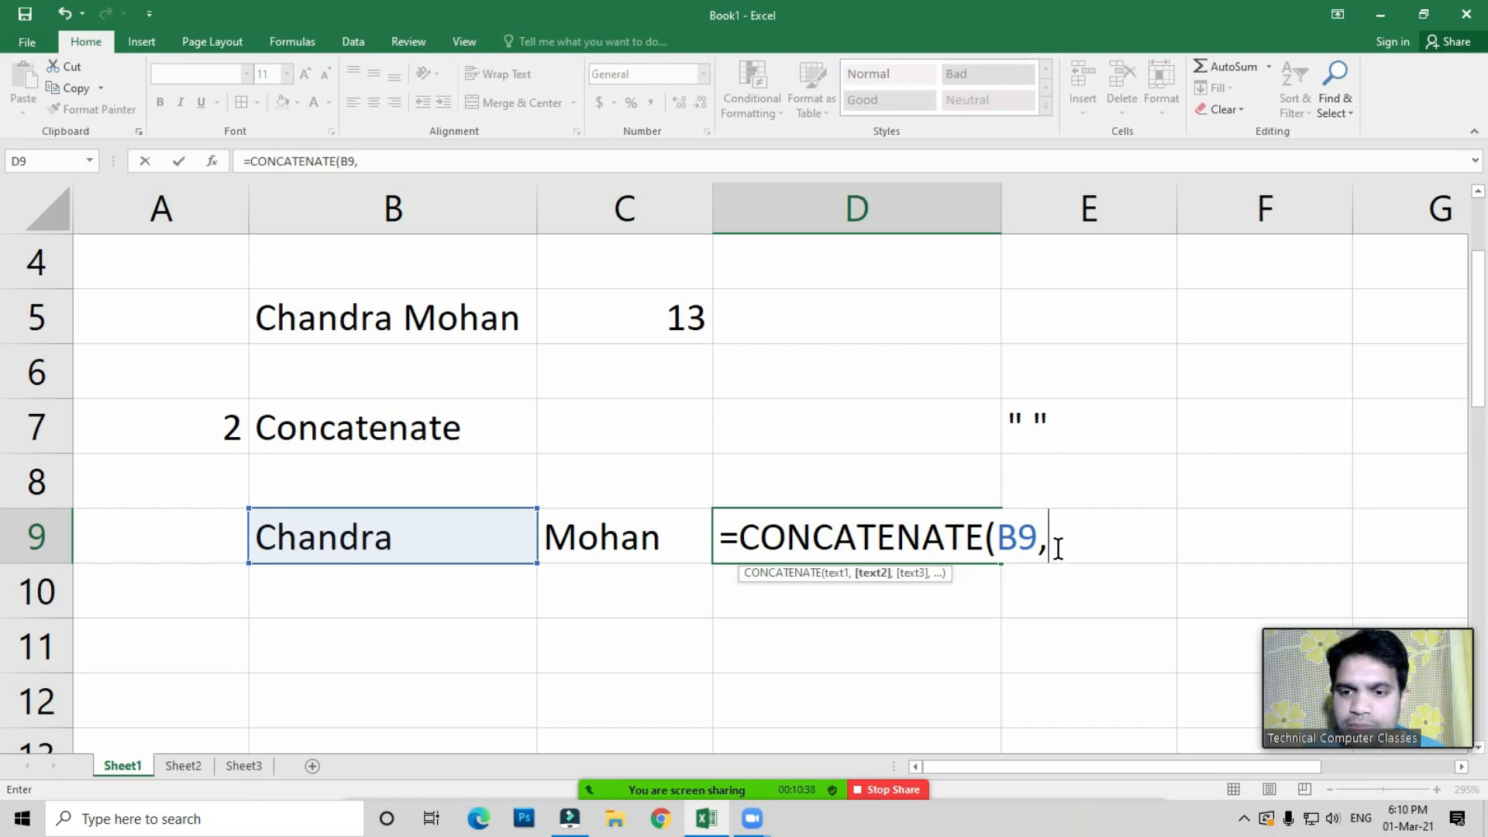
{"action": "type", "text": "\" \""}
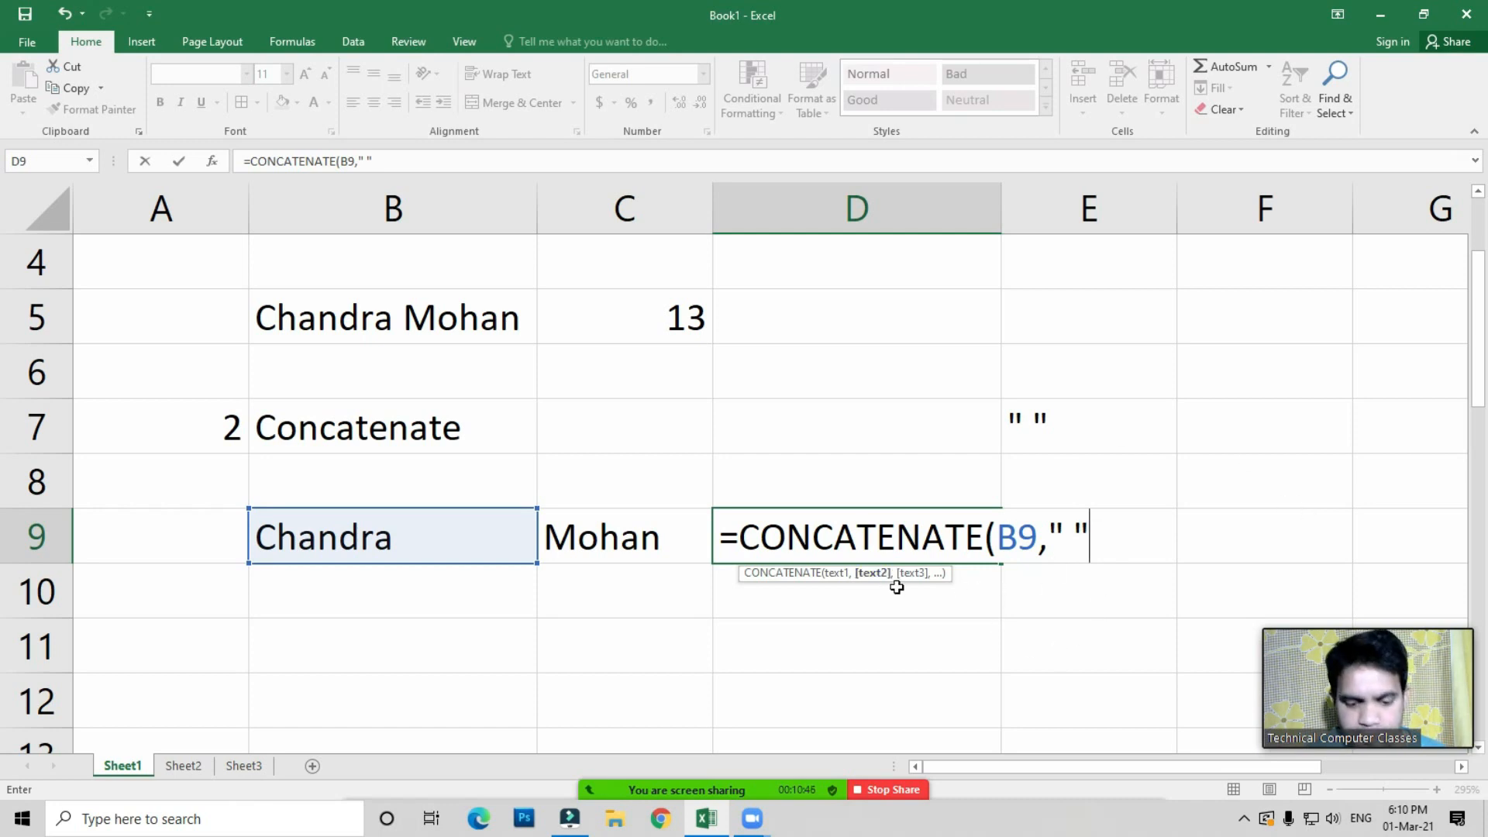
{"action": "type", "text": ","}
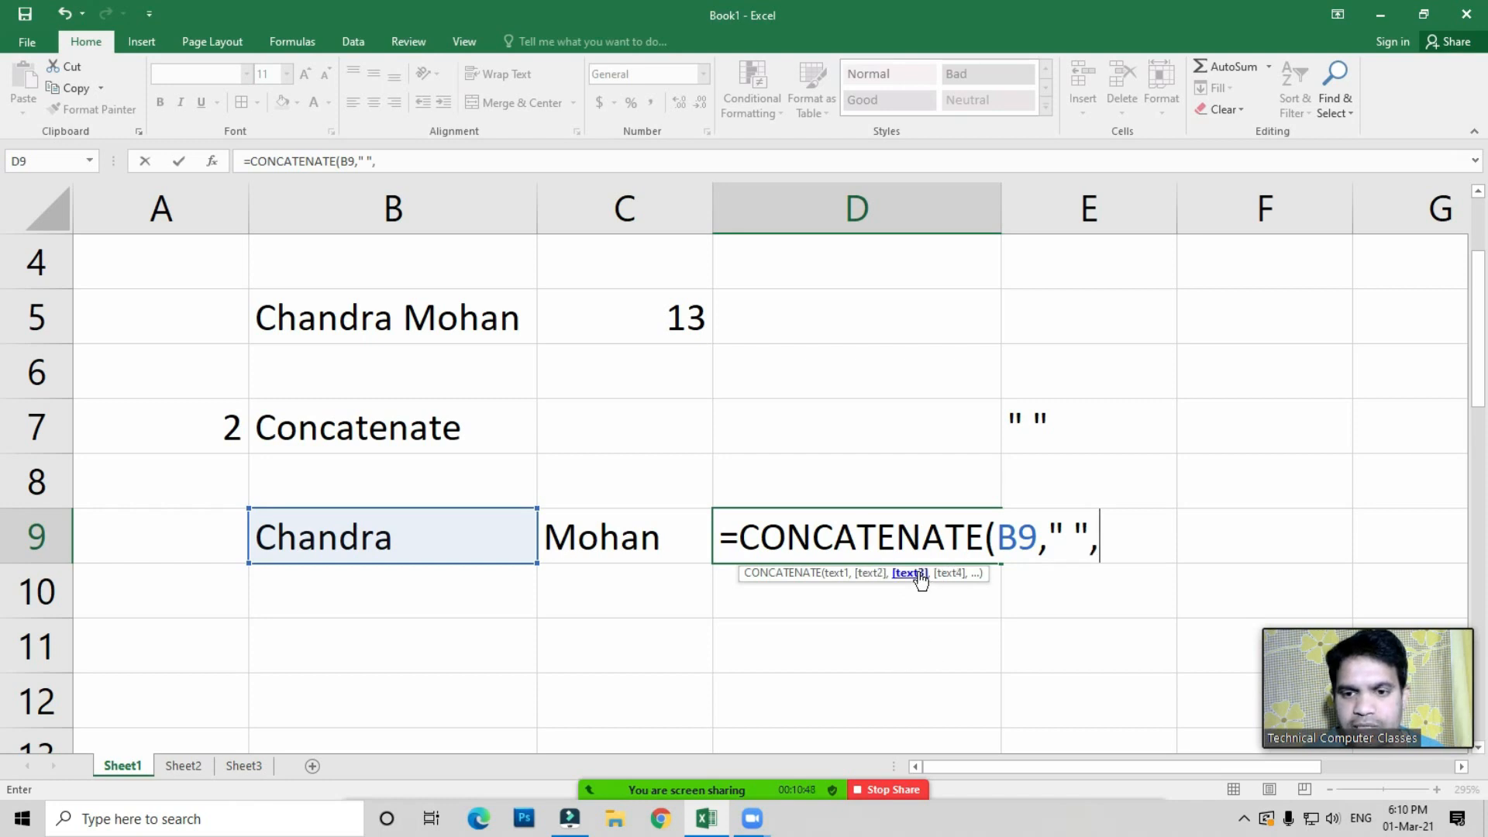
{"action": "left_click", "coordinate": [662, 547]}
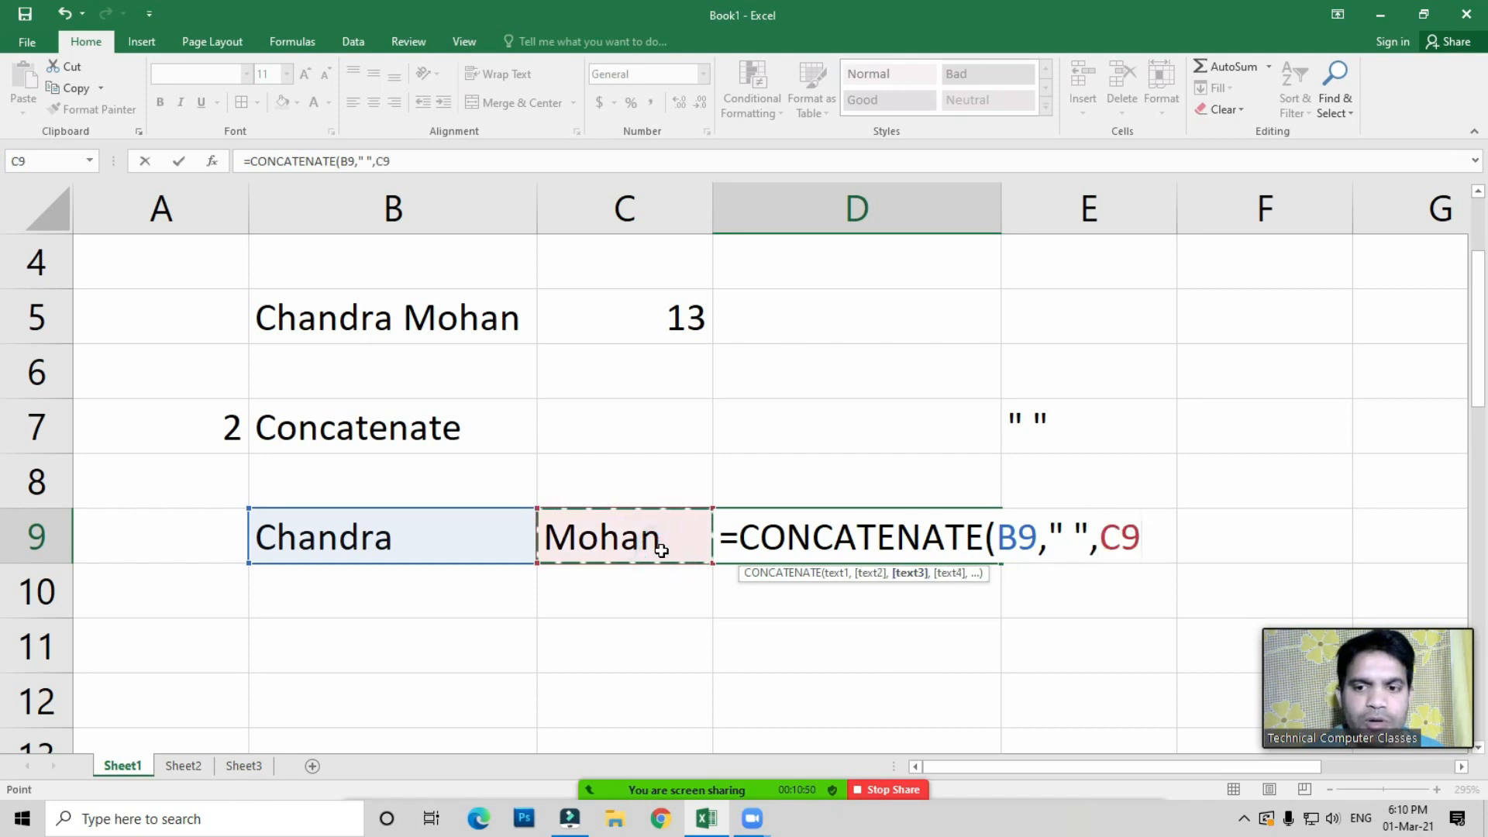
{"action": "type", "text": ")"}
{"action": "key", "text": "Return"}
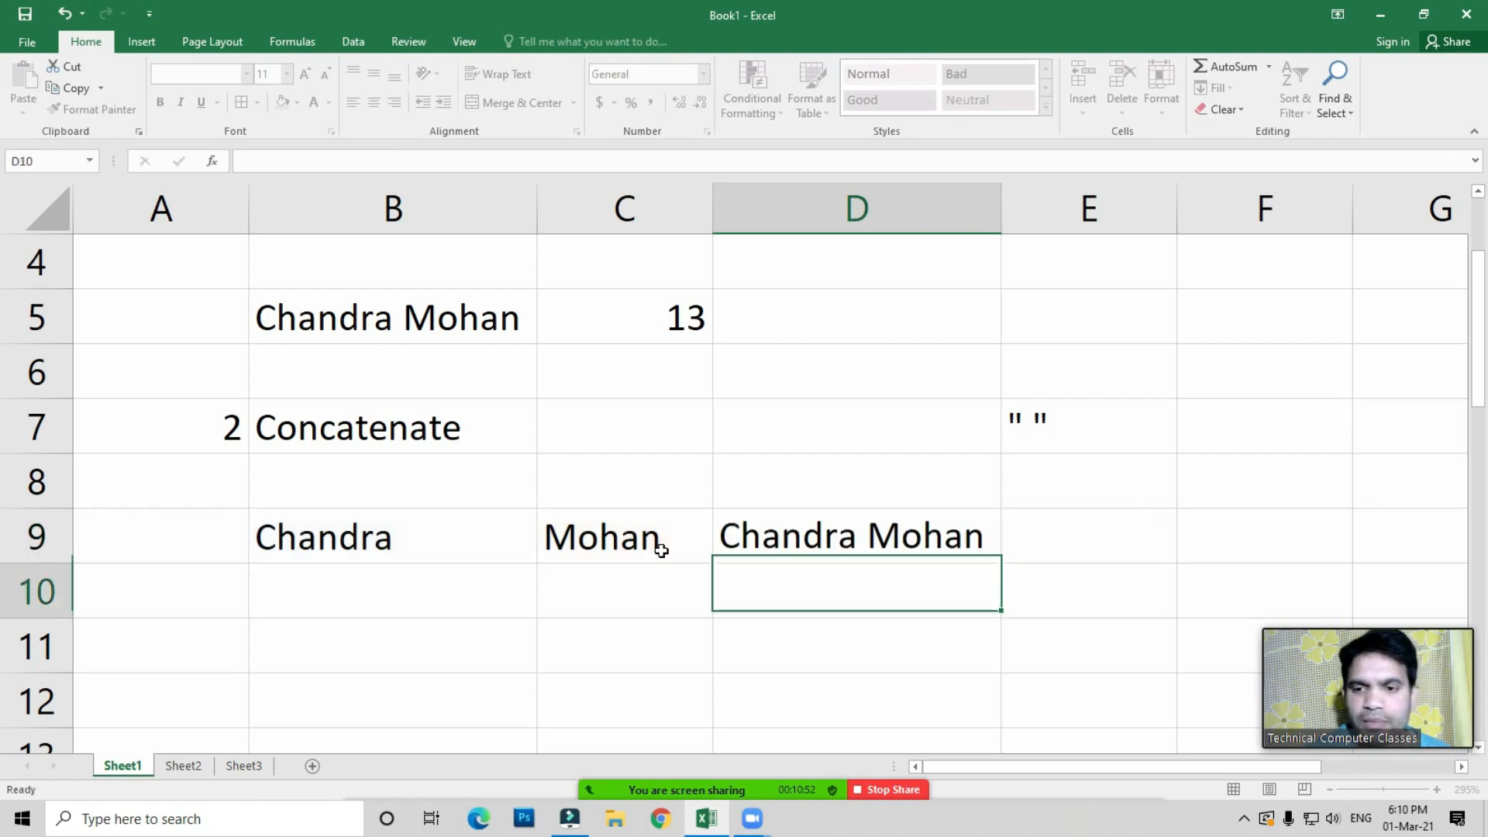
{"action": "left_click", "coordinate": [849, 543]}
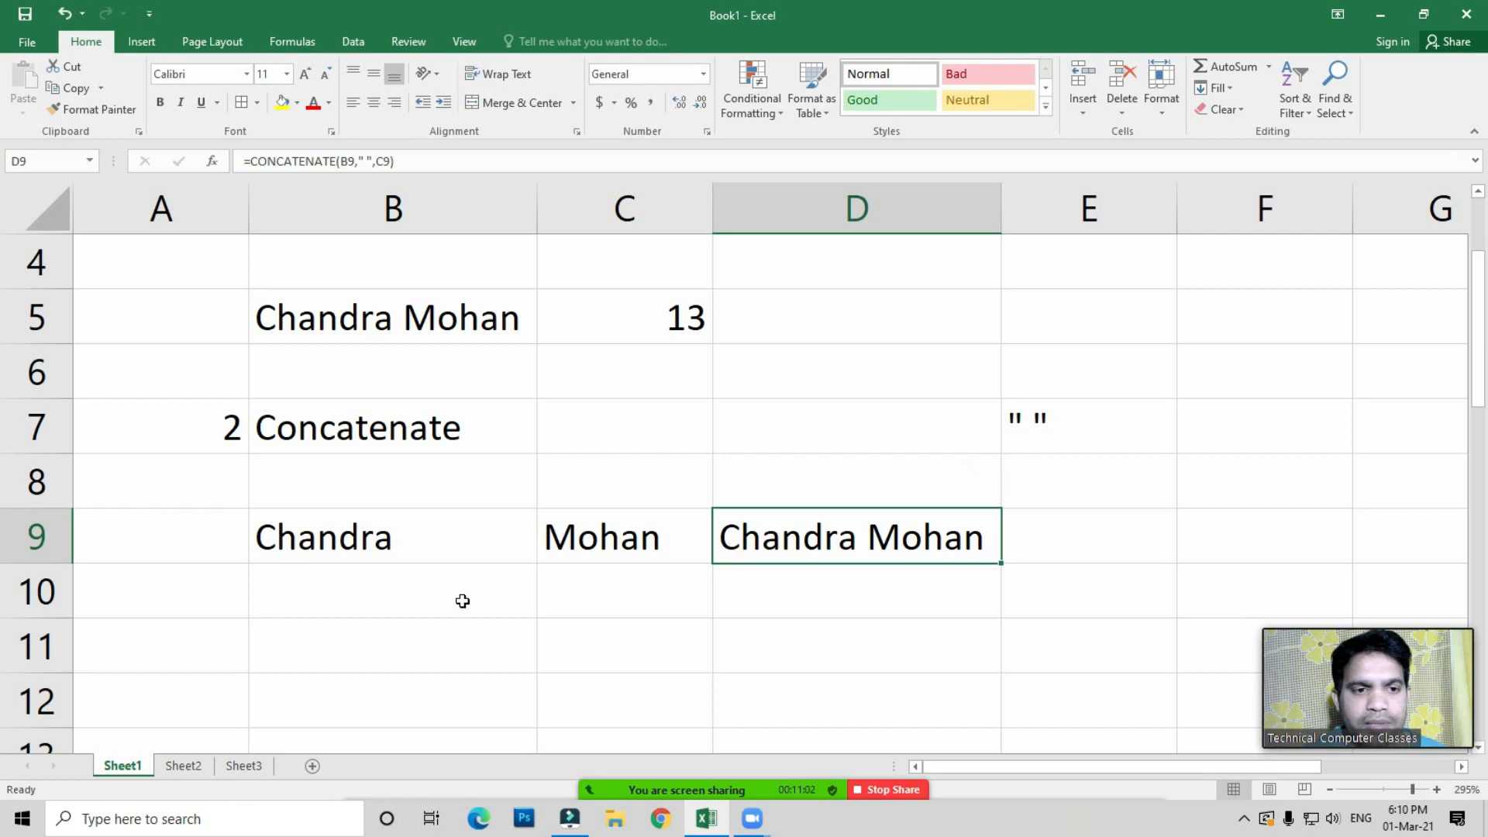
{"action": "scroll", "coordinate": [462, 602], "scroll_direction": "down", "scroll_amount": 1}
{"action": "left_click", "coordinate": [219, 506]}
Number item 3 and label it 'Trim' in A11:B11
{"action": "type", "text": "3"}
{"action": "key", "text": "ctrl+Return"}
{"action": "key", "text": "Right"}
{"action": "type", "text": "Trim"}
{"action": "key", "text": "Return"}
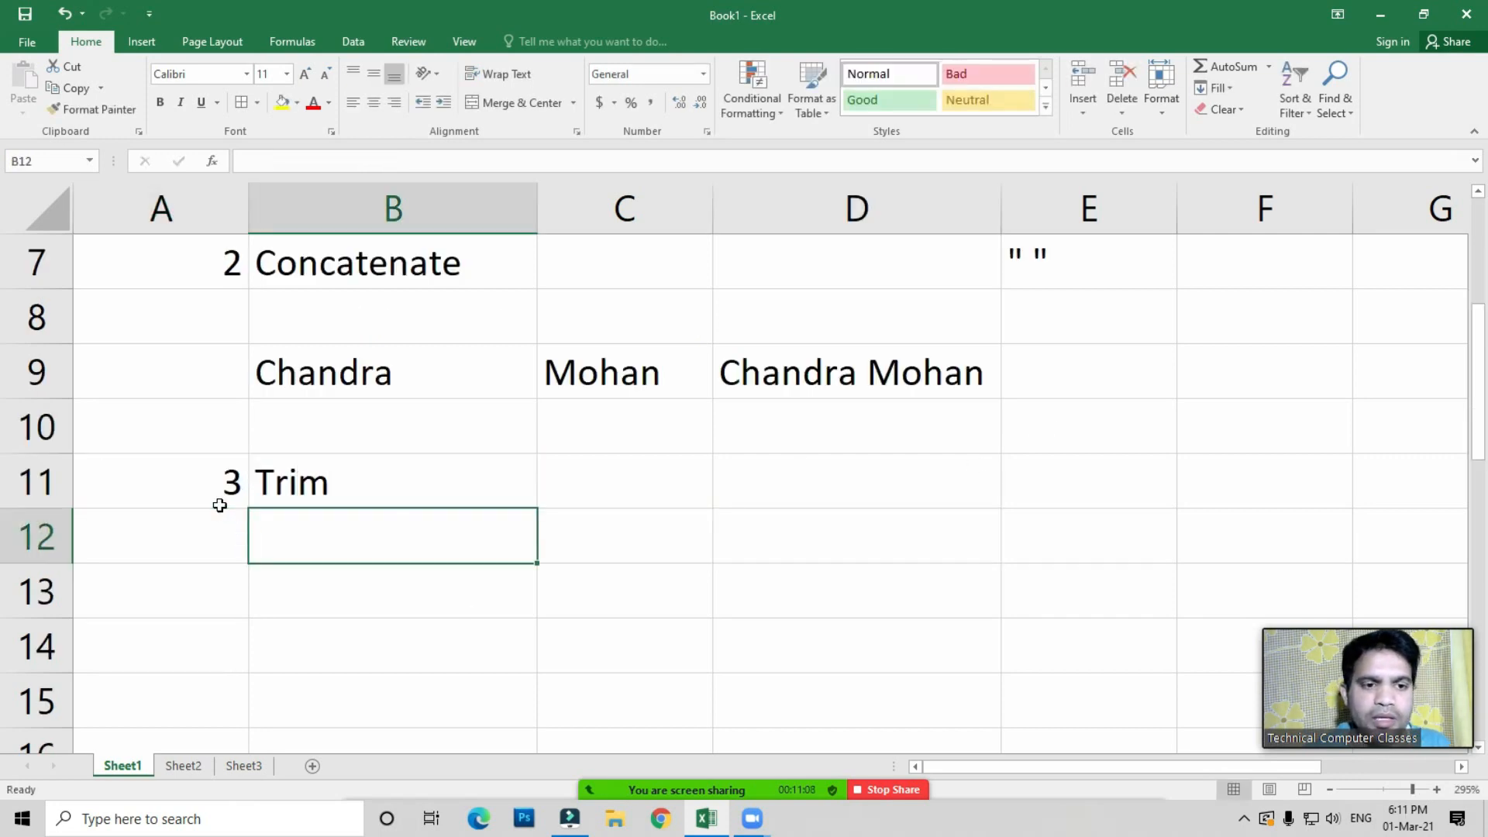
Enter the sample name with extra spaces in B13 and AutoFit column B
{"action": "left_click", "coordinate": [324, 598]}
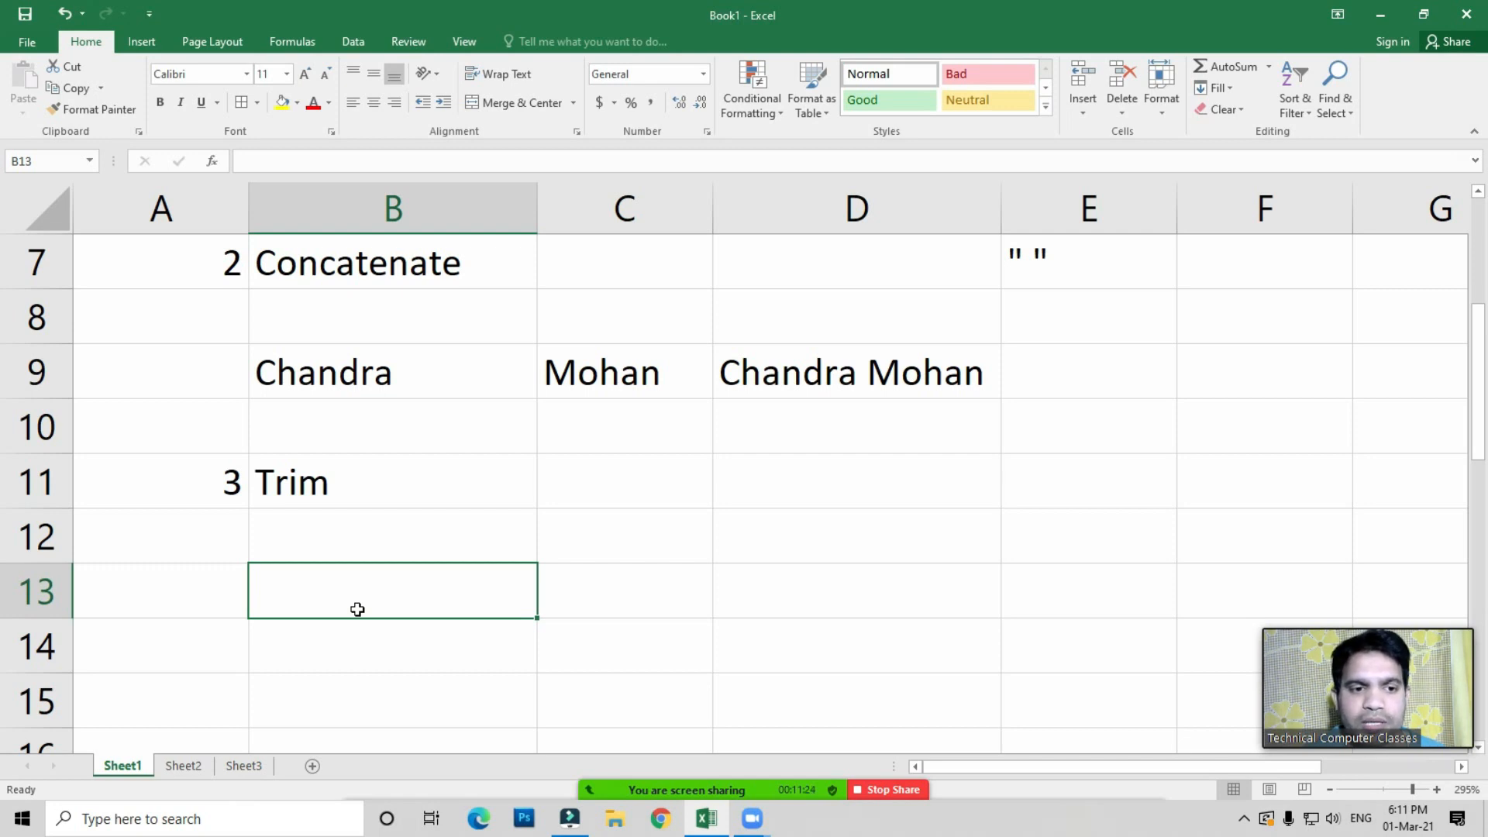
{"action": "left_click", "coordinate": [353, 604]}
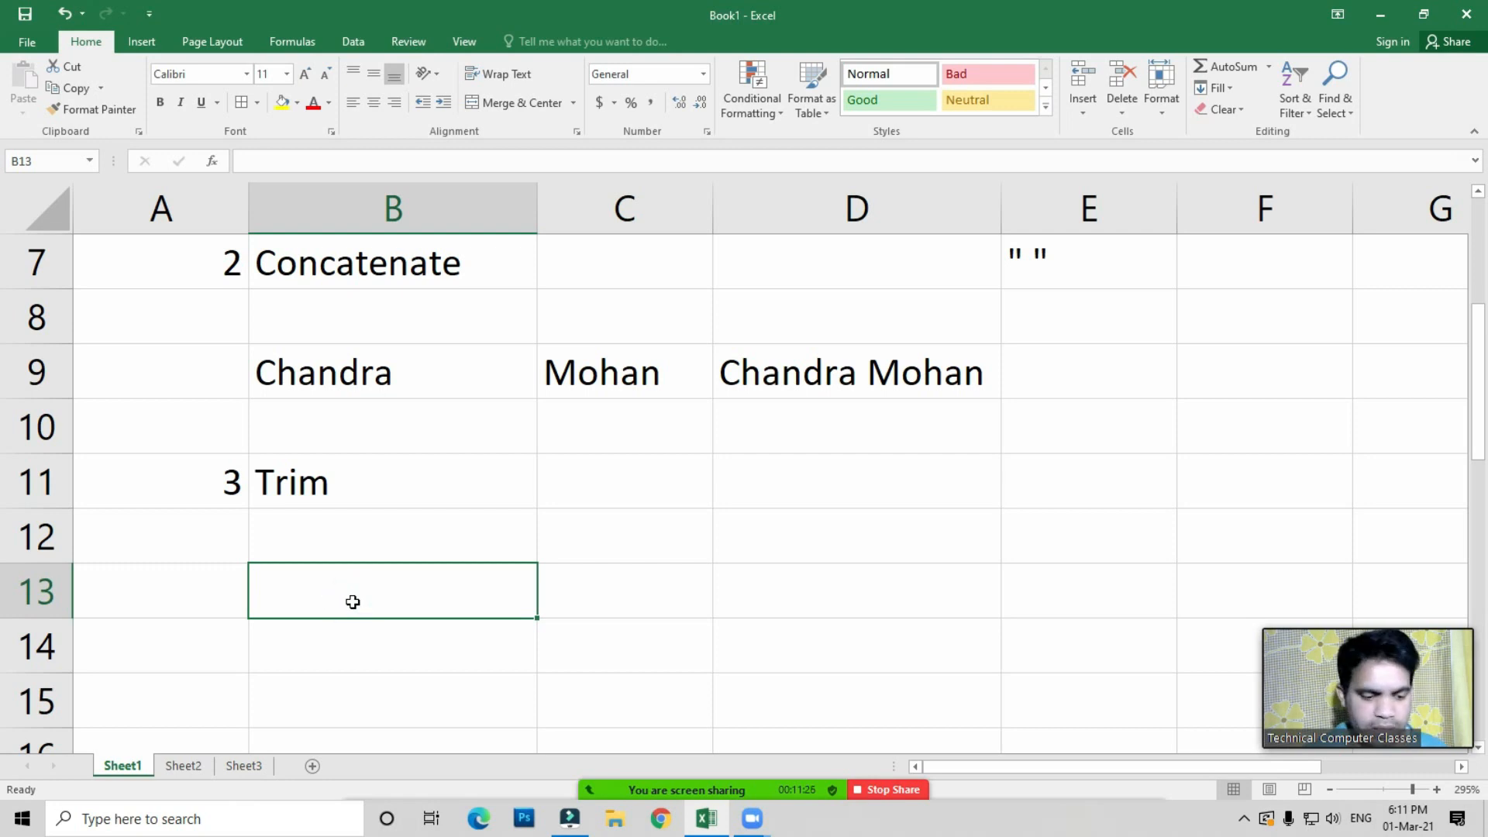
{"action": "type", "text": "Chandra"}
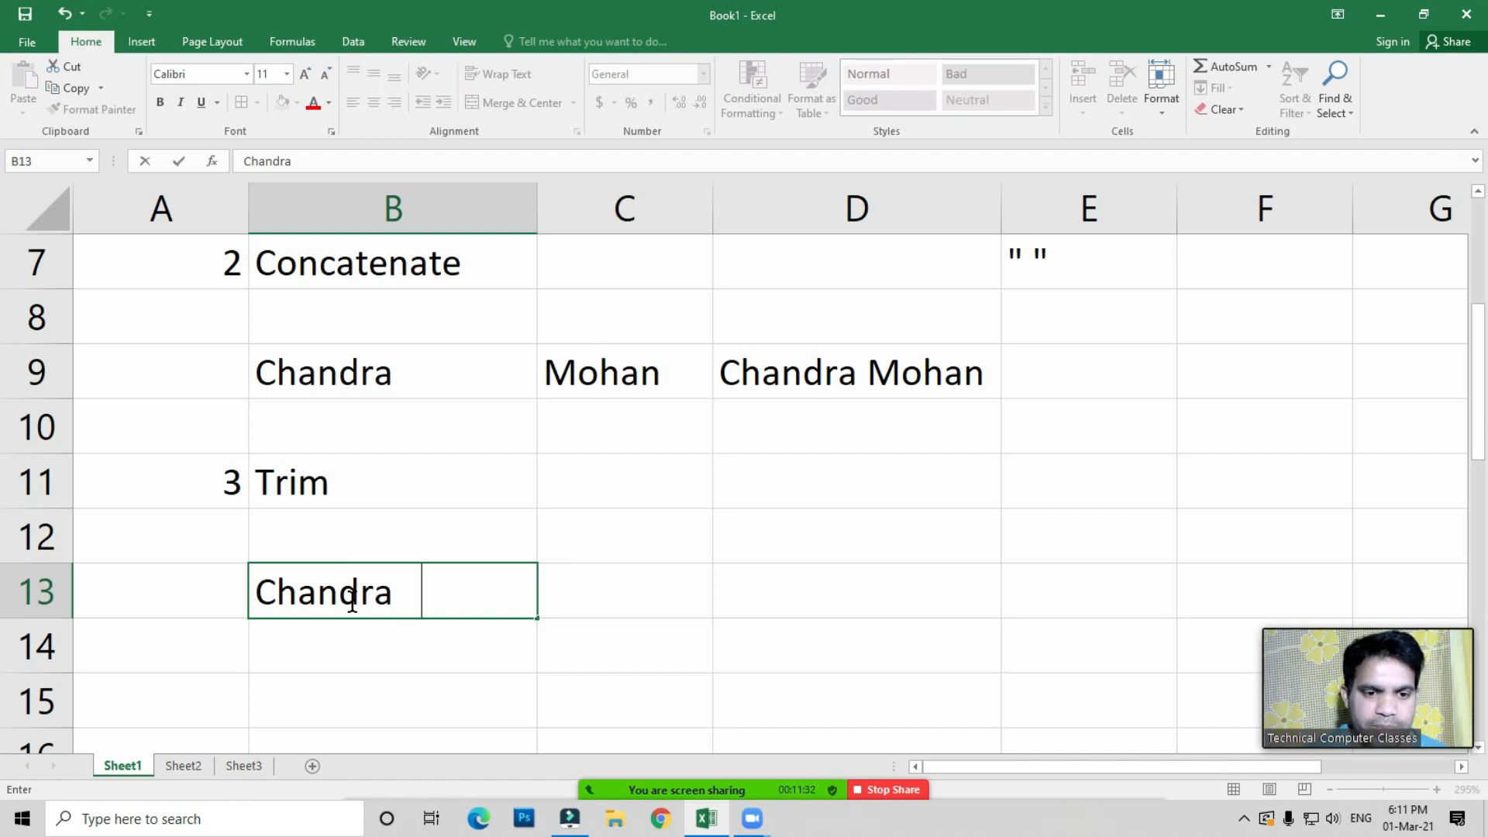
{"action": "type", "text": "Mohan"}
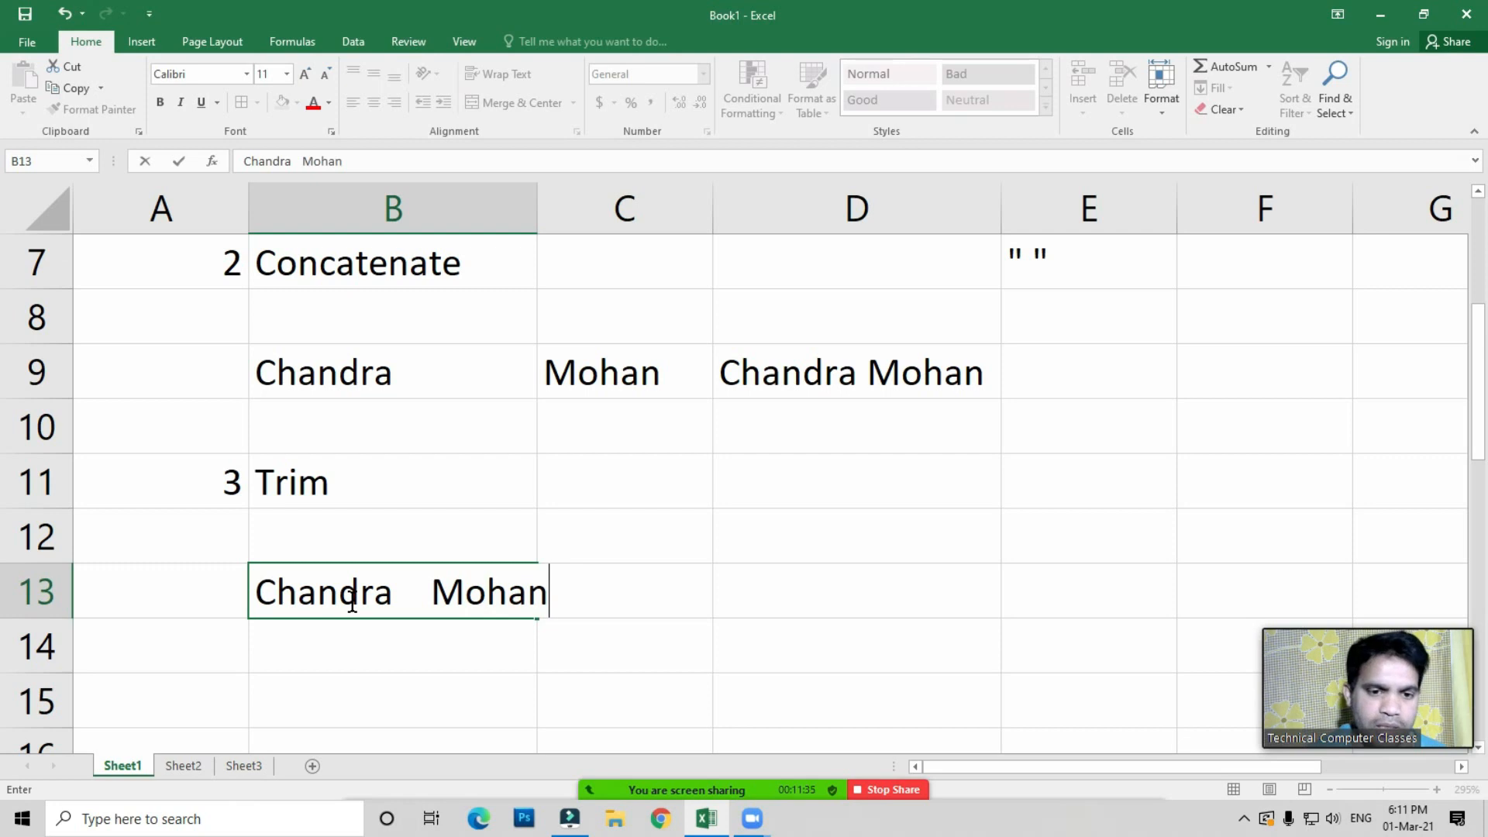
{"action": "key", "text": "Return"}
{"action": "left_click", "coordinate": [353, 602]}
{"action": "key", "text": "alt"}
{"action": "key", "text": "o"}
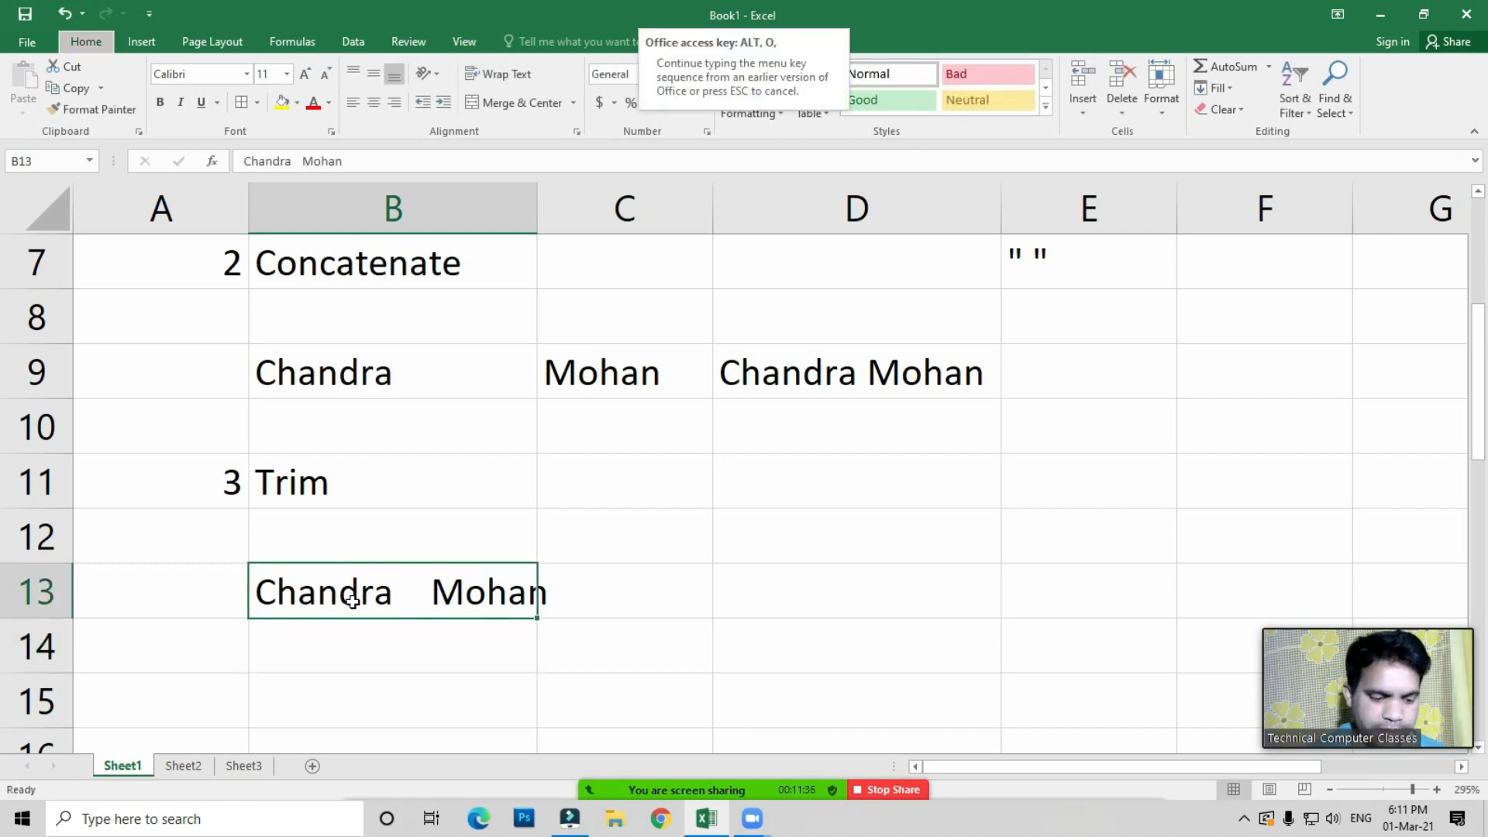
{"action": "key", "text": "a"}
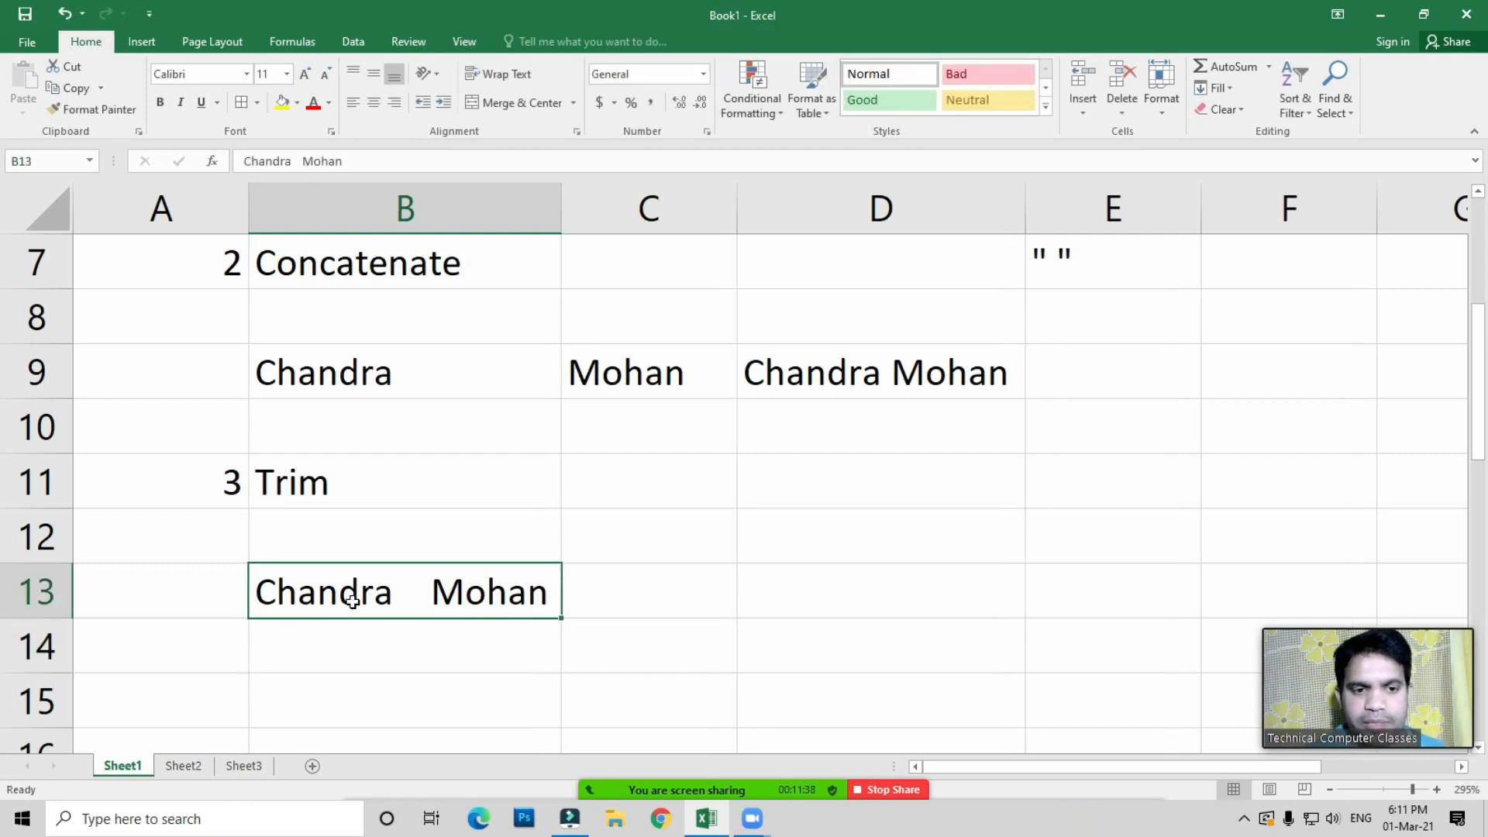
{"action": "key", "text": "Right"}
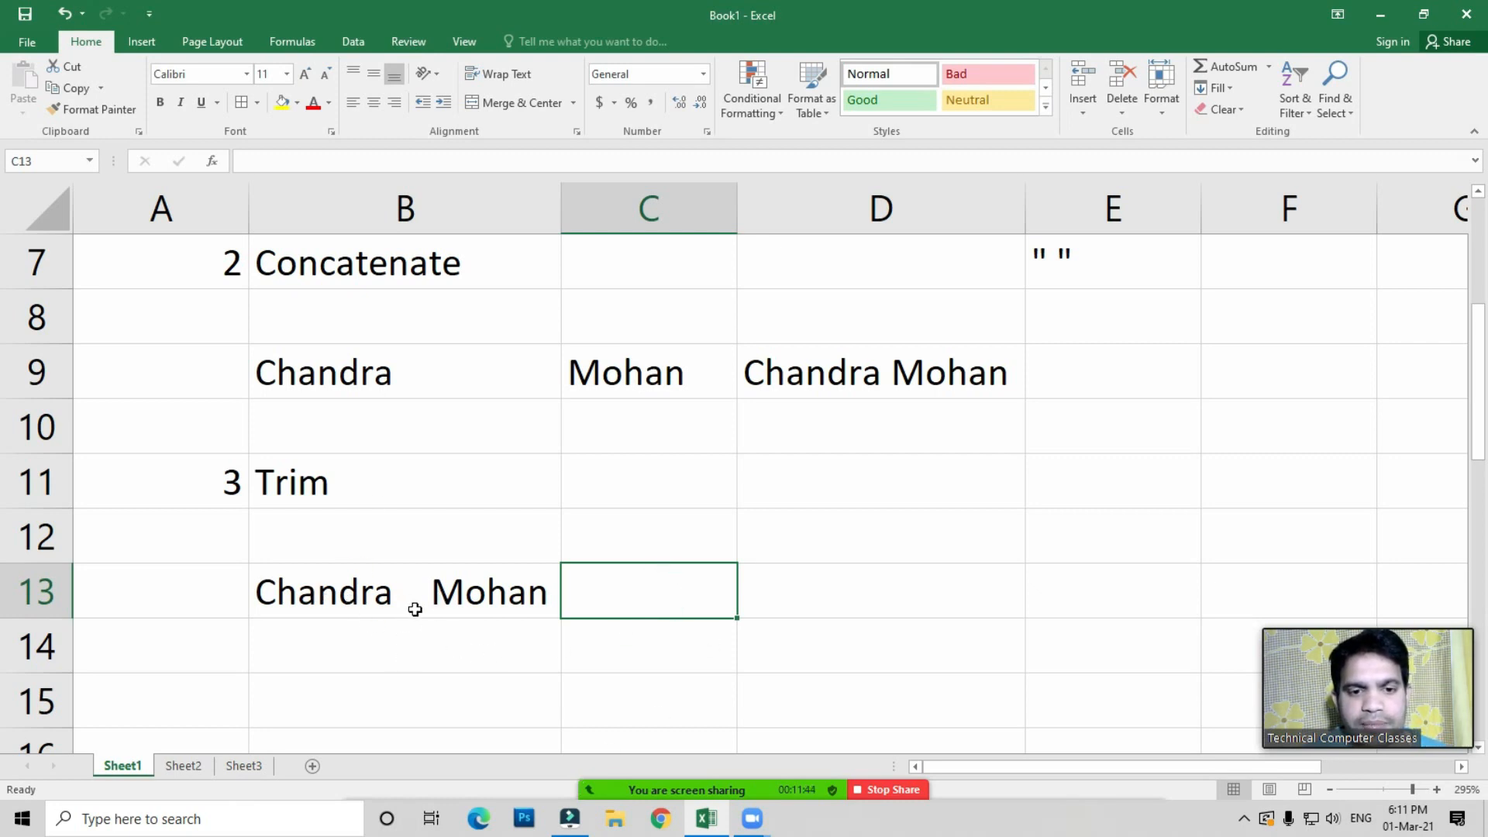
Clear a failed TRIM attempt that left a #NAME? error in C13
{"action": "type", "text": "=trim"}
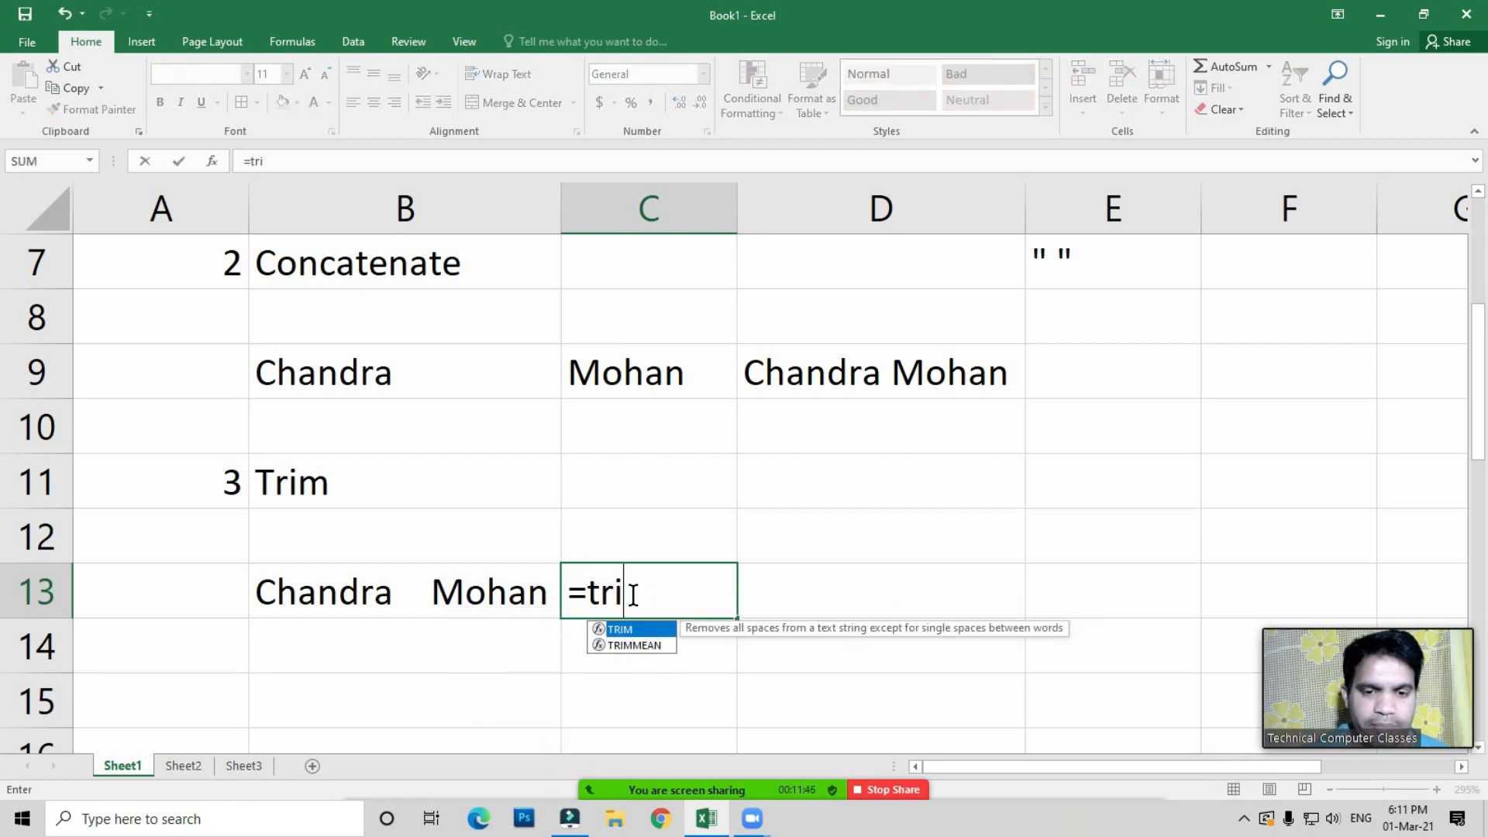
{"action": "key", "text": "Tab"}
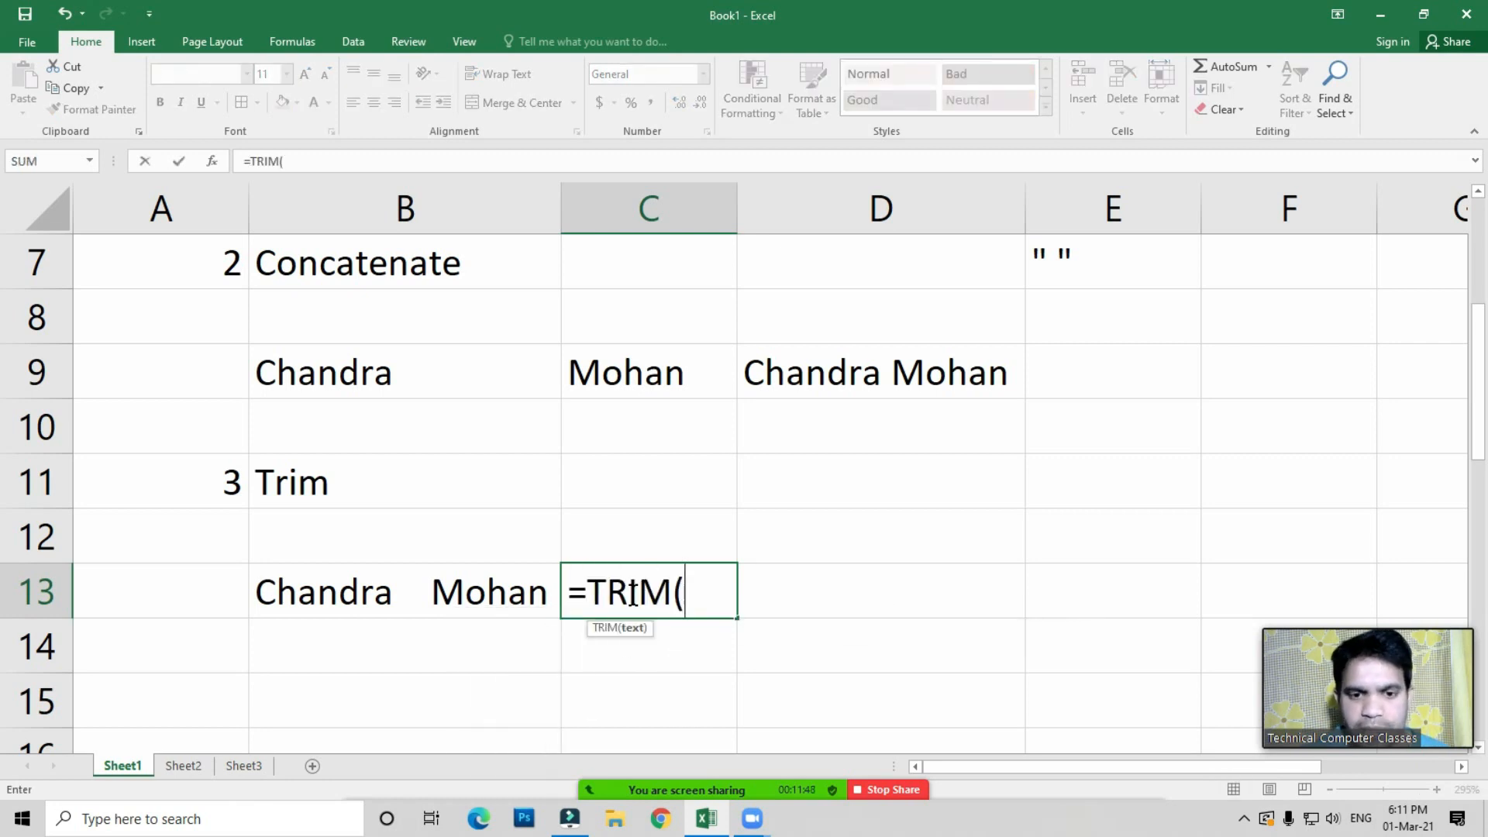
{"action": "key", "text": "BackSpace"}
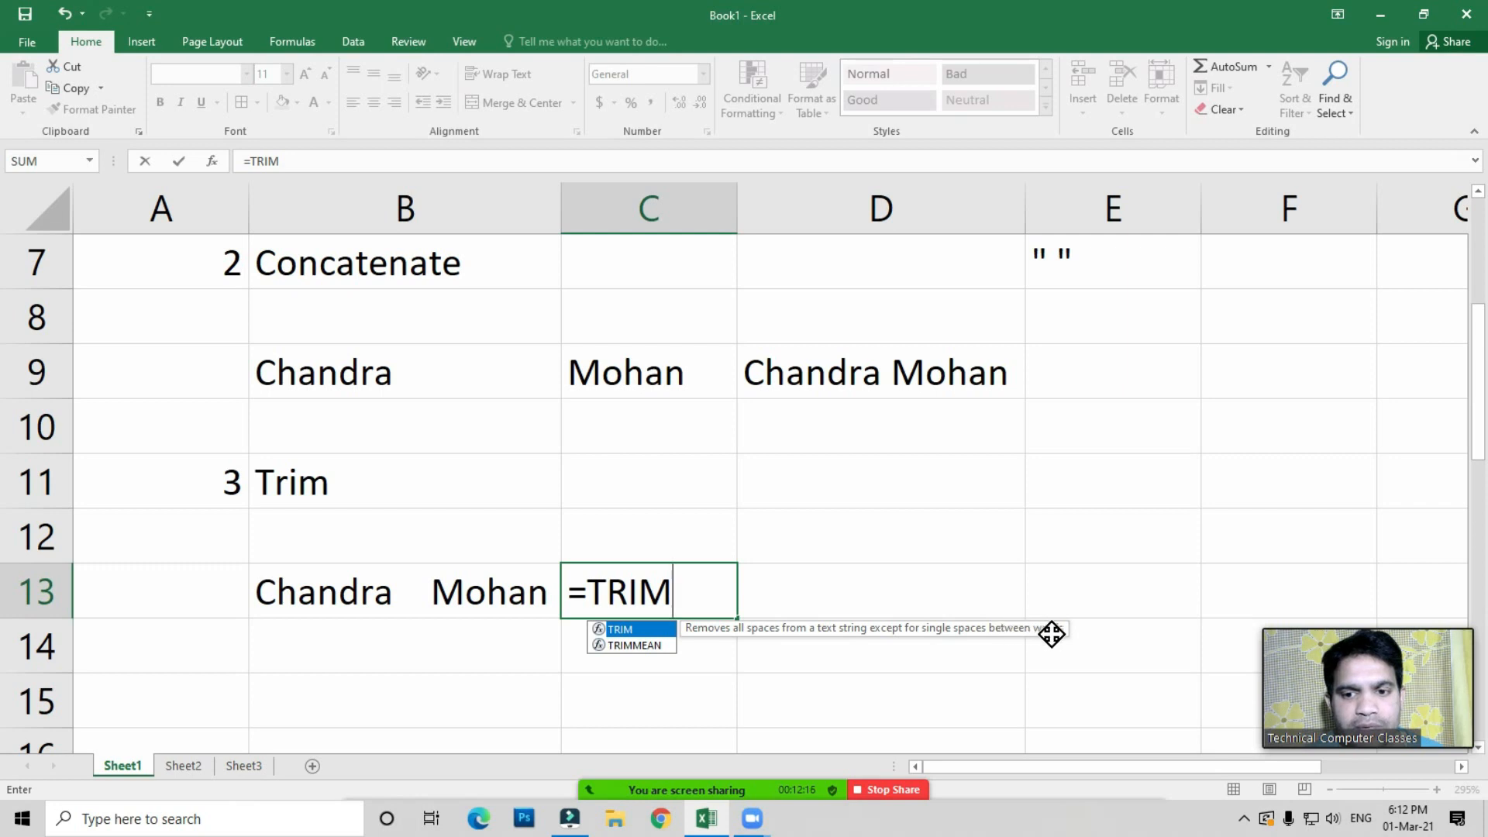
{"action": "left_click", "coordinate": [440, 589]}
{"action": "left_click", "coordinate": [675, 589]}
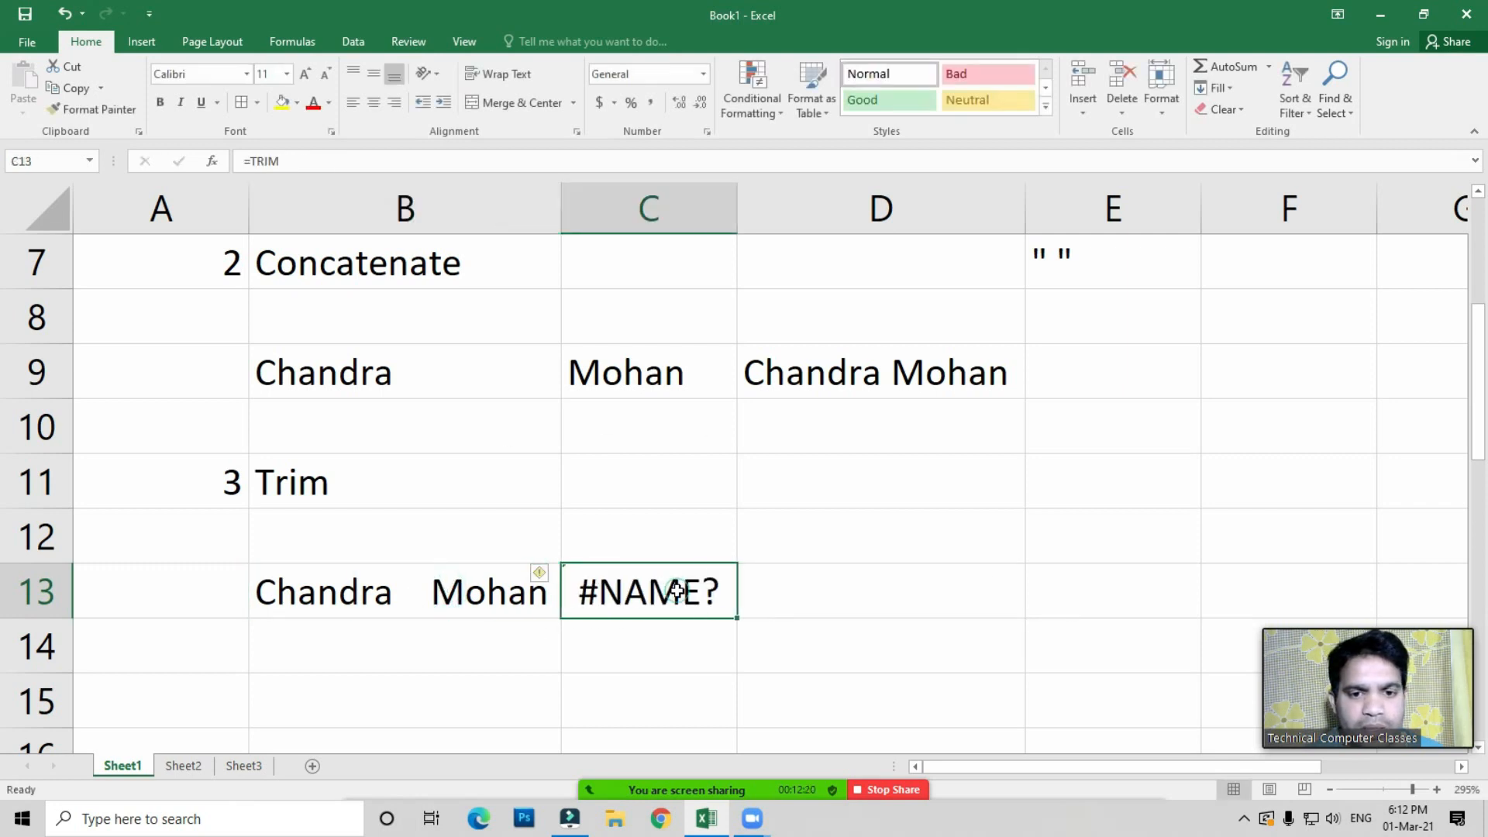
{"action": "key", "text": "Delete"}
Enter =TRIM(B13) in C13 so the extra spaces are removed
{"action": "type", "text": "=tirm"}
{"action": "key", "text": "BackSpace"}
{"action": "key", "text": "BackSpace"}
{"action": "key", "text": "BackSpace"}
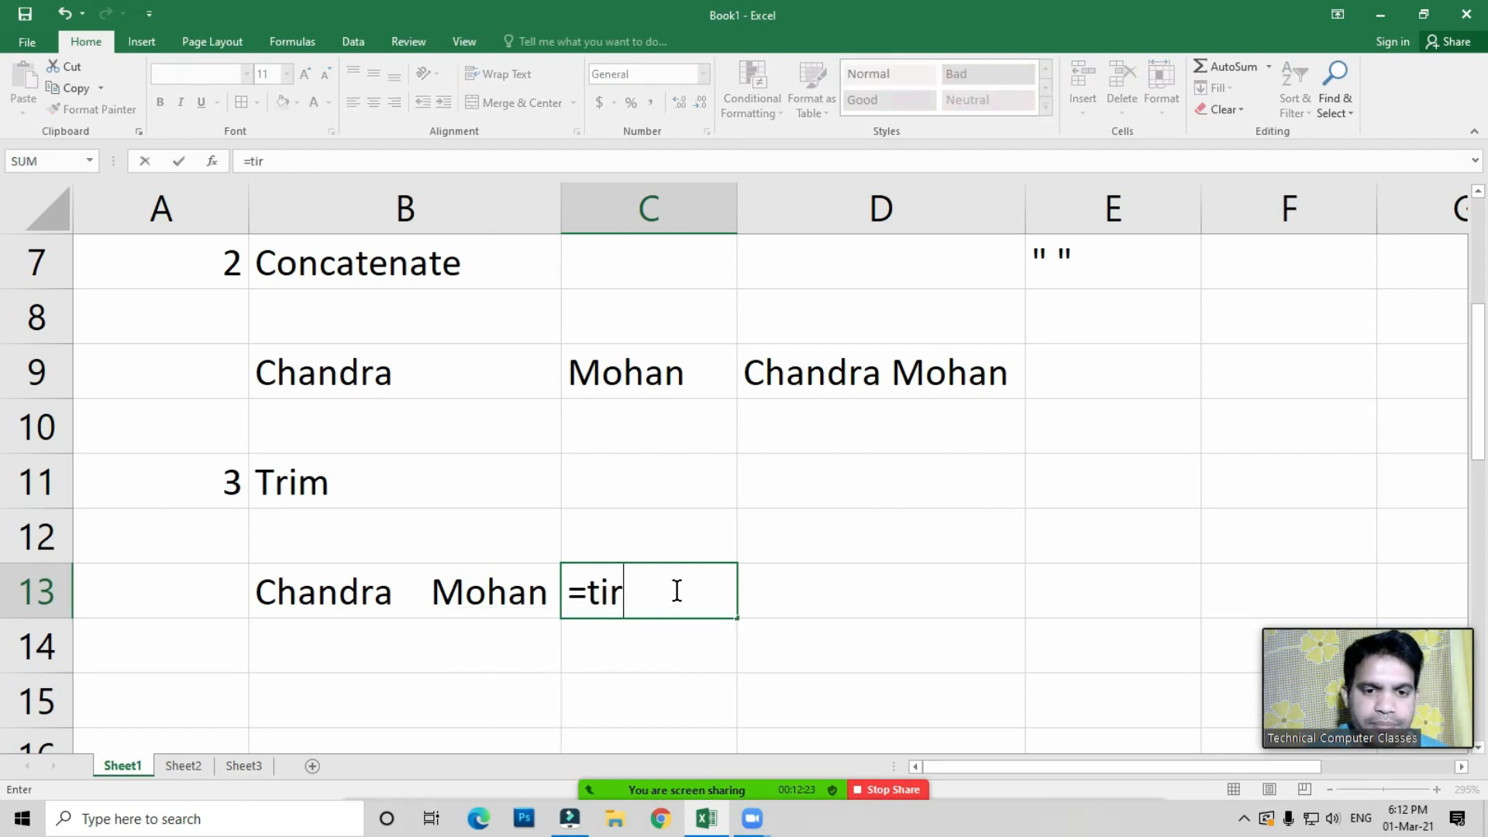
{"action": "type", "text": "rim"}
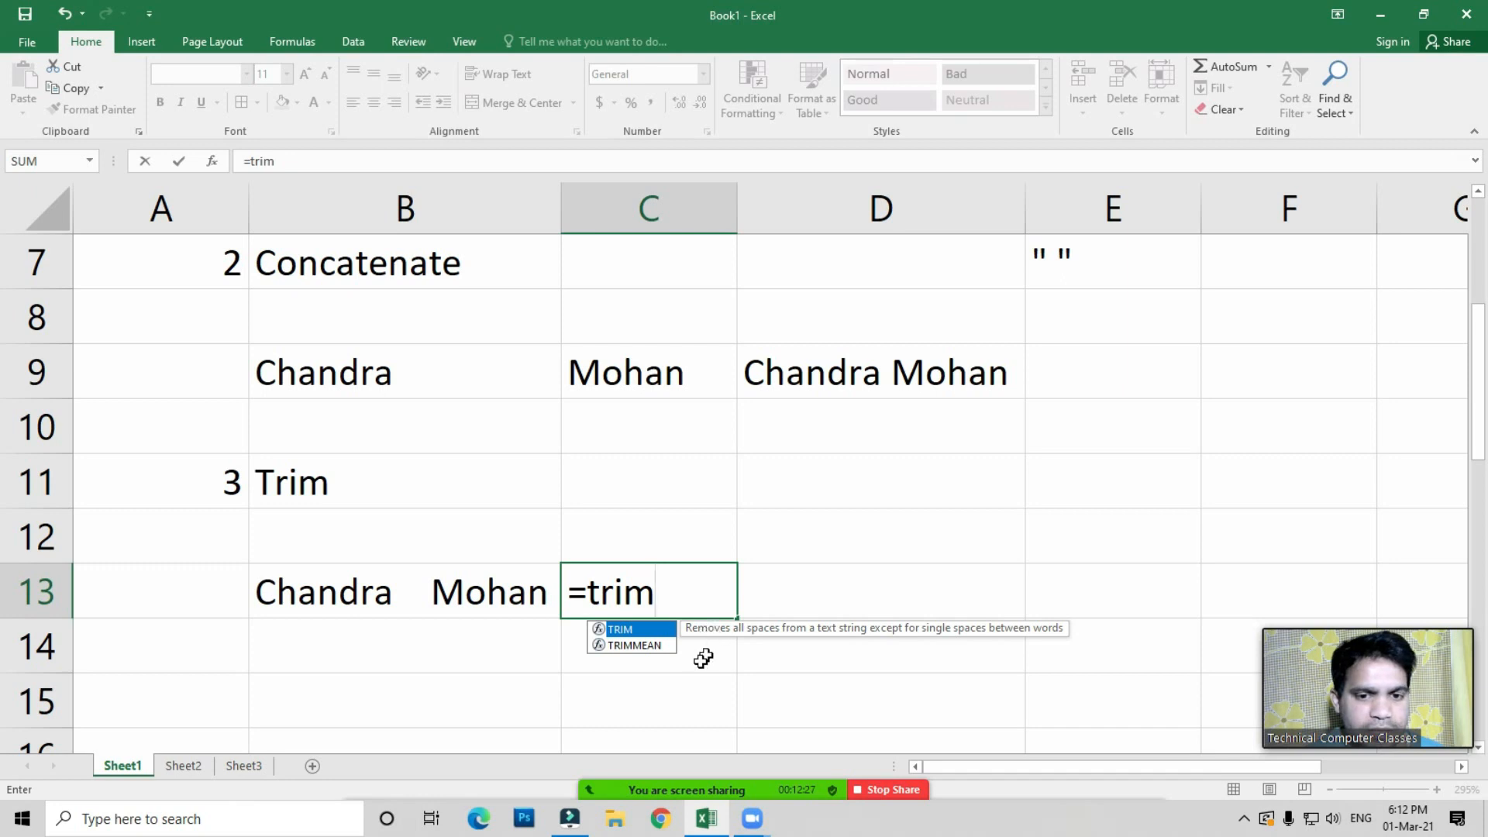
{"action": "double_click", "coordinate": [621, 631]}
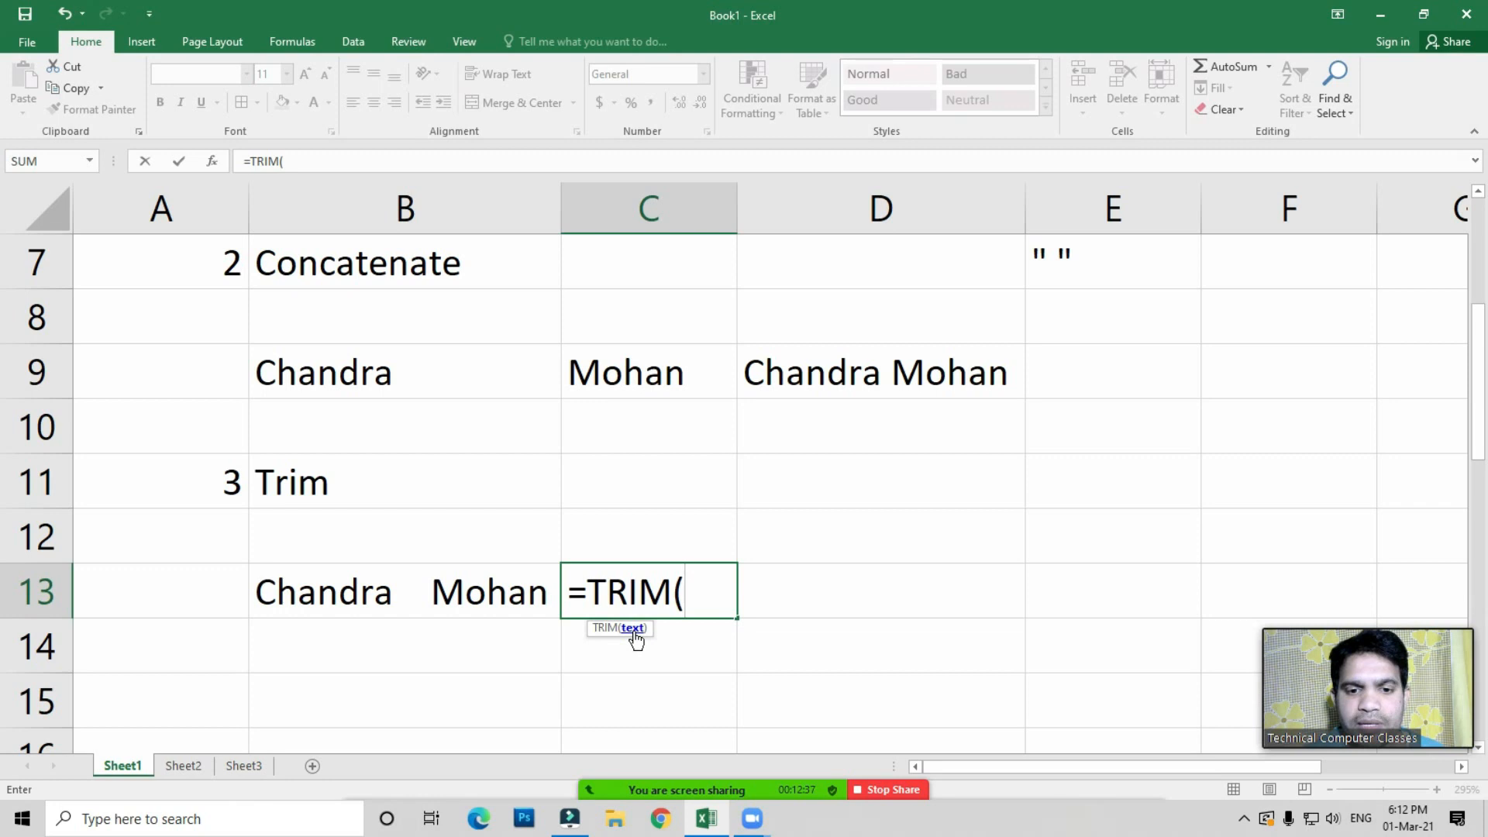
{"action": "left_click", "coordinate": [435, 589]}
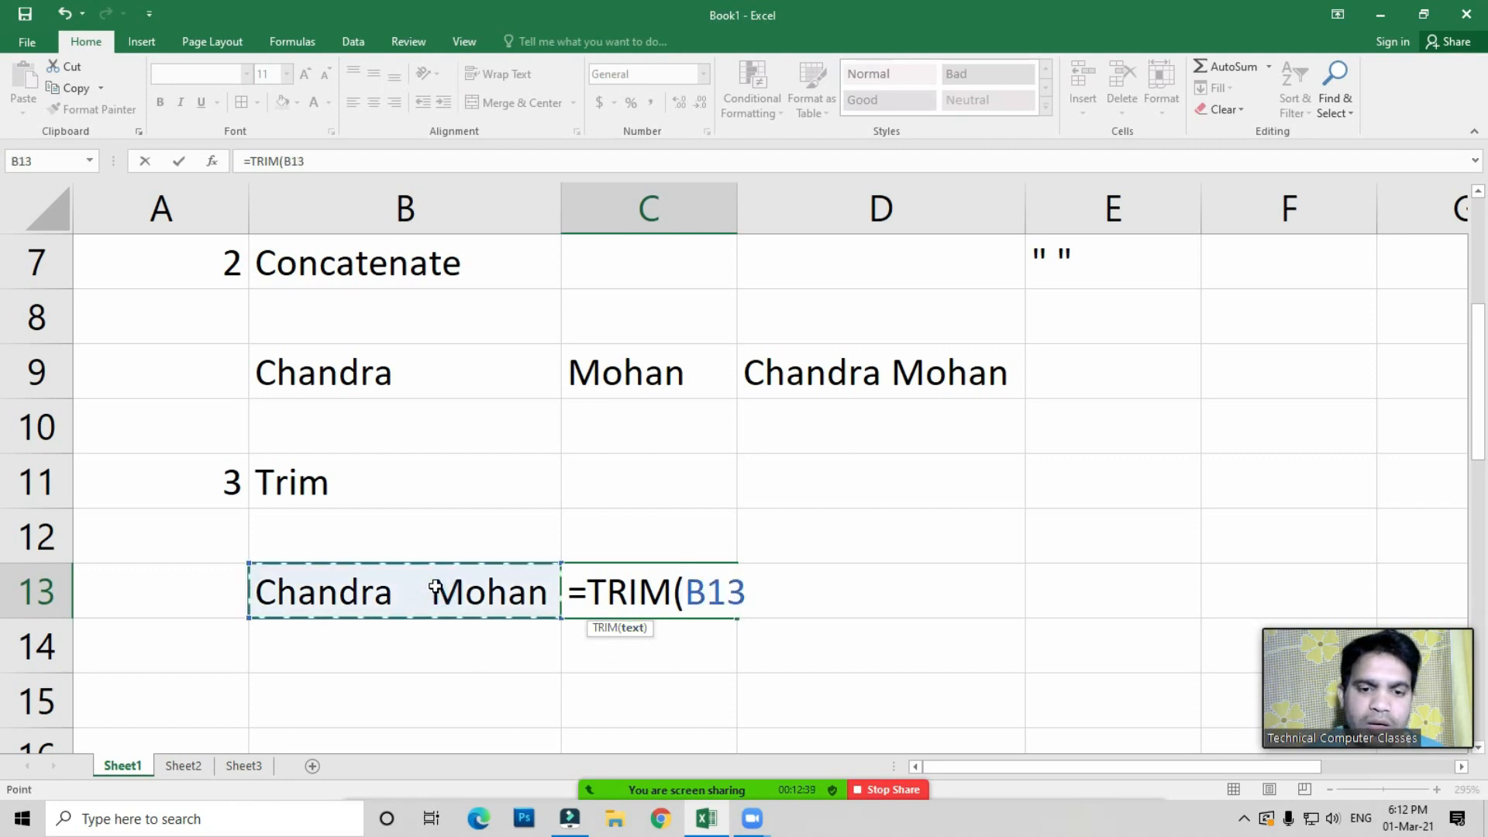
{"action": "type", "text": ")"}
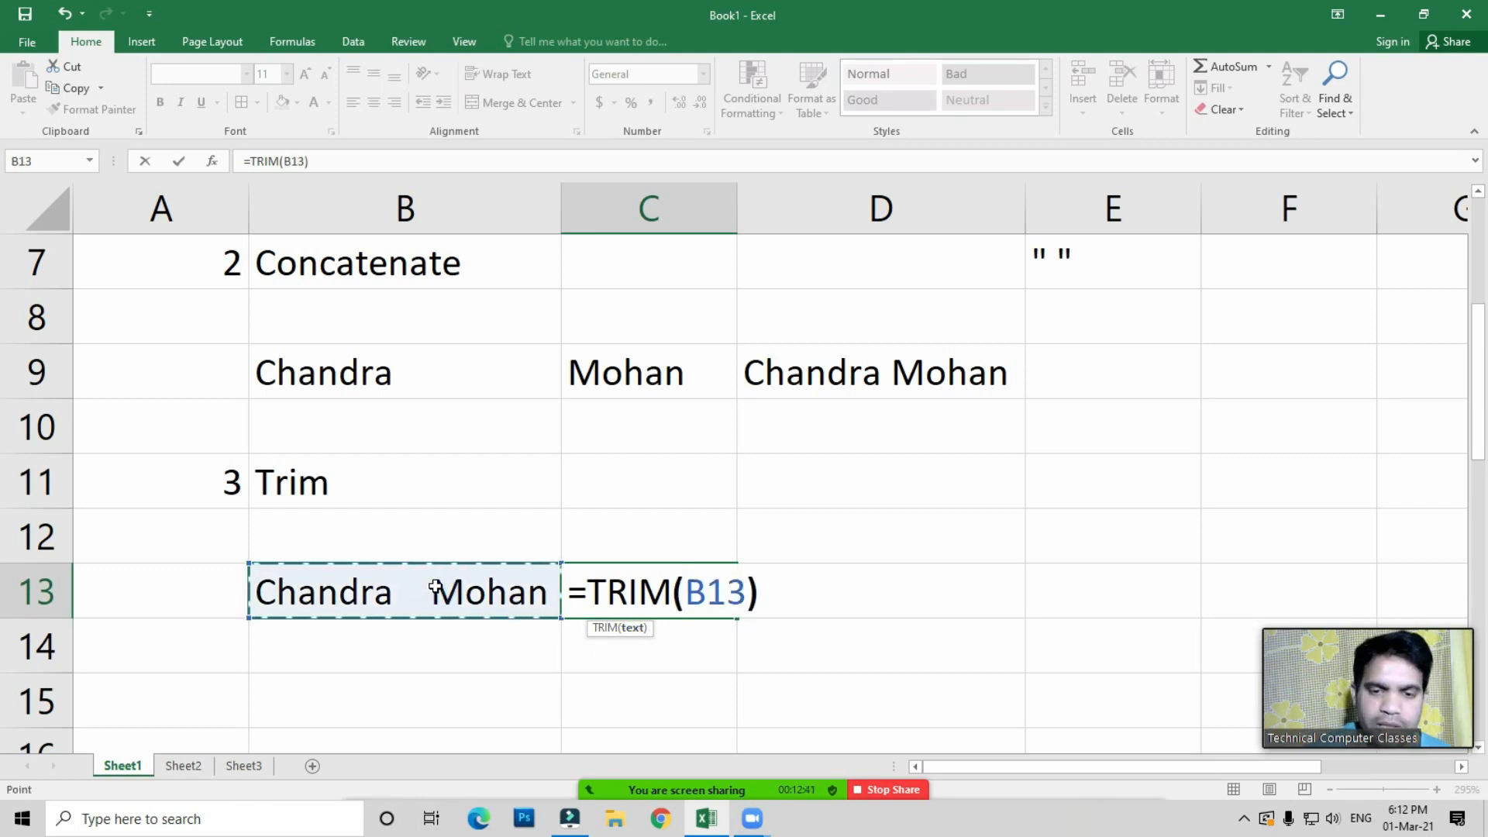
{"action": "key", "text": "ctrl+Return"}
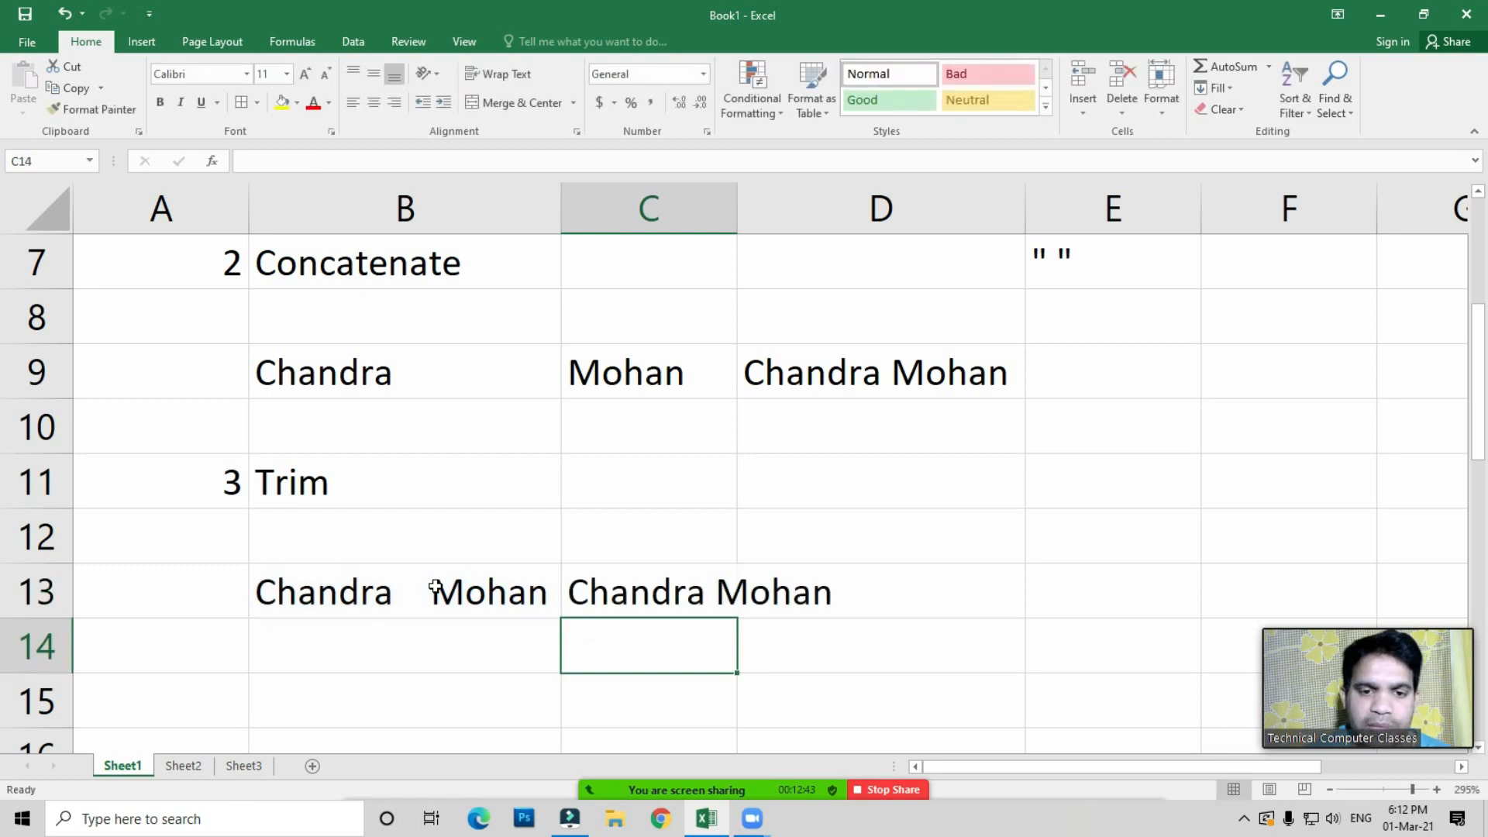
{"action": "left_click", "coordinate": [624, 592]}
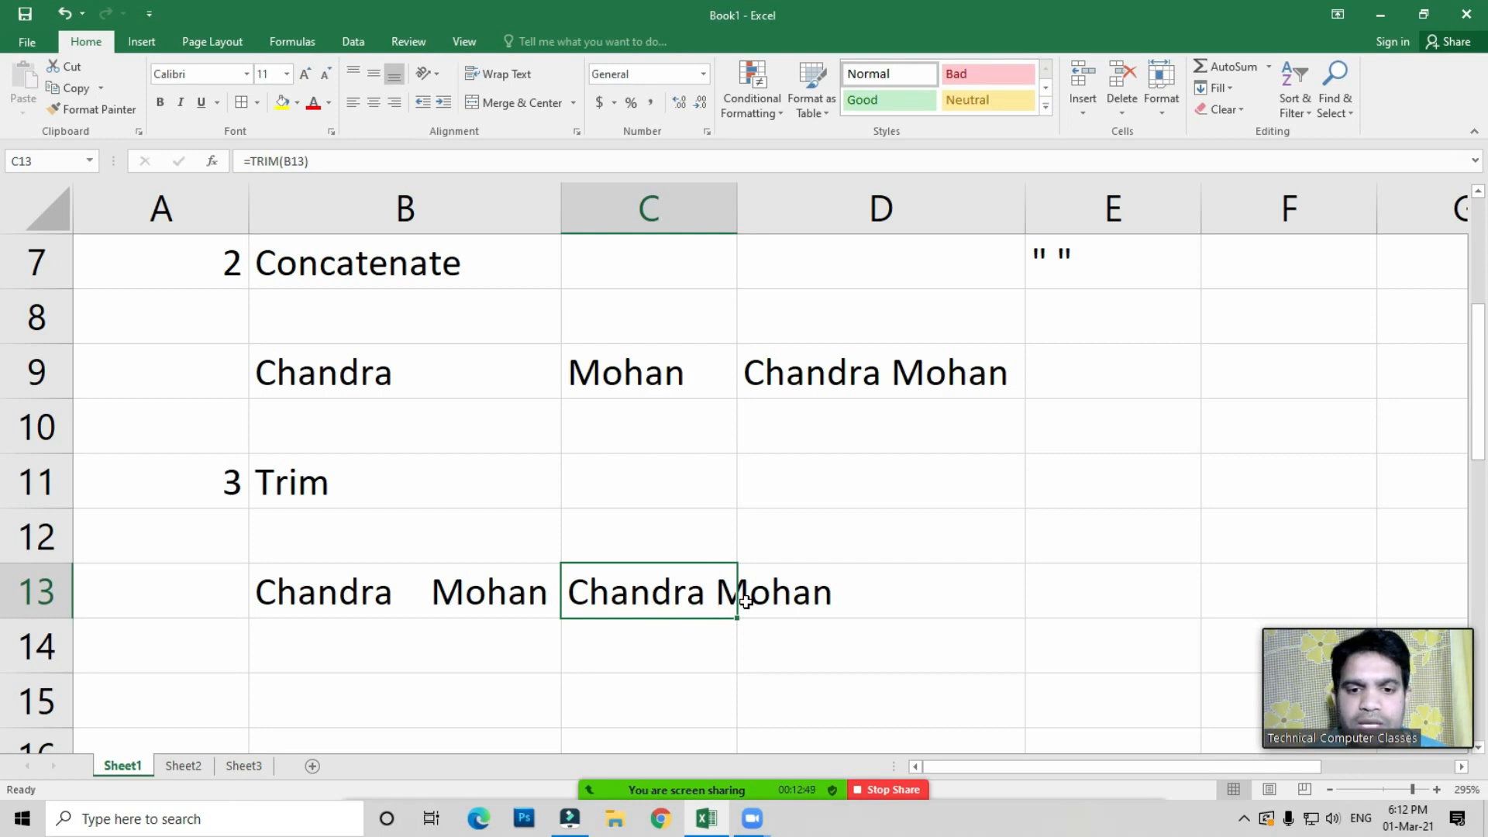
Add the heading 'Exact' in B15 for item 4
{"action": "scroll", "coordinate": [388, 574], "scroll_direction": "down", "scroll_amount": 1}
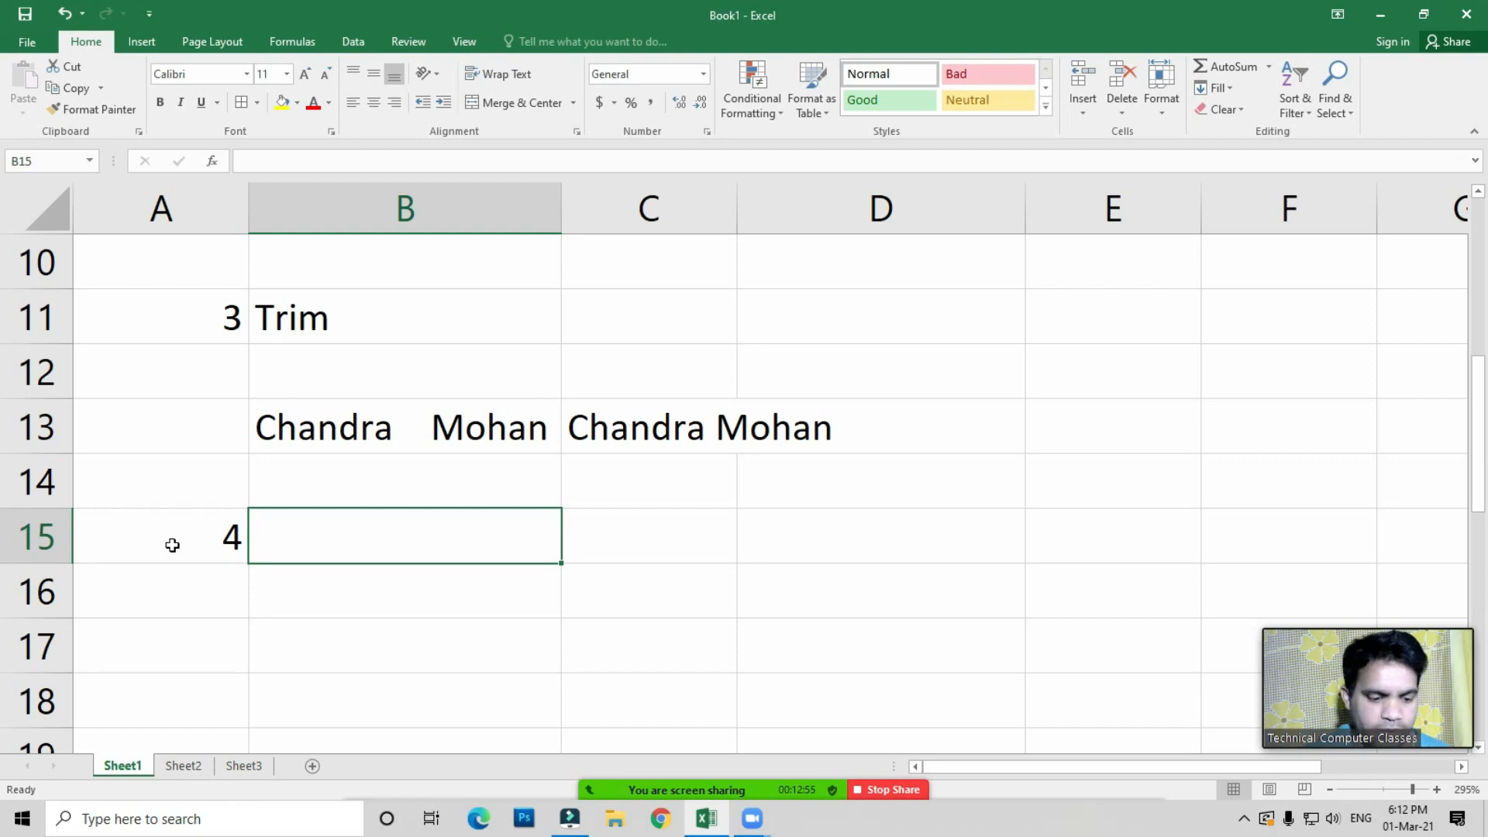
{"action": "type", "text": "Exact"}
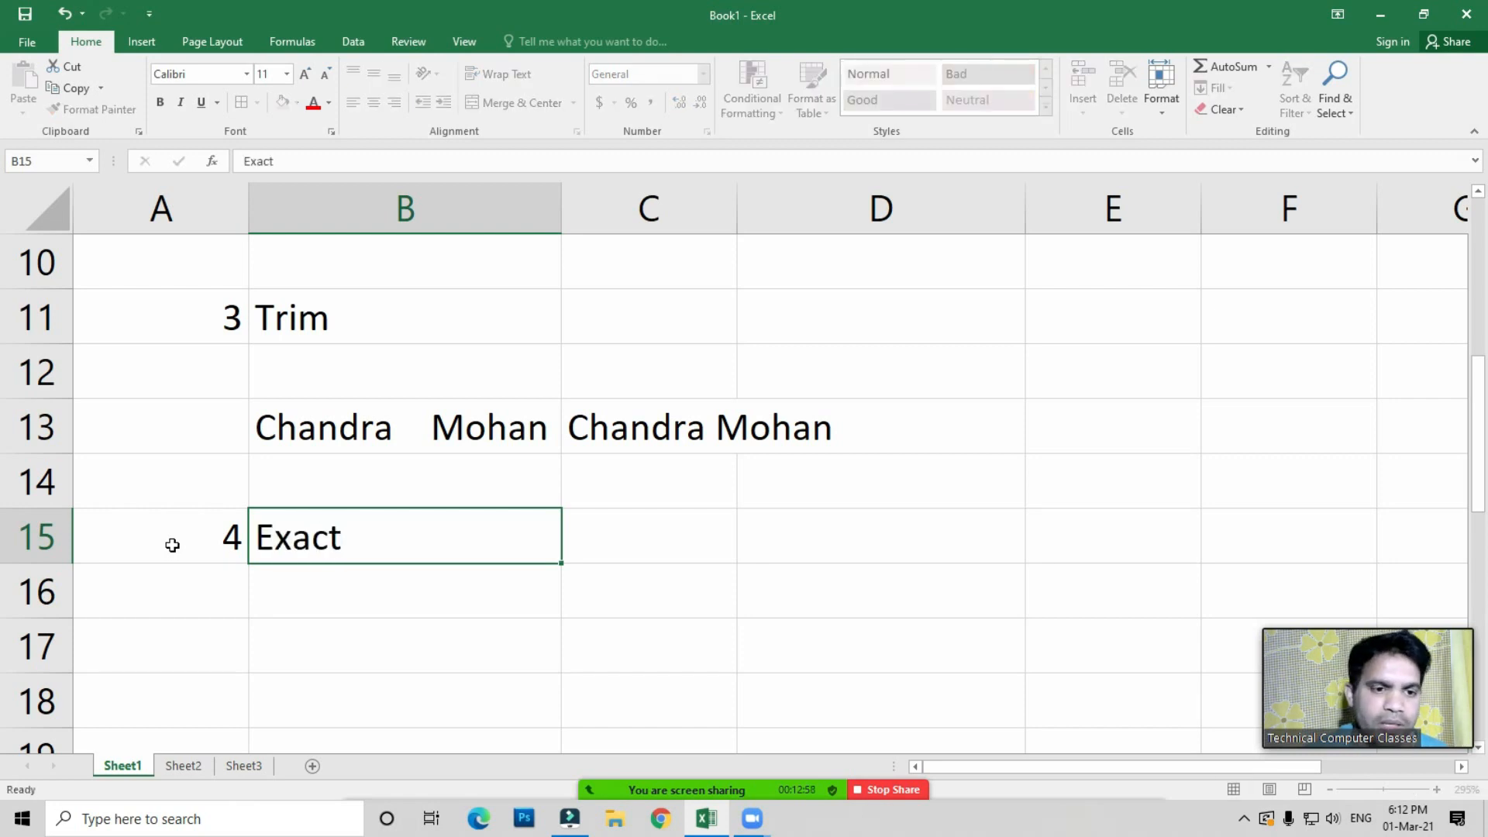
{"action": "key", "text": "Return"}
{"action": "key", "text": "Return"}
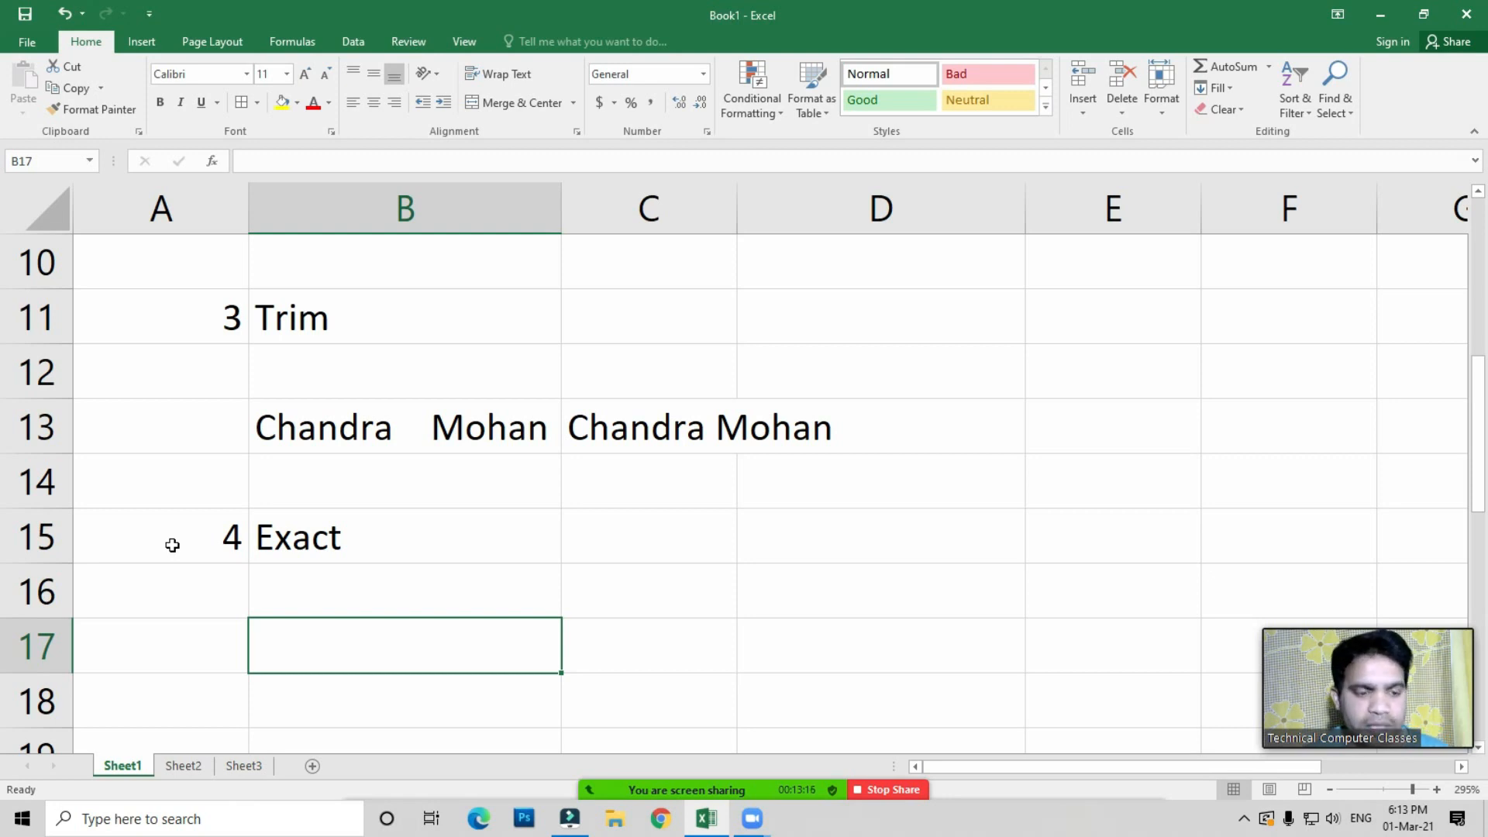
Enter a capitalised sample name in B17 and its all-lowercase form in C17
{"action": "type", "text": "Pankaj"}
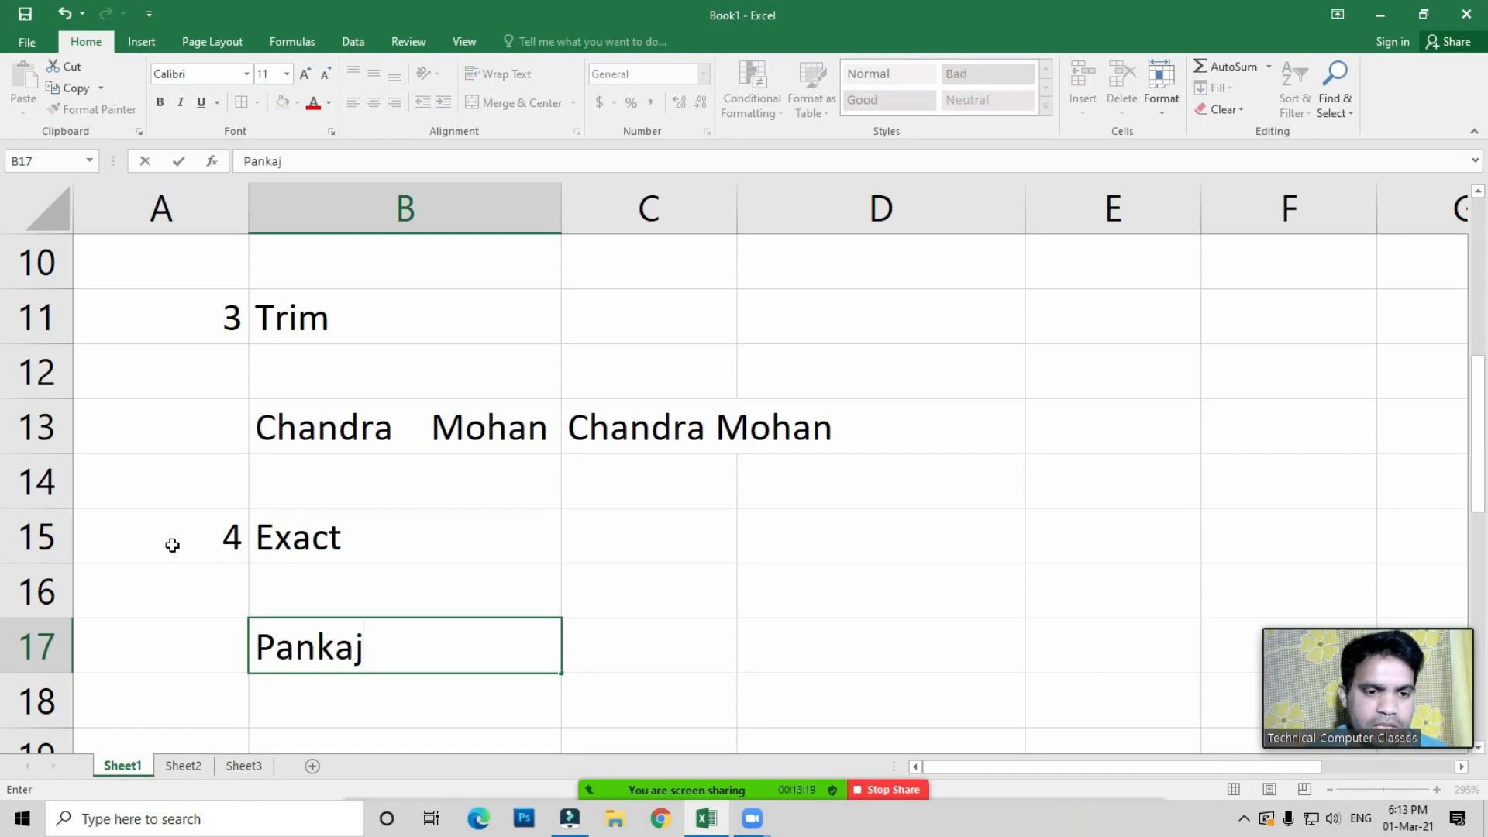
{"action": "key", "text": "Tab"}
{"action": "type", "text": "pankaj"}
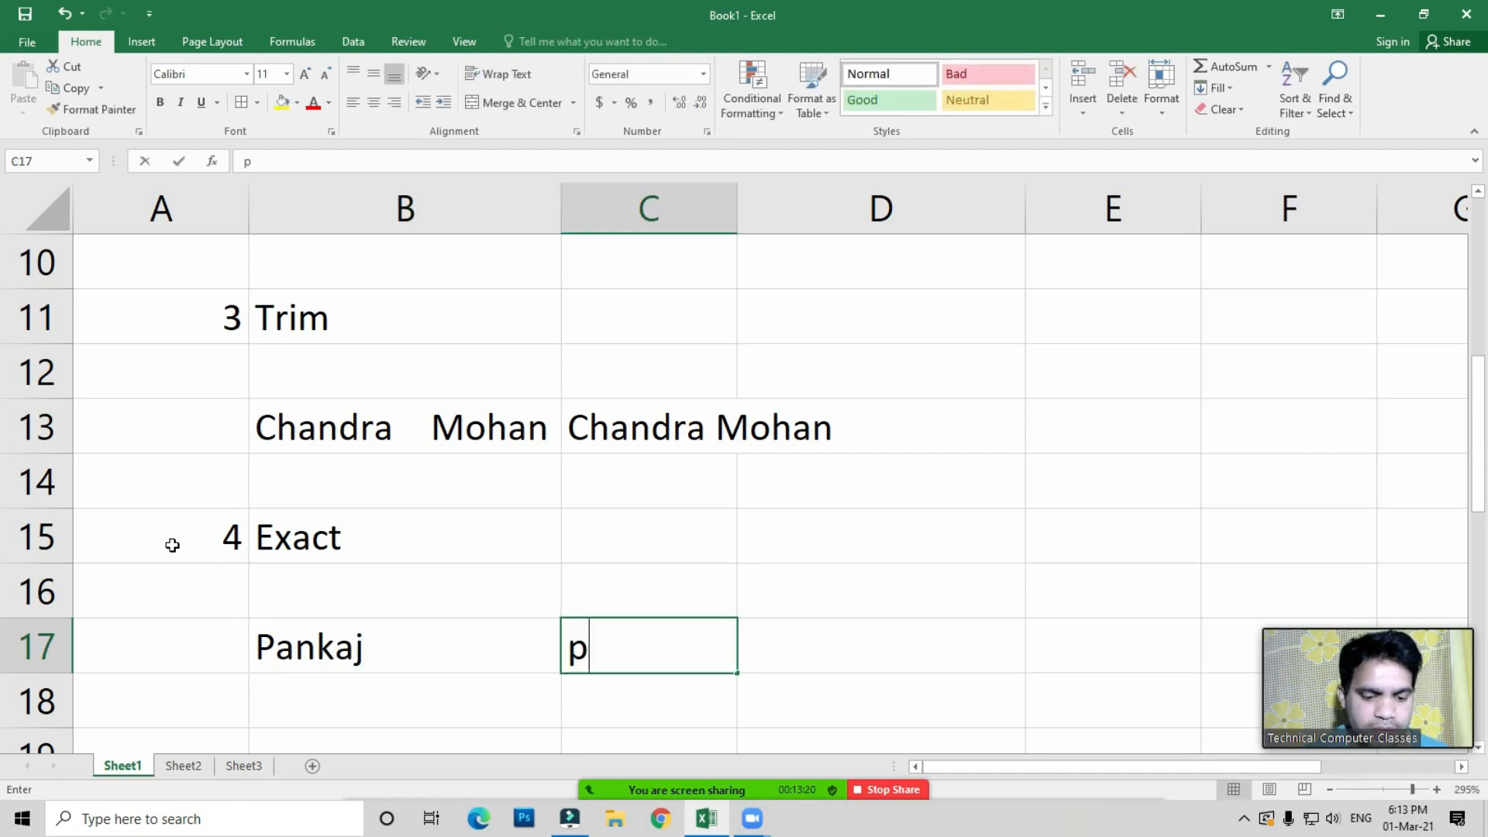
{"action": "key", "text": "Return"}
{"action": "key", "text": "Up"}
{"action": "key", "text": "Right"}
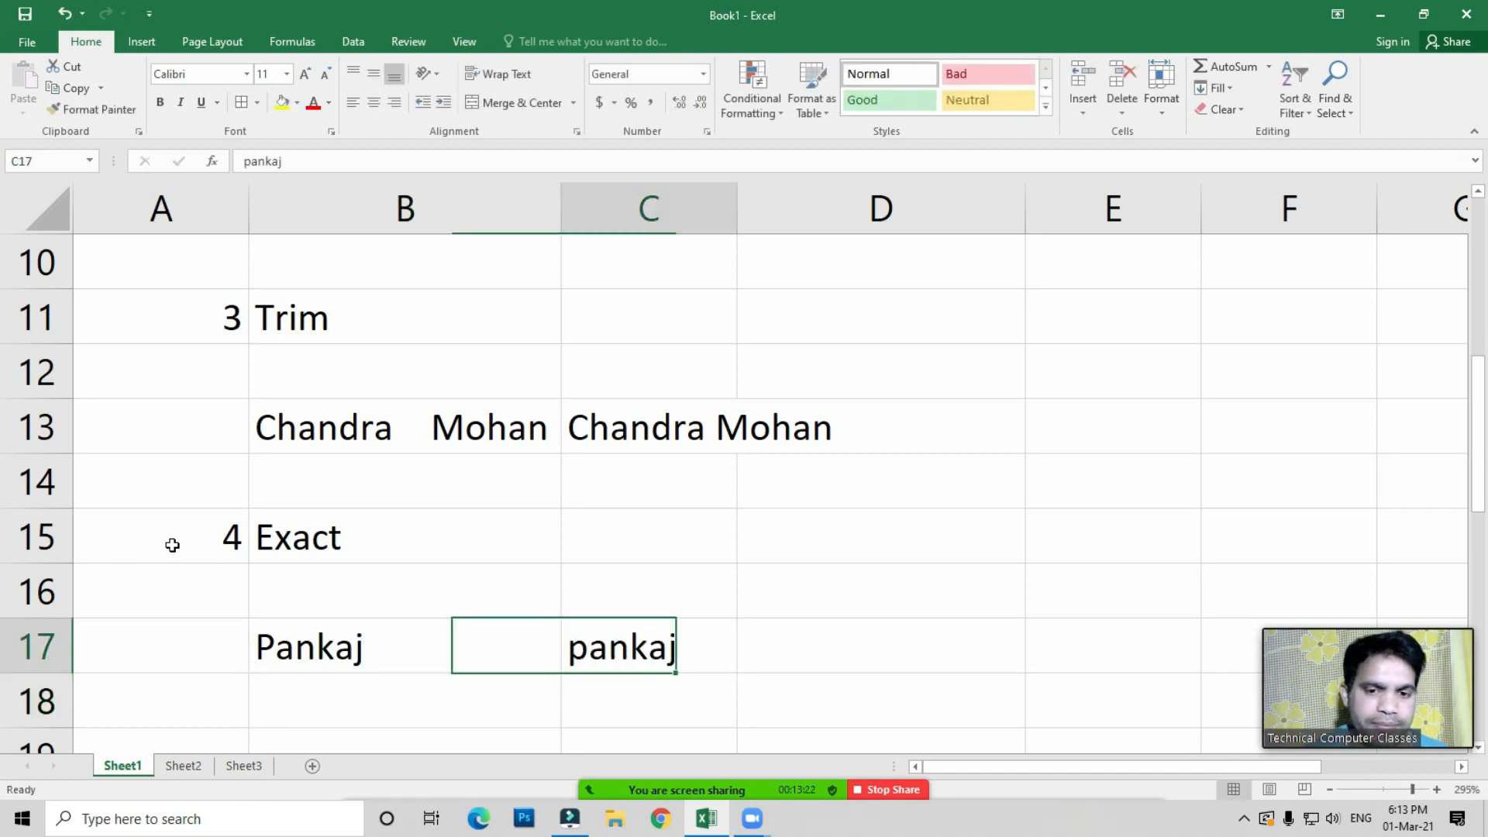
{"action": "key", "text": "Right"}
{"action": "scroll", "coordinate": [579, 478], "scroll_direction": "down", "scroll_amount": 1}
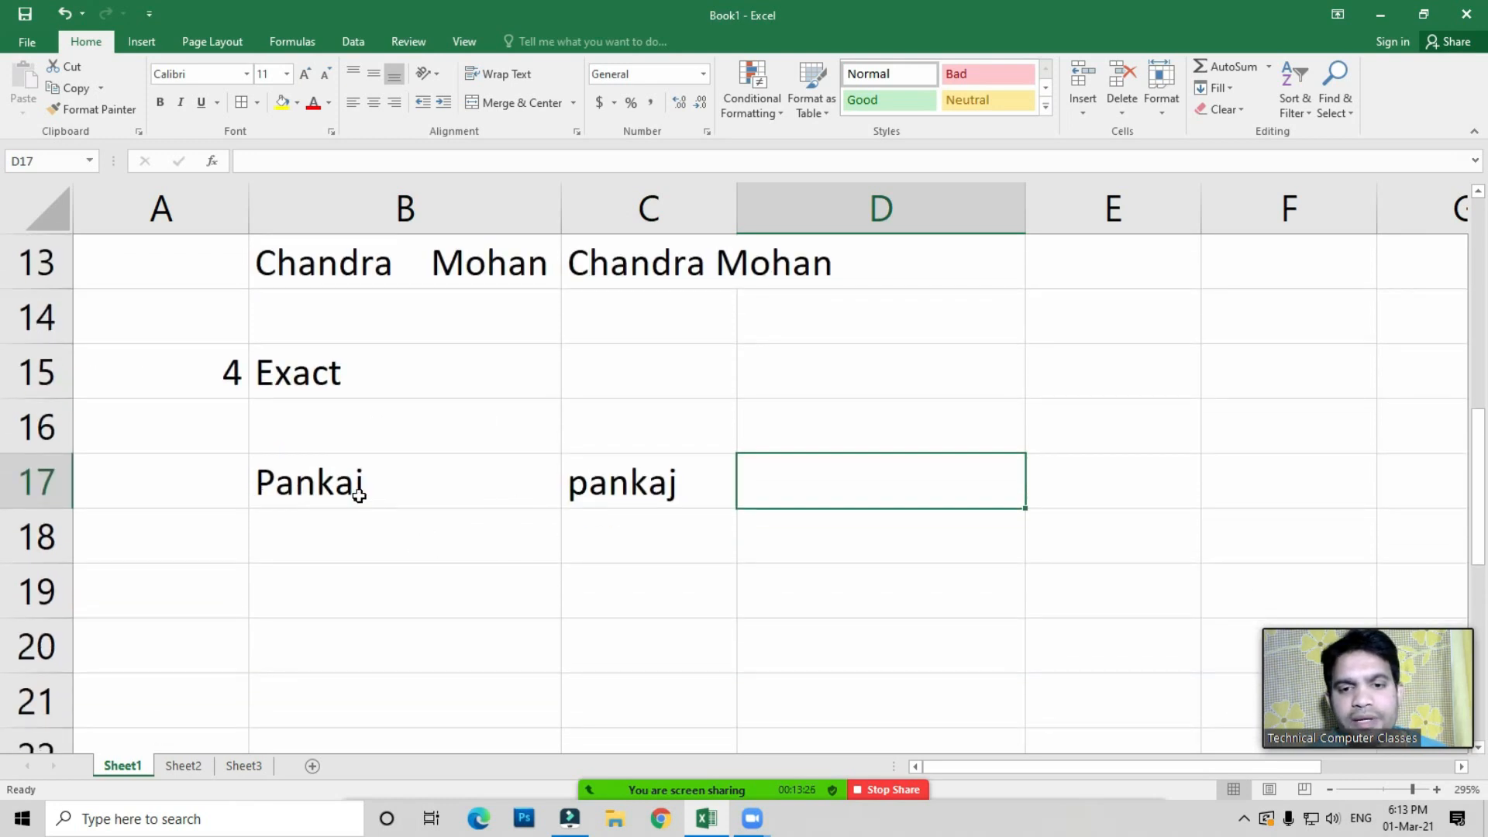
{"action": "left_click", "coordinate": [864, 476]}
{"action": "left_click", "coordinate": [853, 487]}
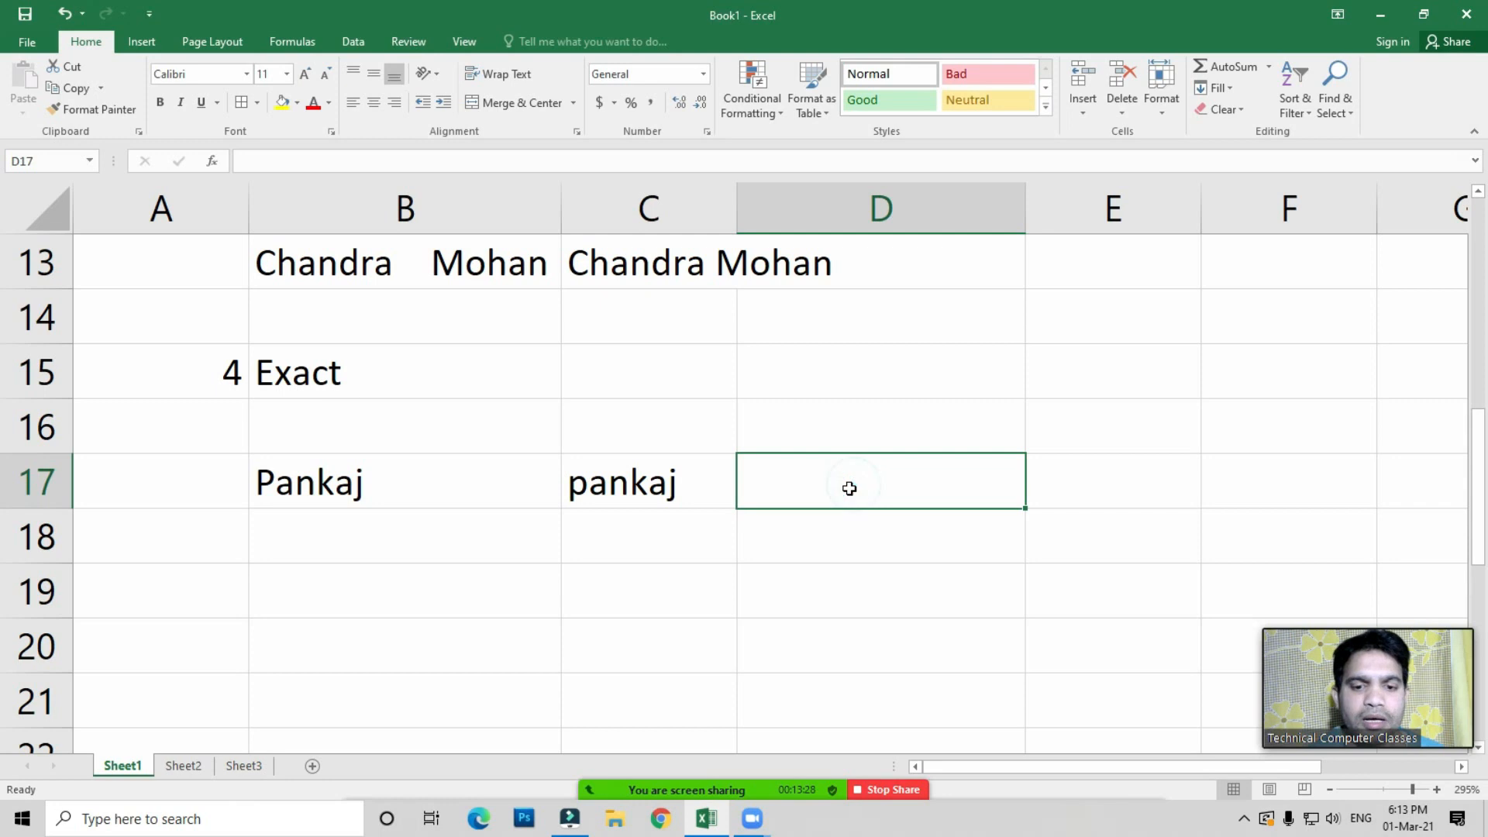
Enter =EXACT(B17,C17) in D17, which returns FALSE for the differing case
{"action": "type", "text": "=ex"}
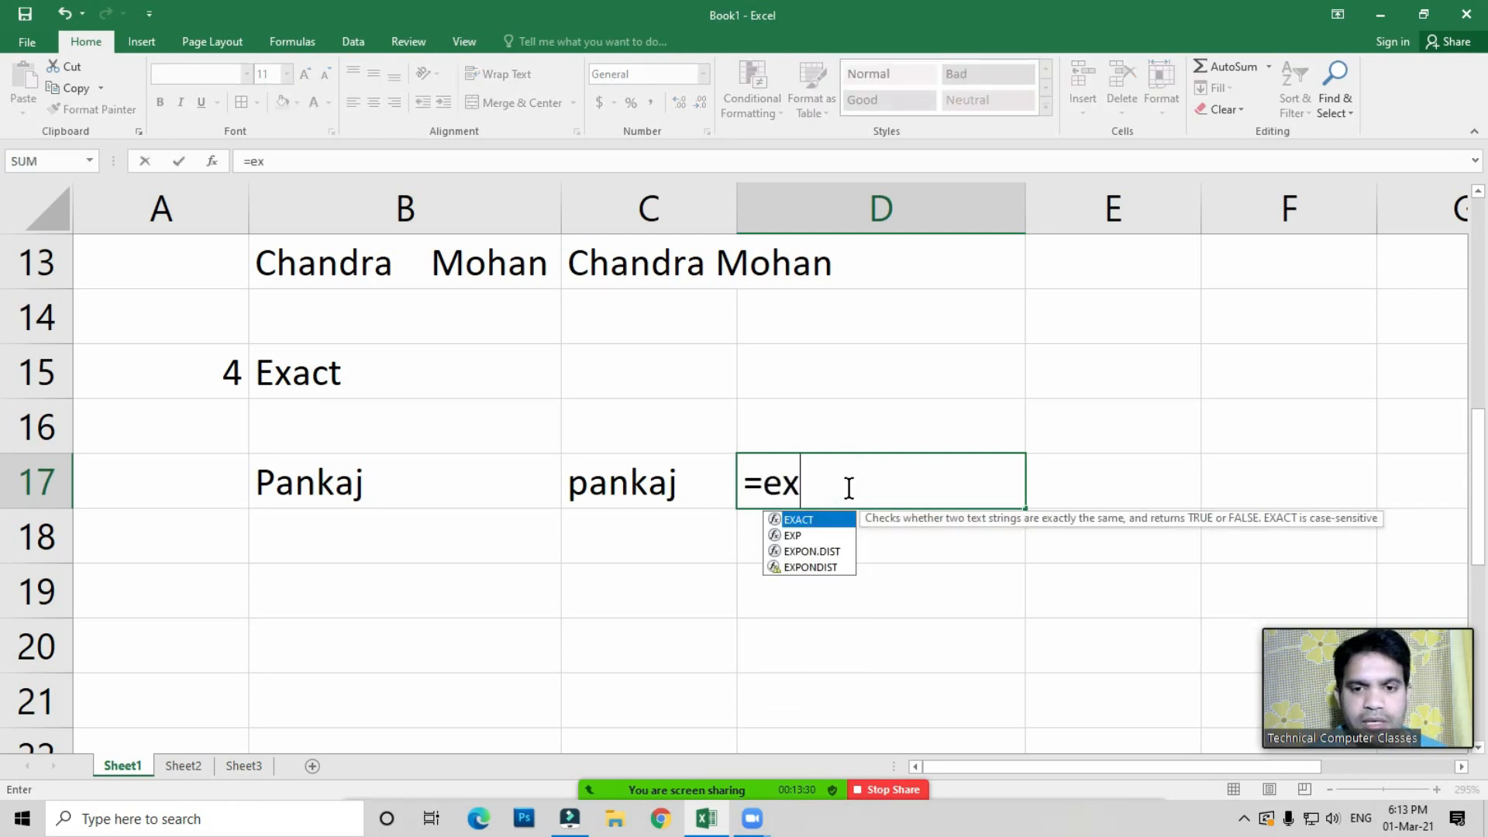
{"action": "type", "text": "act"}
{"action": "key", "text": "Tab"}
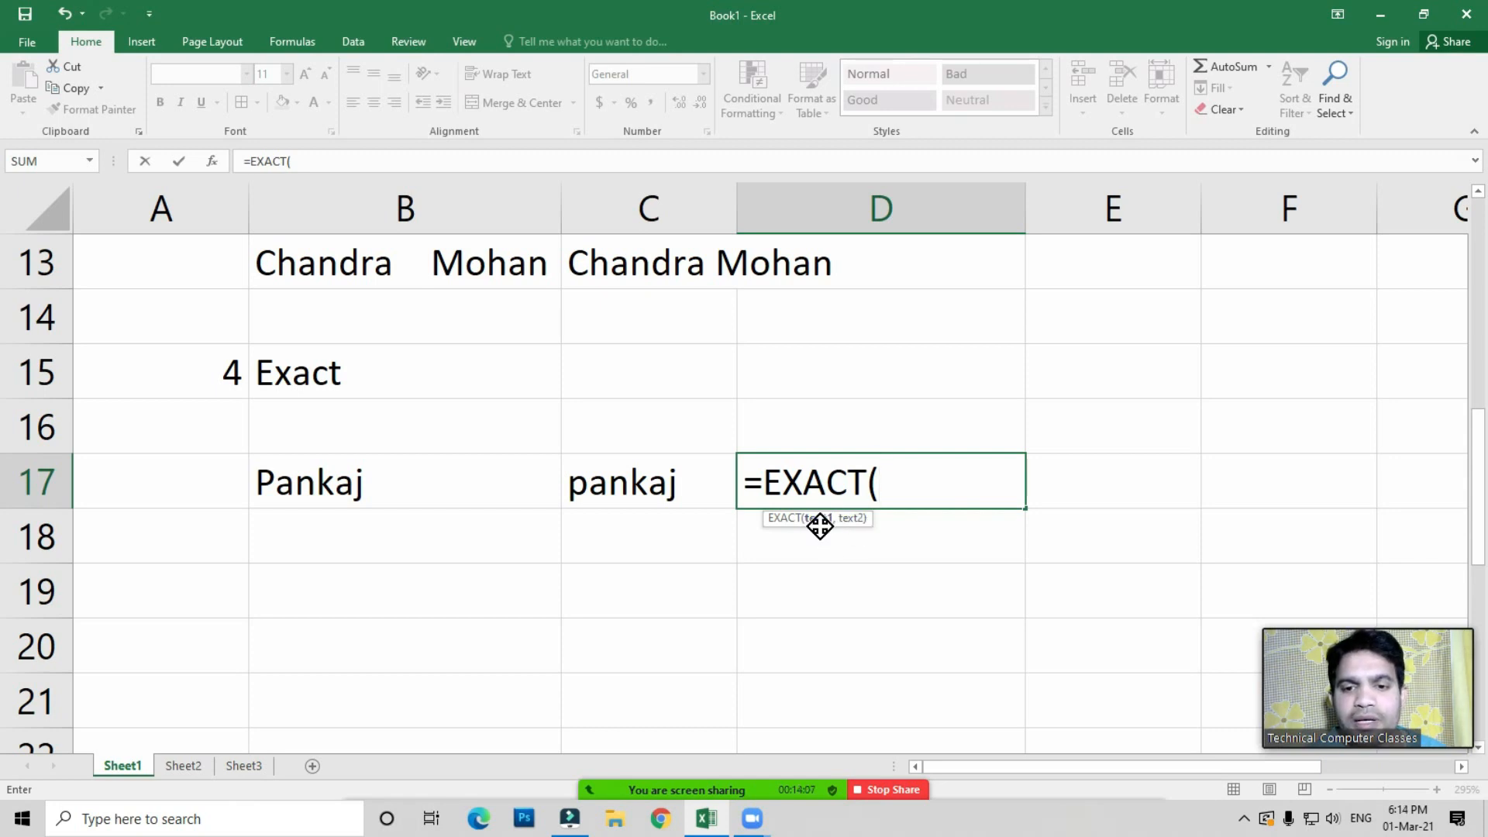
{"action": "left_click", "coordinate": [382, 484]}
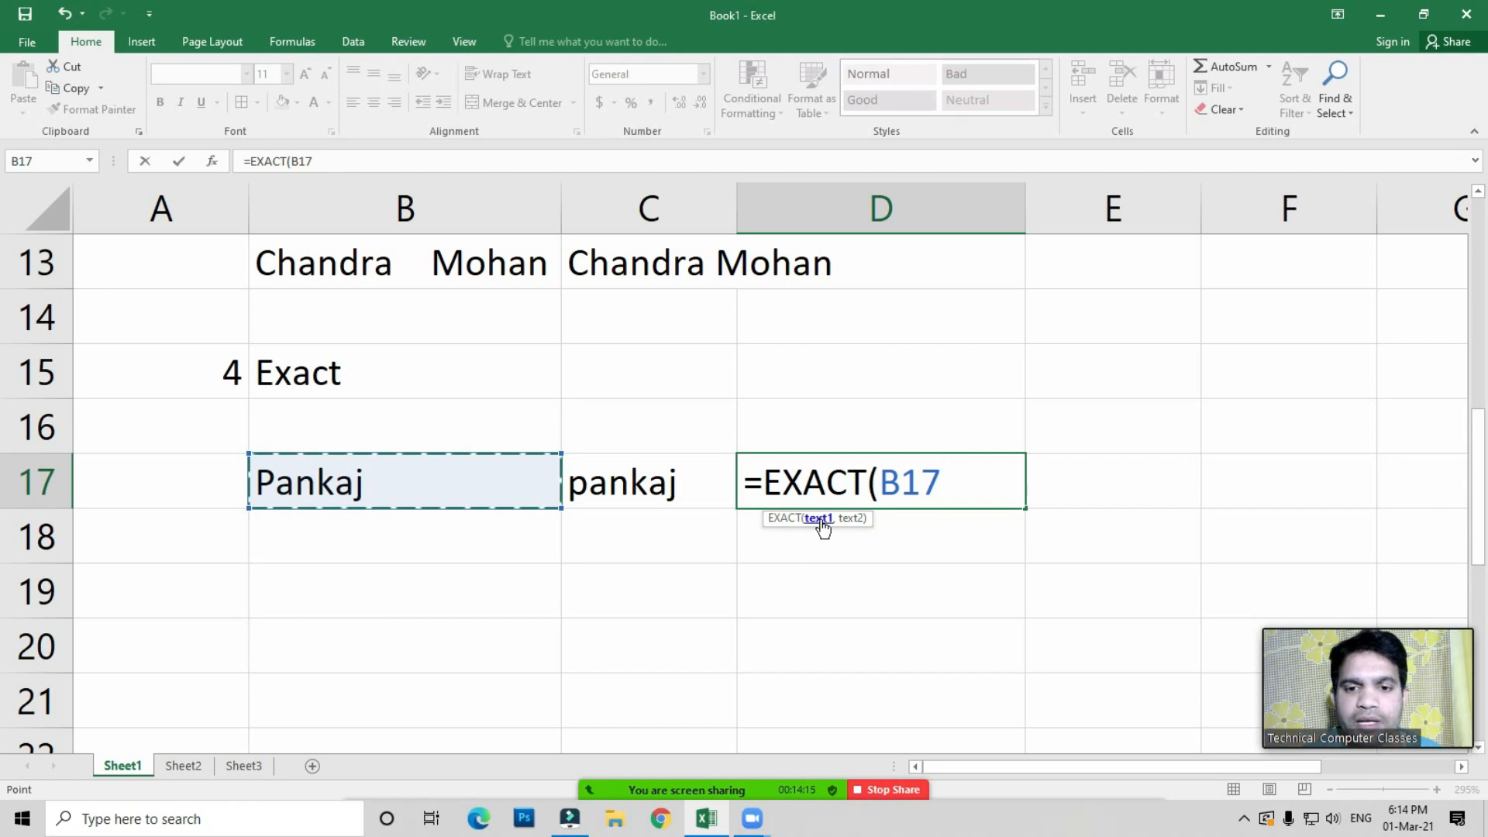
{"action": "type", "text": ","}
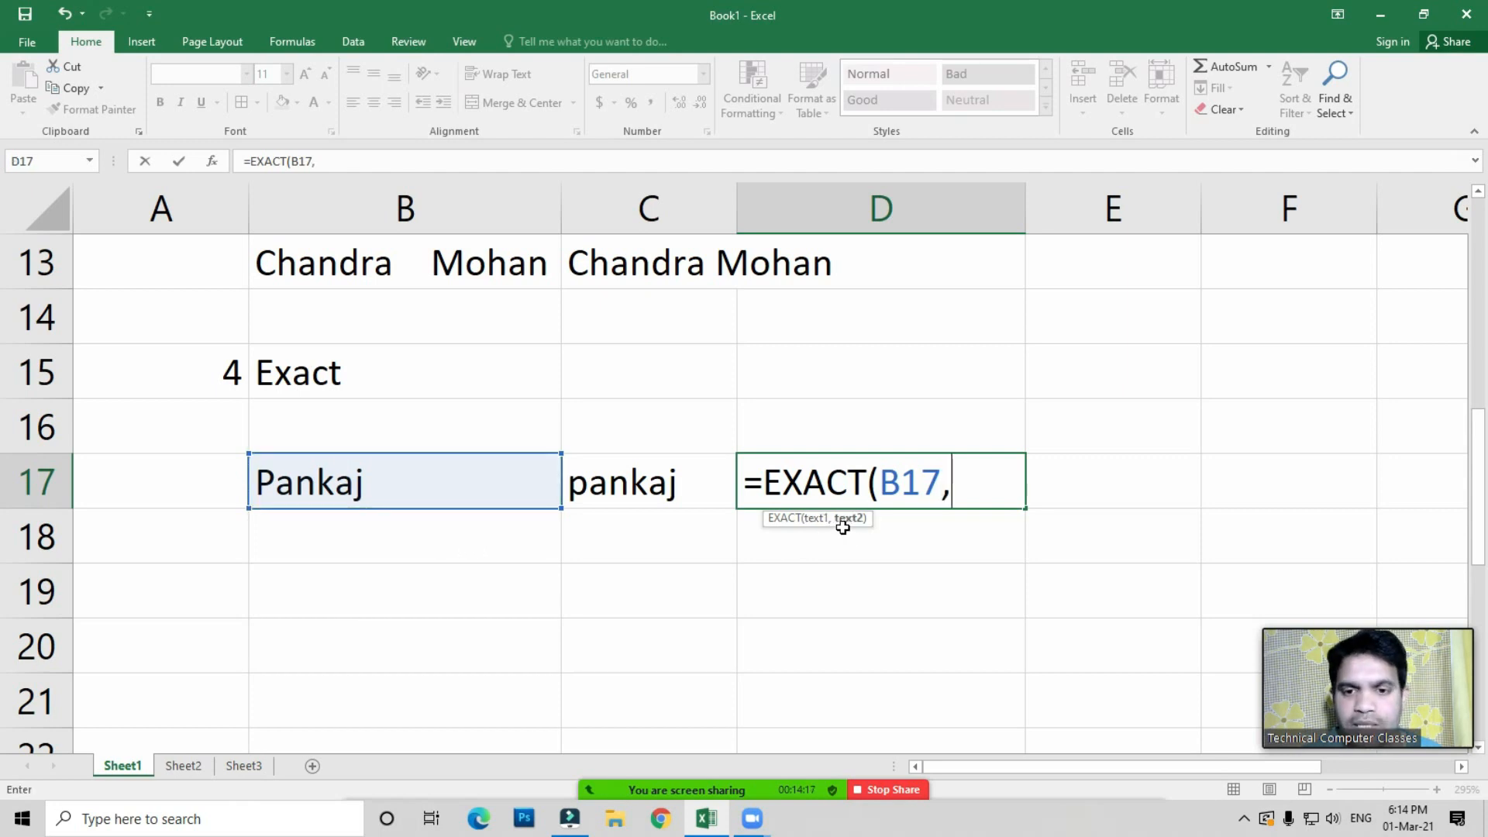
{"action": "left_click", "coordinate": [638, 475]}
{"action": "type", "text": ")"}
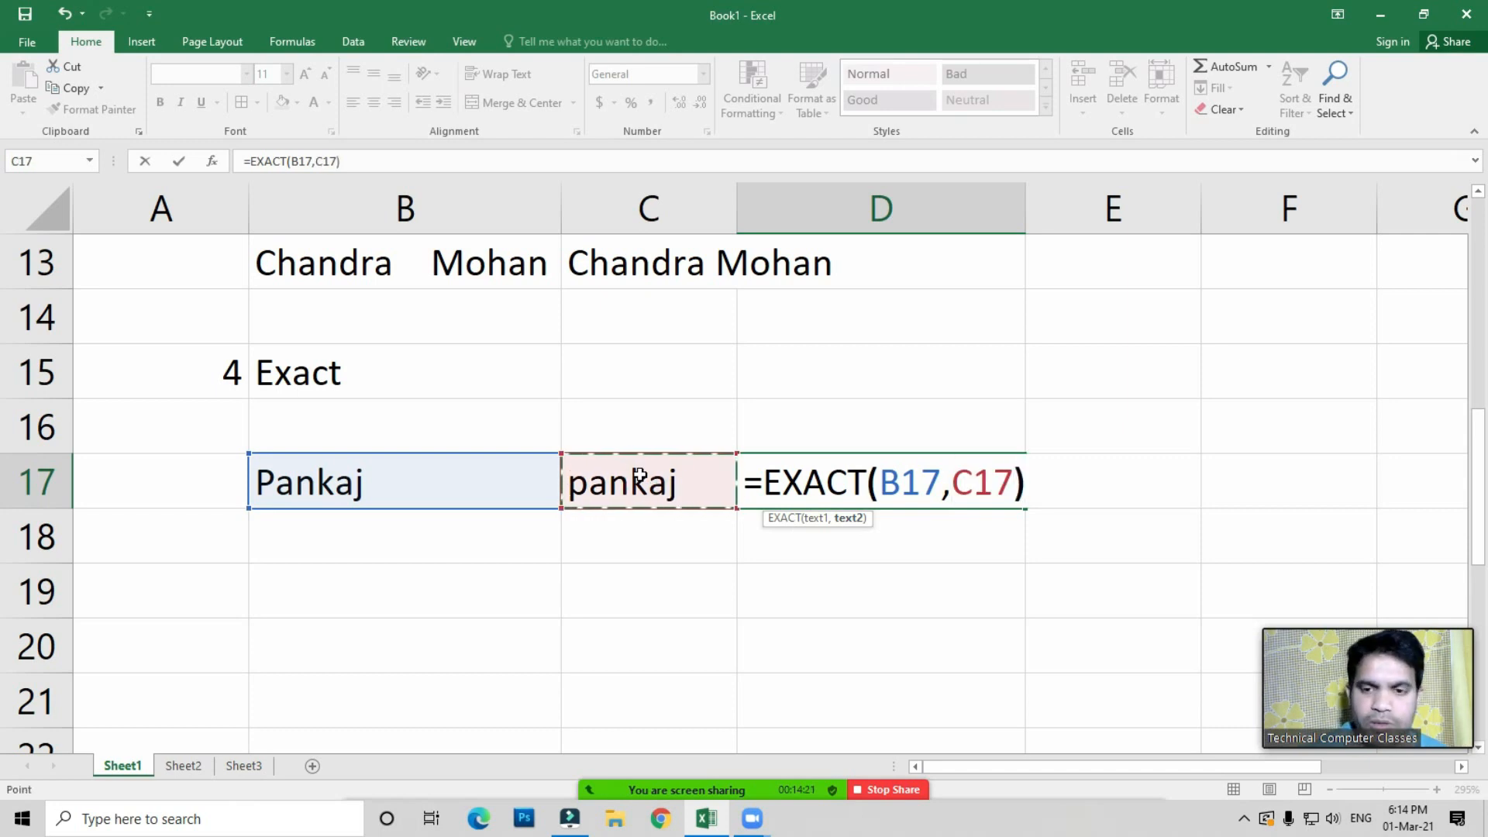
{"action": "key", "text": "Return"}
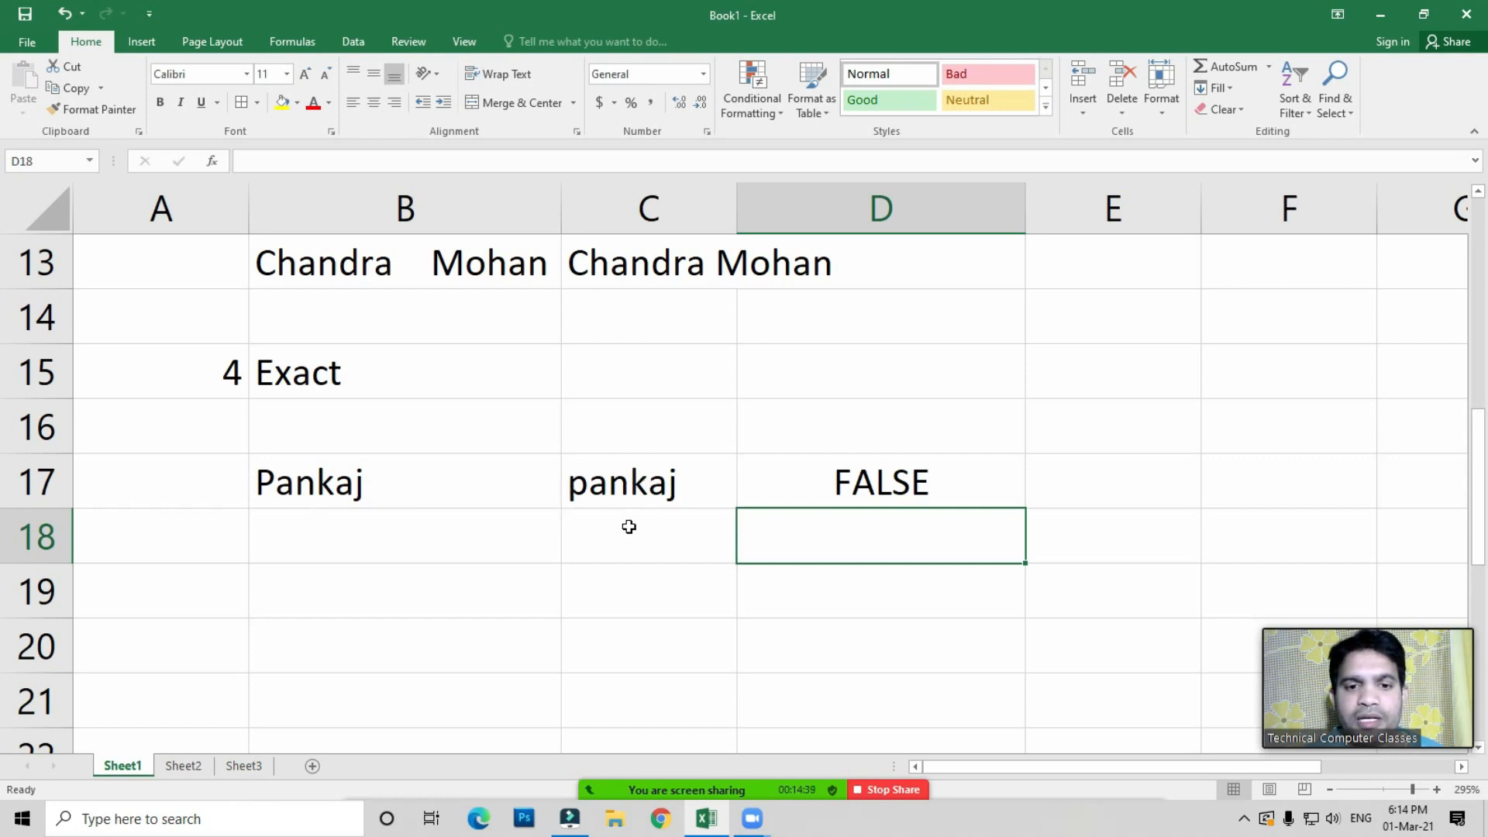
Capitalise the first letter in C17 so D17's EXACT result becomes TRUE
{"action": "left_click", "coordinate": [631, 488]}
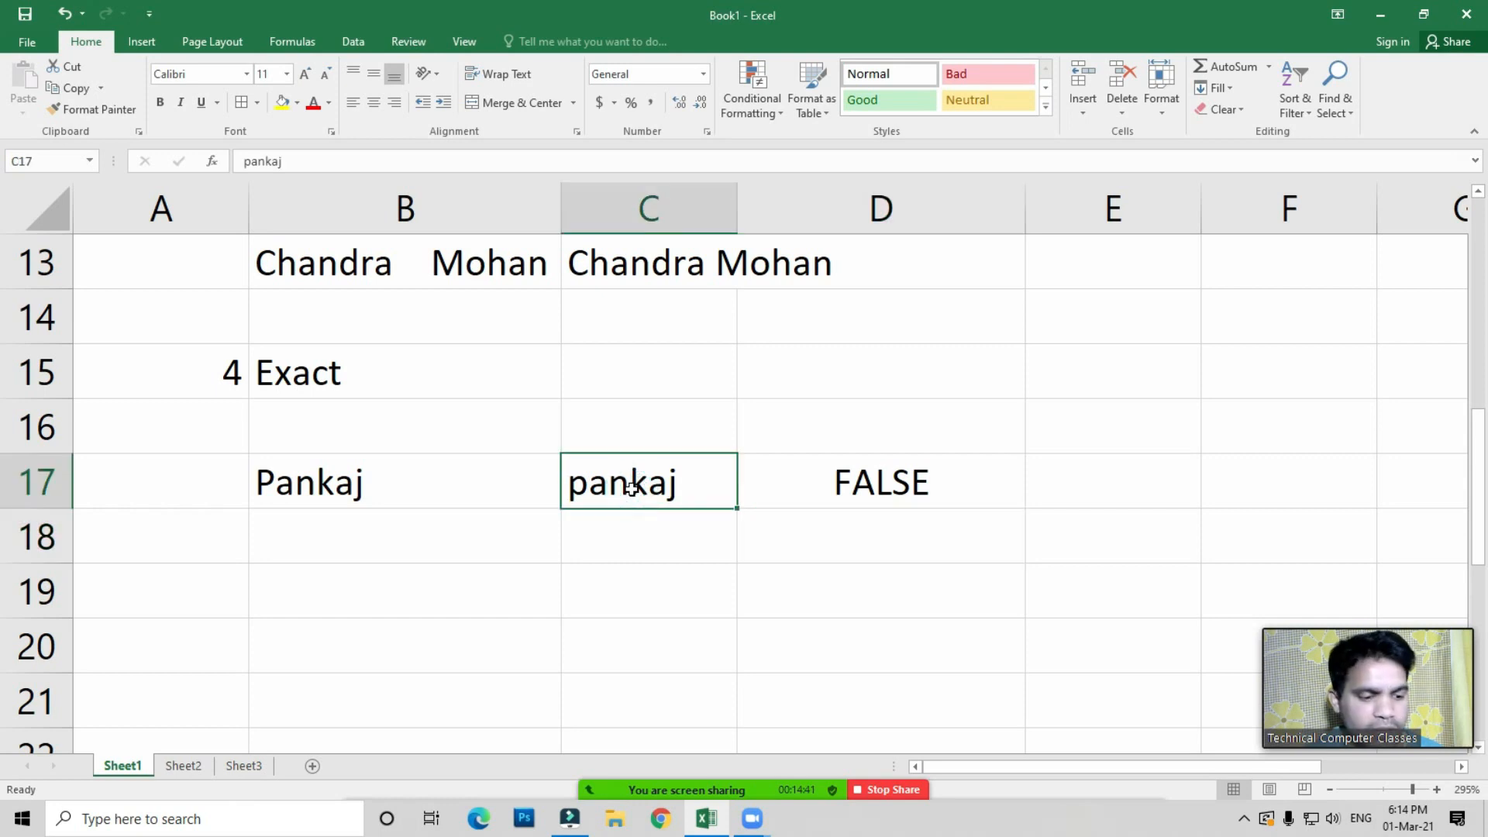
{"action": "double_click", "coordinate": [631, 489]}
{"action": "left_click", "coordinate": [589, 482]}
{"action": "key", "text": "BackSpace"}
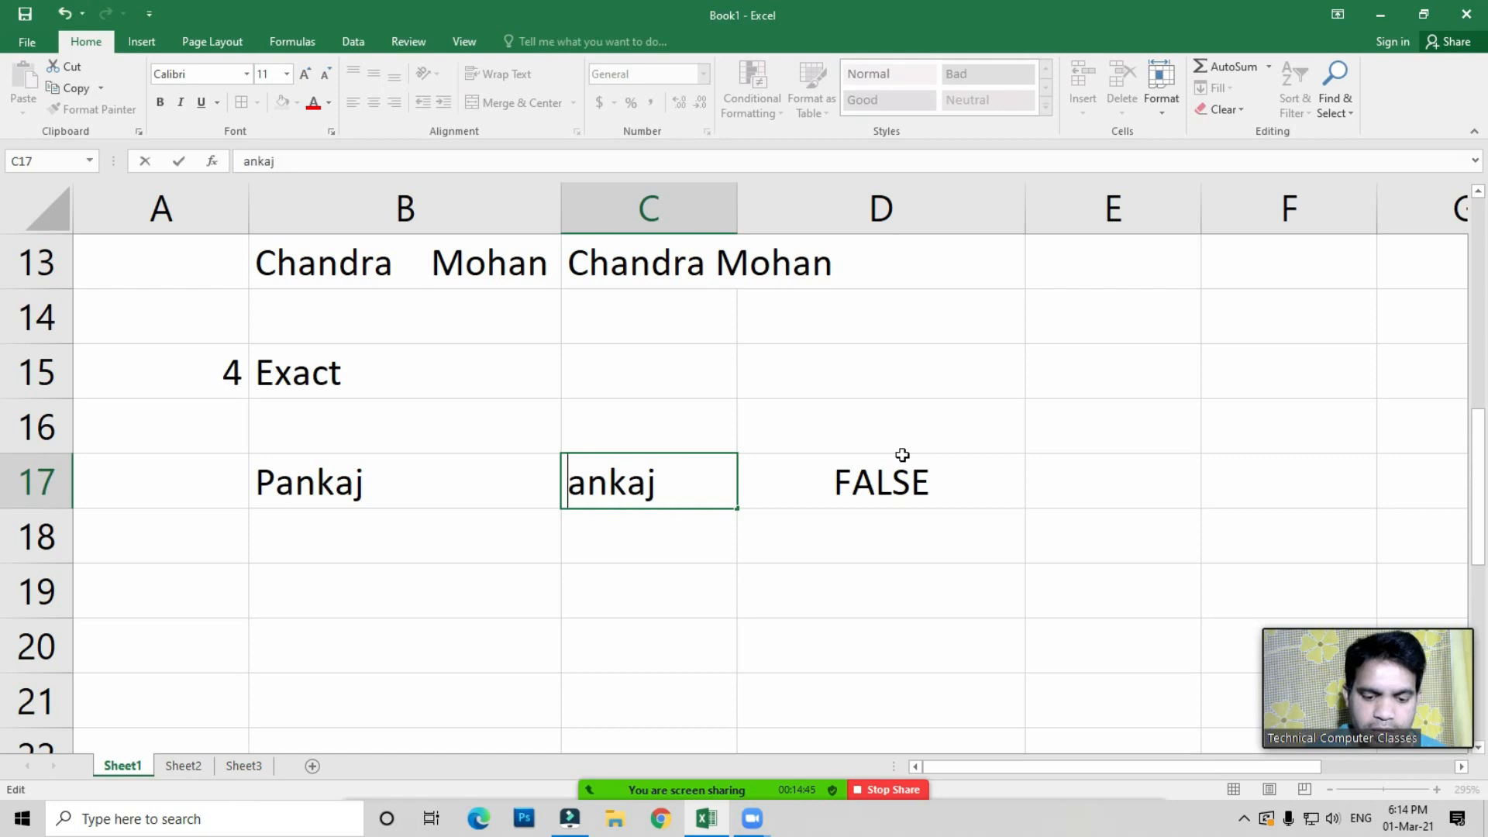
{"action": "type", "text": "P"}
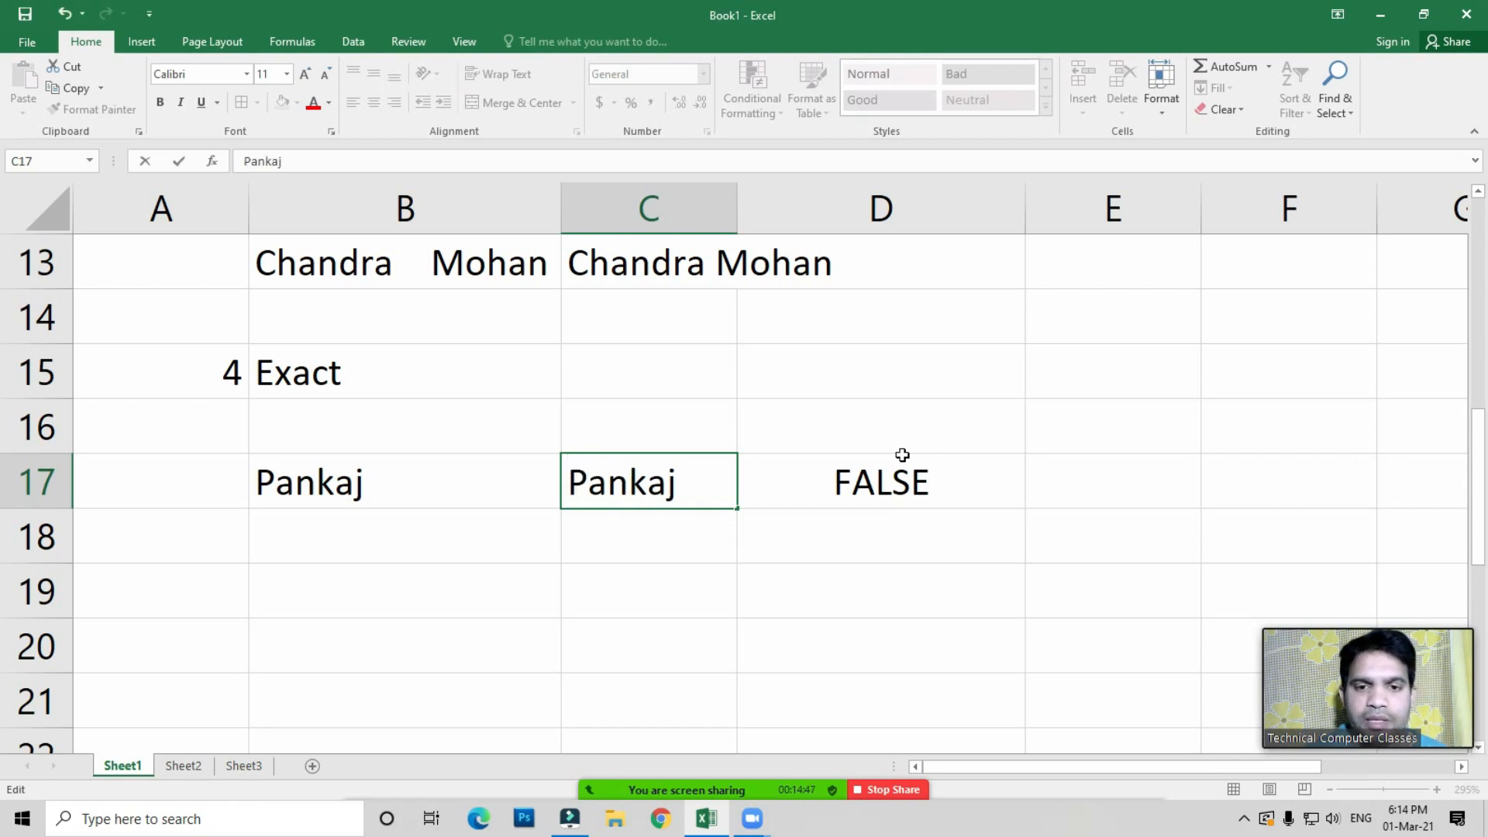
{"action": "key", "text": "Return"}
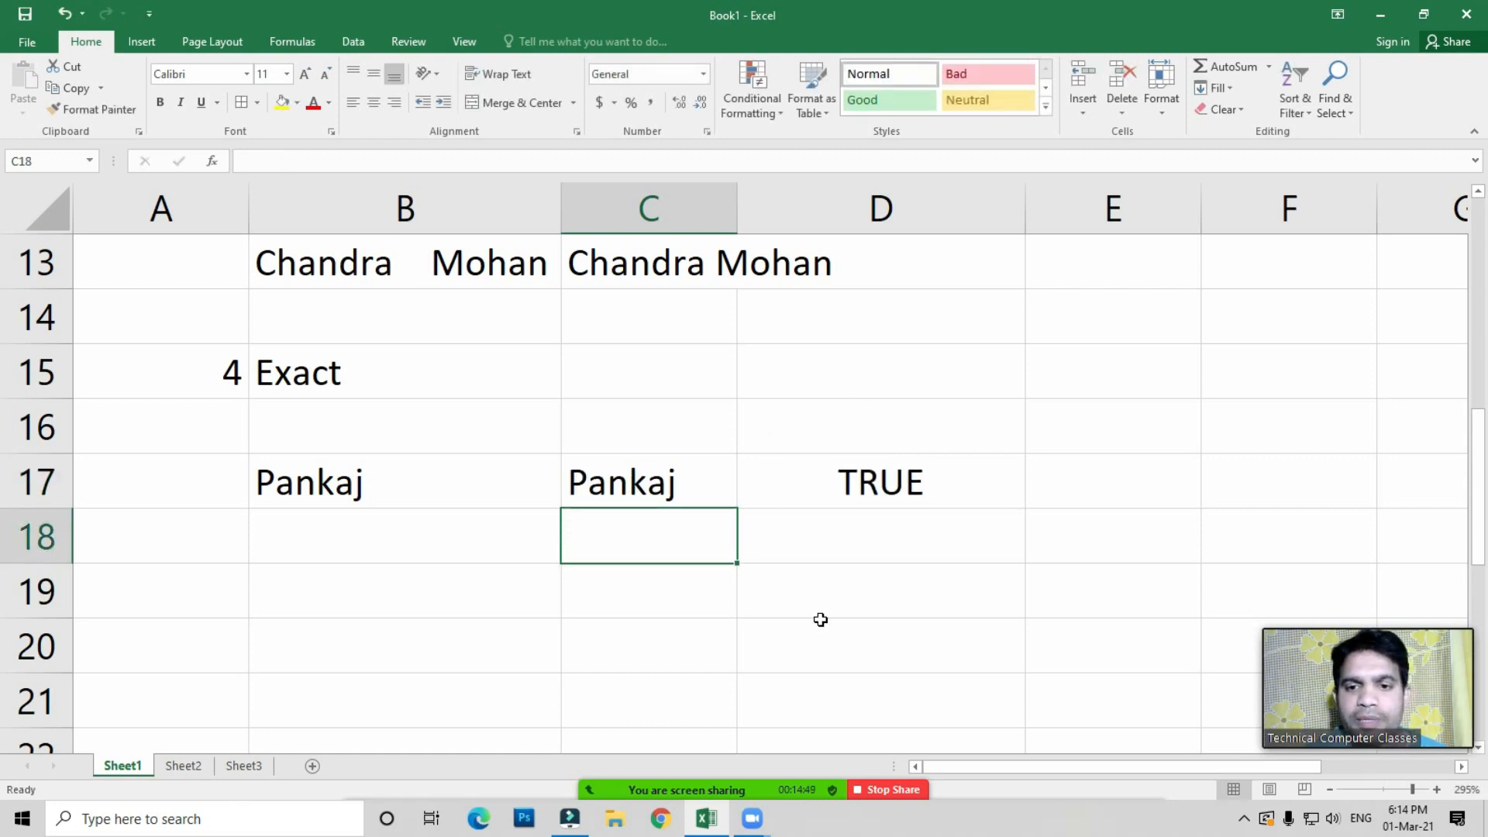
{"action": "left_click", "coordinate": [885, 483]}
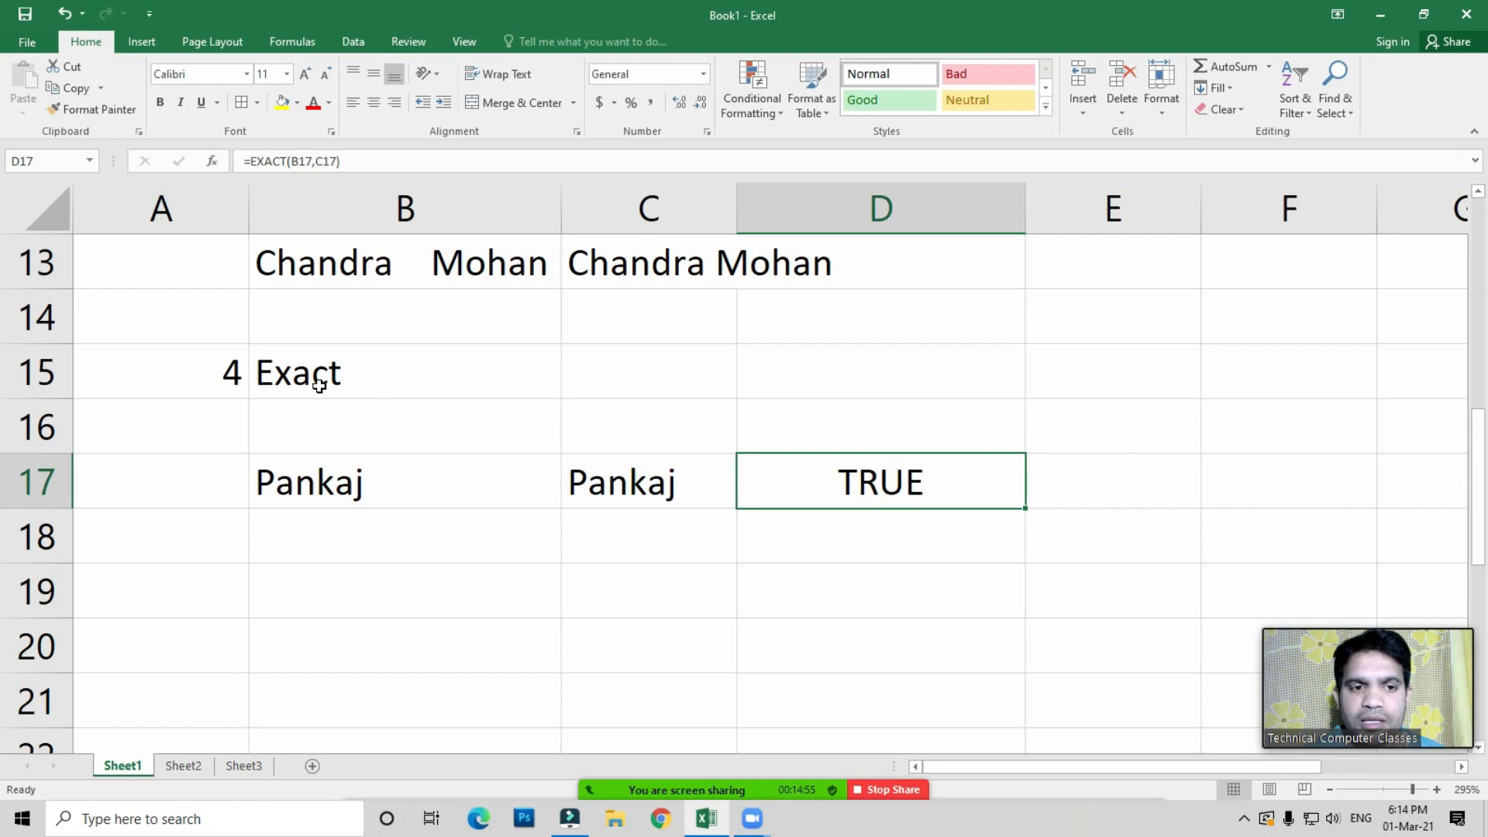
Number item 5 and label it 'Upper' in A19:B19
{"action": "left_click", "coordinate": [369, 482]}
{"action": "scroll", "coordinate": [384, 477], "scroll_direction": "down", "scroll_amount": 1}
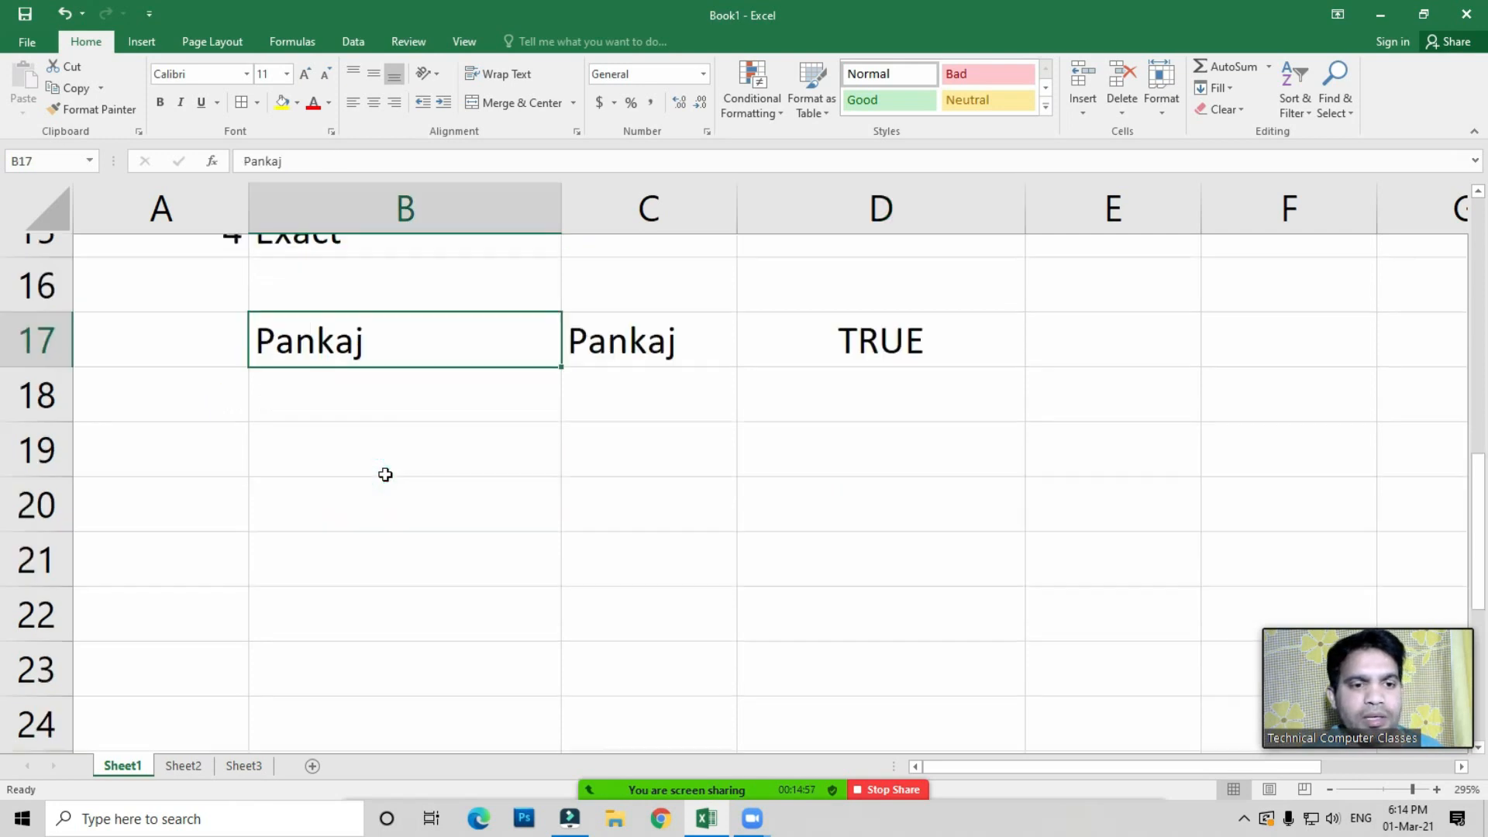
{"action": "left_click", "coordinate": [180, 480]}
{"action": "key", "text": "Up"}
{"action": "type", "text": "5"}
{"action": "key", "text": "Tab"}
{"action": "type", "text": "U"}
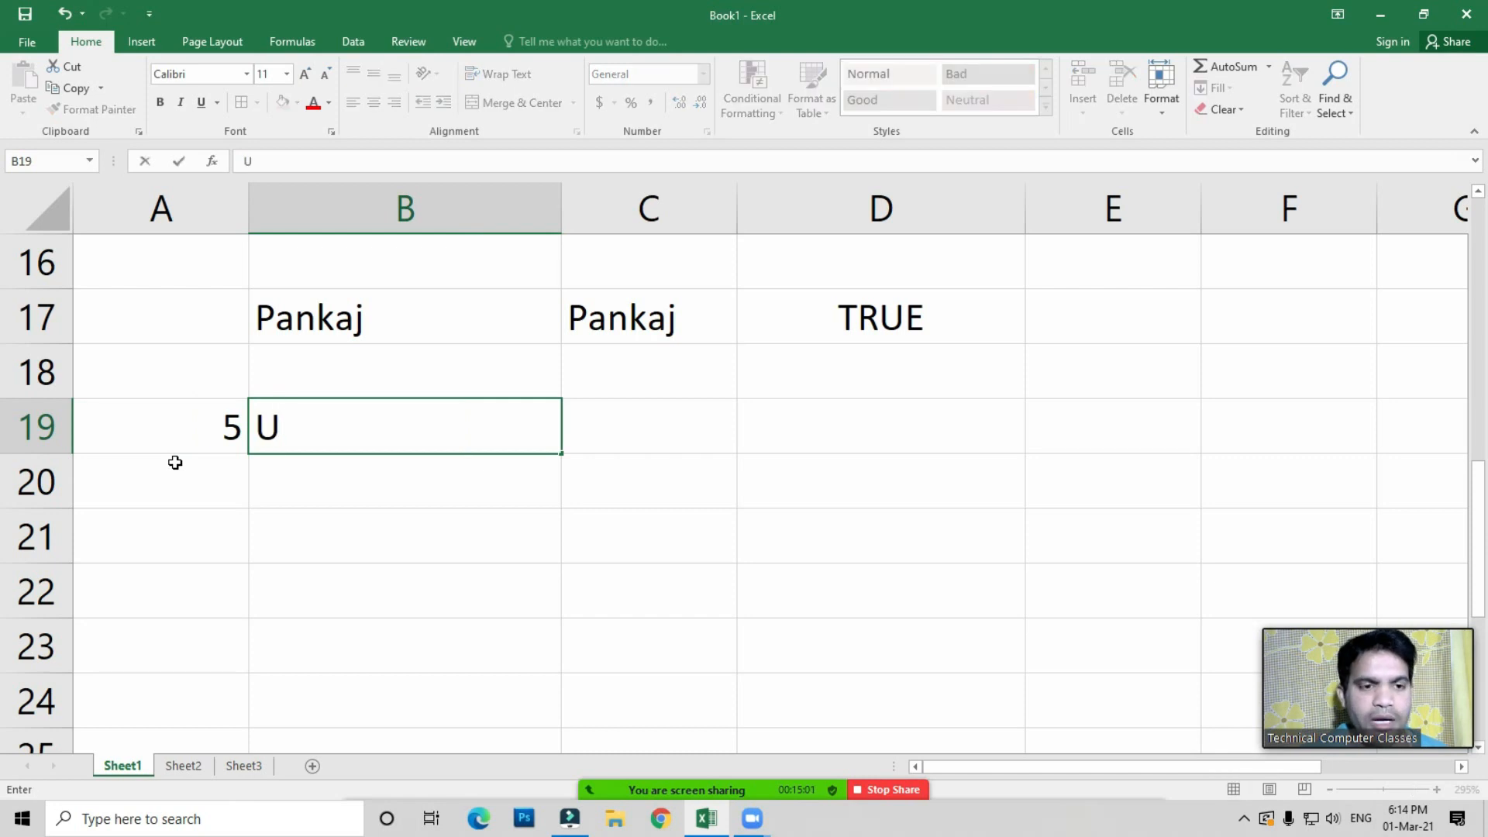
{"action": "type", "text": "pper"}
{"action": "key", "text": "Return"}
Enter the lowercase sample name in B21, ready for a formula in C21
{"action": "key", "text": "Down"}
{"action": "key", "text": "Up"}
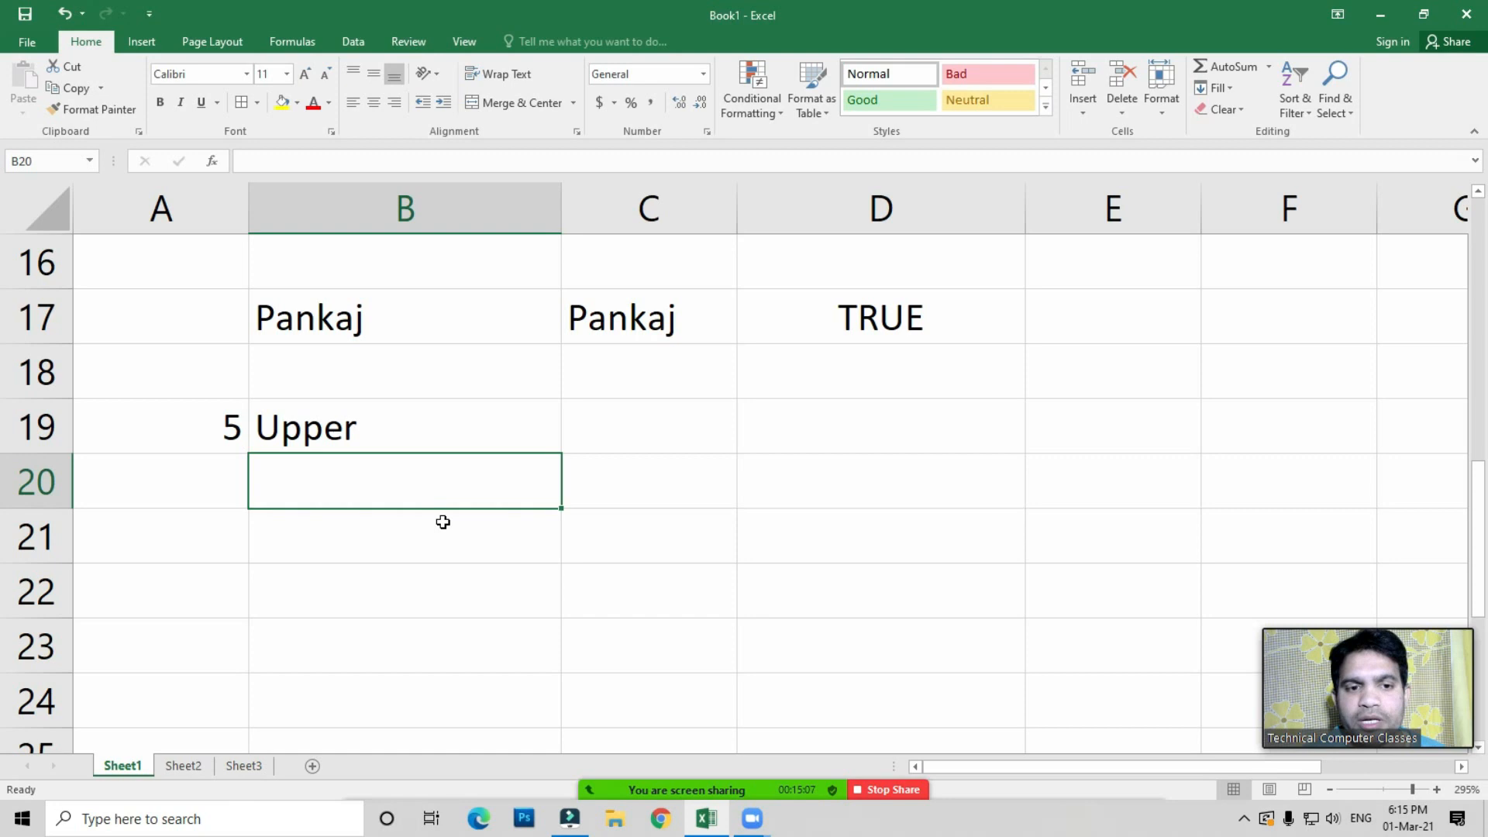
{"action": "left_click", "coordinate": [378, 526]}
{"action": "type", "text": "cha"}
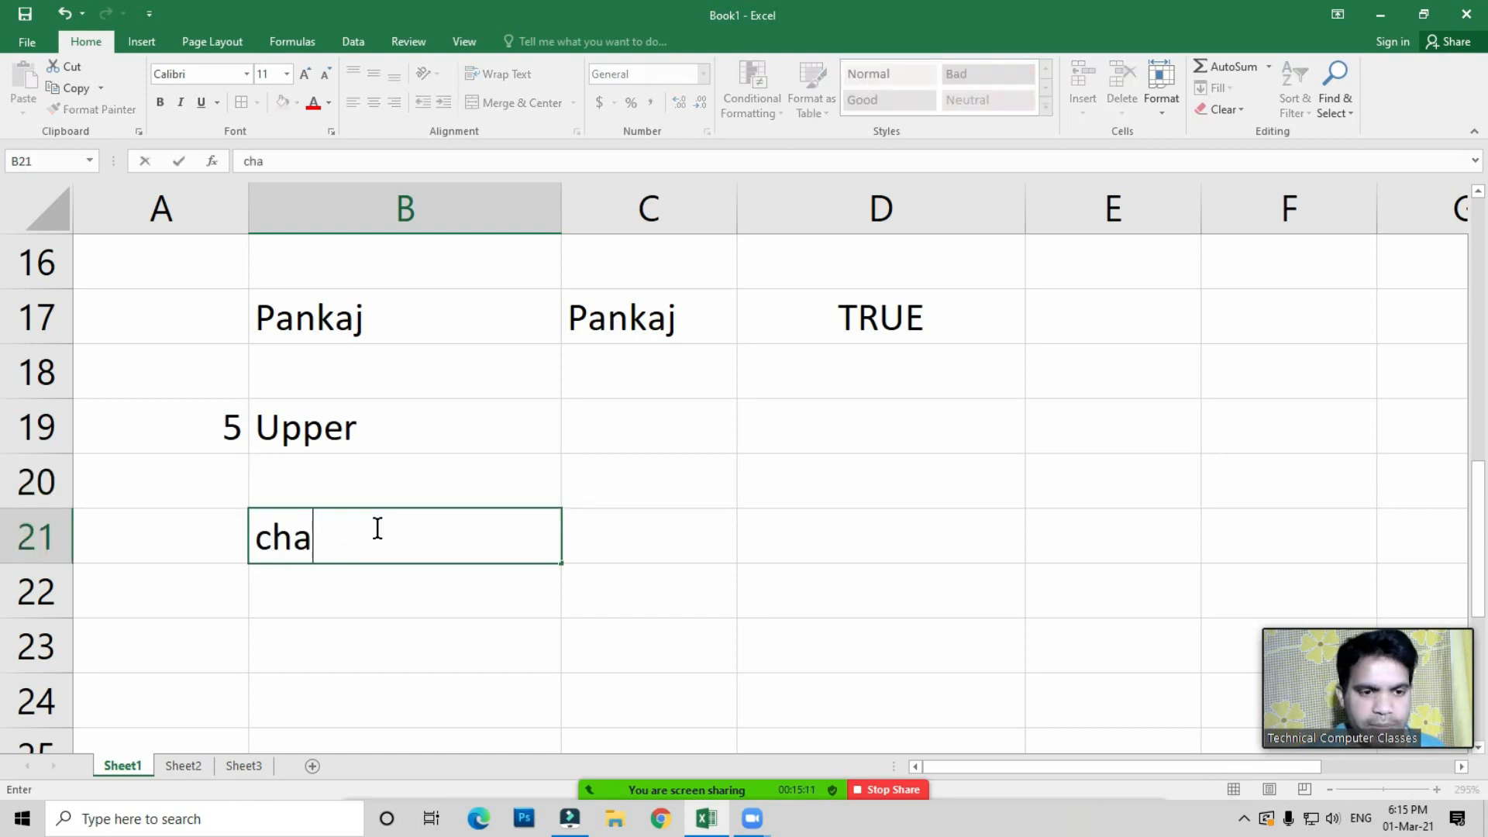
{"action": "type", "text": "ndra mohan"}
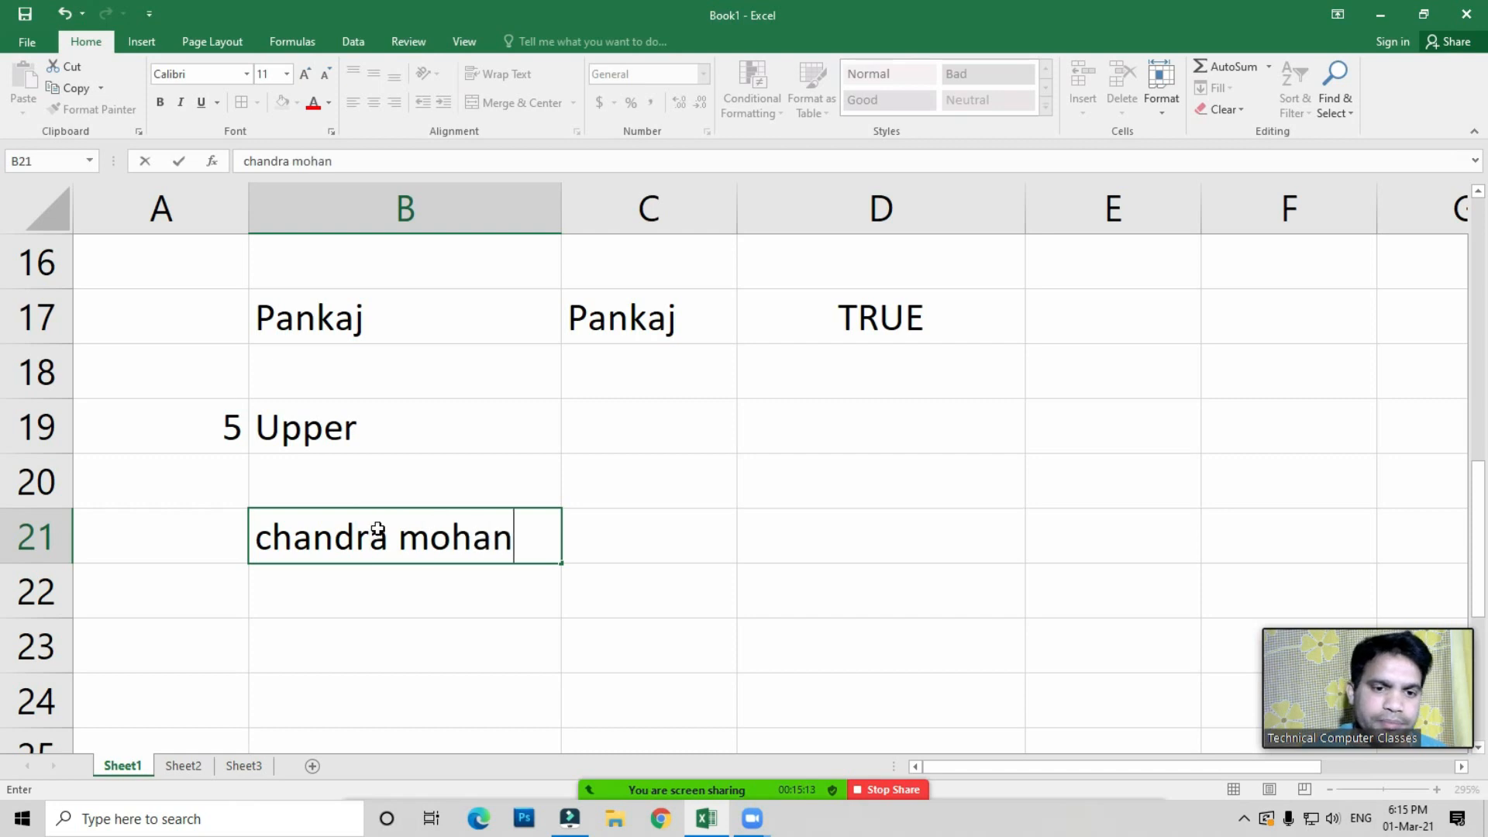
{"action": "key", "text": "Return"}
{"action": "key", "text": "Up"}
{"action": "key", "text": "Right"}
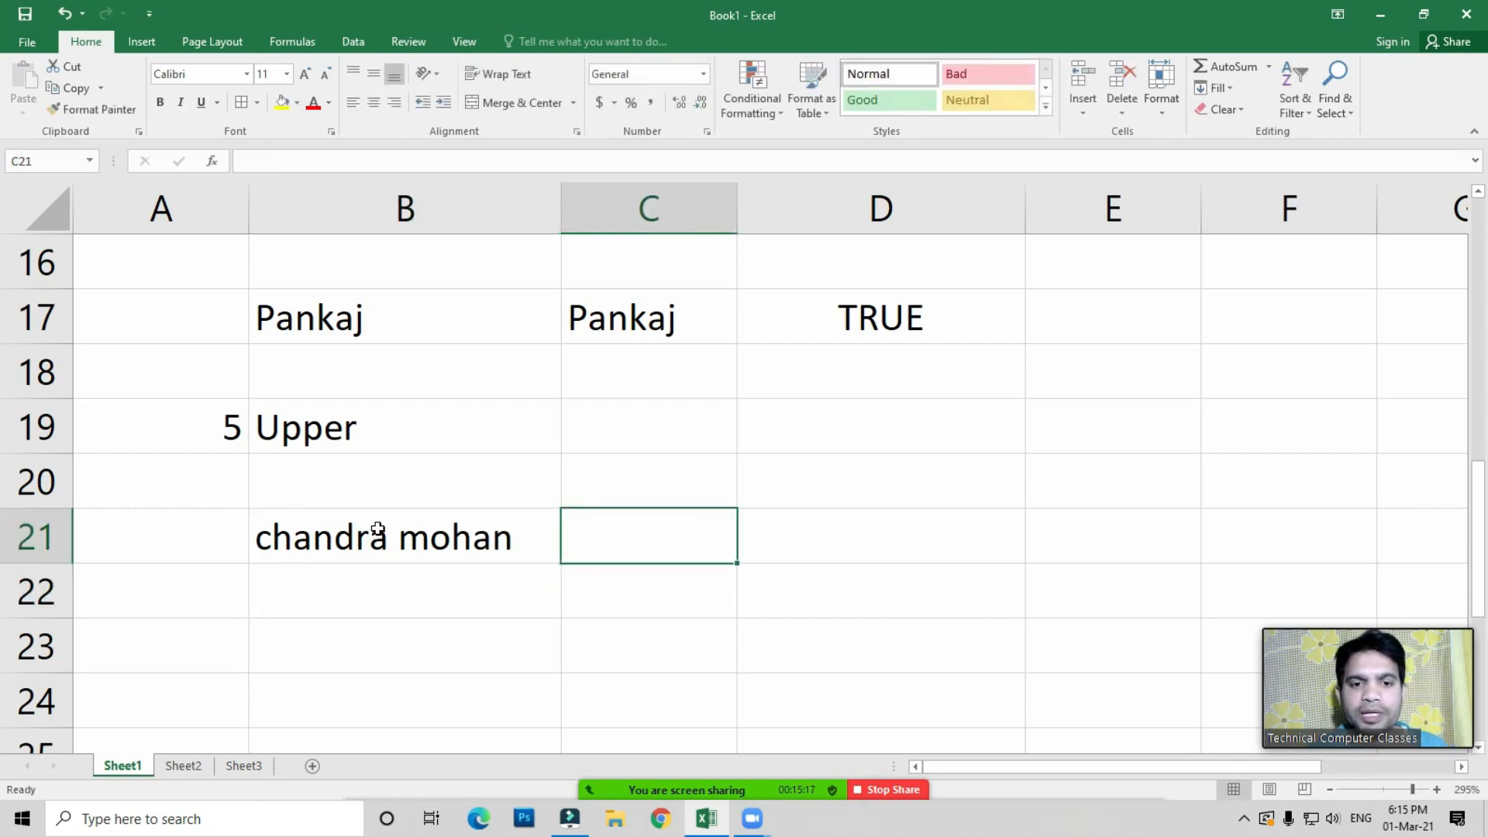
Enter =UPPER(B21) in C21 to display the sample name in capitals
{"action": "type", "text": "="}
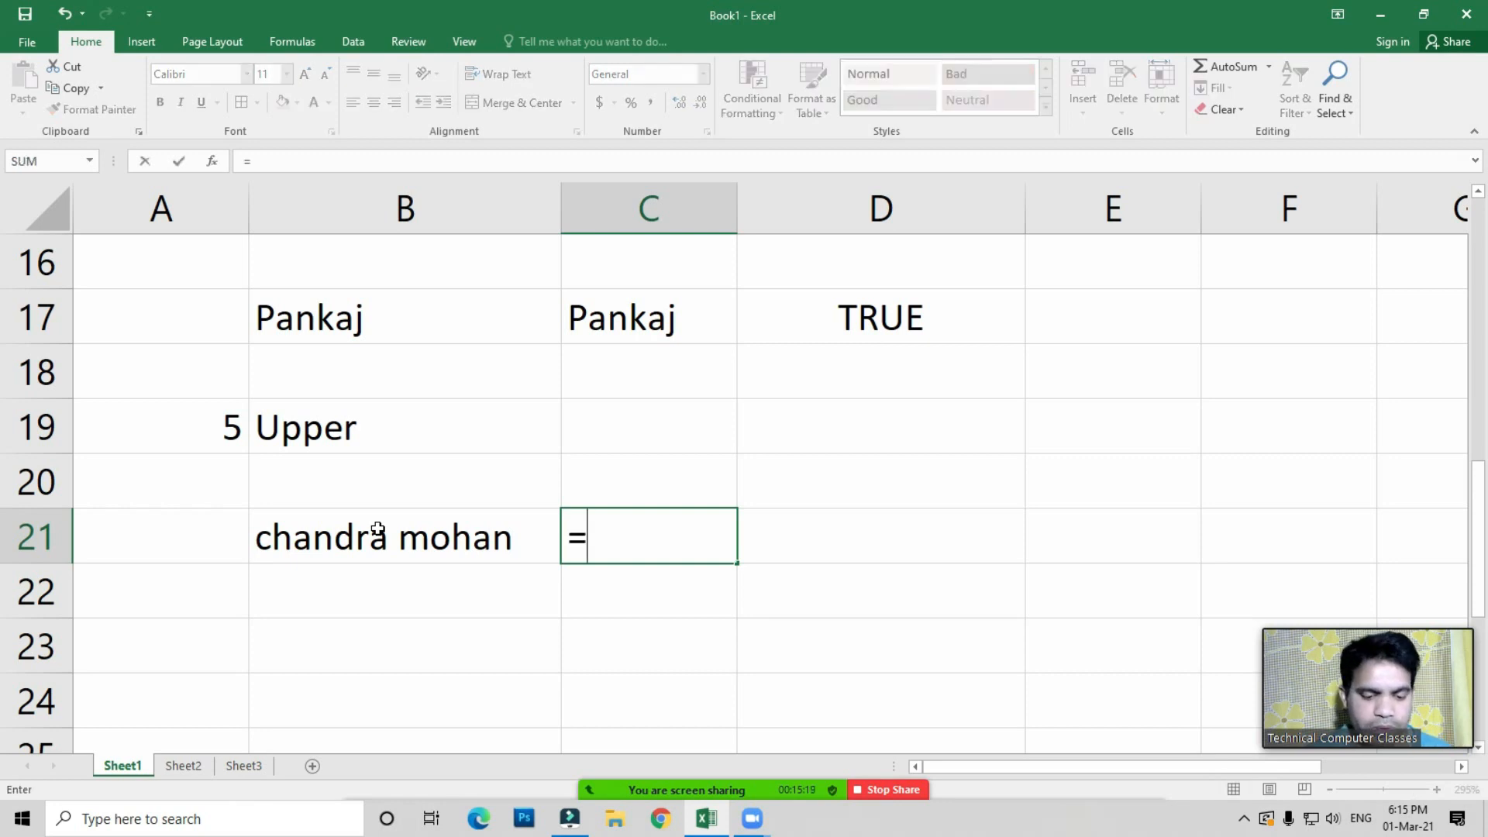
{"action": "type", "text": "up"}
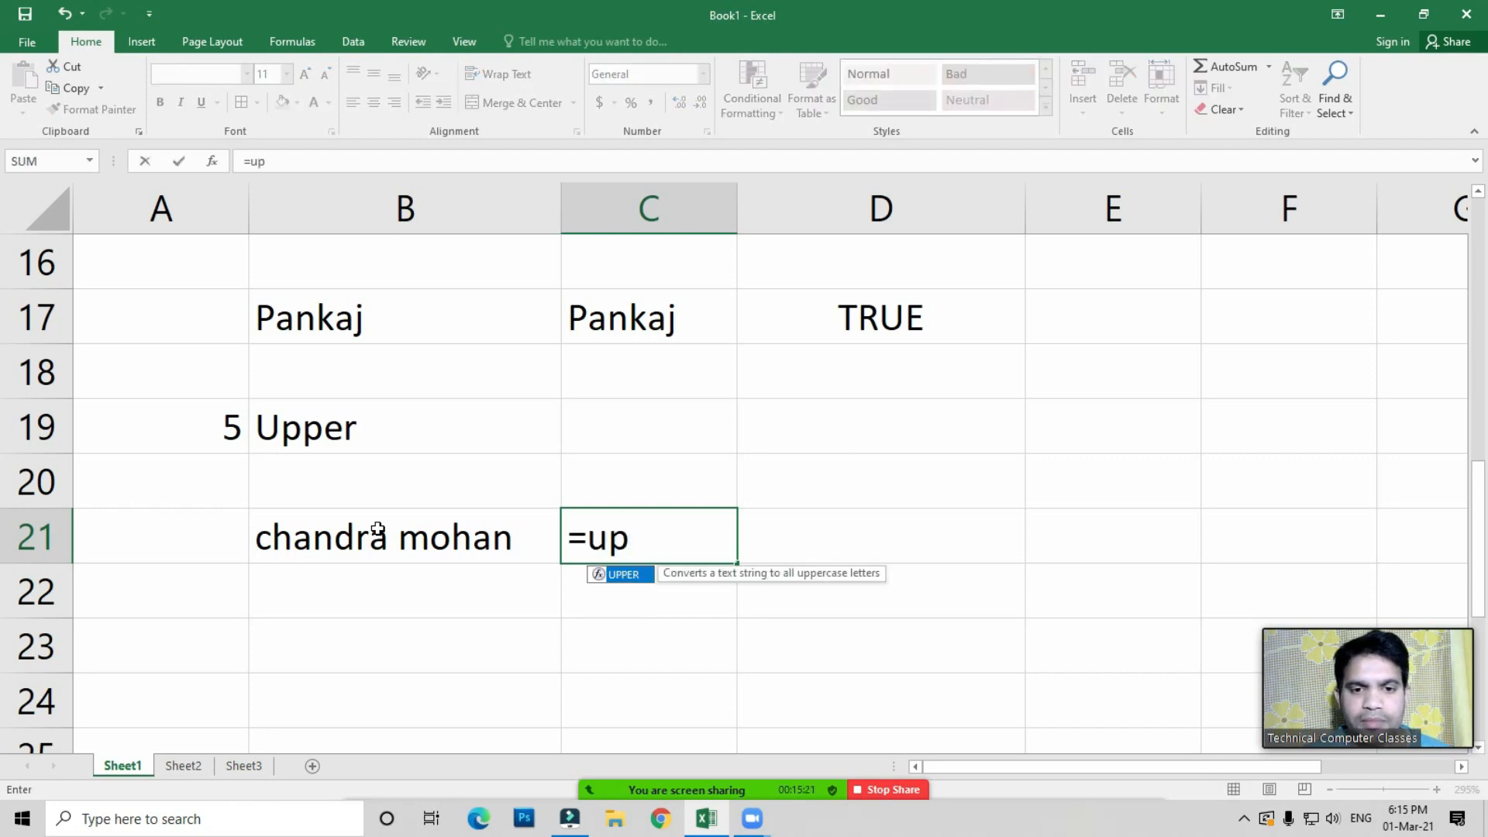
{"action": "key", "text": "Tab"}
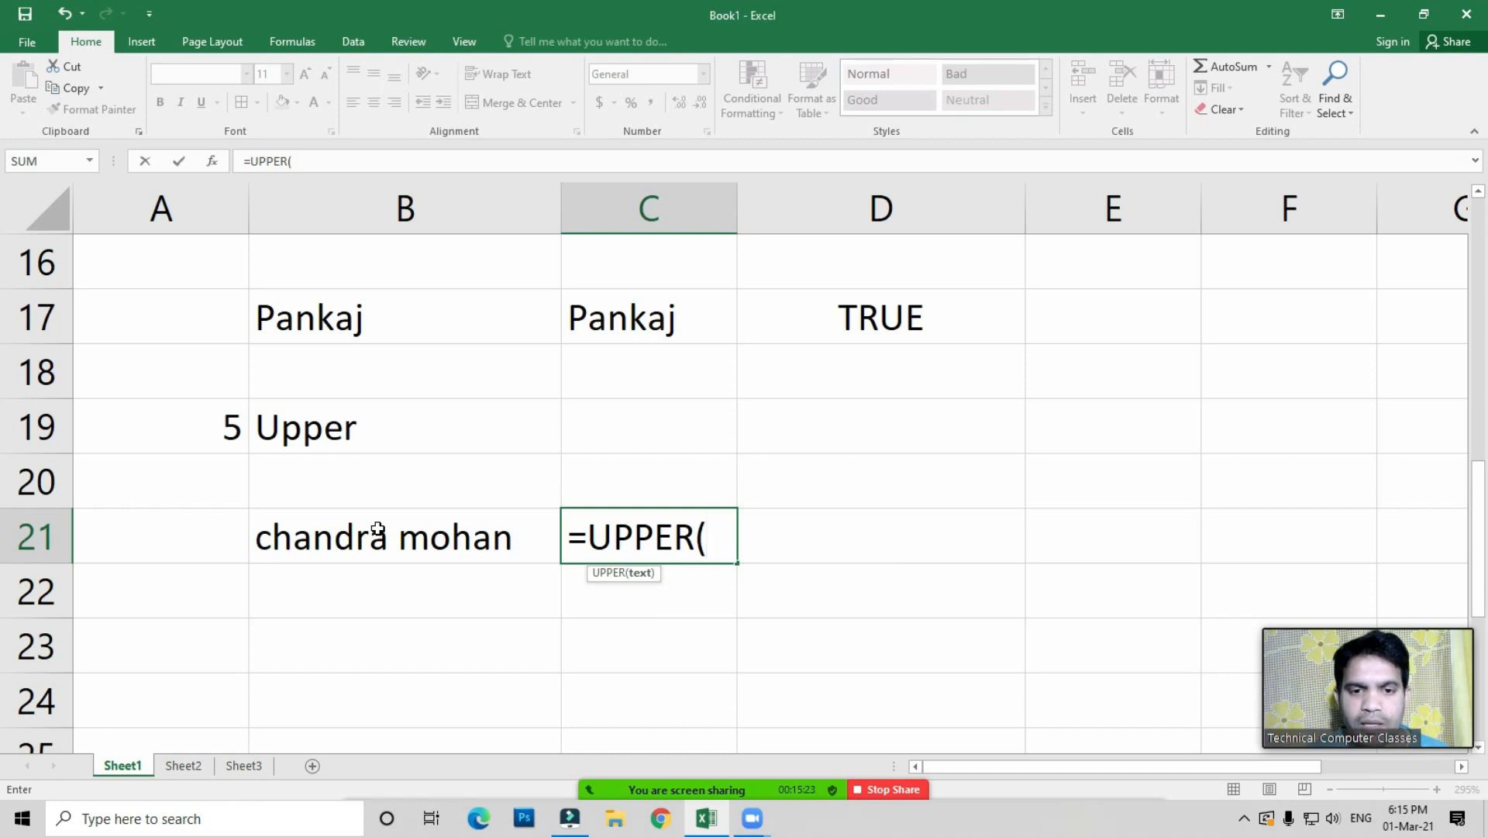
{"action": "key", "text": "Escape"}
{"action": "type", "text": "=u"}
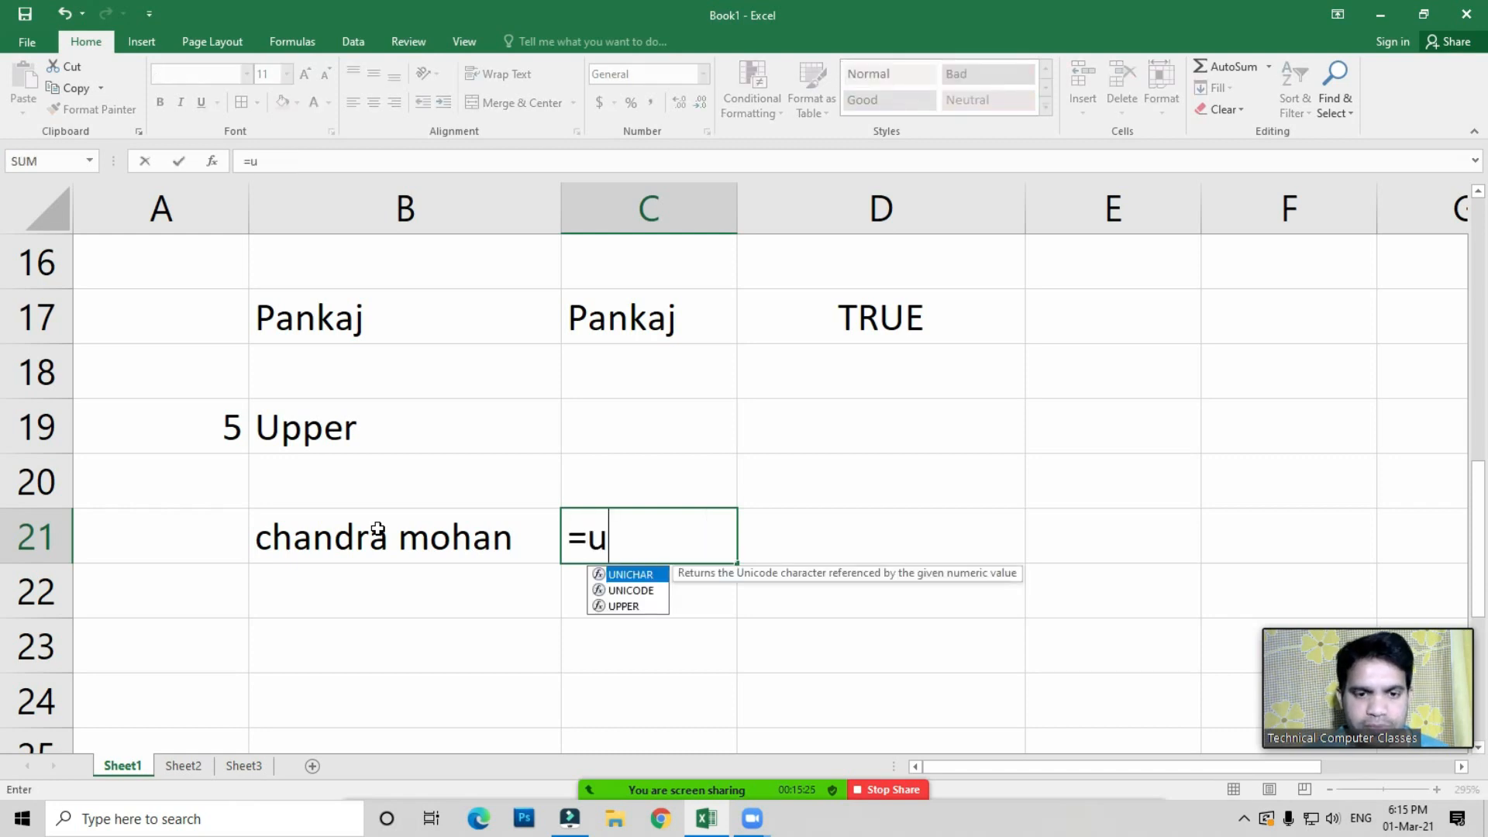
{"action": "type", "text": "p"}
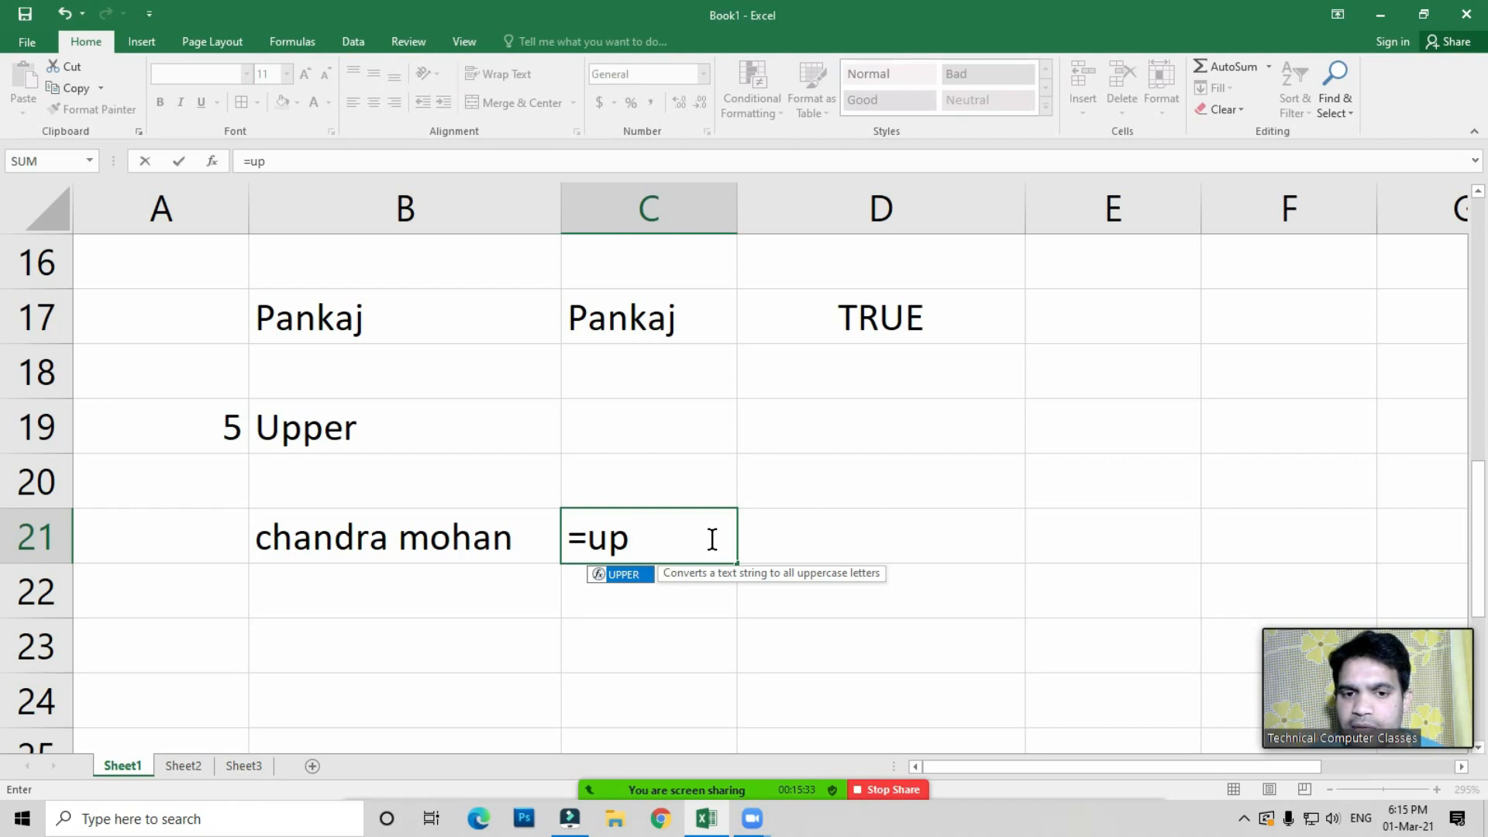
{"action": "double_click", "coordinate": [623, 583]}
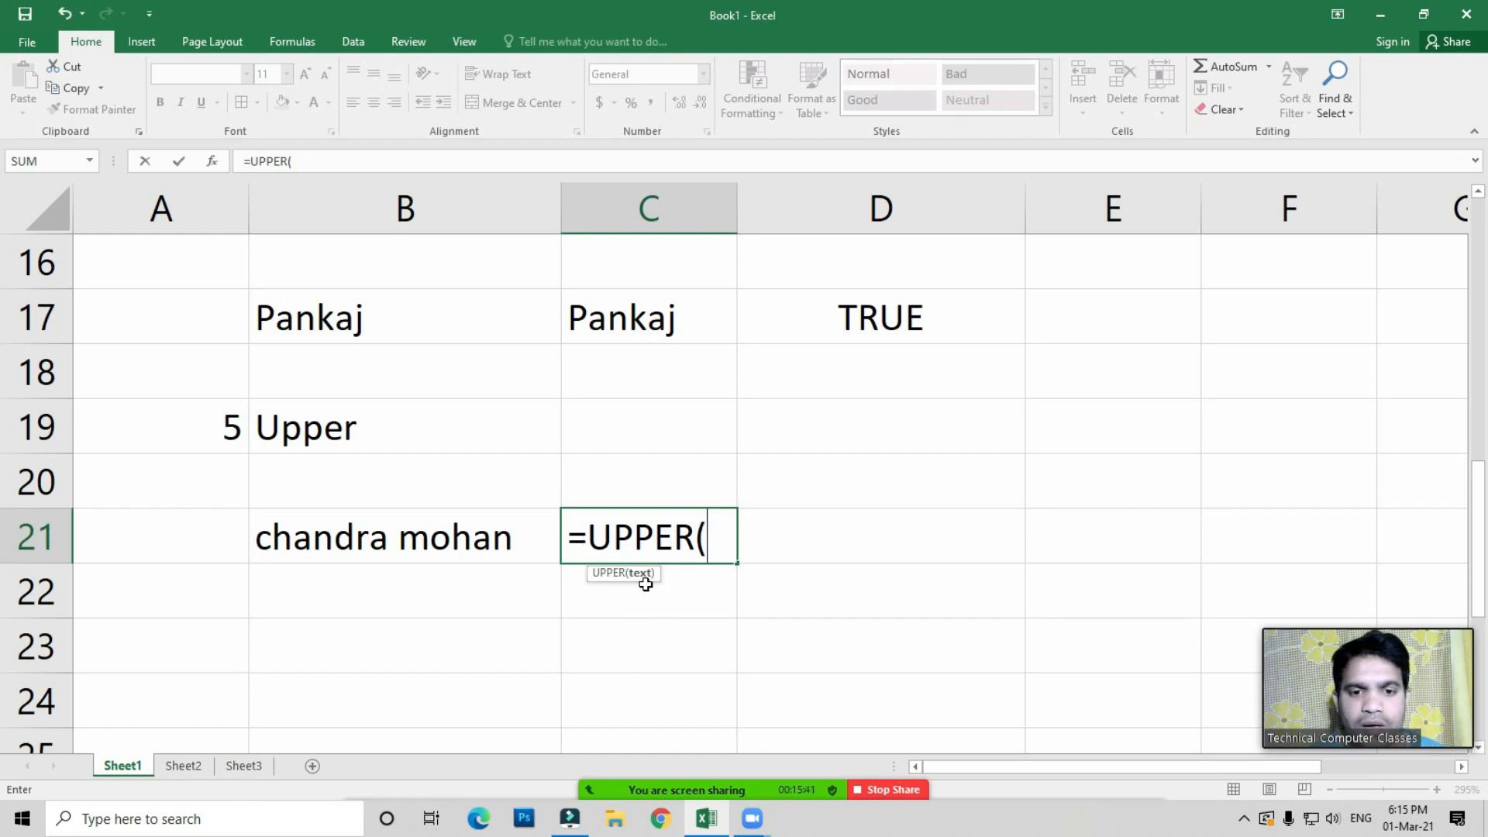
{"action": "left_click", "coordinate": [362, 540]}
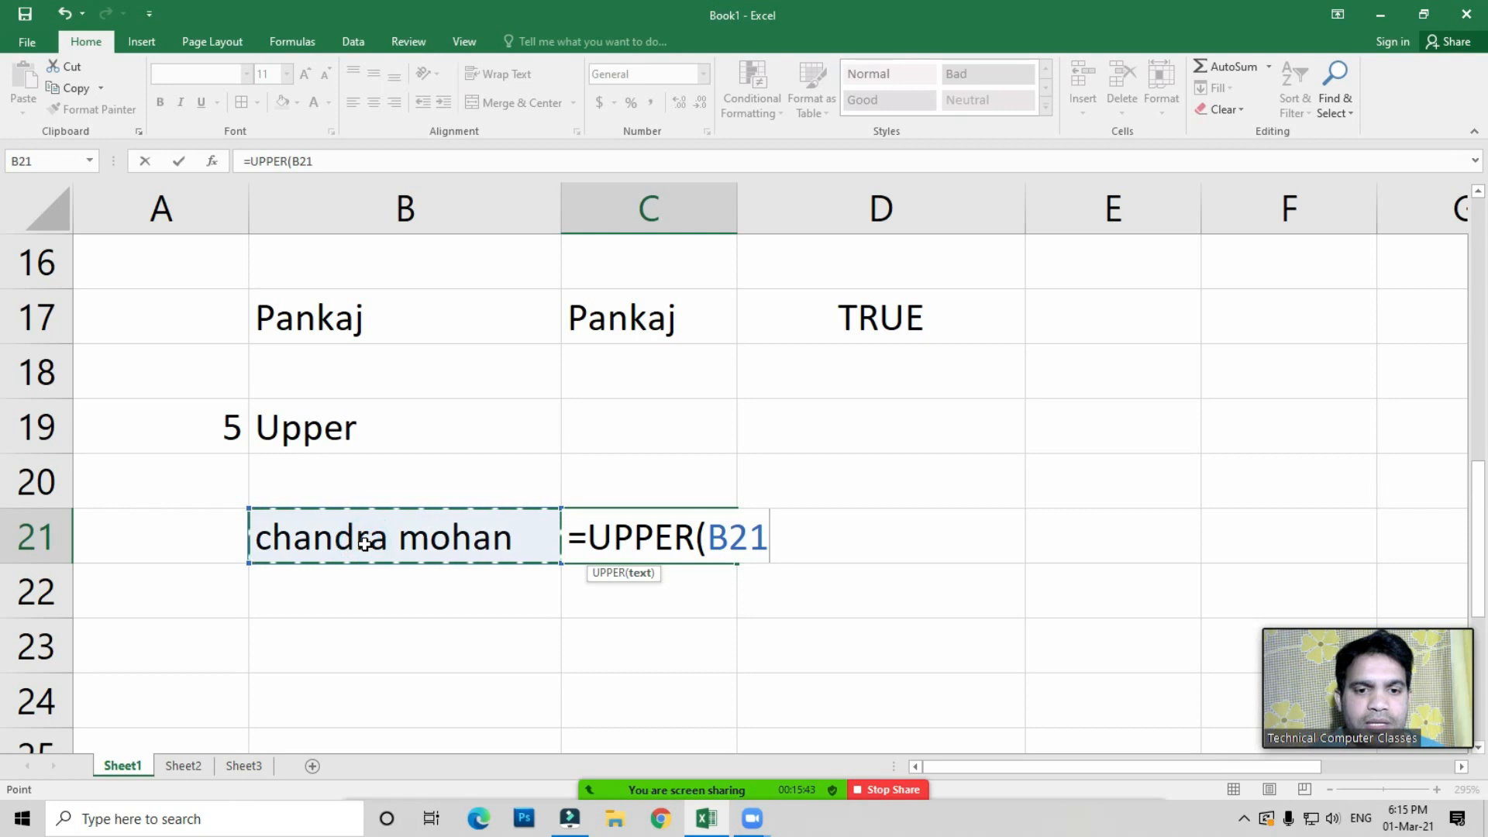
{"action": "type", "text": ")"}
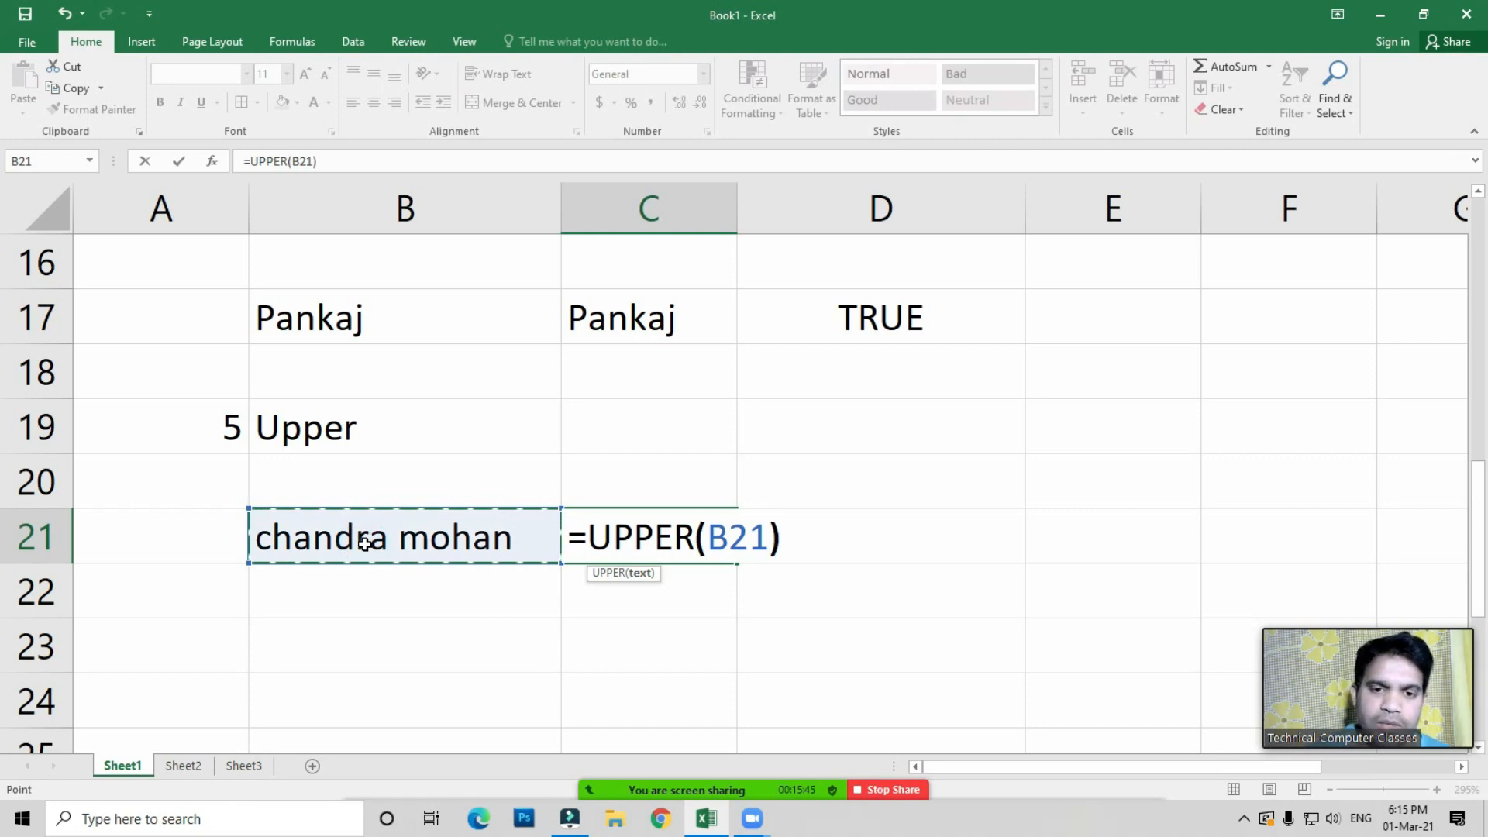
{"action": "key", "text": "Return"}
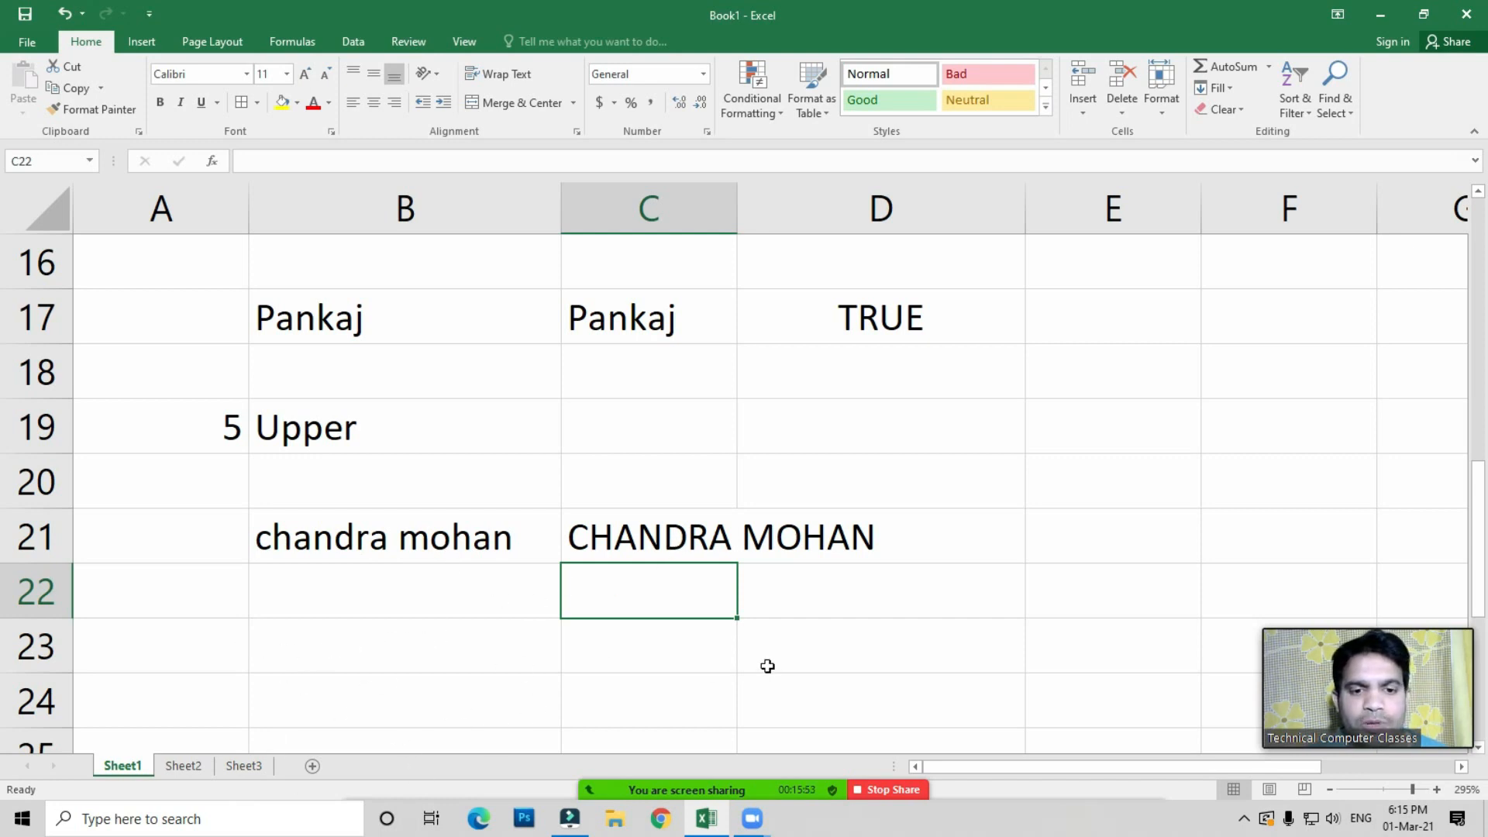
Enter example number 6 in A23 with the label Lower beside it
{"action": "left_click", "coordinate": [218, 665]}
{"action": "type", "text": "6"}
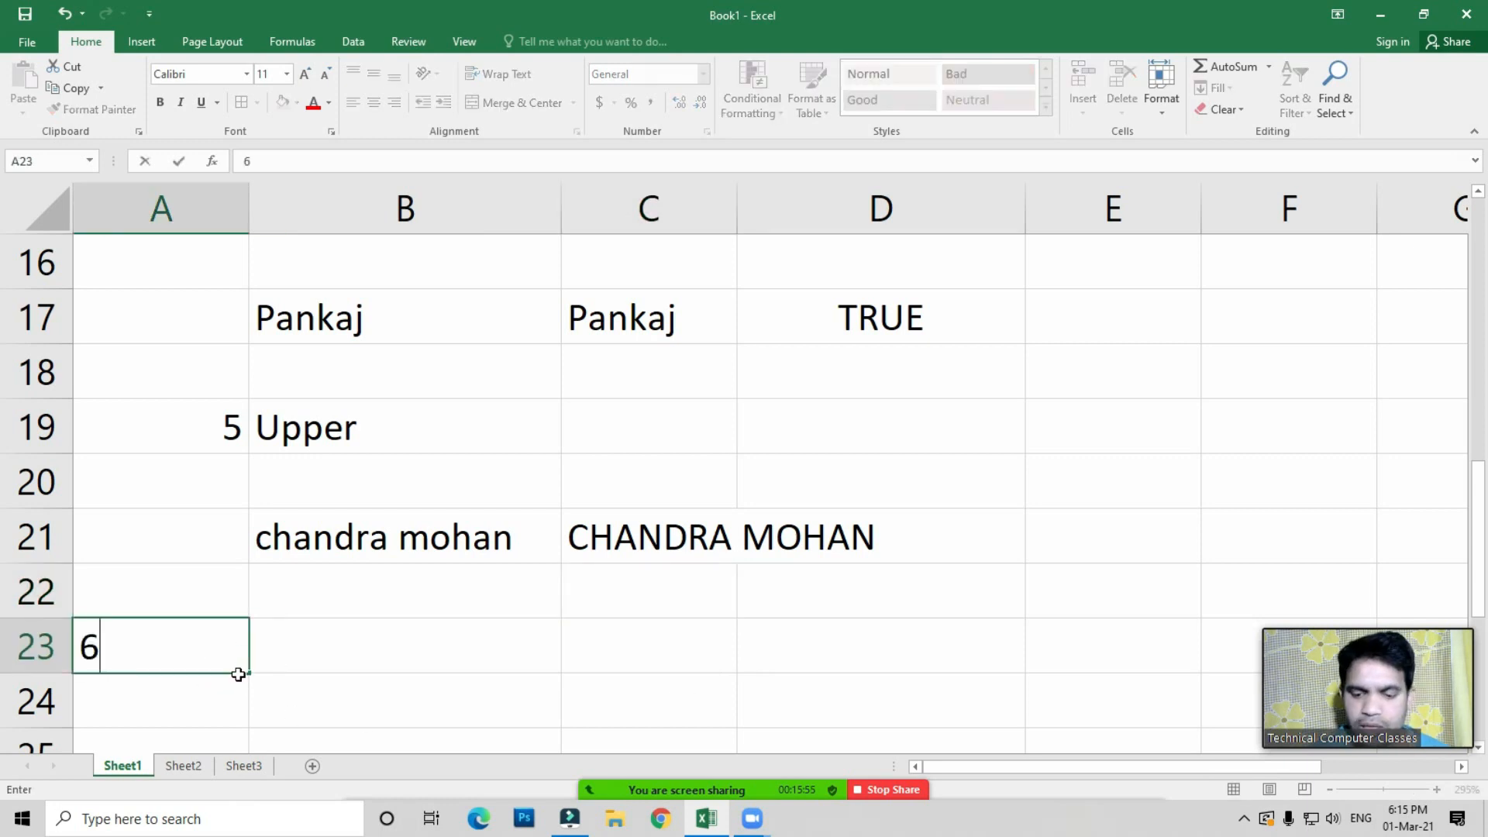
{"action": "key", "text": "Tab"}
{"action": "type", "text": "Lower"}
{"action": "key", "text": "Return"}
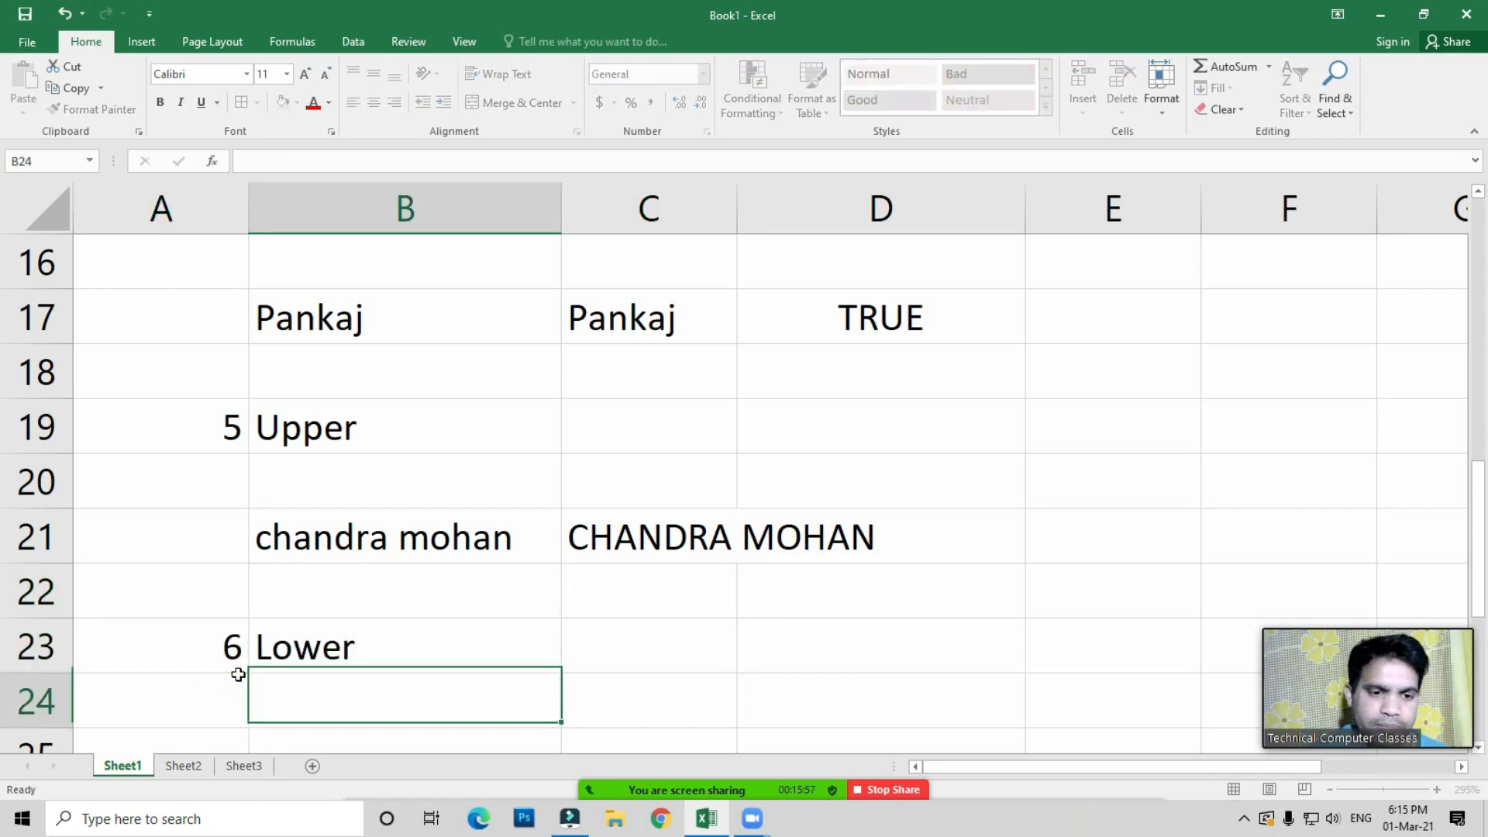
{"action": "key", "text": "Down"}
{"action": "key", "text": "Down"}
{"action": "key", "text": "Up"}
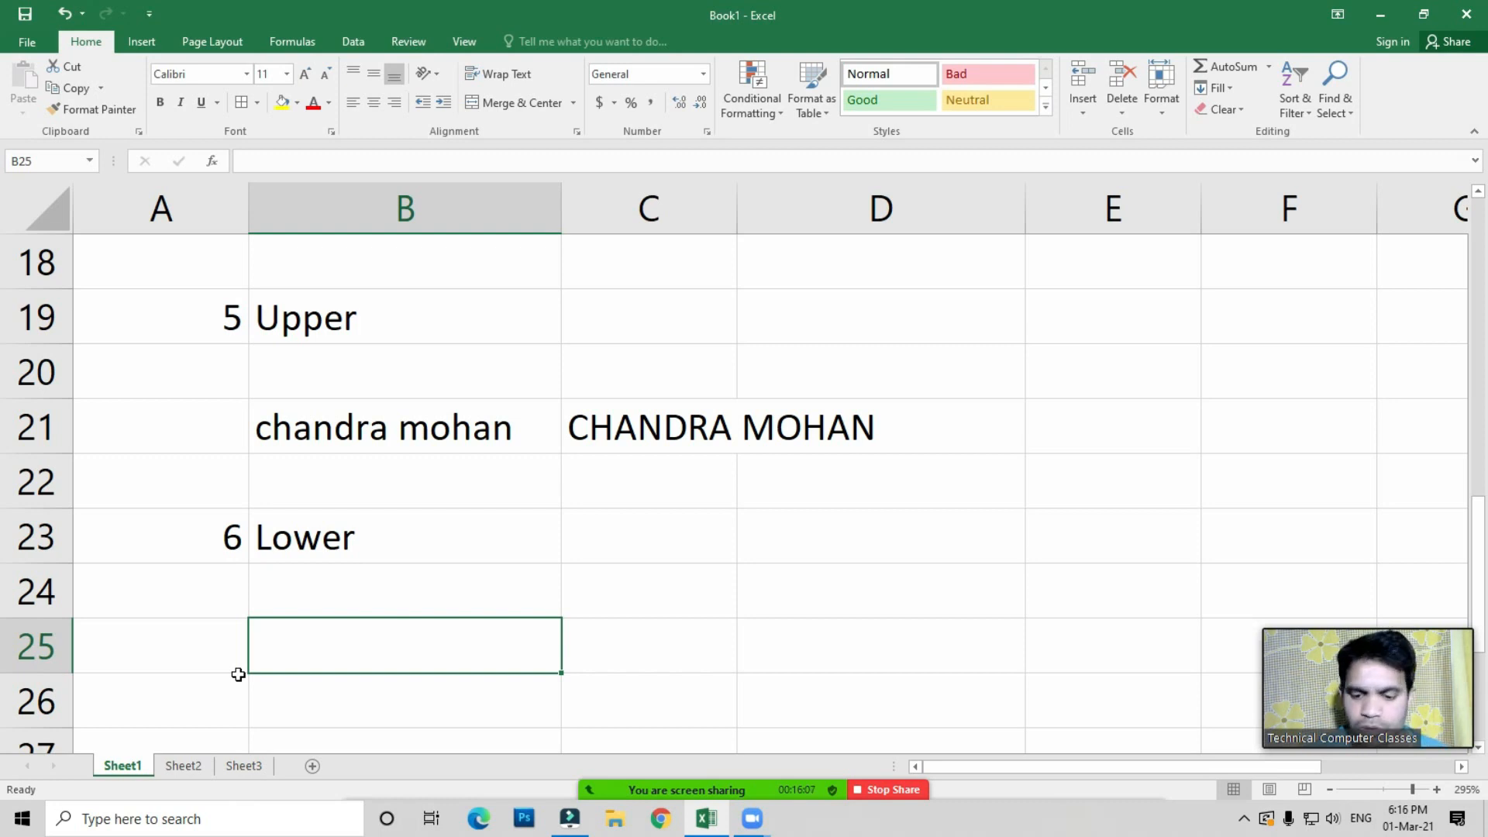
{"action": "type", "text": "CHANDRA"}
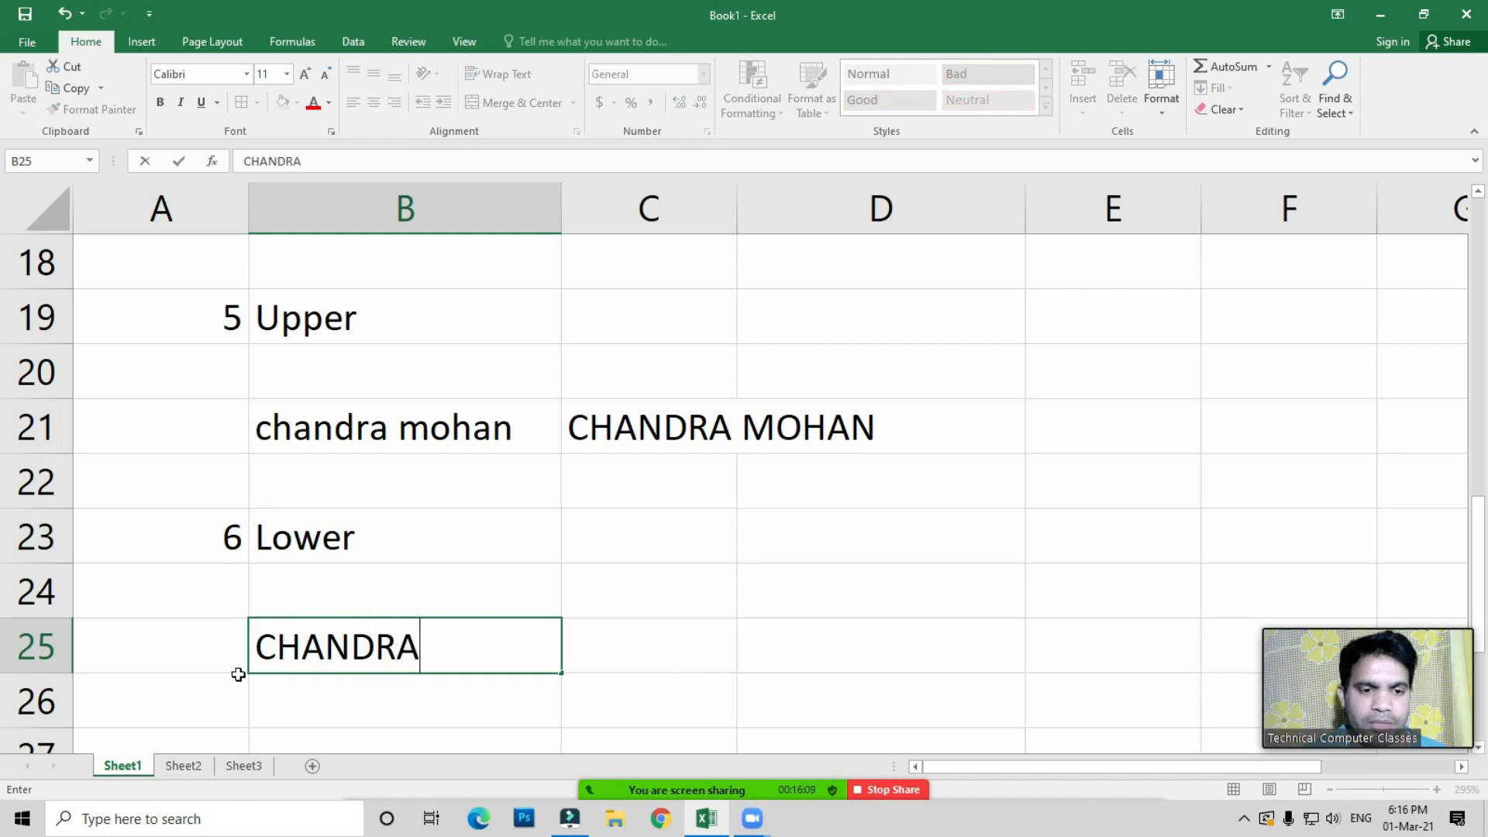
{"action": "type", "text": " MOHAN"}
{"action": "key", "text": "Return"}
{"action": "key", "text": "alt"}
{"action": "key", "text": "Escape"}
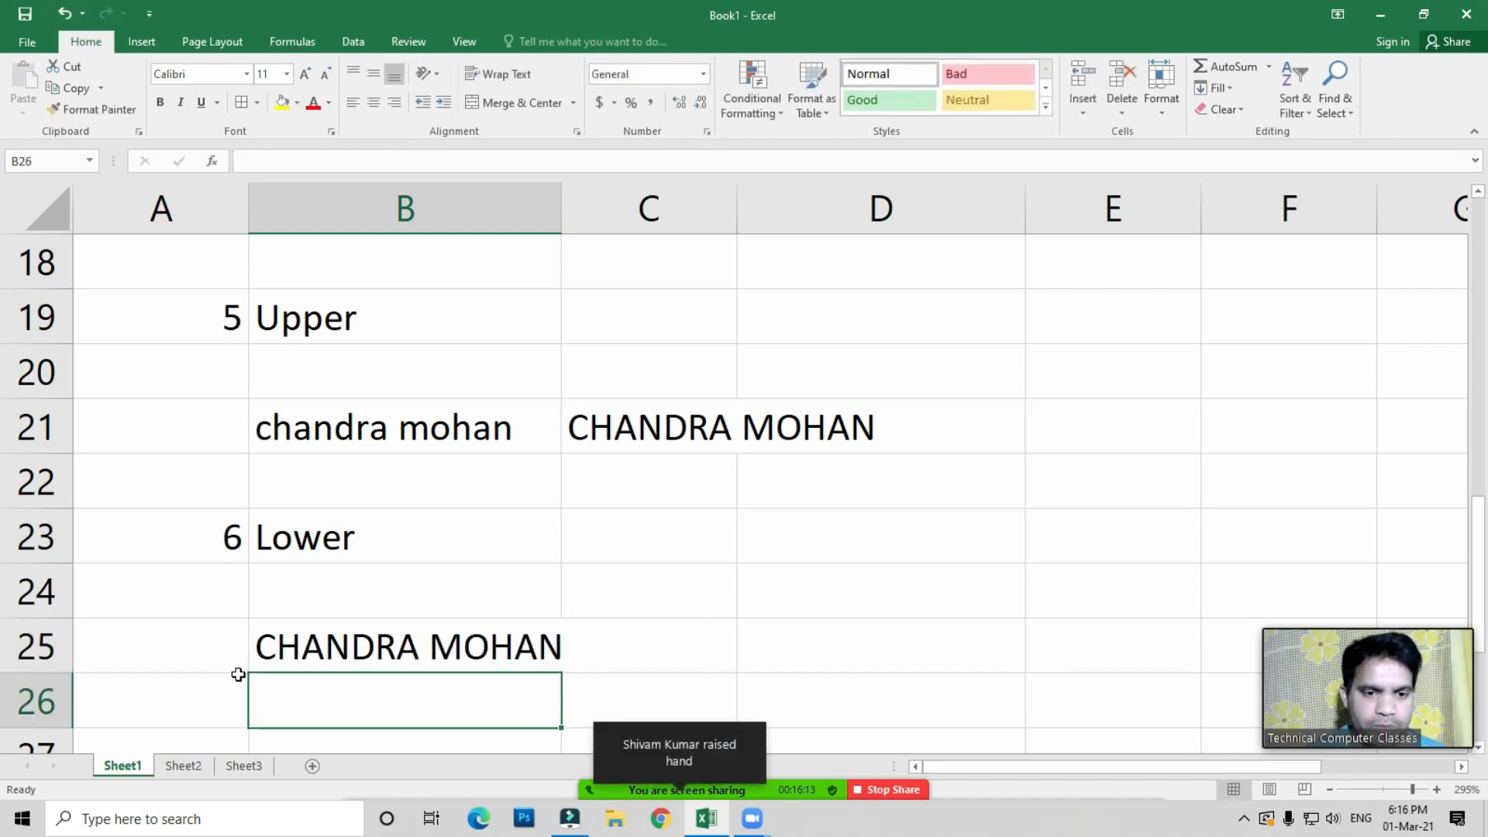
{"action": "key", "text": "Up"}
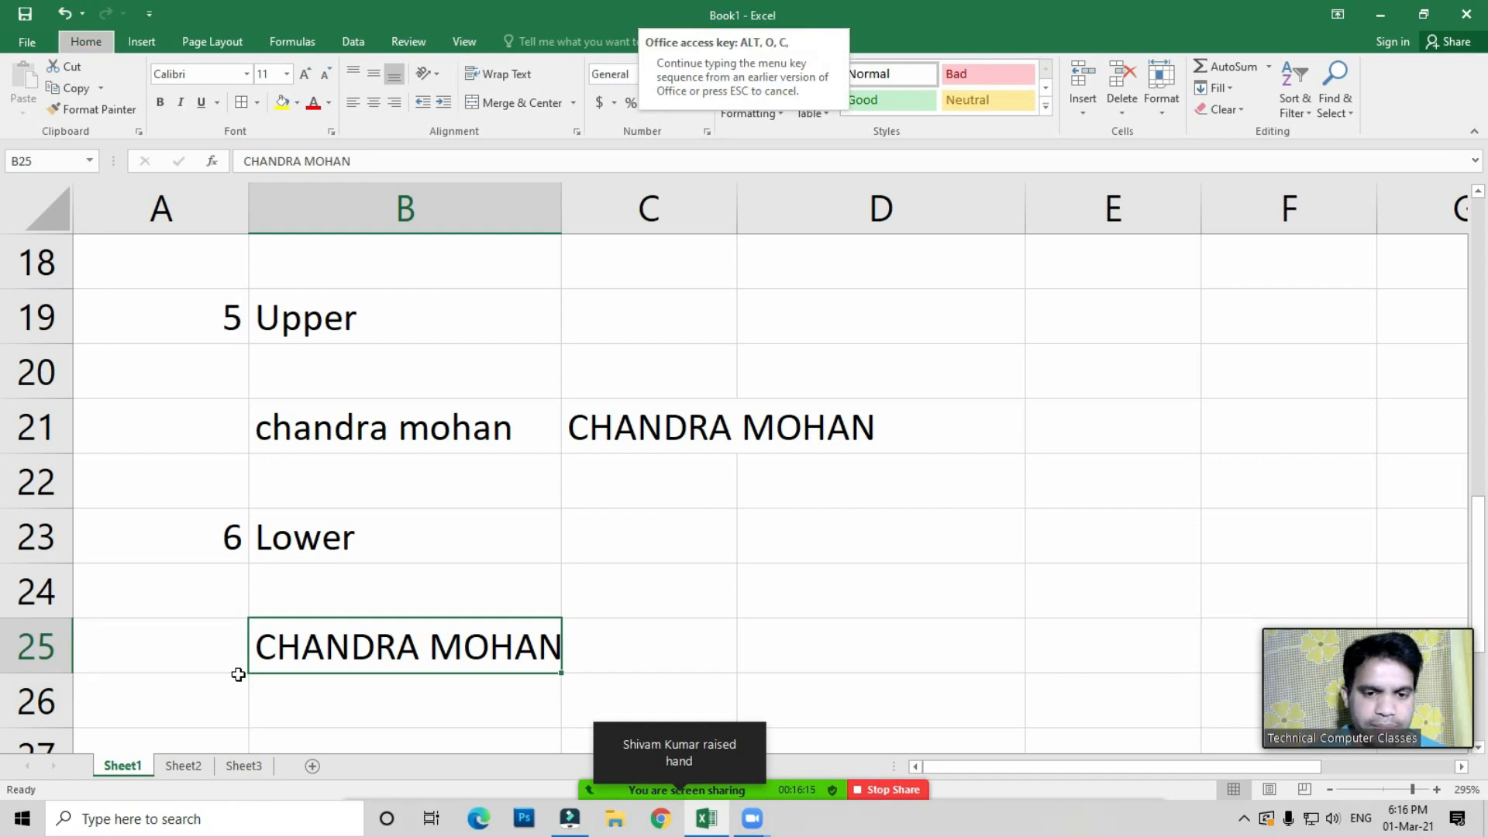
{"action": "key", "text": "a"}
{"action": "key", "text": "Right"}
{"action": "type", "text": "="}
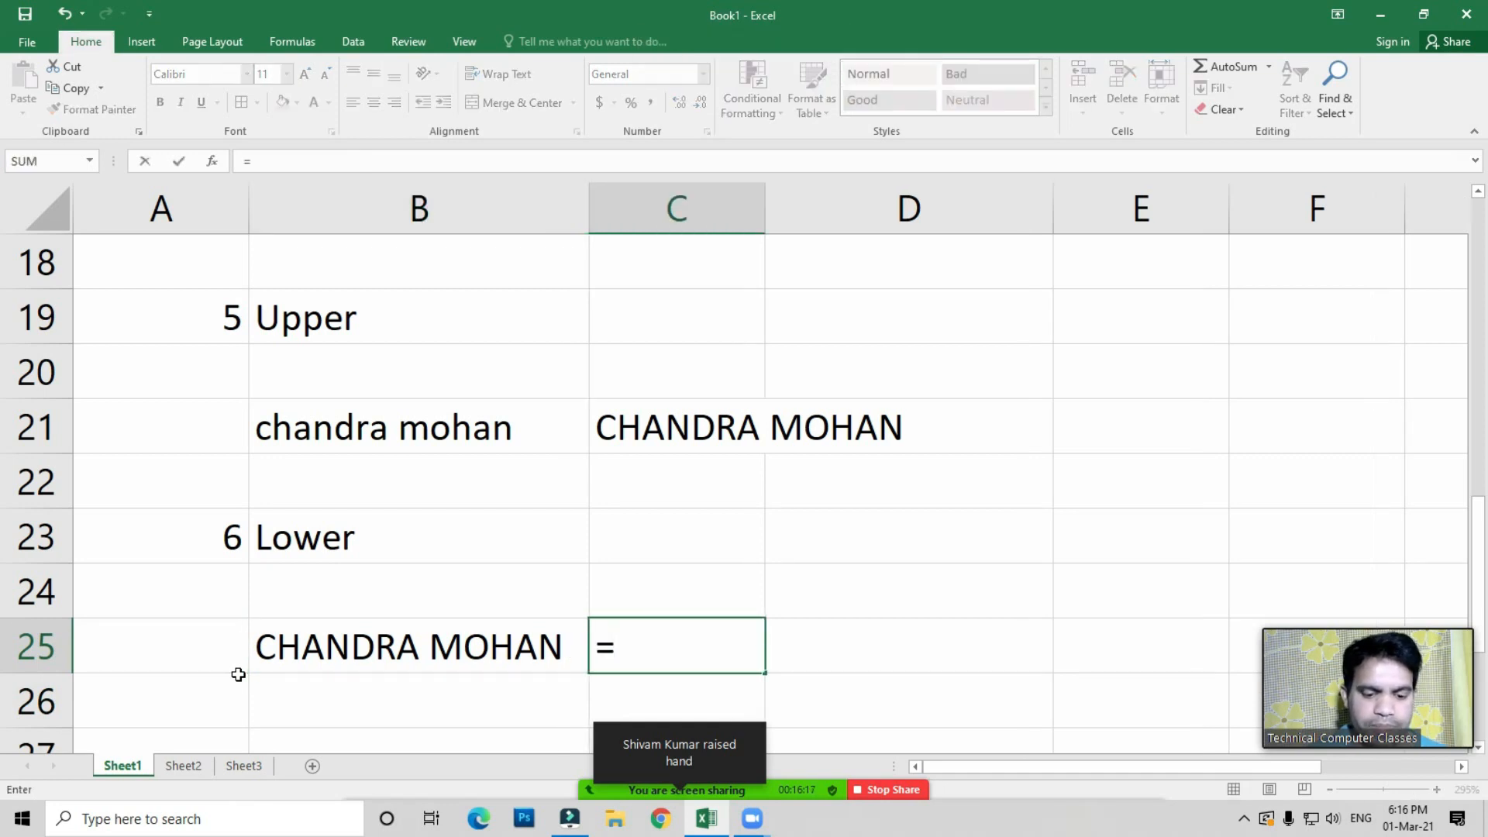
{"action": "type", "text": "LOWER("}
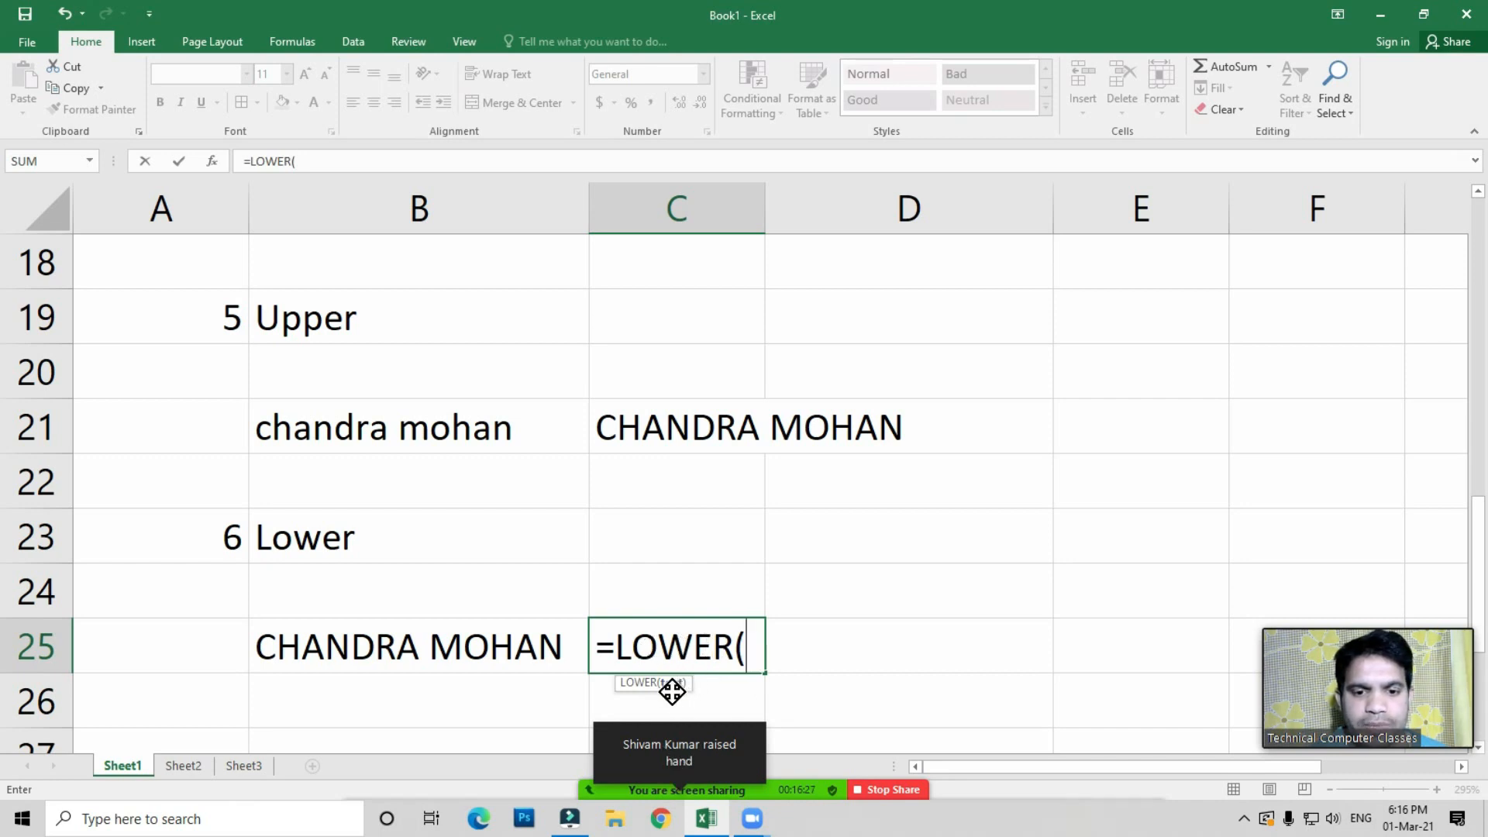
{"action": "left_click", "coordinate": [434, 646]}
{"action": "type", "text": ")"}
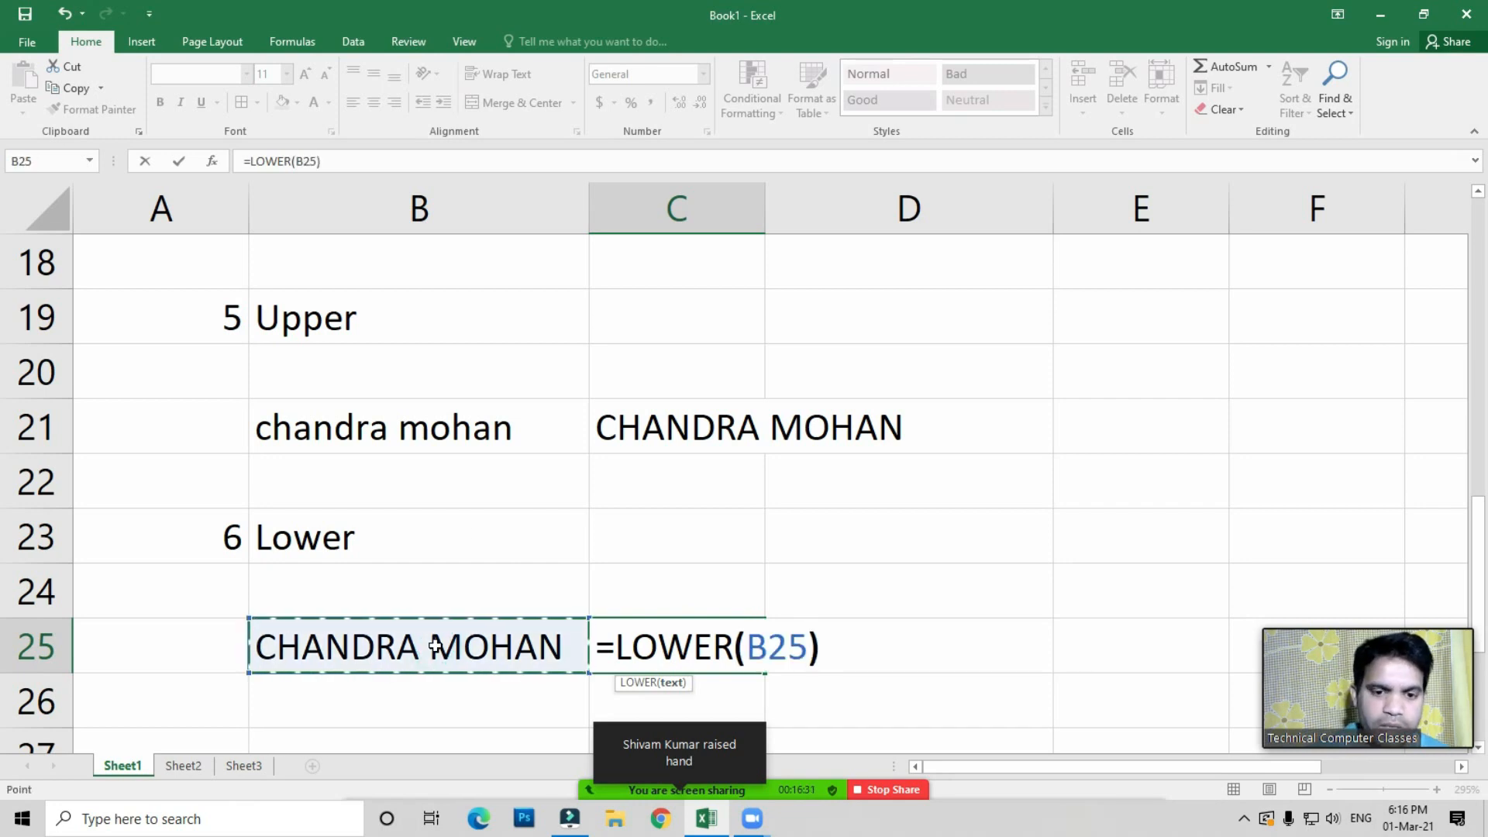
{"action": "key", "text": "Return"}
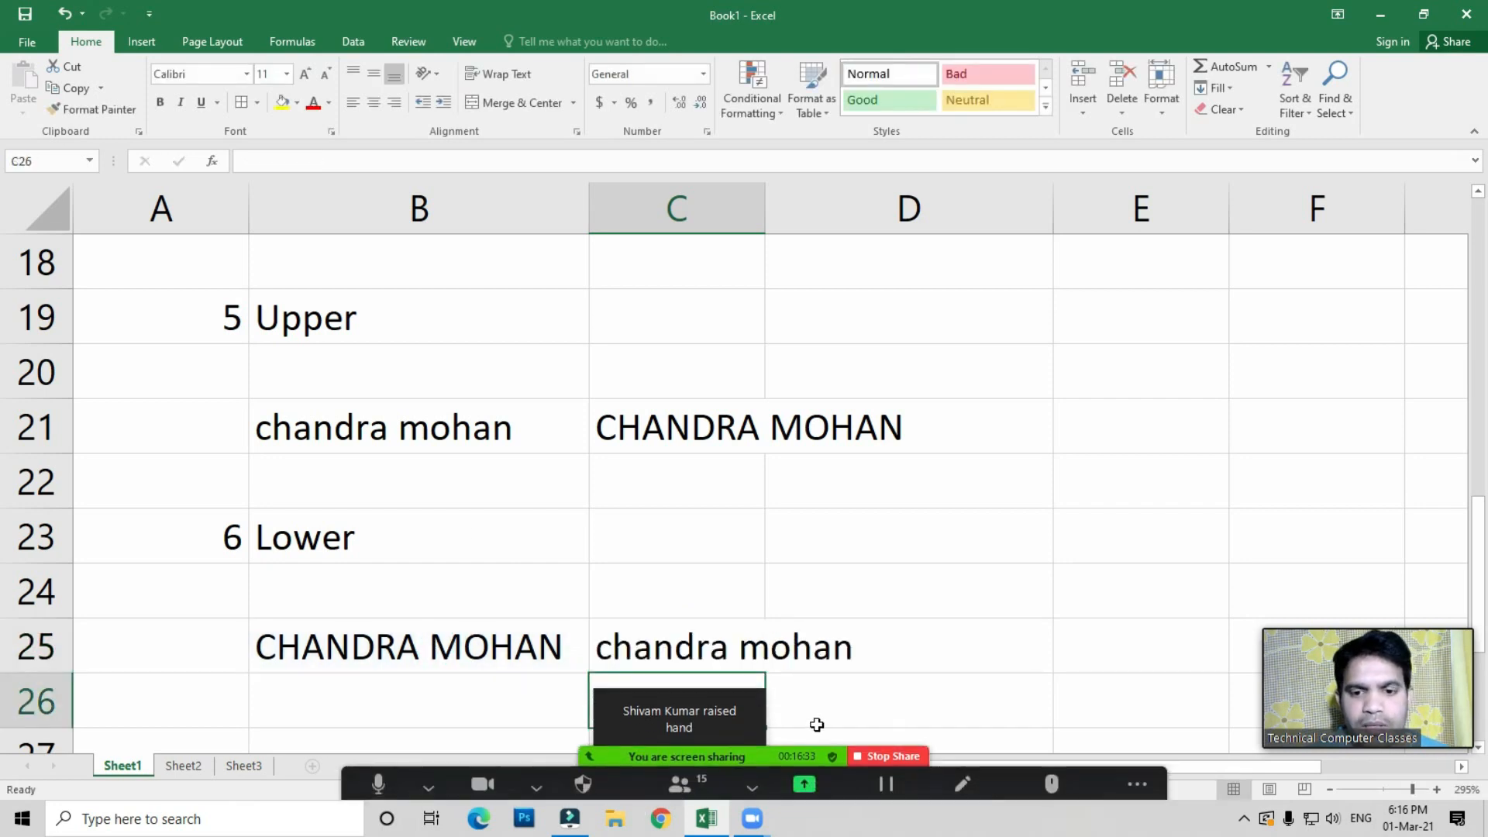
{"action": "left_click", "coordinate": [671, 640]}
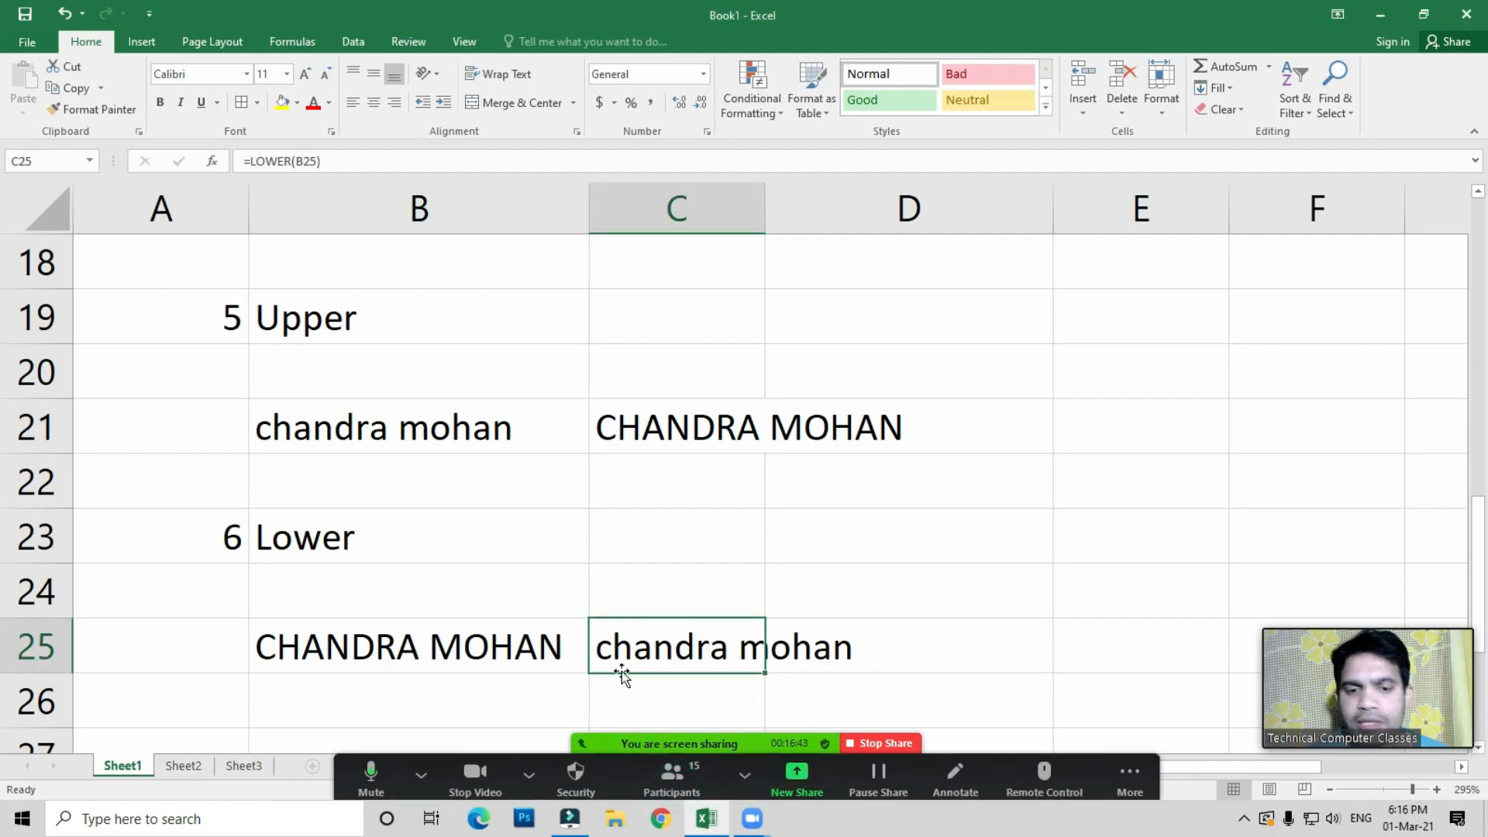
Open the Zoom participants list and browse its participant-wide options
{"action": "left_click", "coordinate": [673, 779]}
{"action": "mouse_move", "coordinate": [1194, 176]}
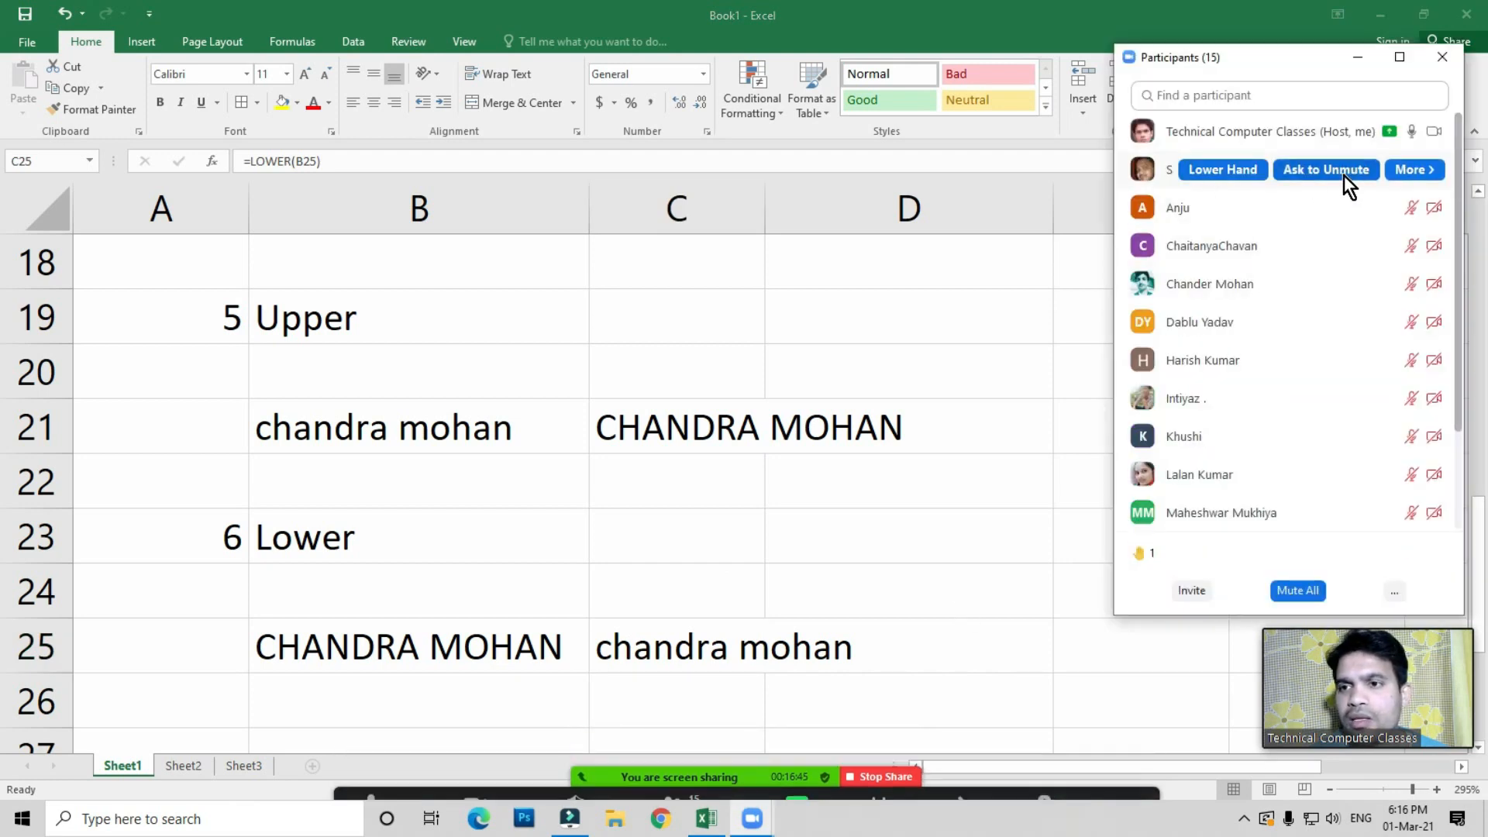
{"action": "left_click", "coordinate": [1441, 58]}
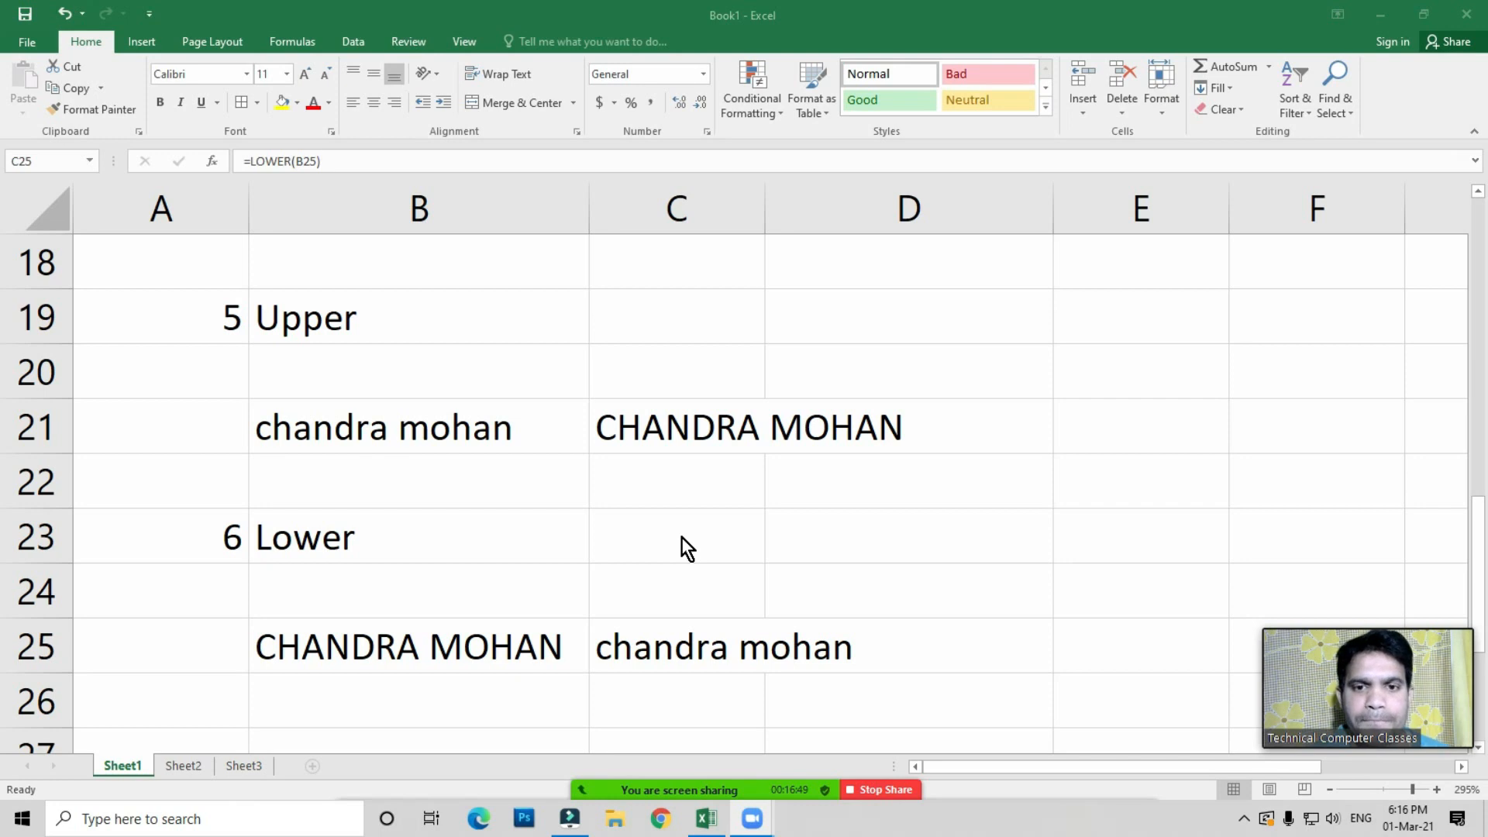
{"action": "mouse_move", "coordinate": [674, 758]}
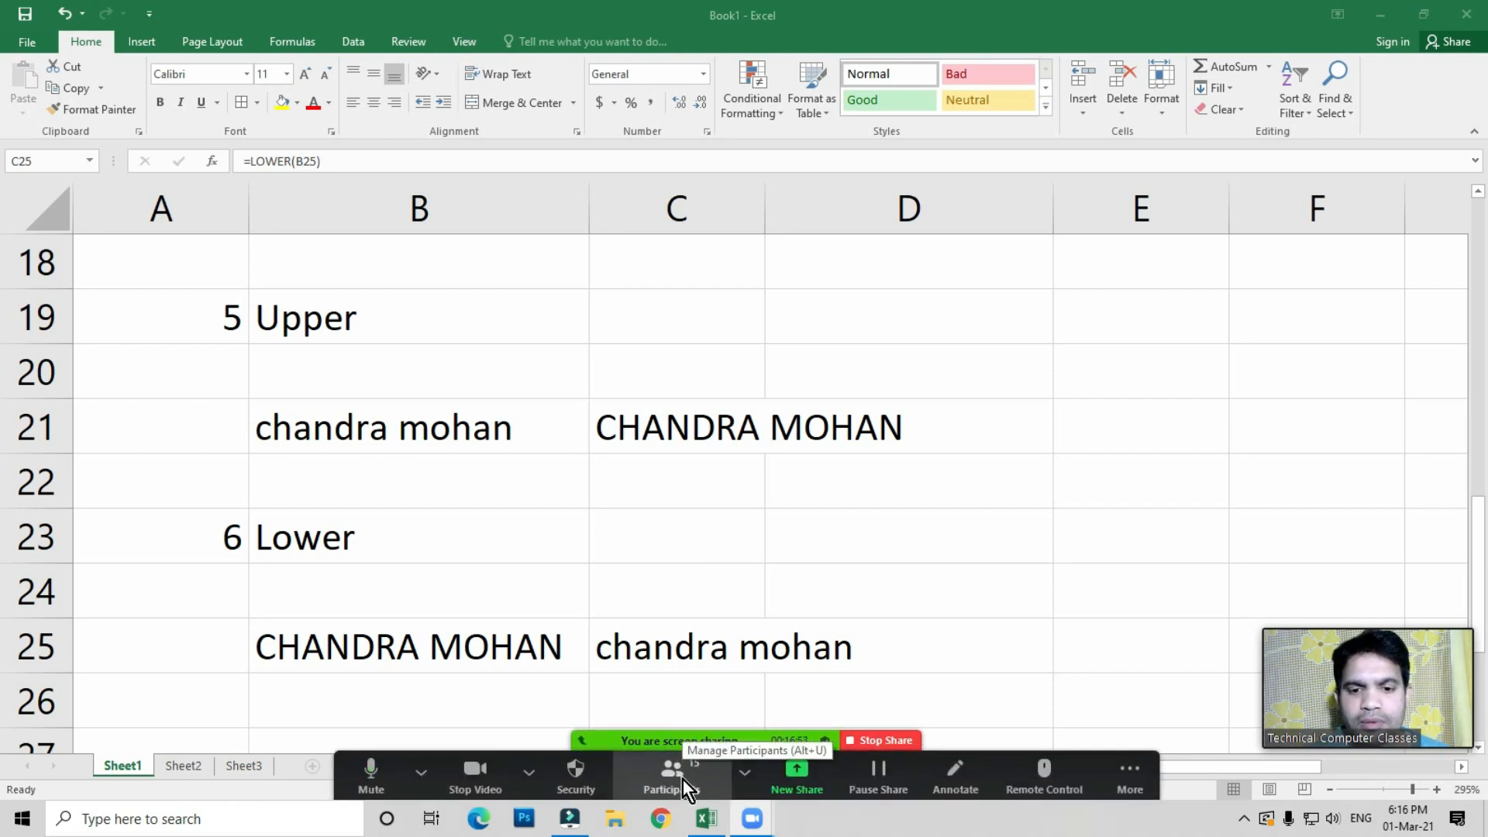
{"action": "left_click", "coordinate": [682, 779]}
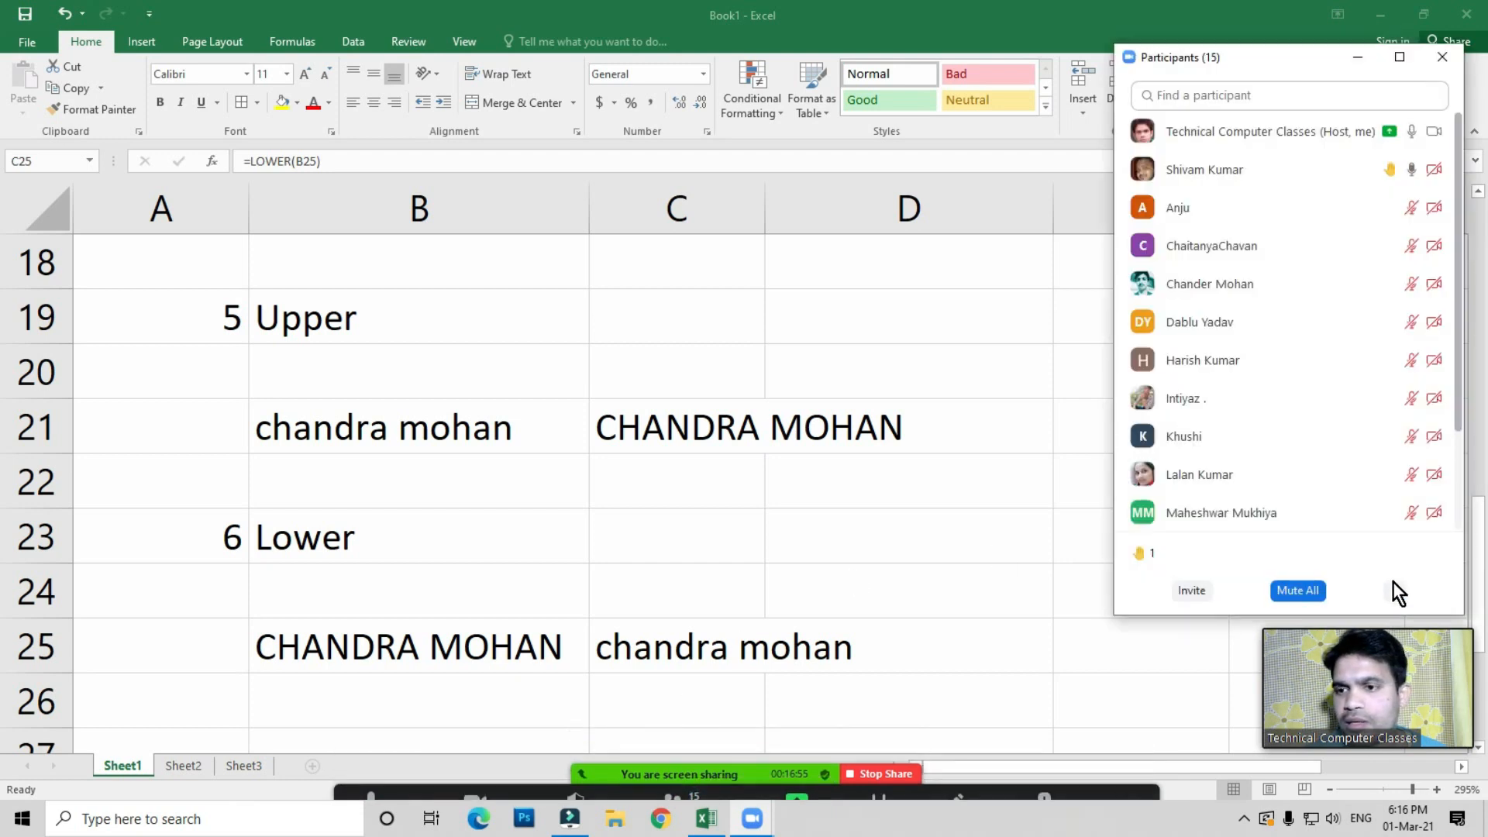
{"action": "left_click", "coordinate": [1394, 591]}
{"action": "left_click", "coordinate": [1255, 622]}
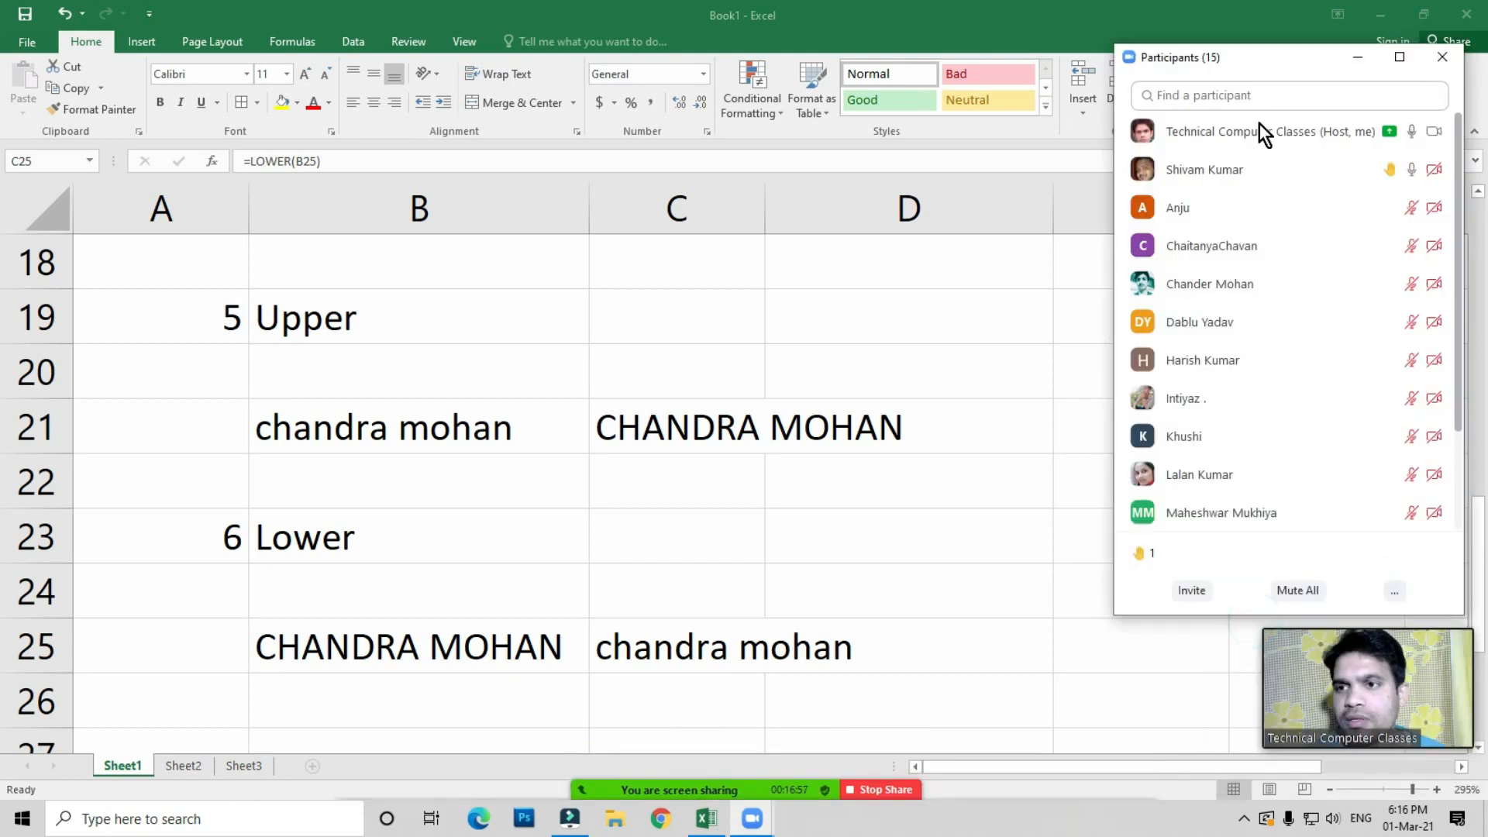
{"action": "left_click", "coordinate": [1443, 63]}
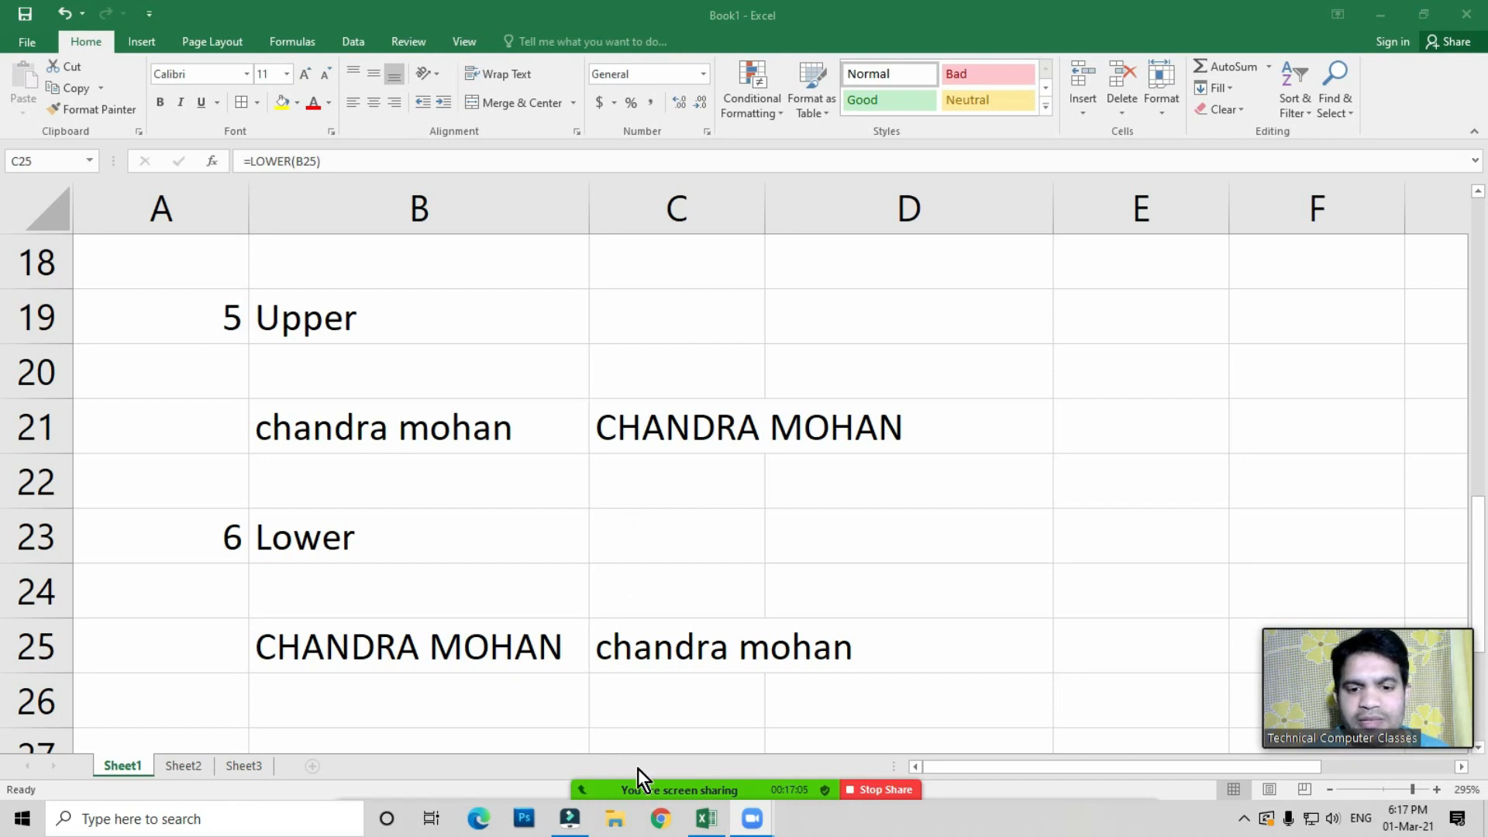
Mute all meeting participants and close the participants list
{"action": "left_click", "coordinate": [675, 775]}
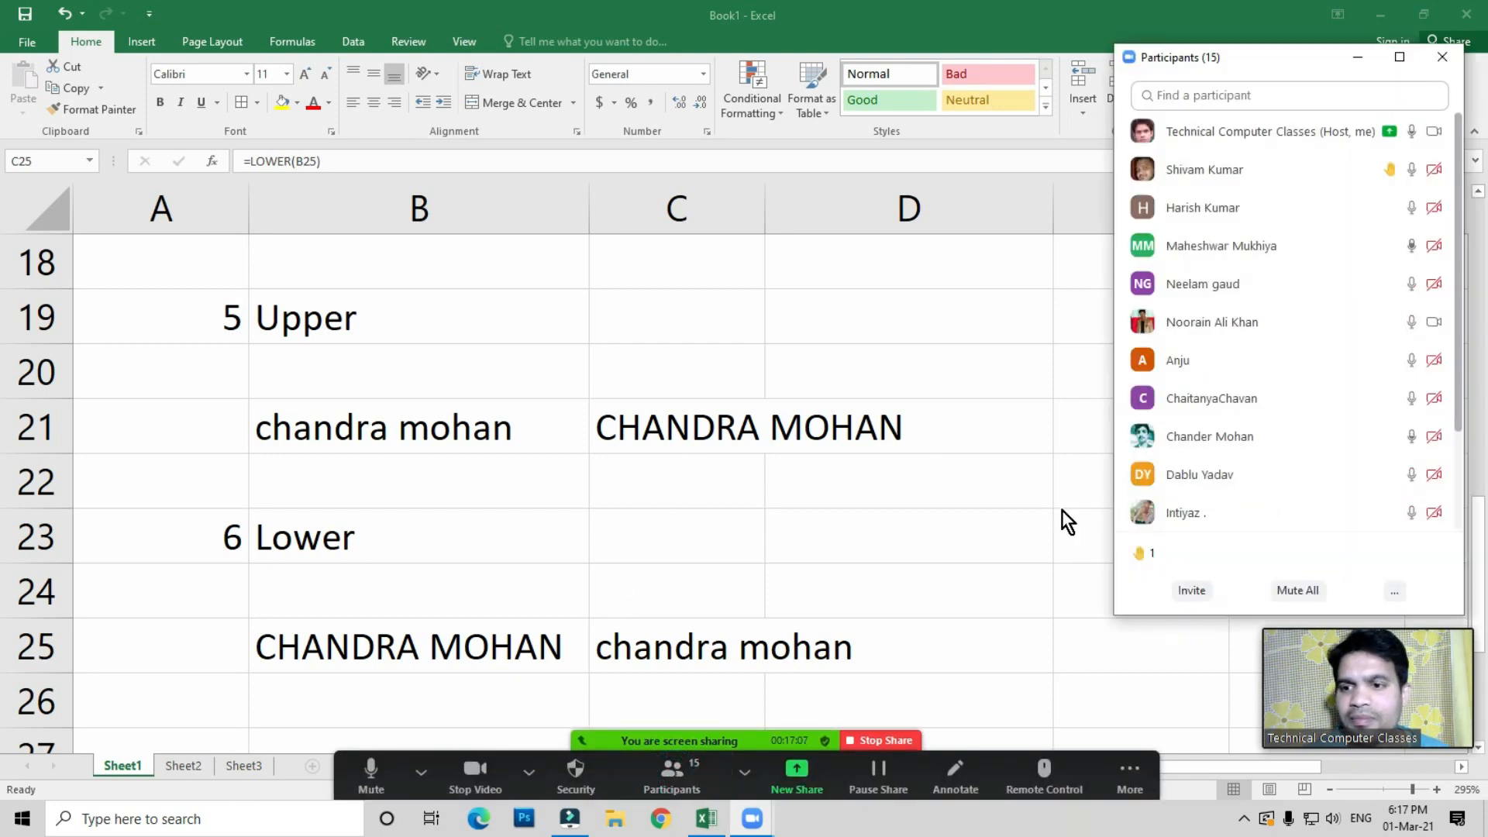
{"action": "left_click", "coordinate": [1305, 587]}
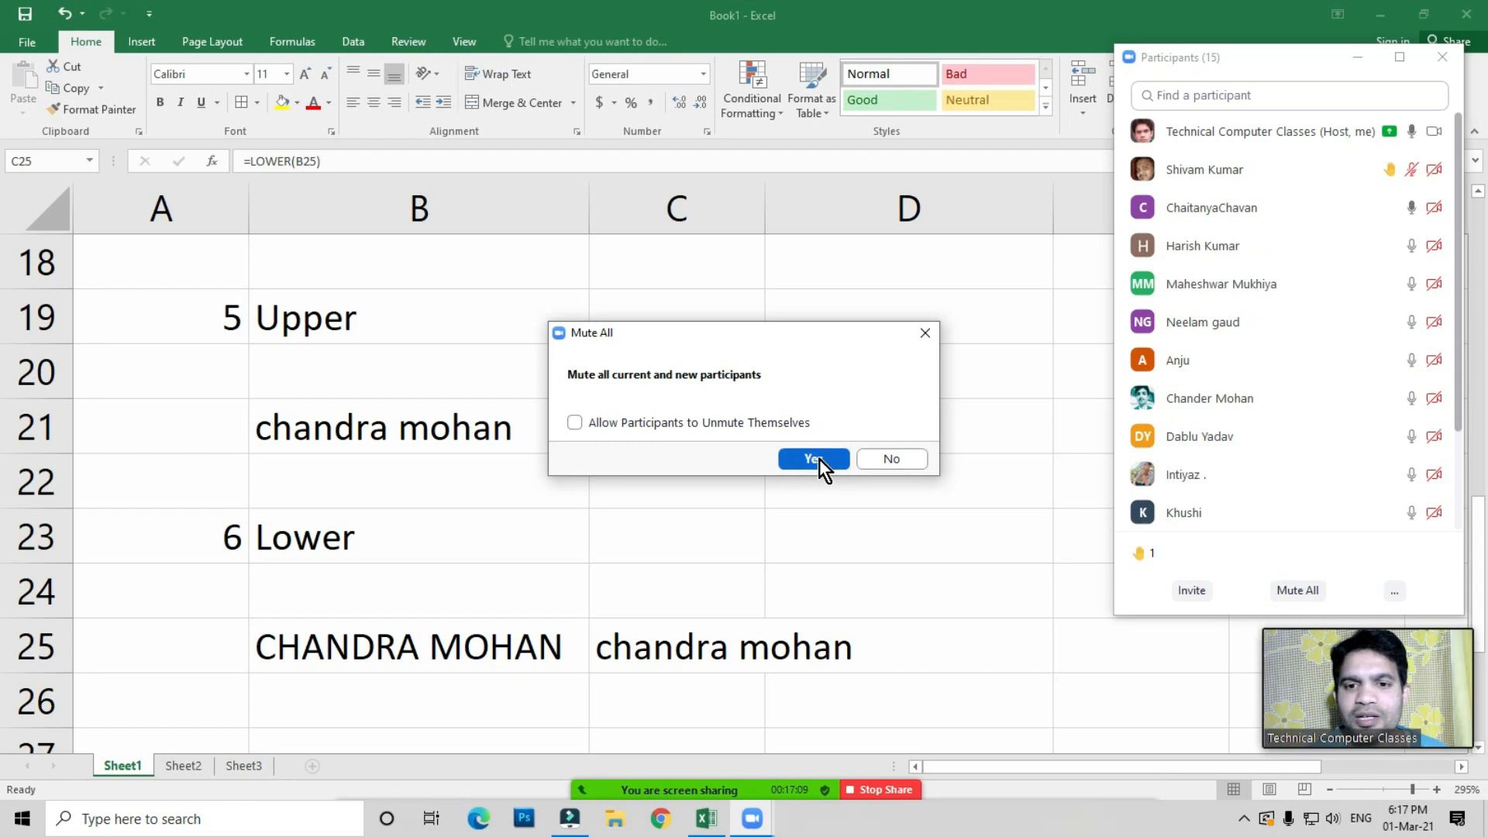
{"action": "left_click", "coordinate": [817, 458]}
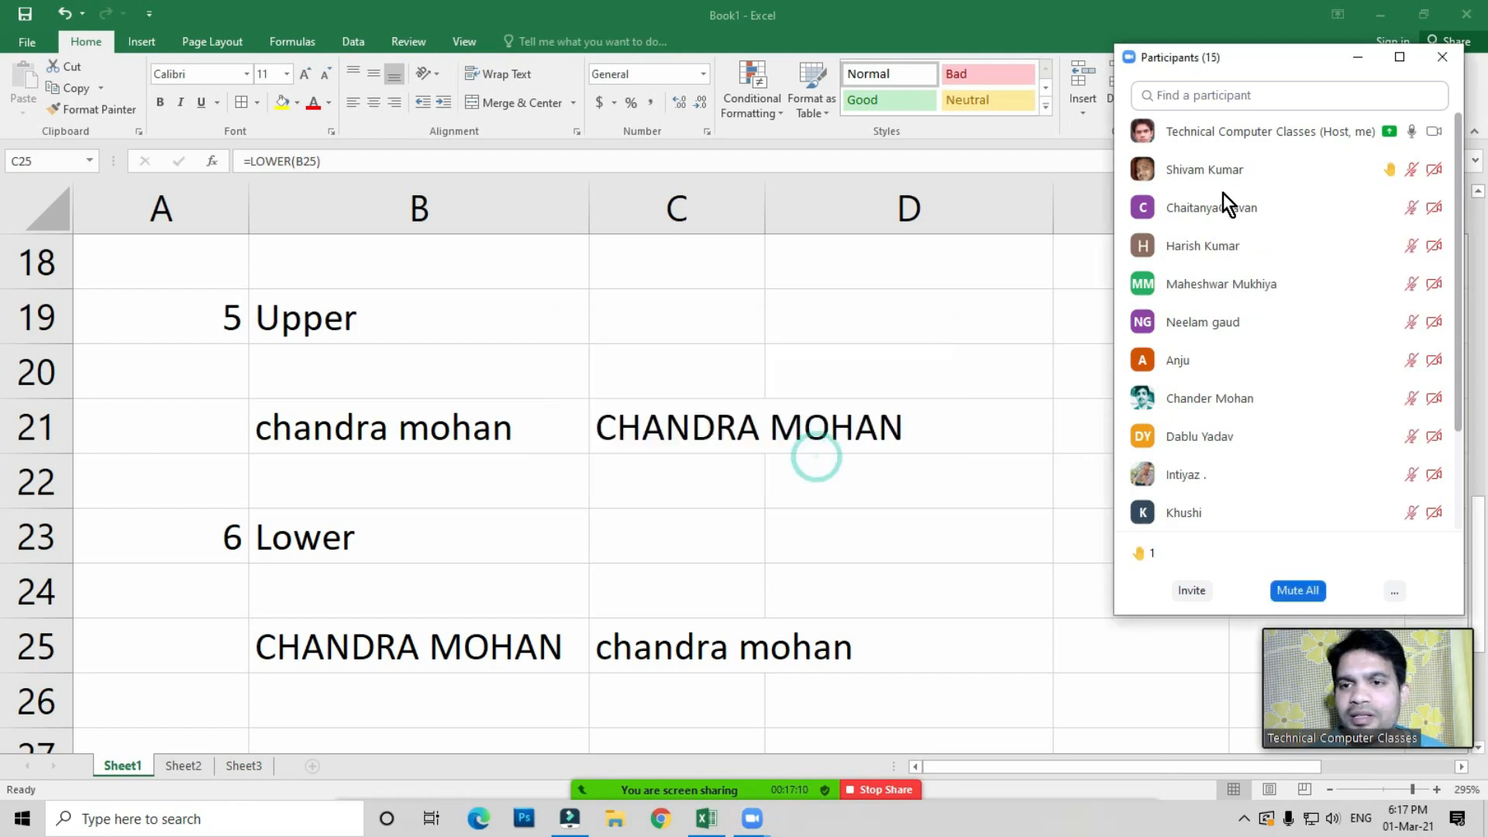
{"action": "left_click", "coordinate": [1442, 56]}
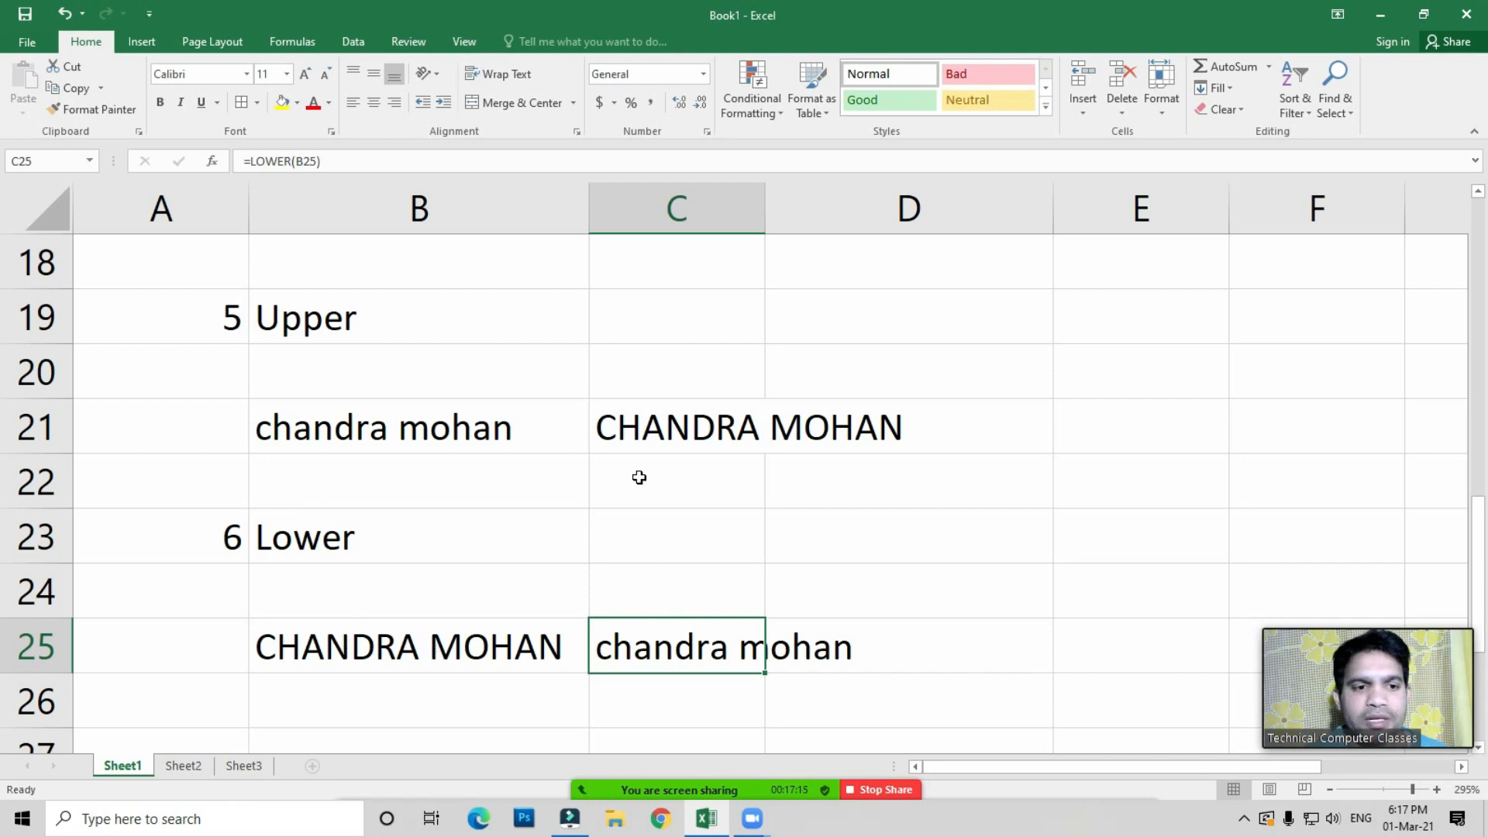
{"action": "scroll", "coordinate": [543, 519], "scroll_direction": "down", "scroll_amount": 2}
Number the next example 7 in A27, rechecking the LOWER example above
{"action": "left_click", "coordinate": [212, 430]}
{"action": "type", "text": "7"}
{"action": "key", "text": "Tab"}
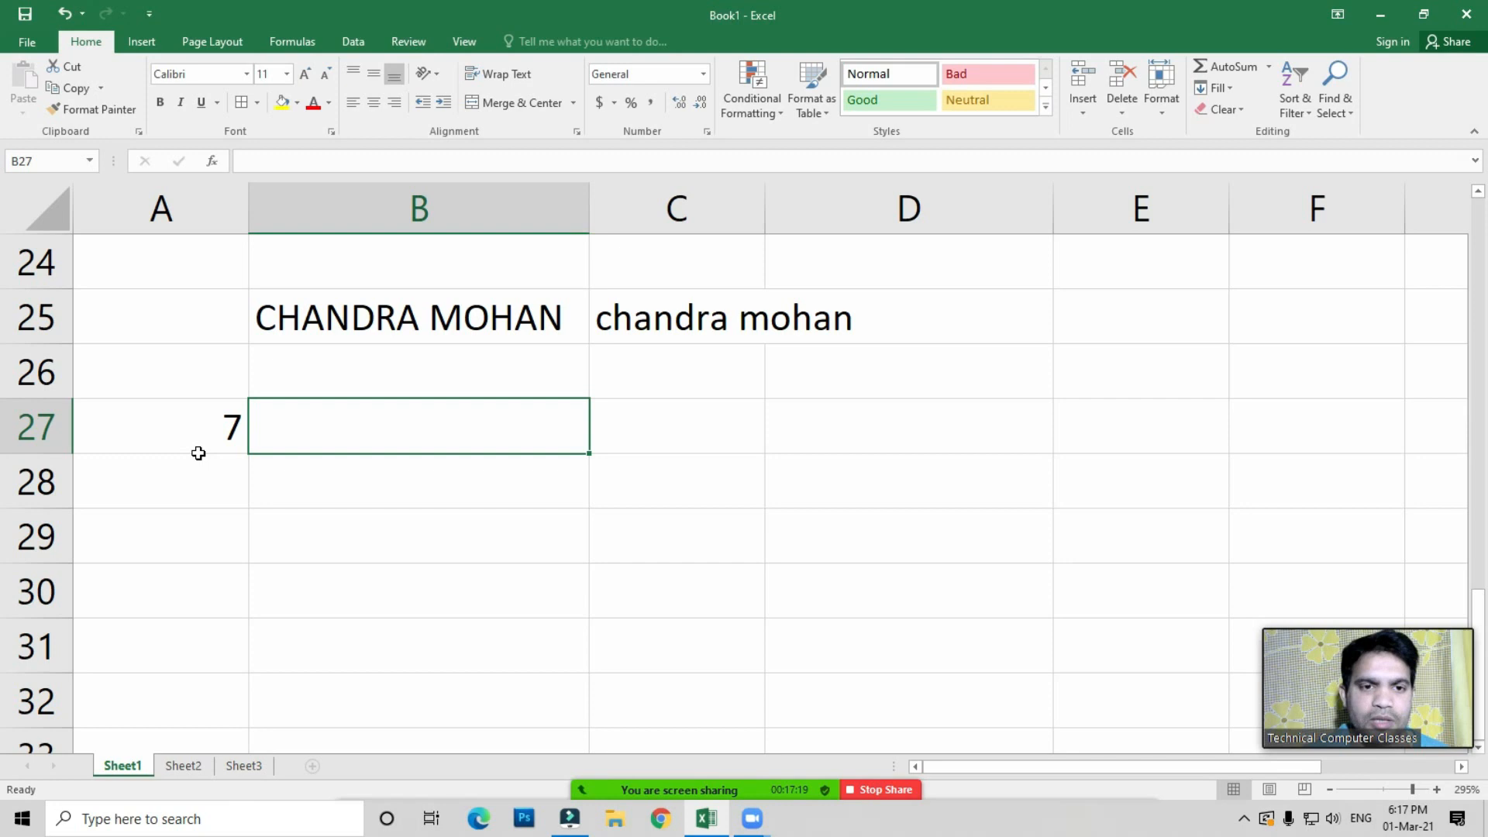
{"action": "scroll", "coordinate": [441, 555], "scroll_direction": "up", "scroll_amount": 2}
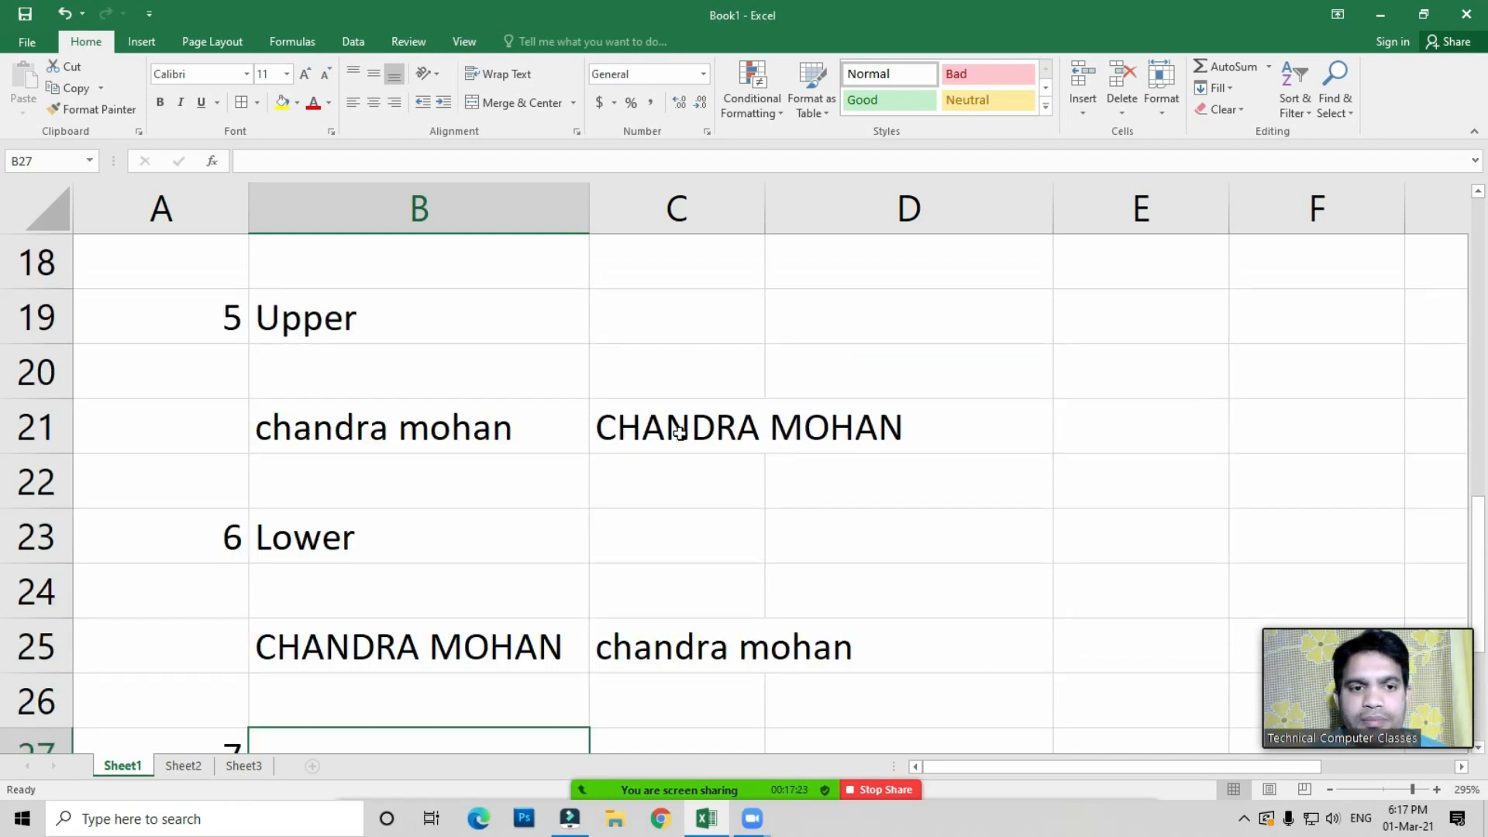
{"action": "left_click", "coordinate": [336, 658]}
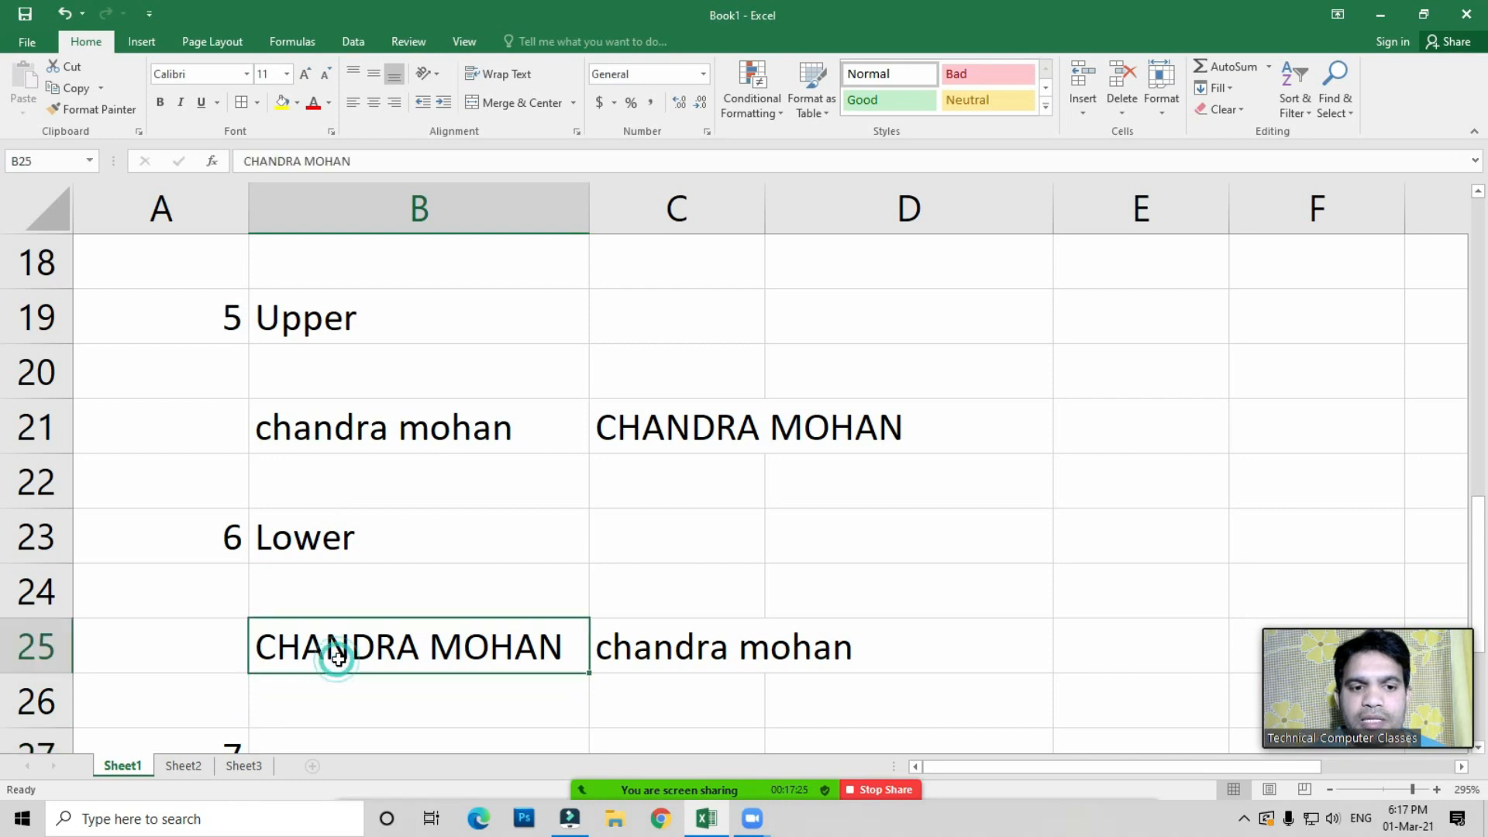
{"action": "left_click", "coordinate": [690, 650]}
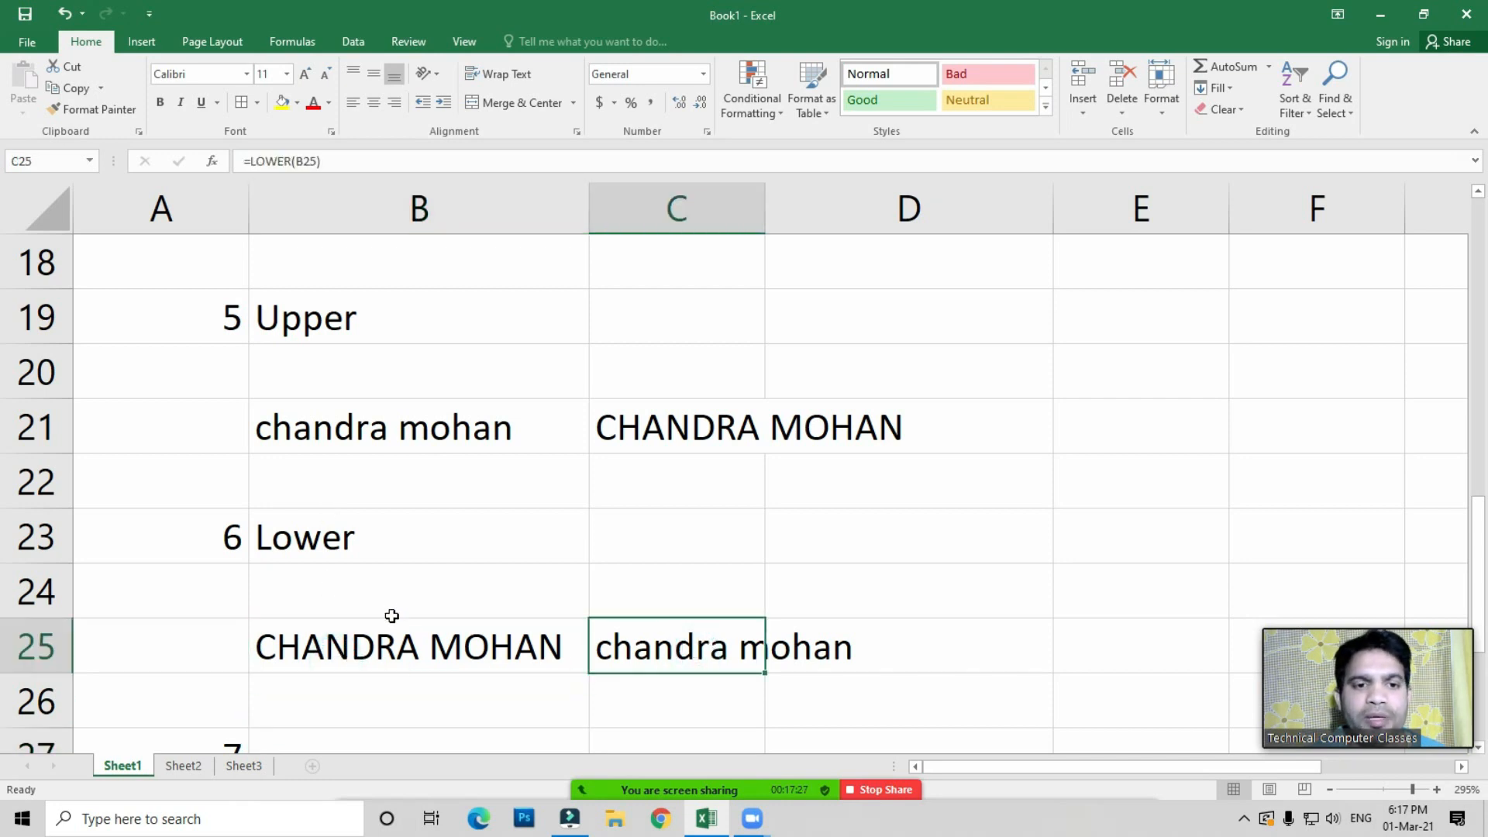
{"action": "scroll", "coordinate": [394, 612], "scroll_direction": "down", "scroll_amount": 1}
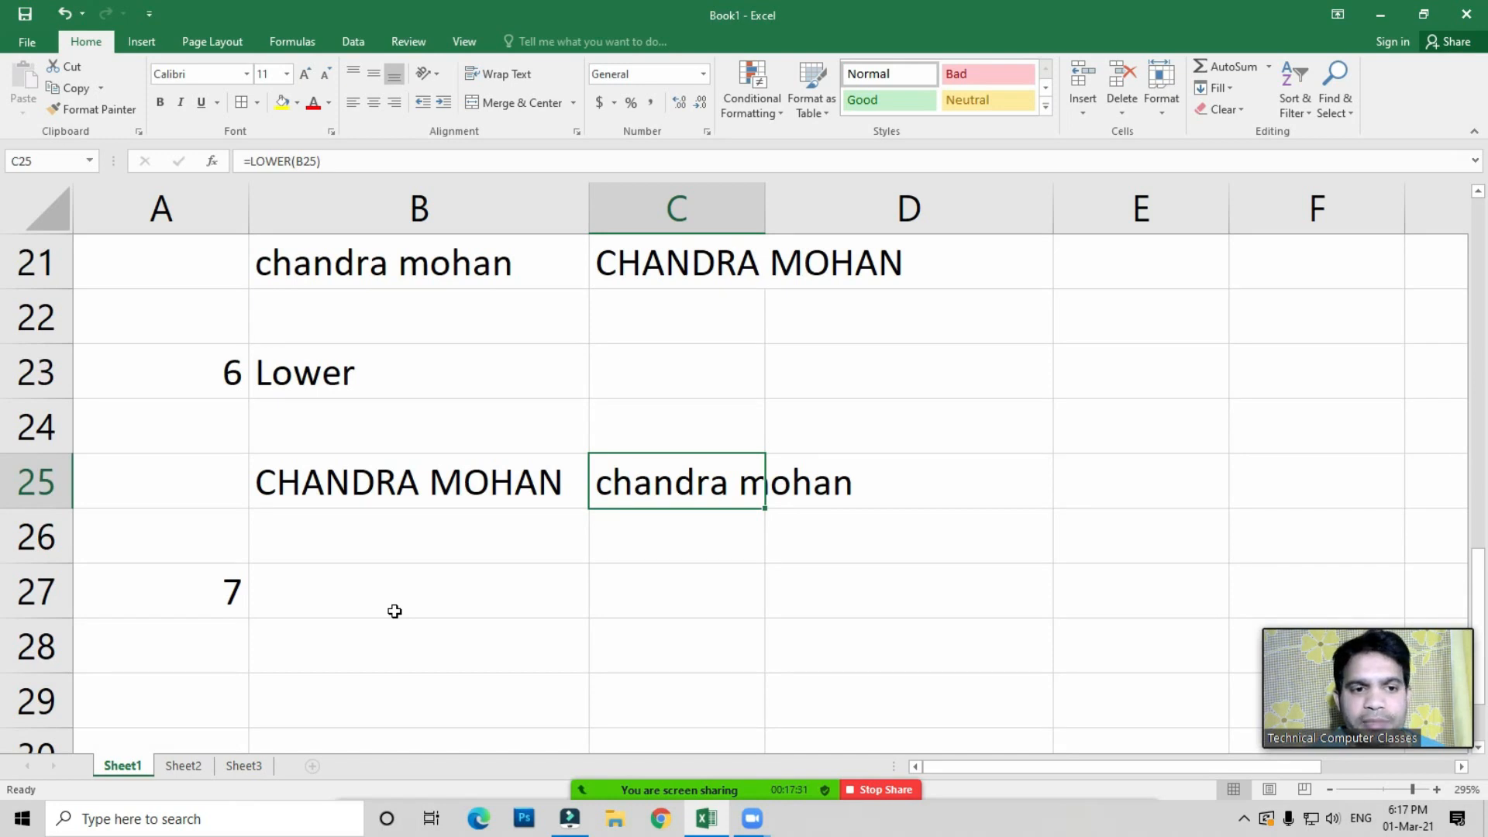
Head example 7 as Proper in B27 and enter lowercase chandra mohan in B29
{"action": "left_click", "coordinate": [361, 600]}
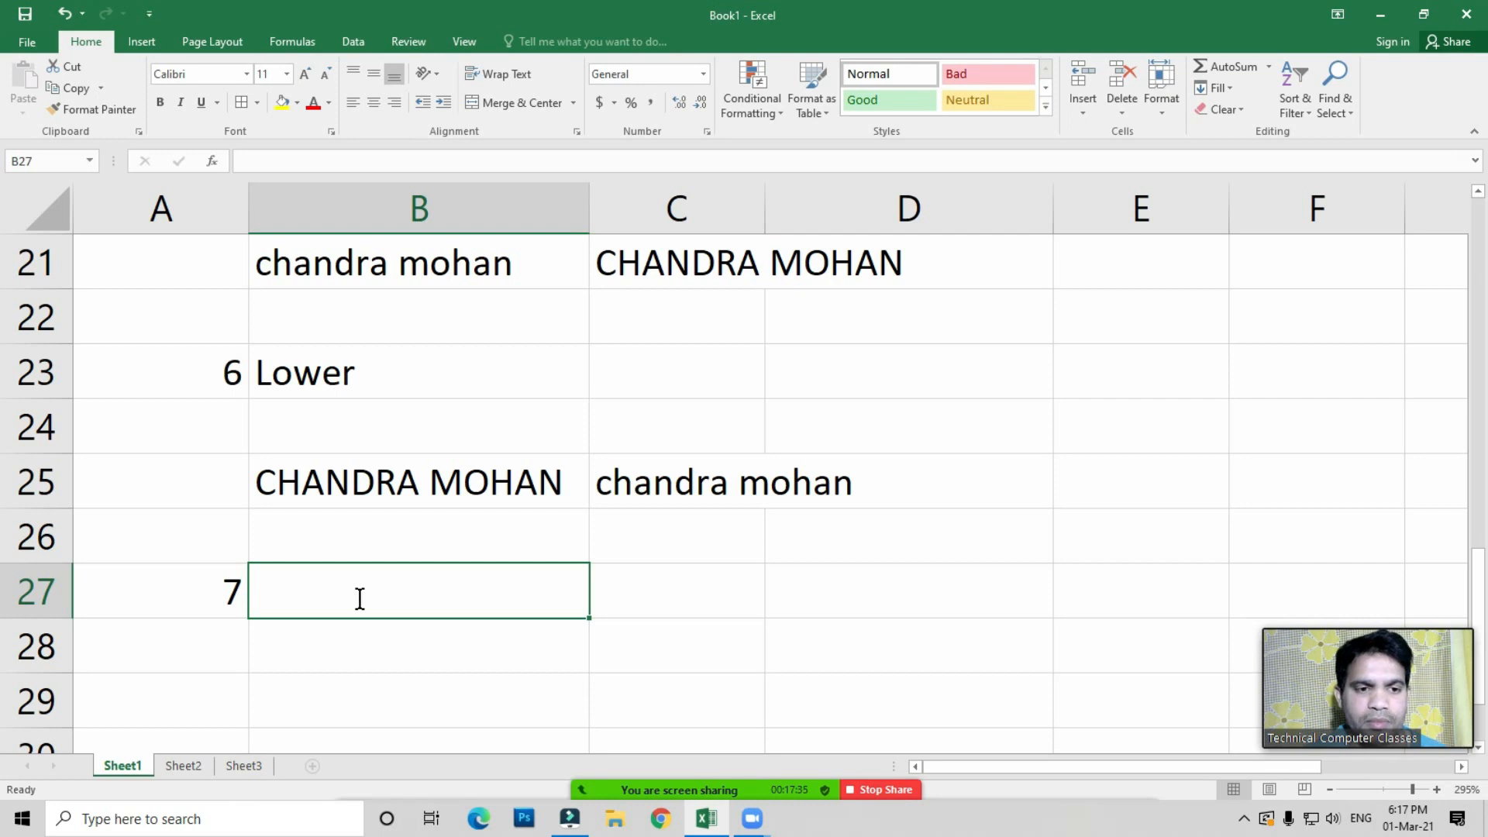
{"action": "type", "text": "Proper"}
{"action": "key", "text": "Return"}
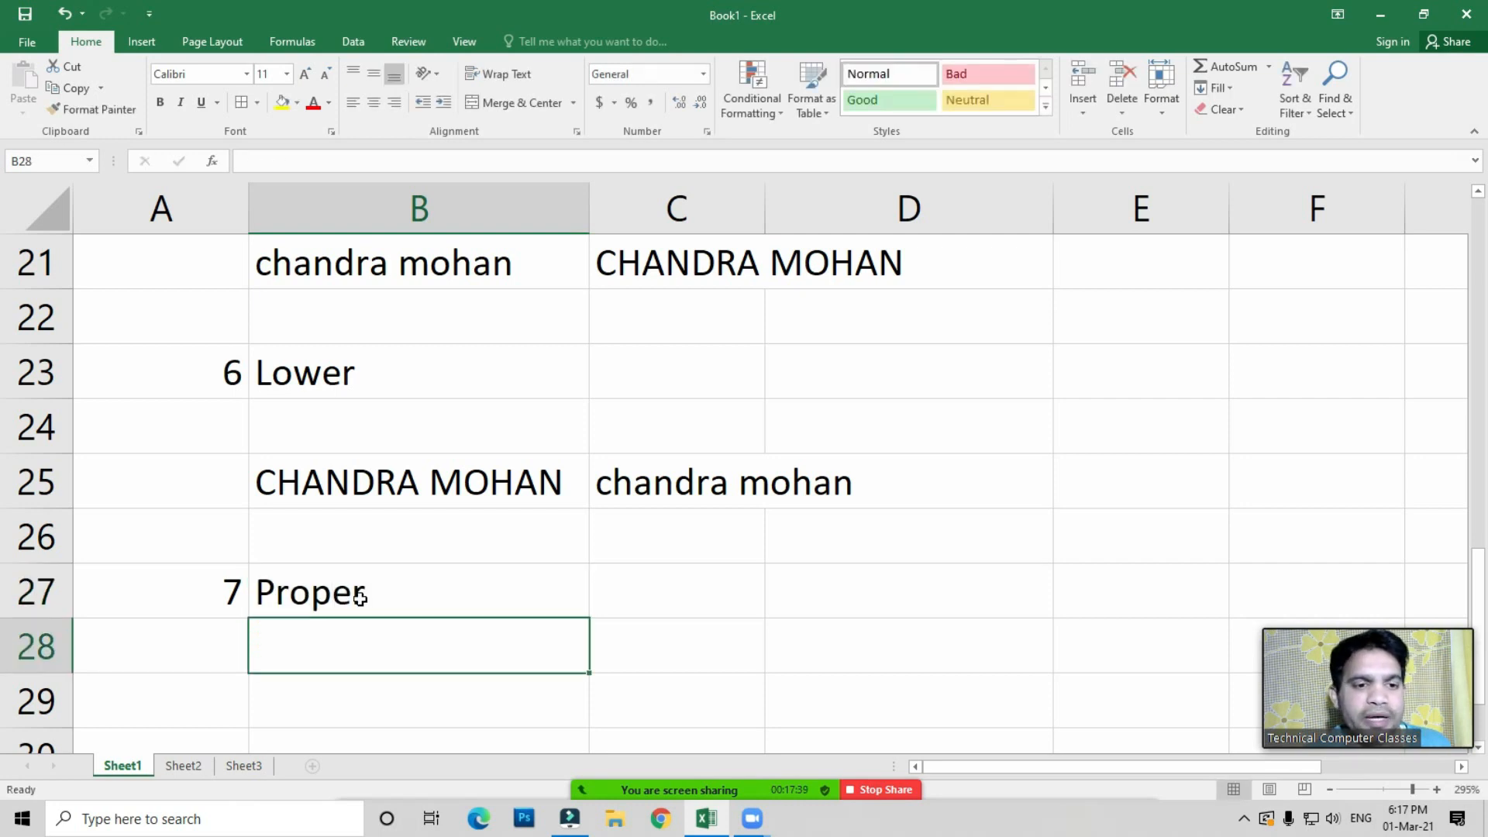
{"action": "key", "text": "Return"}
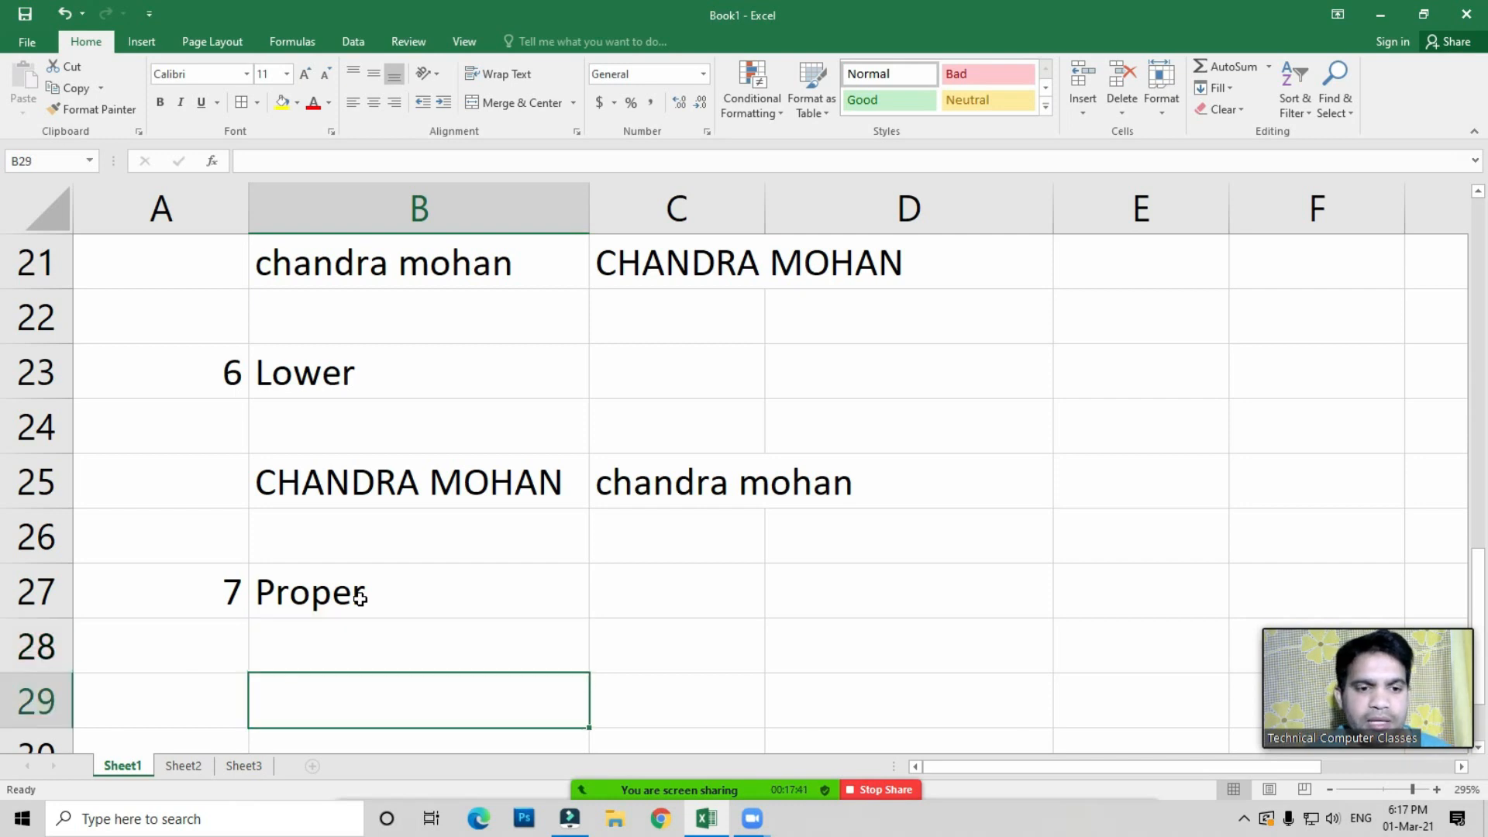
{"action": "type", "text": "Cha"}
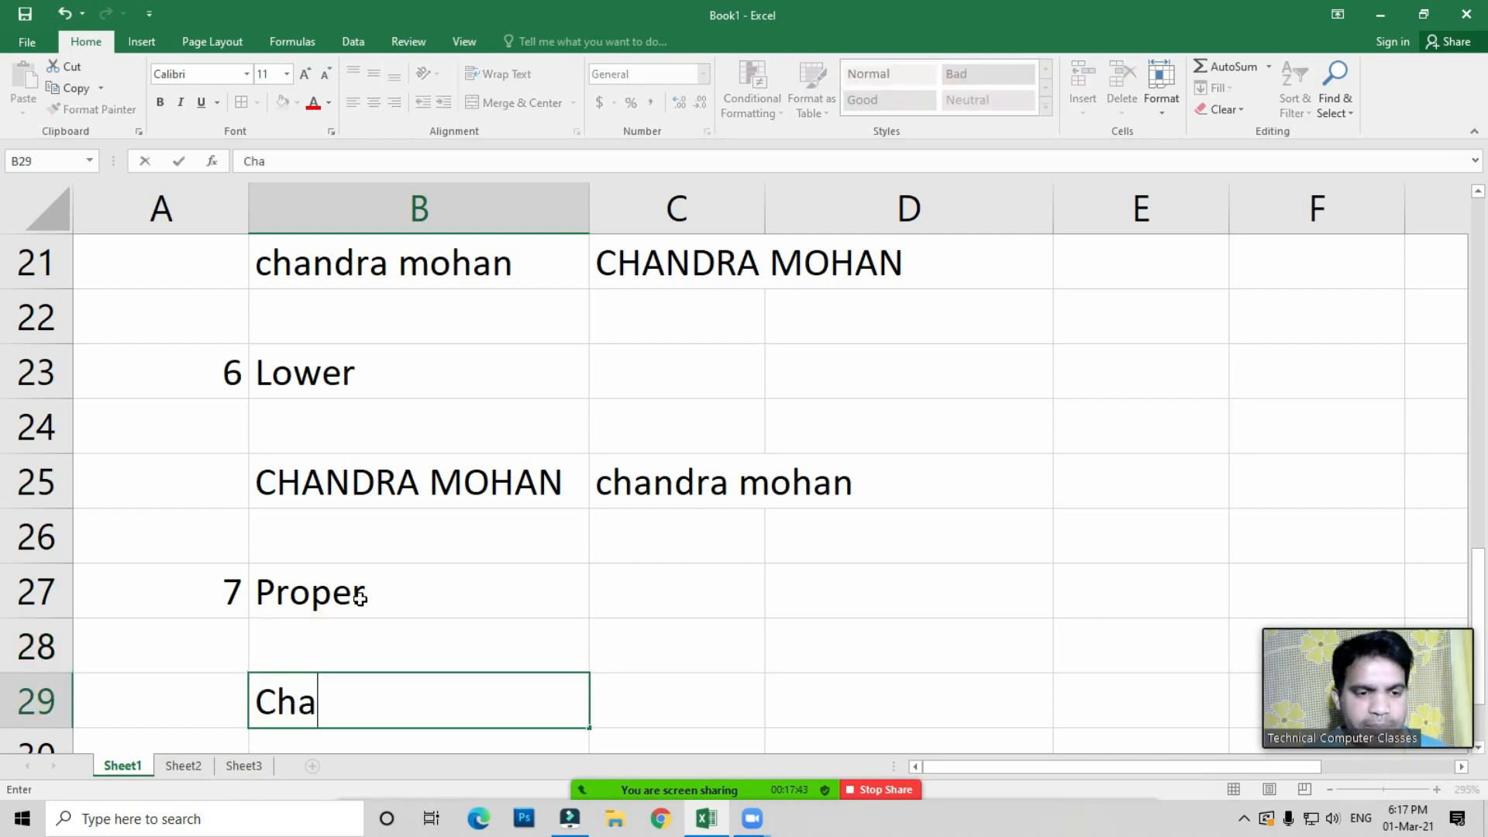
{"action": "type", "text": "ndra"}
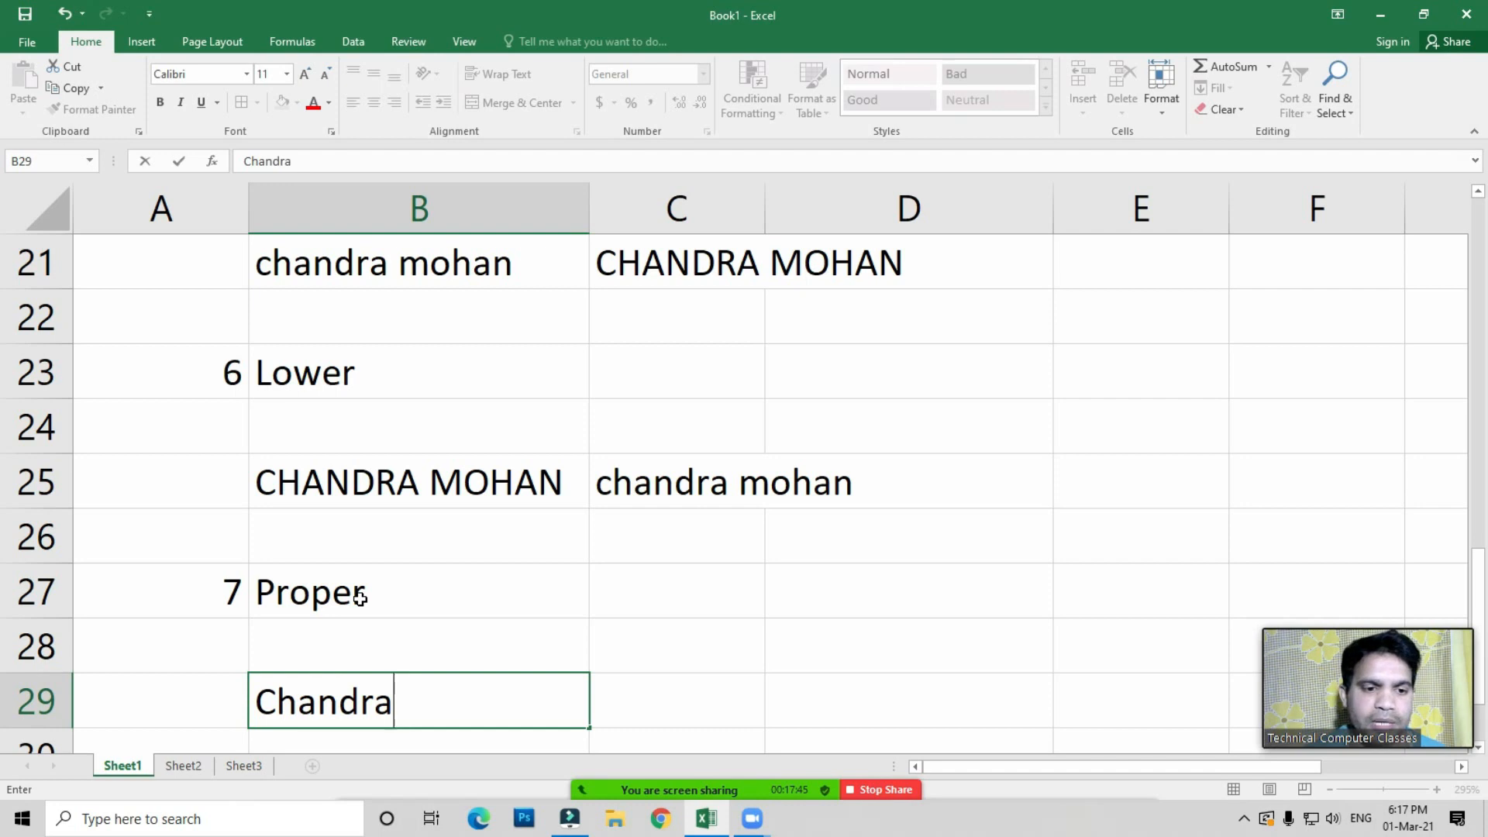
{"action": "key", "text": "BackSpace"}
{"action": "key", "text": "BackSpace"}
{"action": "key", "text": "BackSpace"}
{"action": "key", "text": "BackSpace"}
{"action": "key", "text": "BackSpace"}
{"action": "key", "text": "BackSpace"}
{"action": "key", "text": "BackSpace"}
{"action": "type", "text": "chandra"}
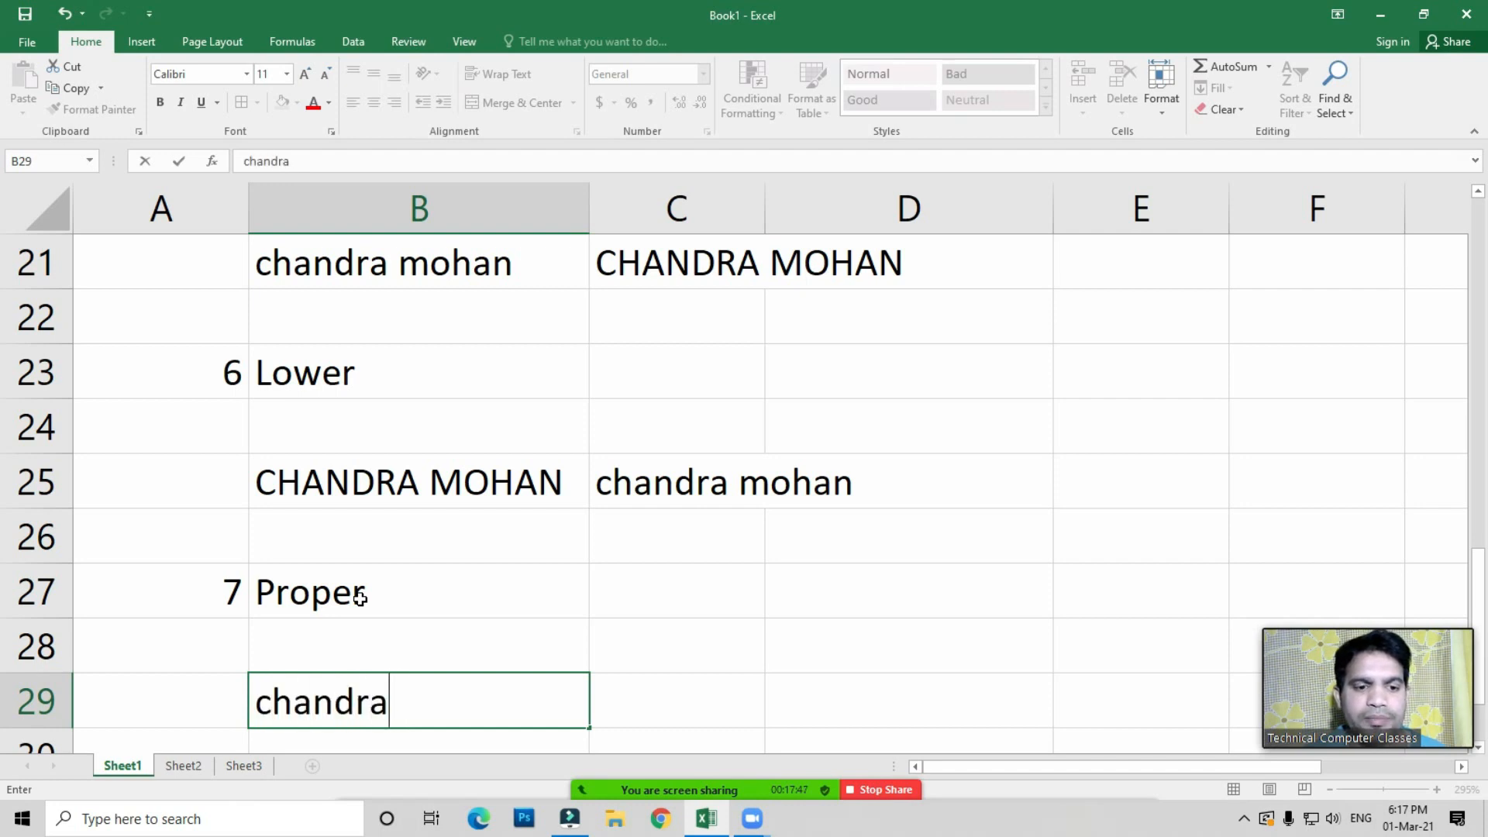
{"action": "type", "text": " mohan"}
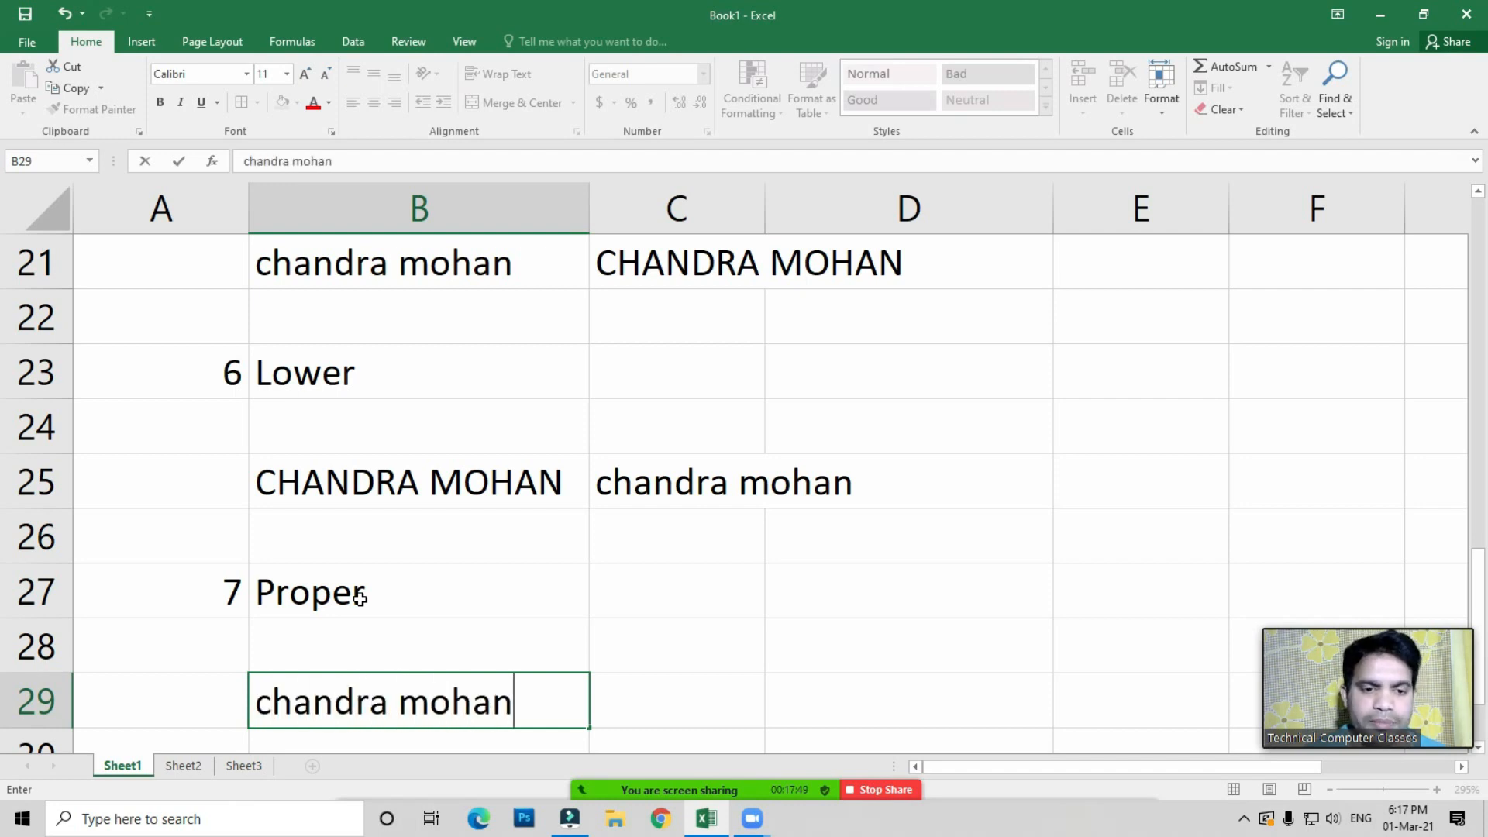
{"action": "key", "text": "Return"}
{"action": "key", "text": "Up"}
{"action": "key", "text": "Down"}
{"action": "key", "text": "Up"}
{"action": "key", "text": "Right"}
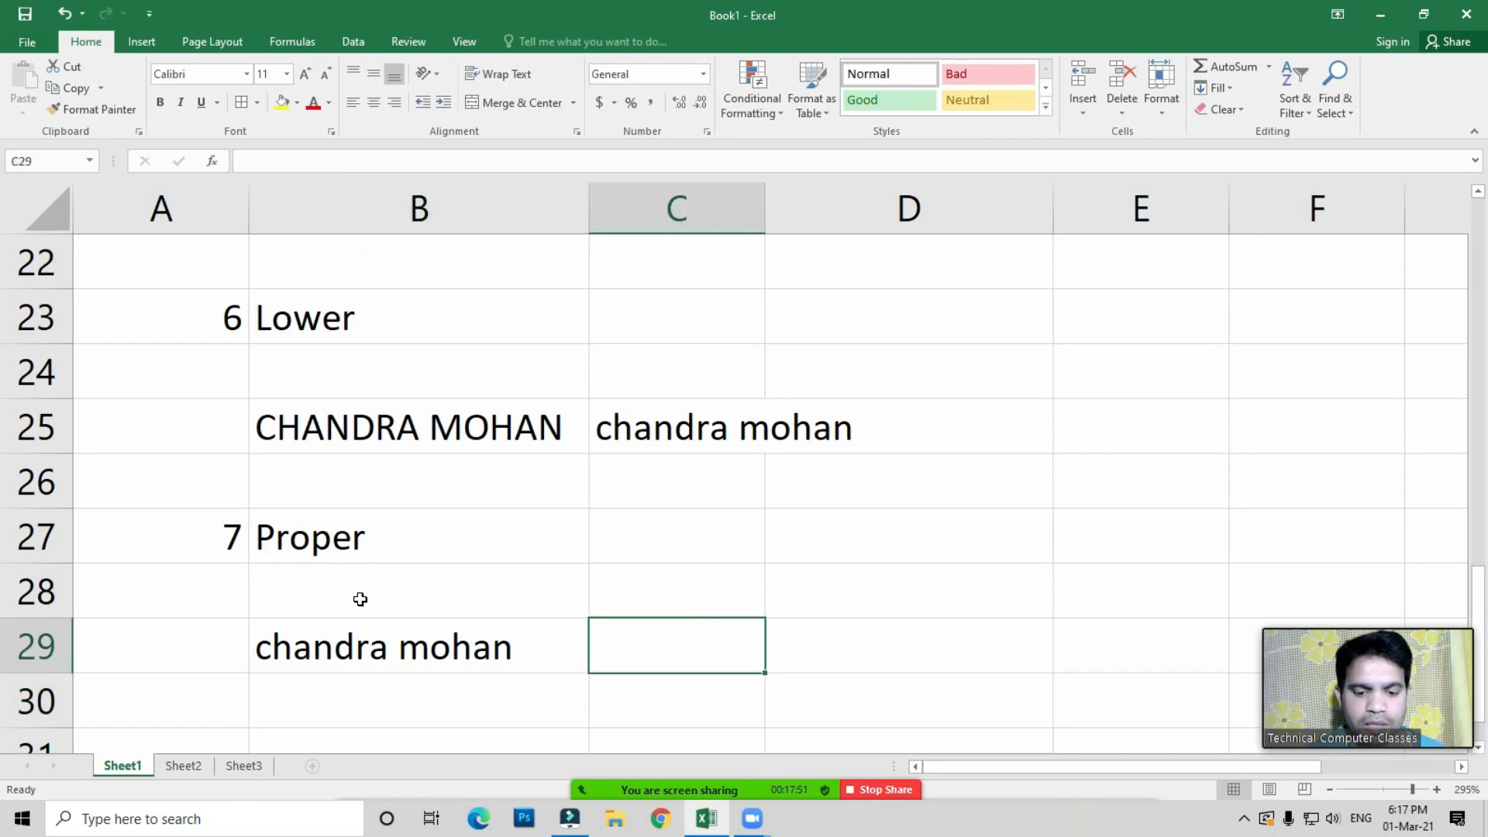
{"action": "type", "text": "=prop"}
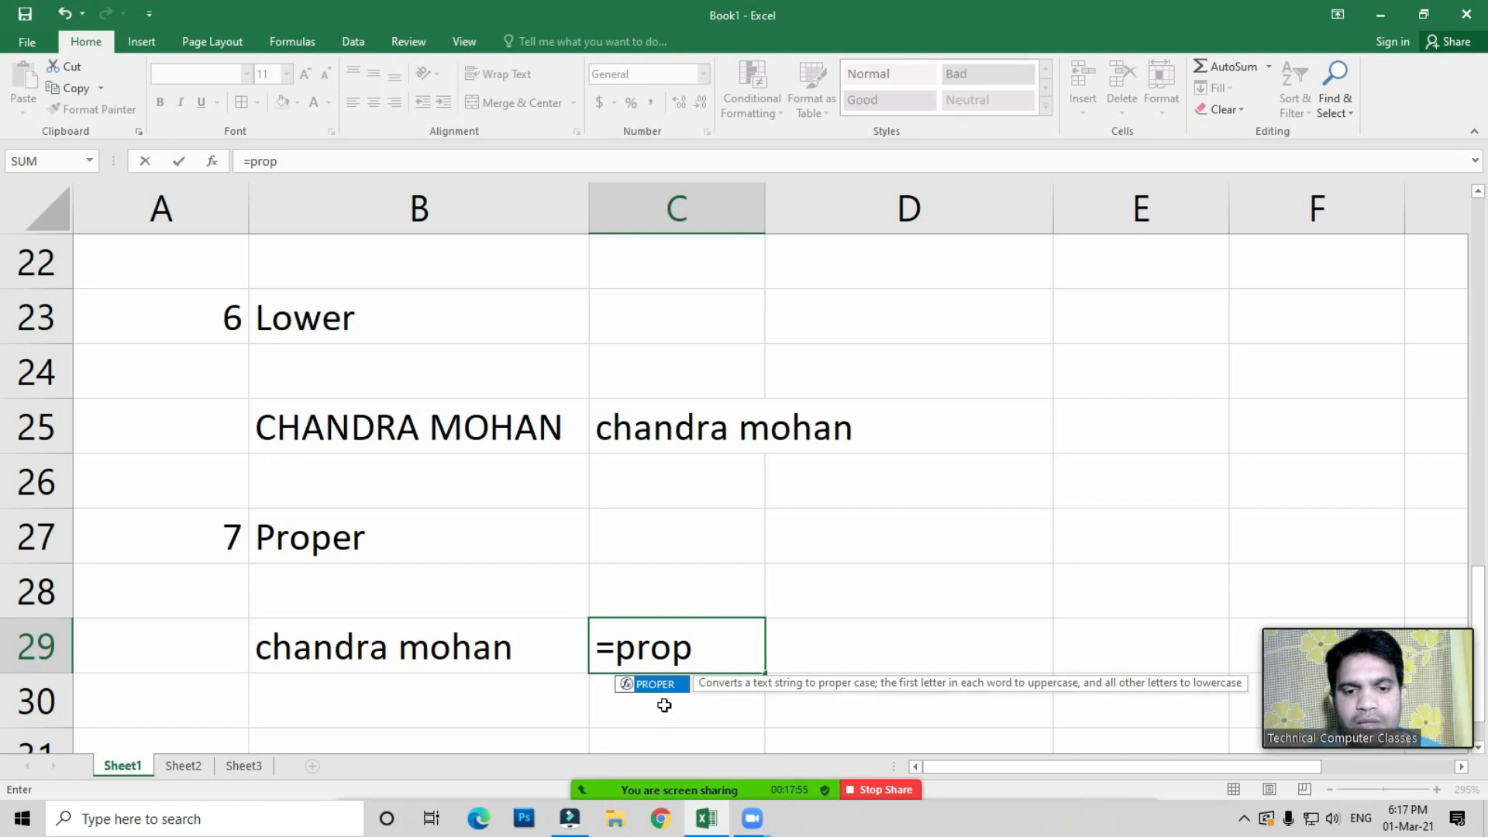
{"action": "key", "text": "Tab"}
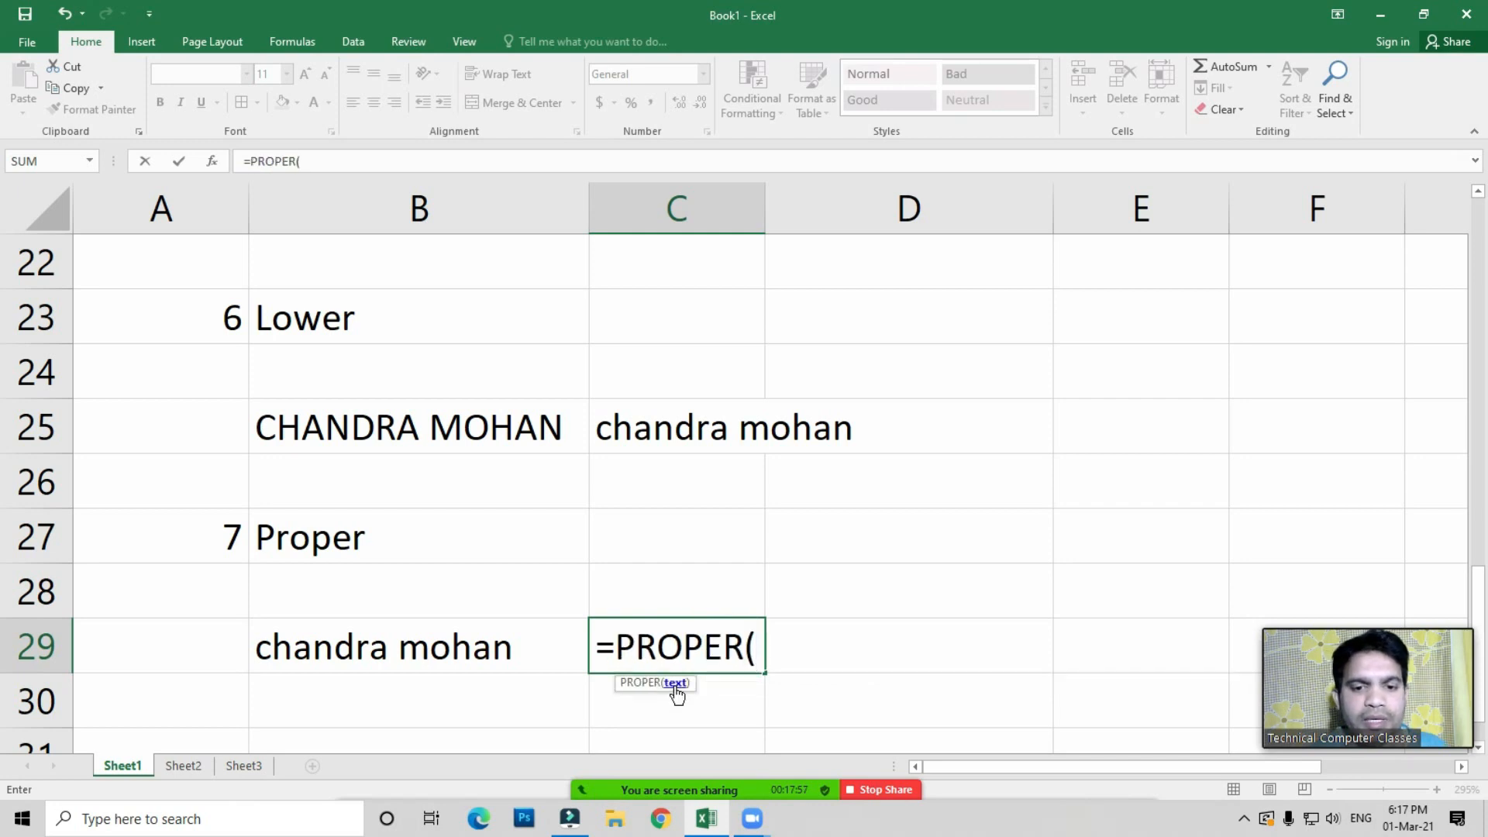
{"action": "left_click", "coordinate": [377, 649]}
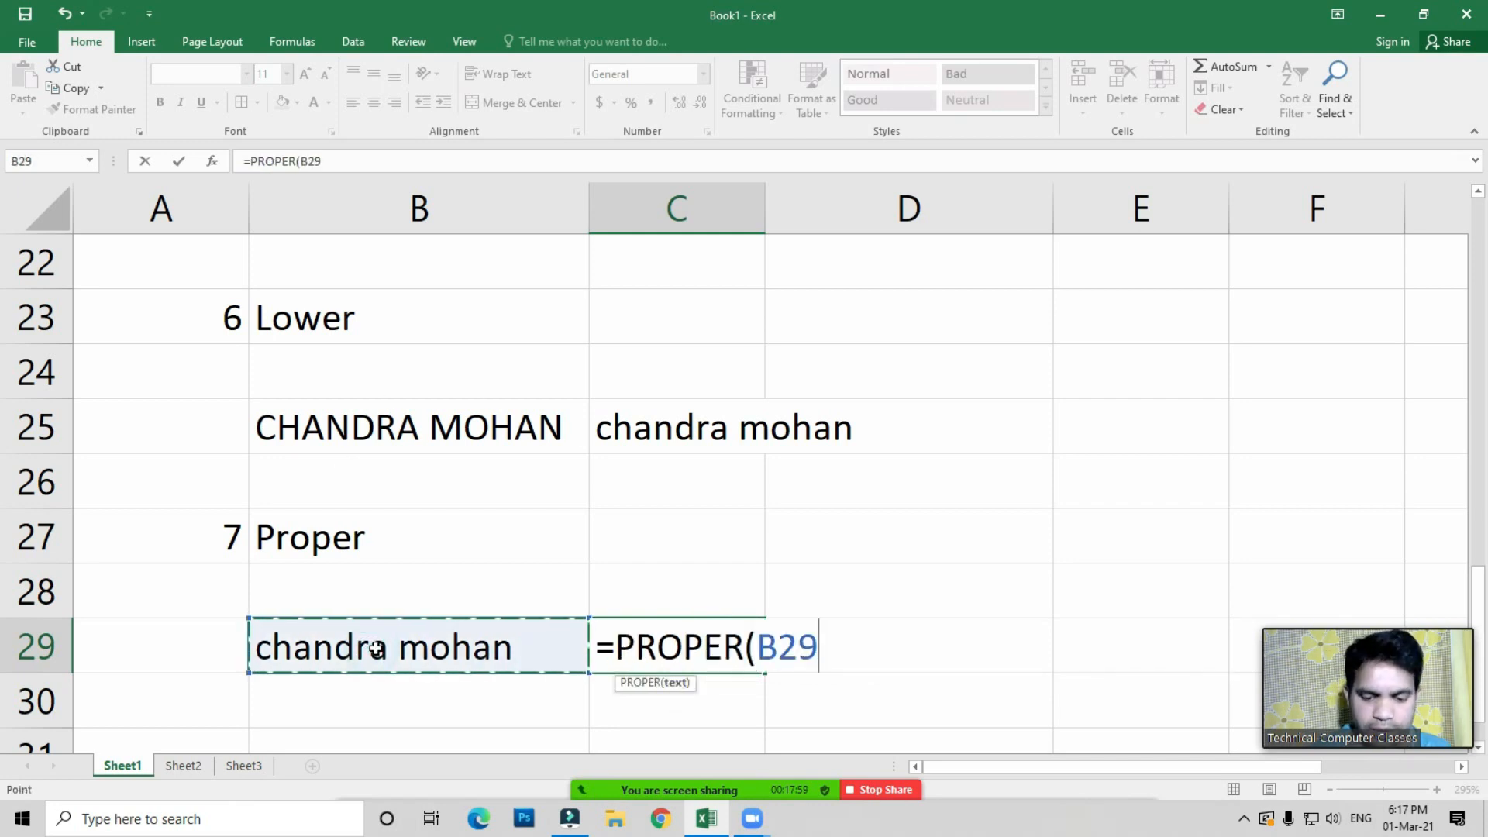
{"action": "type", "text": ")"}
{"action": "key", "text": "Return"}
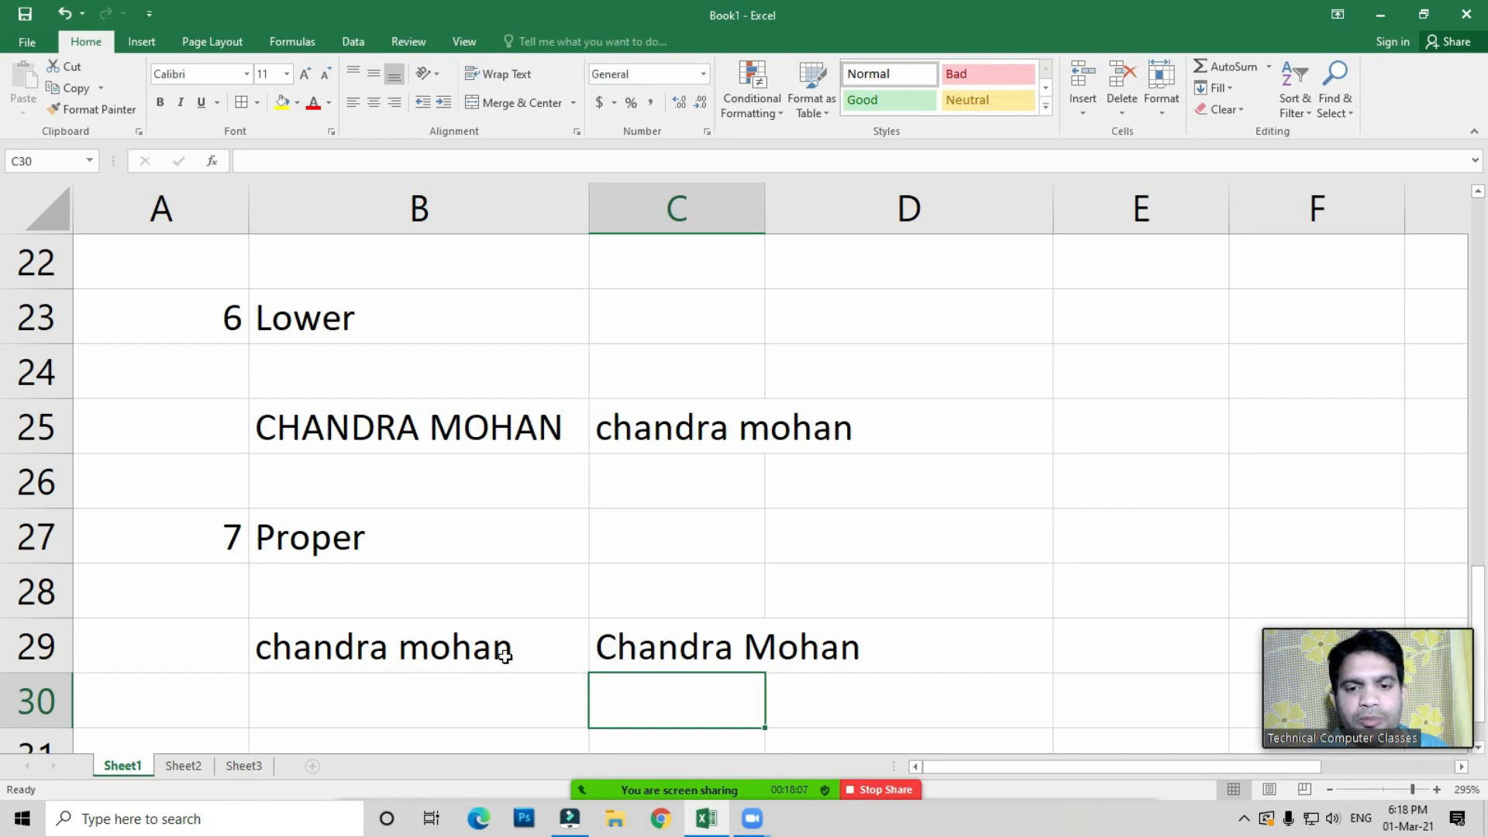
{"action": "left_click", "coordinate": [681, 641]}
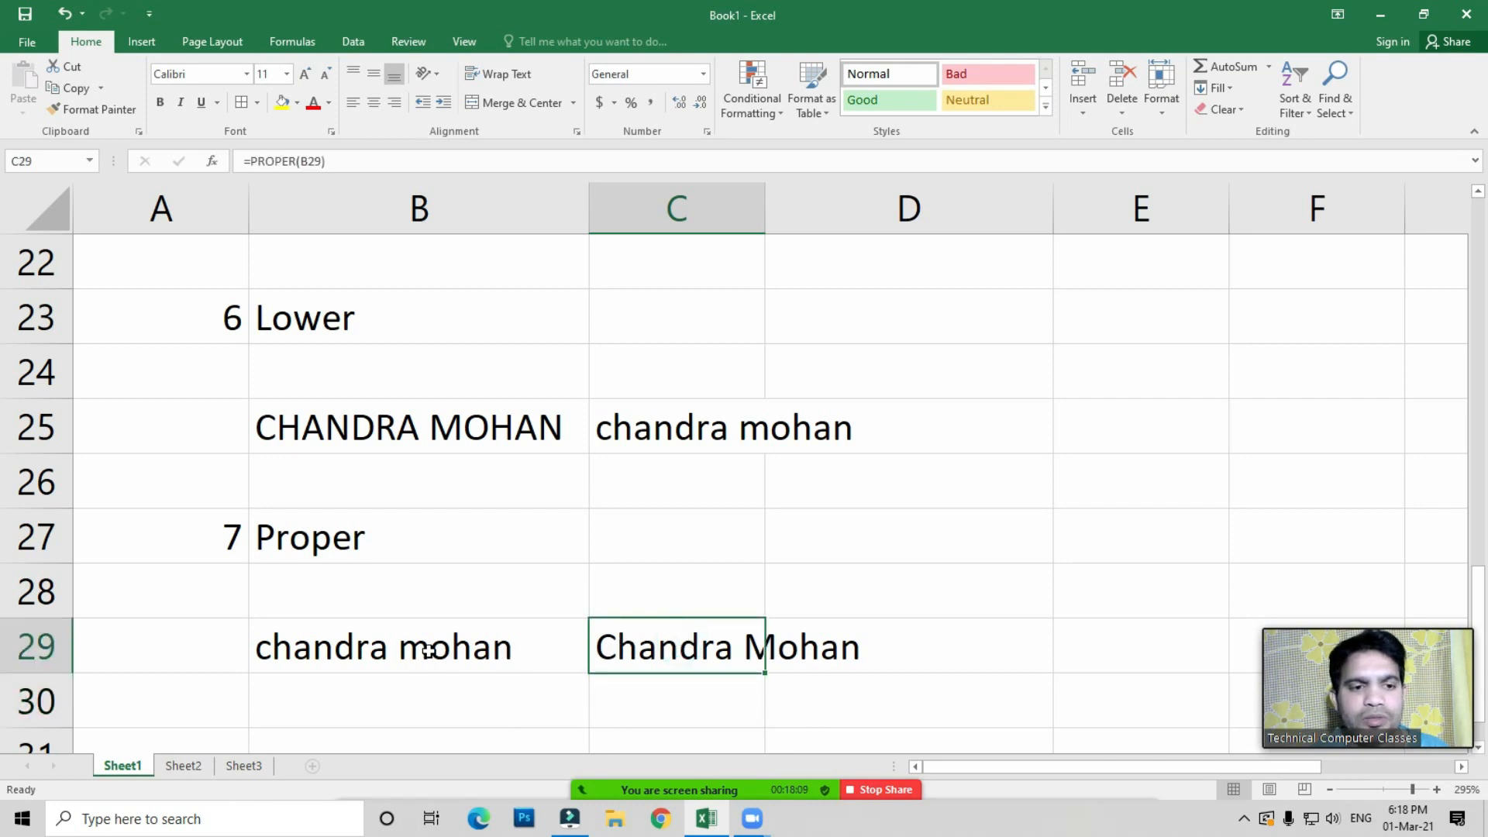
{"action": "scroll", "coordinate": [380, 543], "scroll_direction": "down", "scroll_amount": 2}
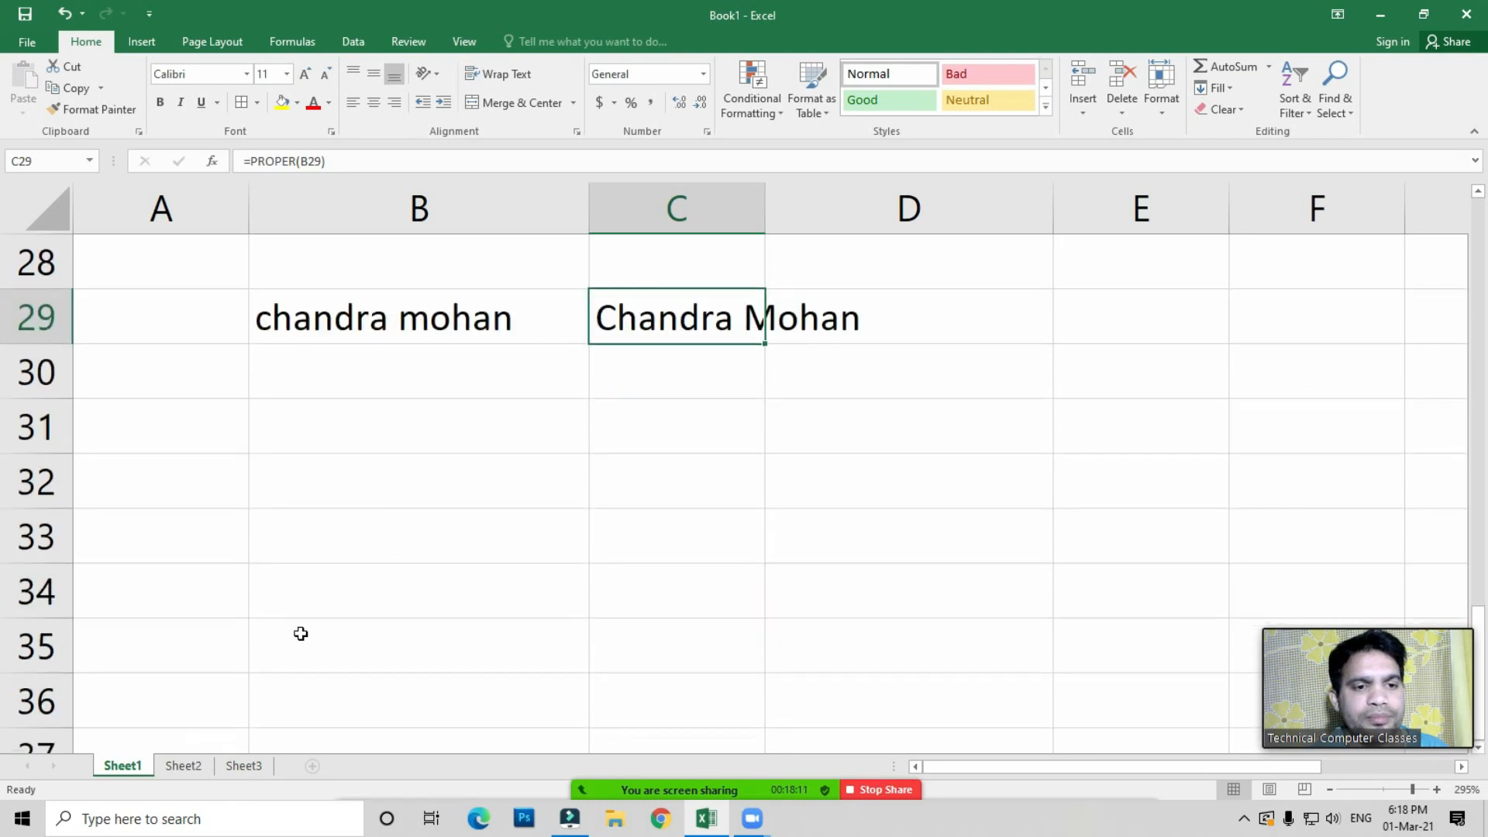
Start example 8 with 8 in A31 and the heading Left in B31
{"action": "left_click", "coordinate": [160, 514]}
{"action": "left_click", "coordinate": [175, 481]}
{"action": "left_click", "coordinate": [168, 415]}
{"action": "double_click", "coordinate": [168, 415]}
{"action": "type", "text": "8"}
{"action": "key", "text": "Tab"}
{"action": "type", "text": "Len"}
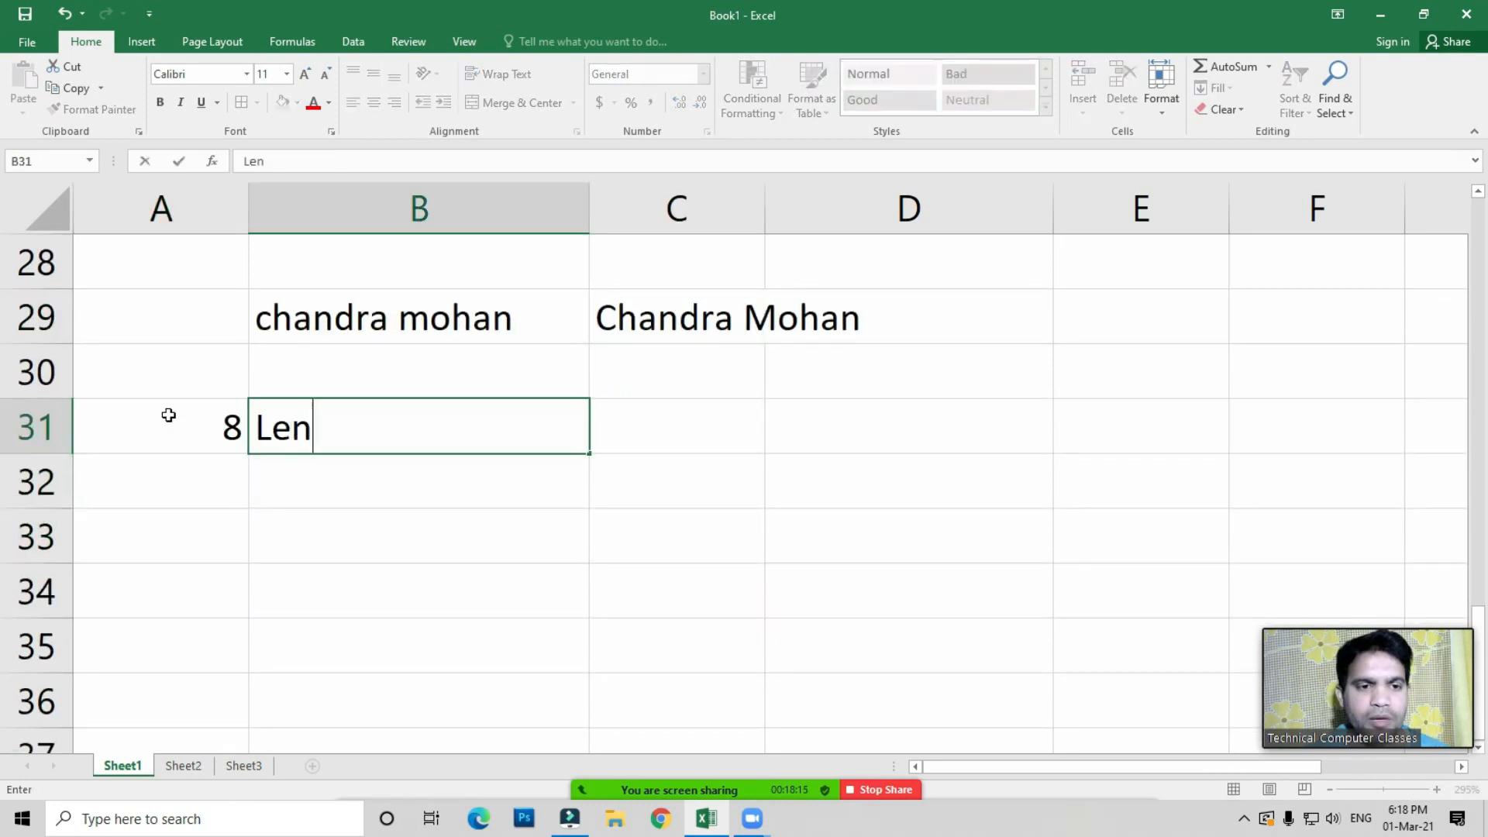
{"action": "key", "text": "BackSpace"}
{"action": "type", "text": "ft"}
{"action": "key", "text": "Return"}
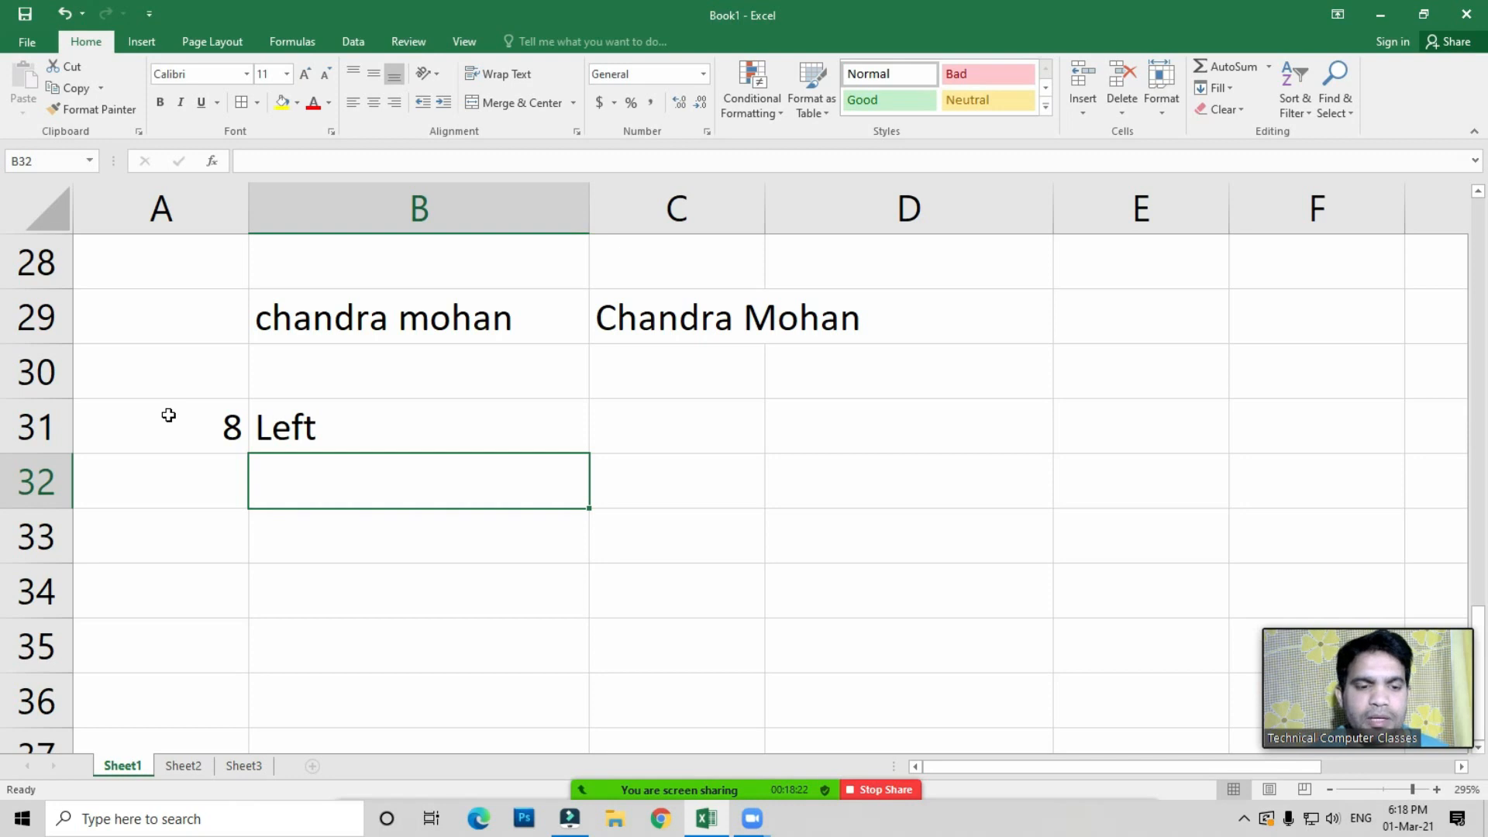
Enter the sample text Chandra Mohan in B33
{"action": "key", "text": "Down"}
{"action": "type", "text": "Chandra"}
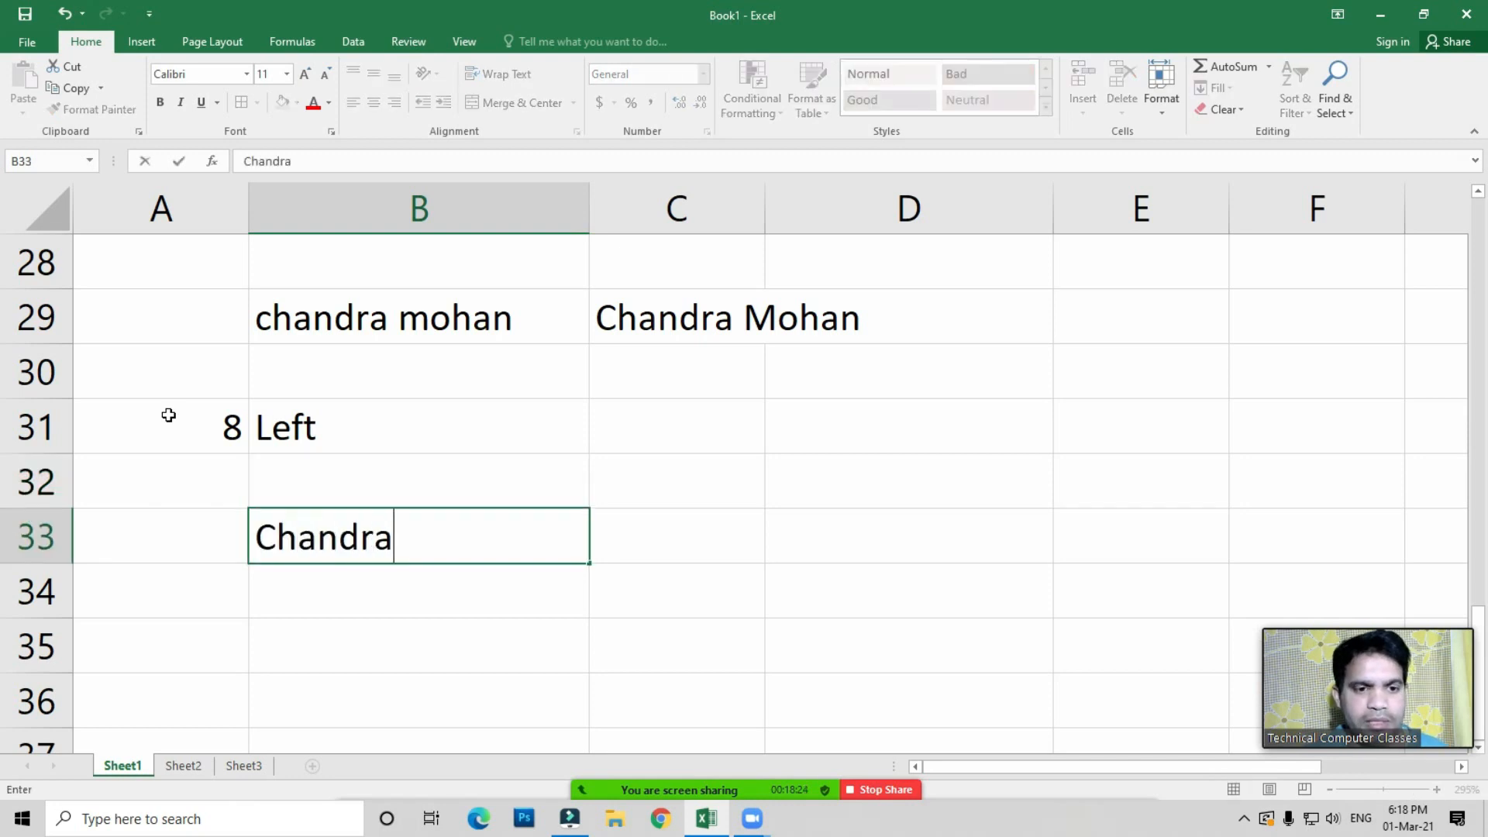
{"action": "type", "text": " m"}
{"action": "key", "text": "BackSpace"}
{"action": "type", "text": "Mohan"}
{"action": "key", "text": "Return"}
{"action": "key", "text": "Up"}
{"action": "key", "text": "Right"}
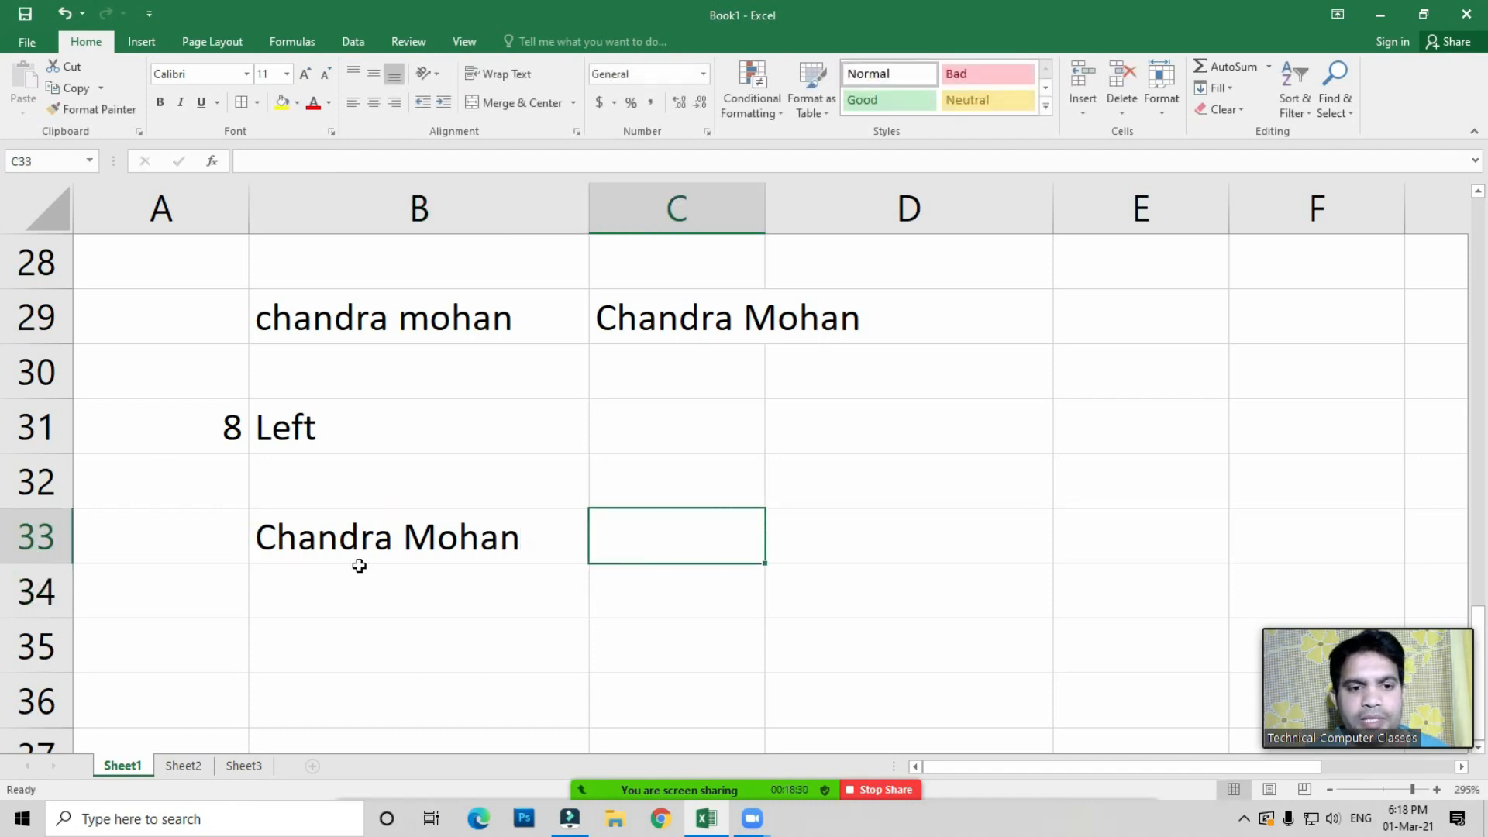
Label C32 as First Name and autofit column C
{"action": "left_click", "coordinate": [672, 469]}
{"action": "type", "text": "Lefft"}
{"action": "key", "text": "BackSpace"}
{"action": "key", "text": "BackSpace"}
{"action": "type", "text": "f"}
{"action": "key", "text": "Return"}
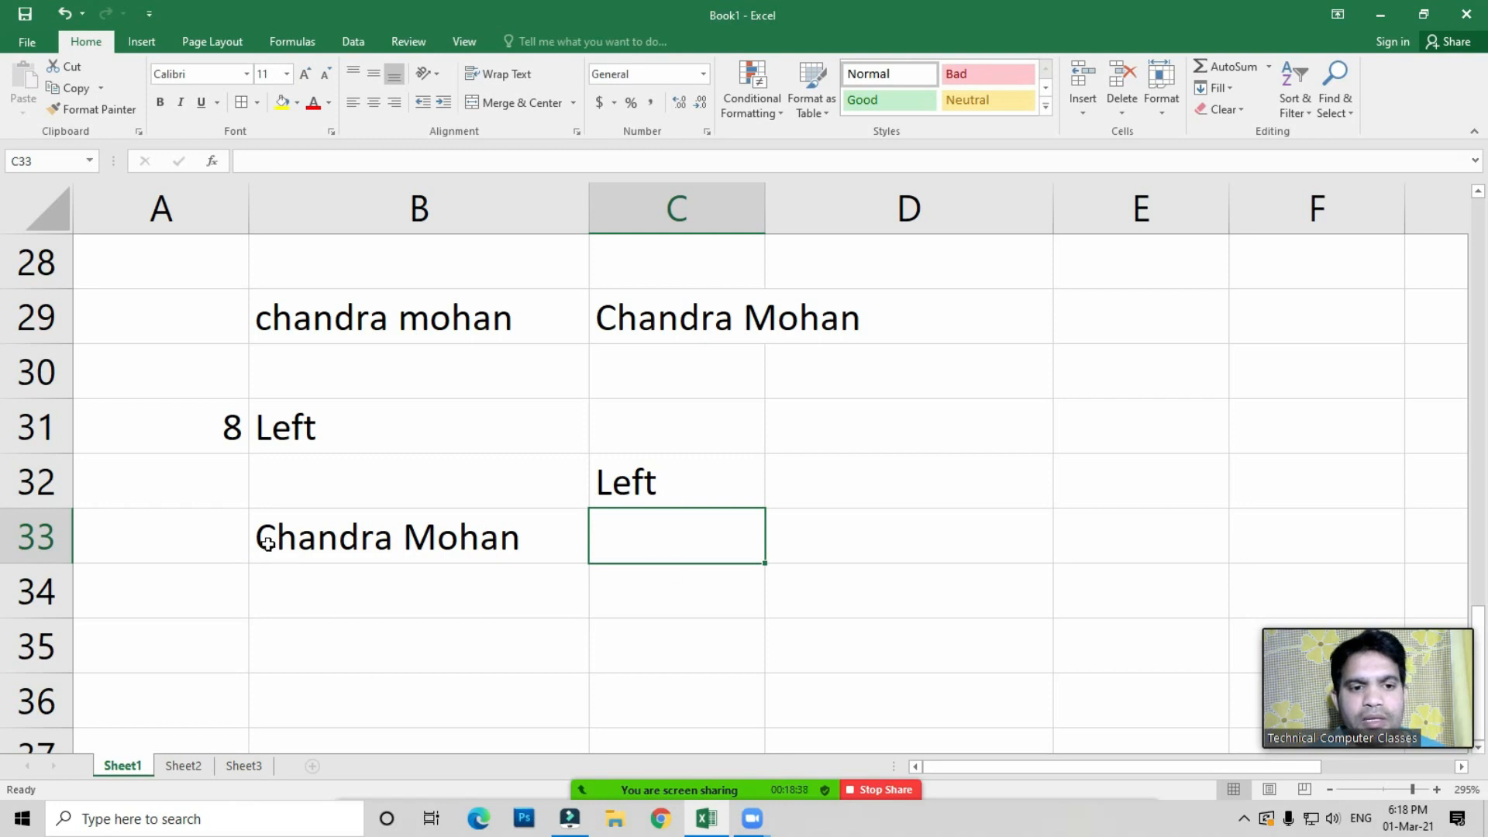
{"action": "left_click", "coordinate": [675, 475]}
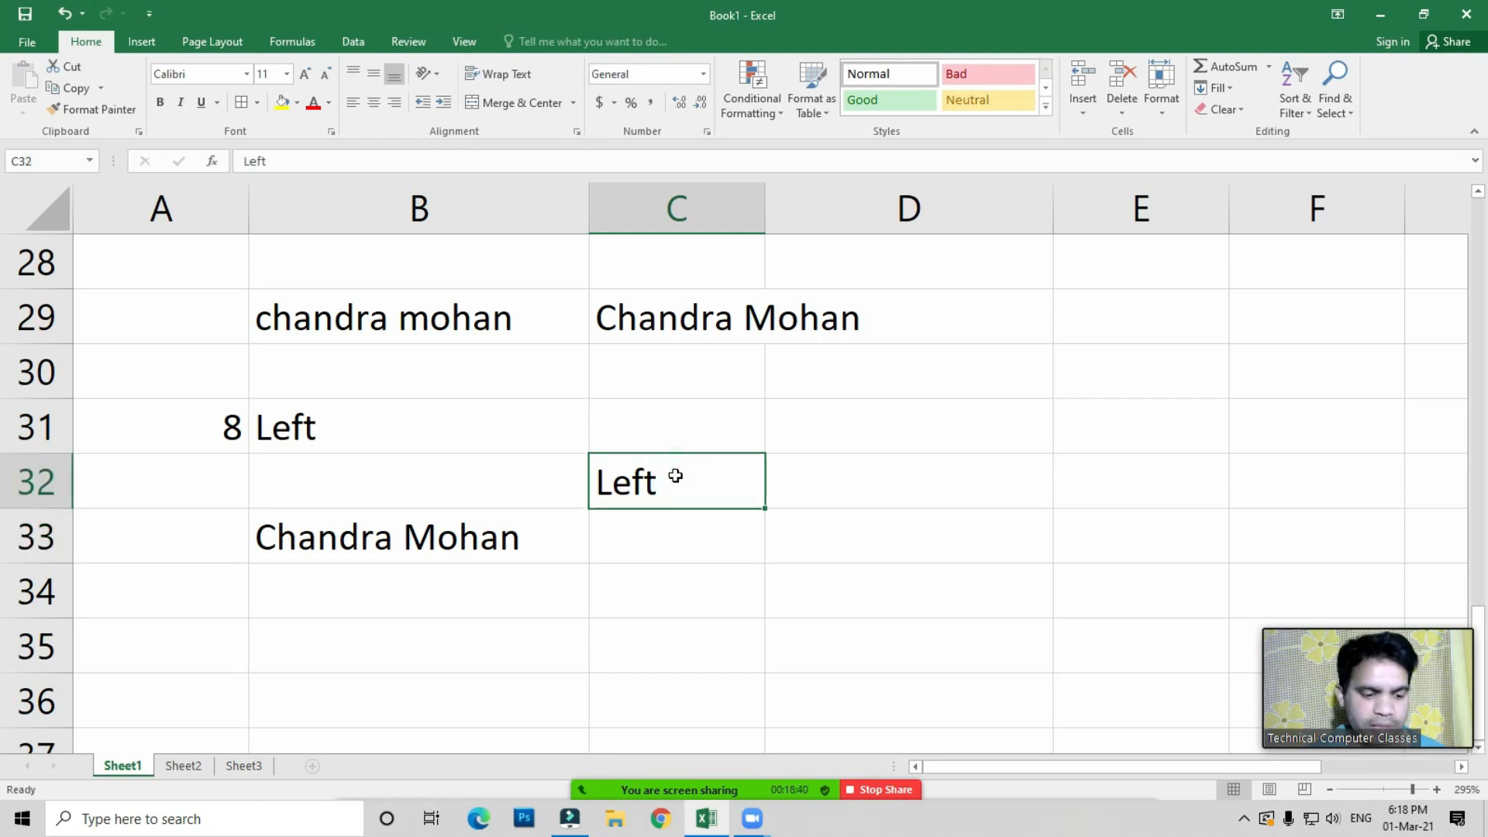
{"action": "type", "text": "First Name"}
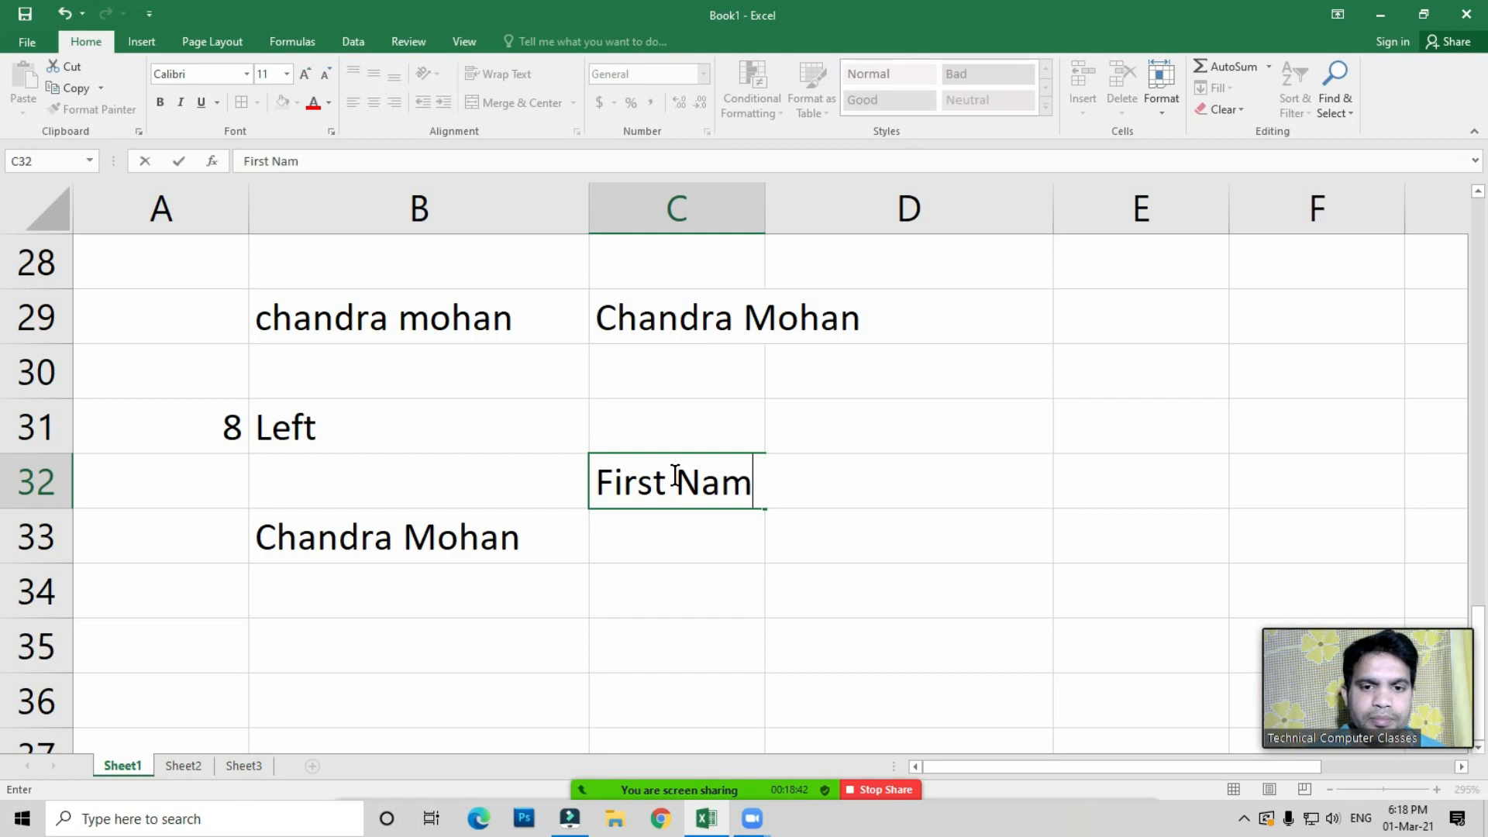
{"action": "key", "text": "Return"}
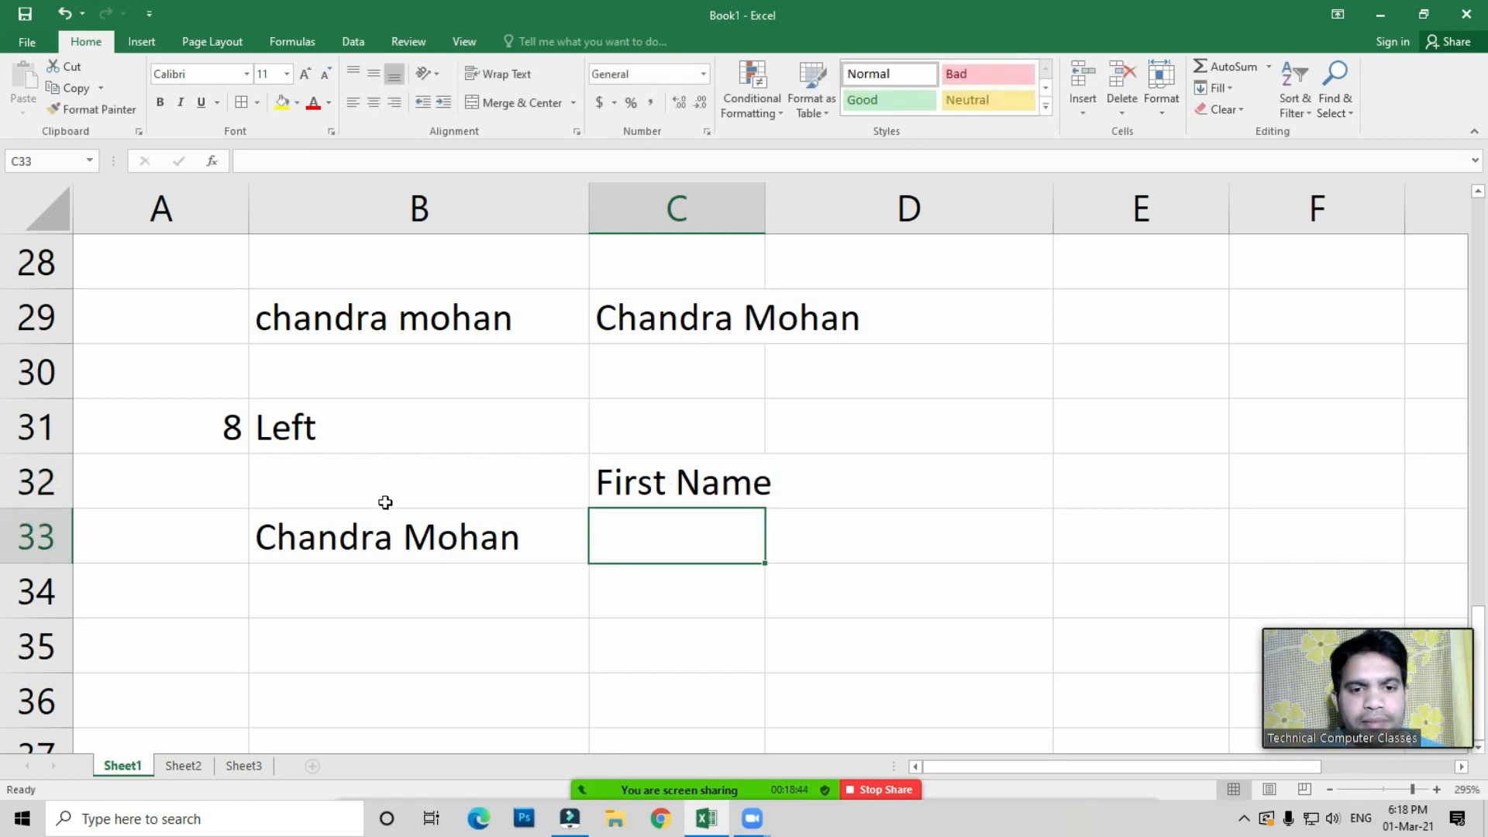
{"action": "double_click", "coordinate": [766, 206]}
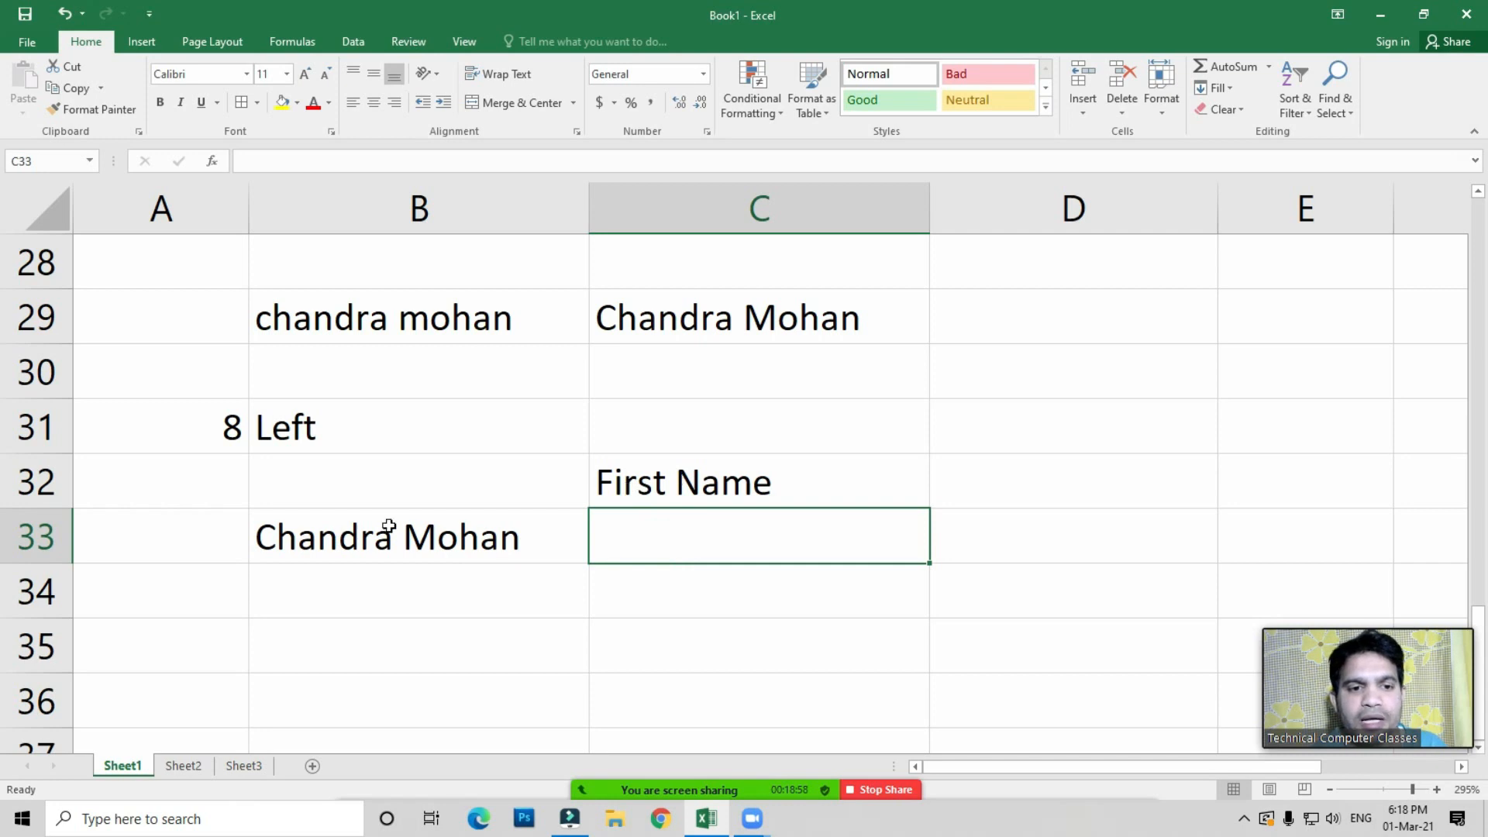
Enter =LEFT(B33,7) in C33 to return the first name Chandra
{"action": "left_click", "coordinate": [685, 550]}
{"action": "type", "text": "=left"}
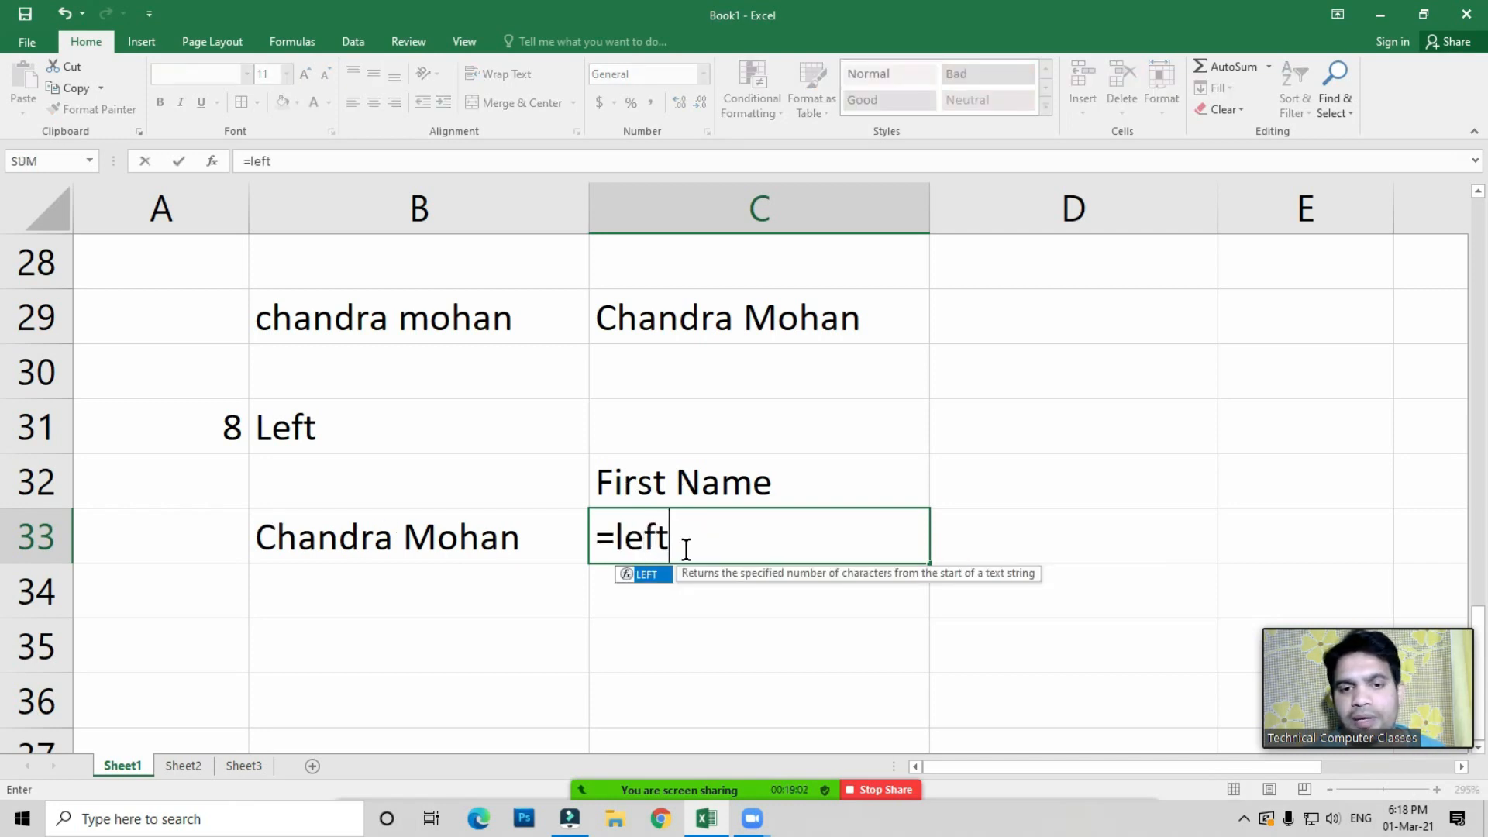
{"action": "key", "text": "Tab"}
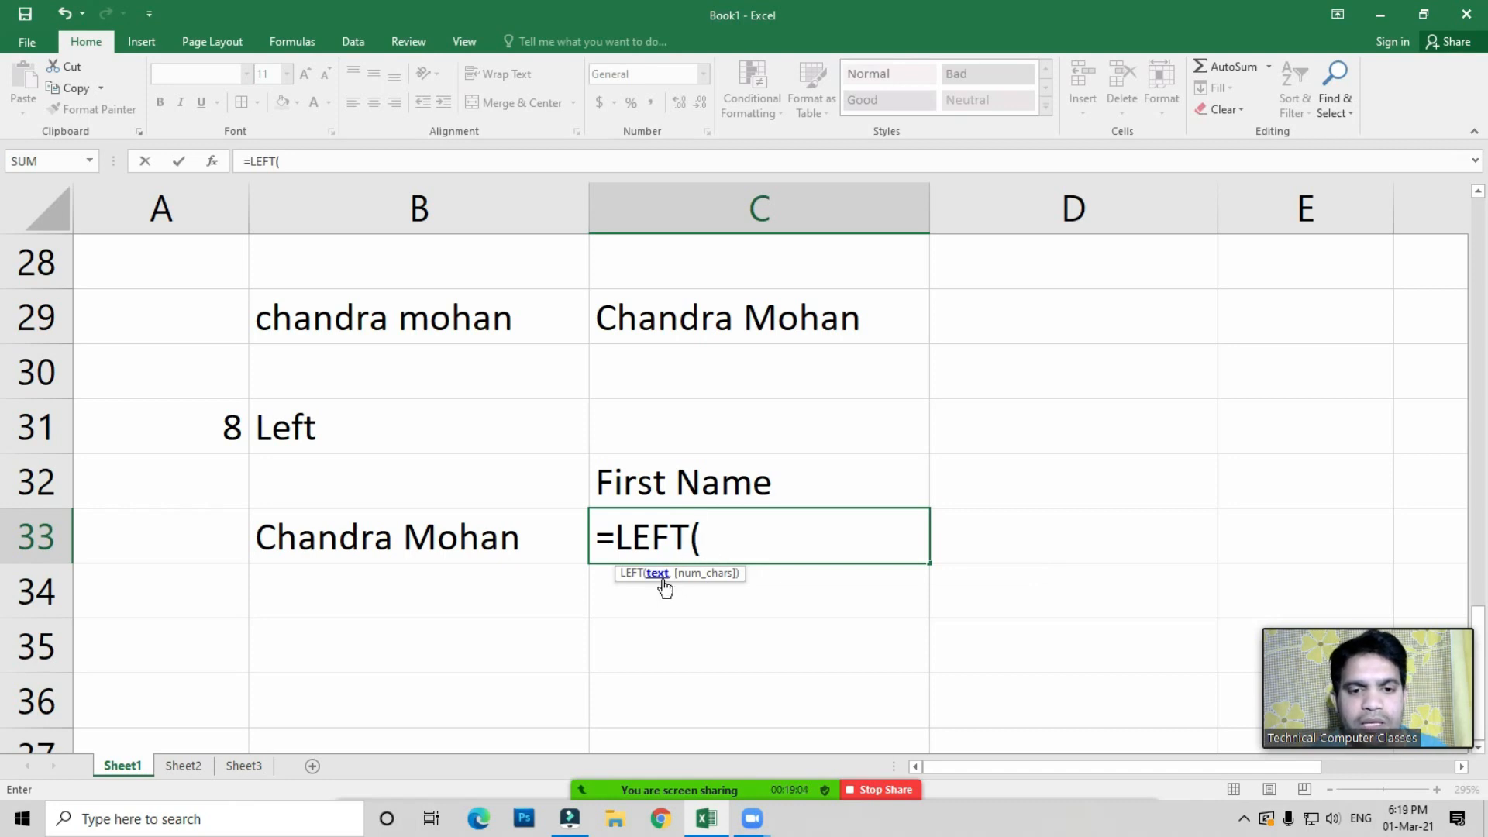
{"action": "left_click", "coordinate": [398, 548]}
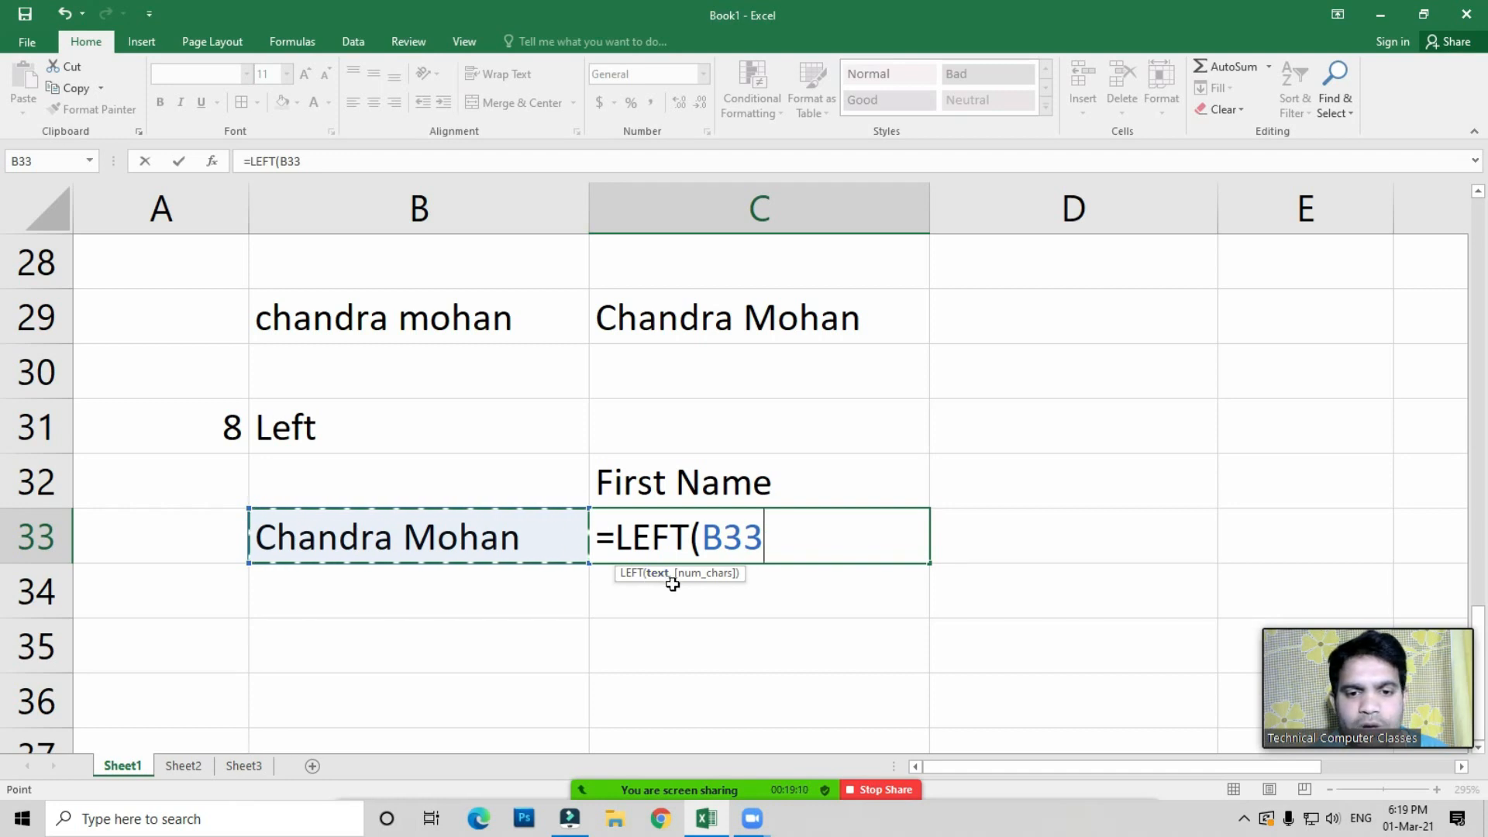
{"action": "type", "text": ","}
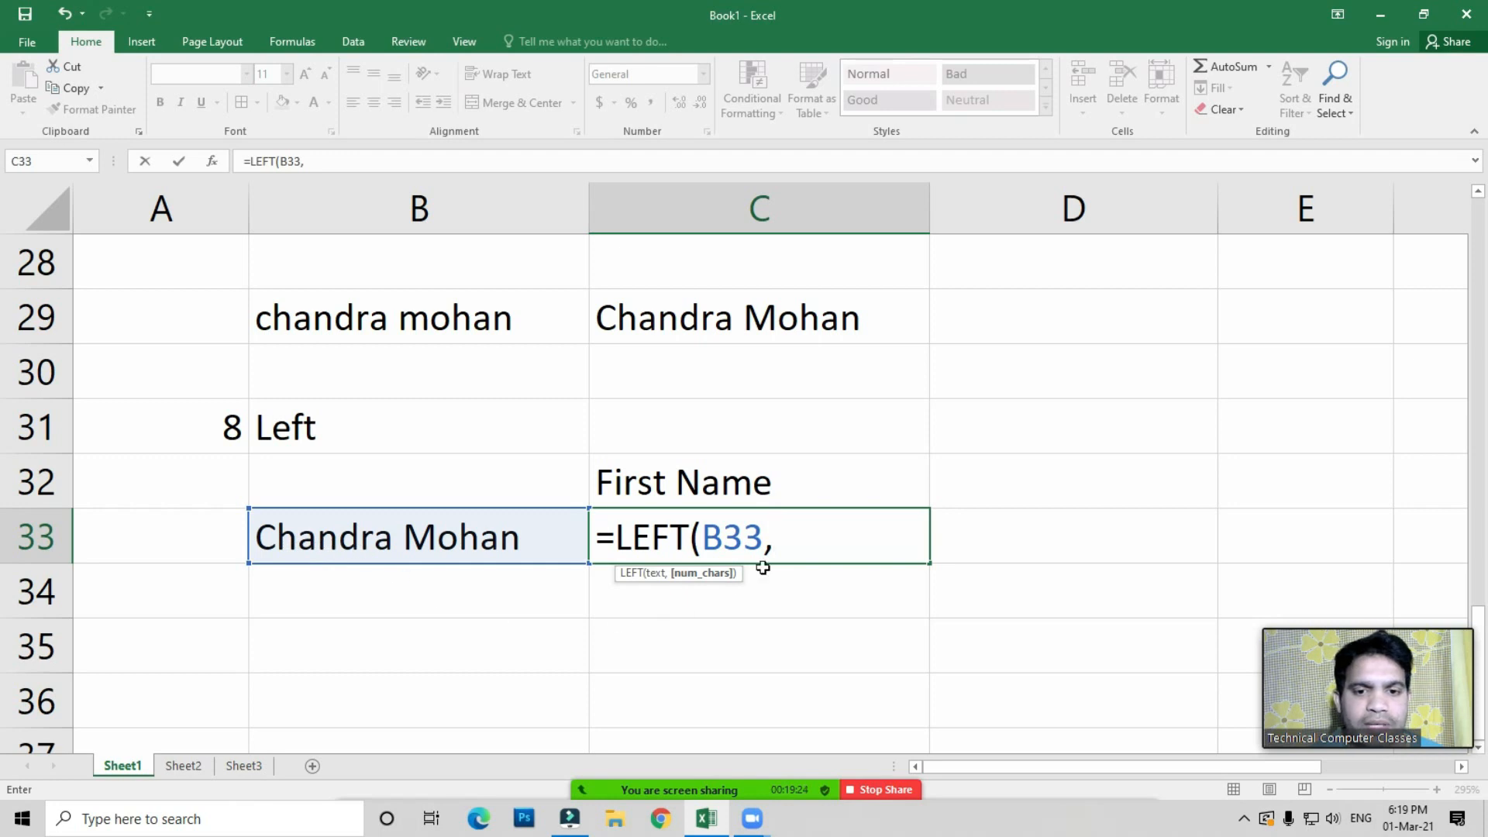
{"action": "type", "text": "7"}
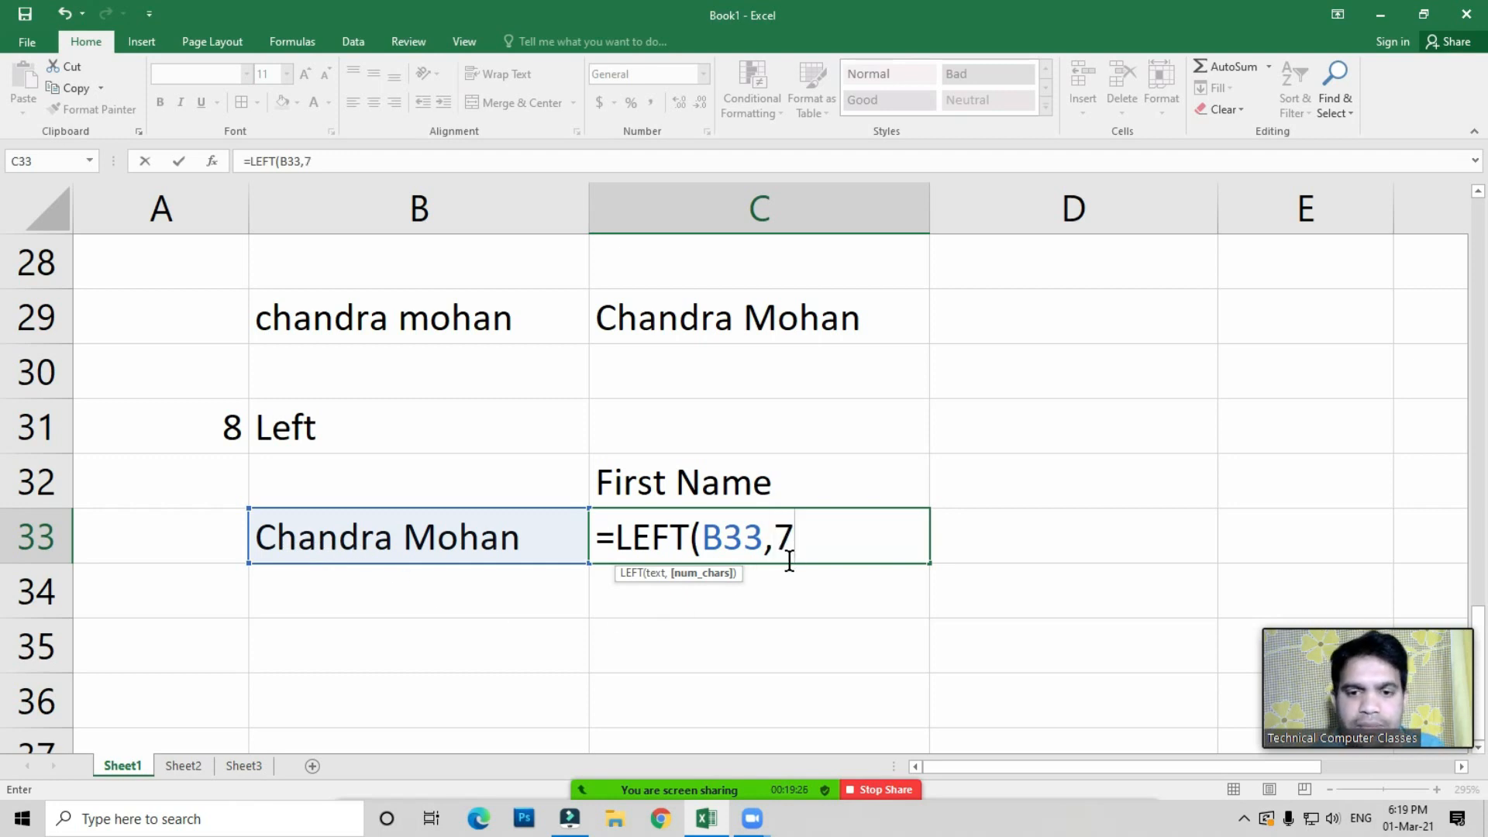
{"action": "type", "text": ")"}
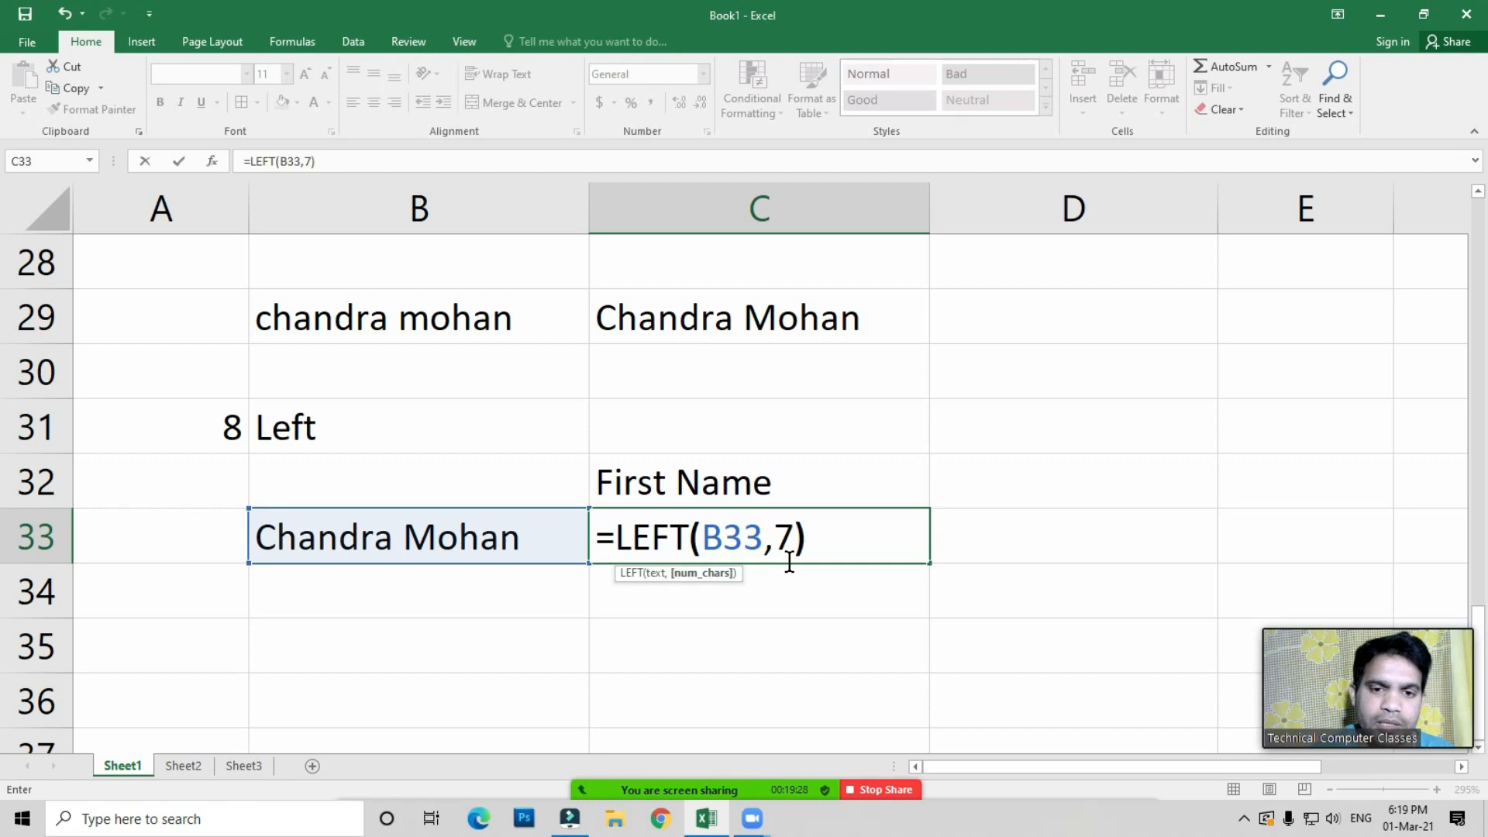
{"action": "key", "text": "Return"}
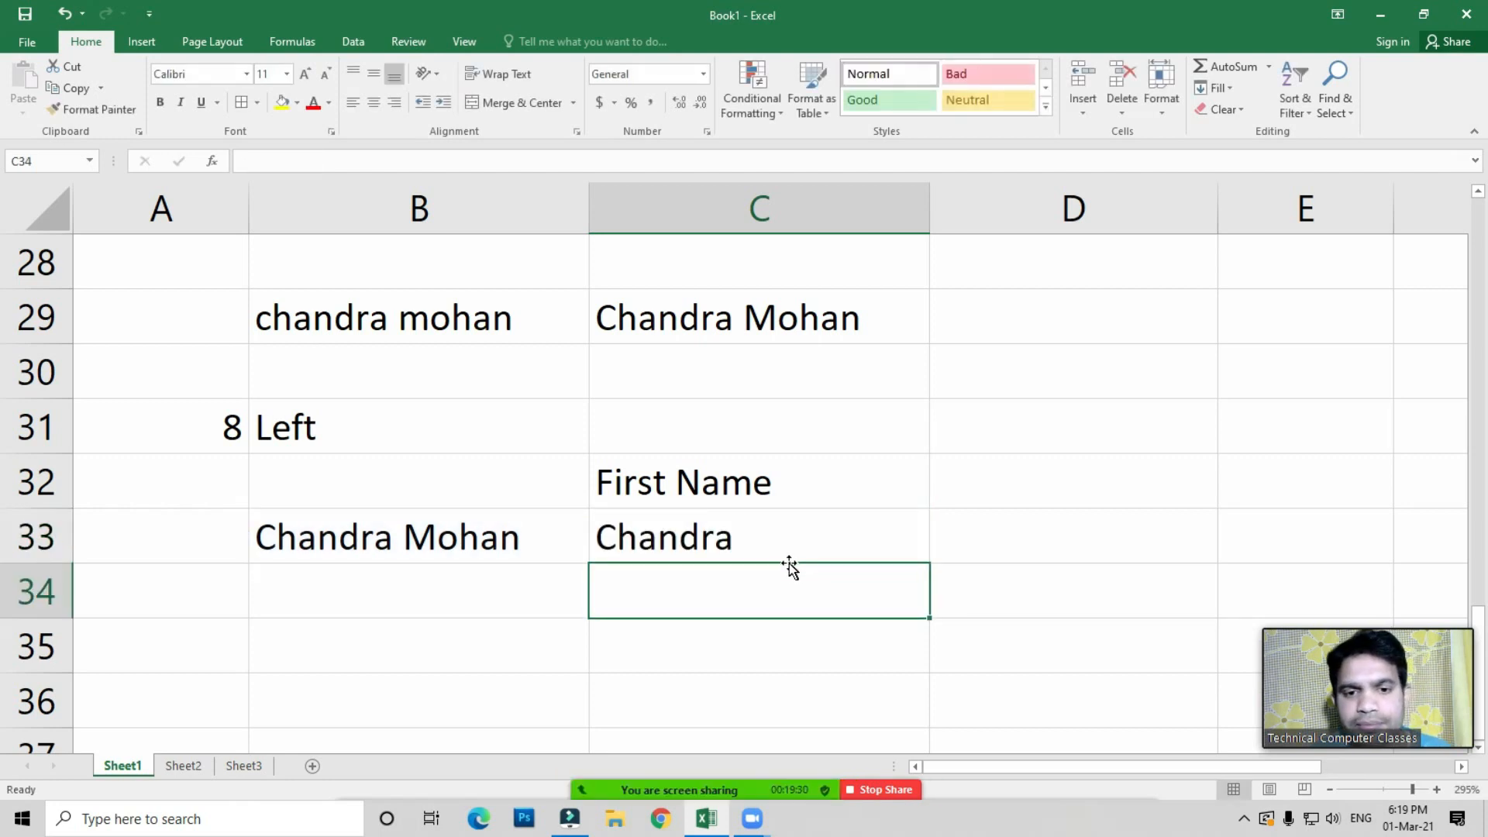
Type 8 into A35 as the next example number
{"action": "left_click", "coordinate": [275, 651]}
{"action": "left_click", "coordinate": [208, 641]}
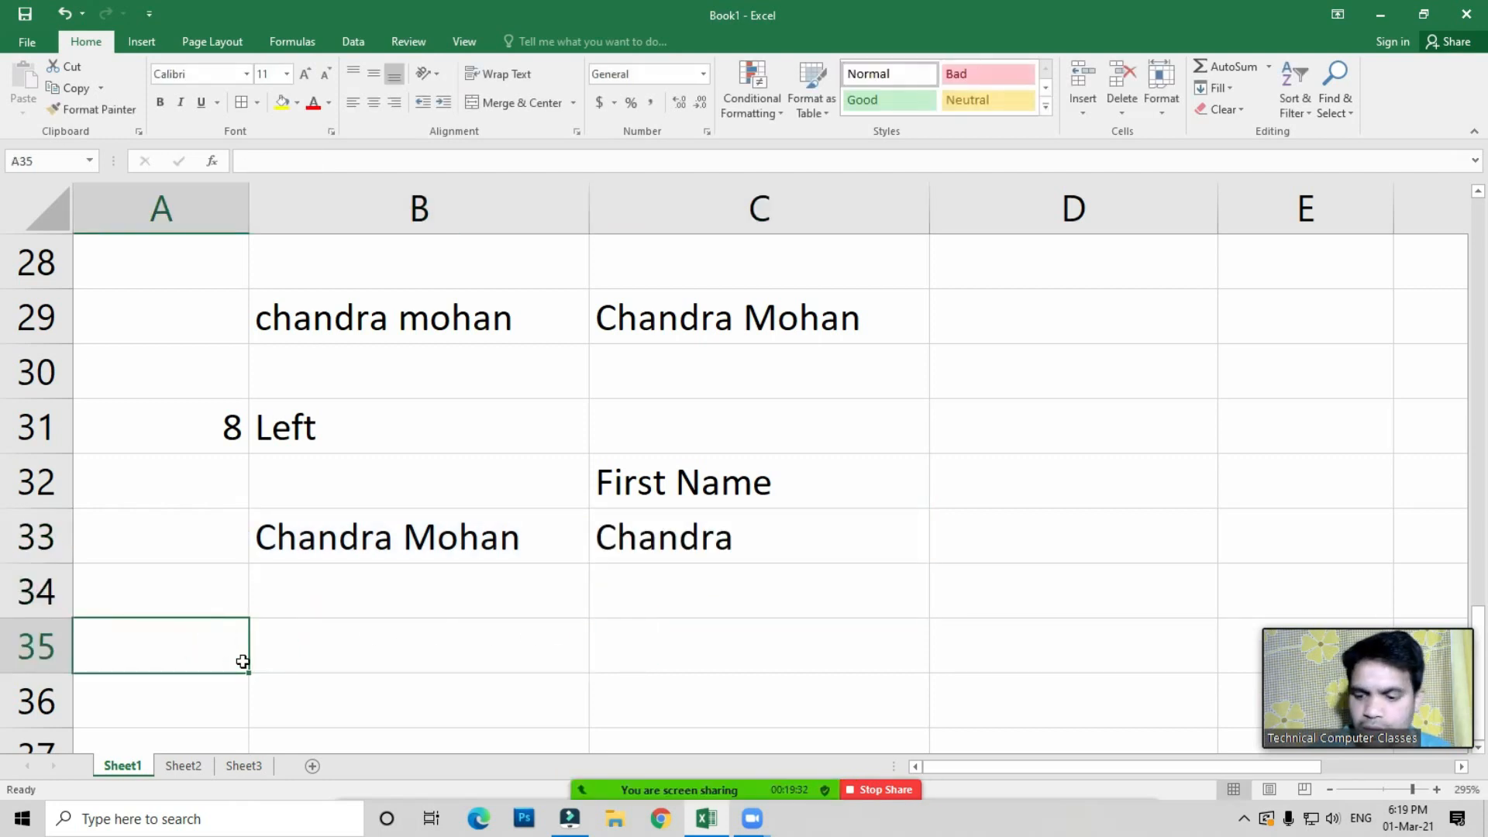
{"action": "type", "text": "8"}
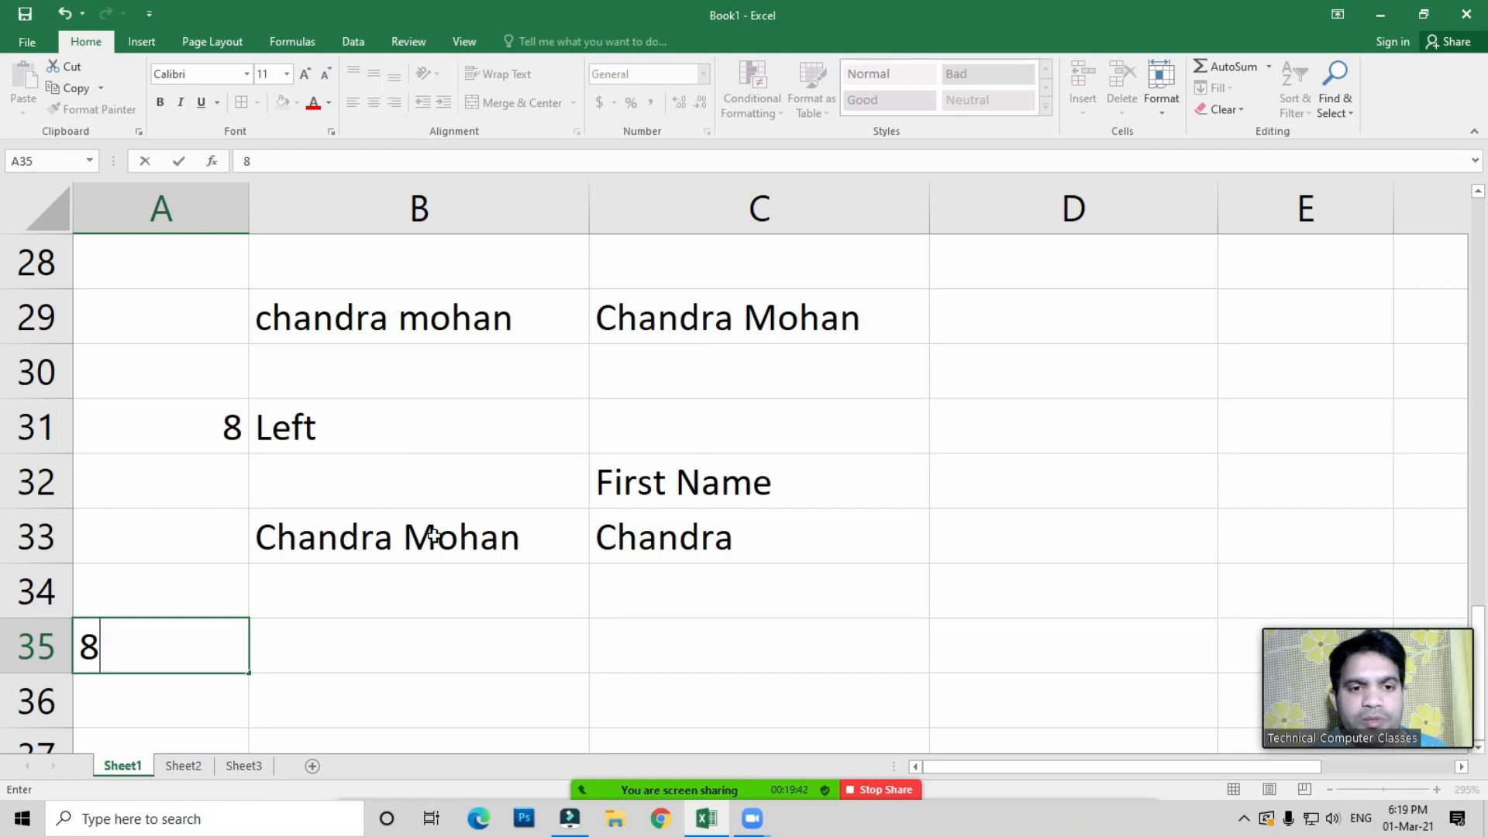
Change A35 to 9 and title the example Right in B35
{"action": "left_click", "coordinate": [327, 641]}
{"action": "left_click", "coordinate": [205, 650]}
{"action": "type", "text": "9"}
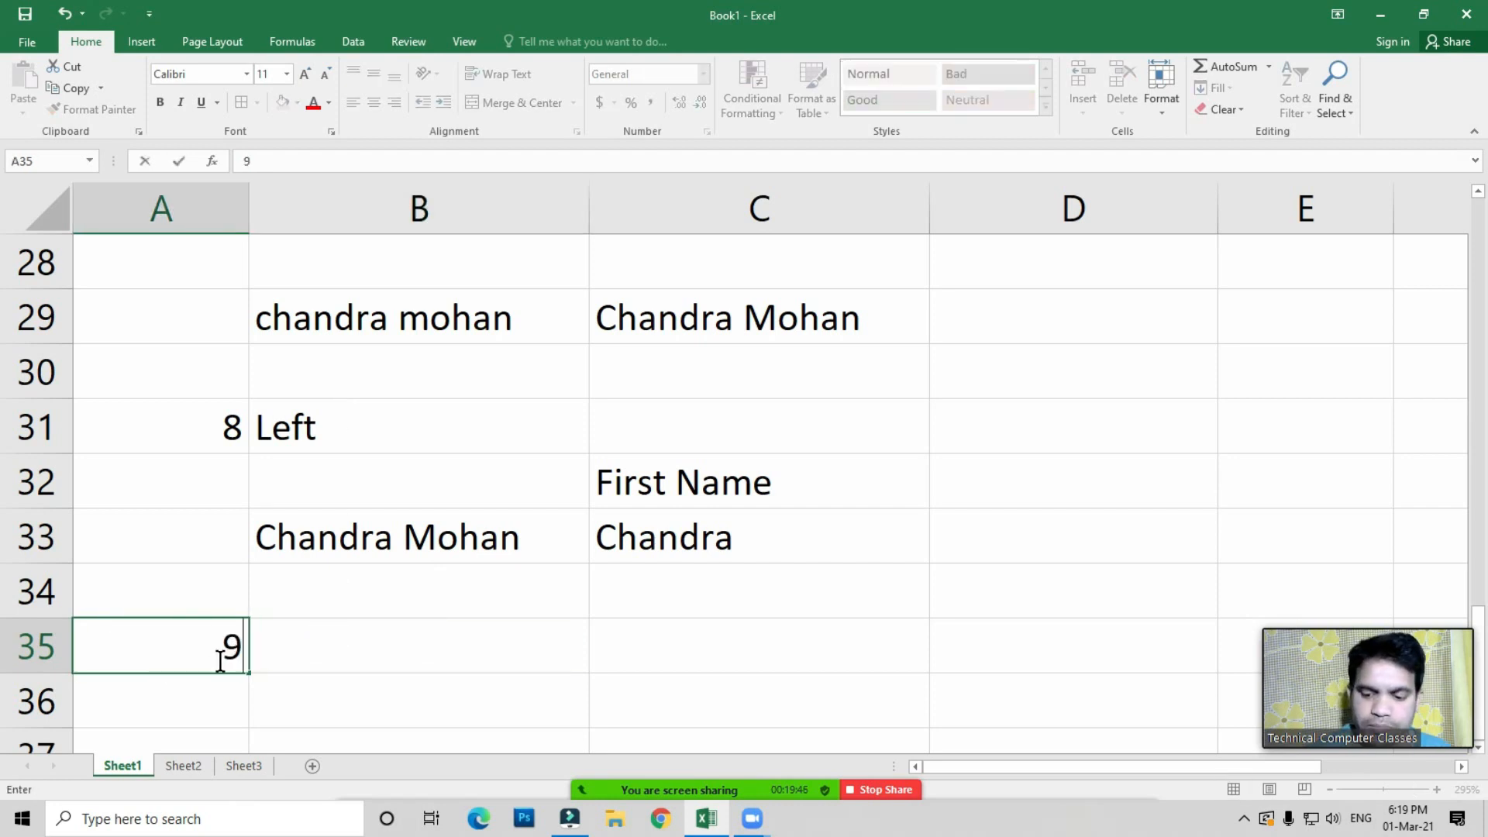
{"action": "key", "text": "Tab"}
{"action": "type", "text": "Right"}
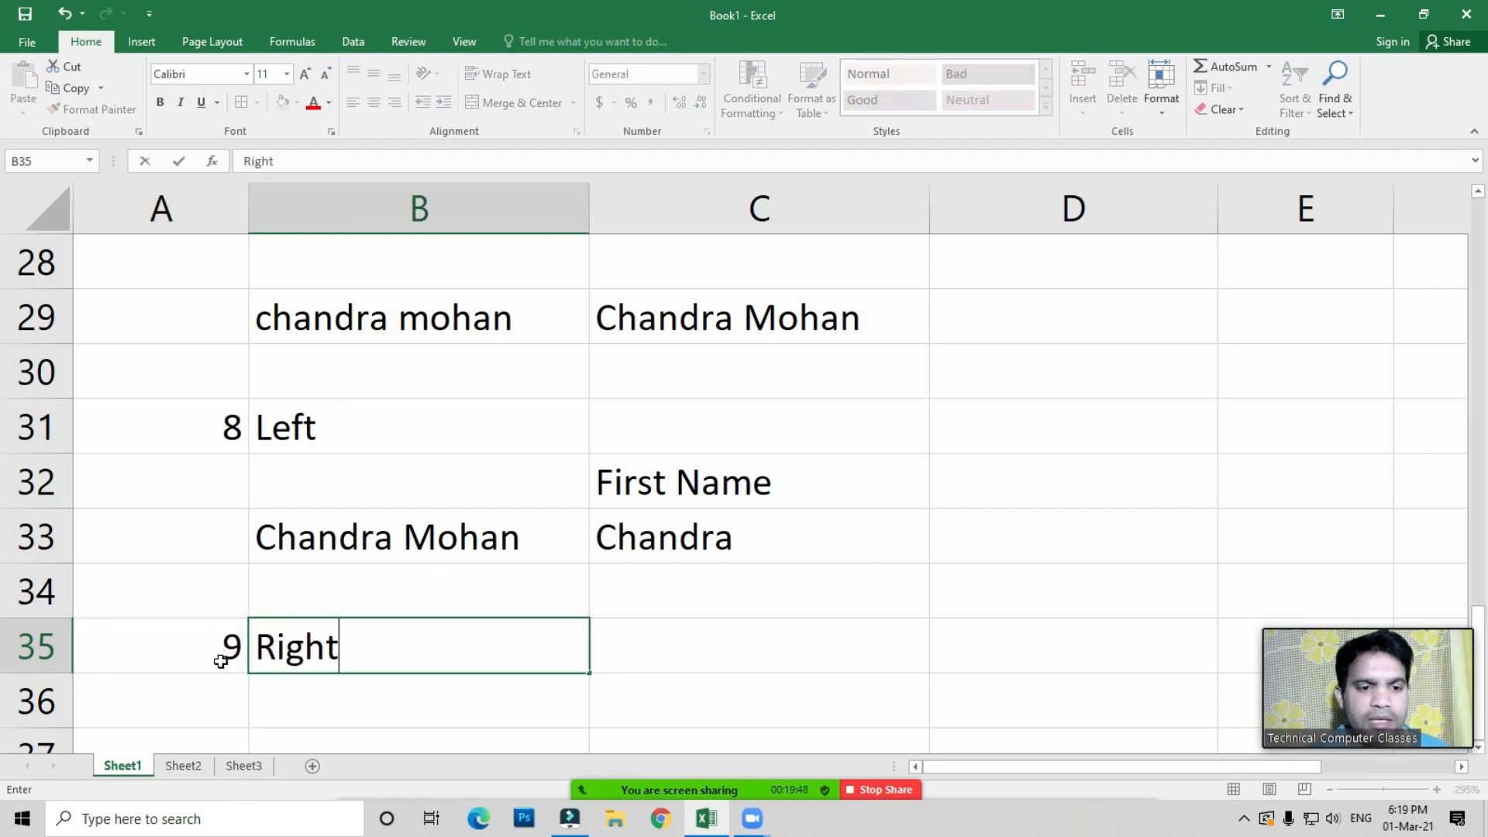
{"action": "key", "text": "Down"}
{"action": "key", "text": "Down"}
{"action": "key", "text": "Up"}
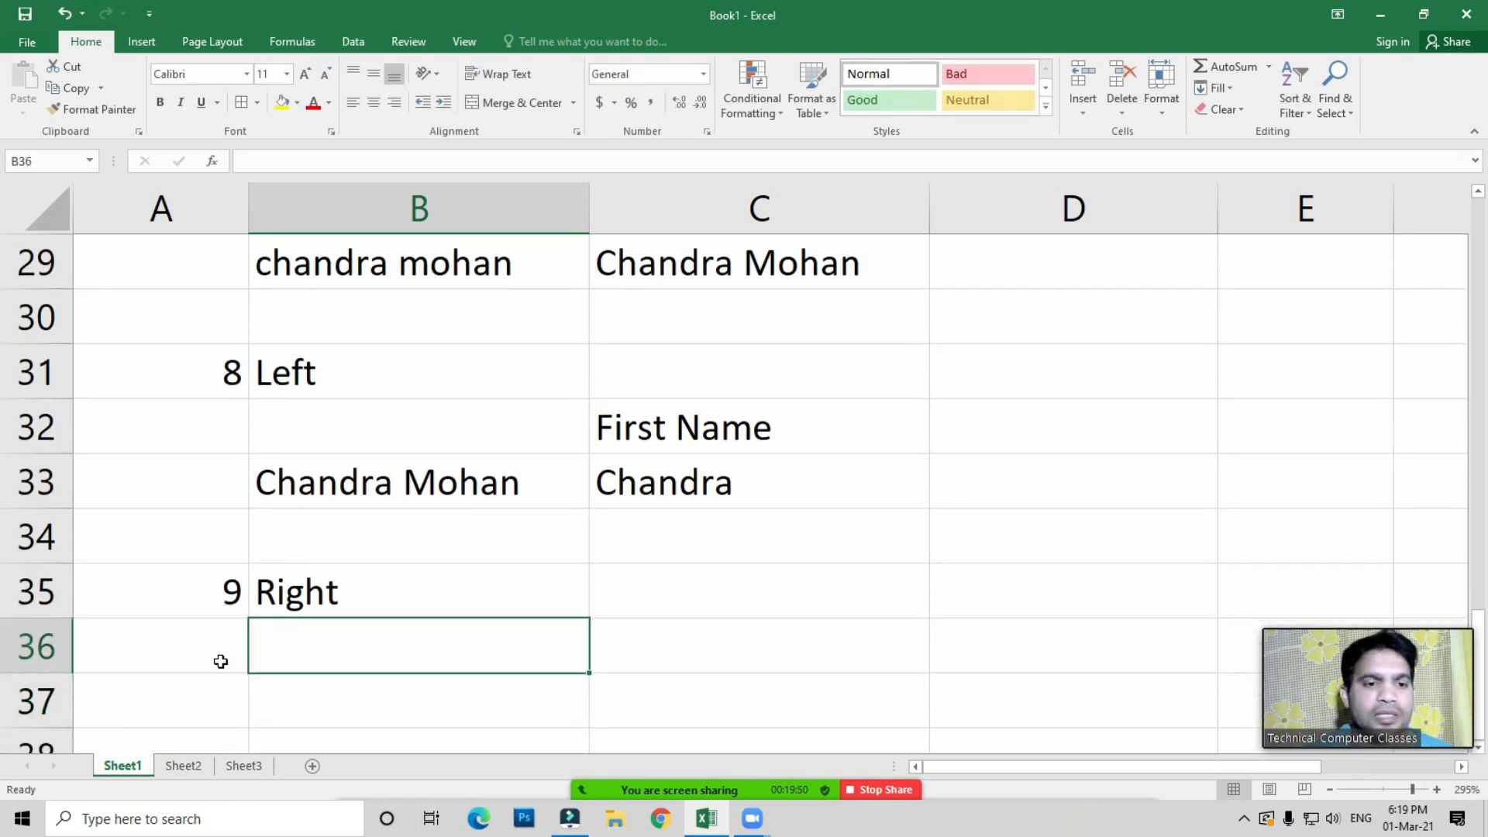
{"action": "left_click", "coordinate": [402, 487]}
{"action": "key", "text": "ctrl+c"}
{"action": "left_click", "coordinate": [347, 683]}
{"action": "key", "text": "ctrl+v"}
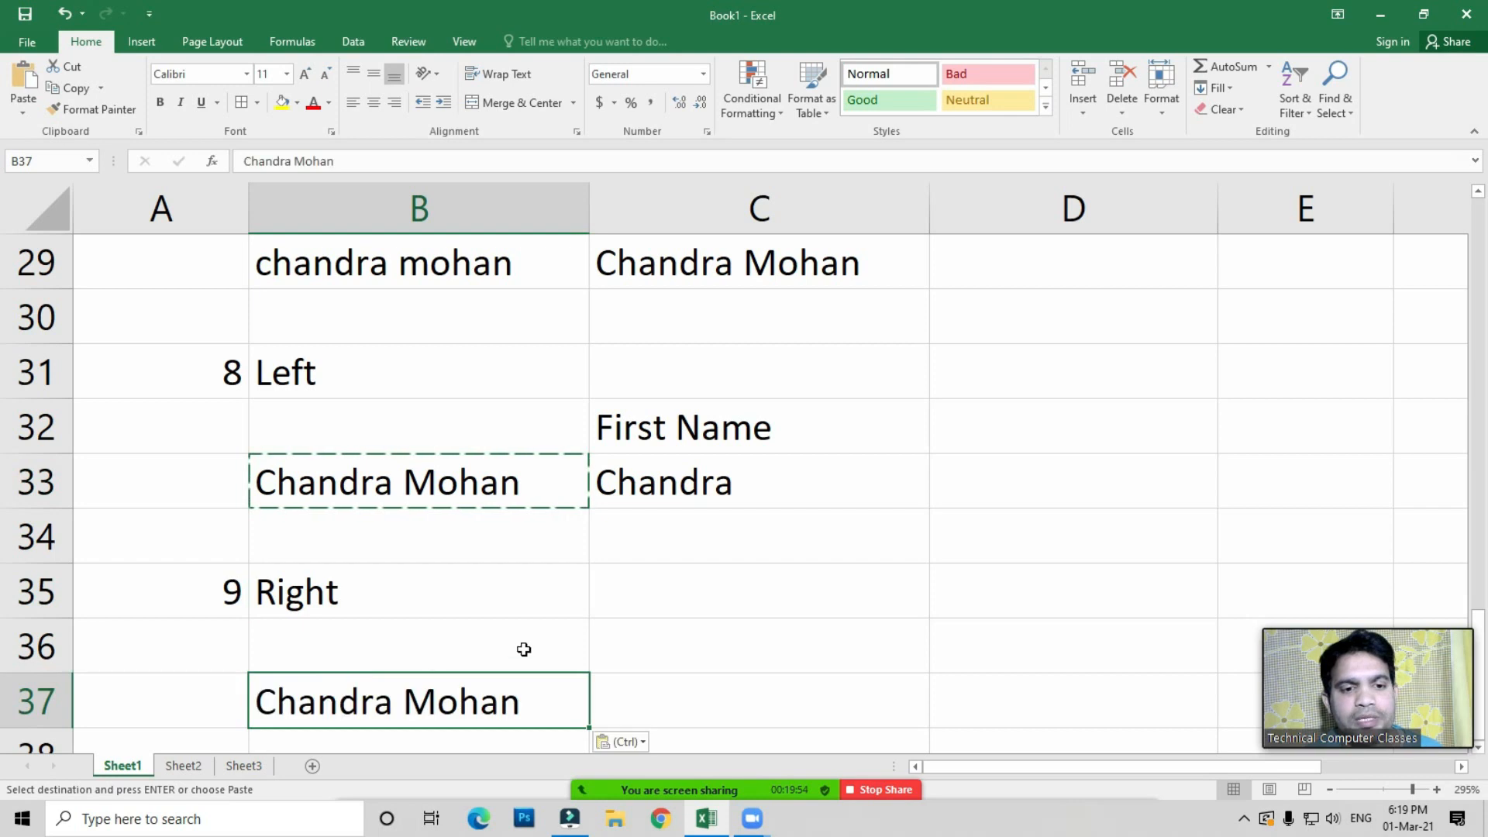
{"action": "scroll", "coordinate": [671, 594], "scroll_direction": "down", "scroll_amount": 1}
{"action": "left_click", "coordinate": [629, 541]}
{"action": "left_click", "coordinate": [632, 488]}
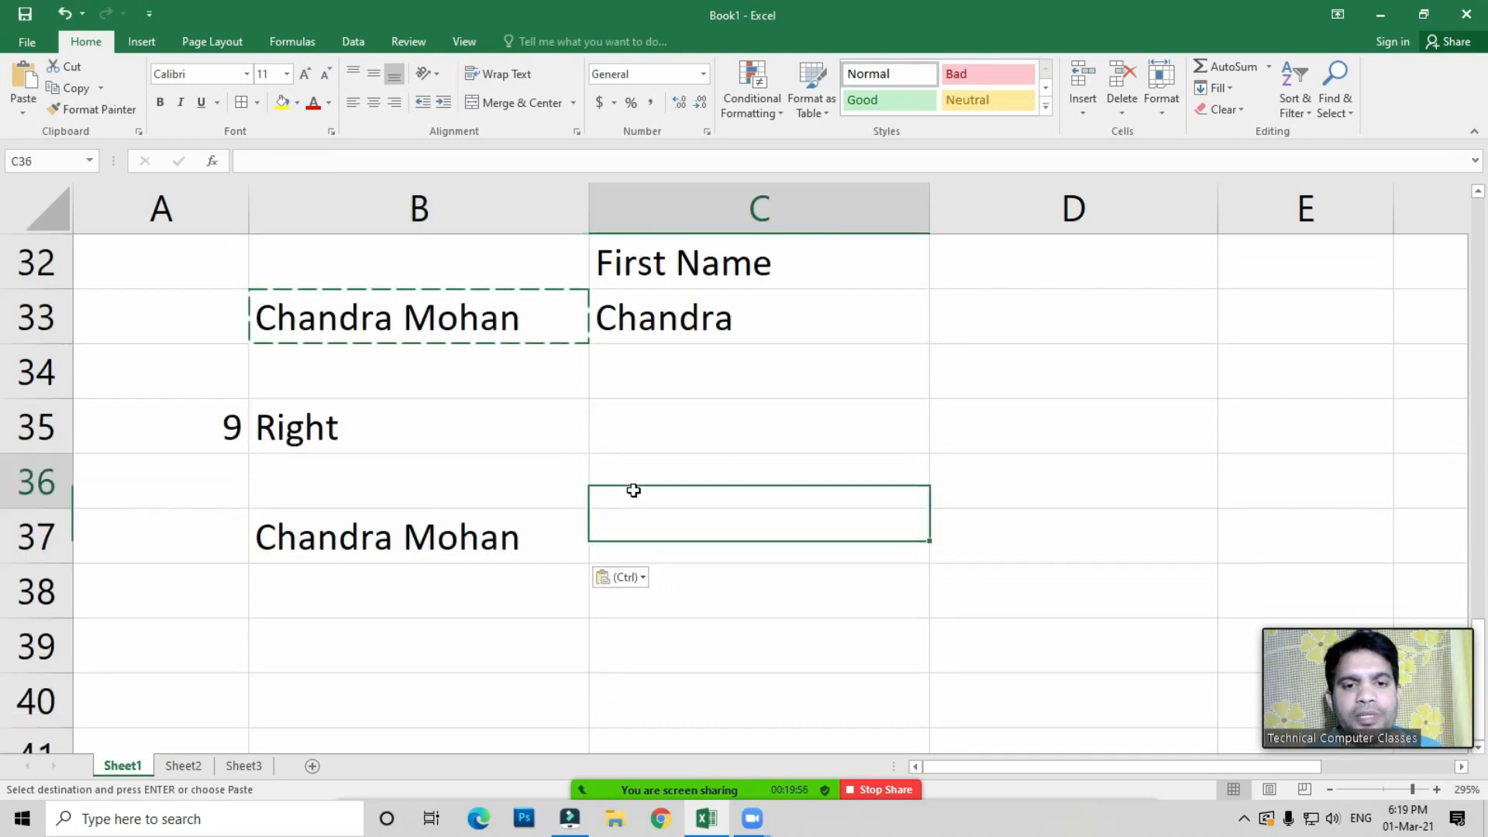
{"action": "type", "text": "Last Name"}
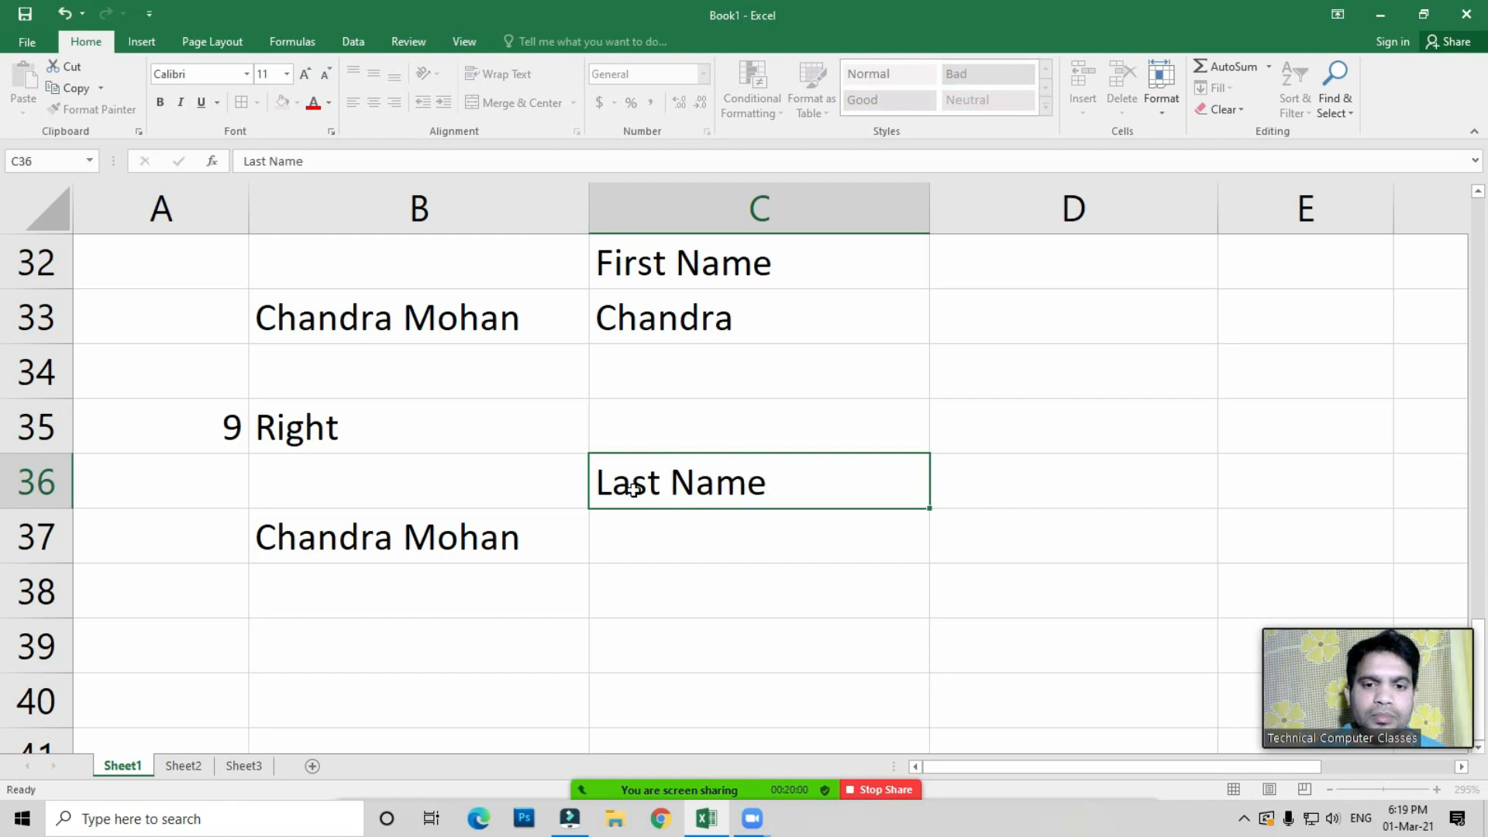
{"action": "key", "text": "Return"}
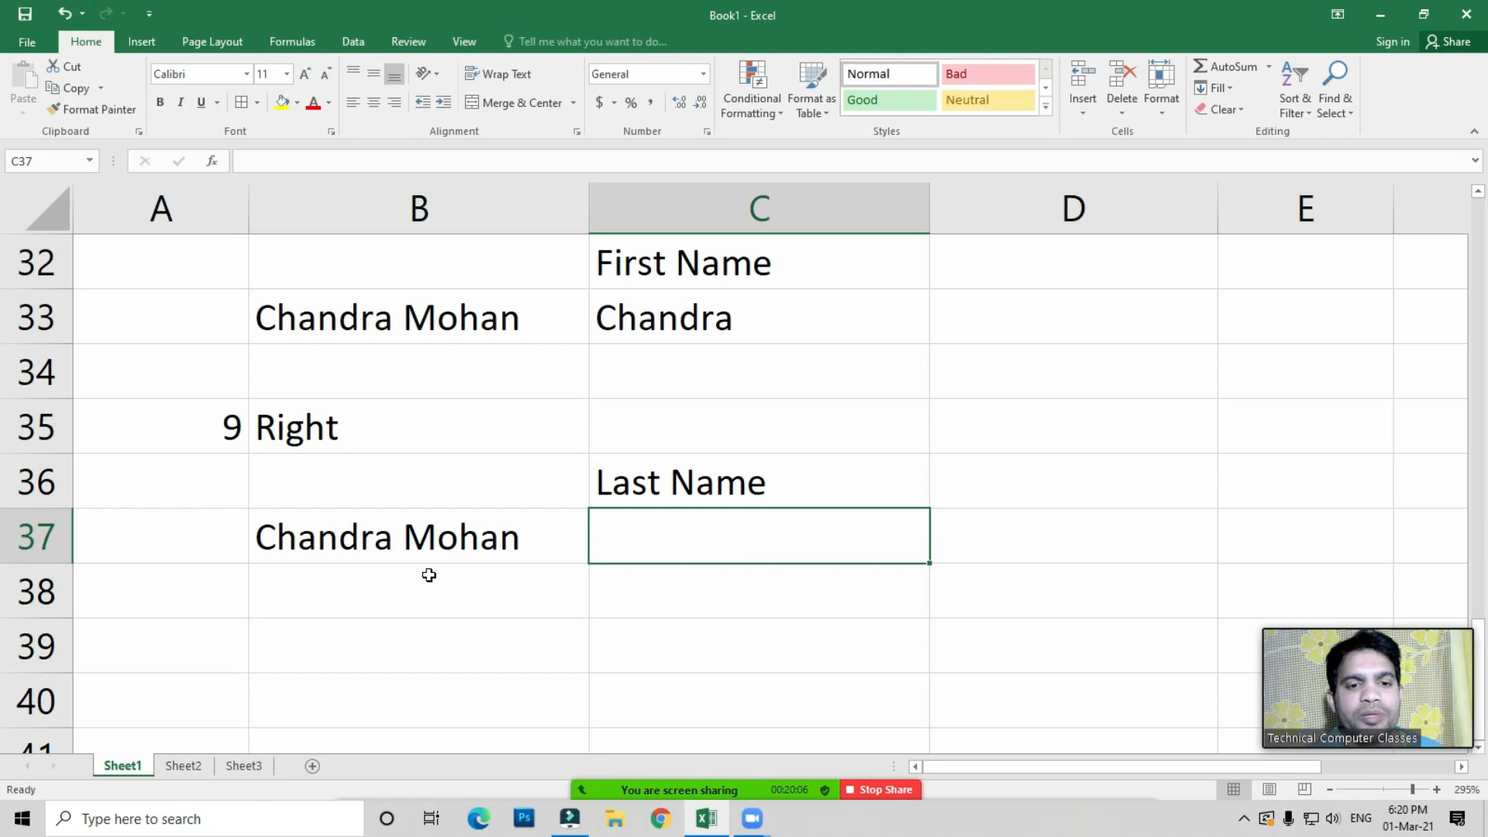
{"action": "left_click", "coordinate": [678, 538]}
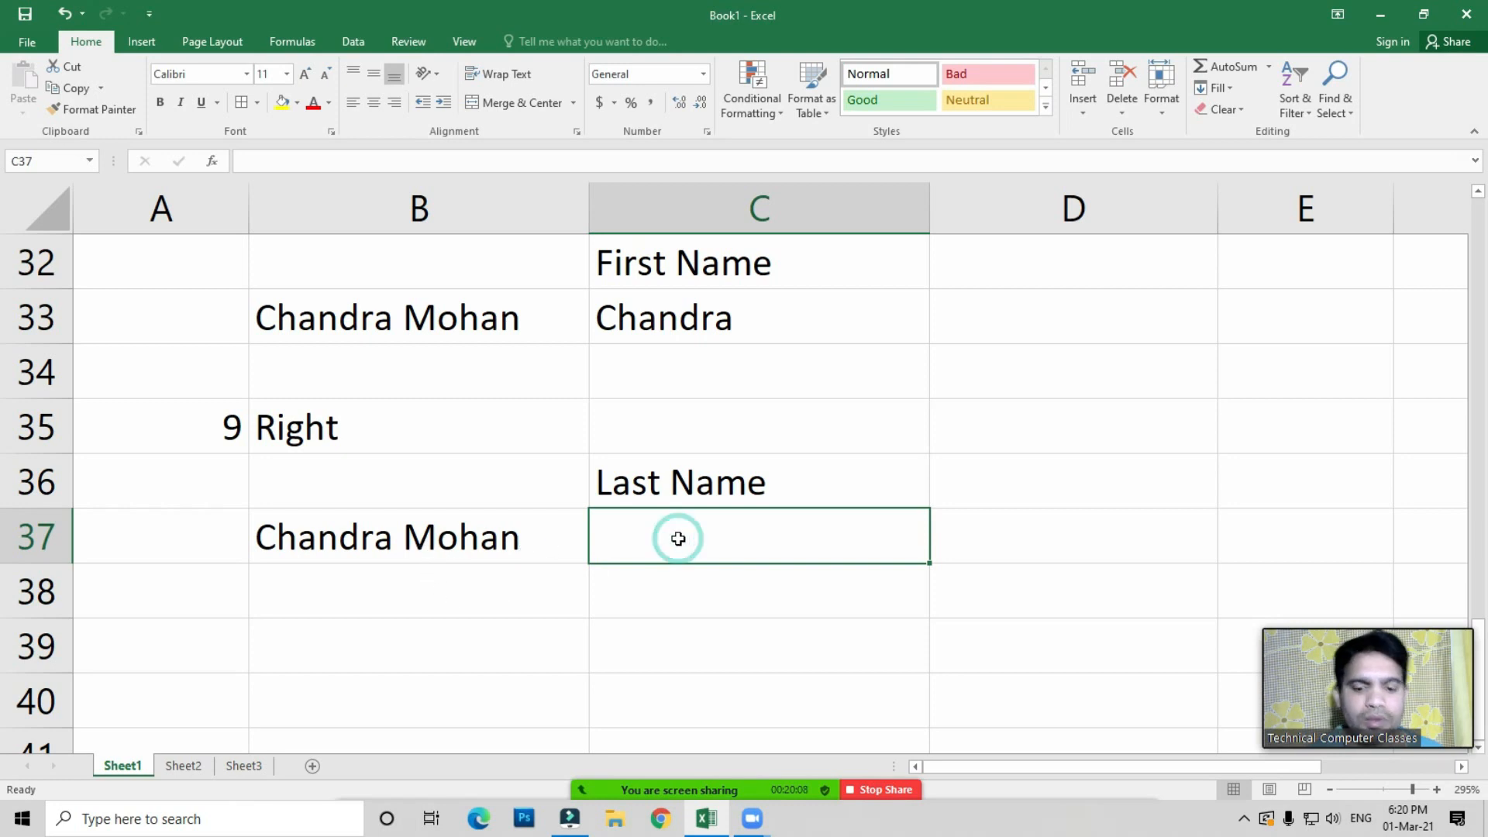
Enter =RIGHT(B37,5) in C37 to return the last name Mohan
{"action": "type", "text": "=right"}
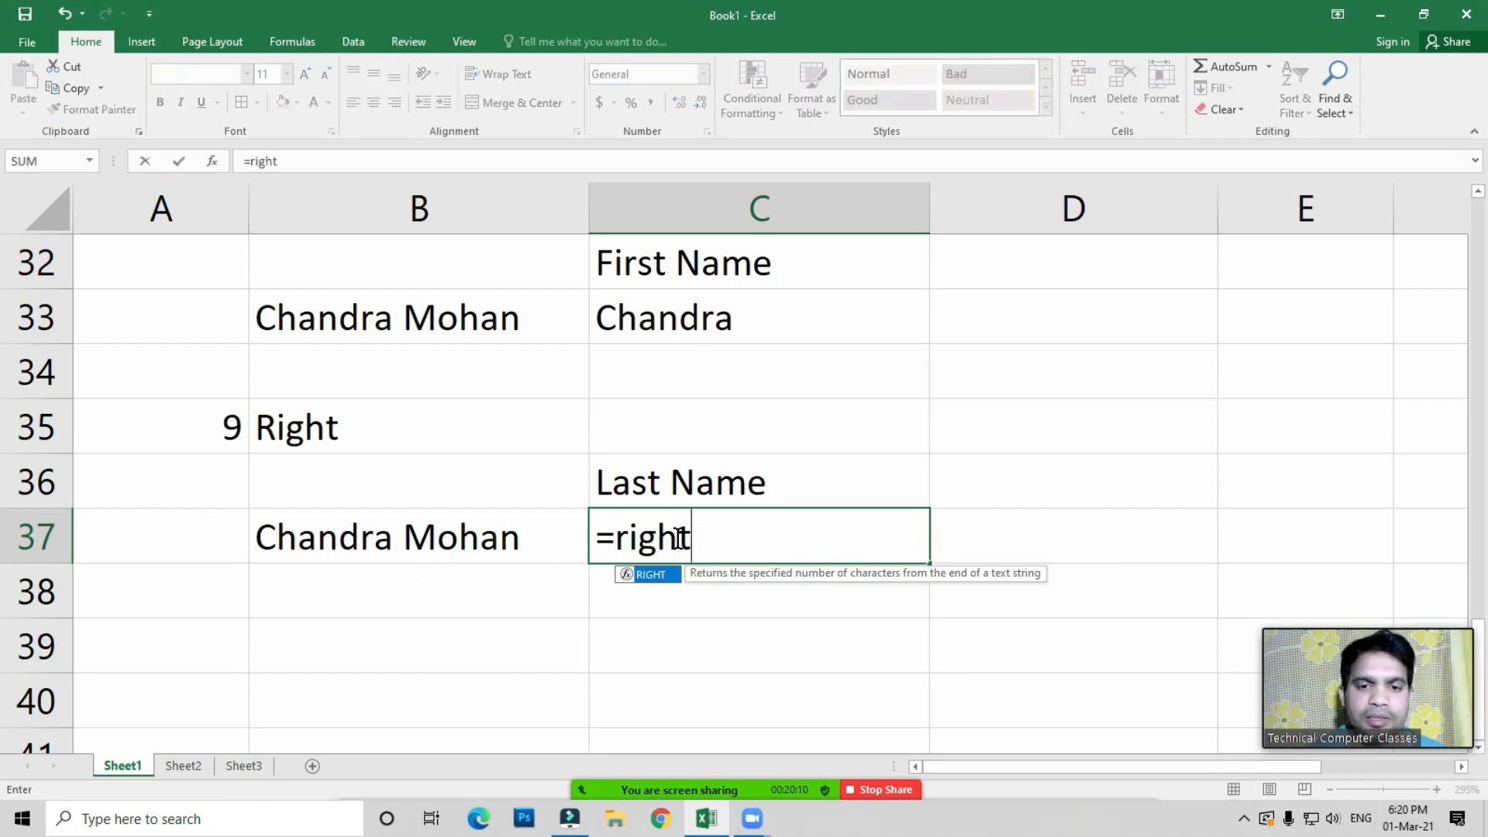
{"action": "key", "text": "Tab"}
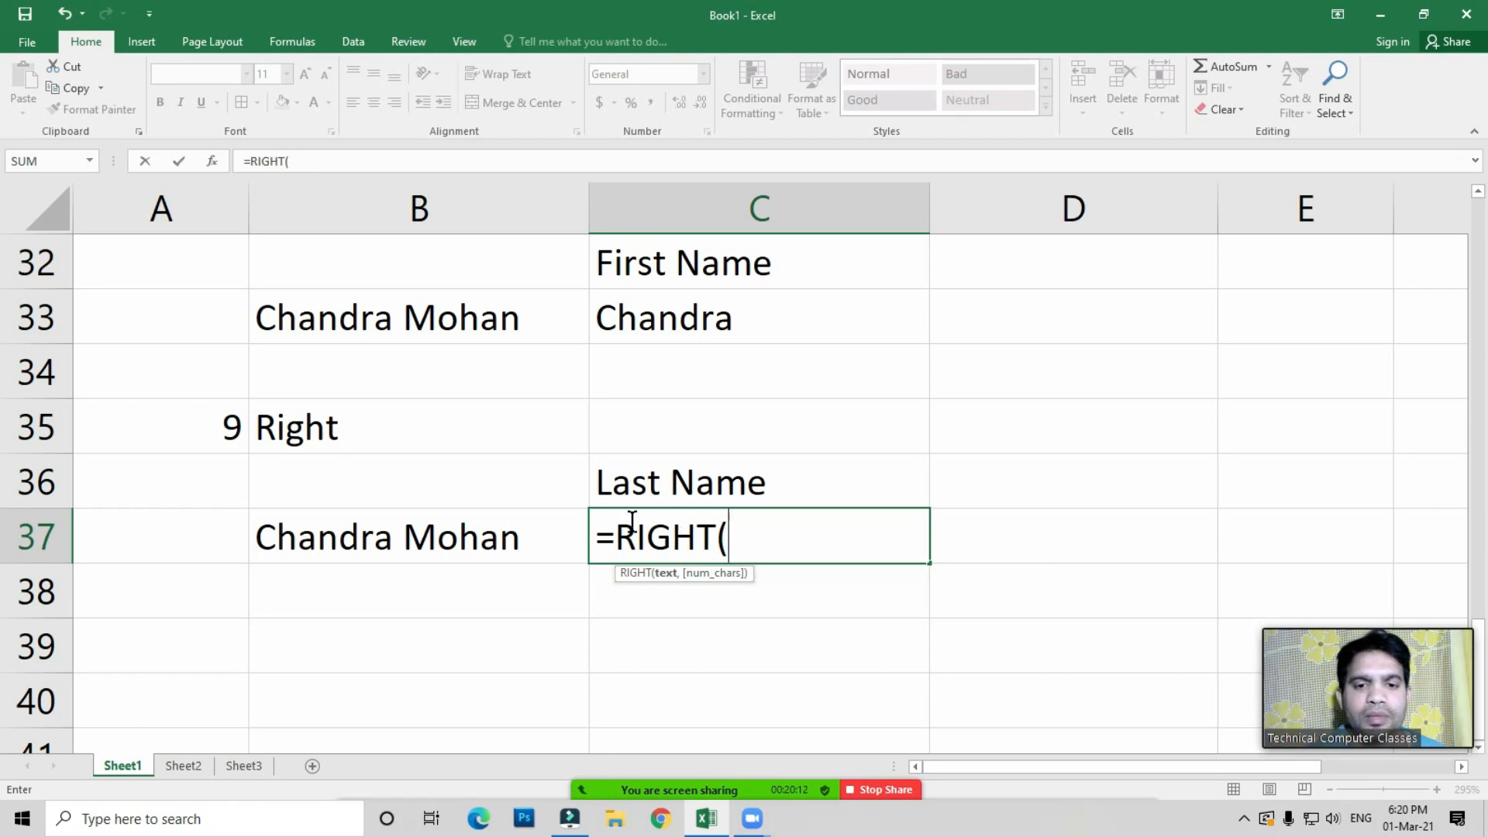
{"action": "left_click", "coordinate": [399, 531]}
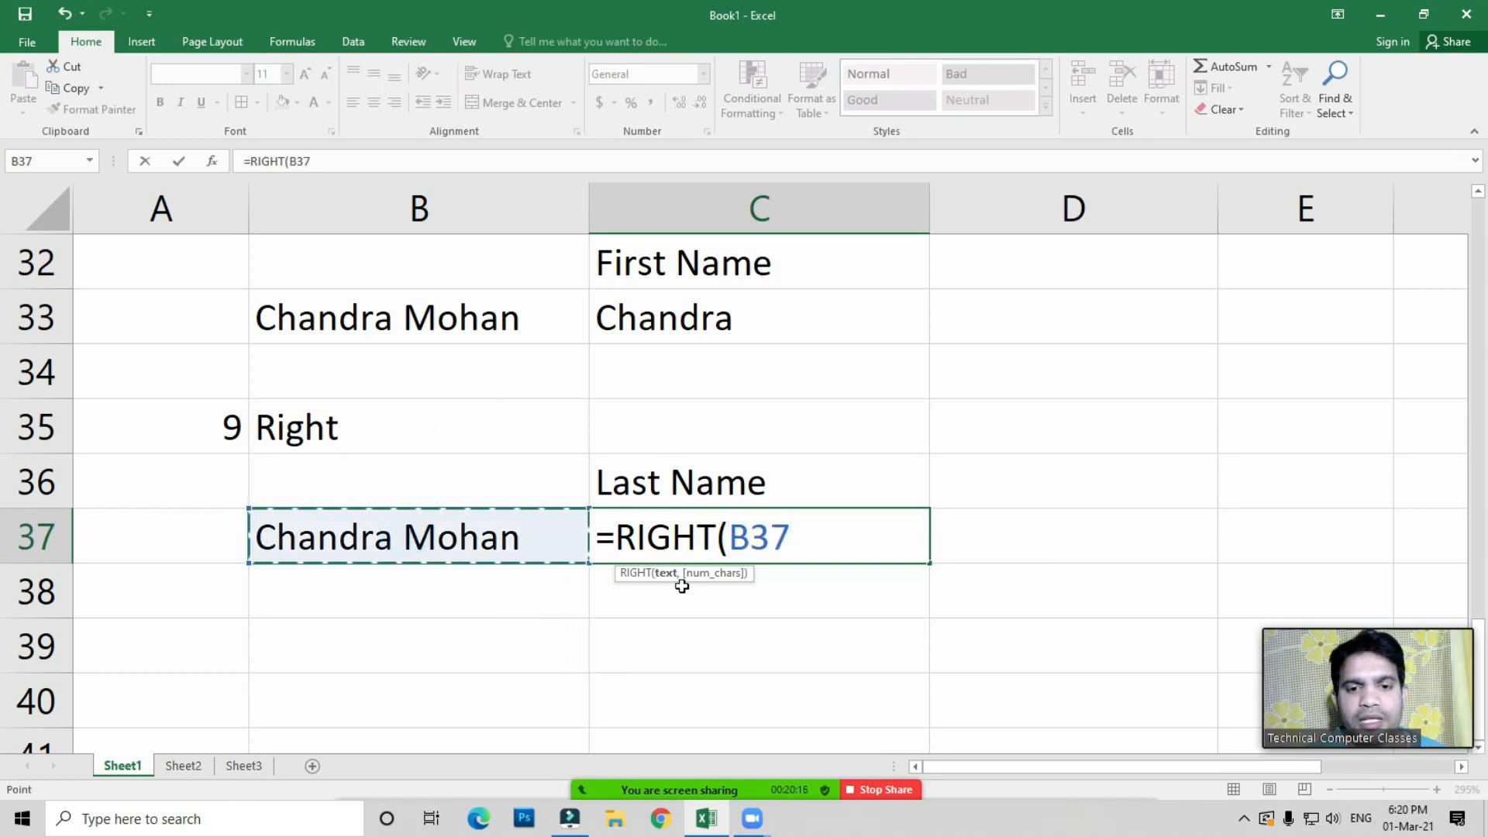
{"action": "type", "text": ","}
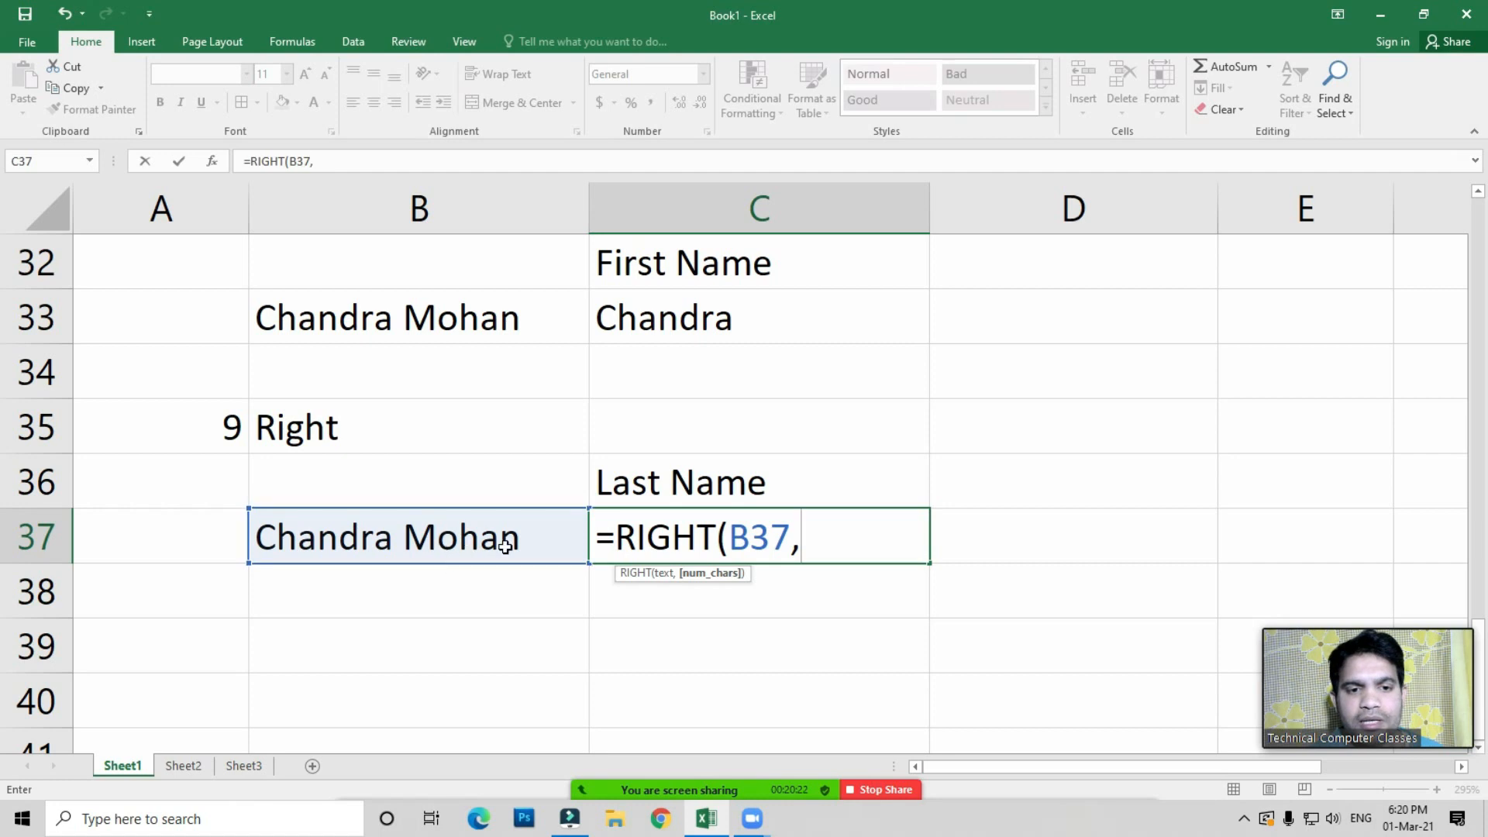
{"action": "type", "text": "5"}
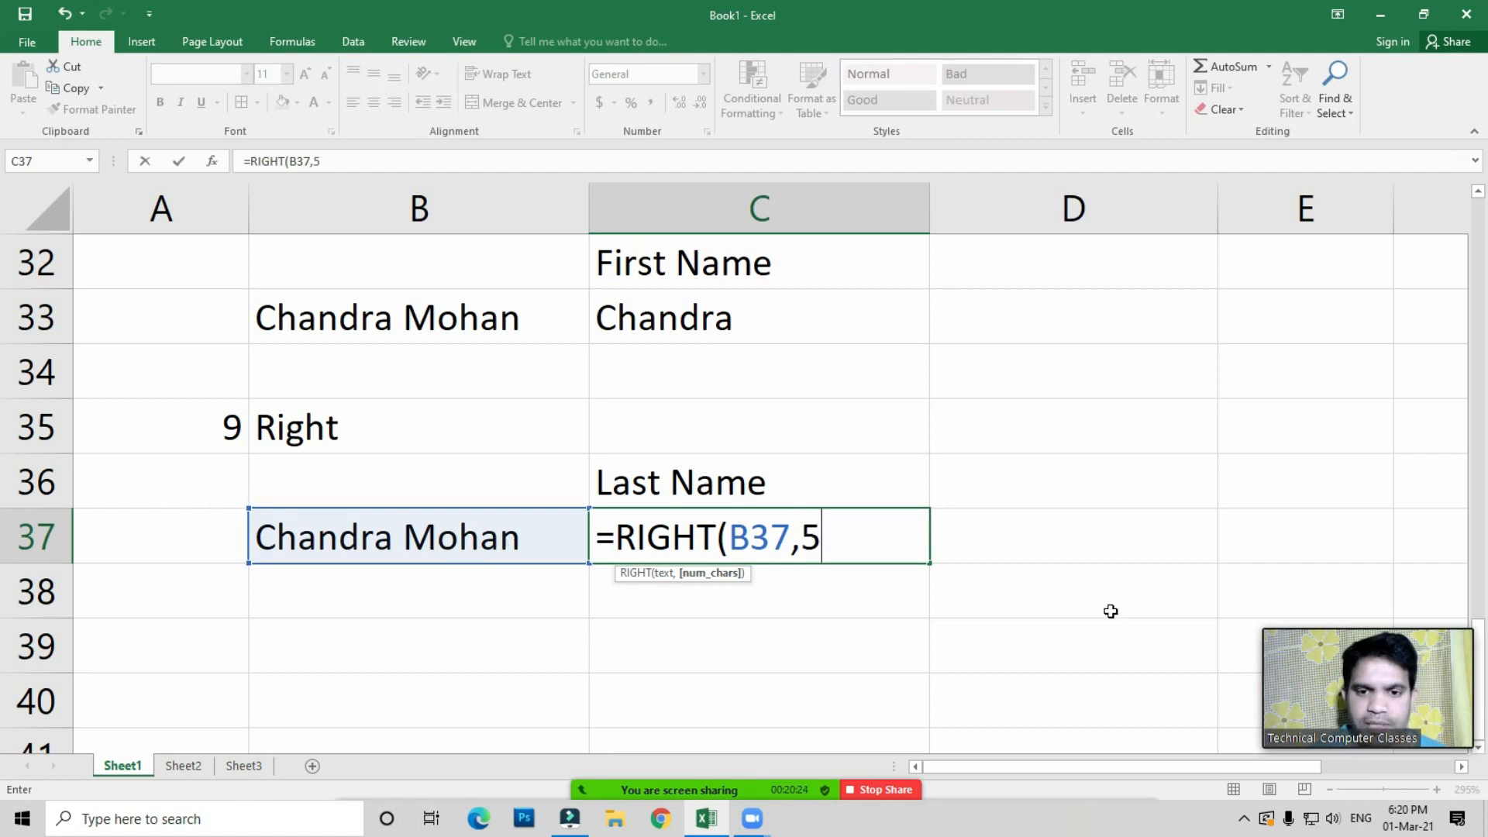
{"action": "type", "text": ")"}
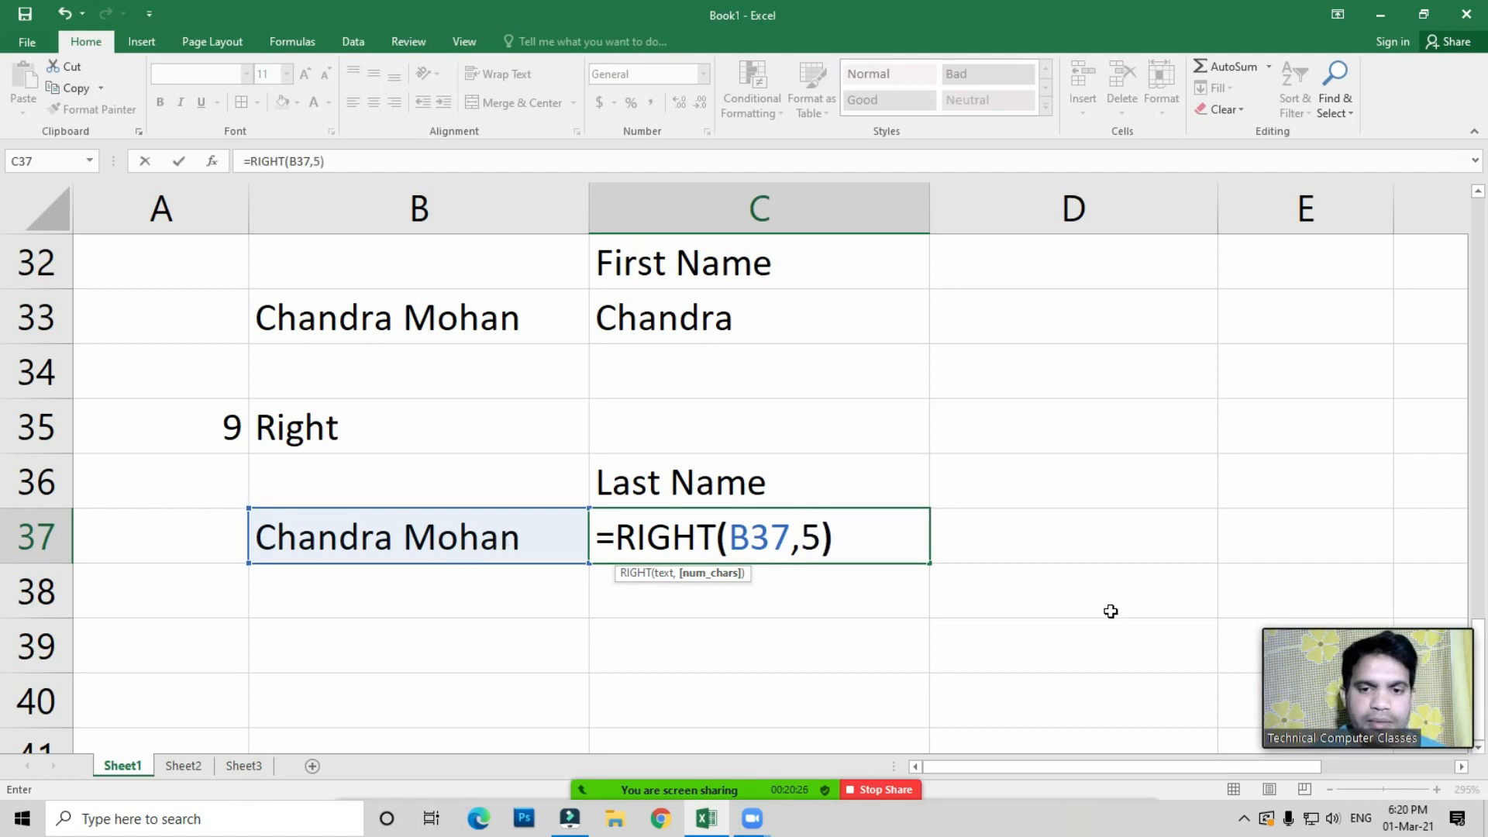
{"action": "key", "text": "Return"}
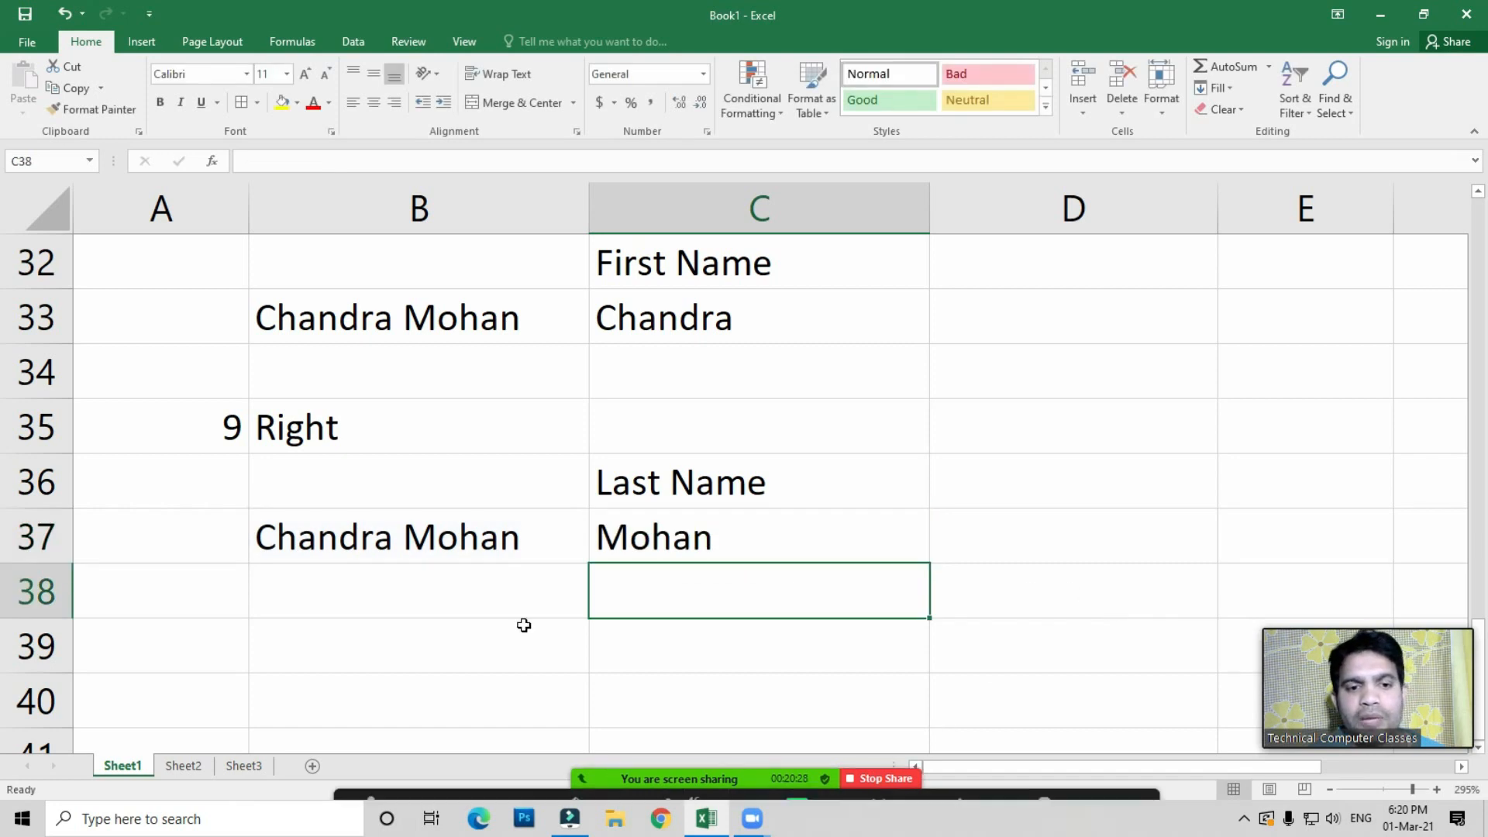
{"action": "left_click", "coordinate": [690, 540]}
{"action": "scroll", "coordinate": [687, 542], "scroll_direction": "down", "scroll_amount": 2}
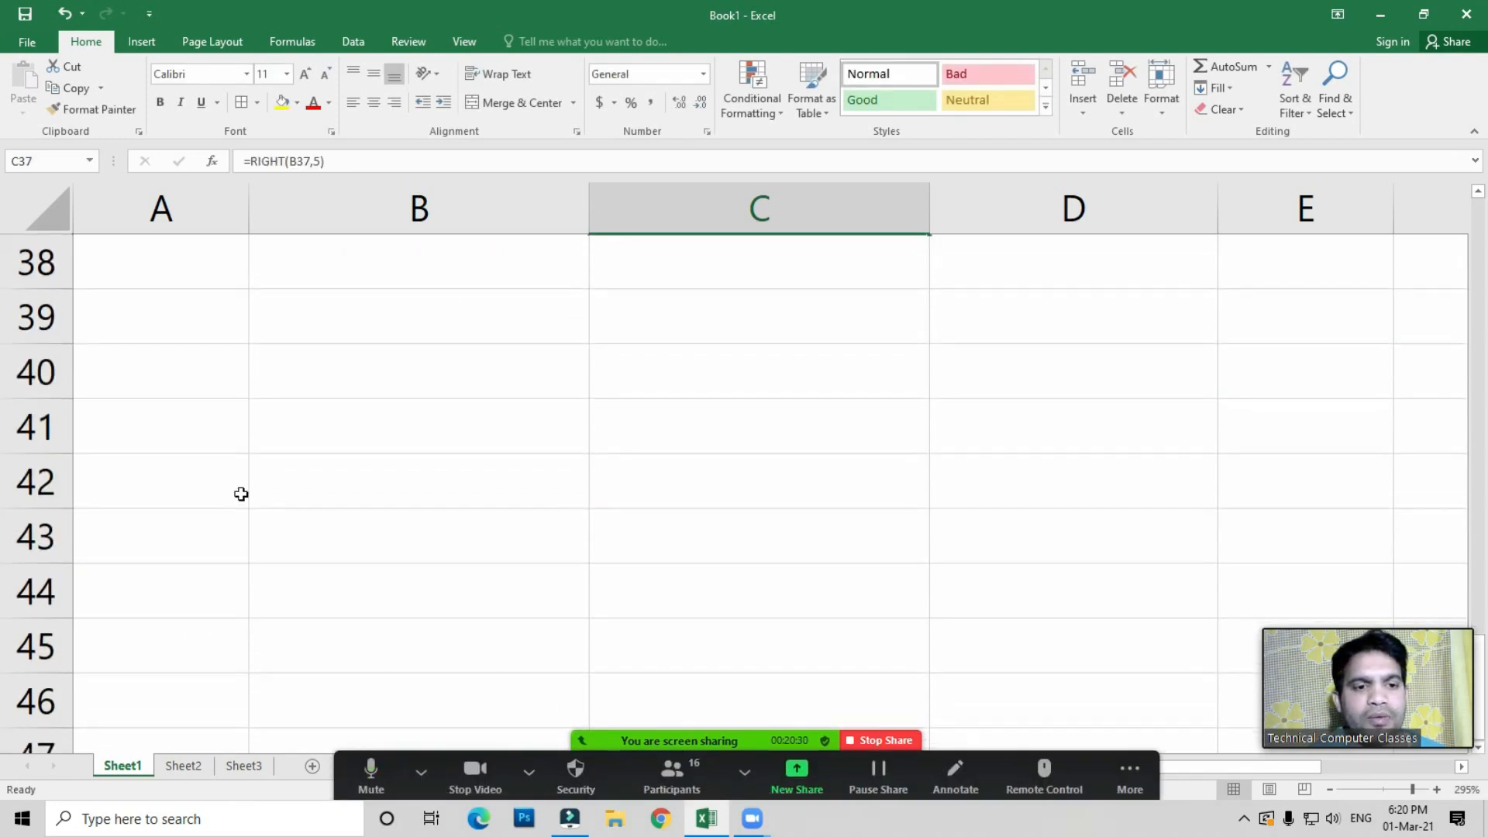
{"action": "scroll", "coordinate": [212, 561], "scroll_direction": "up", "scroll_amount": 2}
Enter example 10 titled Value in row 39 with the amount $500 in B41
{"action": "left_click", "coordinate": [196, 626]}
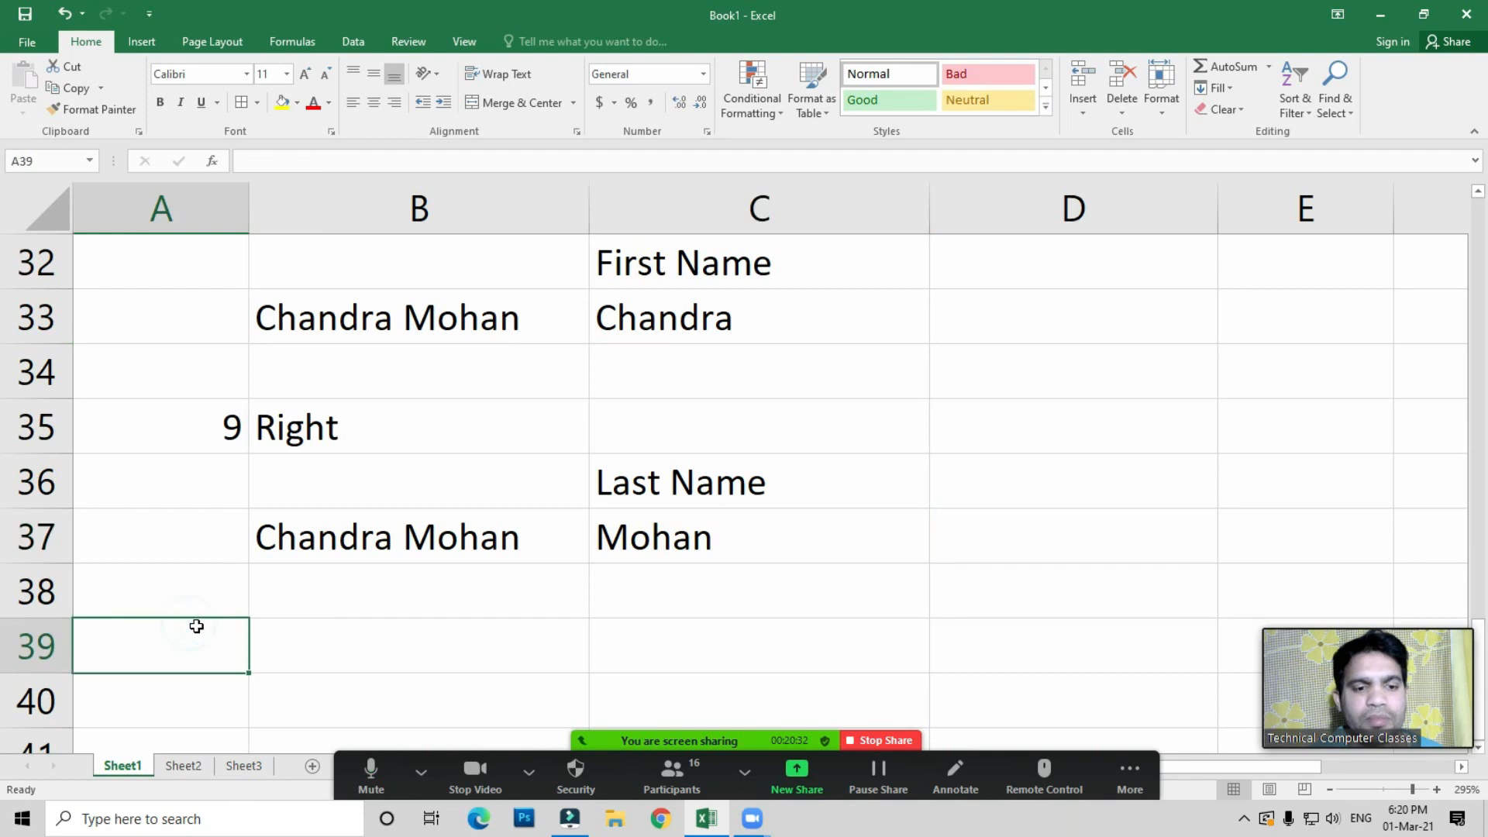
{"action": "type", "text": "10"}
{"action": "key", "text": "Tab"}
{"action": "type", "text": "Value"}
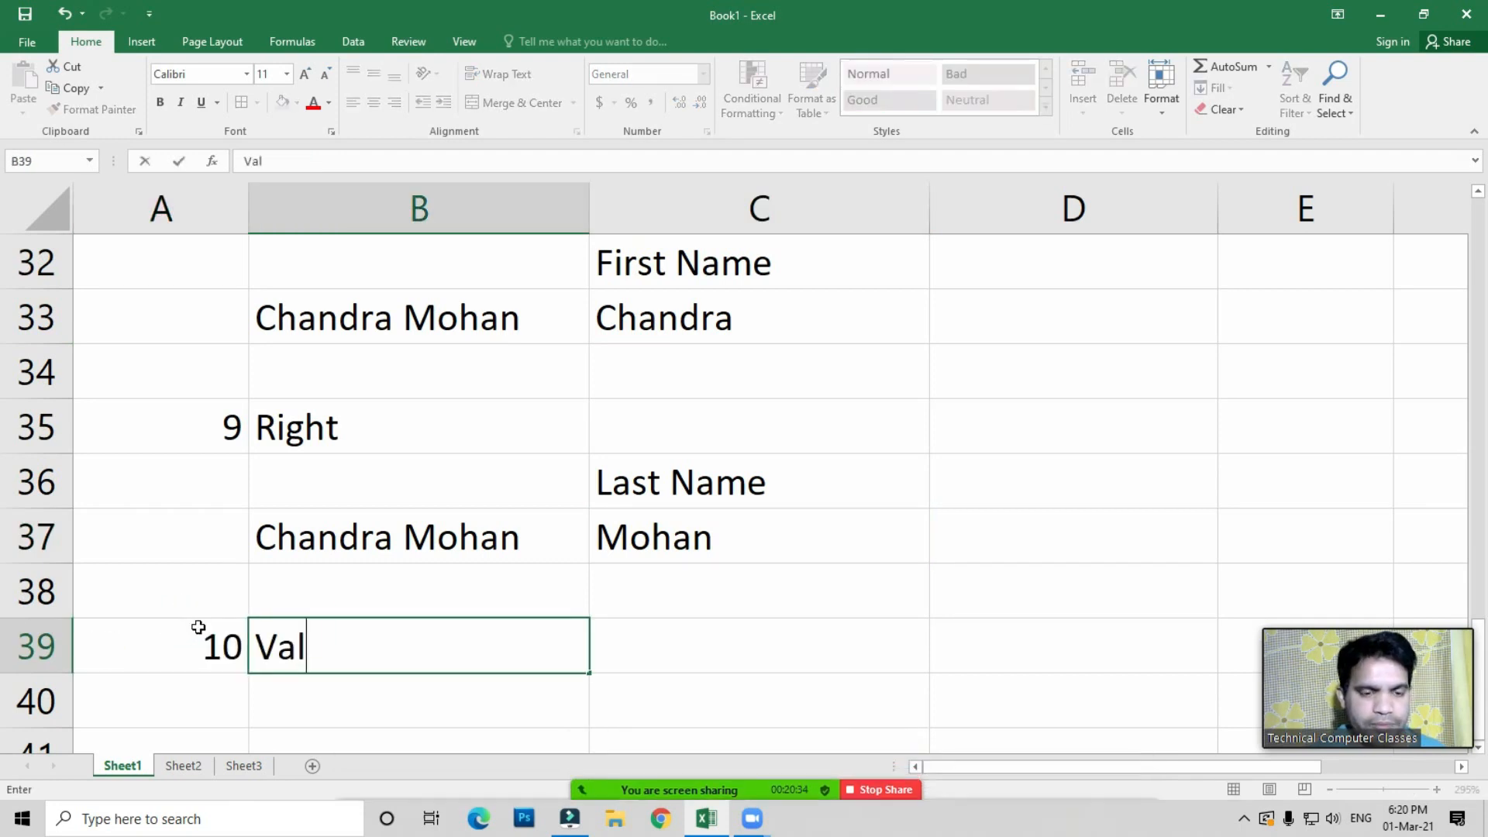
{"action": "key", "text": "Down"}
{"action": "key", "text": "Down"}
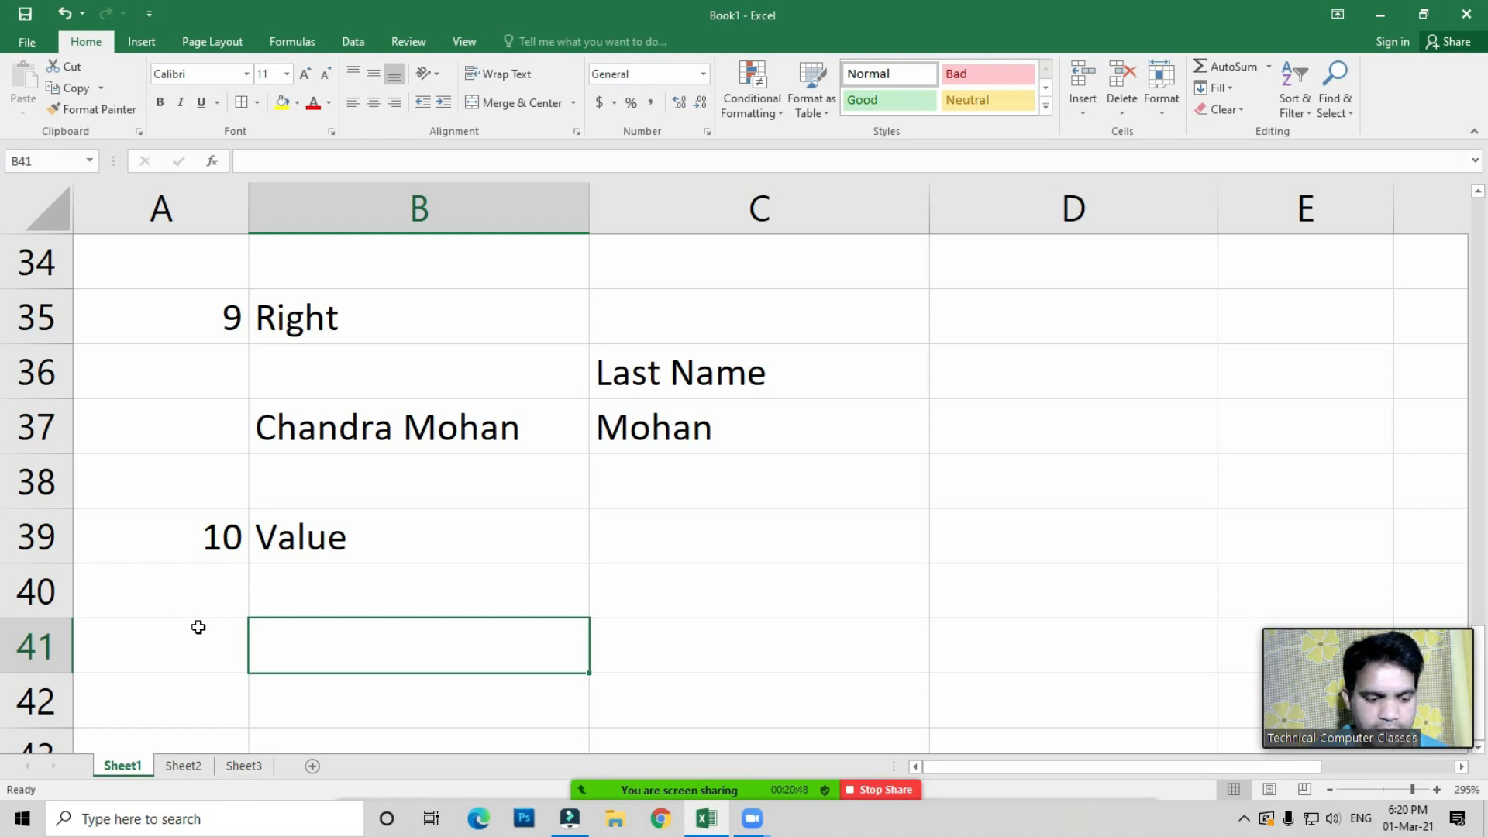
{"action": "type", "text": "$500"}
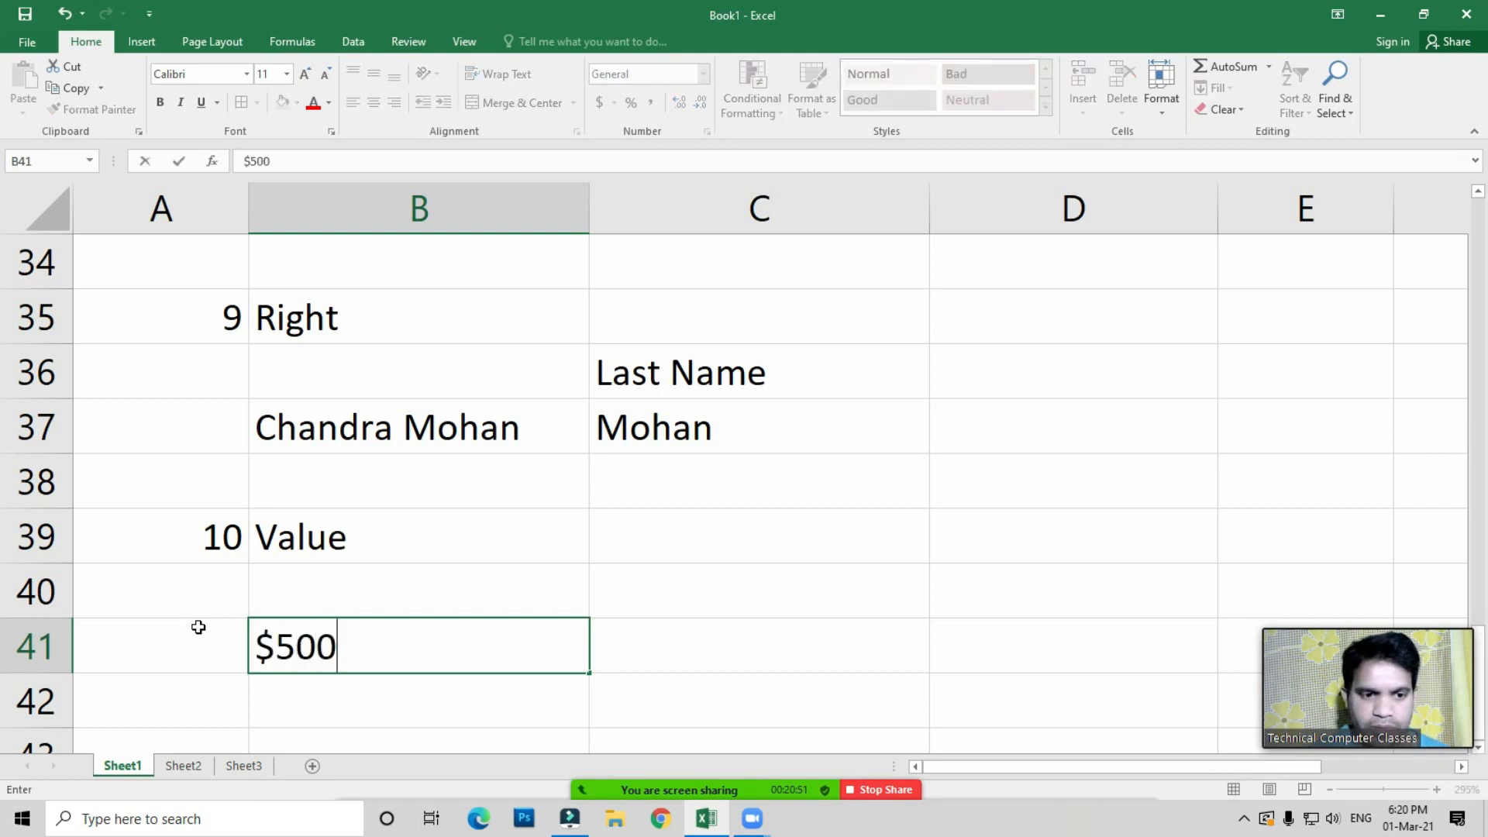
{"action": "key", "text": "Tab"}
{"action": "key", "text": "shift+Tab"}
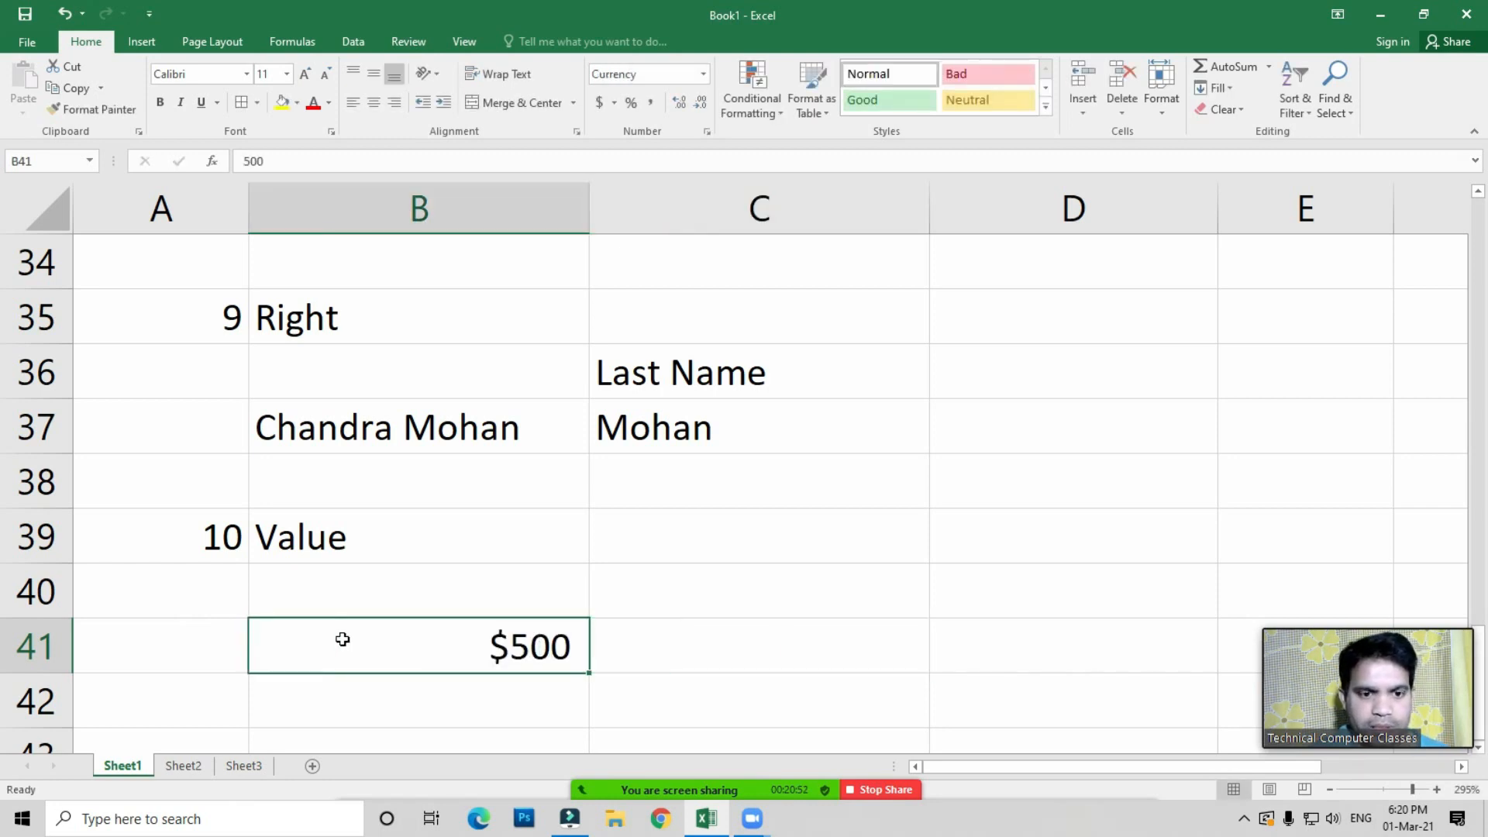
{"action": "left_click", "coordinate": [659, 647]}
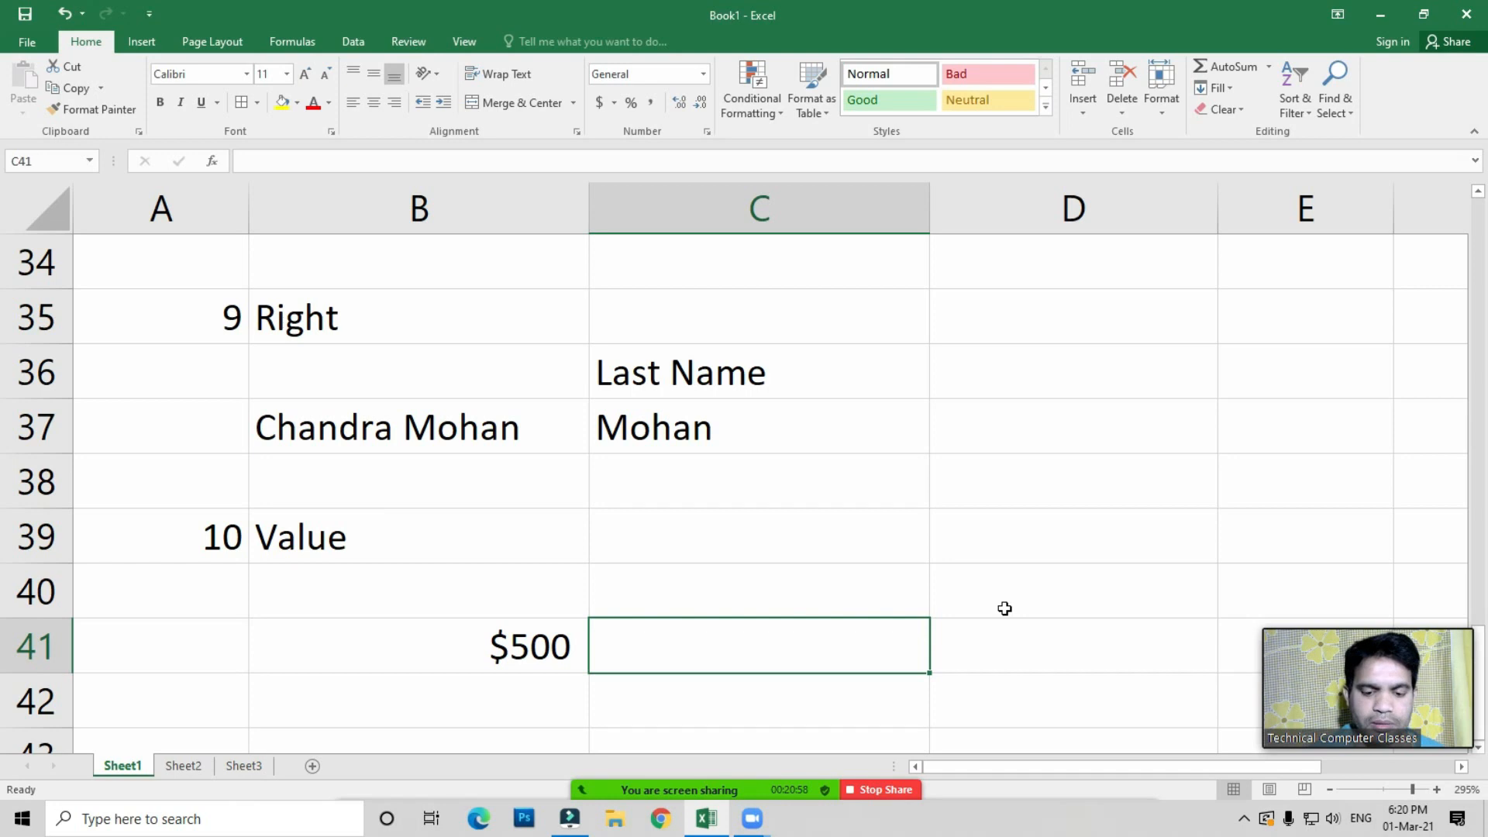
Enter =VALUE(B41) in C41, correcting the misspelt function name
{"action": "type", "text": "=vlaue"}
{"action": "key", "text": "BackSpace"}
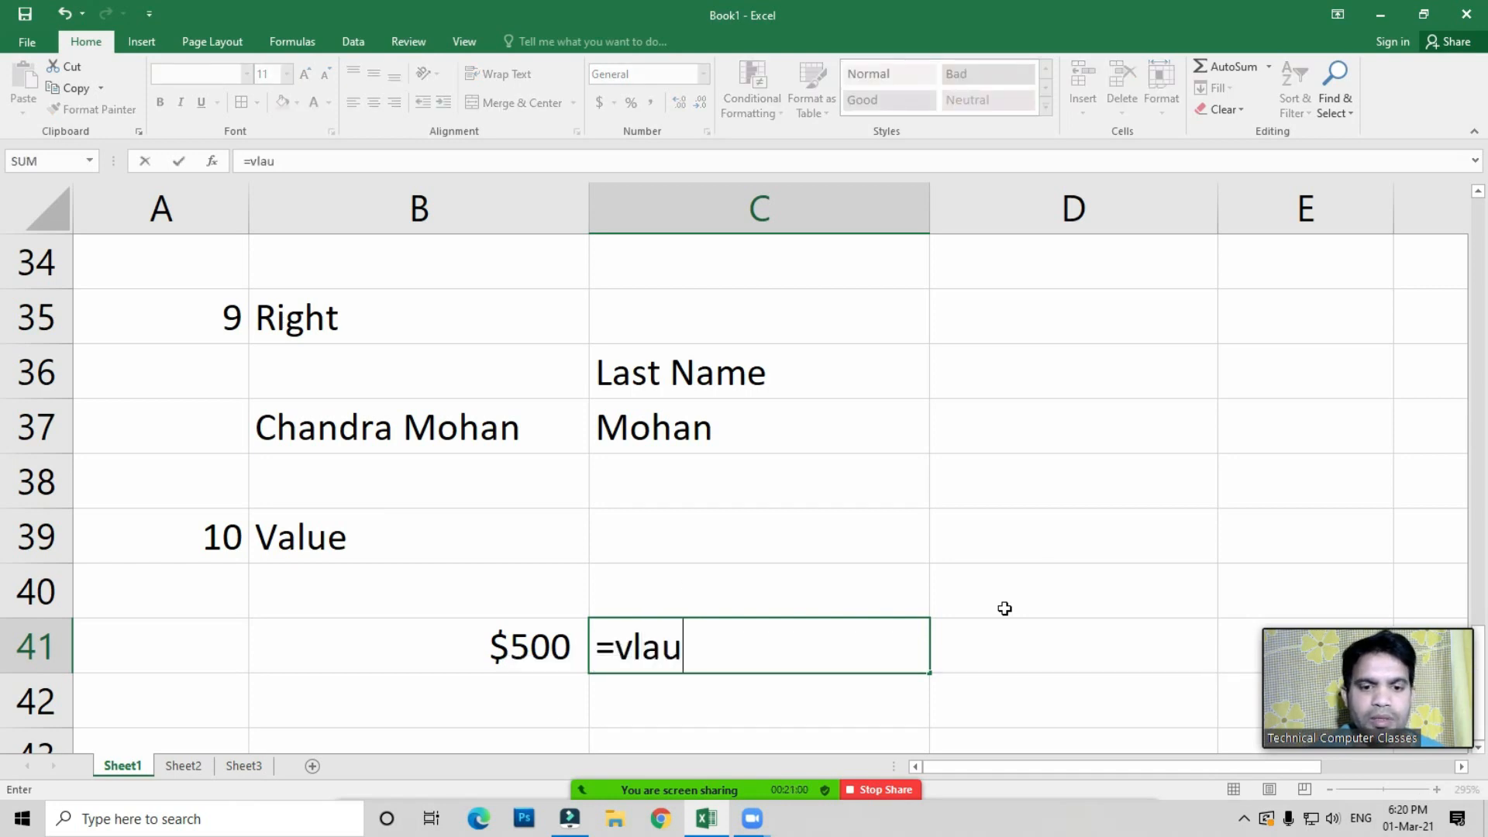
{"action": "key", "text": "BackSpace"}
{"action": "key", "text": "BackSpace"}
{"action": "key", "text": "BackSpace"}
{"action": "type", "text": "al"}
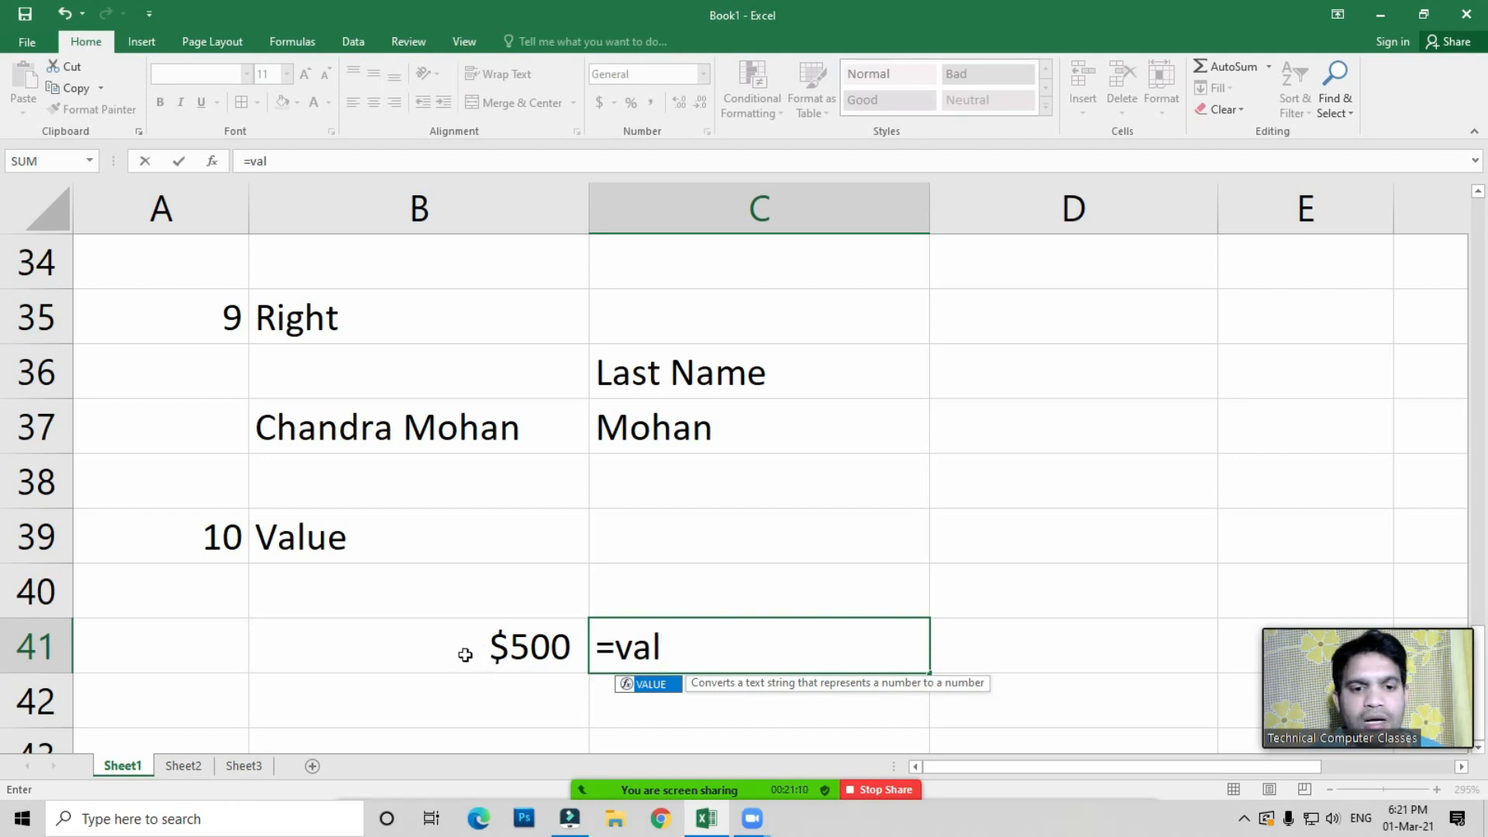
{"action": "key", "text": "Tab"}
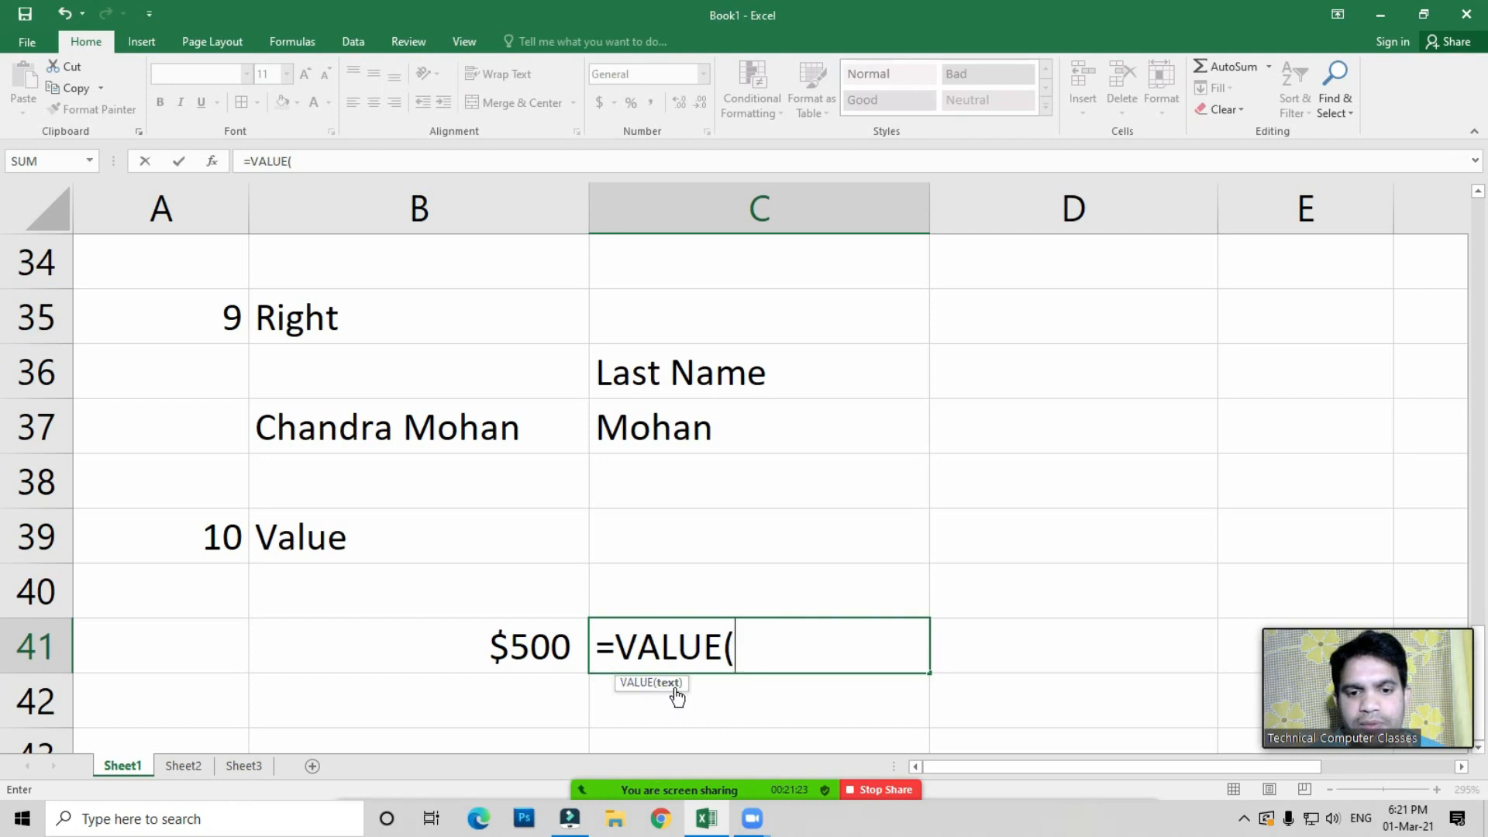
{"action": "left_click", "coordinate": [493, 659]}
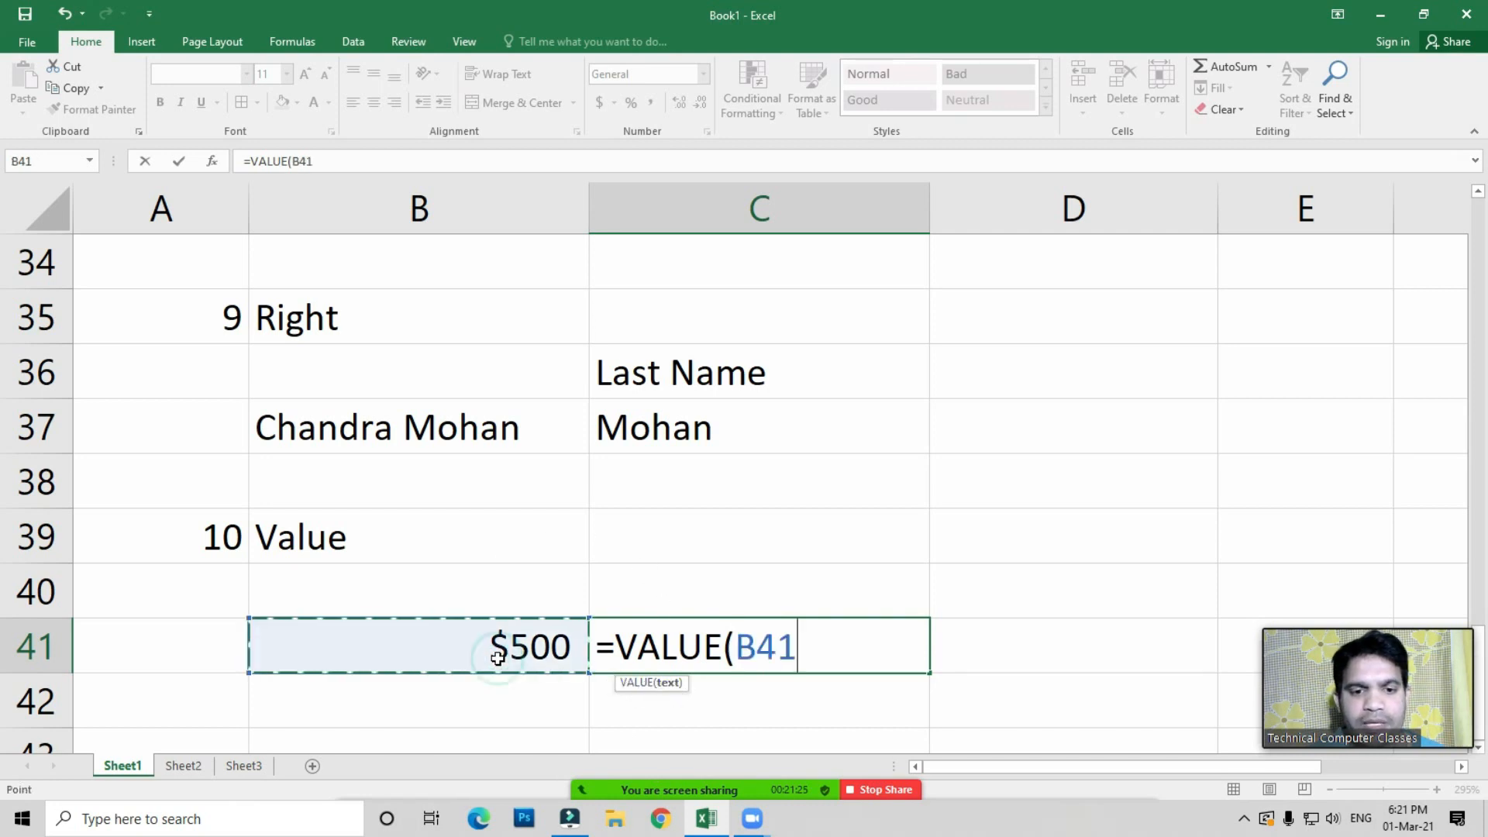
{"action": "type", "text": ")"}
{"action": "key", "text": "Return"}
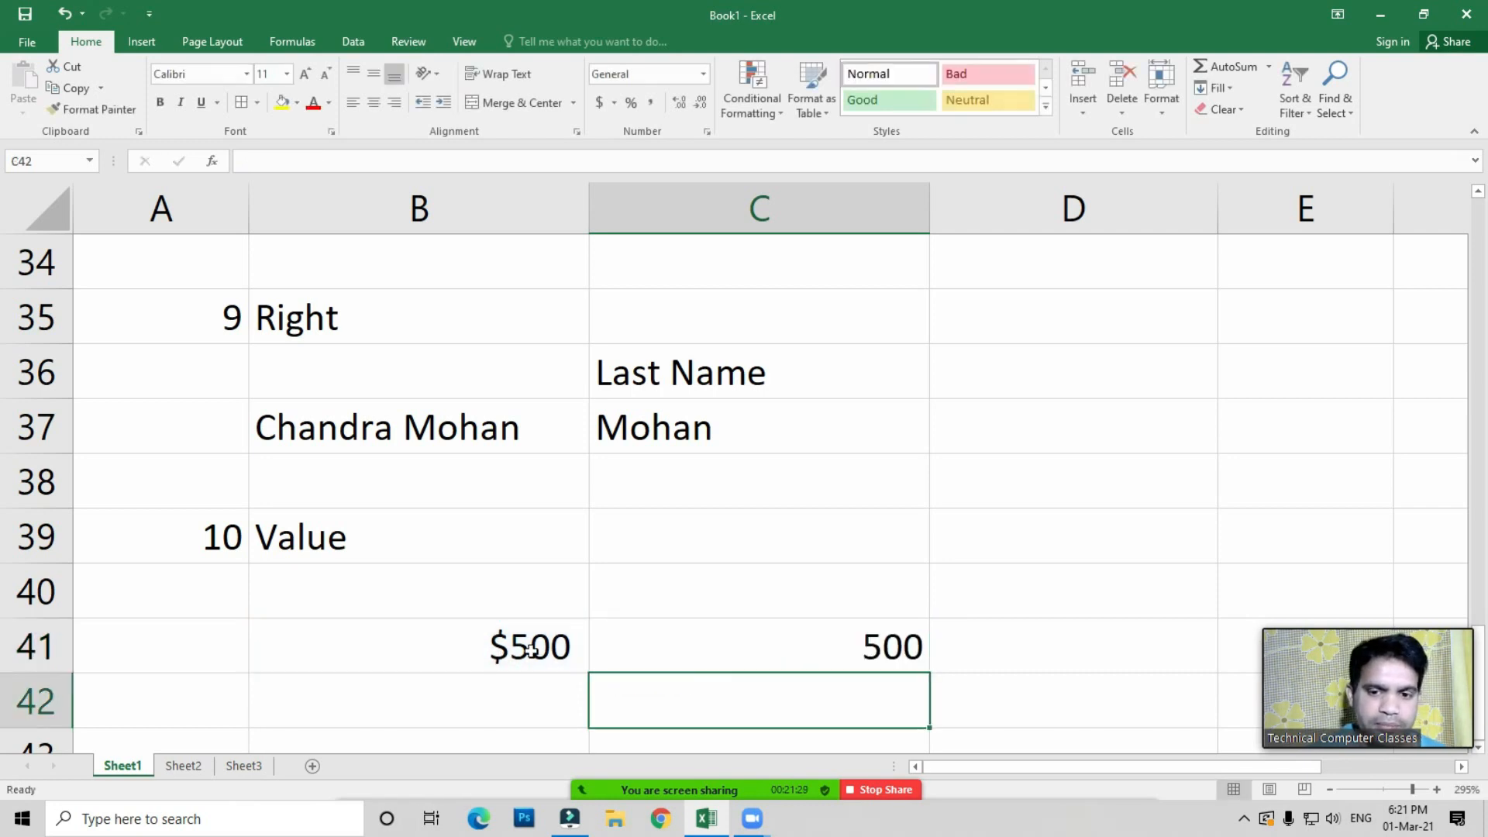
Review the $500 entry and the VALUE formula, then scroll through the sheet from the top
{"action": "left_click", "coordinate": [803, 660]}
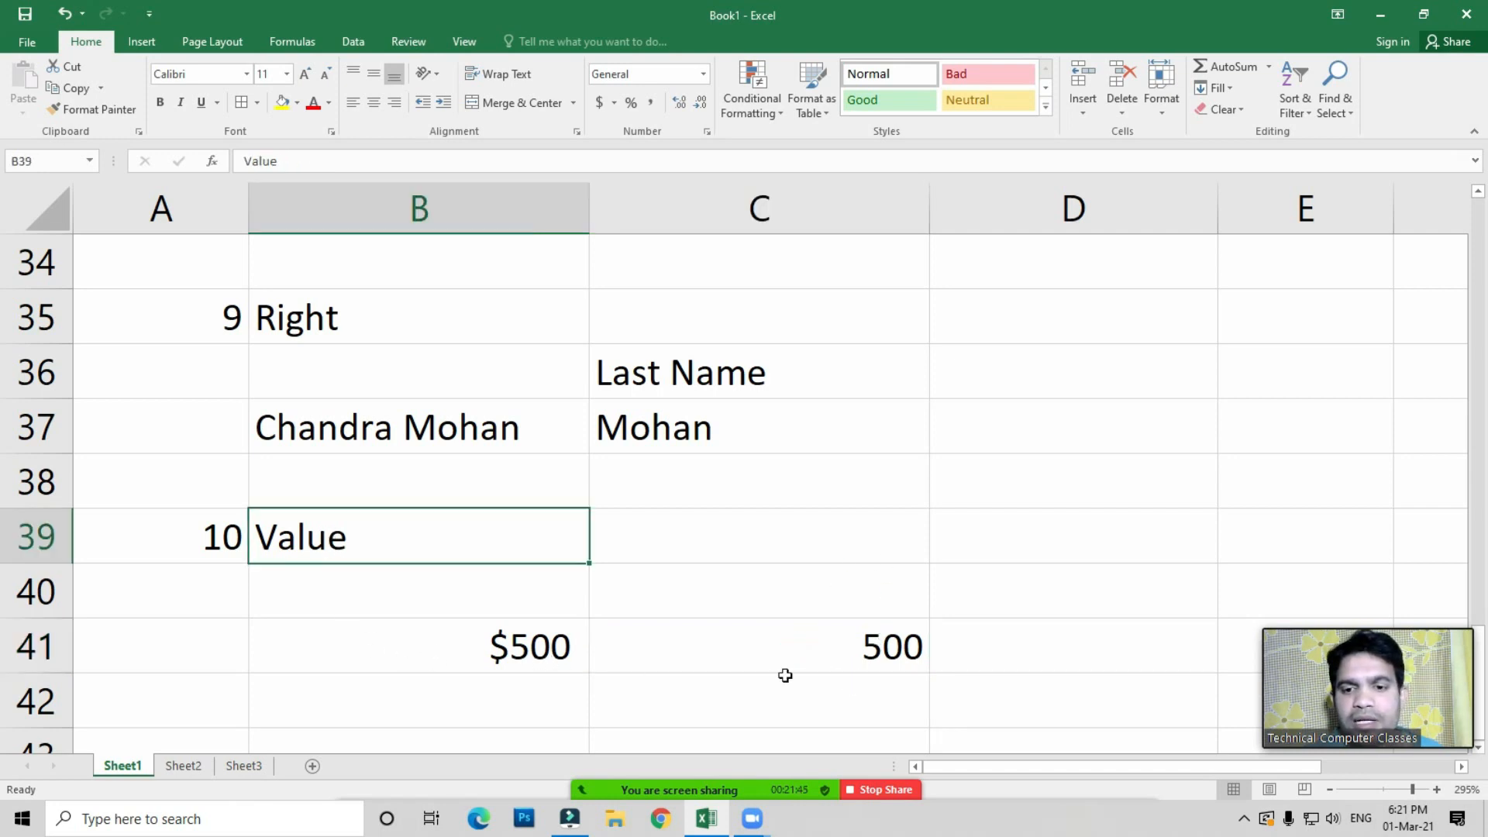
{"action": "left_click", "coordinate": [820, 661]}
{"action": "left_click", "coordinate": [322, 534]}
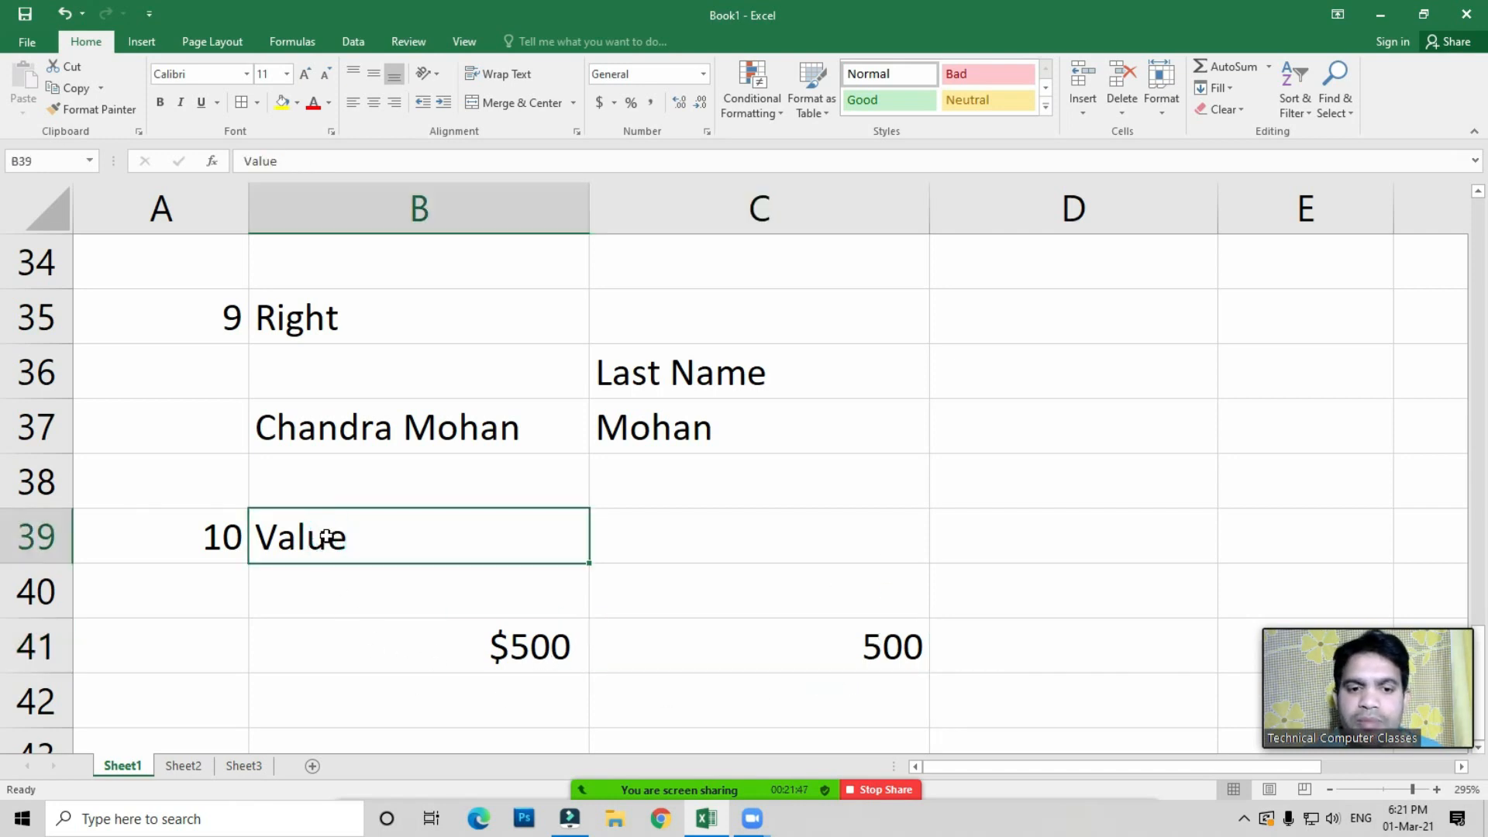
{"action": "left_click", "coordinate": [463, 663]}
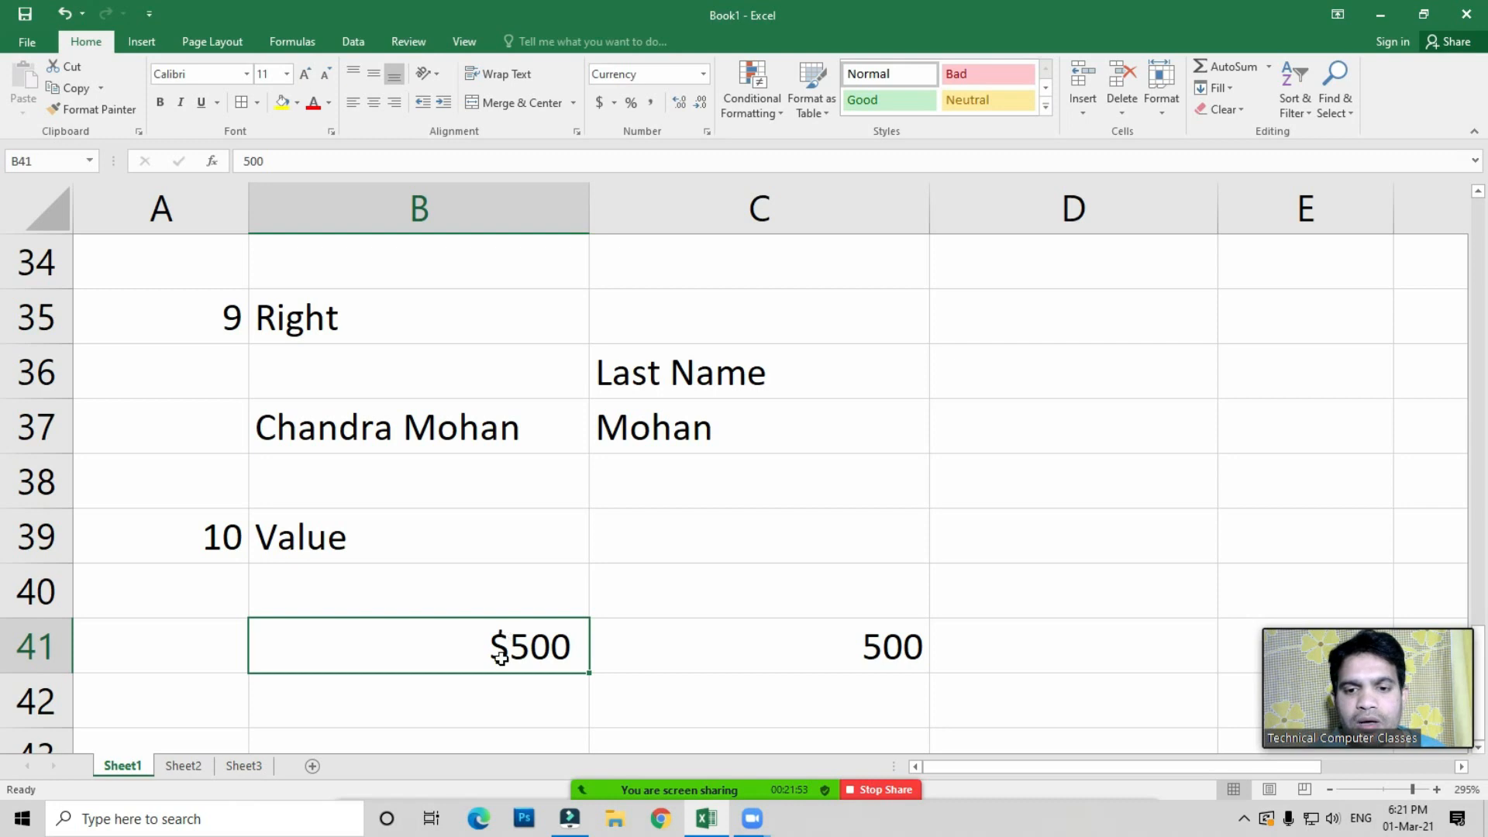
{"action": "left_click", "coordinate": [711, 644]}
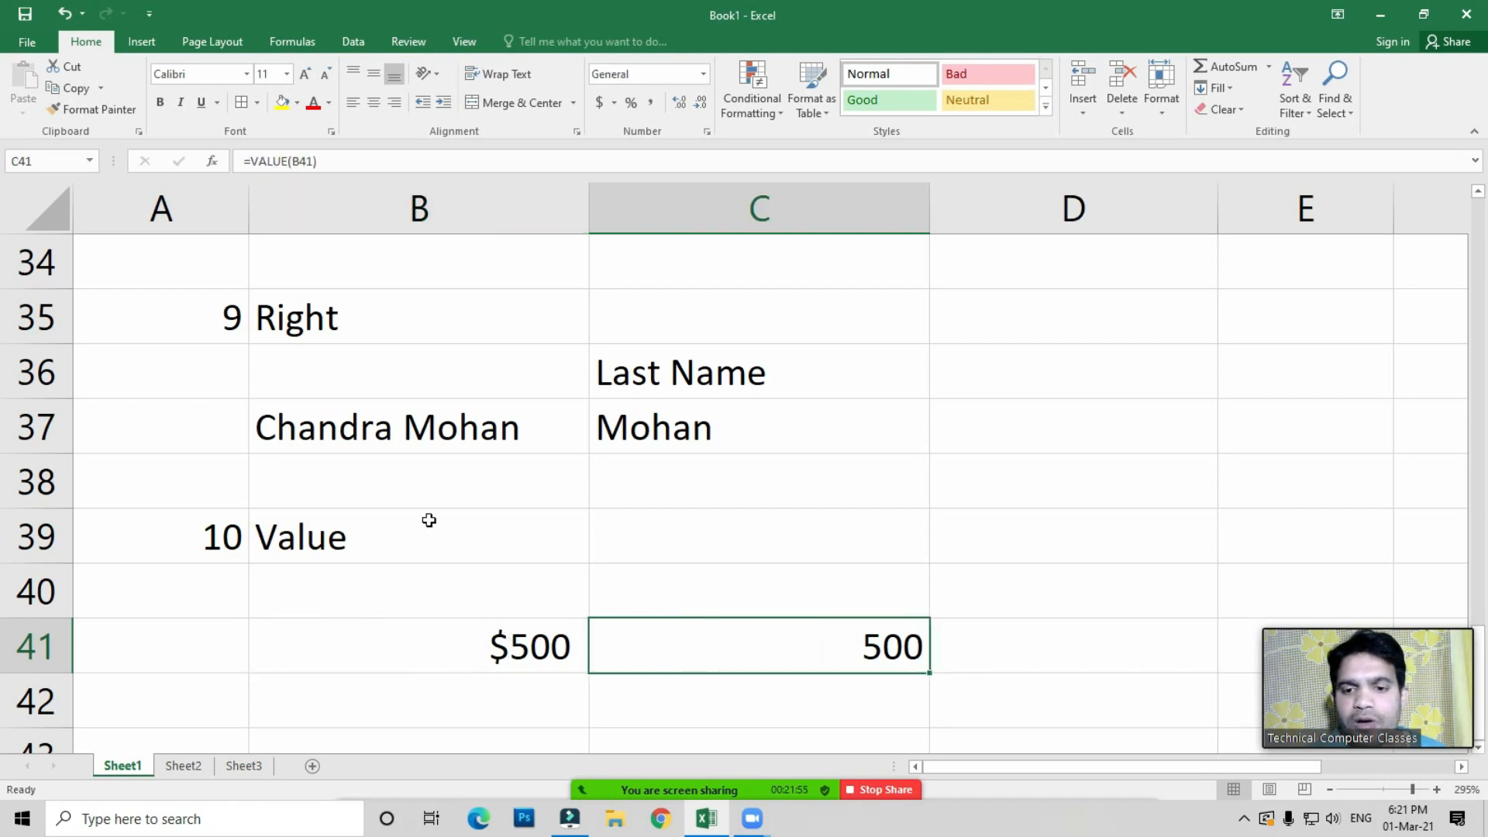
{"action": "scroll", "coordinate": [341, 655], "scroll_direction": "up", "scroll_amount": 11}
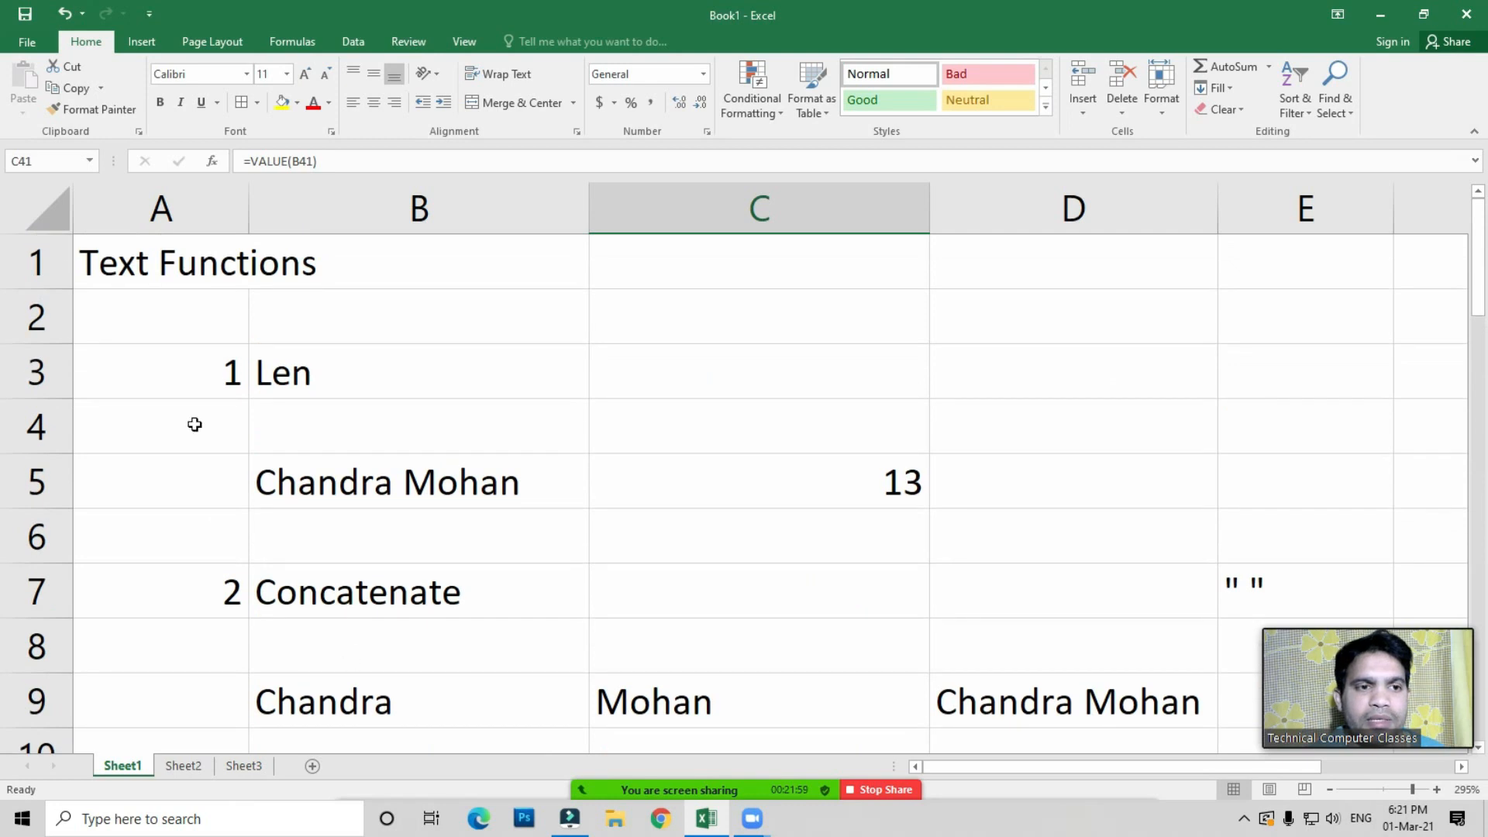
{"action": "left_click", "coordinate": [320, 265]}
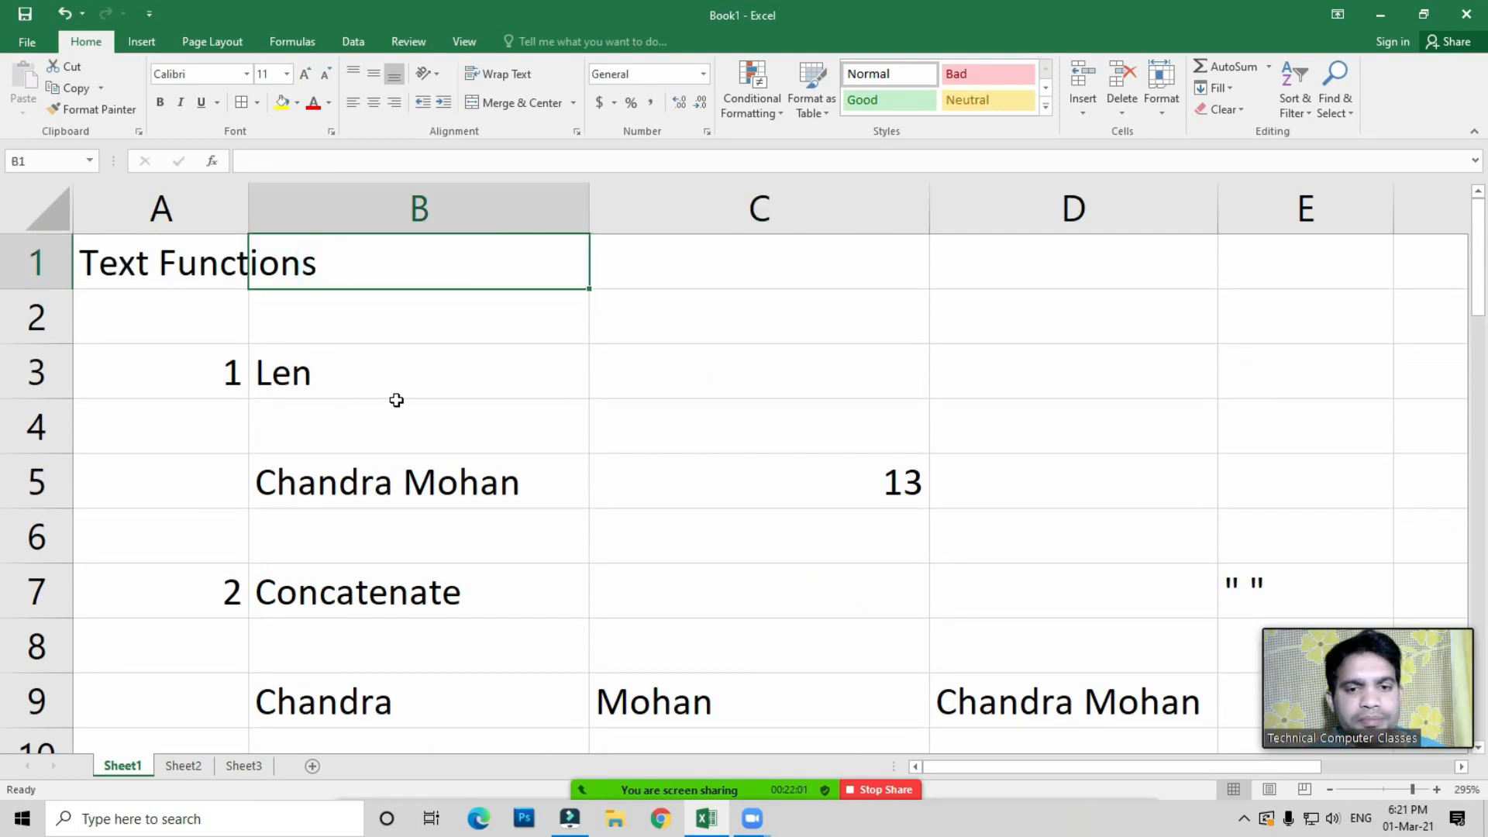
{"action": "scroll", "coordinate": [397, 395], "scroll_direction": "down", "scroll_amount": 8}
{"action": "scroll", "coordinate": [400, 401], "scroll_direction": "up", "scroll_amount": 5}
{"action": "scroll", "coordinate": [401, 402], "scroll_direction": "down", "scroll_amount": 12}
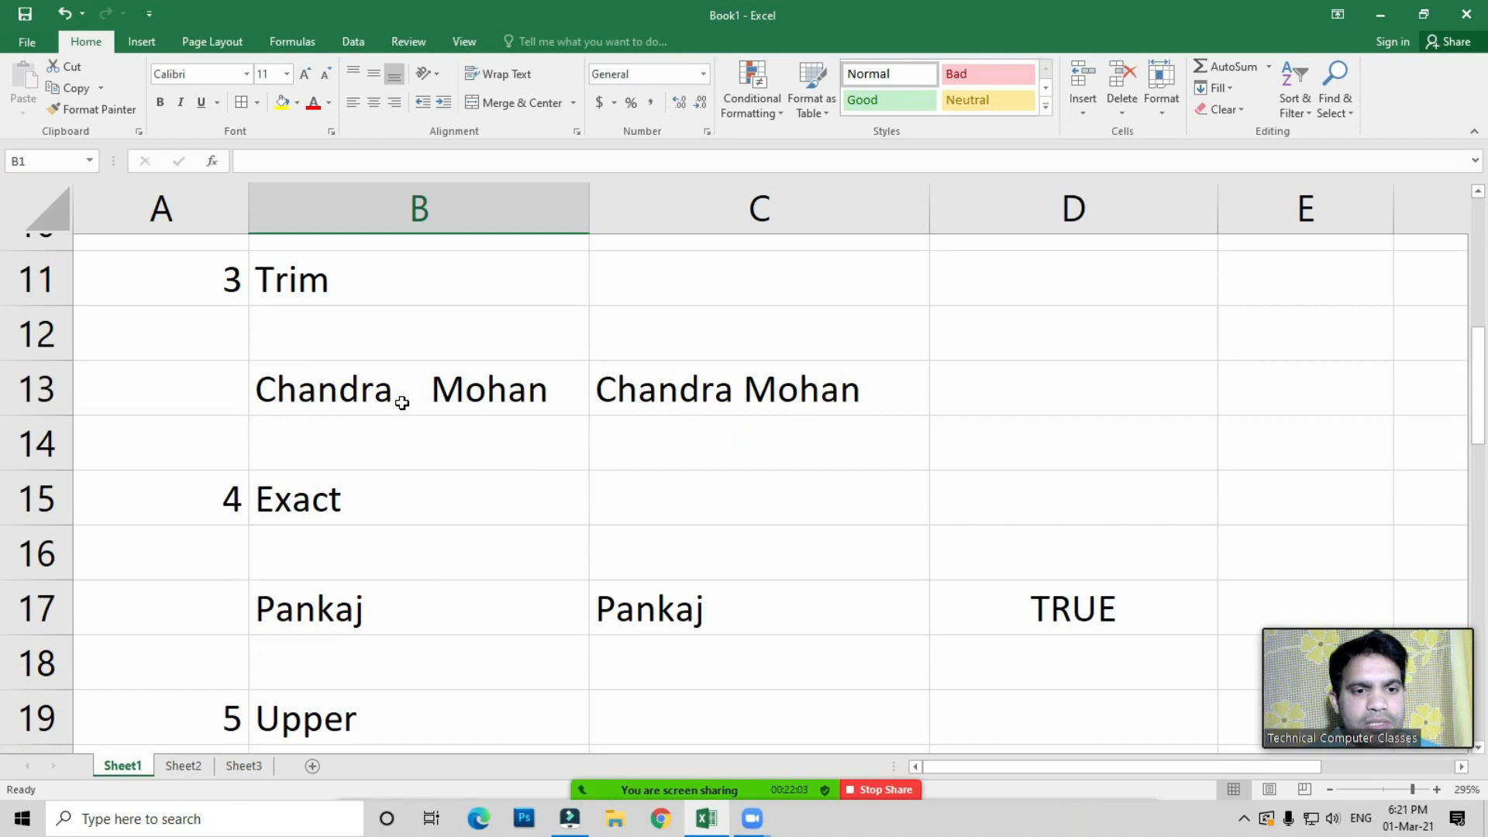
{"action": "scroll", "coordinate": [402, 402], "scroll_direction": "down", "scroll_amount": 2}
{"action": "scroll", "coordinate": [401, 403], "scroll_direction": "up", "scroll_amount": 5}
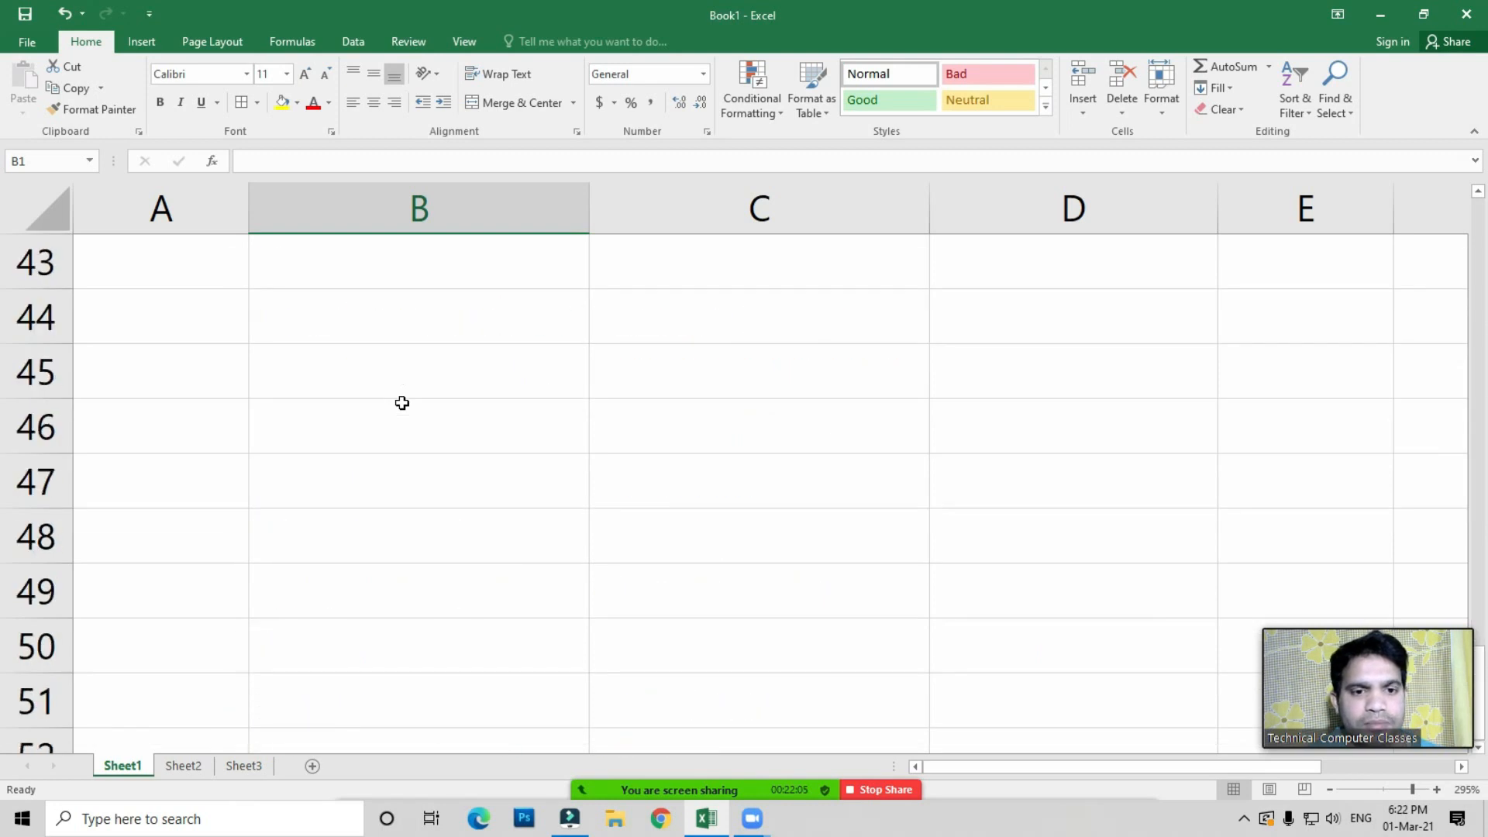
Enter item number 11 in A43 and the heading Find in B43
{"action": "left_click", "coordinate": [163, 597]}
{"action": "type", "text": "11"}
{"action": "key", "text": "Tab"}
{"action": "type", "text": "Find"}
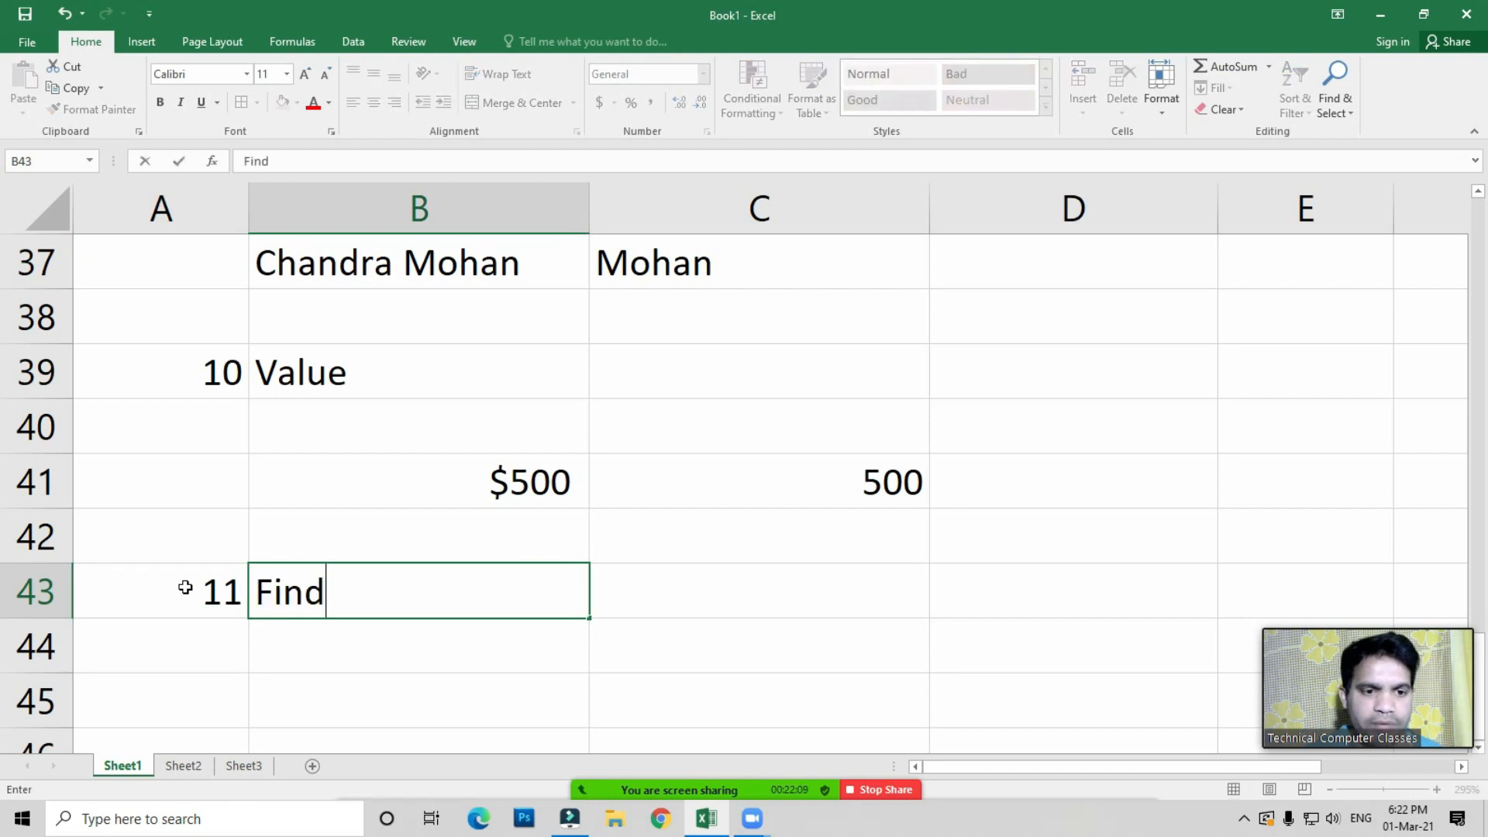
{"action": "key", "text": "Return"}
{"action": "key", "text": "Up"}
{"action": "key", "text": "Up"}
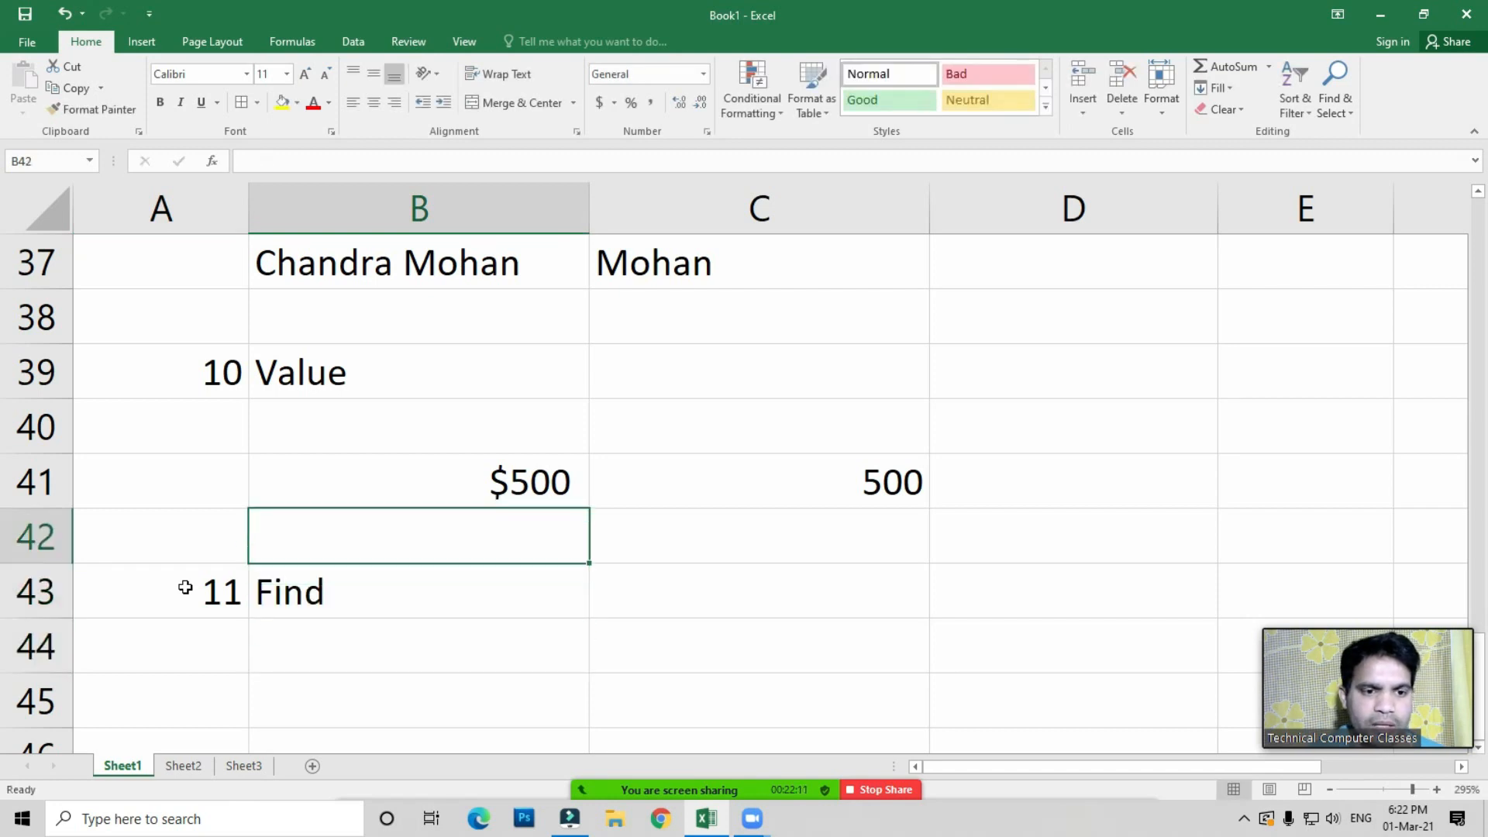
{"action": "key", "text": "Down"}
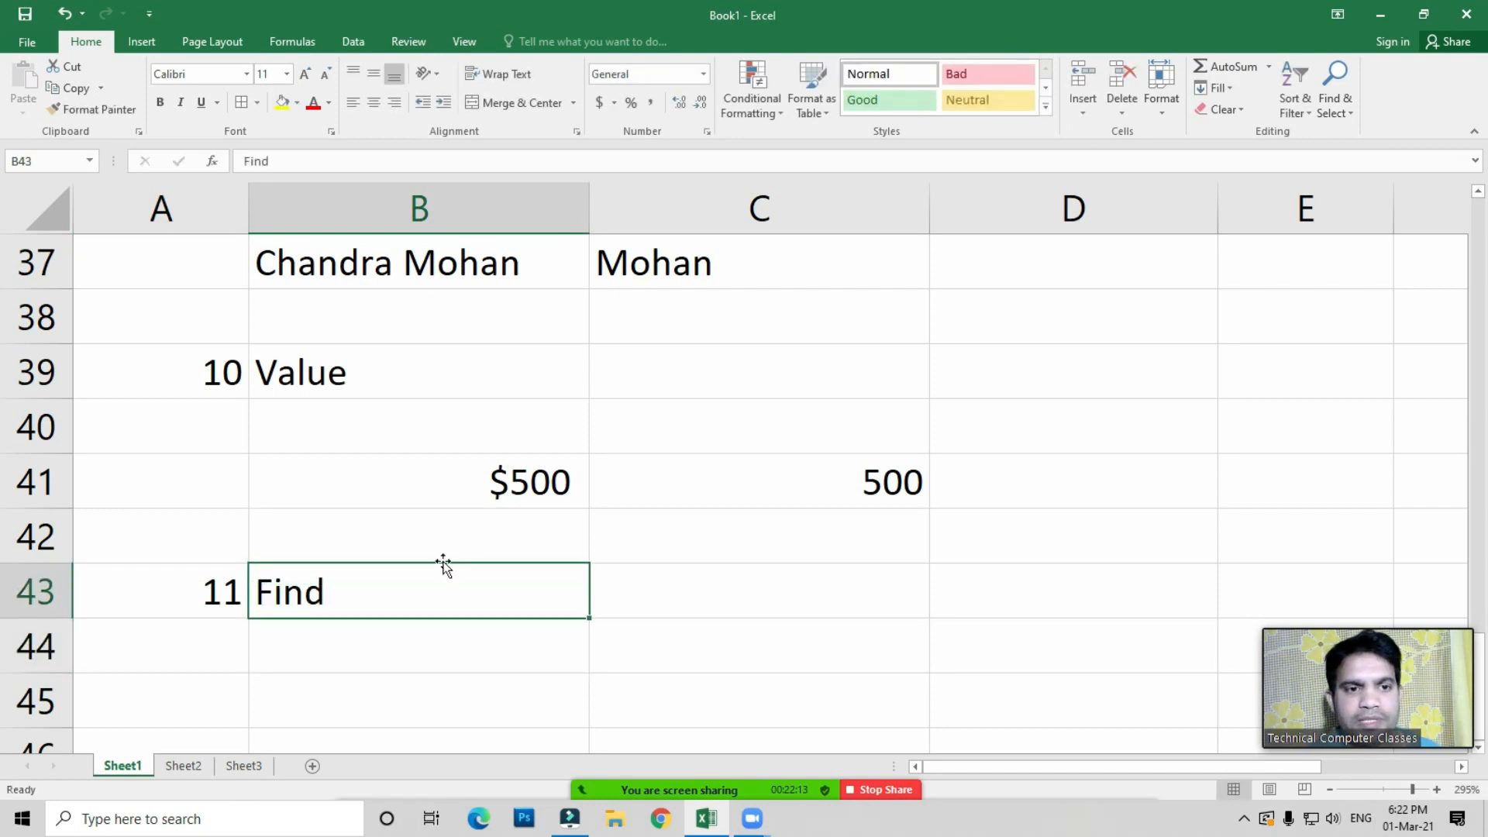
Type a three-word sample full name into B45, then select C45 for the formula
{"action": "scroll", "coordinate": [491, 512], "scroll_direction": "up", "scroll_amount": 1}
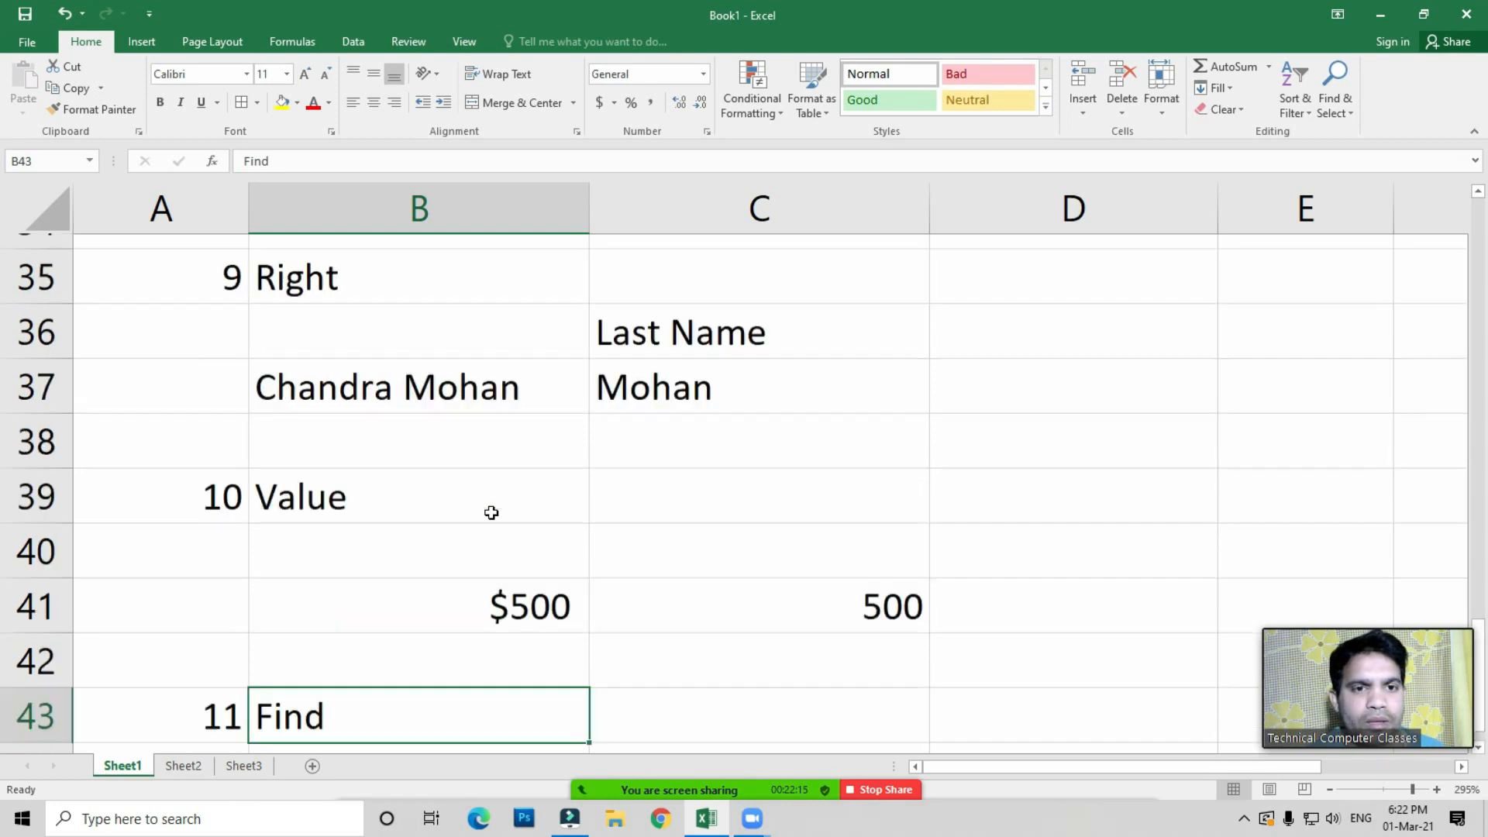
{"action": "scroll", "coordinate": [491, 508], "scroll_direction": "down", "scroll_amount": 2}
{"action": "scroll", "coordinate": [388, 375], "scroll_direction": "up", "scroll_amount": 2}
{"action": "left_click", "coordinate": [394, 442]}
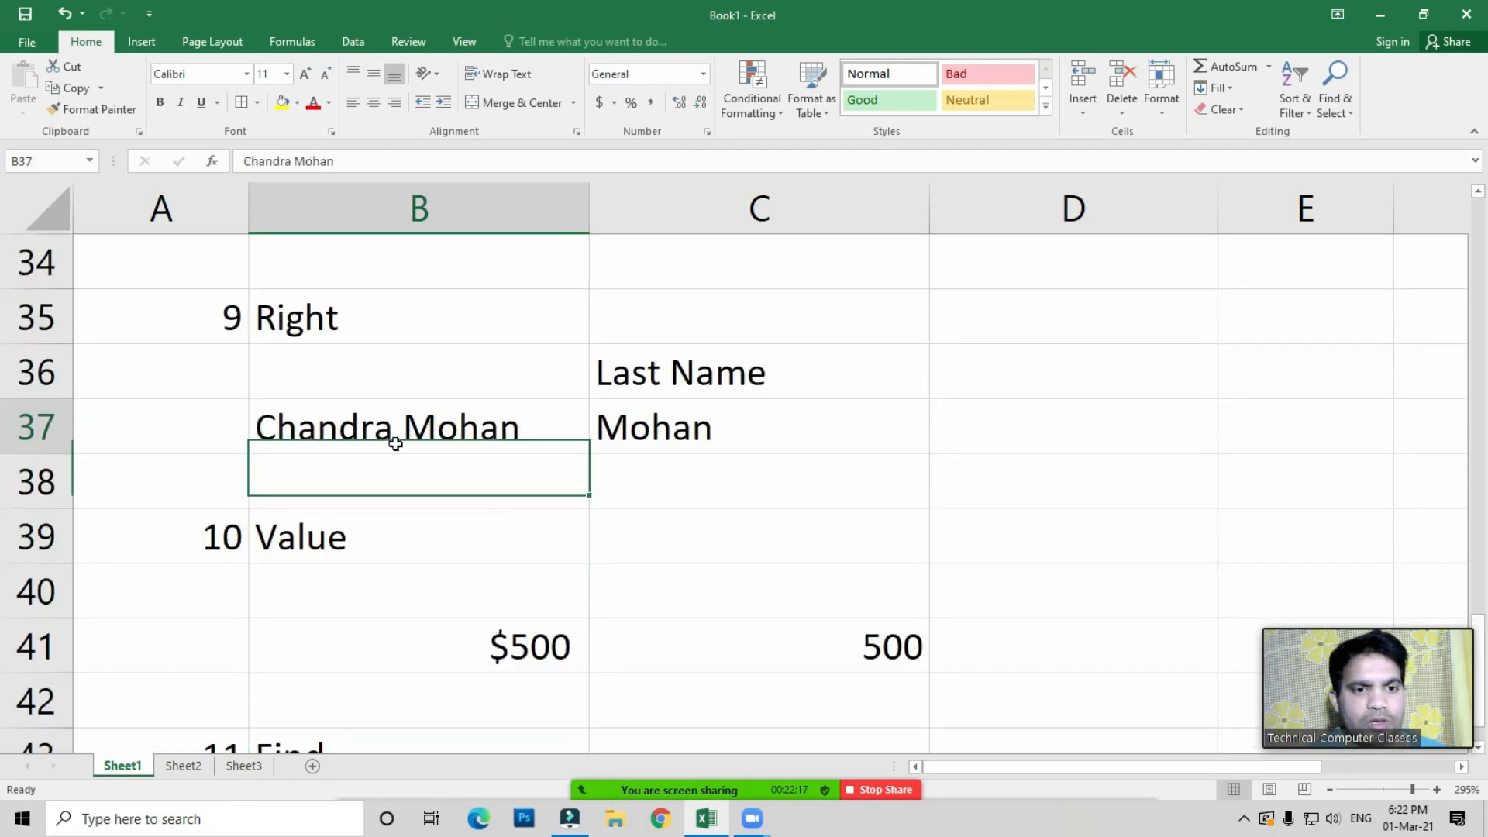
{"action": "scroll", "coordinate": [394, 442], "scroll_direction": "down", "scroll_amount": 2}
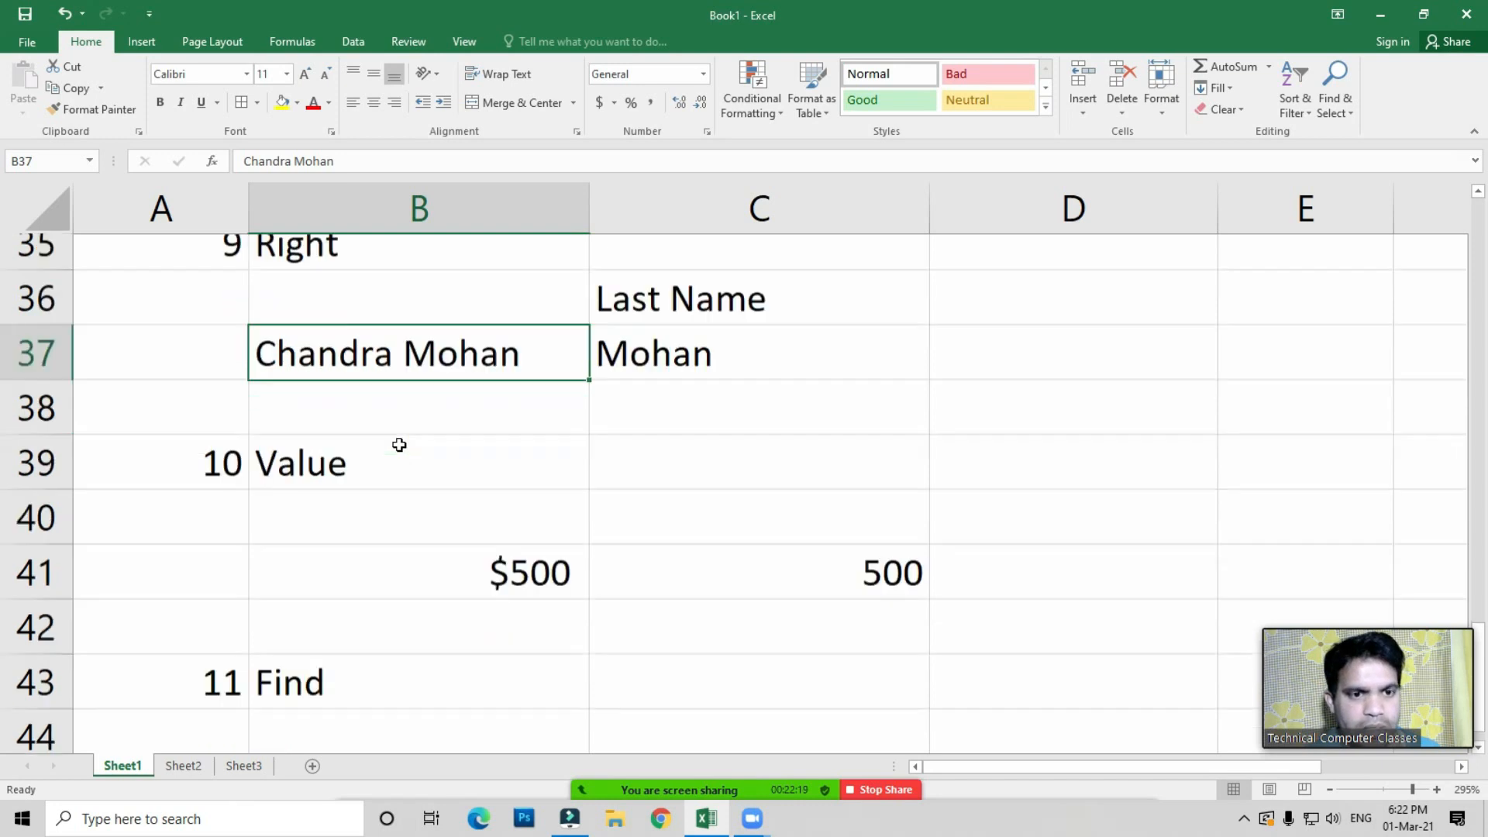
{"action": "left_click", "coordinate": [329, 532]}
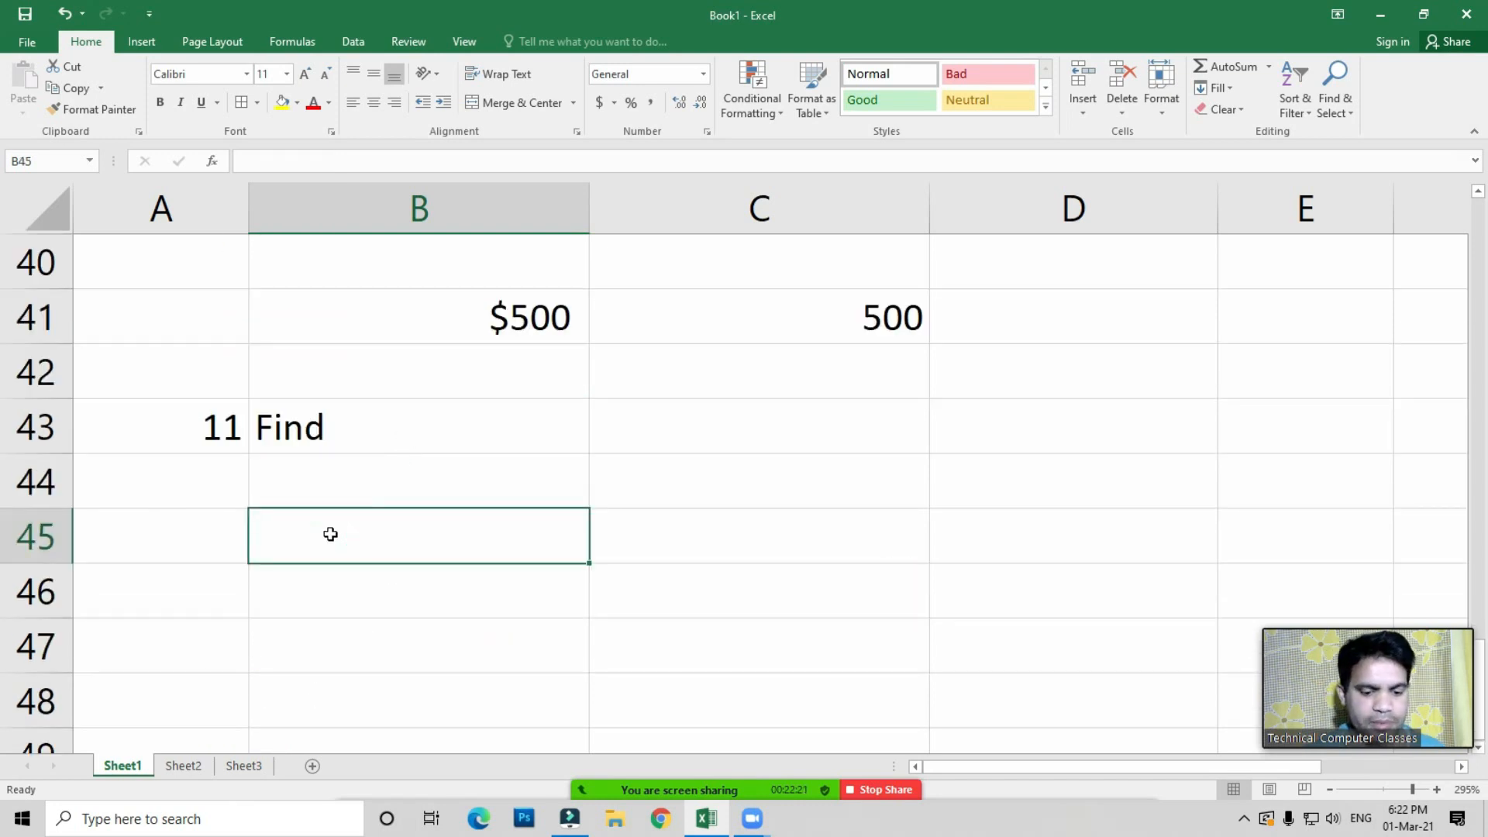
{"action": "type", "text": "Ra"}
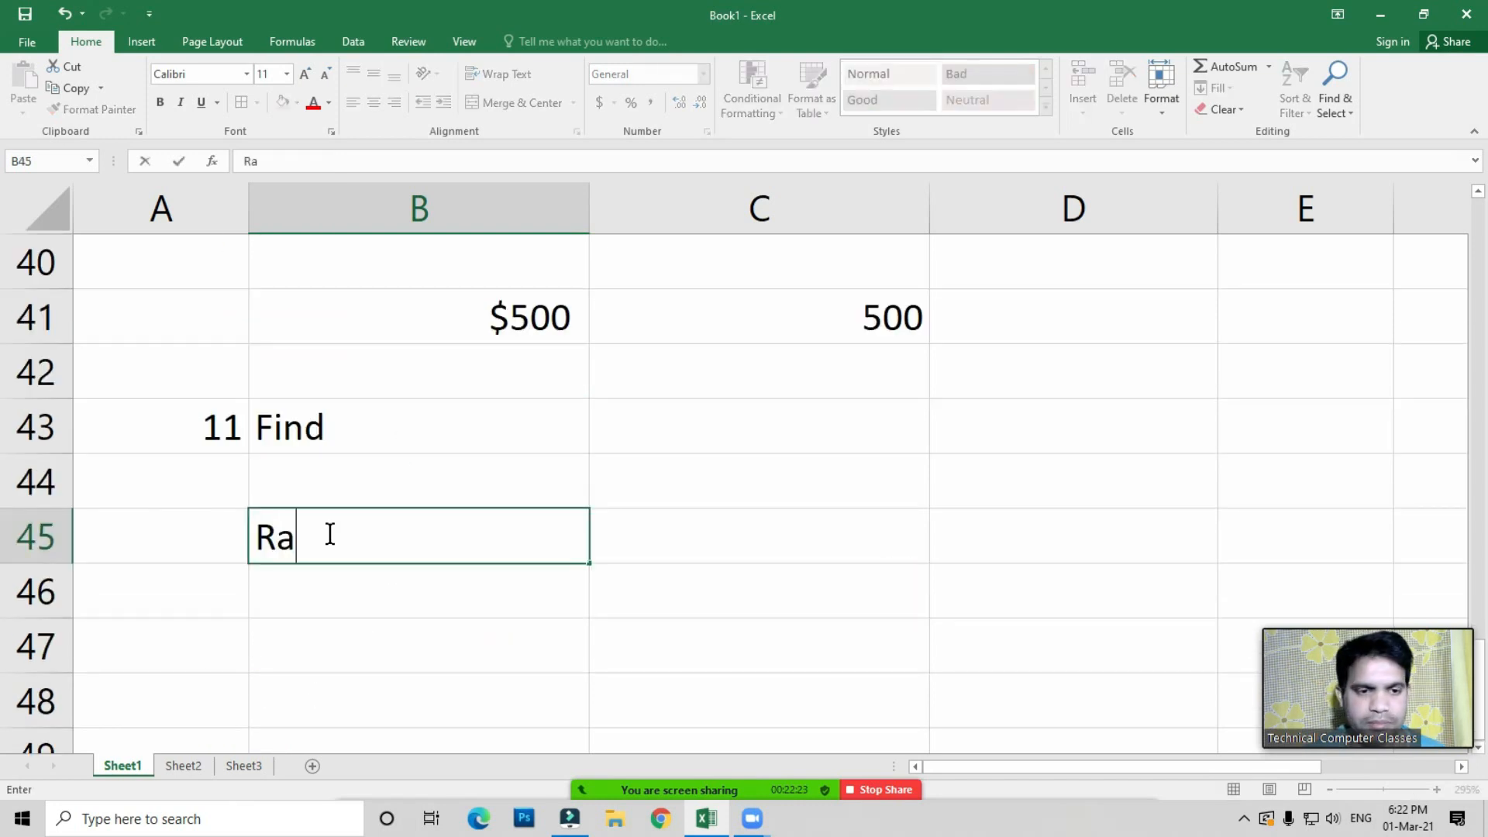
{"action": "type", "text": "m Kisha"}
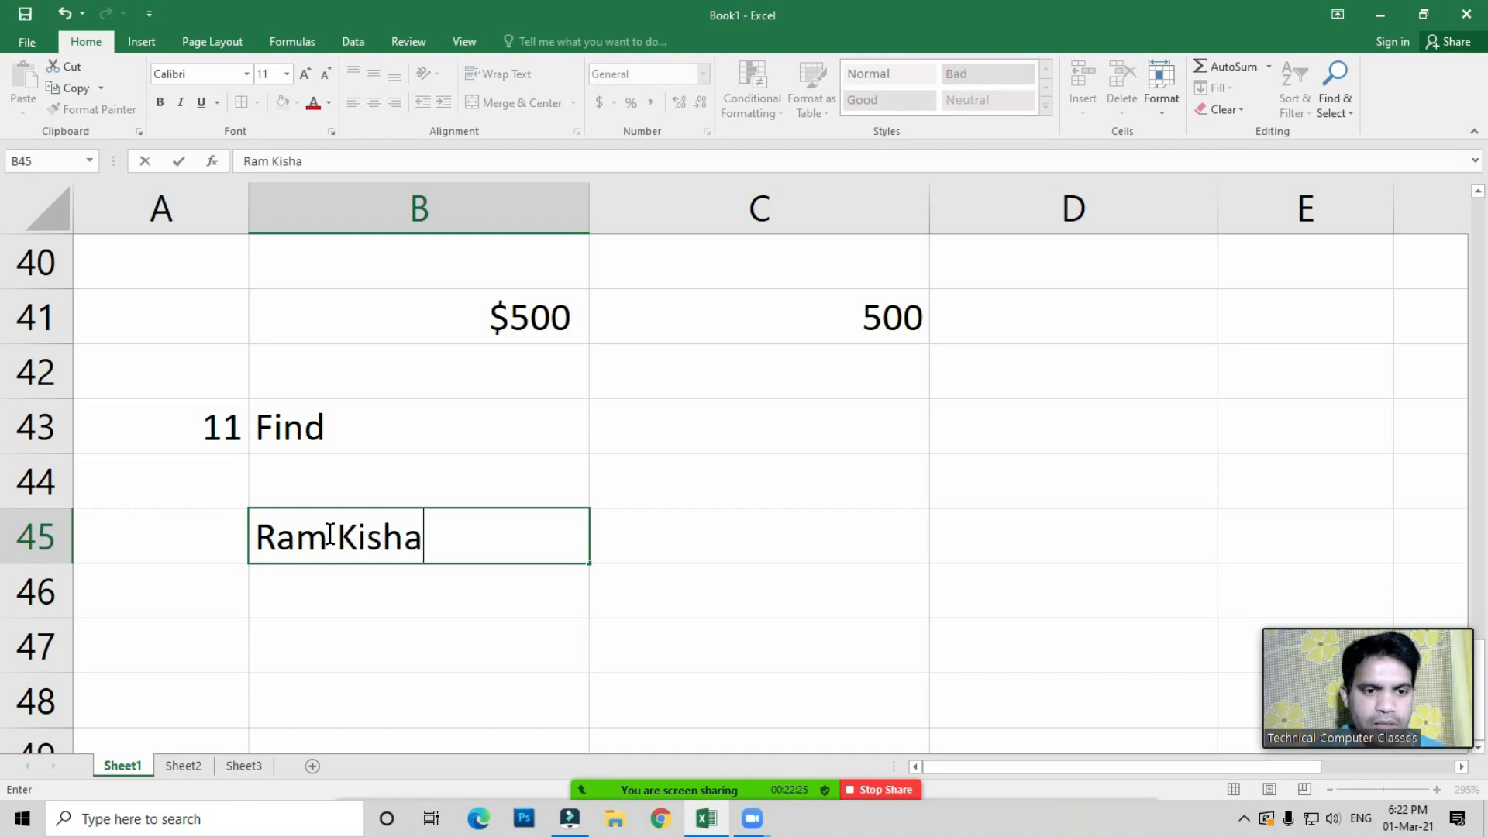
{"action": "type", "text": "n Pal"}
{"action": "key", "text": "Return"}
{"action": "left_click", "coordinate": [330, 535]}
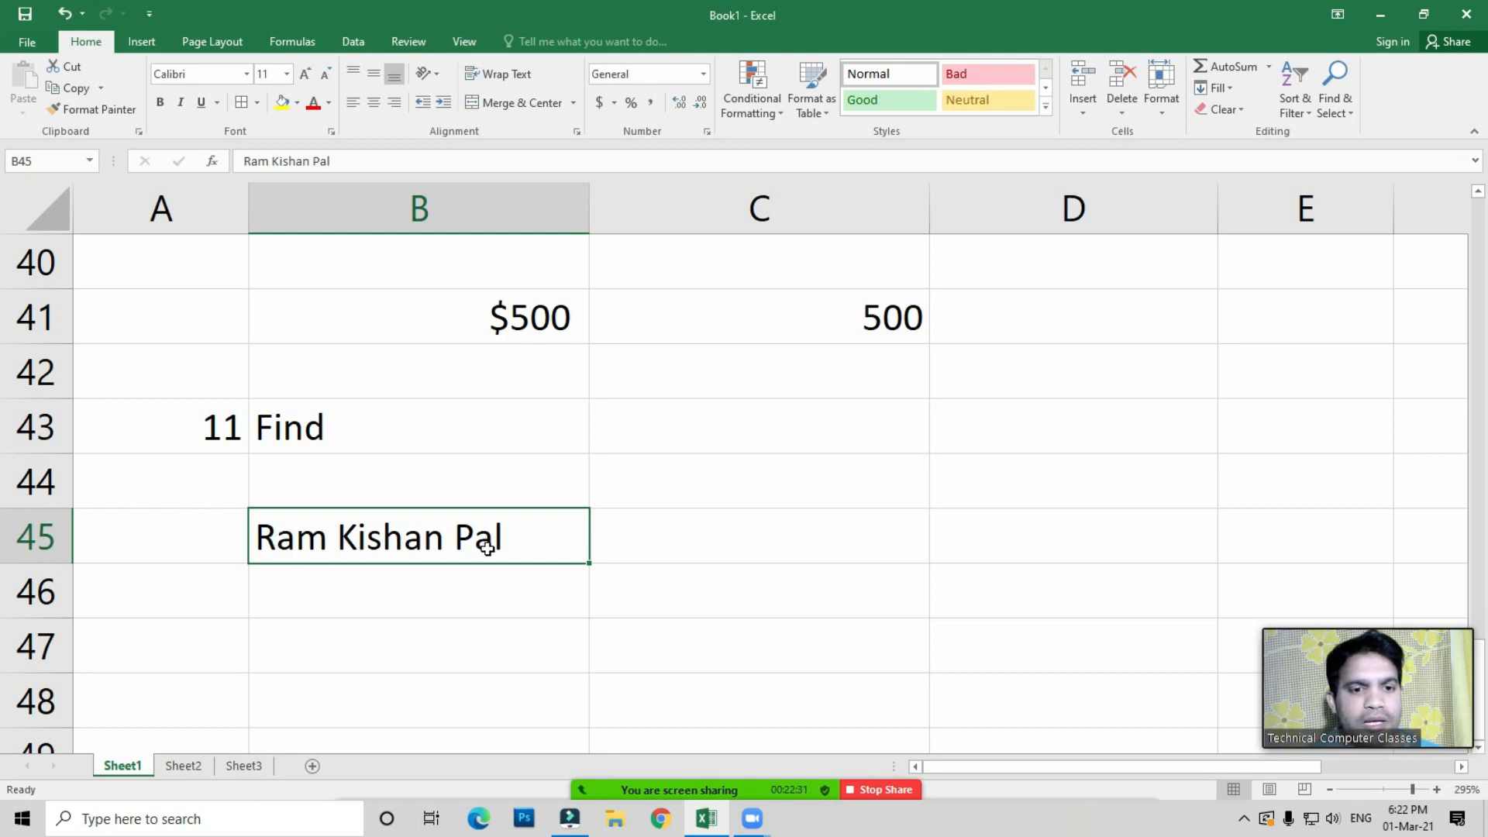
{"action": "left_click", "coordinate": [697, 534]}
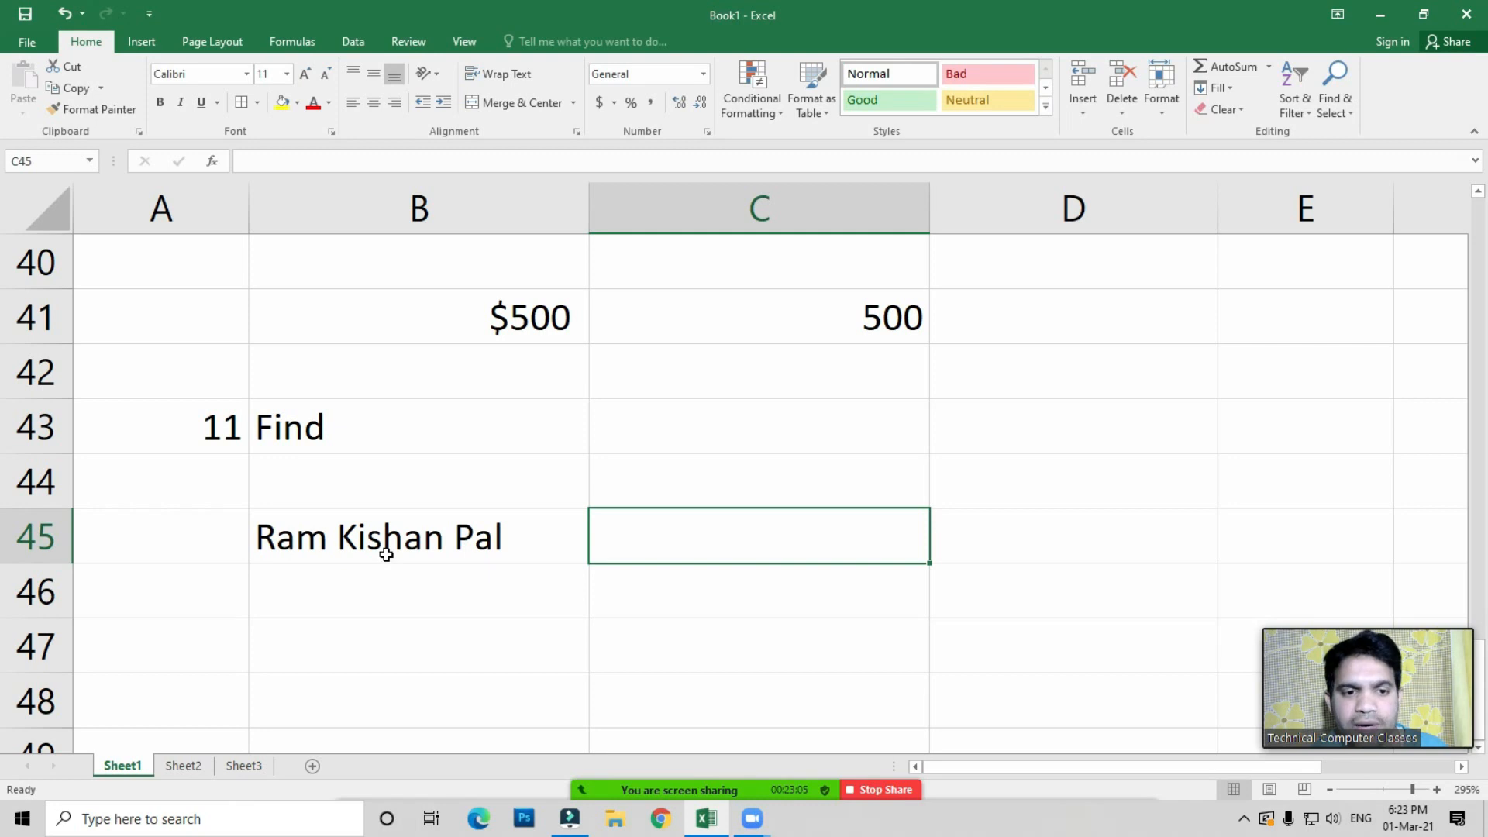
Start typing =FIND(" ",B45, in C45 to search the name for a space
{"action": "left_click", "coordinate": [647, 541]}
{"action": "type", "text": "="}
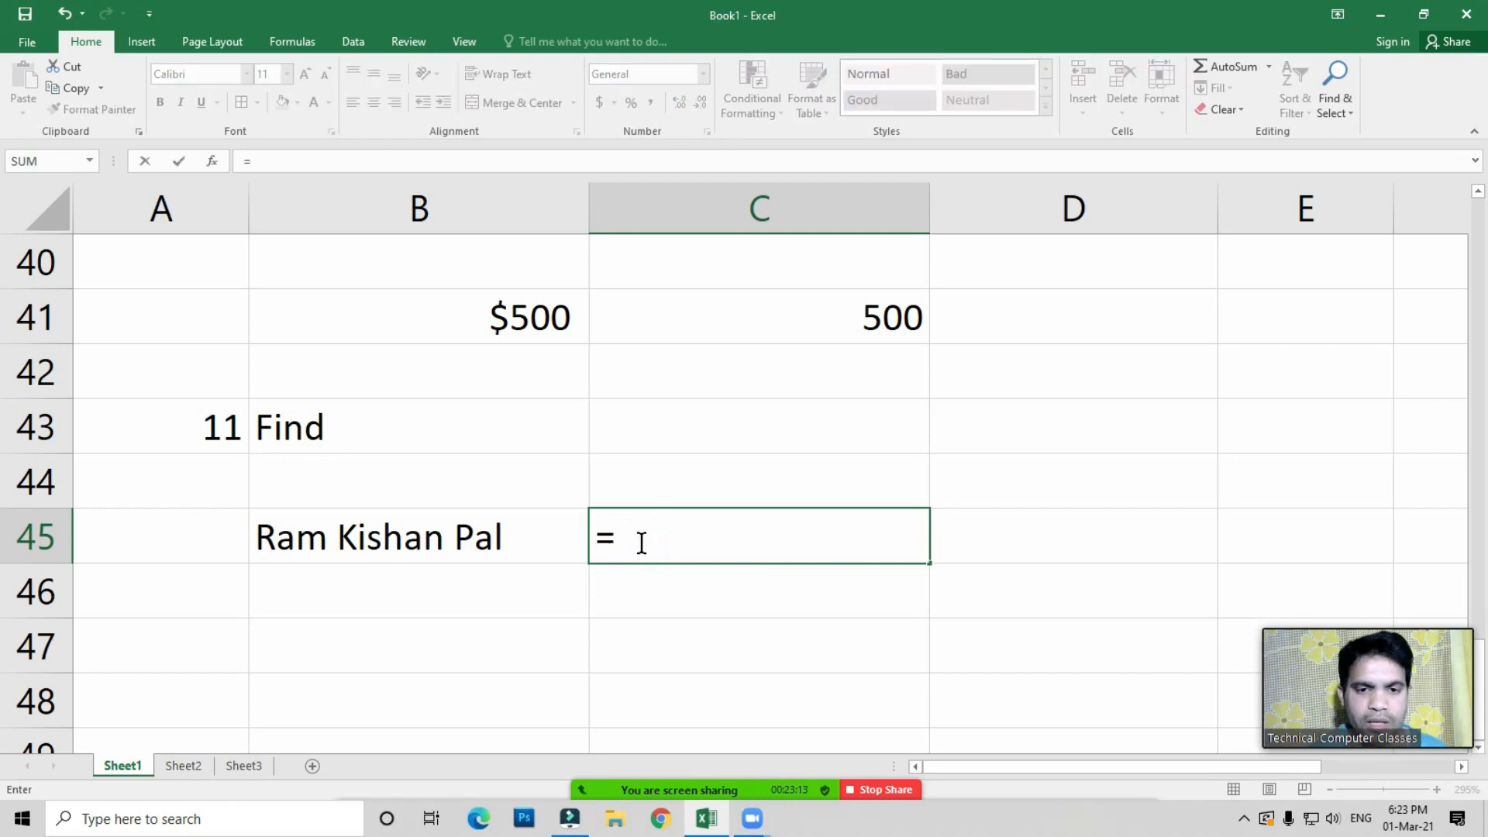
{"action": "type", "text": "find"}
{"action": "key", "text": "Tab"}
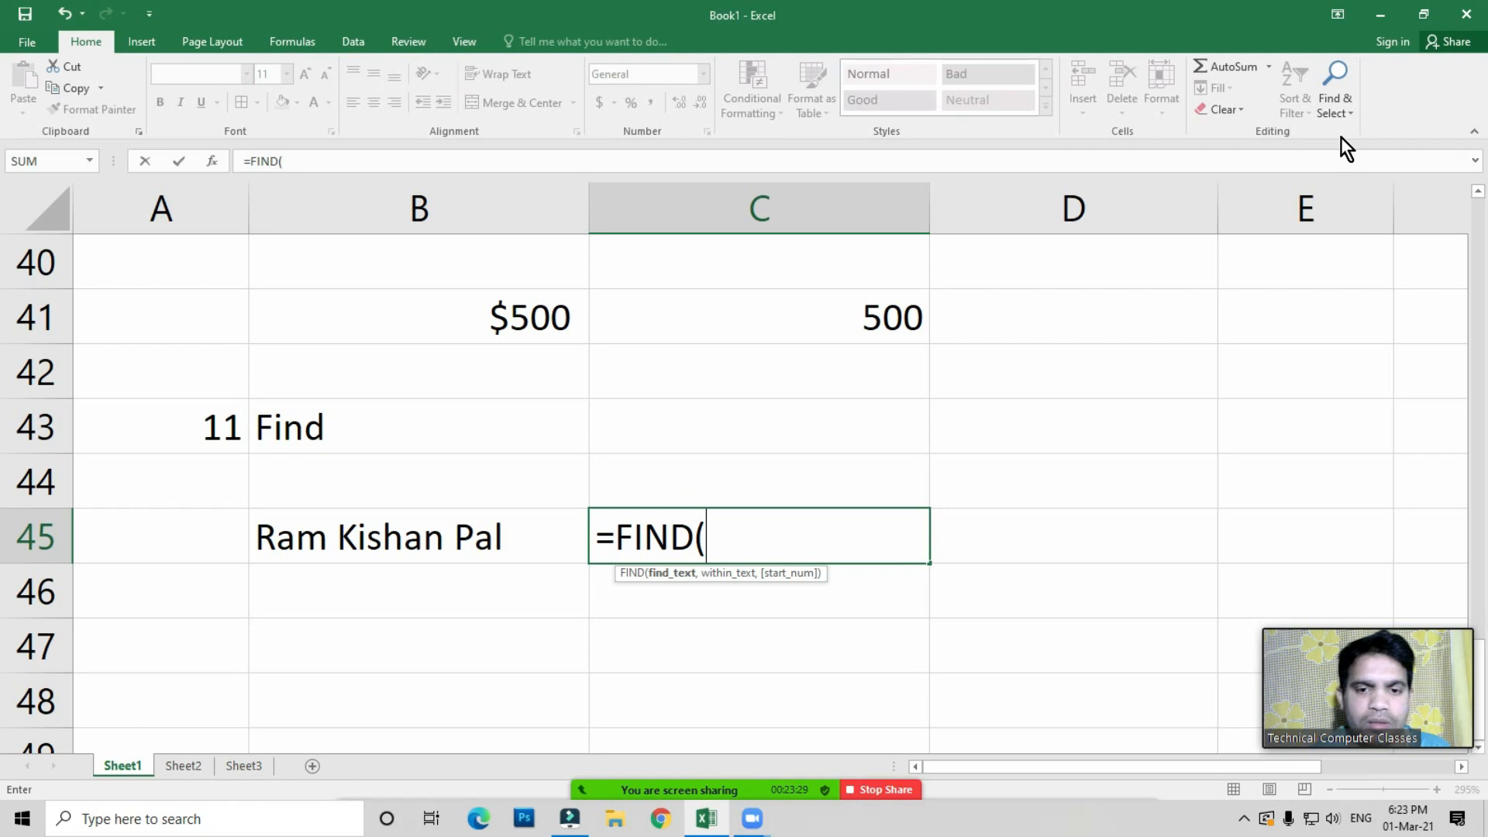
{"action": "type", "text": "\""}
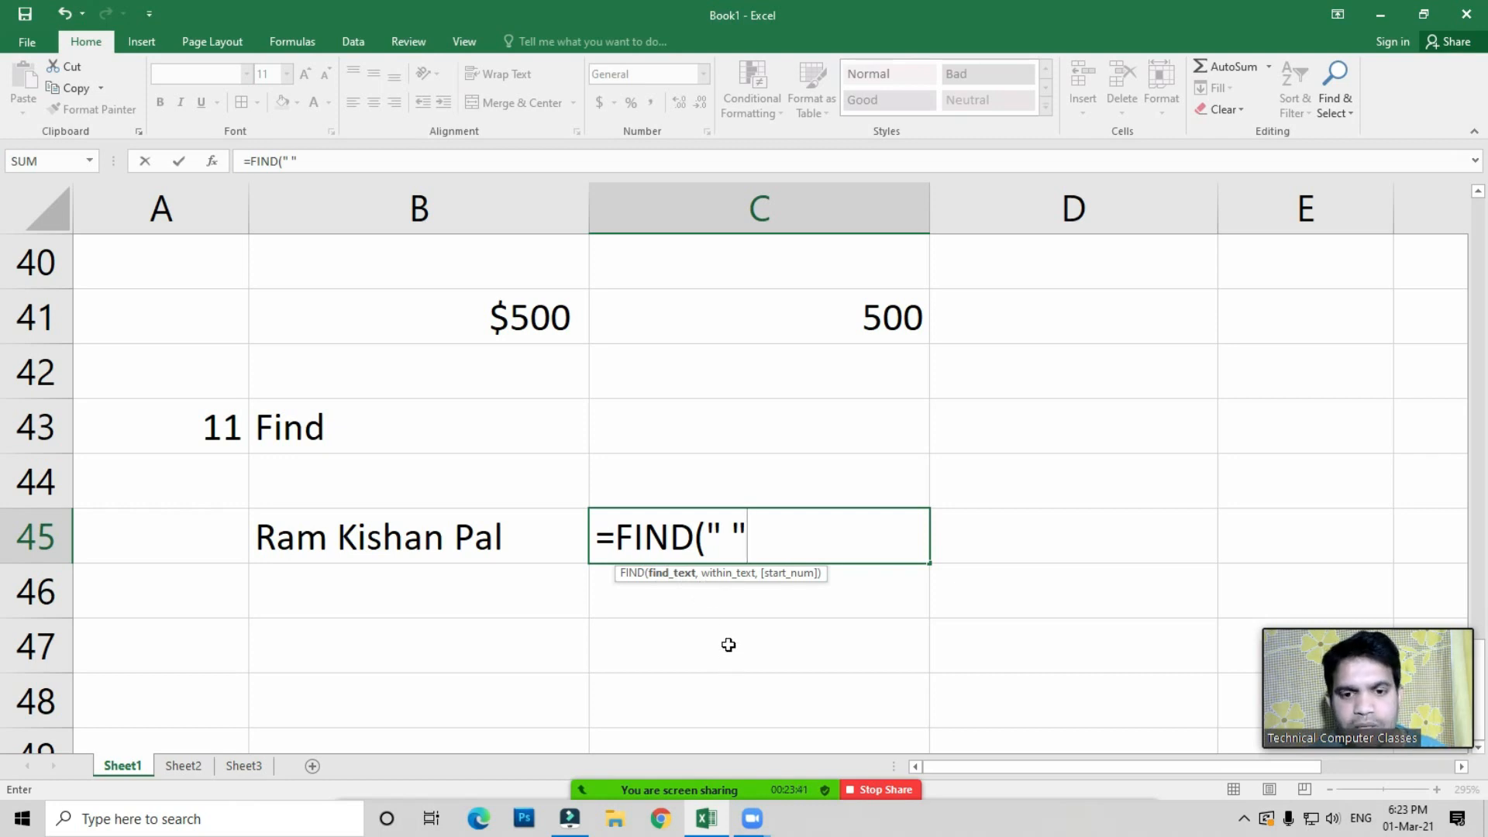
{"action": "type", "text": ","}
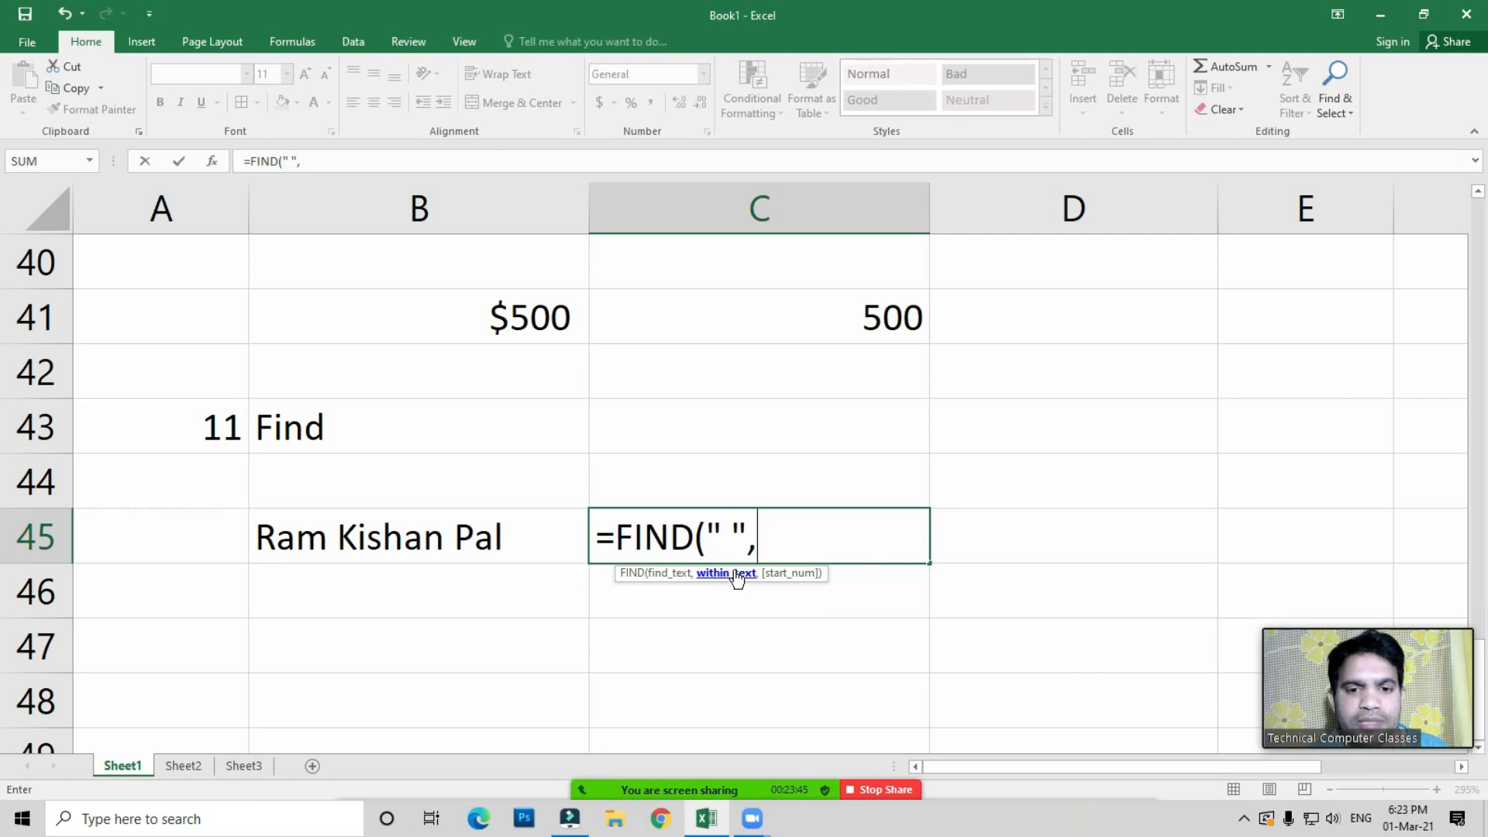
{"action": "left_click", "coordinate": [460, 538]}
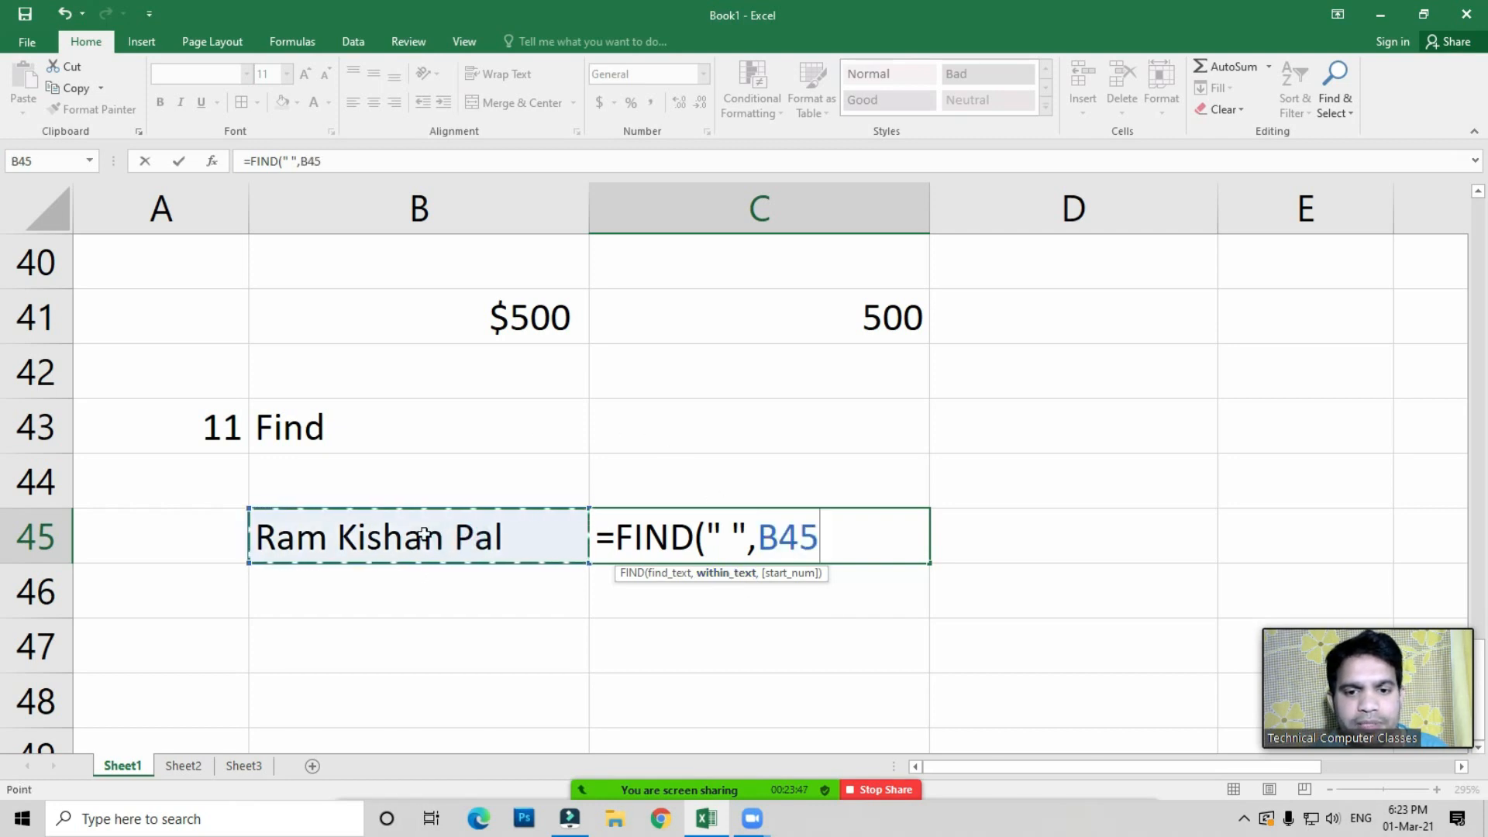
{"action": "type", "text": ","}
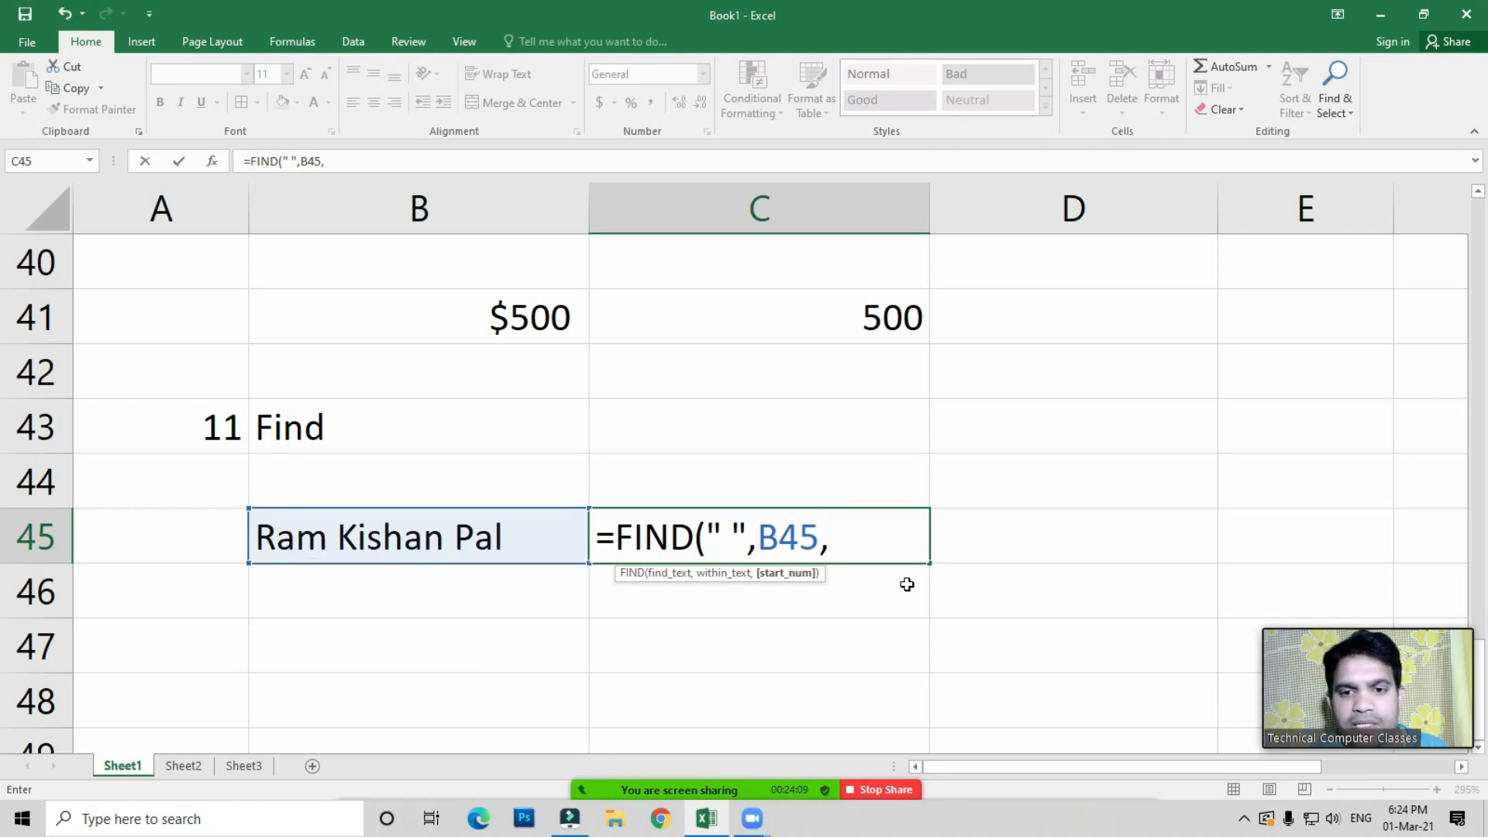
Change the start position to 5, committing =FIND(" ",B45,5), which returns 11
{"action": "left_click", "coordinate": [847, 545]}
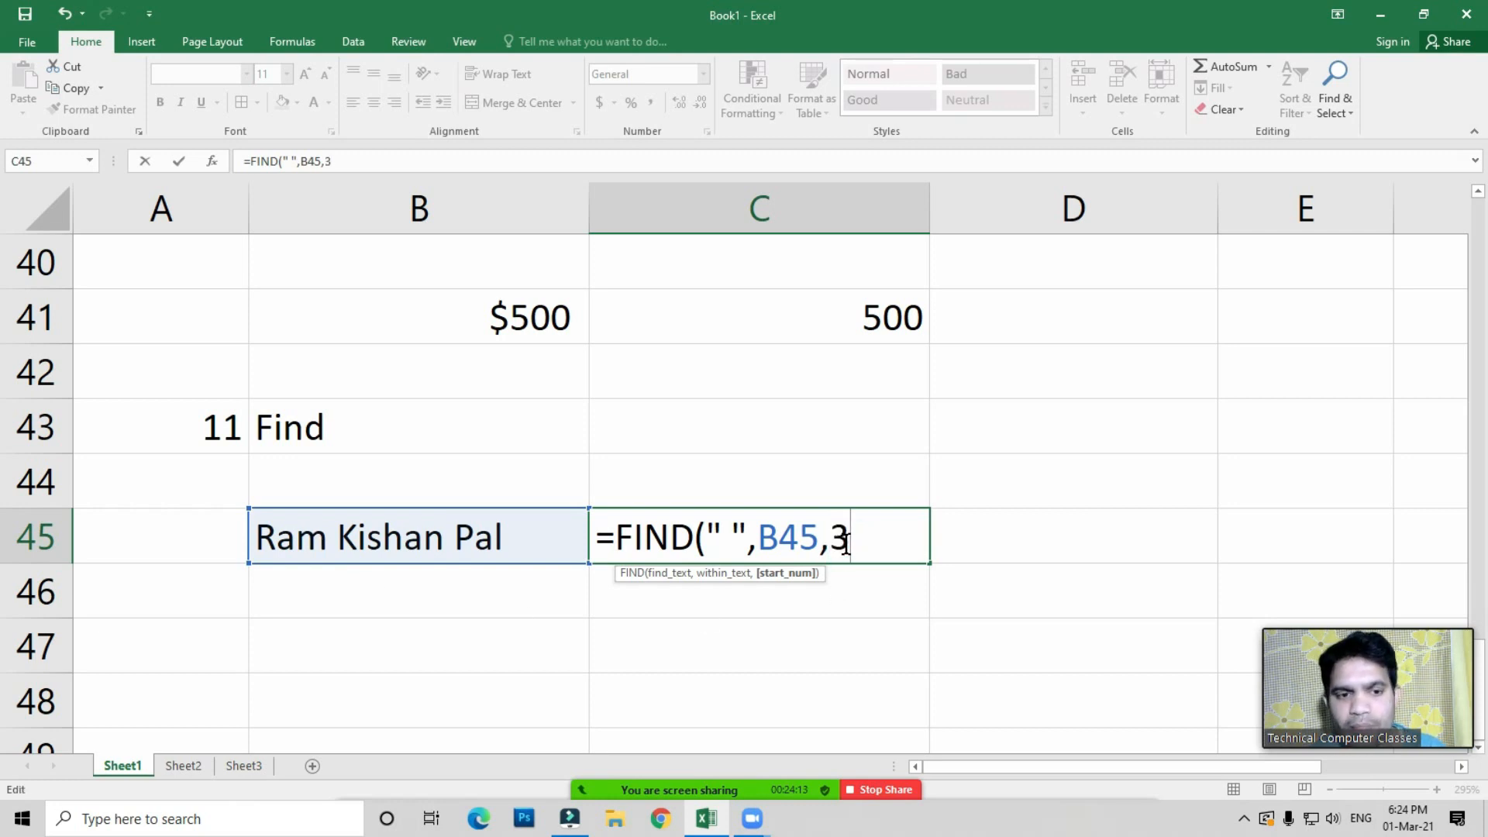
{"action": "key", "text": "BackSpace"}
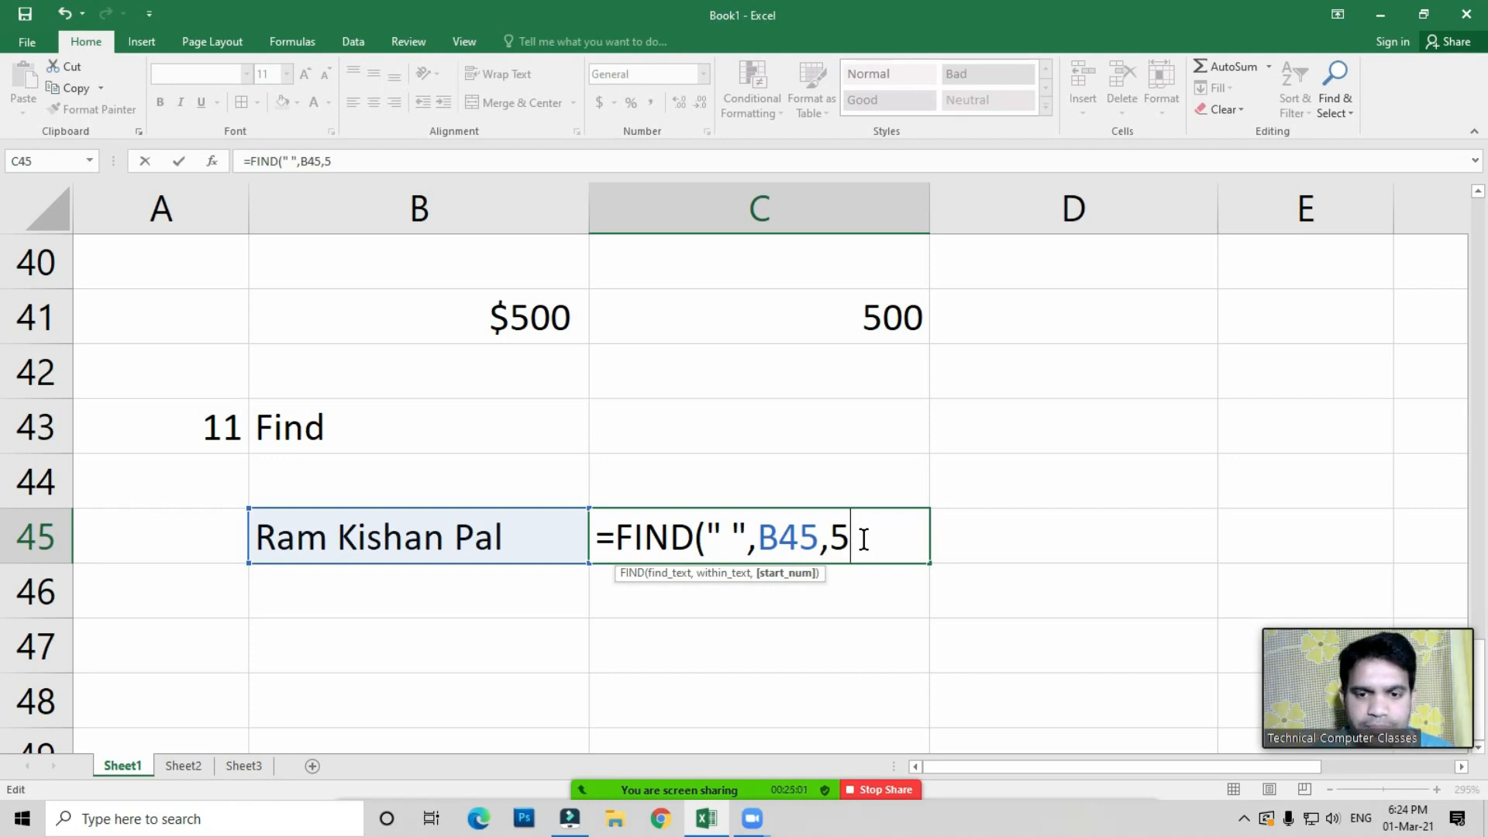
{"action": "type", "text": ")"}
{"action": "key", "text": "Return"}
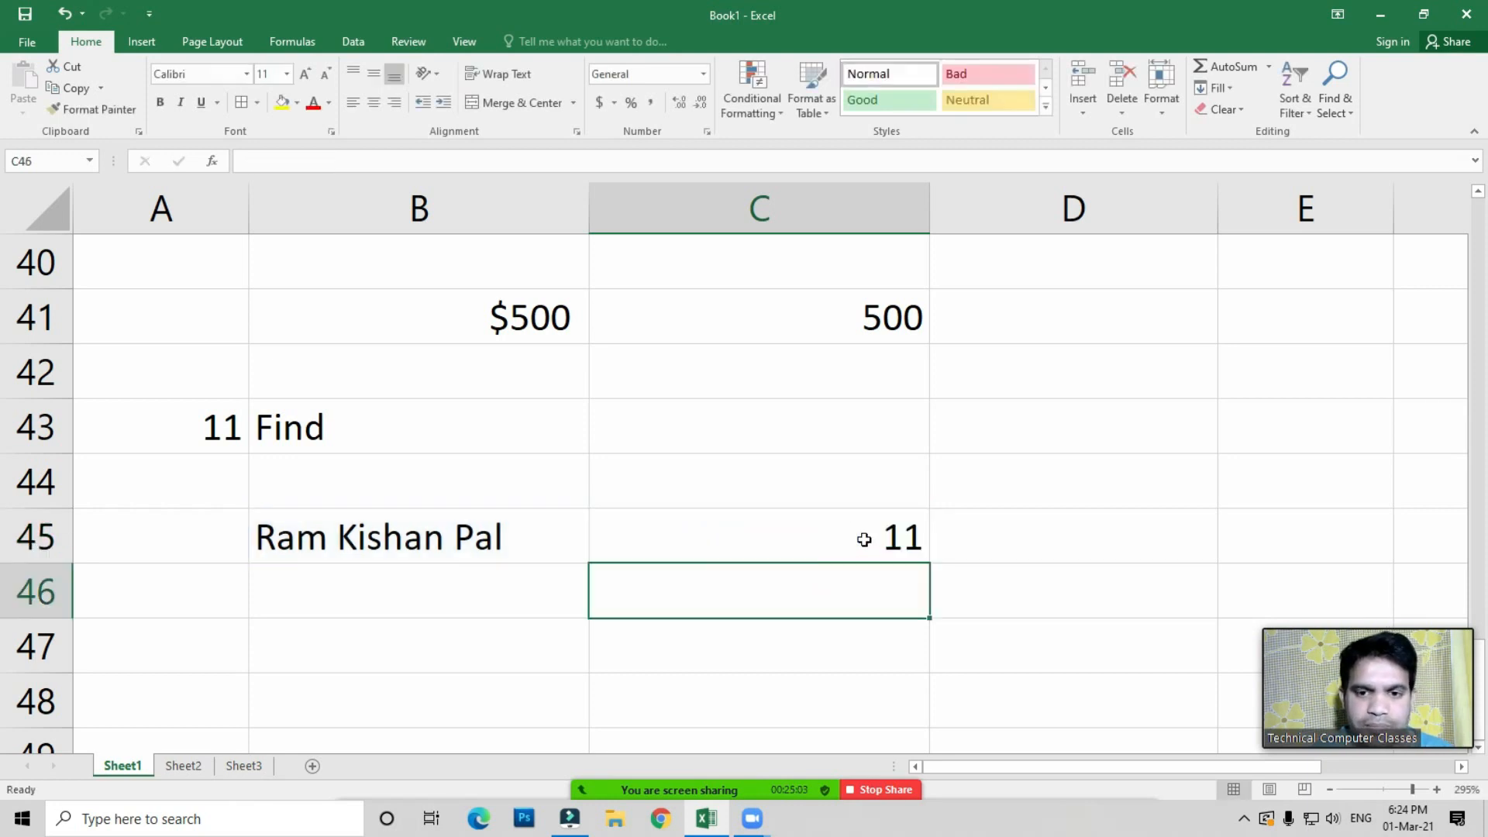
Edit C45's formula to =FIND(" ",B45,1) so it returns 4
{"action": "left_click", "coordinate": [865, 539]}
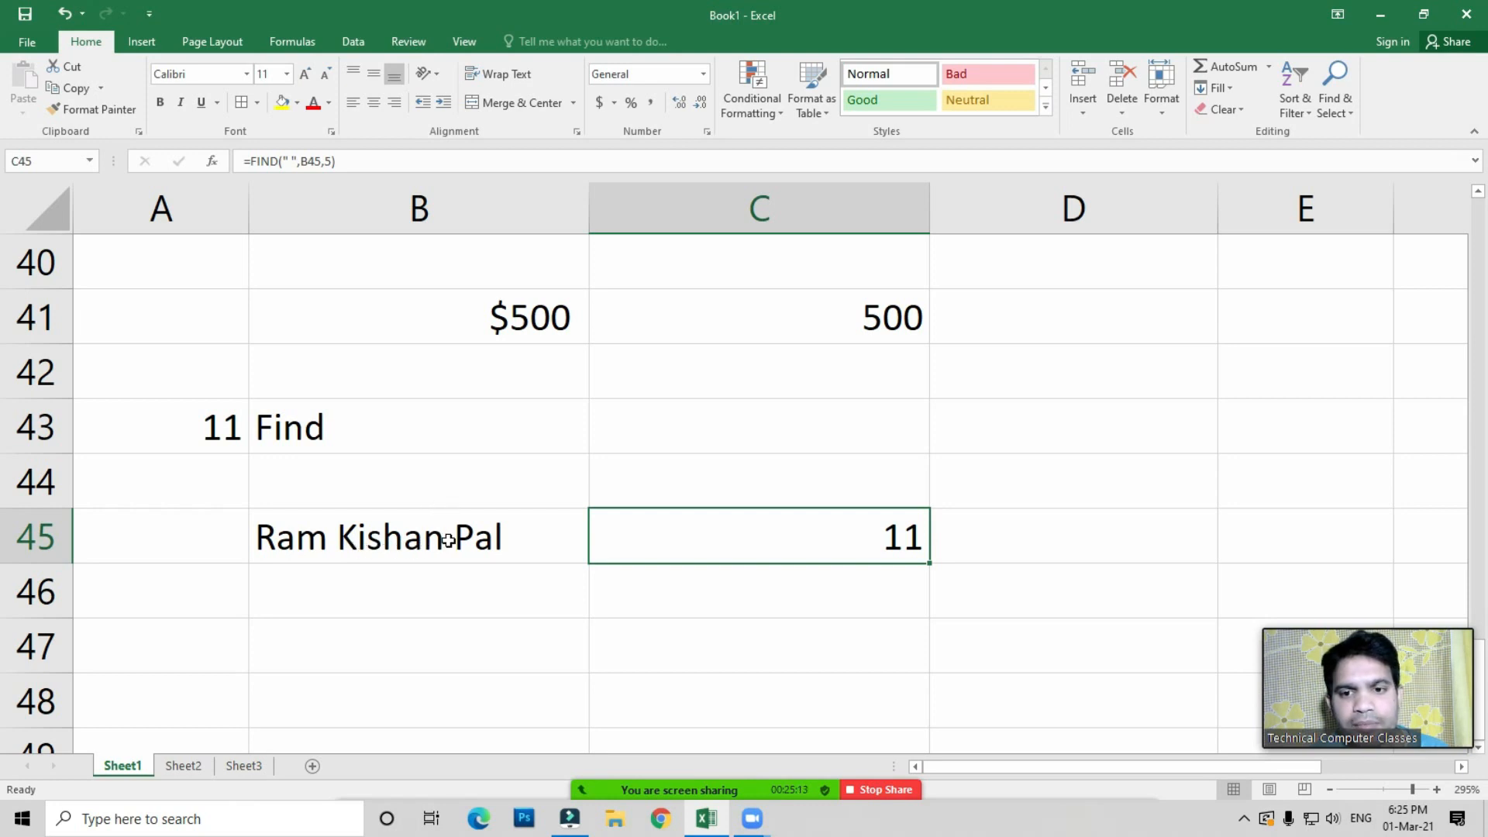
{"action": "left_click", "coordinate": [842, 546]}
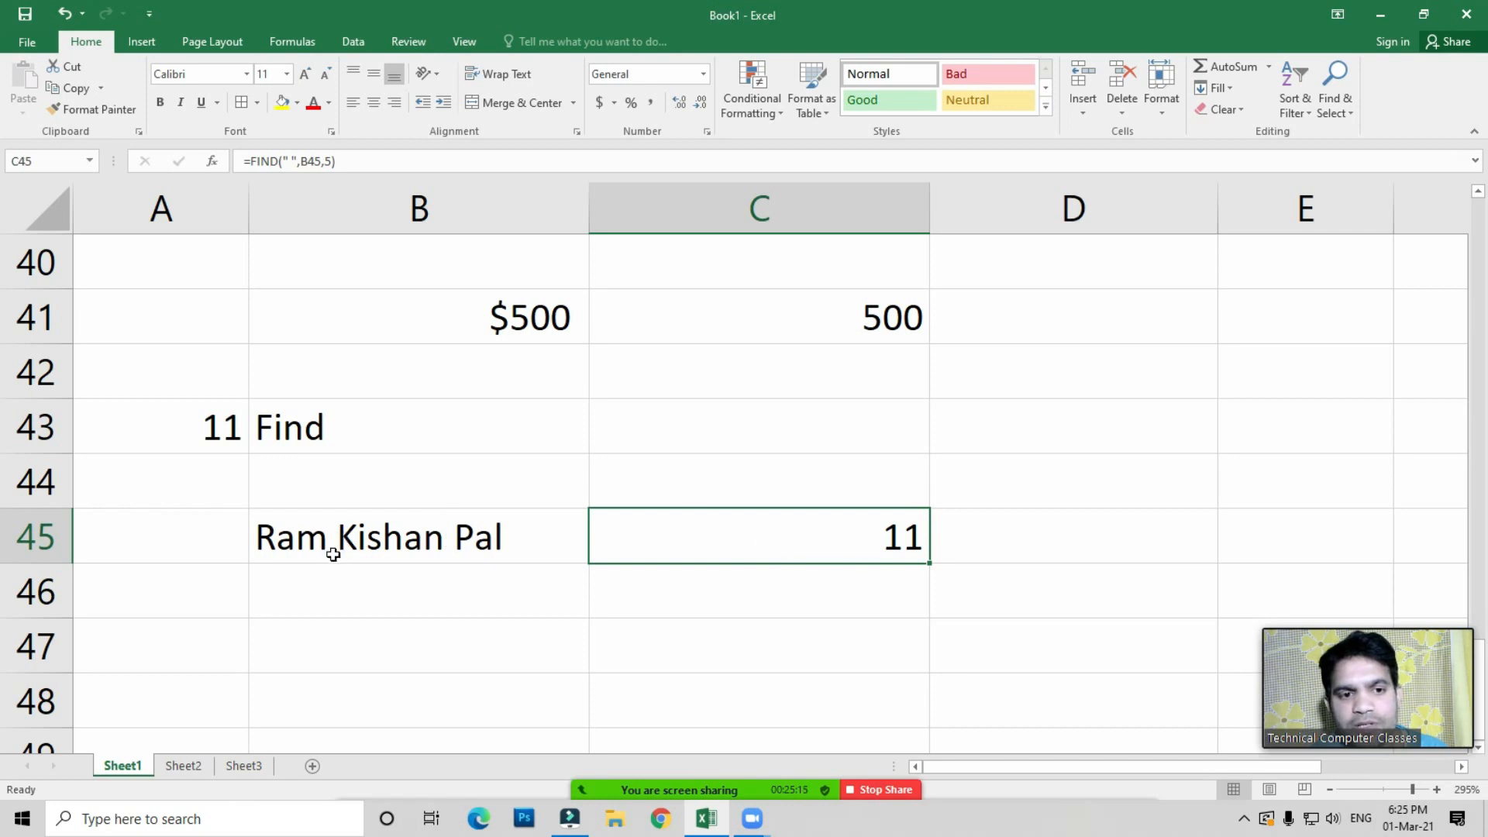
{"action": "left_click", "coordinate": [740, 537]}
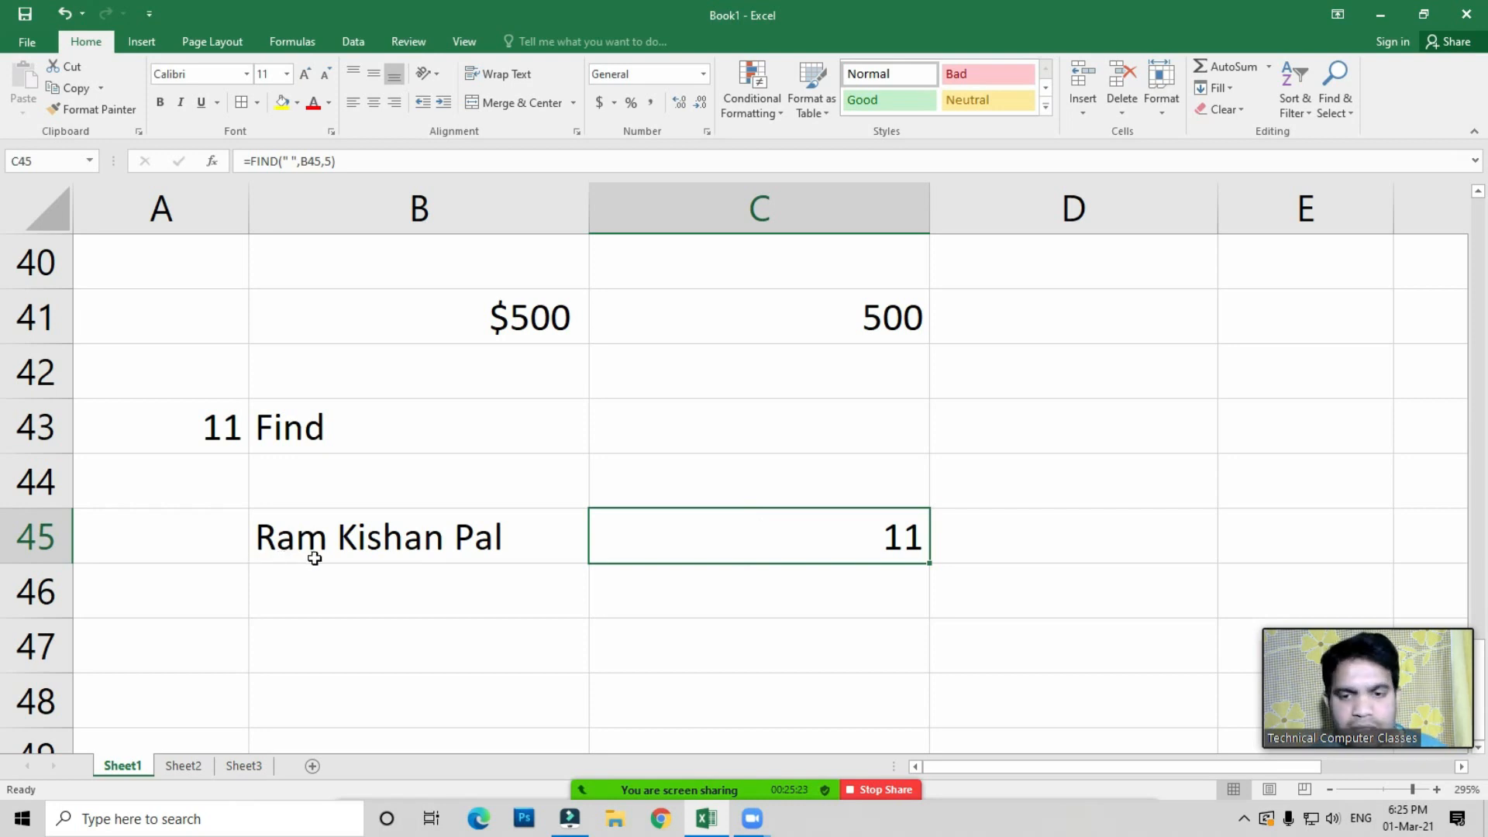
{"action": "key", "text": "F2"}
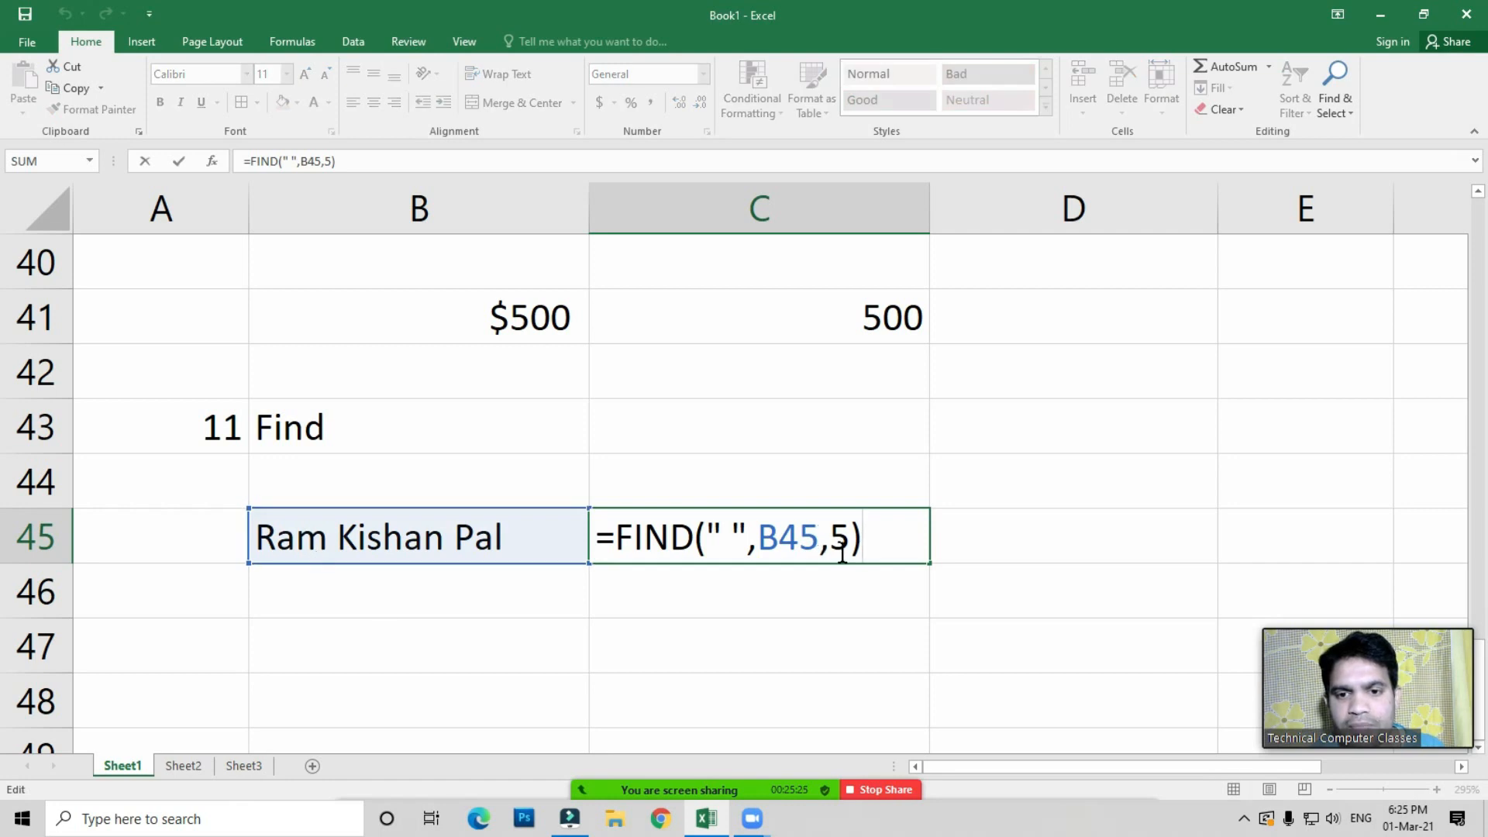
{"action": "left_click_drag", "start_coordinate": [829, 537], "coordinate": [850, 540]}
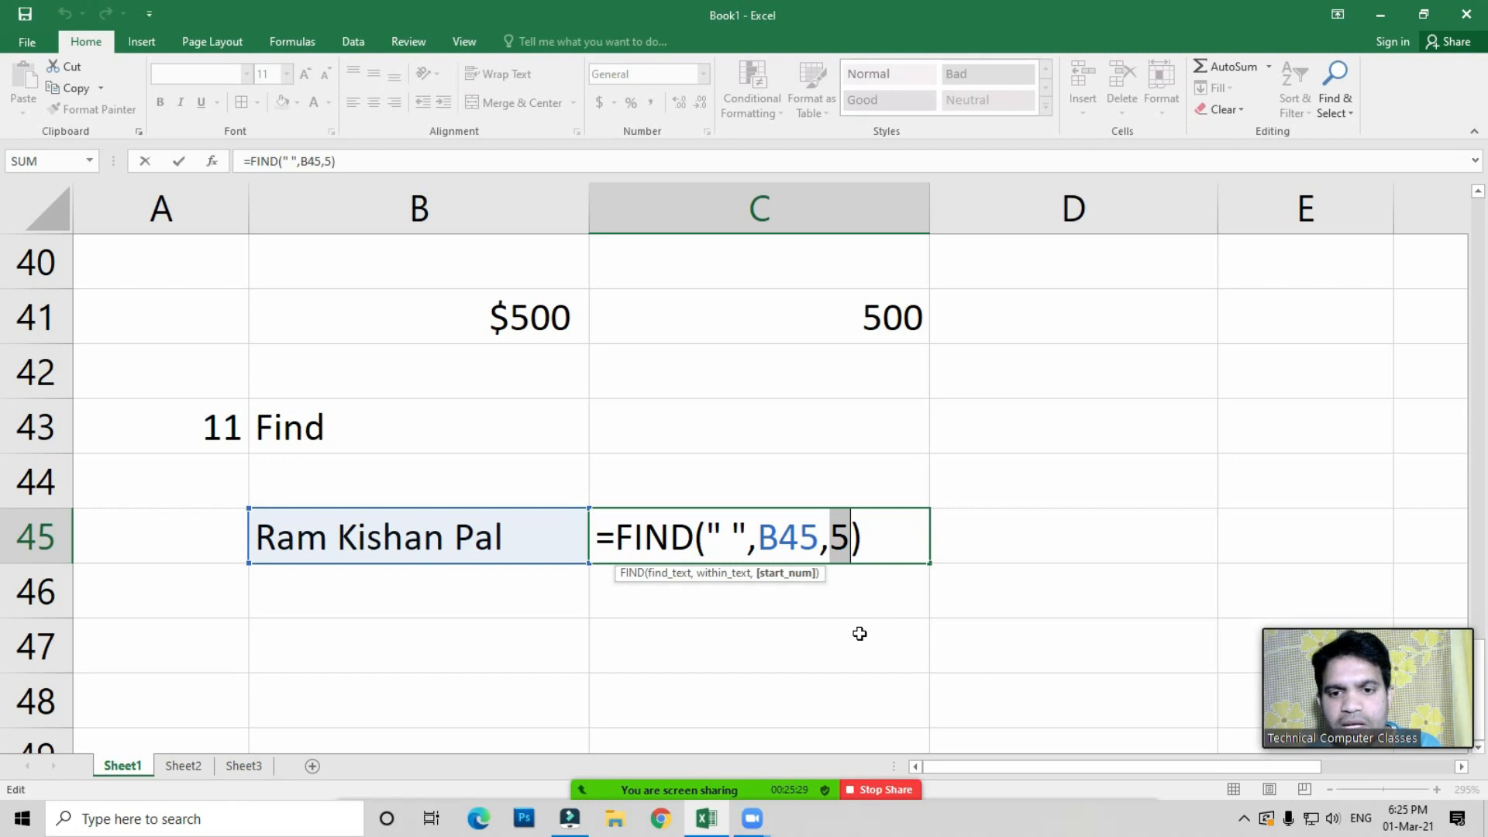
{"action": "type", "text": "123"}
{"action": "key", "text": "BackSpace"}
{"action": "key", "text": "BackSpace"}
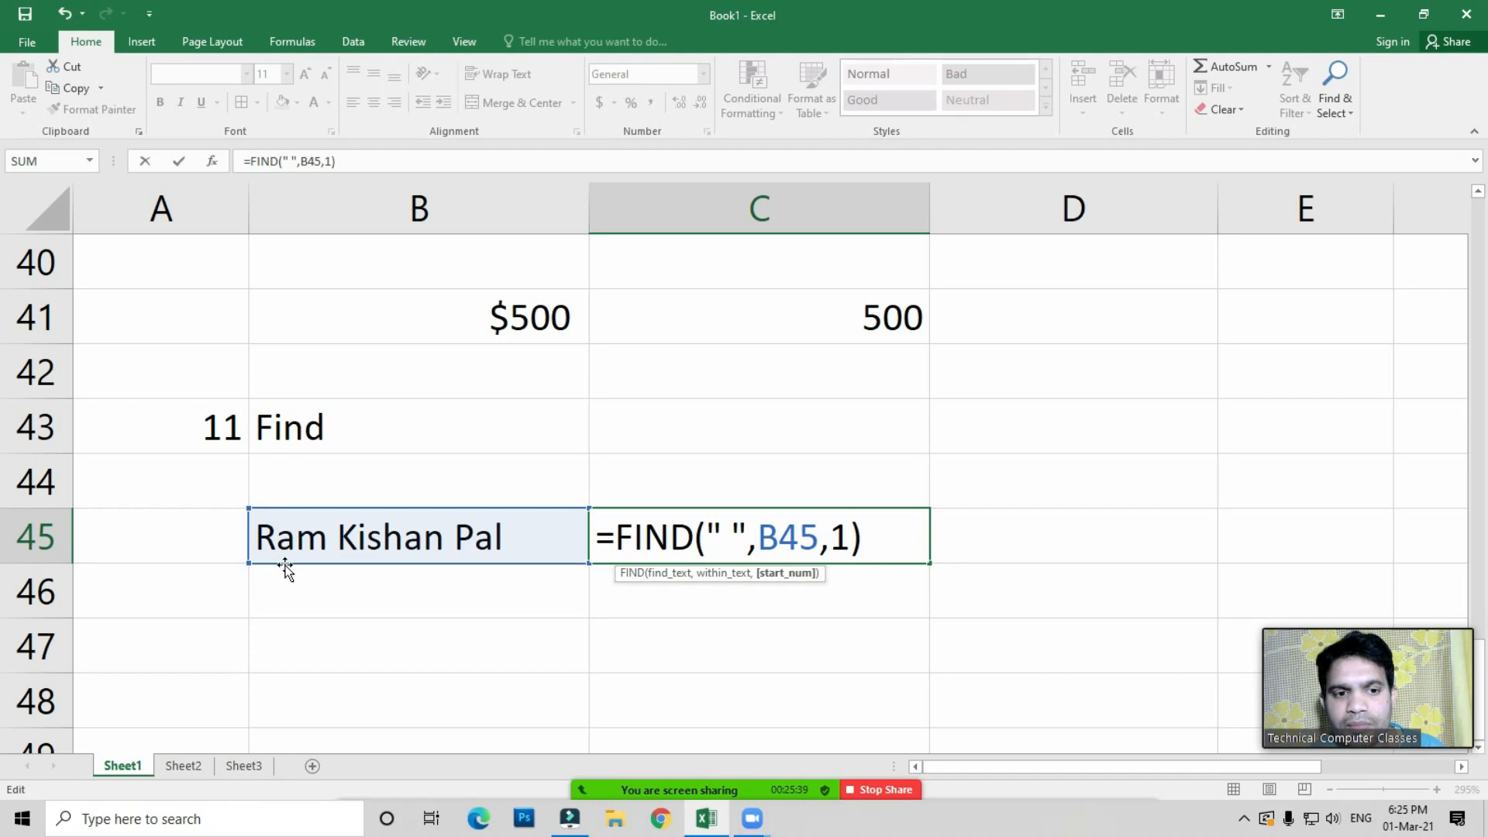
{"action": "double_click", "coordinate": [841, 540]}
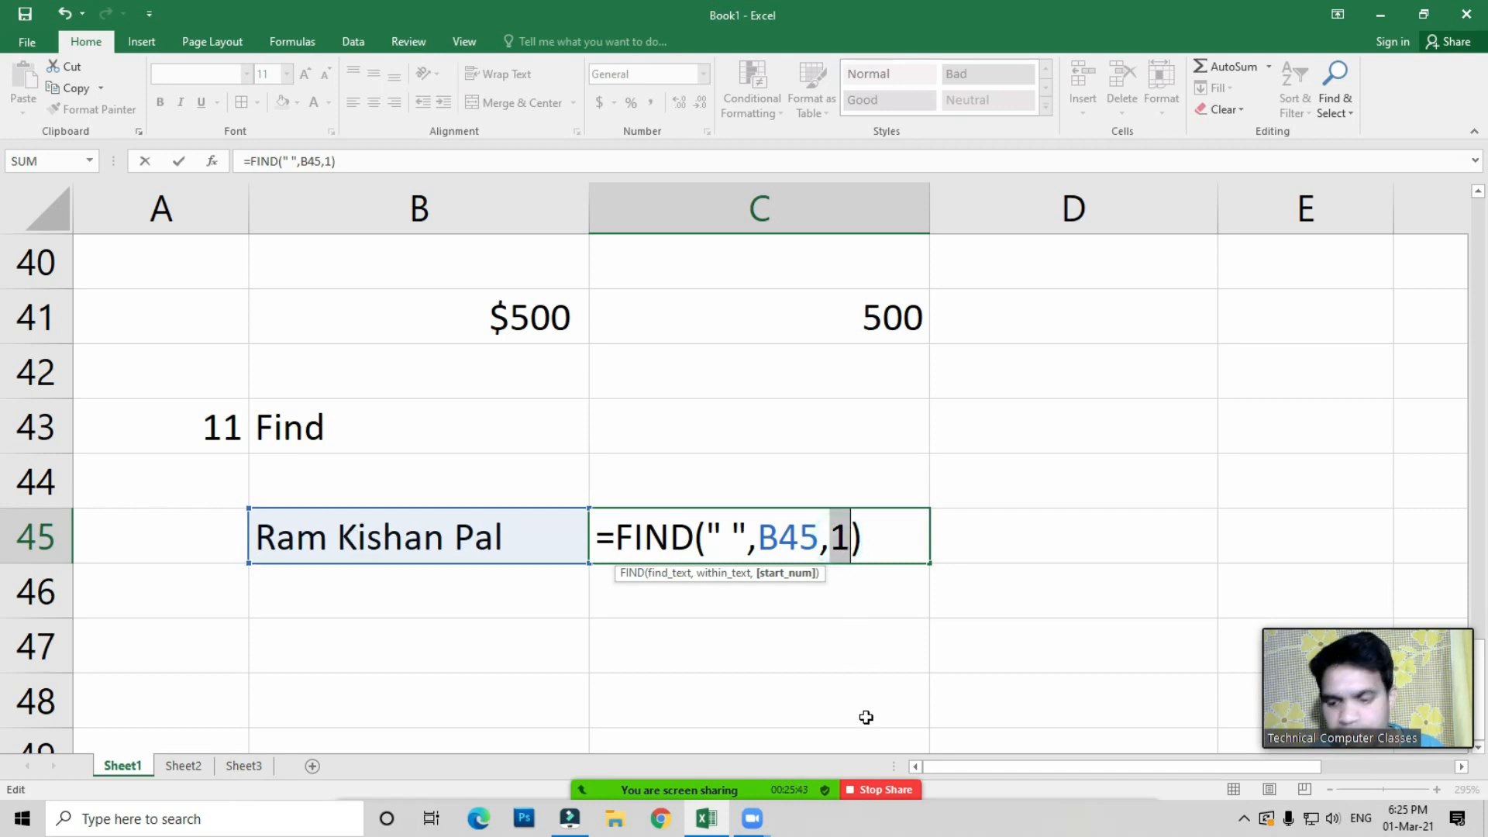
{"action": "key", "text": "Right"}
{"action": "key", "text": "Return"}
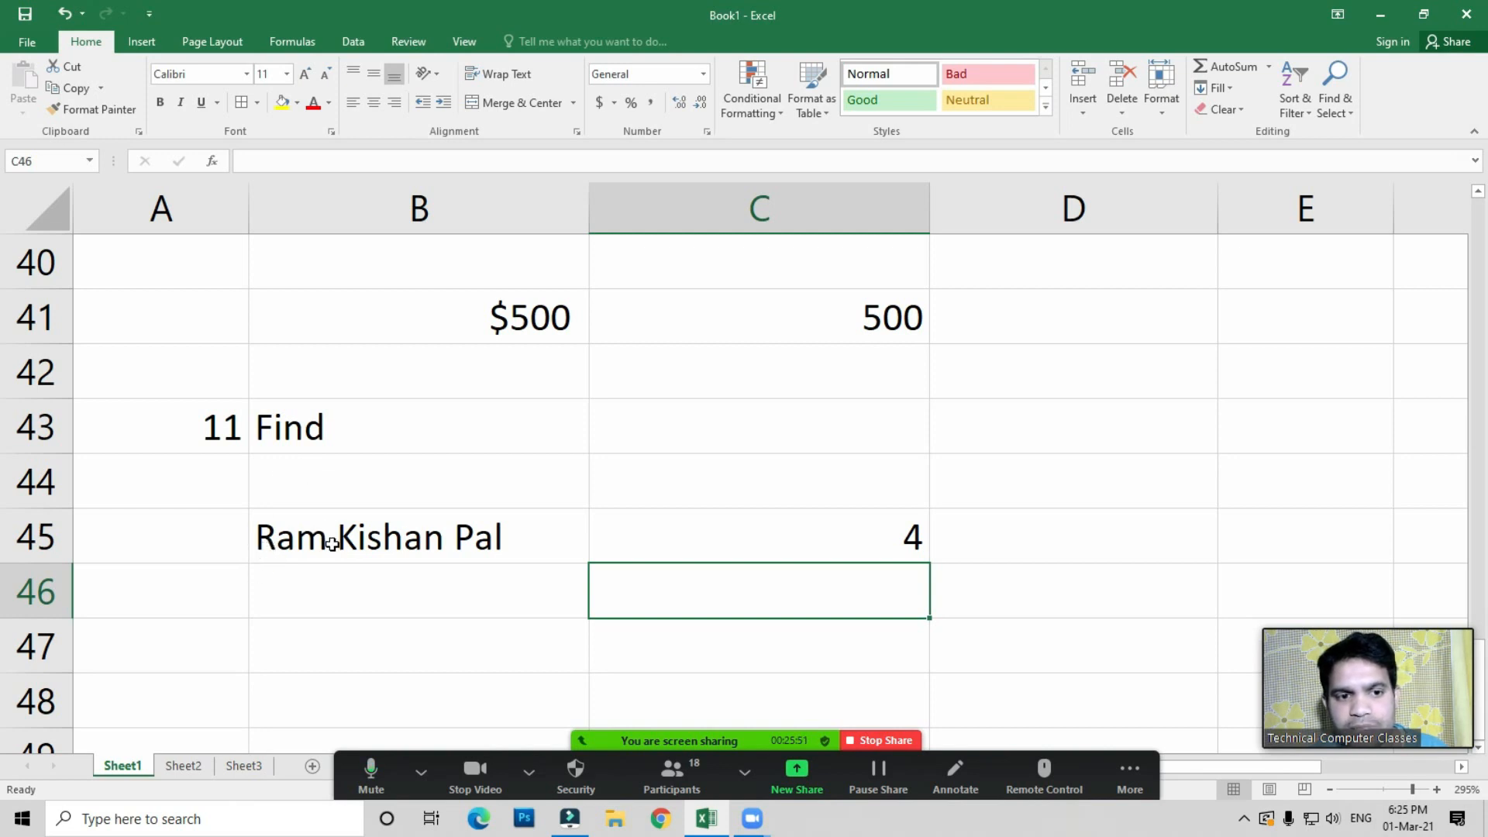
Change the FIND start position in C45 to 3
{"action": "left_click", "coordinate": [888, 545]}
{"action": "double_click", "coordinate": [887, 545]}
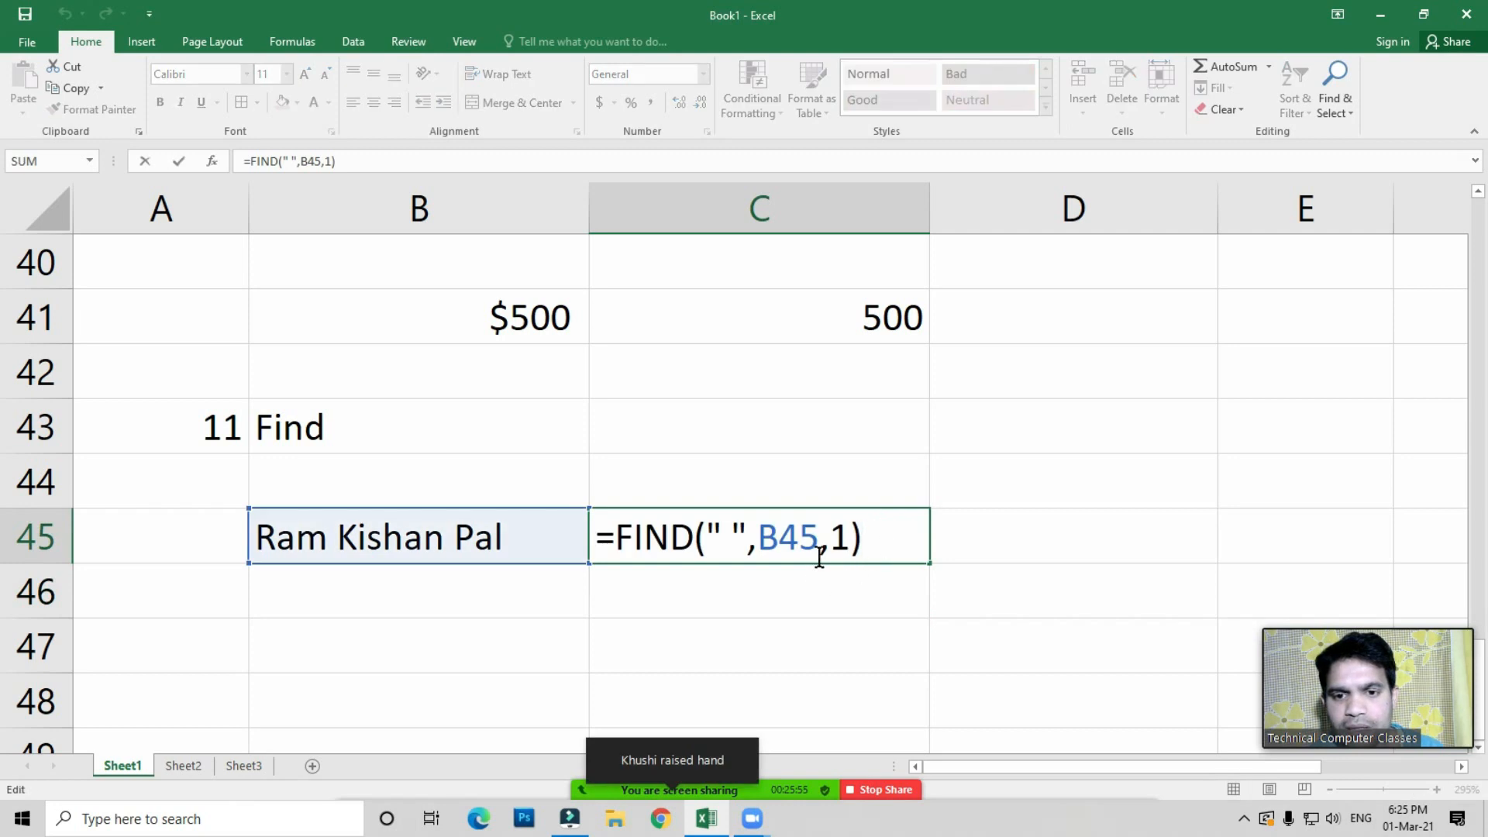
{"action": "double_click", "coordinate": [840, 537]}
{"action": "type", "text": "3"}
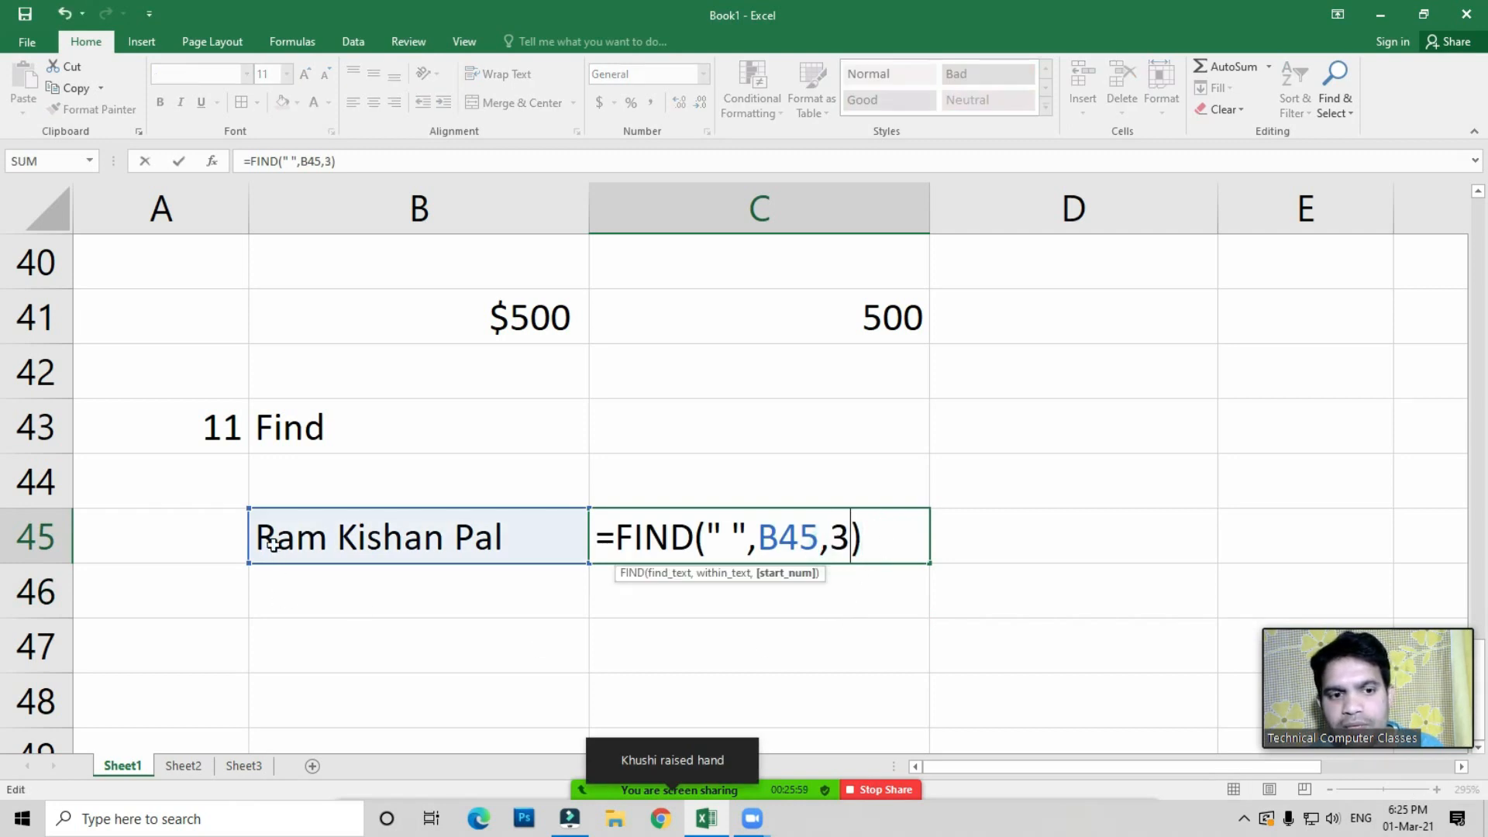
{"action": "key", "text": "Return"}
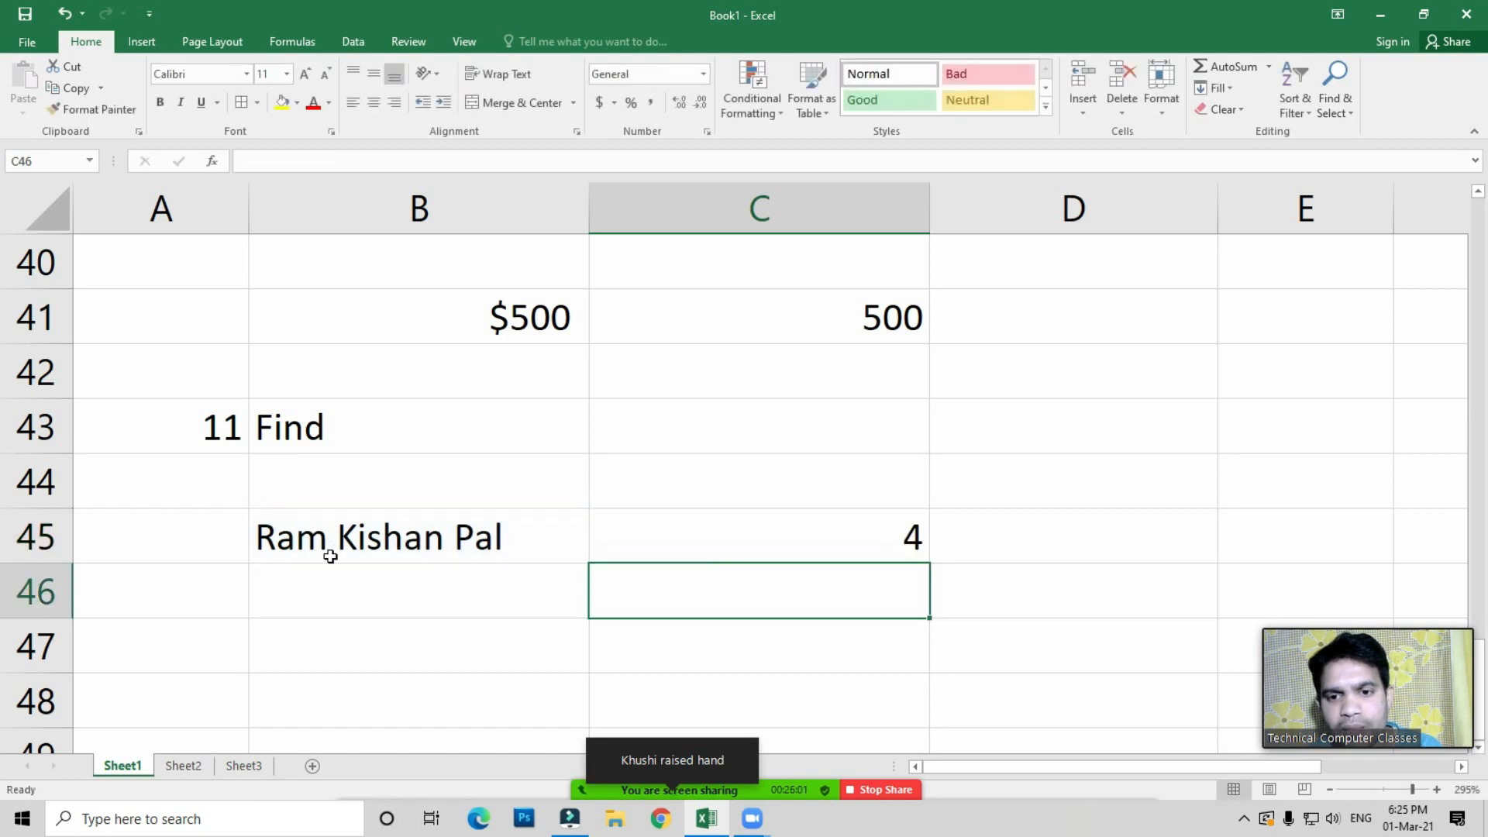
Change the start position to 5, then 12, giving #VALUE!
{"action": "left_click", "coordinate": [826, 546]}
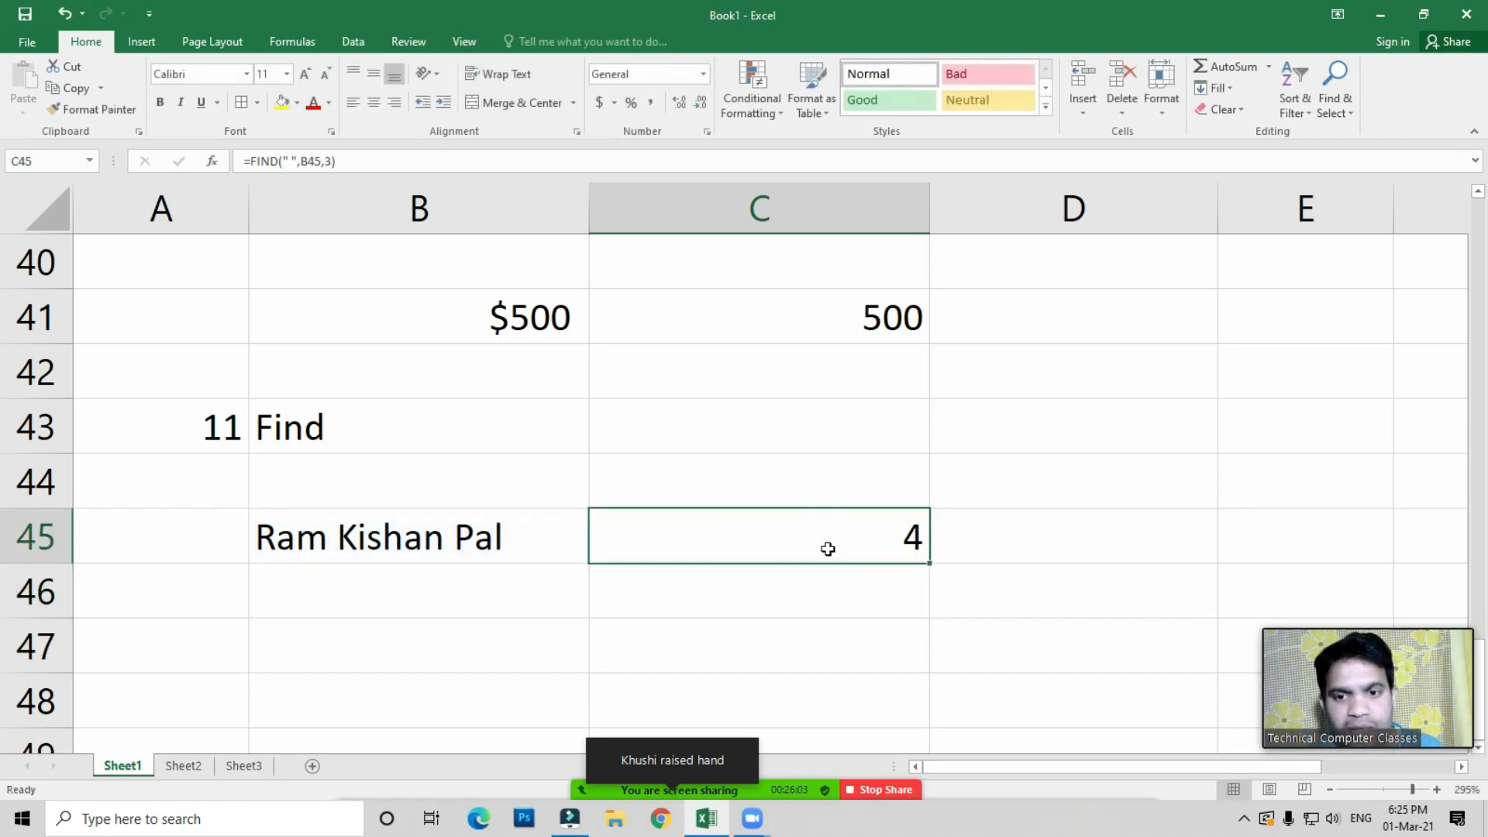
{"action": "double_click", "coordinate": [827, 549]}
{"action": "double_click", "coordinate": [841, 539]}
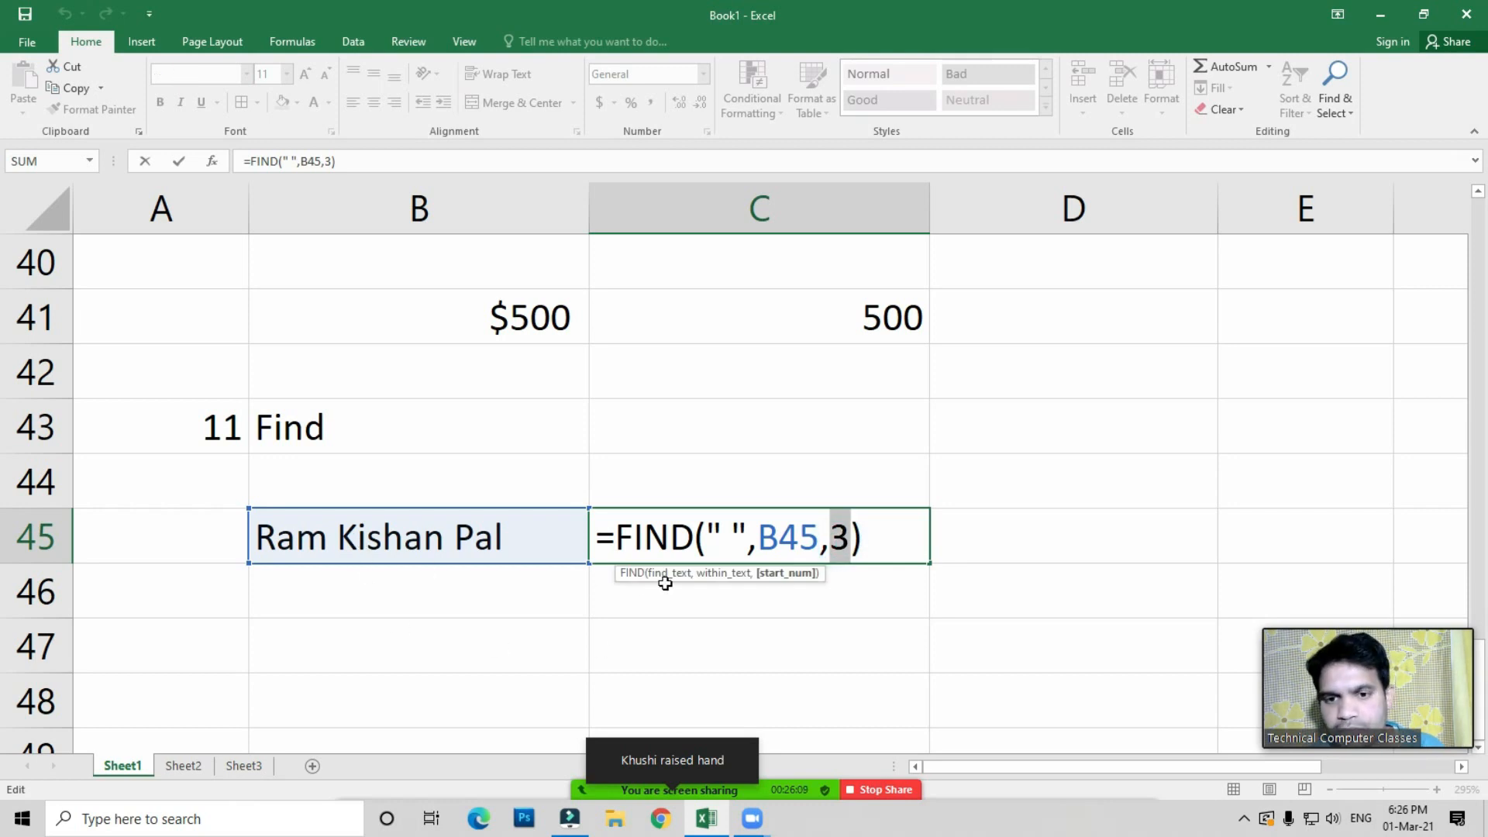
{"action": "type", "text": "5"}
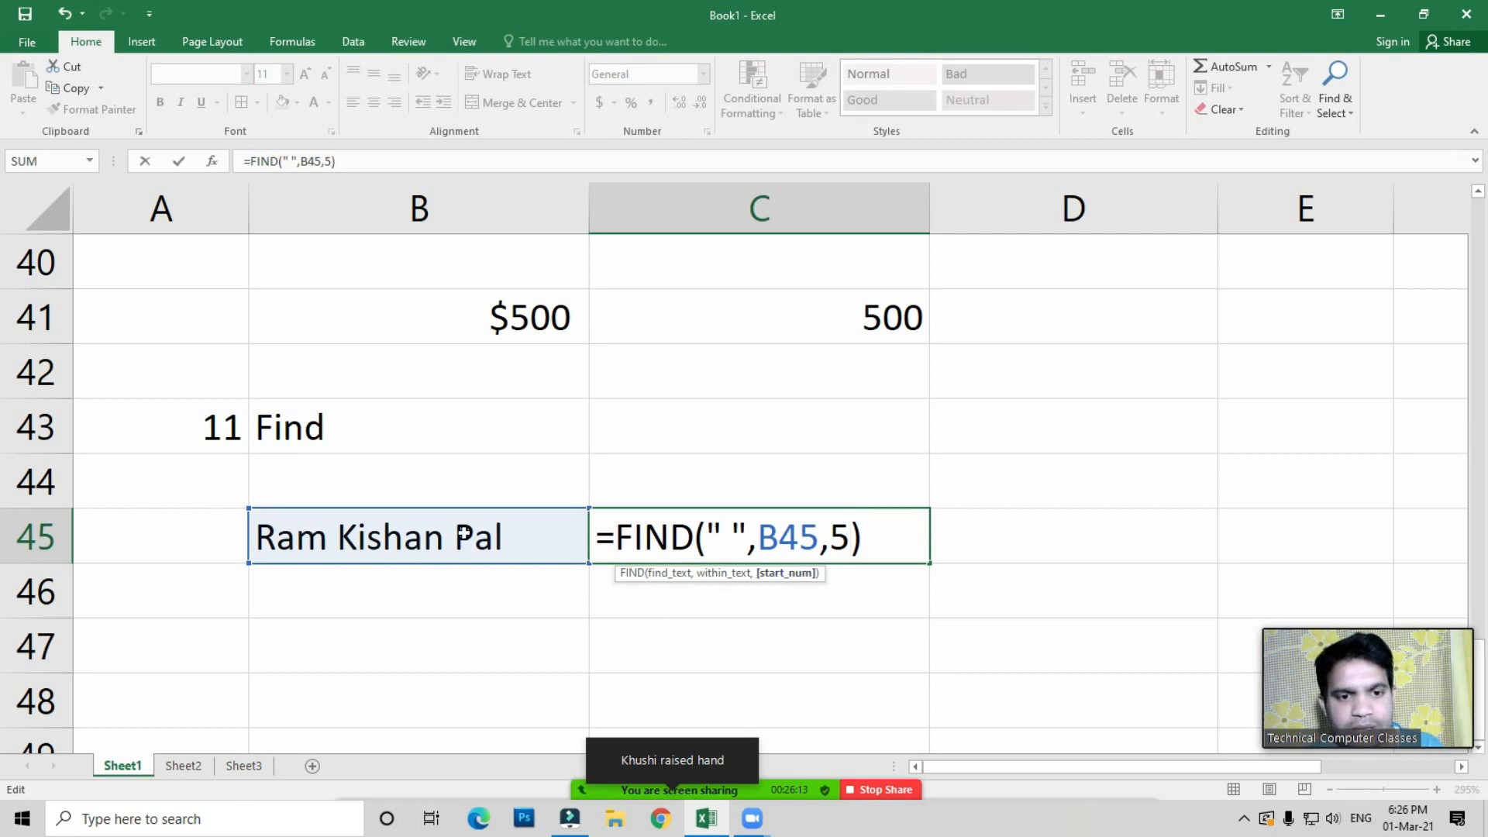
{"action": "double_click", "coordinate": [839, 537]}
{"action": "type", "text": "12"}
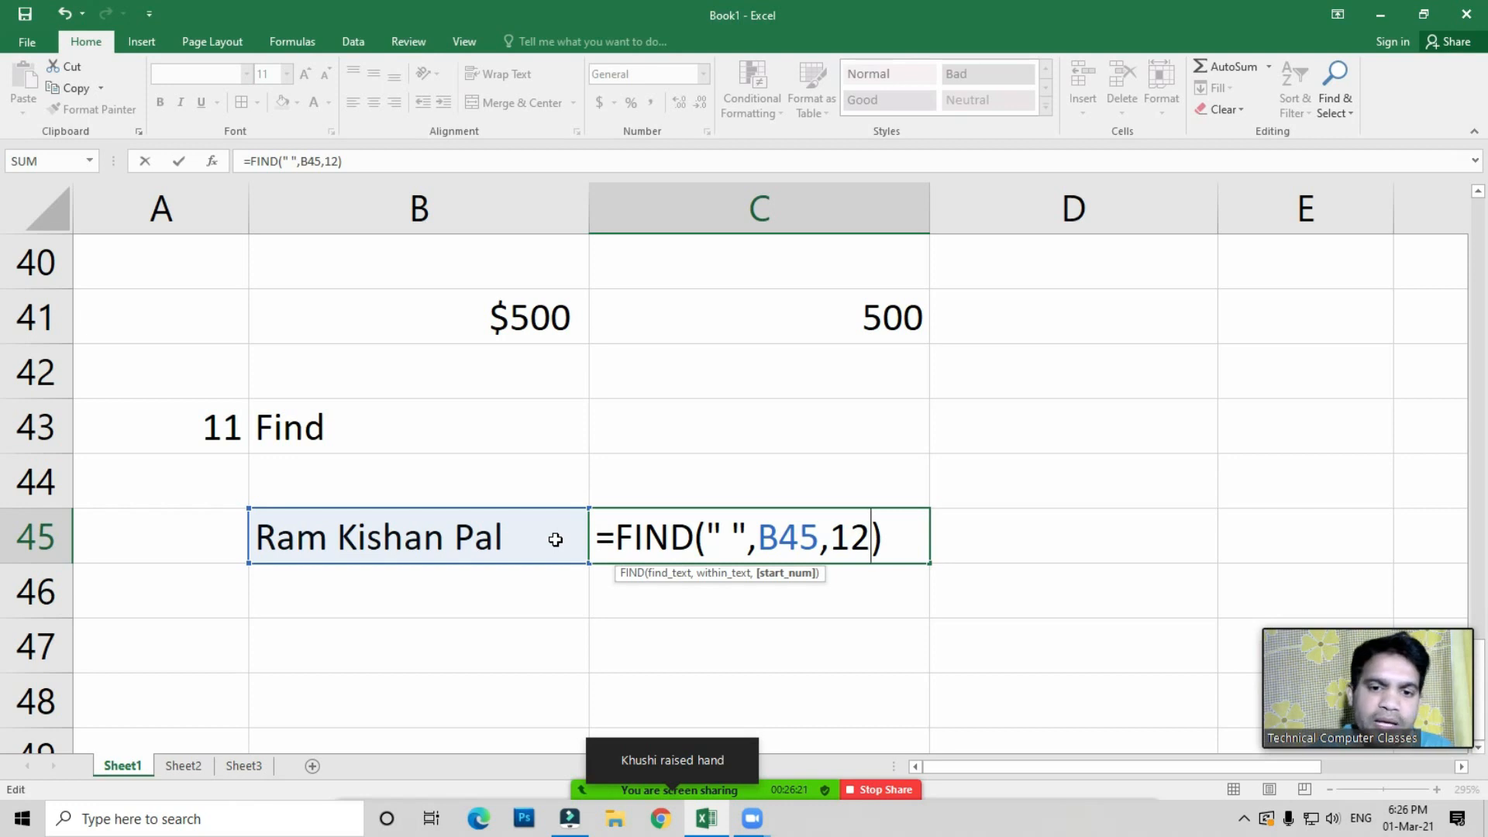
{"action": "key", "text": "Return"}
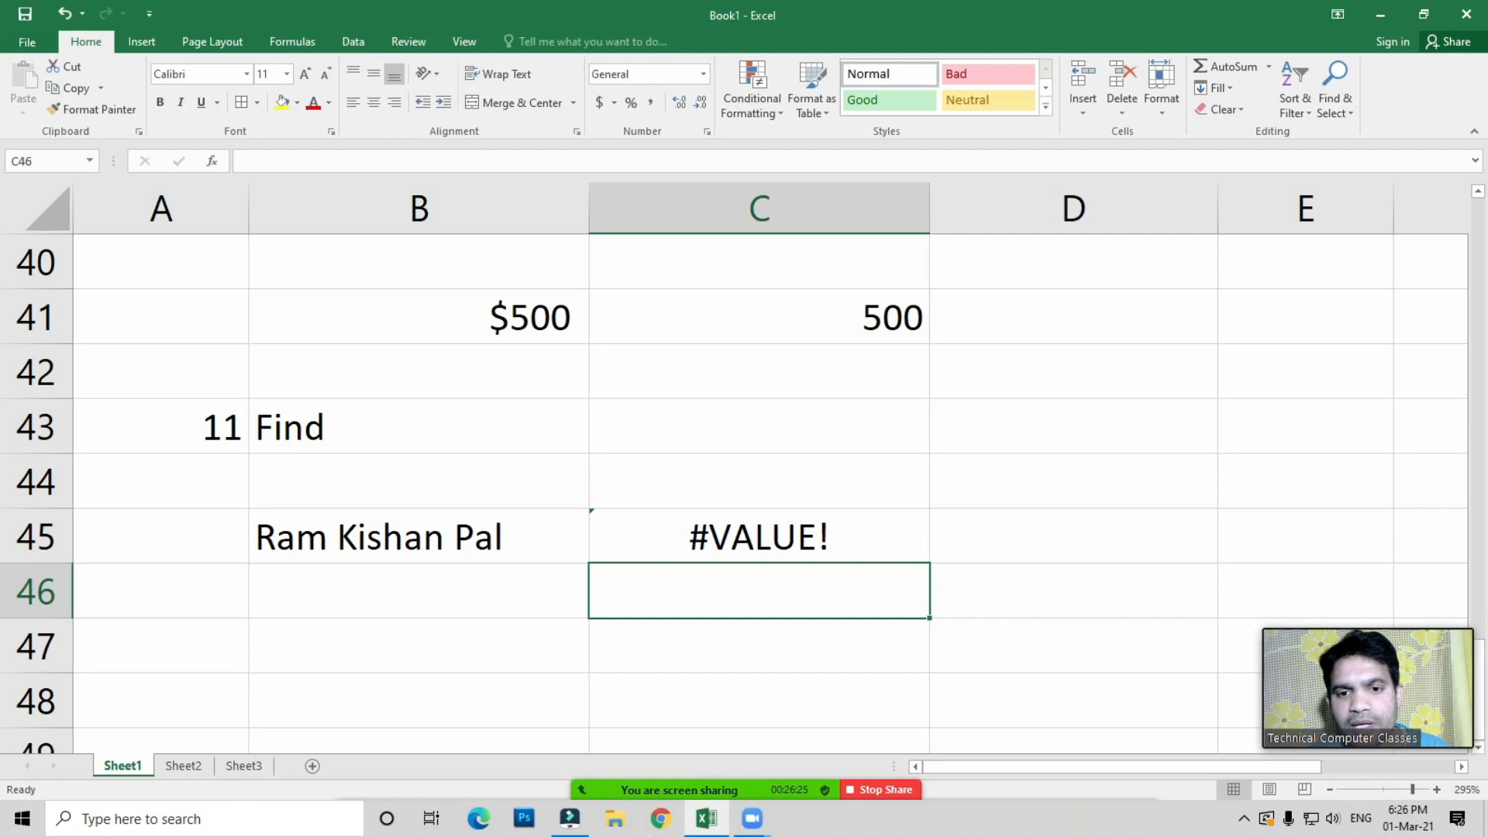
Re-inspect the =FIND(" ",B45,12) formula showing #VALUE! and open the participants list
{"action": "left_click", "coordinate": [742, 539]}
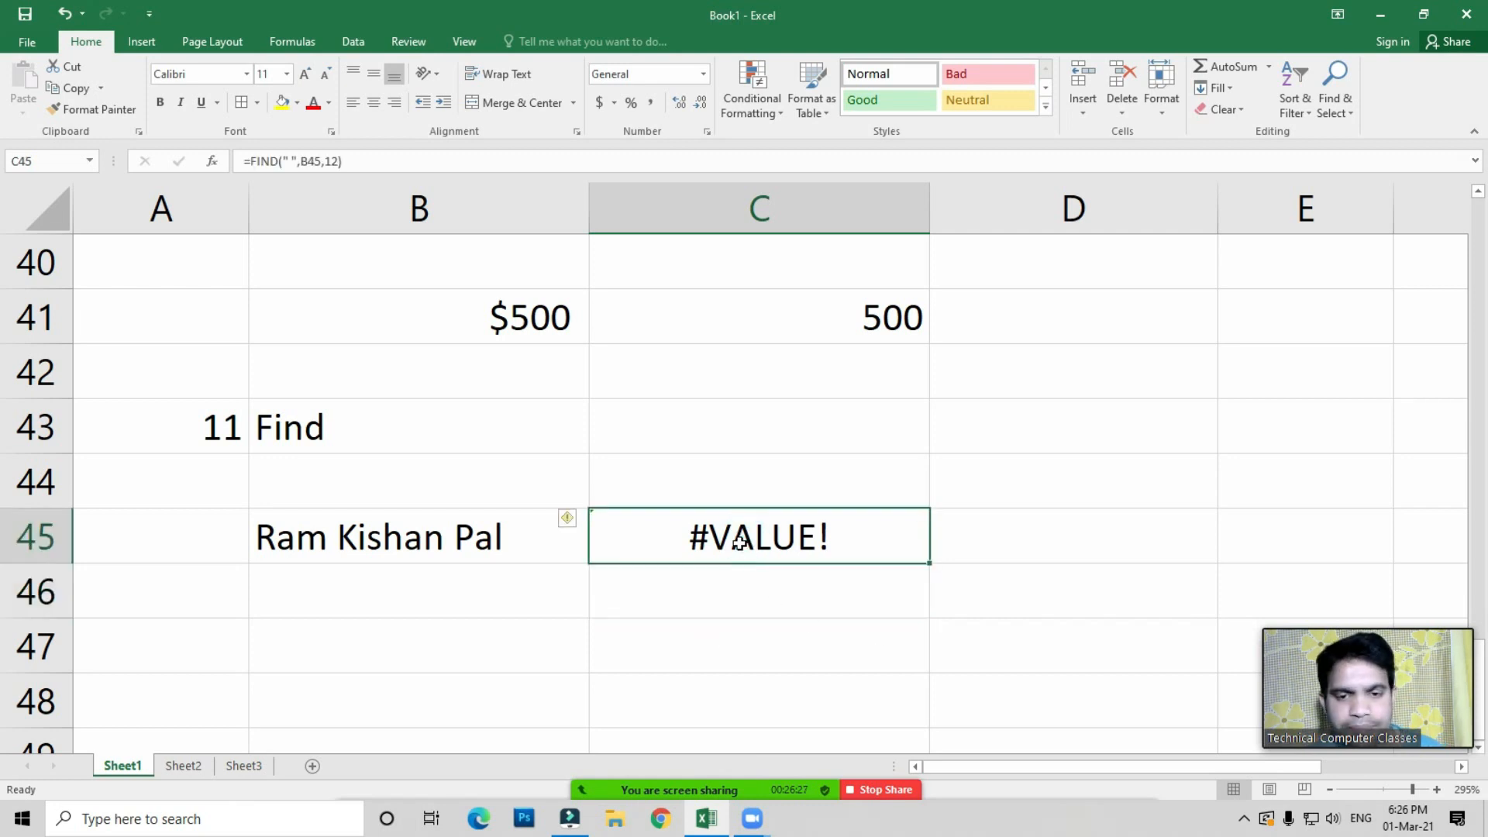
{"action": "double_click", "coordinate": [741, 539]}
{"action": "left_click", "coordinate": [846, 540]}
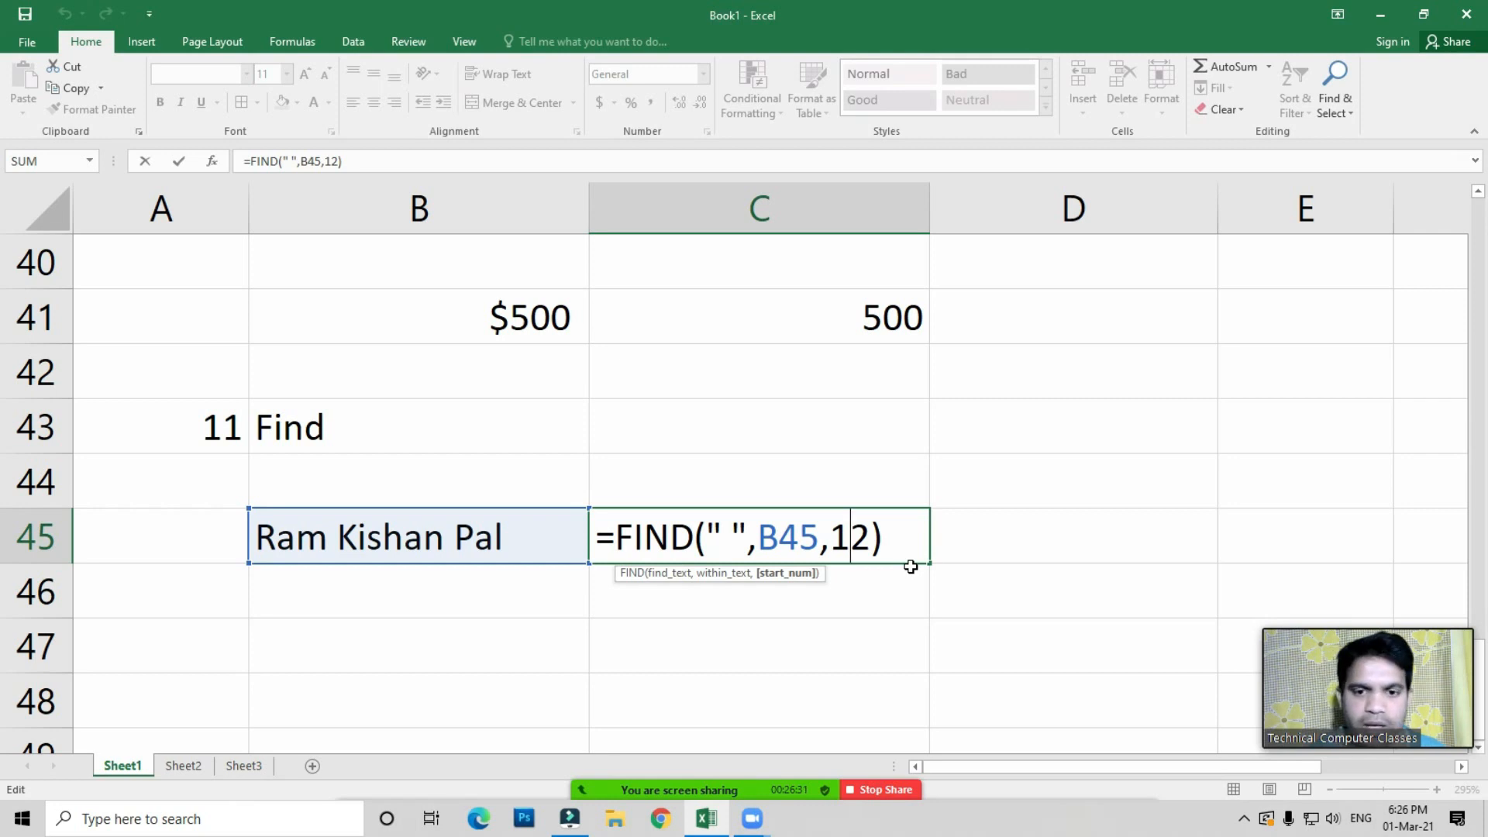
{"action": "key", "text": "Return"}
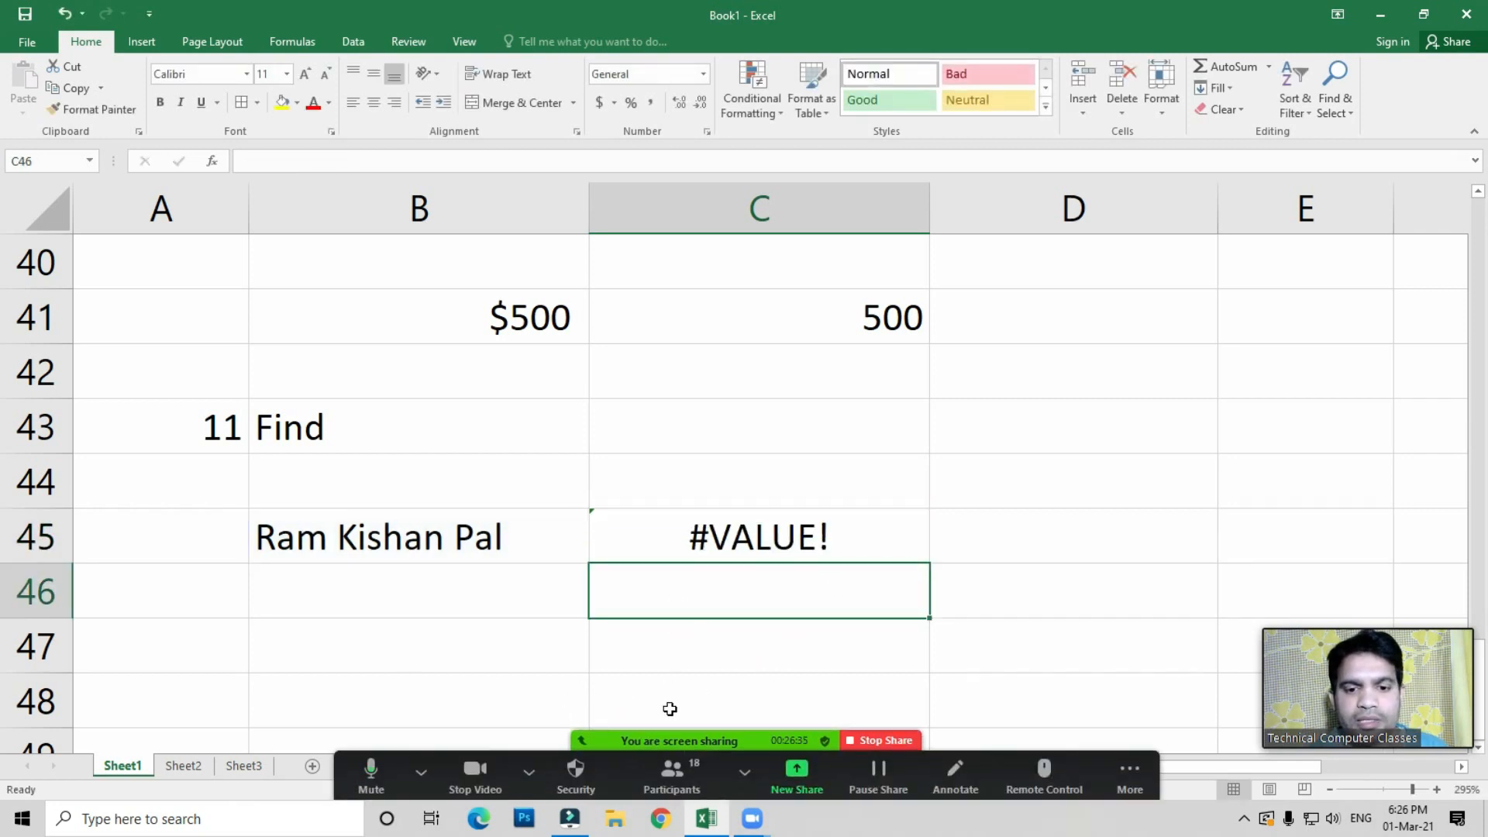
{"action": "left_click", "coordinate": [678, 796]}
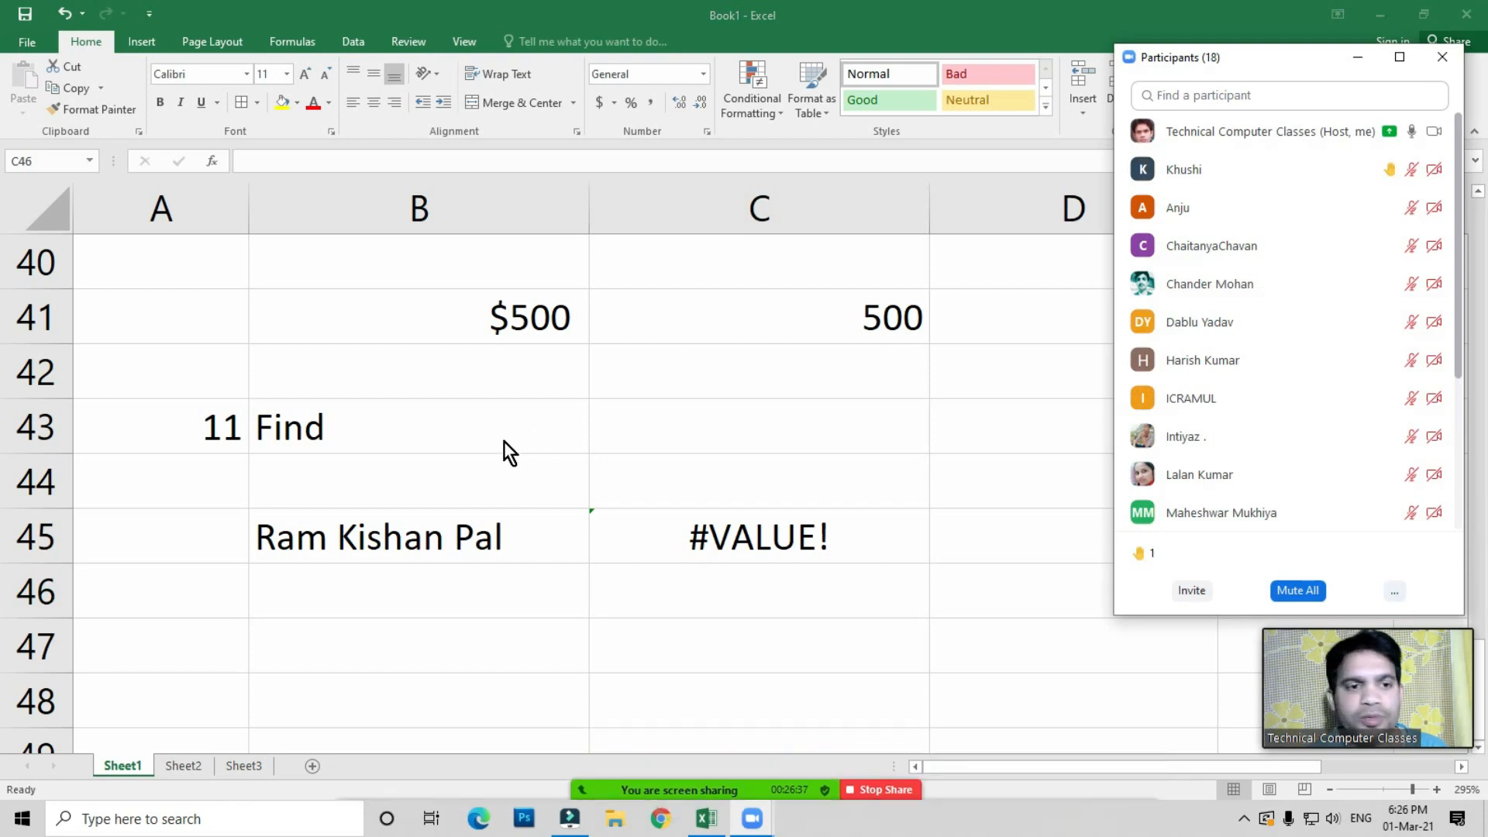
Ask all meeting participants to unmute and close the participants list
{"action": "left_click", "coordinate": [501, 469]}
{"action": "scroll", "coordinate": [422, 597], "scroll_direction": "up", "scroll_amount": 6}
{"action": "scroll", "coordinate": [422, 597], "scroll_direction": "up", "scroll_amount": 5}
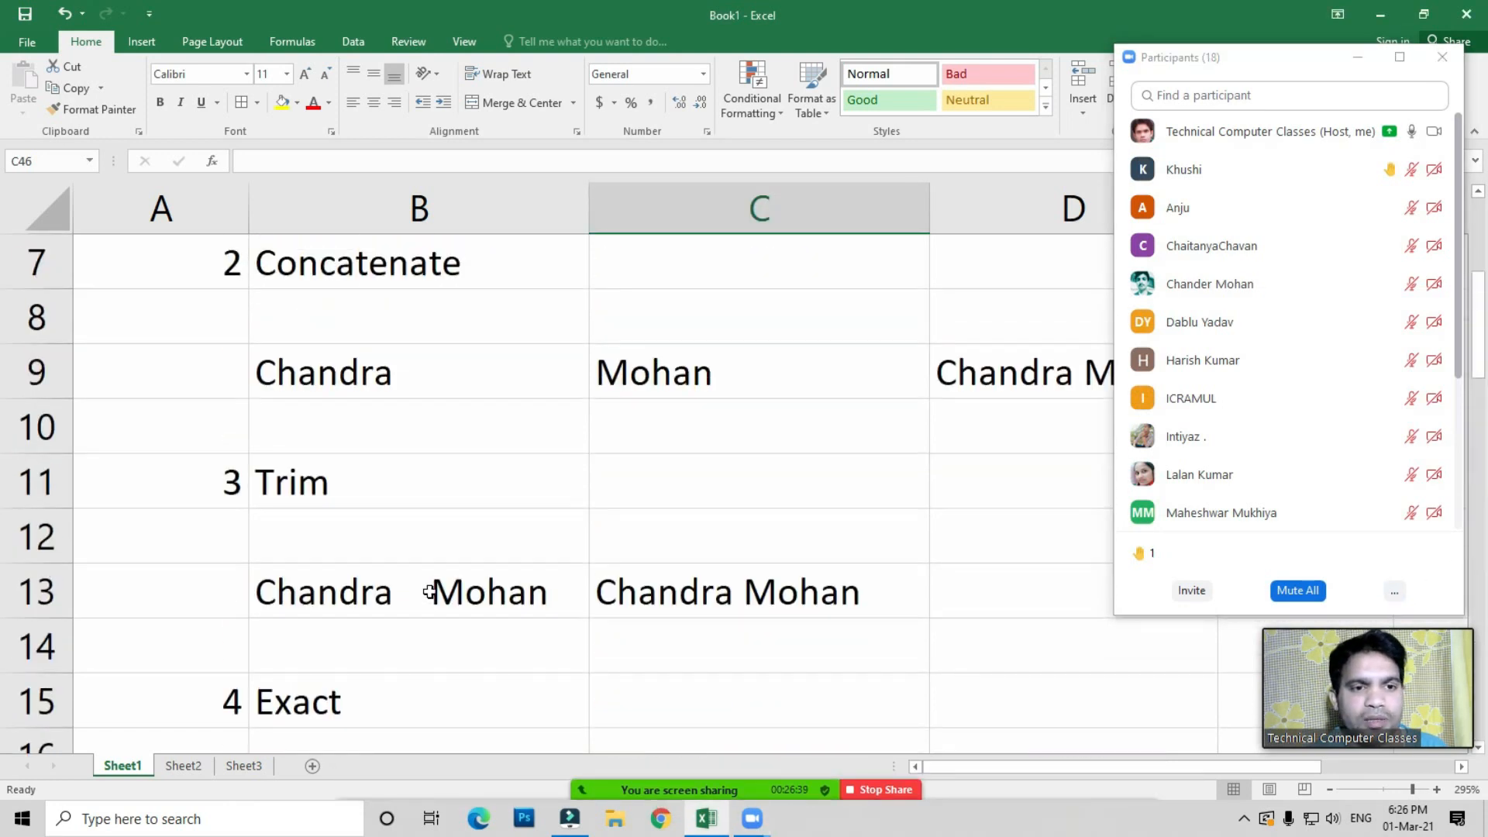
{"action": "scroll", "coordinate": [432, 588], "scroll_direction": "down", "scroll_amount": 10}
{"action": "left_click", "coordinate": [1398, 594]}
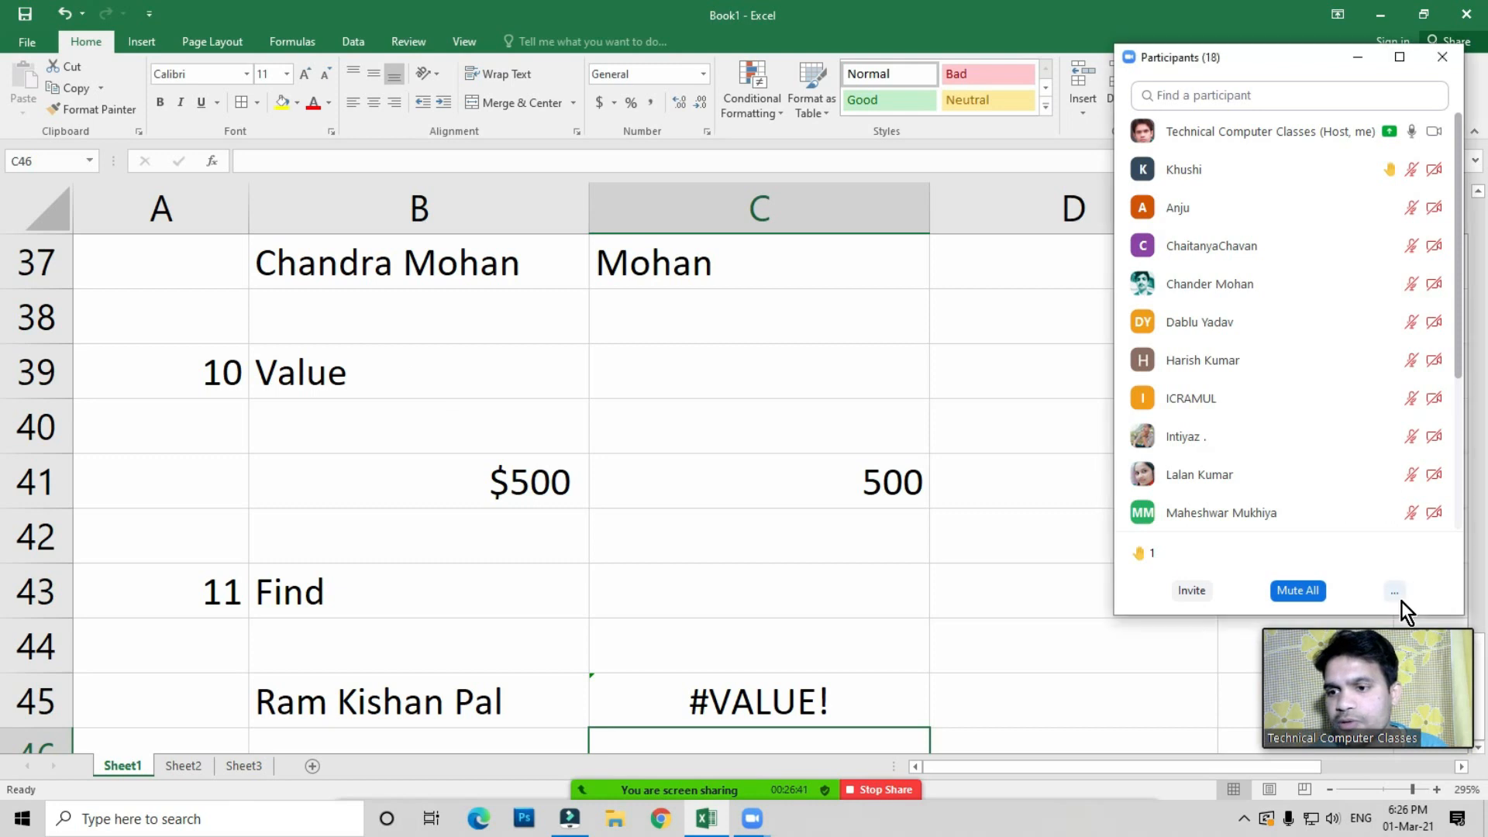
{"action": "left_click", "coordinate": [1274, 618]}
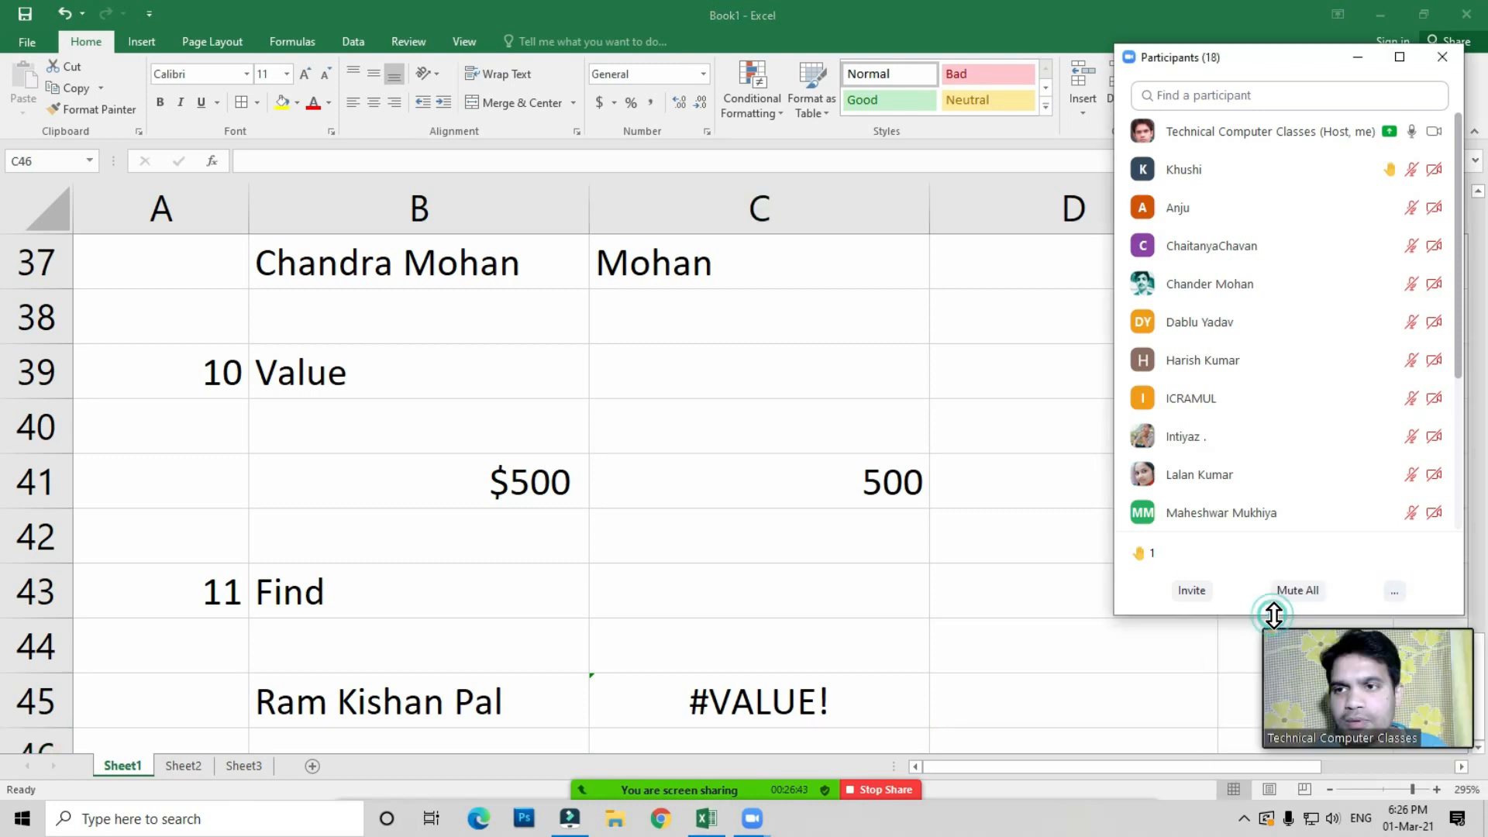
{"action": "left_click", "coordinate": [1443, 57]}
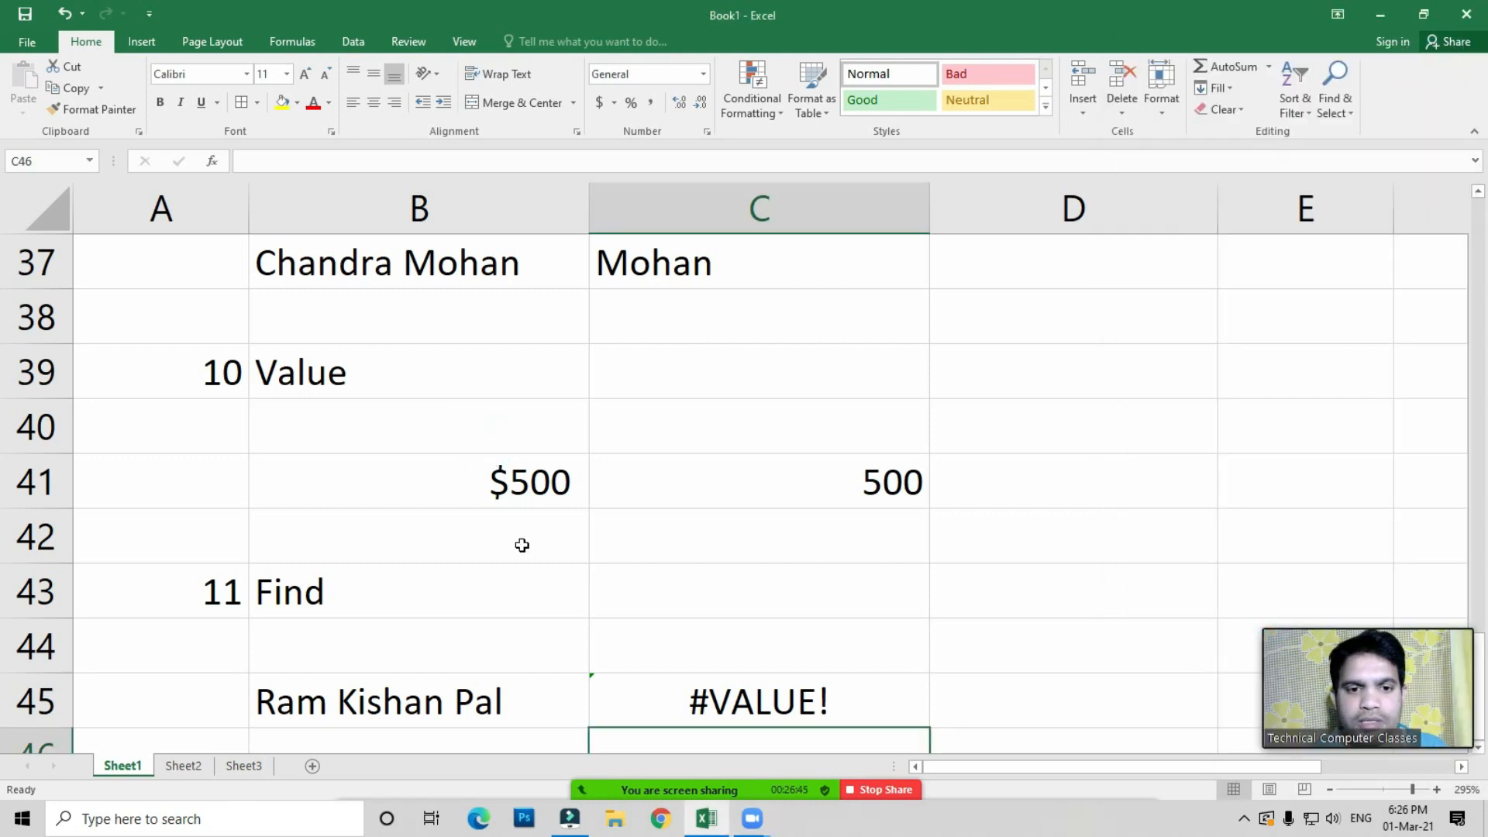
Scroll back through Sheet1, then switch to Sheet2 with the names table
{"action": "scroll", "coordinate": [493, 443], "scroll_direction": "up", "scroll_amount": 9}
{"action": "scroll", "coordinate": [453, 522], "scroll_direction": "up", "scroll_amount": 3}
{"action": "scroll", "coordinate": [473, 522], "scroll_direction": "down", "scroll_amount": 4}
{"action": "scroll", "coordinate": [496, 496], "scroll_direction": "down", "scroll_amount": 1}
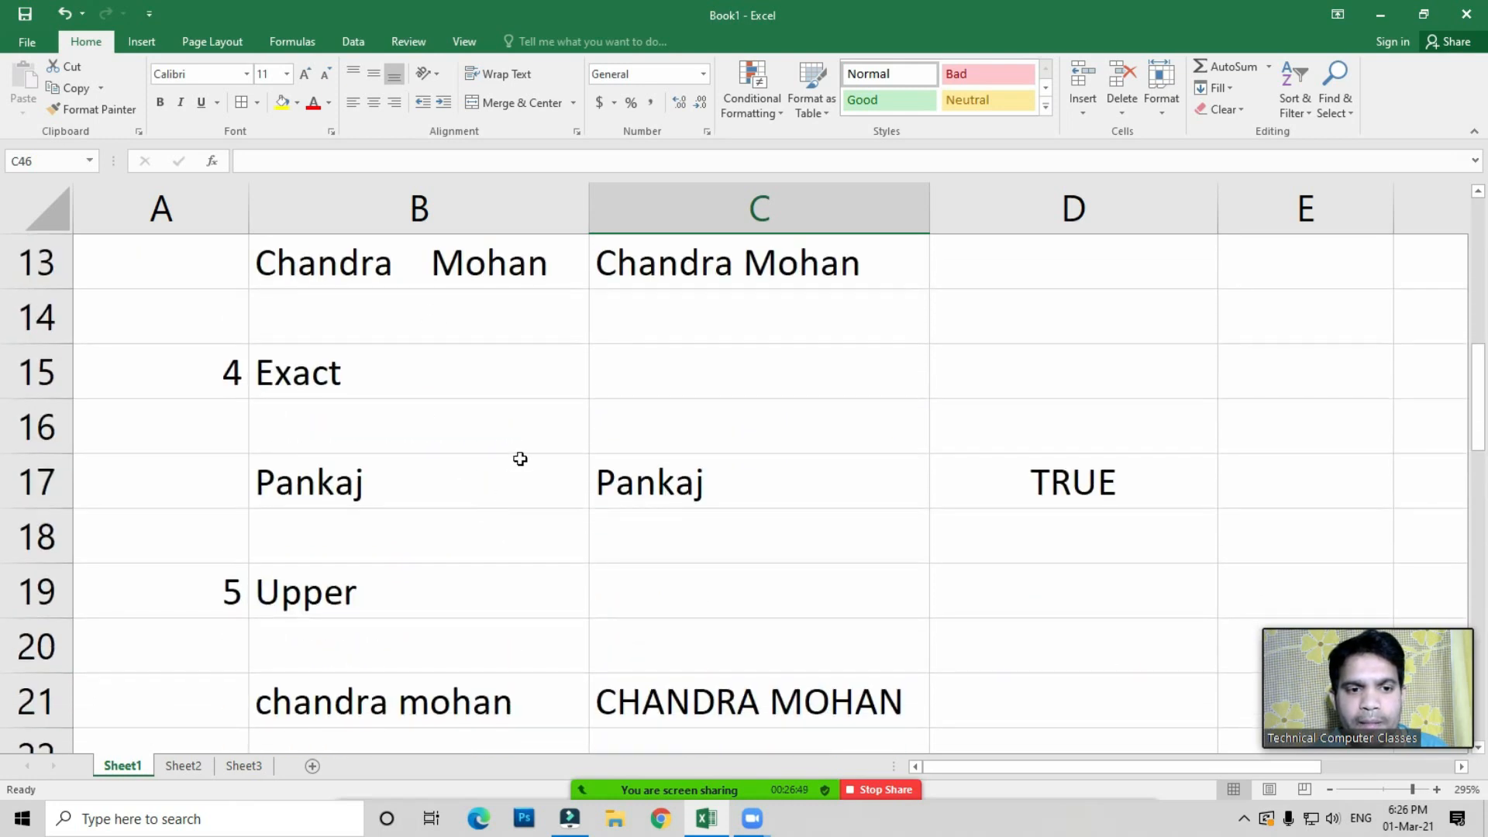
{"action": "left_click", "coordinate": [515, 532]}
{"action": "scroll", "coordinate": [515, 533], "scroll_direction": "down", "scroll_amount": 4}
{"action": "scroll", "coordinate": [515, 532], "scroll_direction": "down", "scroll_amount": 3}
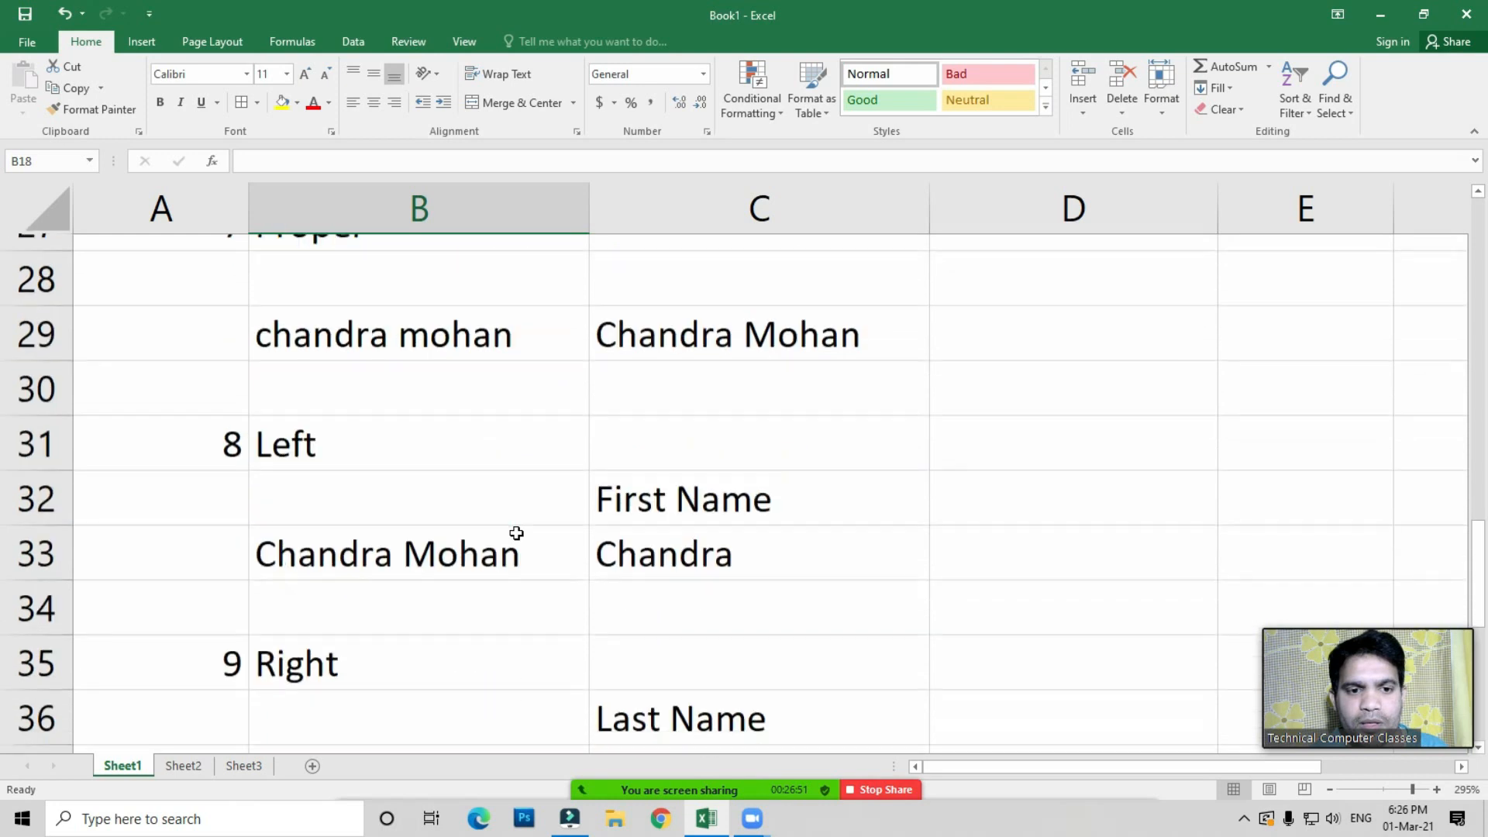
{"action": "left_click", "coordinate": [177, 766]}
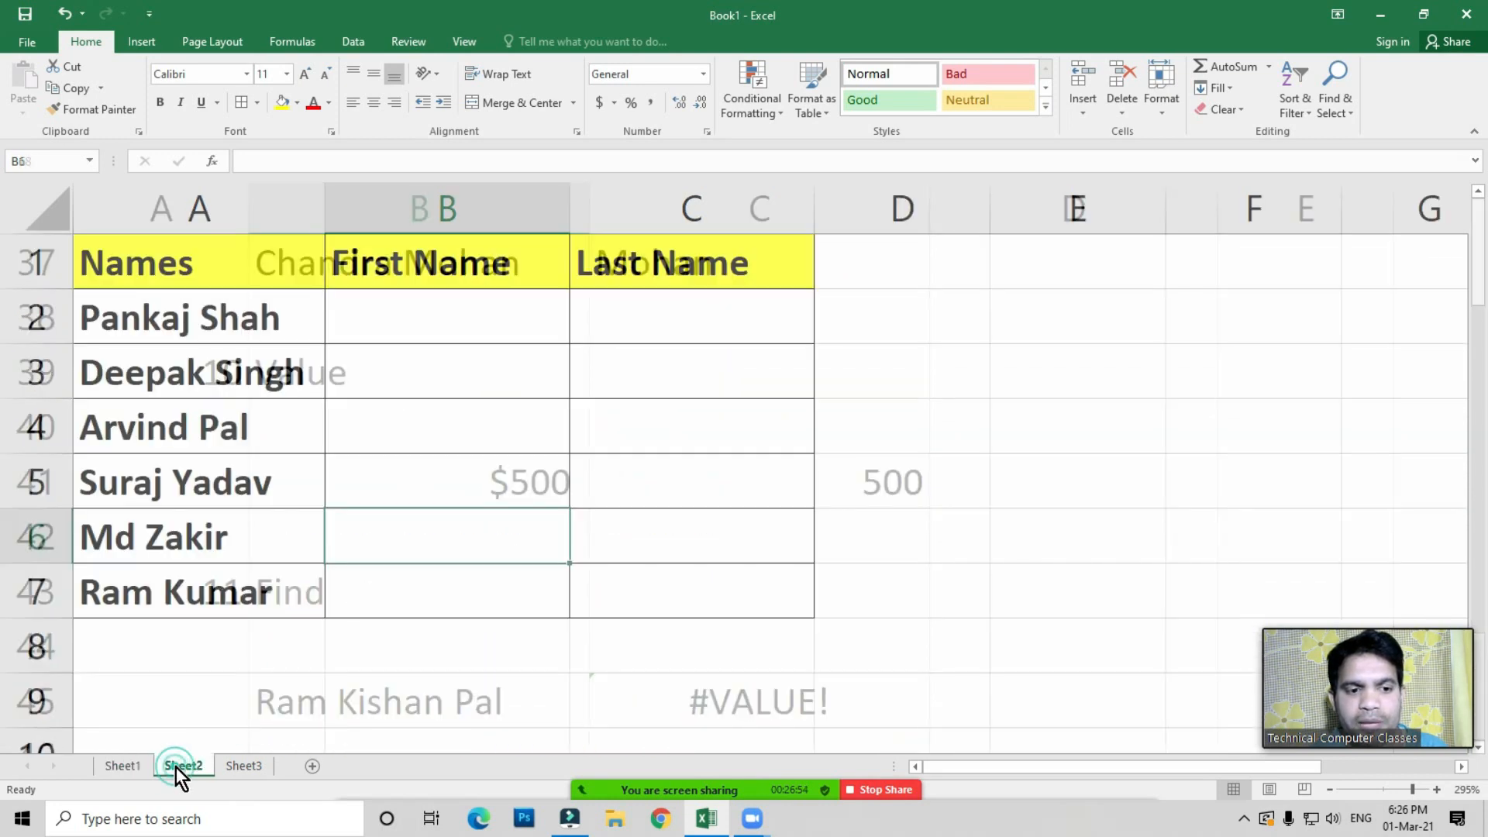
{"action": "left_click", "coordinate": [127, 765]}
{"action": "left_click", "coordinate": [514, 505]}
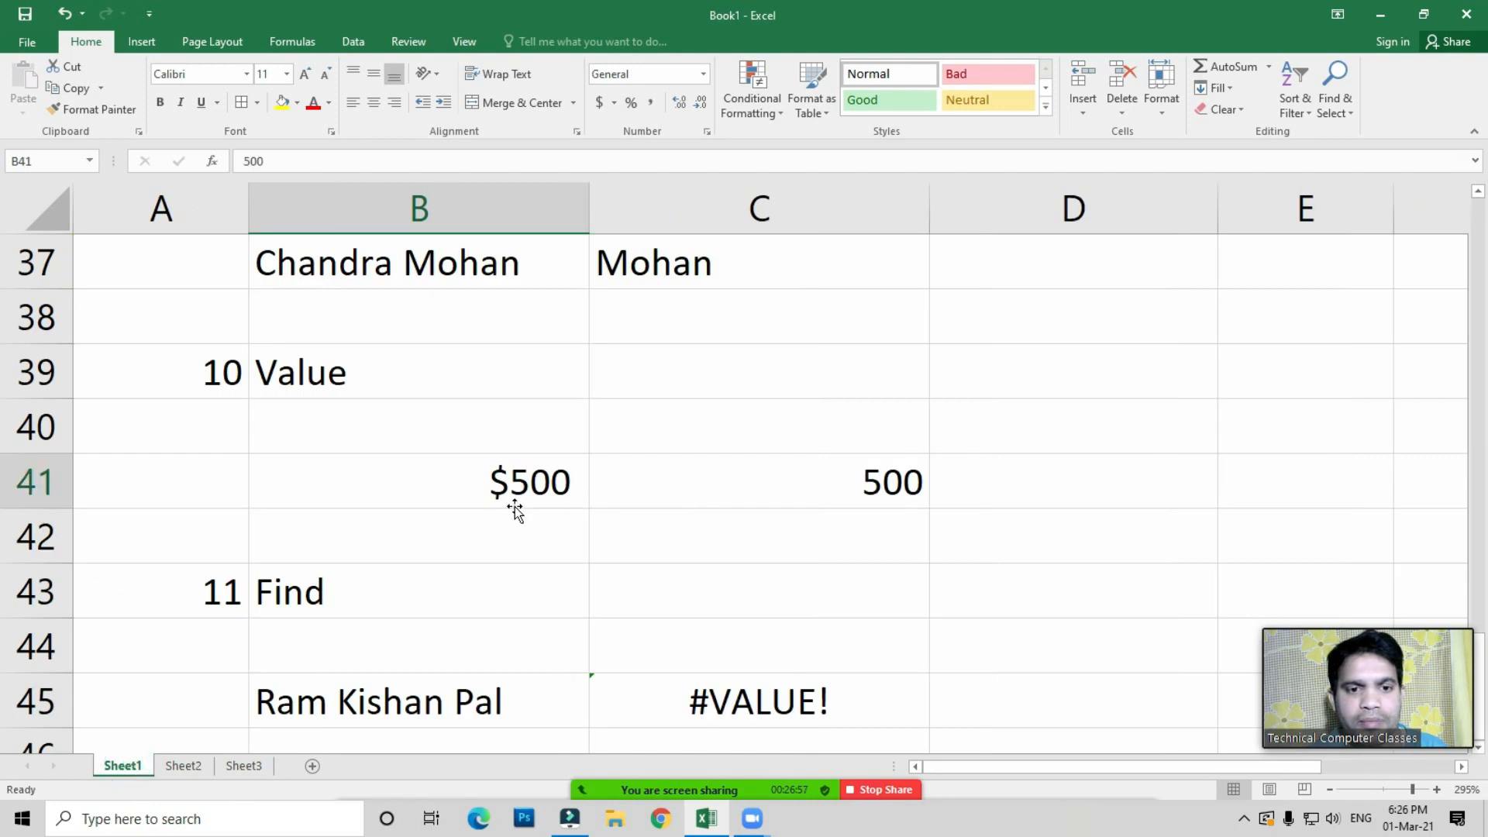
{"action": "scroll", "coordinate": [515, 516], "scroll_direction": "down", "scroll_amount": 3}
{"action": "scroll", "coordinate": [508, 561], "scroll_direction": "up", "scroll_amount": 3}
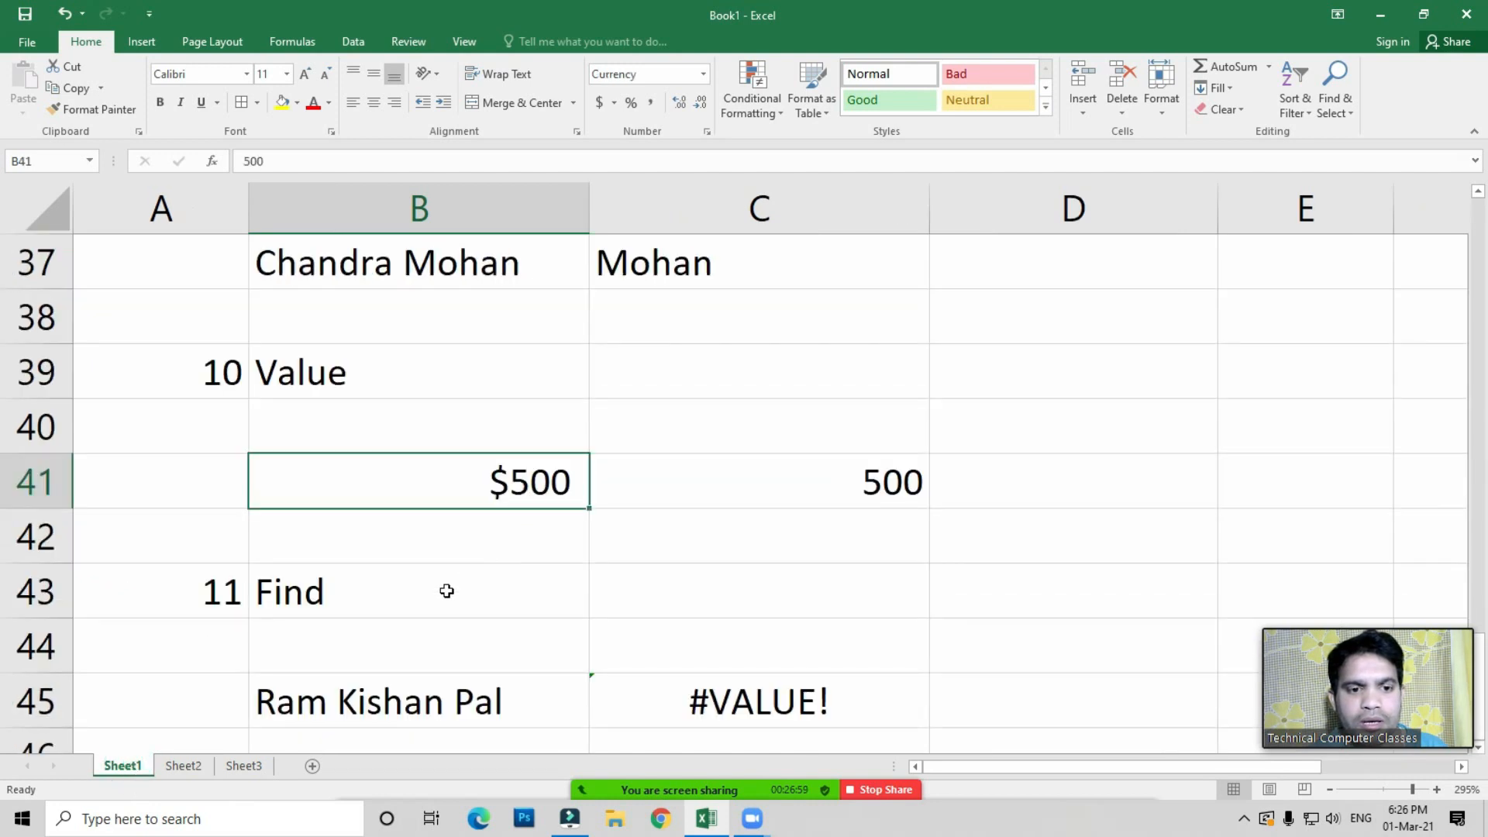
{"action": "left_click", "coordinate": [295, 599]}
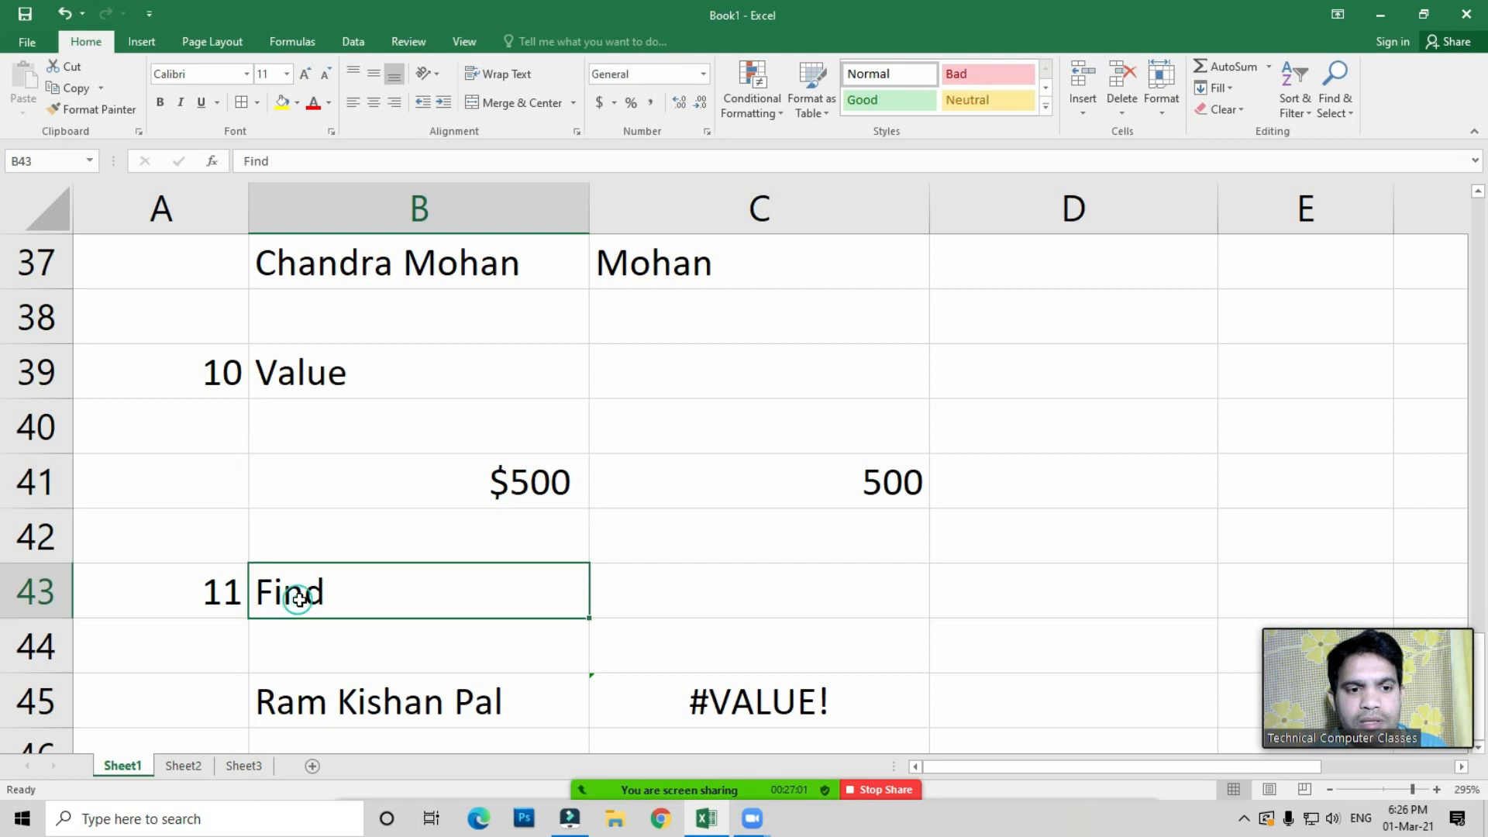
{"action": "left_click", "coordinate": [326, 378]}
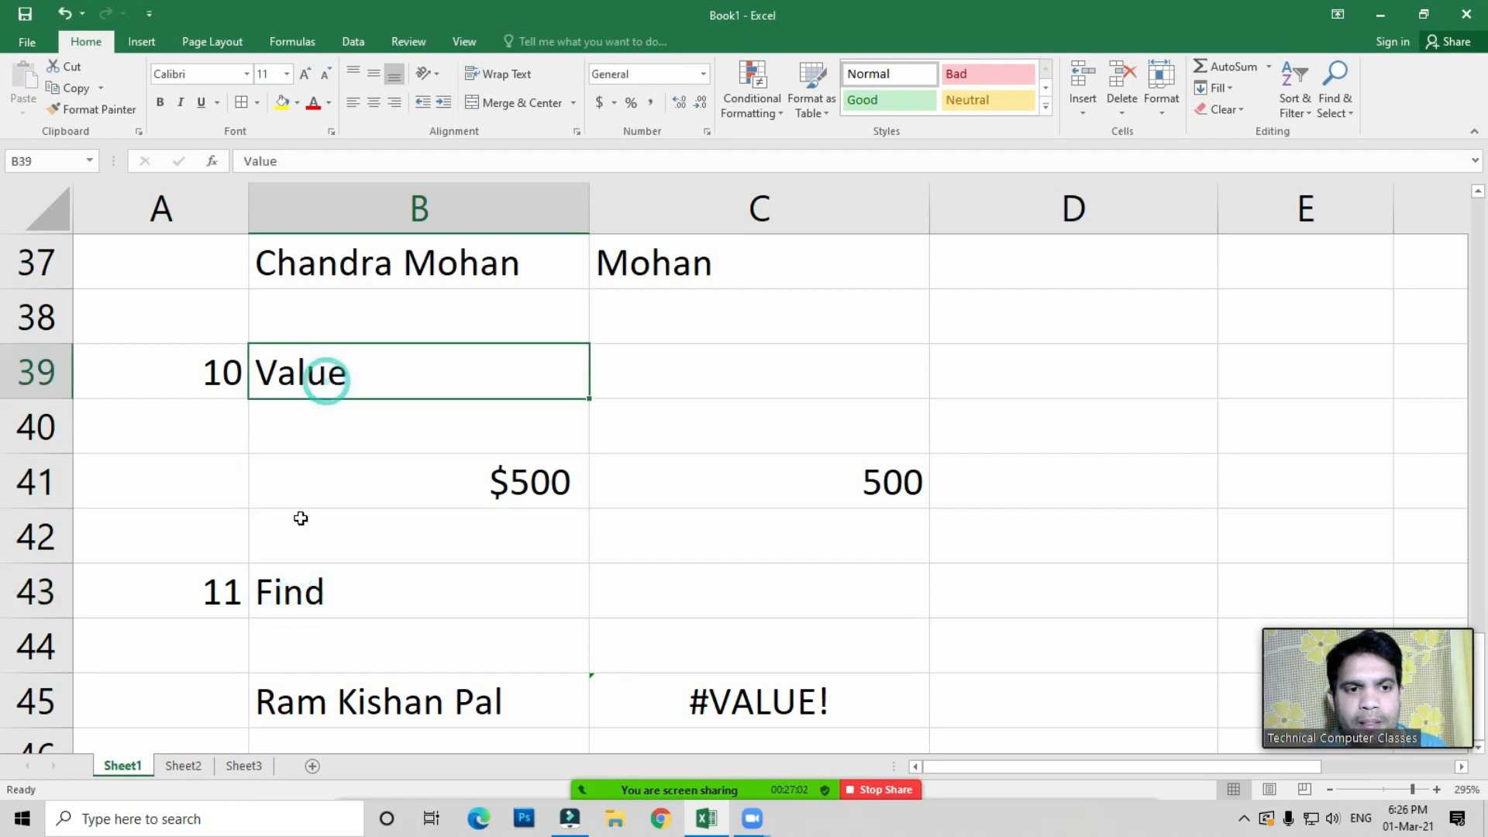
{"action": "left_click", "coordinate": [310, 591]}
{"action": "left_click", "coordinate": [380, 603]}
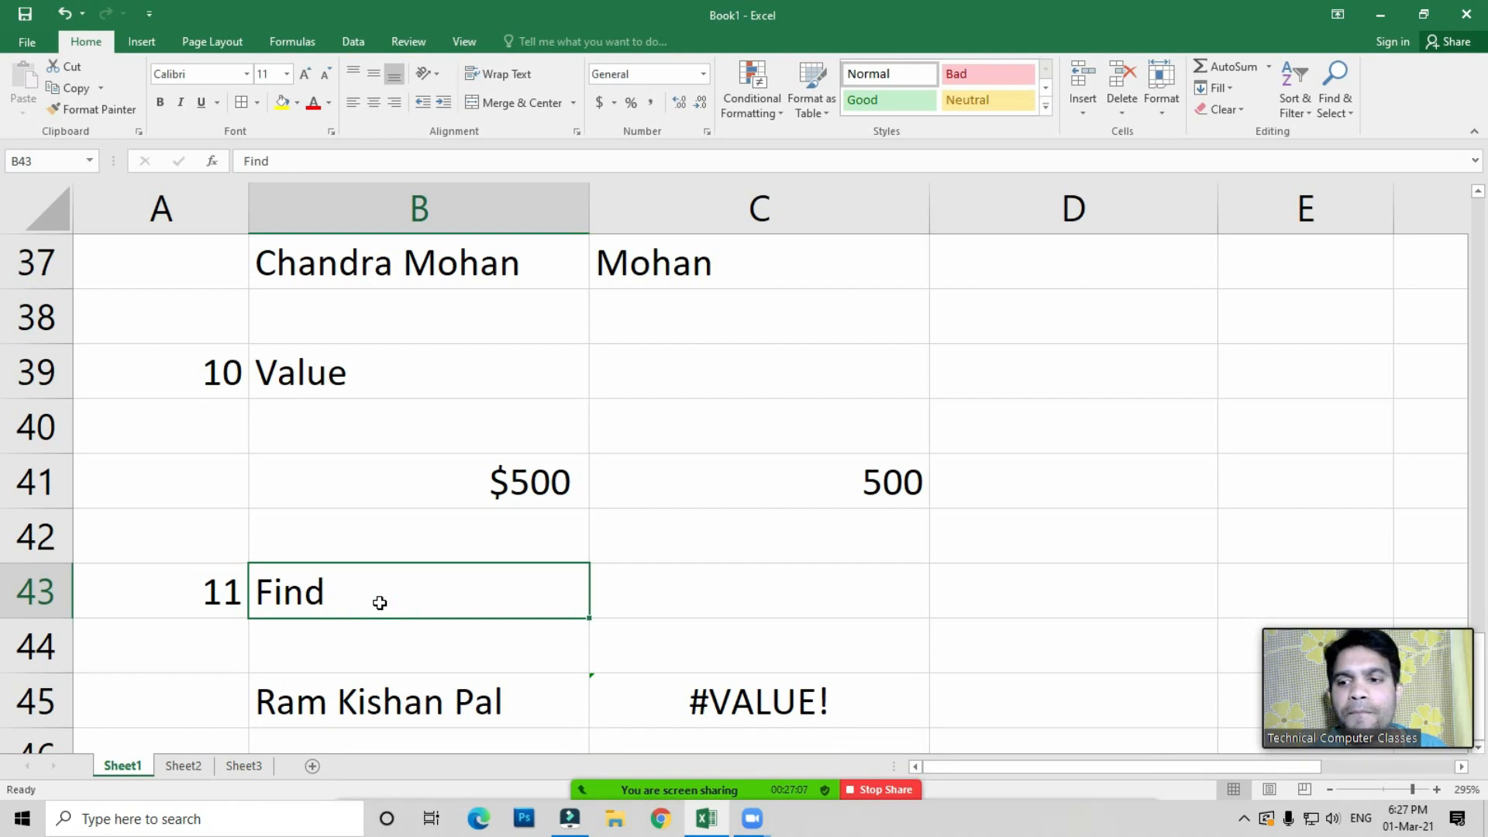
{"action": "left_click", "coordinate": [394, 597]}
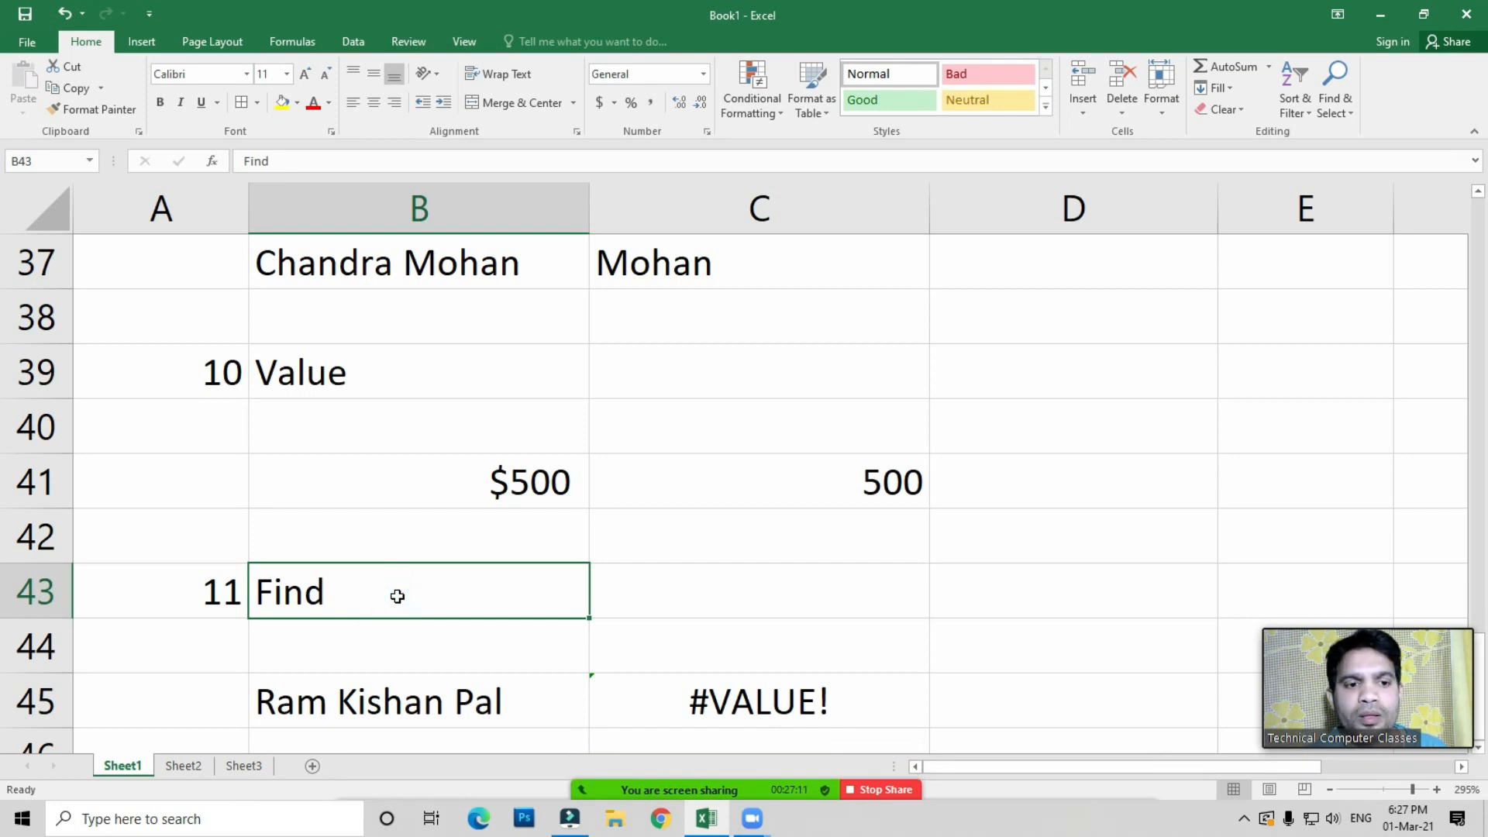
{"action": "left_click", "coordinate": [710, 701]}
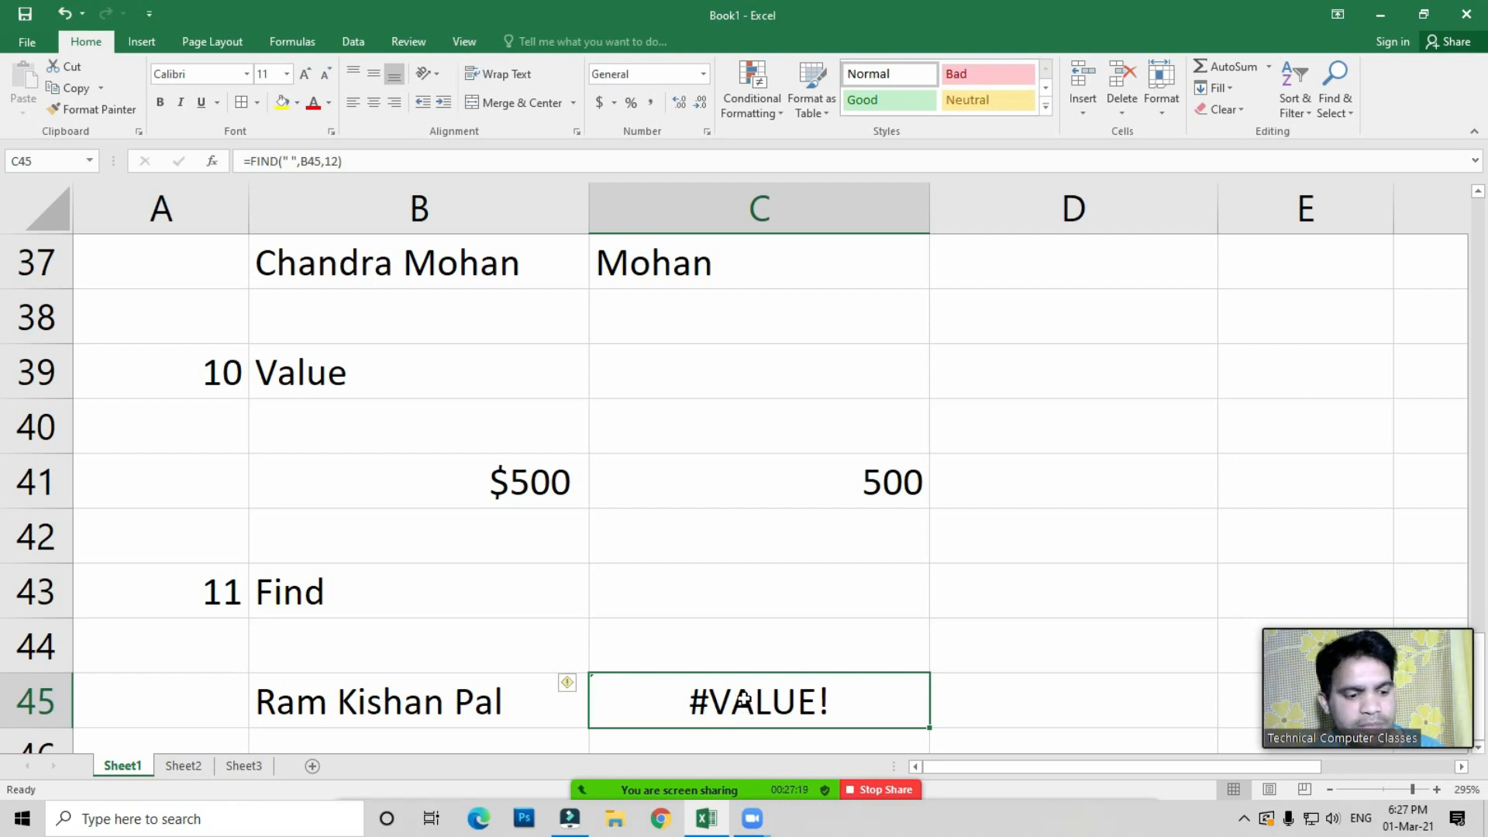
{"action": "key", "text": "F2"}
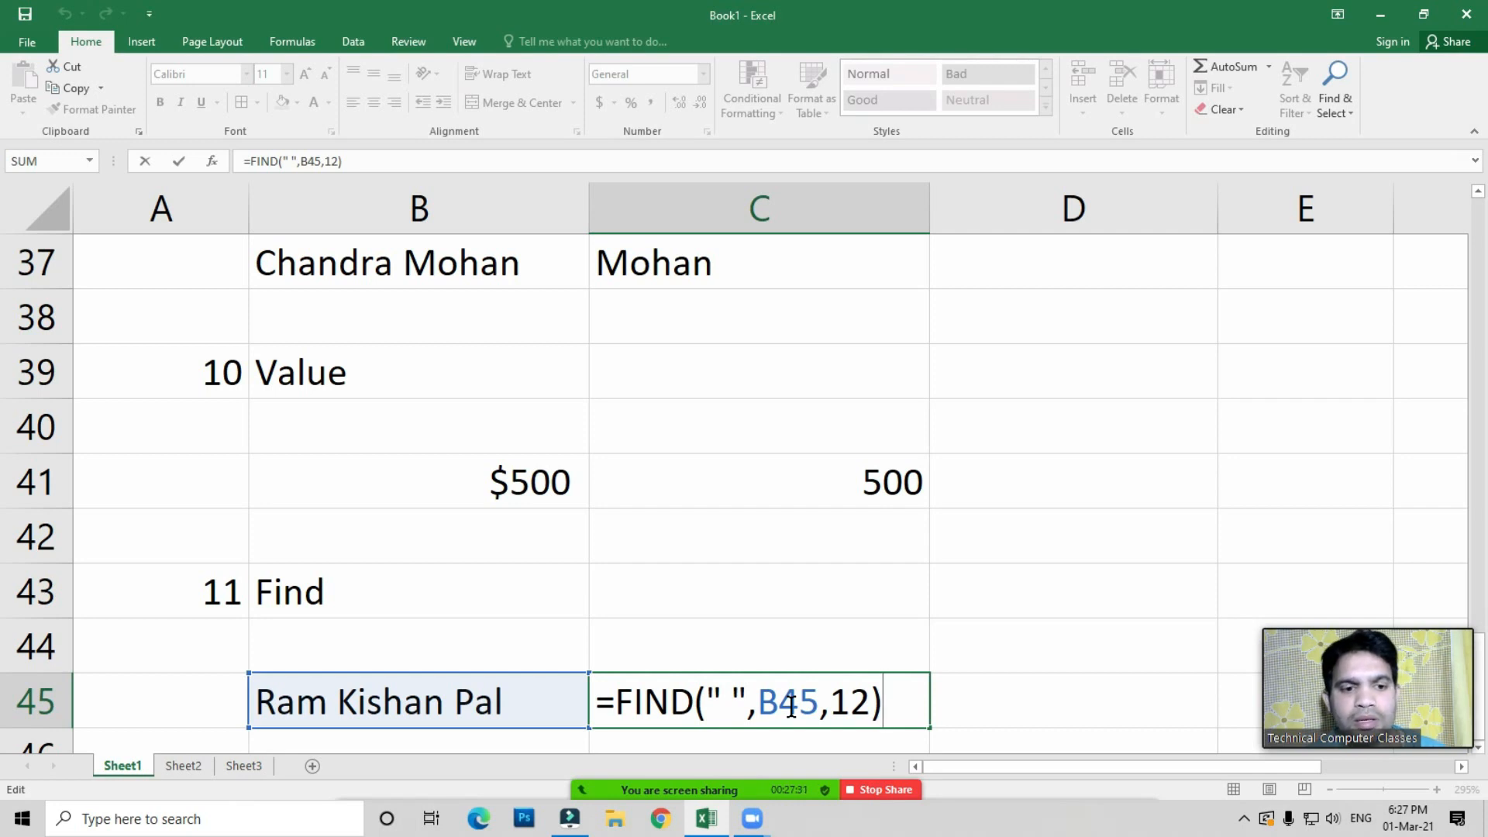
{"action": "left_click", "coordinate": [698, 579]}
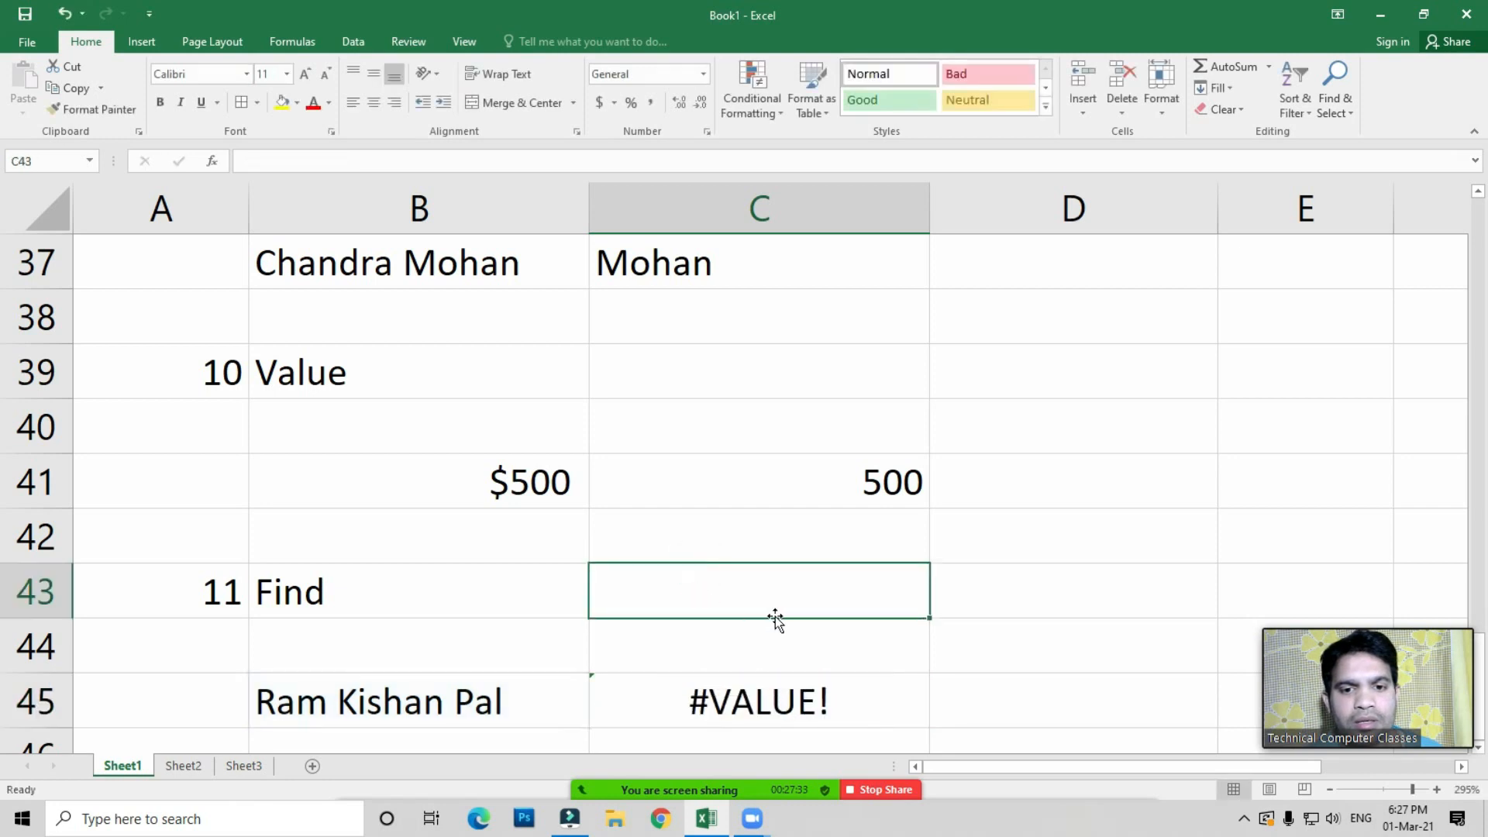
{"action": "key", "text": "Right"}
{"action": "left_click", "coordinate": [459, 397]}
{"action": "key", "text": "Right"}
{"action": "key", "text": "Right"}
{"action": "left_click", "coordinate": [375, 432]}
{"action": "key", "text": "Right"}
{"action": "key", "text": "Right"}
{"action": "left_click", "coordinate": [441, 436]}
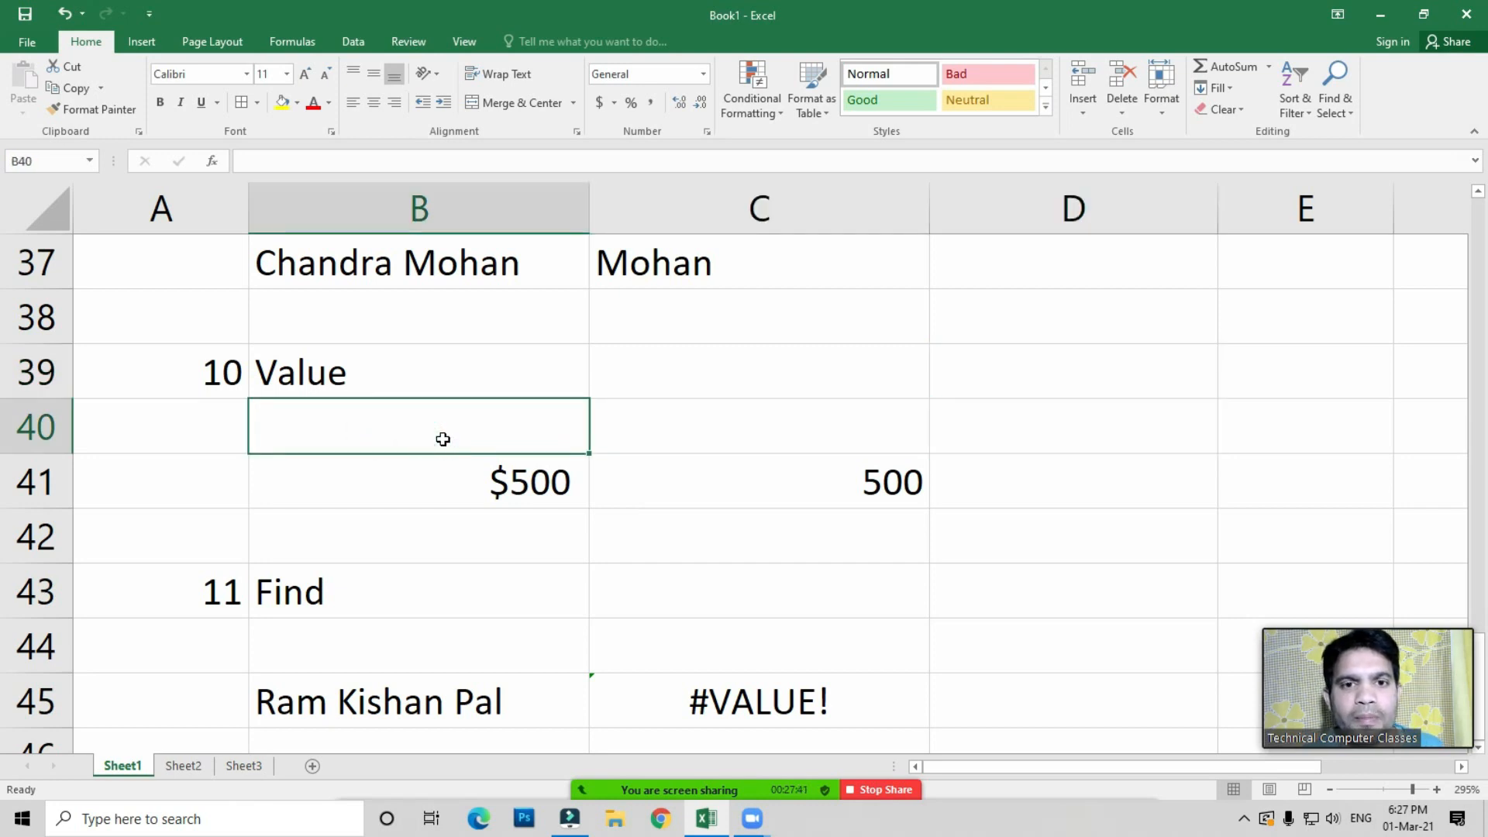
{"action": "left_click", "coordinate": [625, 676]}
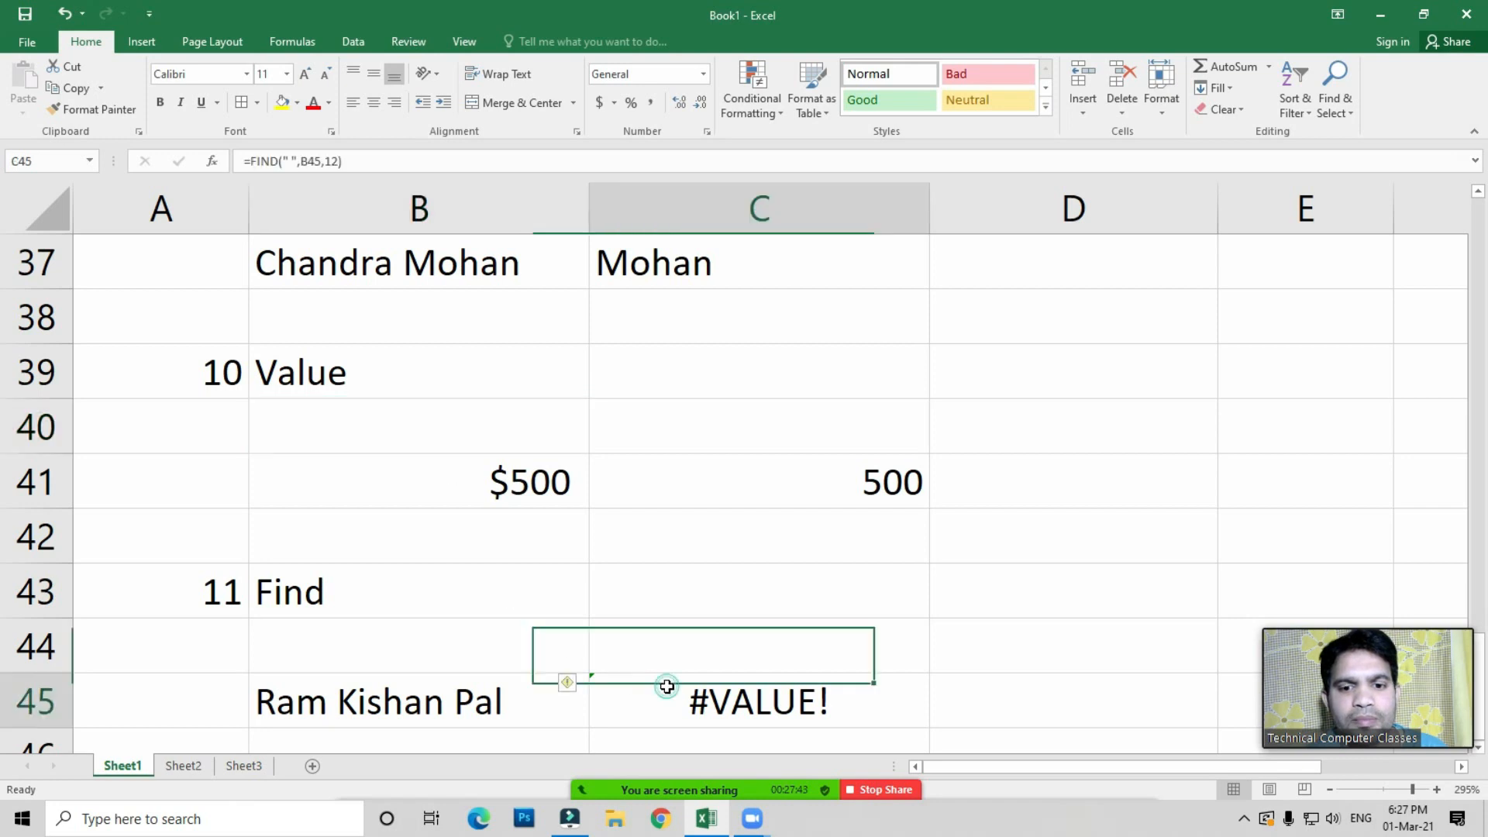
{"action": "left_click", "coordinate": [503, 409]}
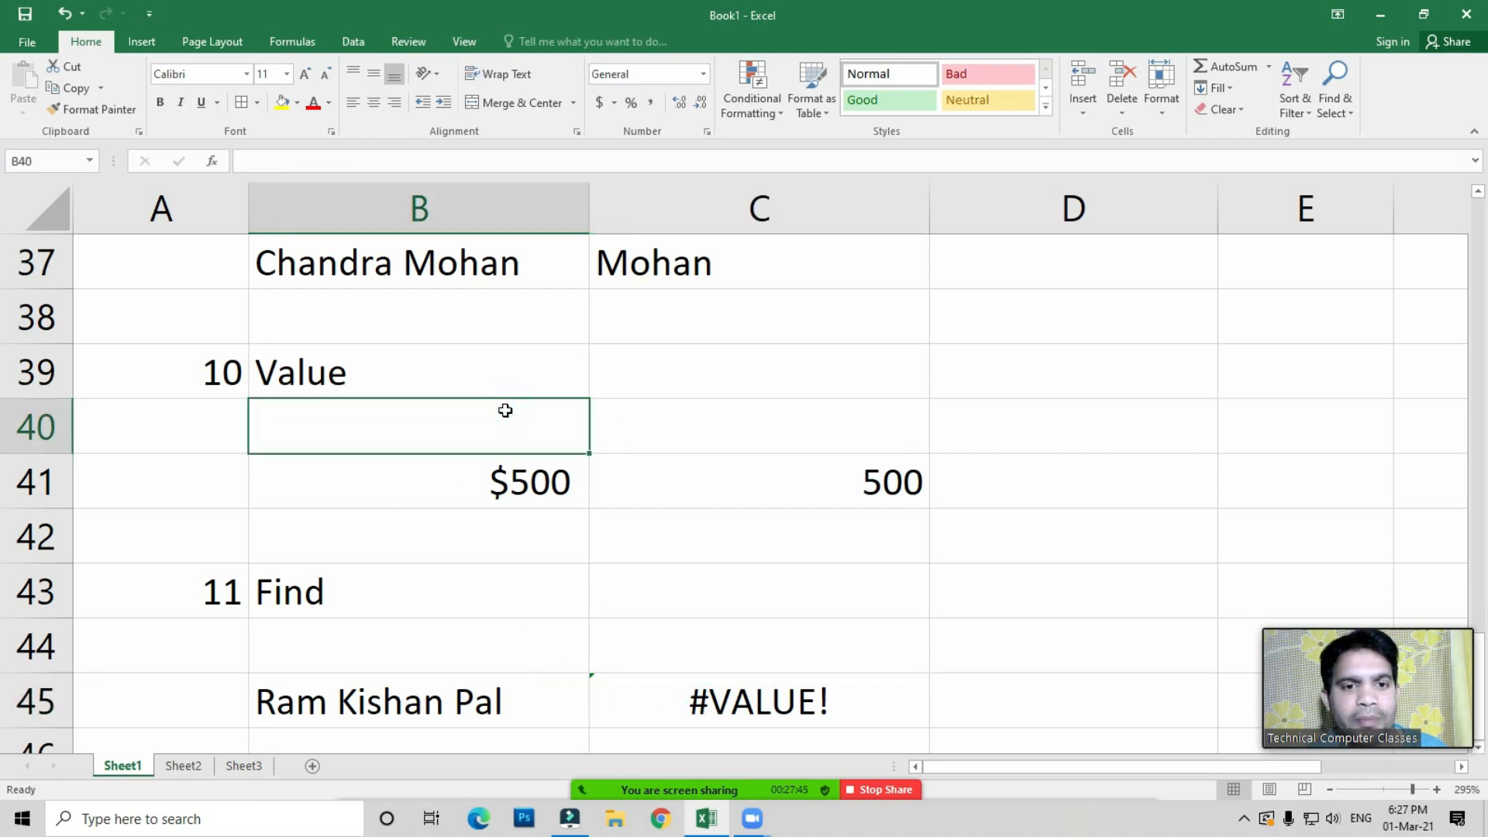
{"action": "left_click", "coordinate": [538, 490]}
{"action": "left_click", "coordinate": [710, 485]}
{"action": "left_click", "coordinate": [515, 485]}
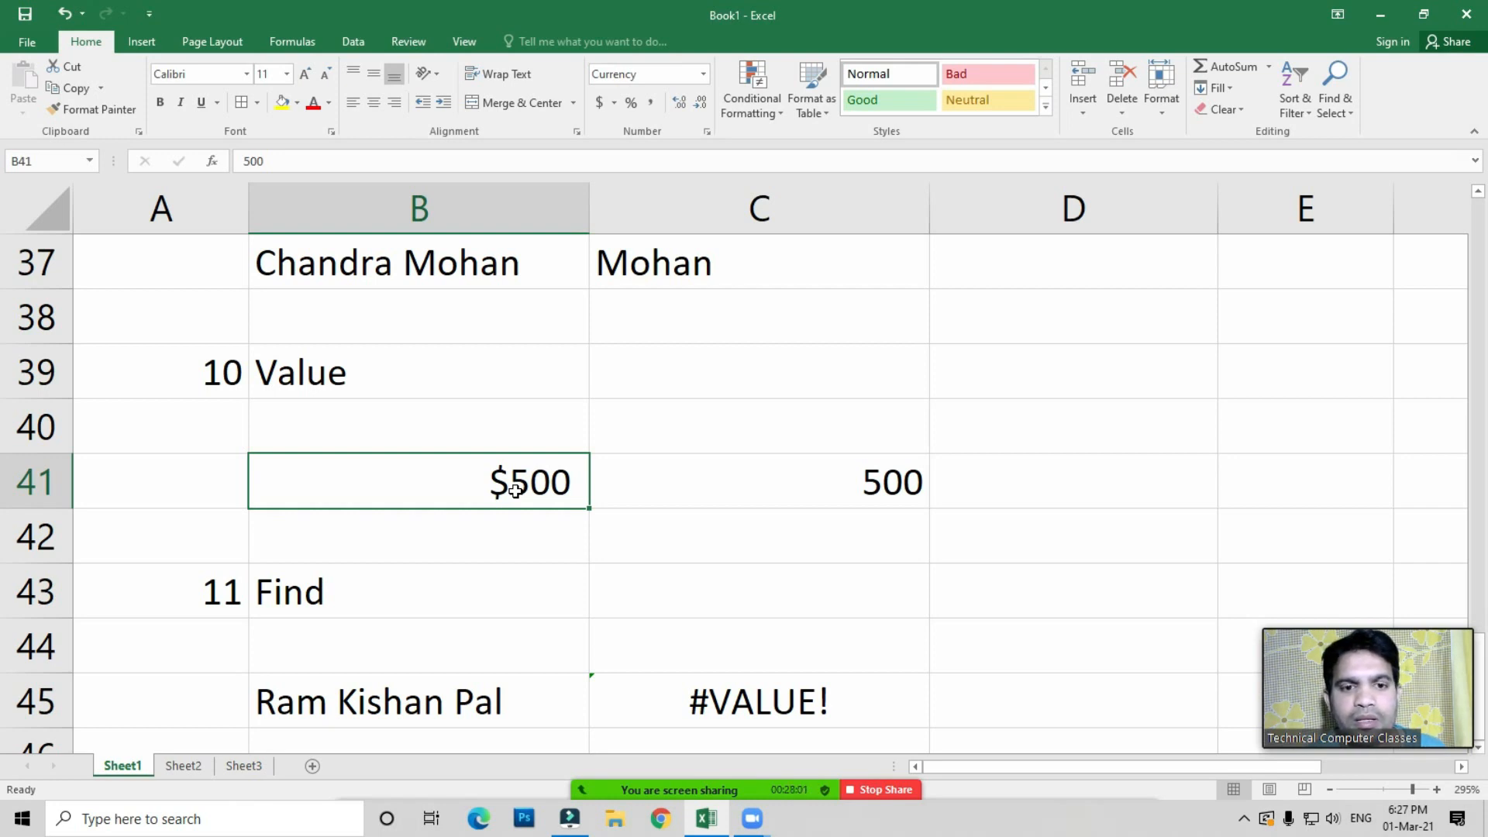
{"action": "left_click", "coordinate": [736, 694]}
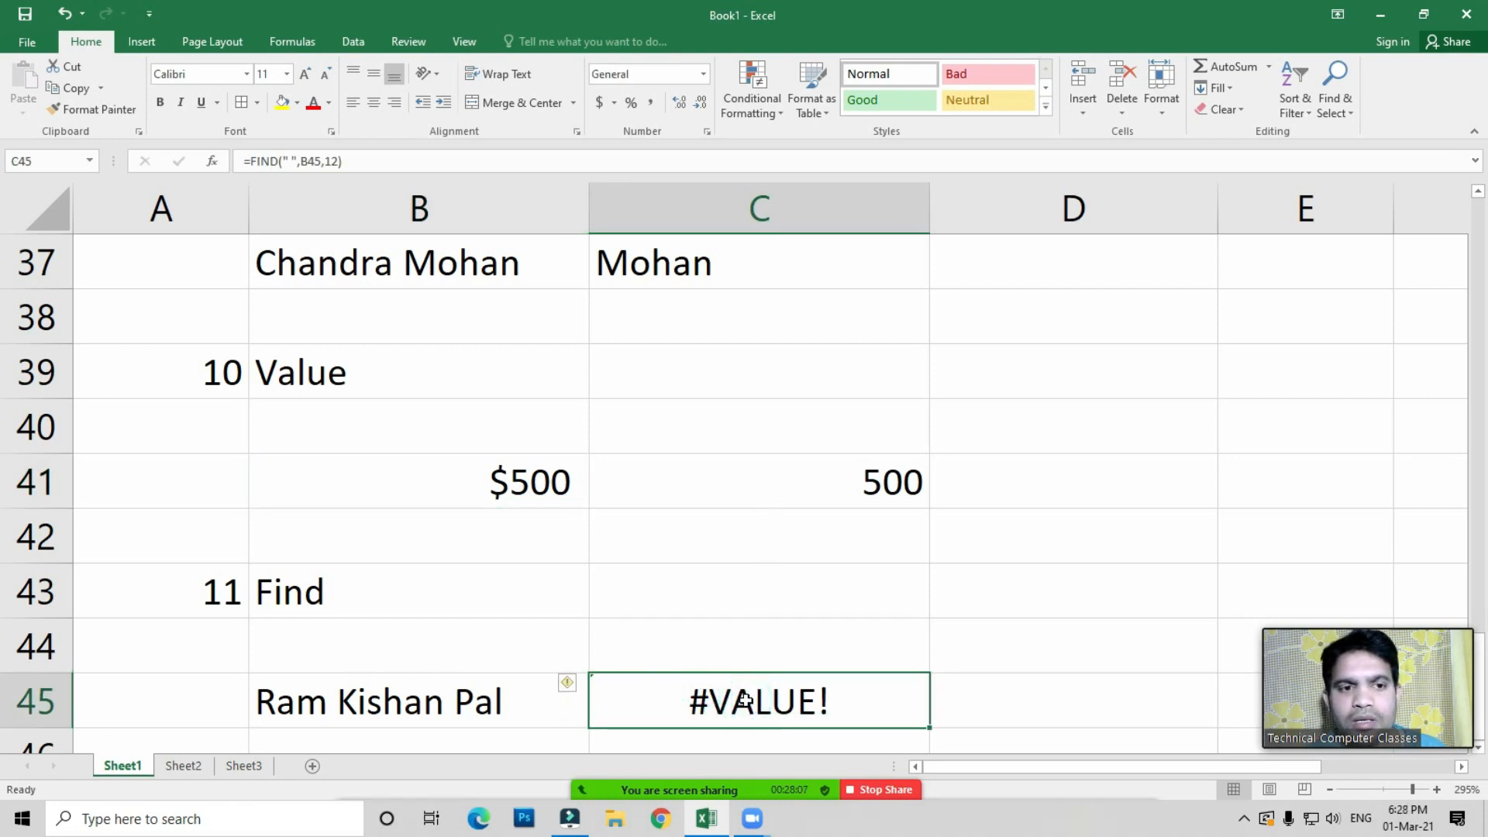
{"action": "left_click", "coordinate": [502, 438]}
{"action": "left_click", "coordinate": [743, 698]}
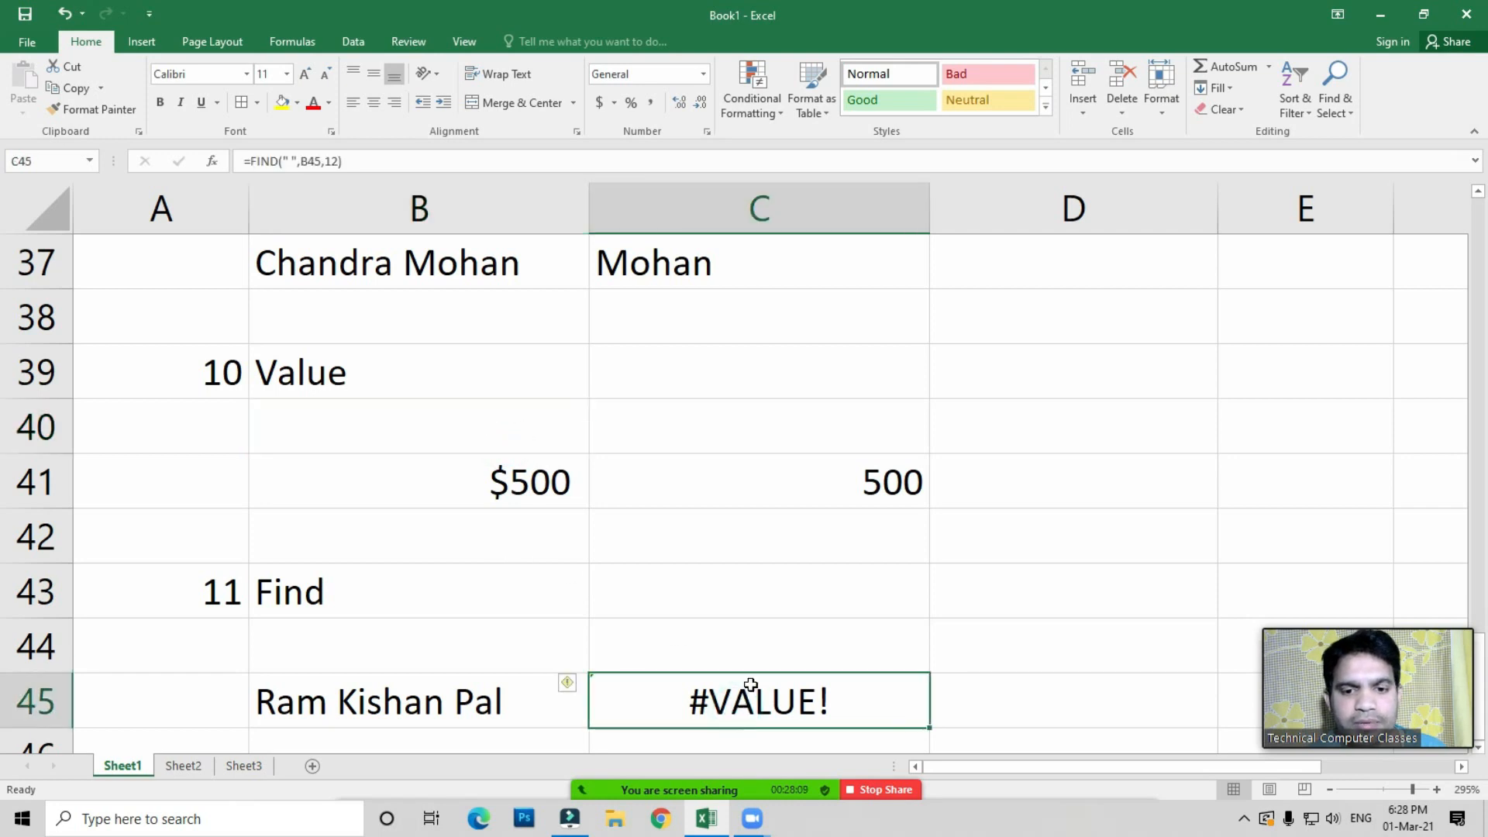
{"action": "mouse_move", "coordinate": [744, 791]}
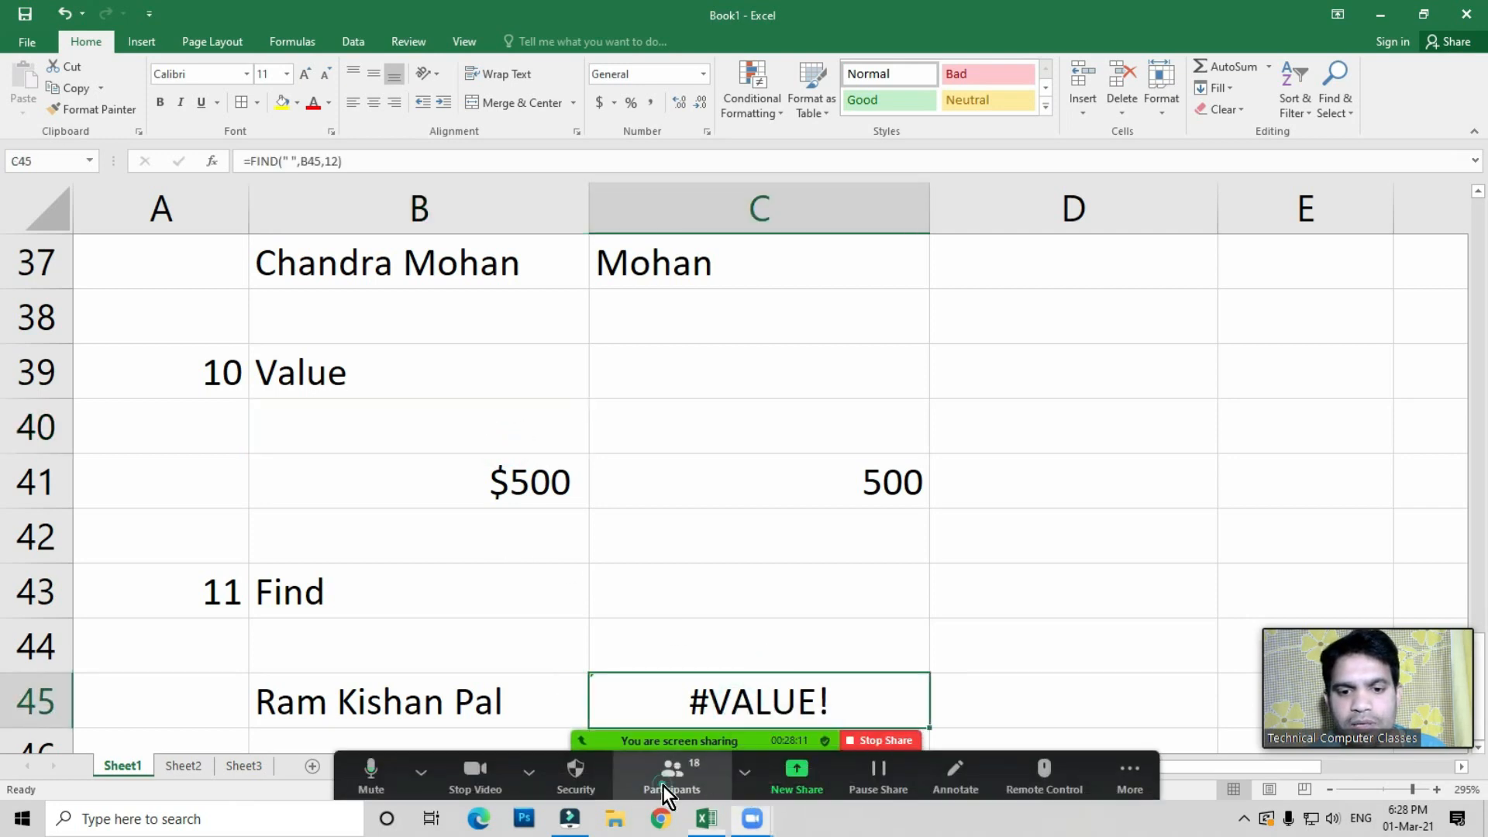
Use Mute All in the participants panel, confirm with Yes, and close the panel
{"action": "left_click", "coordinate": [663, 784]}
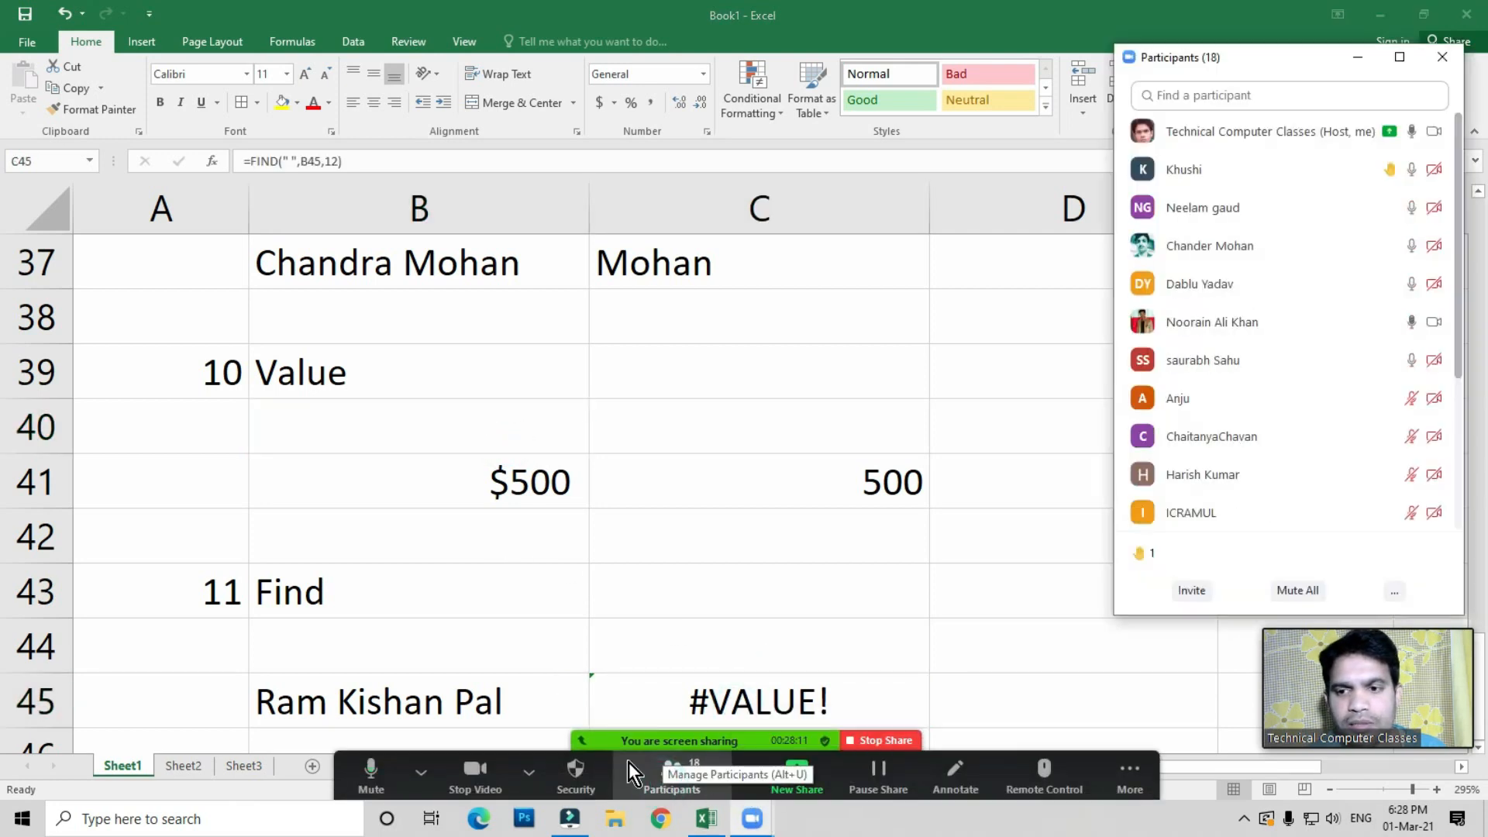
{"action": "left_click", "coordinate": [1395, 595]}
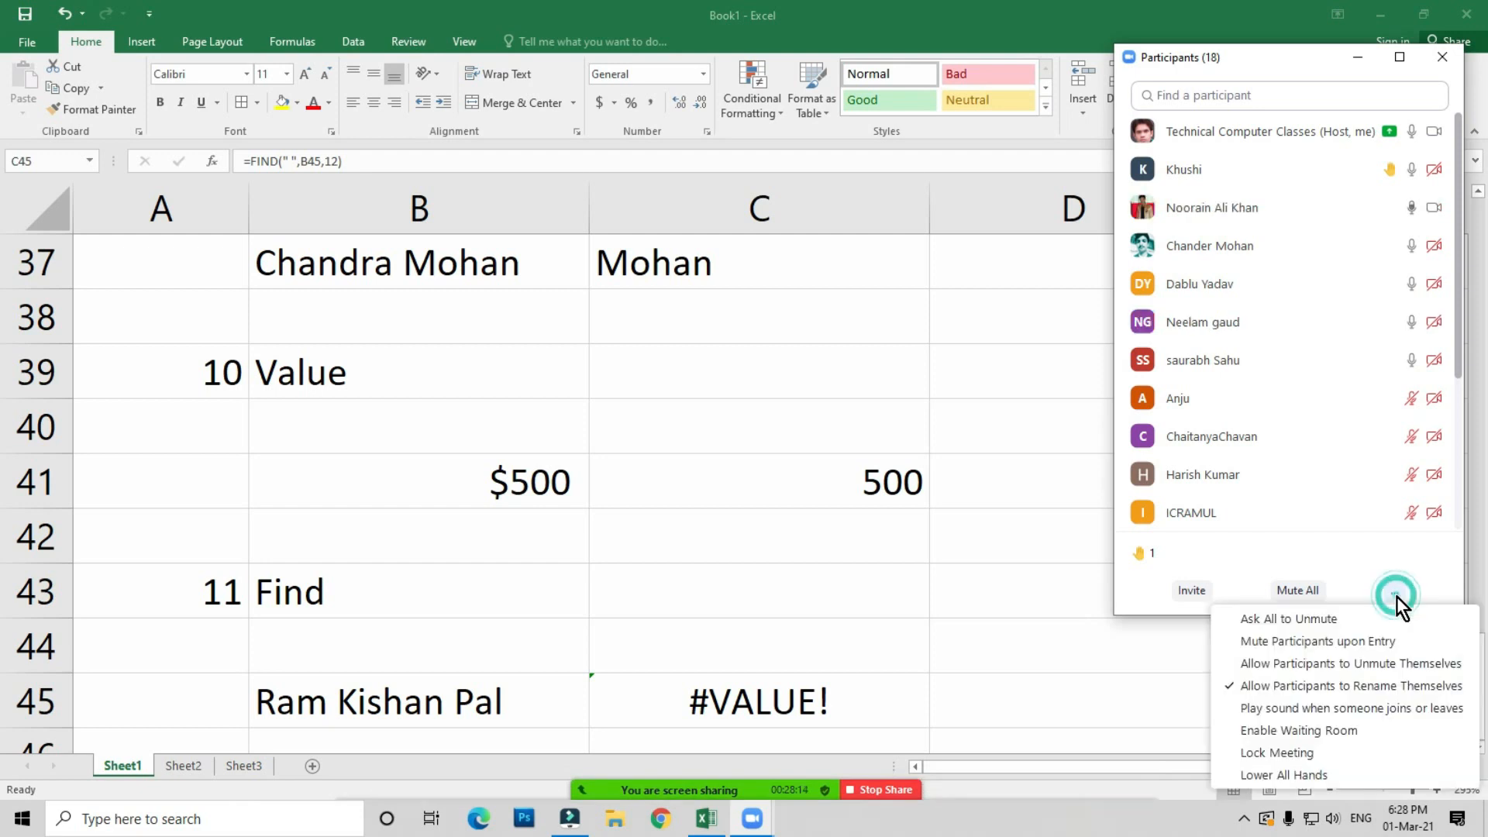
{"action": "left_click", "coordinate": [1299, 589]}
{"action": "left_click", "coordinate": [793, 454]}
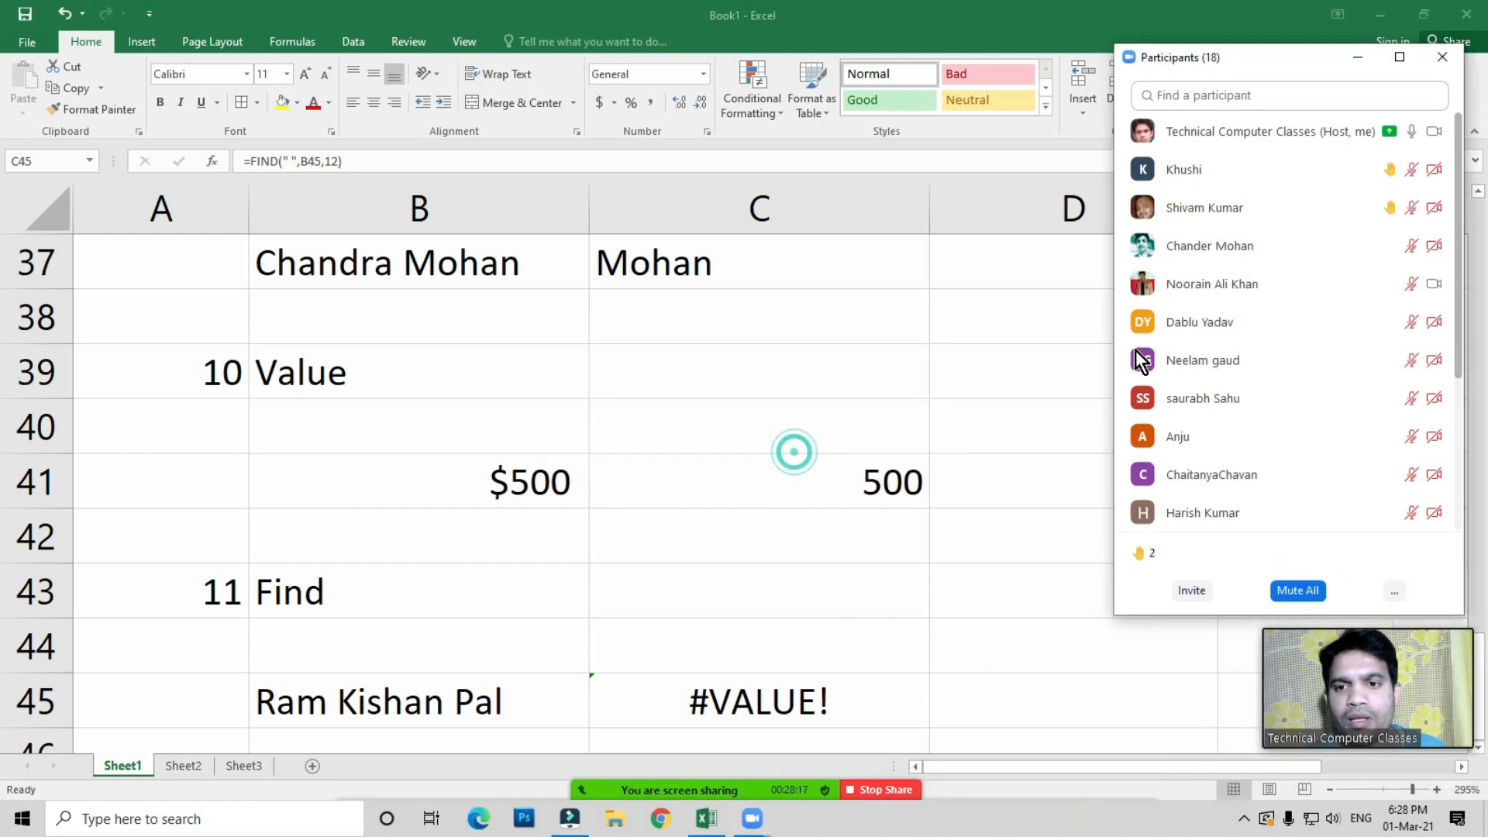
{"action": "left_click", "coordinate": [1443, 57]}
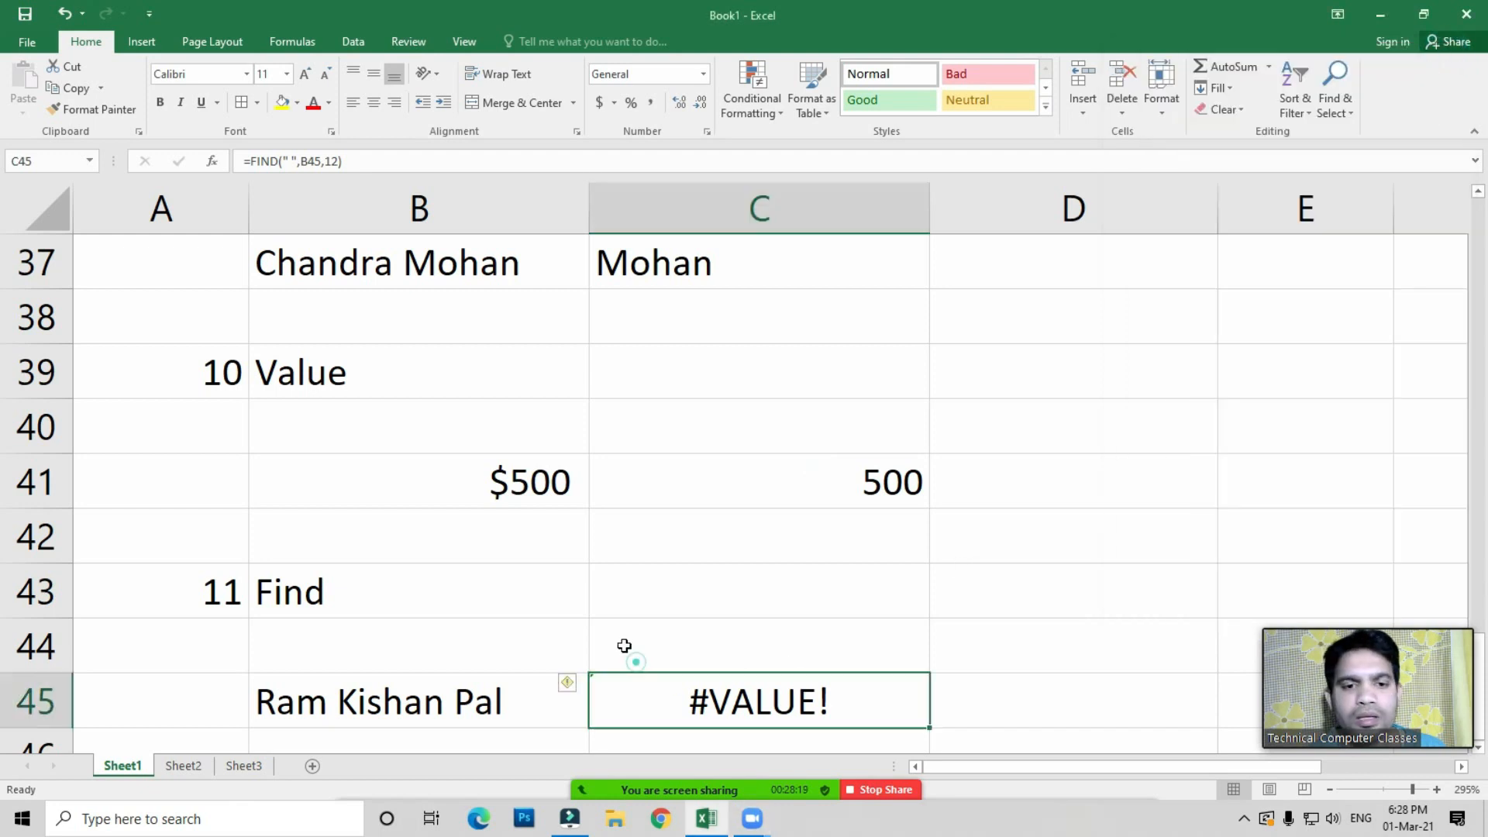
{"action": "scroll", "coordinate": [624, 645], "scroll_direction": "down", "scroll_amount": 2}
Copy the sample name from B45 into B48, then select A47 for a label
{"action": "left_click", "coordinate": [433, 500]}
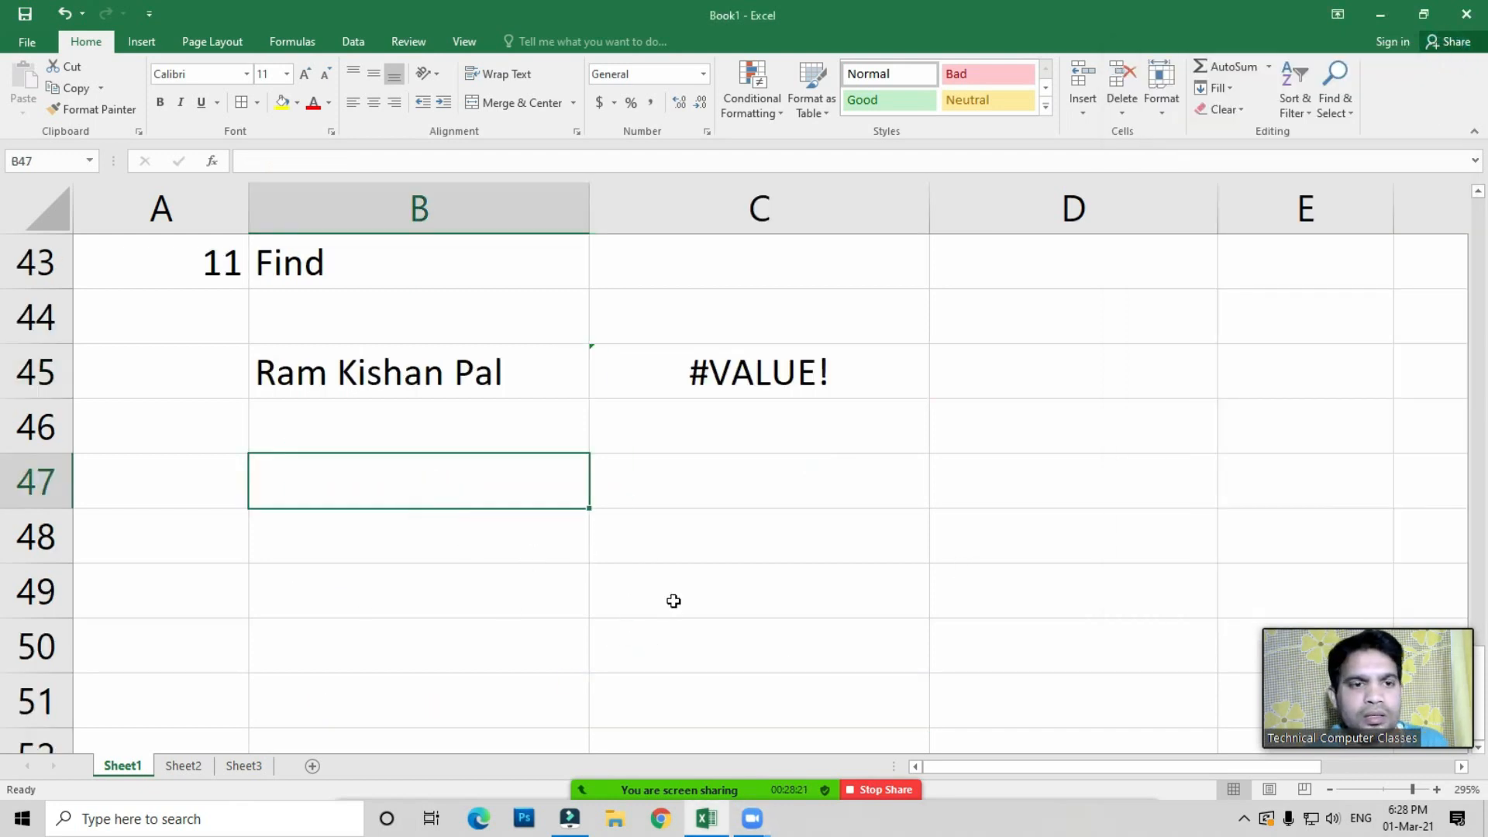
{"action": "left_click", "coordinate": [316, 261]}
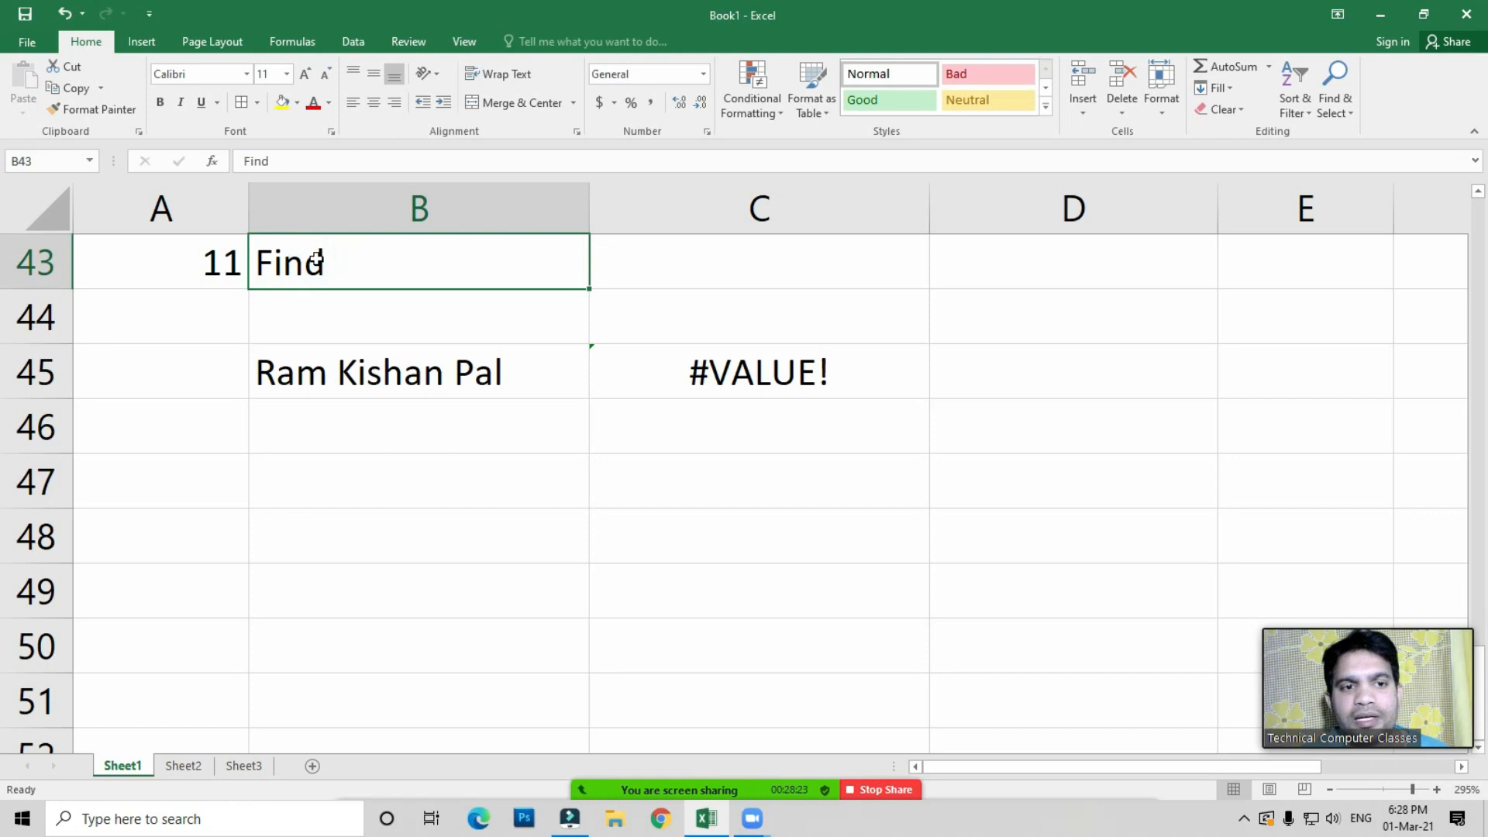
{"action": "left_click", "coordinate": [433, 515]}
{"action": "left_click", "coordinate": [341, 365]}
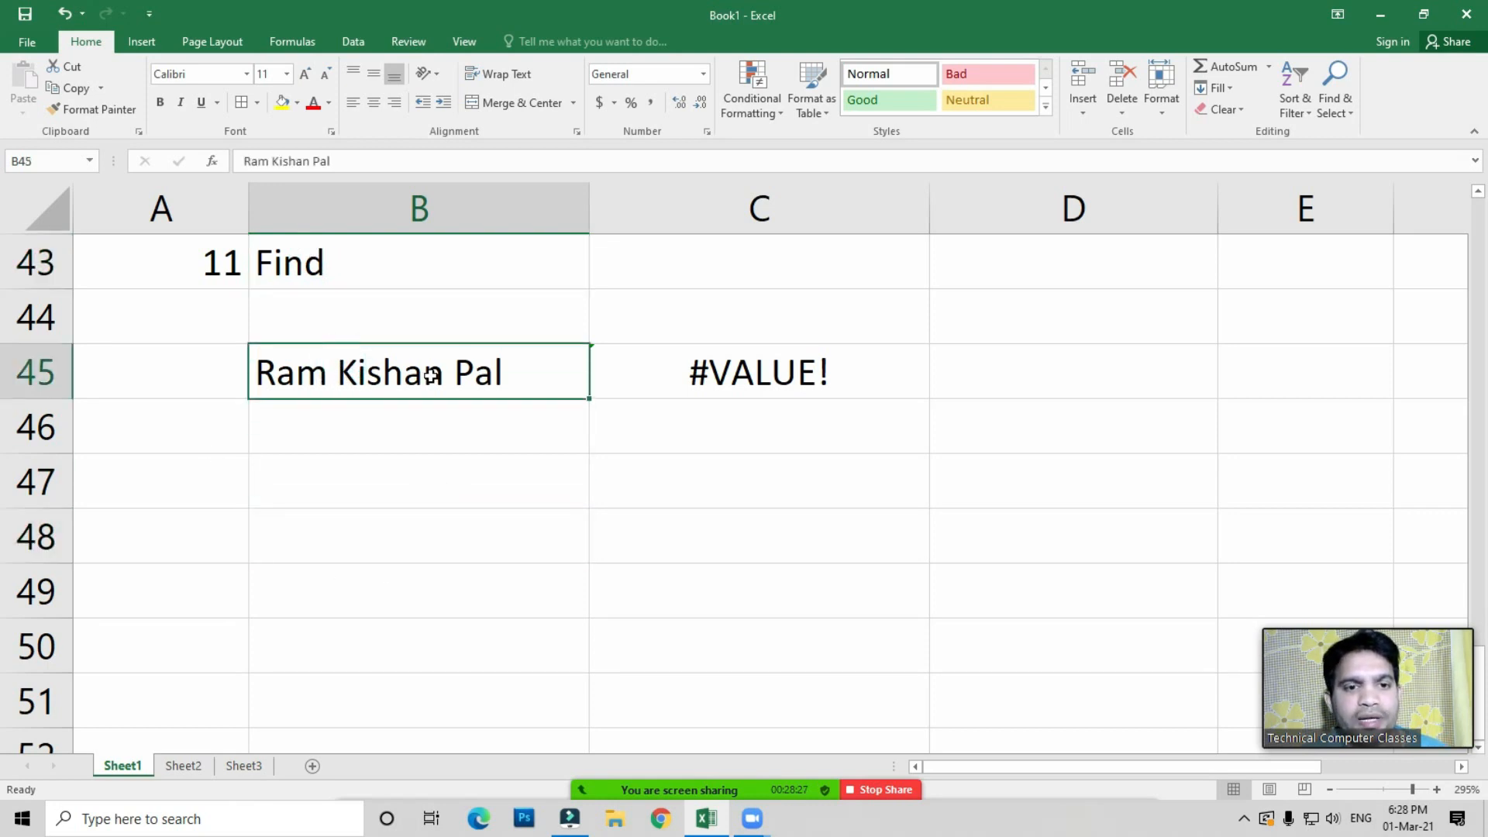
{"action": "key", "text": "ctrl+c"}
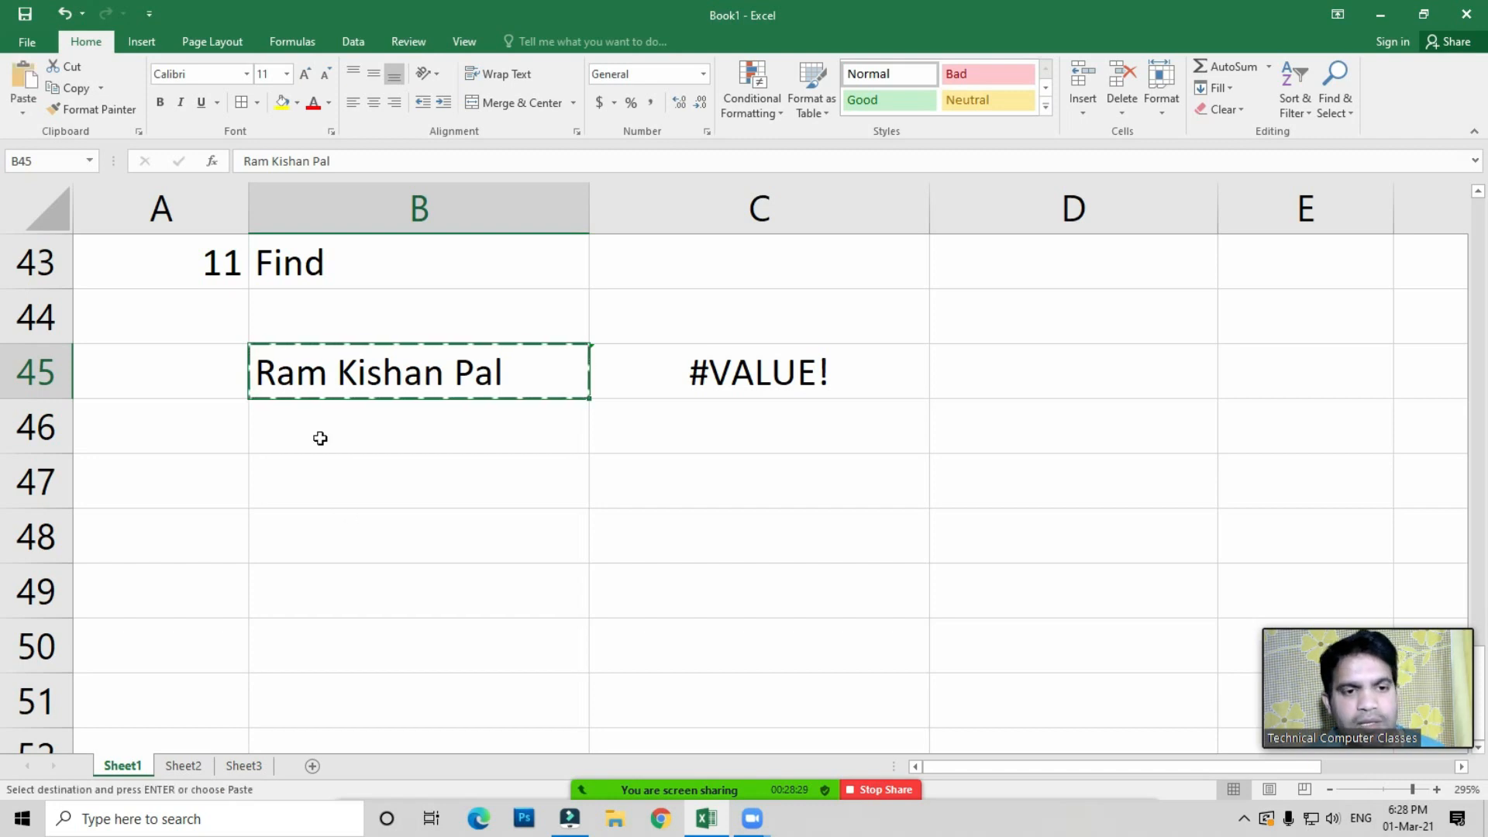
{"action": "left_click", "coordinate": [352, 532]}
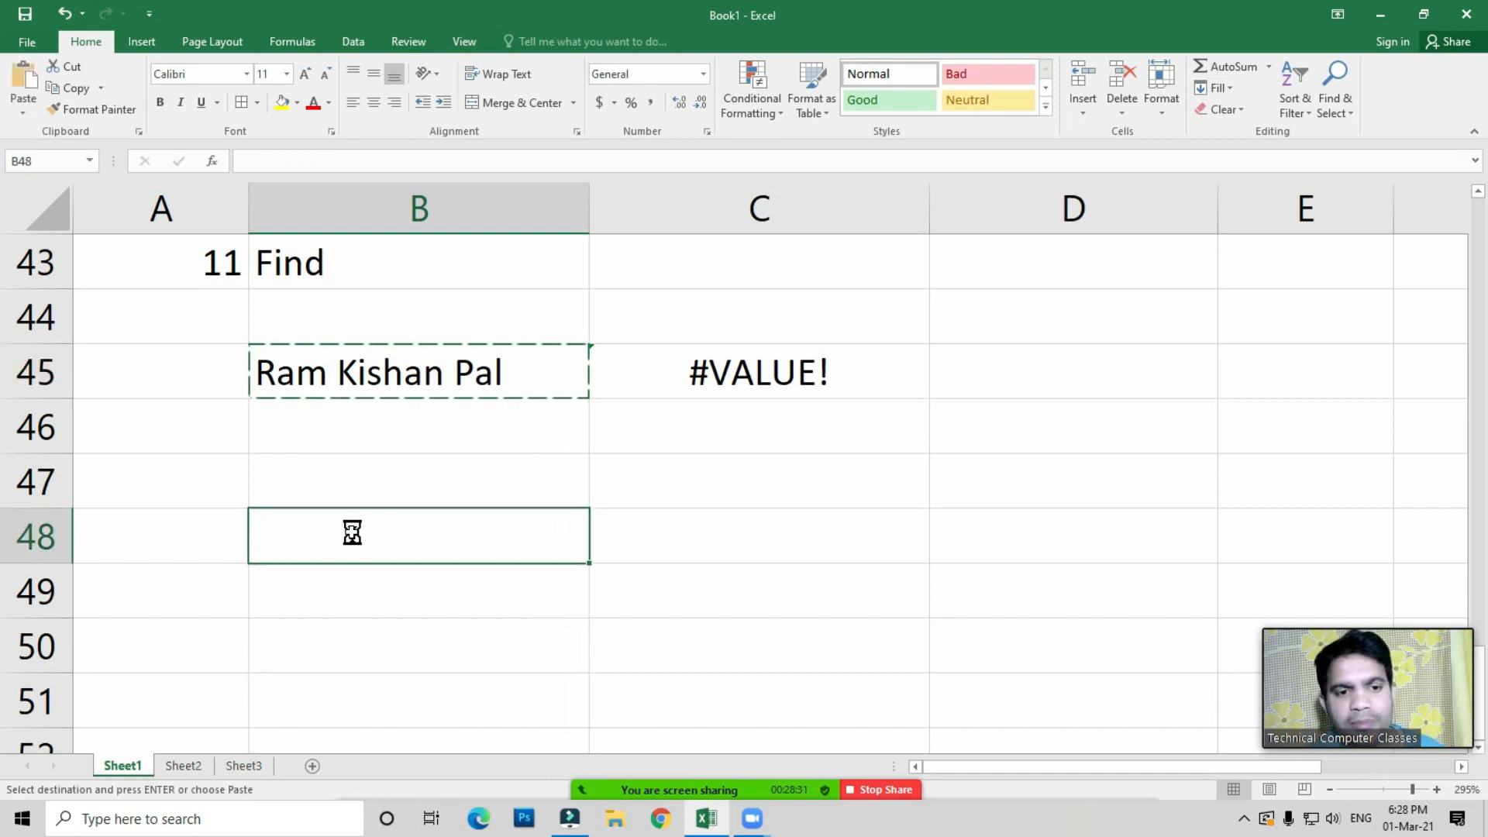
{"action": "key", "text": "ctrl+v"}
{"action": "key", "text": "Escape"}
{"action": "left_click", "coordinate": [616, 550]}
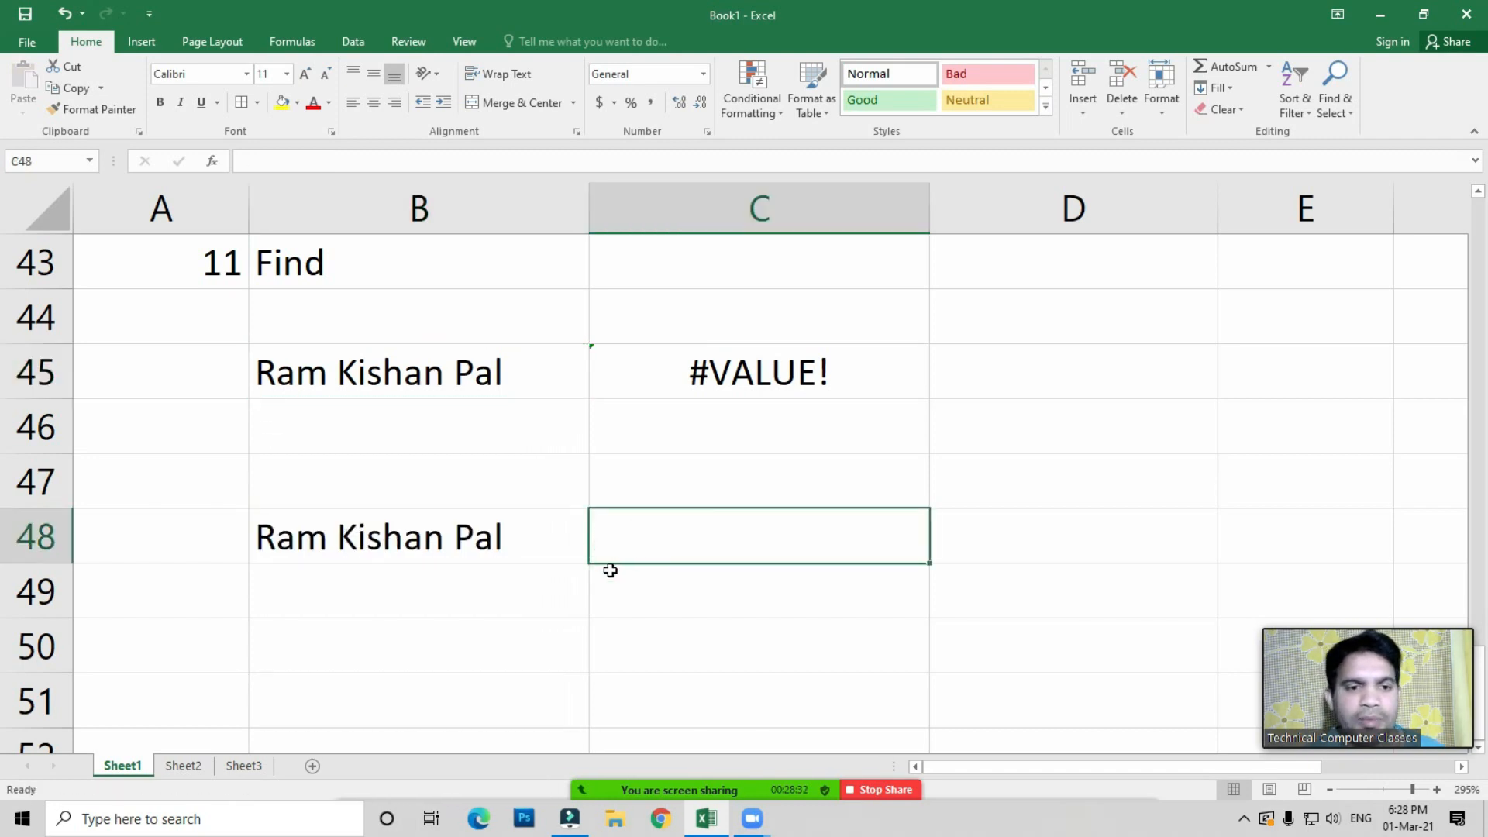
{"action": "left_click", "coordinate": [149, 483]}
Label A47 with Find and return to C48
{"action": "type", "text": "Find"}
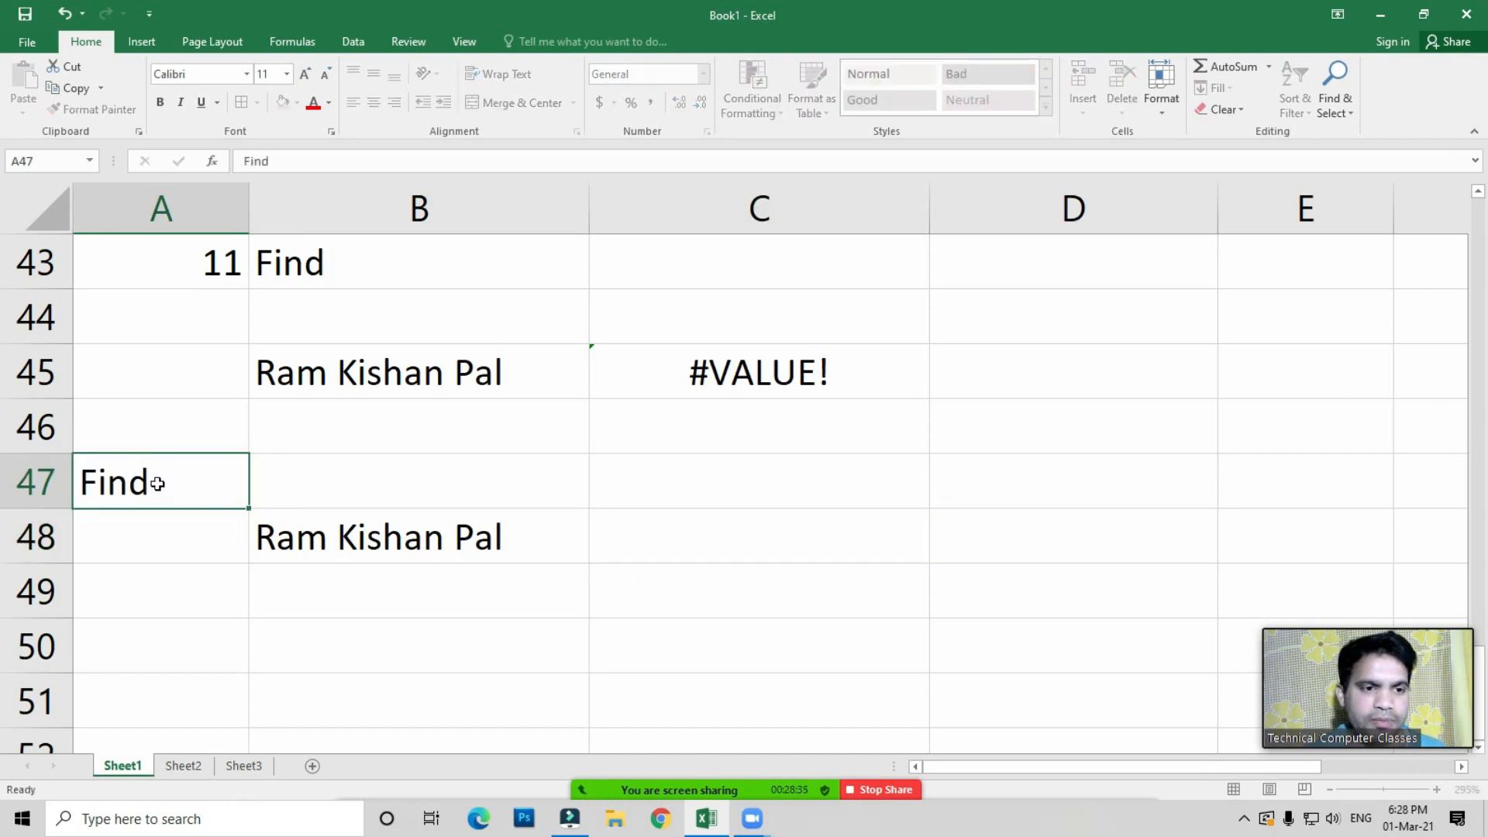
{"action": "key", "text": "Return"}
{"action": "key", "text": "Right"}
{"action": "key", "text": "Right"}
{"action": "key", "text": "Right"}
{"action": "key", "text": "Left"}
Start =FIND("K",B48, in C48 to search the copied name for K
{"action": "type", "text": "=fin"}
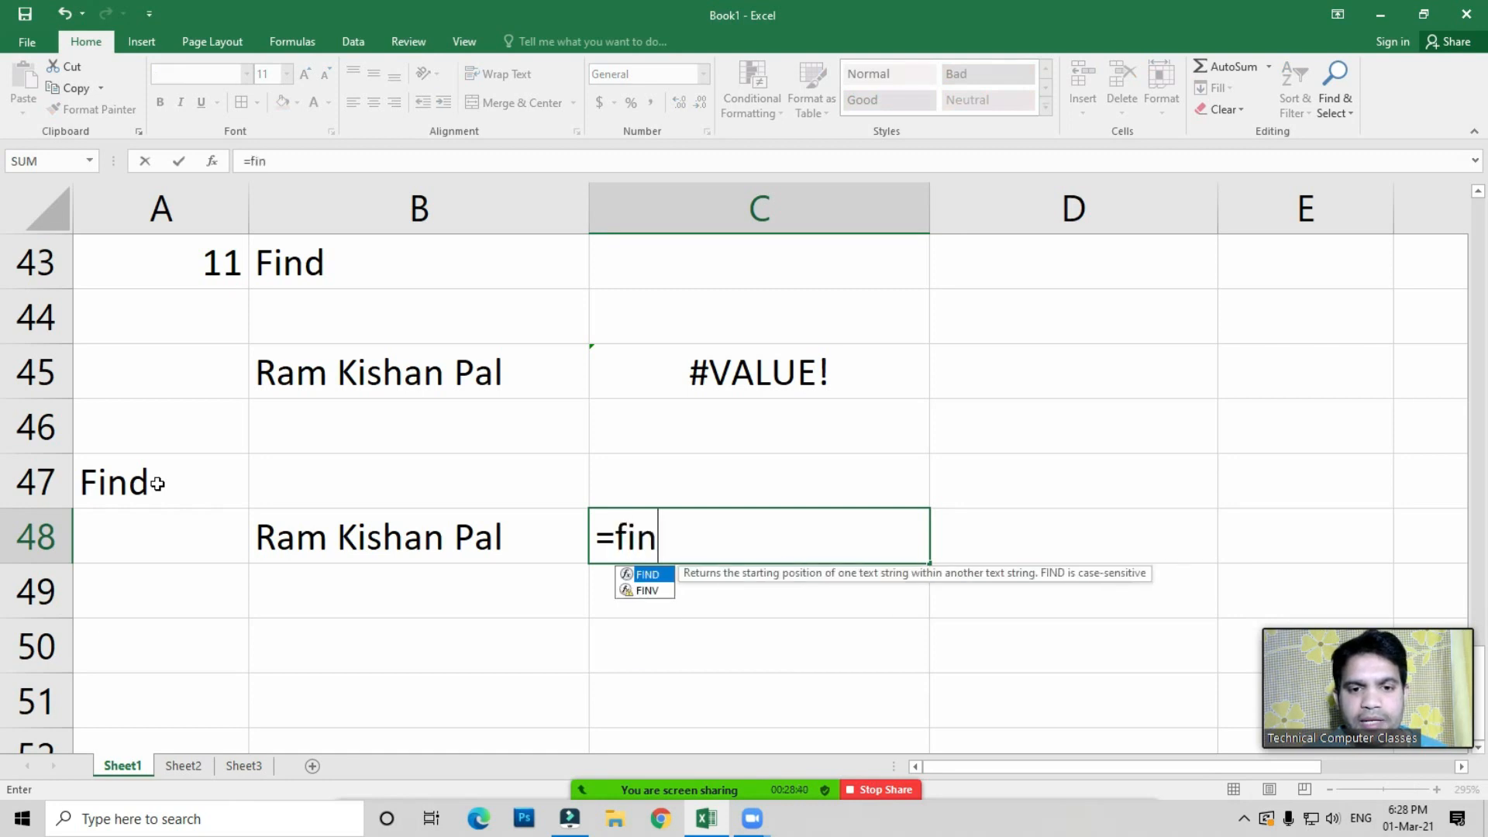
{"action": "key", "text": "Tab"}
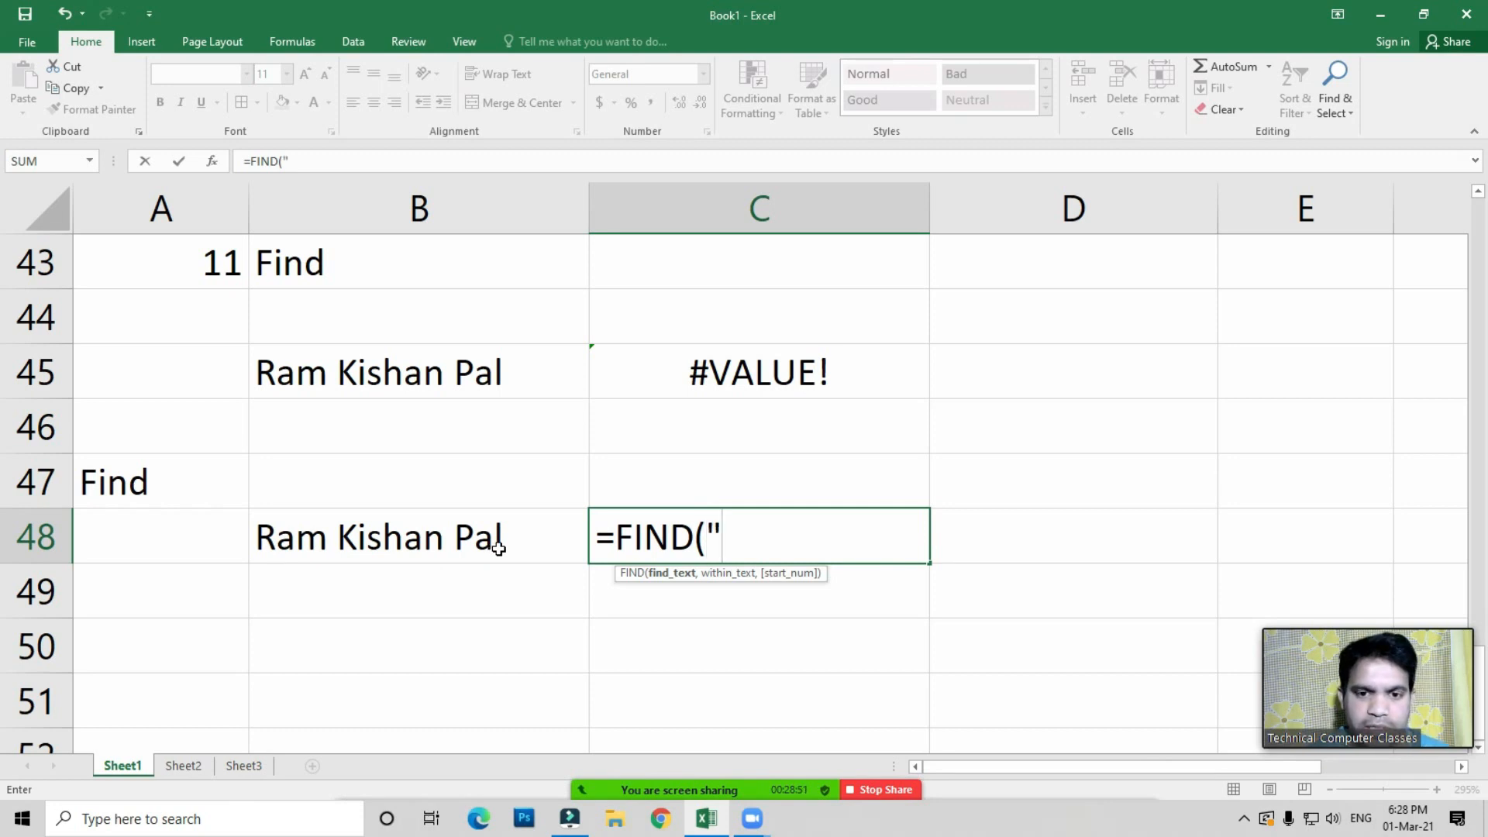
{"action": "type", "text": "k"}
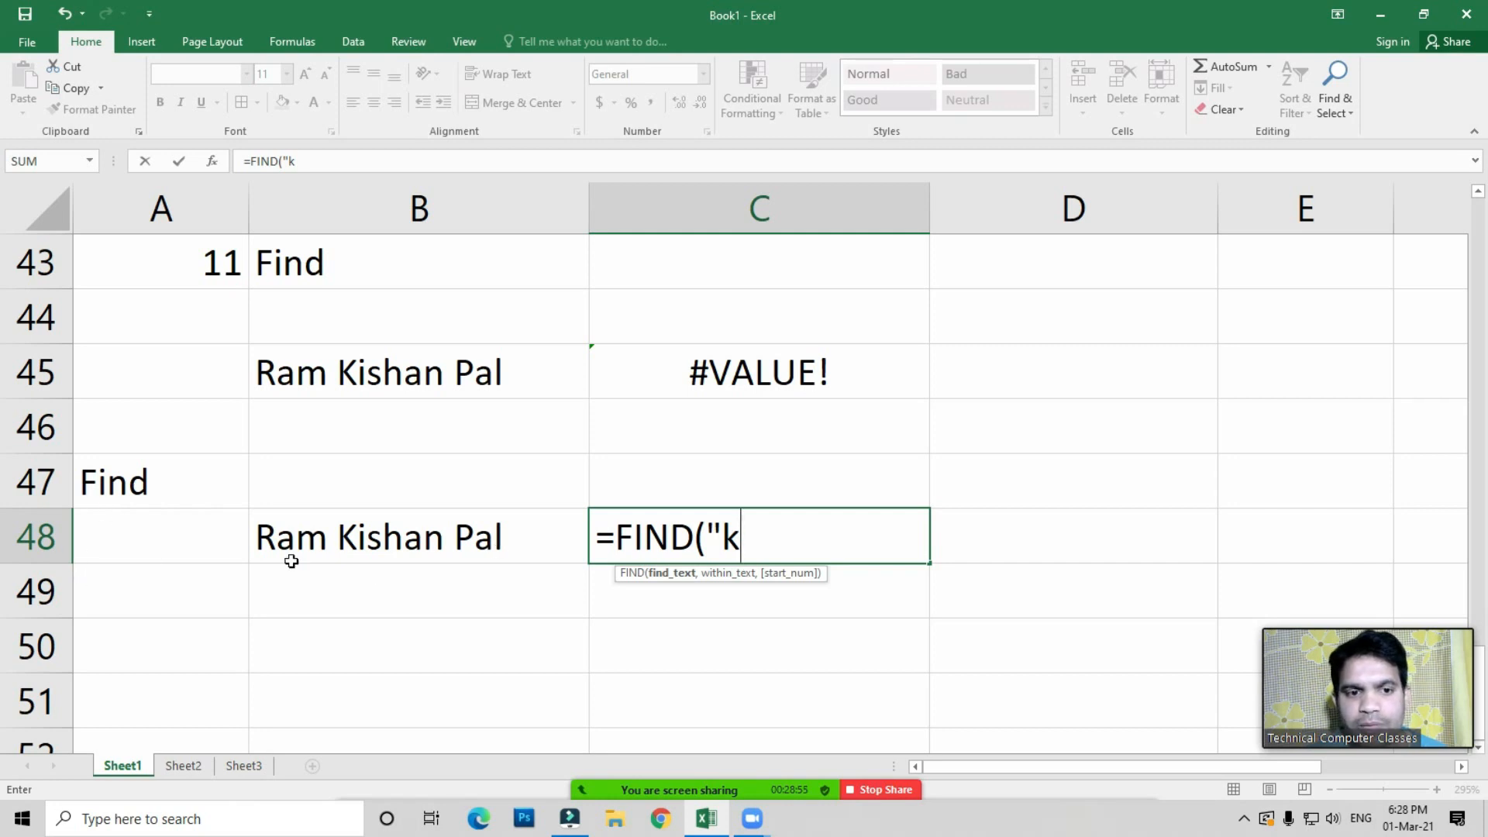
{"action": "key", "text": "BackSpace"}
{"action": "type", "text": "K\""}
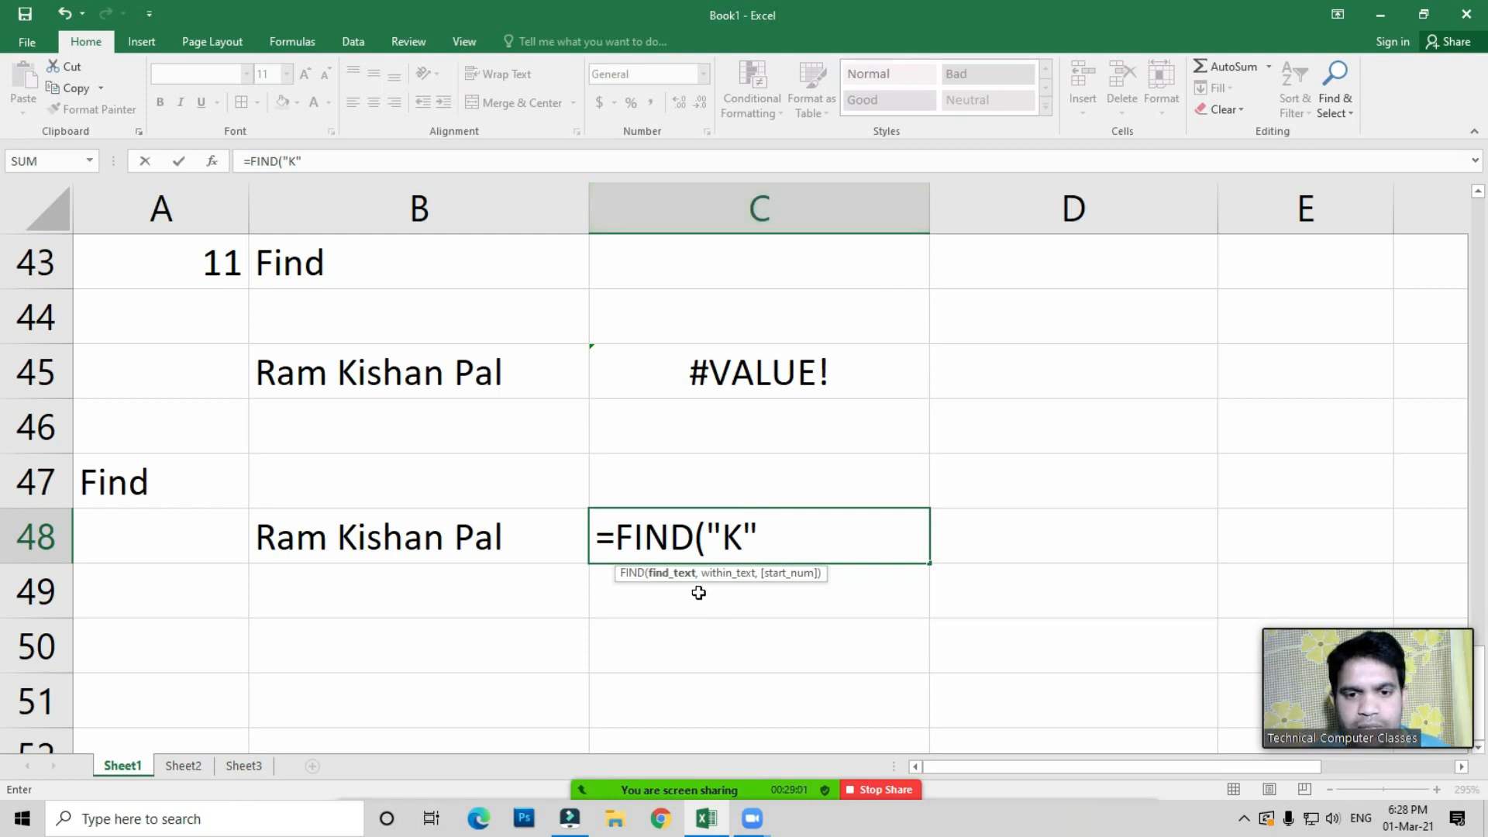
{"action": "type", "text": ","}
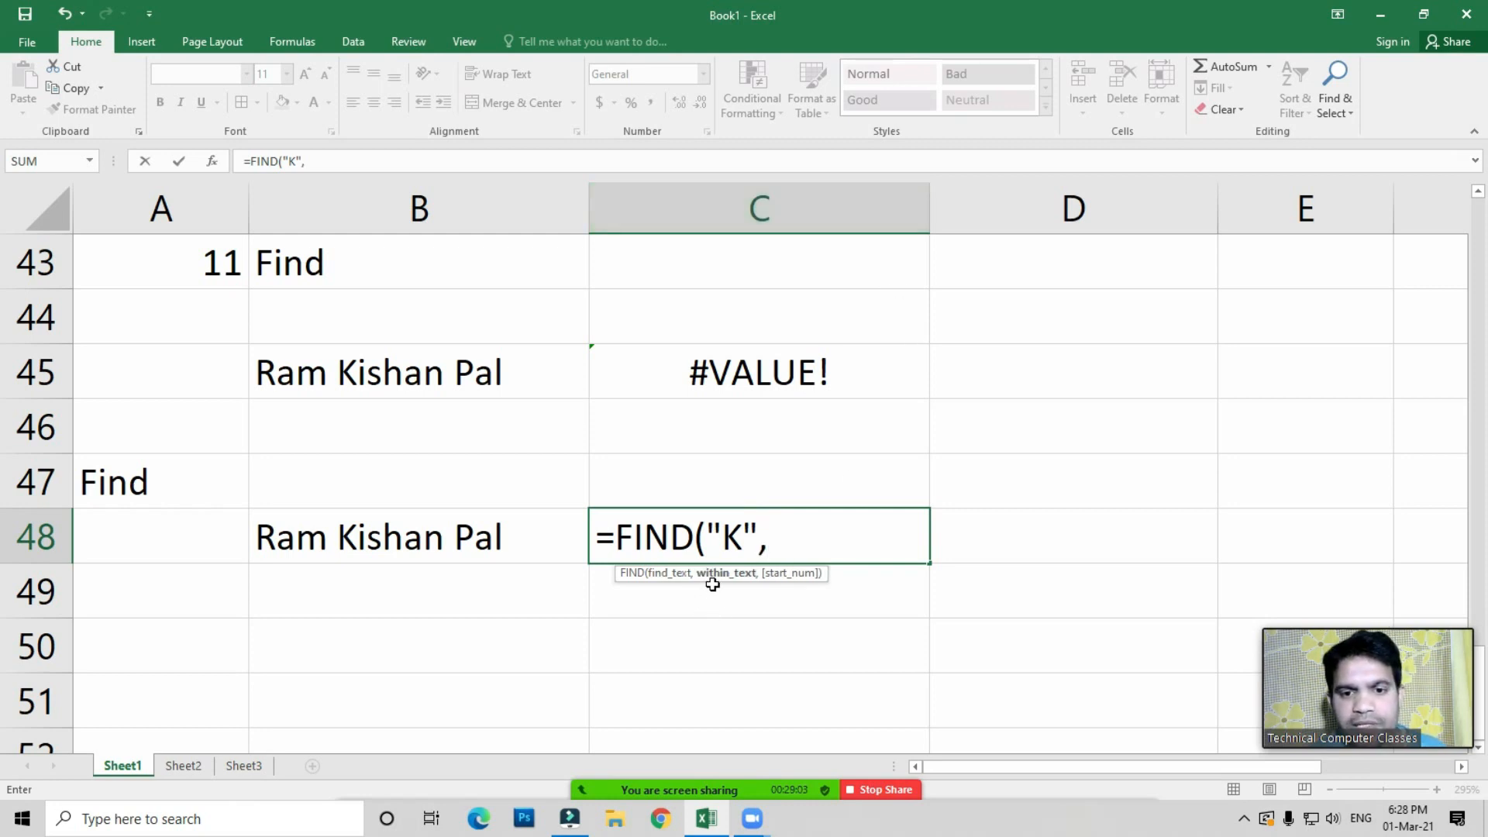
{"action": "left_click", "coordinate": [408, 534]}
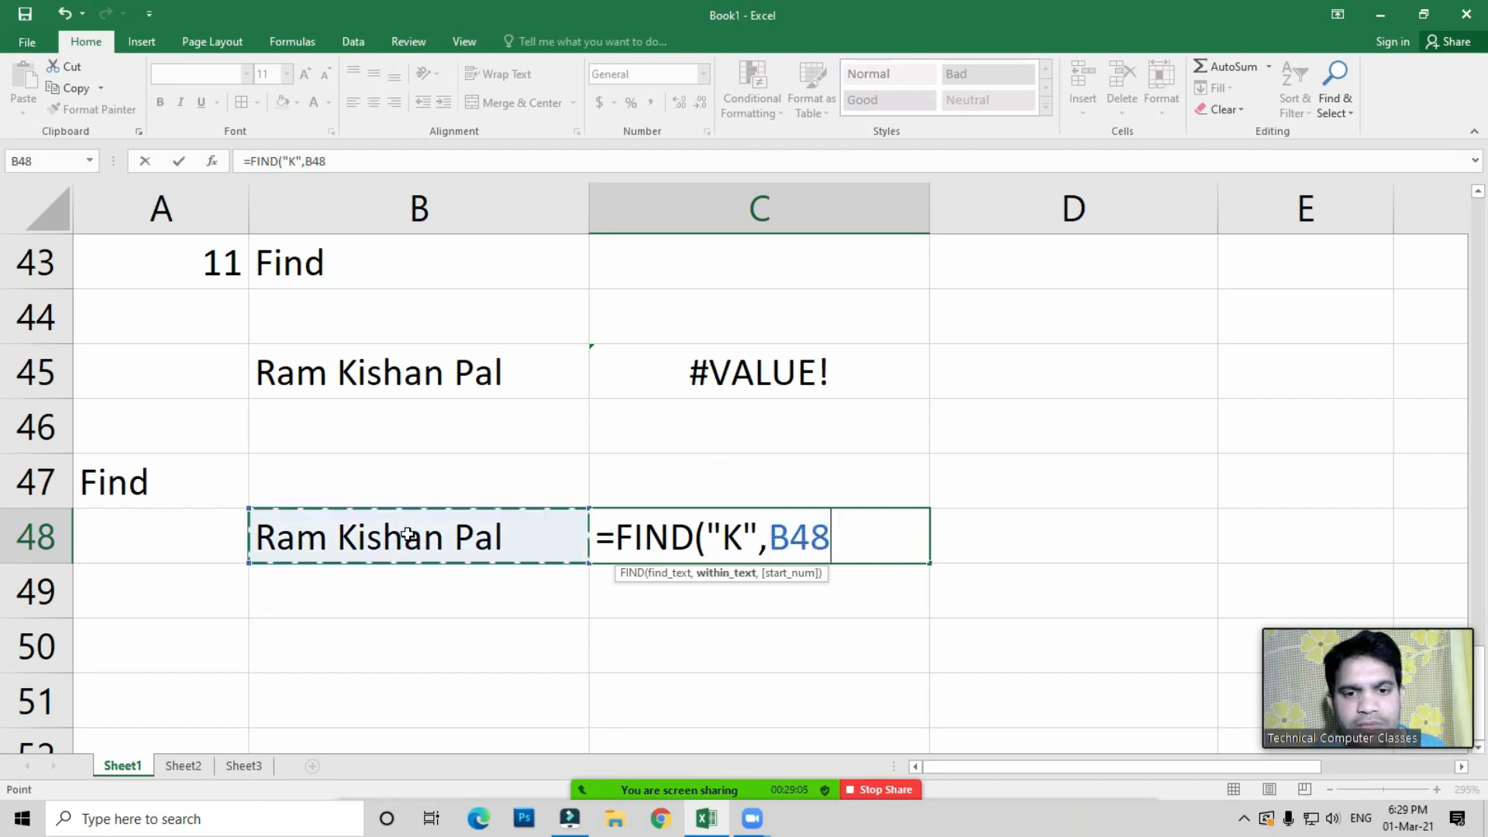
{"action": "type", "text": ",1"}
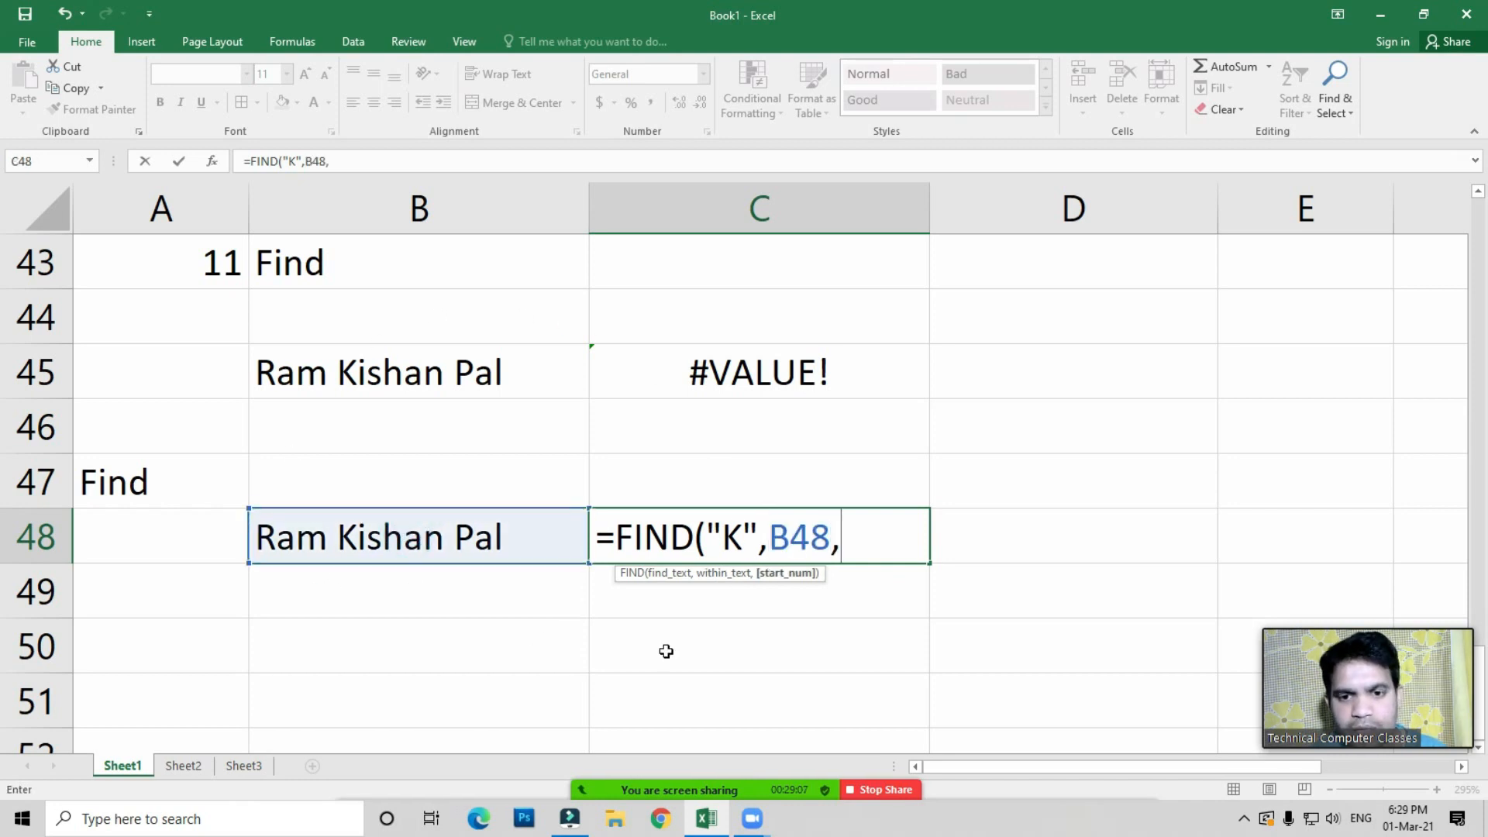
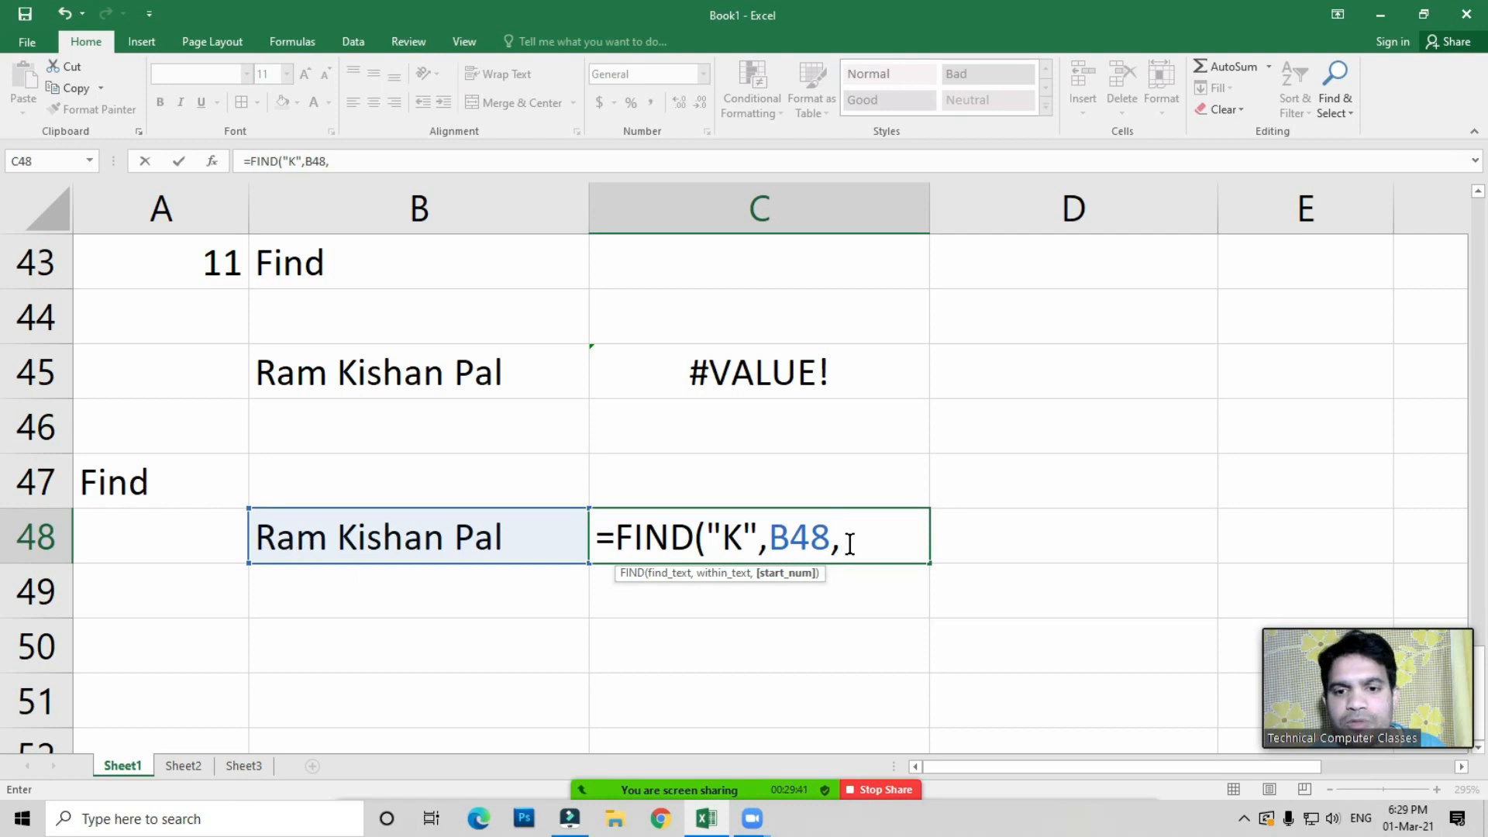
Finish =FIND("K",B48,1) in C48 so it returns 5, then reopen it and select the "K"
{"action": "type", "text": "1"}
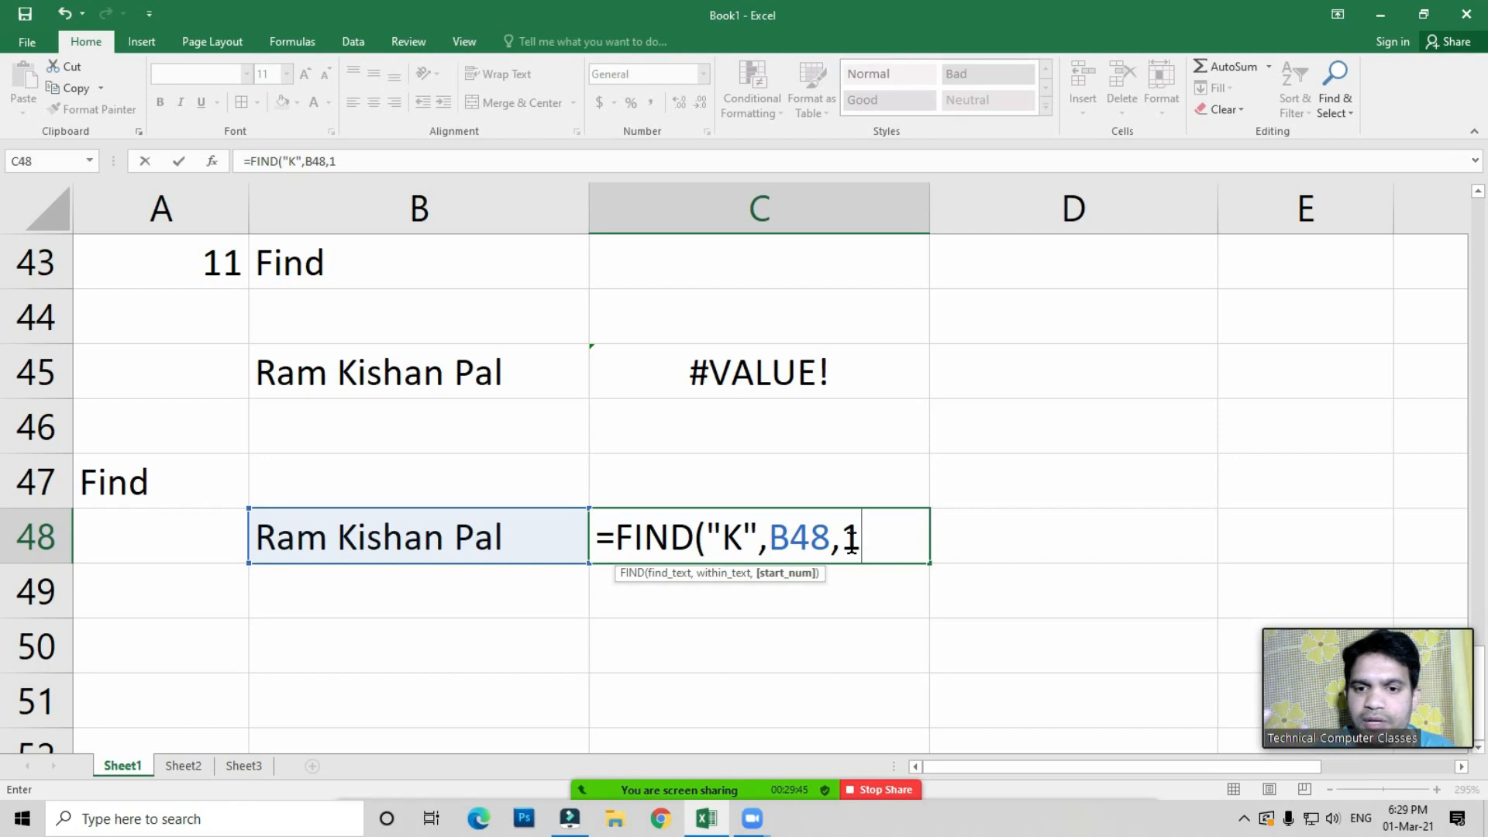
{"action": "type", "text": ")"}
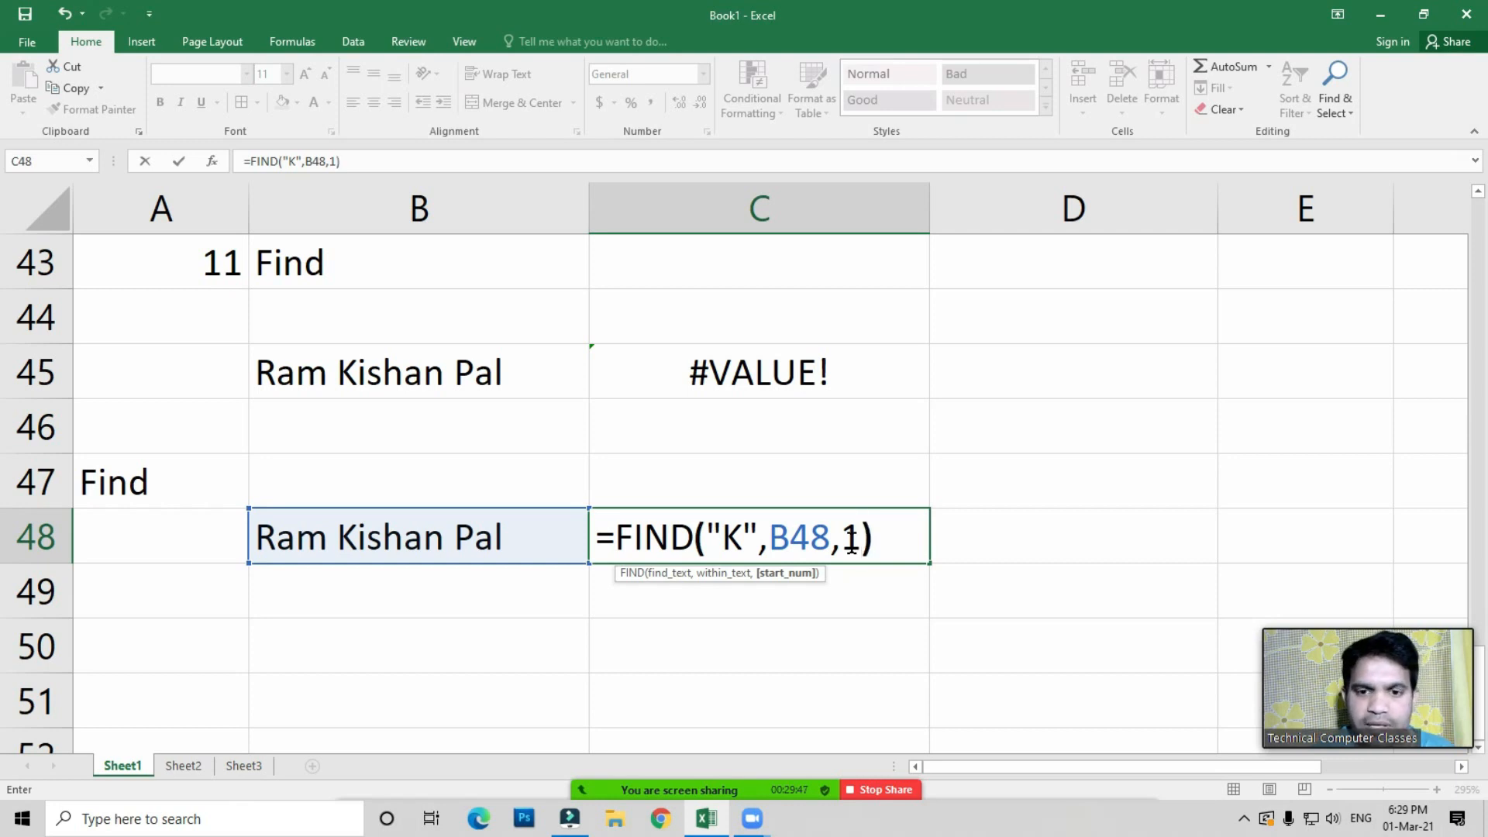
{"action": "key", "text": "Return"}
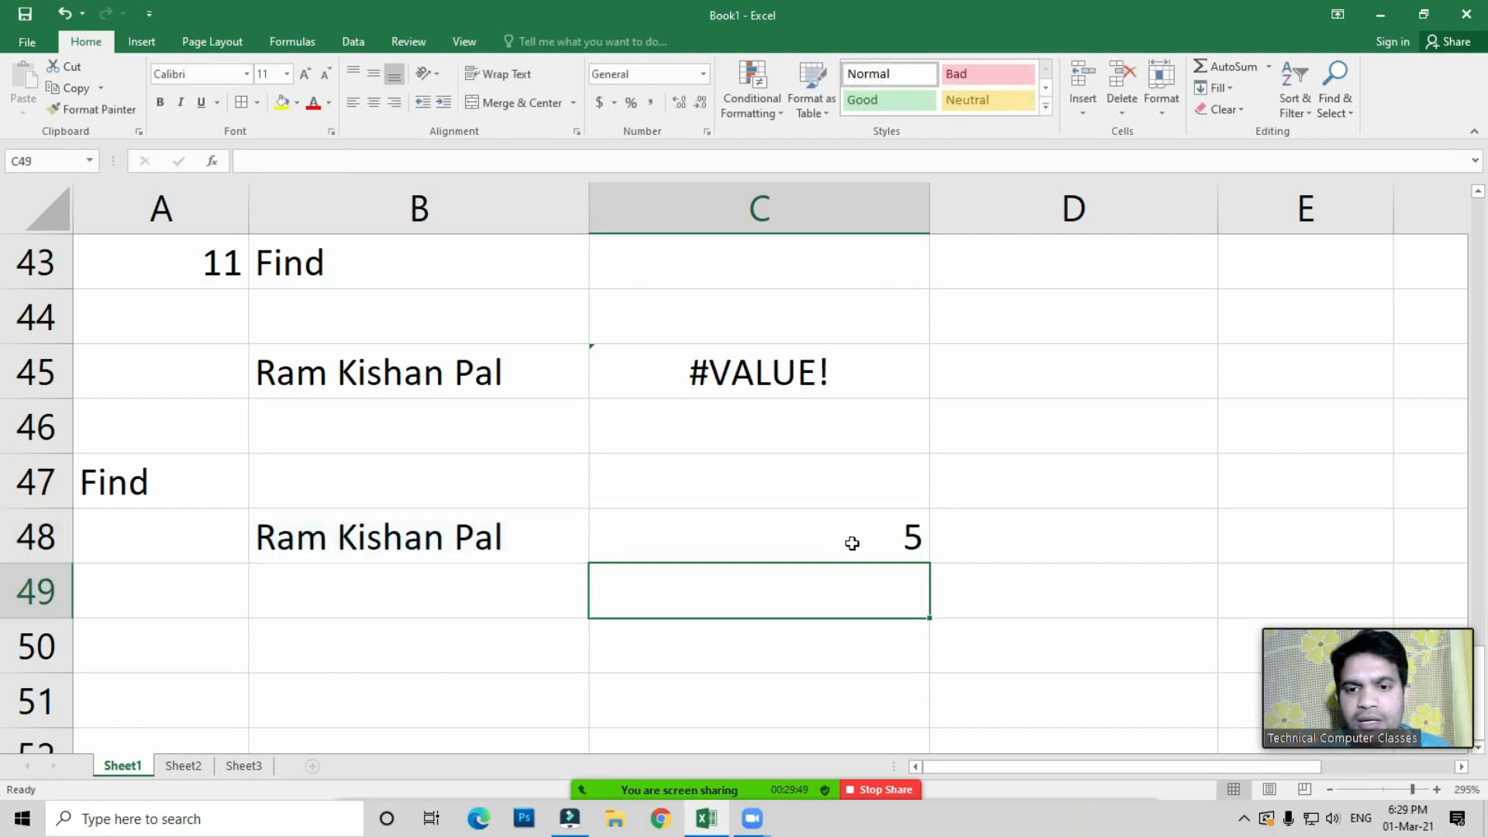
{"action": "left_click", "coordinate": [852, 543]}
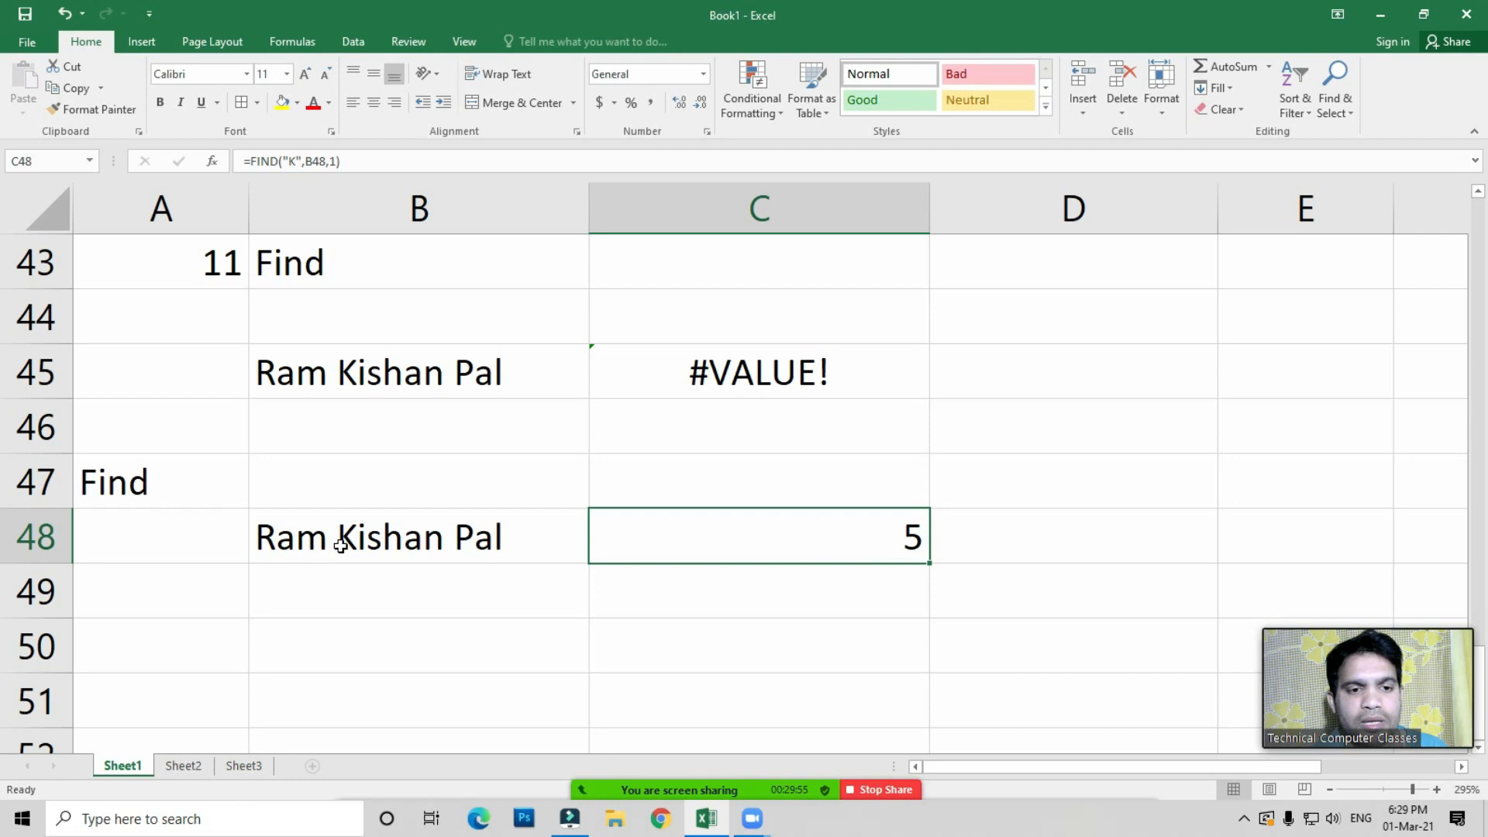
{"action": "double_click", "coordinate": [903, 540]}
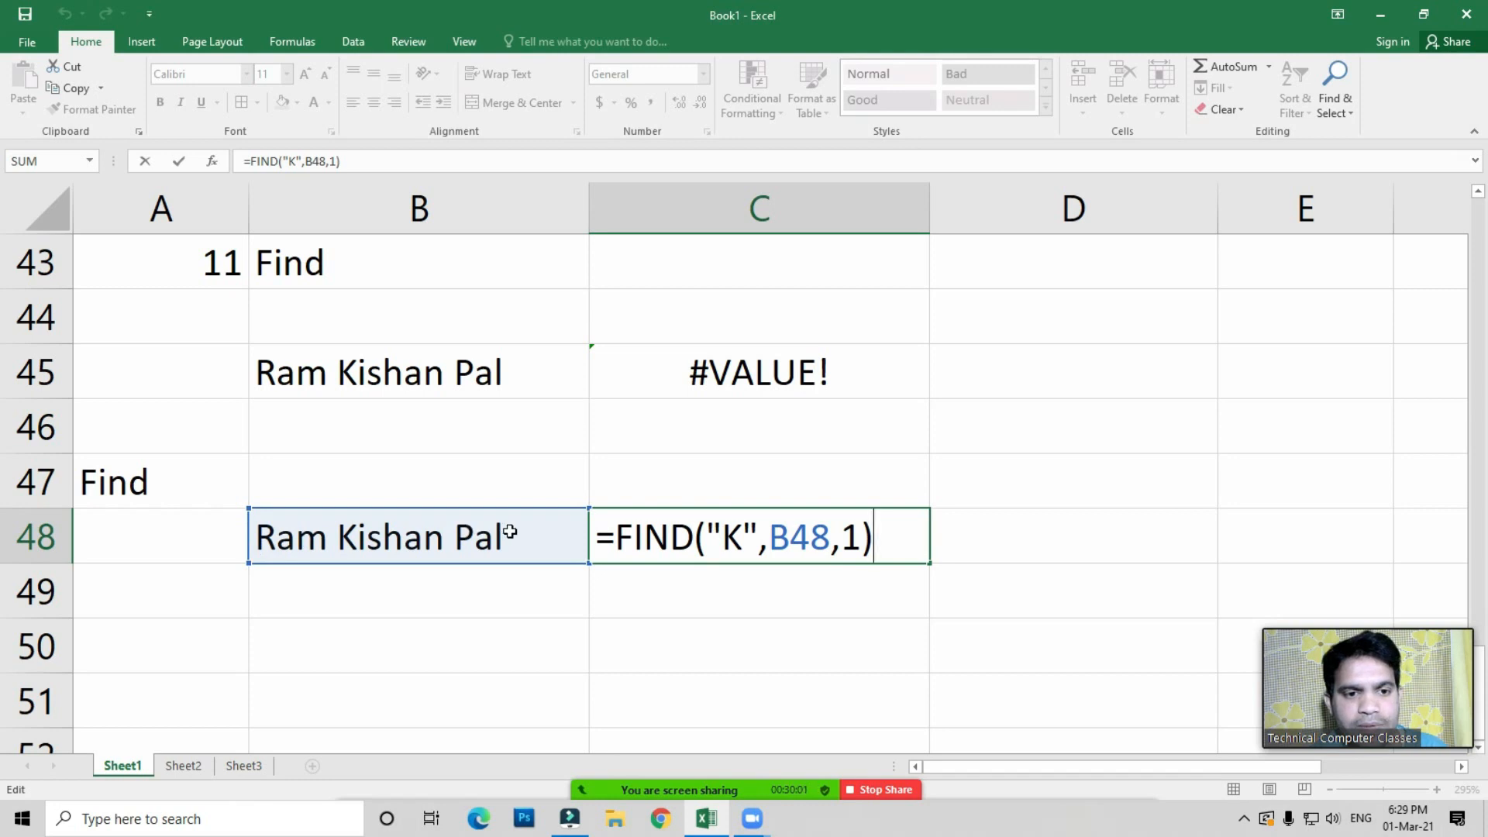
{"action": "left_click_drag", "start_coordinate": [721, 536], "coordinate": [742, 537]}
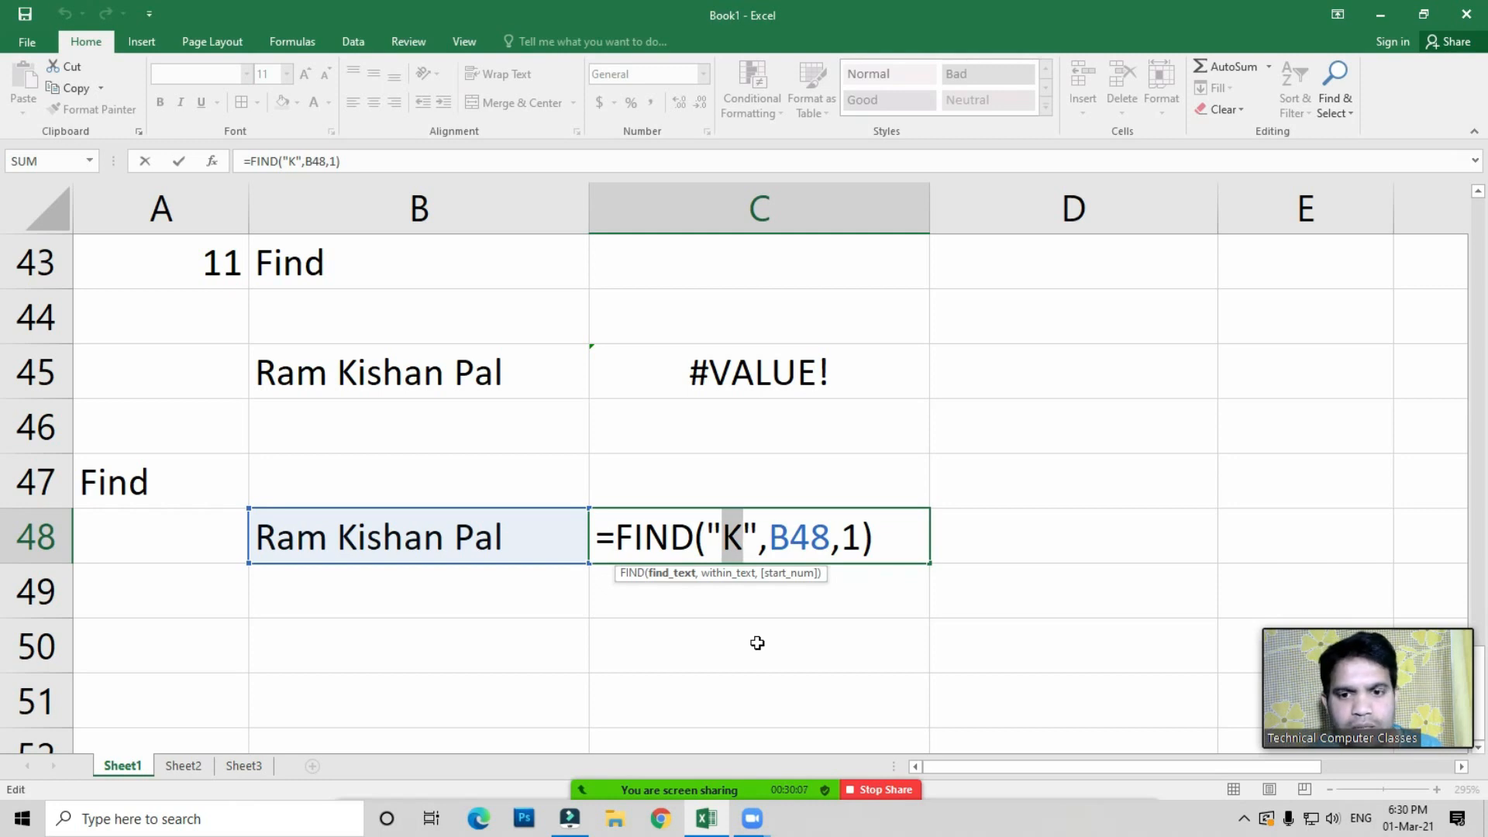
Change the searched character in C48's FIND formula from K to l, giving 14
{"action": "type", "text": "l"}
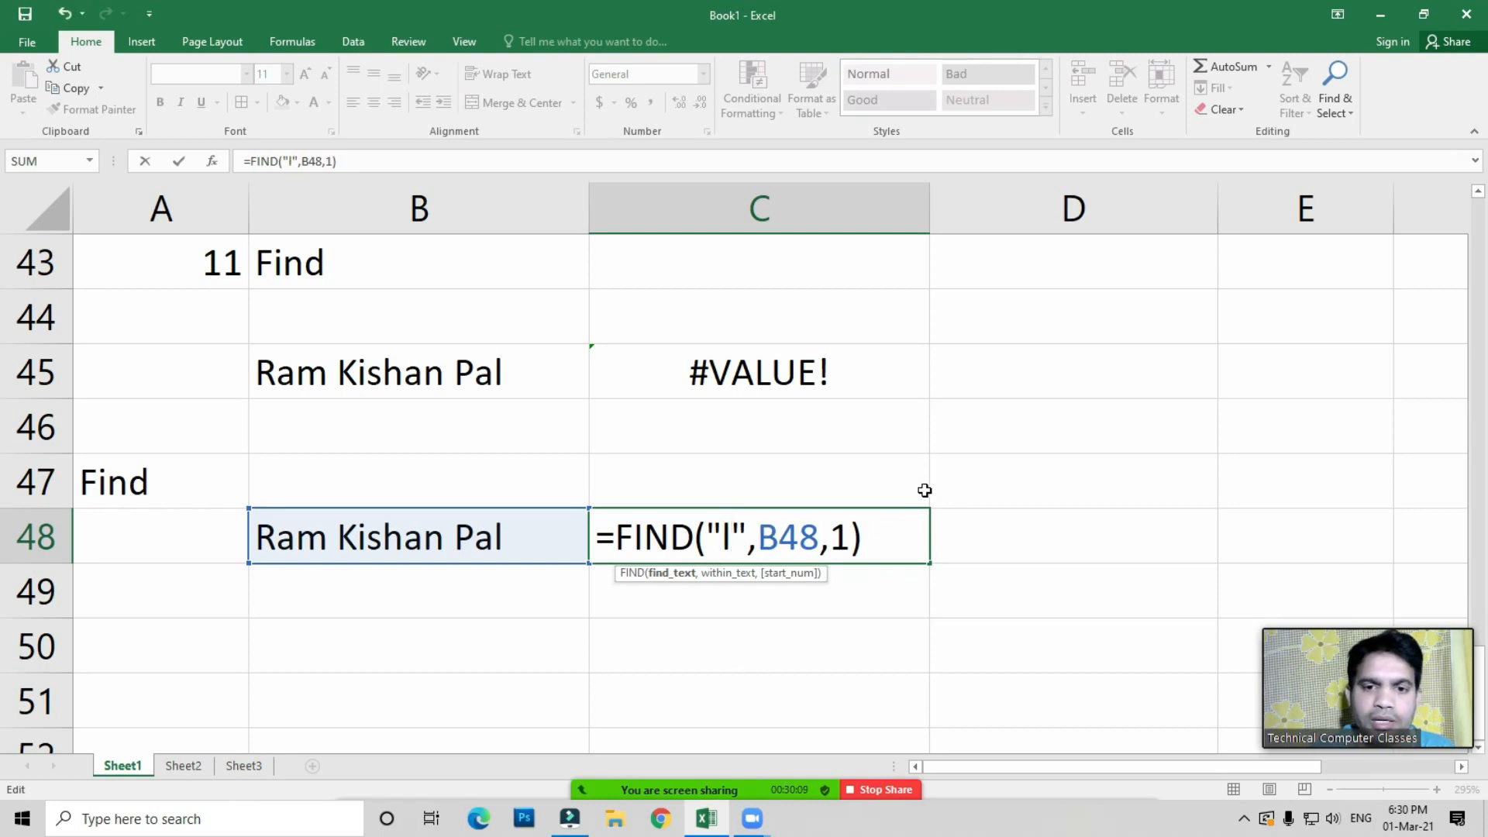
{"action": "key", "text": "Return"}
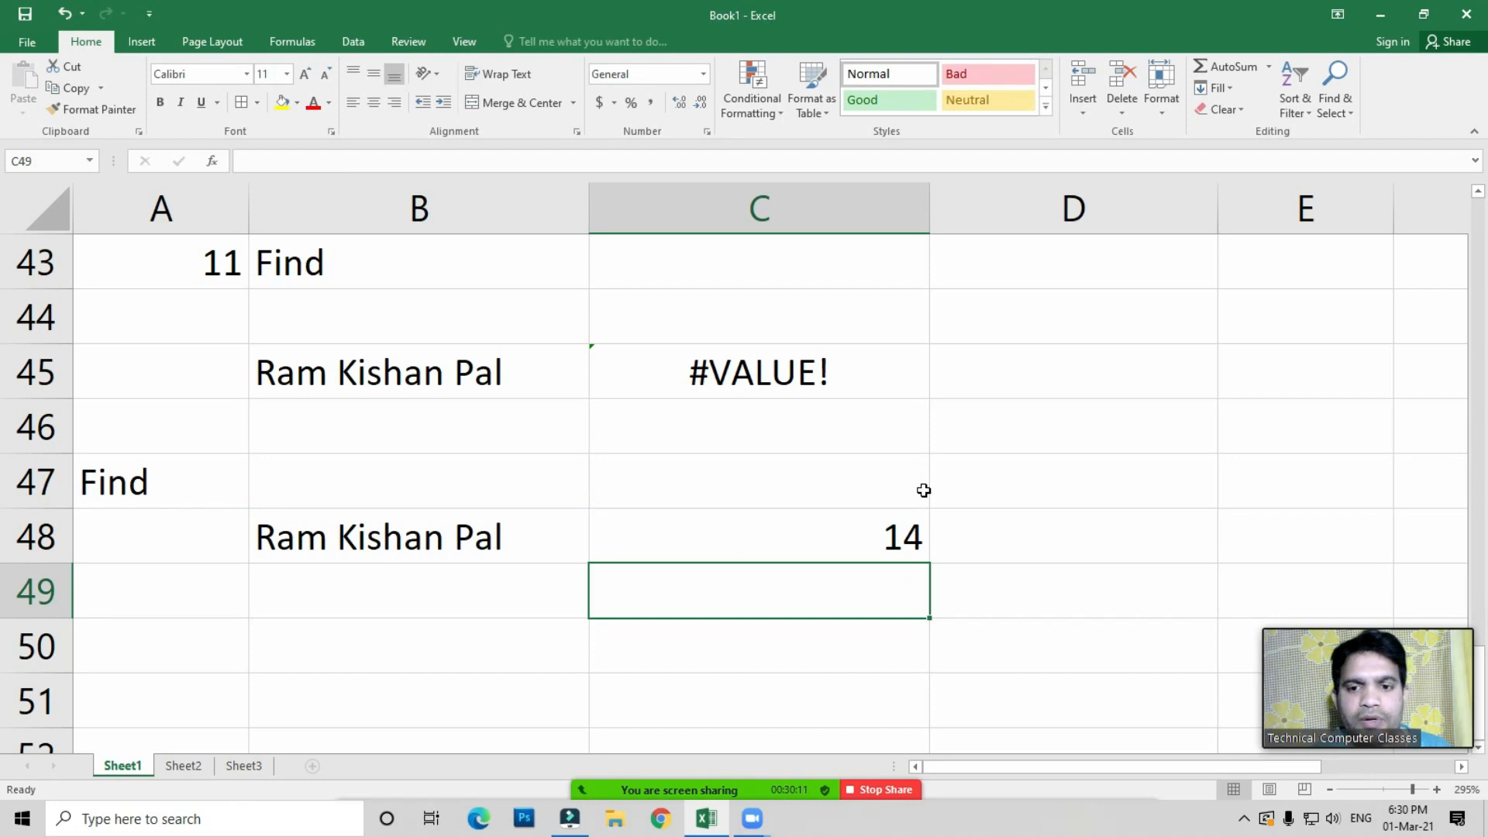
{"action": "left_click", "coordinate": [874, 546]}
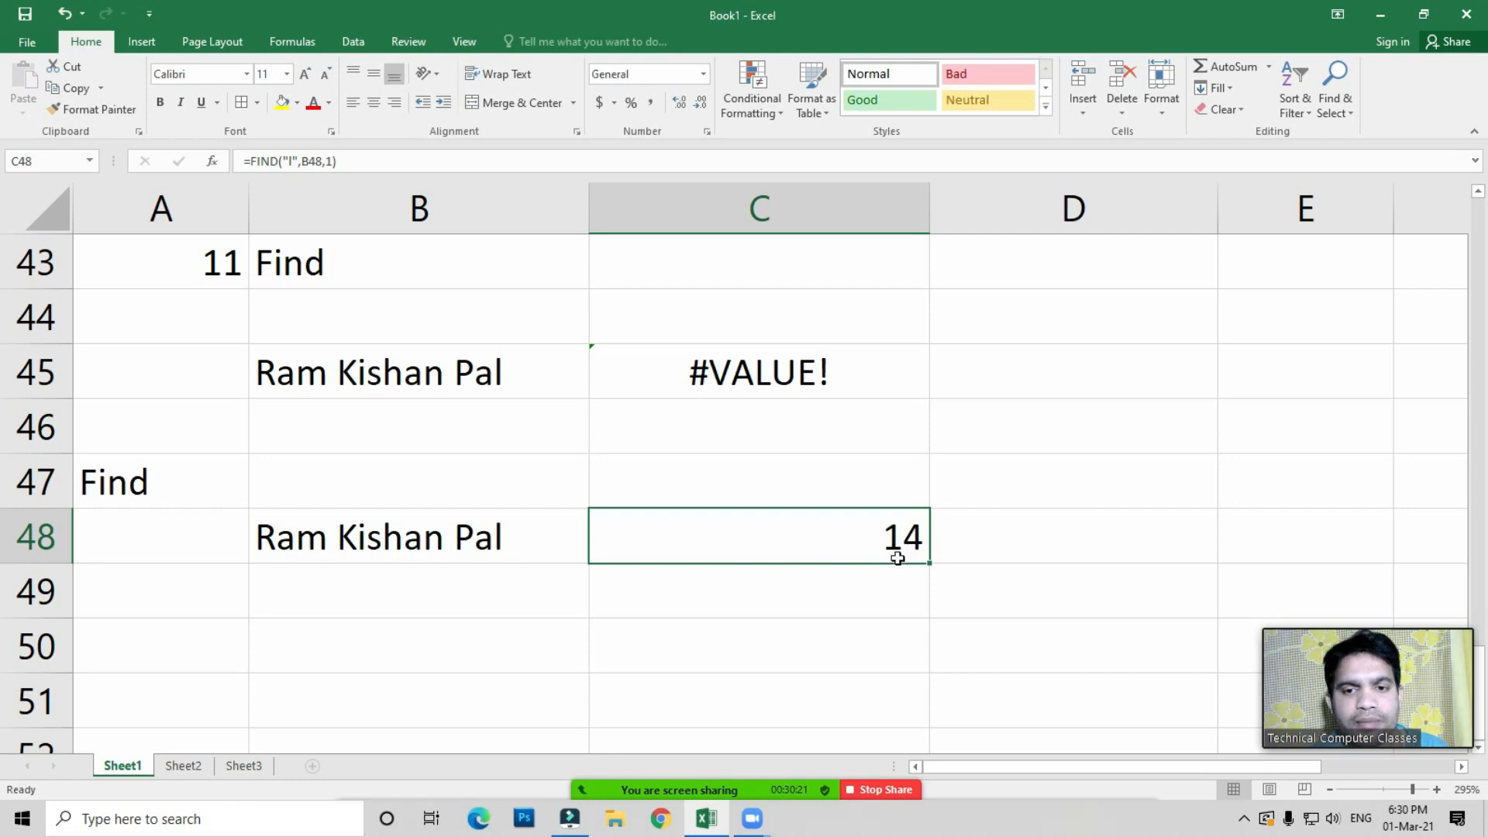
{"action": "double_click", "coordinate": [724, 558]}
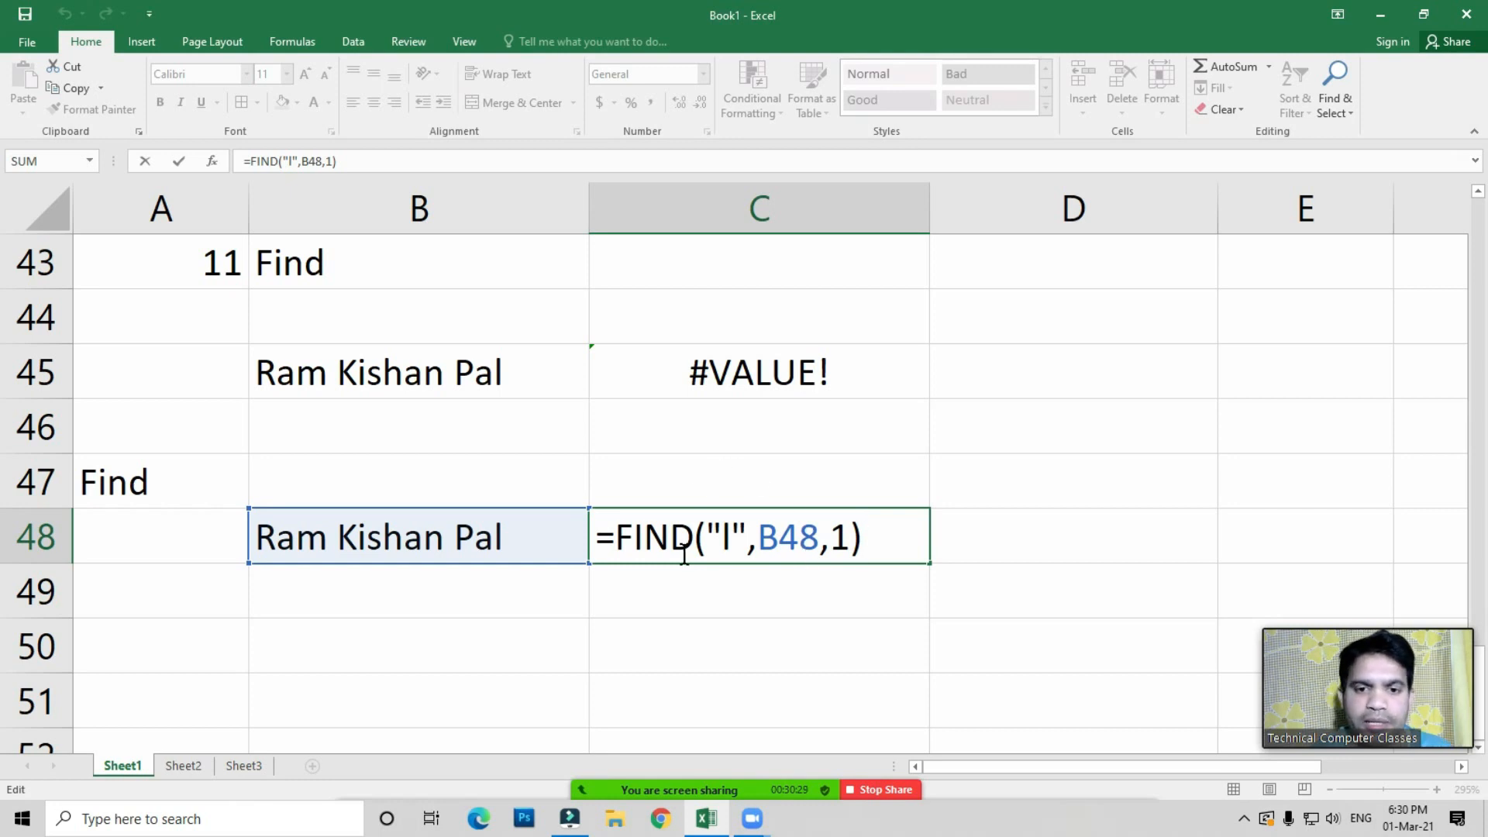
{"action": "key", "text": "Return"}
Compare Sheet1's LEFT examples with Sheet2's names table, ending on Sheet2
{"action": "left_click", "coordinate": [206, 681]}
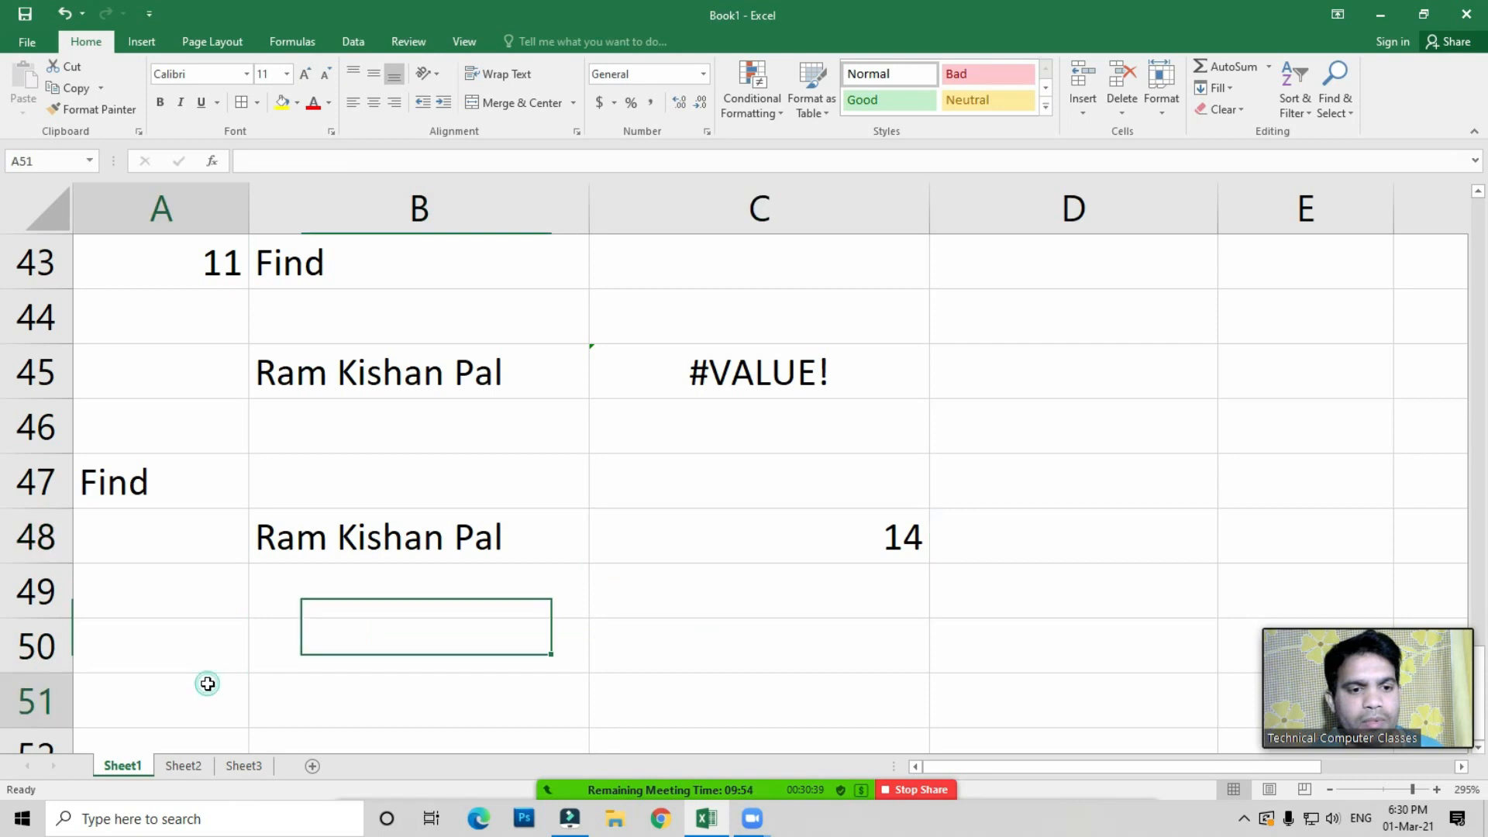
{"action": "left_click", "coordinate": [188, 767]}
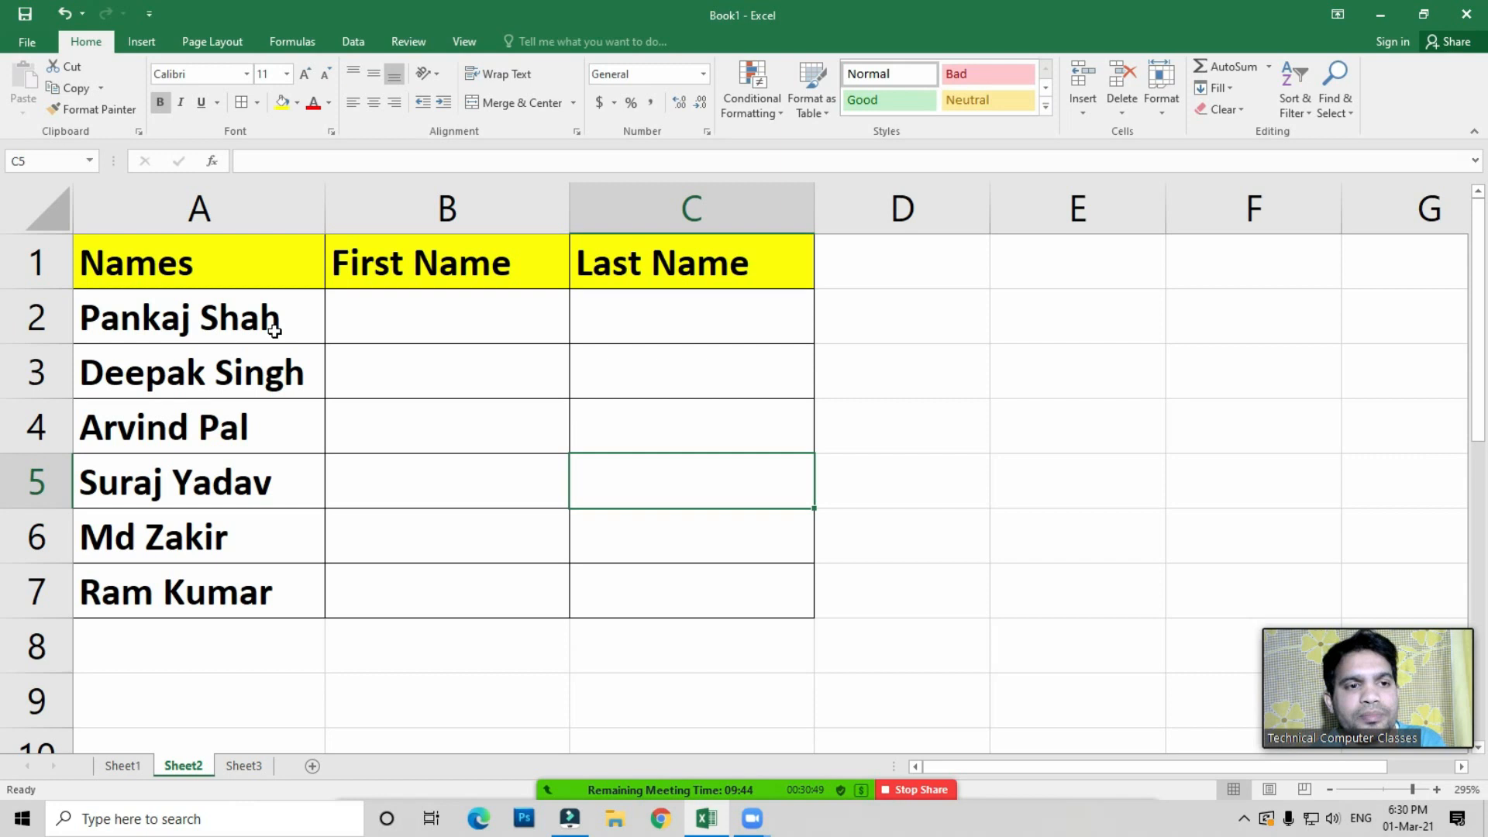
{"action": "left_click", "coordinate": [117, 765]}
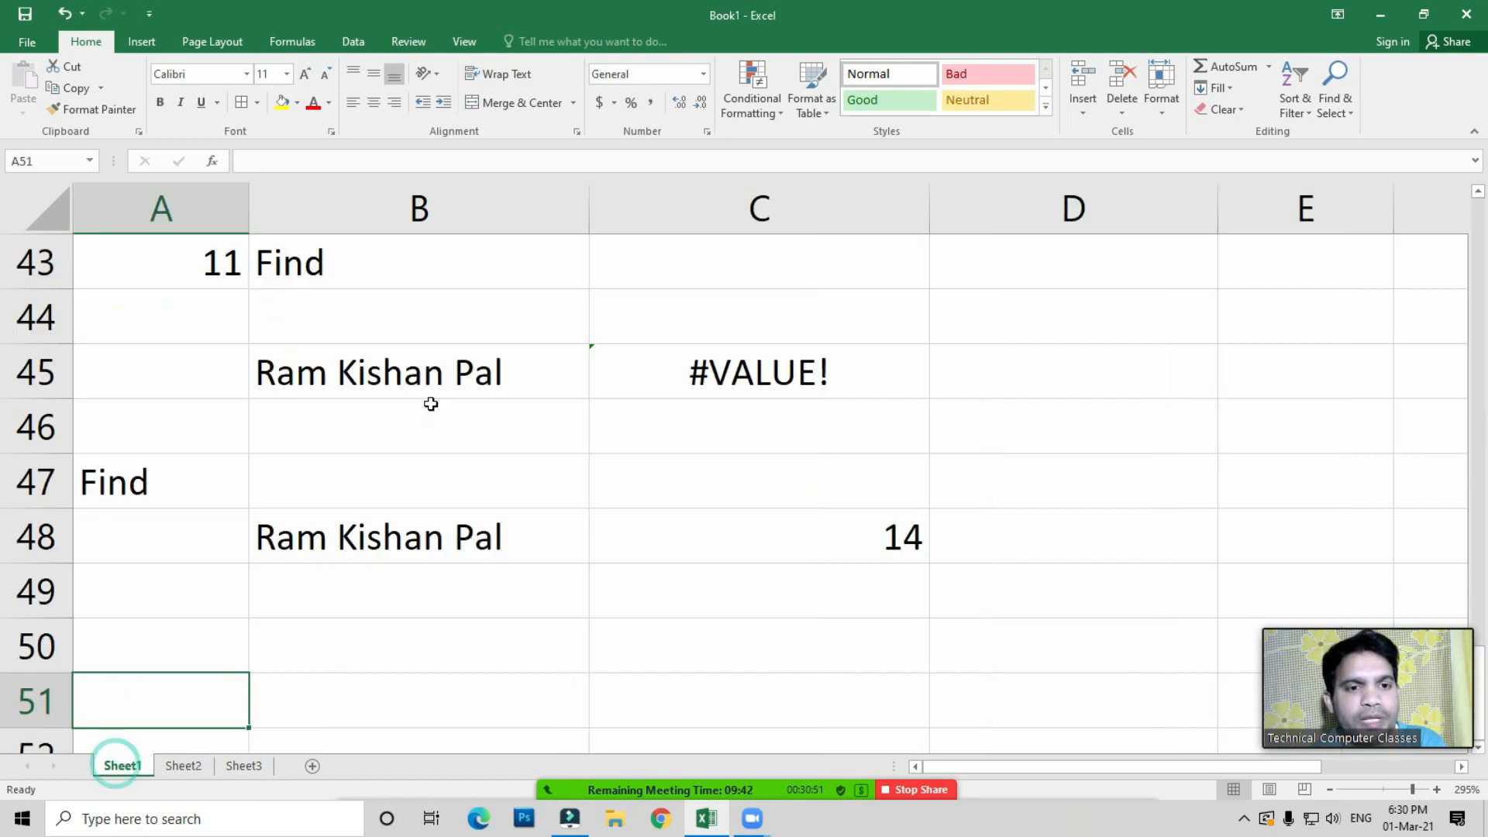
{"action": "left_click", "coordinate": [182, 765]}
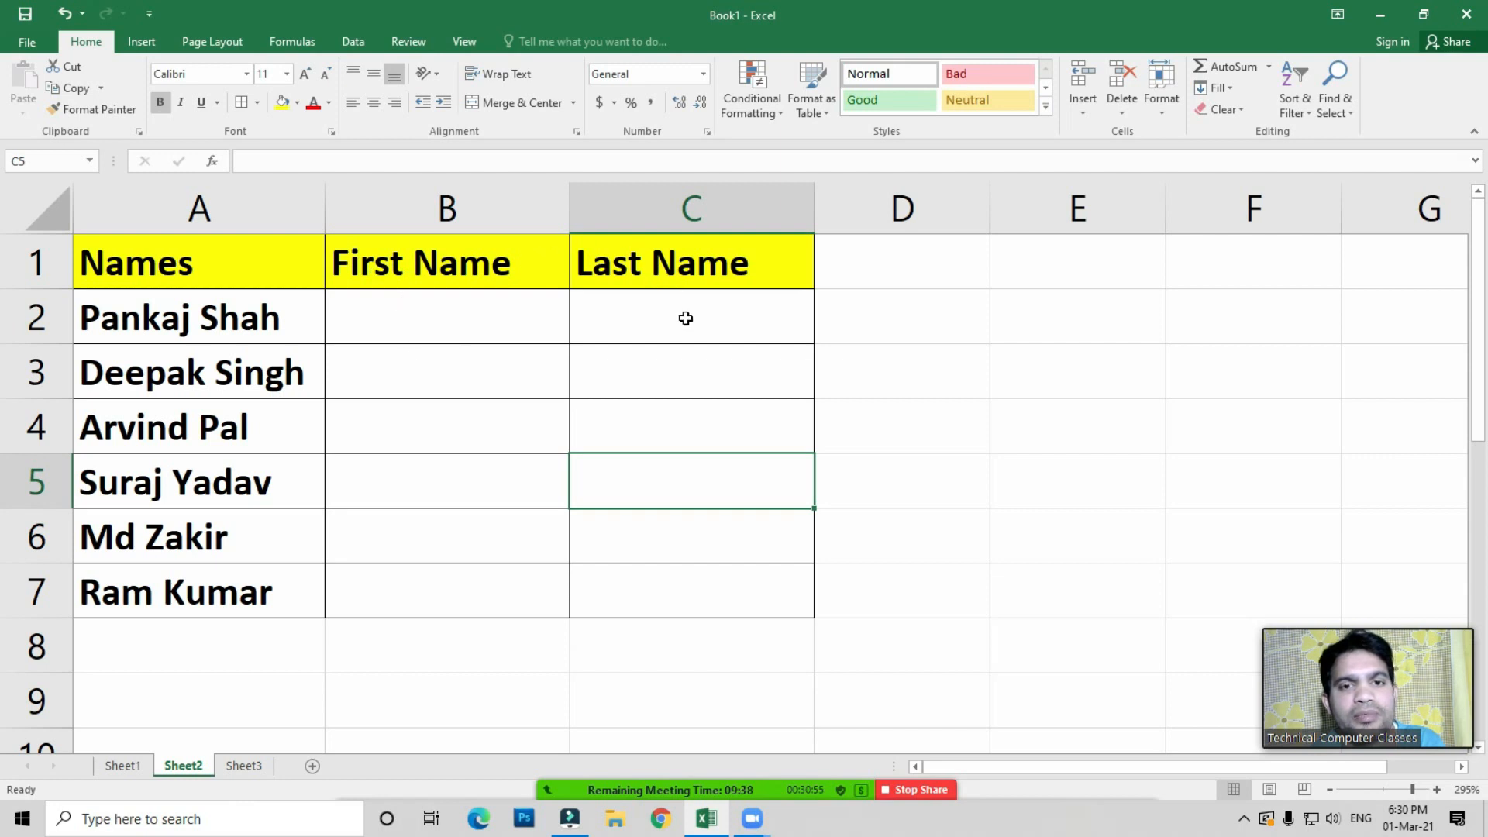
{"action": "left_click", "coordinate": [462, 331]}
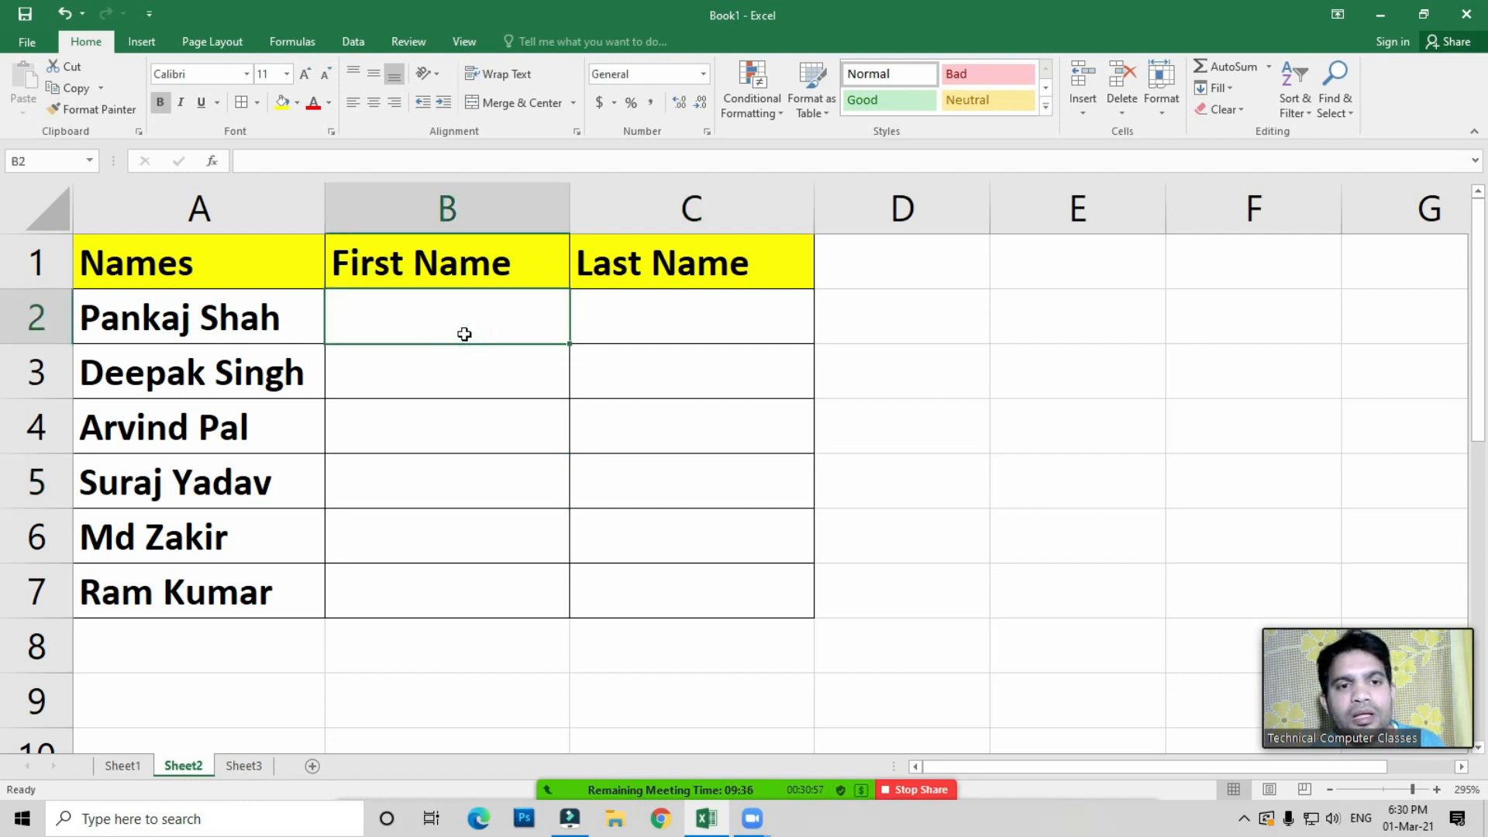
{"action": "left_click", "coordinate": [127, 768]}
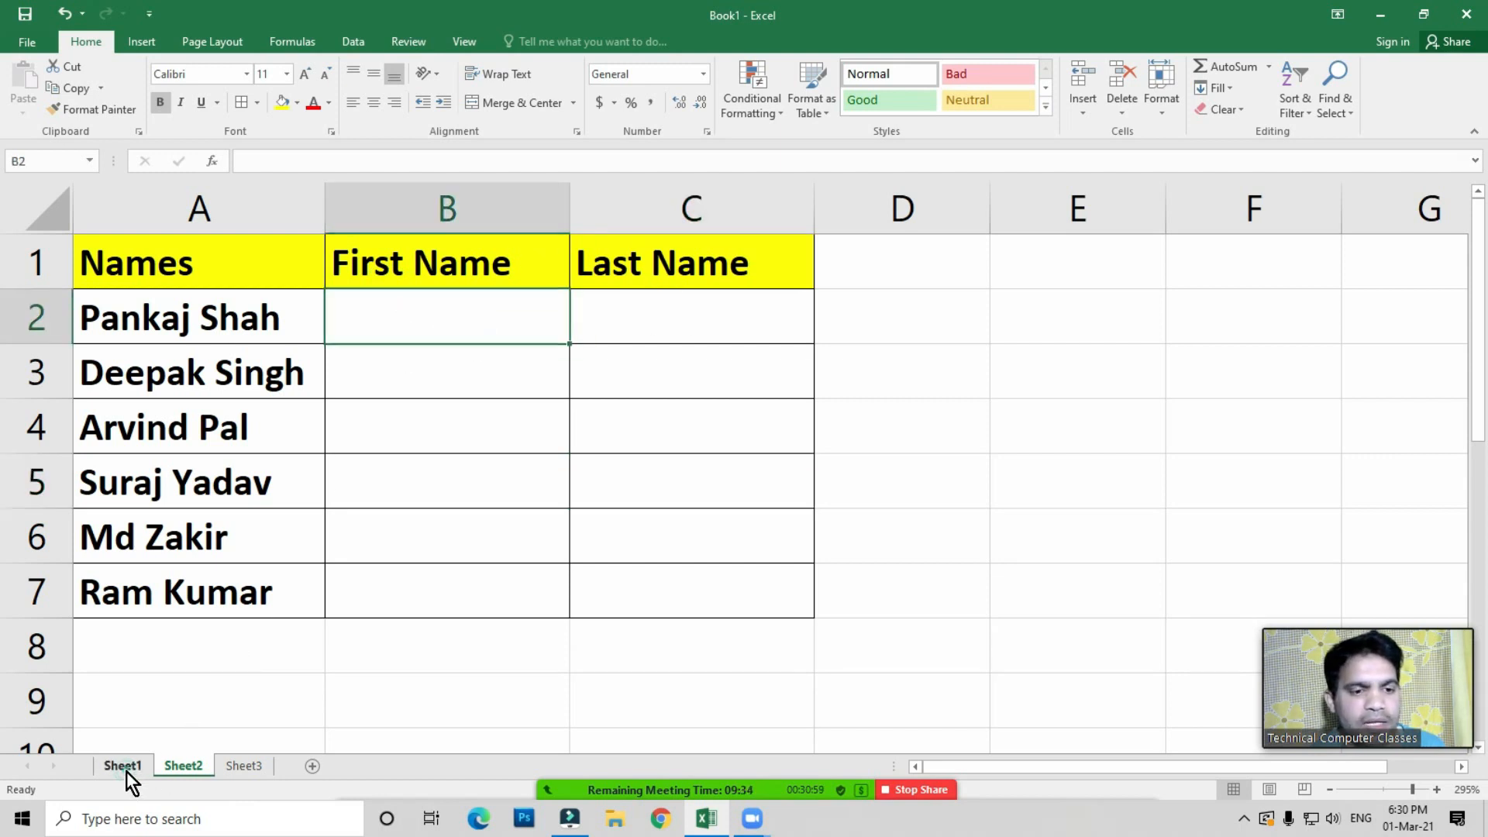
{"action": "scroll", "coordinate": [541, 613], "scroll_direction": "up", "scroll_amount": 2}
{"action": "scroll", "coordinate": [542, 613], "scroll_direction": "up", "scroll_amount": 3}
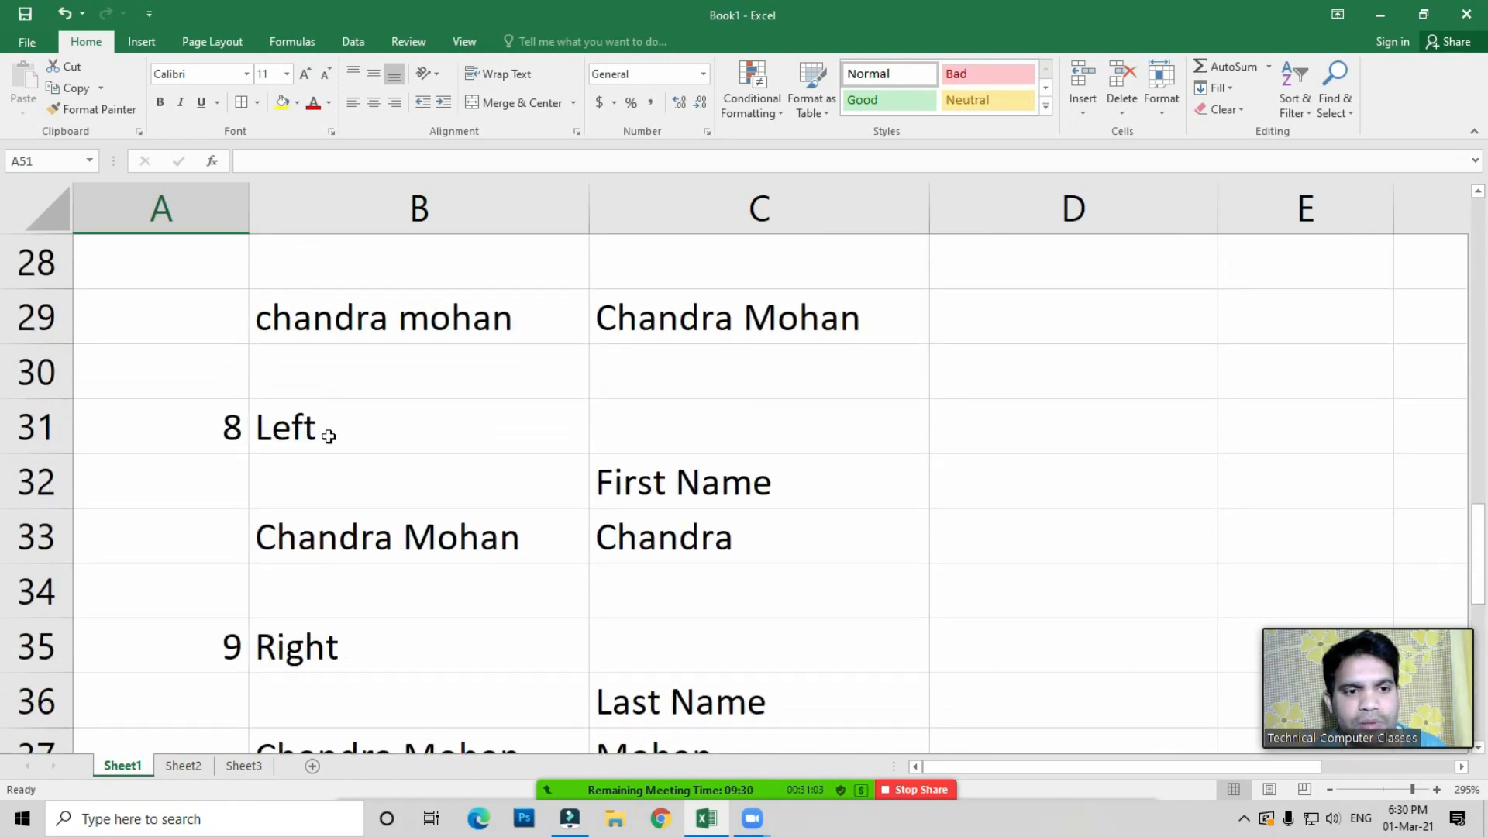
{"action": "left_click", "coordinate": [186, 772]}
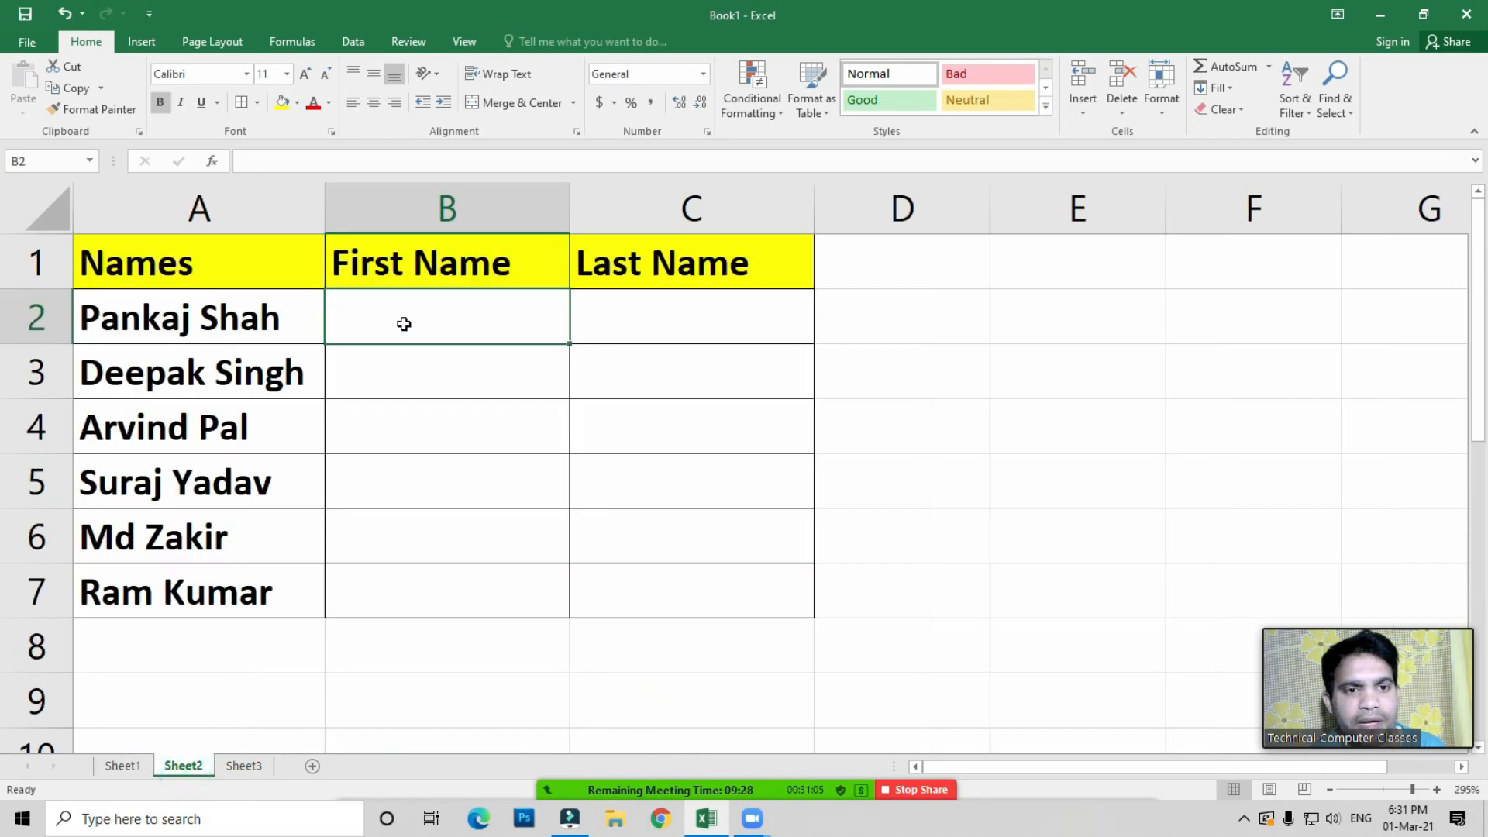
Enter =LEFT(A2,6) in B2 to extract the first six characters
{"action": "type", "text": "=lef"}
{"action": "key", "text": "Tab"}
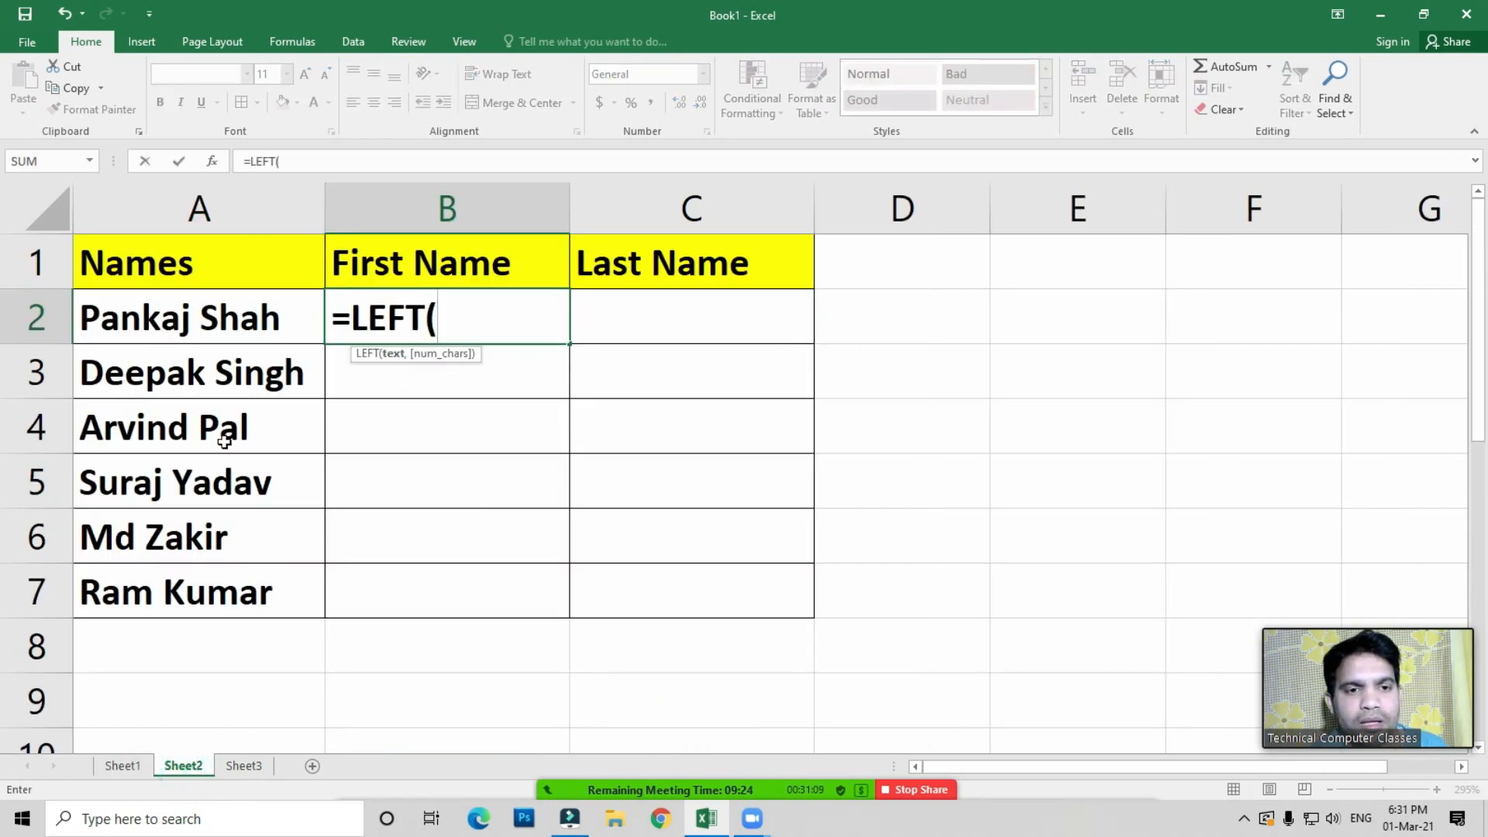
{"action": "left_click", "coordinate": [177, 324]}
{"action": "type", "text": ","}
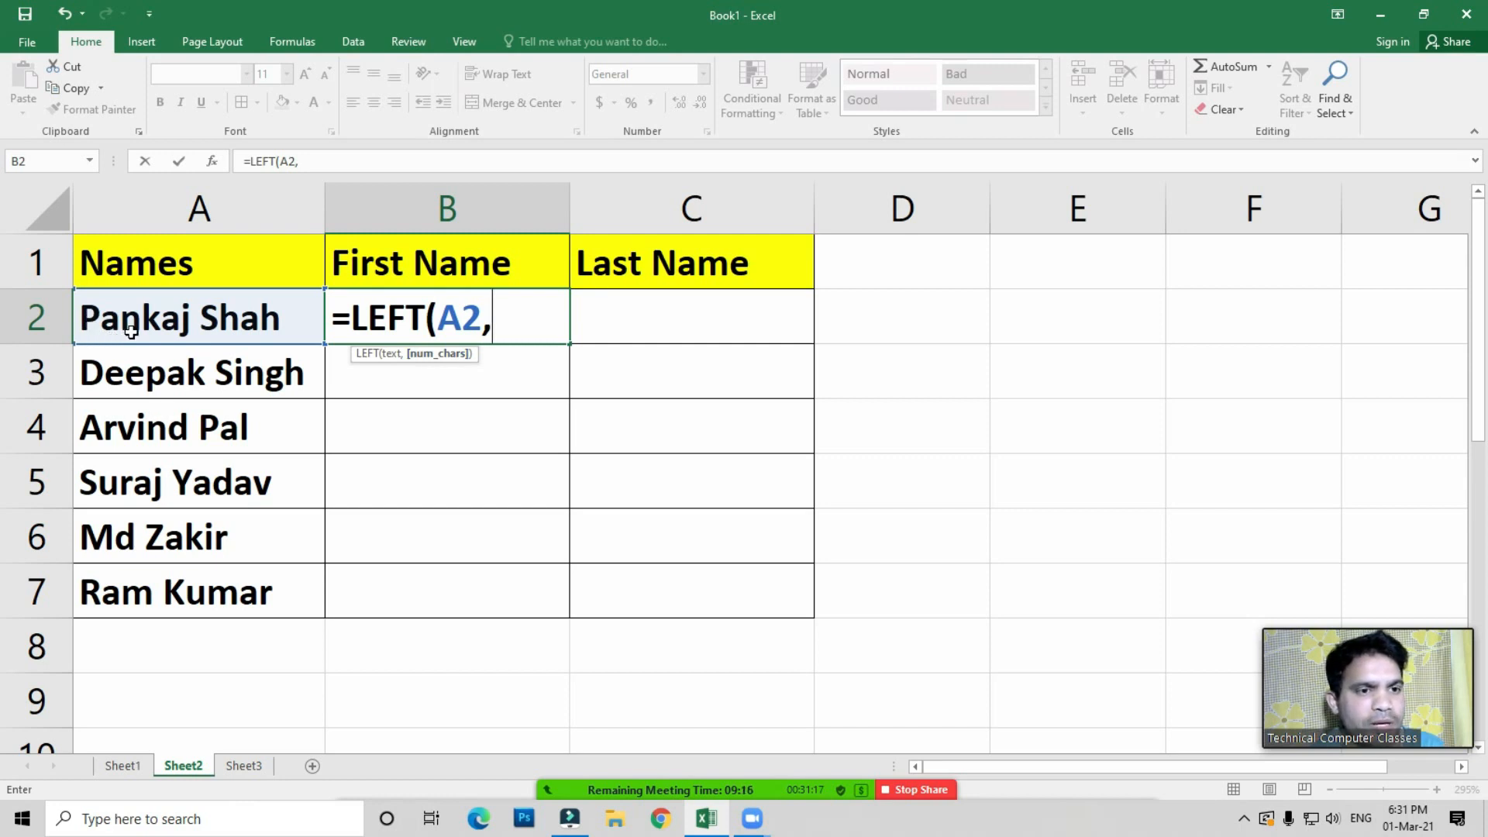
{"action": "type", "text": "6"}
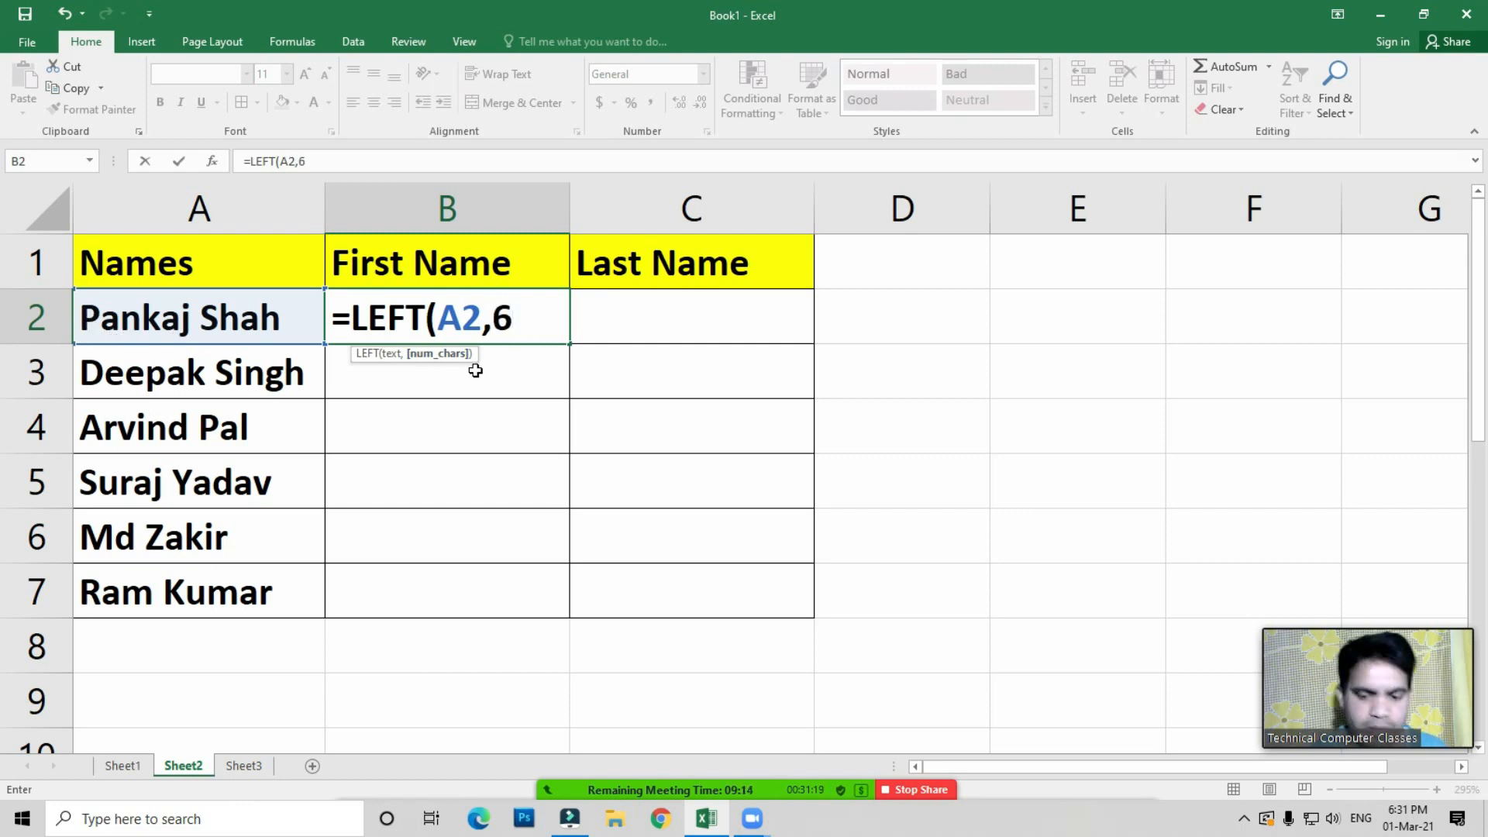
{"action": "type", "text": ")"}
{"action": "key", "text": "Return"}
Fill the LEFT formula down B2:B7 and inspect the results against the full names
{"action": "key", "text": "Up"}
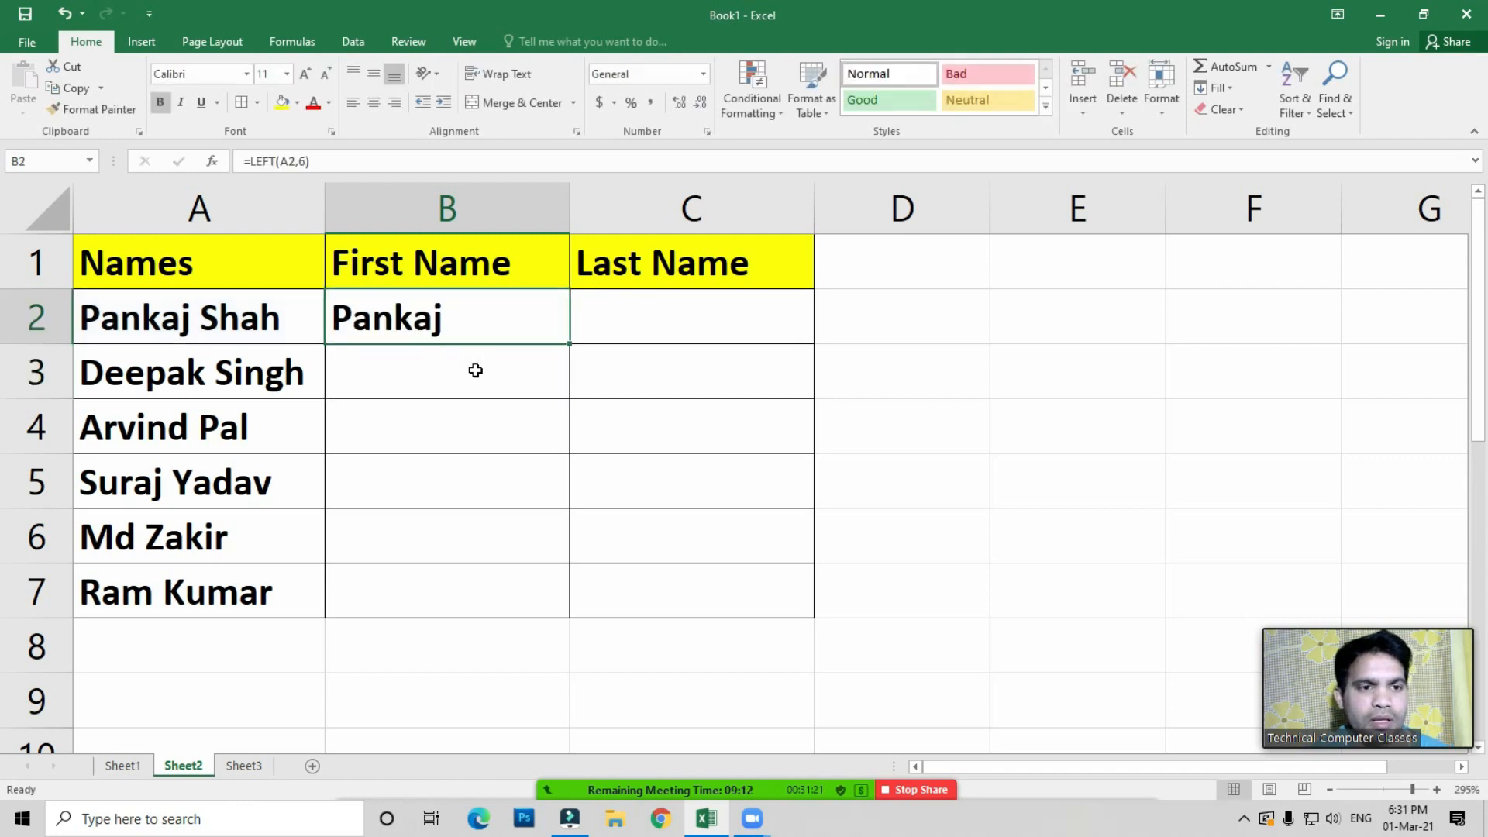
{"action": "key", "text": "Down"}
{"action": "key", "text": "Up"}
{"action": "key", "text": "shift+Down"}
{"action": "key", "text": "shift+Down"}
{"action": "key", "text": "shift+Down"}
{"action": "key", "text": "shift+Down"}
{"action": "key", "text": "shift+Down"}
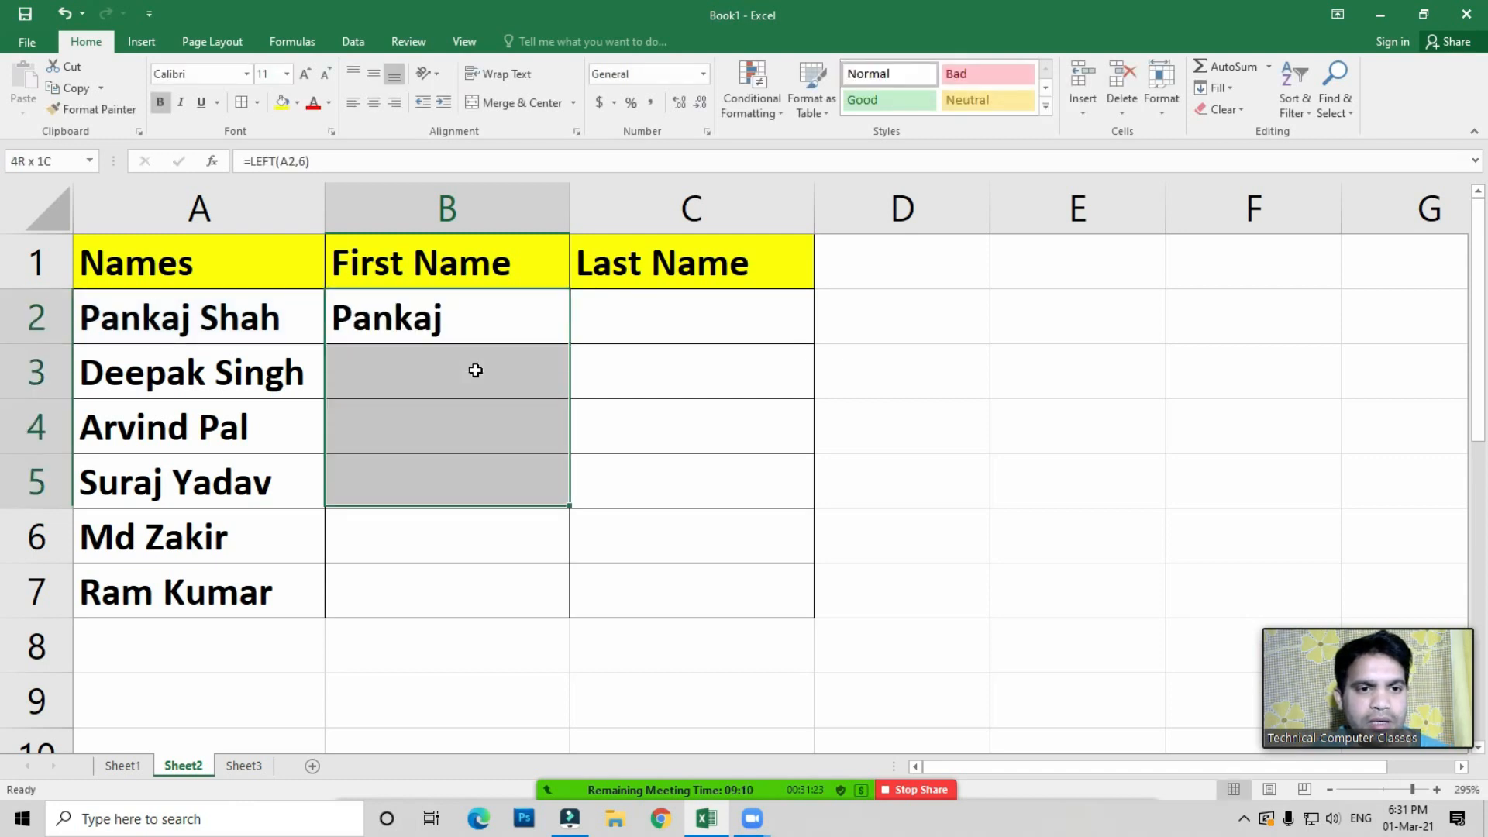
{"action": "key", "text": "ctrl+d"}
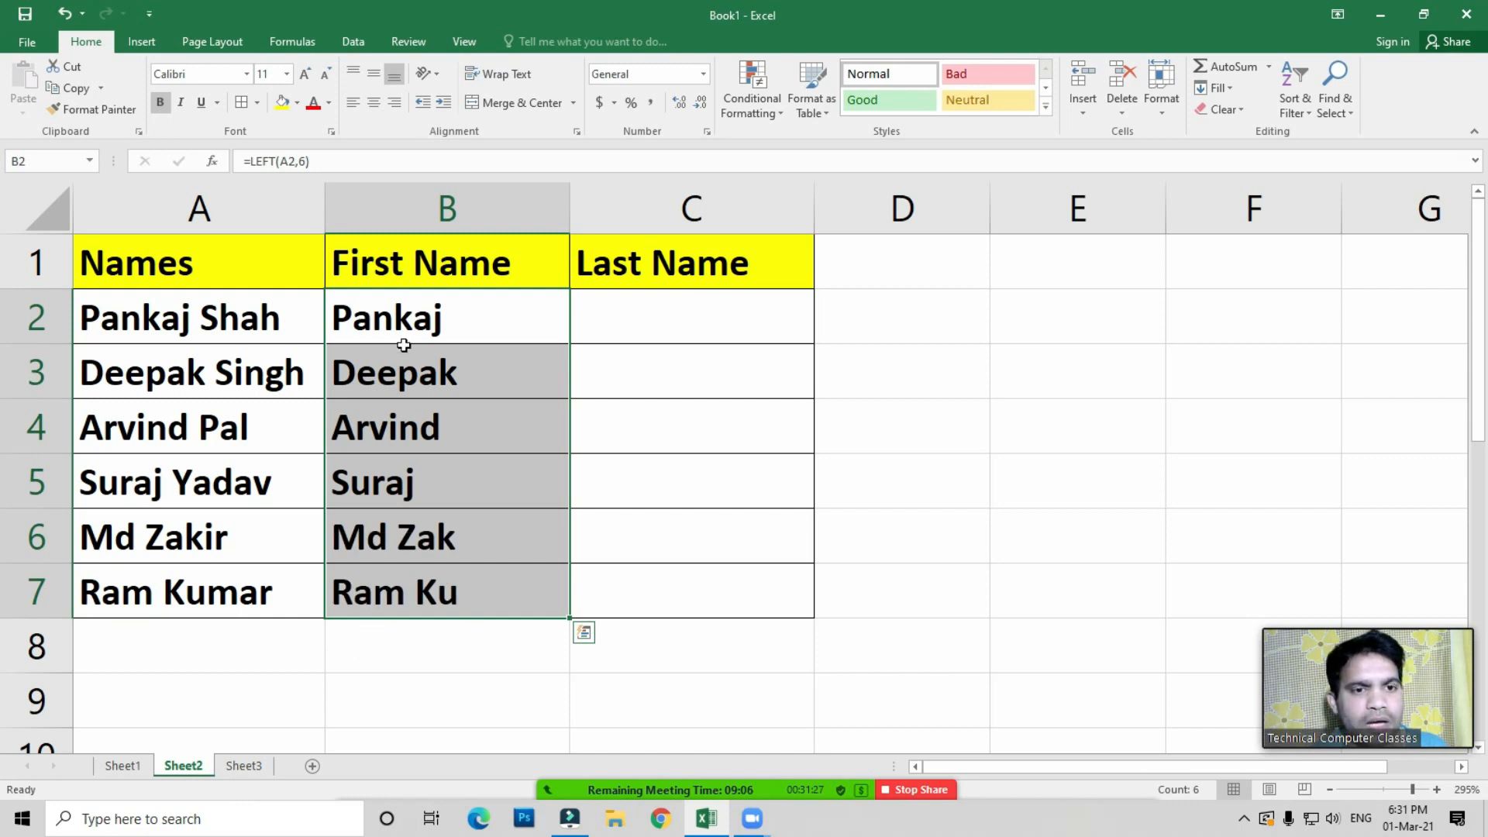
{"action": "left_click", "coordinate": [377, 314]}
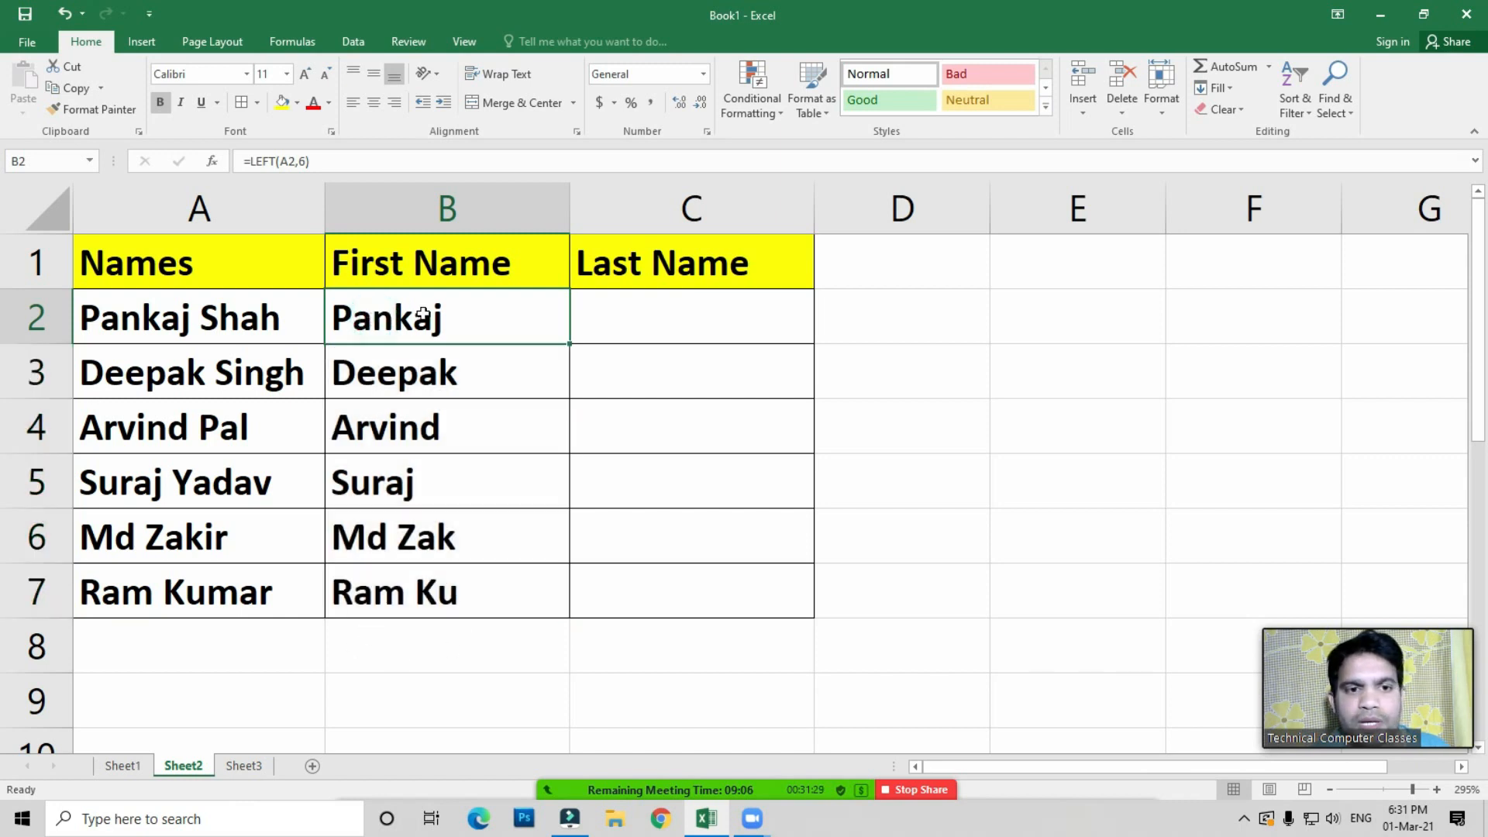
{"action": "left_click", "coordinate": [402, 383]}
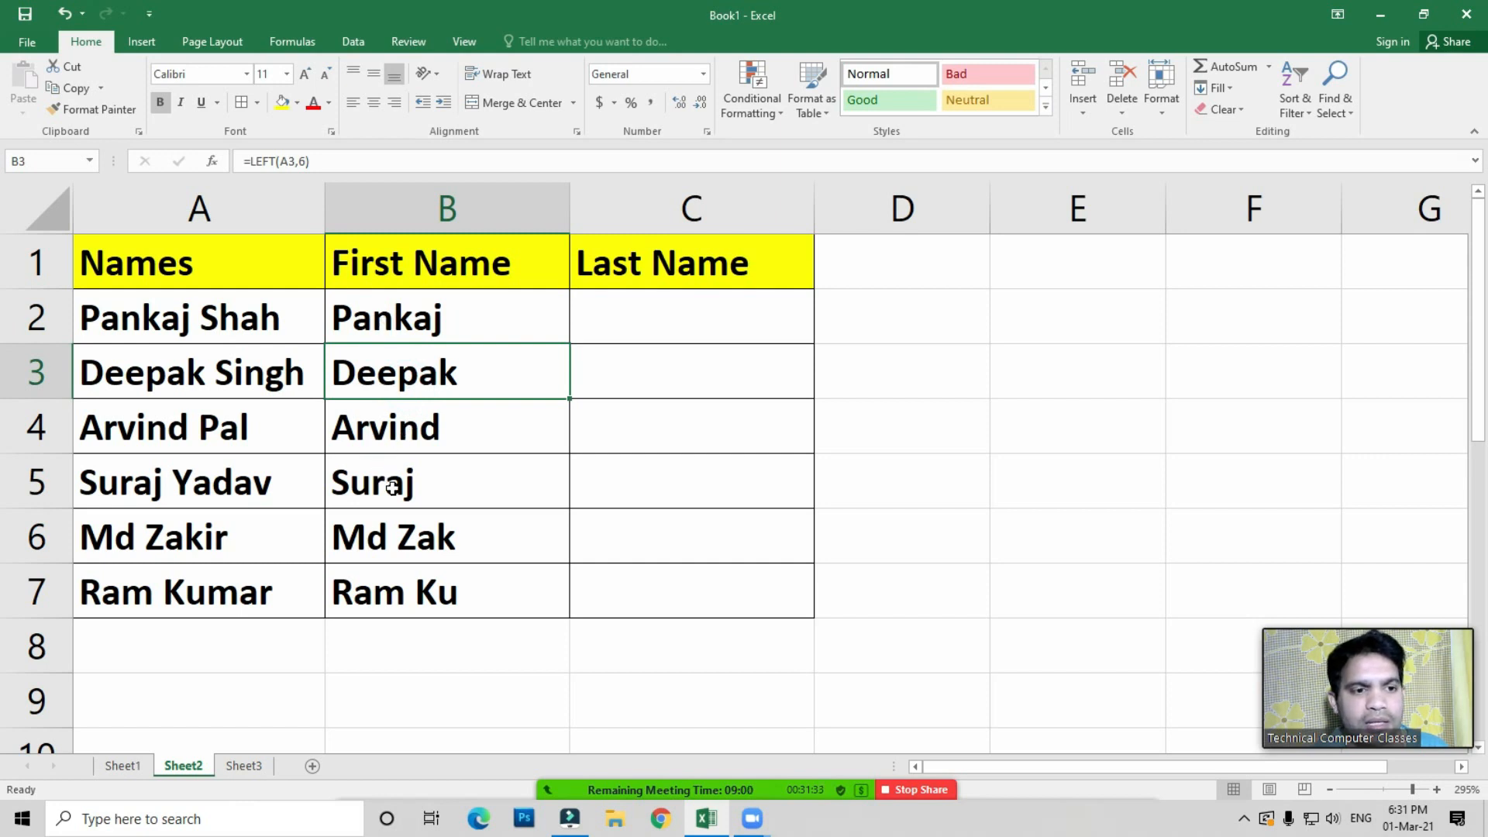
{"action": "left_click", "coordinate": [171, 528]}
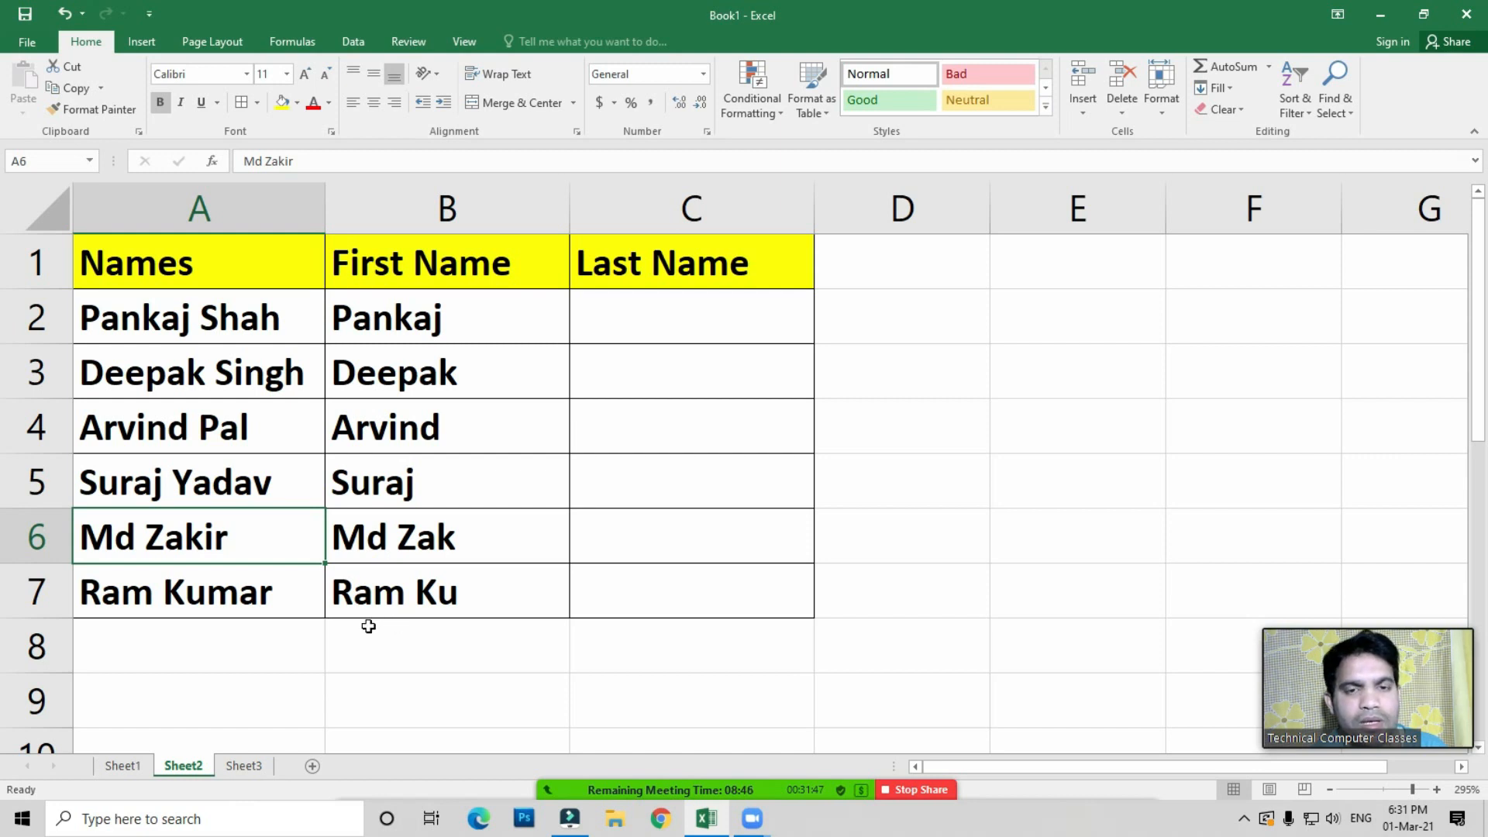
{"action": "left_click", "coordinate": [673, 303]}
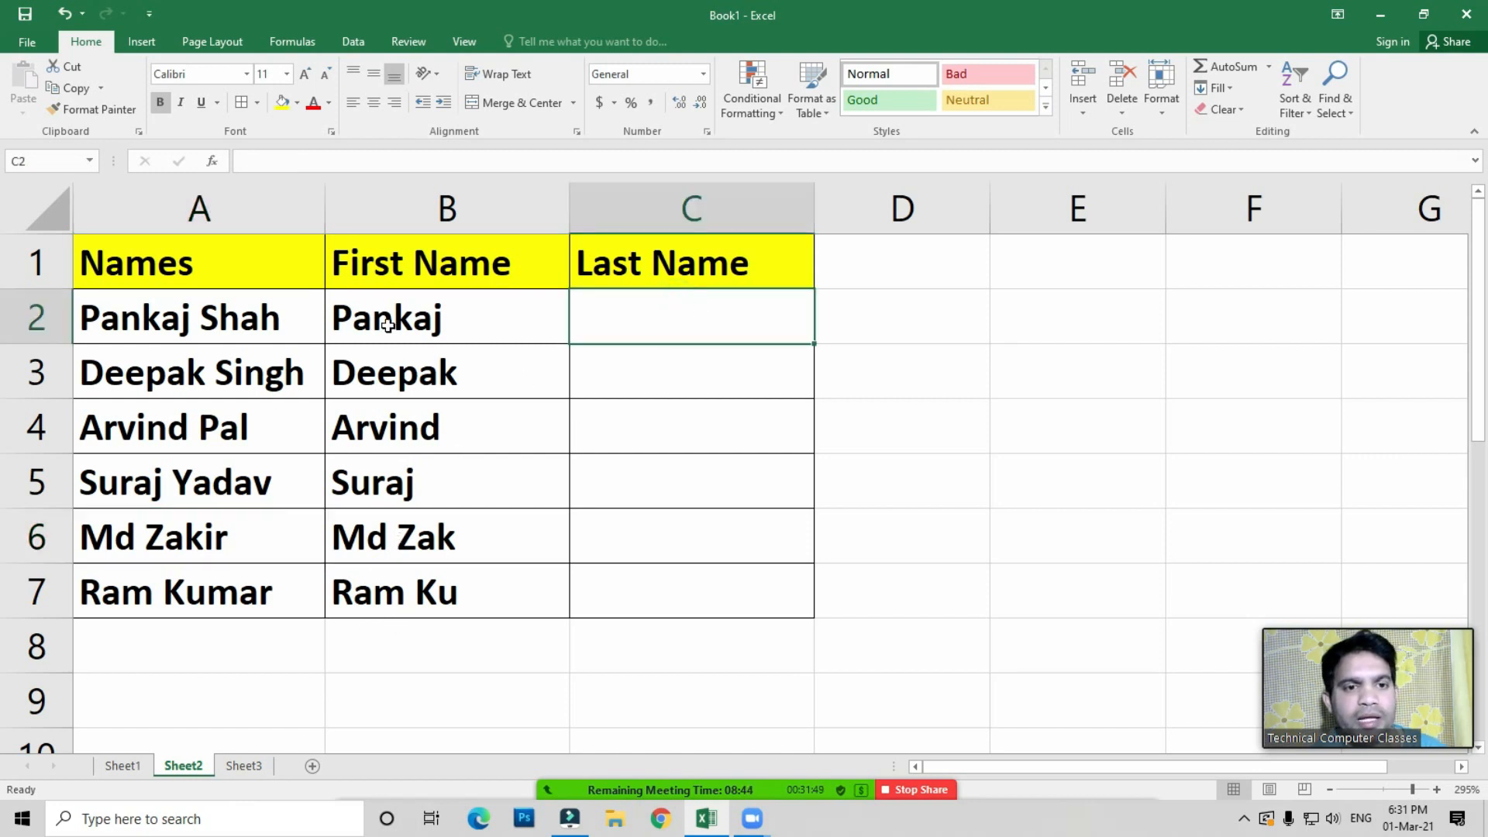
Enter =RIGHT(A2,4) in C2 to take the last four characters
{"action": "type", "text": "=igh"}
{"action": "key", "text": "BackSpace"}
{"action": "key", "text": "BackSpace"}
{"action": "key", "text": "BackSpace"}
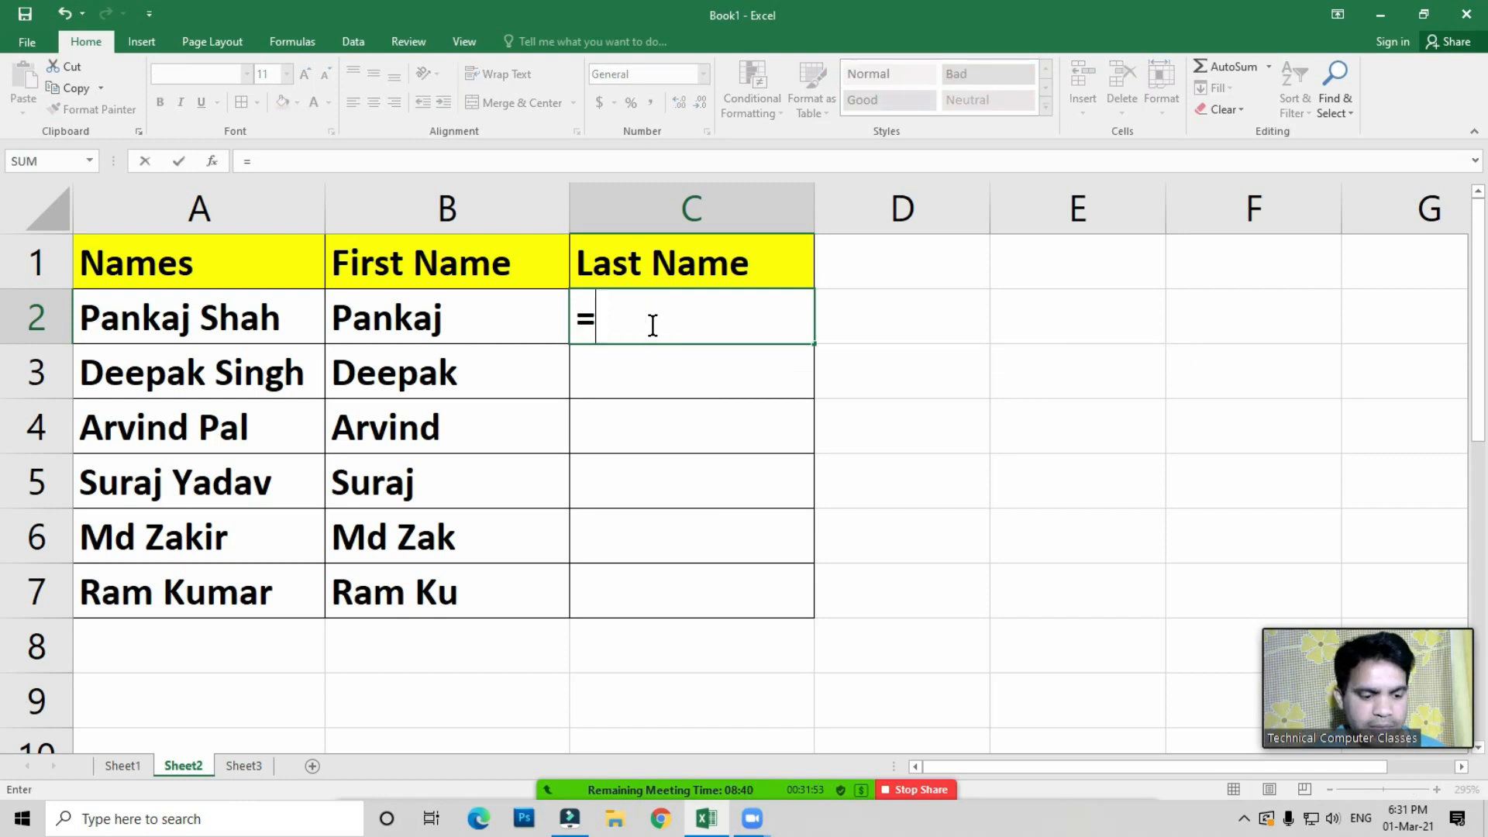
{"action": "type", "text": "right"}
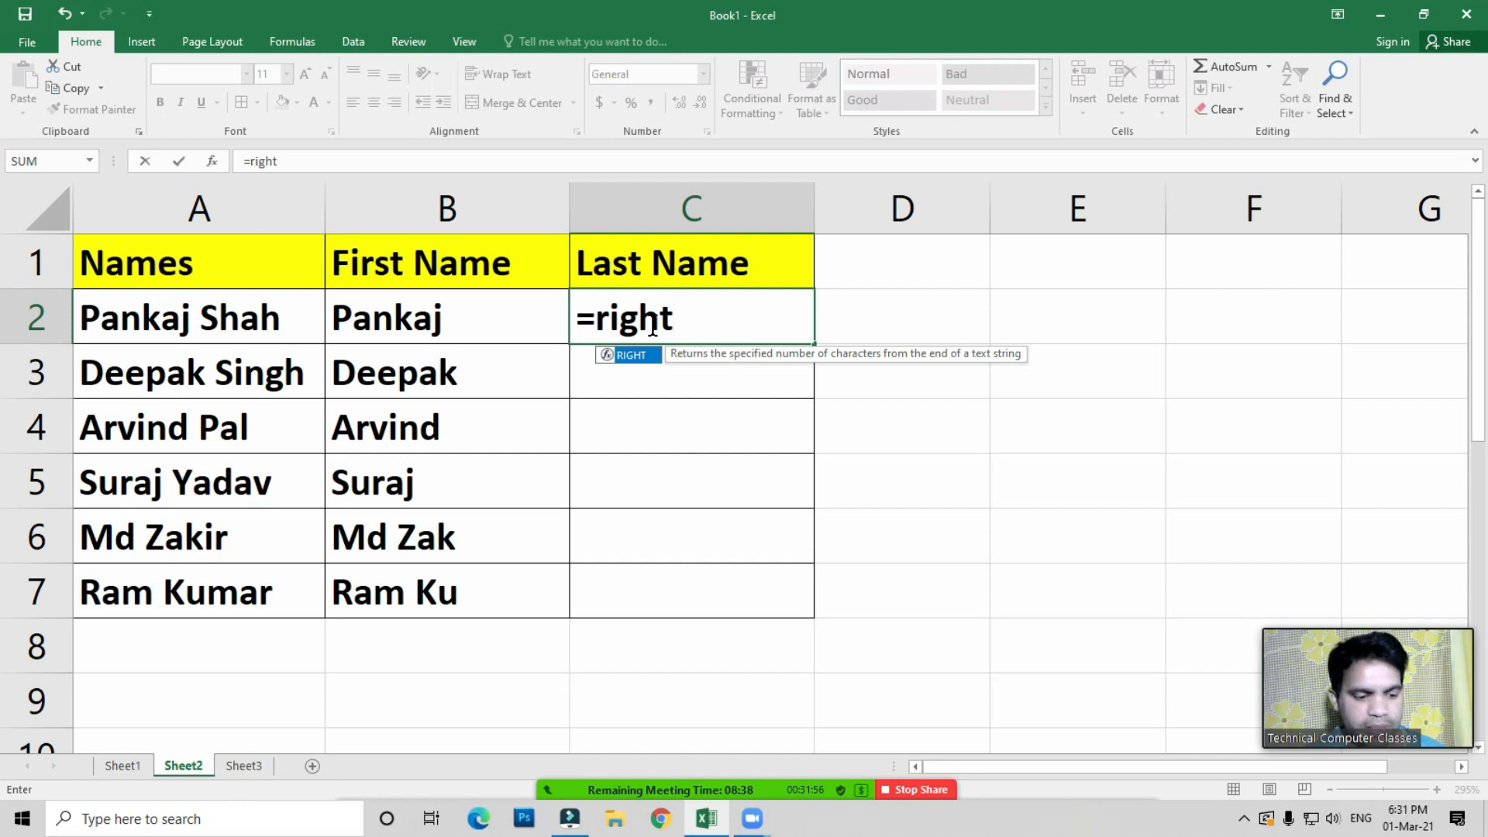
{"action": "key", "text": "Tab"}
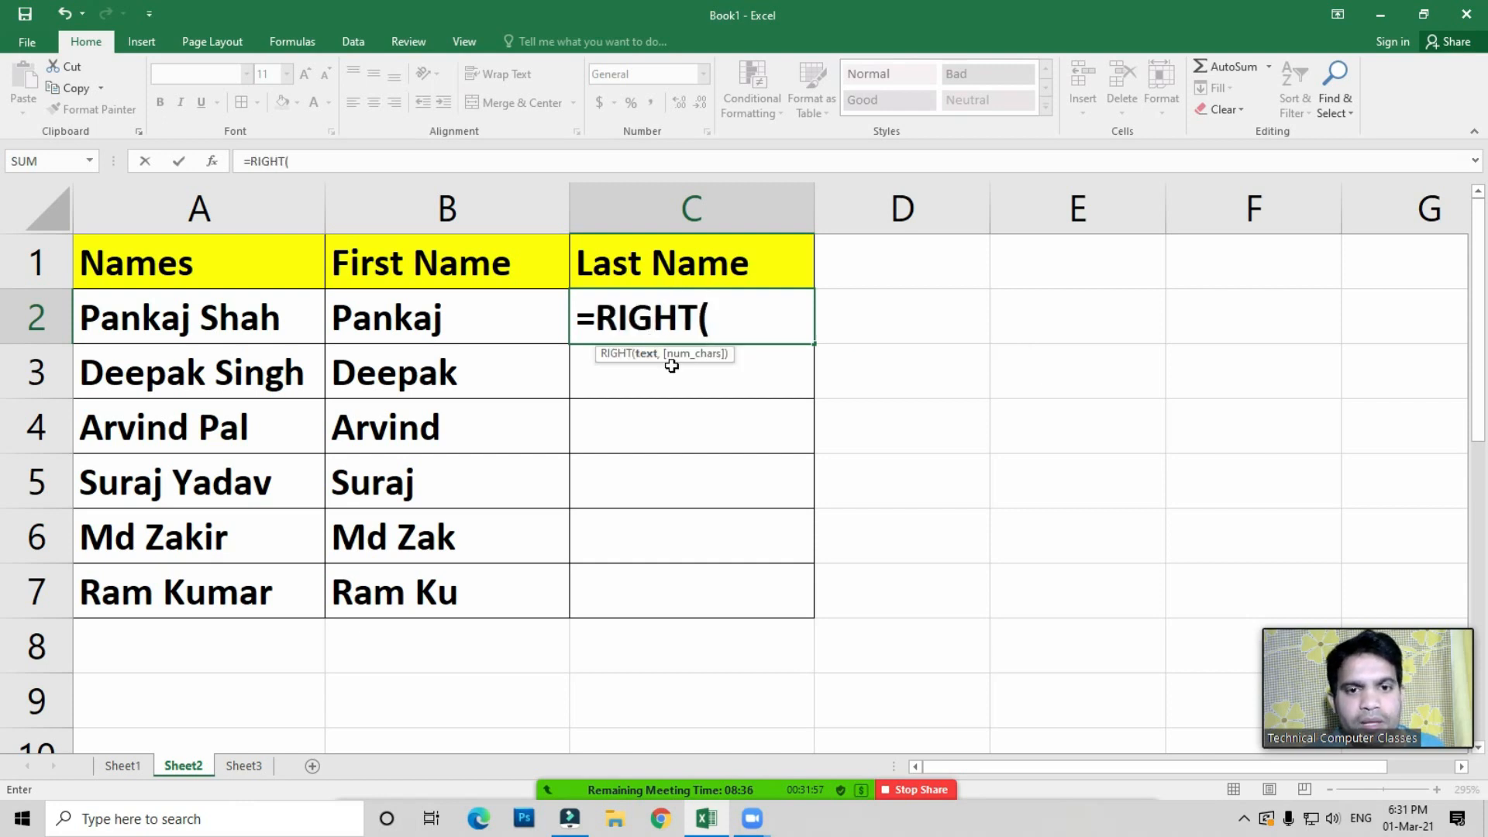
{"action": "left_click", "coordinate": [262, 325]}
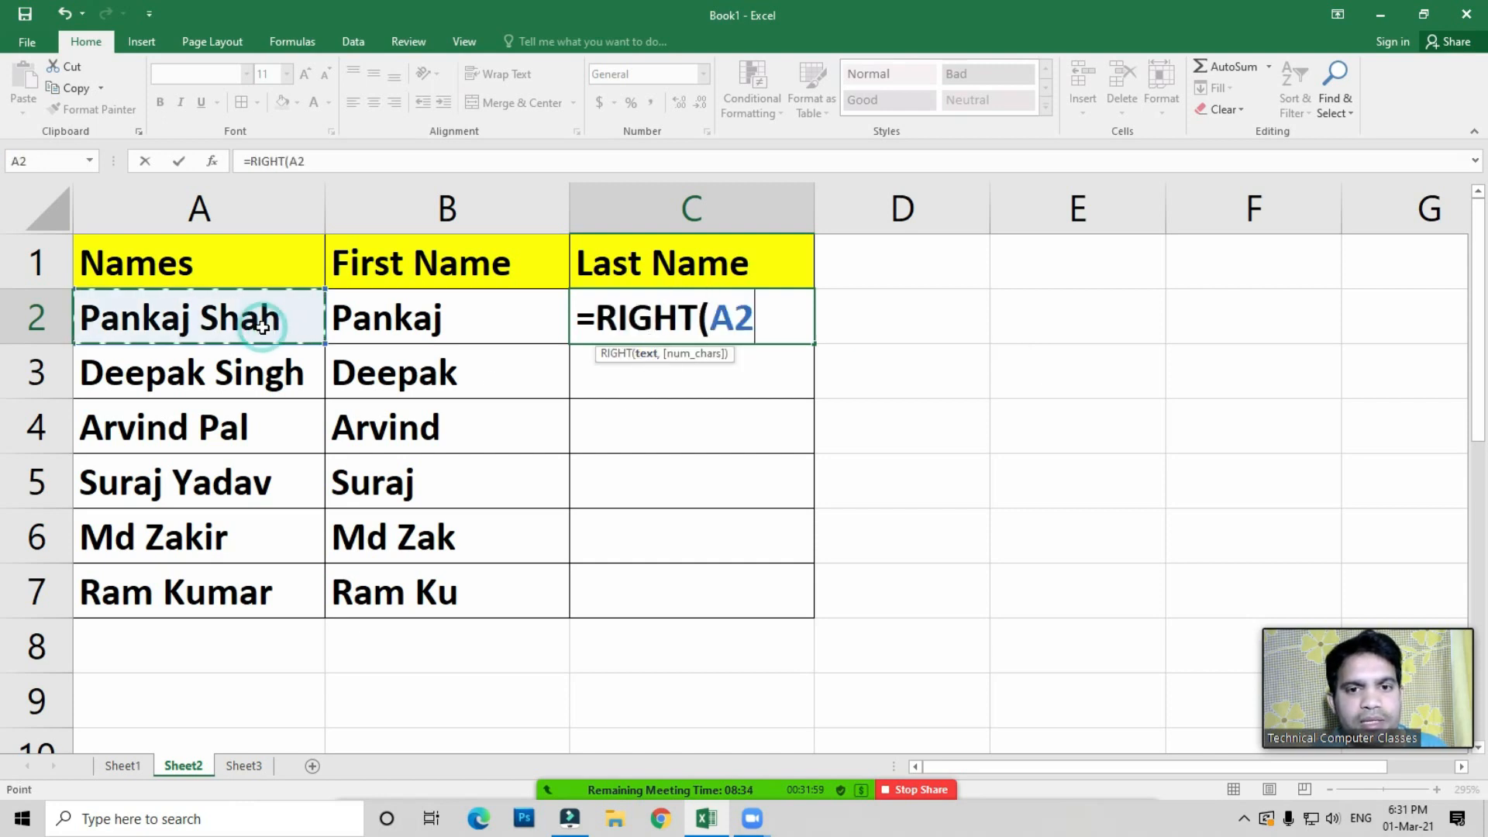
{"action": "type", "text": ","}
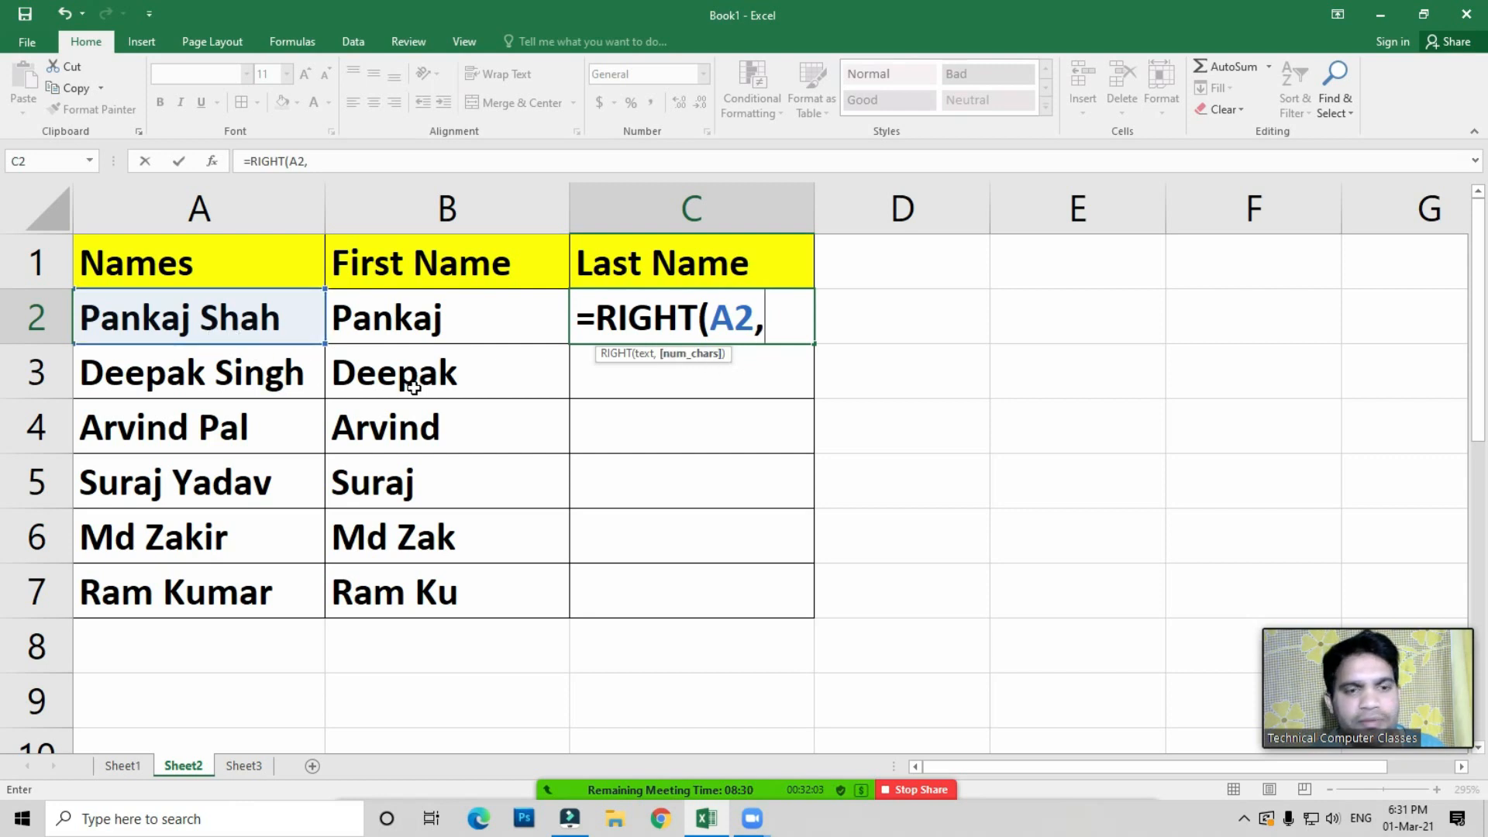
{"action": "type", "text": "4)"}
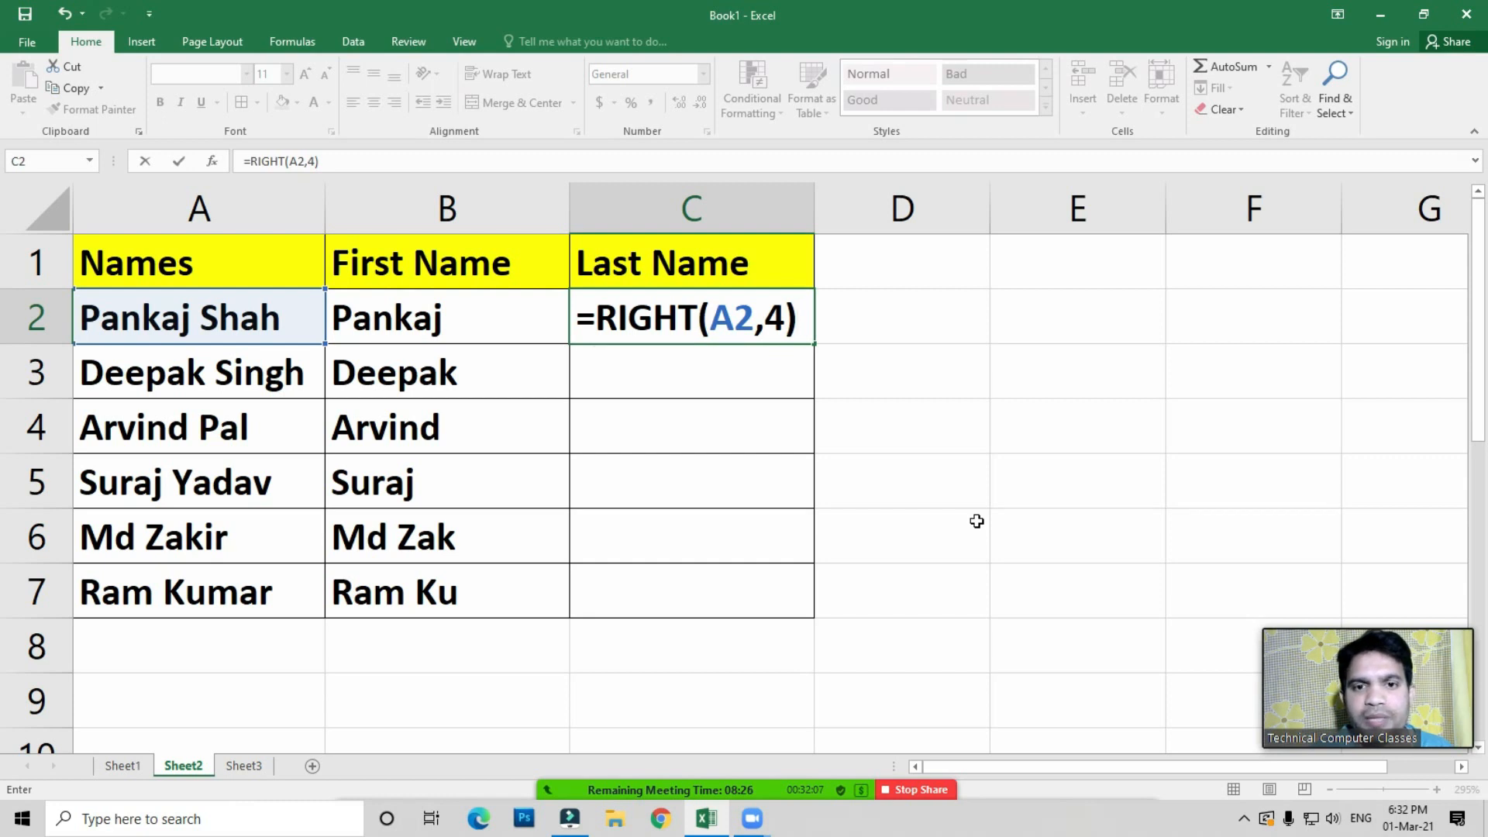
{"action": "key", "text": "Return"}
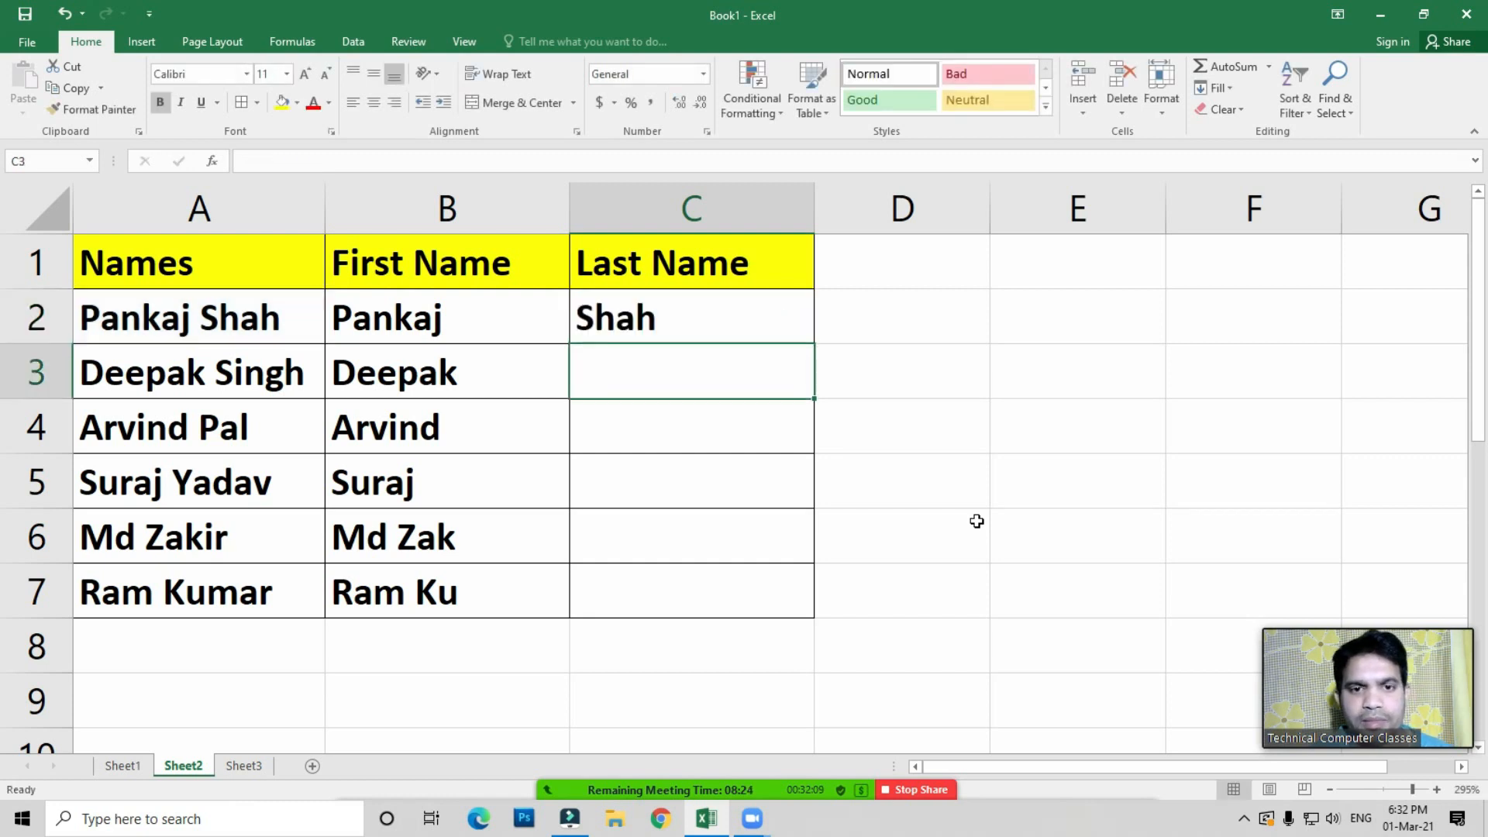
Fill the RIGHT formula down C2:C7, then select B2:C8
{"action": "key", "text": "Up"}
{"action": "key", "text": "shift+Down"}
{"action": "key", "text": "shift+Down"}
{"action": "key", "text": "shift+Down"}
{"action": "key", "text": "shift+Down"}
{"action": "key", "text": "shift+Down"}
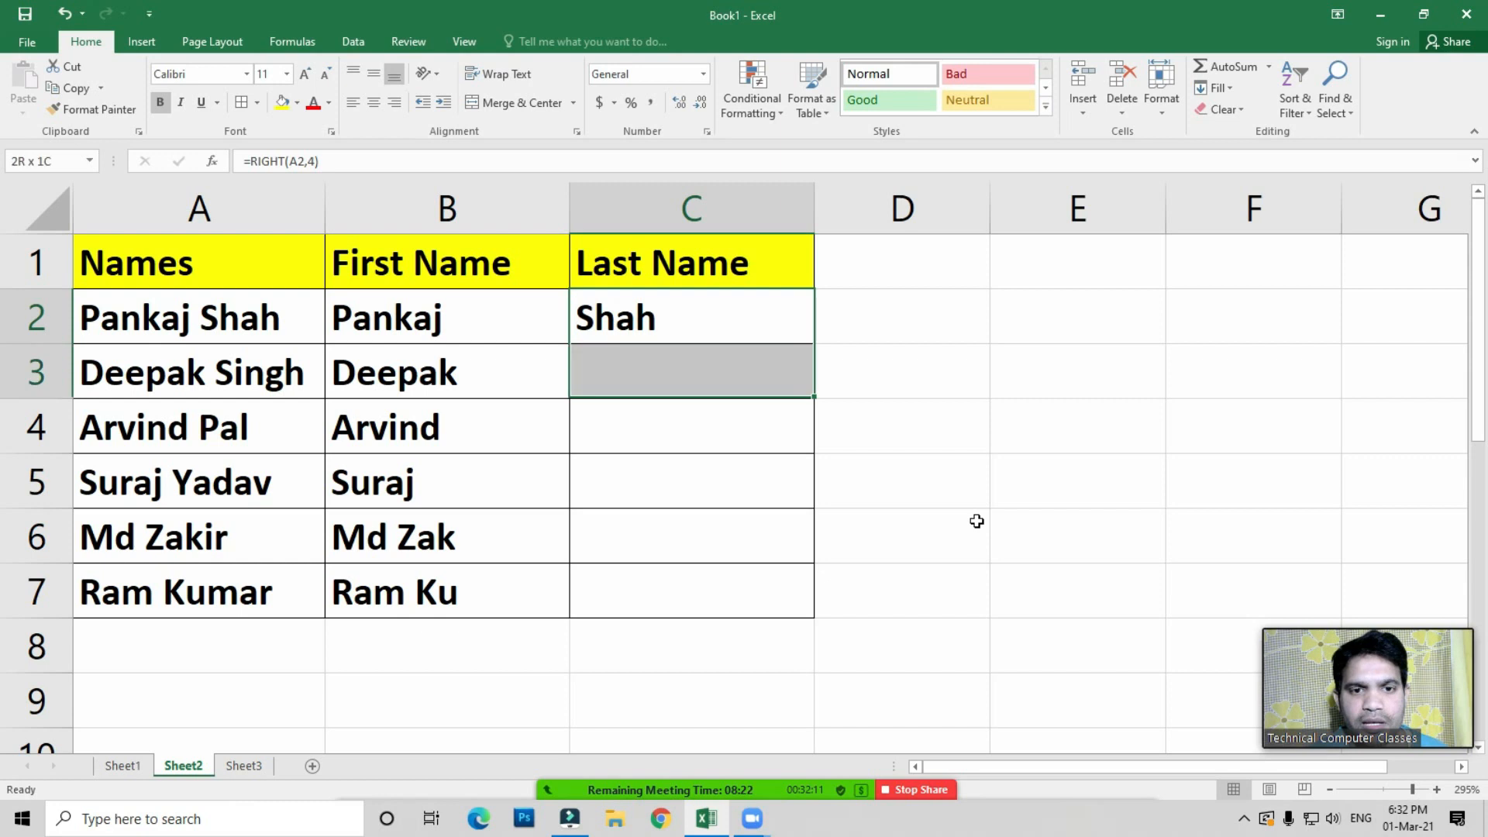
{"action": "key", "text": "ctrl+d"}
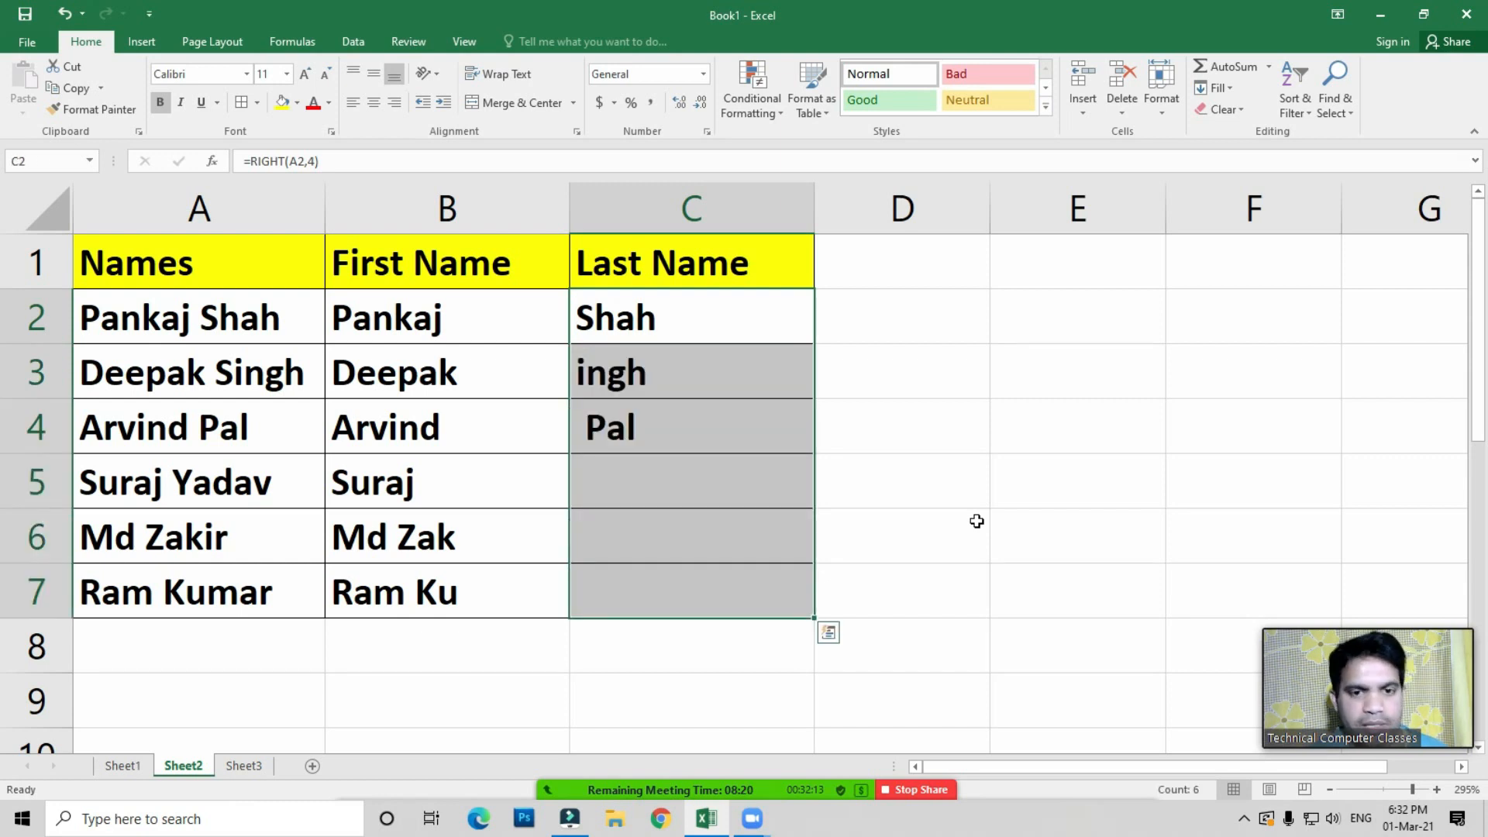
{"action": "left_click", "coordinate": [610, 586]}
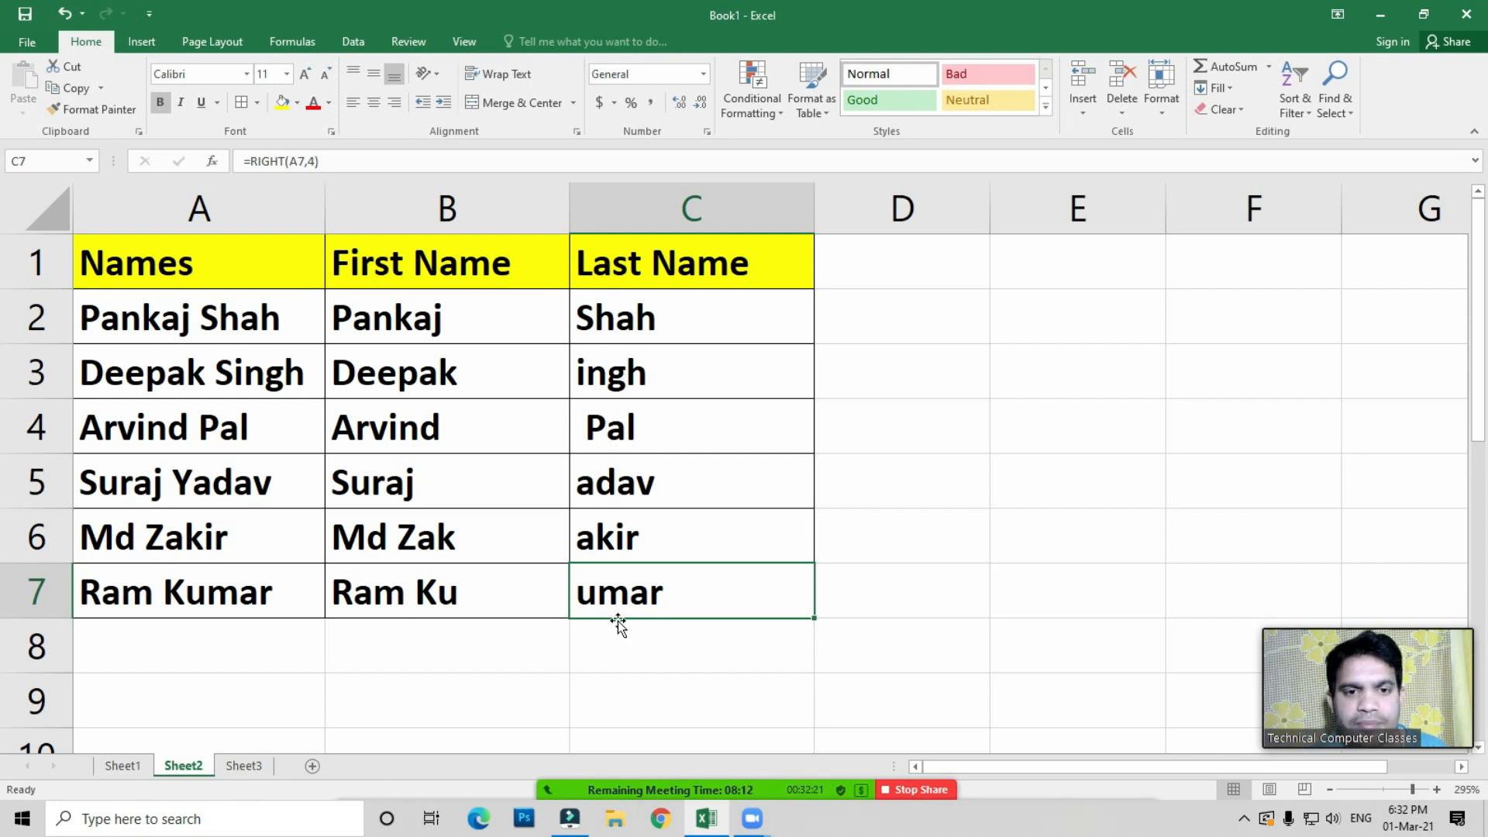
{"action": "left_click_drag", "start_coordinate": [404, 326], "coordinate": [677, 620]}
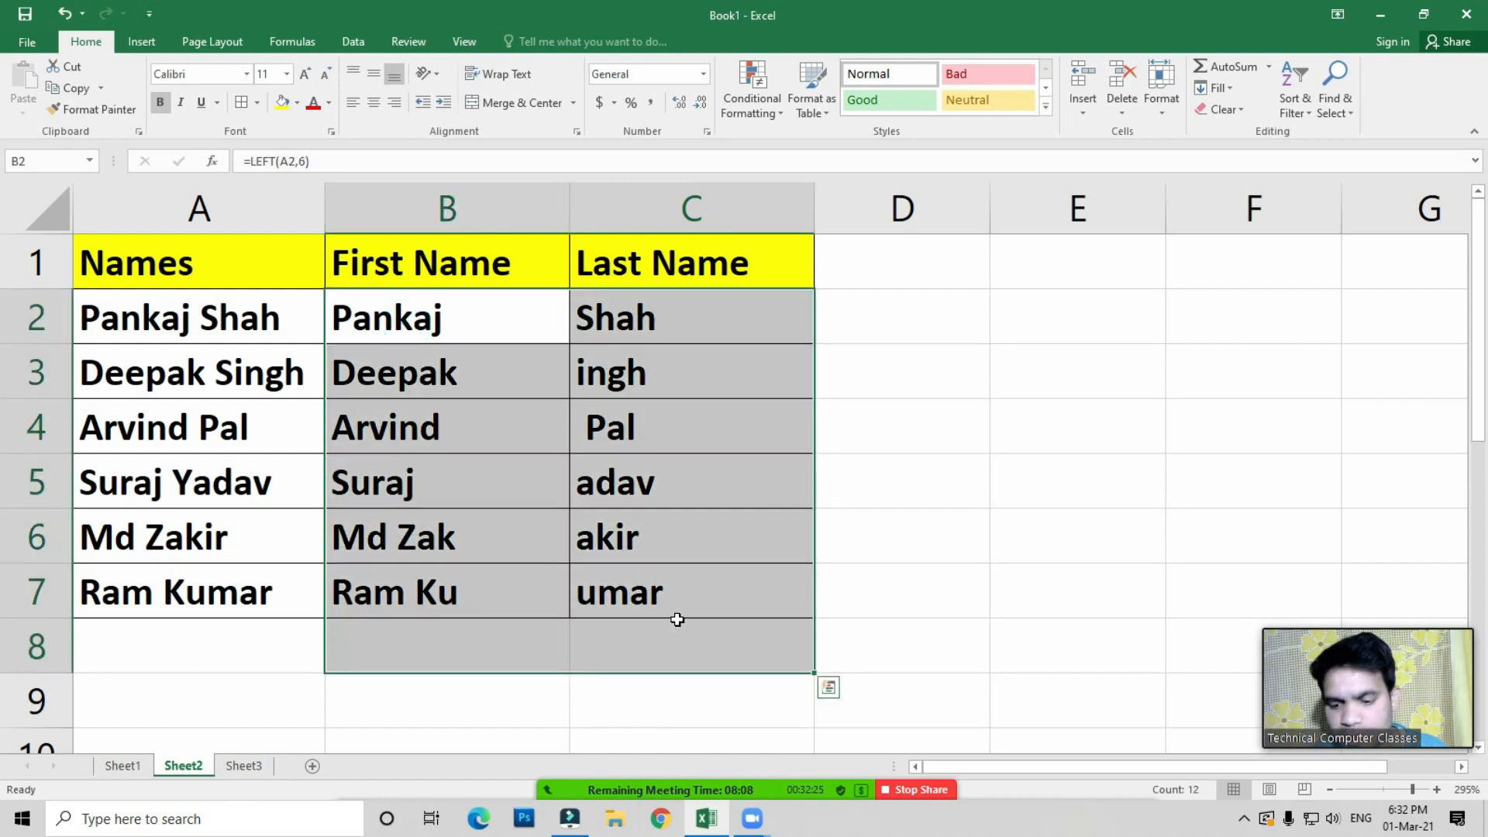
Delete the contents of B2:C8 and reselect B2
{"action": "key", "text": "Delete"}
{"action": "left_click", "coordinate": [524, 538]}
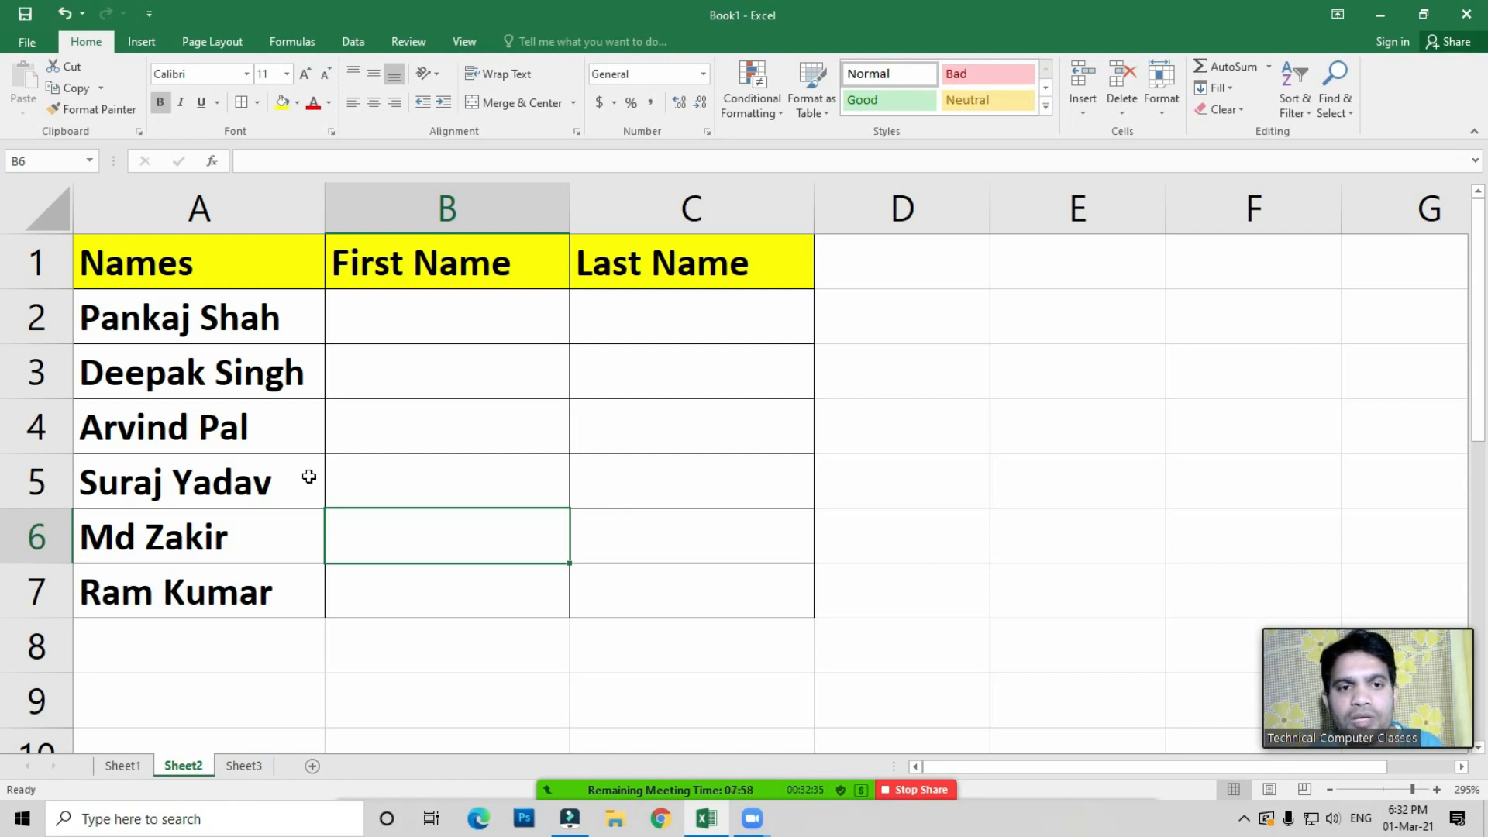
{"action": "left_click", "coordinate": [709, 395]}
{"action": "left_click", "coordinate": [459, 306]}
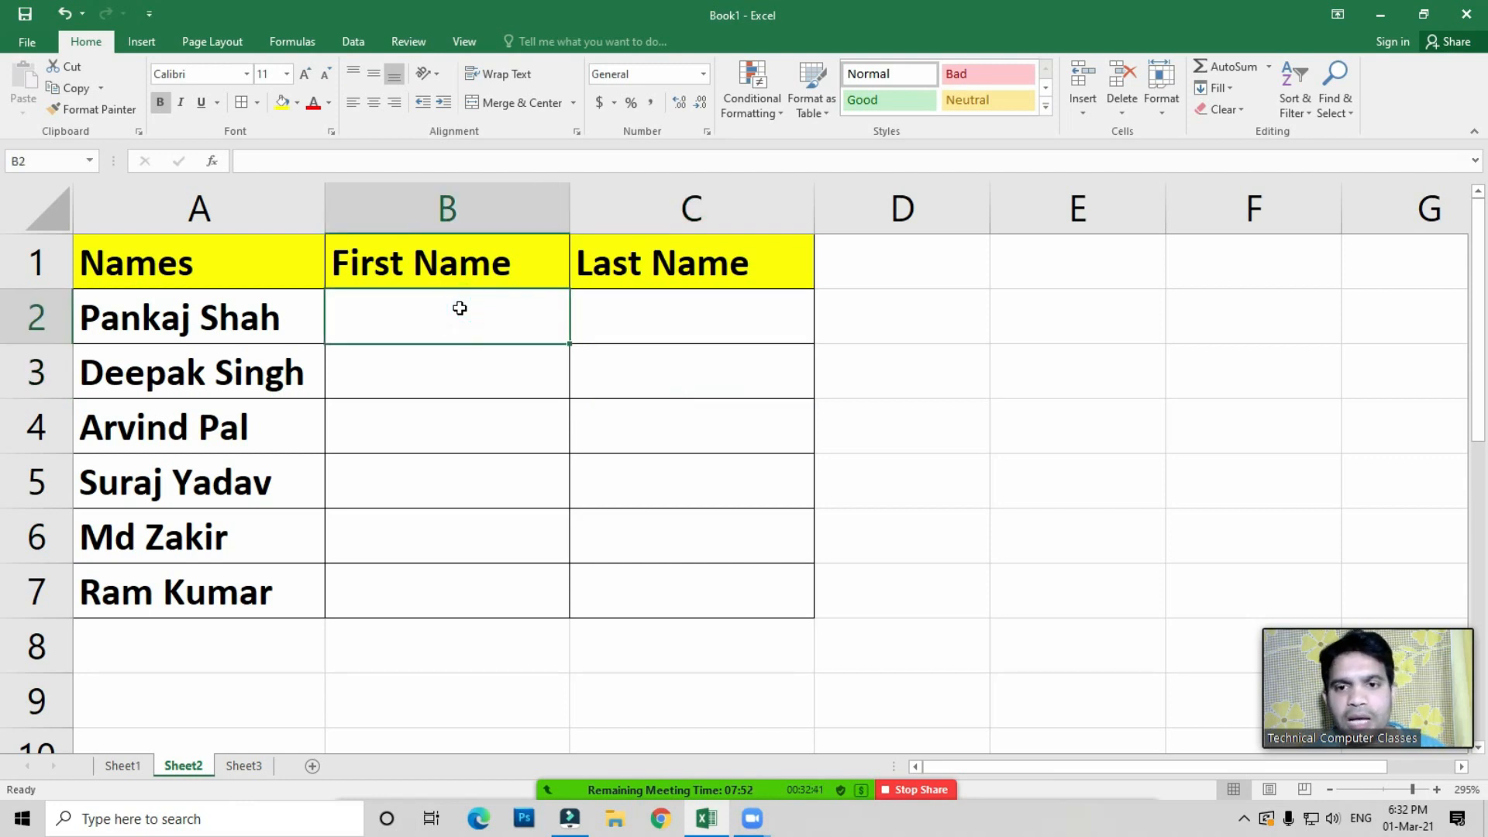
{"action": "left_click", "coordinate": [1016, 530]}
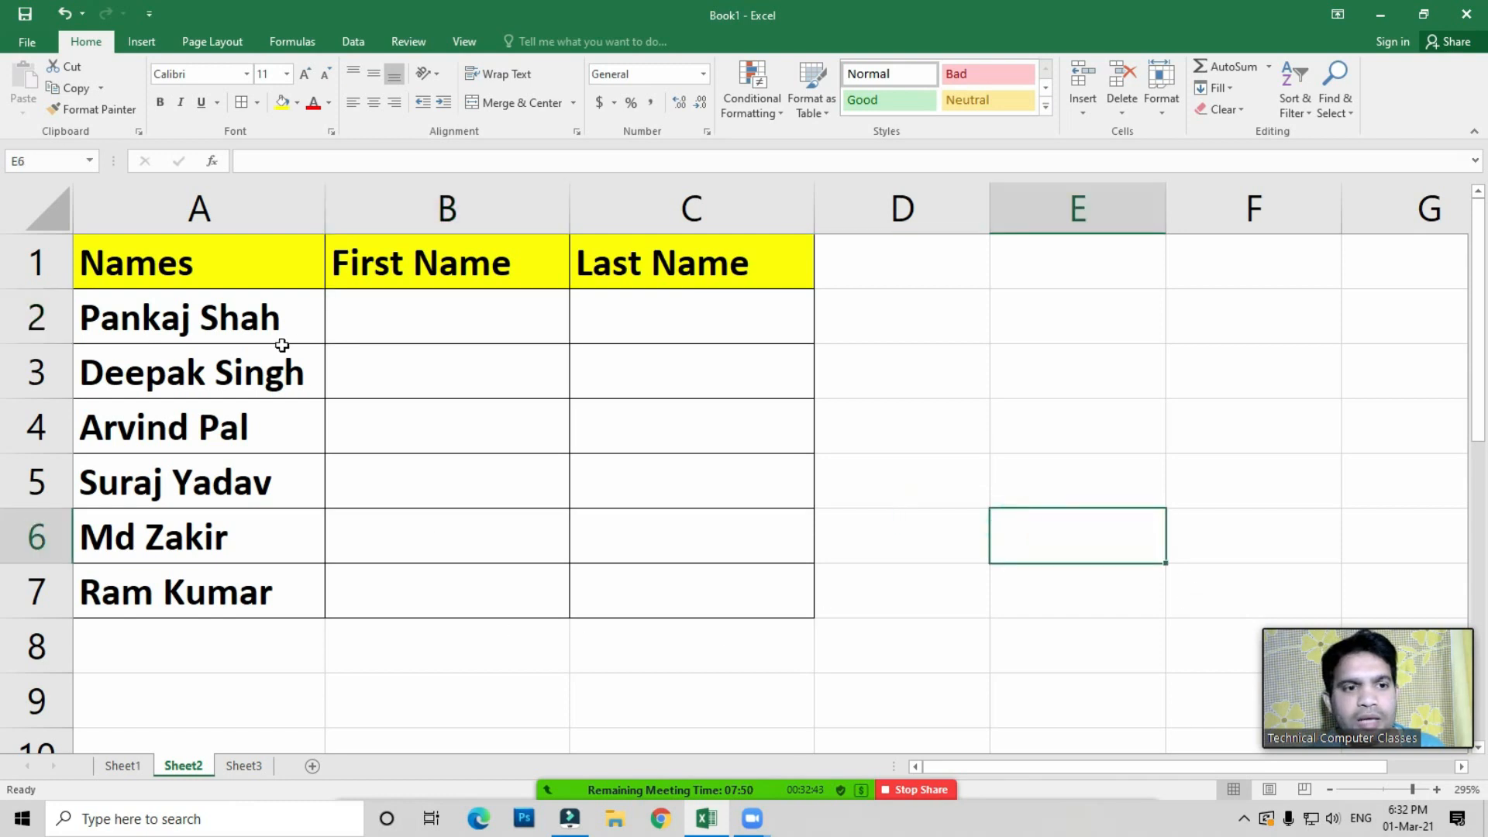
Start =LEFT(A2, in B2 and nest FIND as the character count
{"action": "left_click", "coordinate": [374, 331]}
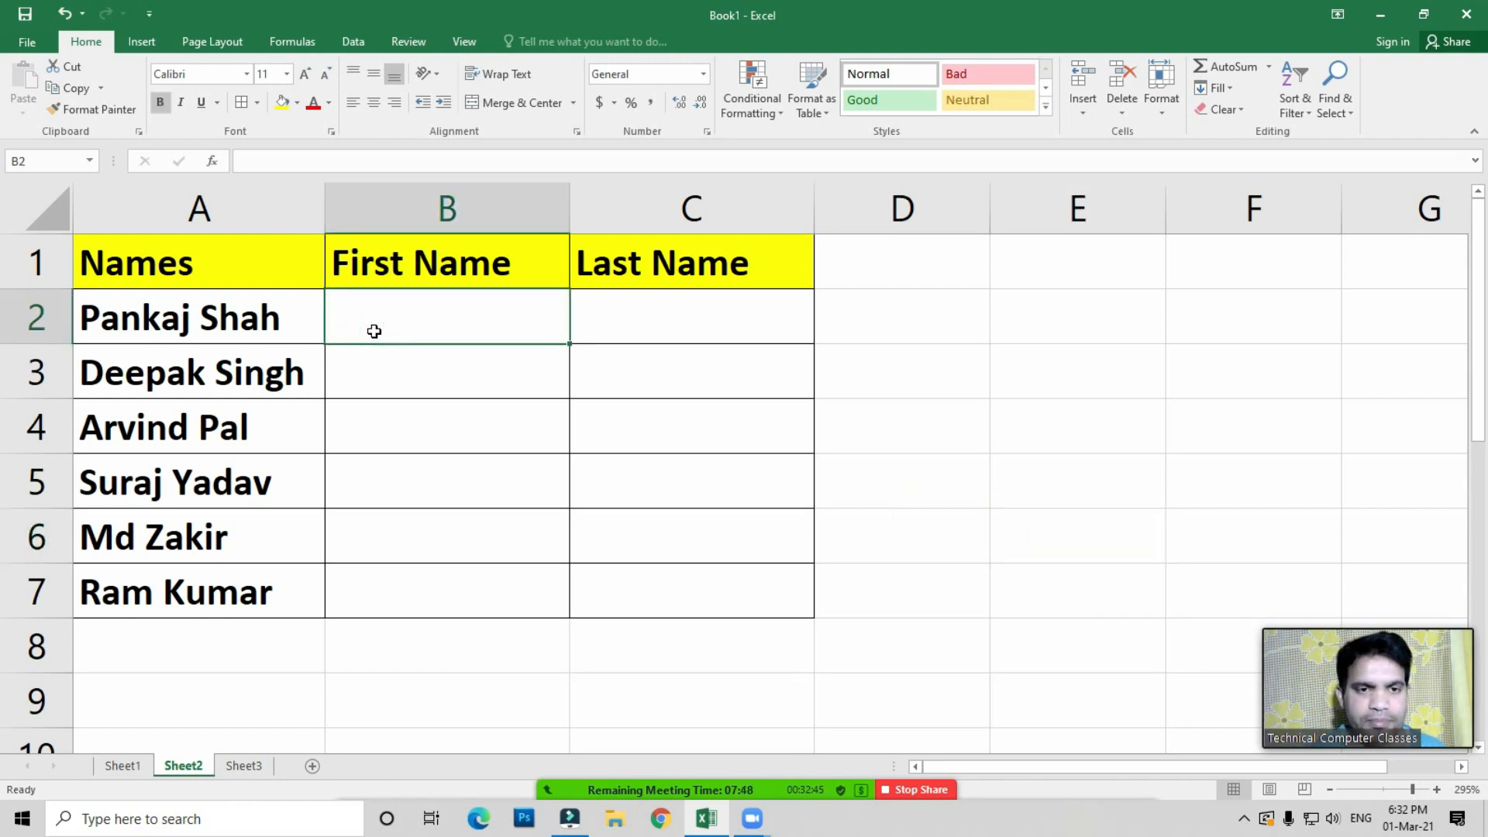
{"action": "type", "text": "="}
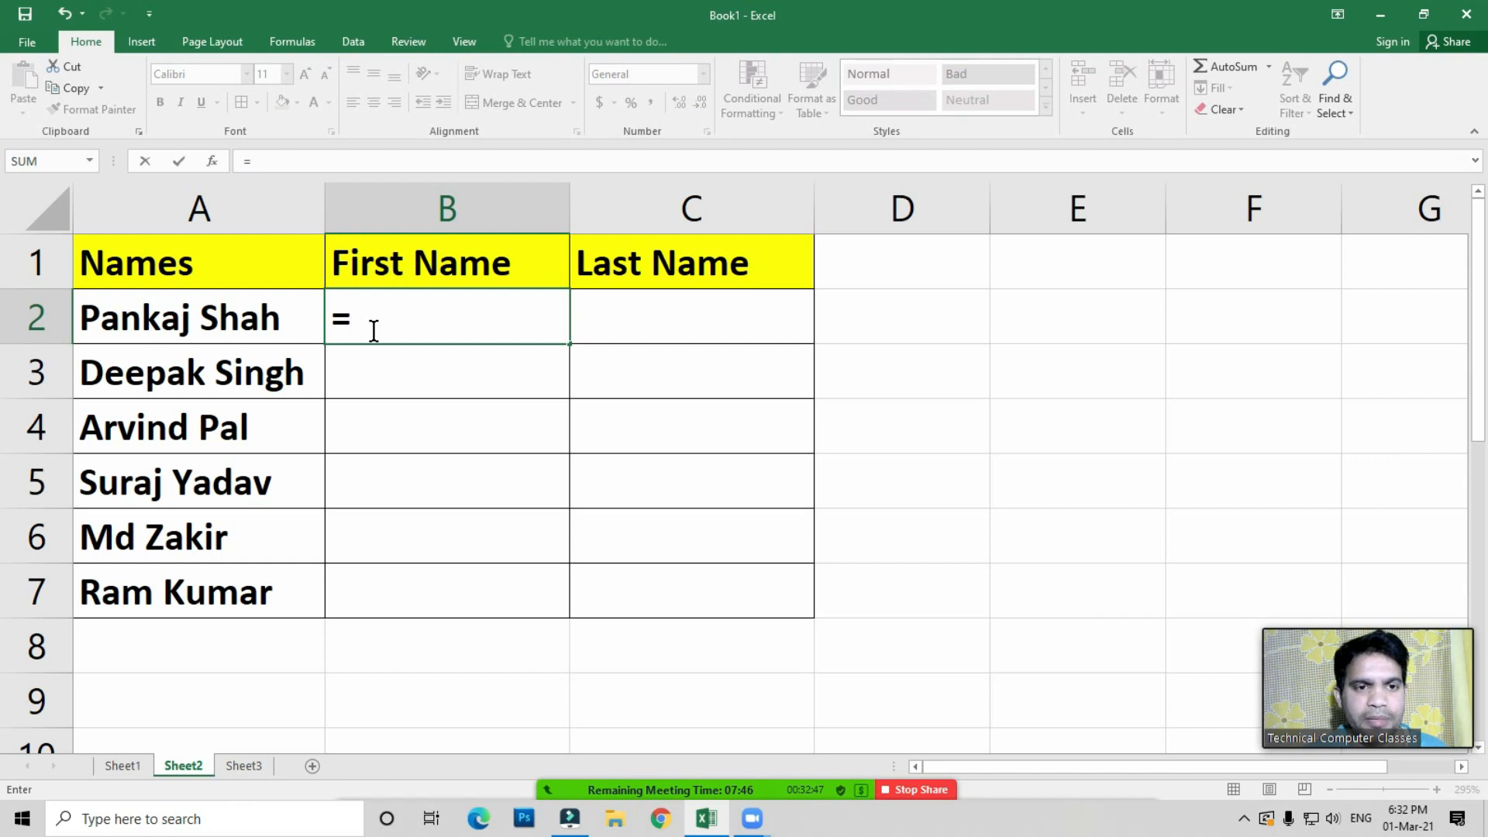
{"action": "type", "text": "left"}
{"action": "key", "text": "Tab"}
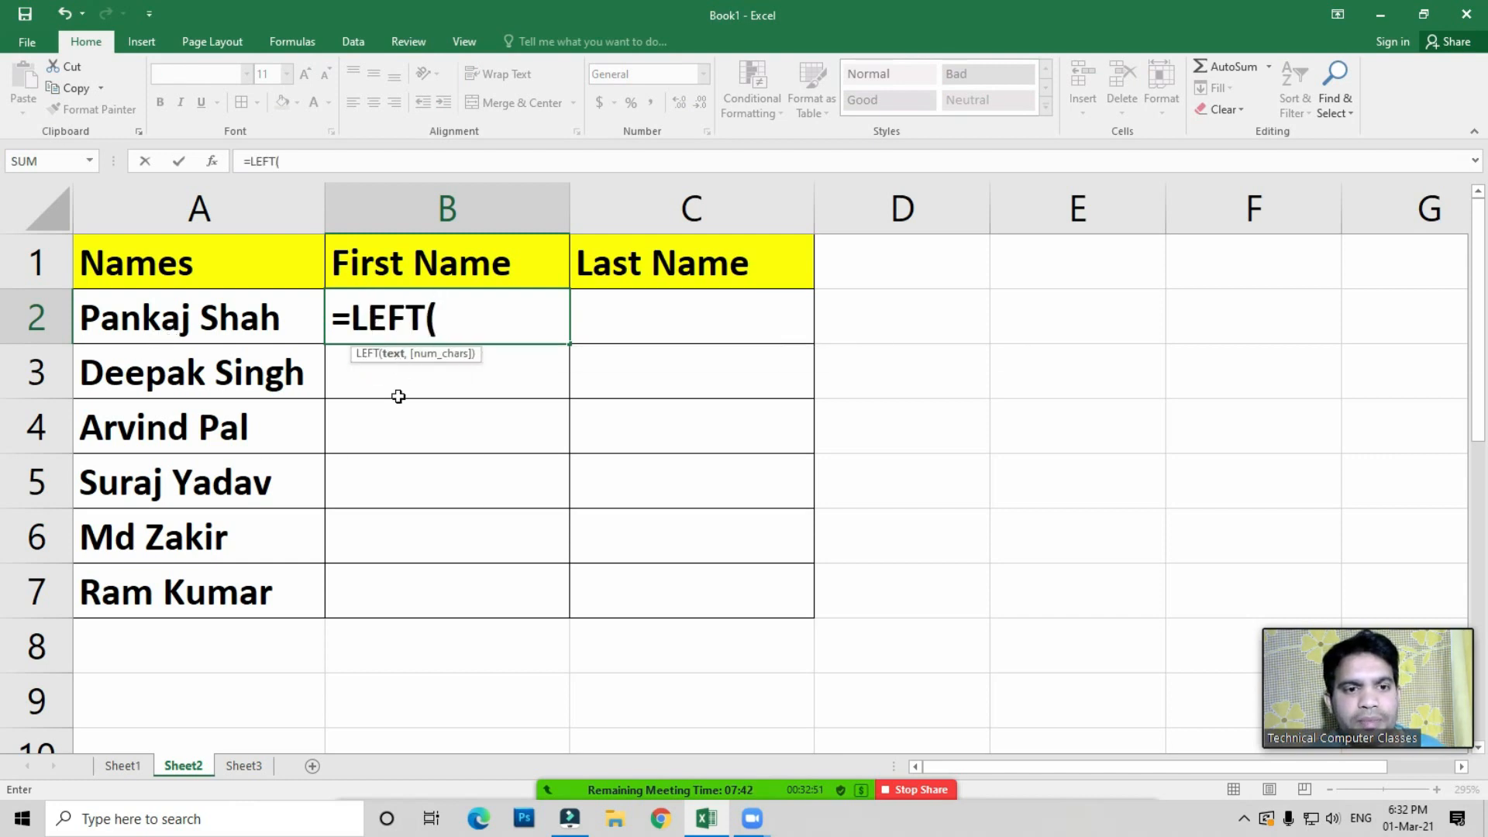
{"action": "left_click", "coordinate": [172, 323]}
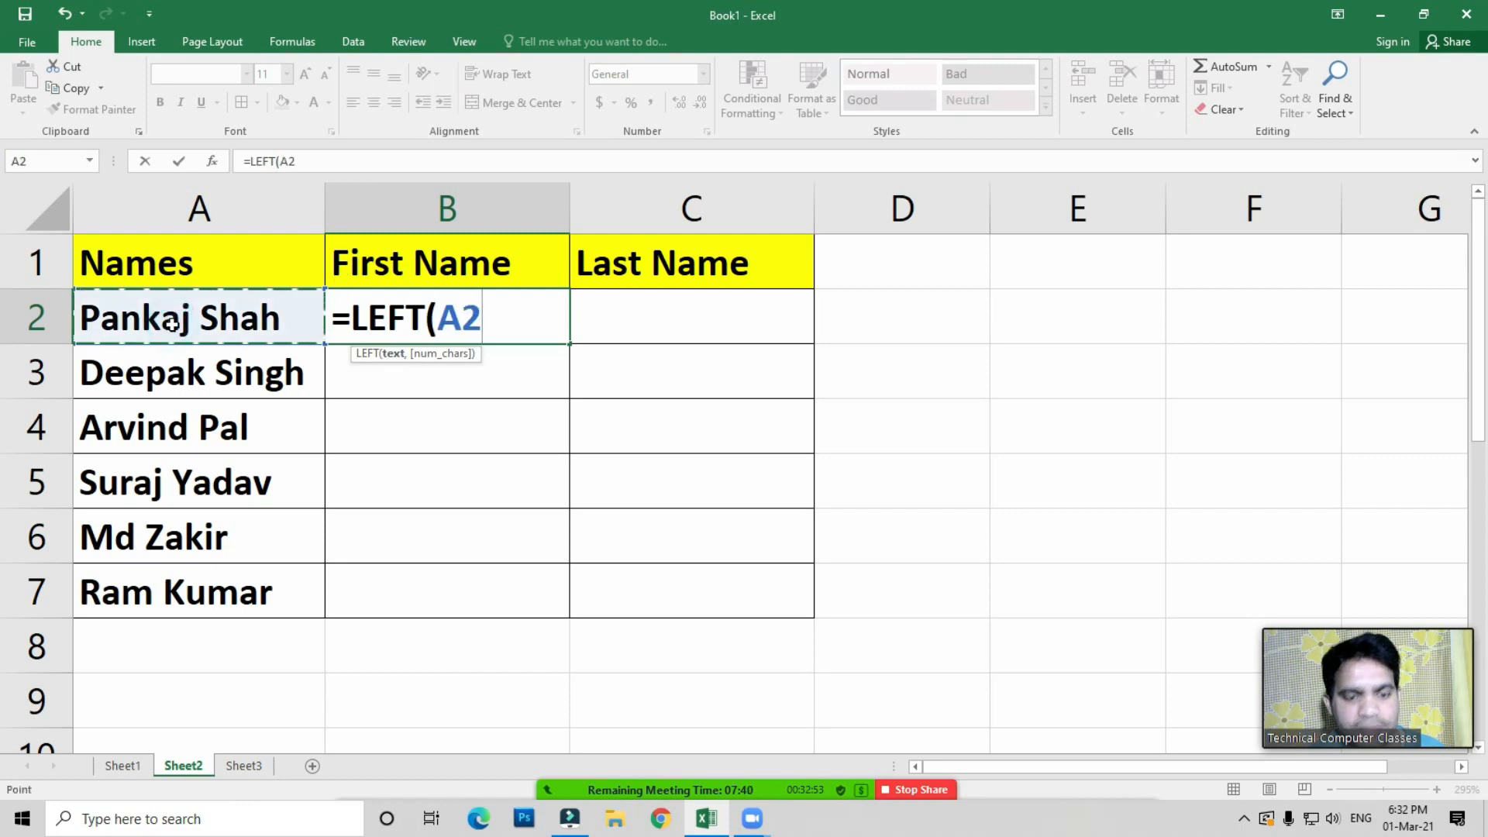
{"action": "type", "text": ","}
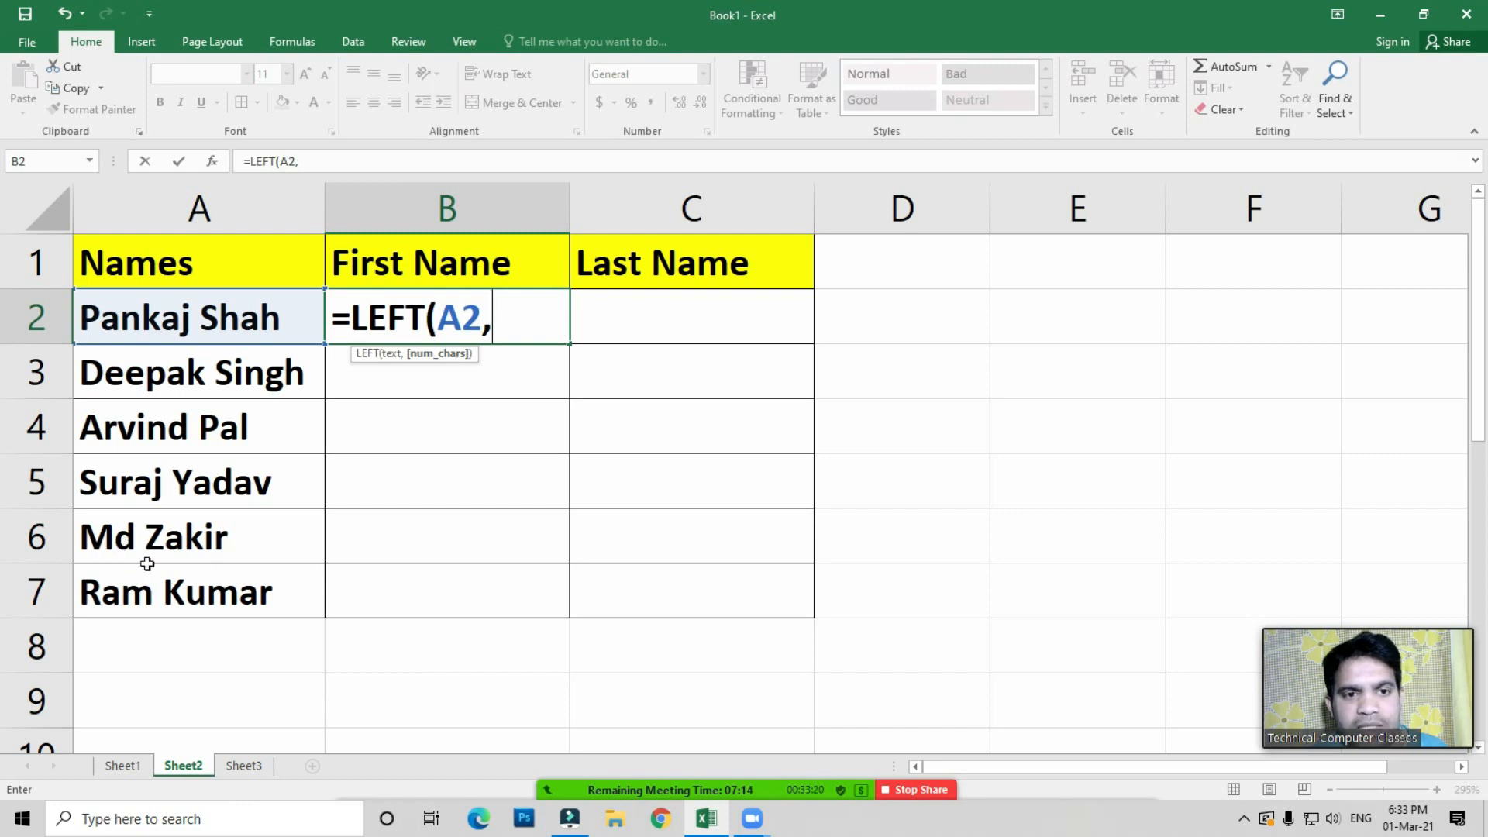
{"action": "type", "text": "find("}
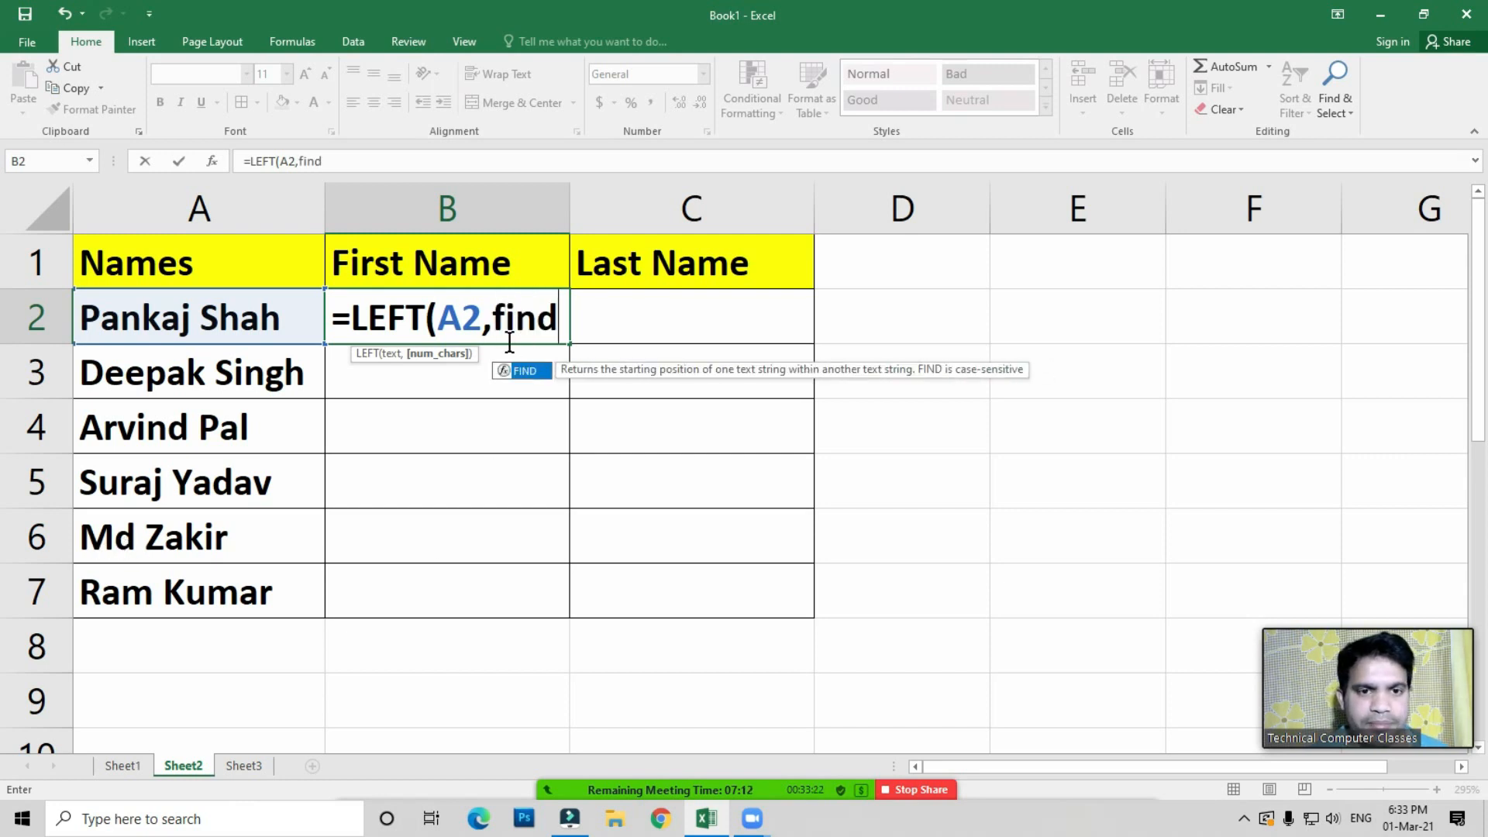
{"action": "key", "text": "BackSpace"}
{"action": "key", "text": "BackSpace"}
{"action": "key", "text": "BackSpace"}
{"action": "key", "text": "BackSpace"}
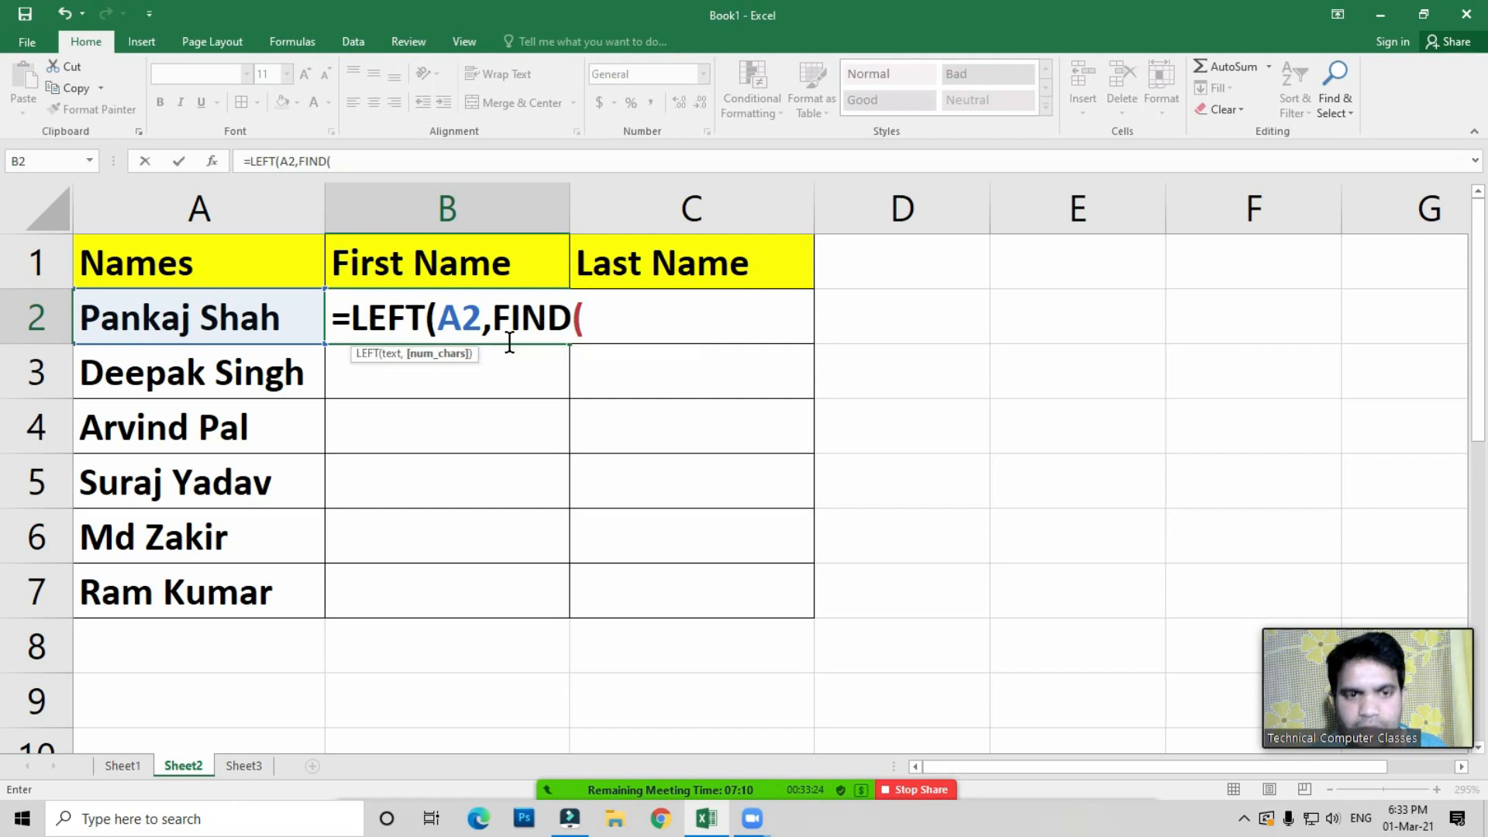
{"action": "key", "text": "BackSpace"}
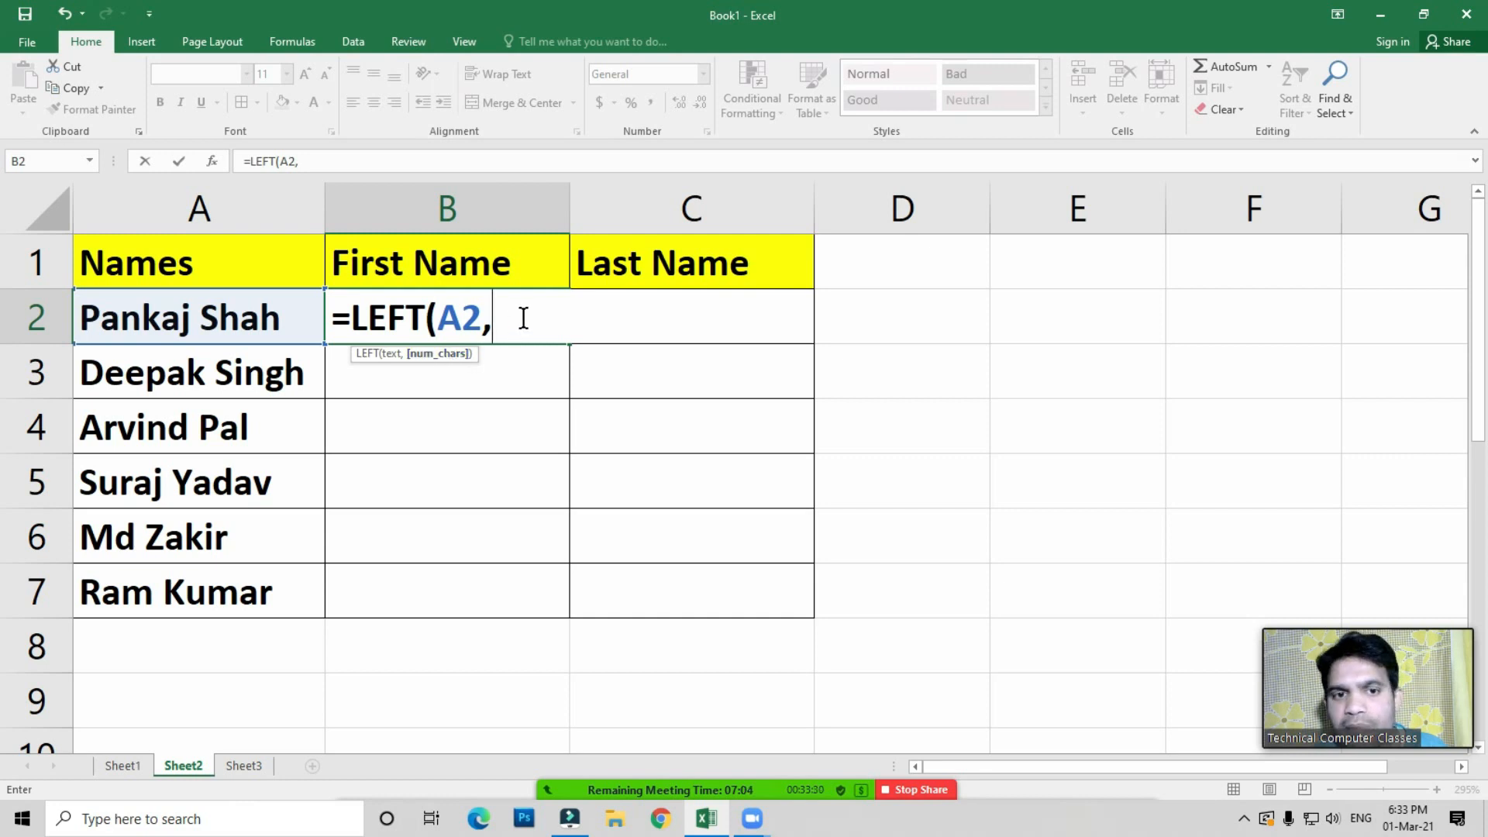
{"action": "type", "text": "find"}
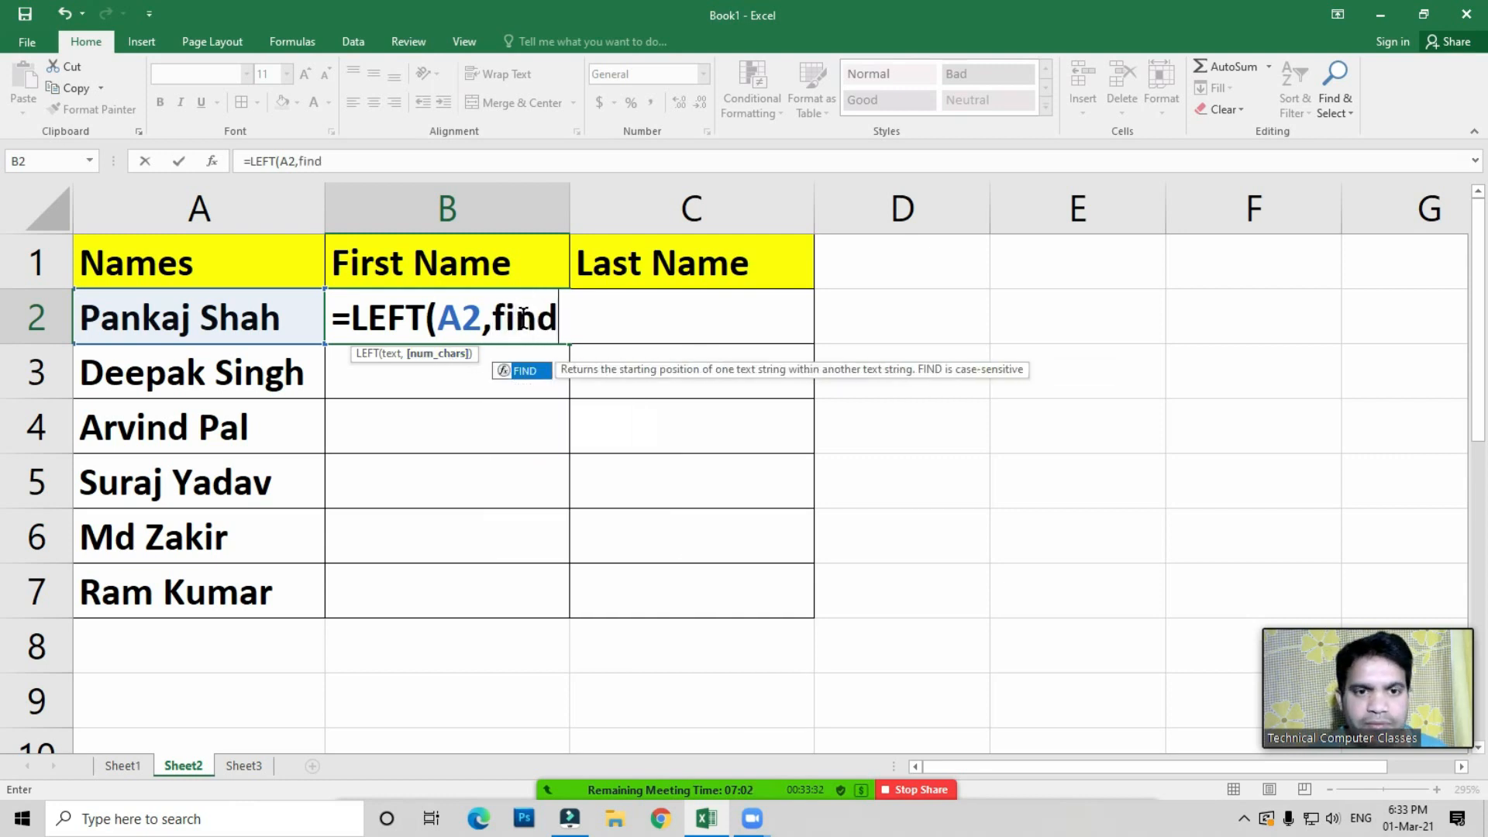
{"action": "key", "text": "Tab"}
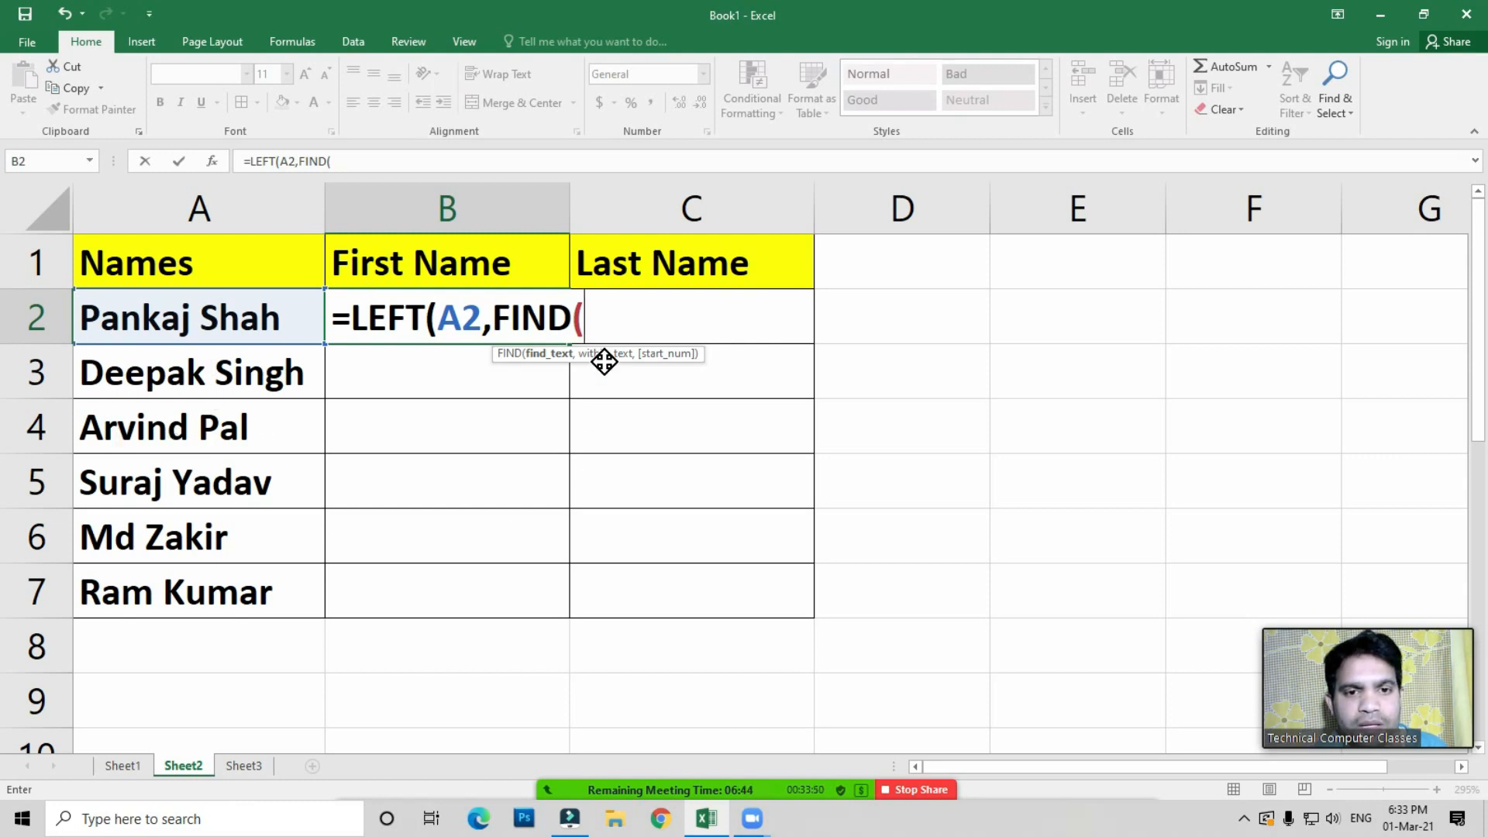
Complete =LEFT(A2,FIND(" ",A2) in B2 and enter it, prompting Excel's correction offer
{"action": "type", "text": "\" \""}
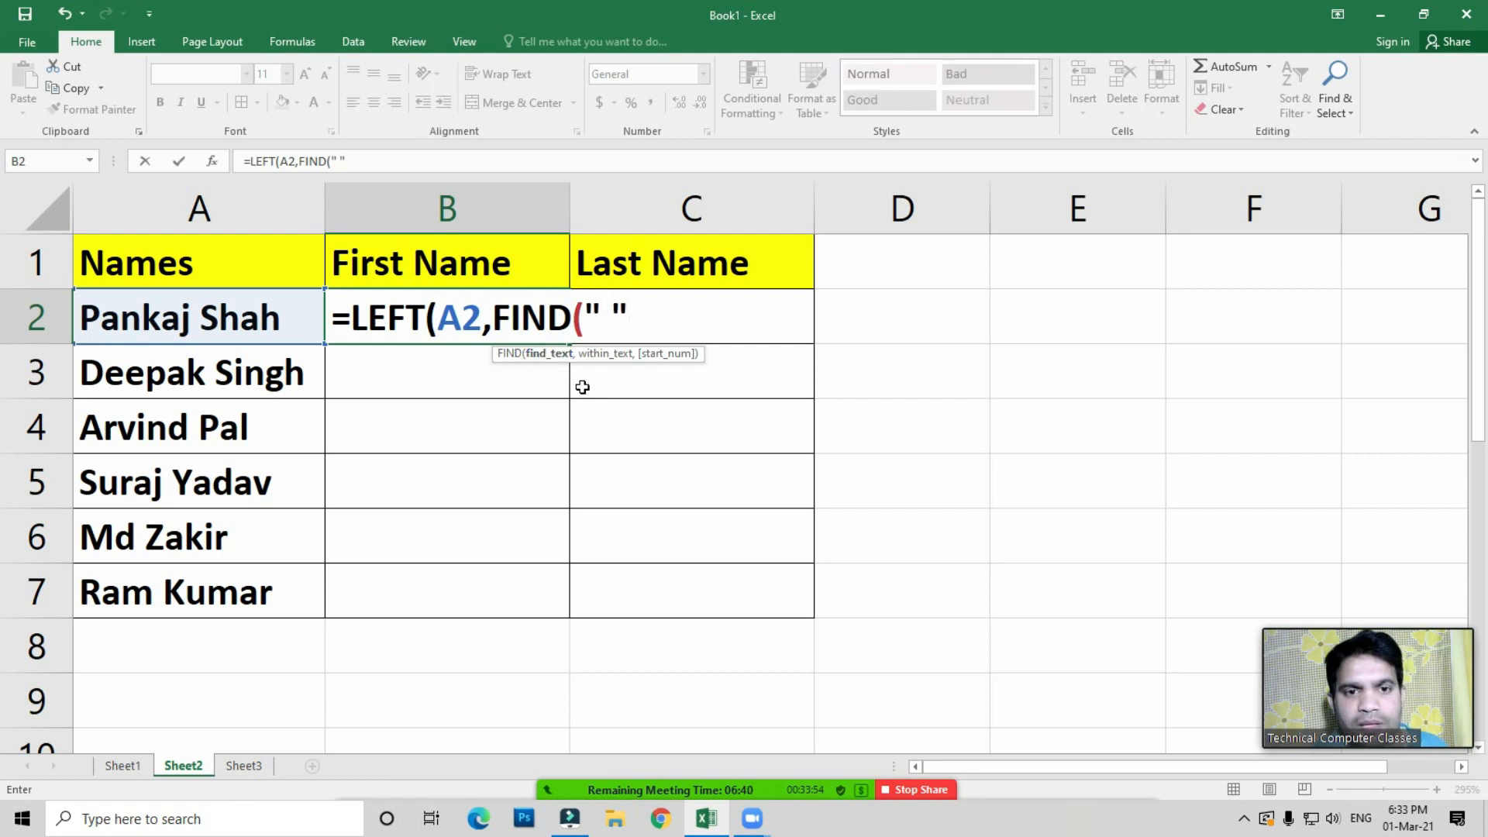
{"action": "type", "text": ","}
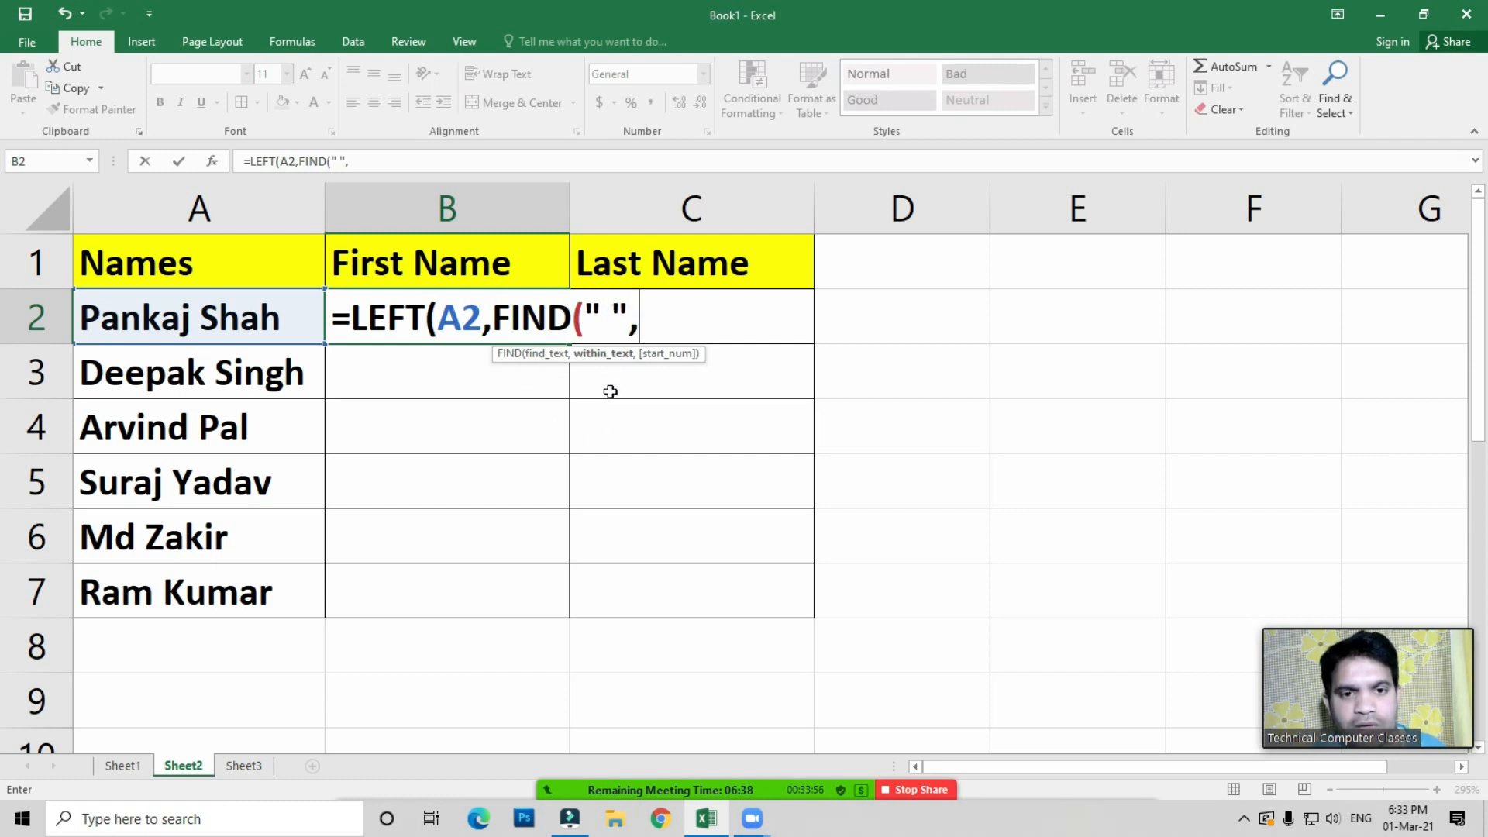
{"action": "left_click", "coordinate": [226, 328]}
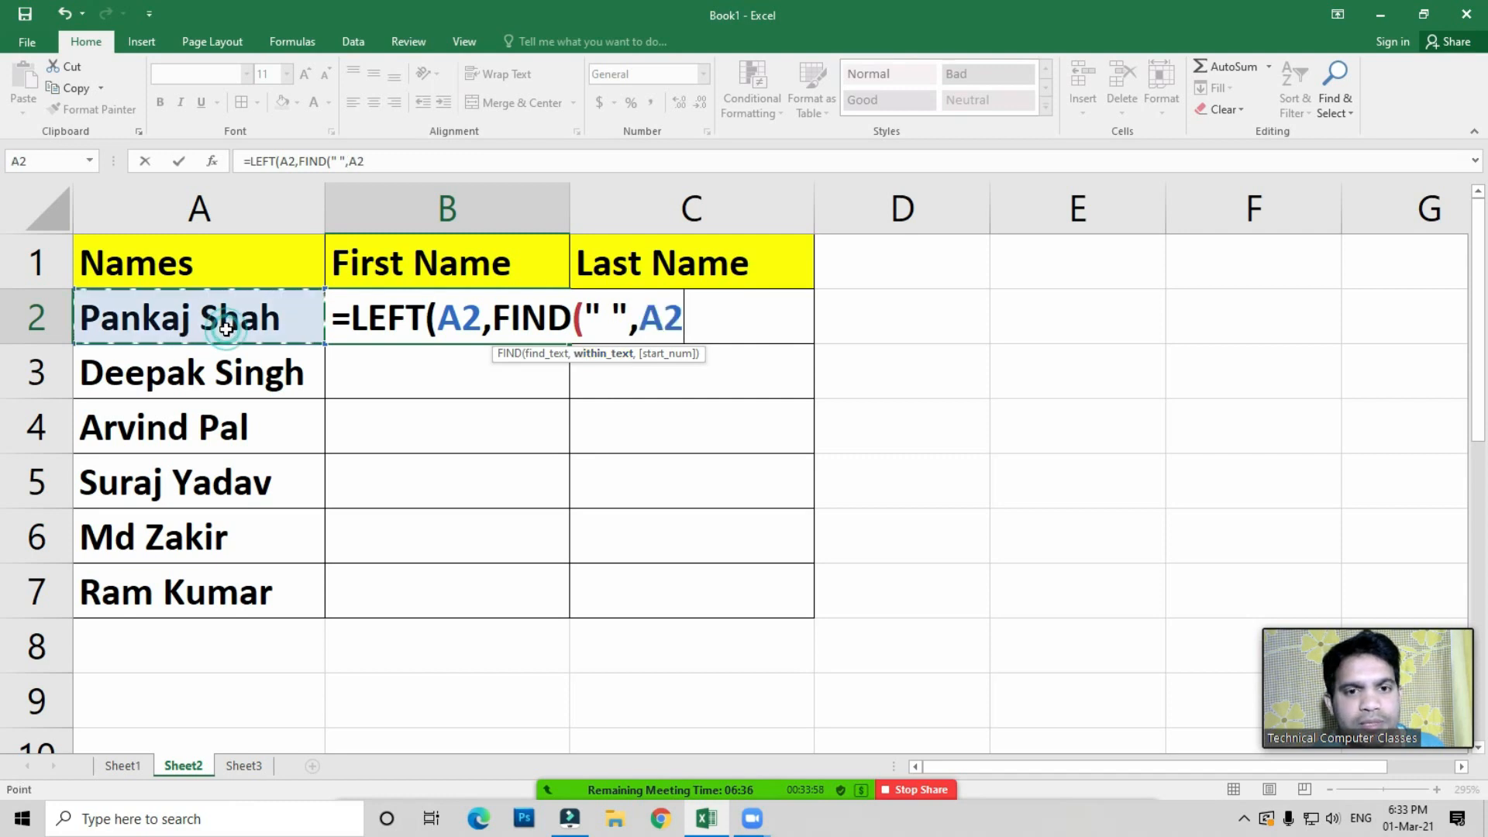
{"action": "type", "text": ","}
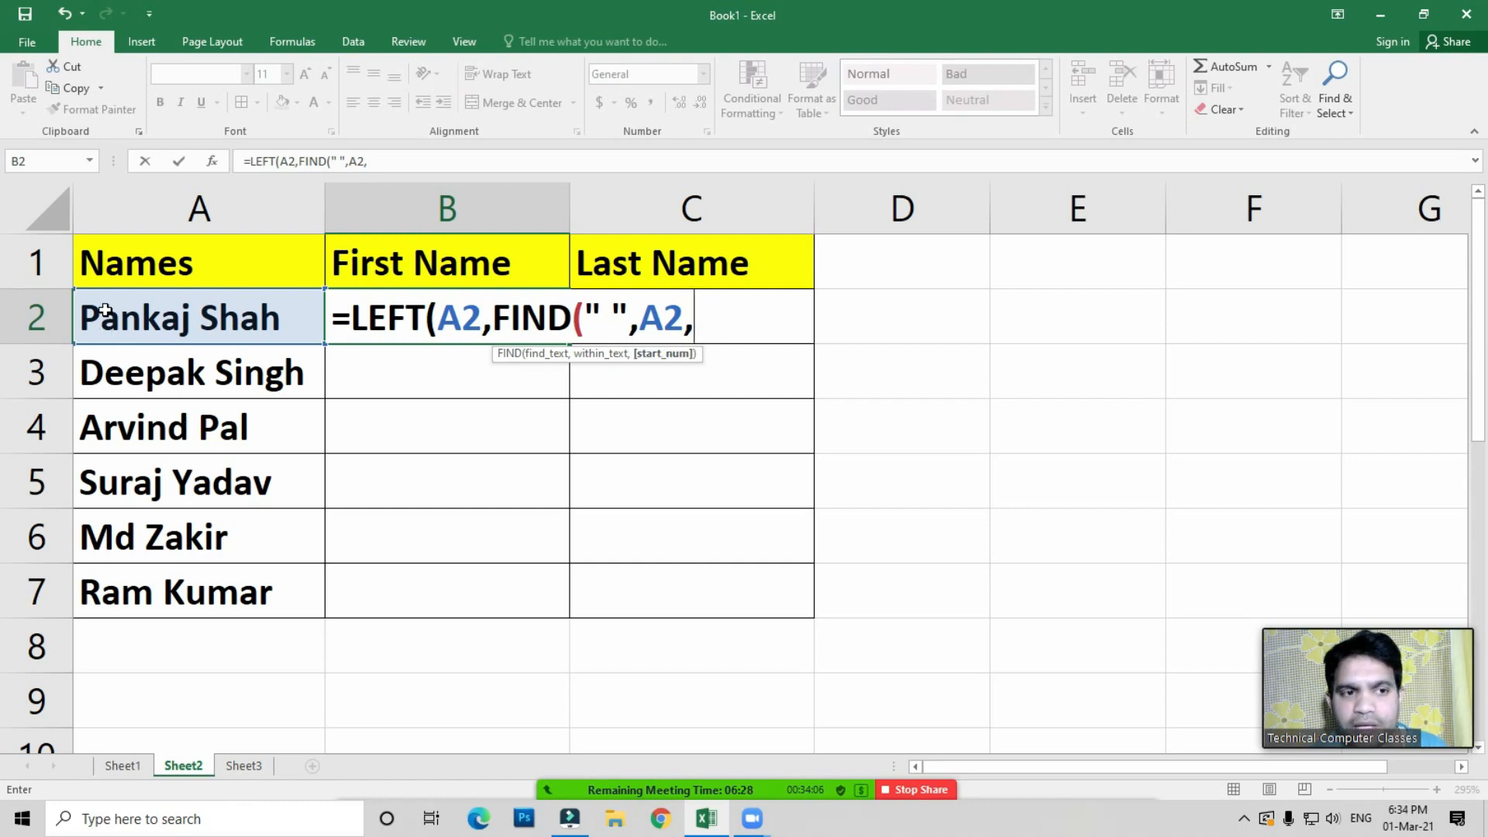
{"action": "type", "text": "1"}
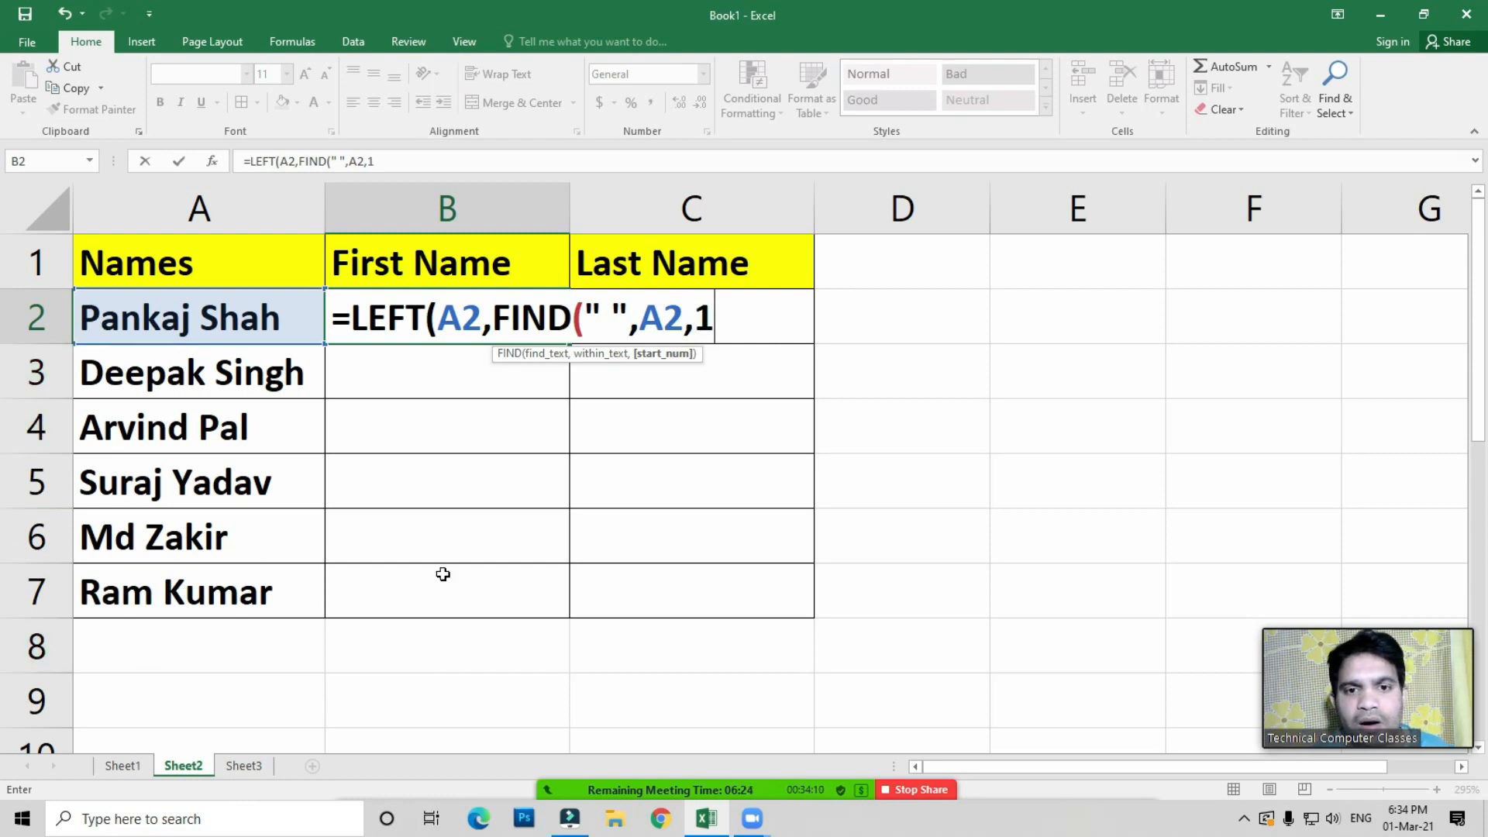
{"action": "key", "text": "BackSpace"}
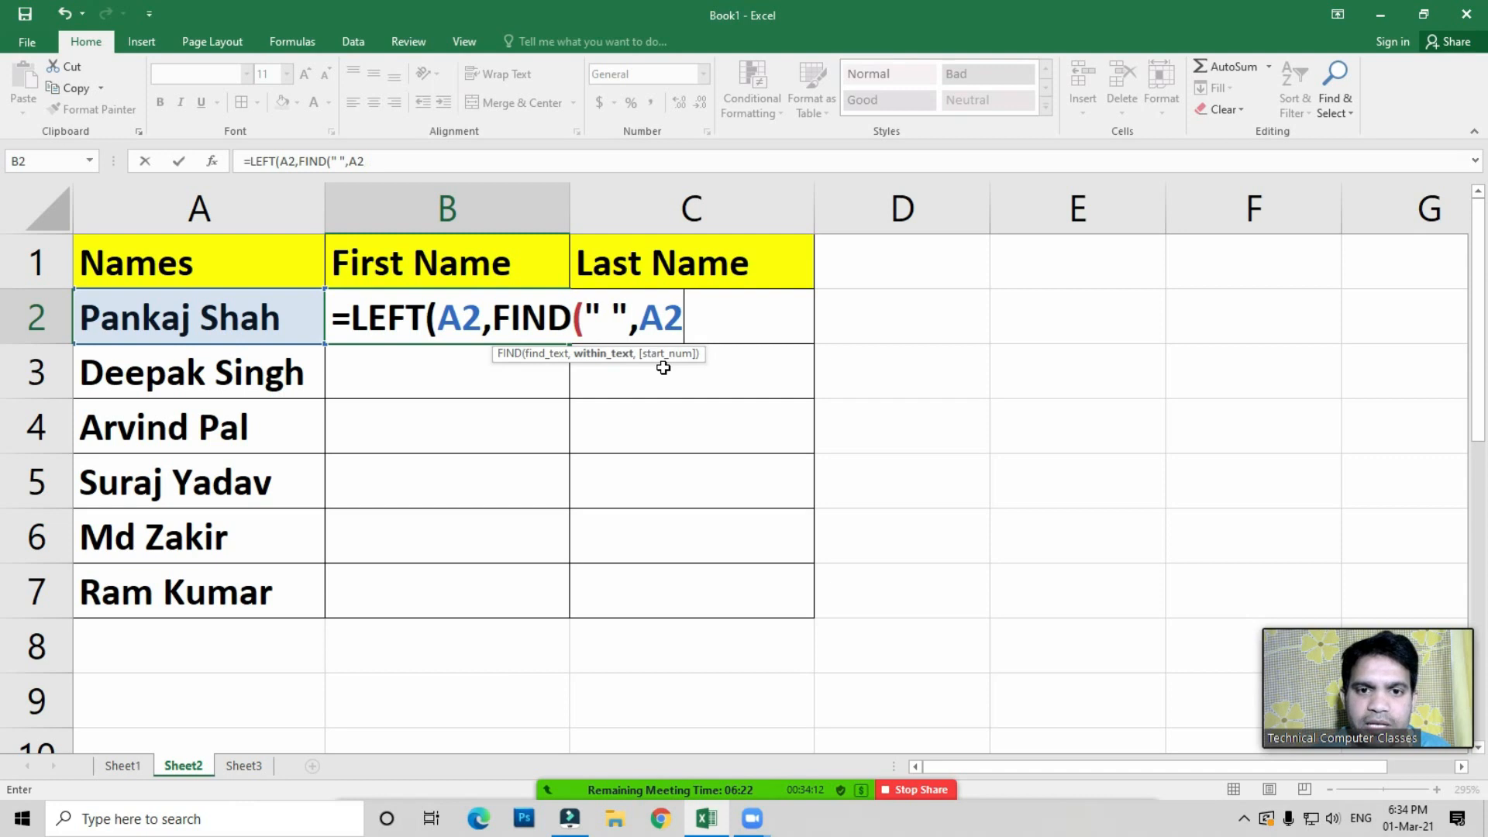
{"action": "type", "text": ")"}
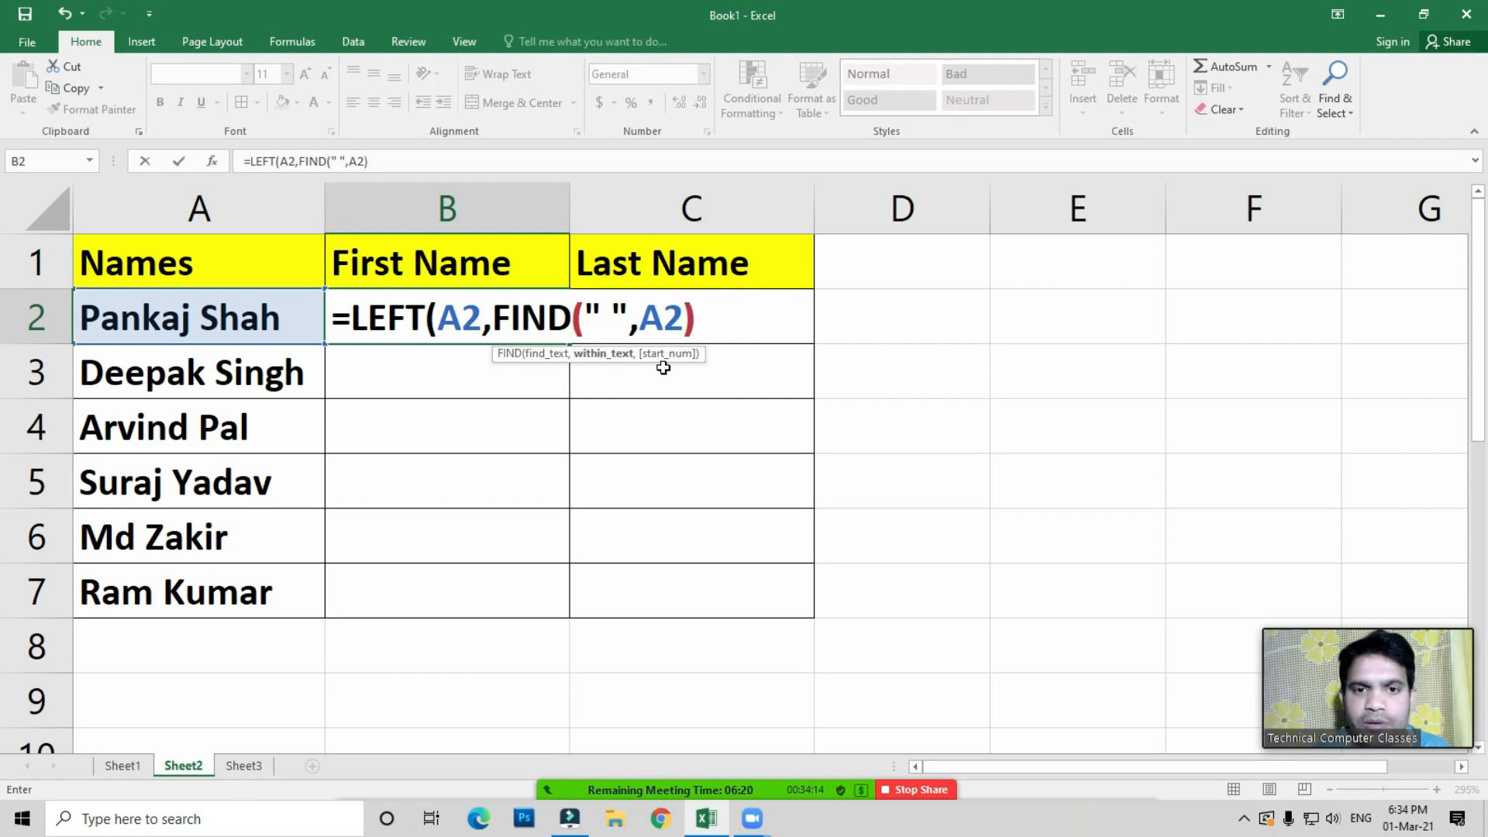
{"action": "key", "text": "BackSpace"}
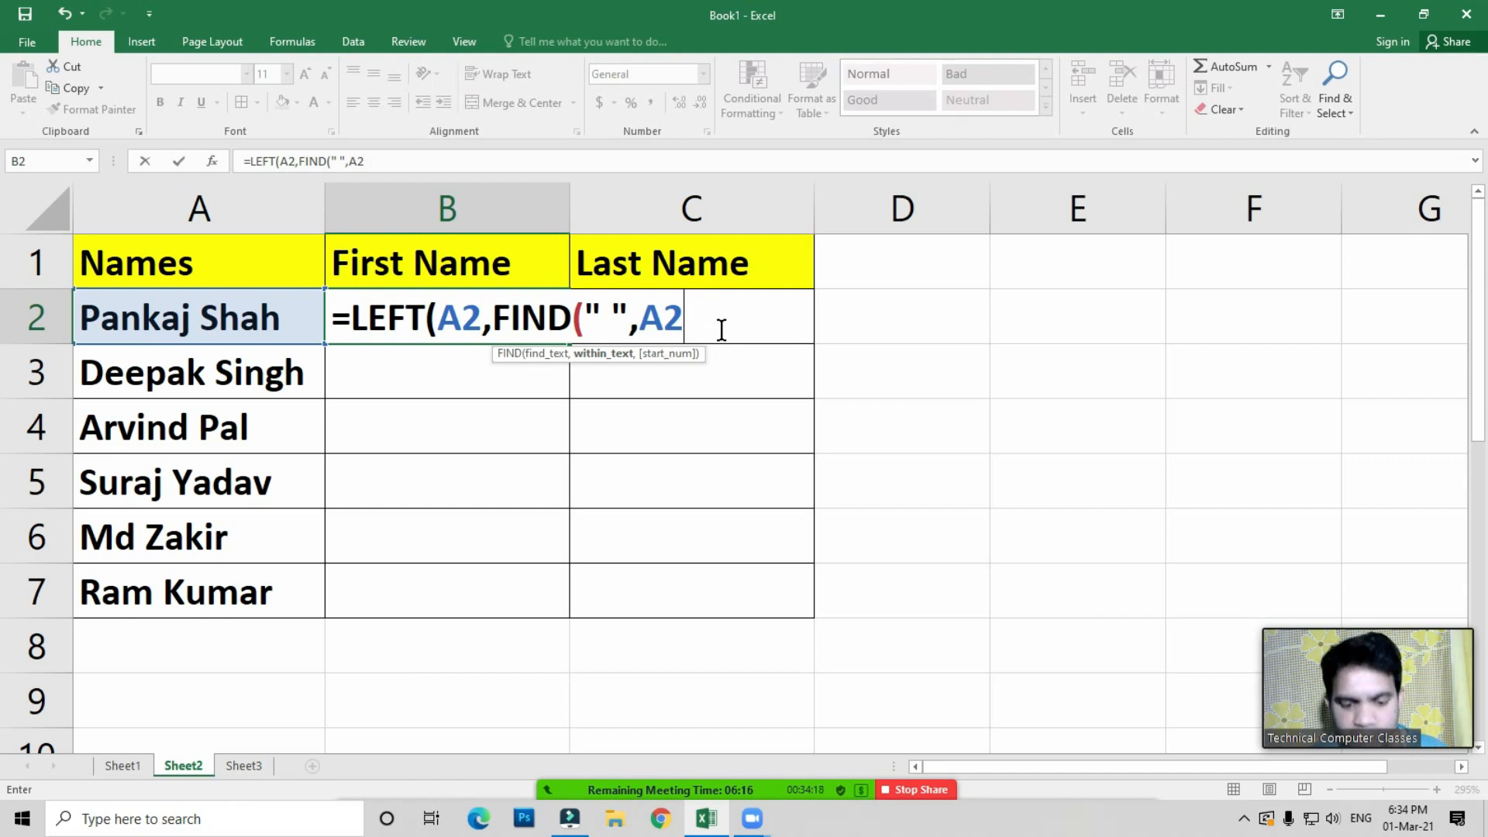
{"action": "type", "text": ")"}
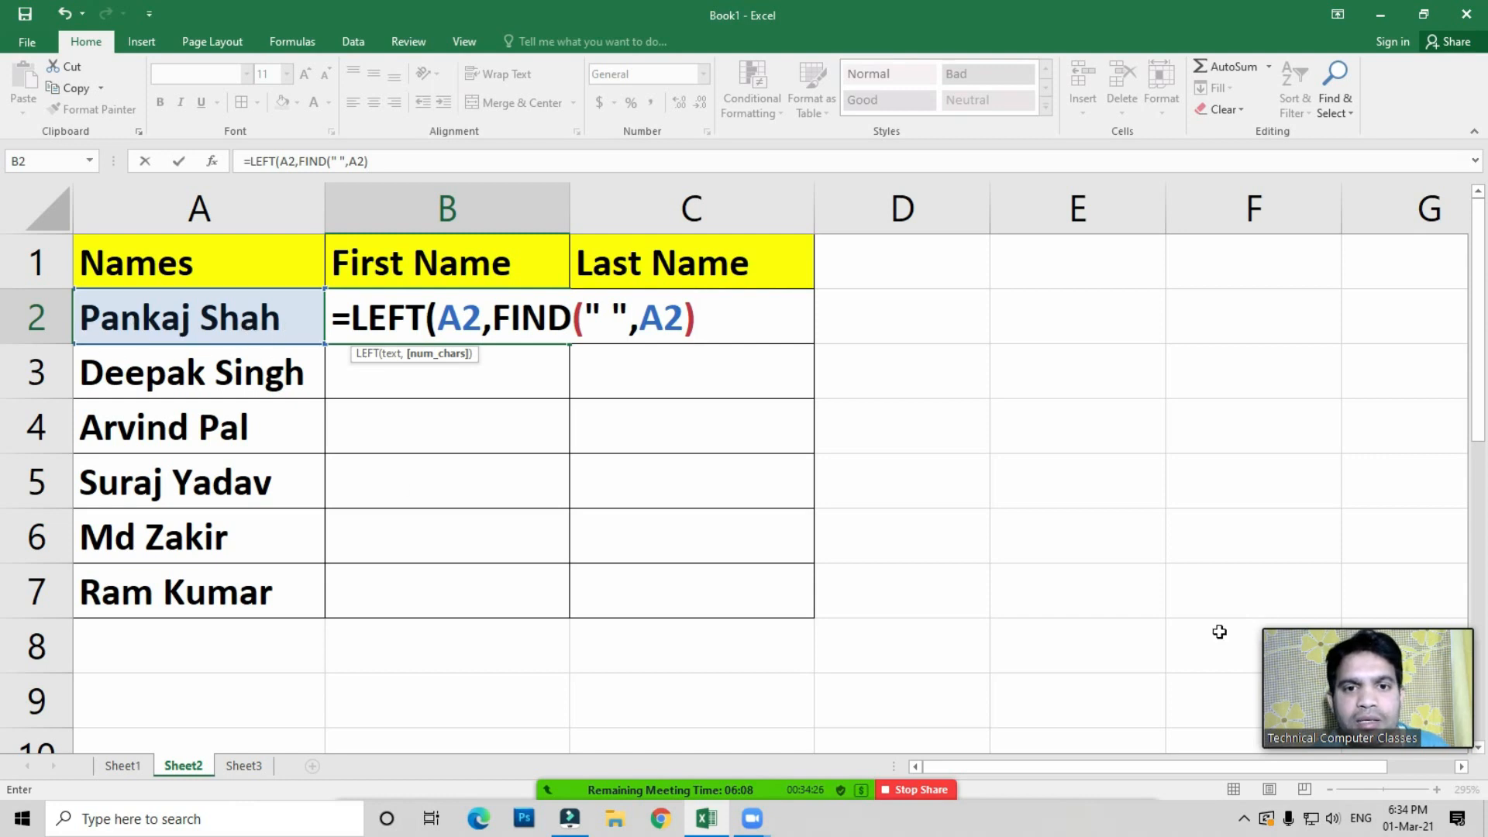
{"action": "key", "text": "Return"}
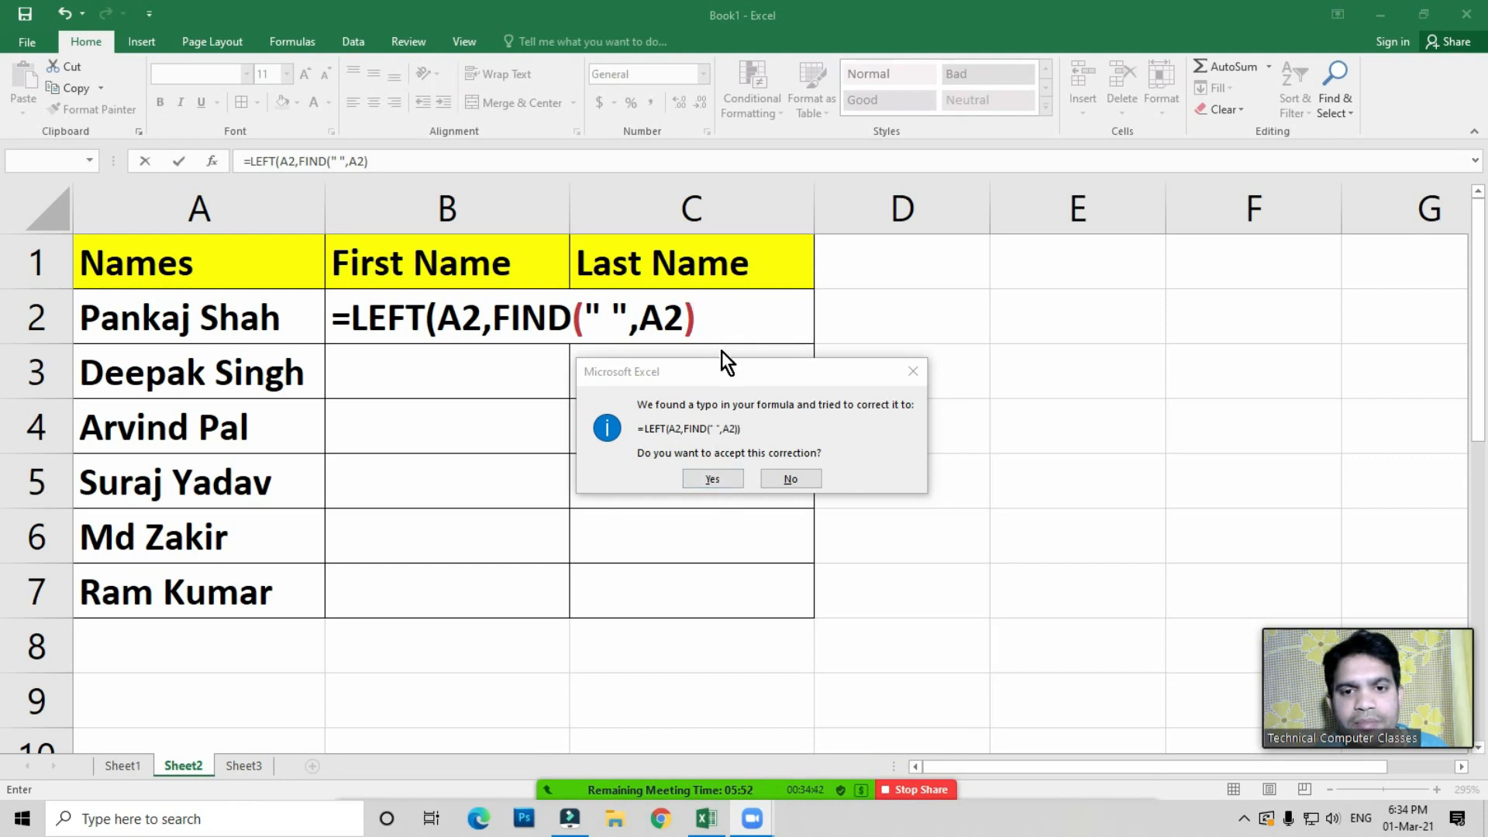
Accept Excel's correction adding the closing parenthesis to B2's first-name formula
{"action": "left_click", "coordinate": [712, 479]}
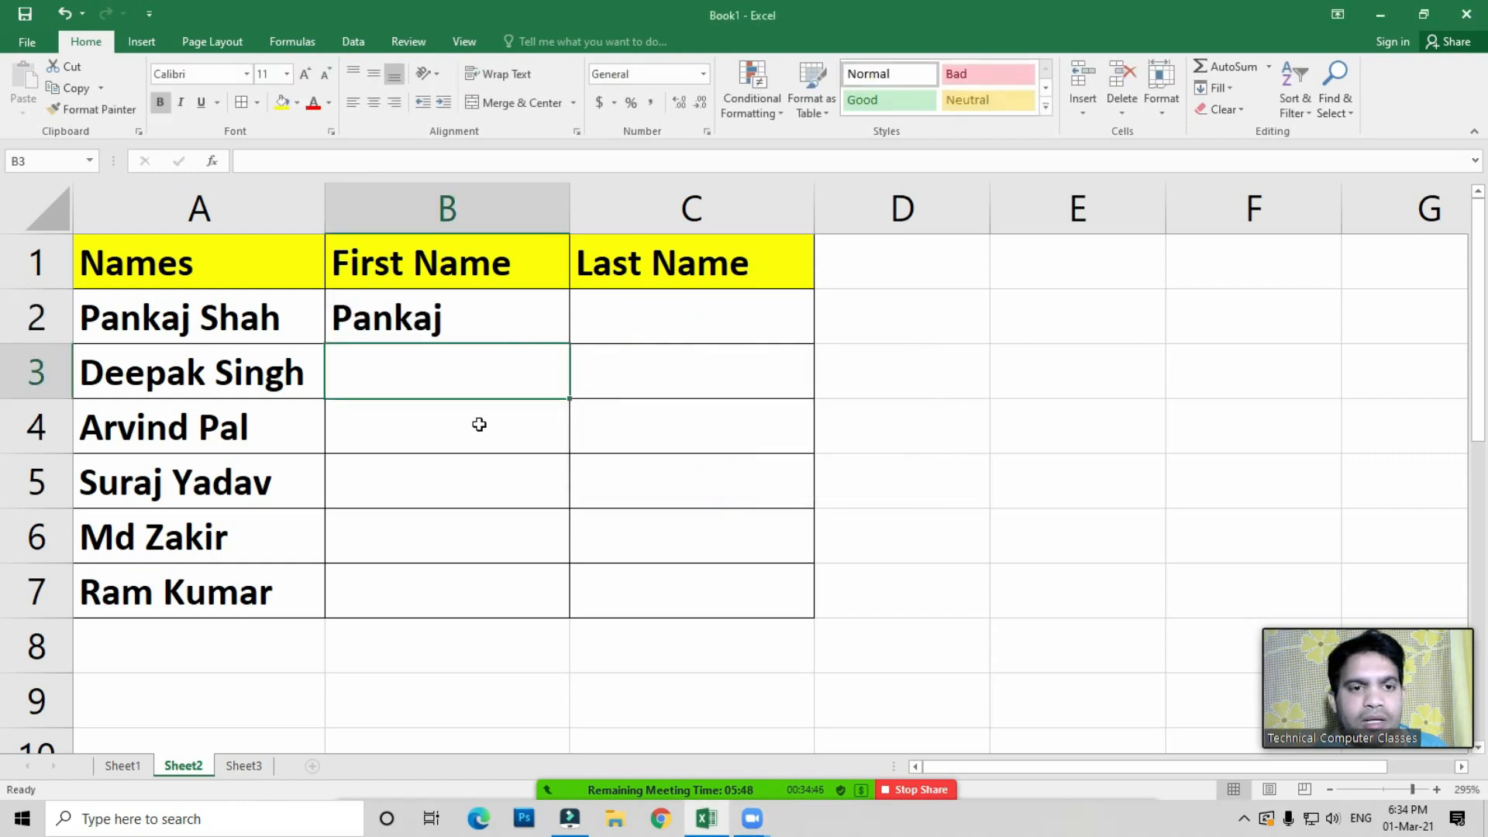
{"action": "left_click", "coordinate": [421, 328]}
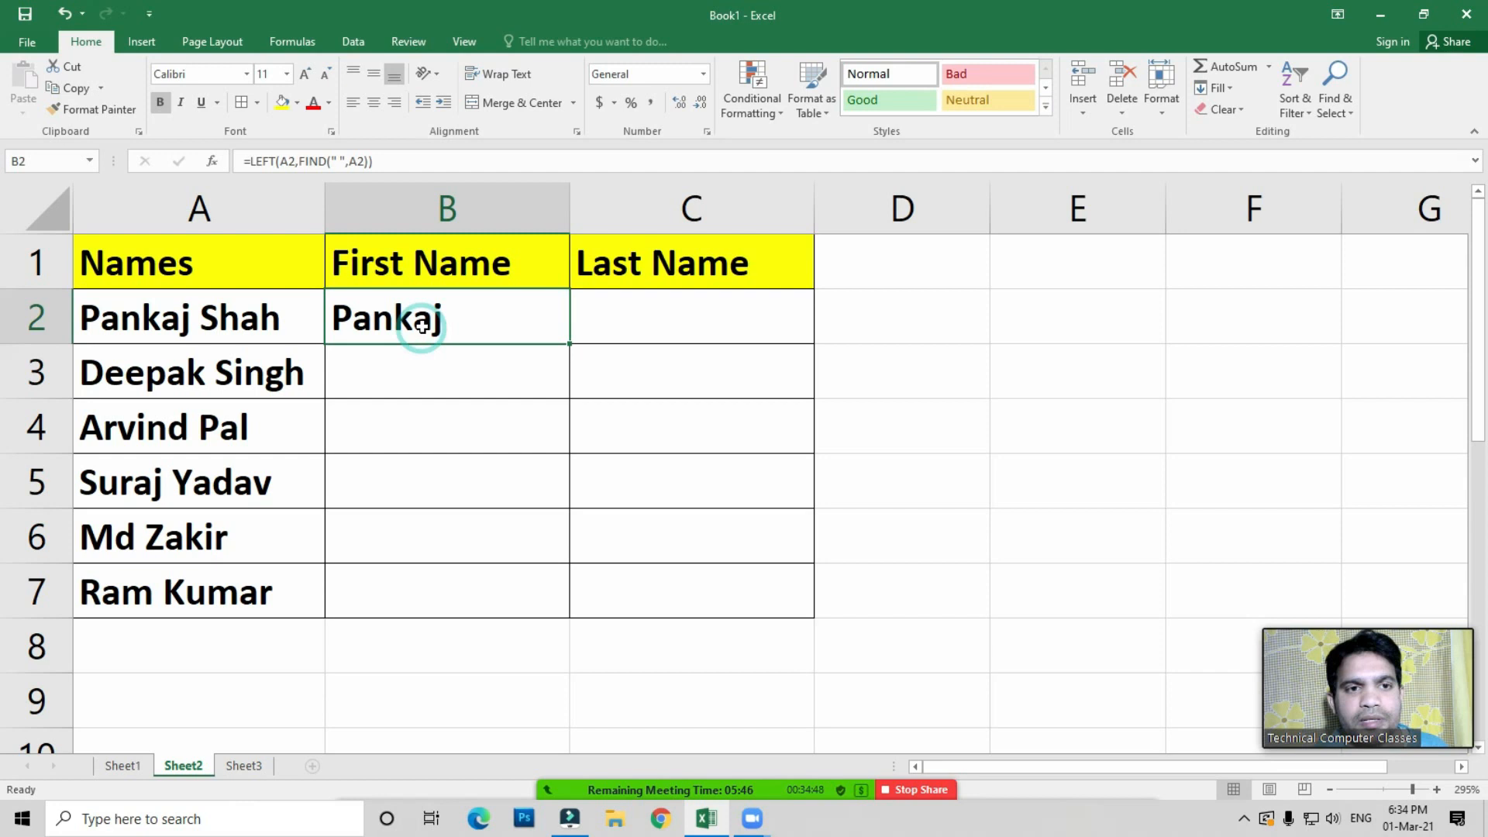
{"action": "left_click", "coordinate": [387, 160]}
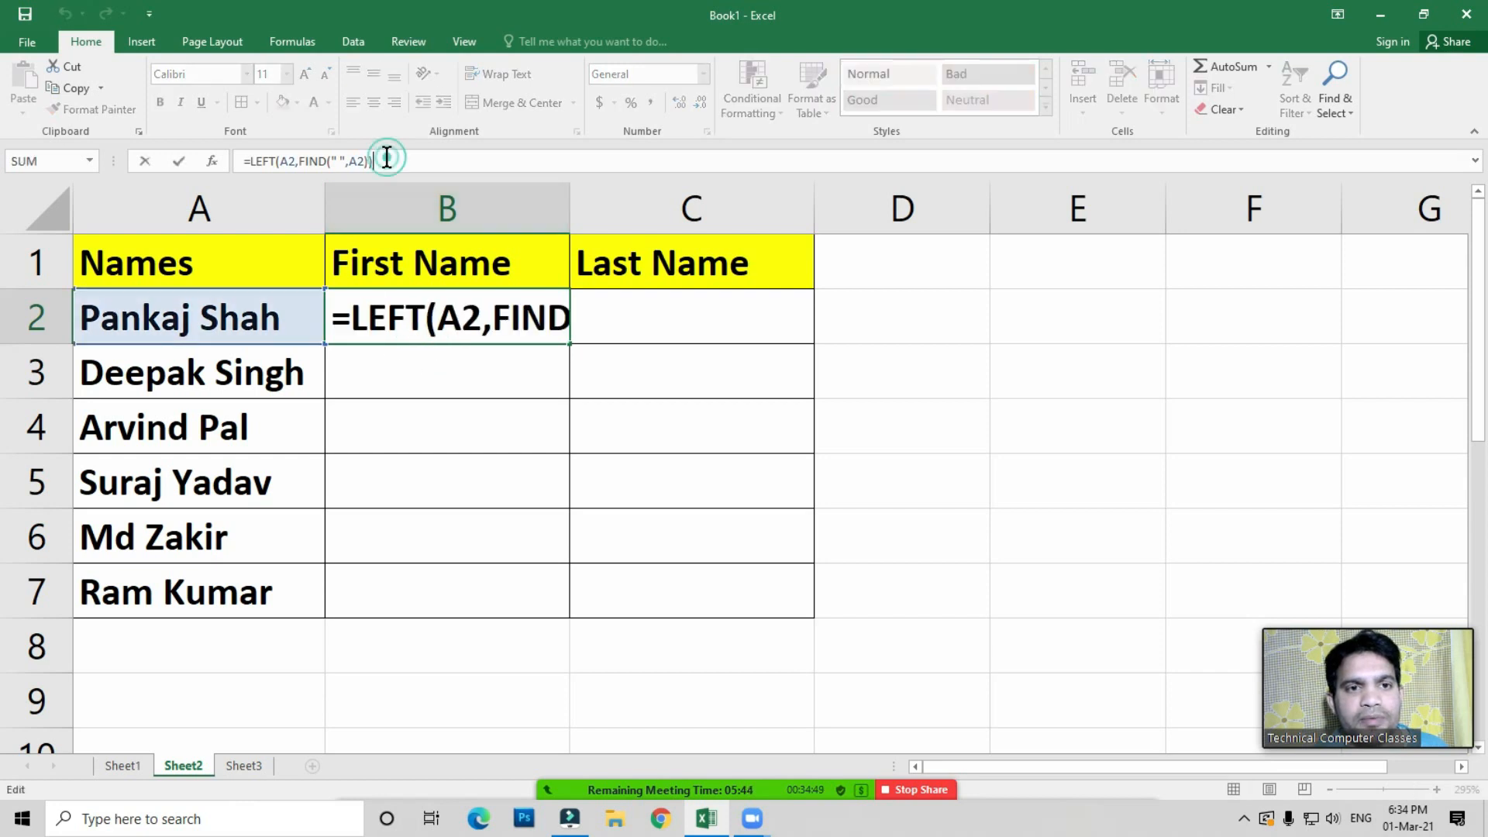
{"action": "left_click", "coordinate": [394, 332]}
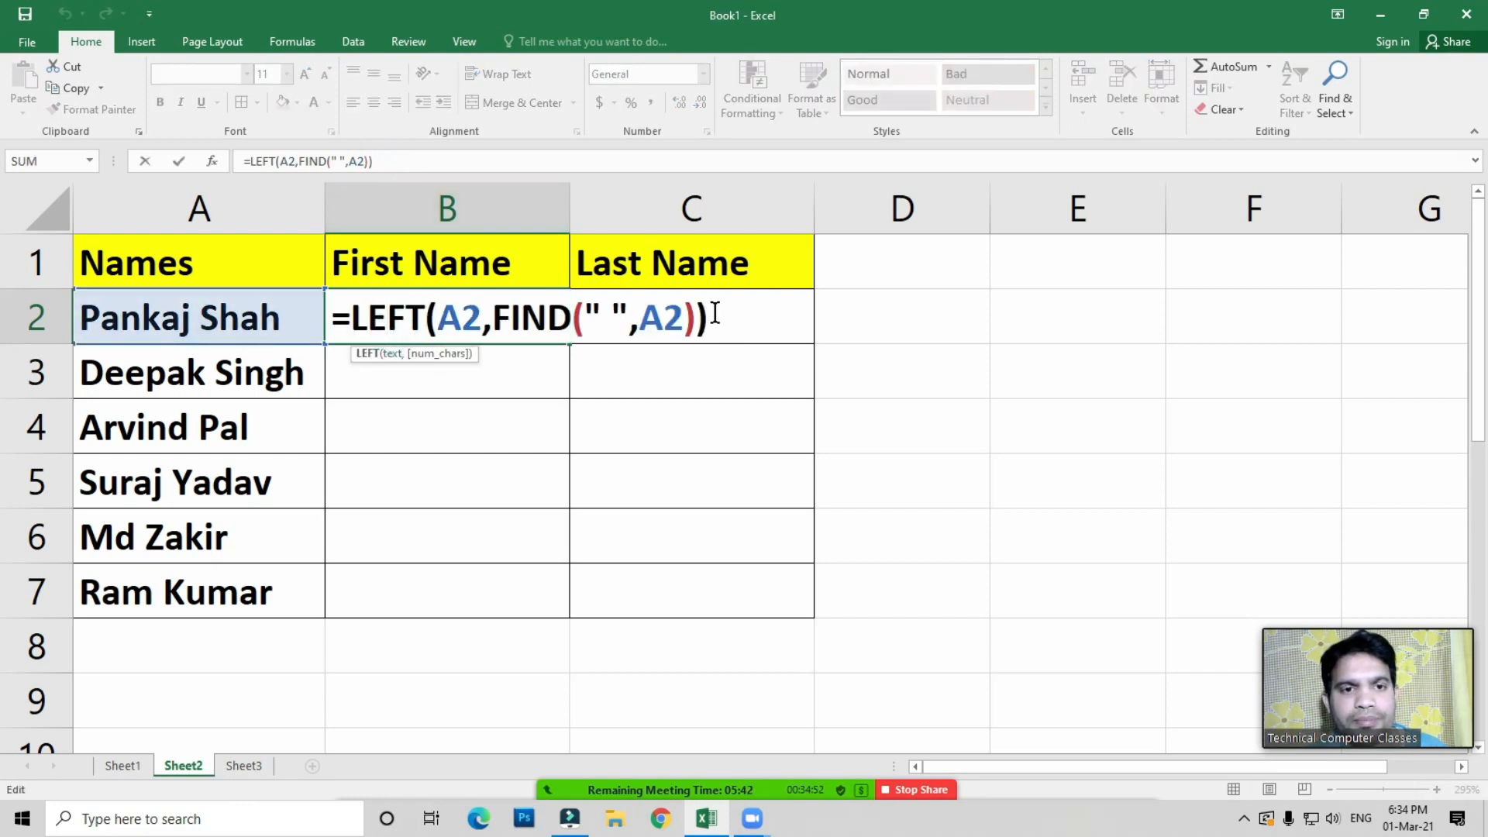
{"action": "key", "text": "Return"}
Fill the first-name formula down to B7 and verify B6 and B7 show Md and Ram
{"action": "left_click", "coordinate": [450, 329]}
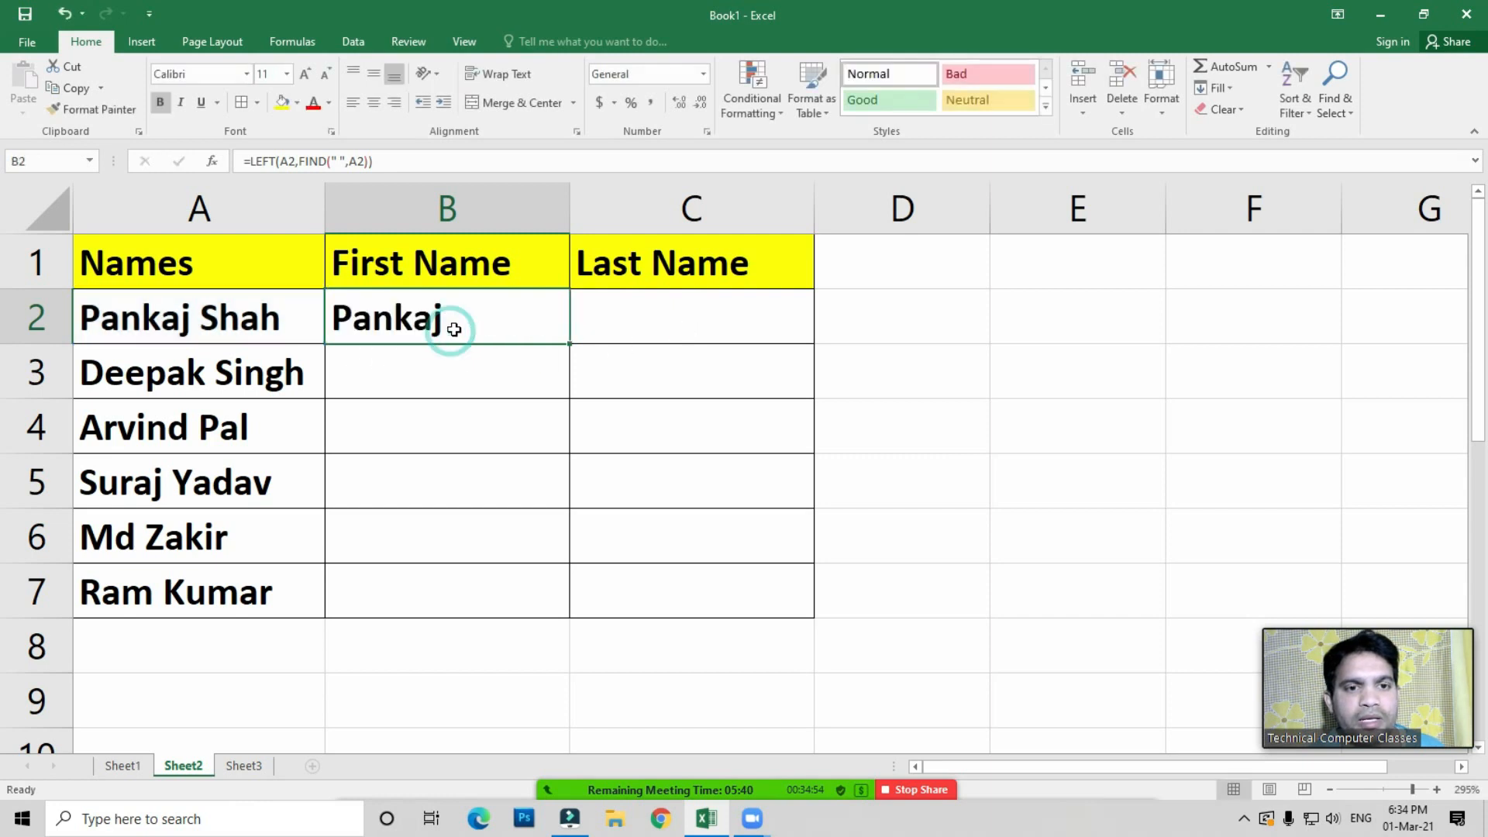
{"action": "key", "text": "shift+Down"}
{"action": "key", "text": "shift+Down"}
{"action": "key", "text": "shift+Down"}
{"action": "key", "text": "shift+Down"}
{"action": "key", "text": "shift+Down"}
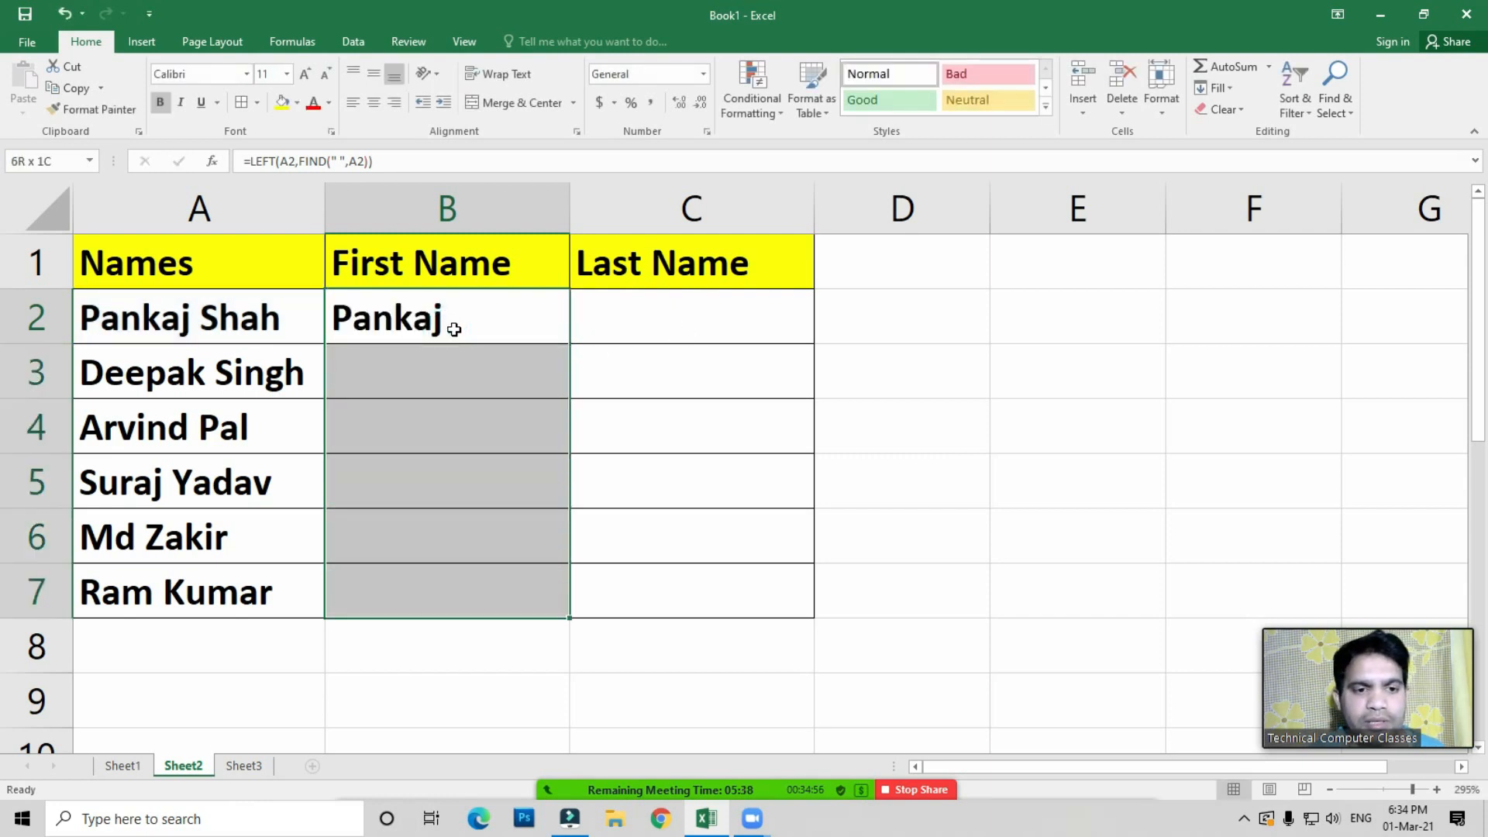
{"action": "key", "text": "ctrl+d"}
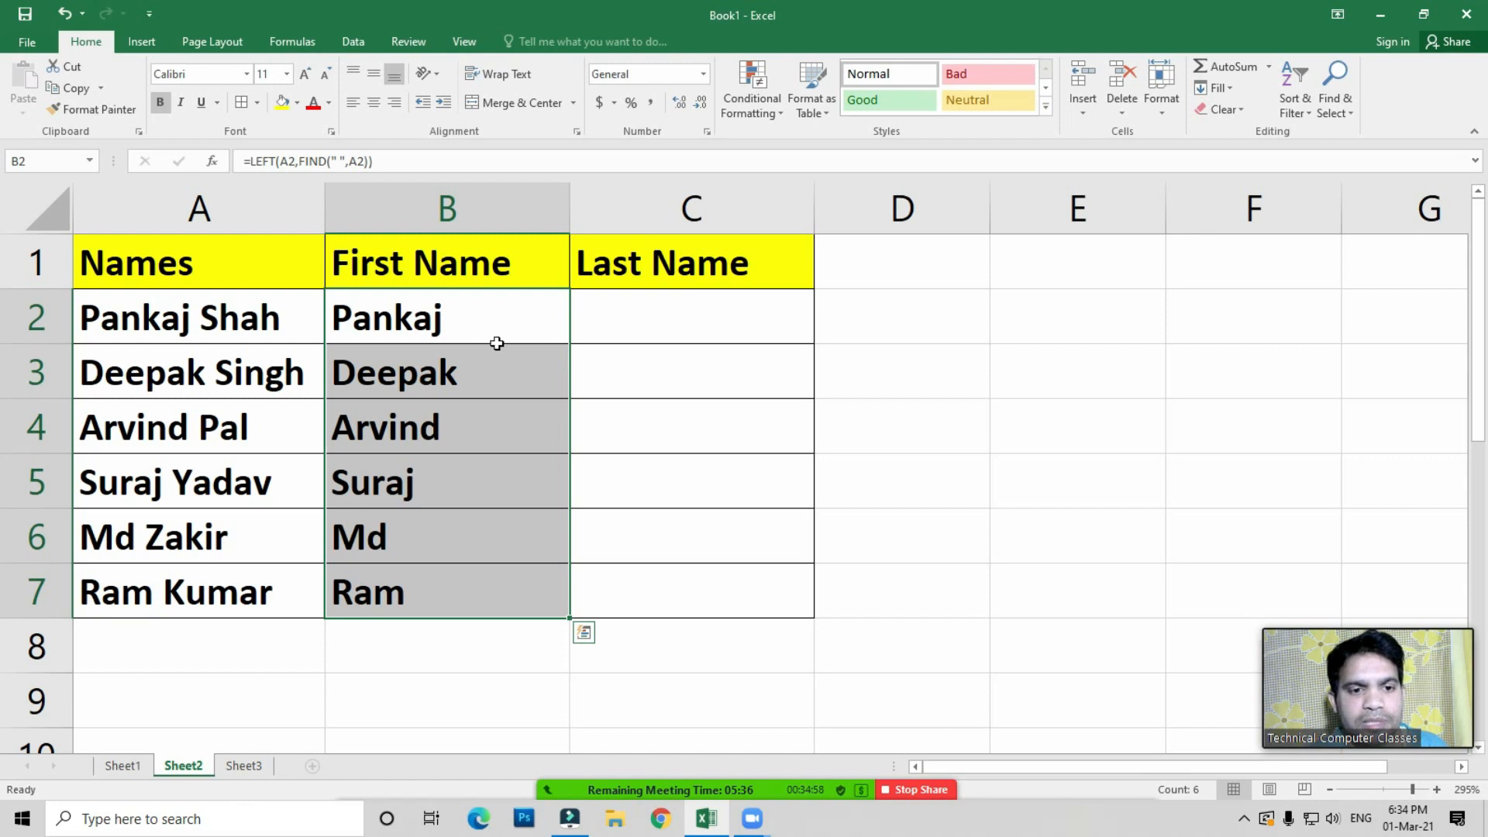
{"action": "left_click", "coordinate": [401, 324]}
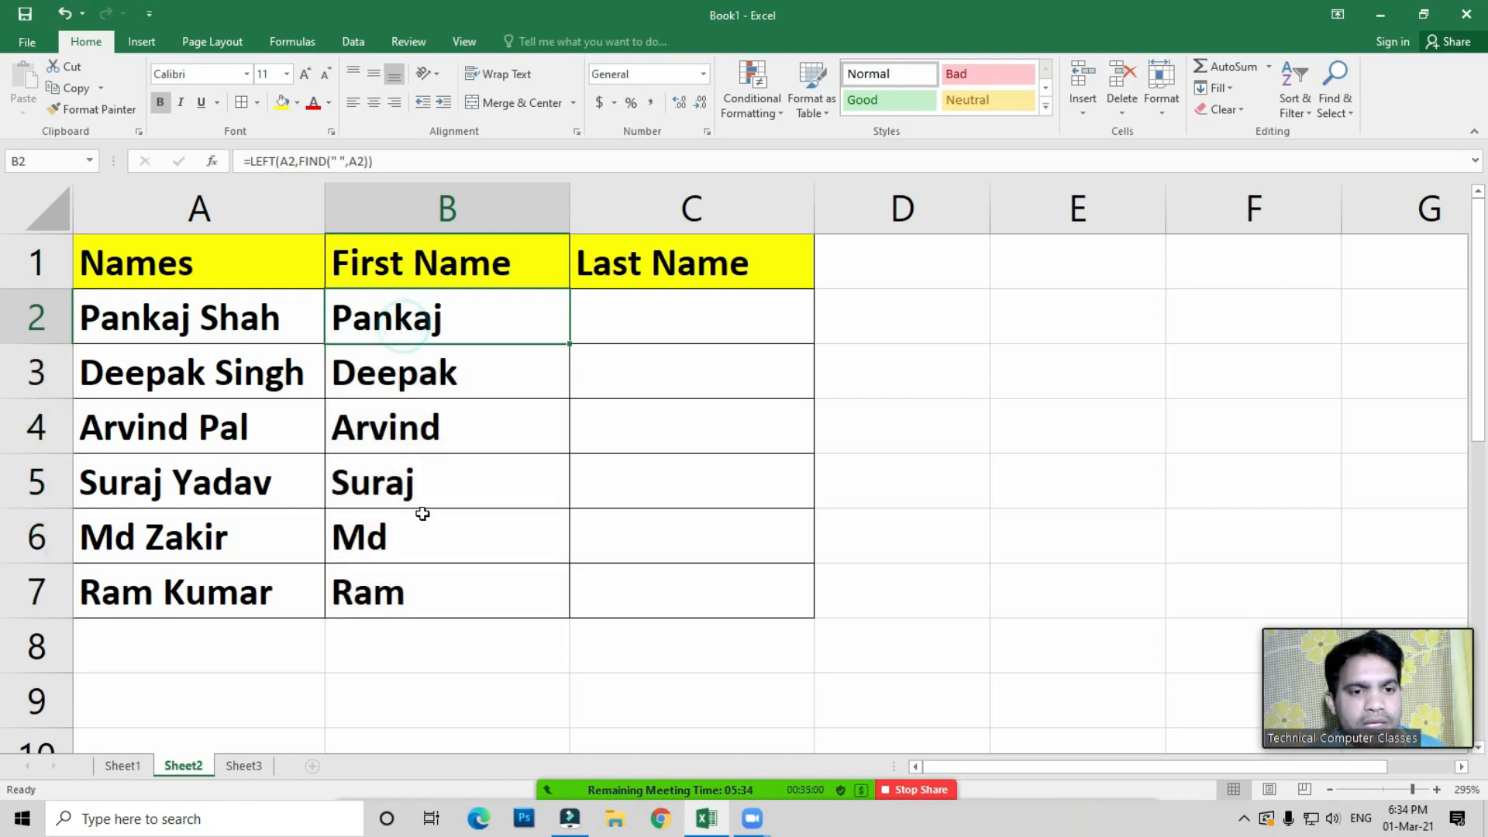
{"action": "left_click", "coordinate": [394, 533]}
{"action": "double_click", "coordinate": [395, 534]}
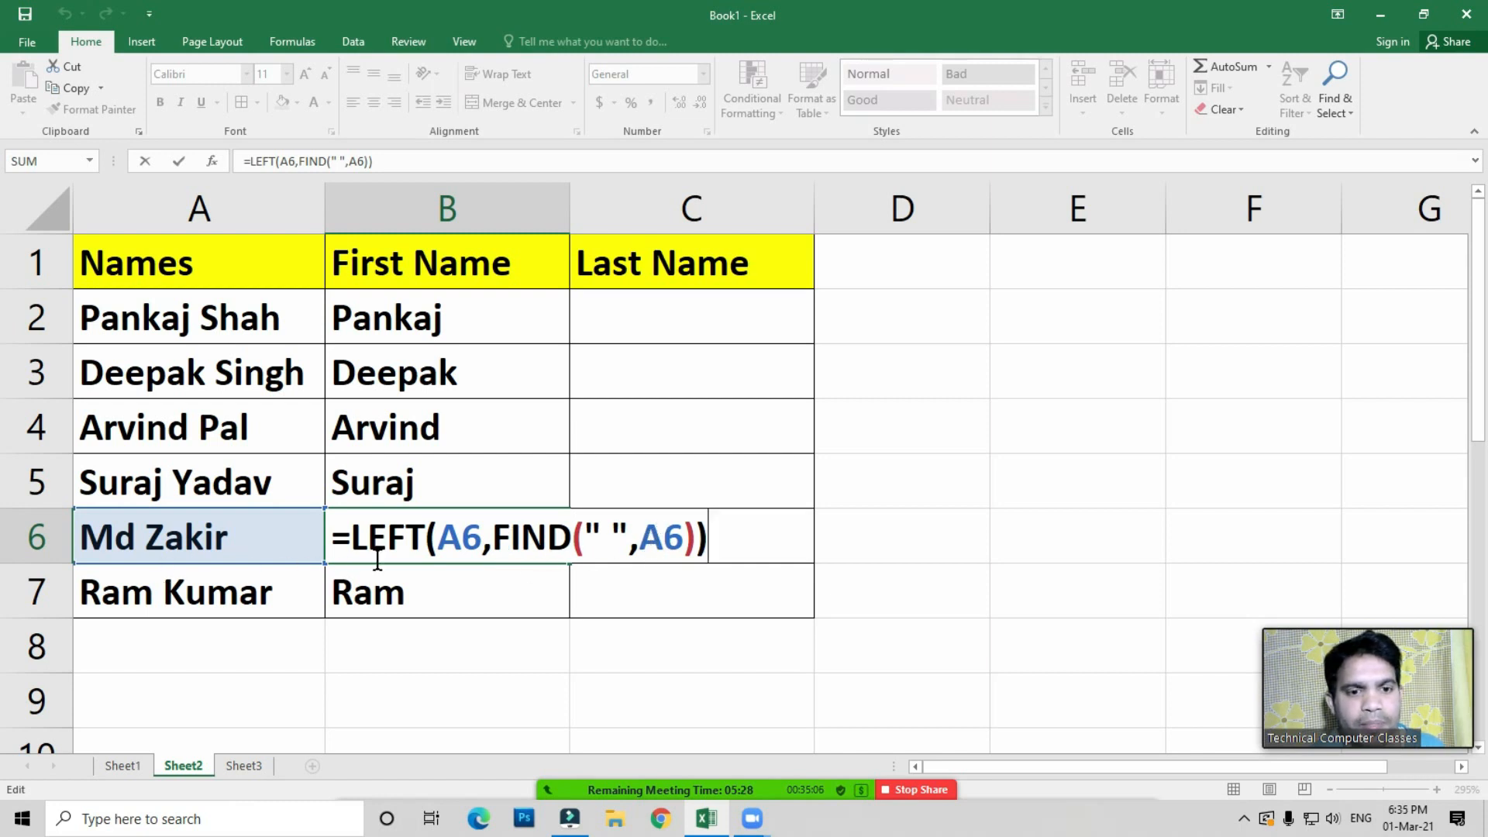
{"action": "key", "text": "Return"}
{"action": "double_click", "coordinate": [392, 592]}
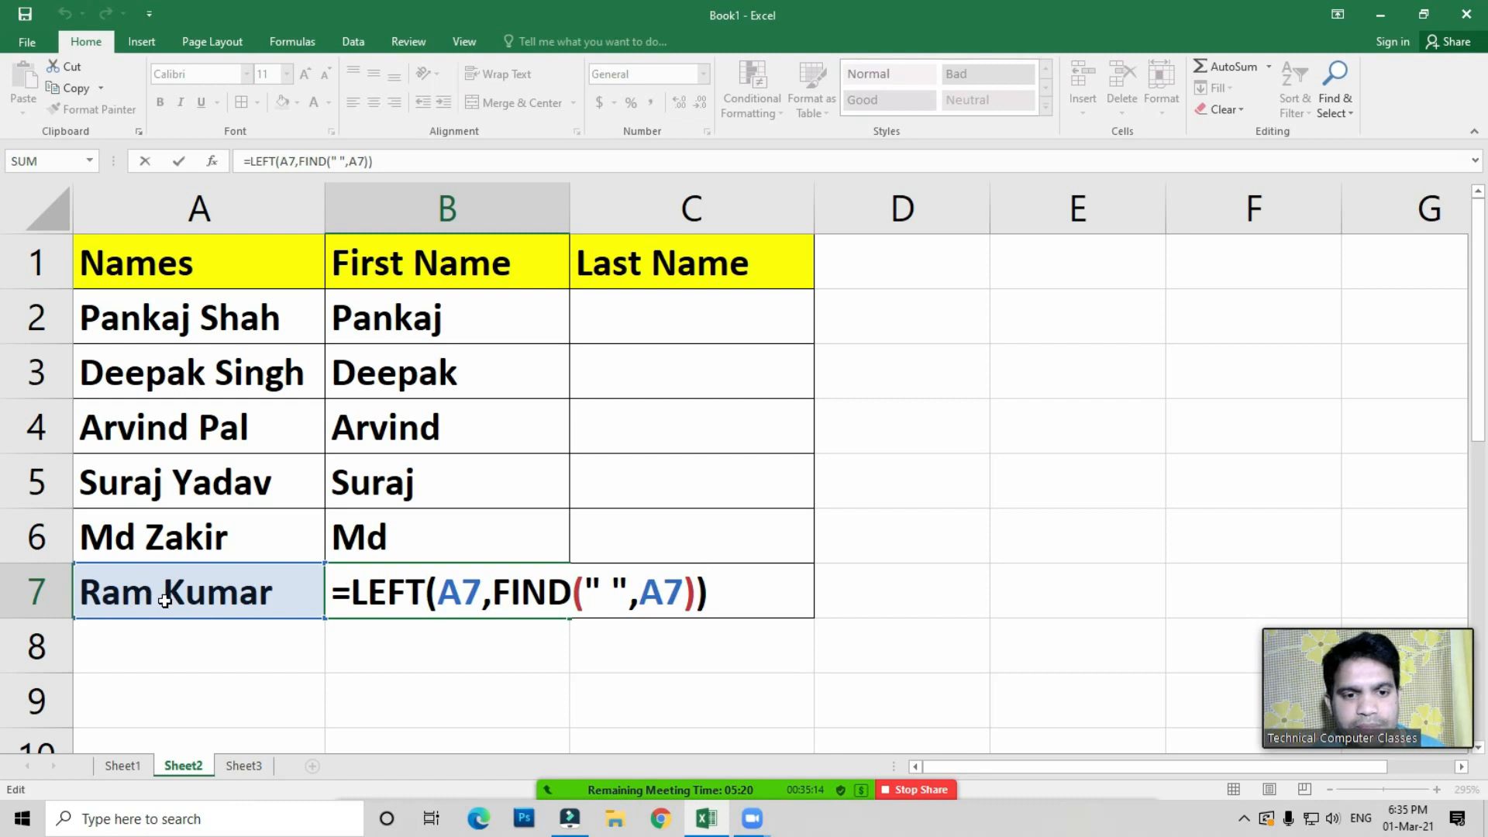
{"action": "key", "text": "ctrl+Return"}
{"action": "left_click_drag", "start_coordinate": [415, 303], "coordinate": [426, 591]}
{"action": "left_click", "coordinate": [648, 305]}
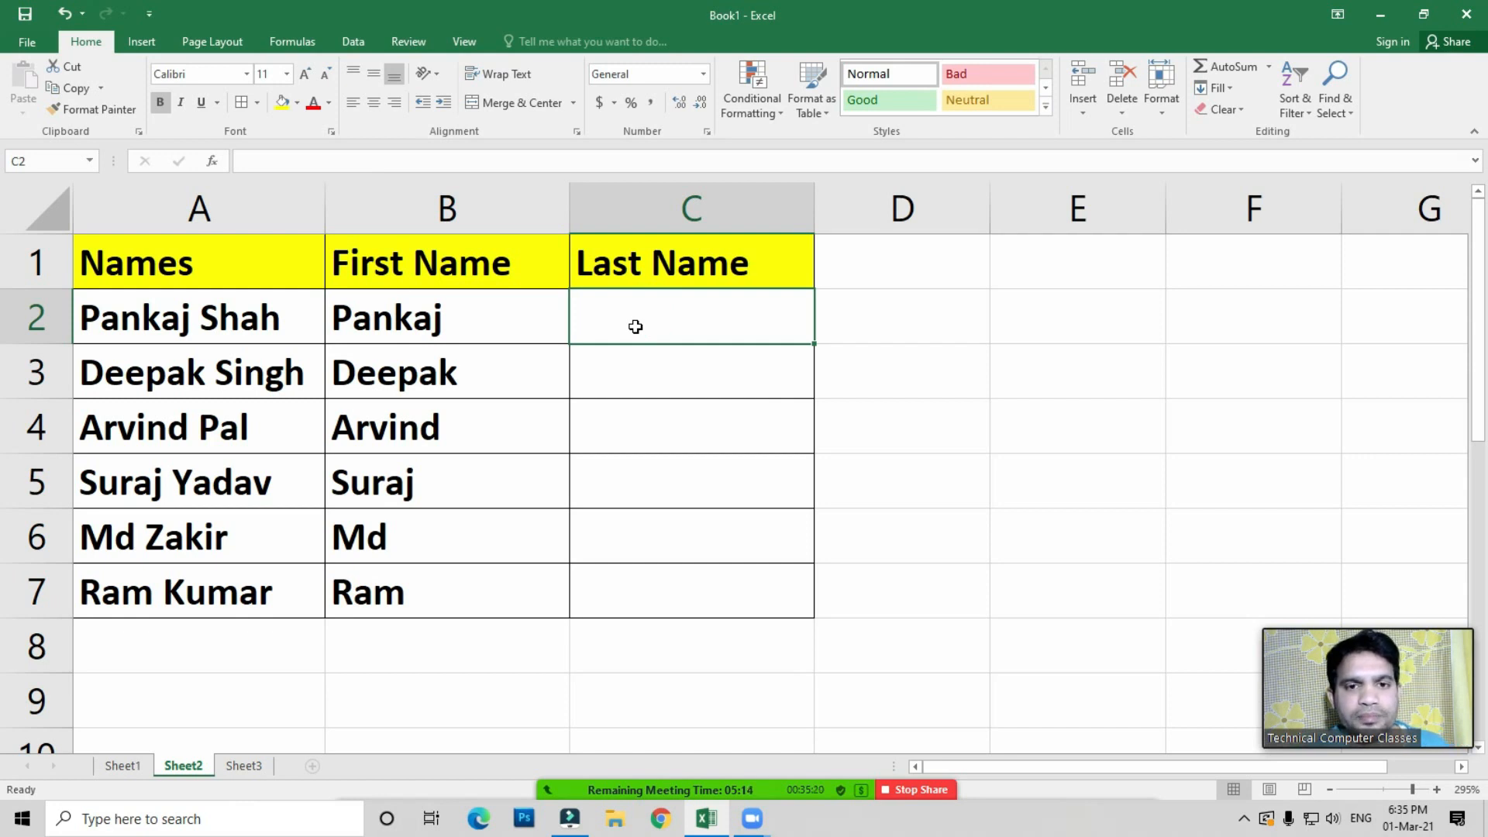
{"action": "left_click", "coordinate": [1050, 320]}
Type Right, Len and Find into E2, E3 and E4
{"action": "type", "text": "Lef"}
{"action": "key", "text": "BackSpace"}
{"action": "key", "text": "BackSpace"}
{"action": "key", "text": "BackSpace"}
{"action": "type", "text": "Right"}
{"action": "key", "text": "Return"}
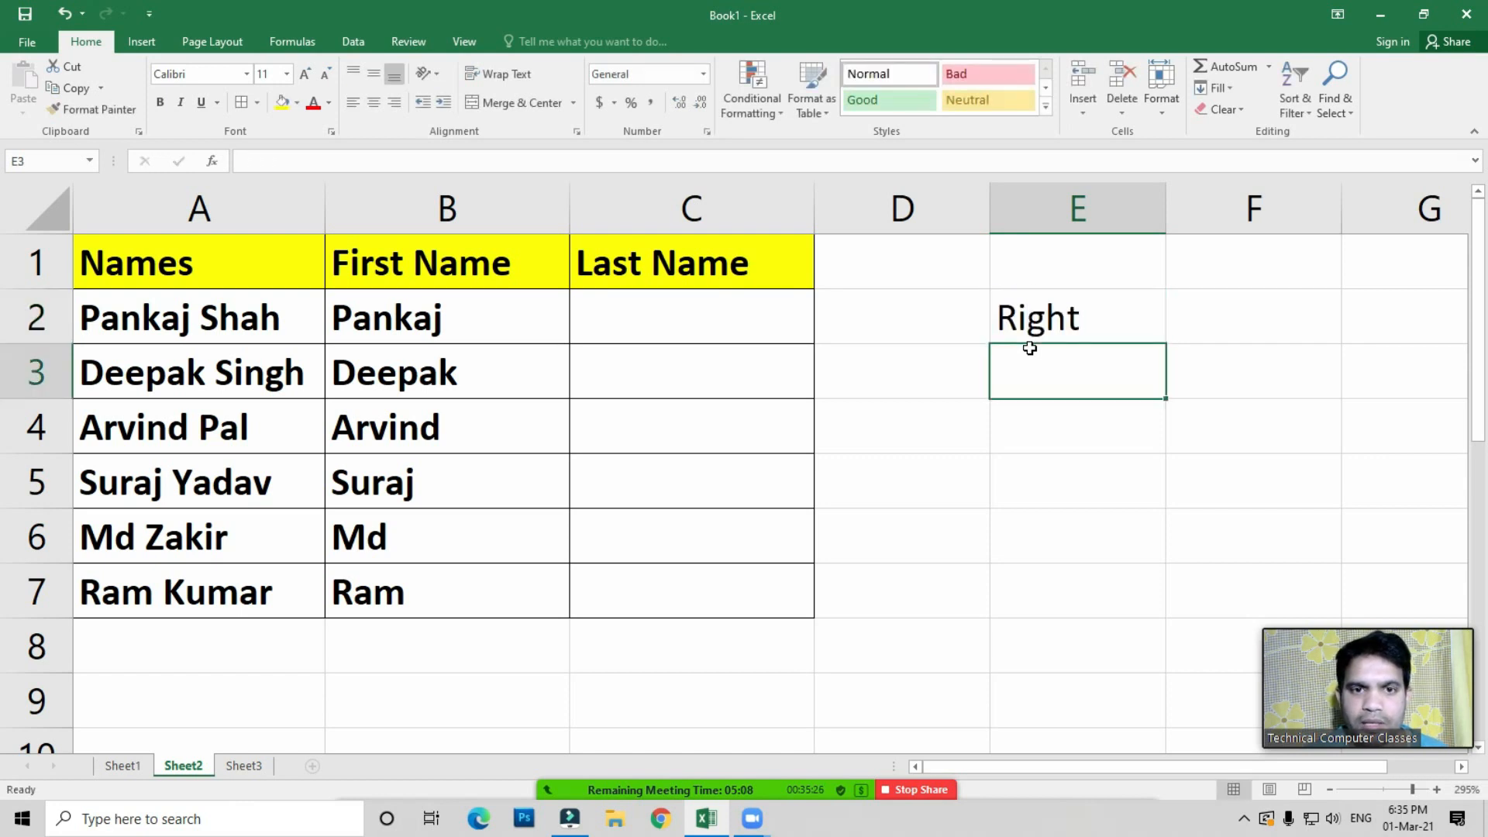
{"action": "type", "text": "Len"}
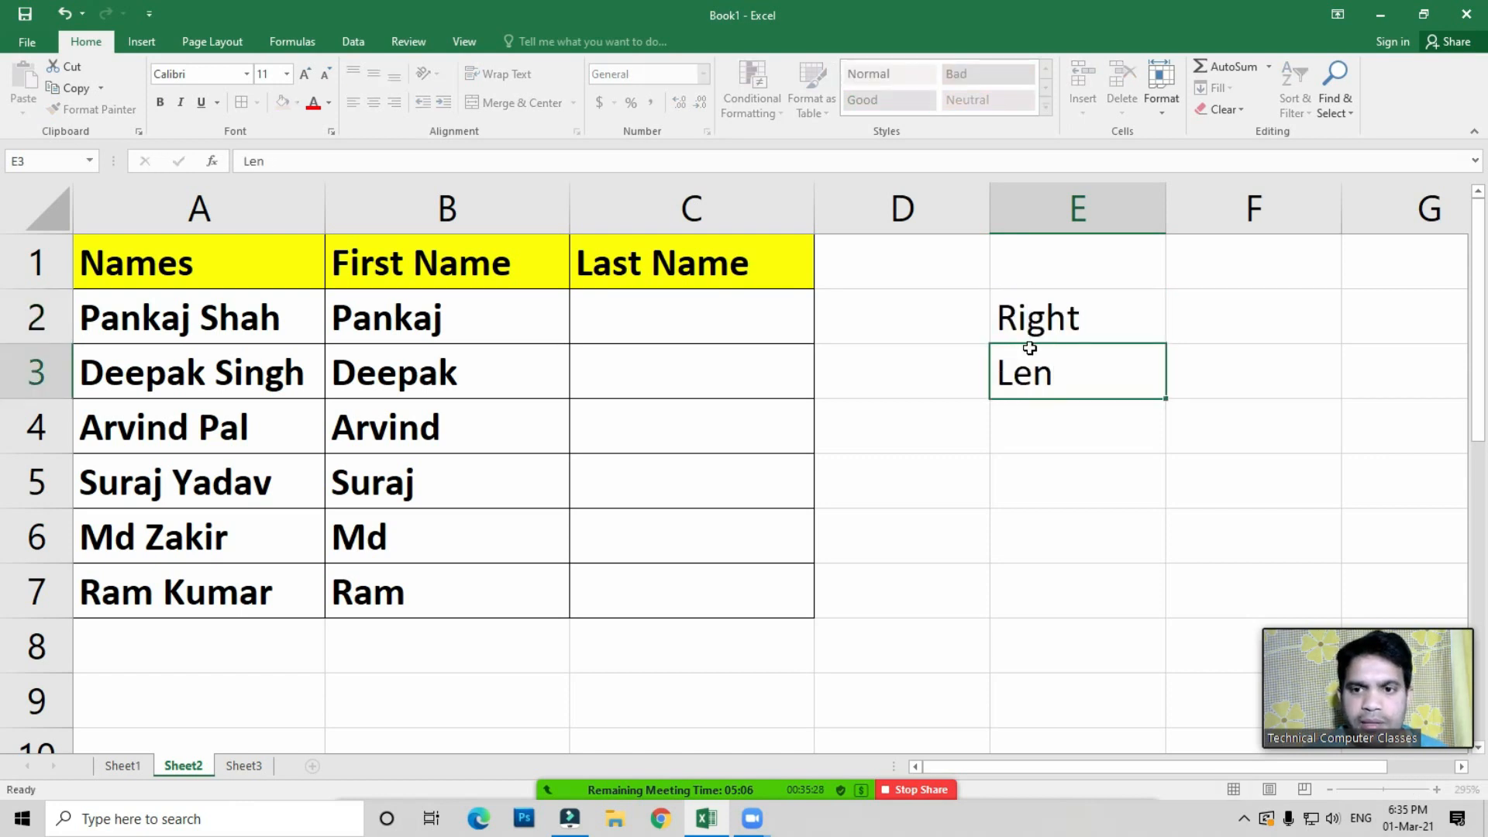
{"action": "key", "text": "Return"}
{"action": "type", "text": "Find"}
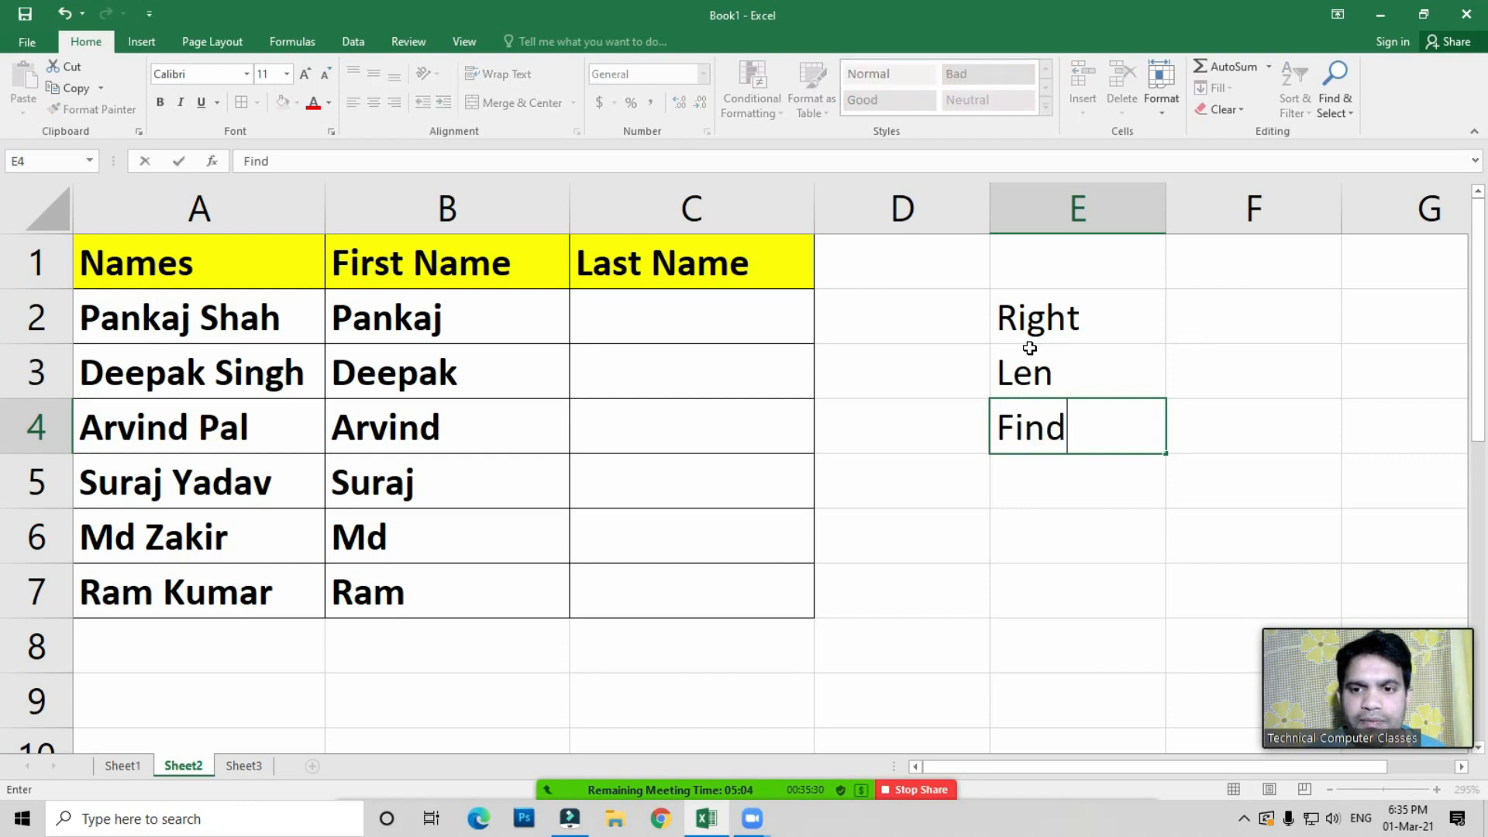
{"action": "key", "text": "Return"}
{"action": "key", "text": "Up"}
{"action": "key", "text": "Up"}
{"action": "key", "text": "Up"}
{"action": "key", "text": "Down"}
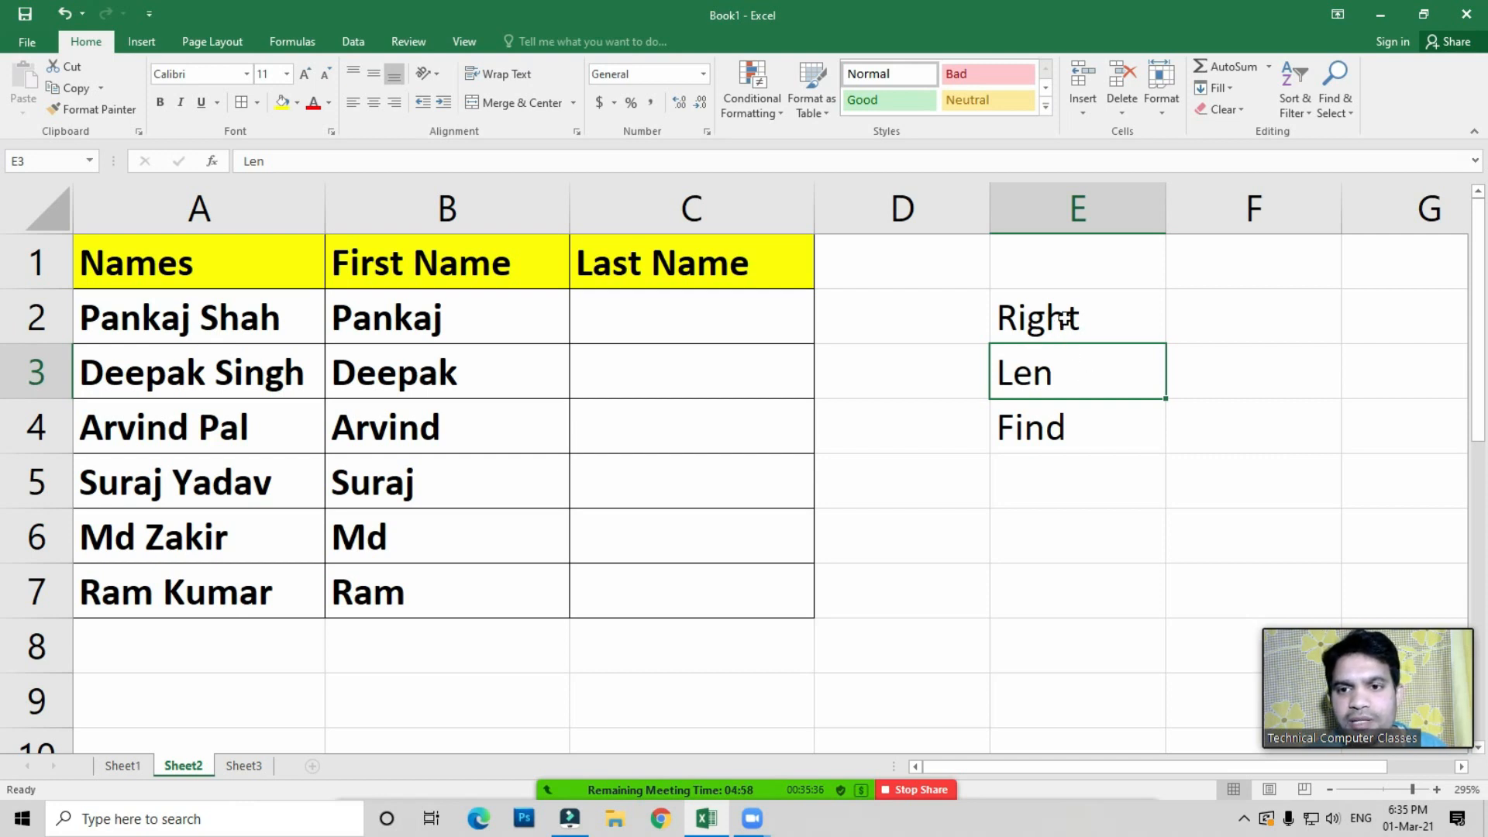
Select the E2:E4 function list, then pick C2 for the upcoming last-name formula
{"action": "left_click_drag", "start_coordinate": [1065, 319], "coordinate": [1069, 426]}
{"action": "left_click", "coordinate": [598, 322]}
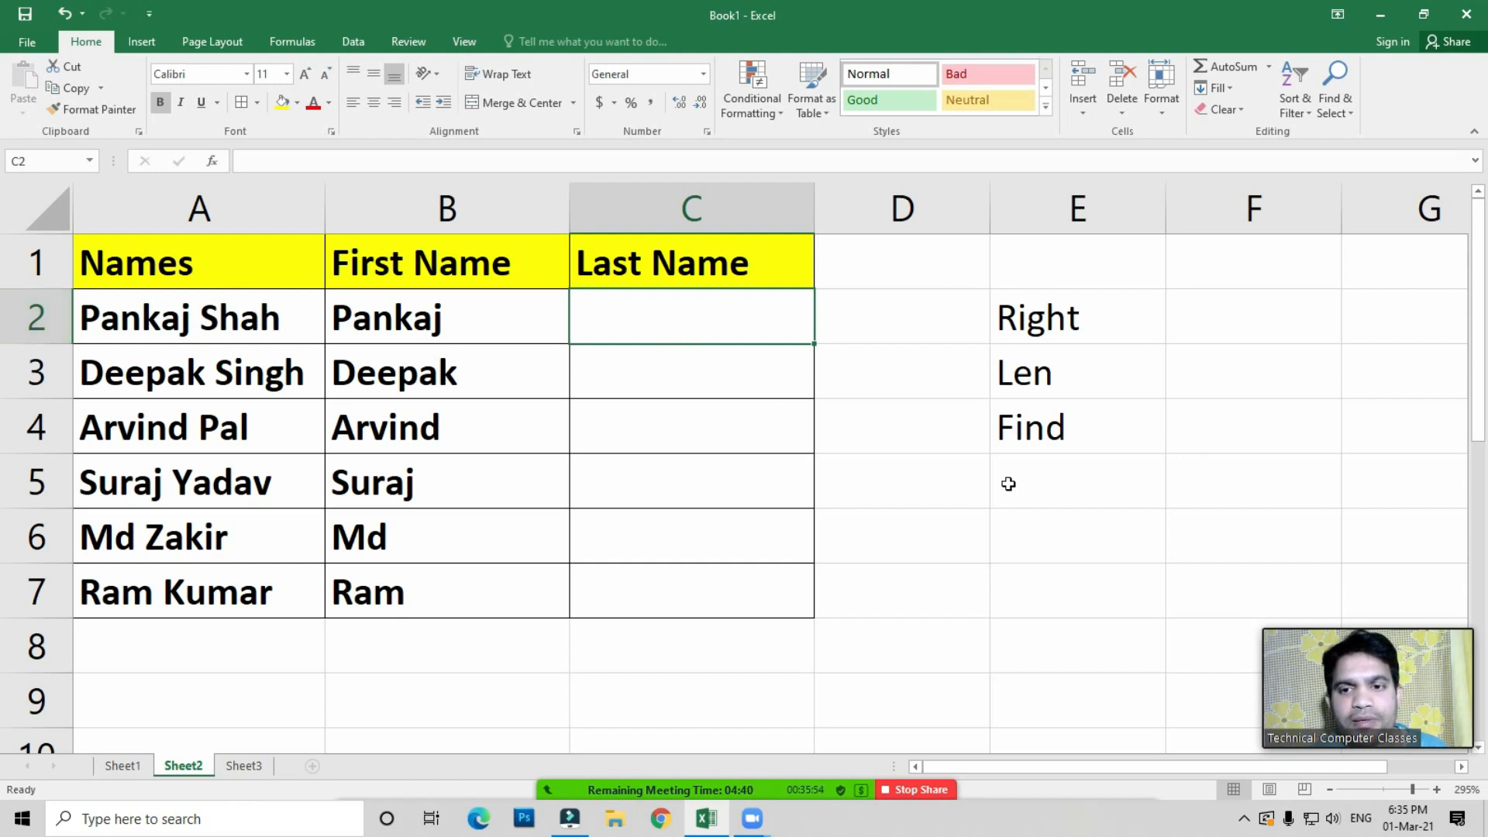
{"action": "left_click", "coordinate": [627, 323]}
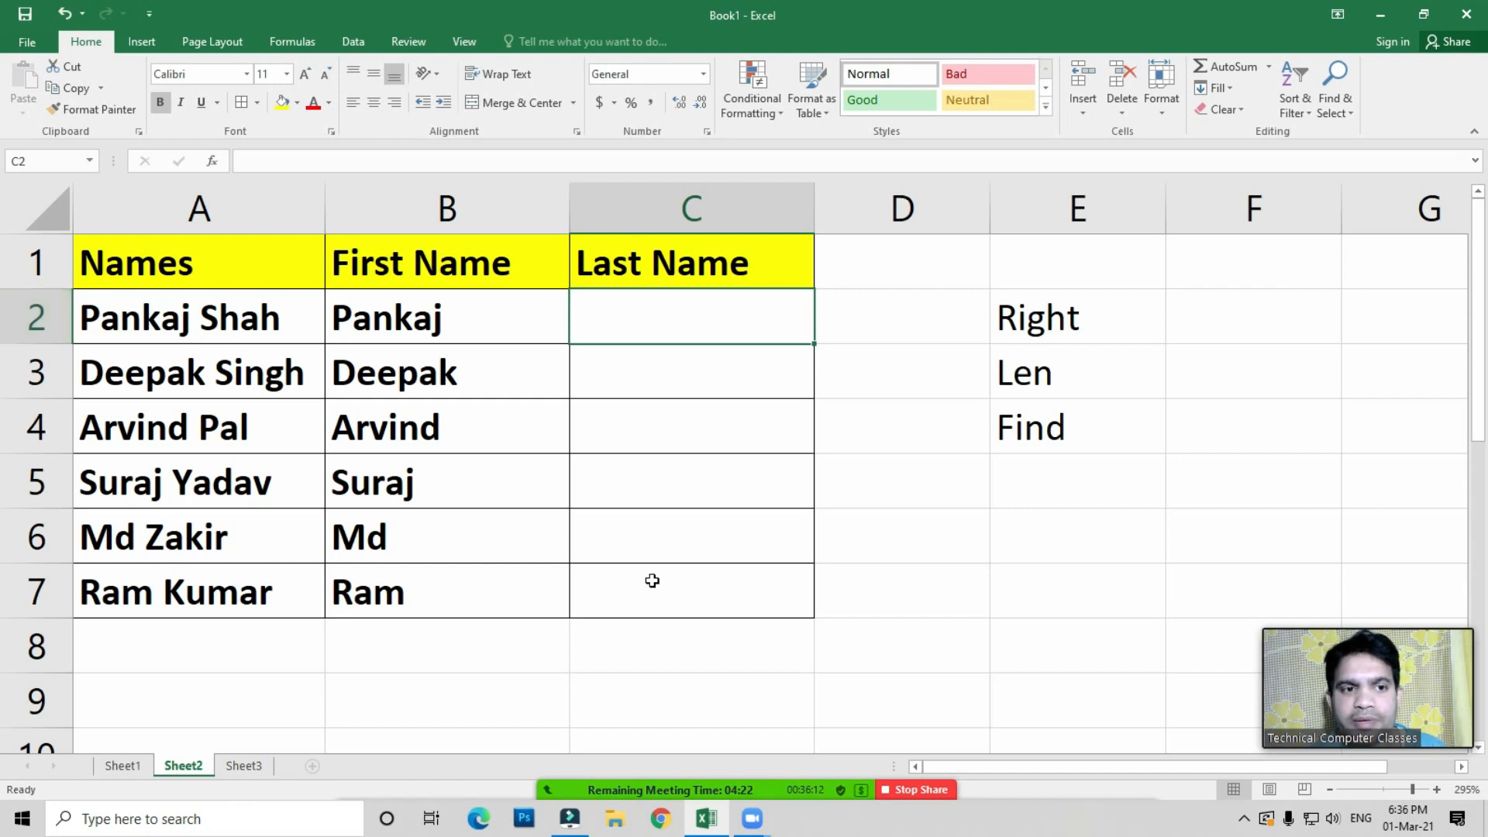
{"action": "left_click", "coordinate": [626, 328]}
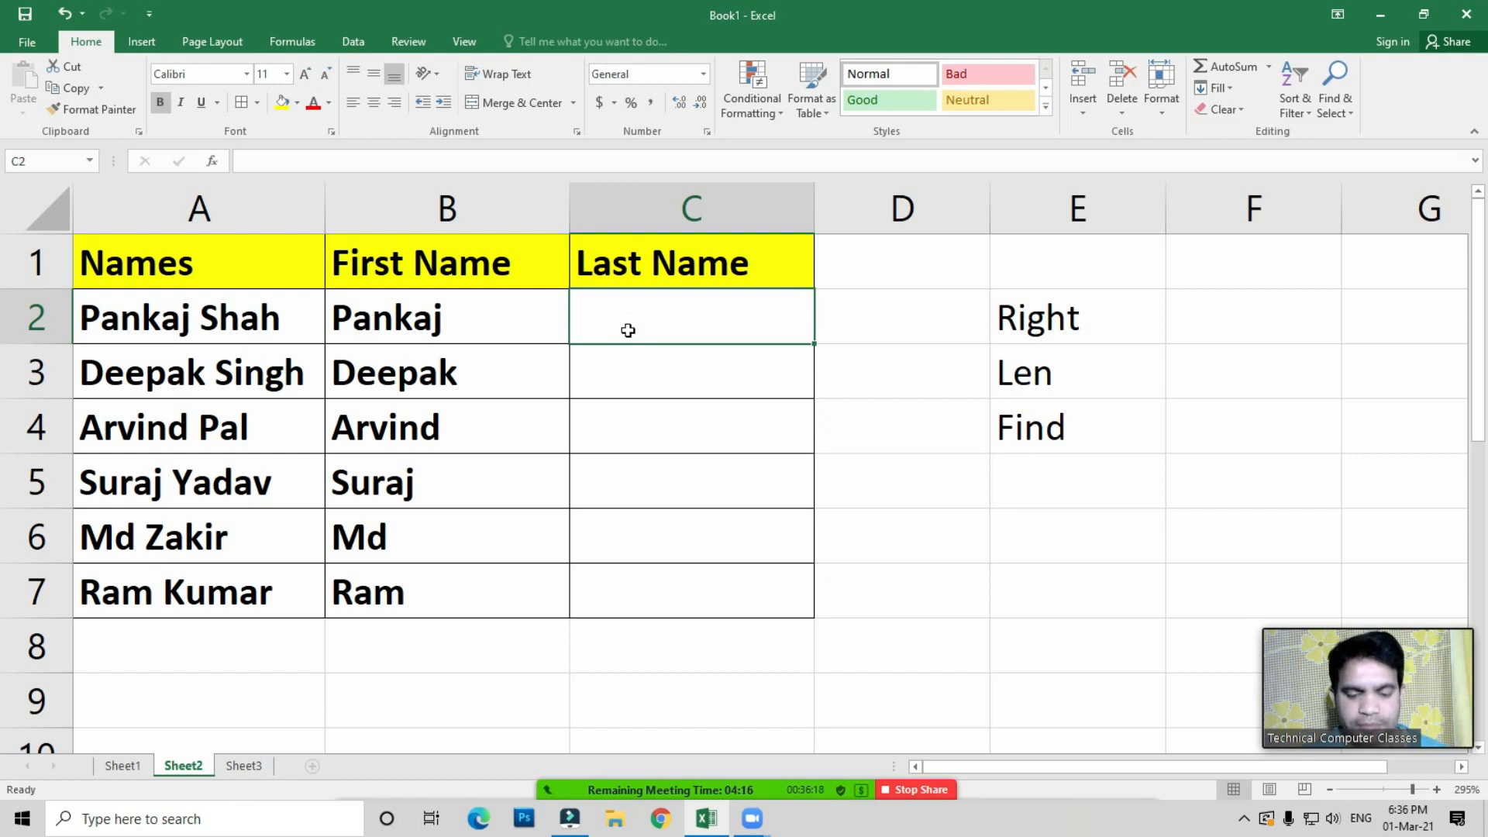
In C2, begin the formula =RIGHT(A2,LEN(A2) to take the surname from the full name
{"action": "type", "text": "=right"}
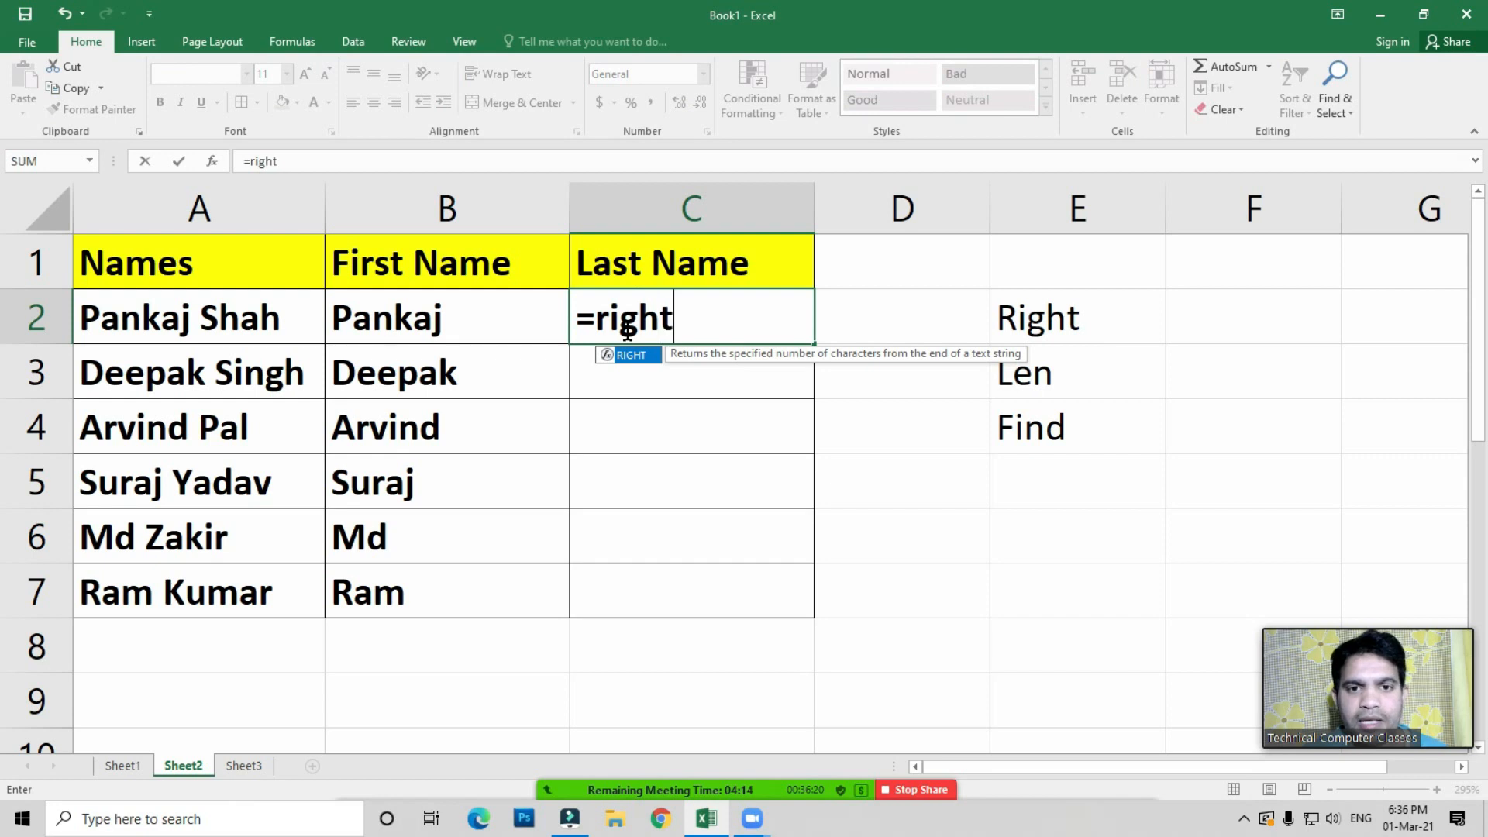
{"action": "key", "text": "Tab"}
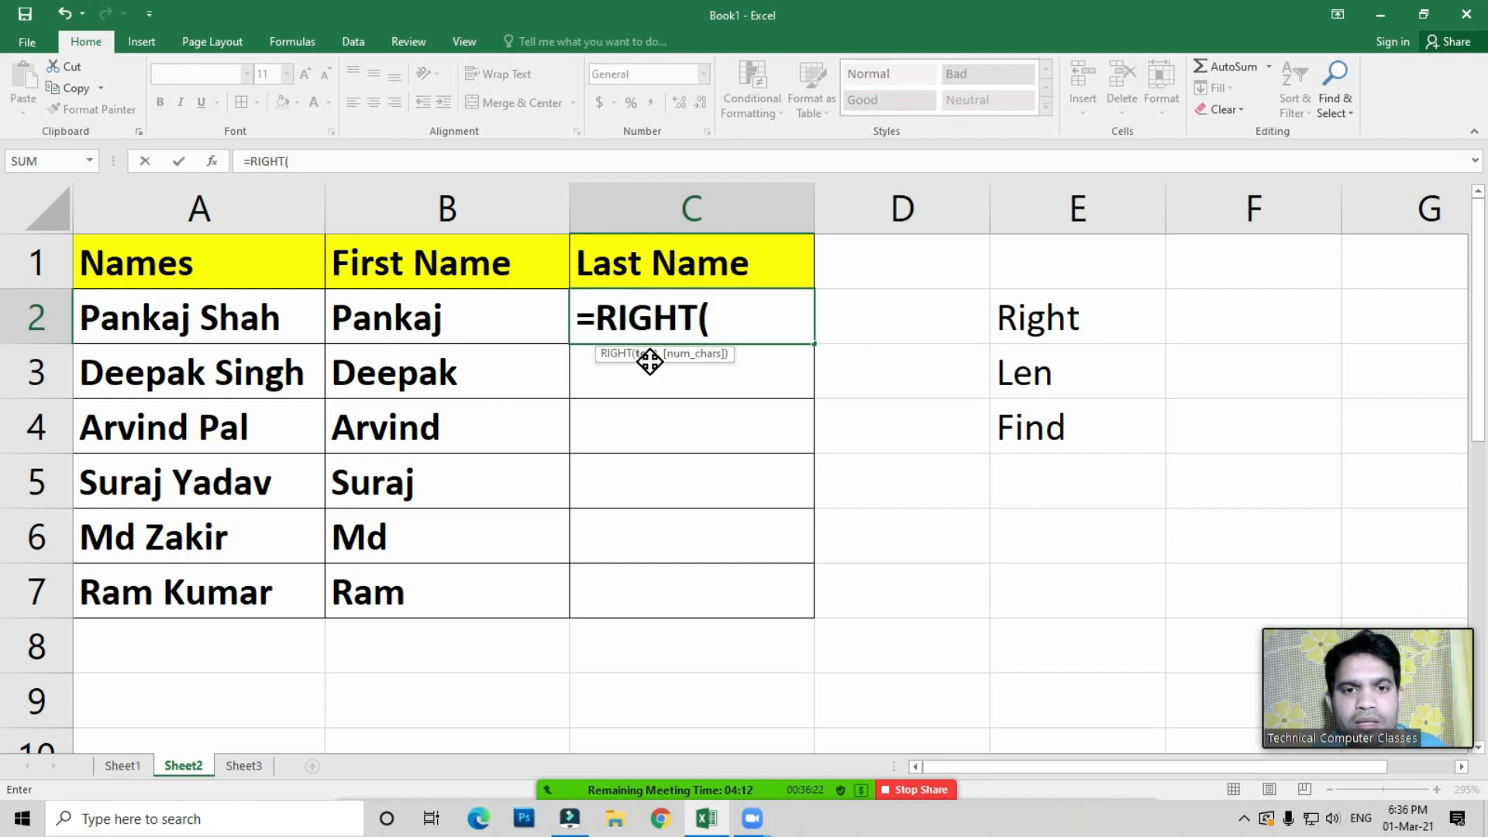
{"action": "left_click", "coordinate": [200, 313]}
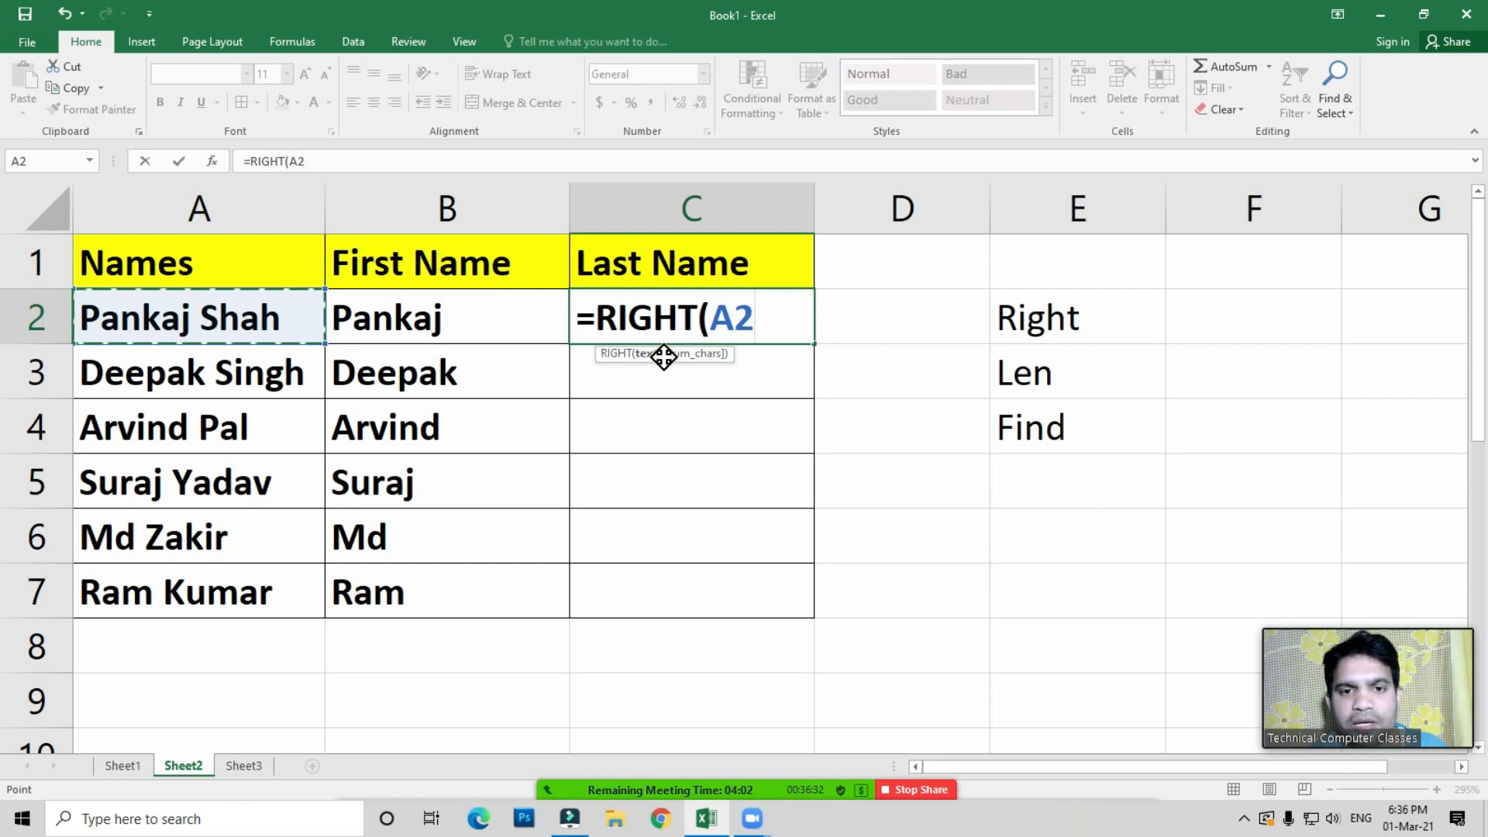
{"action": "type", "text": ","}
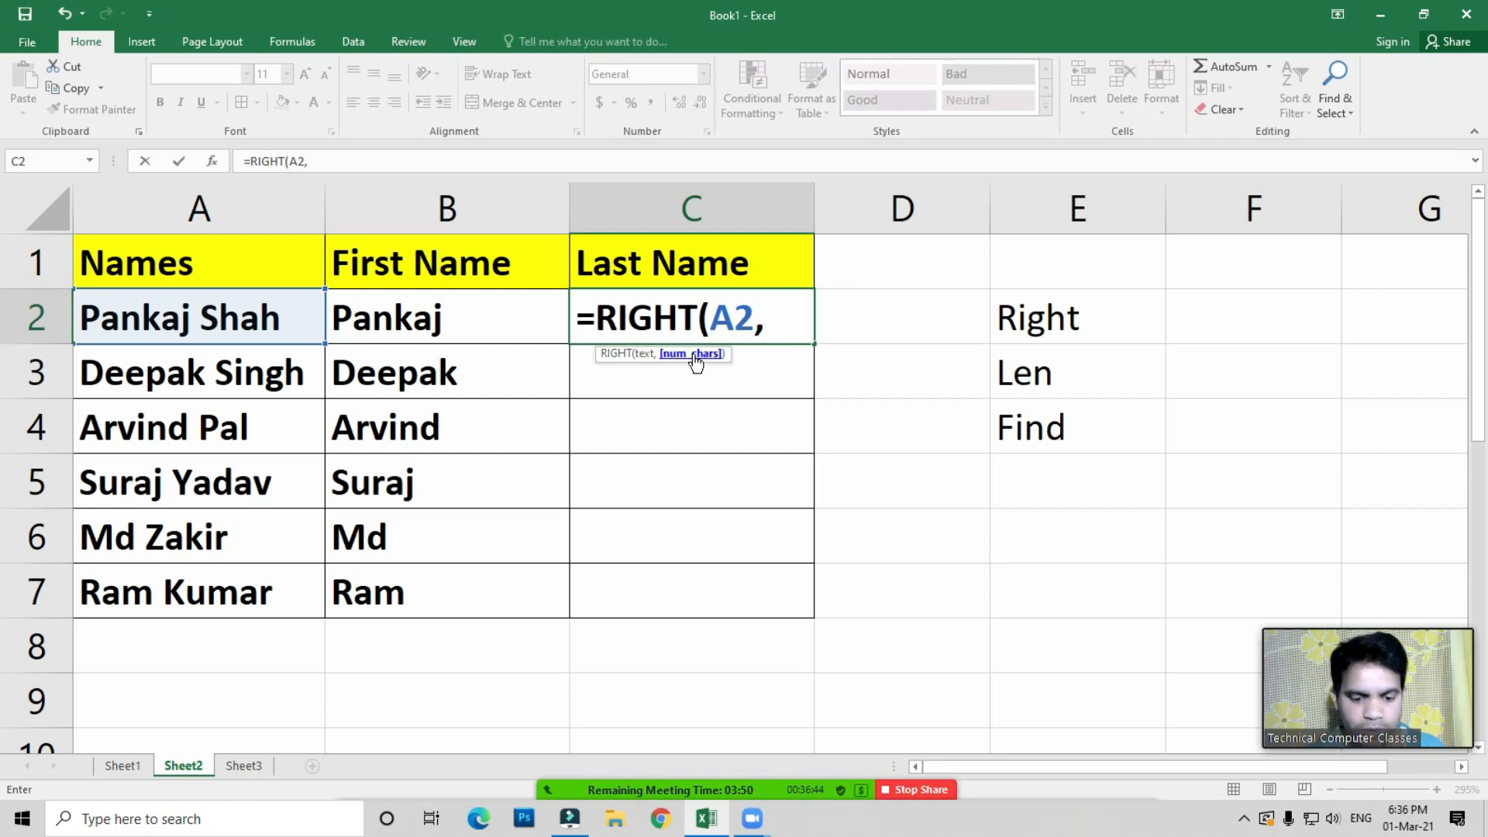
{"action": "type", "text": "le"}
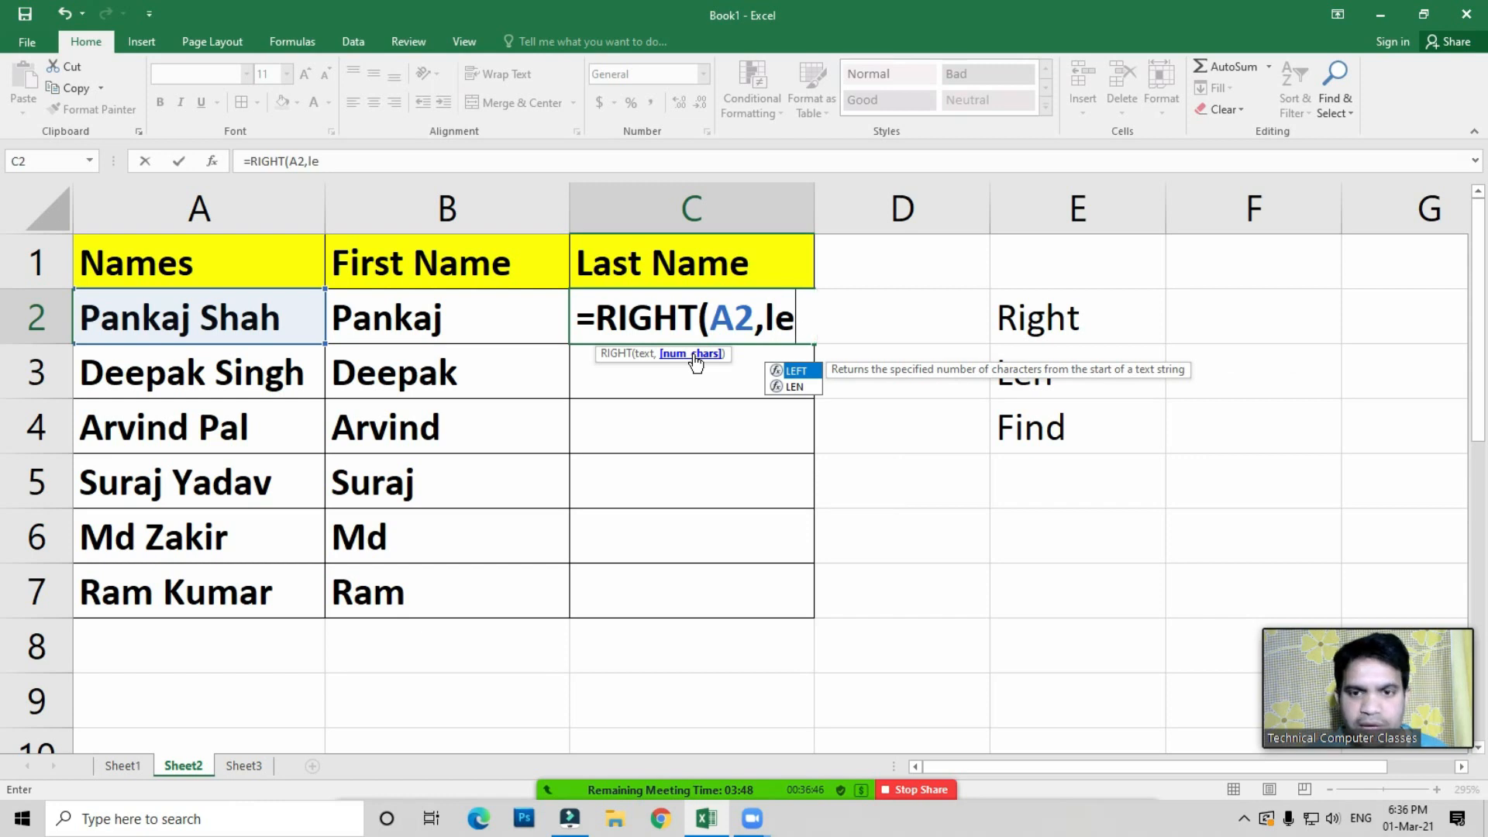
{"action": "type", "text": "n"}
{"action": "key", "text": "Tab"}
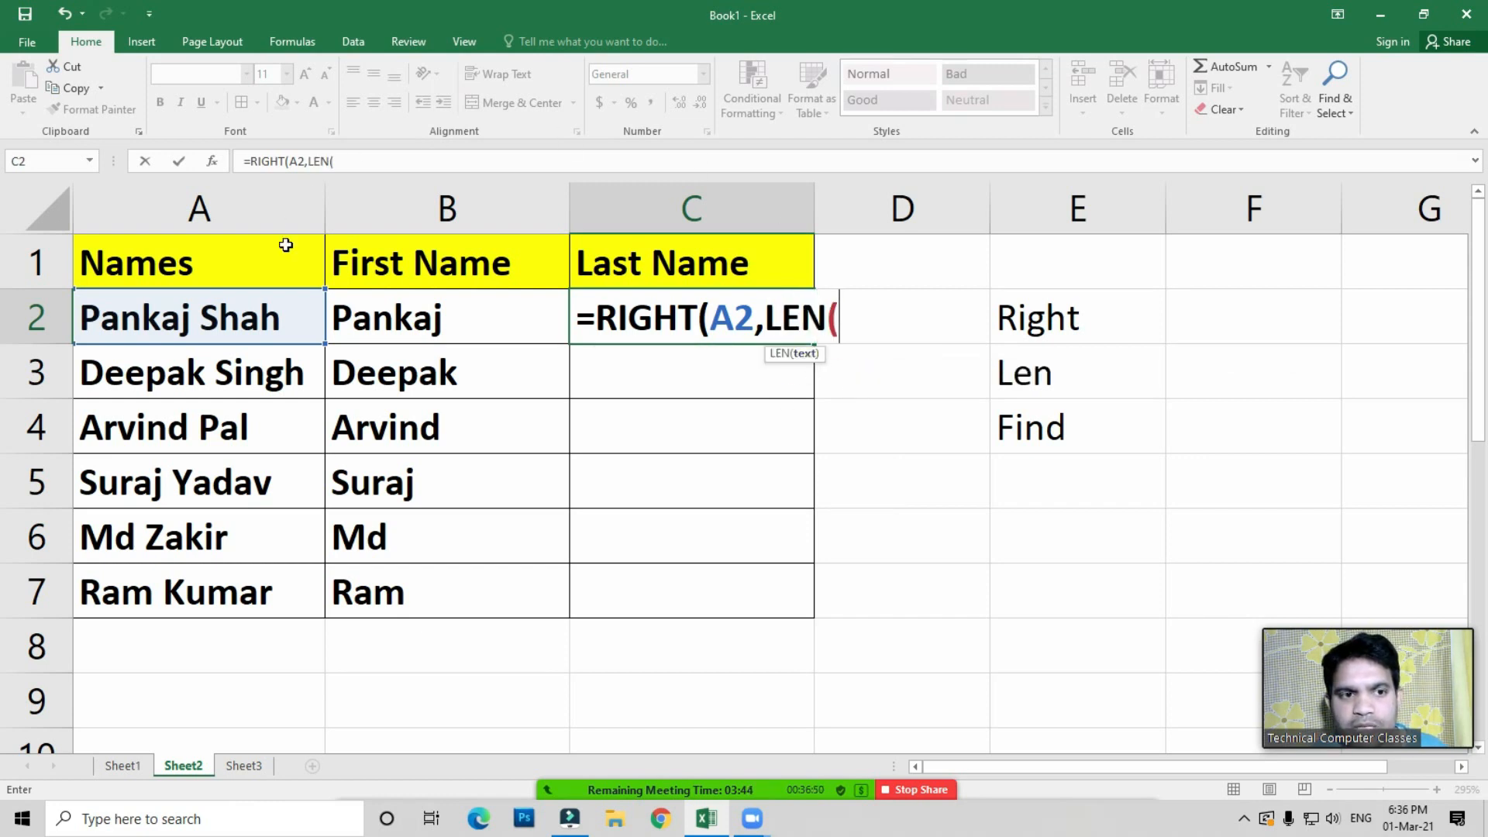
{"action": "left_click", "coordinate": [240, 319]}
{"action": "type", "text": ")"}
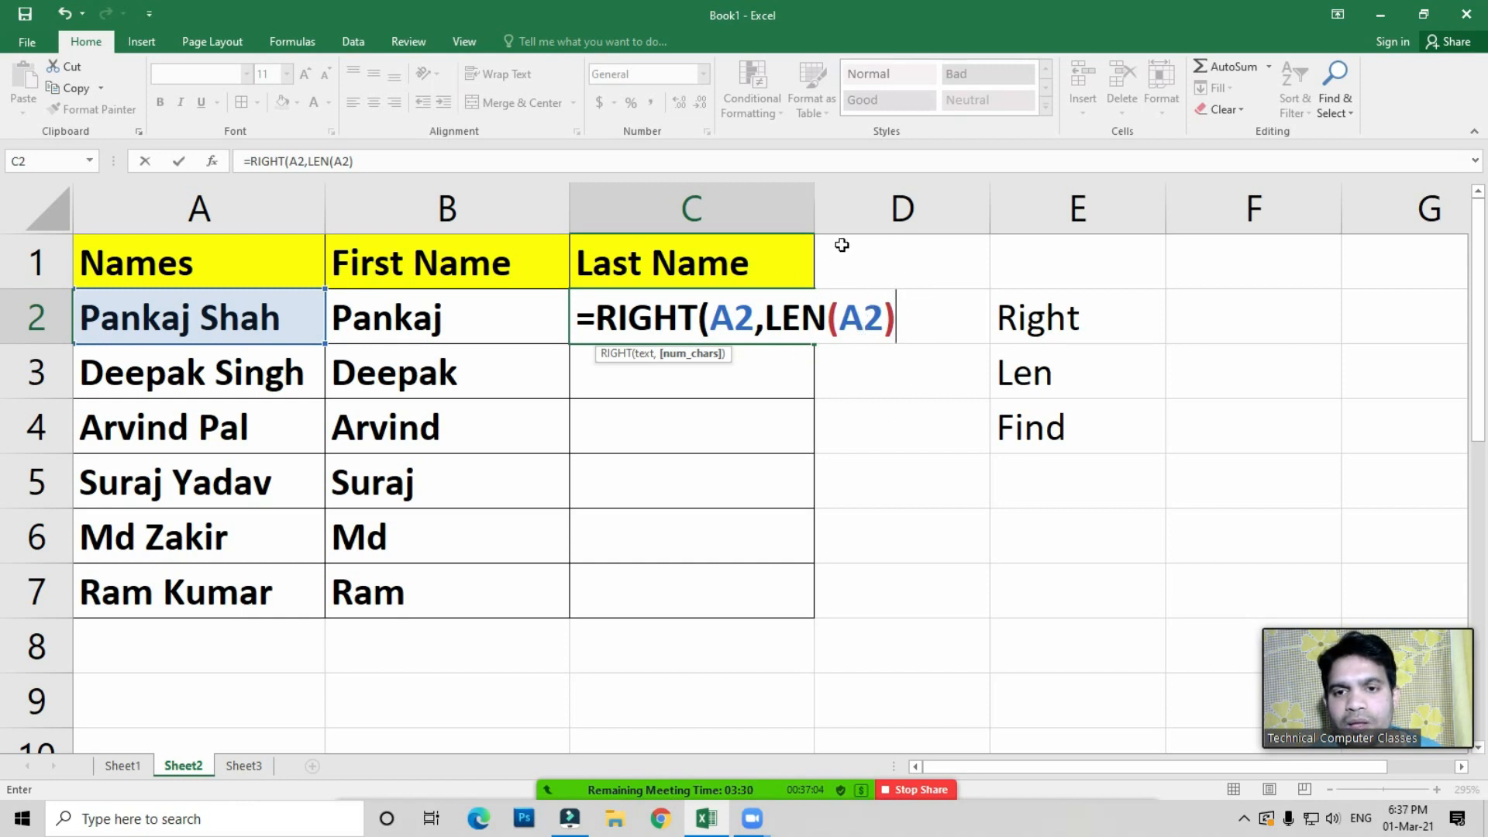
Subtract FIND(" ",A2) and close the formula so C2 returns Shah
{"action": "type", "text": "-"}
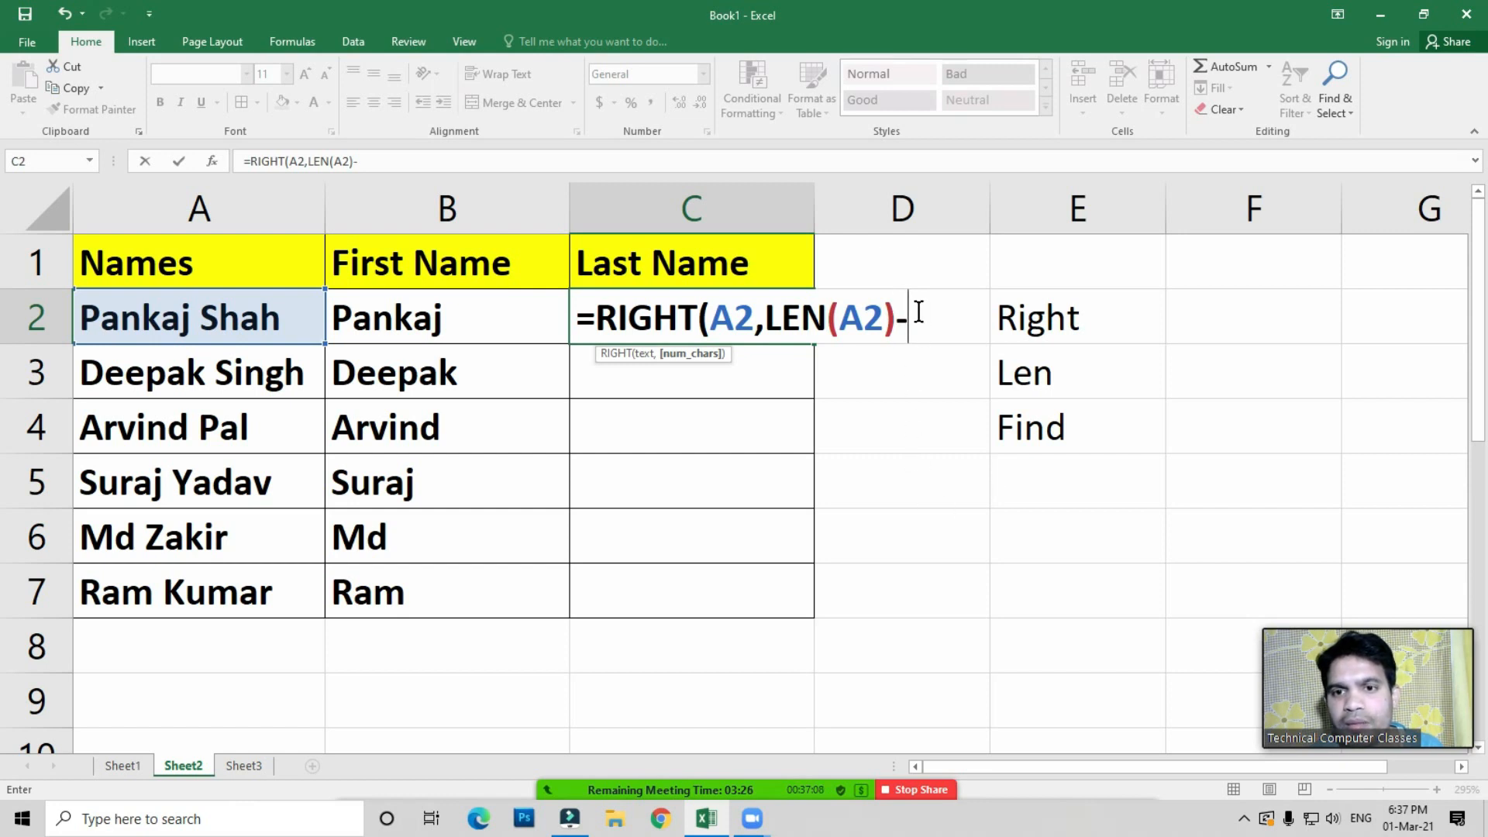
{"action": "type", "text": "fi"}
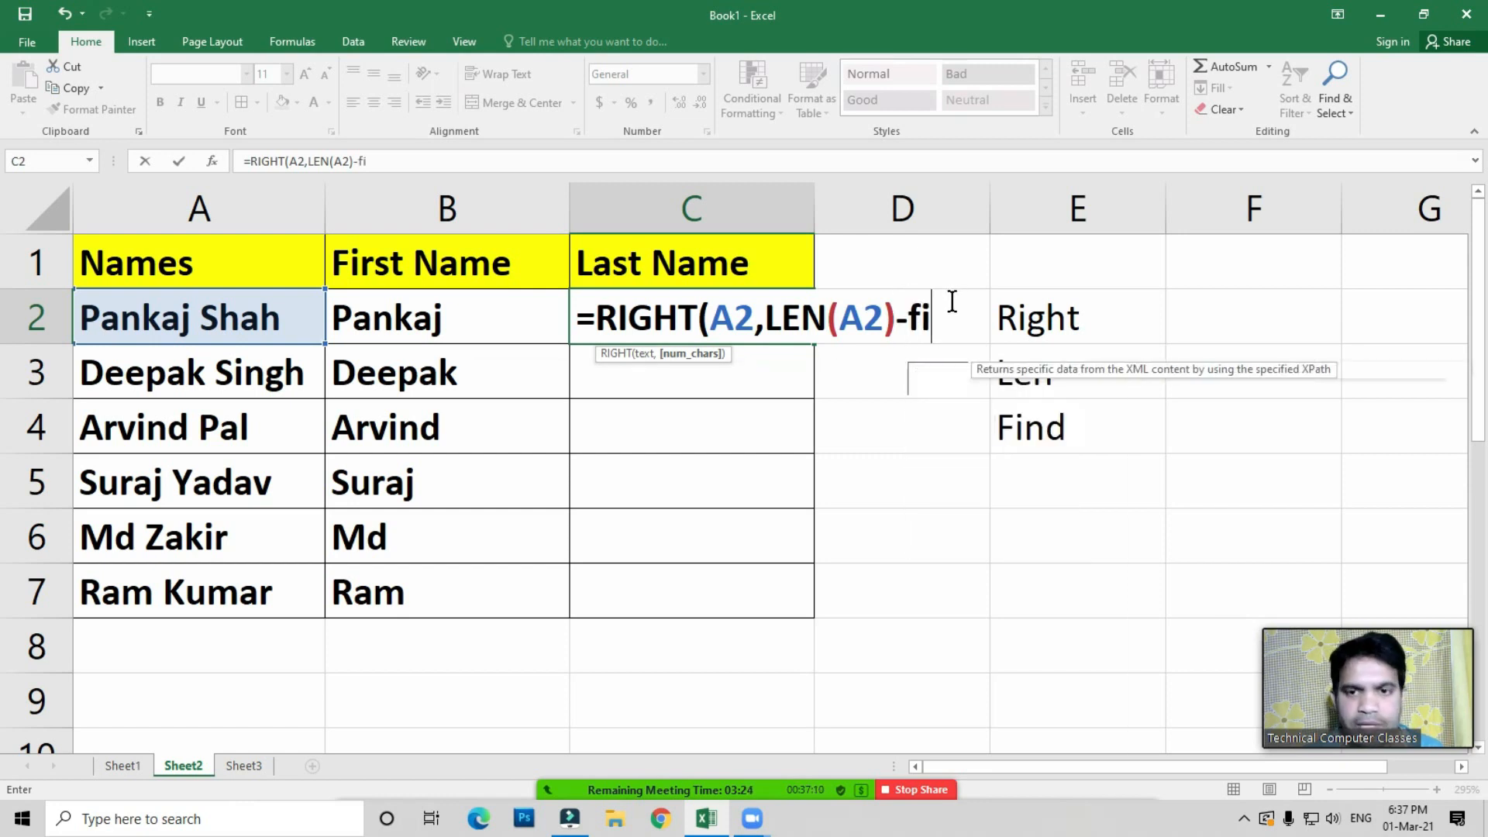
{"action": "key", "text": "Tab"}
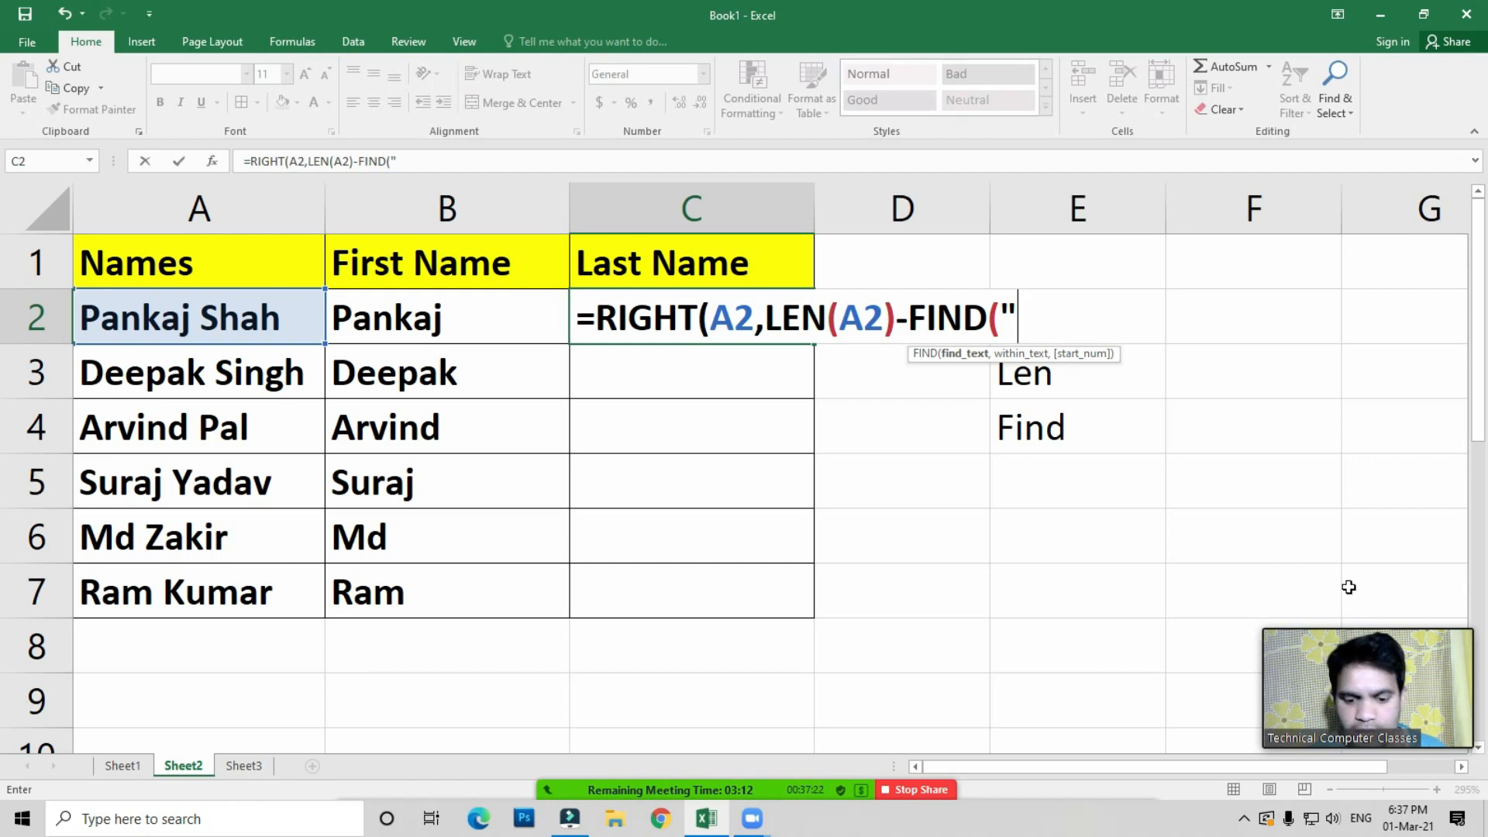
{"action": "type", "text": "\","}
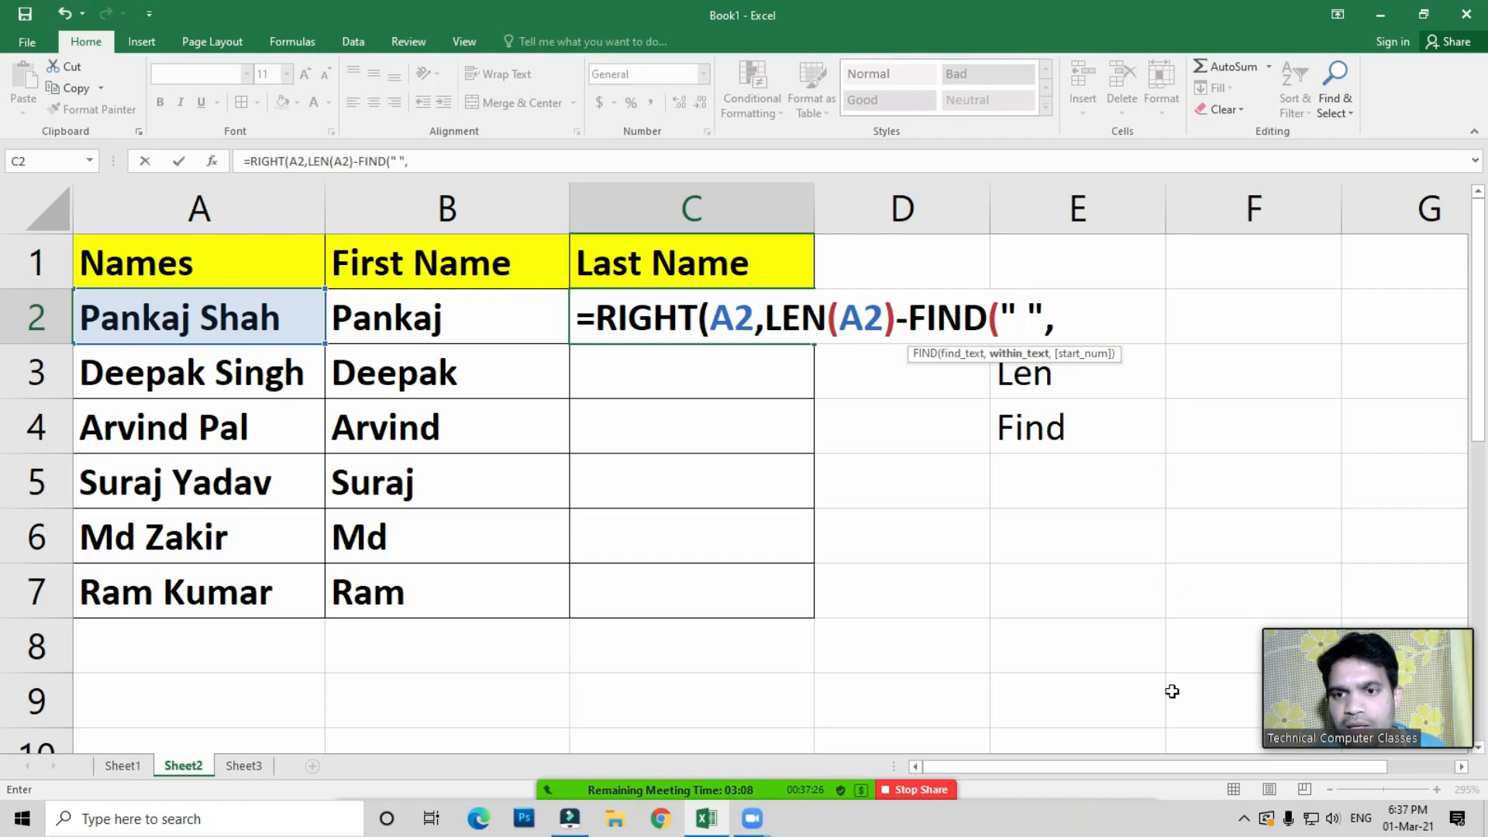
{"action": "left_click", "coordinate": [188, 324]}
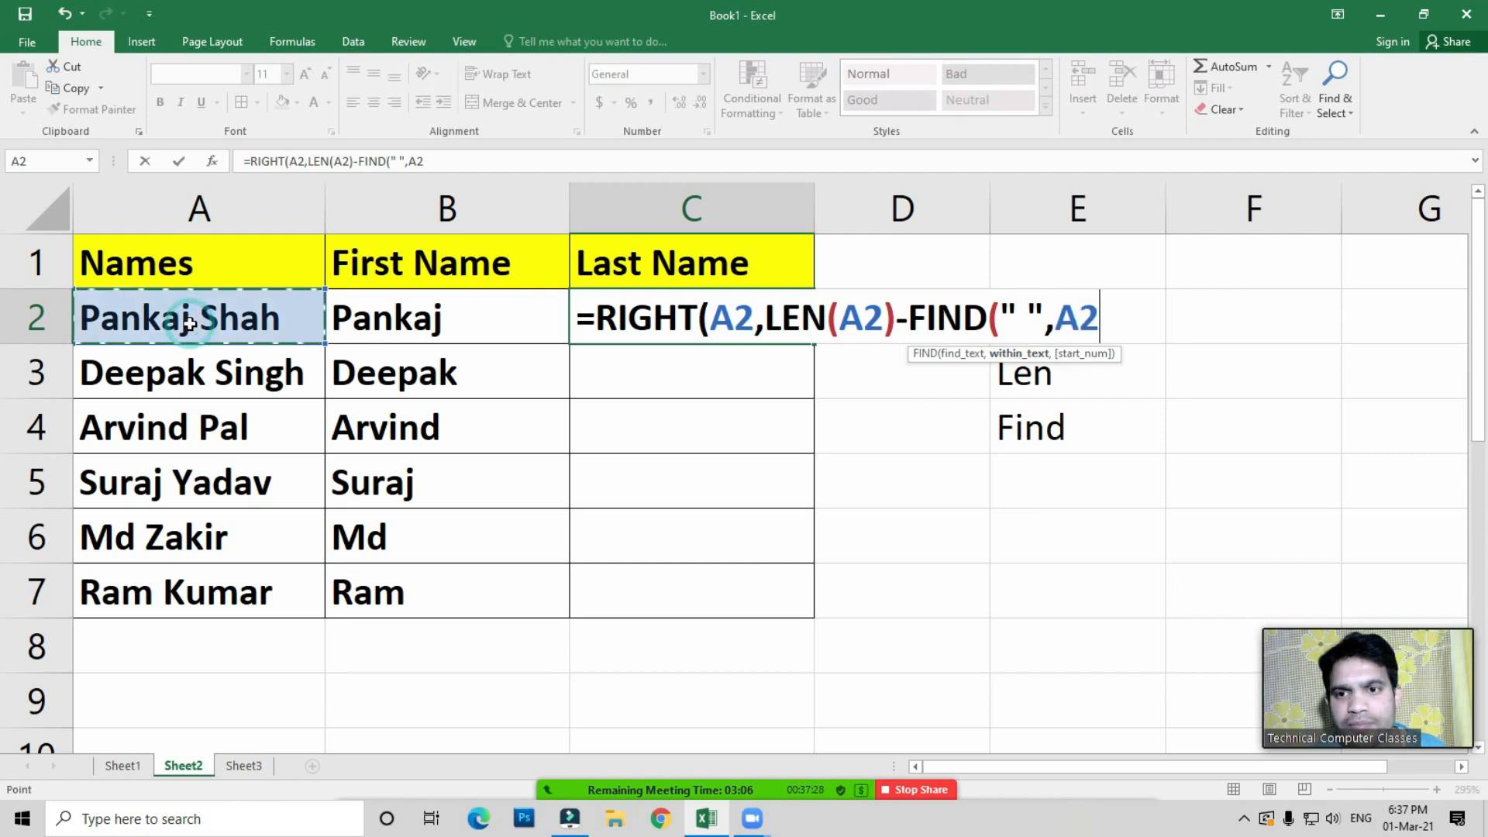
{"action": "type", "text": ","}
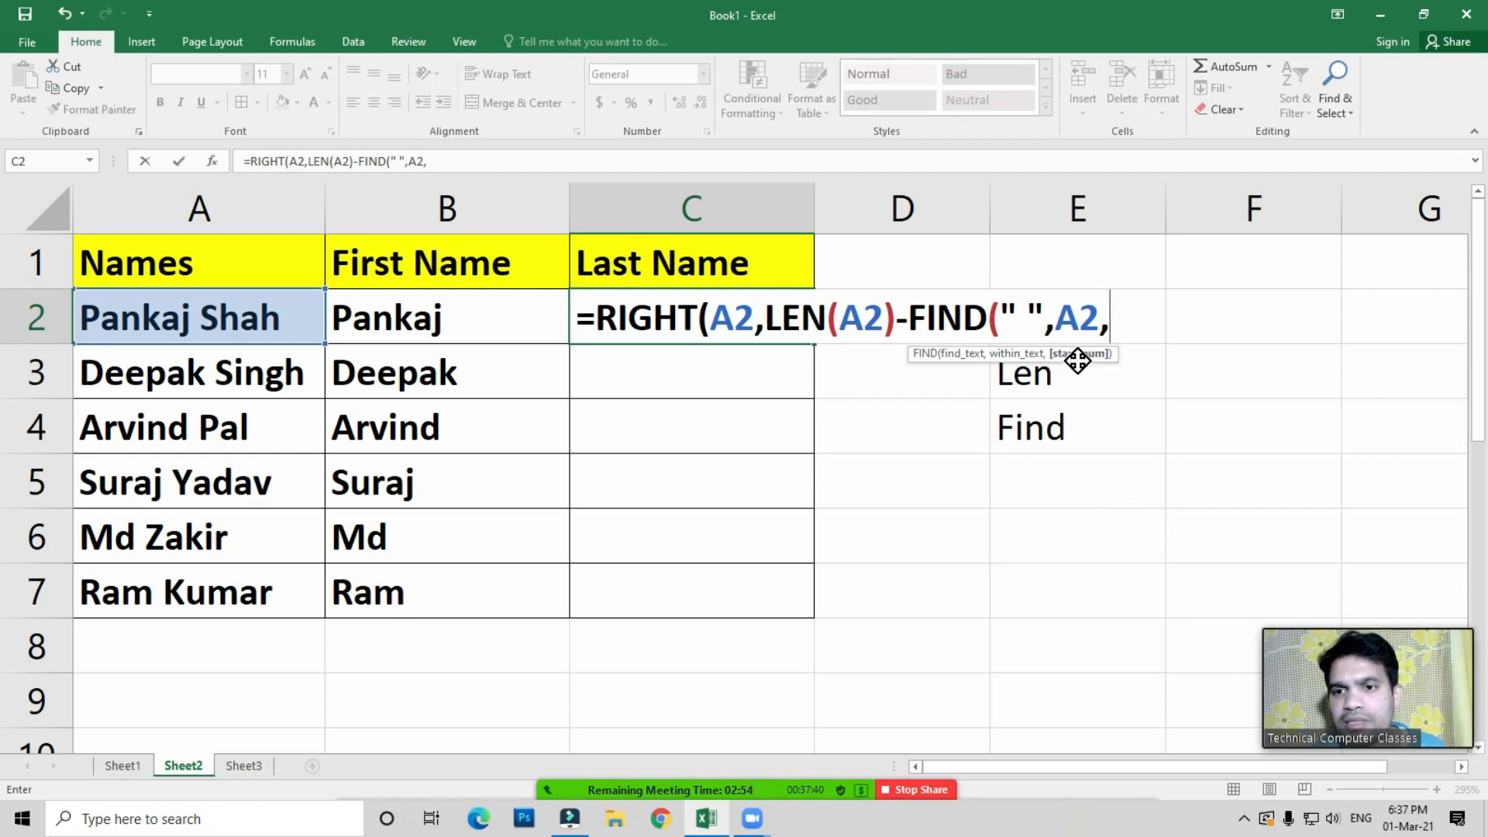
{"action": "key", "text": "BackSpace"}
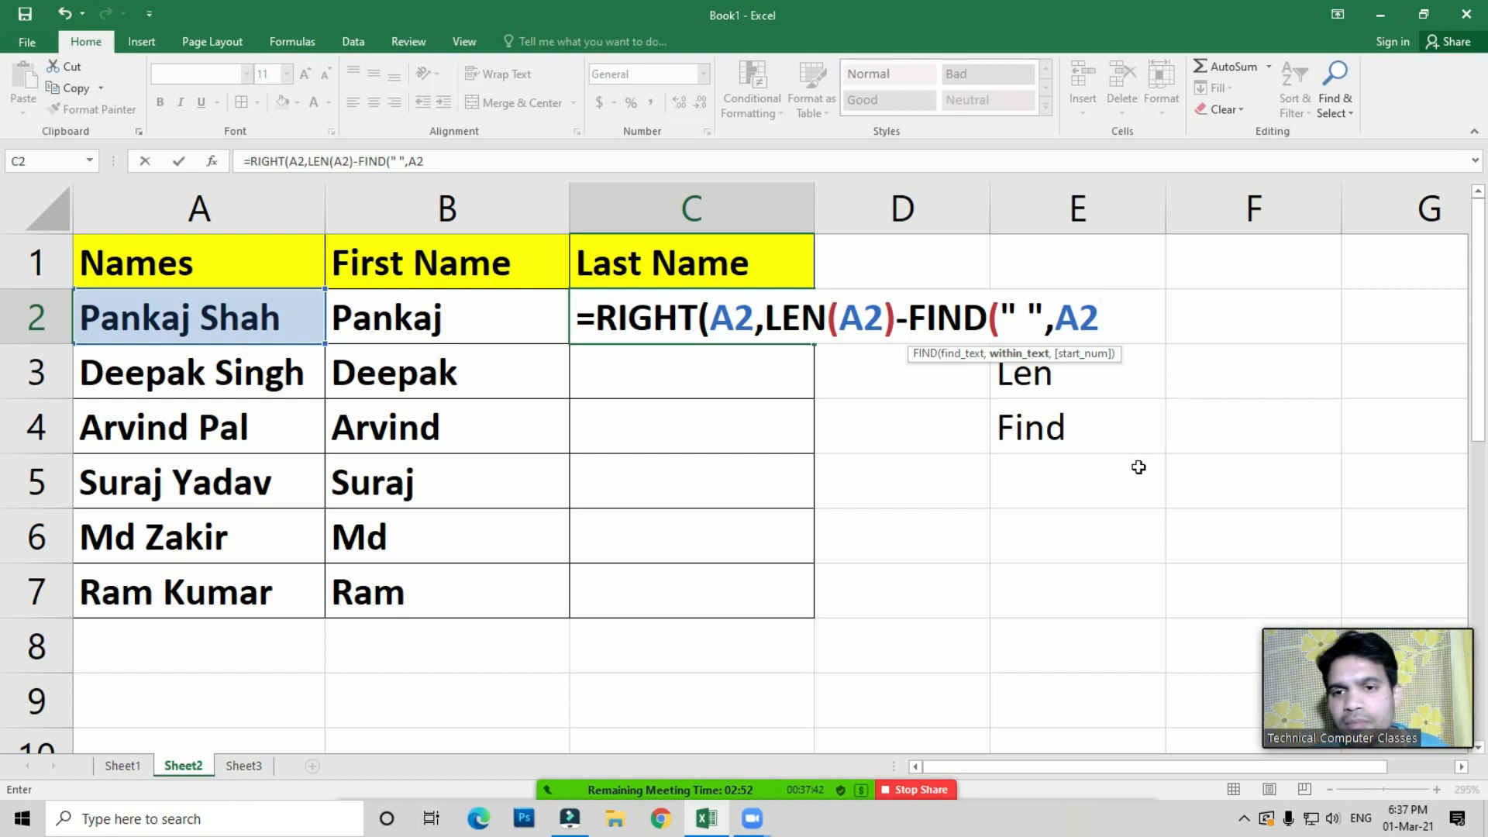
{"action": "type", "text": ")"}
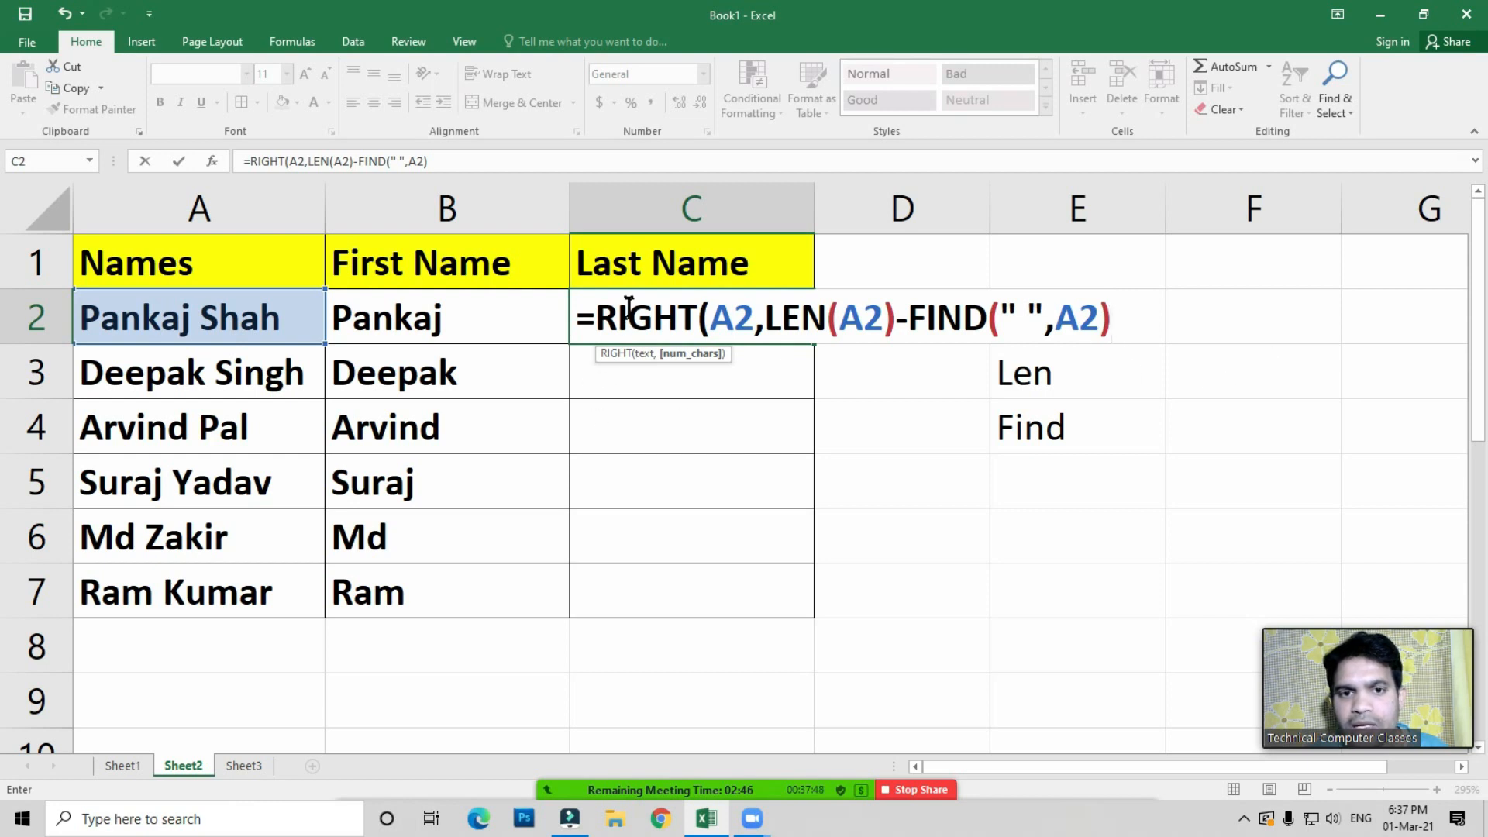
{"action": "type", "text": ")"}
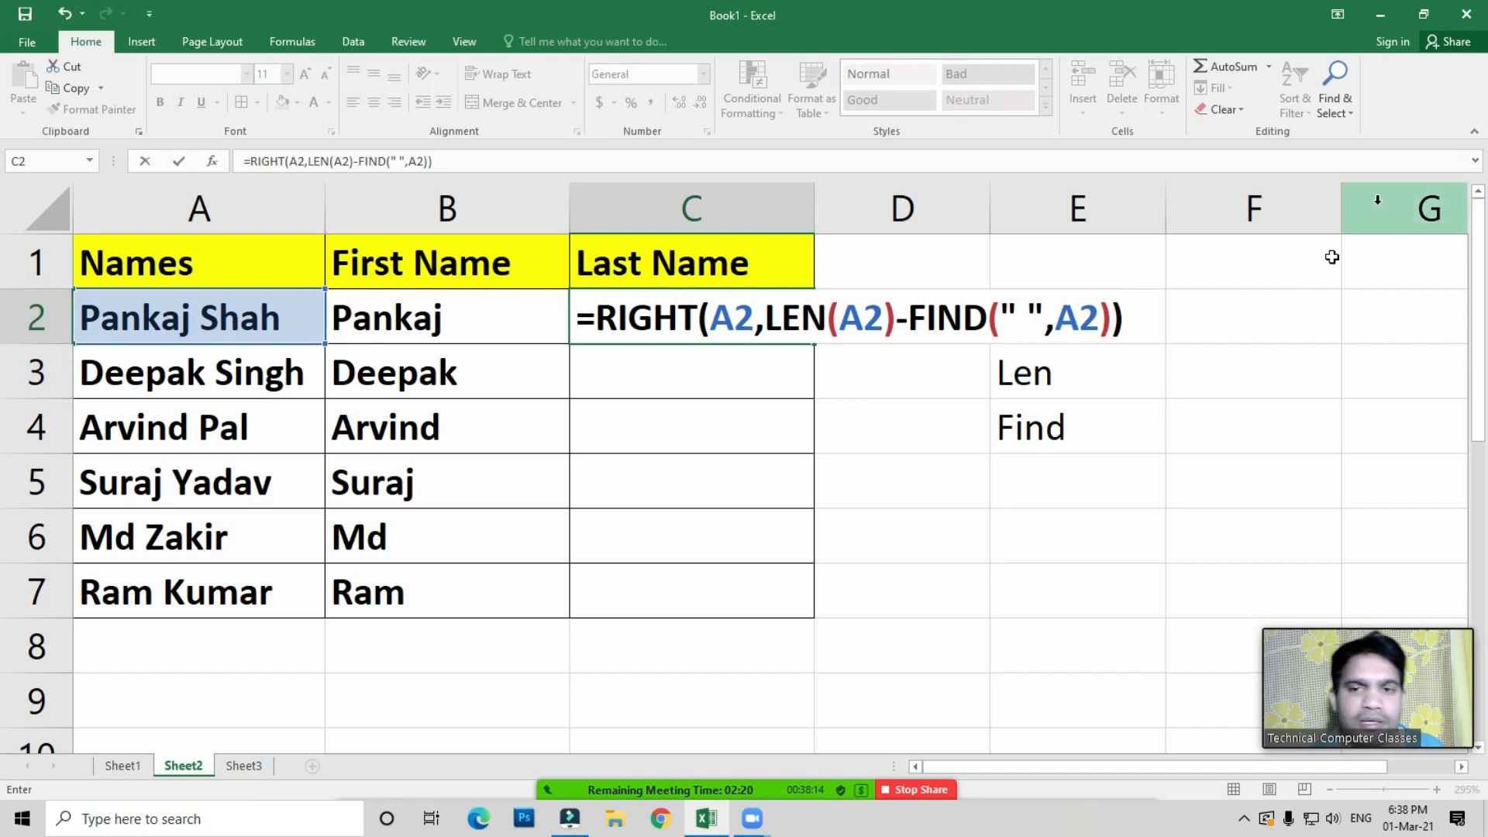
{"action": "key", "text": "Return"}
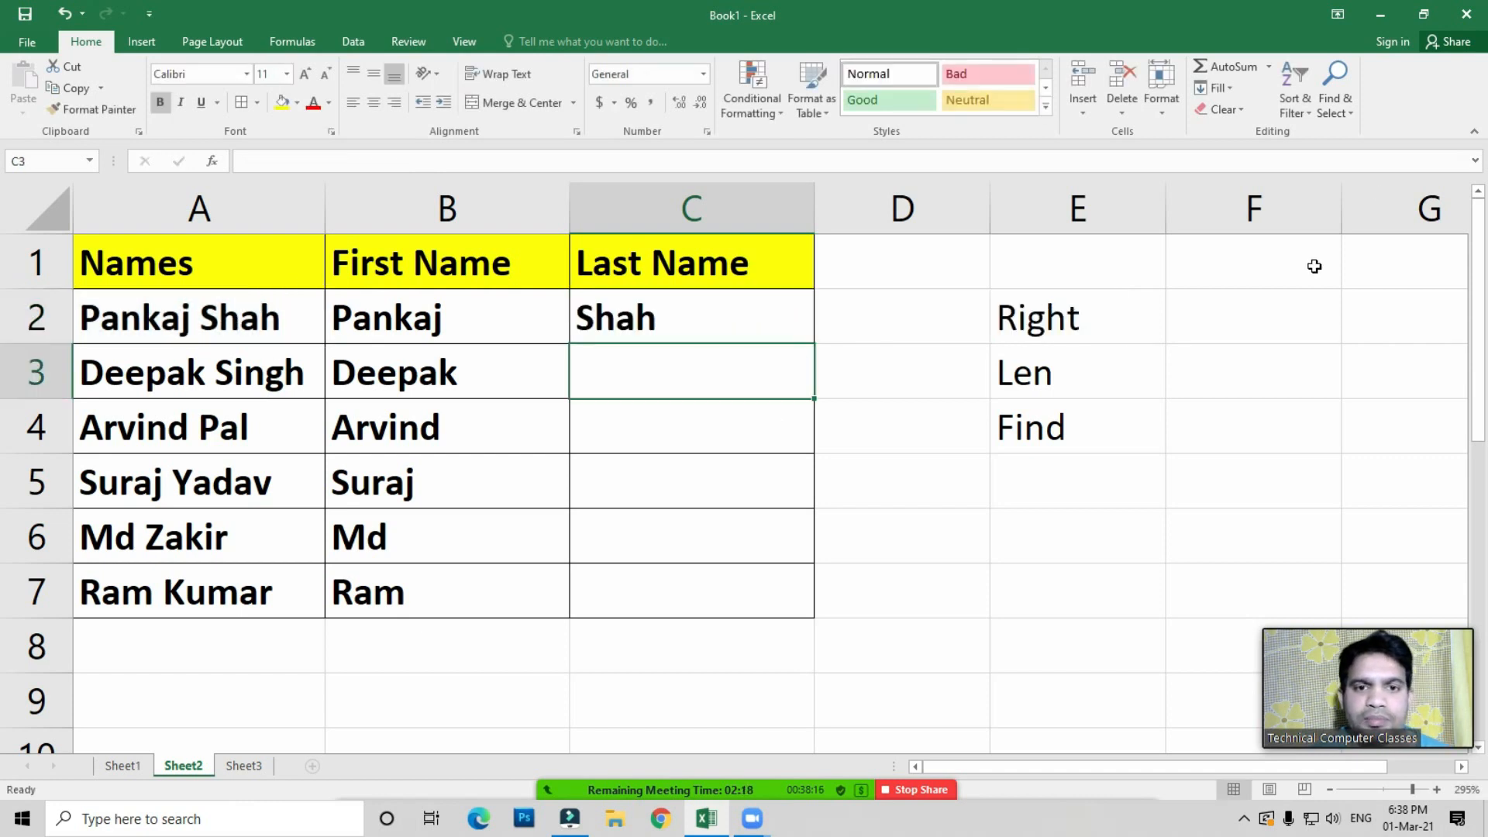
Fill C2's last-name formula down to C7 to list Singh, Pal, Yadav, Zakir and Kumar
{"action": "key", "text": "Up"}
{"action": "key", "text": "shift+Down"}
{"action": "key", "text": "shift+Down"}
{"action": "key", "text": "shift+Down"}
{"action": "key", "text": "shift+Down"}
{"action": "key", "text": "shift+Down"}
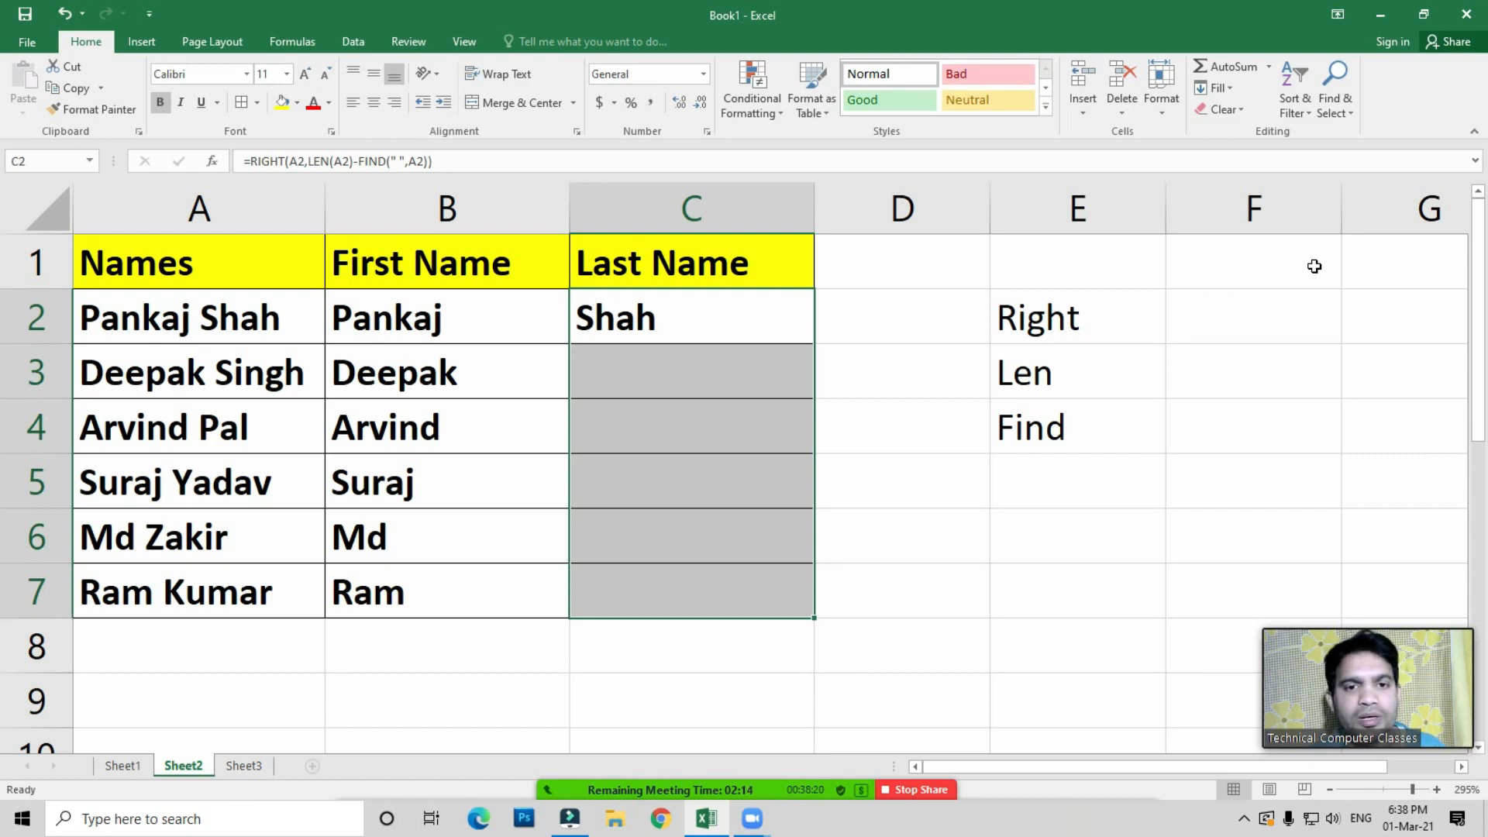
{"action": "key", "text": "ctrl+d"}
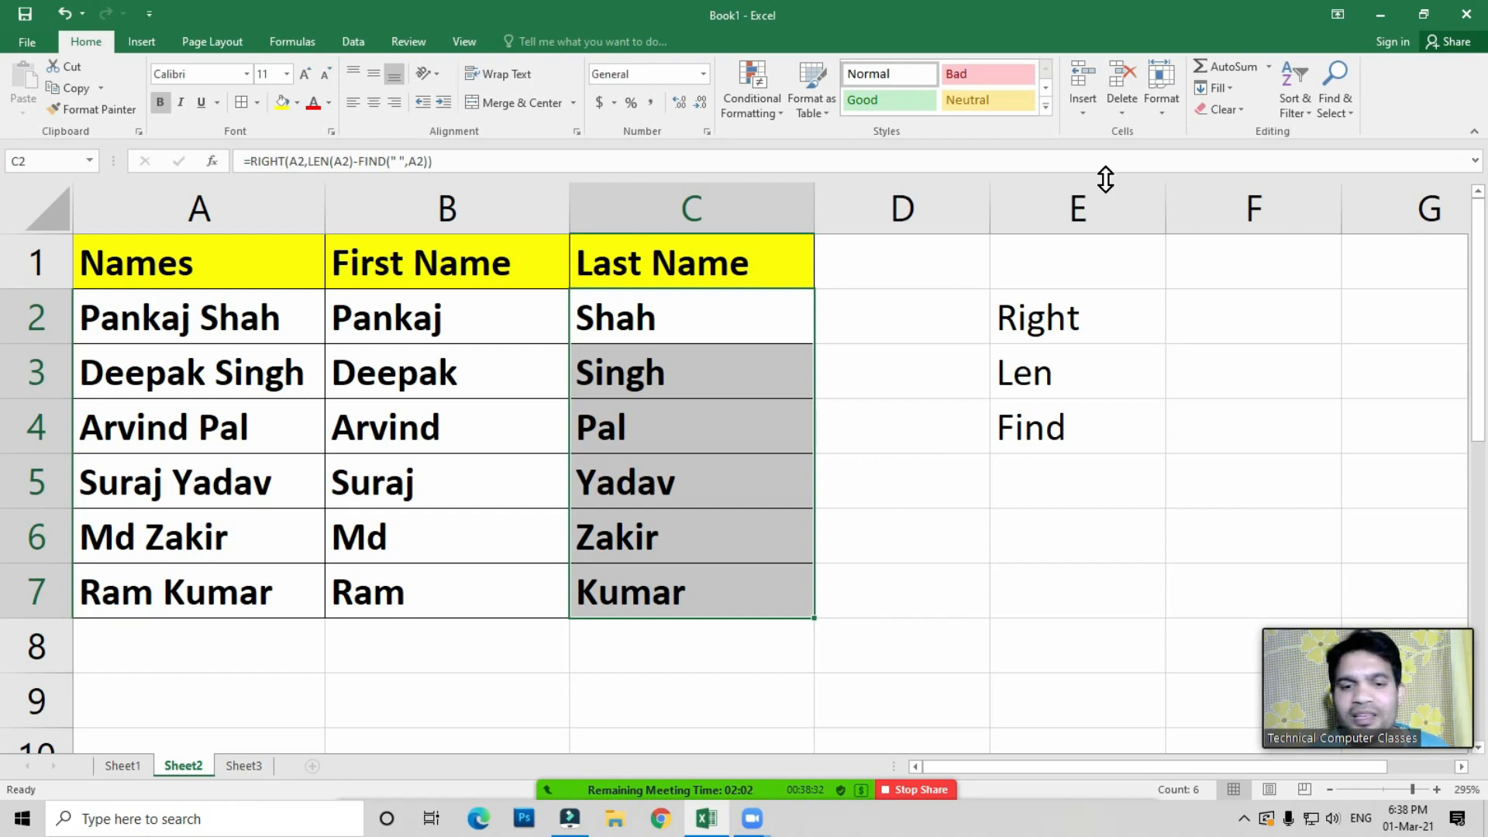
{"action": "left_click", "coordinate": [692, 540]}
{"action": "left_click", "coordinate": [505, 442]}
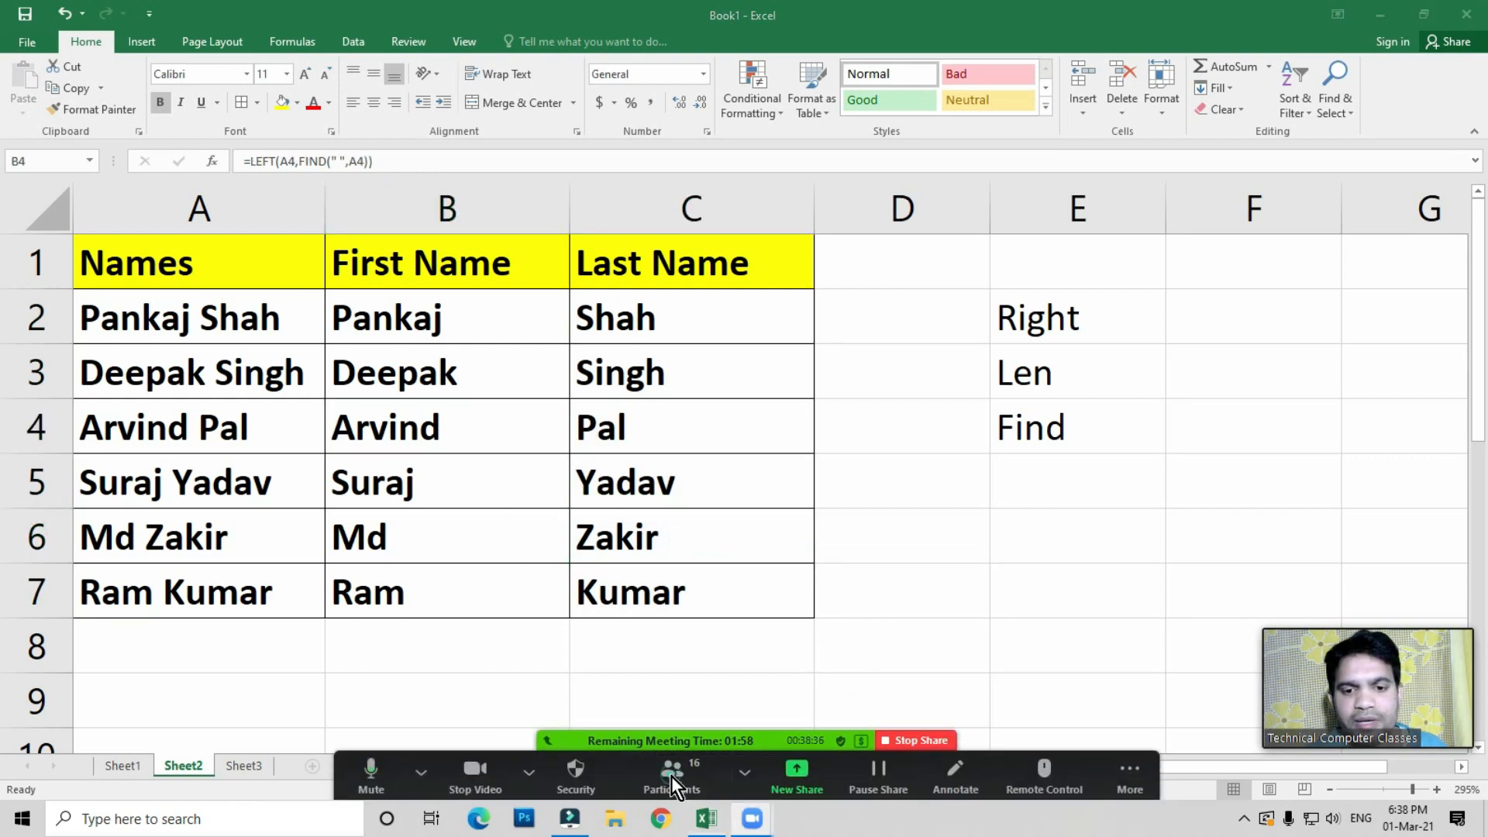
{"action": "left_click", "coordinate": [671, 775]}
{"action": "left_click", "coordinate": [1394, 590]}
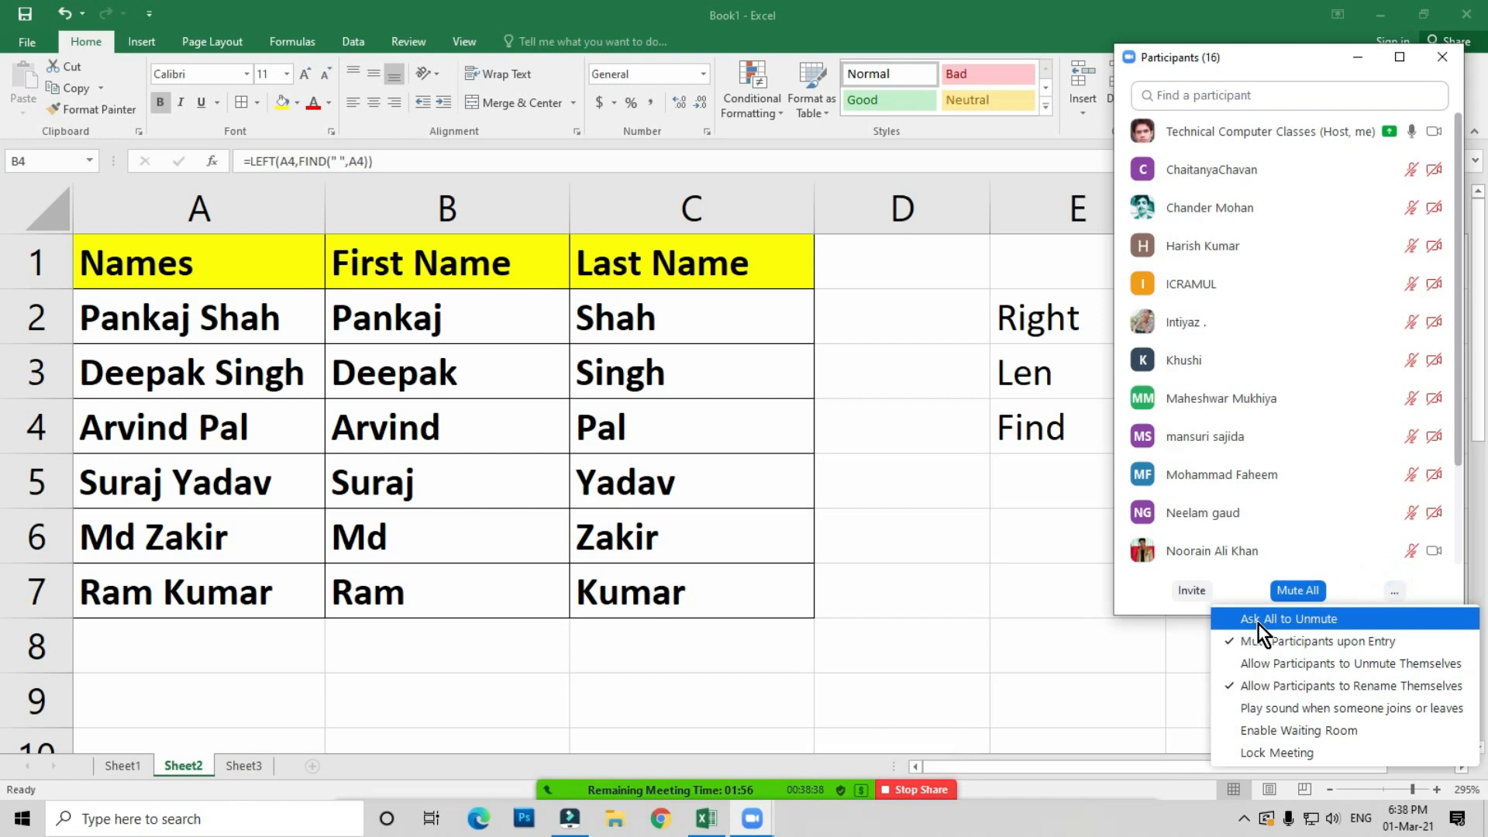
{"action": "left_click", "coordinate": [1258, 620]}
{"action": "left_click", "coordinate": [1443, 58]}
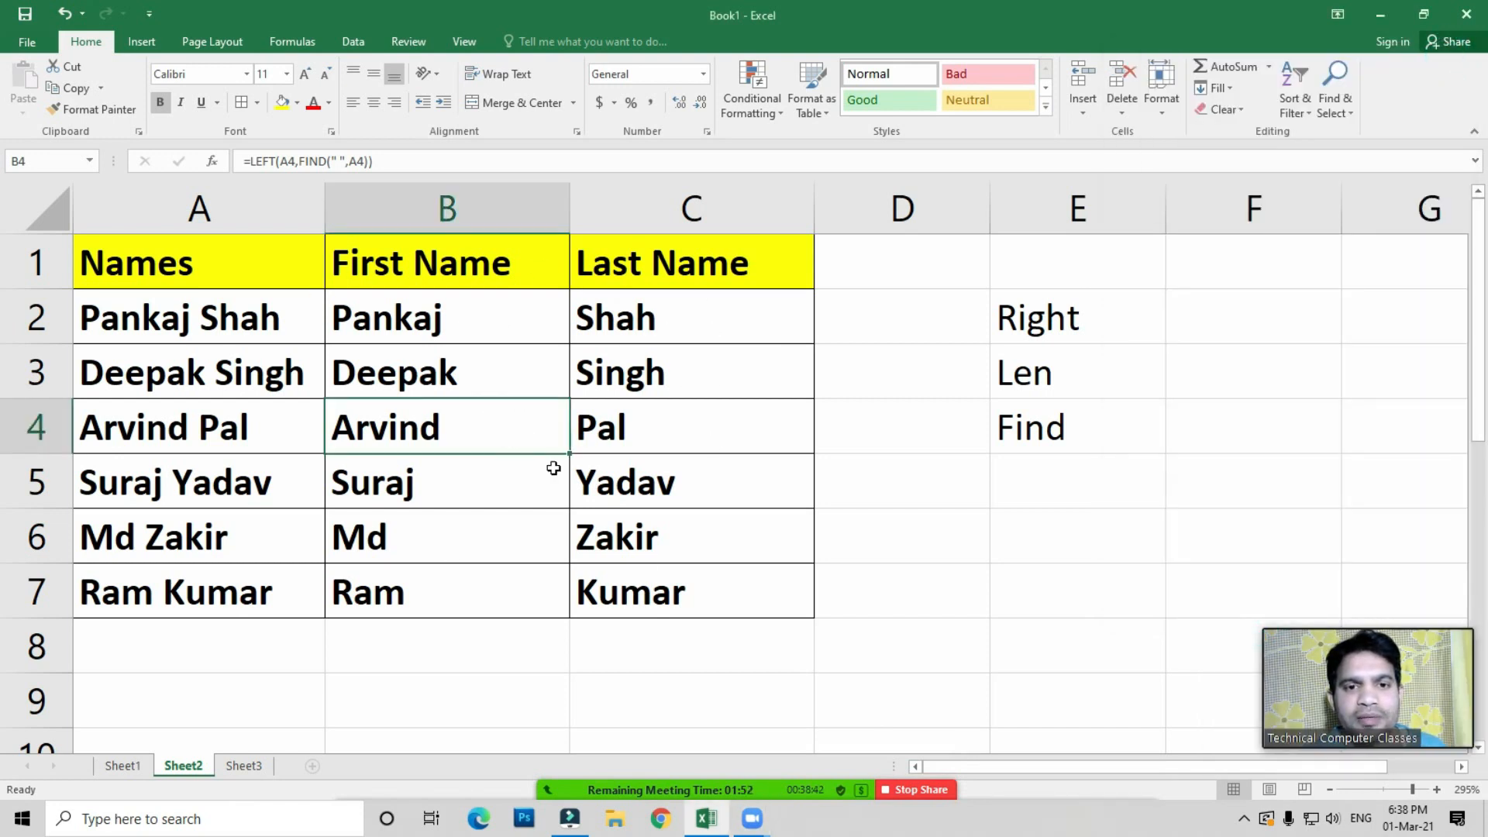
{"action": "left_click", "coordinate": [649, 372]}
{"action": "left_click", "coordinate": [647, 307]}
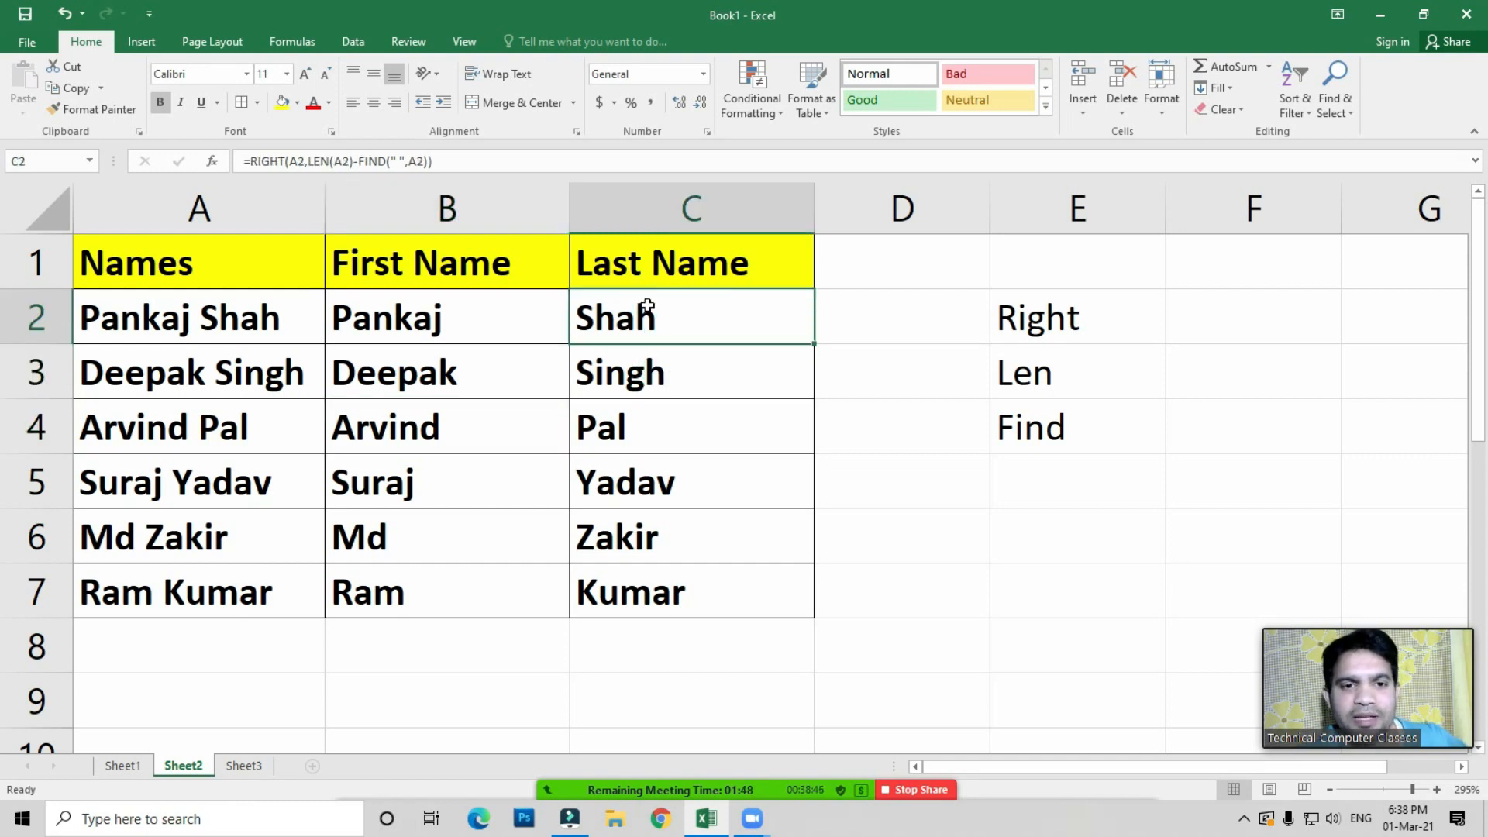
{"action": "left_click", "coordinate": [649, 405]}
{"action": "left_click", "coordinate": [651, 478]}
{"action": "left_click", "coordinate": [637, 542]}
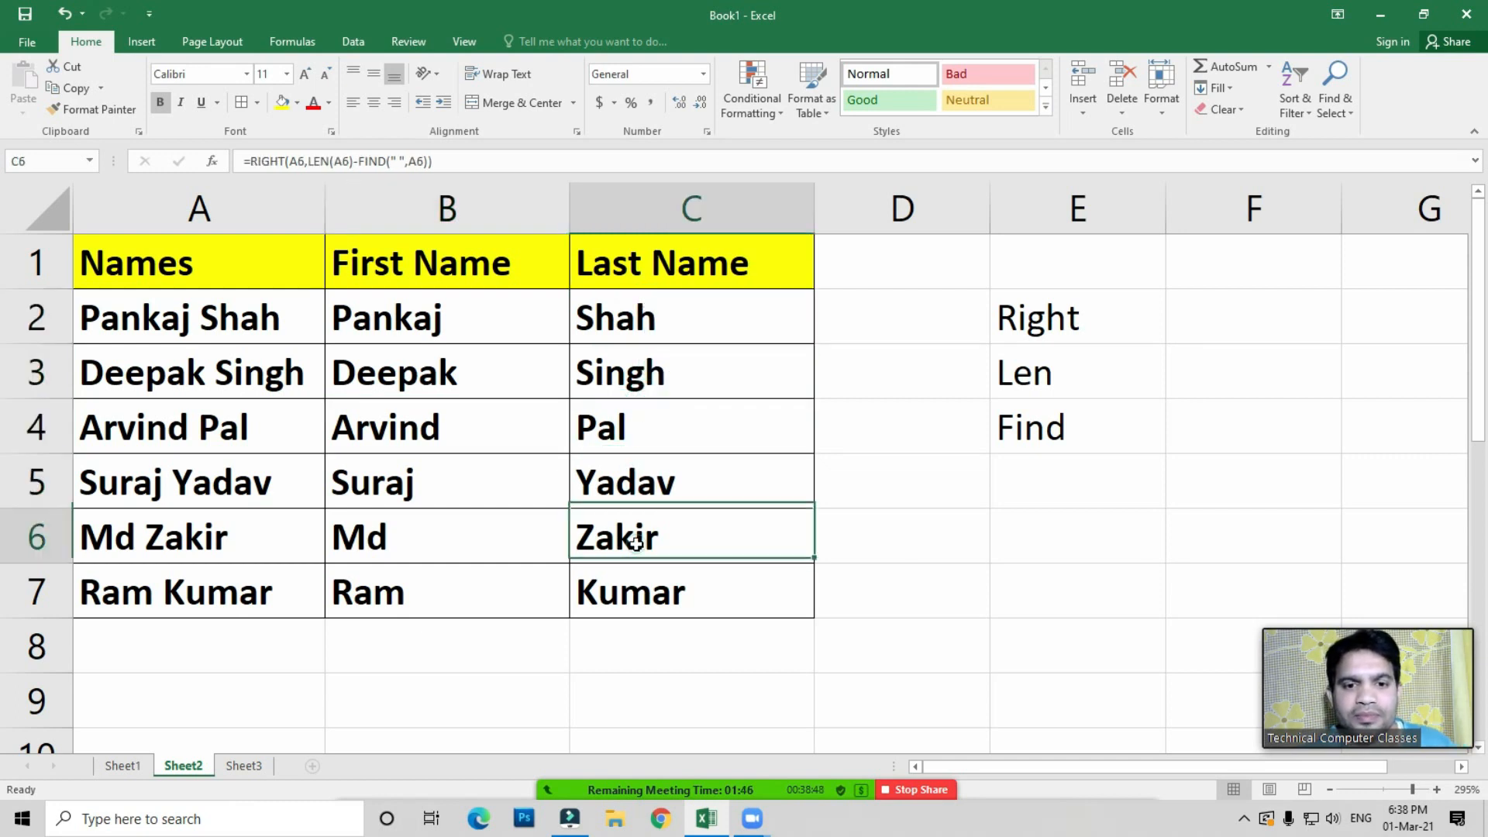
{"action": "left_click", "coordinate": [634, 592]}
{"action": "mouse_move", "coordinate": [666, 784]}
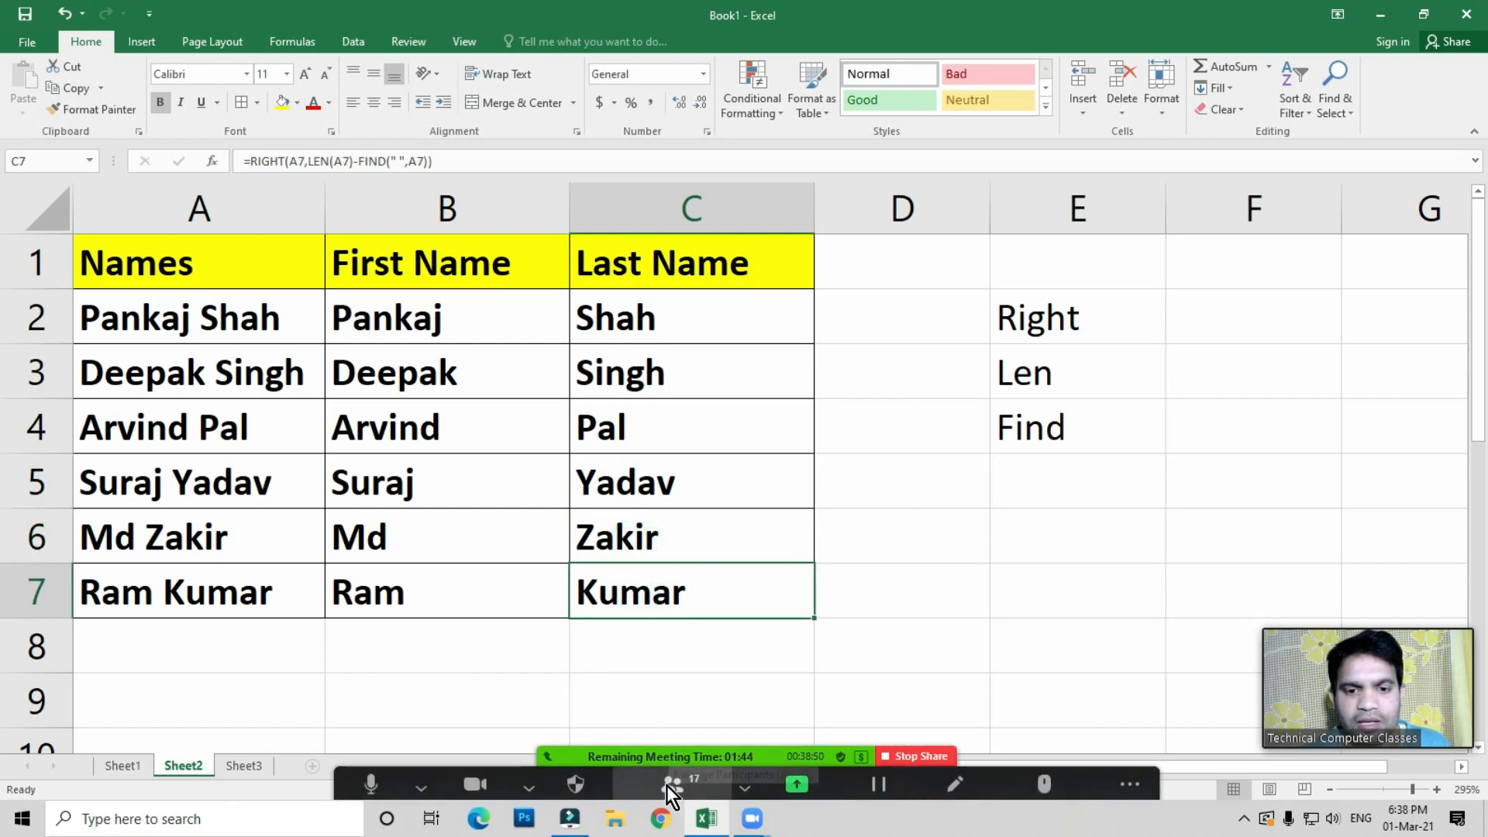
{"action": "left_click", "coordinate": [635, 524]}
{"action": "left_click", "coordinate": [631, 486]}
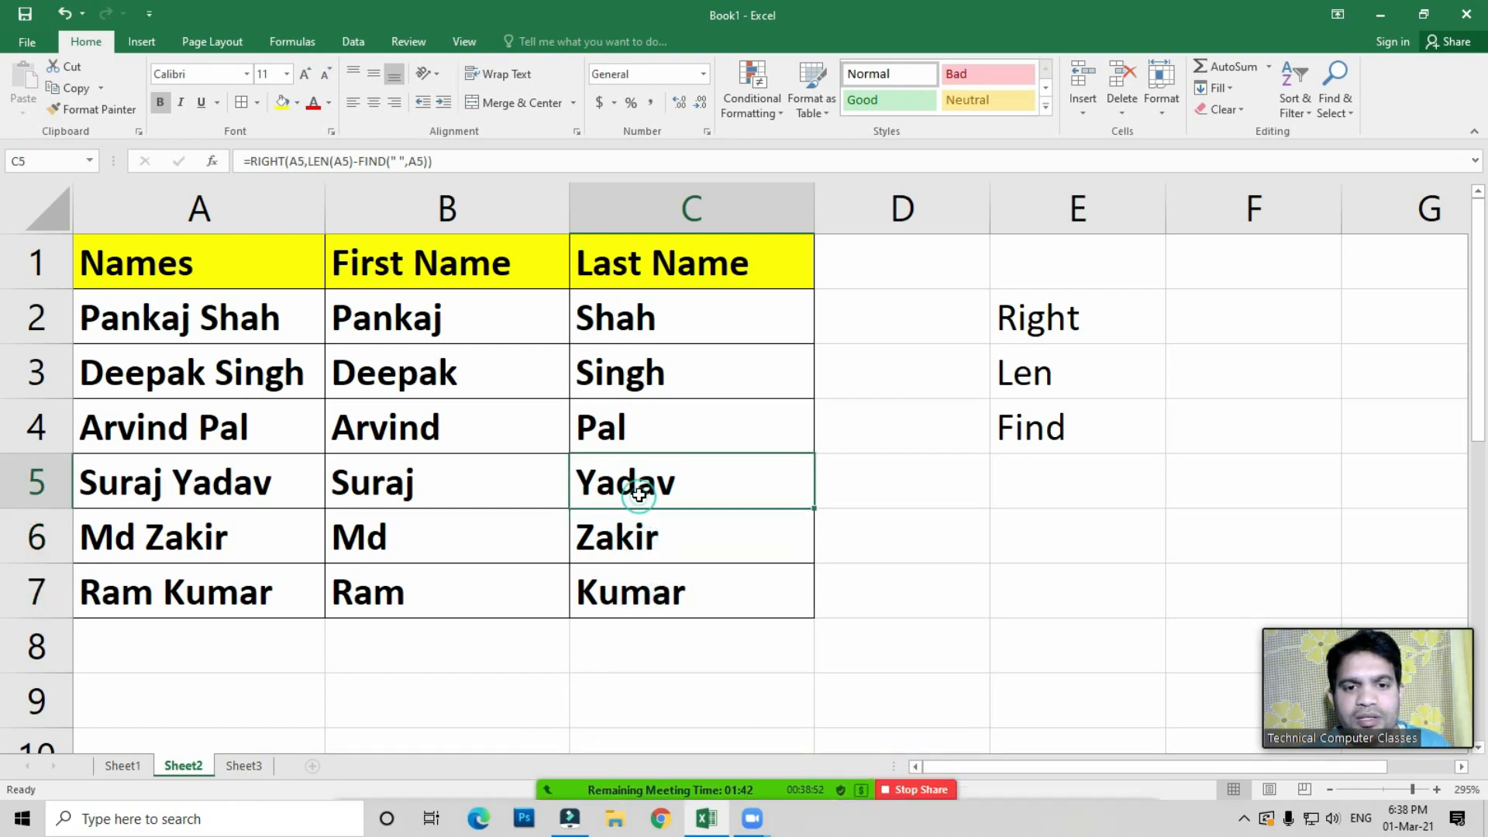
Mute all 17 meeting attendees from Zoom's participant list and close the panel
{"action": "left_click", "coordinate": [678, 783]}
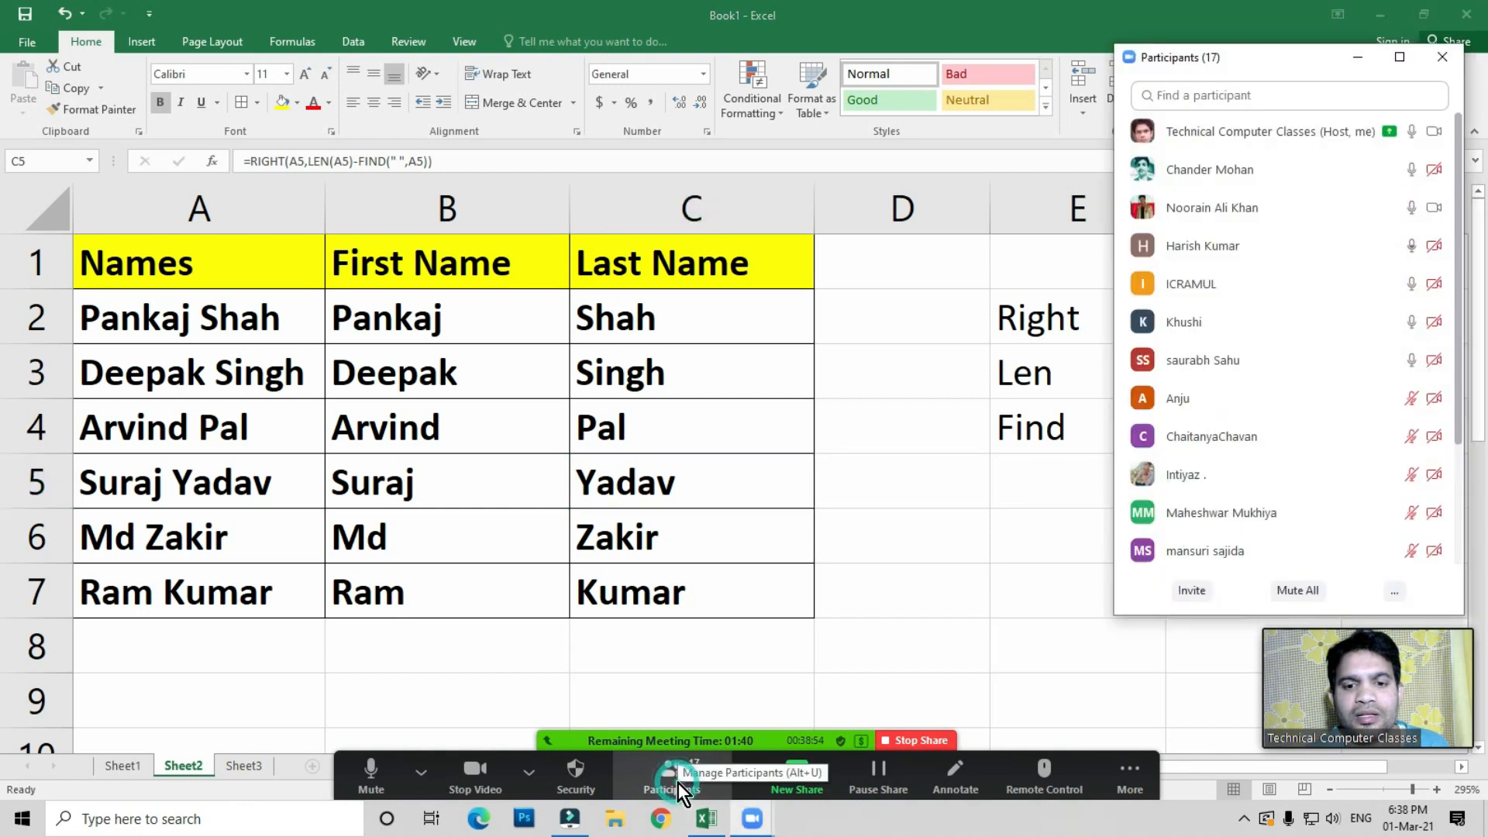
{"action": "scroll", "coordinate": [1293, 403], "scroll_direction": "down", "scroll_amount": 3}
{"action": "scroll", "coordinate": [1297, 403], "scroll_direction": "up", "scroll_amount": 3}
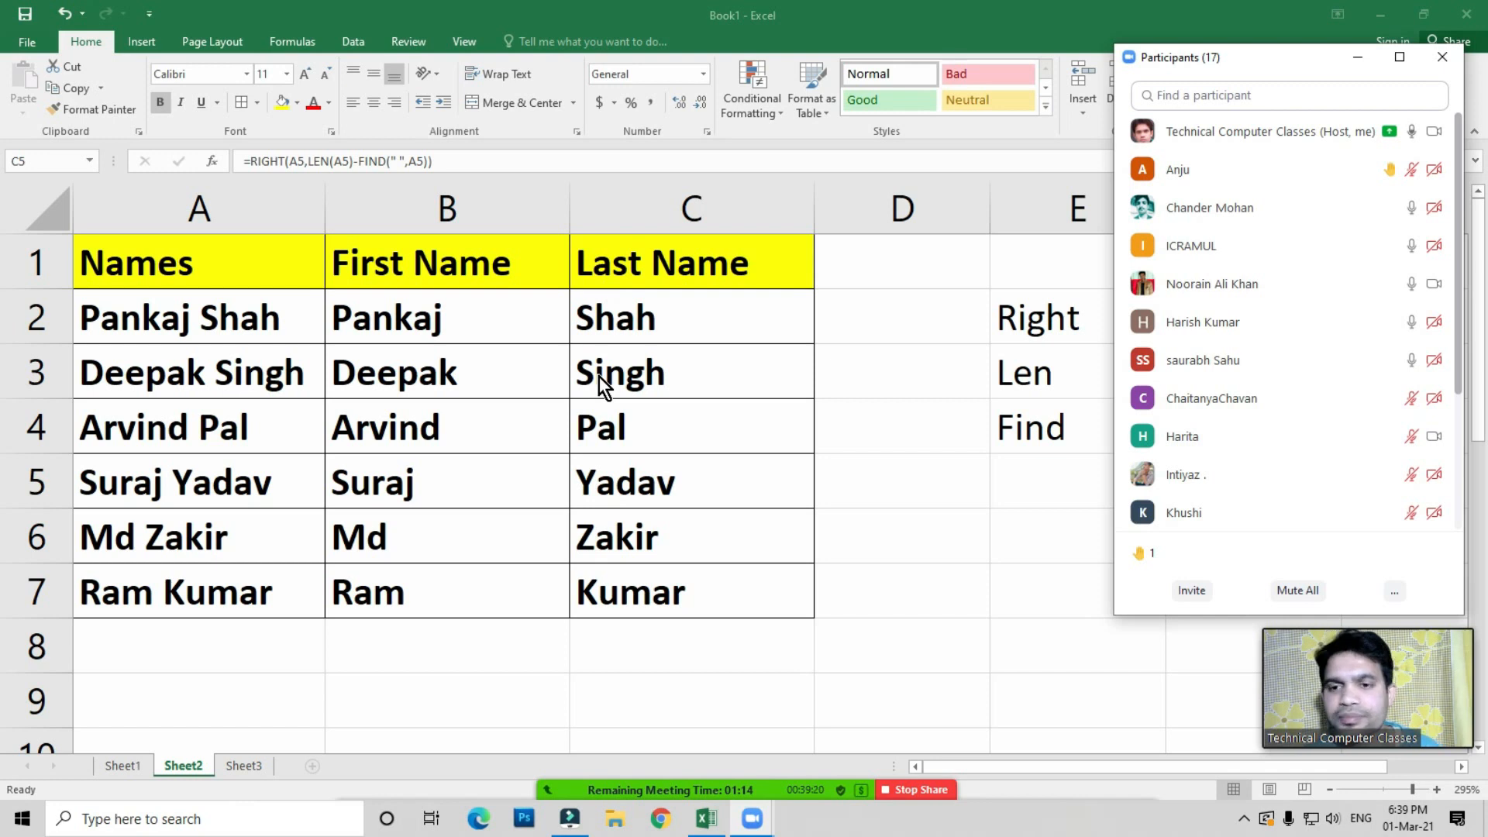
{"action": "scroll", "coordinate": [1300, 375], "scroll_direction": "down", "scroll_amount": 3}
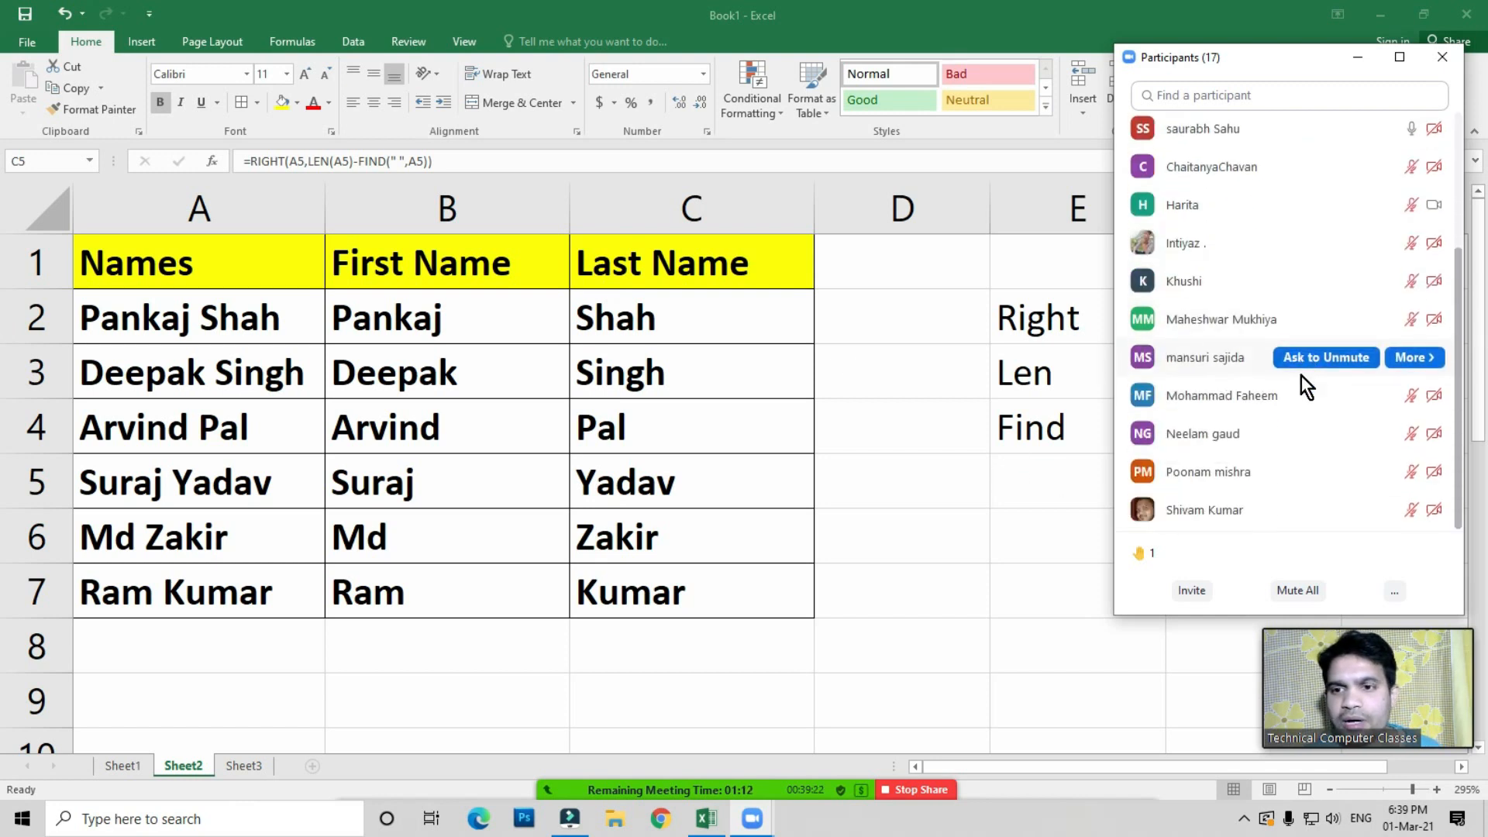
{"action": "left_click", "coordinate": [1299, 590]}
{"action": "left_click", "coordinate": [789, 464]}
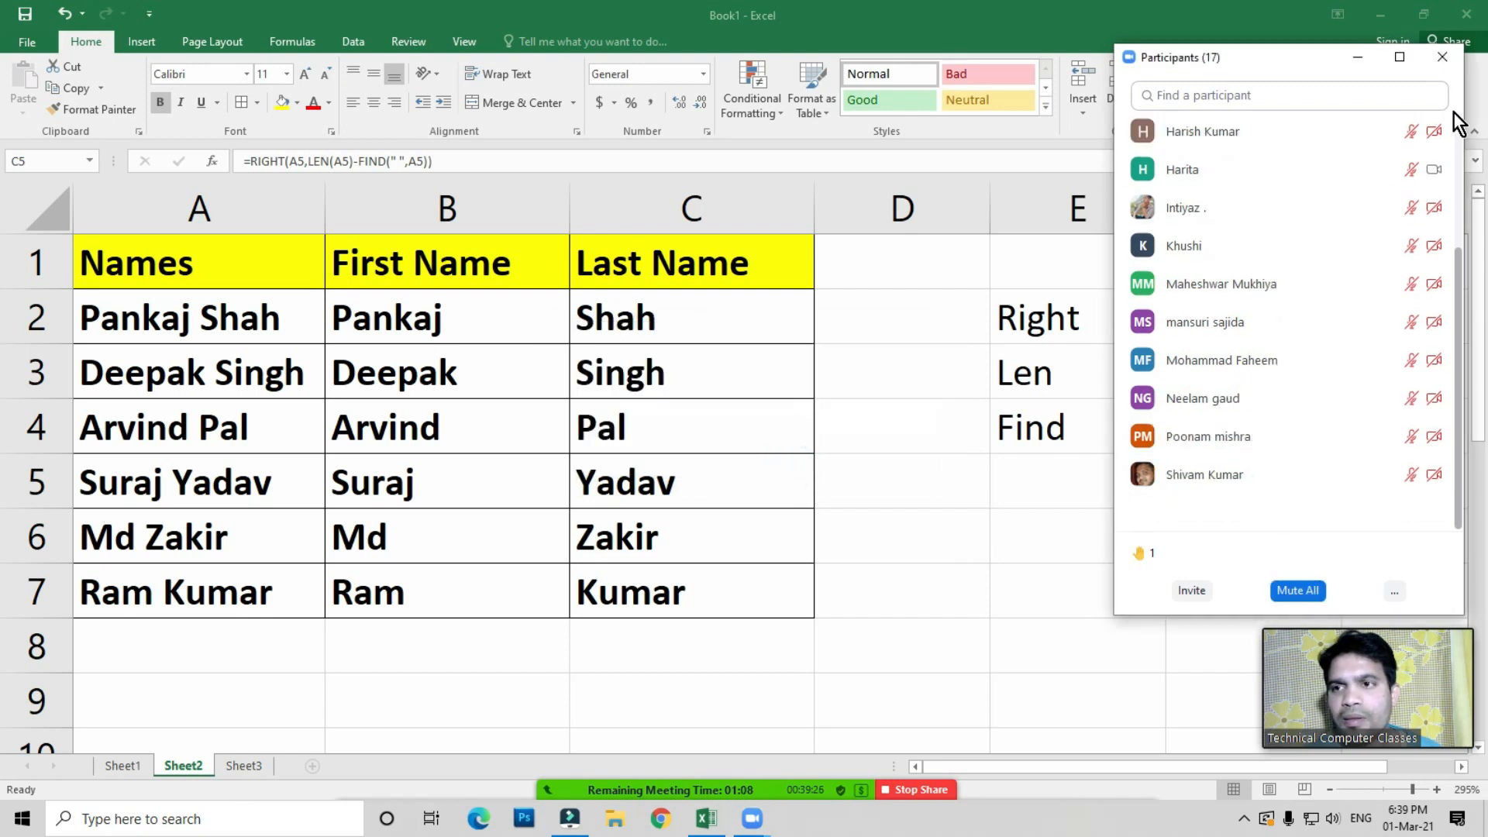
{"action": "left_click", "coordinate": [1442, 57]}
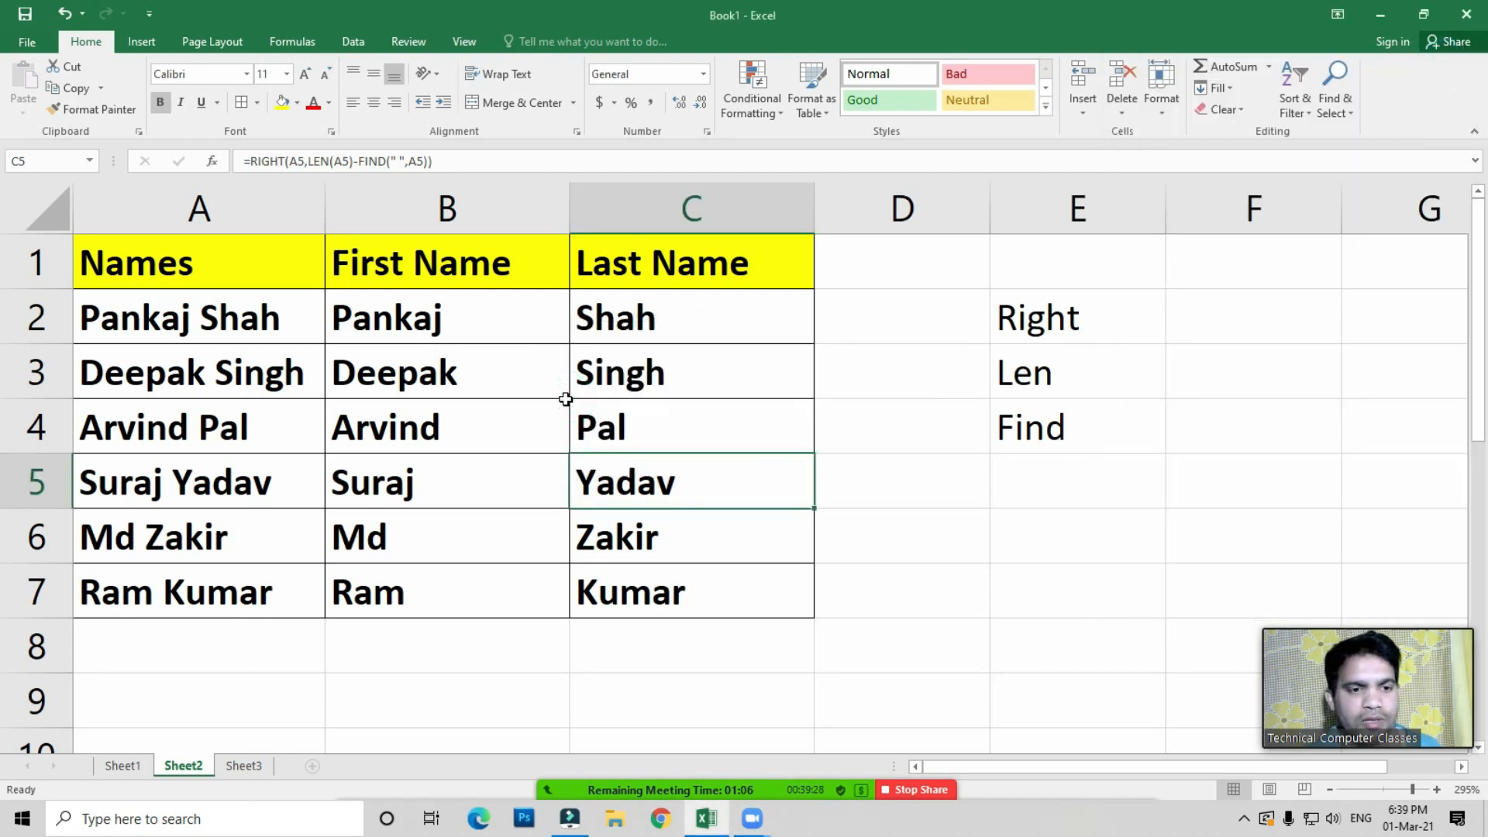
Go to Sheet1 and select the empty cell B54 for a new example
{"action": "left_click", "coordinate": [123, 764]}
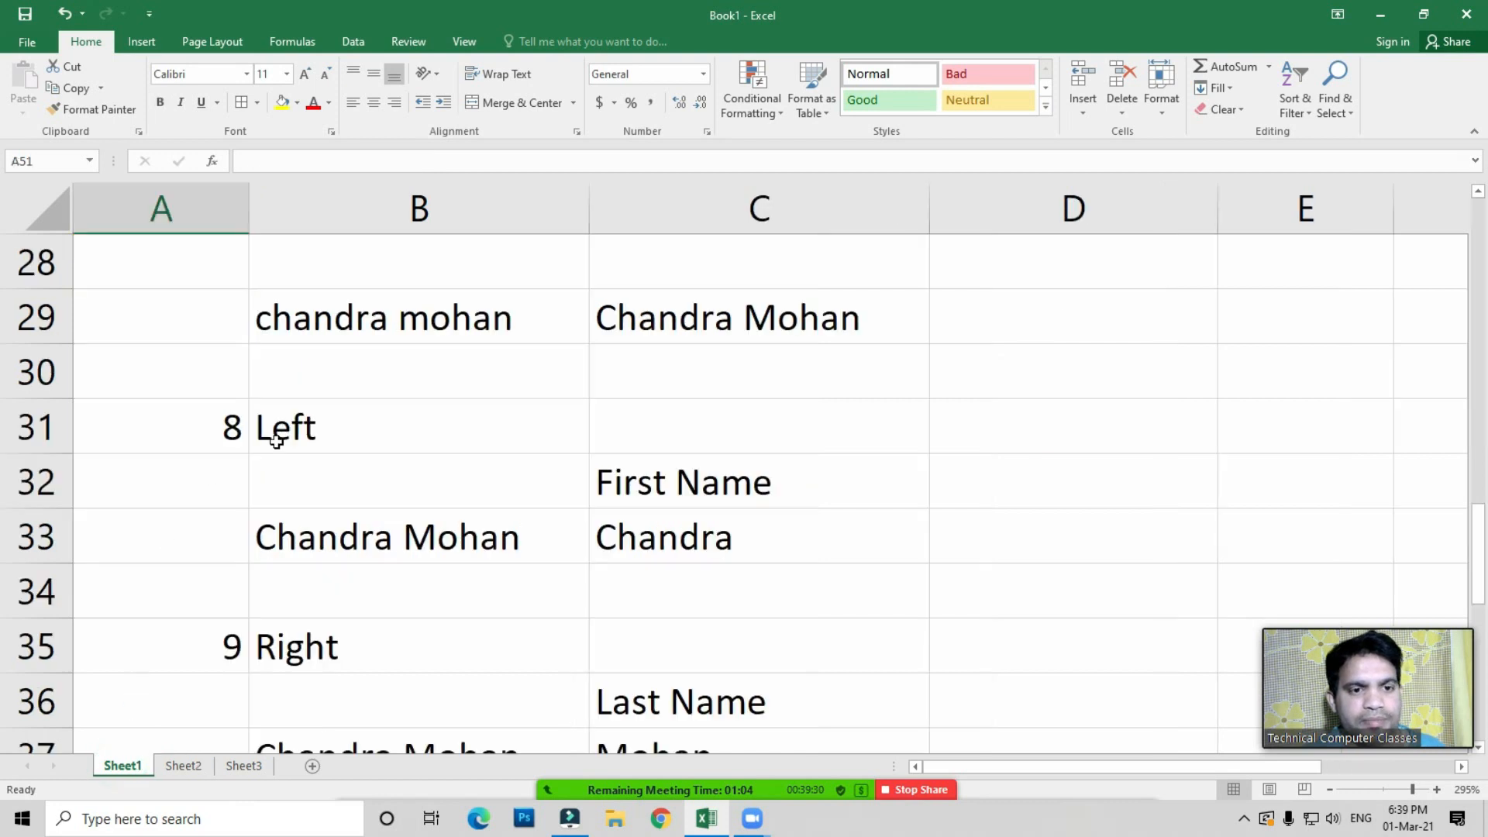
{"action": "left_click", "coordinate": [432, 491]}
{"action": "scroll", "coordinate": [473, 553], "scroll_direction": "up", "scroll_amount": 8}
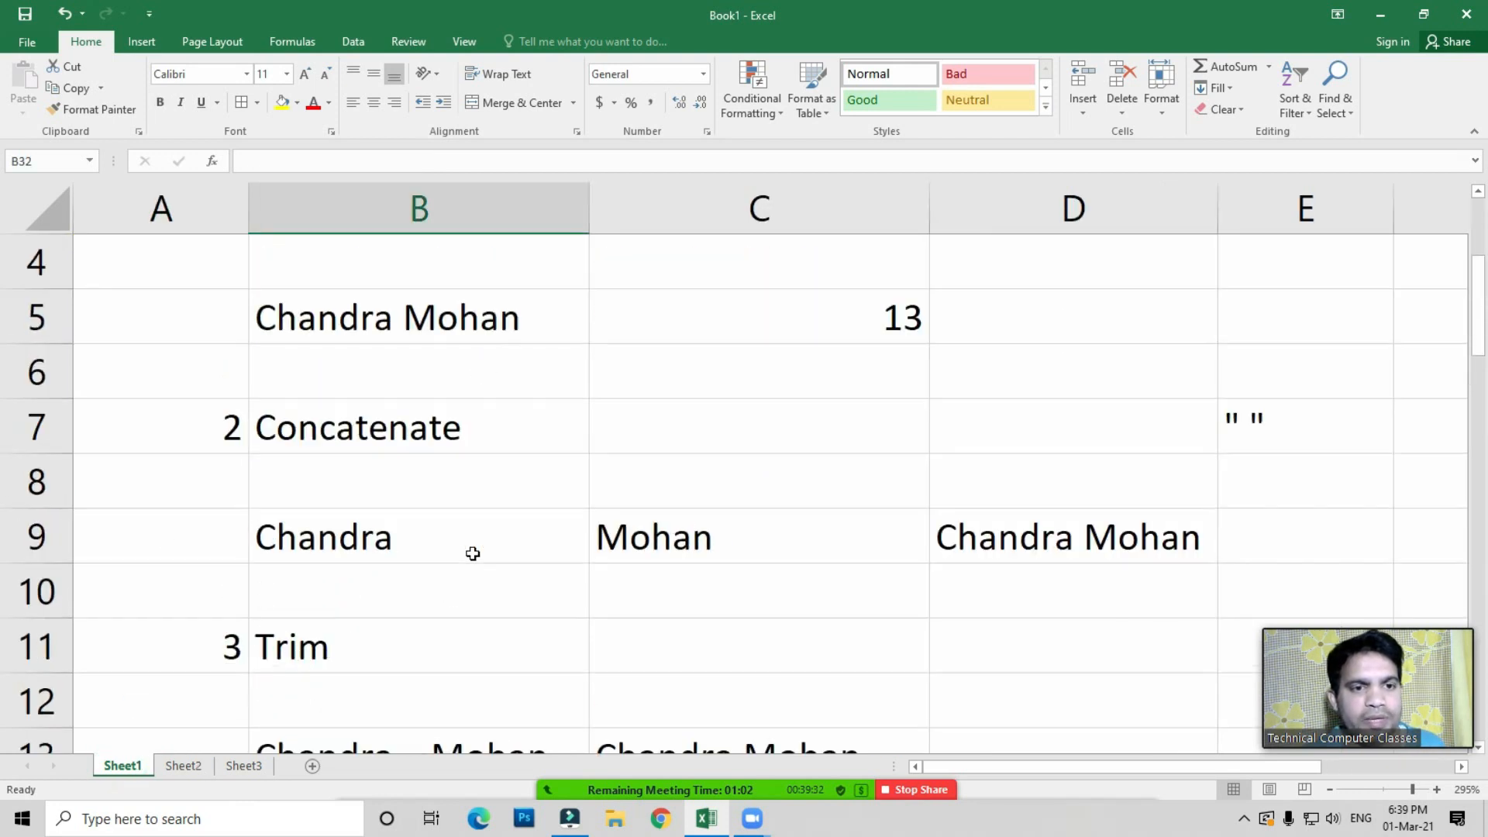
{"action": "scroll", "coordinate": [473, 553], "scroll_direction": "down", "scroll_amount": 9}
{"action": "scroll", "coordinate": [472, 553], "scroll_direction": "up", "scroll_amount": 5}
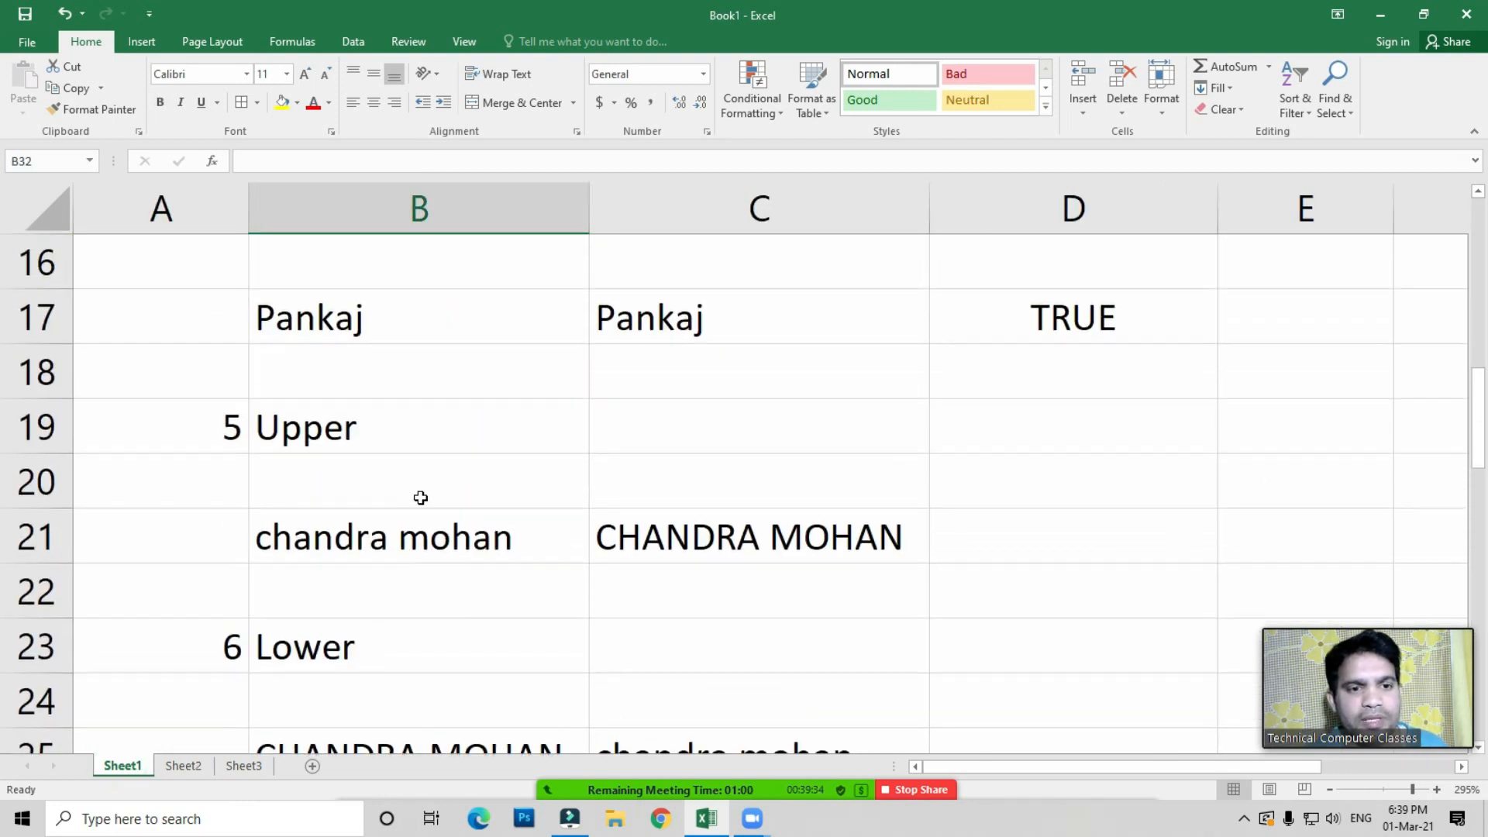
{"action": "left_click", "coordinate": [343, 442]}
{"action": "scroll", "coordinate": [426, 534], "scroll_direction": "up", "scroll_amount": 4}
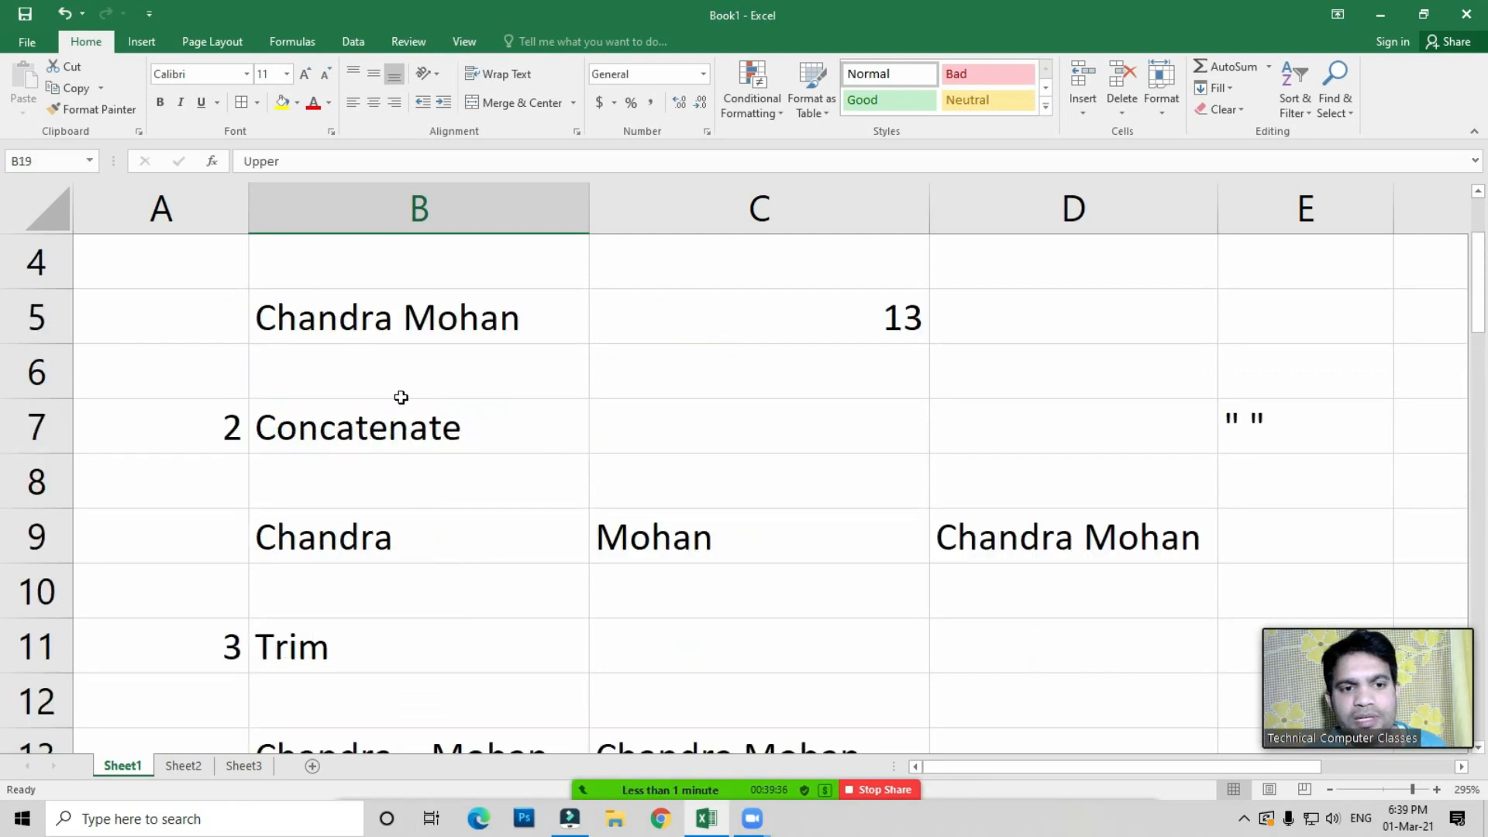
{"action": "scroll", "coordinate": [401, 397], "scroll_direction": "down", "scroll_amount": 18}
{"action": "scroll", "coordinate": [423, 490], "scroll_direction": "up", "scroll_amount": 2}
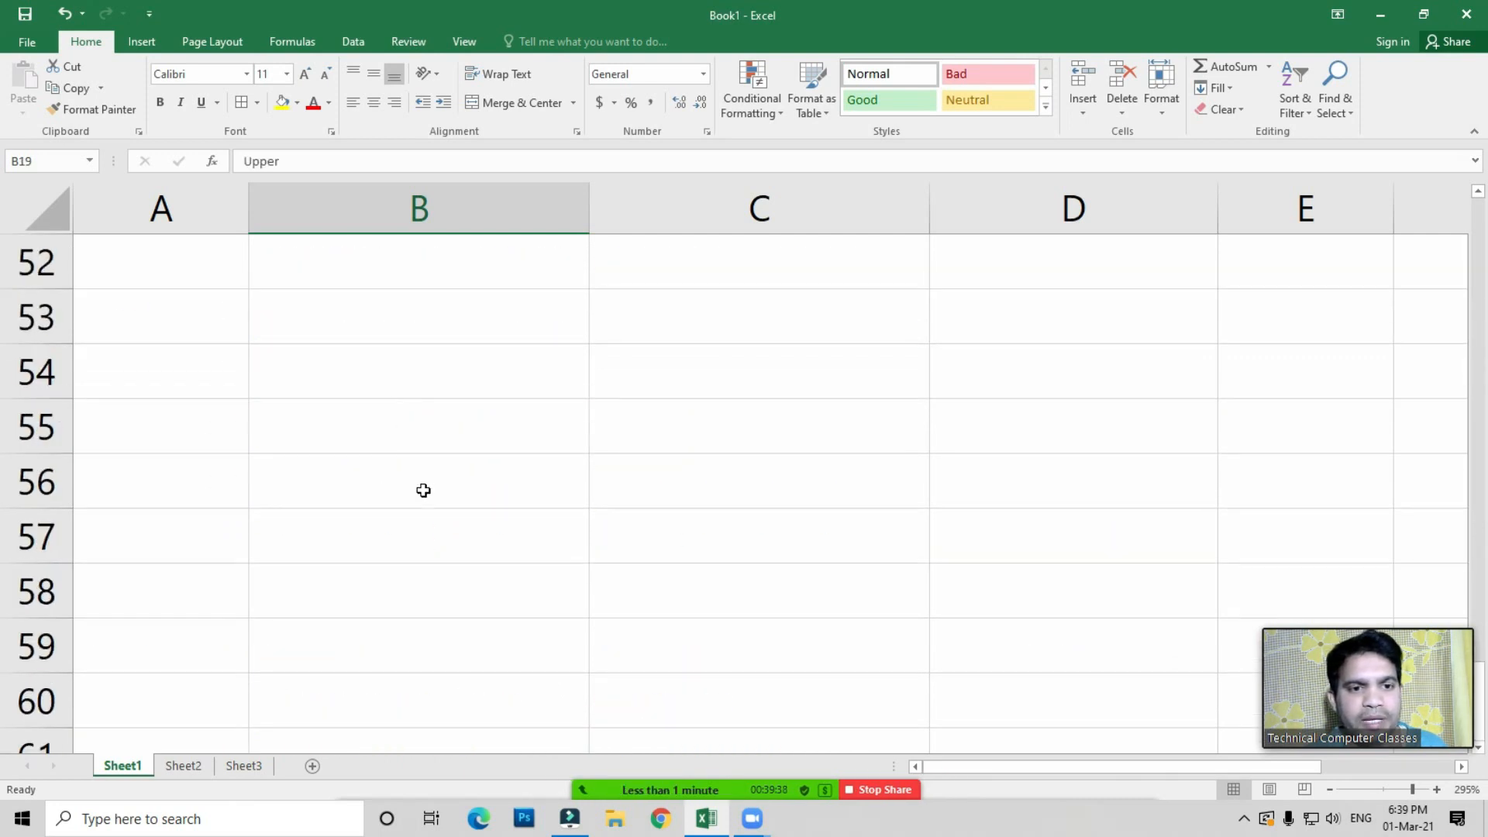
{"action": "left_click", "coordinate": [355, 375]}
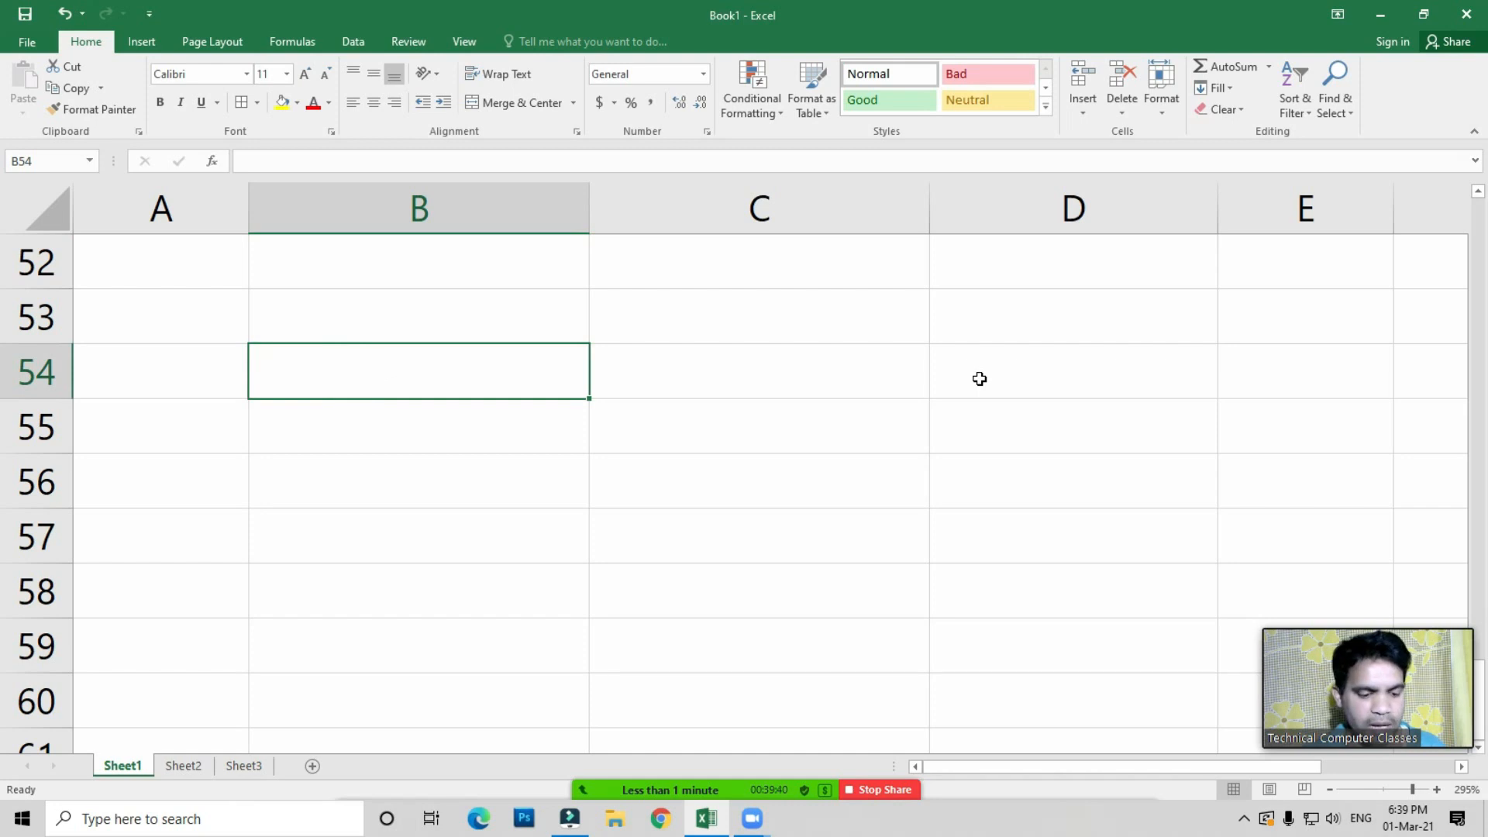
{"action": "type", "text": "chandra m"}
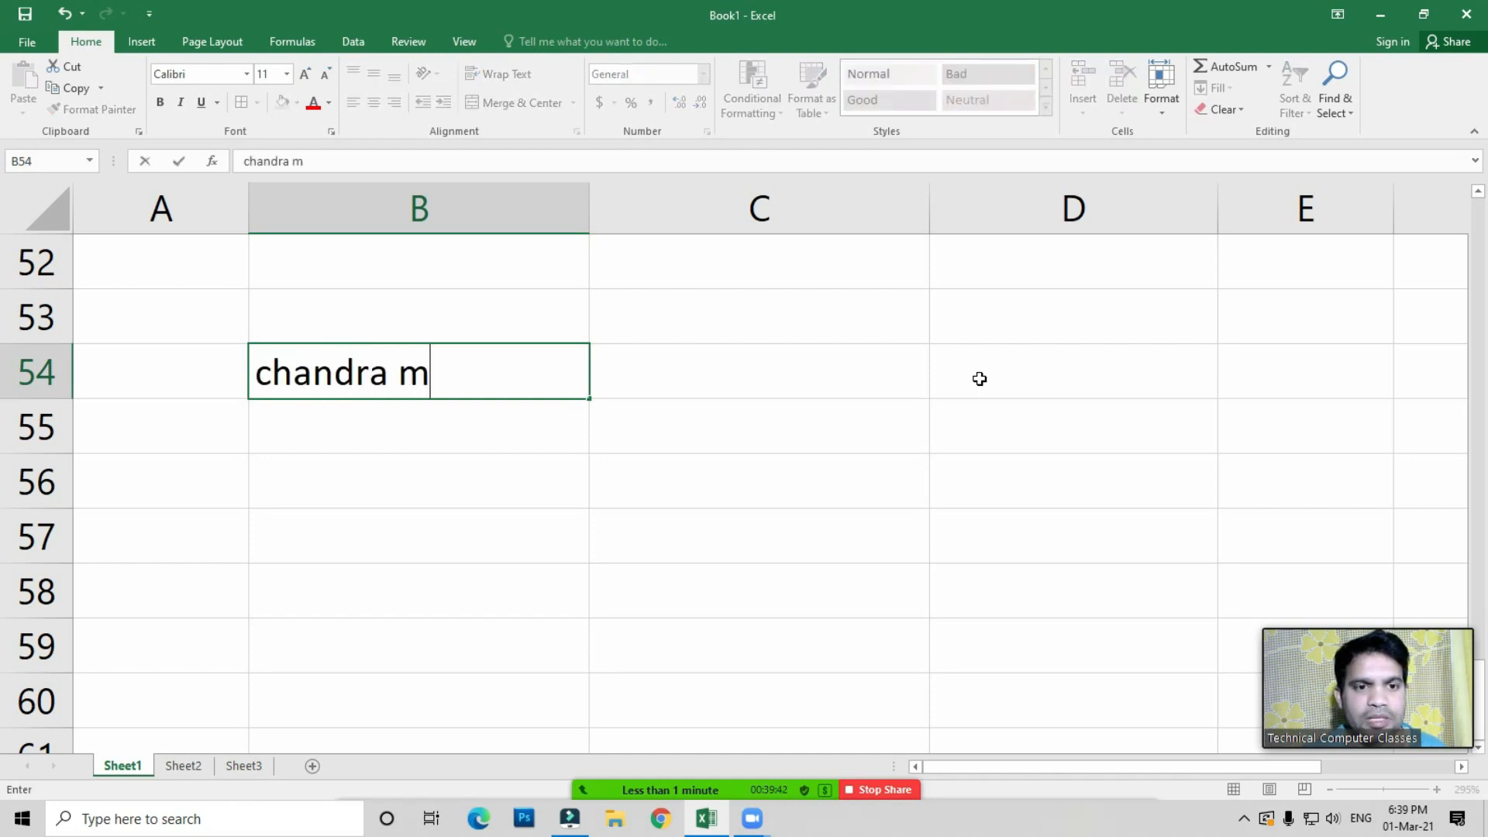
{"action": "type", "text": "ohan"}
{"action": "key", "text": "BackSpace"}
{"action": "key", "text": "BackSpace"}
{"action": "key", "text": "BackSpace"}
{"action": "key", "text": "BackSpace"}
{"action": "key", "text": "BackSpace"}
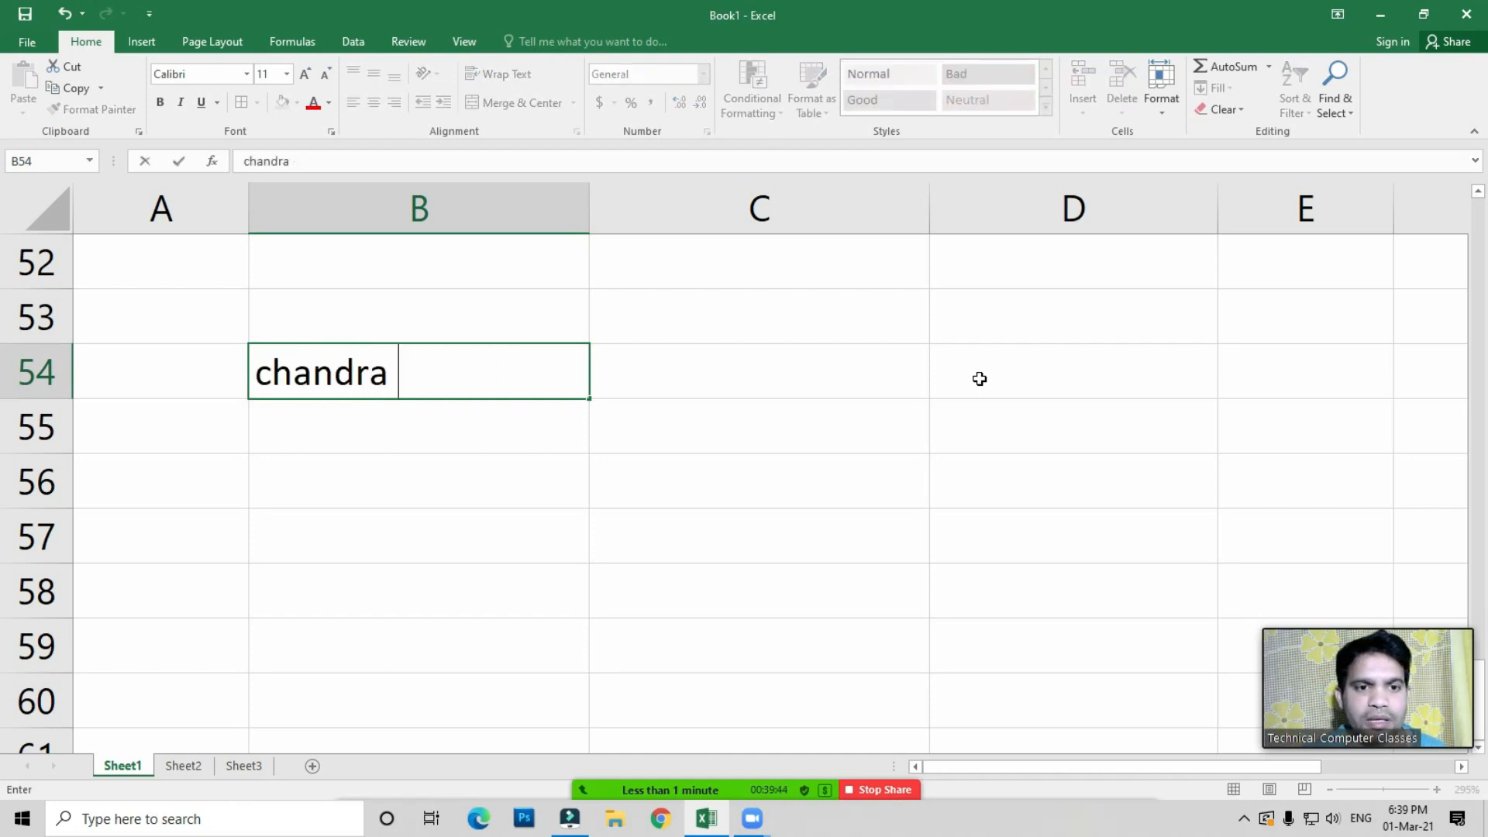
{"action": "key", "text": "Tab"}
{"action": "type", "text": "mohan"}
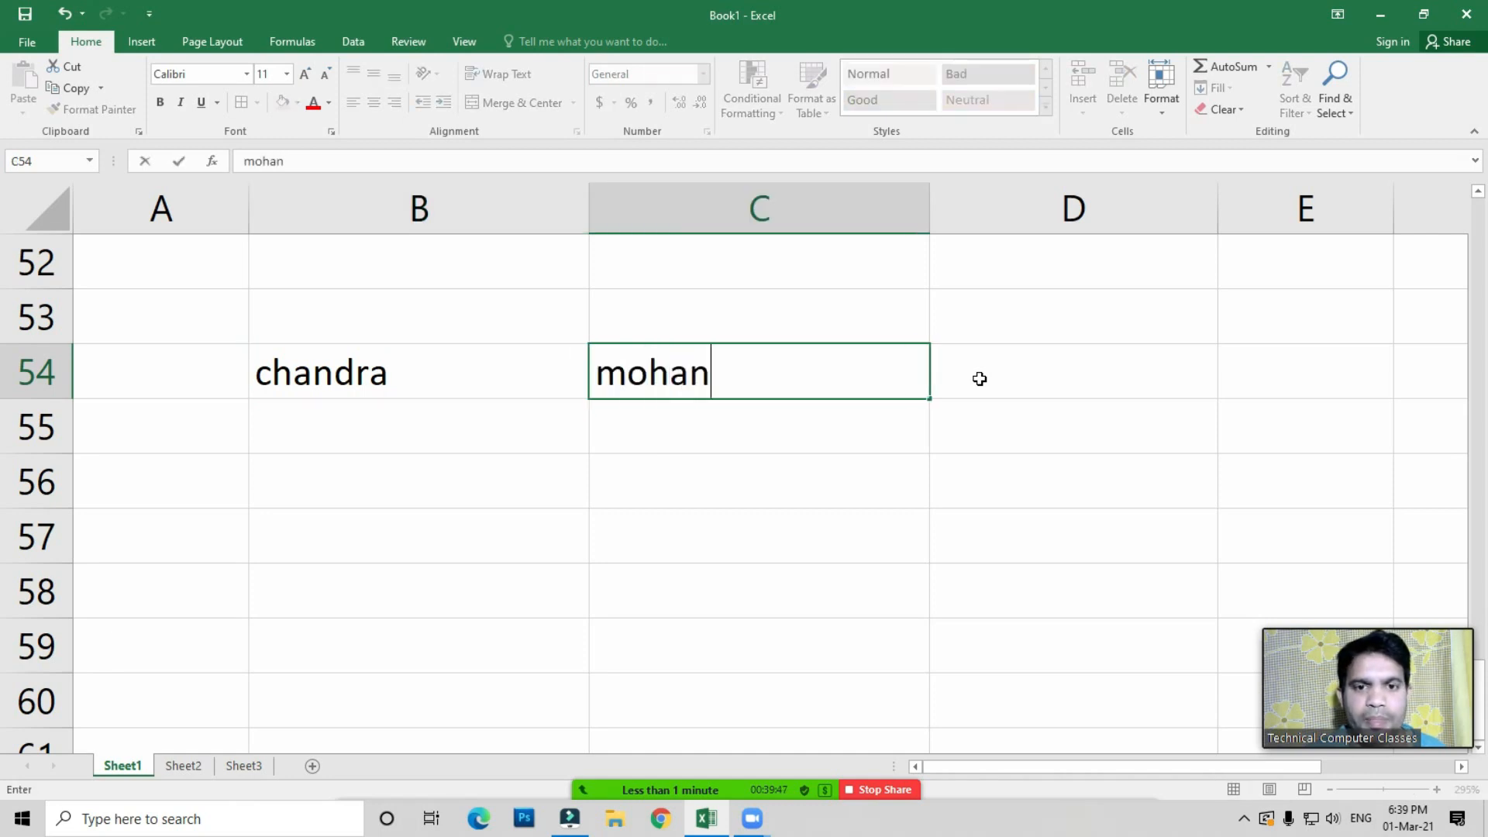
{"action": "key", "text": "Return"}
{"action": "key", "text": "Up"}
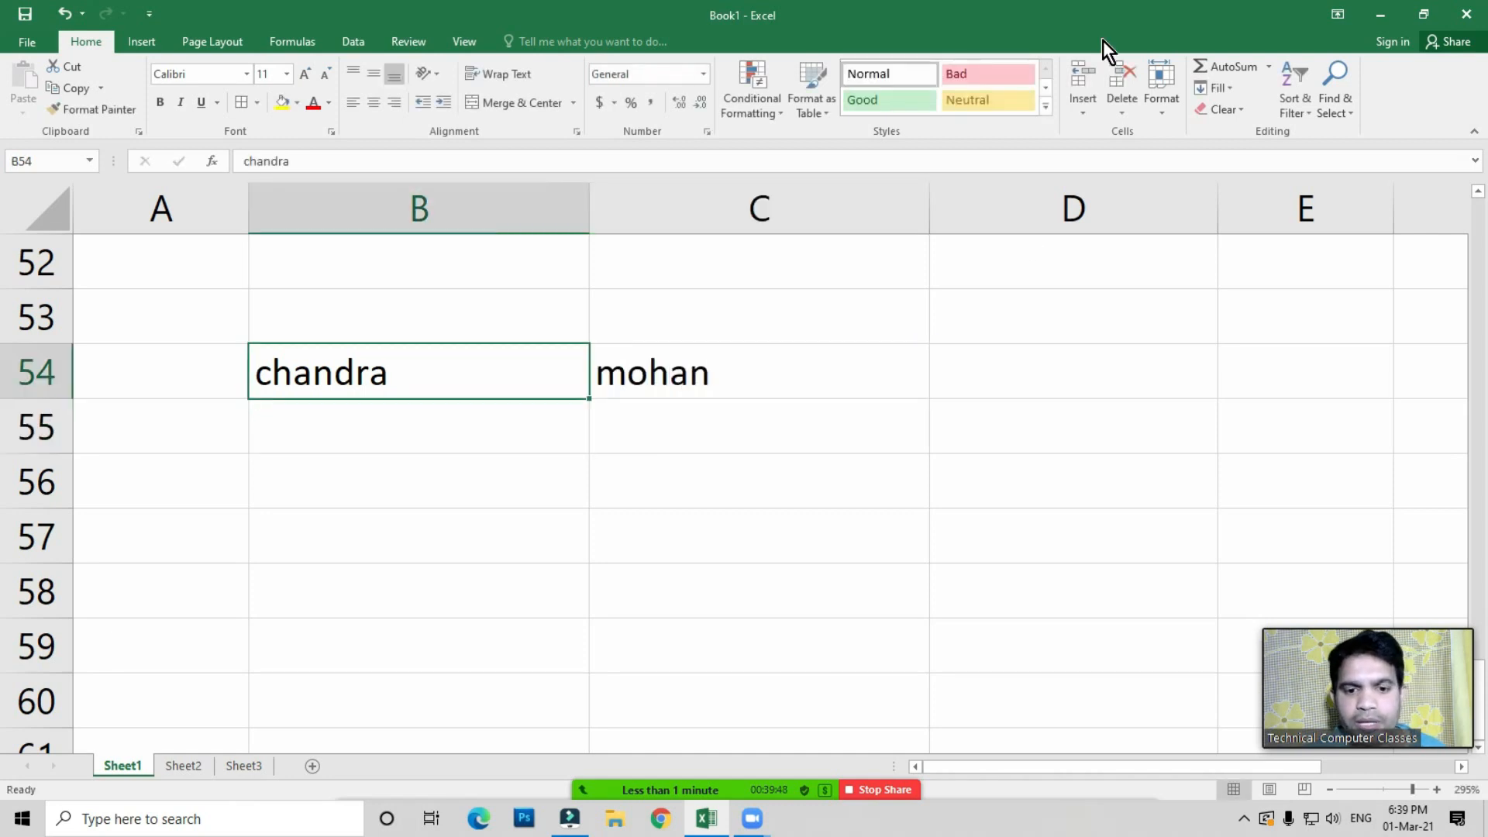
{"action": "left_click", "coordinate": [671, 775]}
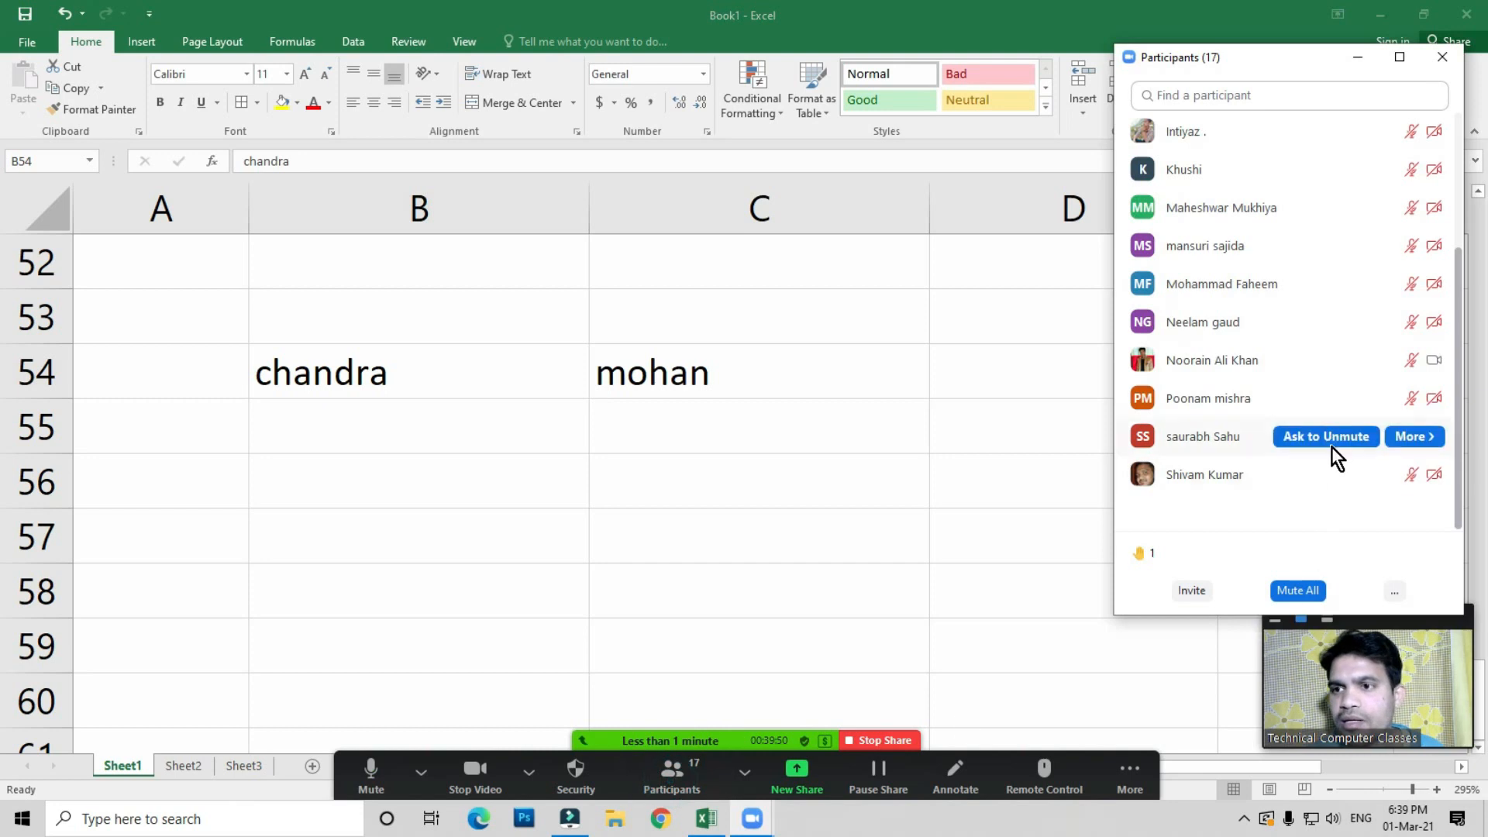
Cancel the Mute All prompt with Allow Participants to Unmute unchecked, and close the participant list
{"action": "scroll", "coordinate": [1325, 457], "scroll_direction": "up", "scroll_amount": 5}
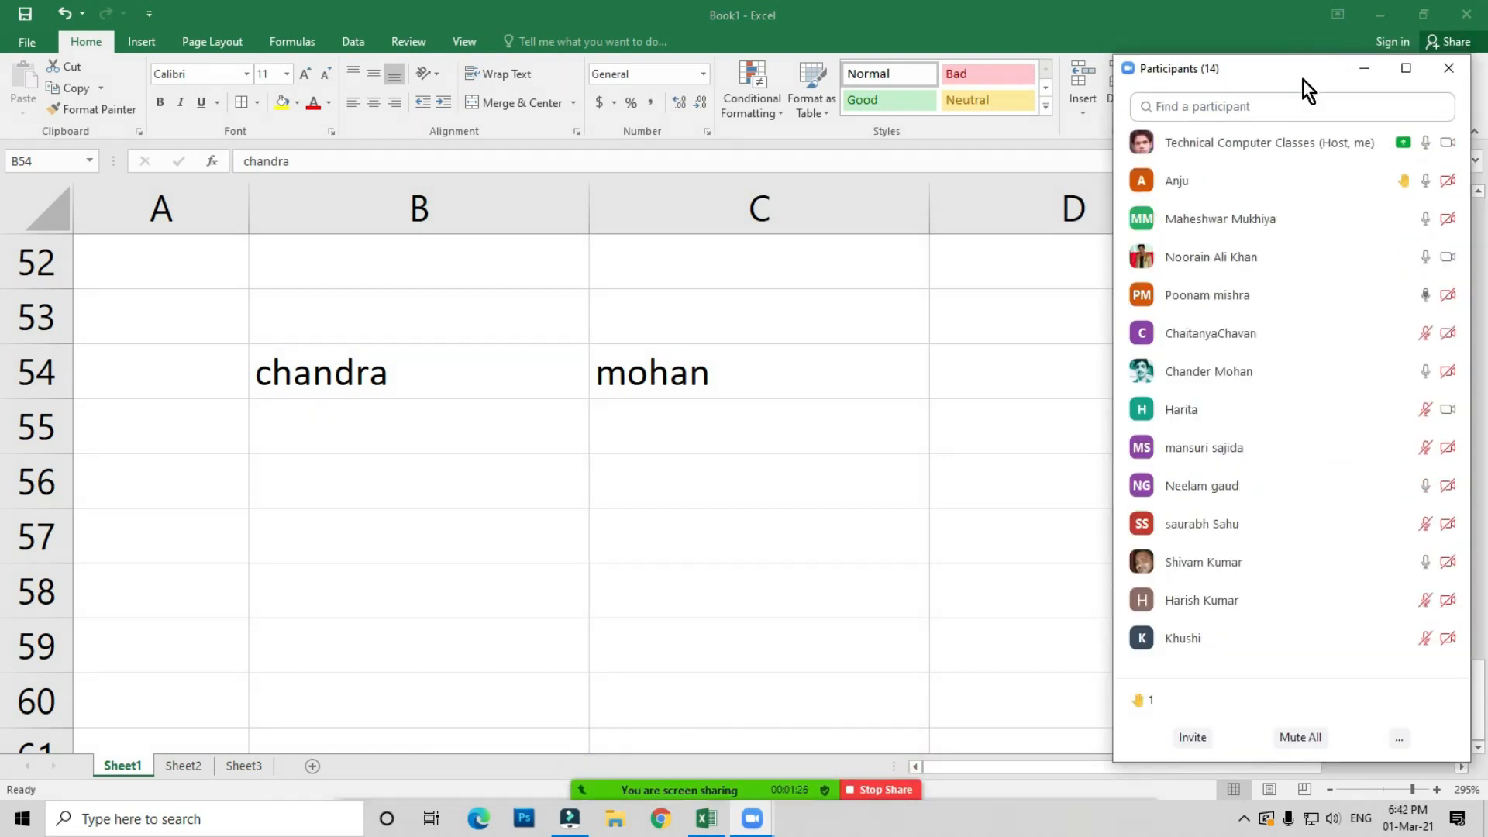
{"action": "left_click", "coordinate": [1268, 75]}
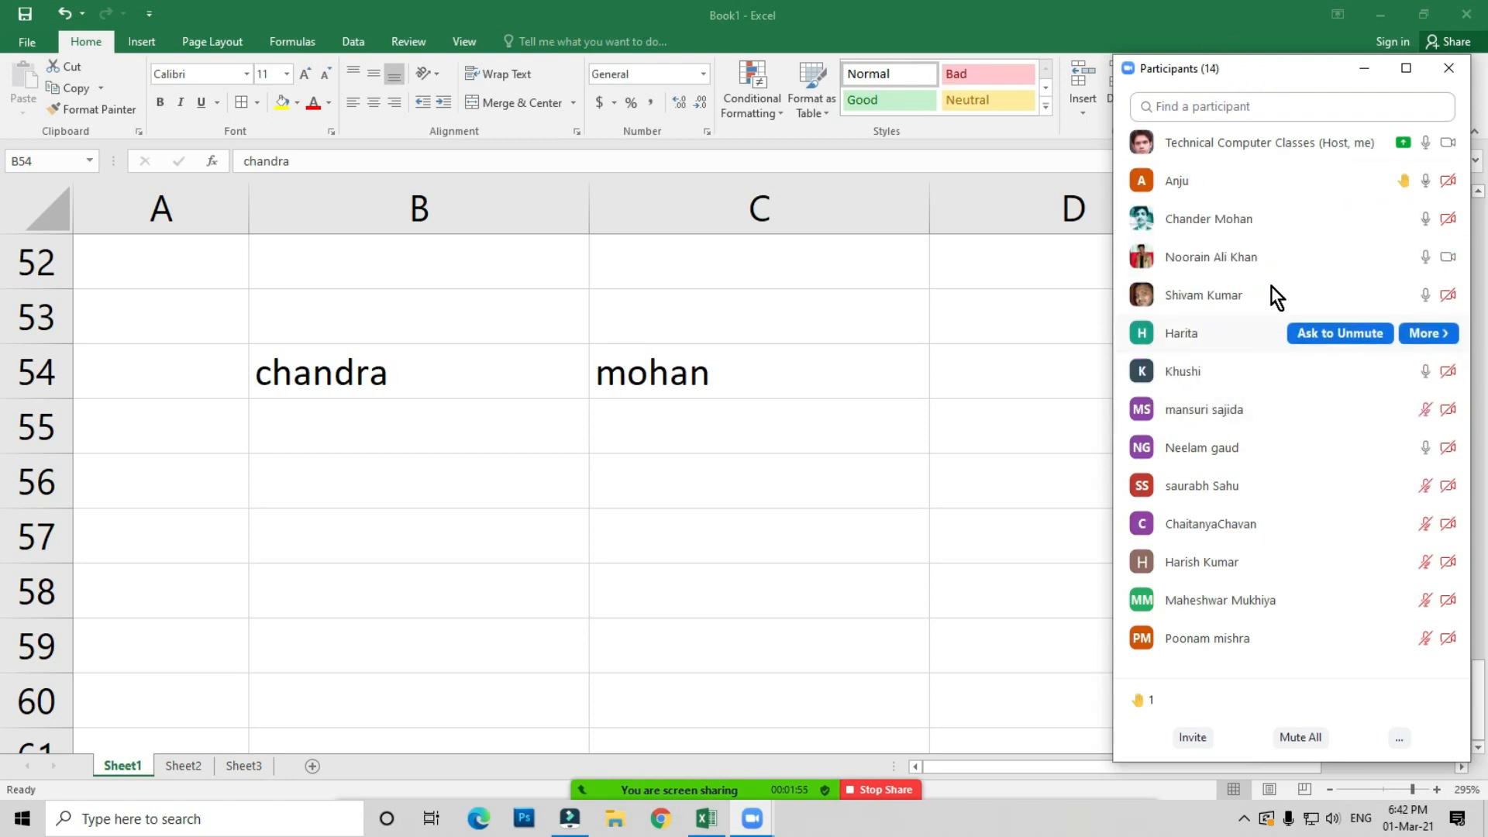
{"action": "mouse_move", "coordinate": [1299, 70]}
{"action": "left_mouse_down"}
{"action": "mouse_move", "coordinate": [1278, 82]}
{"action": "mouse_move", "coordinate": [1310, 70]}
{"action": "mouse_move", "coordinate": [1304, 83]}
{"action": "left_mouse_up"}
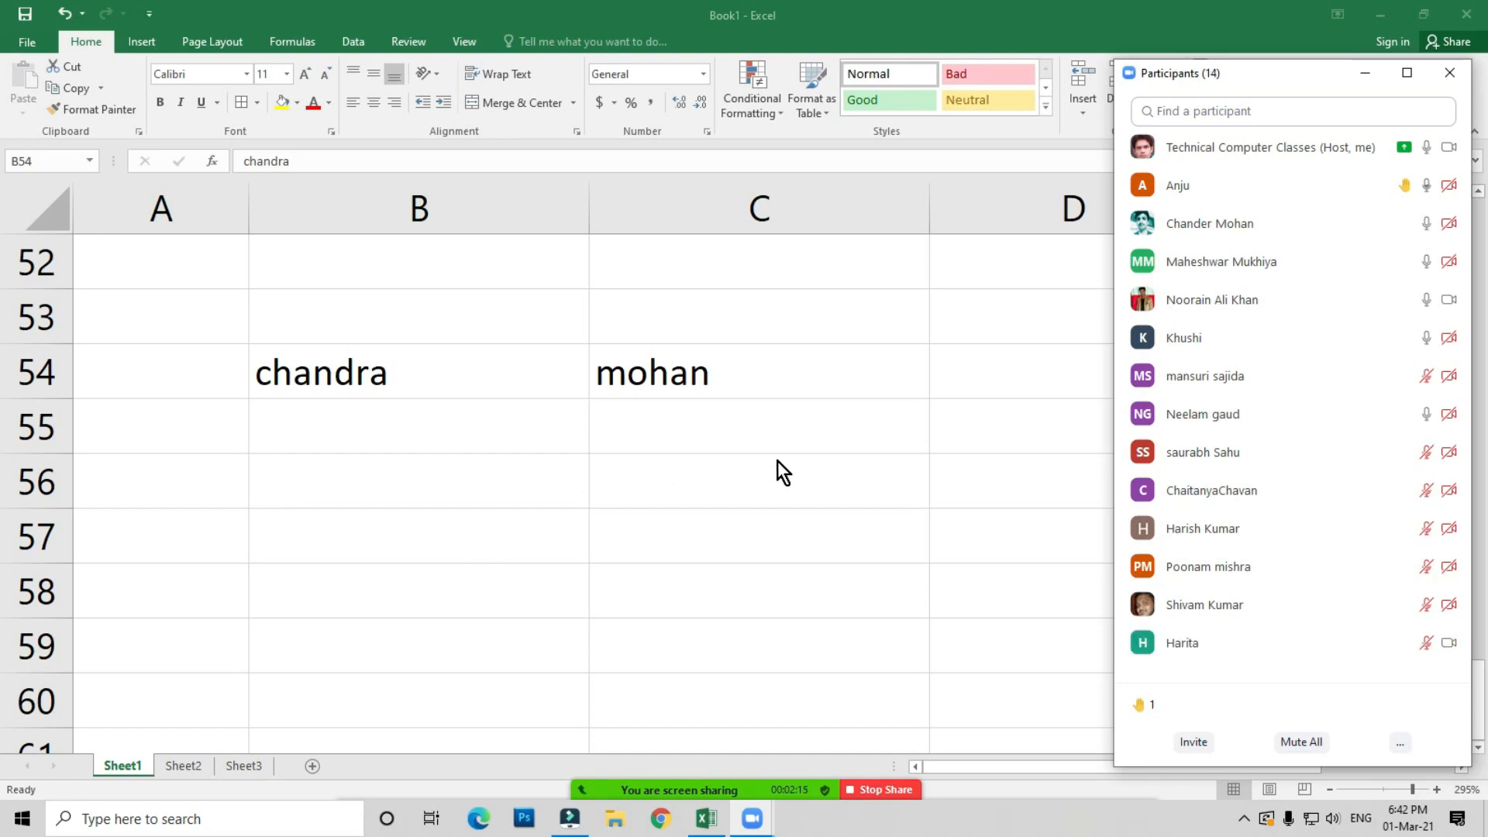
{"action": "left_click", "coordinate": [1292, 743]}
{"action": "left_click", "coordinate": [769, 422]}
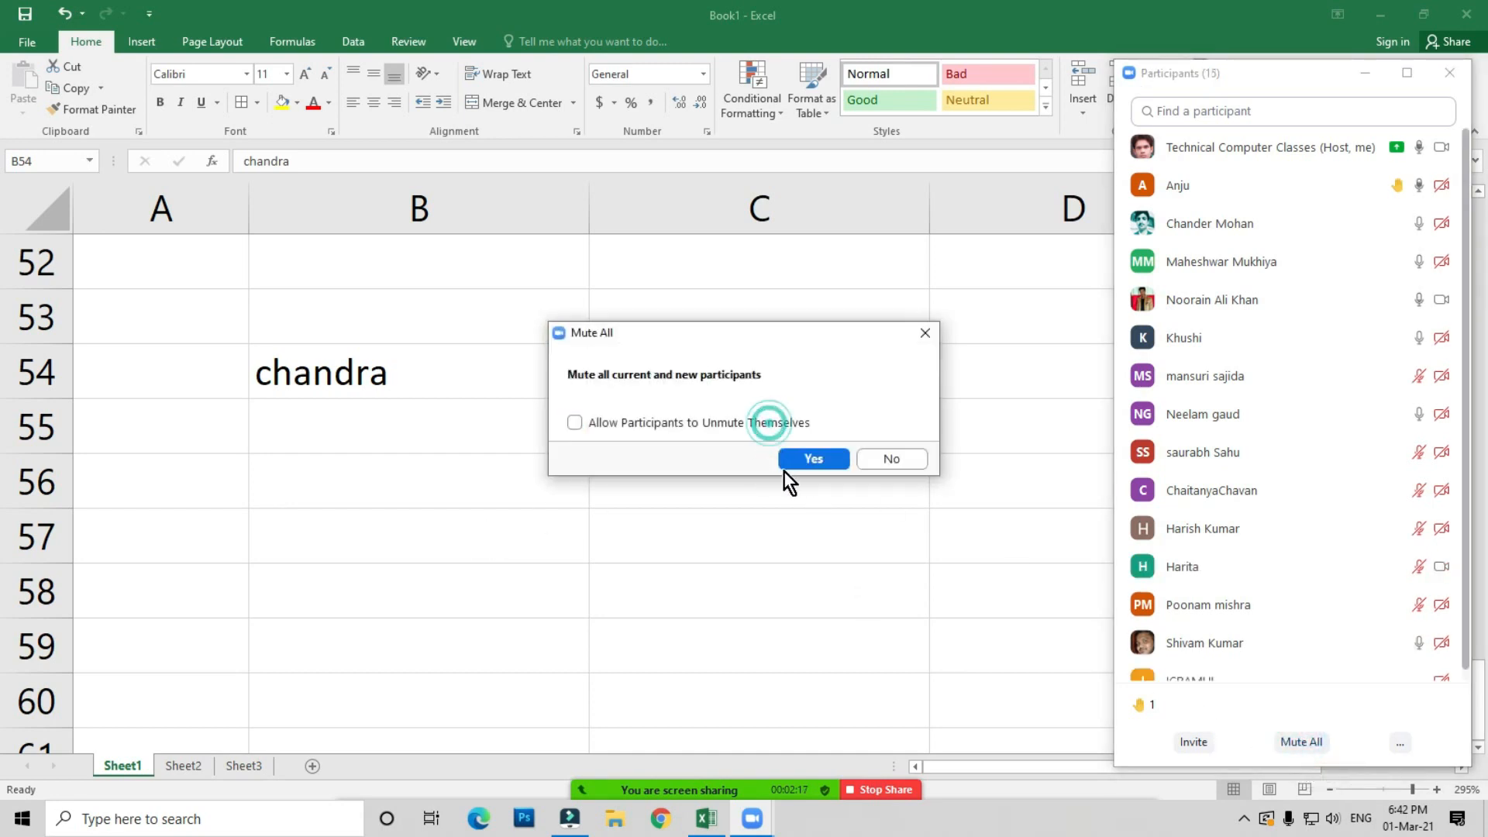
{"action": "left_click", "coordinate": [891, 459]}
{"action": "mouse_move", "coordinate": [1285, 492]}
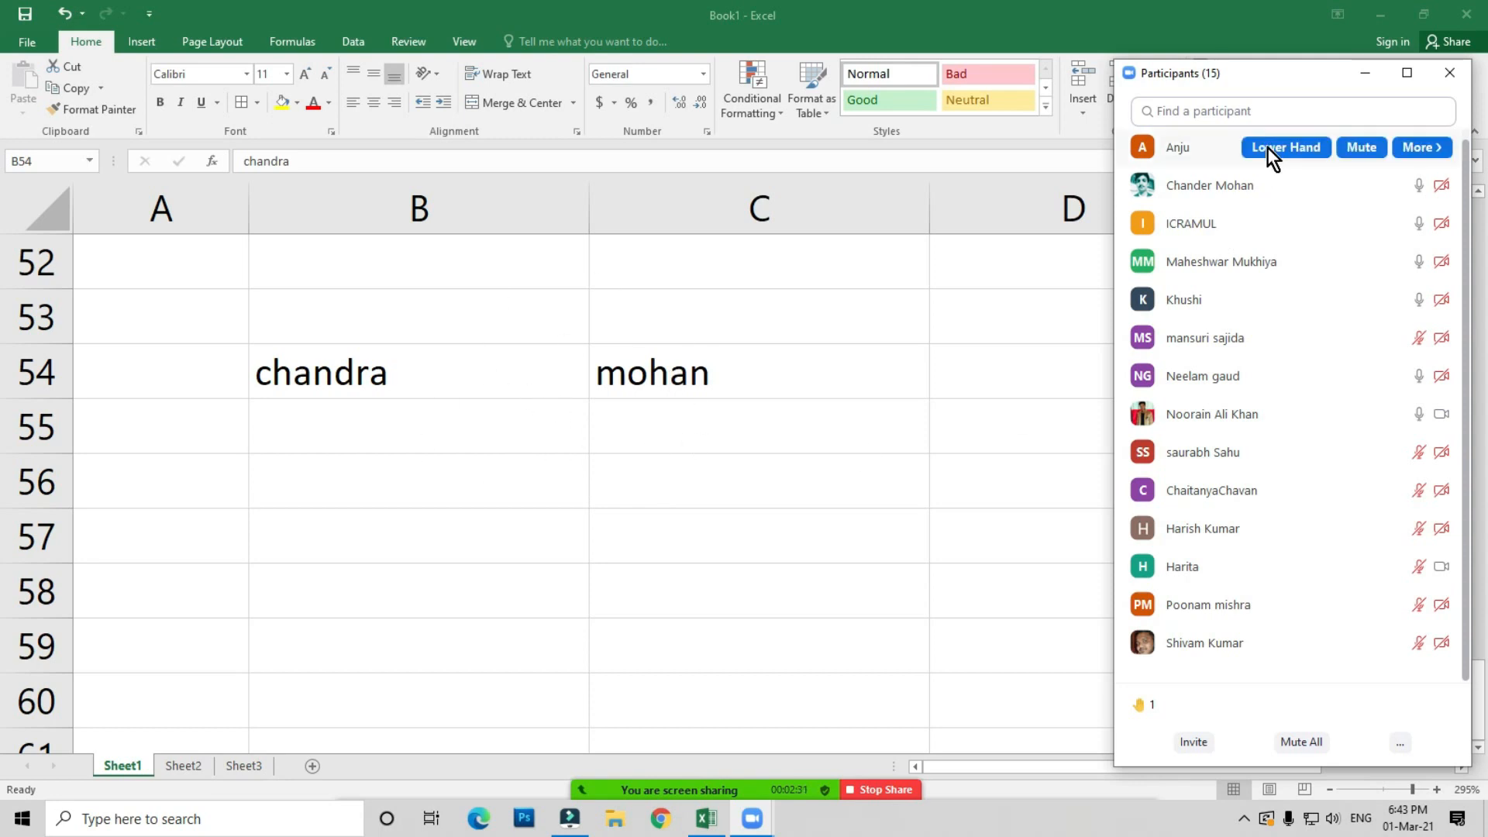
{"action": "left_click_drag", "start_coordinate": [1275, 85], "coordinate": [1243, 88]}
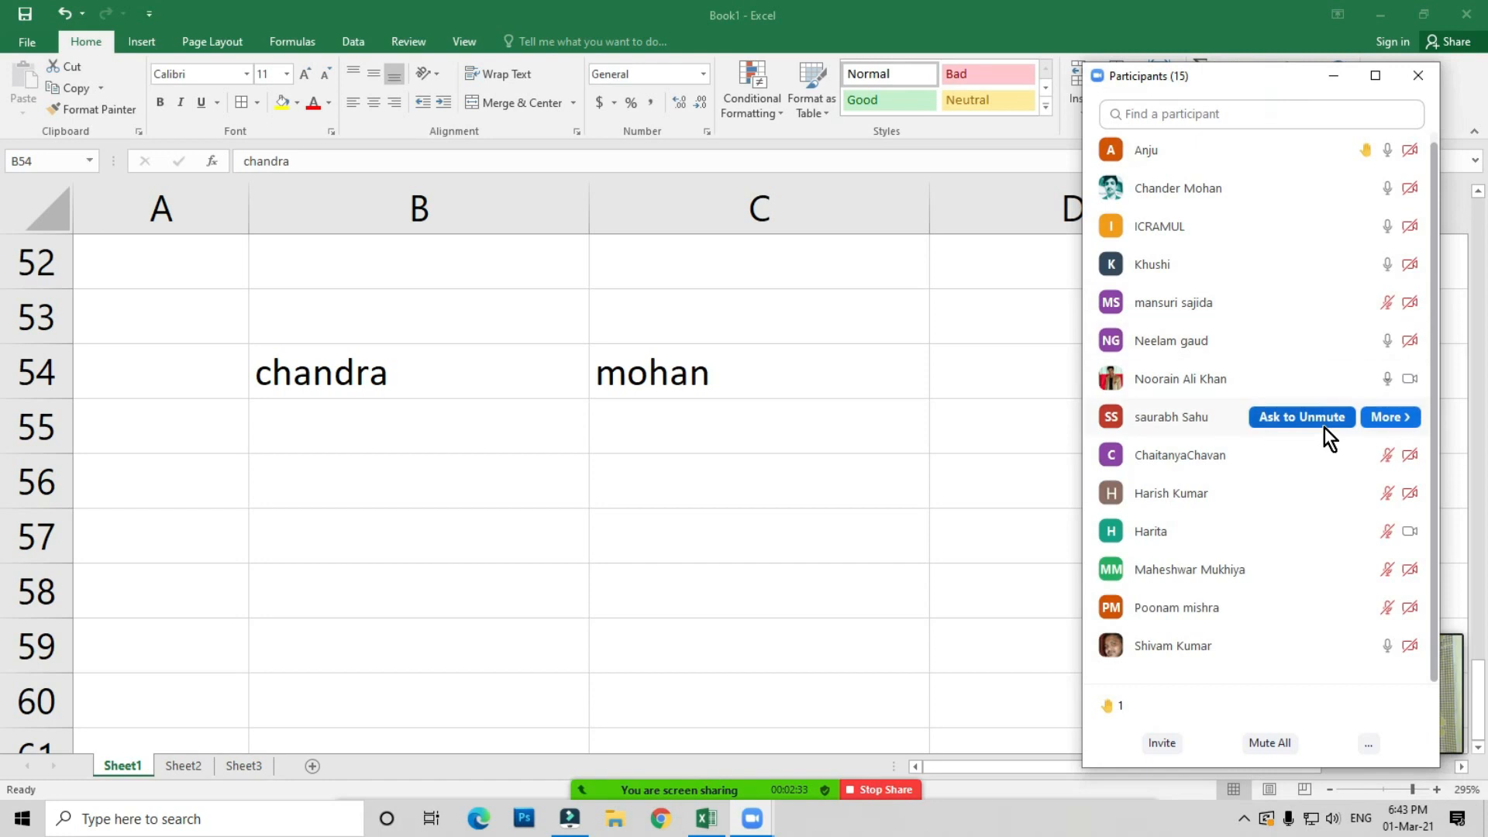
{"action": "left_click", "coordinate": [1418, 78]}
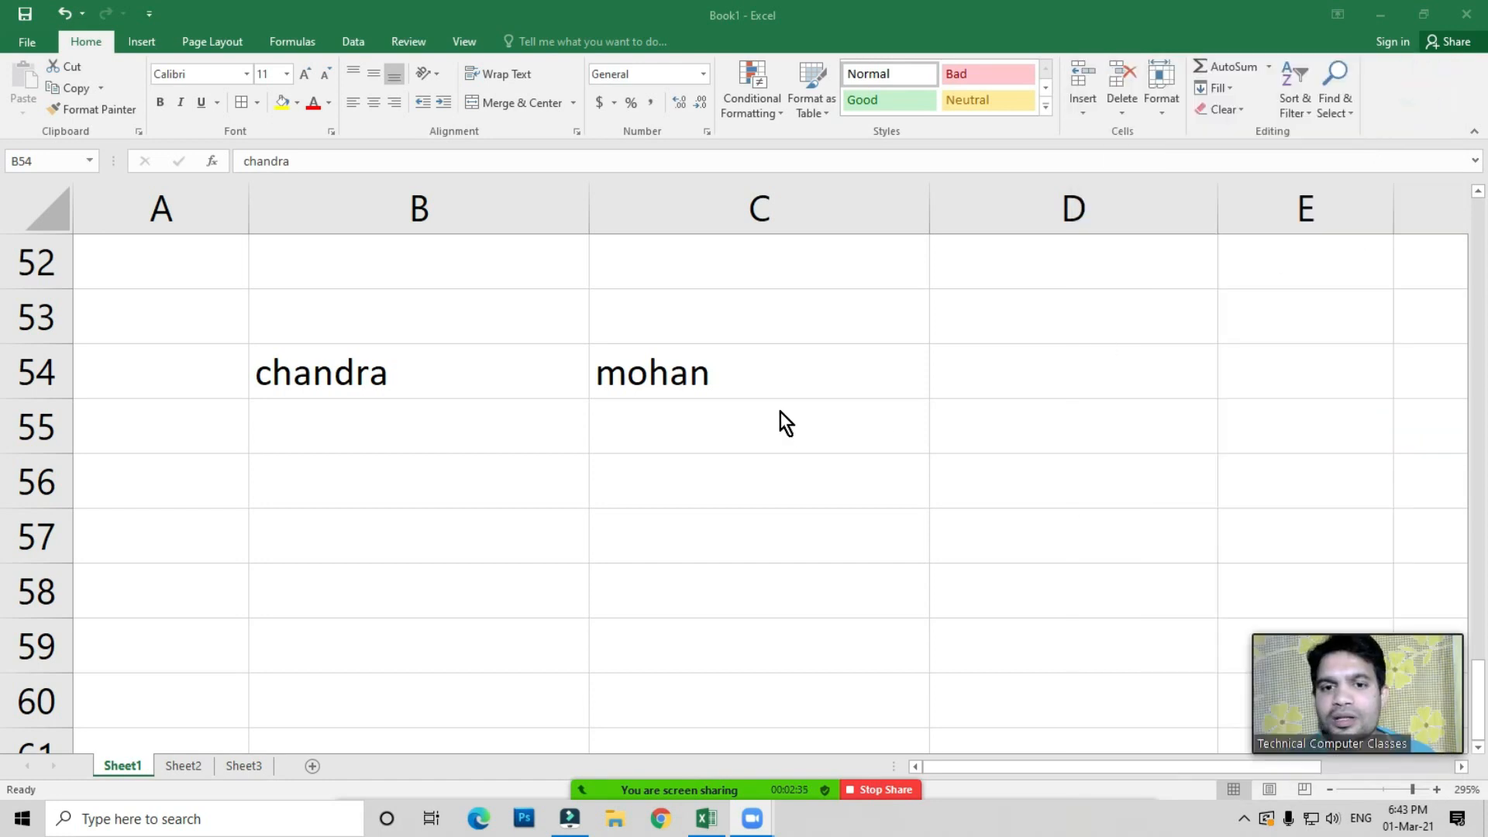
{"action": "left_click", "coordinate": [996, 373]}
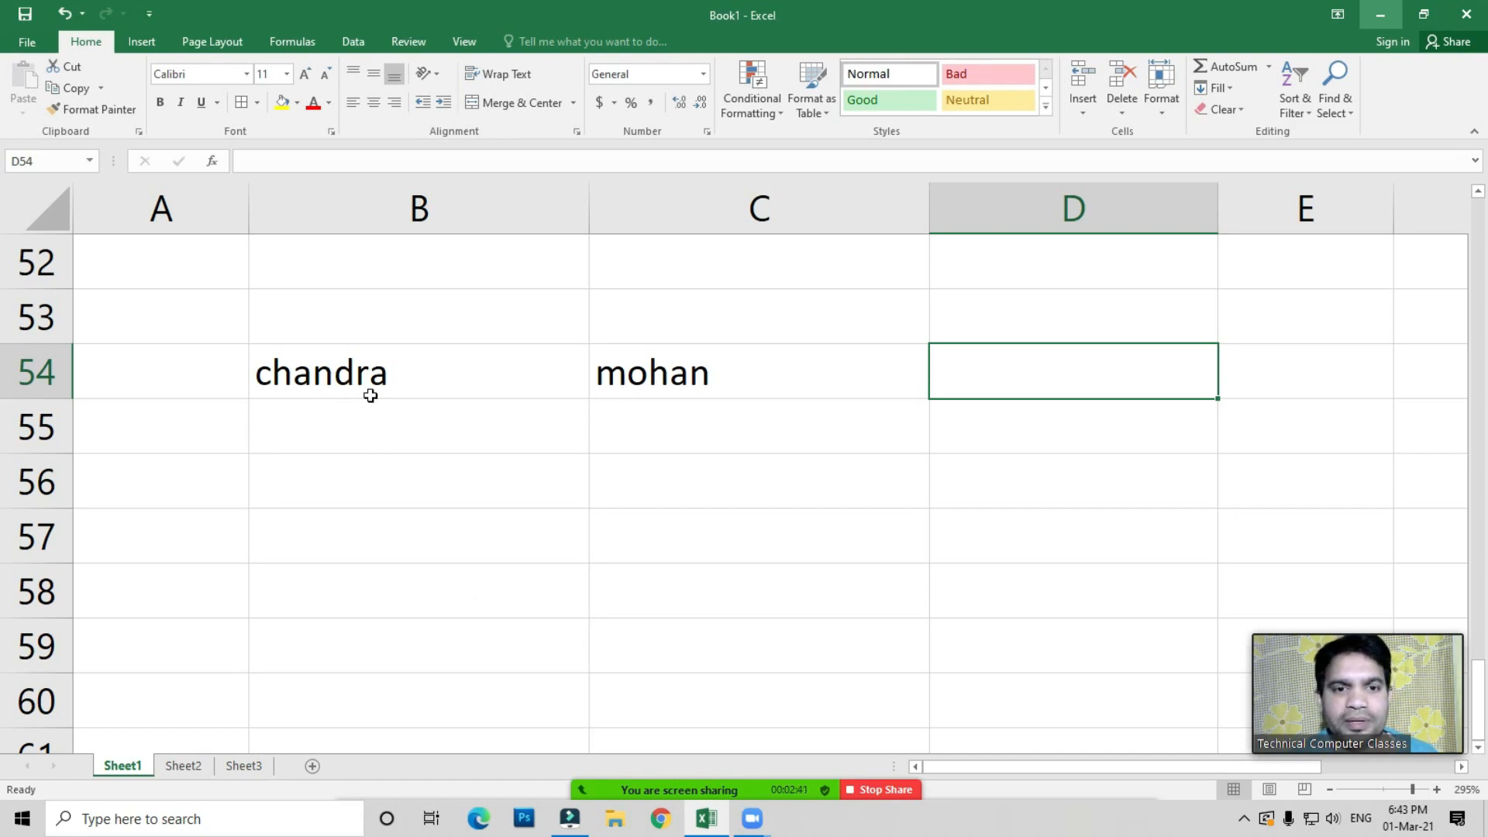
{"action": "left_click", "coordinate": [371, 315]}
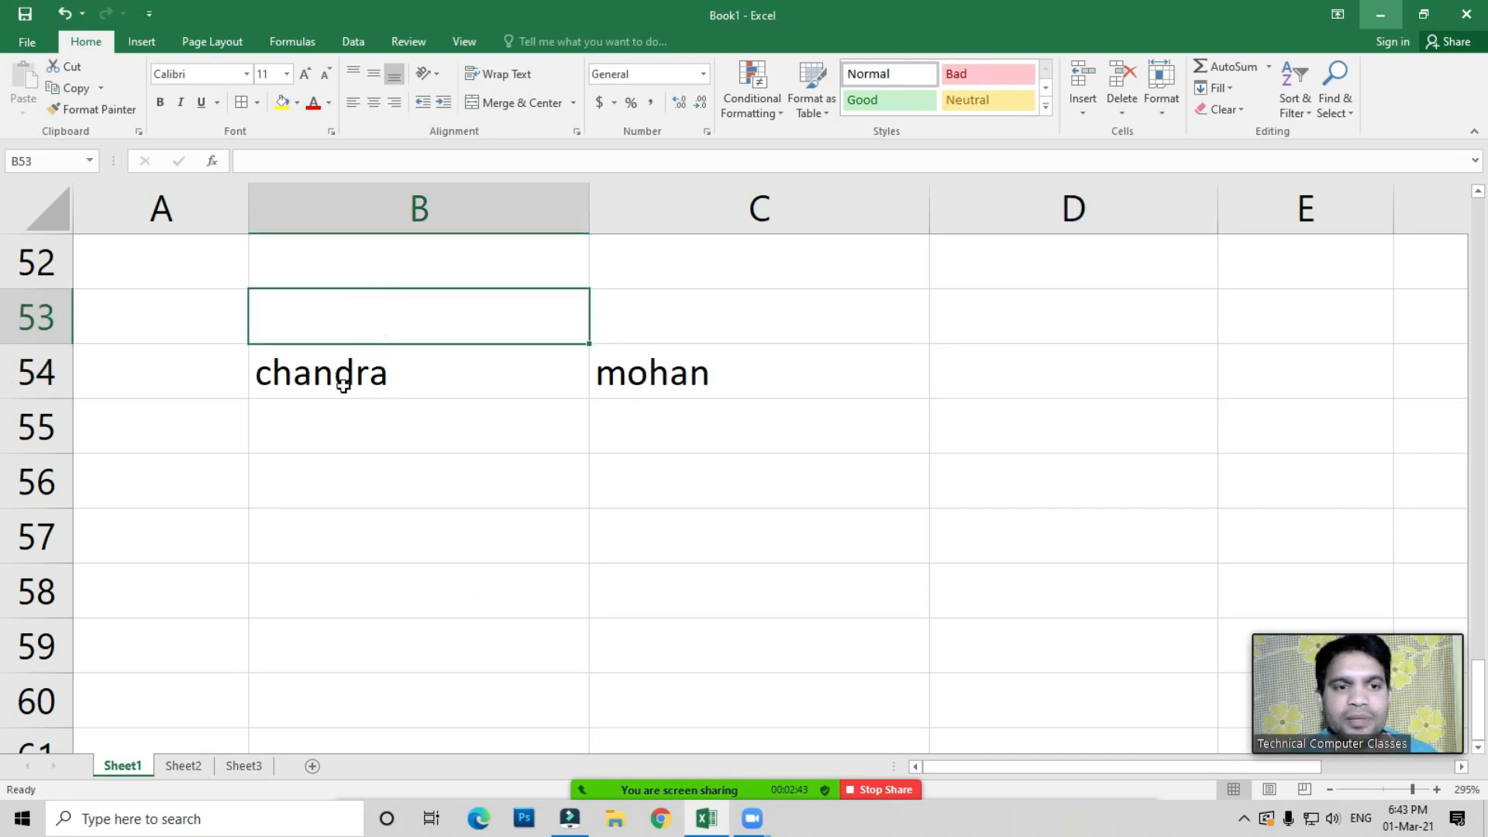
{"action": "left_click", "coordinate": [344, 385]}
{"action": "left_click", "coordinate": [605, 380]}
{"action": "left_click", "coordinate": [1070, 387]}
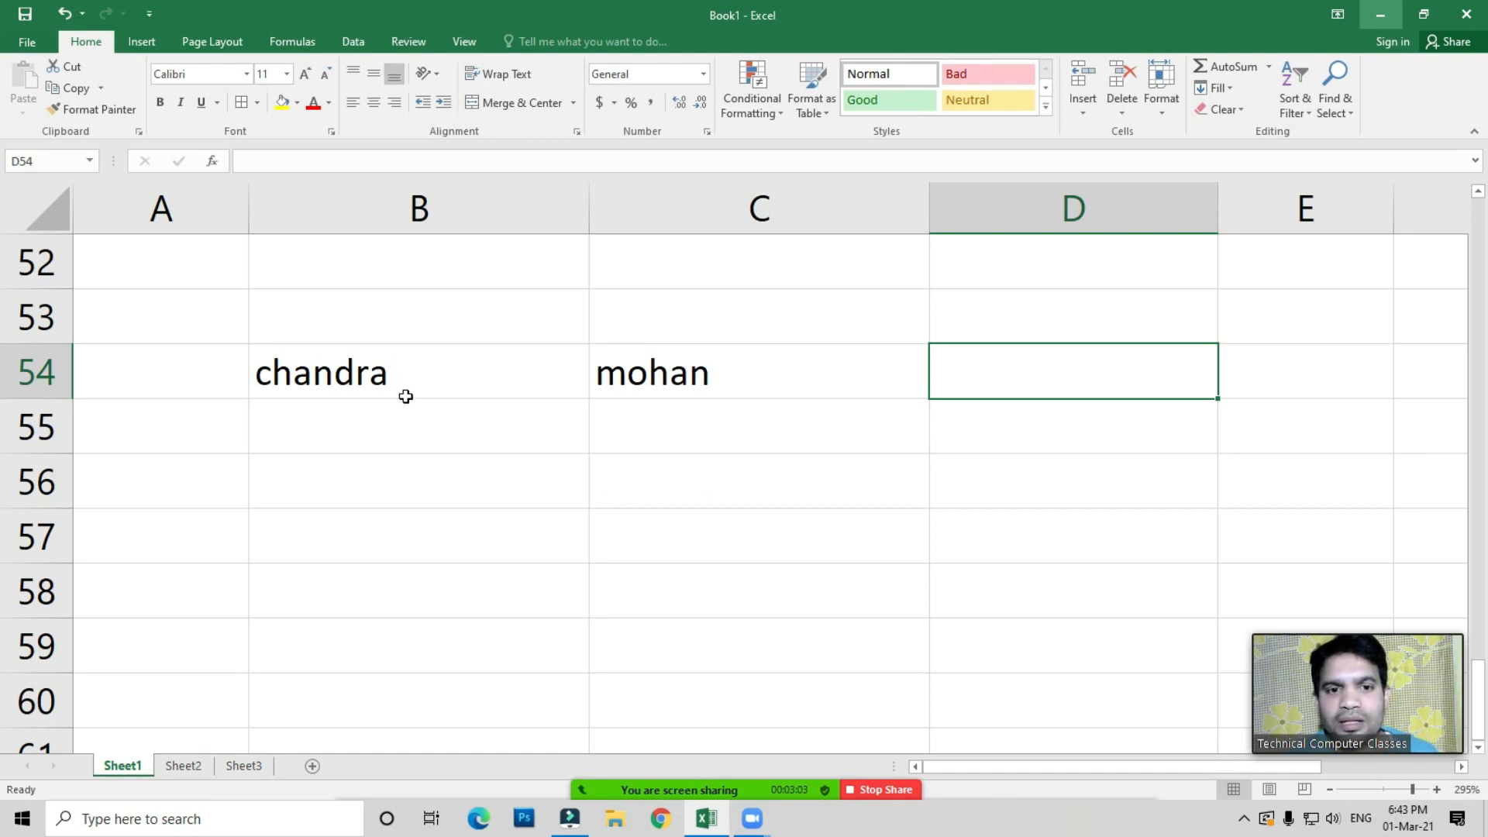
{"action": "left_click", "coordinate": [986, 377]}
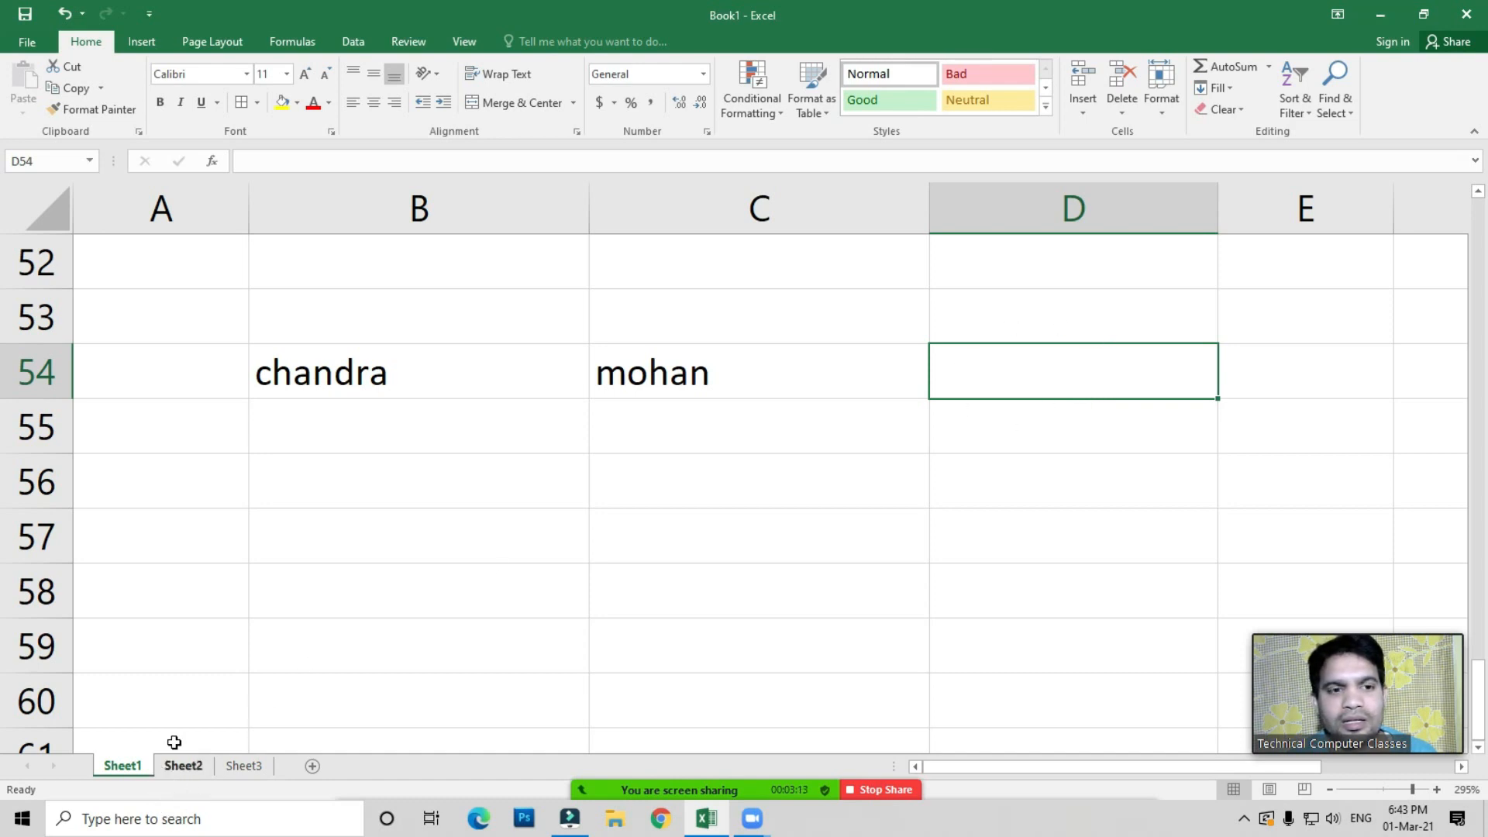
{"action": "left_click", "coordinate": [310, 542]}
{"action": "scroll", "coordinate": [405, 565], "scroll_direction": "up", "scroll_amount": 14}
{"action": "scroll", "coordinate": [406, 568], "scroll_direction": "up", "scroll_amount": 3}
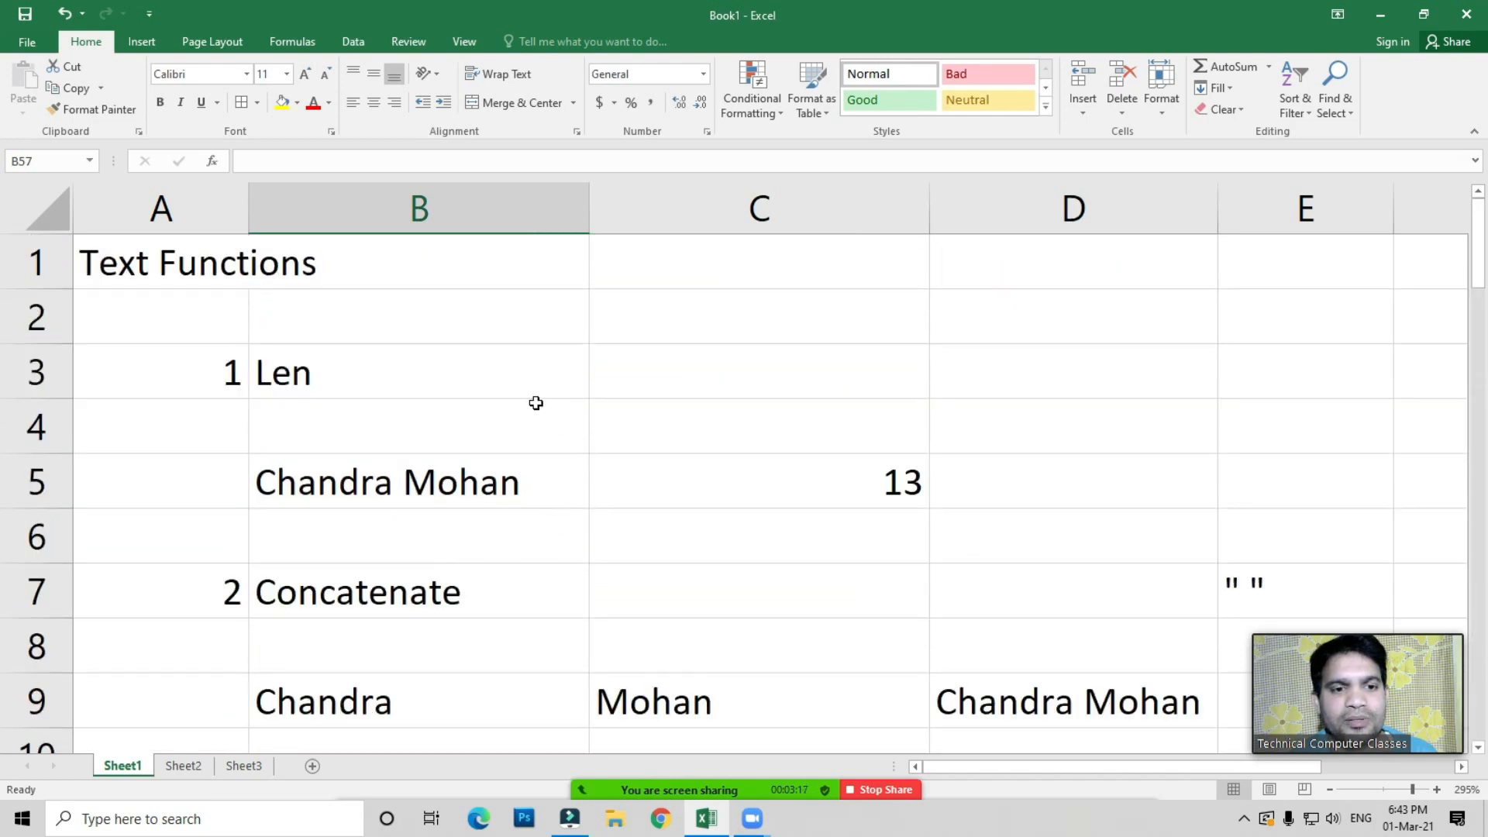
{"action": "scroll", "coordinate": [535, 403], "scroll_direction": "down", "scroll_amount": 1}
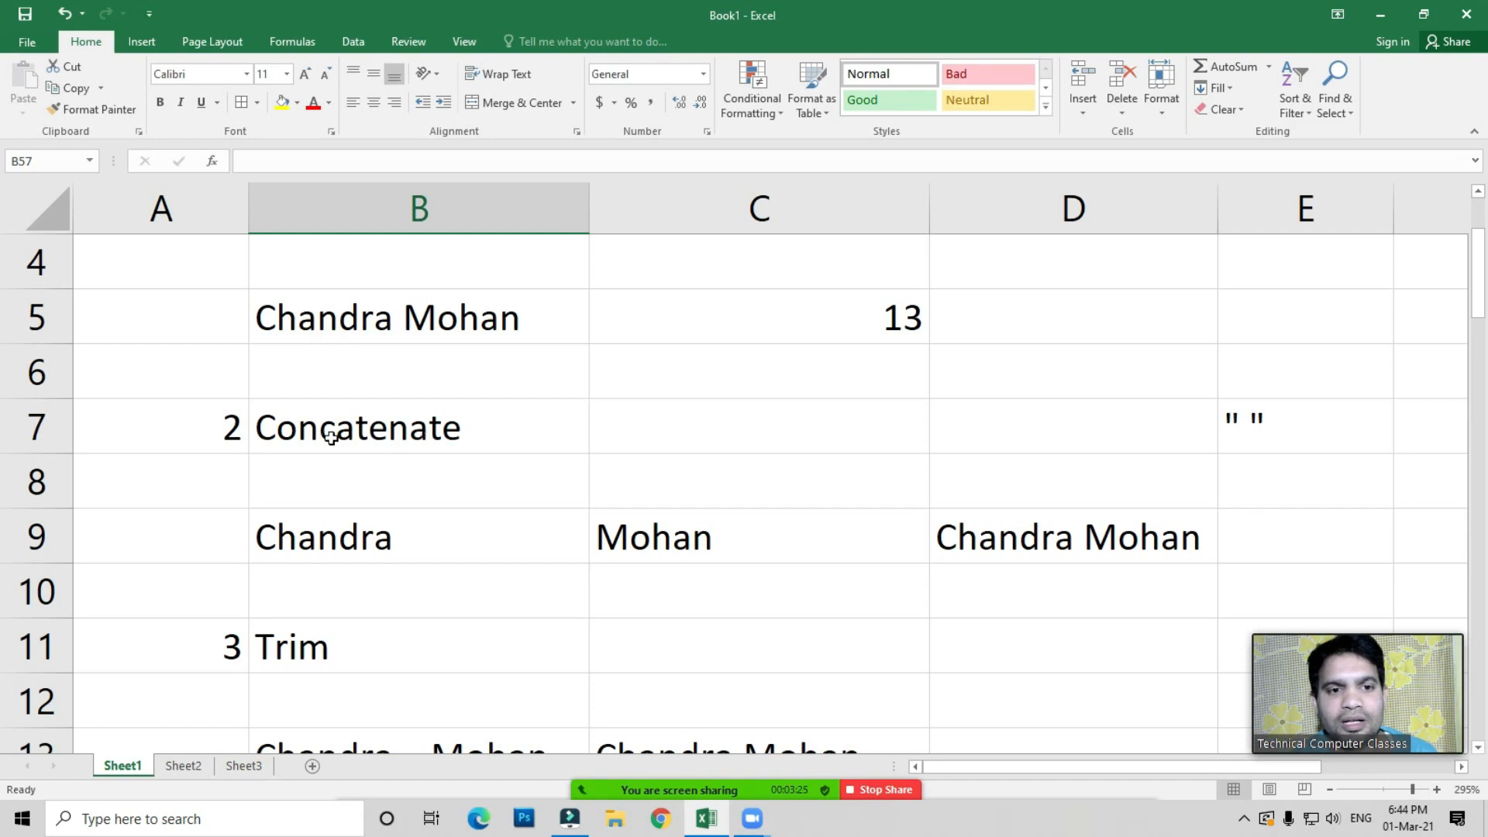
{"action": "left_click", "coordinate": [356, 434]}
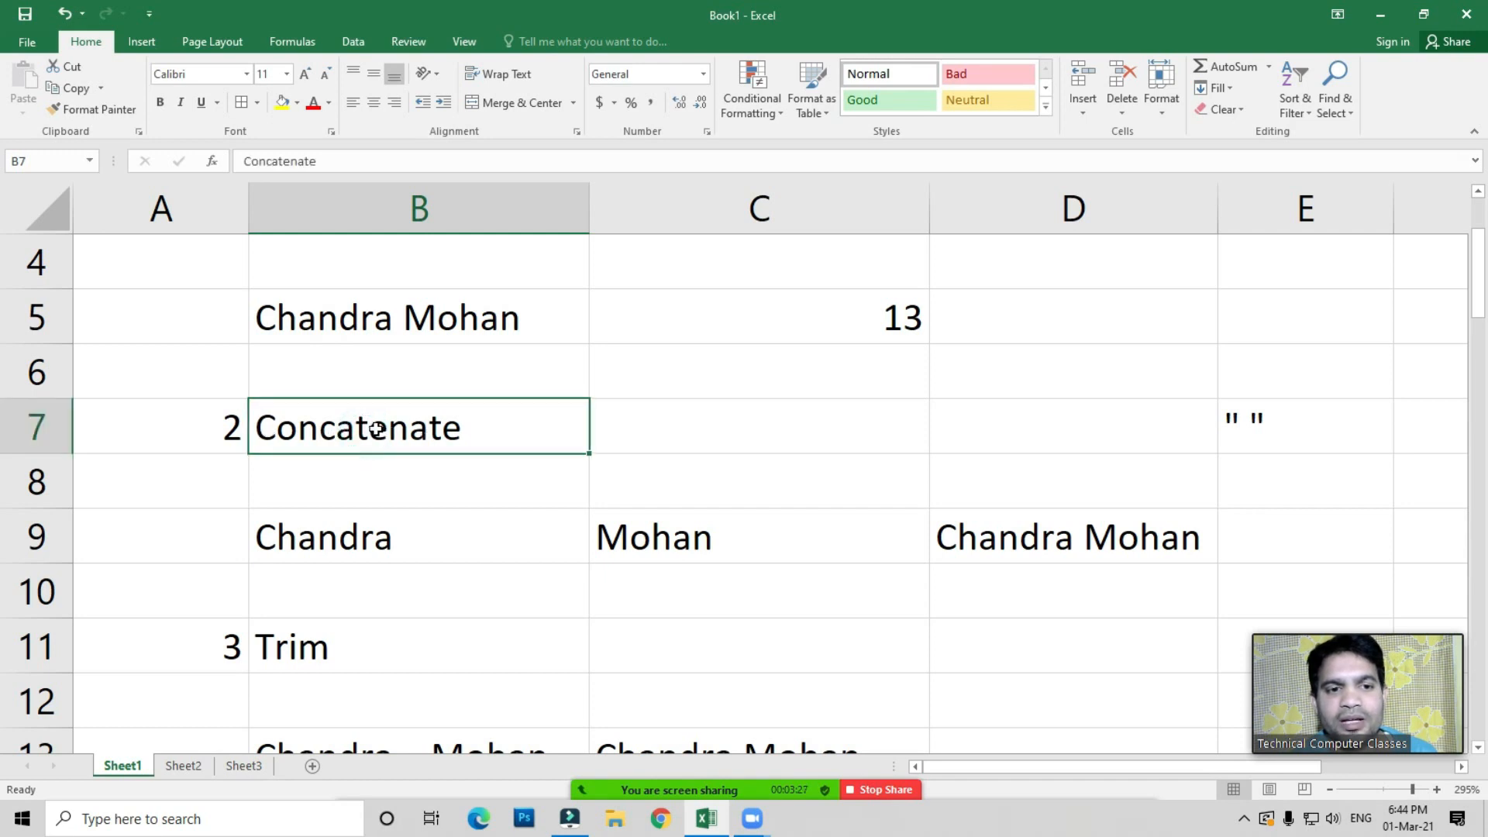
{"action": "scroll", "coordinate": [376, 429], "scroll_direction": "down", "scroll_amount": 4}
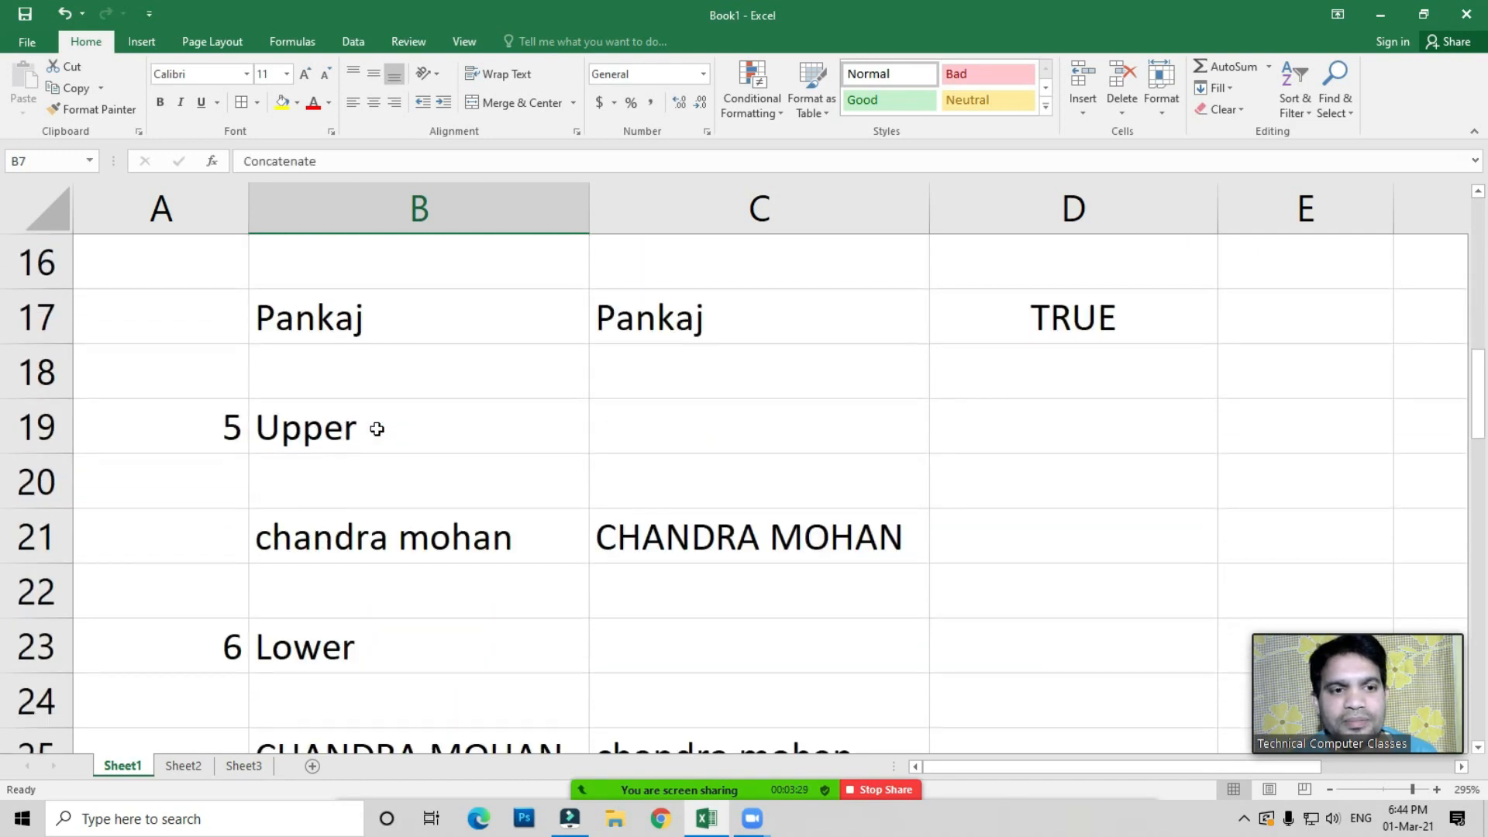
{"action": "scroll", "coordinate": [377, 429], "scroll_direction": "down", "scroll_amount": 2}
{"action": "scroll", "coordinate": [319, 554], "scroll_direction": "down", "scroll_amount": 1}
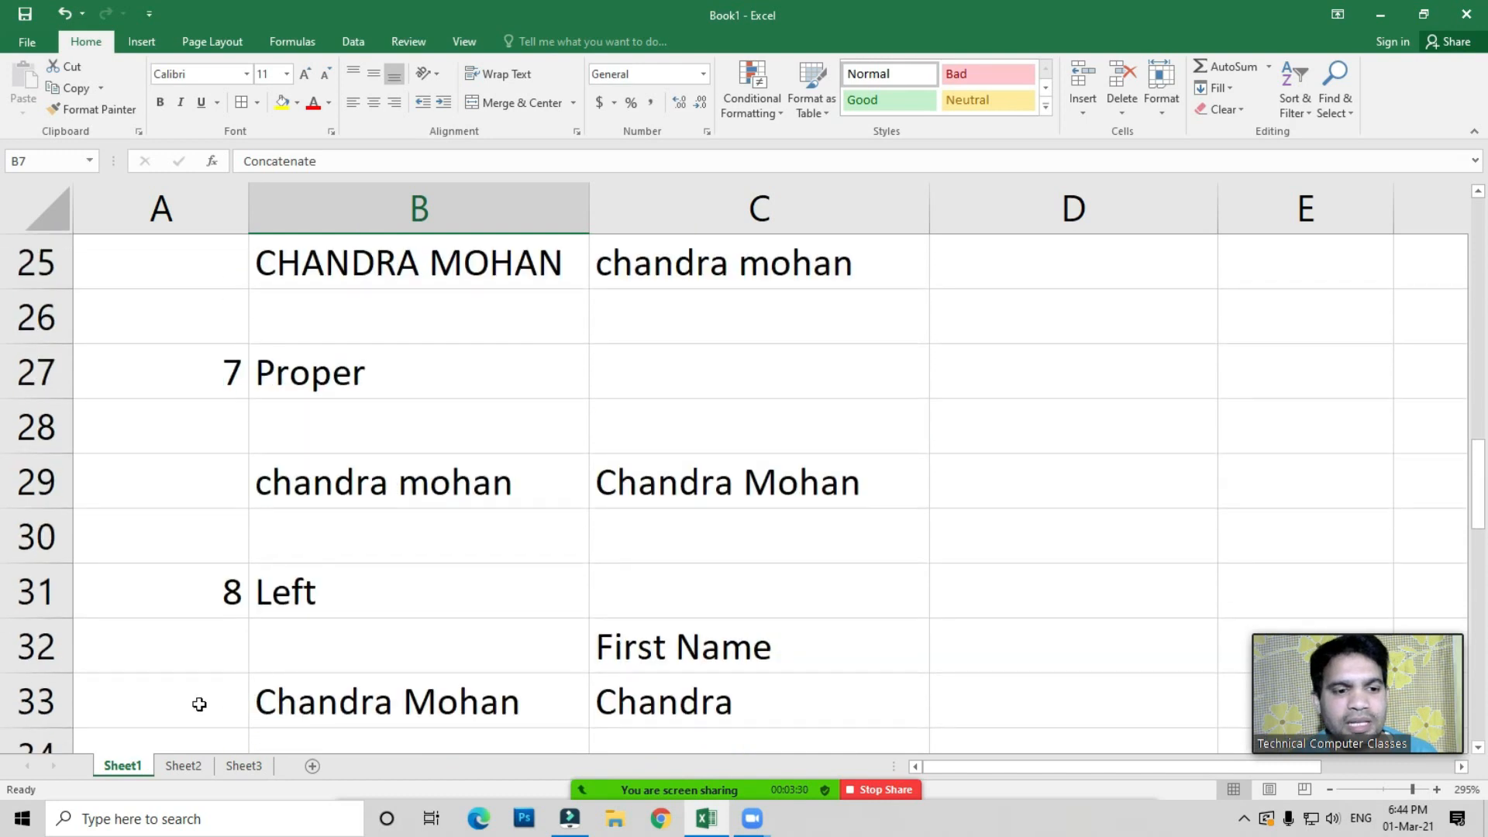
{"action": "left_click", "coordinate": [192, 766]}
{"action": "left_click", "coordinate": [132, 764]}
{"action": "scroll", "coordinate": [525, 533], "scroll_direction": "down", "scroll_amount": 6}
{"action": "scroll", "coordinate": [442, 535], "scroll_direction": "down", "scroll_amount": 3}
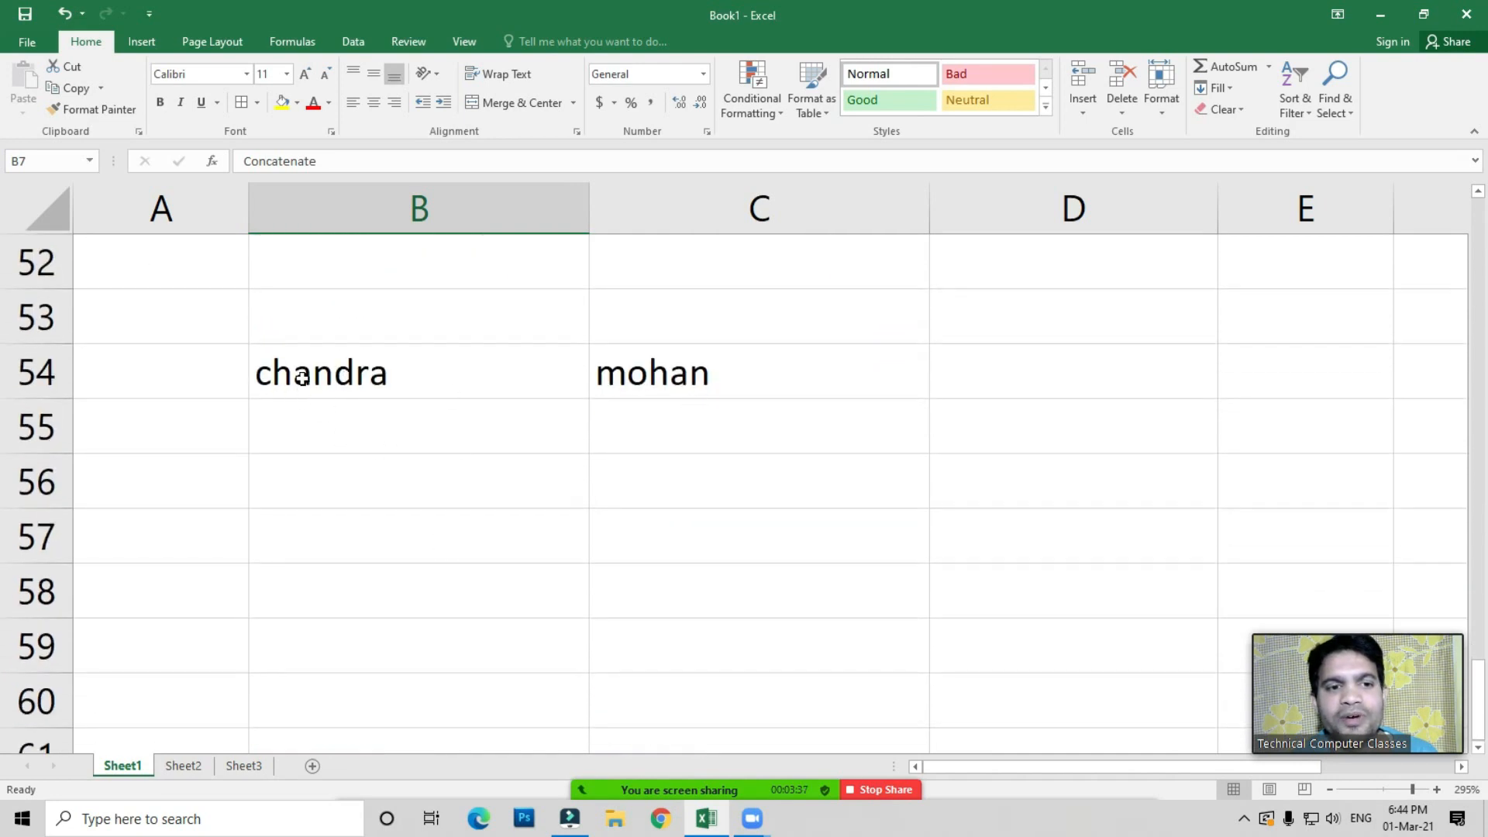
{"action": "left_click", "coordinate": [1011, 361]}
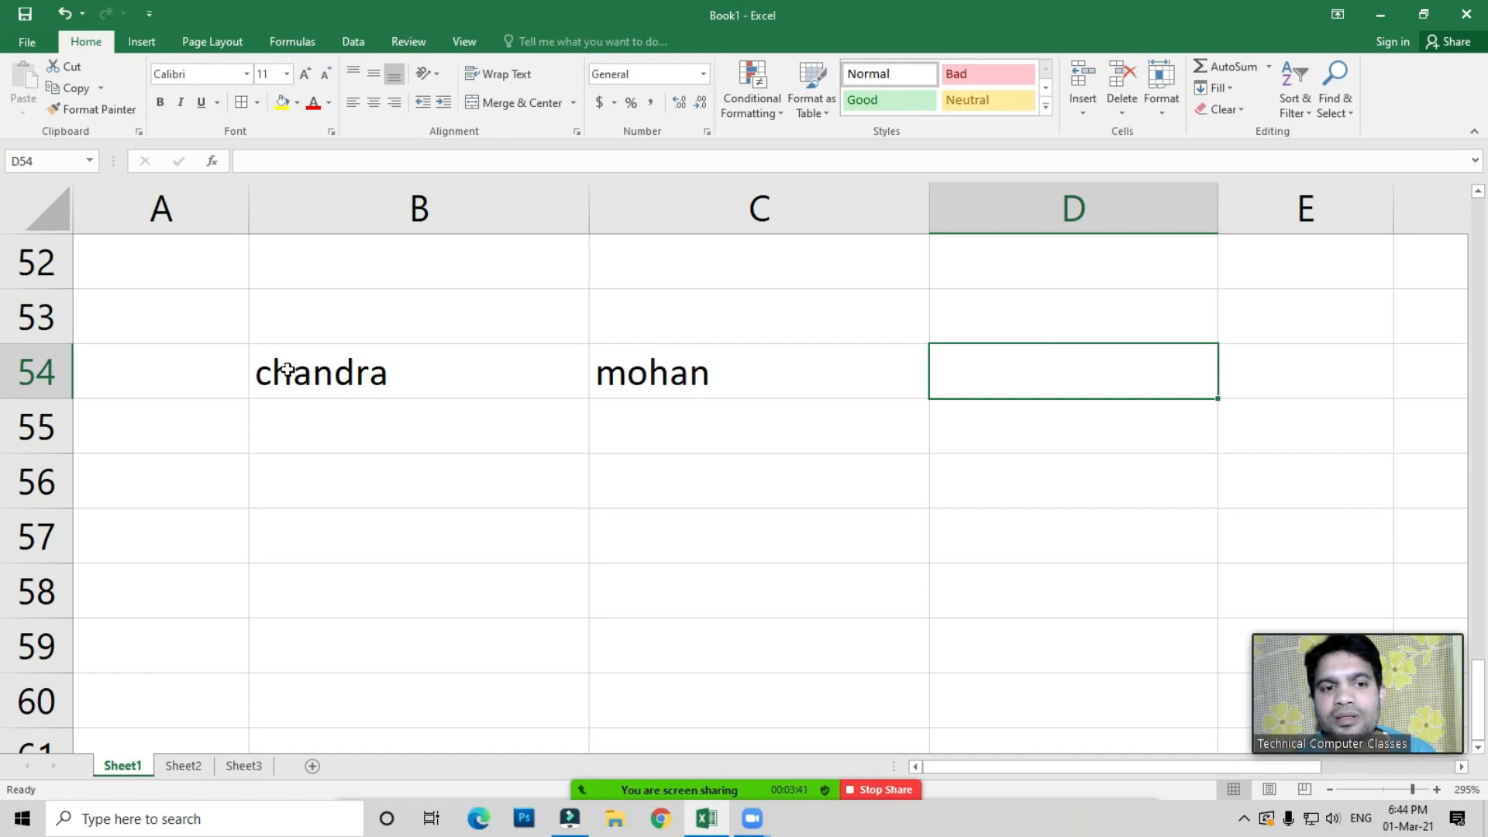
{"action": "left_click", "coordinate": [995, 378]}
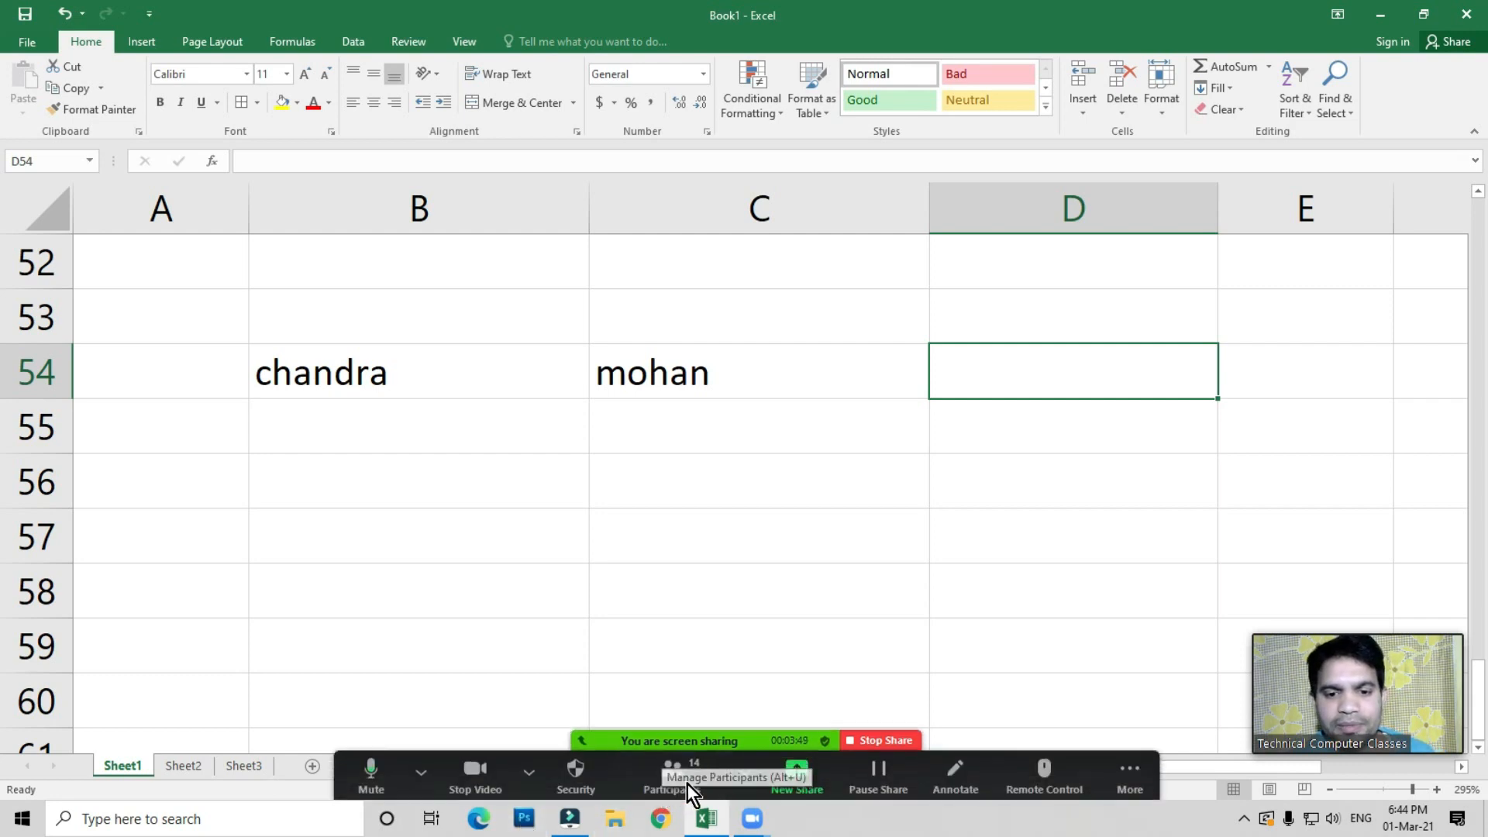
Mute all Zoom participants, keeping self-unmute allowed, and close the participant list
{"action": "left_click", "coordinate": [675, 785]}
{"action": "left_click", "coordinate": [1286, 744]}
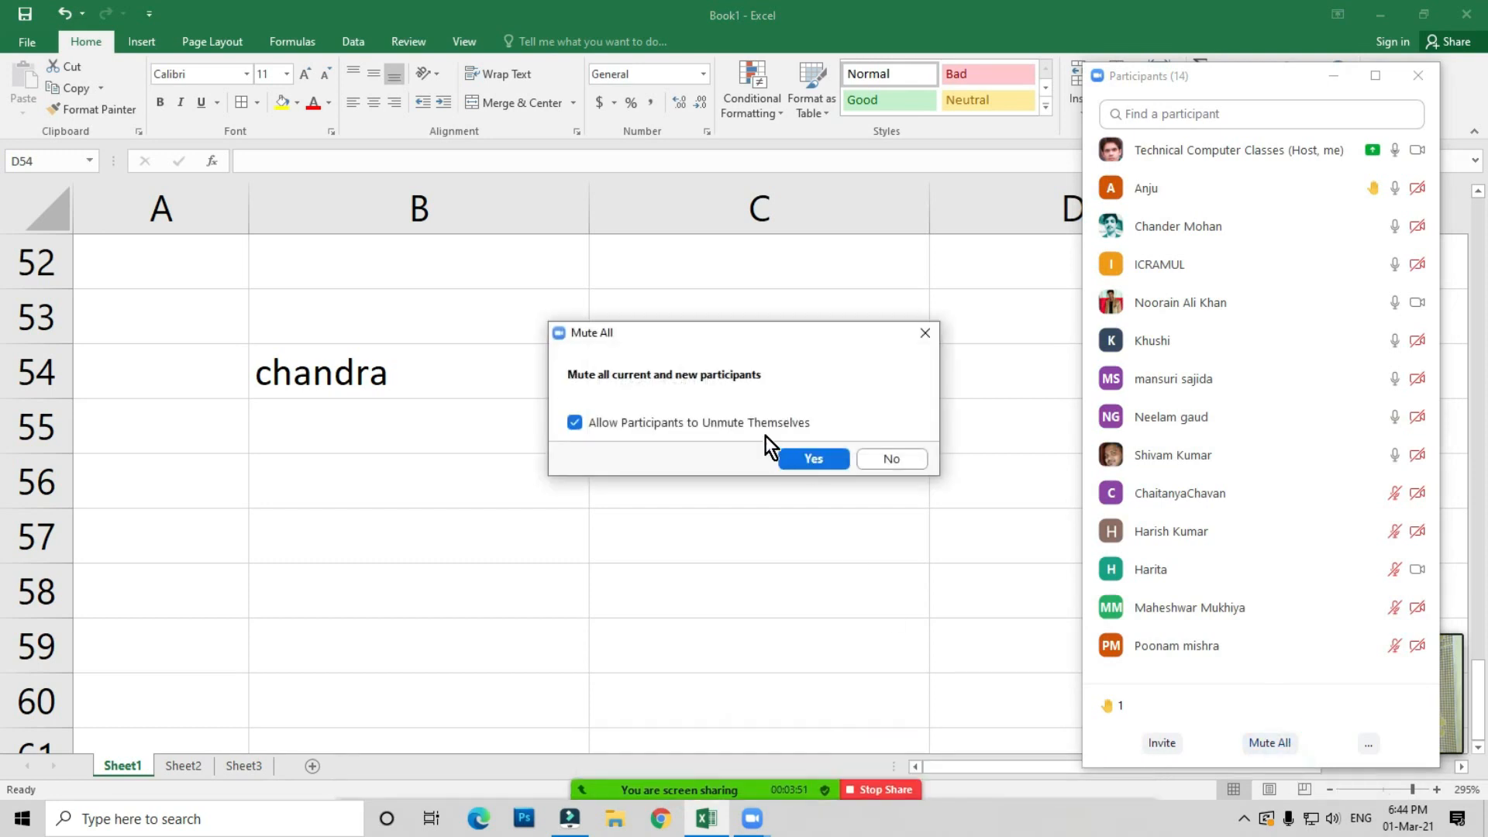
{"action": "left_click", "coordinate": [812, 457]}
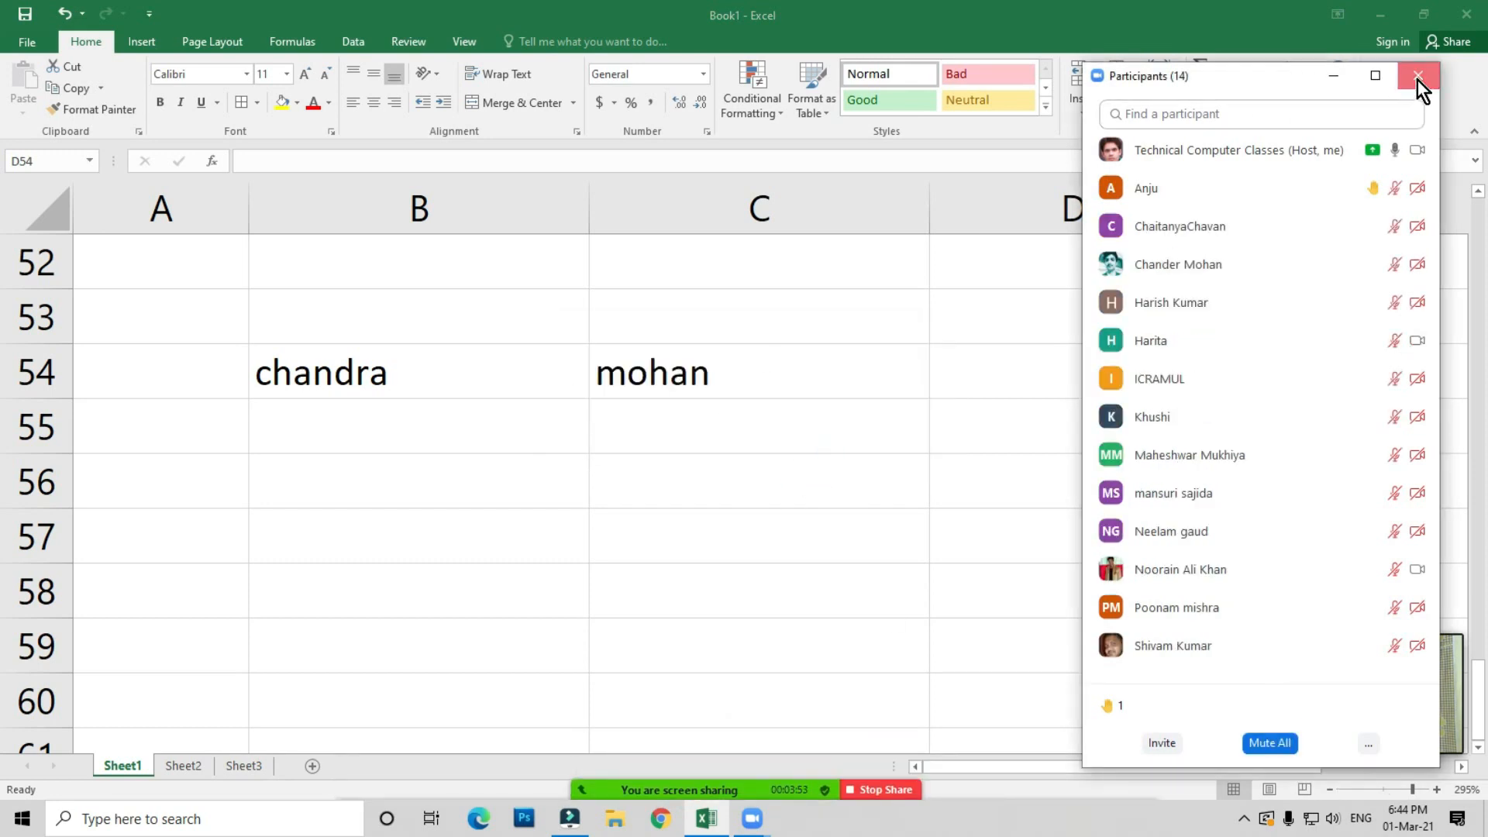
{"action": "left_click", "coordinate": [1418, 75]}
{"action": "left_click", "coordinate": [978, 370]}
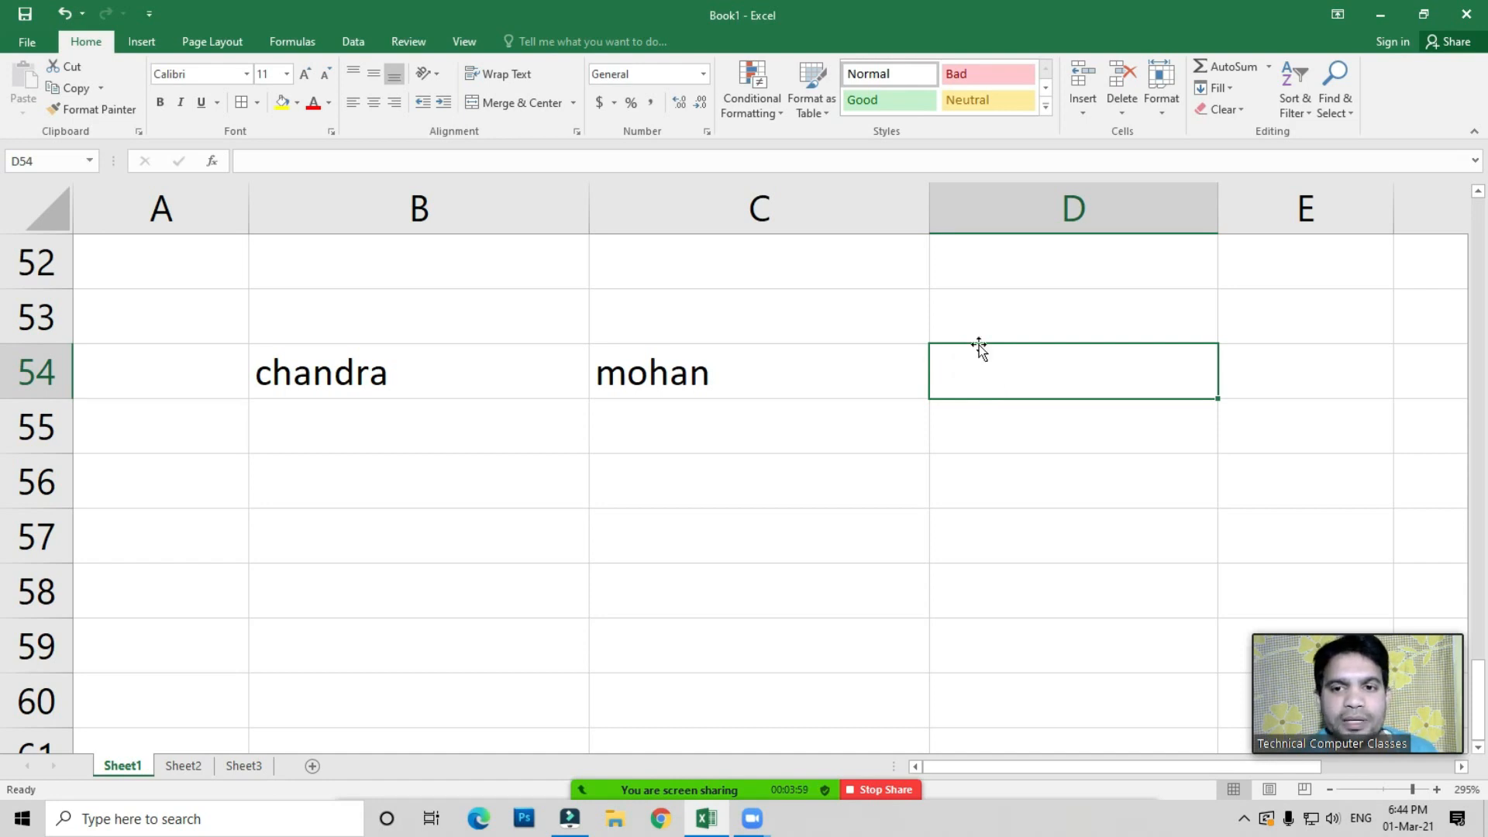
Enter =CONCATENATE(B54,C54) in D54, producing chandramohan
{"action": "left_click", "coordinate": [1039, 372]}
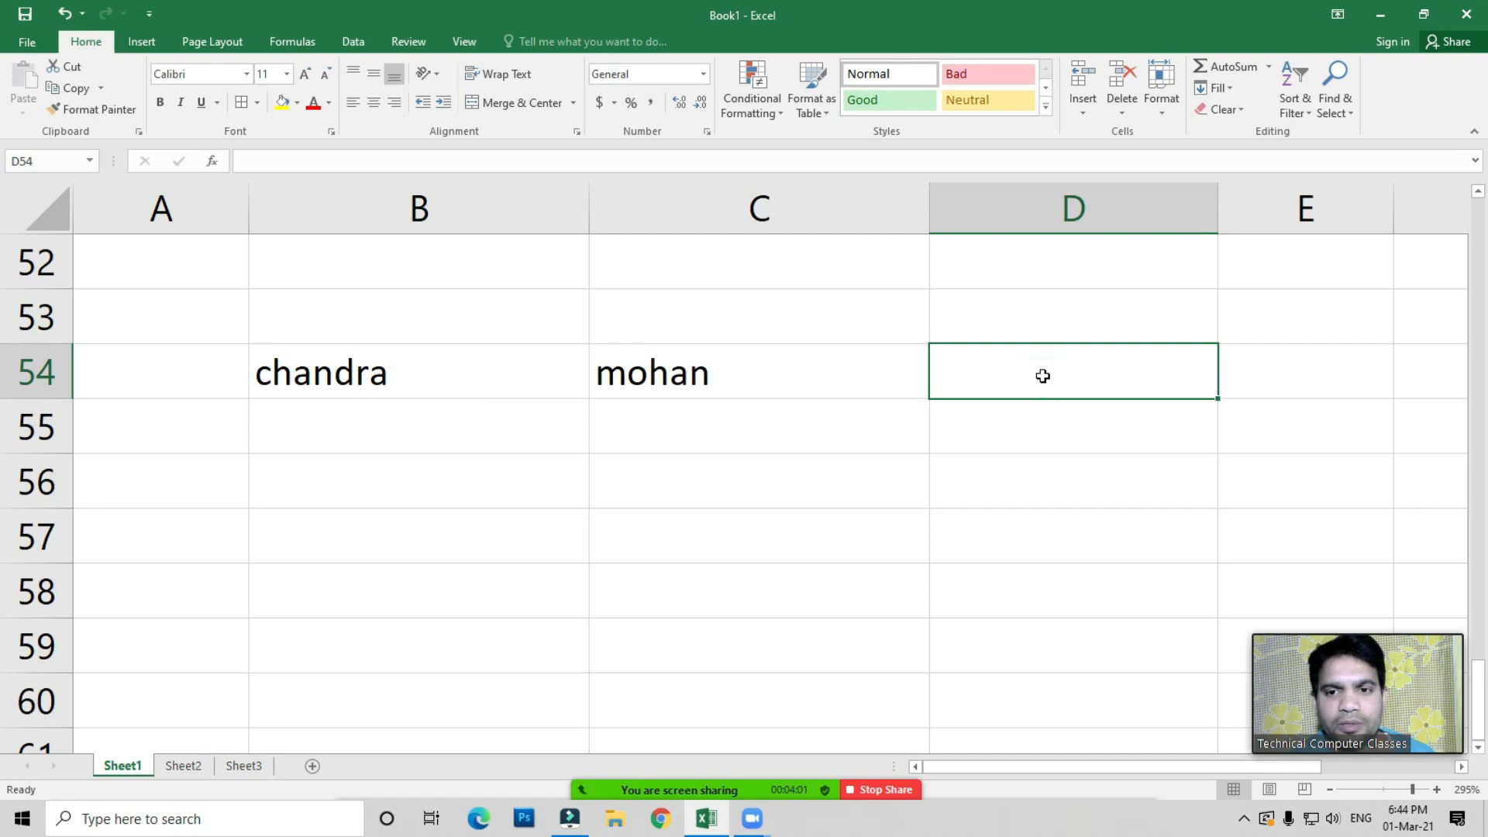
{"action": "type", "text": "=con"}
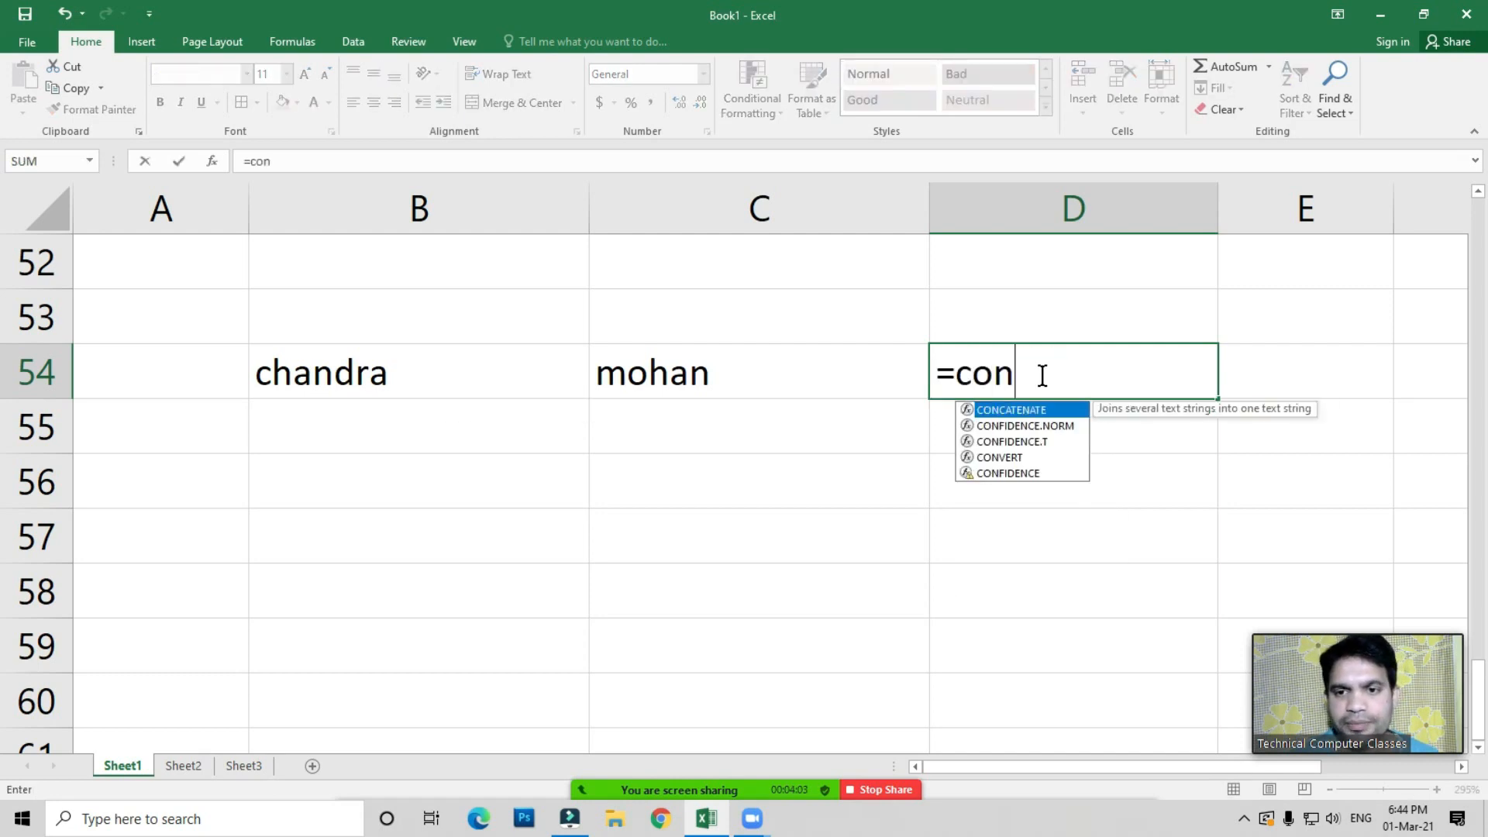
{"action": "key", "text": "Tab"}
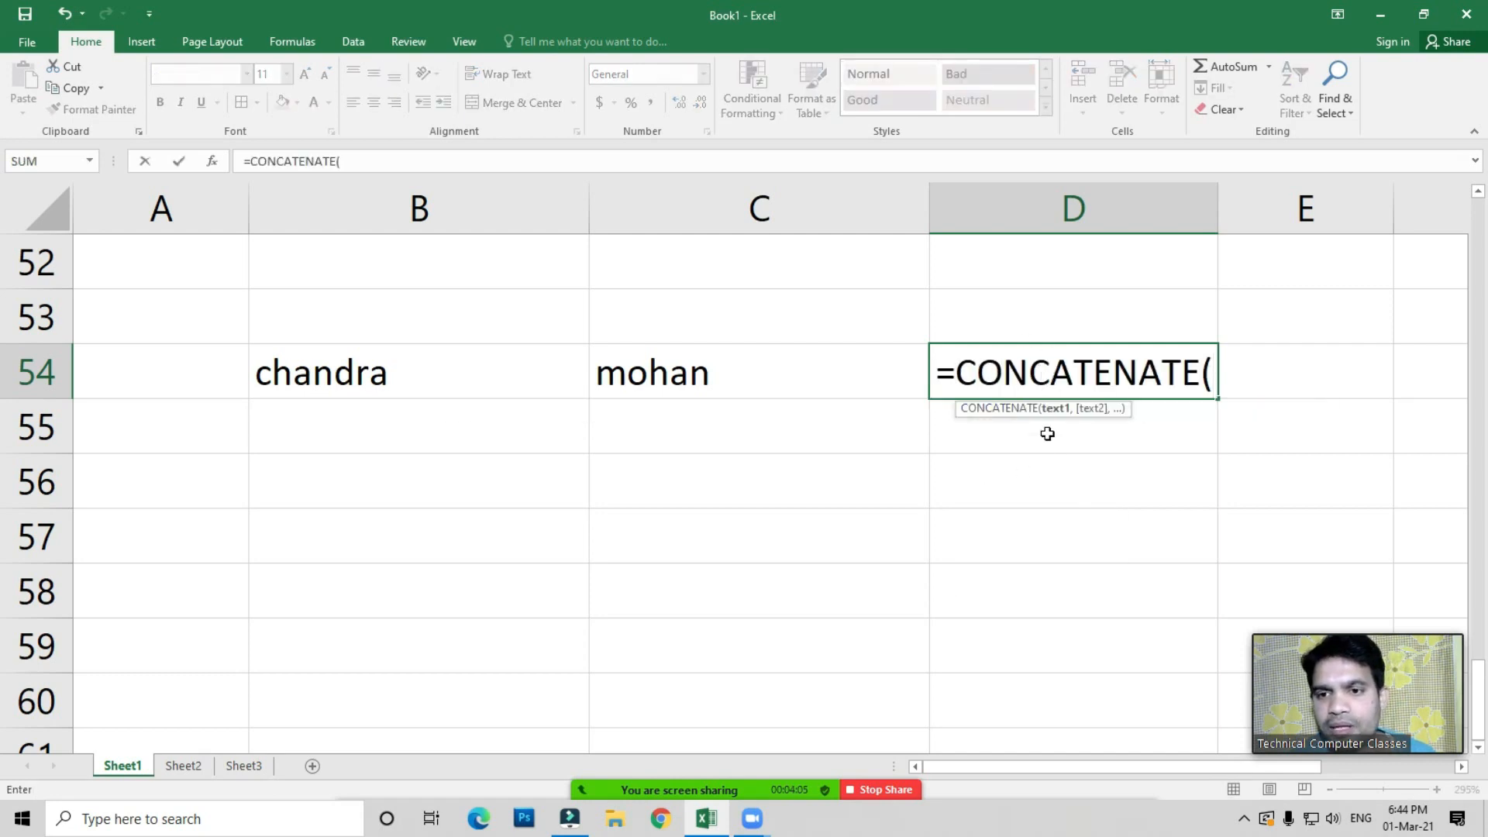
{"action": "left_click", "coordinate": [422, 388]}
{"action": "type", "text": ","}
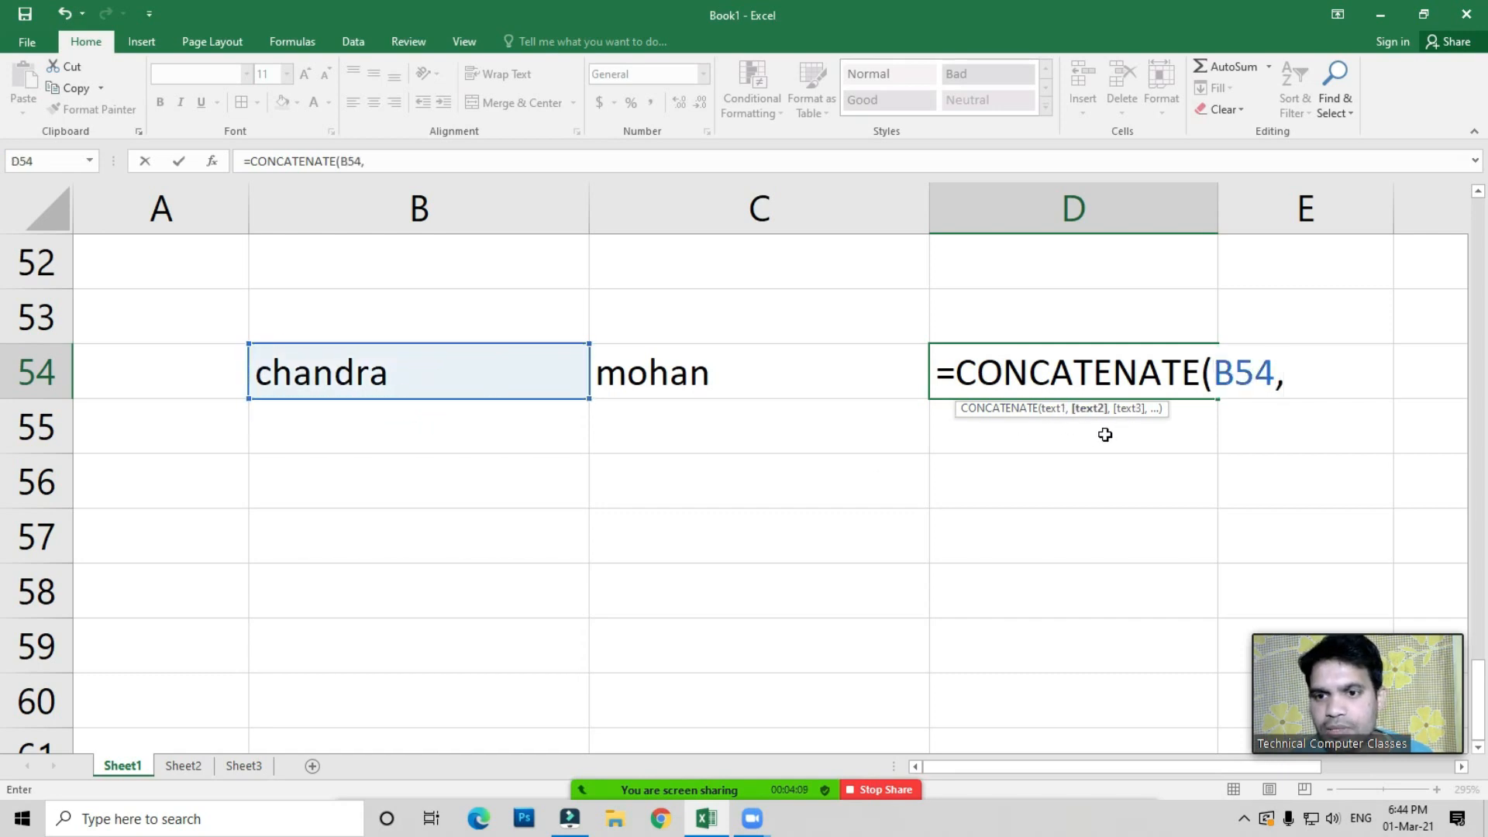
{"action": "left_click", "coordinate": [682, 376]}
{"action": "type", "text": ")"}
{"action": "key", "text": "Return"}
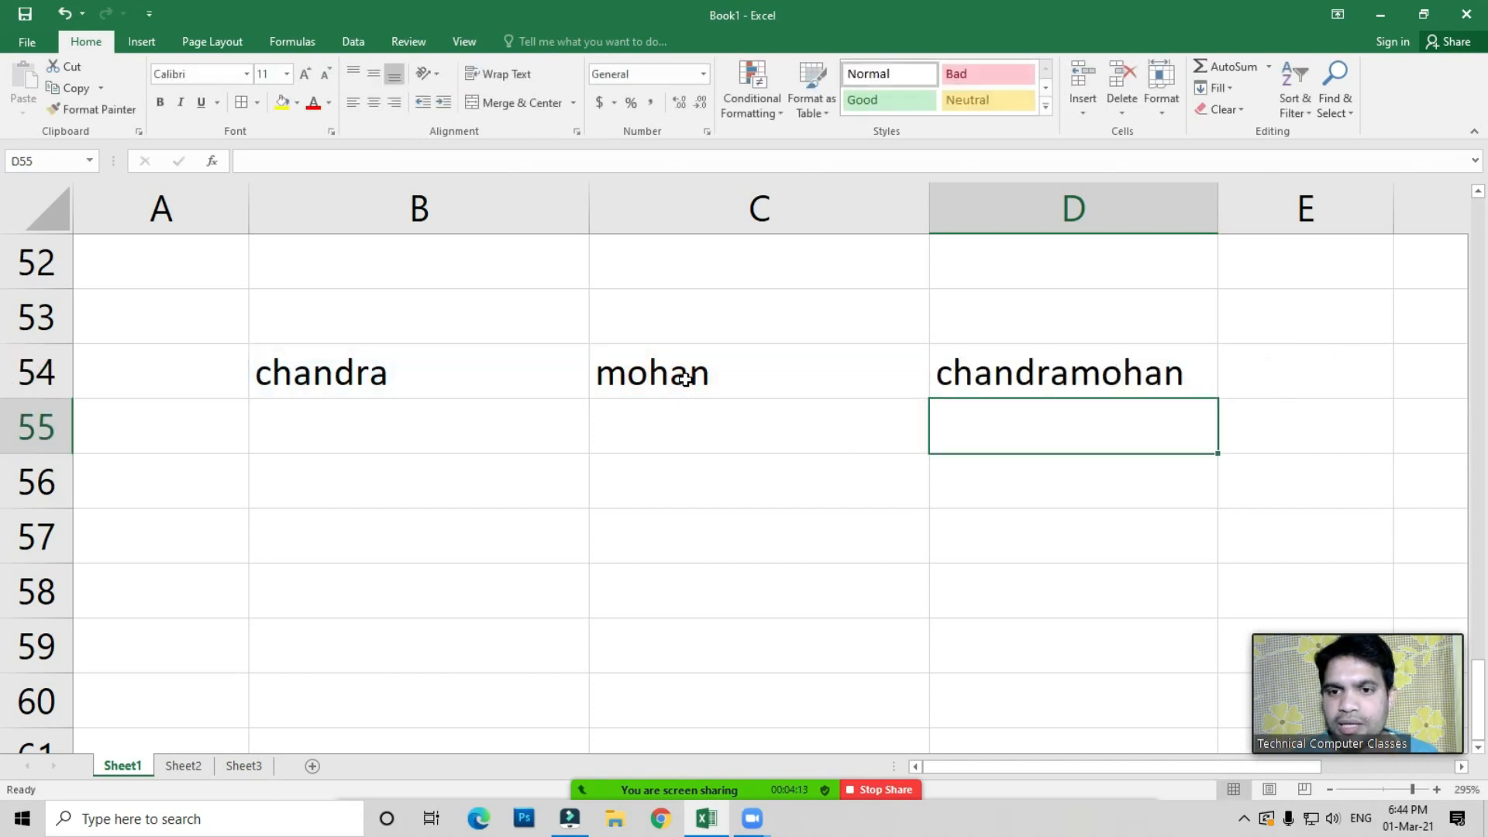
Start adding another argument to D54's formula, then cancel the edit and clear D54
{"action": "key", "text": "Up"}
{"action": "key", "text": "F2"}
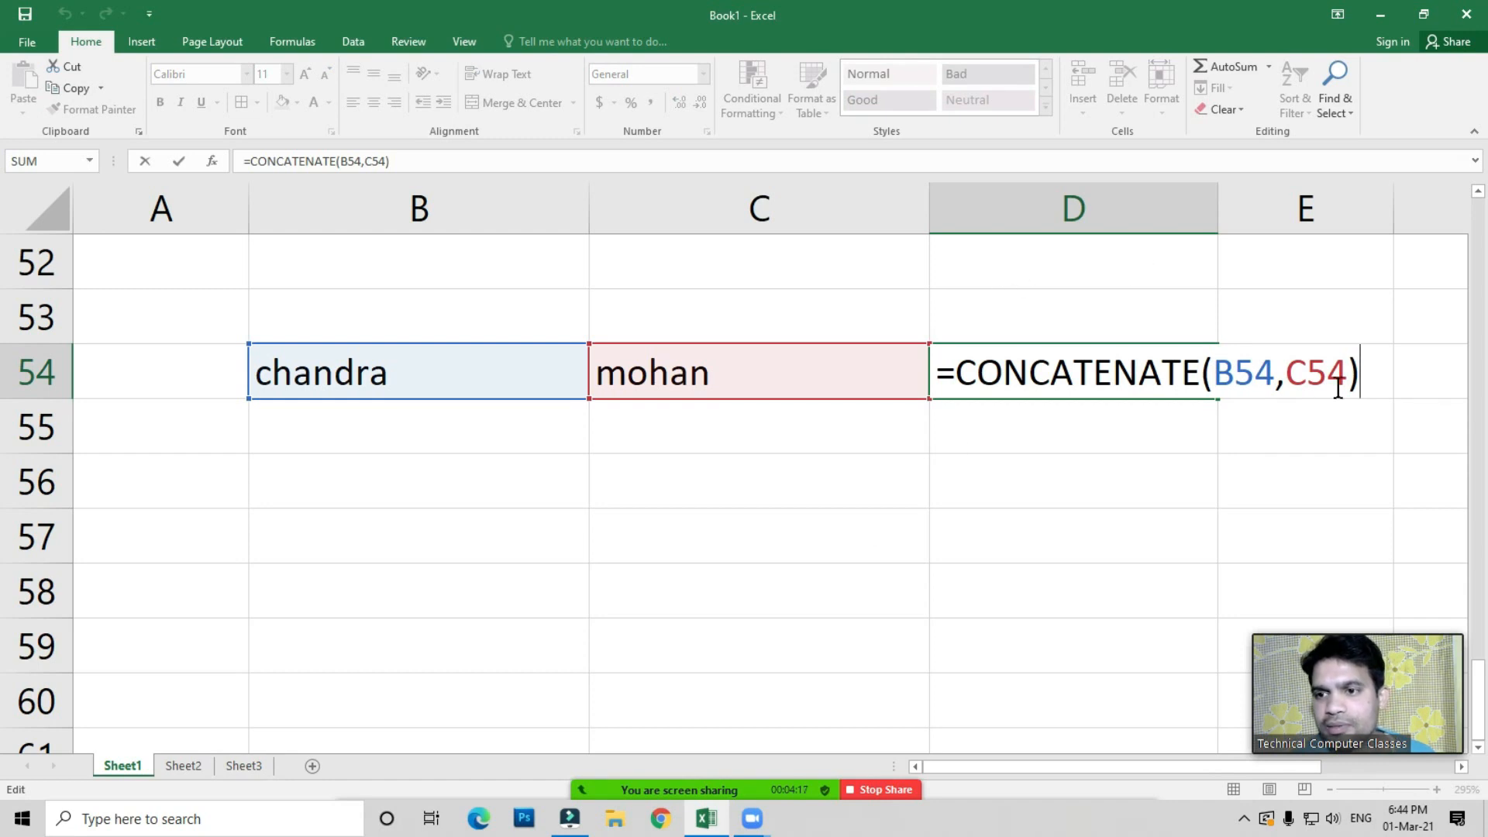
{"action": "key", "text": "BackSpace"}
{"action": "type", "text": ","}
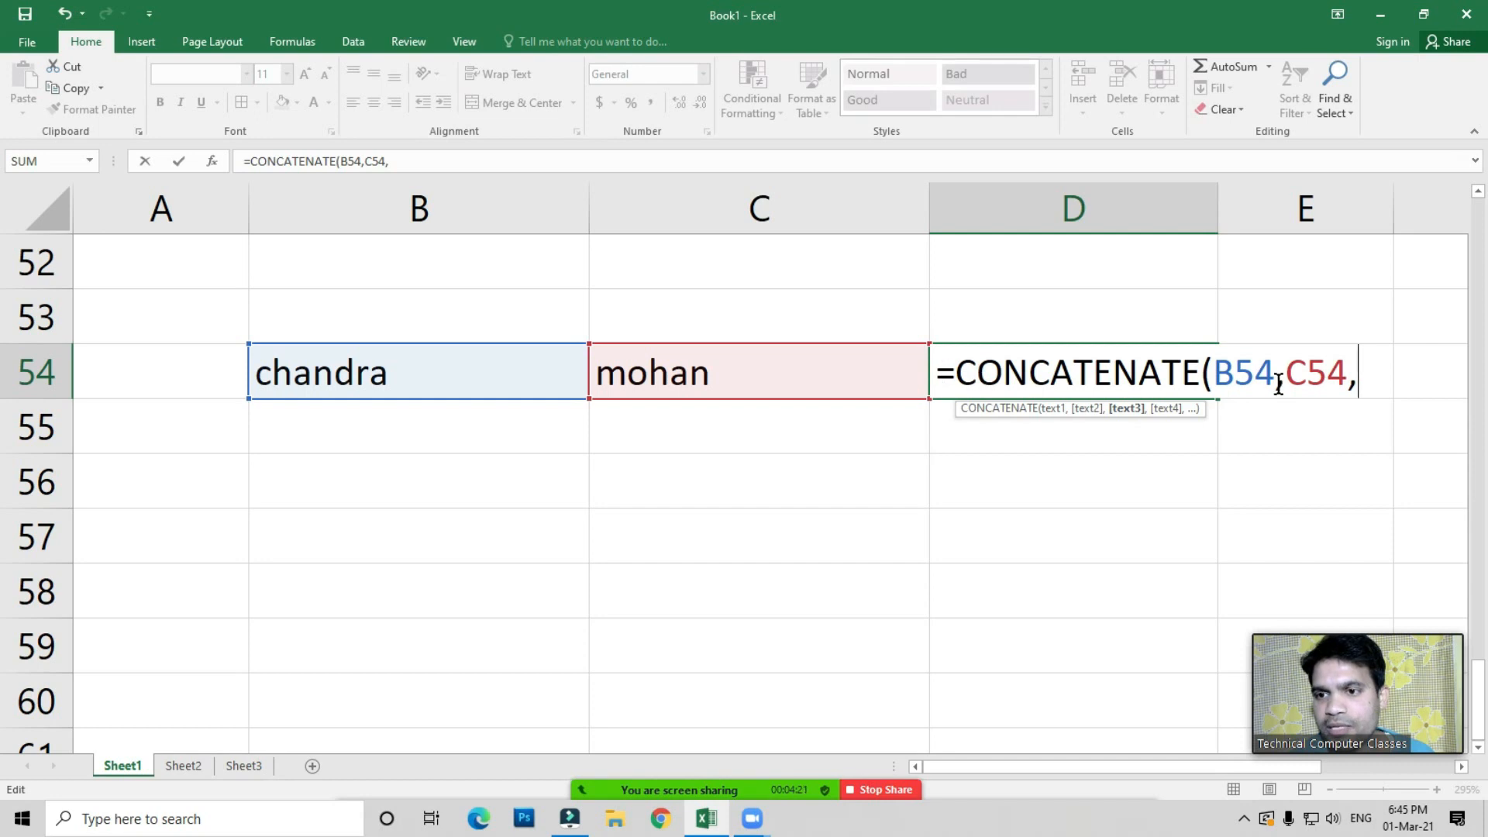
{"action": "key", "text": "Escape"}
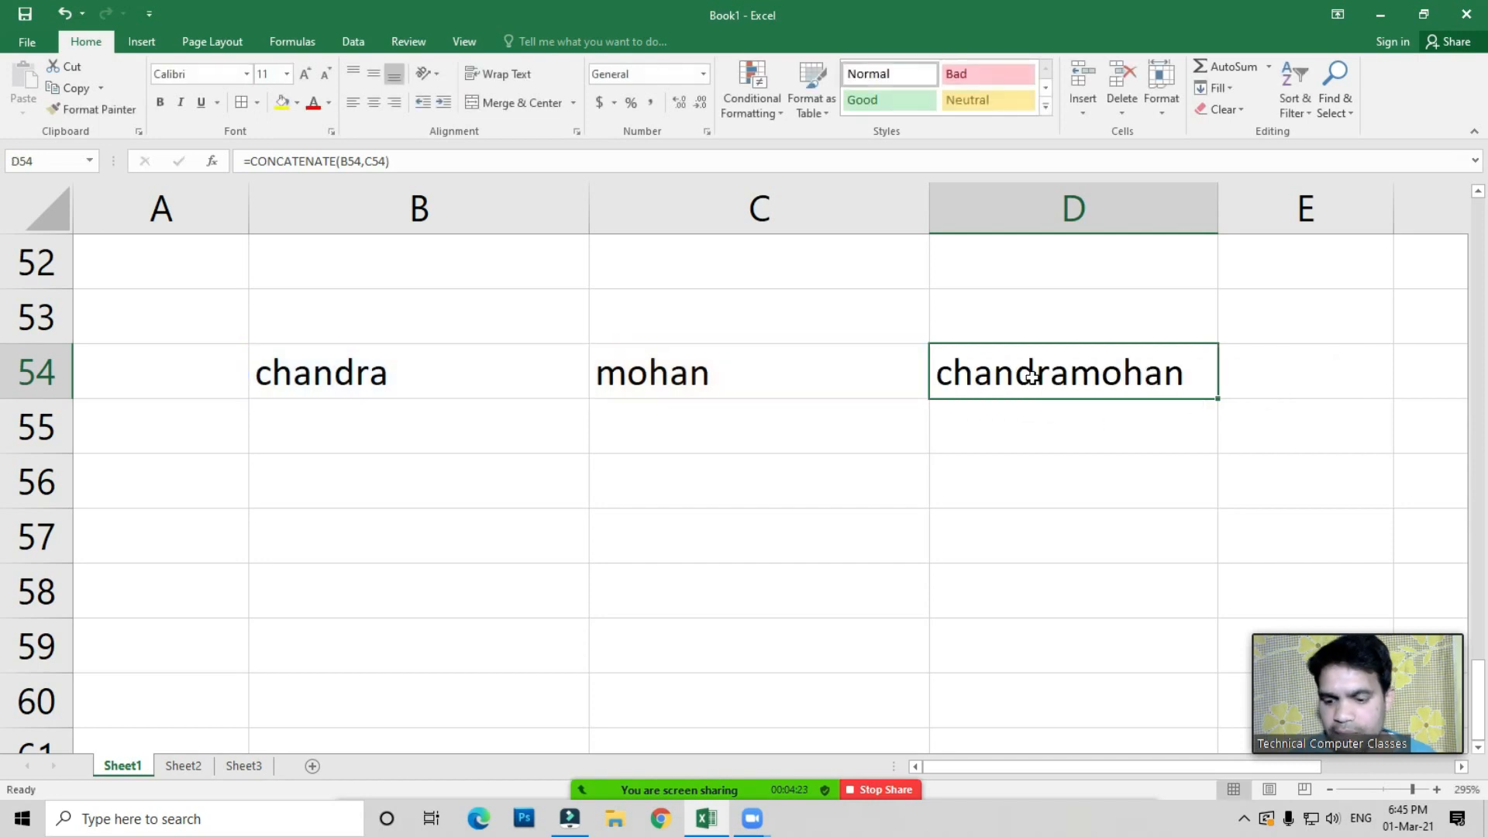
{"action": "key", "text": "Delete"}
{"action": "type", "text": "=pro"}
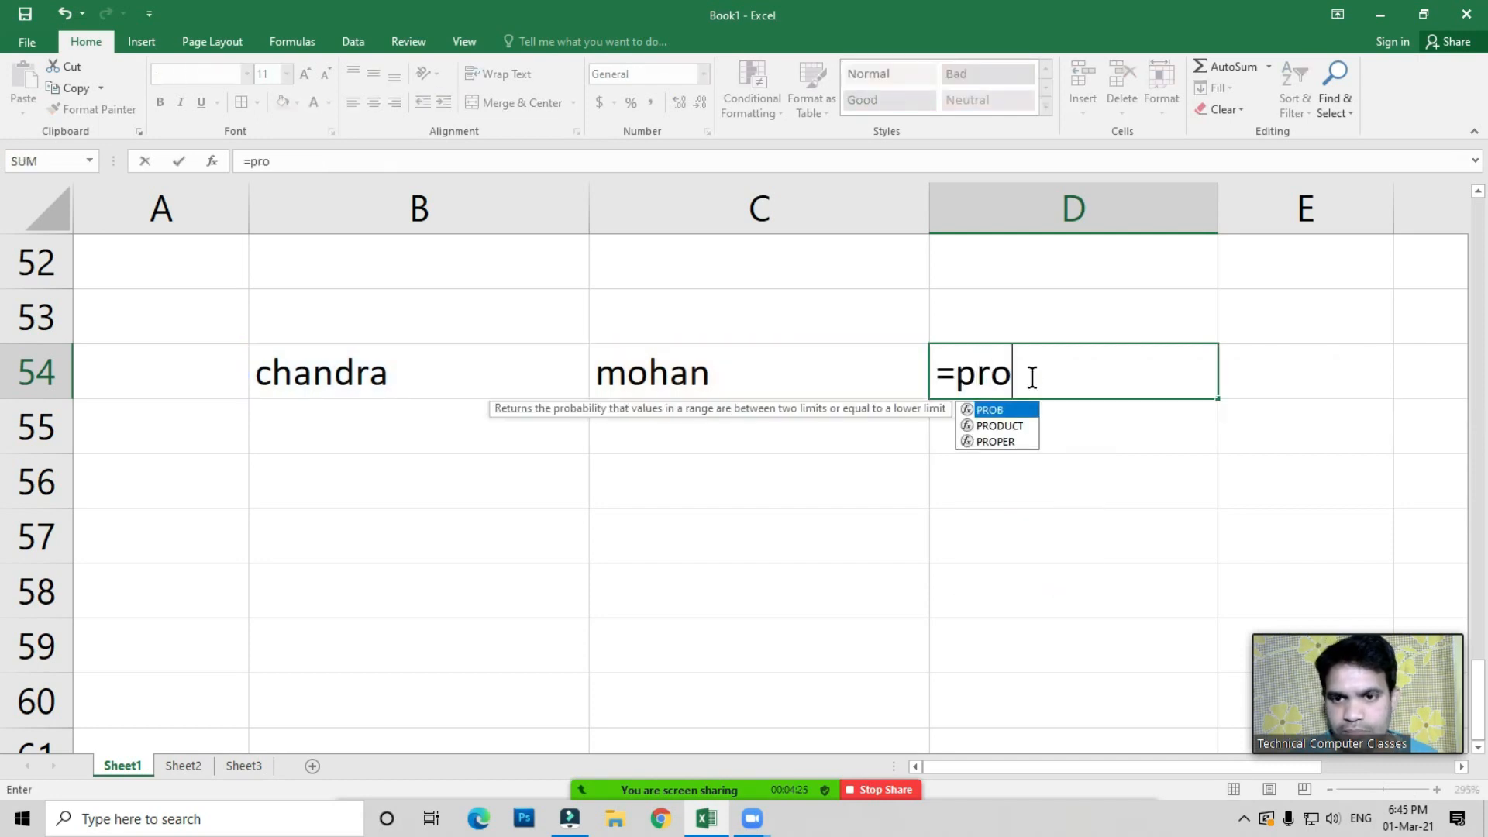
{"action": "key", "text": "Tab"}
{"action": "key", "text": "BackSpace"}
{"action": "key", "text": "BackSpace"}
{"action": "key", "text": "Down"}
{"action": "key", "text": "Down"}
{"action": "key", "text": "Tab"}
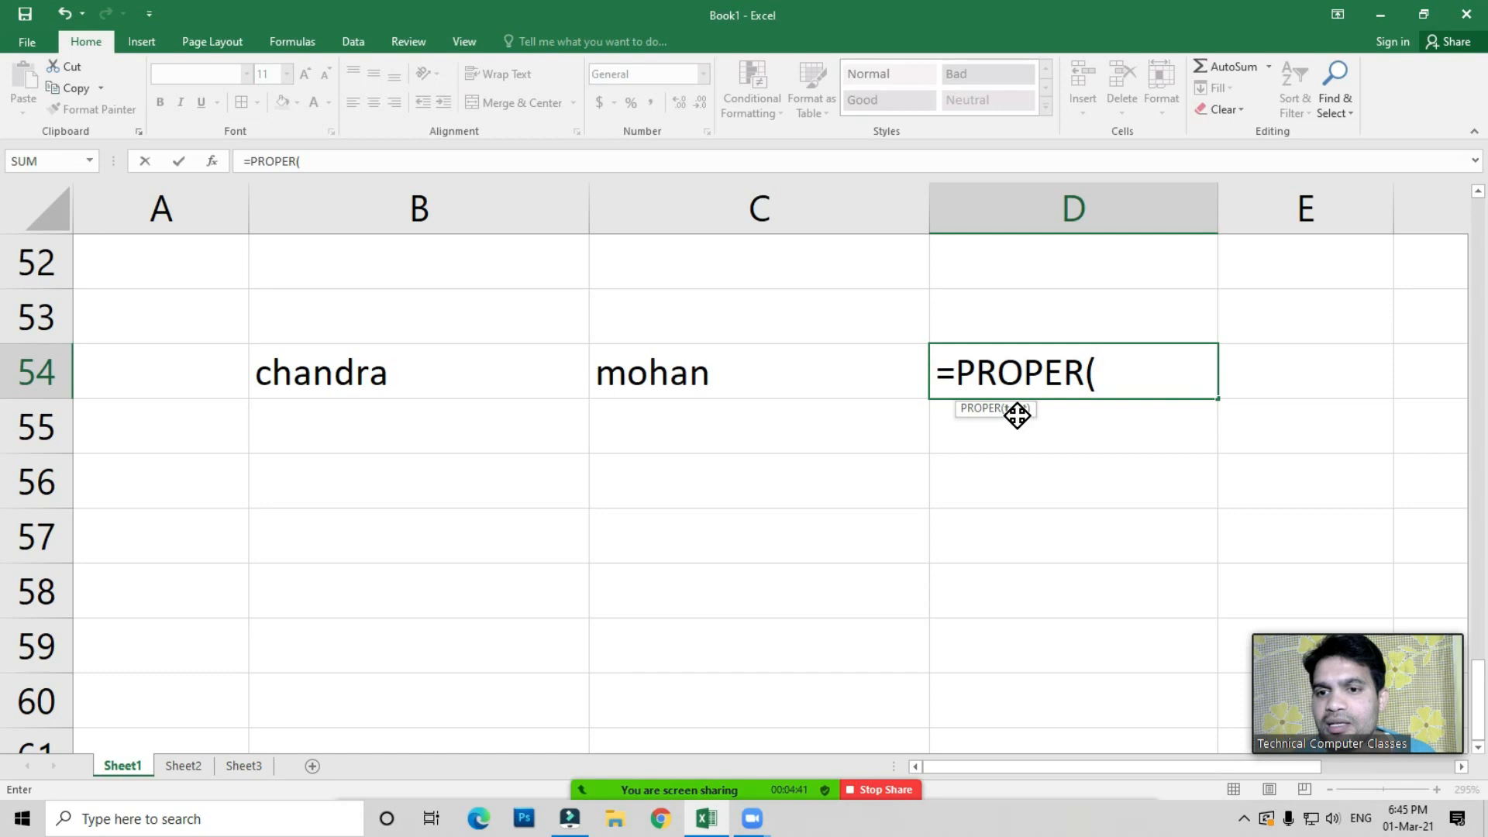
{"action": "type", "text": "conca"}
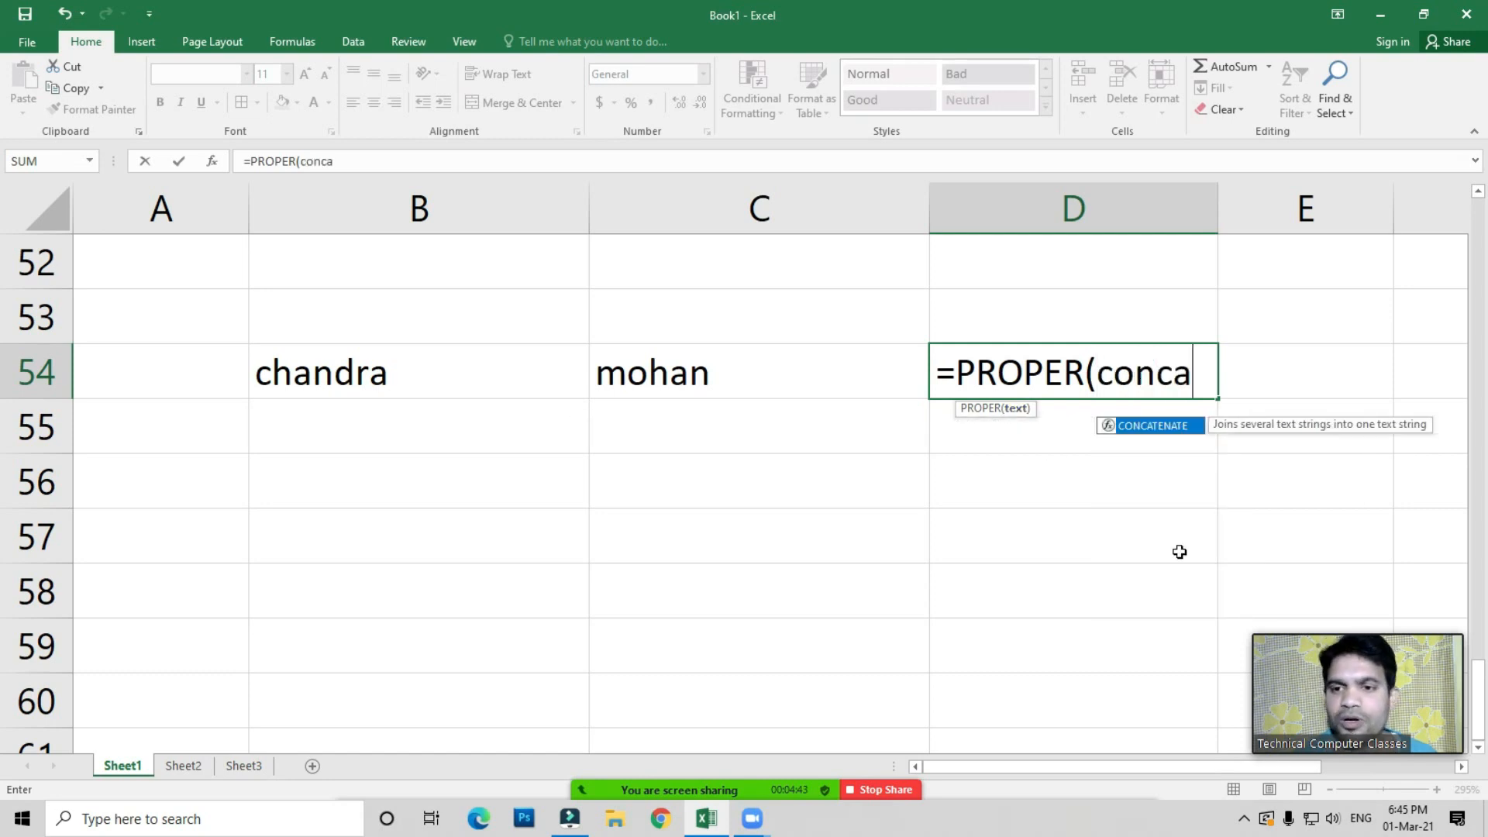
{"action": "key", "text": "Tab"}
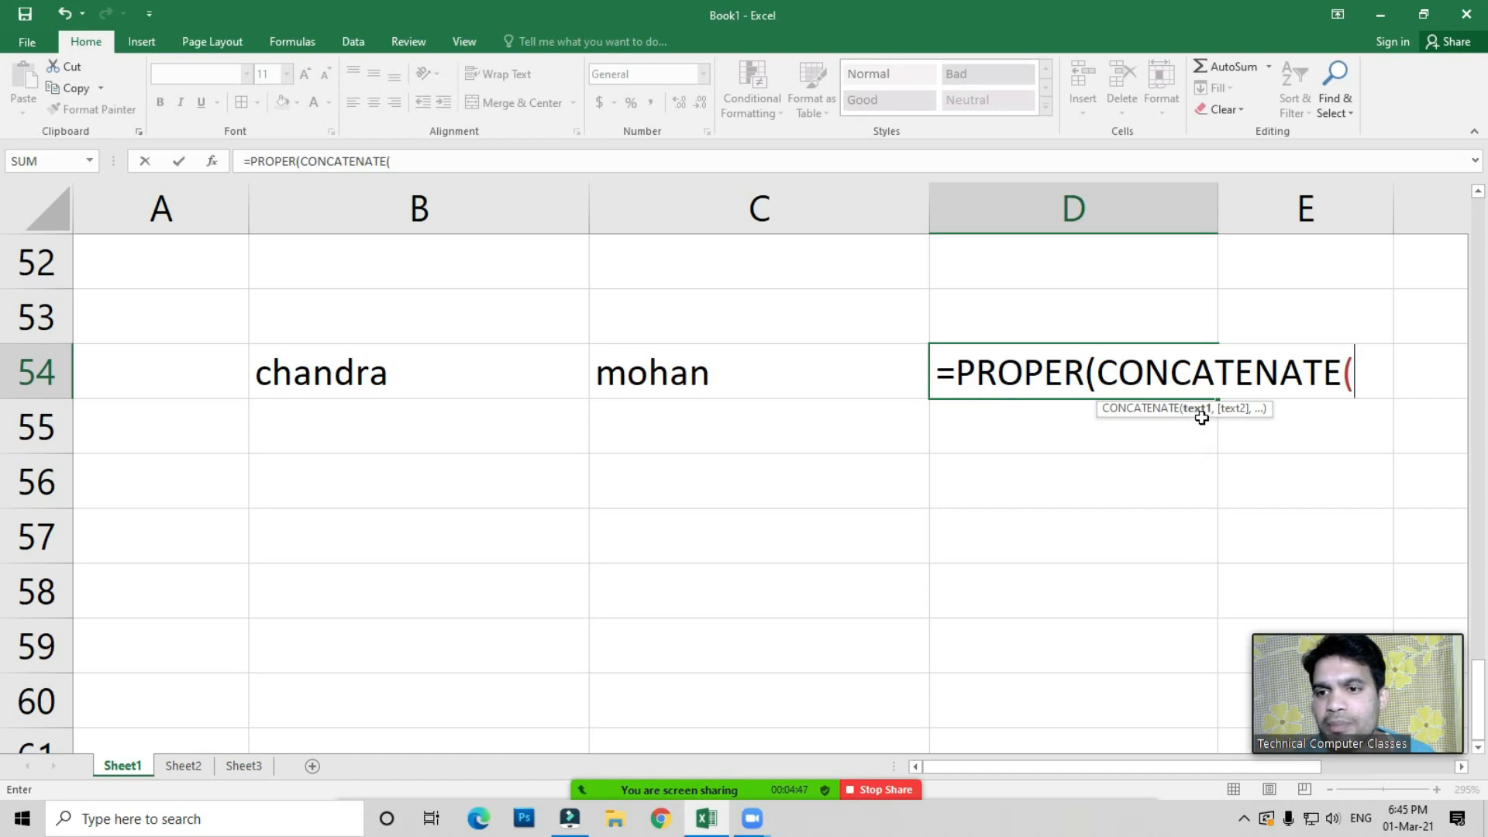
{"action": "left_click", "coordinate": [488, 375]}
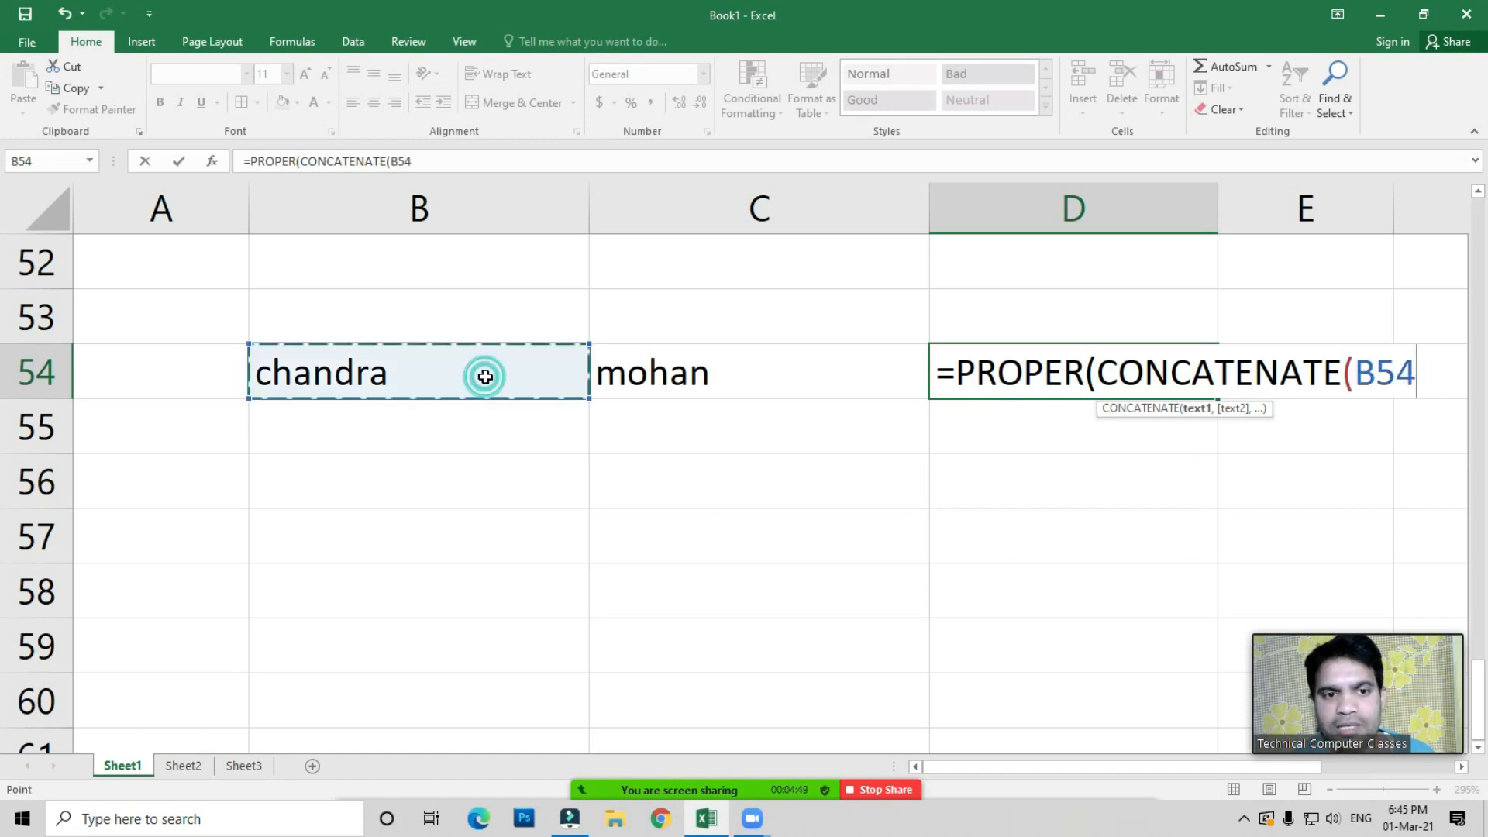
{"action": "type", "text": ","}
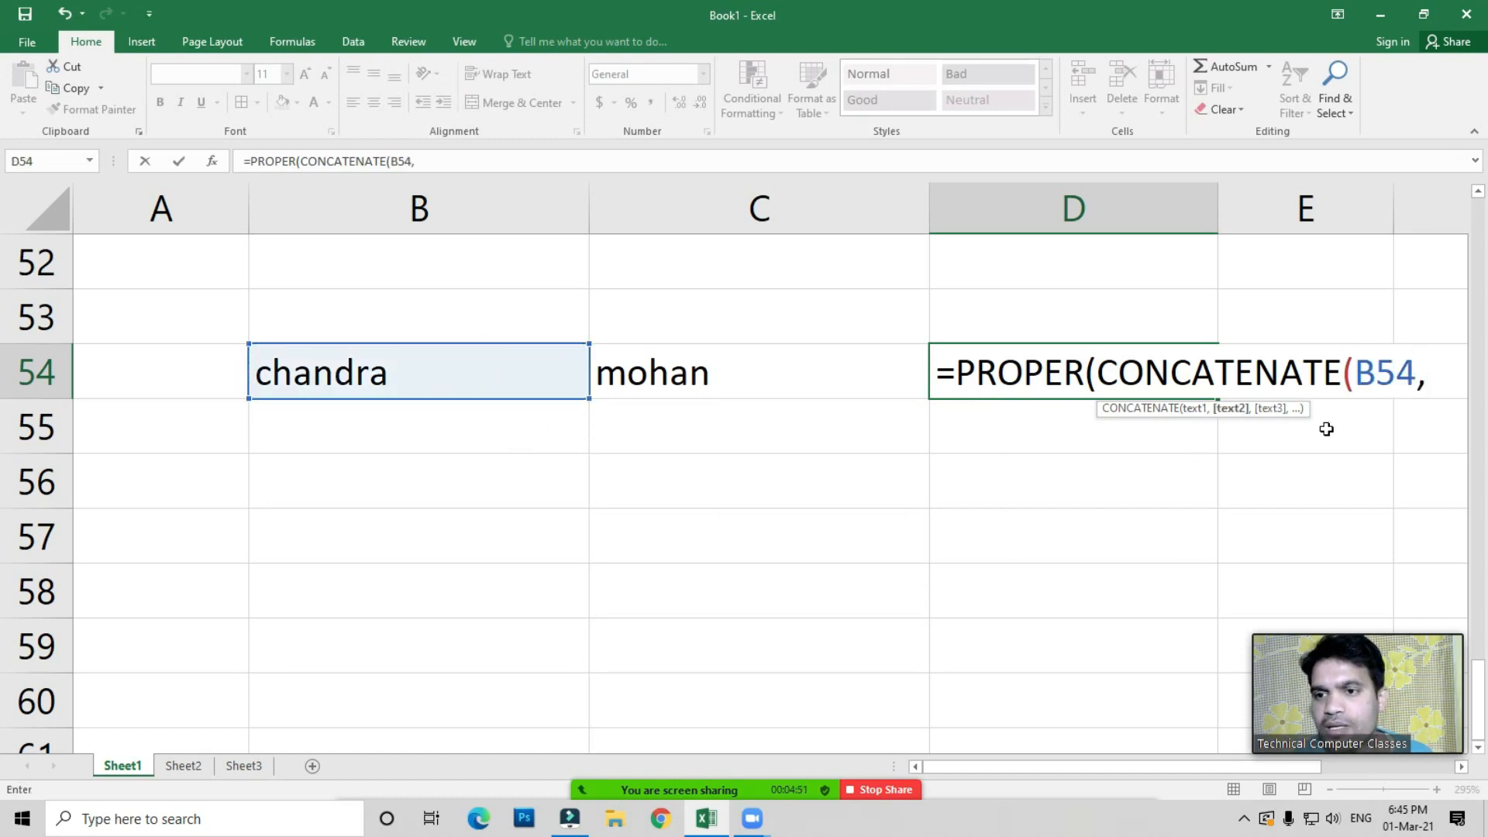
{"action": "type", "text": "\""}
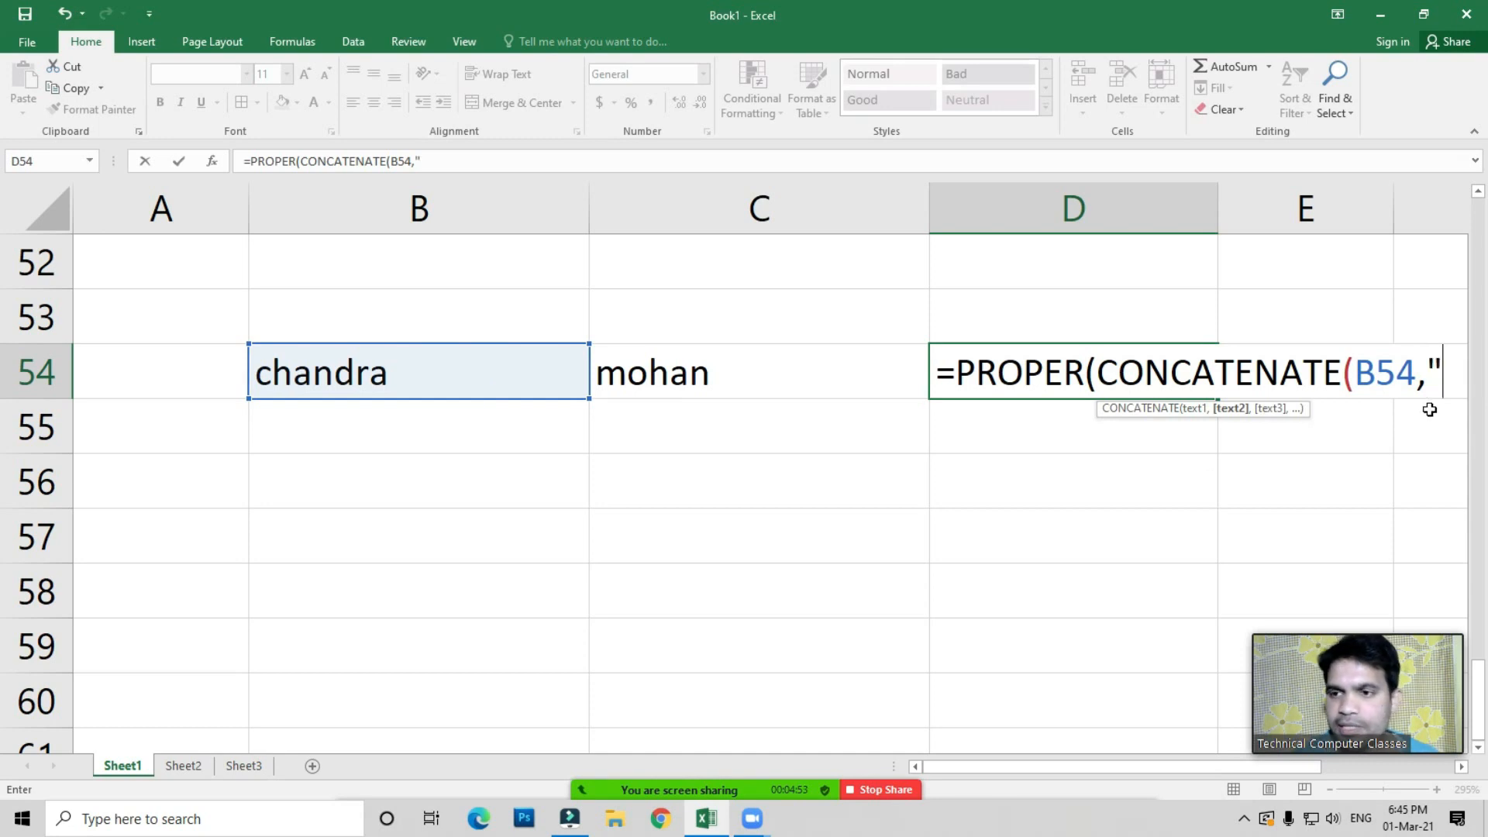
{"action": "type", "text": " \""}
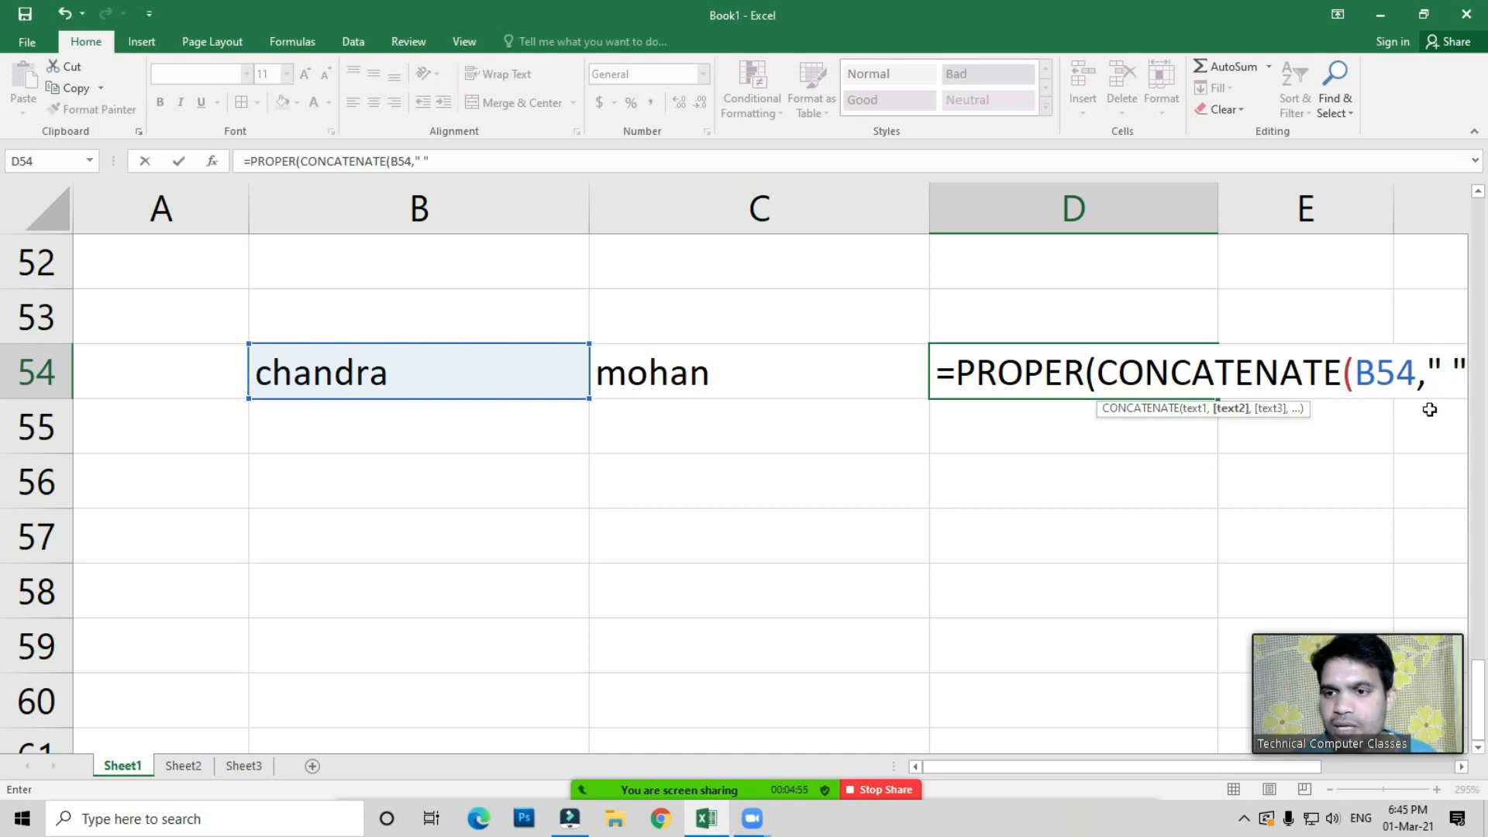
{"action": "type", "text": ","}
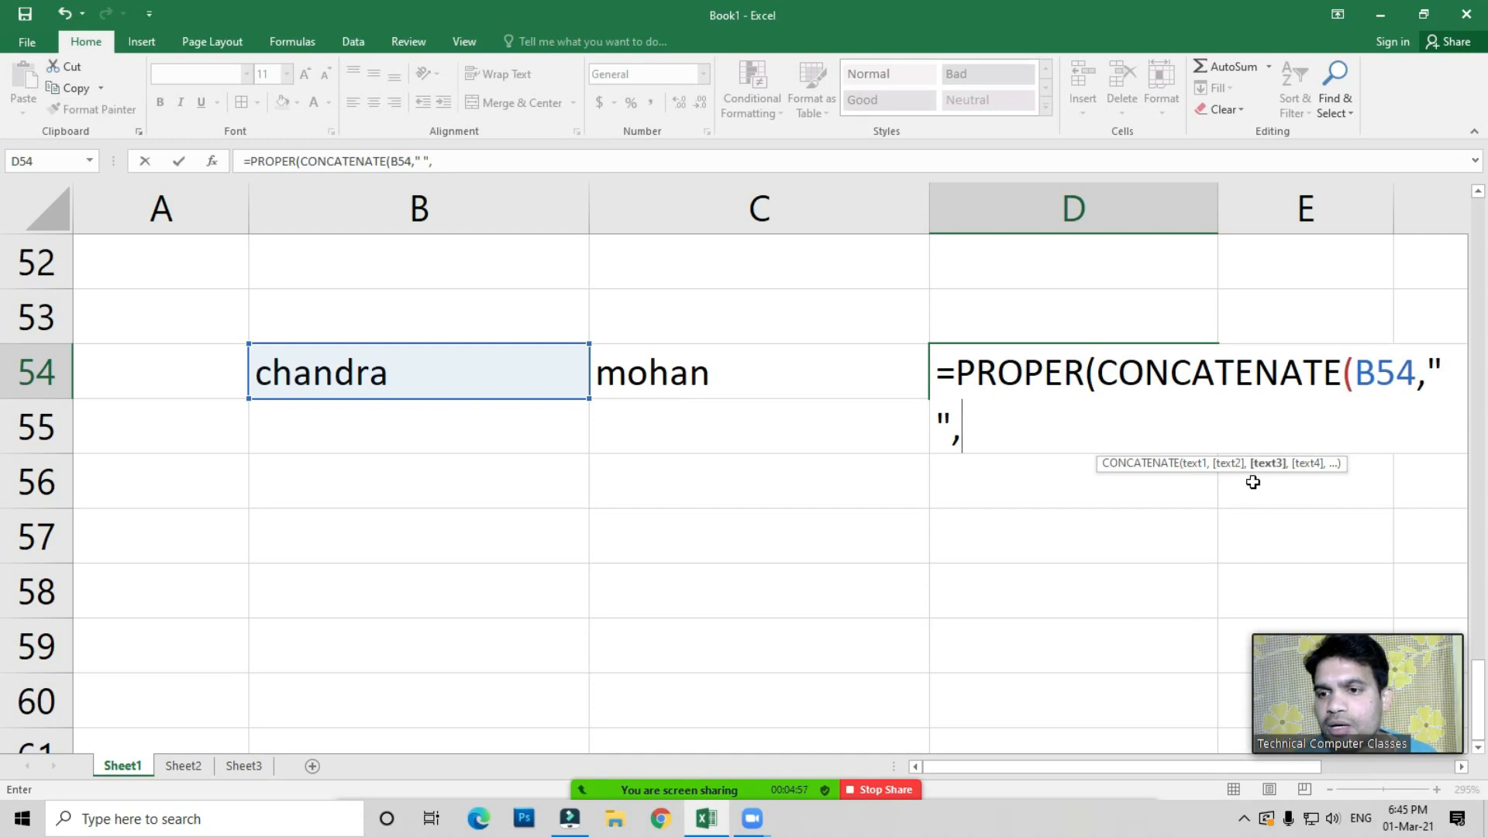
{"action": "left_click", "coordinate": [664, 376]}
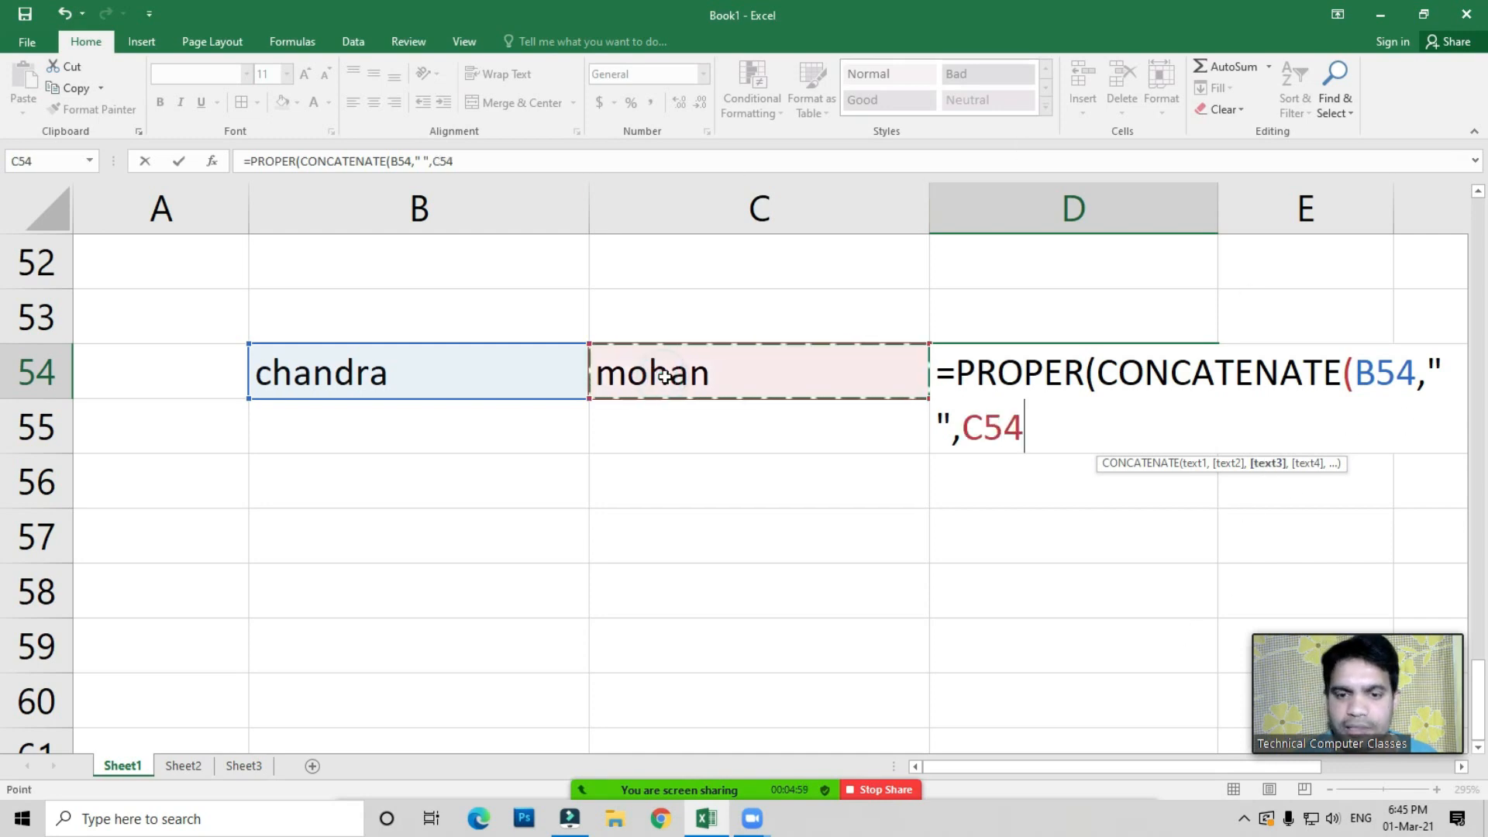
{"action": "type", "text": ")"}
{"action": "key", "text": "Return"}
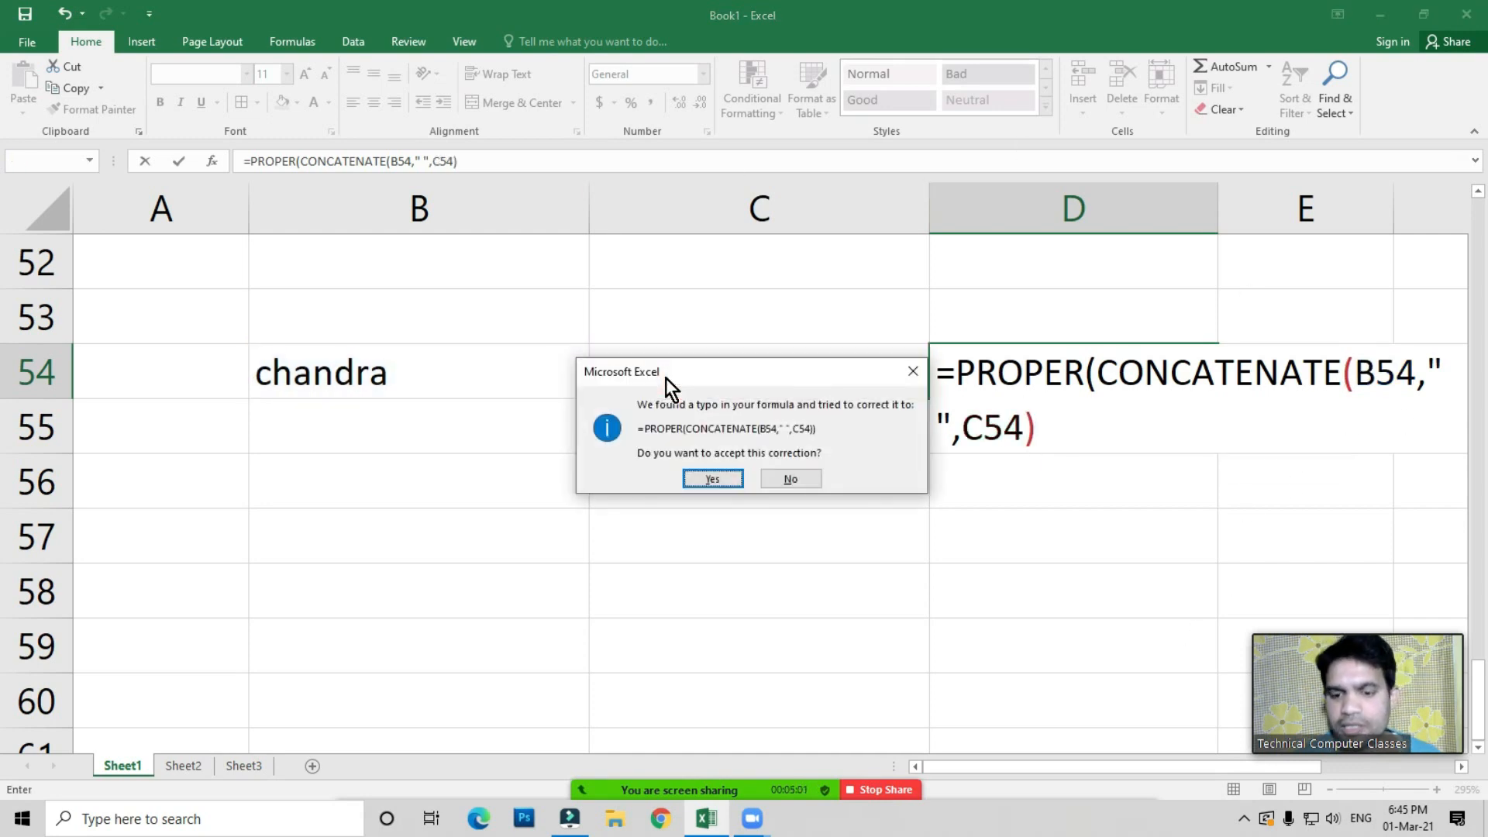
{"action": "key", "text": "Return"}
Check D54's result, then select the last names in C2:C6 on Sheet2
{"action": "key", "text": "Up"}
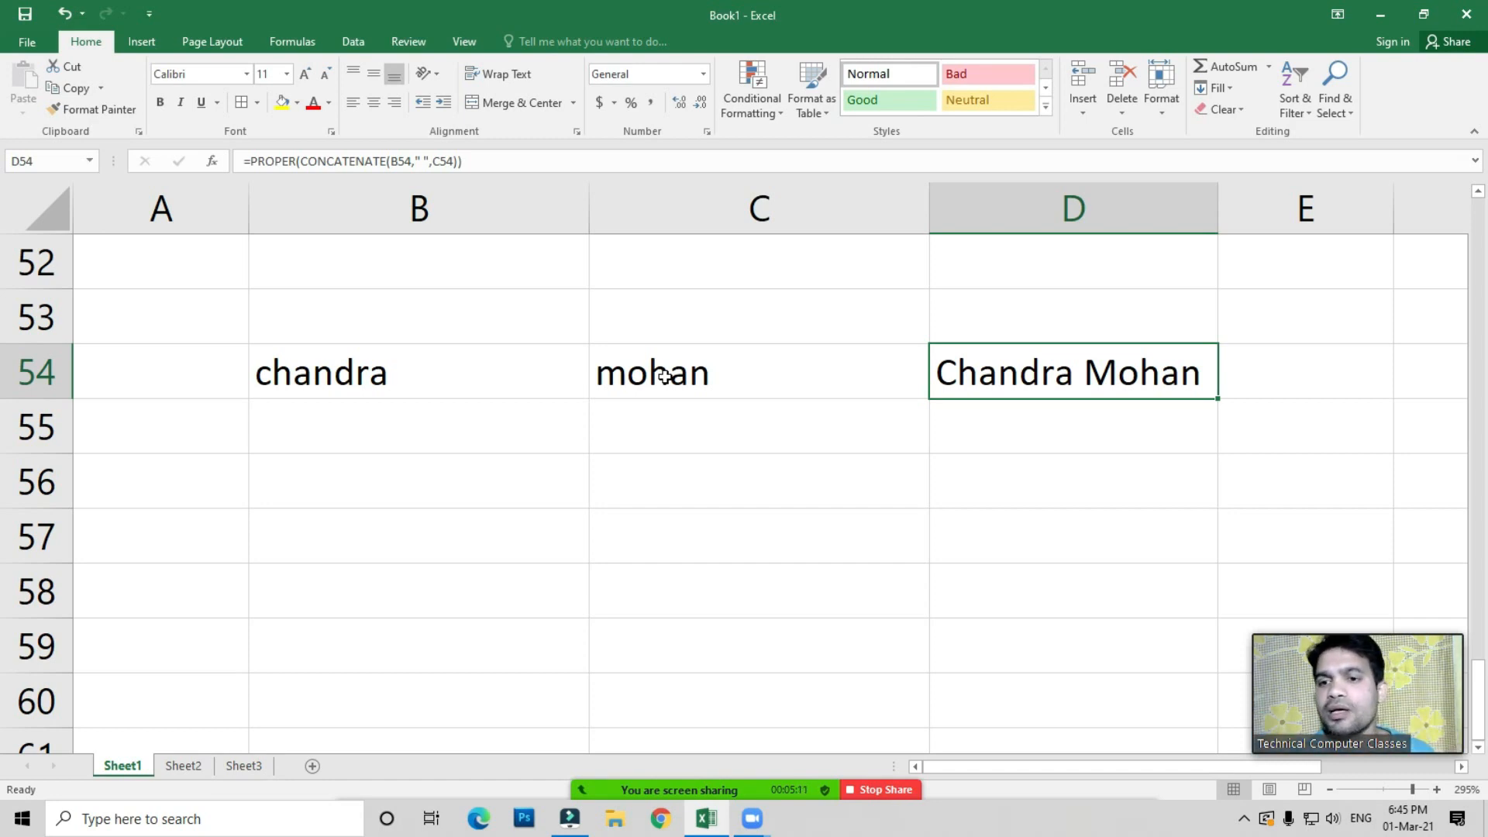
{"action": "key", "text": "Down"}
{"action": "key", "text": "Down"}
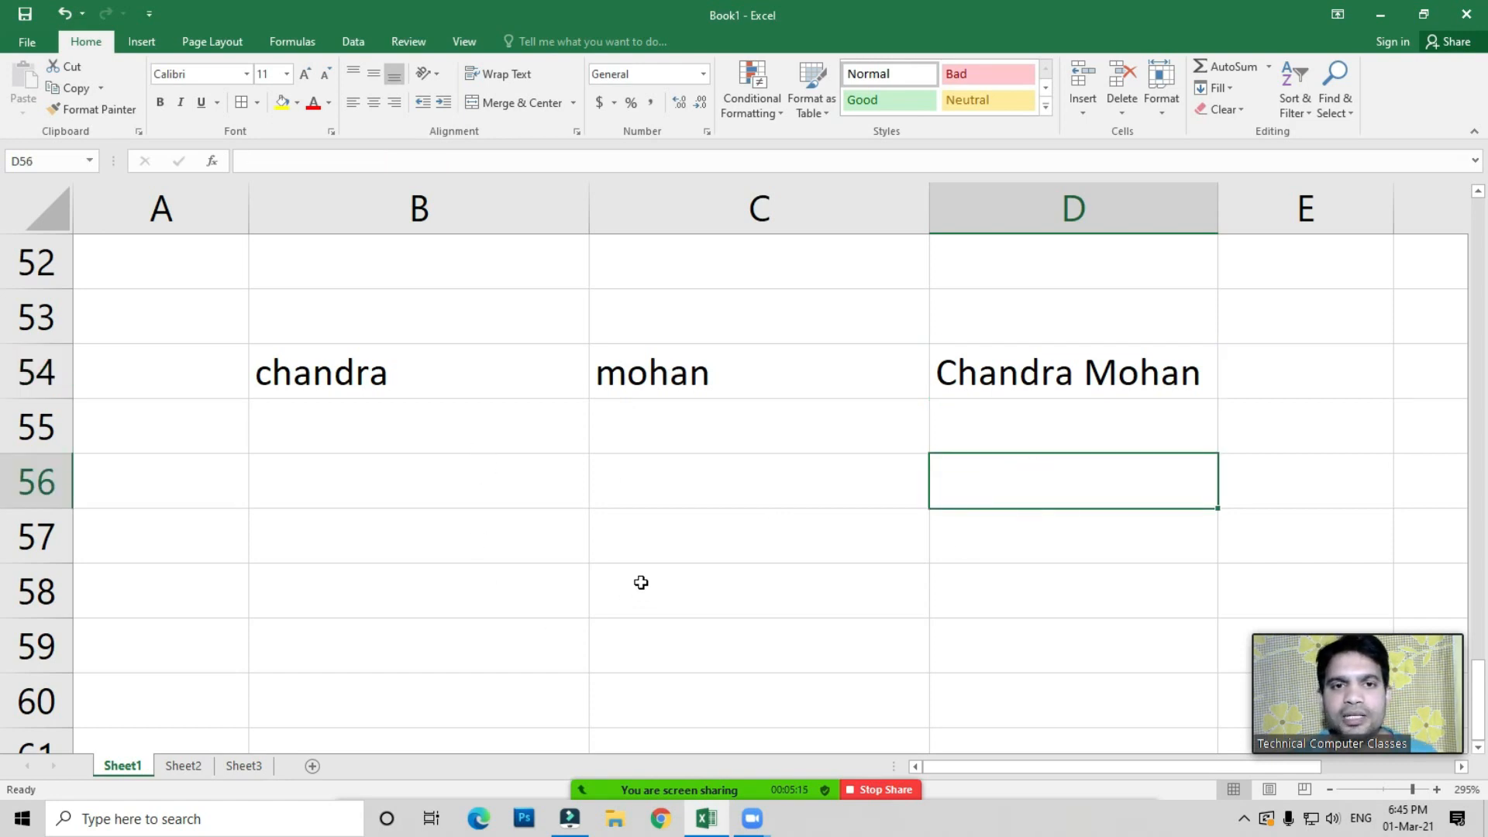
{"action": "scroll", "coordinate": [542, 387], "scroll_direction": "down", "scroll_amount": 1}
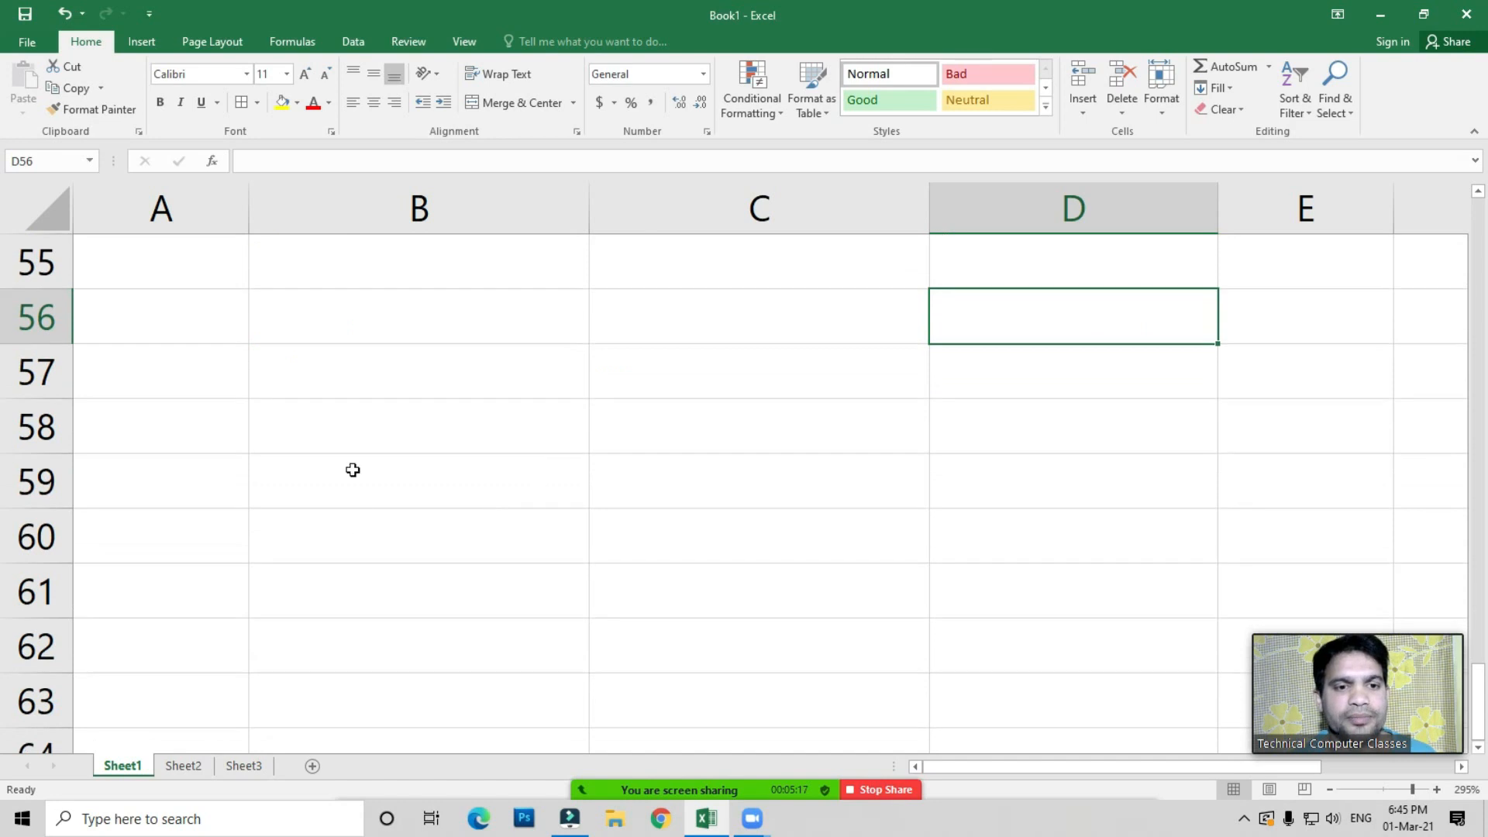
{"action": "left_click", "coordinate": [306, 397]}
{"action": "left_click", "coordinate": [181, 767]}
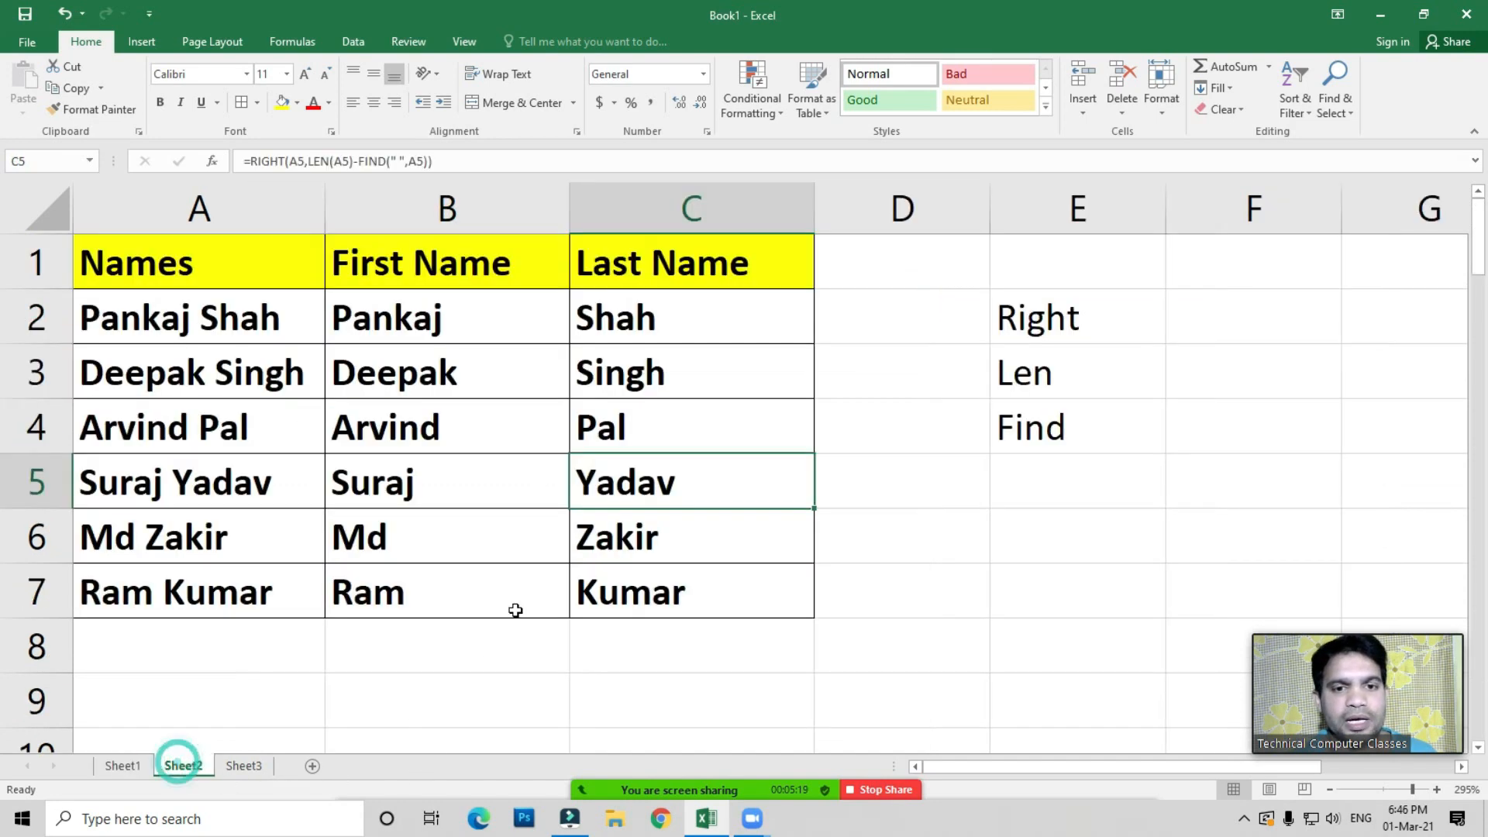
{"action": "left_click_drag", "start_coordinate": [614, 341], "coordinate": [624, 558]}
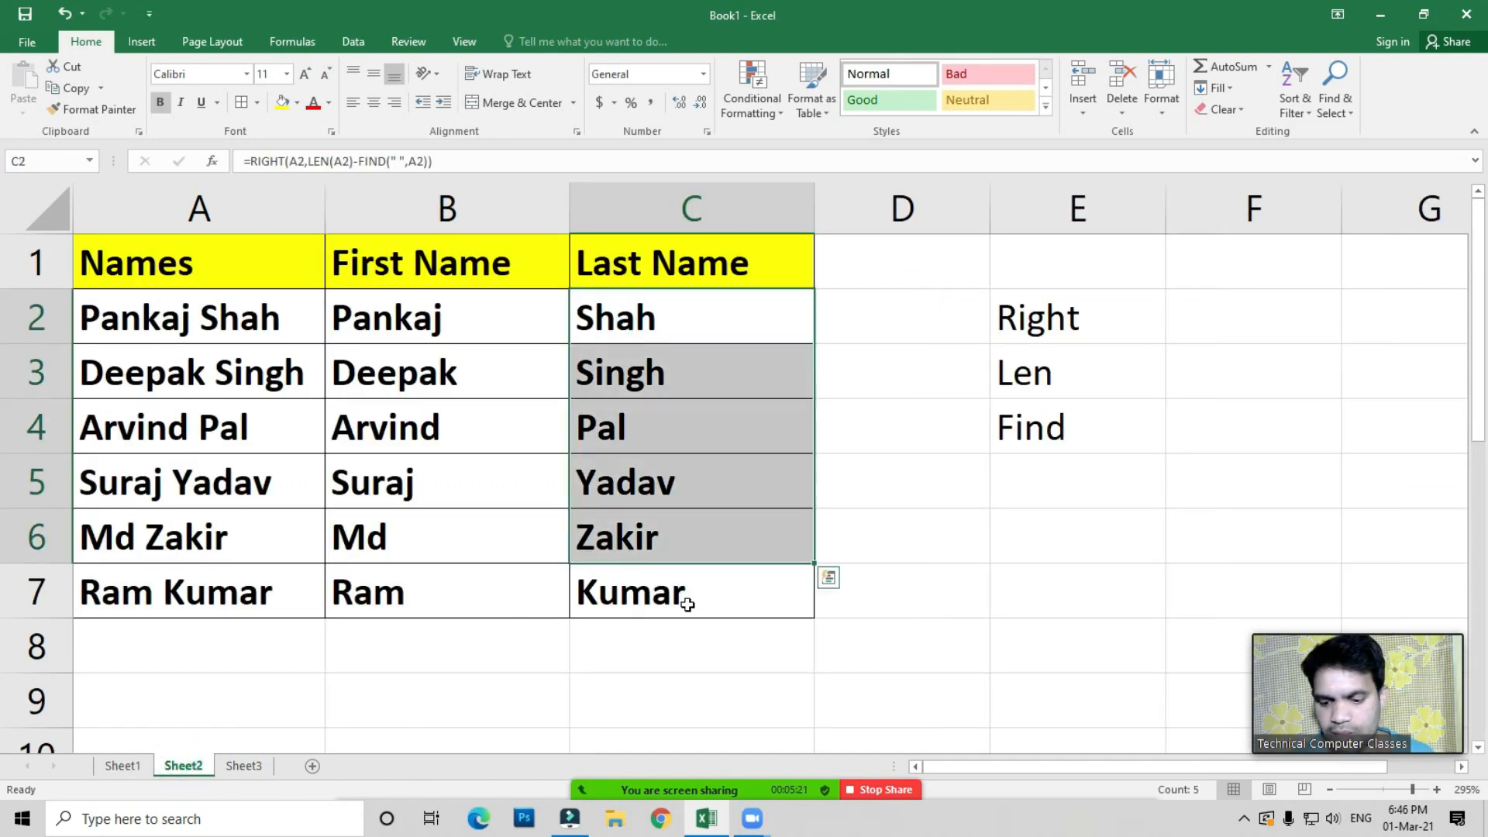
Delete the last names from C2:C7 and point out the Right, Len and Find notes in E2:E4
{"action": "key", "text": "Delete"}
{"action": "left_click", "coordinate": [655, 601]}
{"action": "key", "text": "Delete"}
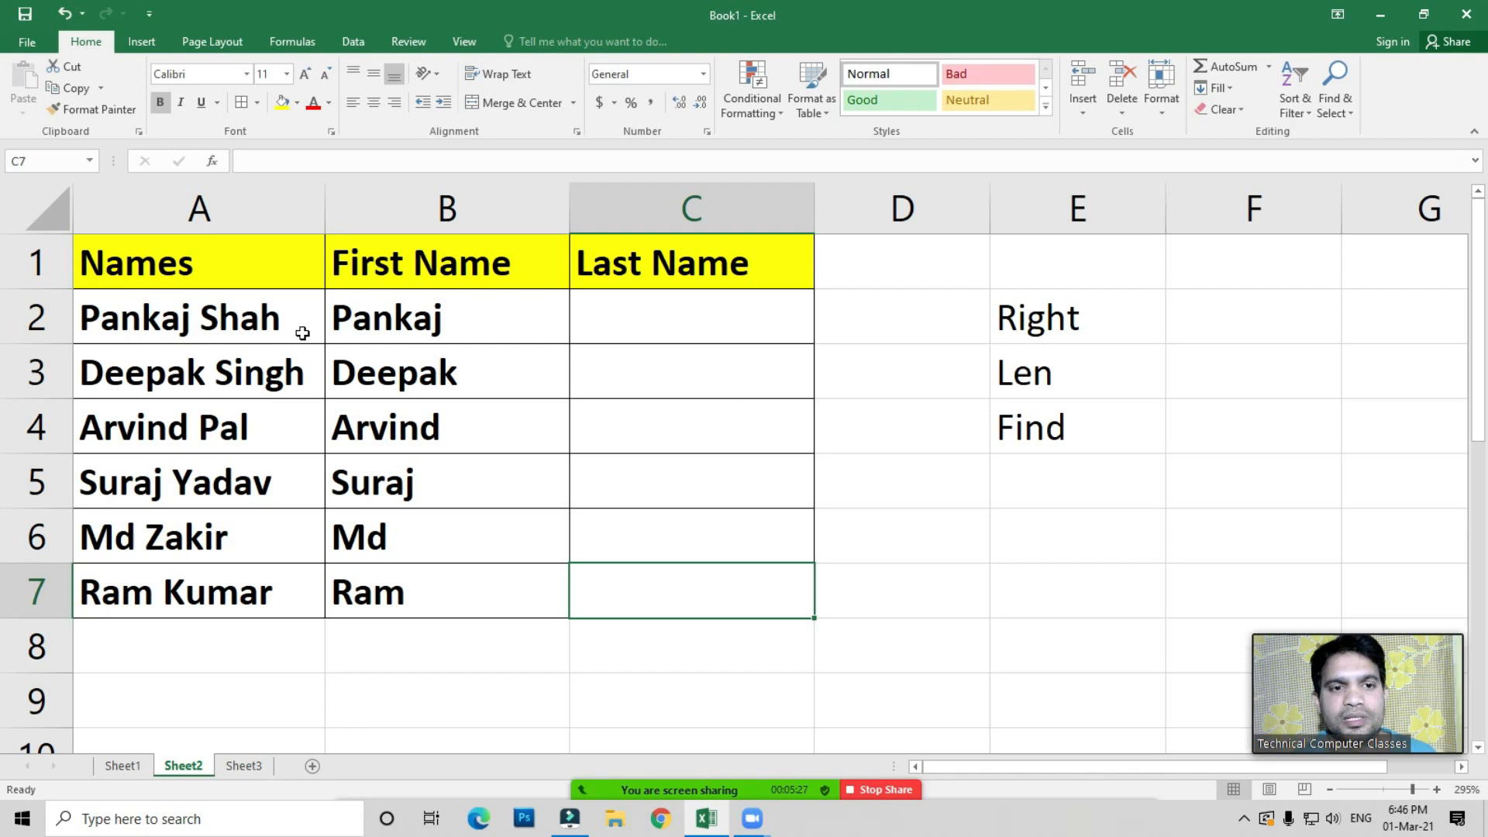
{"action": "left_click_drag", "start_coordinate": [386, 258], "coordinate": [389, 588]}
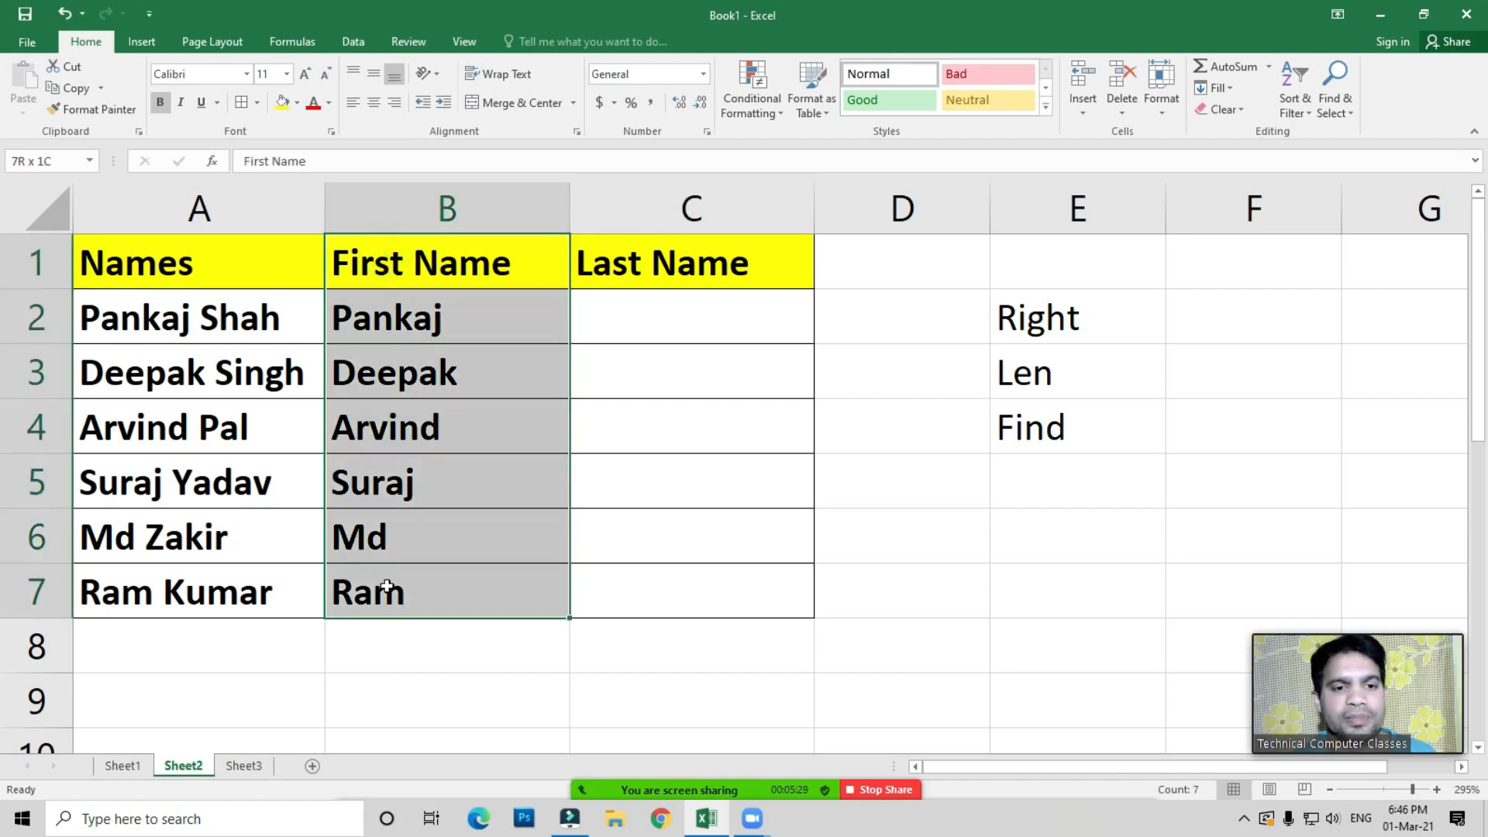
{"action": "left_click", "coordinate": [720, 504]}
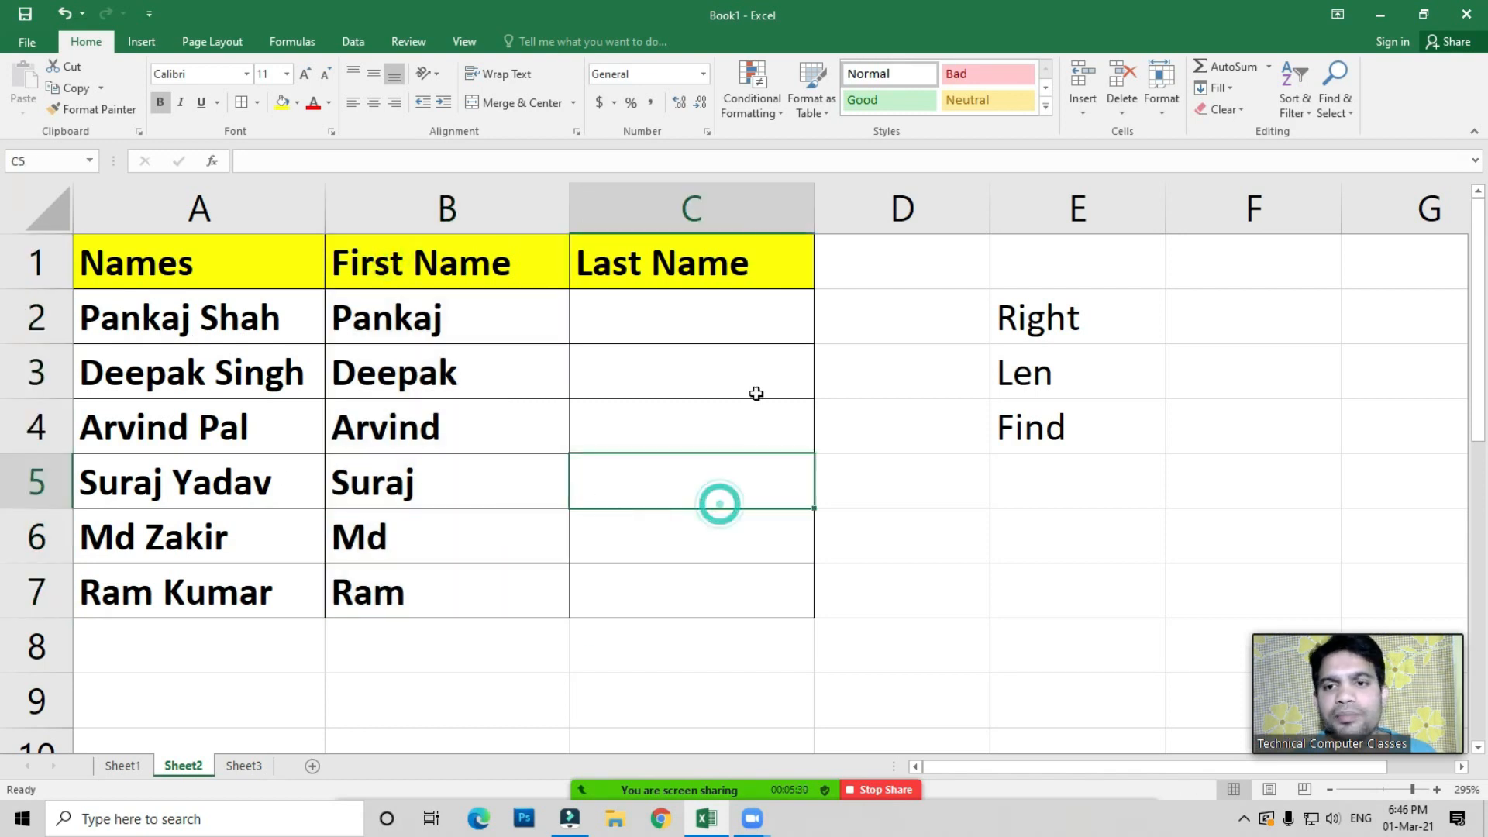
{"action": "left_click", "coordinate": [1046, 316]}
{"action": "left_click", "coordinate": [1031, 379]}
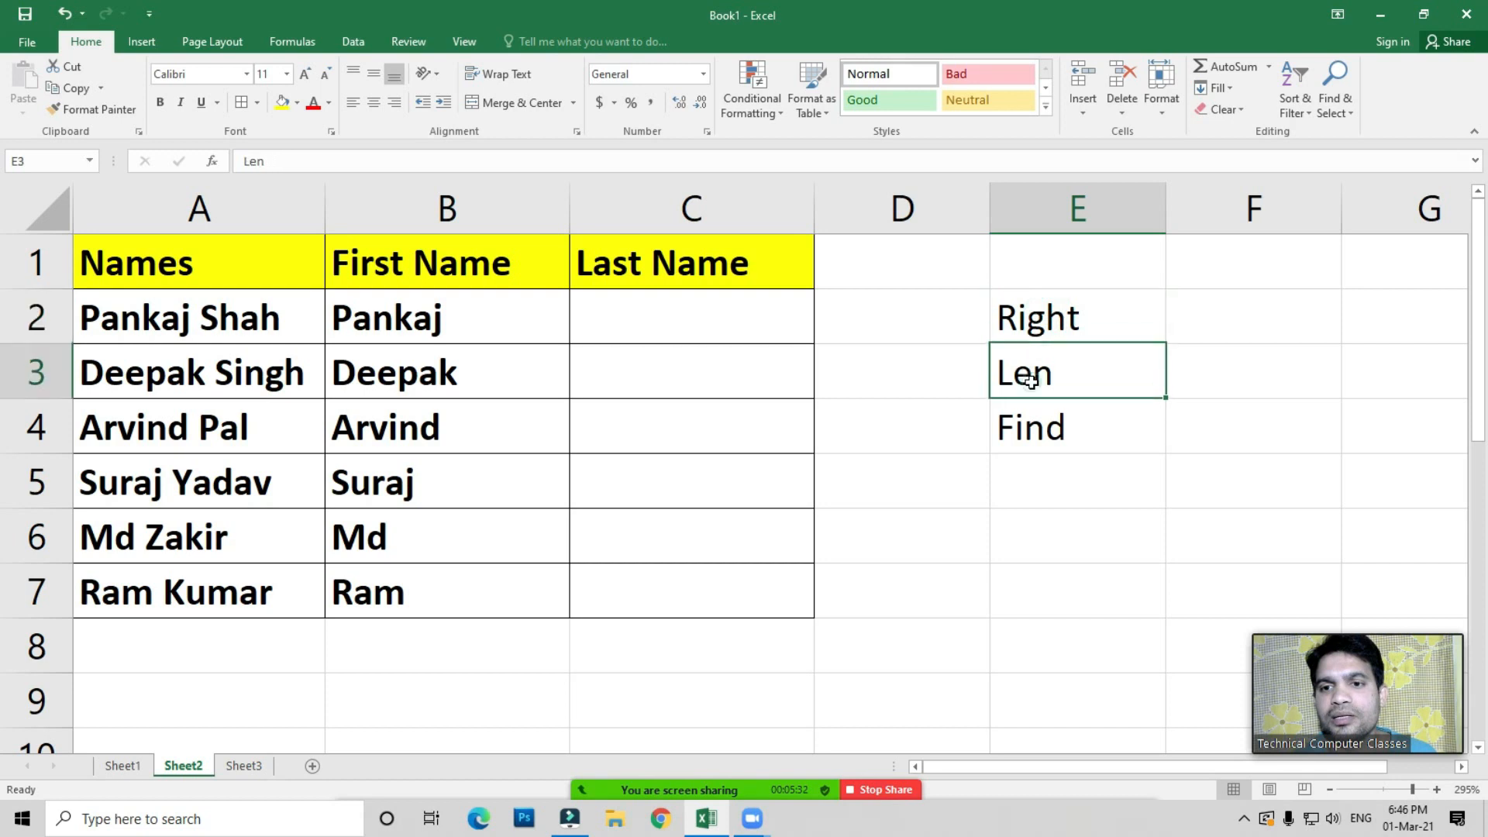
{"action": "left_click", "coordinate": [1043, 426]}
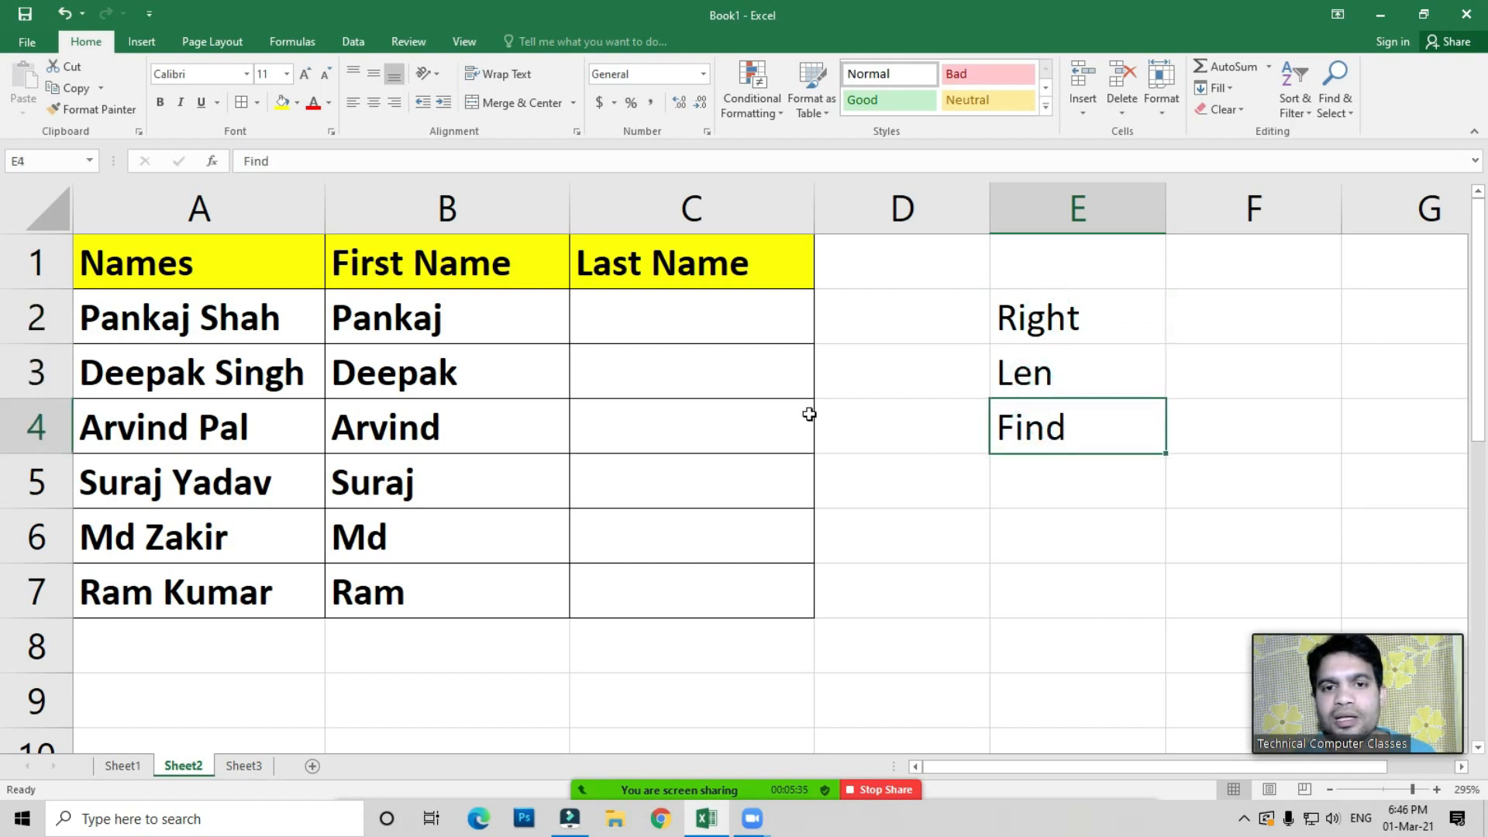
{"action": "left_click", "coordinate": [699, 325]}
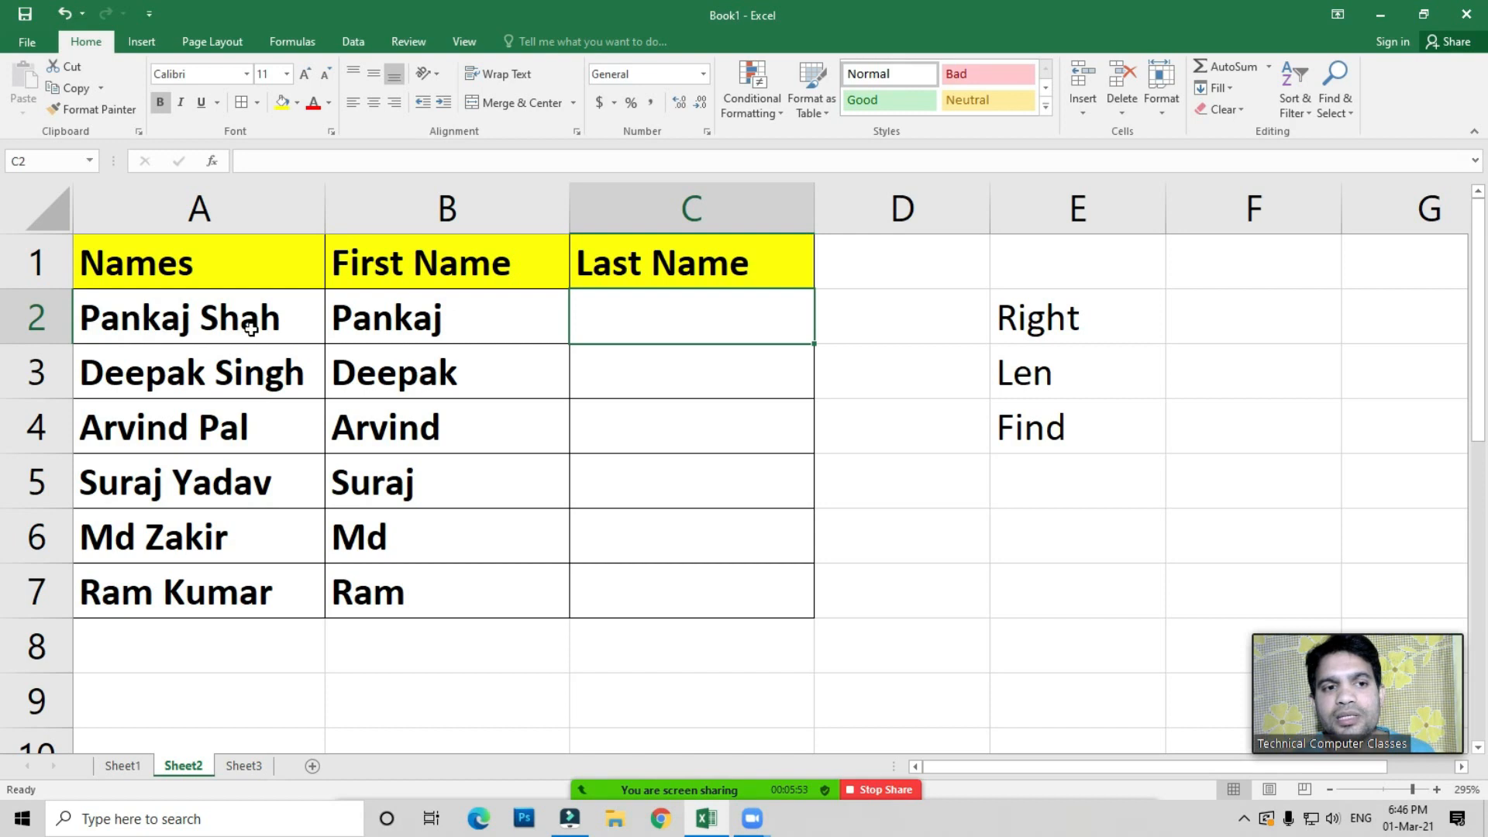
In C2, begin the formula =RIGHT(A2,LEN(A2) referencing the full name in A2
{"action": "left_click", "coordinate": [650, 317]}
{"action": "left_click", "coordinate": [651, 339]}
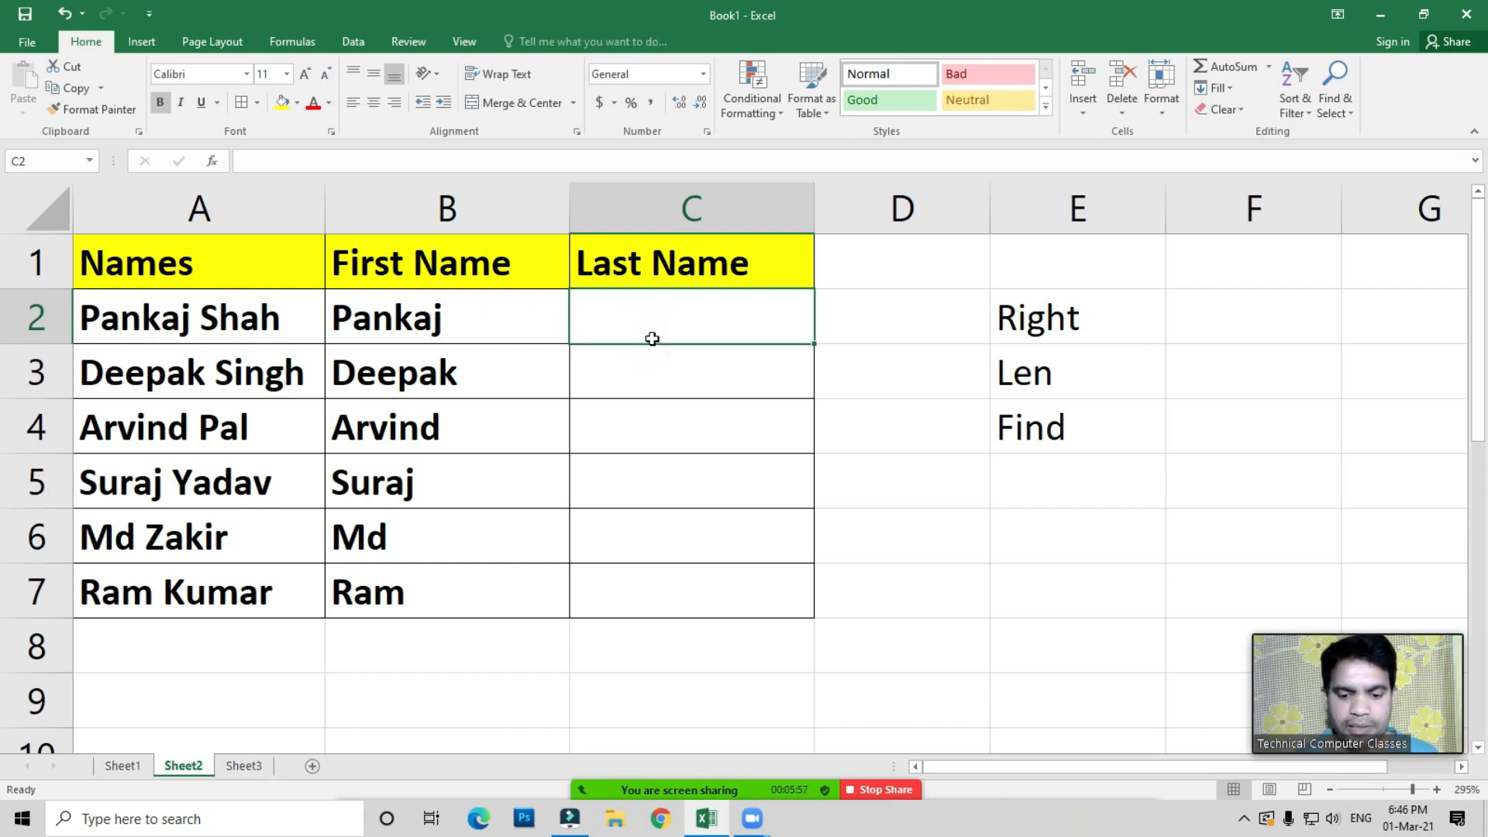
{"action": "type", "text": "=right"}
{"action": "key", "text": "Tab"}
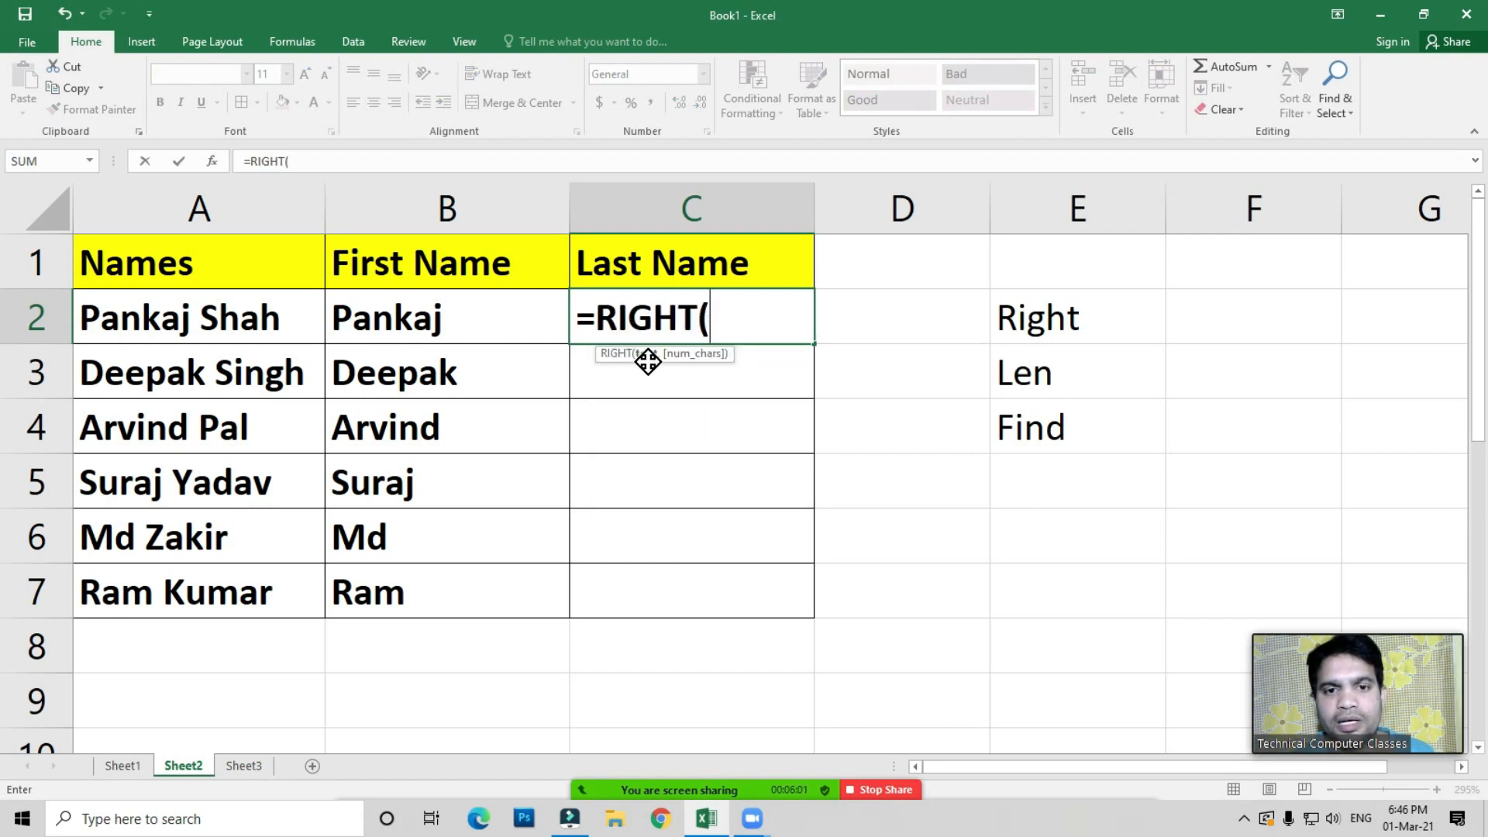
{"action": "left_click", "coordinate": [244, 317]}
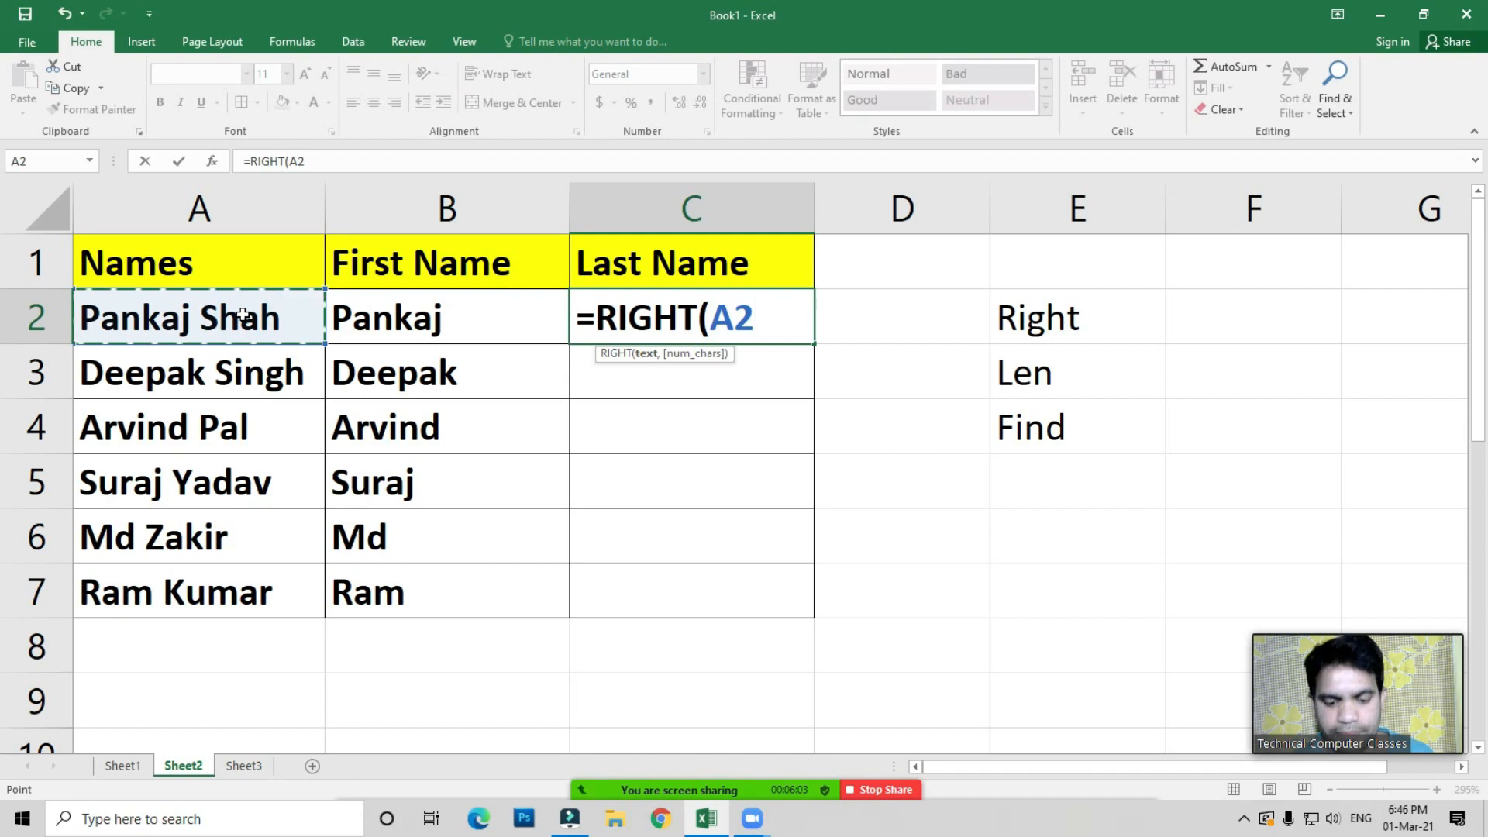
{"action": "type", "text": ","}
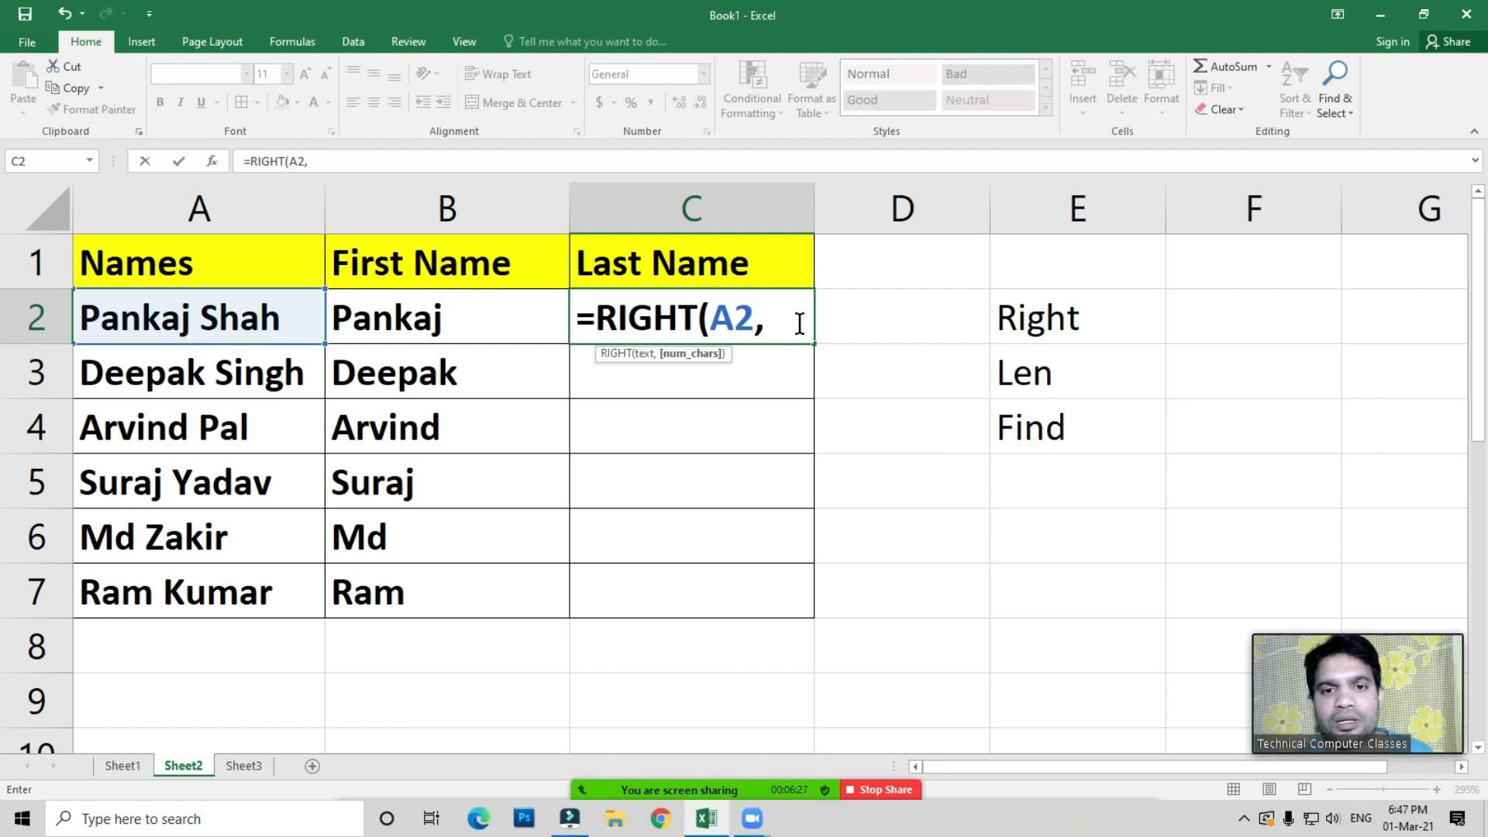
{"action": "type", "text": "len"}
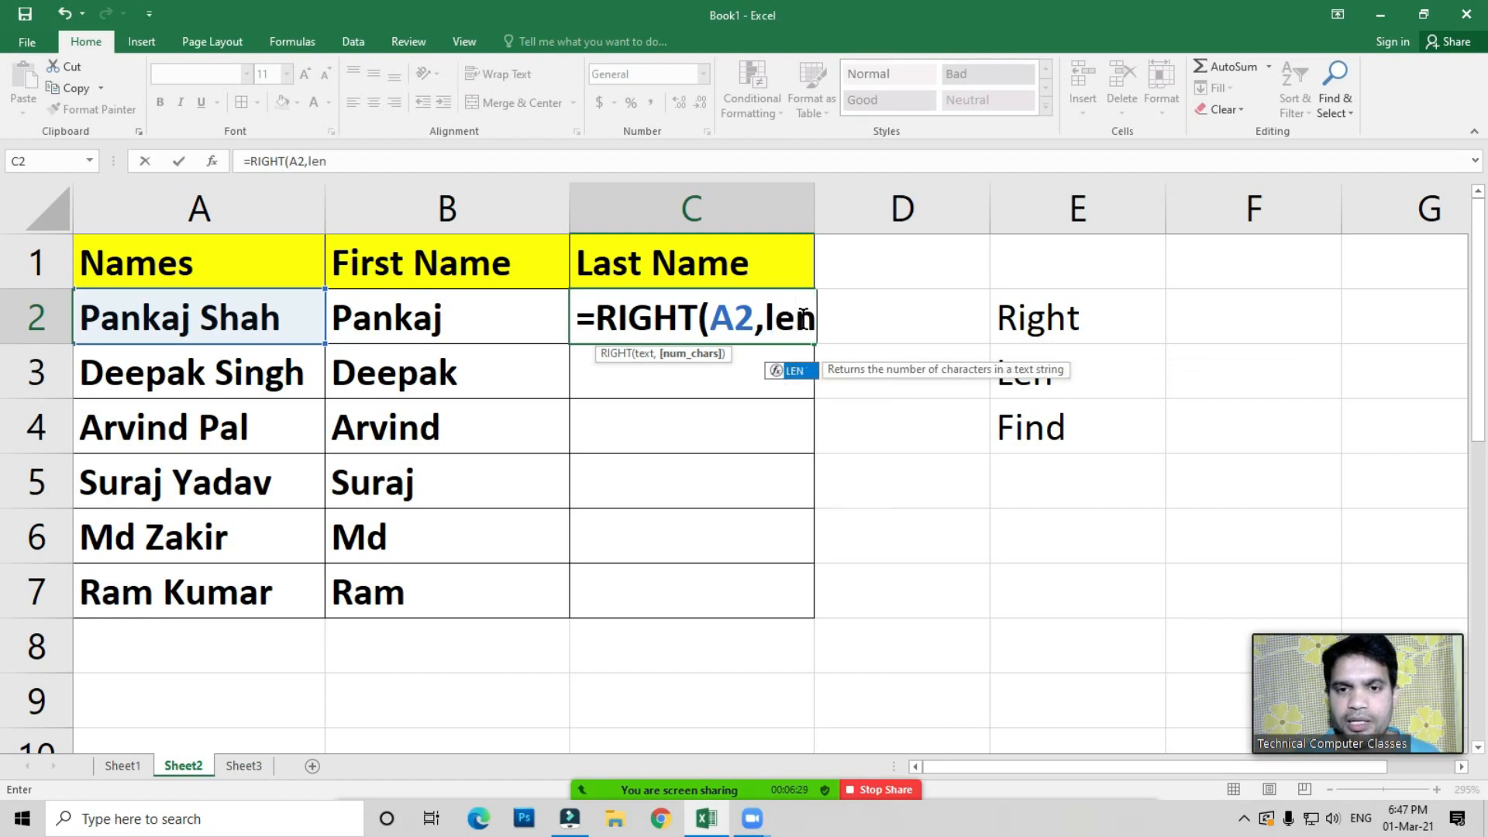
{"action": "key", "text": "Tab"}
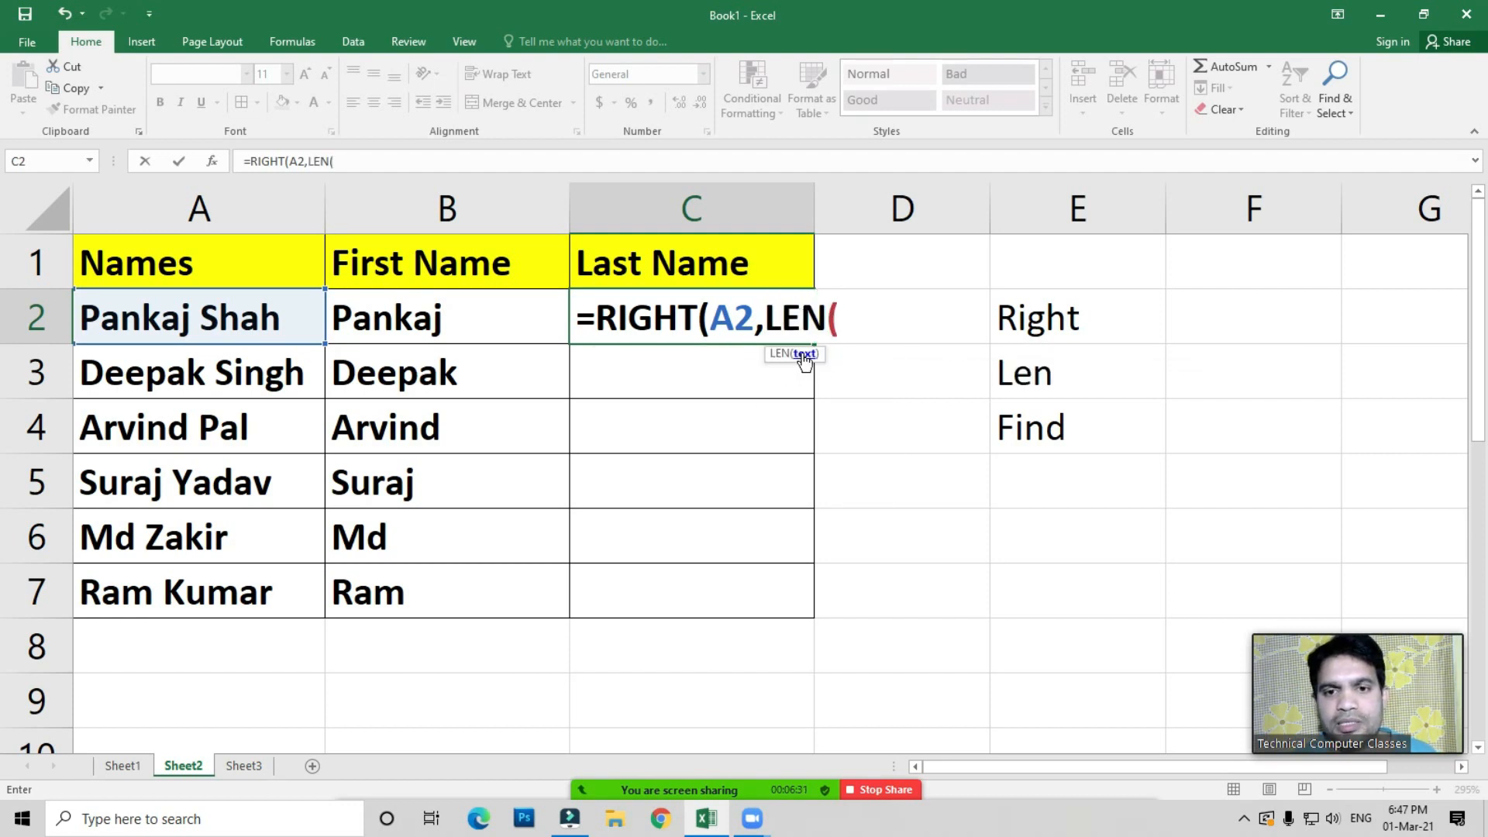
{"action": "left_click", "coordinate": [195, 327]}
{"action": "type", "text": ")"}
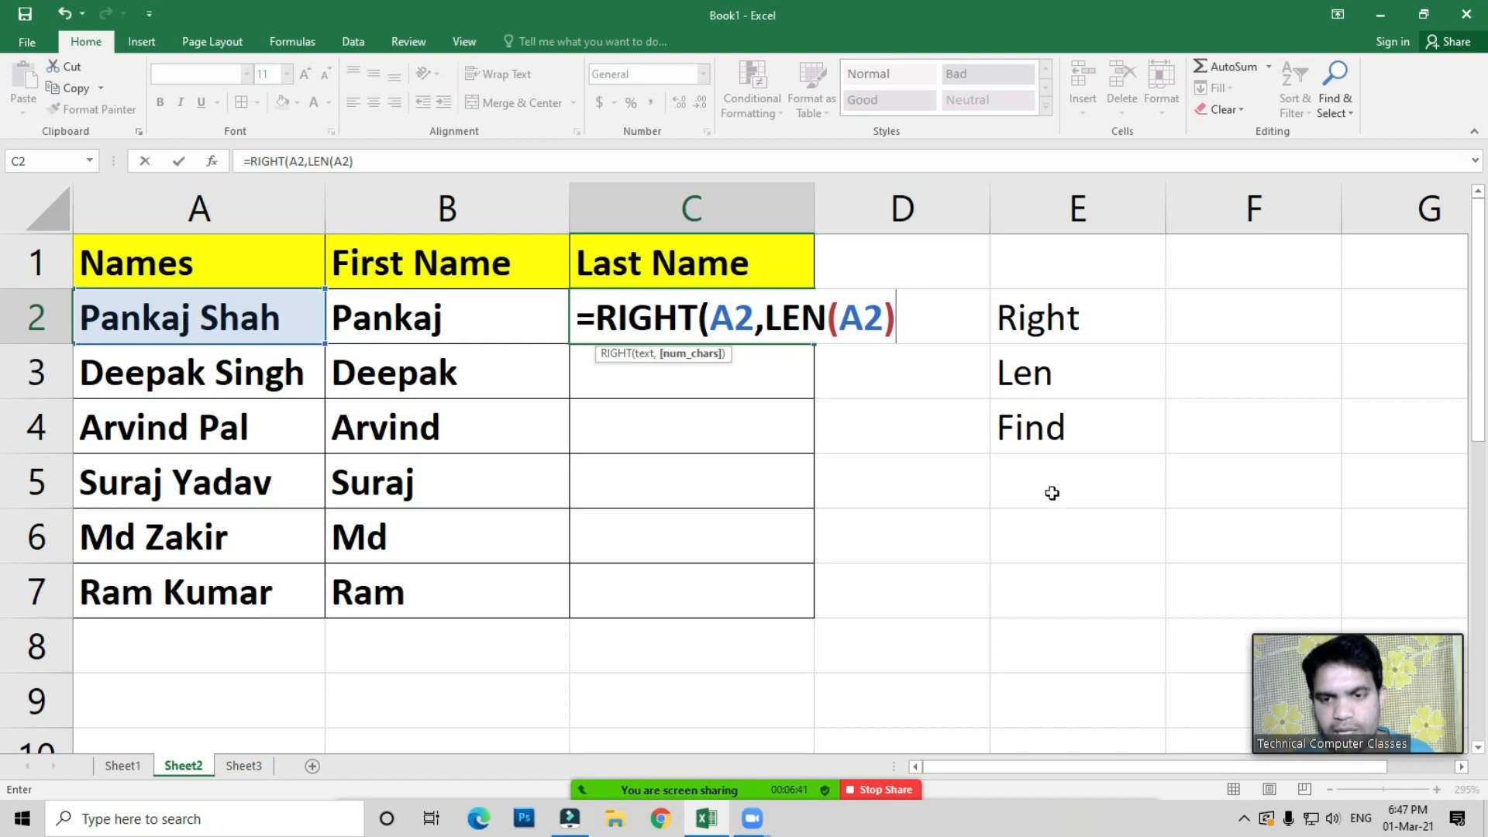
Complete the formula with -FIND(" ",A2)) so C2 returns Shah
{"action": "type", "text": "find"}
{"action": "key", "text": "Tab"}
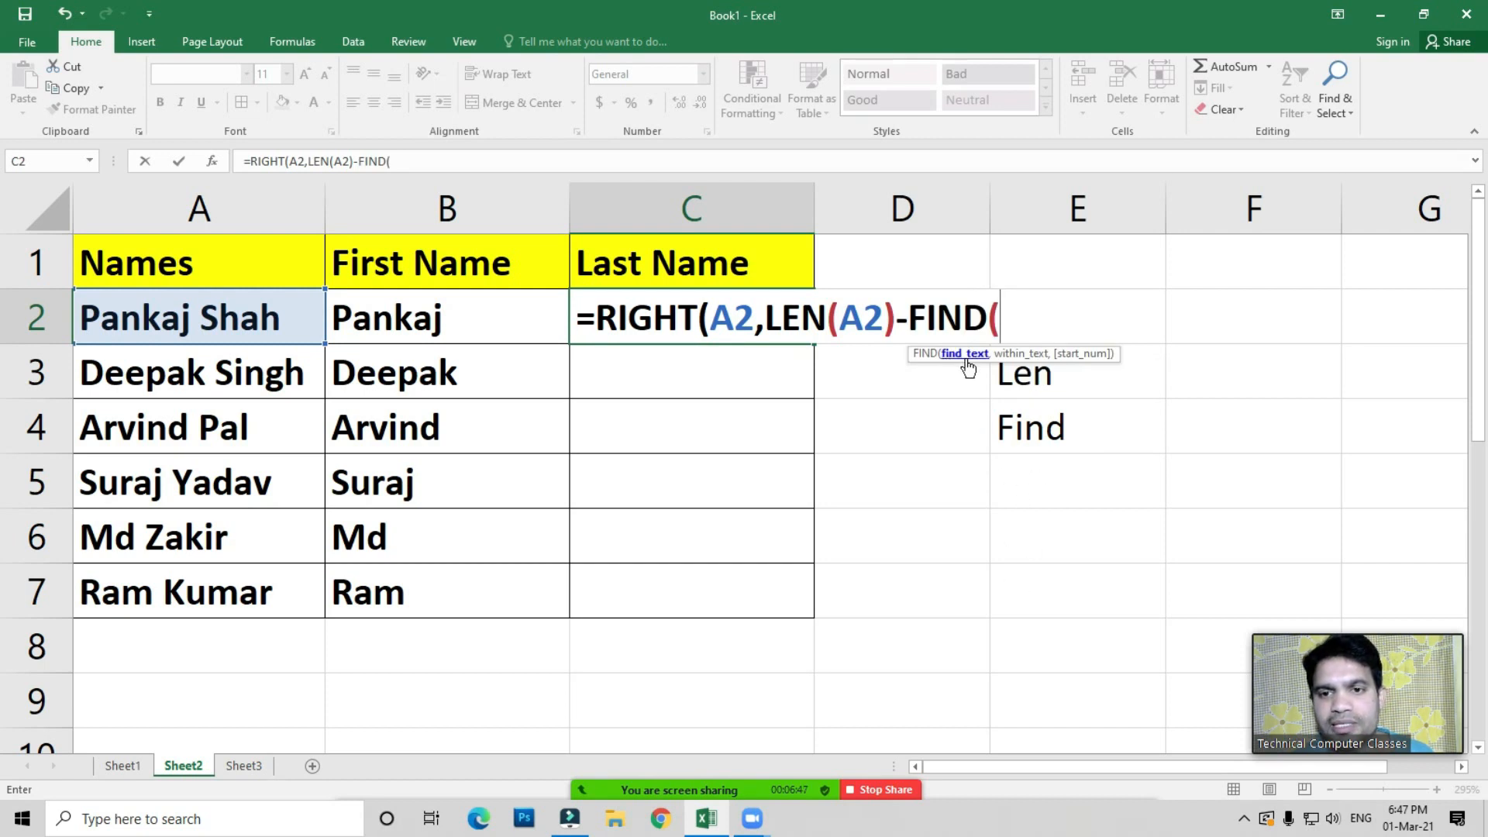
{"action": "type", "text": "\""}
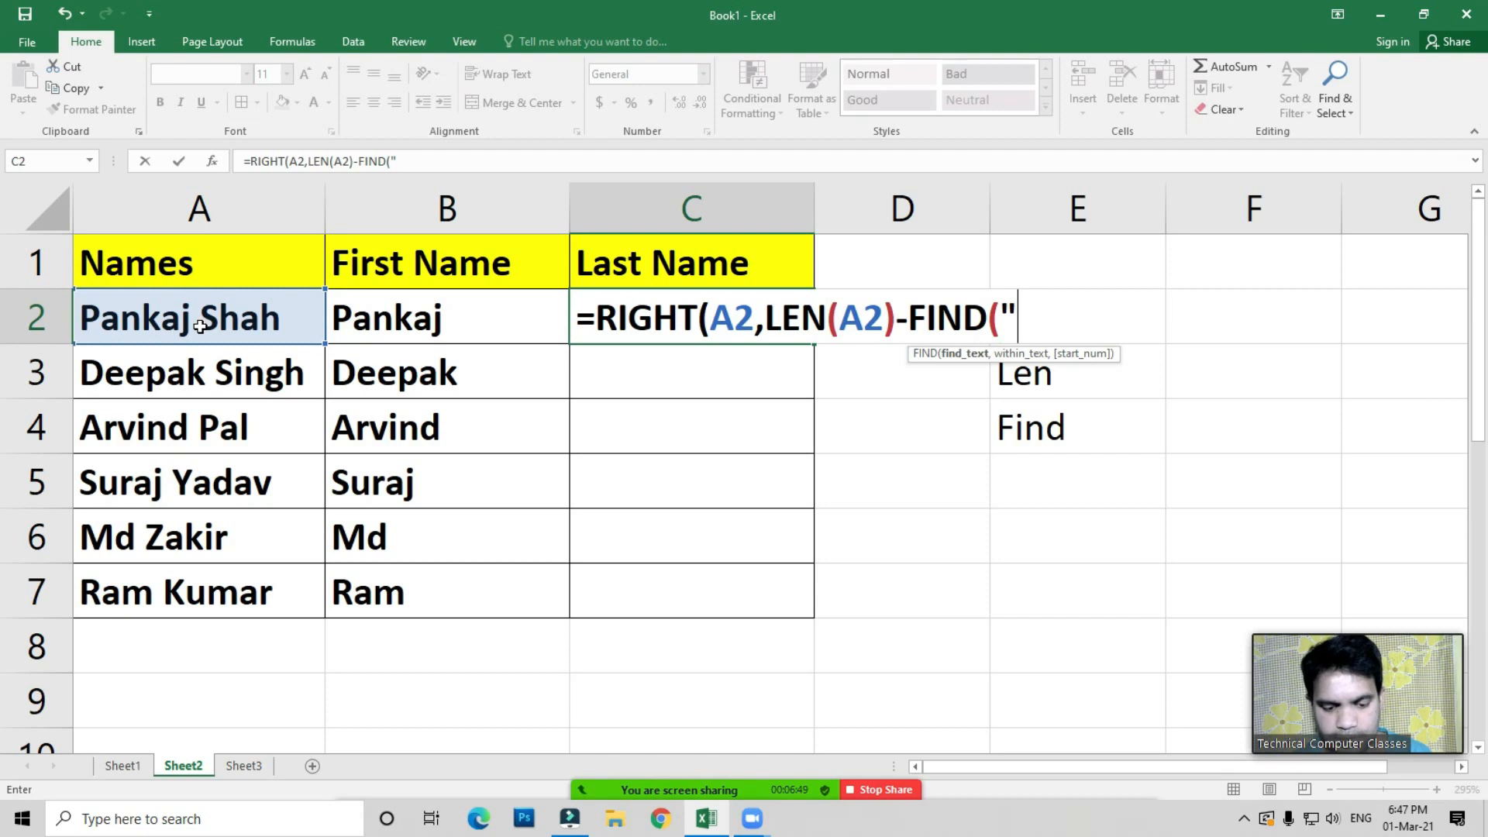
{"action": "type", "text": " \""}
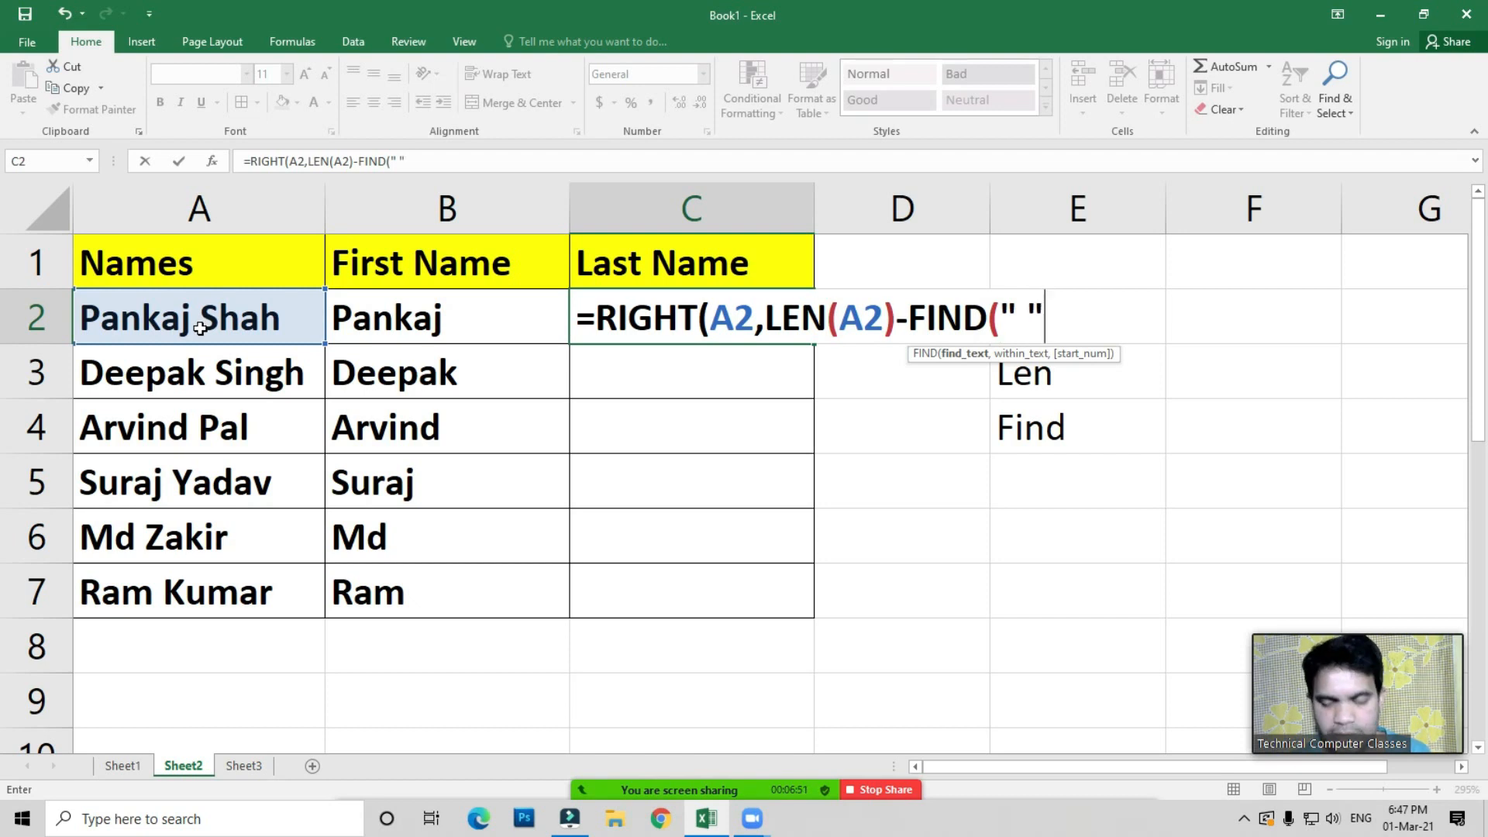
{"action": "type", "text": ","}
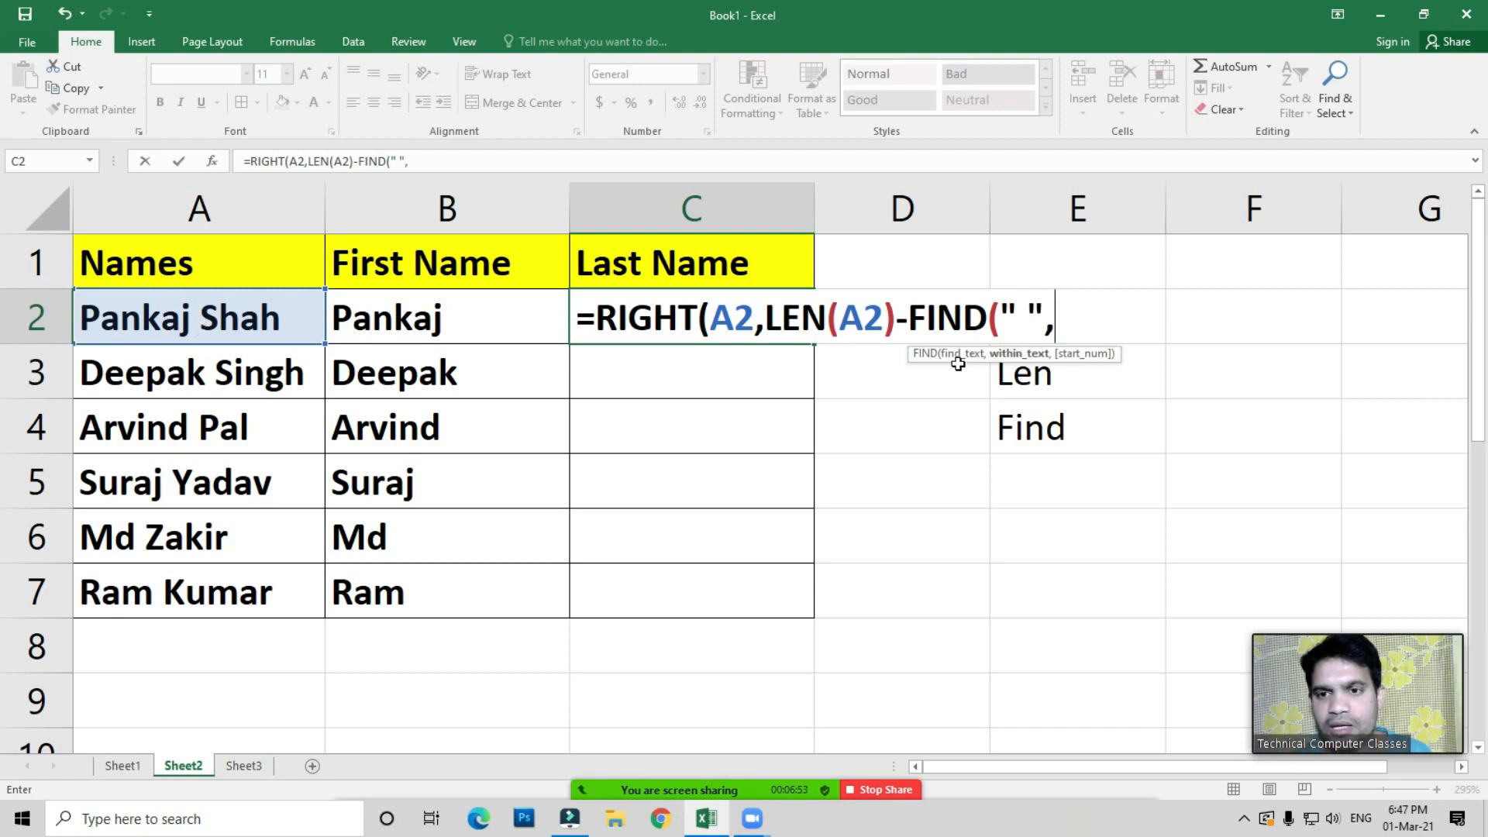
{"action": "left_click", "coordinate": [228, 338]}
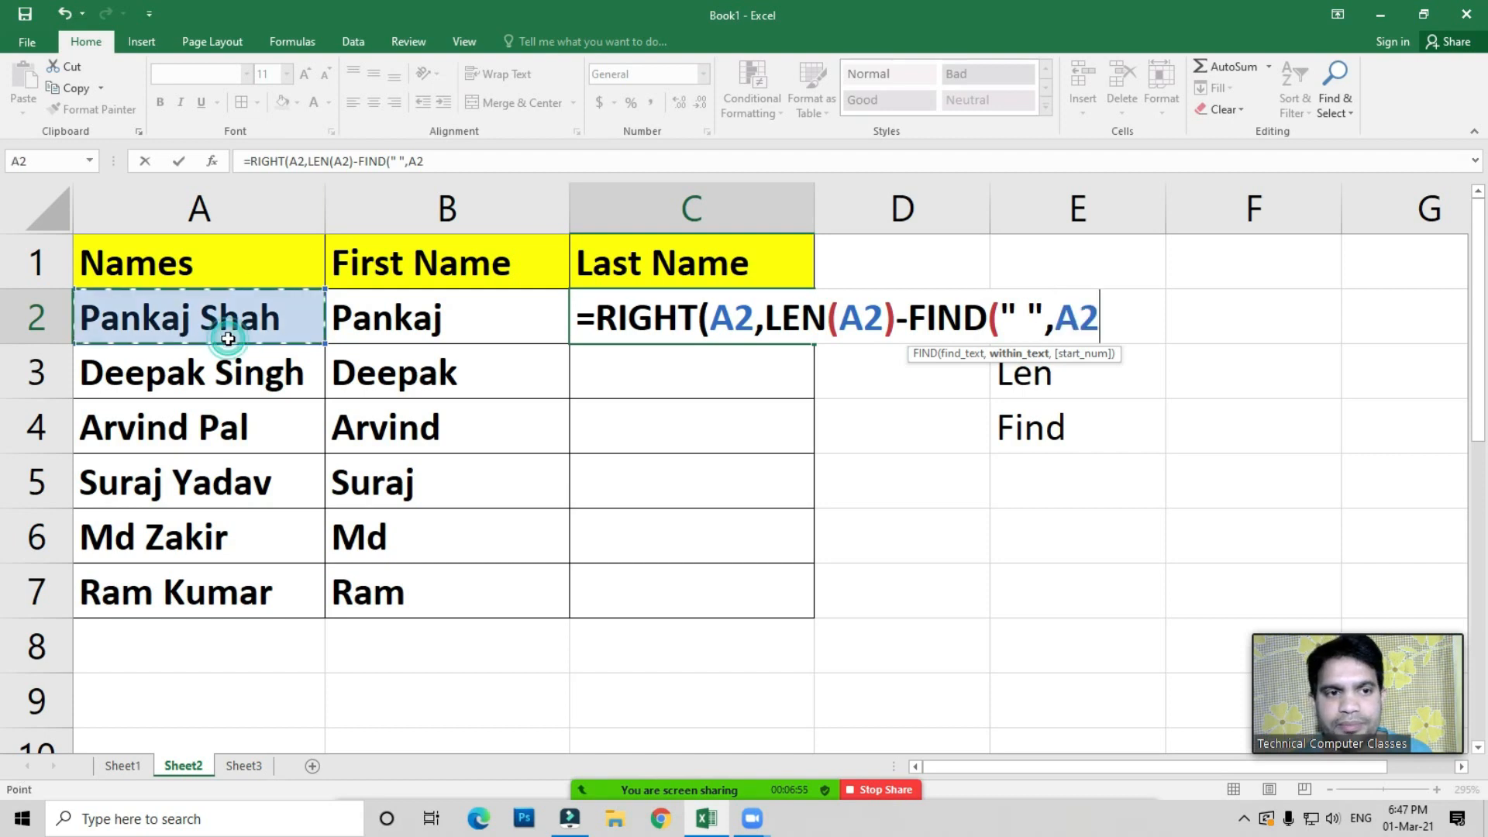
{"action": "type", "text": ")"}
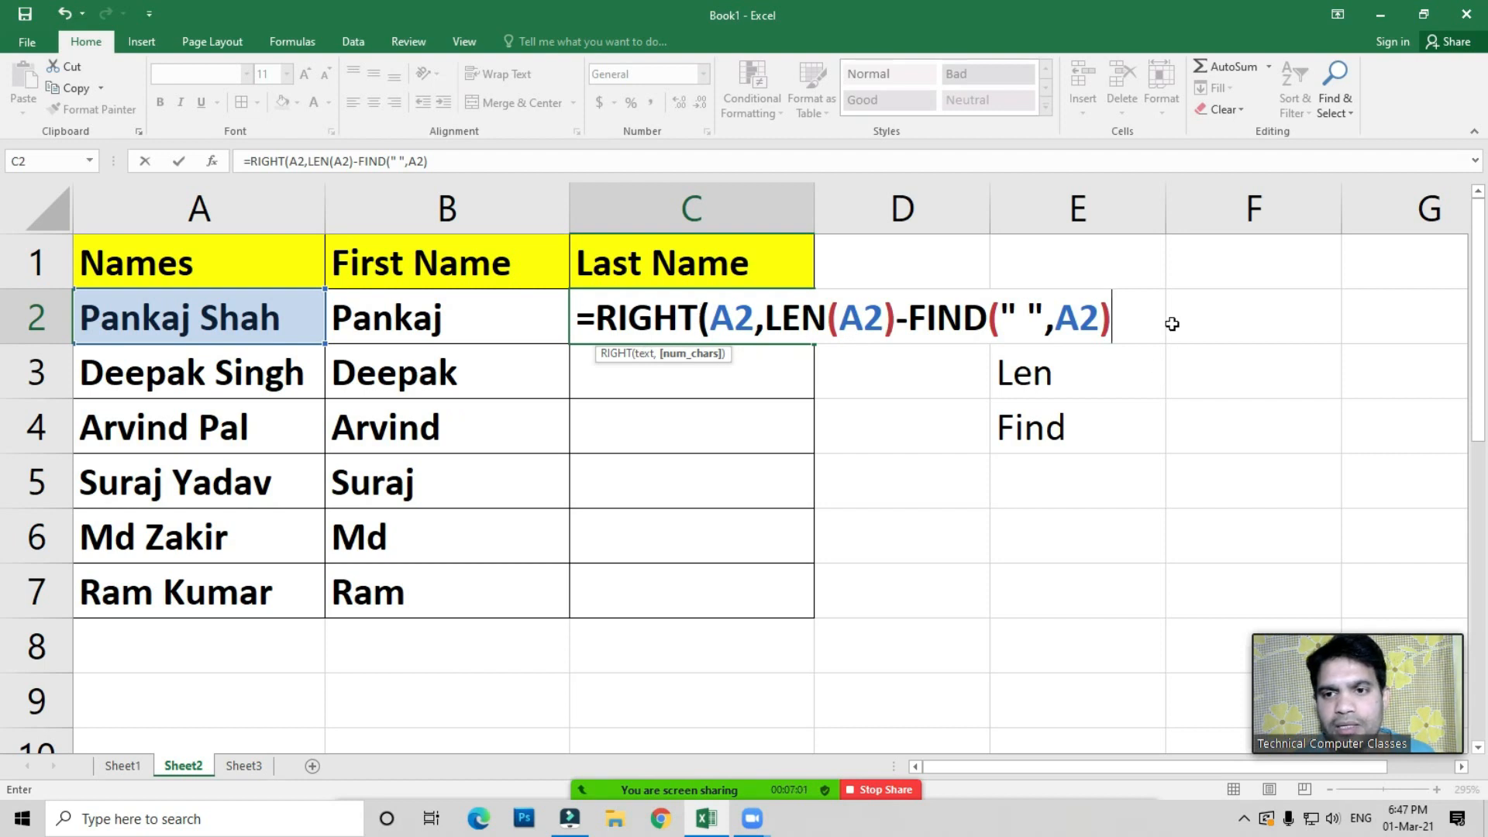
{"action": "type", "text": ")"}
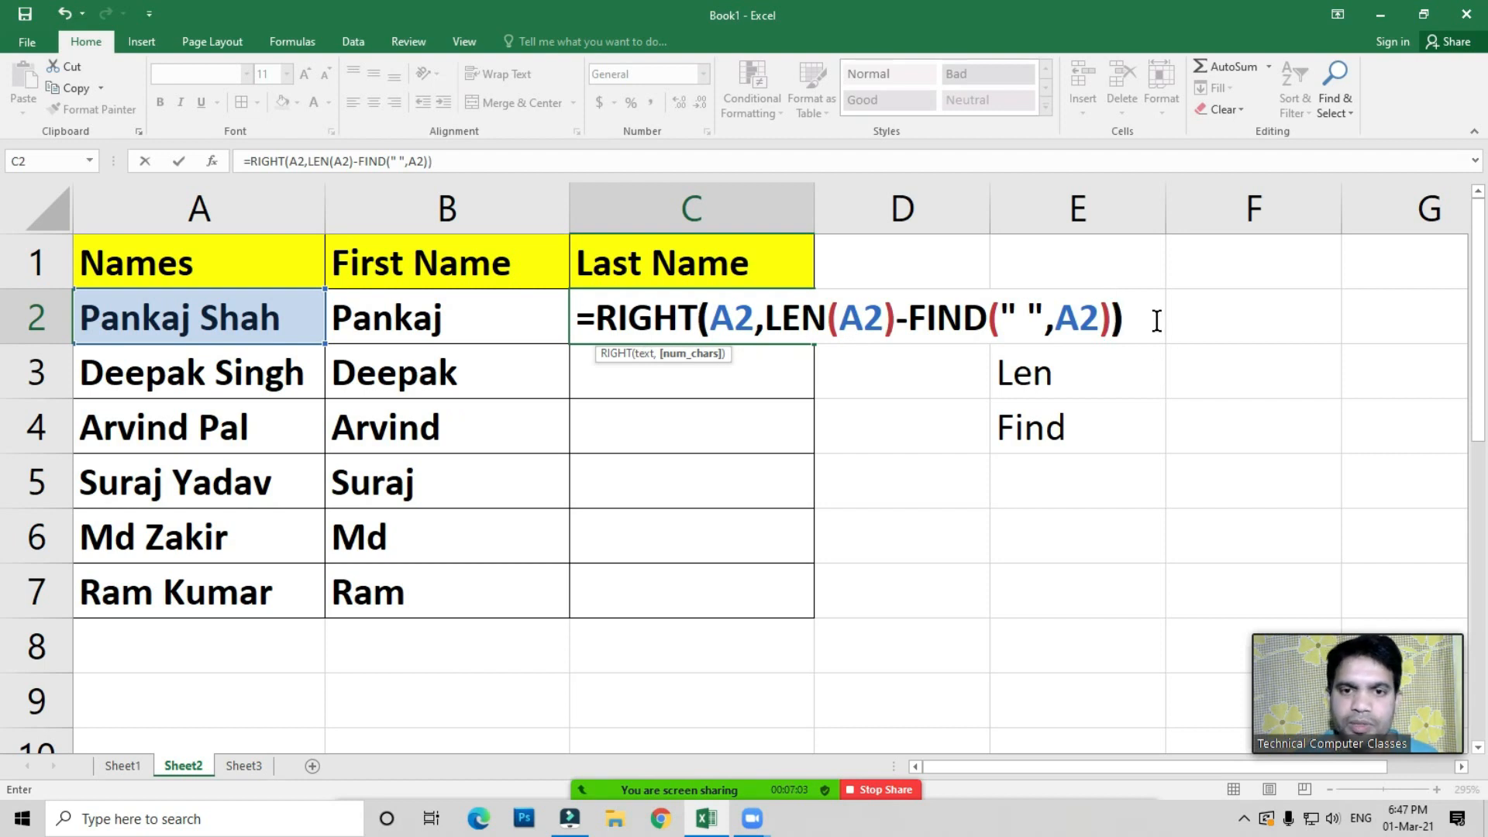
{"action": "key", "text": "Return"}
{"action": "key", "text": "Up"}
{"action": "key", "text": "shift+Down"}
{"action": "key", "text": "shift+Down"}
{"action": "key", "text": "shift+Down"}
{"action": "key", "text": "shift+Down"}
{"action": "key", "text": "shift+Down"}
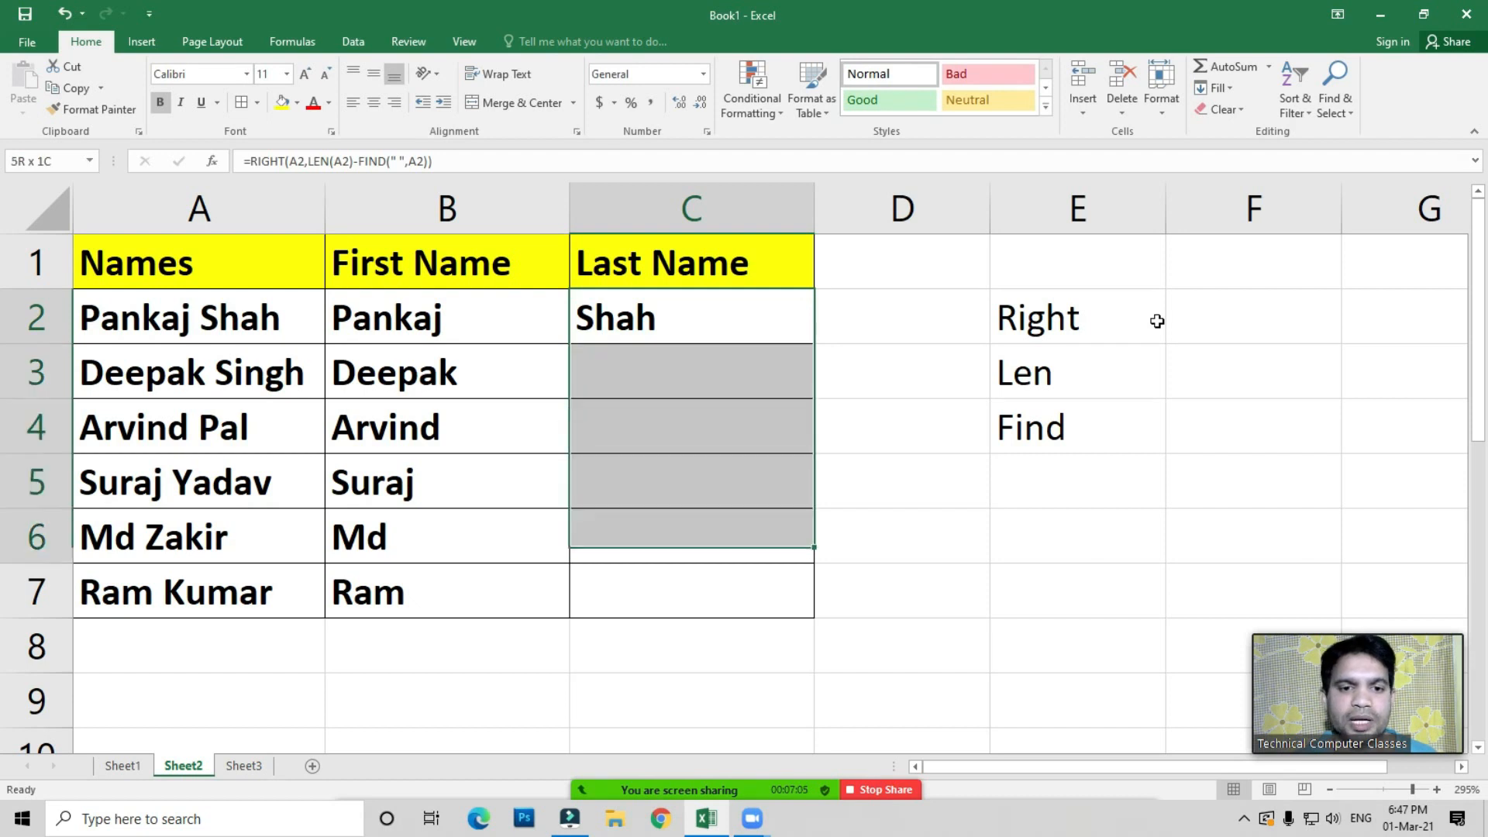
Fill the last-name formula from C2 down to C7 and check the formulas in C2–C4
{"action": "key", "text": "ctrl+d"}
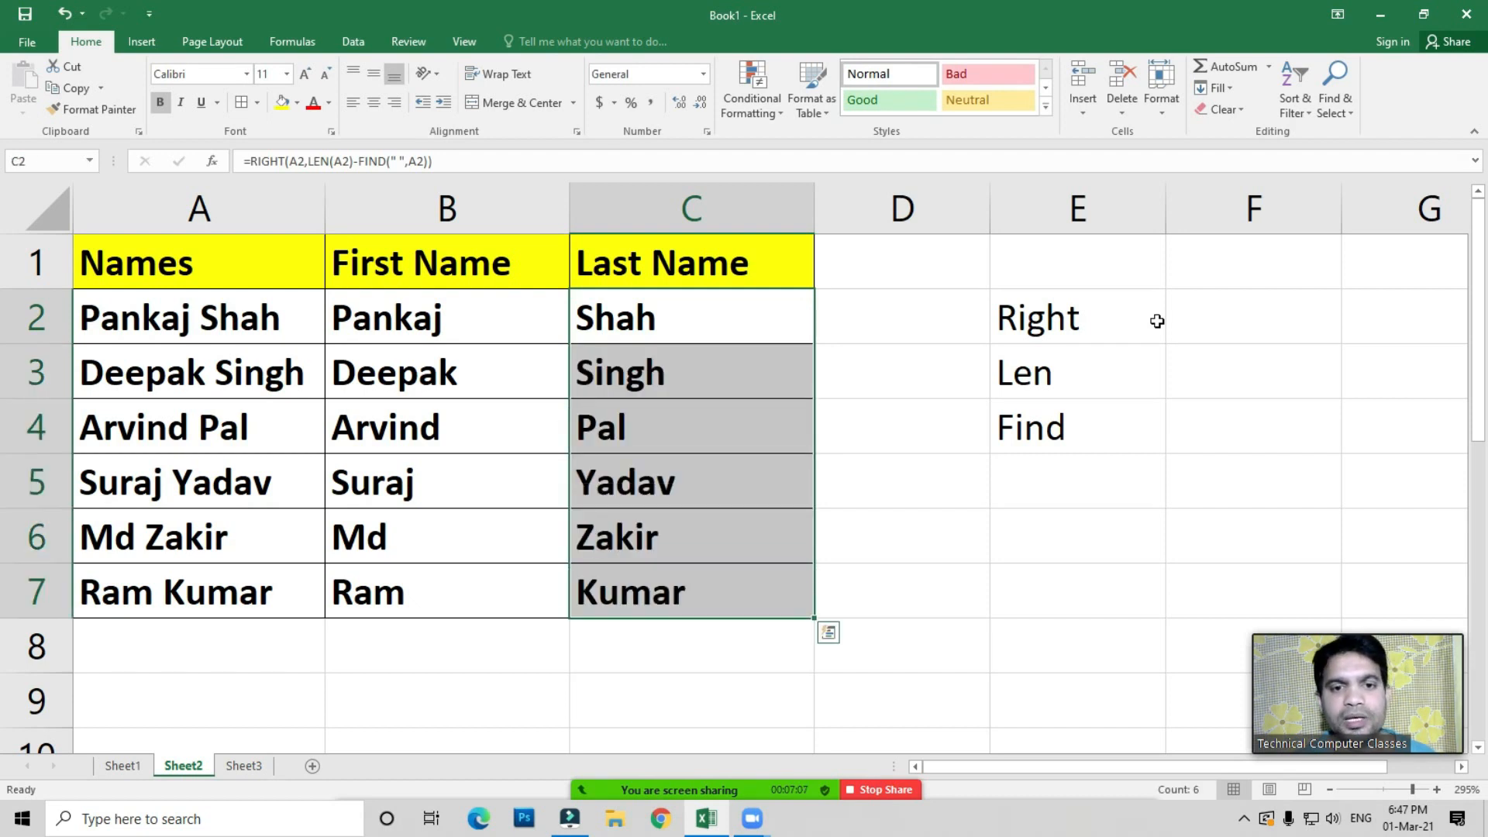
{"action": "left_click", "coordinate": [687, 420]}
{"action": "left_click", "coordinate": [644, 384]}
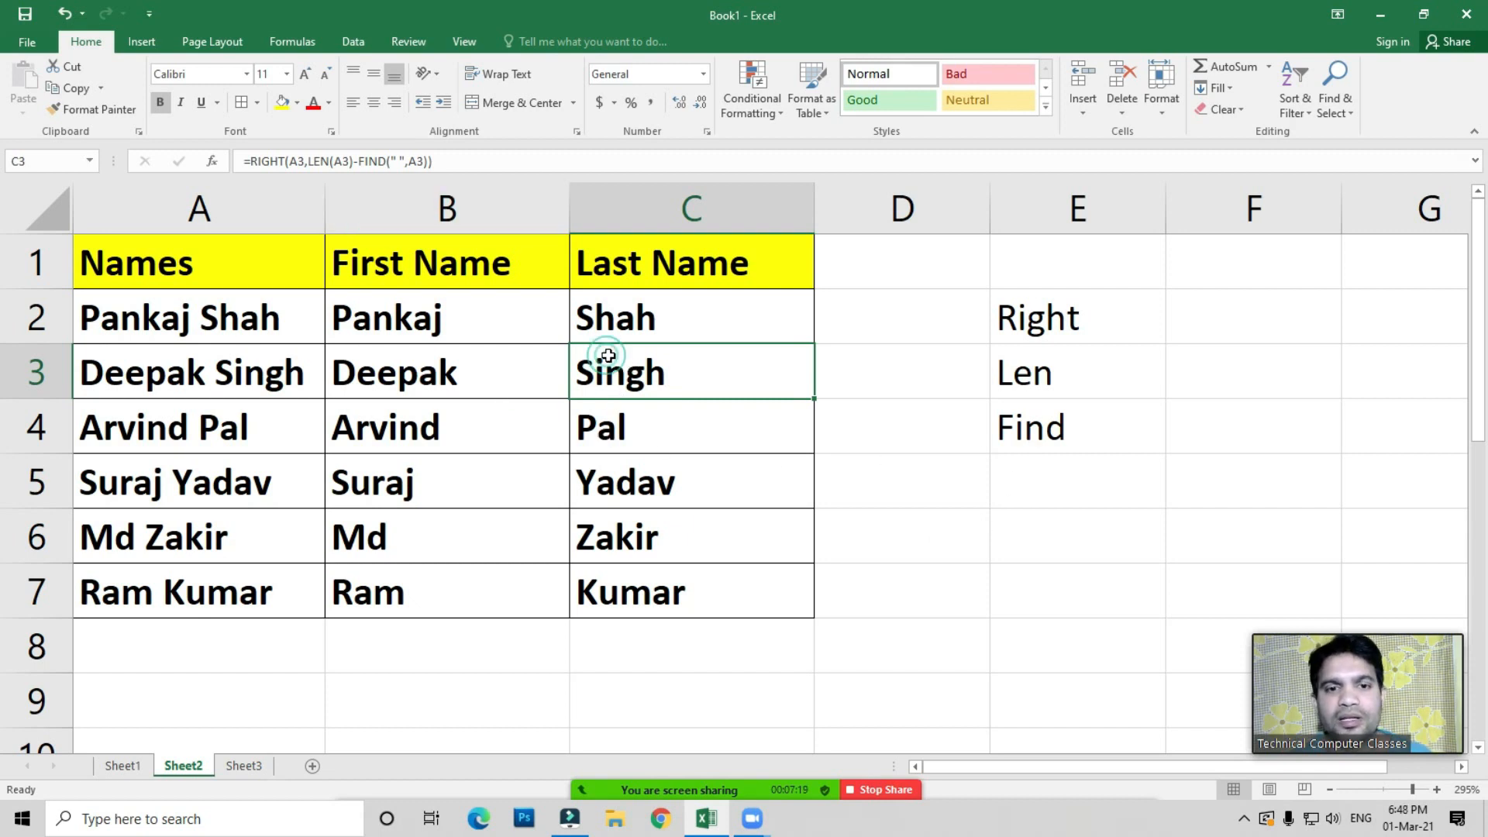
{"action": "left_click", "coordinate": [622, 319]}
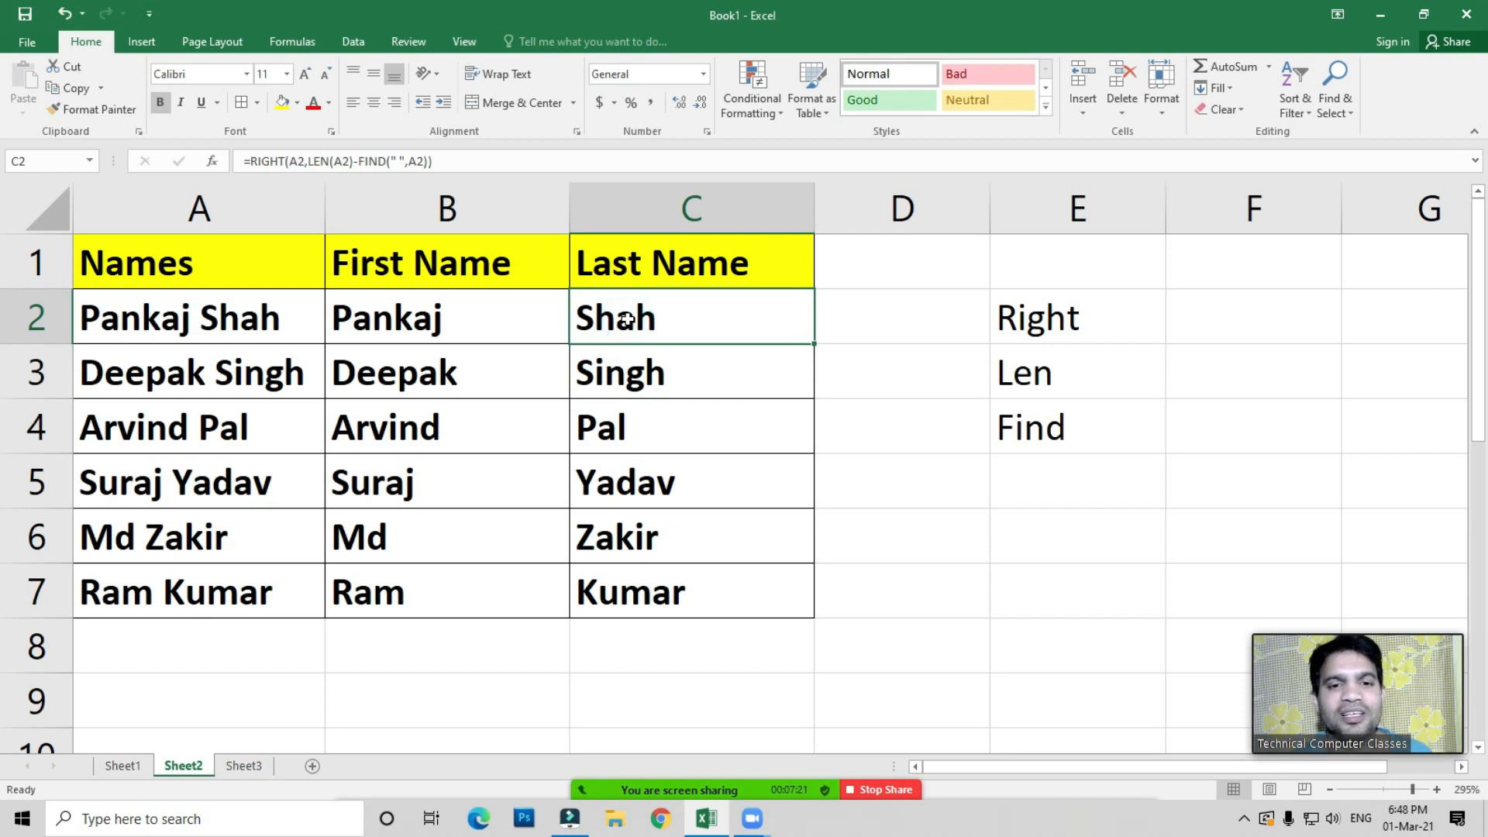
{"action": "left_click", "coordinate": [686, 370]}
{"action": "left_click", "coordinate": [648, 432]}
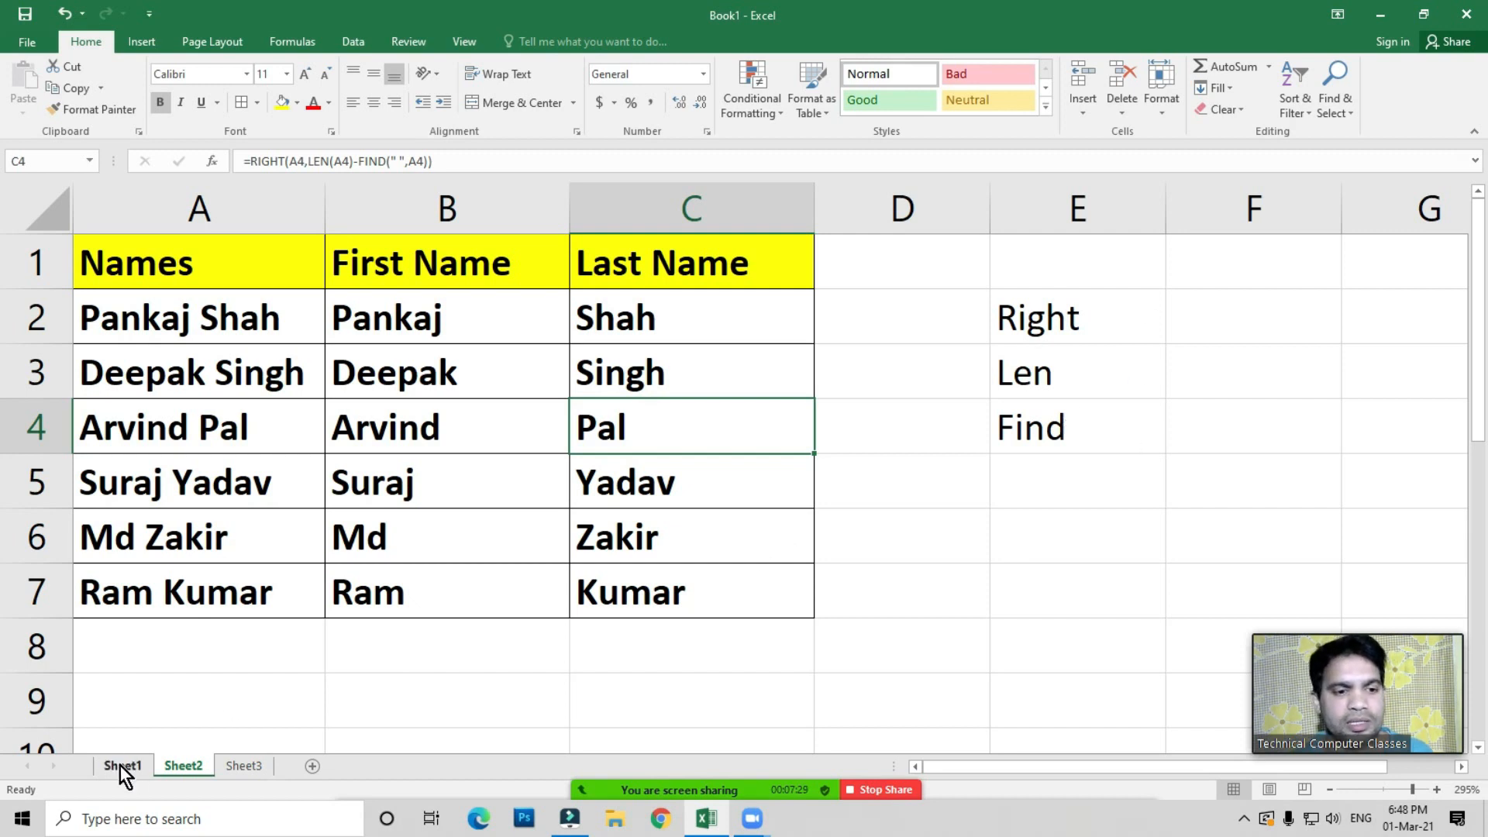
Glance at the meeting participants list, then verify the last-name formula in C7
{"action": "left_click", "coordinate": [655, 787]}
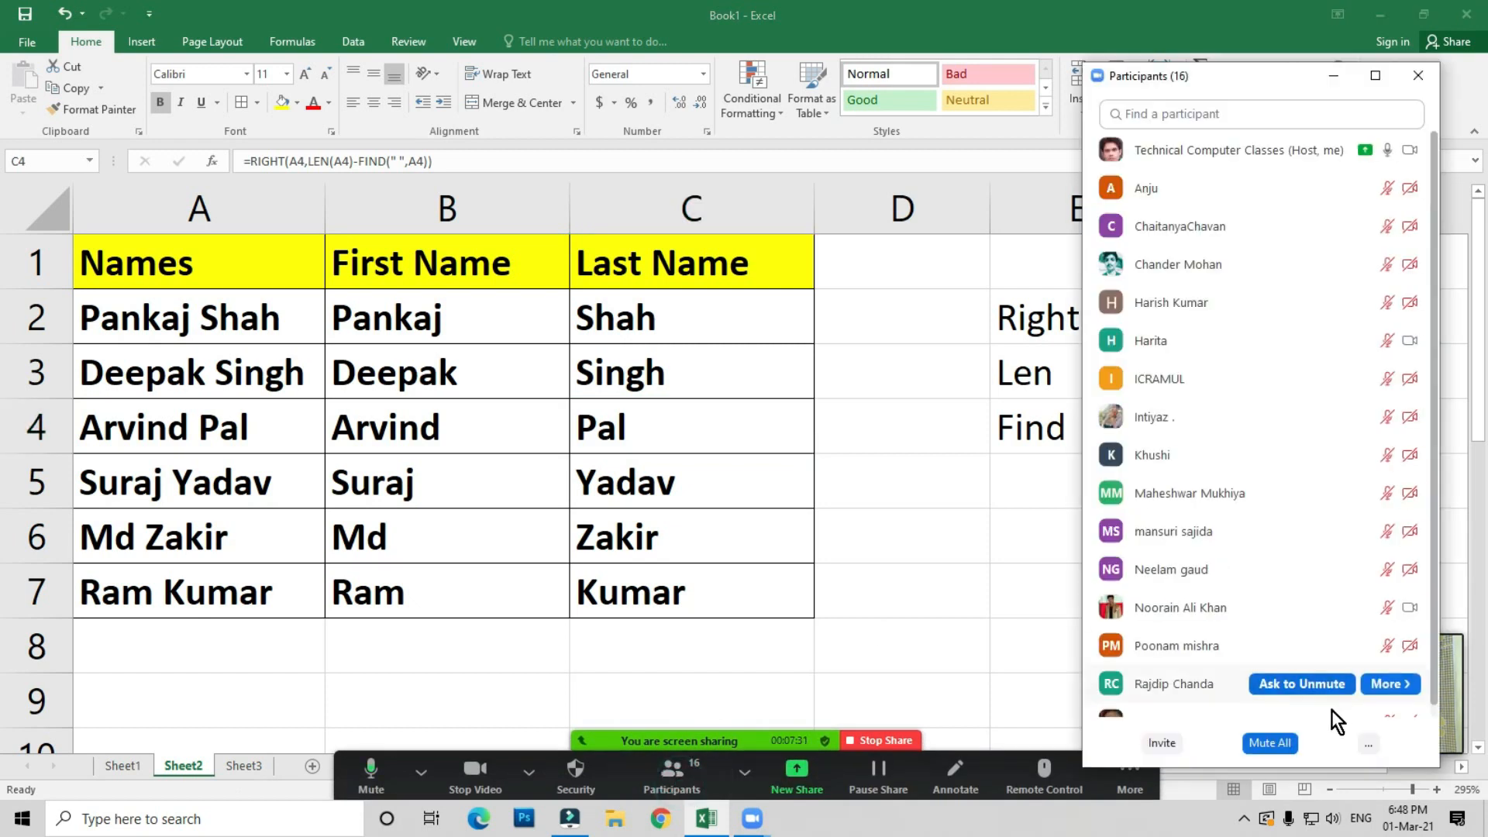
{"action": "left_click", "coordinate": [1285, 742]}
{"action": "left_click", "coordinate": [1263, 663]}
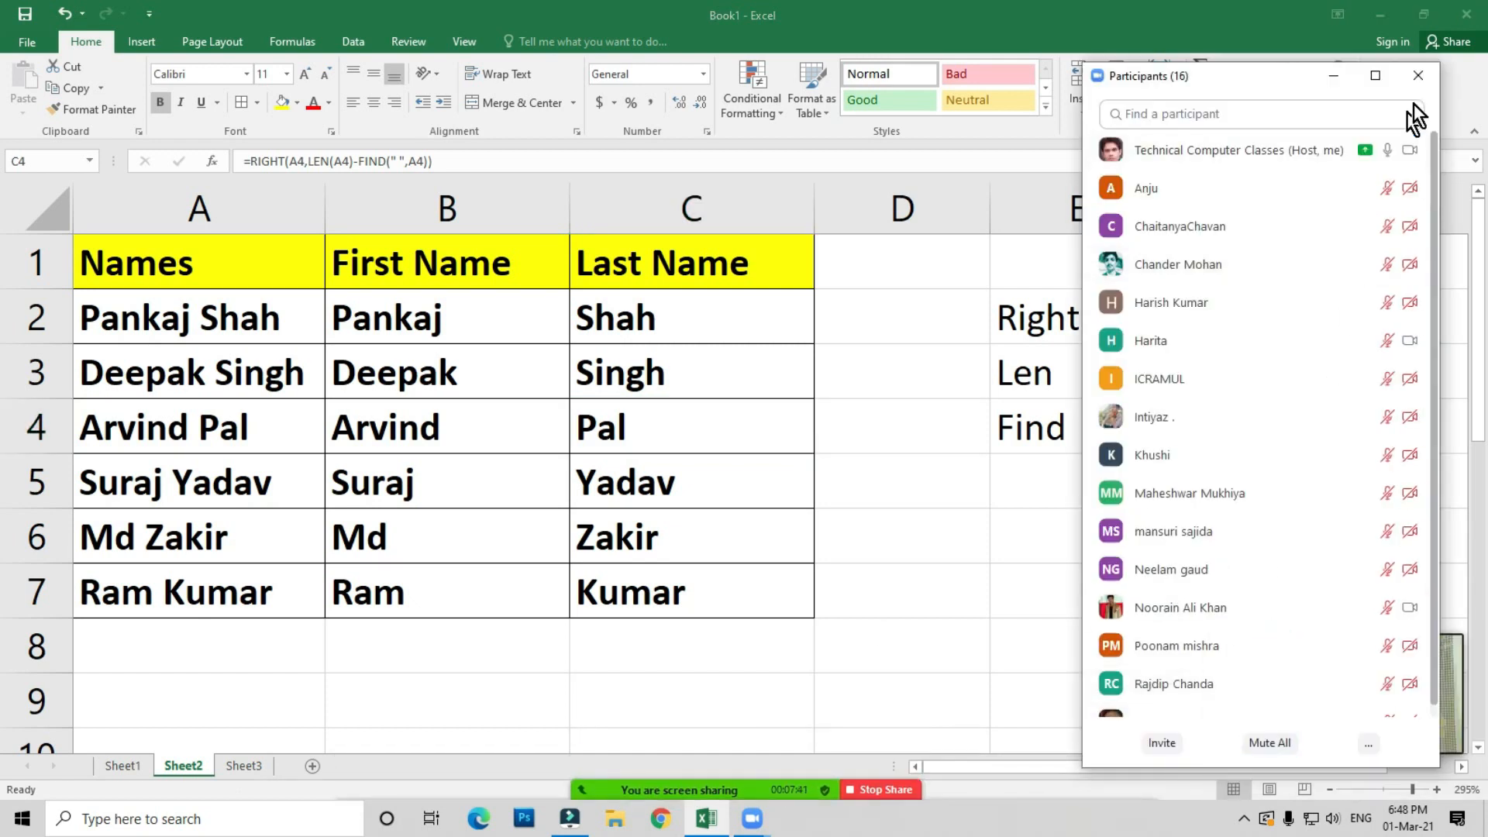
{"action": "left_click", "coordinate": [1419, 75]}
{"action": "left_click", "coordinate": [624, 414]}
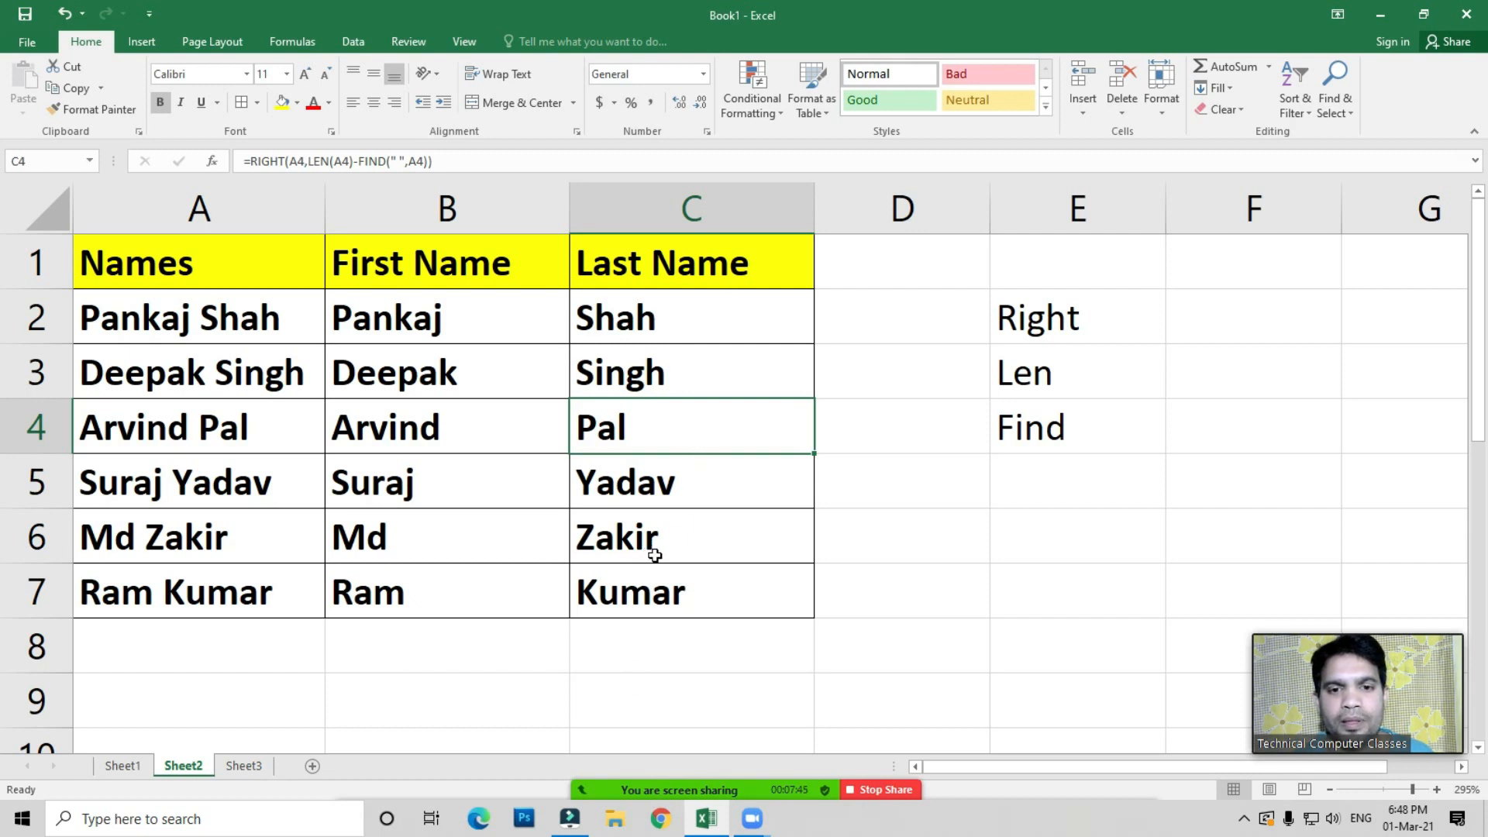
{"action": "left_click", "coordinate": [661, 579]}
{"action": "left_click", "coordinate": [659, 534]}
{"action": "left_click", "coordinate": [657, 479]}
{"action": "left_click", "coordinate": [656, 426]}
{"action": "left_click", "coordinate": [654, 372]}
{"action": "left_click", "coordinate": [651, 318]}
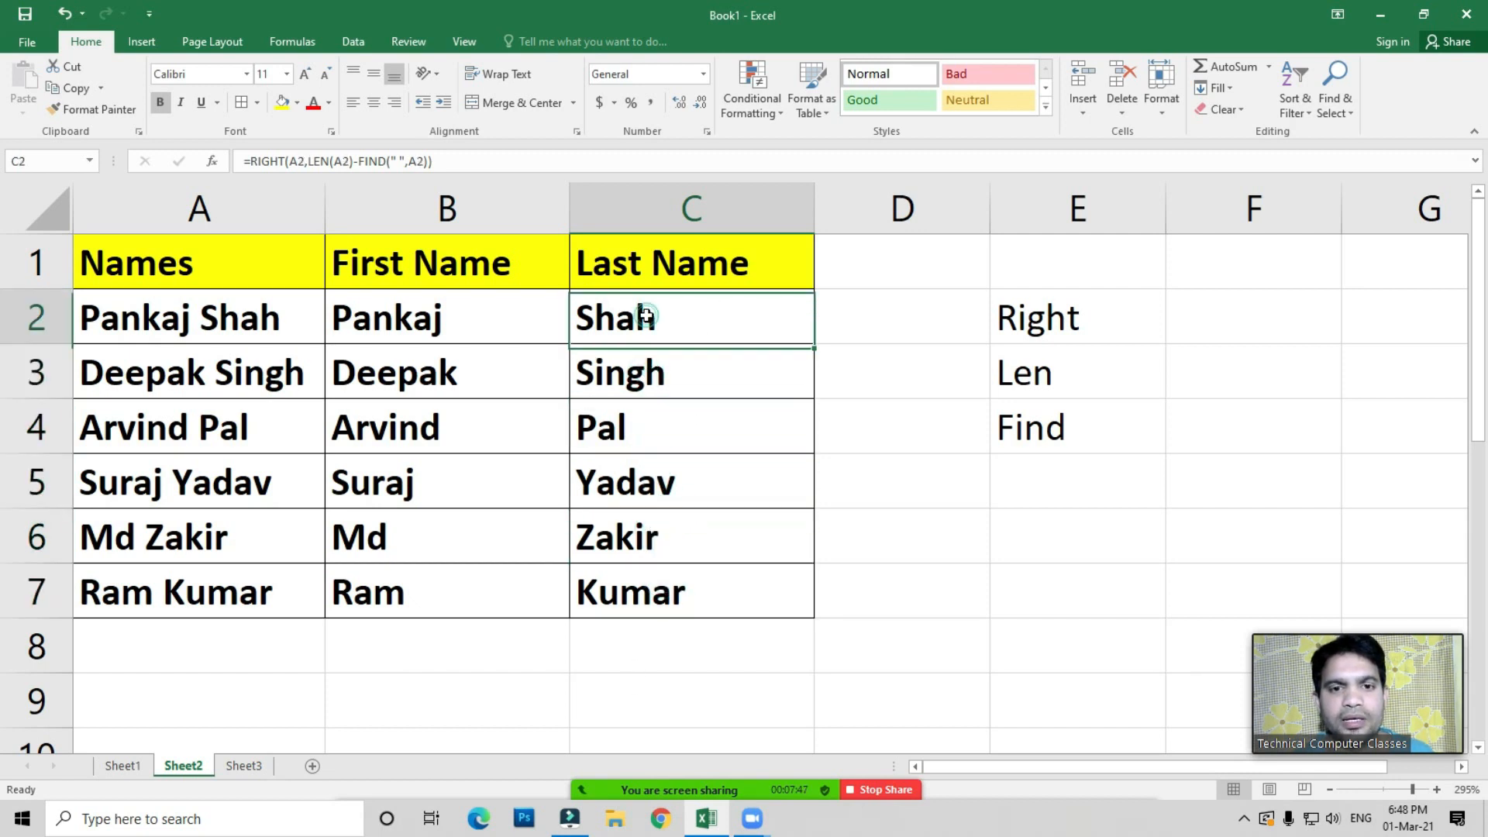
{"action": "mouse_move", "coordinate": [700, 788]}
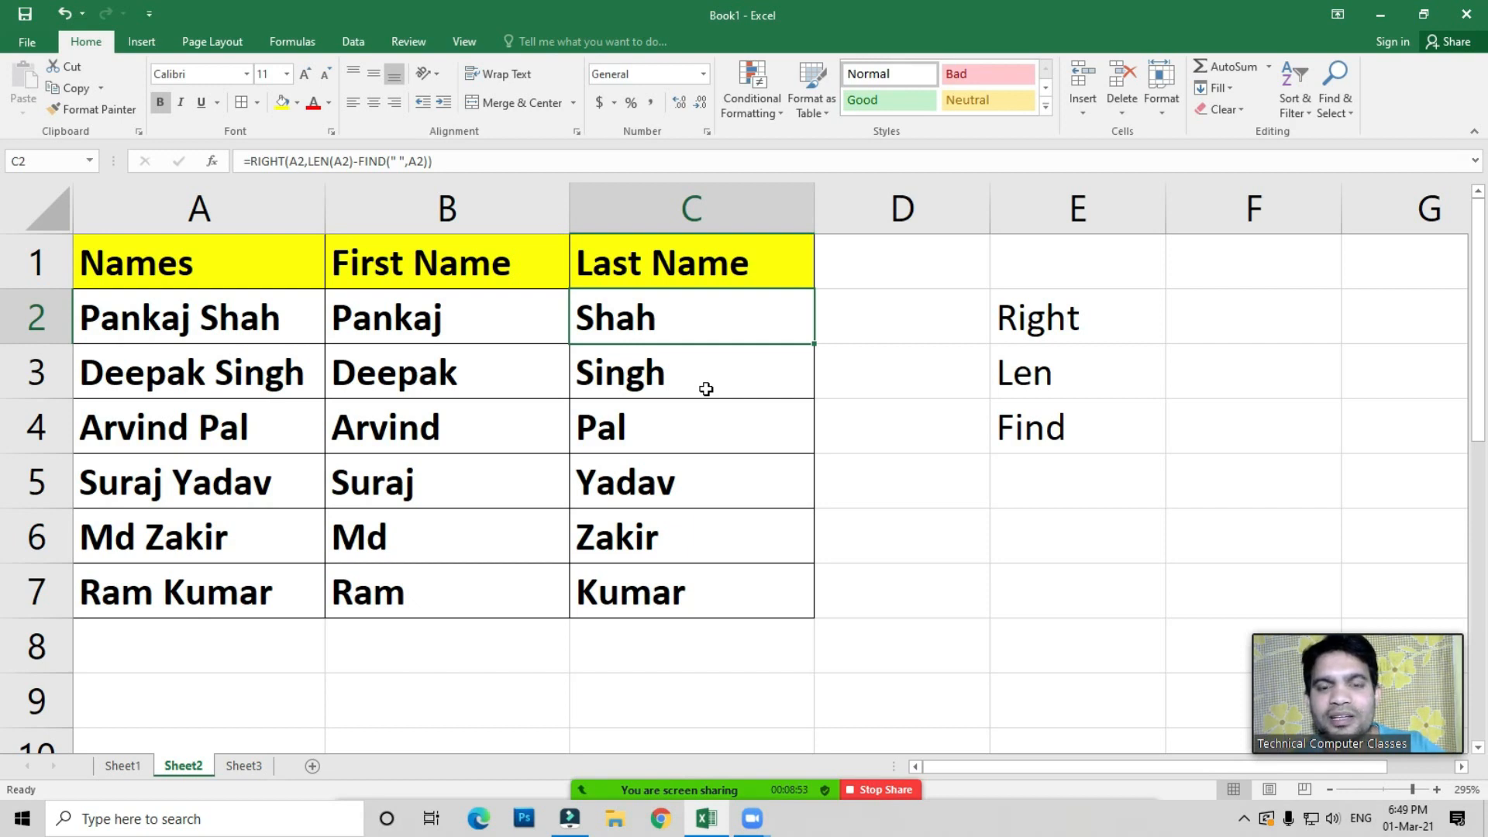
{"action": "left_click", "coordinate": [627, 391]}
{"action": "left_click", "coordinate": [633, 325]}
{"action": "left_click", "coordinate": [627, 392]}
{"action": "left_click", "coordinate": [631, 432]}
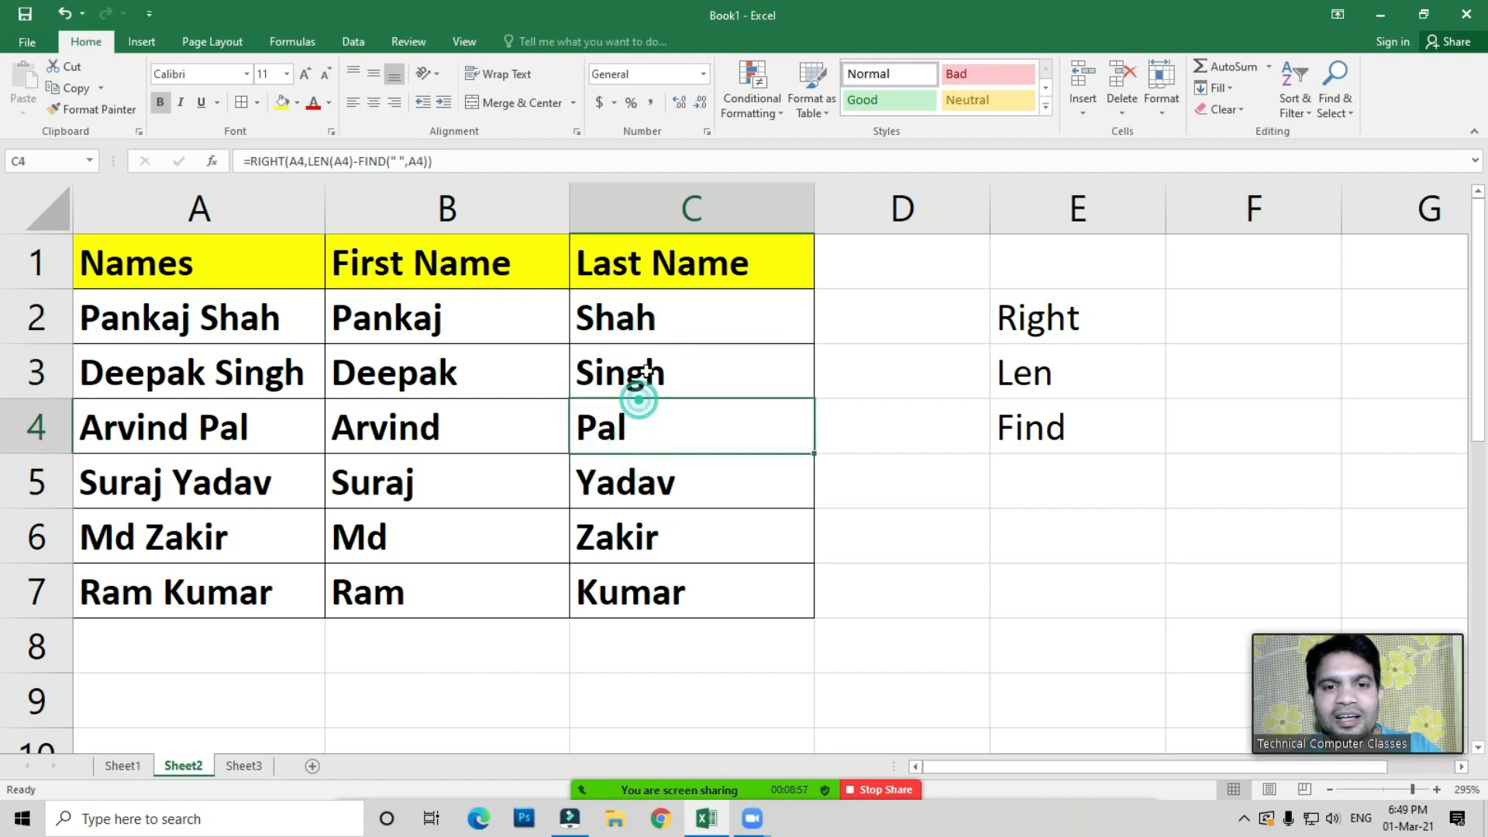
{"action": "left_click", "coordinate": [640, 392]}
{"action": "left_click", "coordinate": [640, 309]}
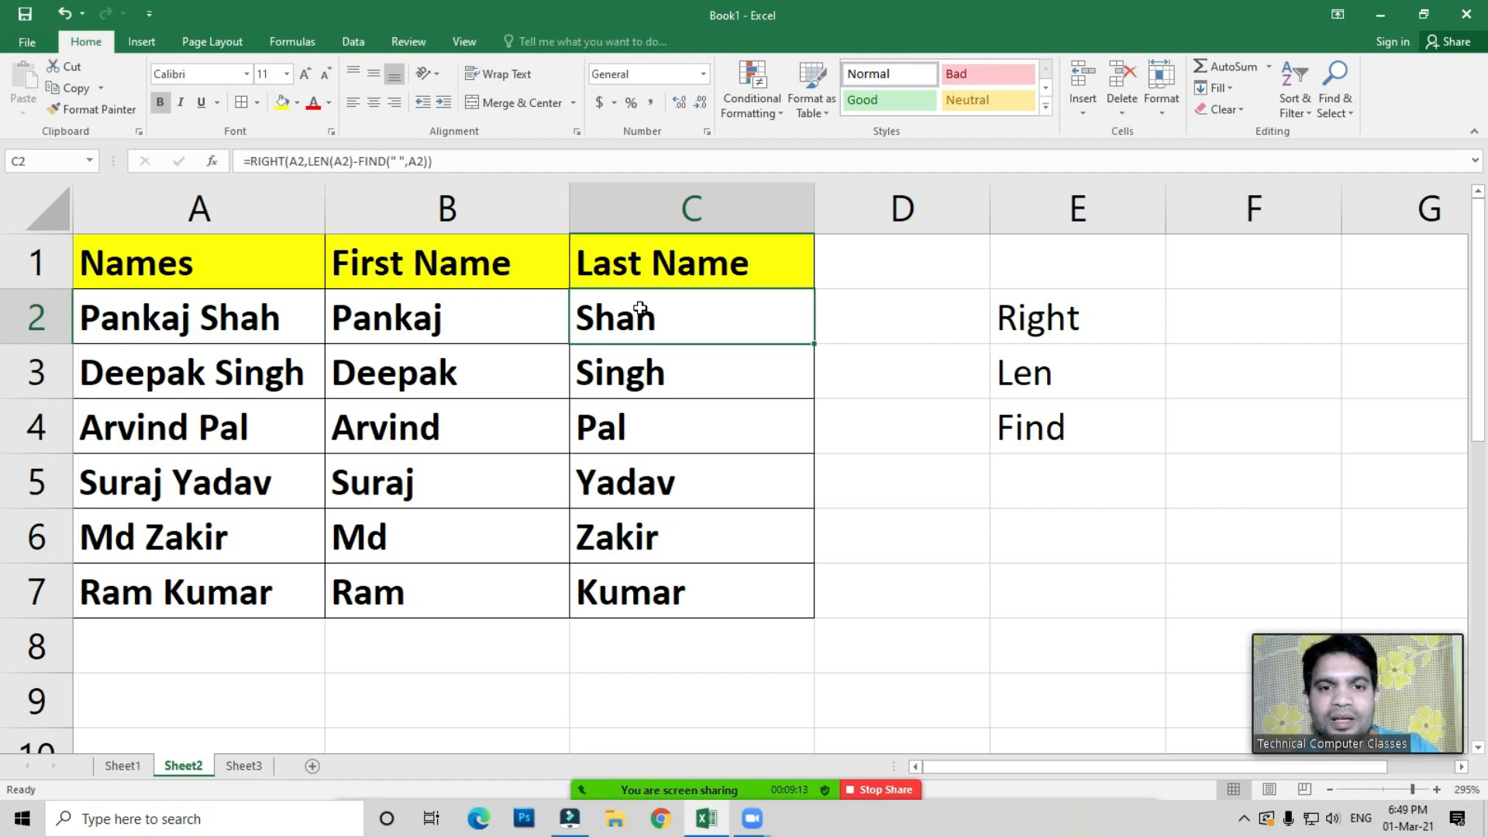
{"action": "left_click", "coordinate": [654, 375]}
{"action": "left_click", "coordinate": [654, 415]}
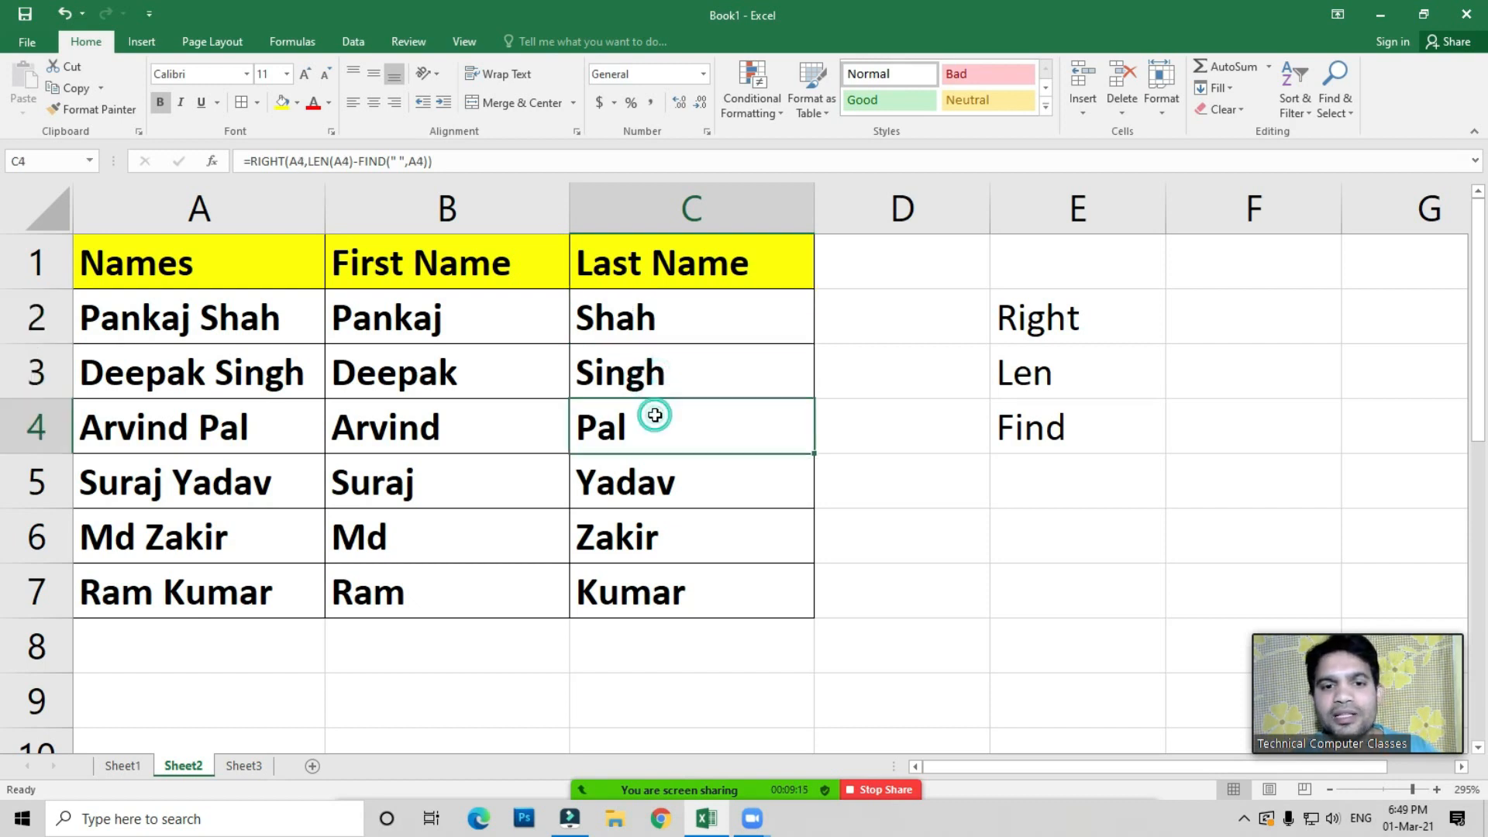
{"action": "left_click", "coordinate": [687, 482]}
{"action": "left_click", "coordinate": [668, 548]}
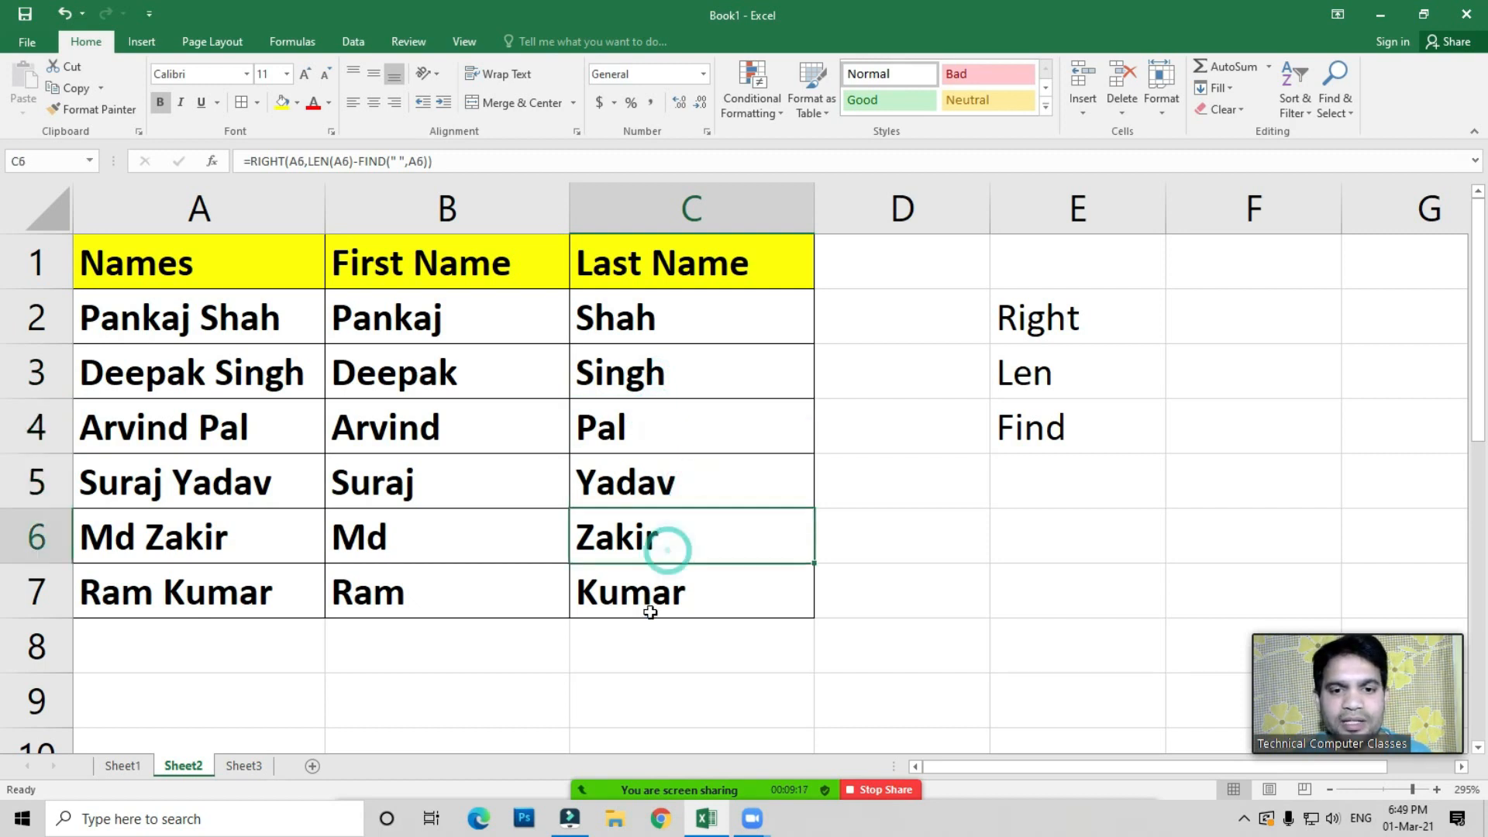
{"action": "left_click", "coordinate": [651, 608]}
{"action": "mouse_move", "coordinate": [706, 740]}
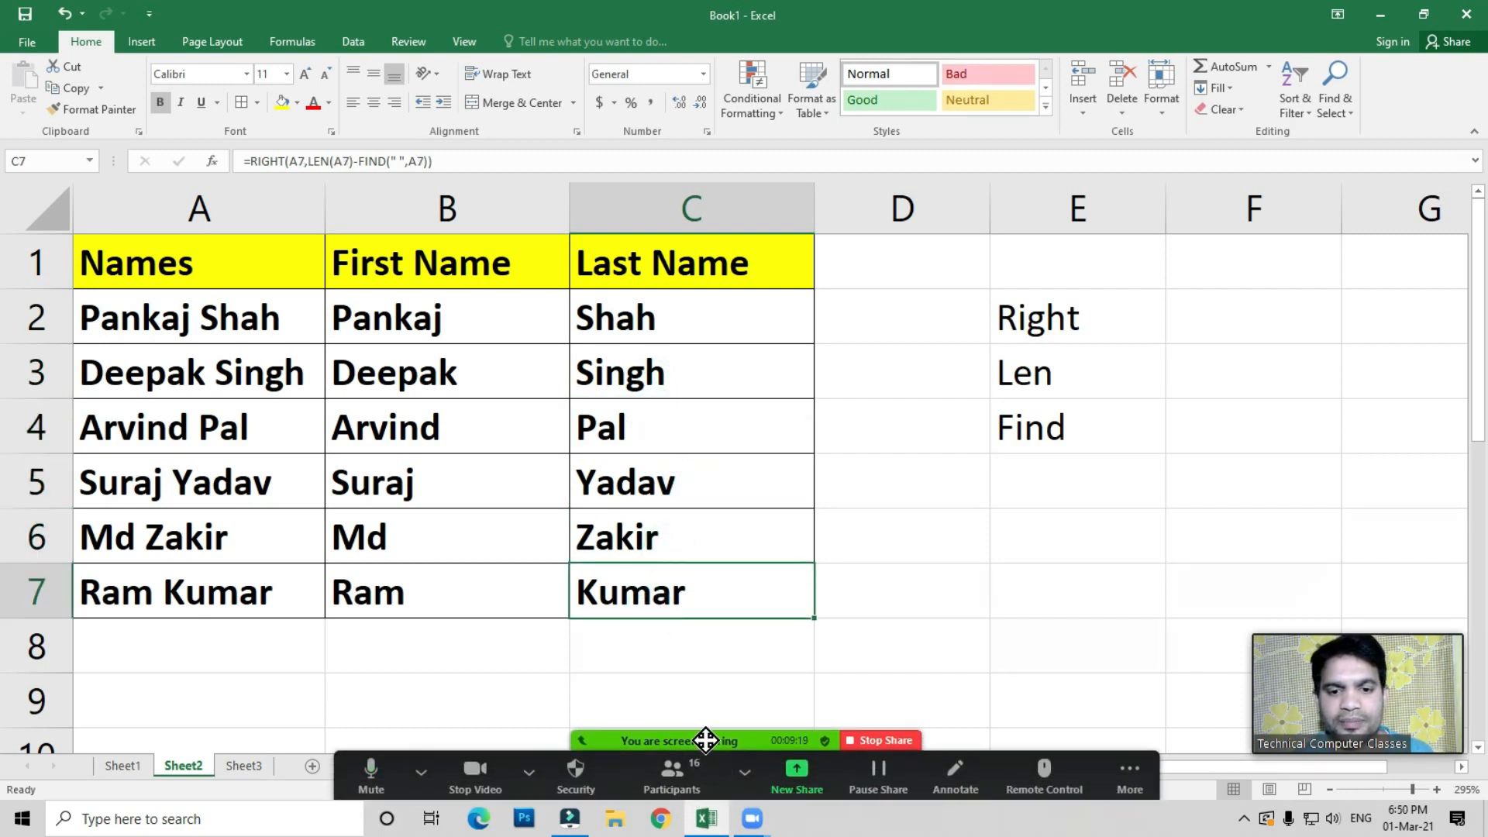
{"action": "left_click", "coordinate": [646, 496]}
{"action": "left_click", "coordinate": [664, 416]}
{"action": "left_click", "coordinate": [658, 372]}
{"action": "left_click", "coordinate": [664, 326]}
{"action": "left_click", "coordinate": [661, 372]}
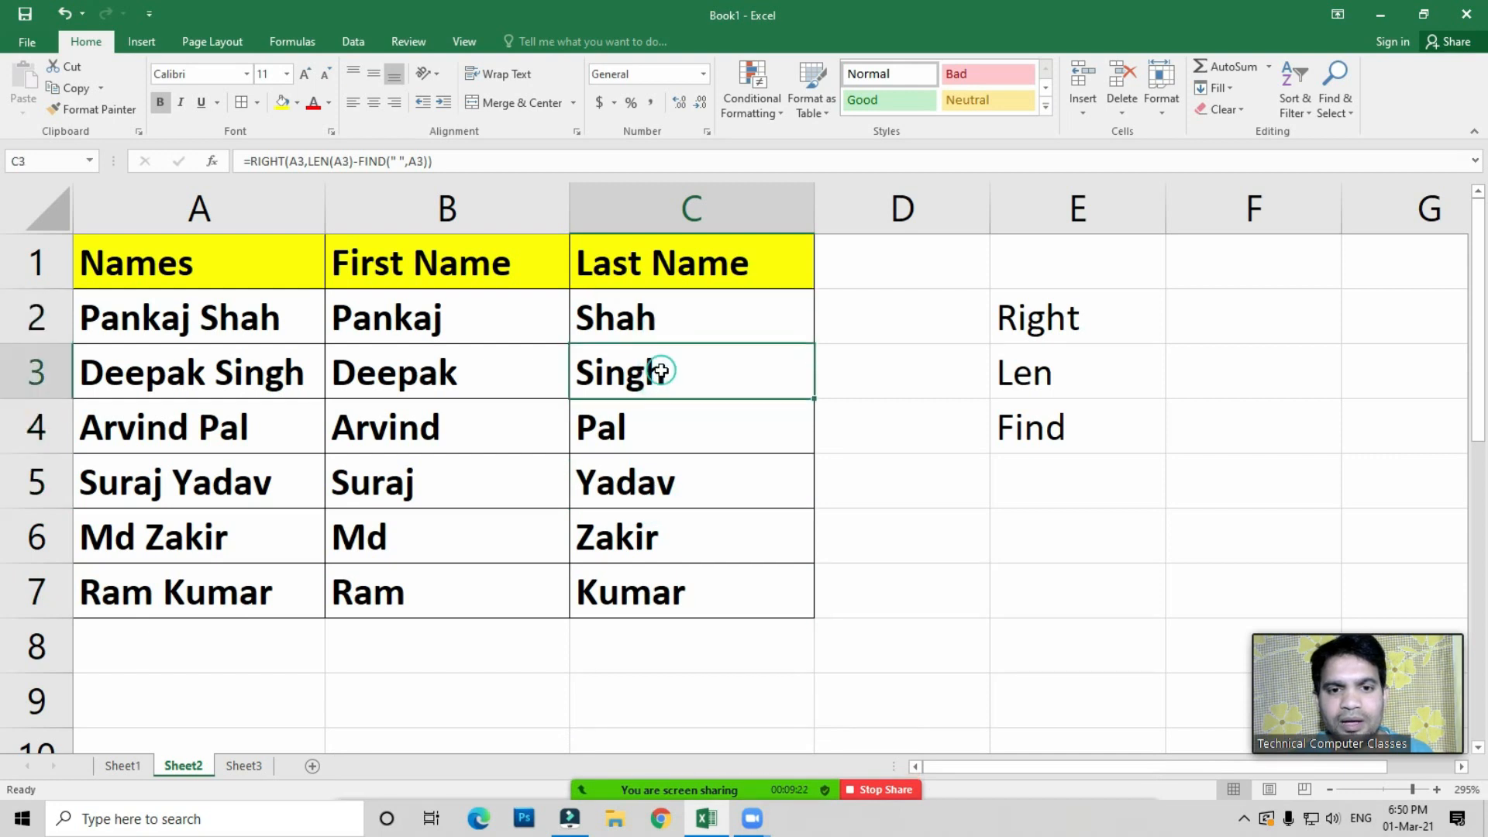
{"action": "left_click", "coordinate": [648, 446]}
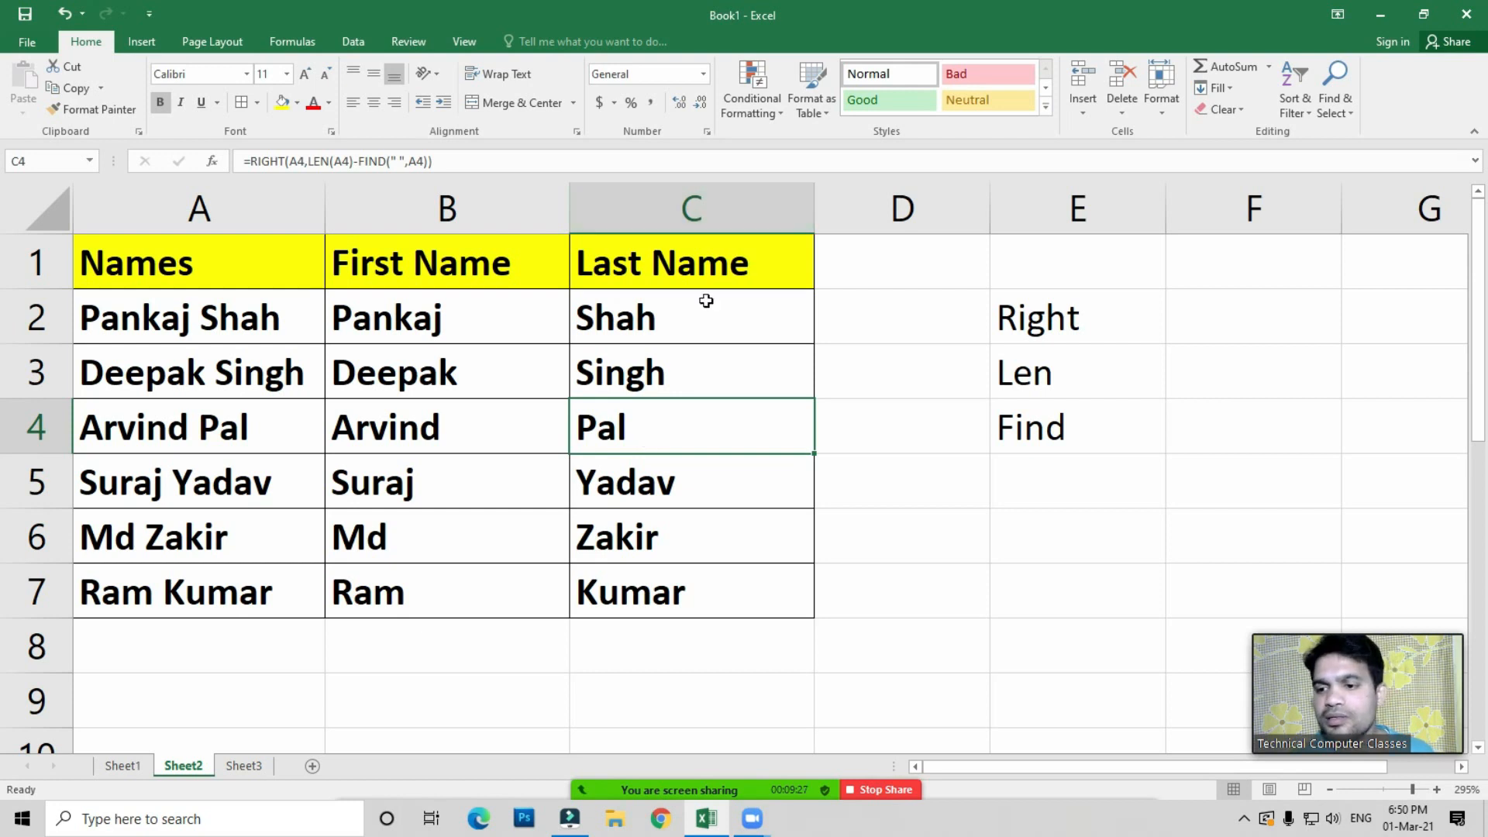
{"action": "left_click", "coordinate": [671, 368]}
{"action": "left_click", "coordinate": [661, 422]}
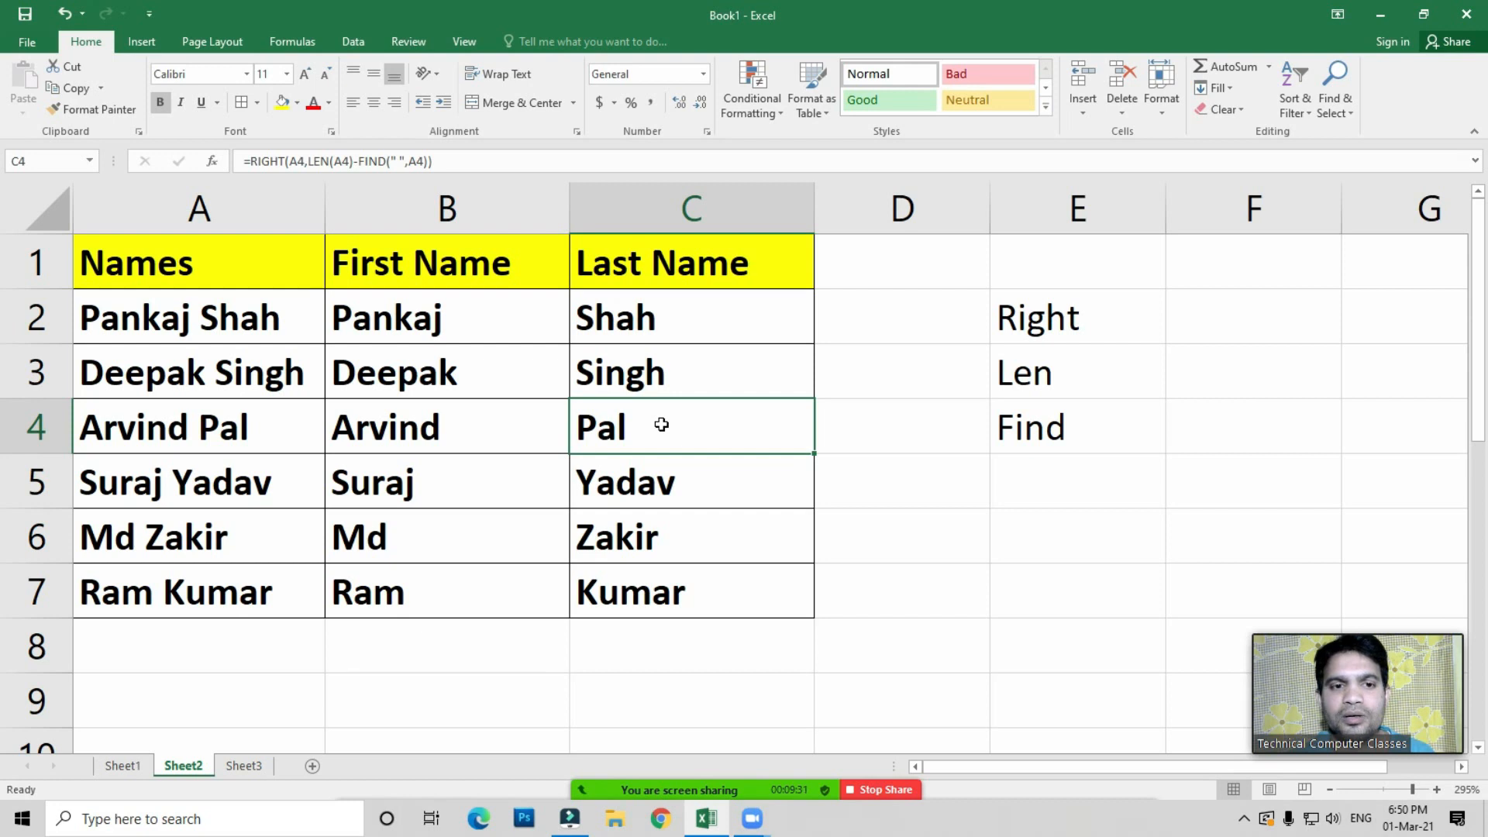
Select the Names table A1:C7 and AutoFit its column widths with Alt+O, C, A
{"action": "left_click_drag", "start_coordinate": [139, 255], "coordinate": [682, 593]}
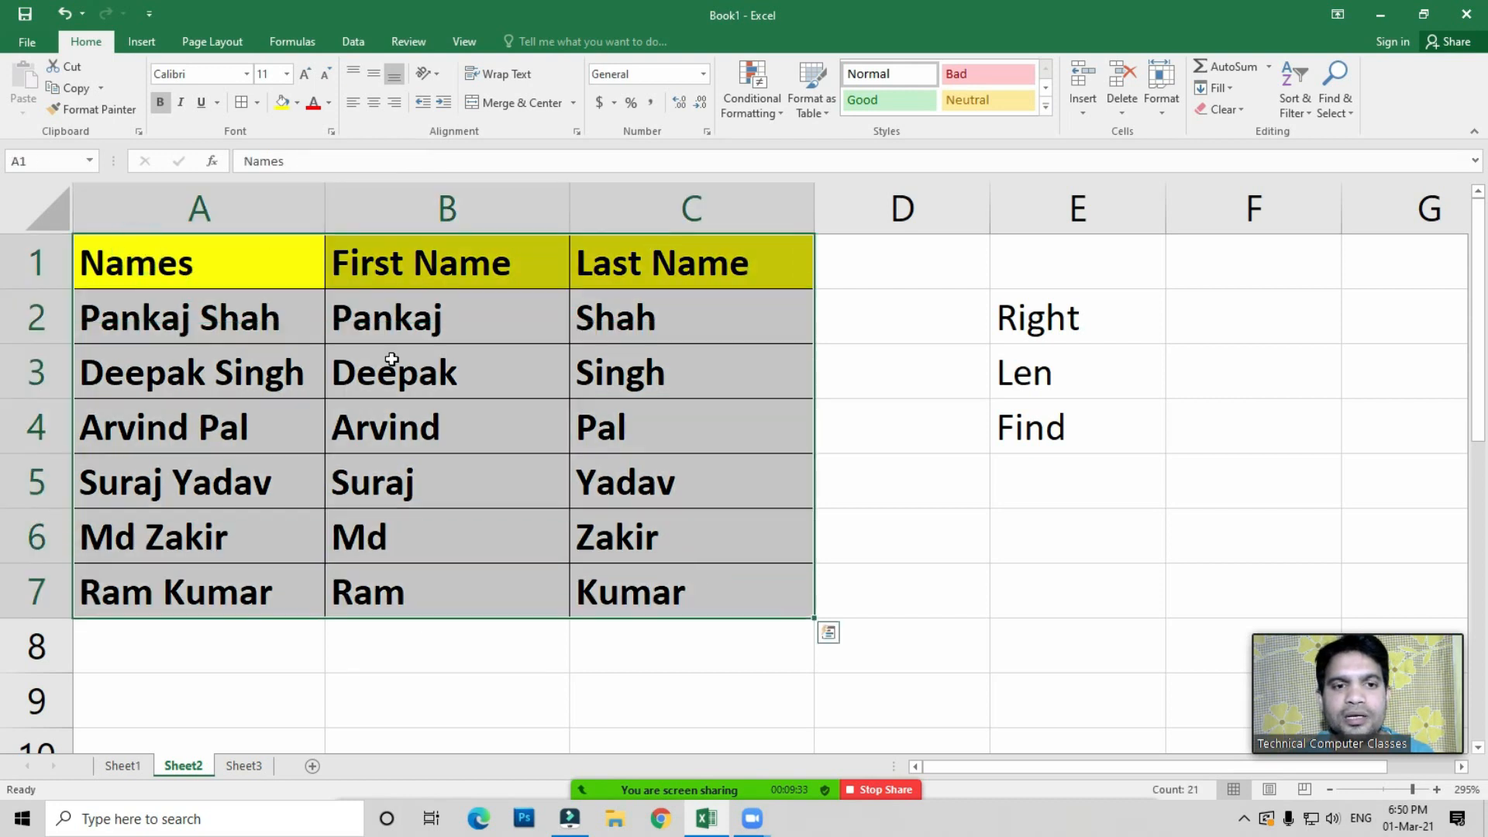
{"action": "left_click", "coordinate": [328, 322]}
{"action": "left_click_drag", "start_coordinate": [243, 259], "coordinate": [628, 583]}
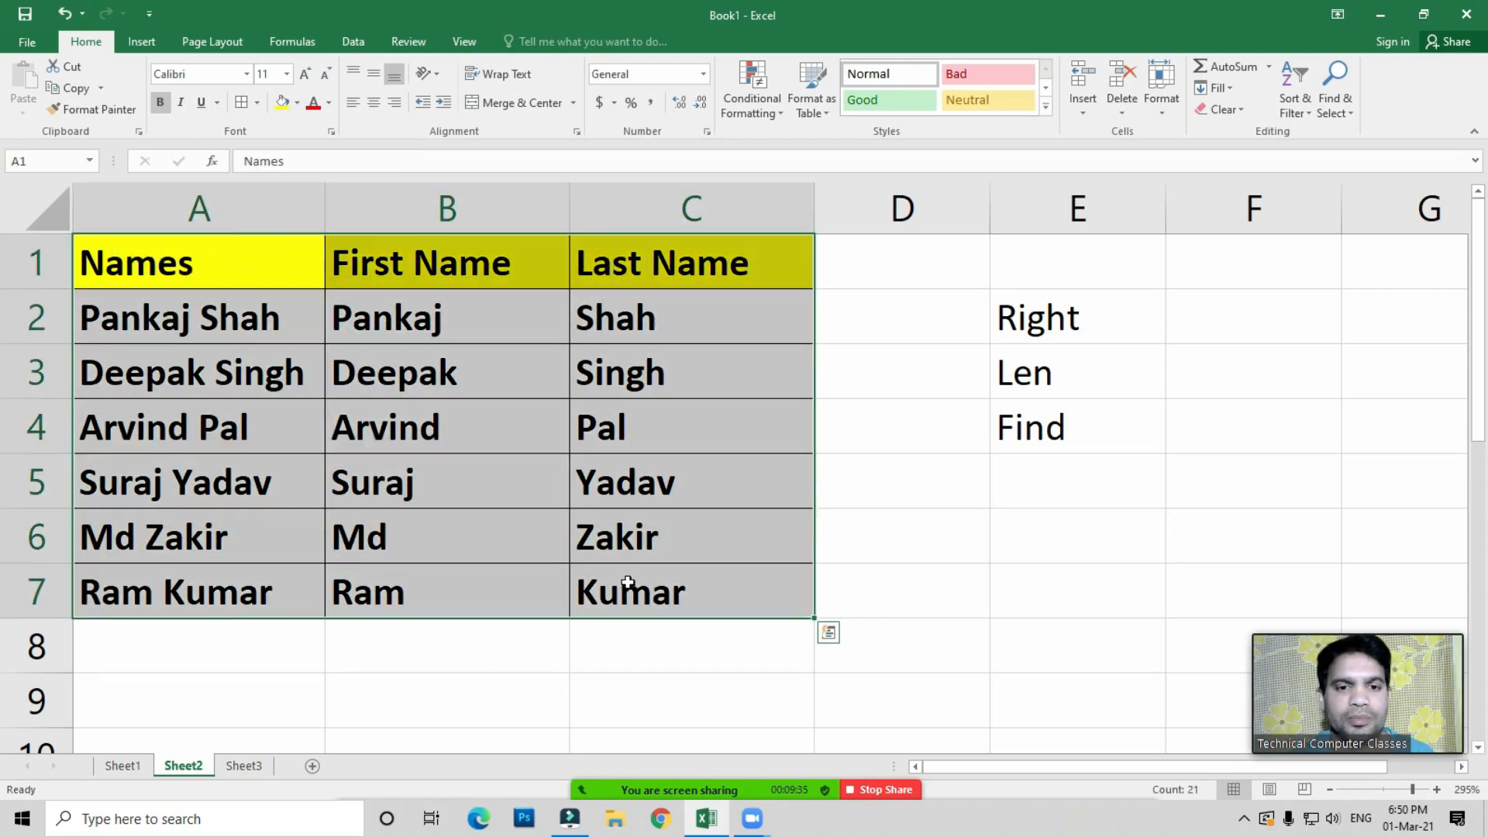
{"action": "key", "text": "alt+o"}
{"action": "key", "text": "c"}
{"action": "key", "text": "a"}
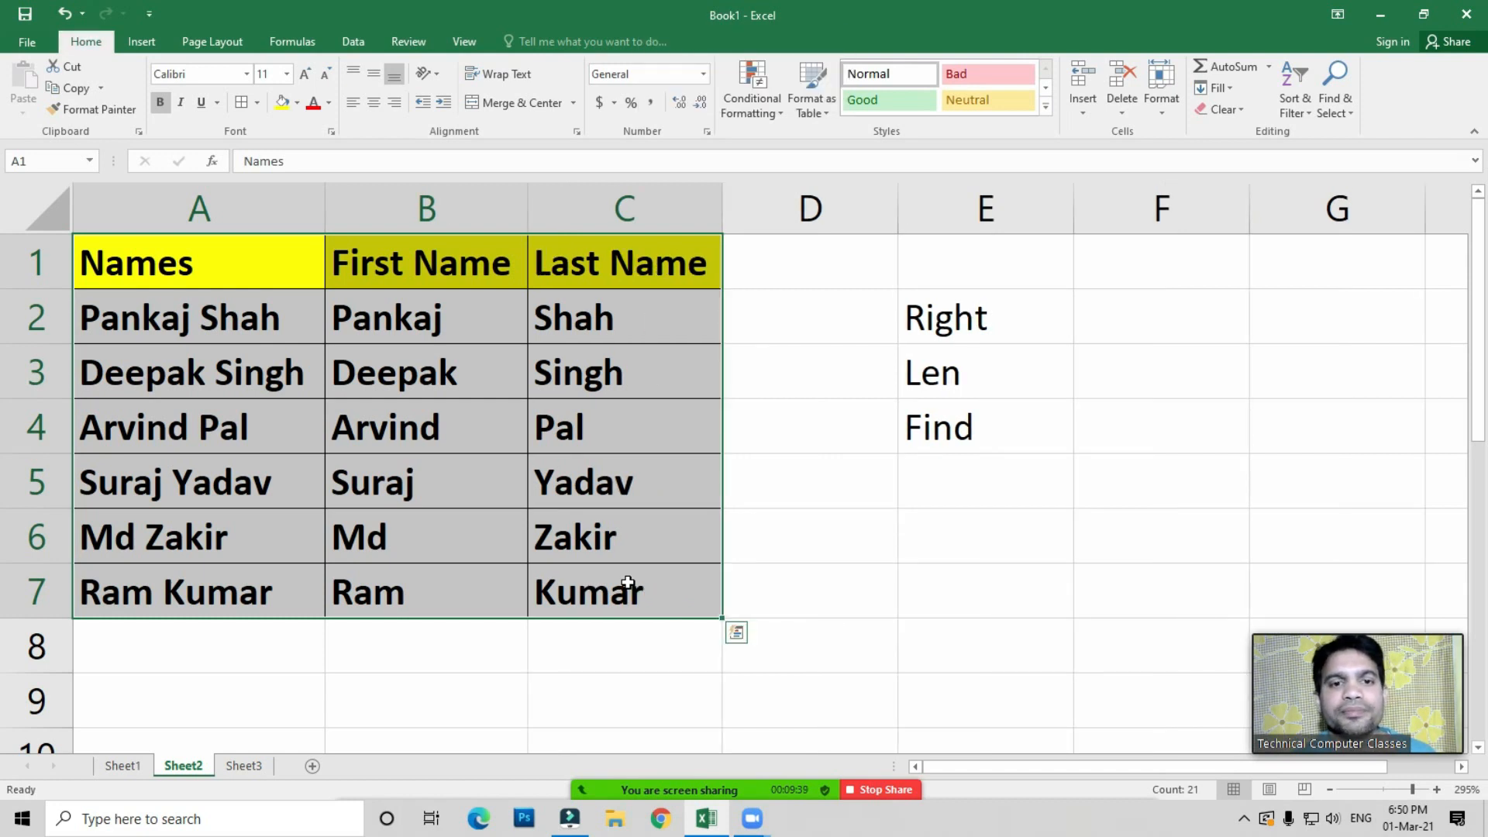
Check the last-name formulas in C6 and C7 and glance at the participant list
{"action": "mouse_move", "coordinate": [775, 789]}
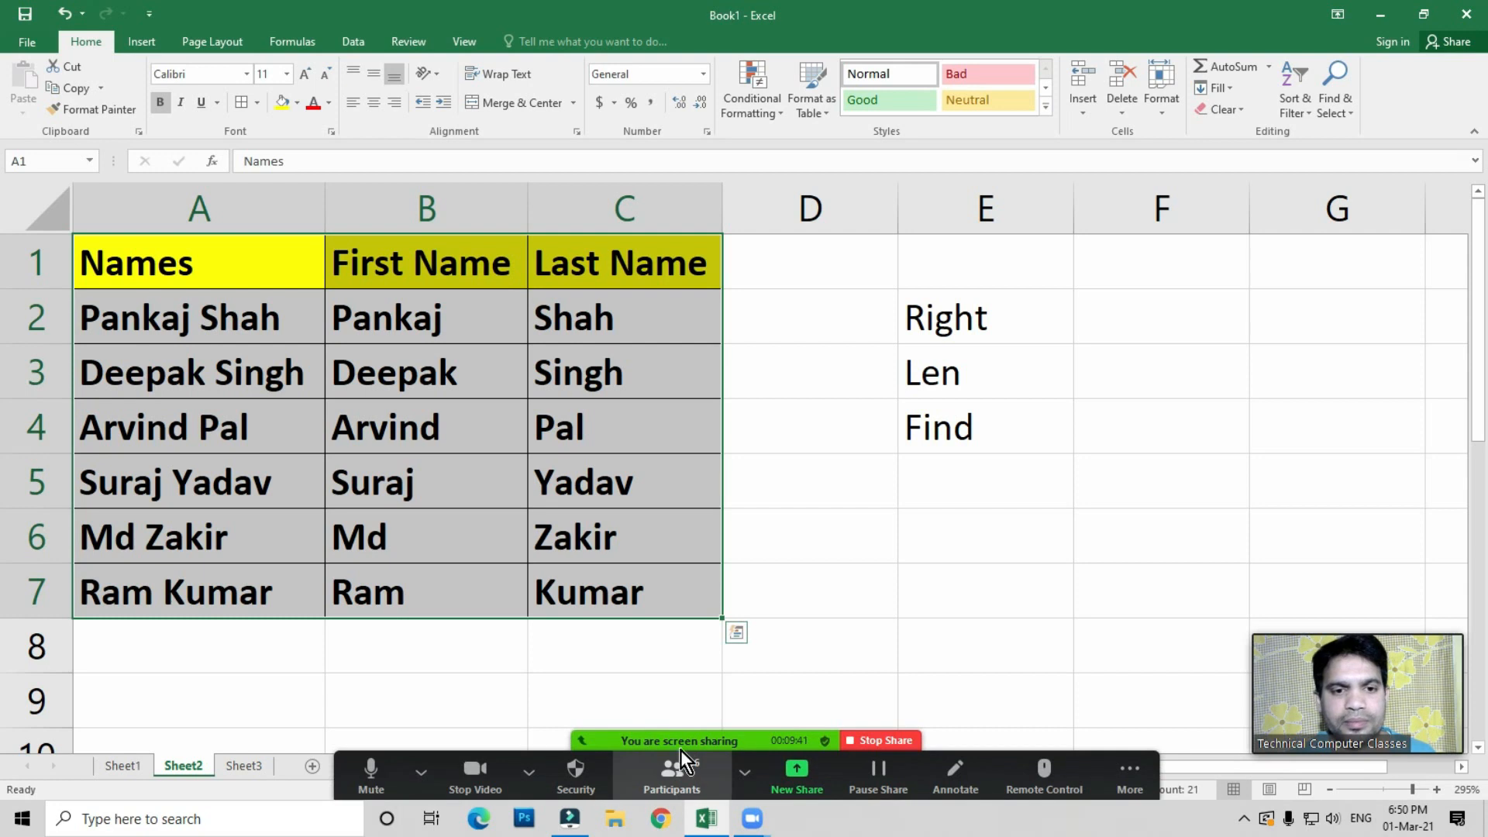
{"action": "left_click", "coordinate": [630, 524]}
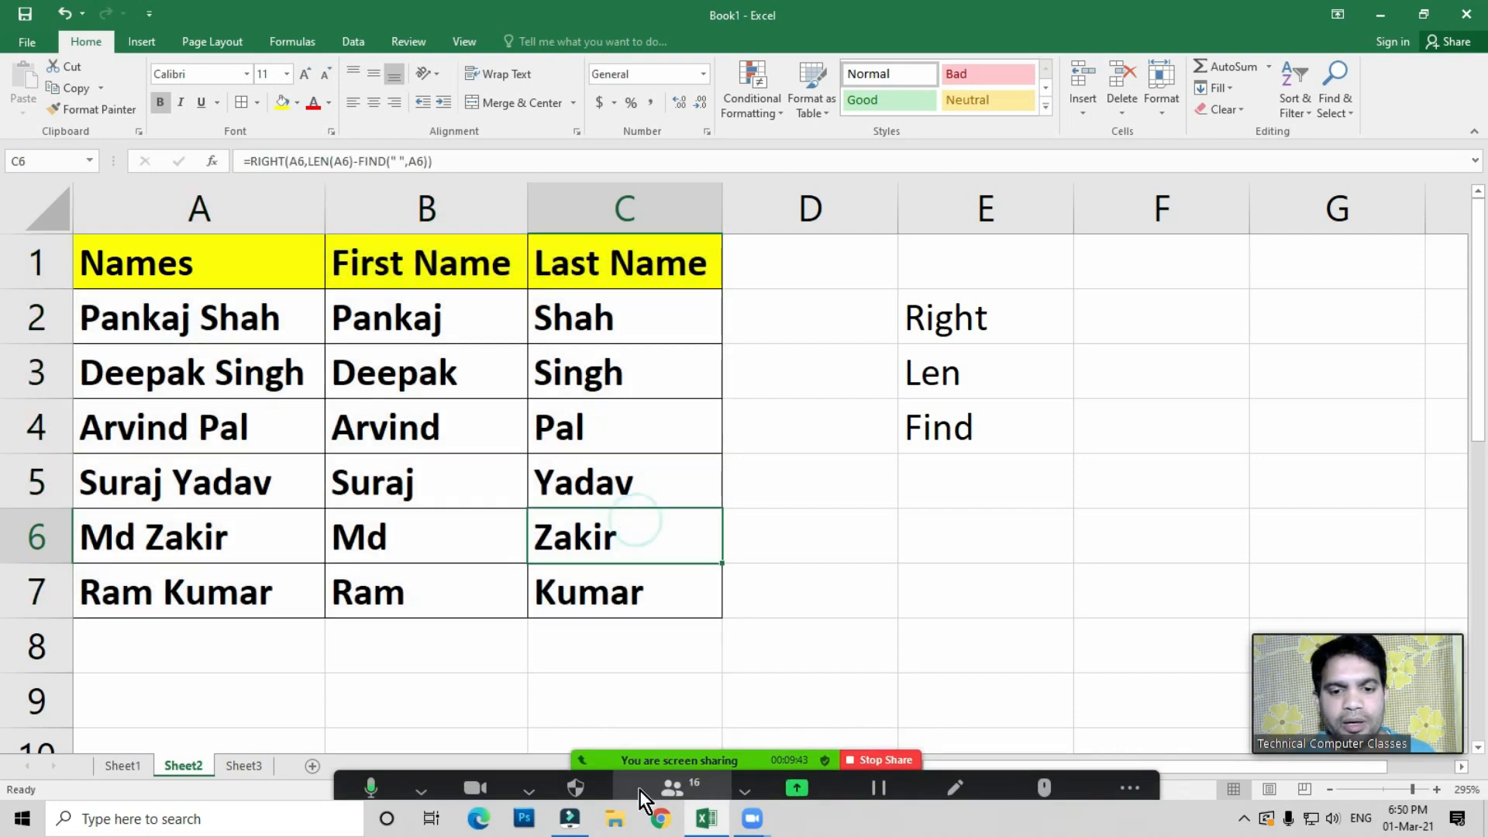
{"action": "left_click", "coordinate": [659, 595]}
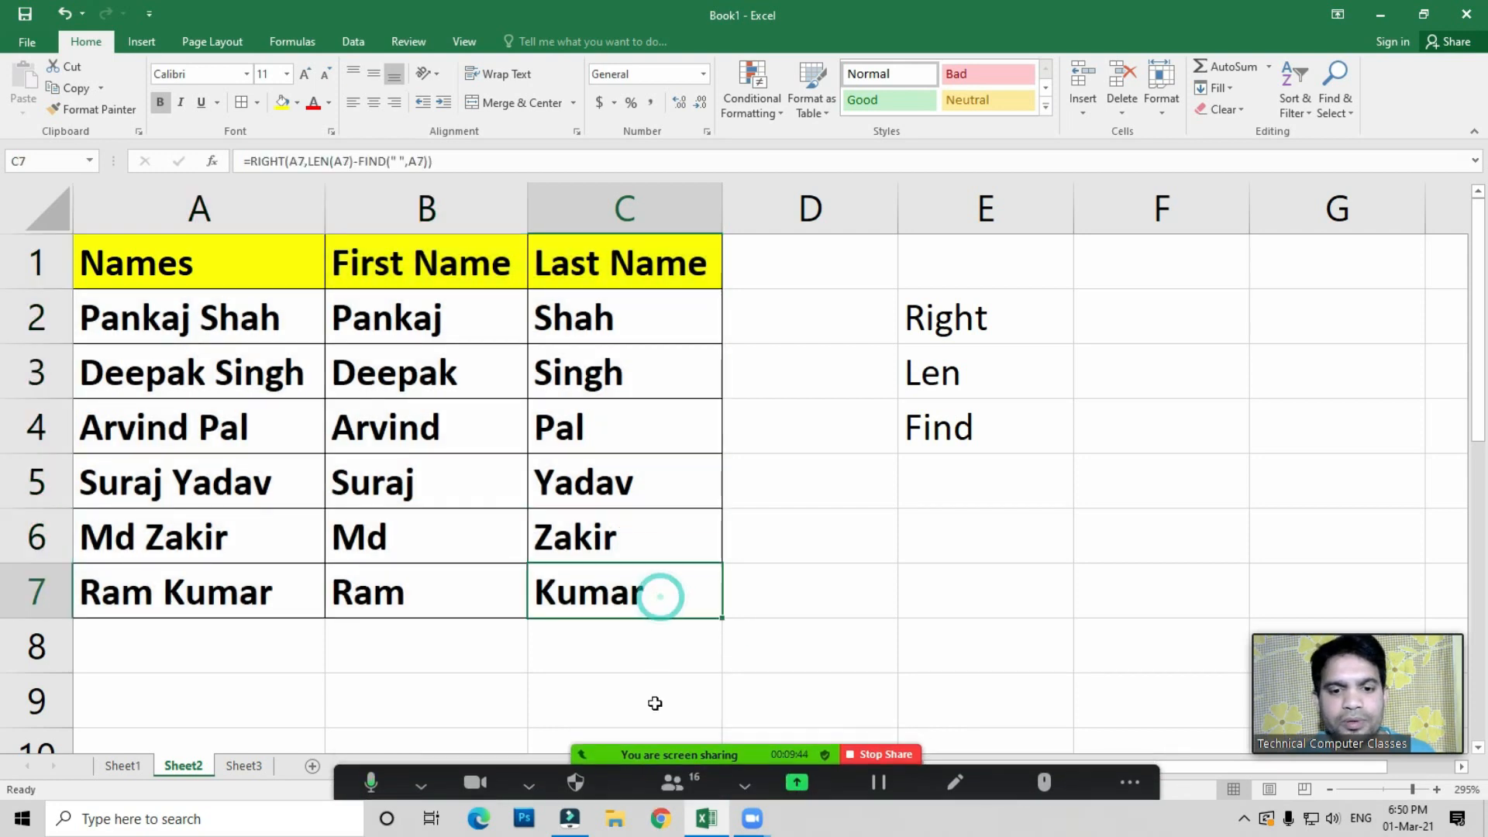
{"action": "left_click", "coordinate": [676, 783]}
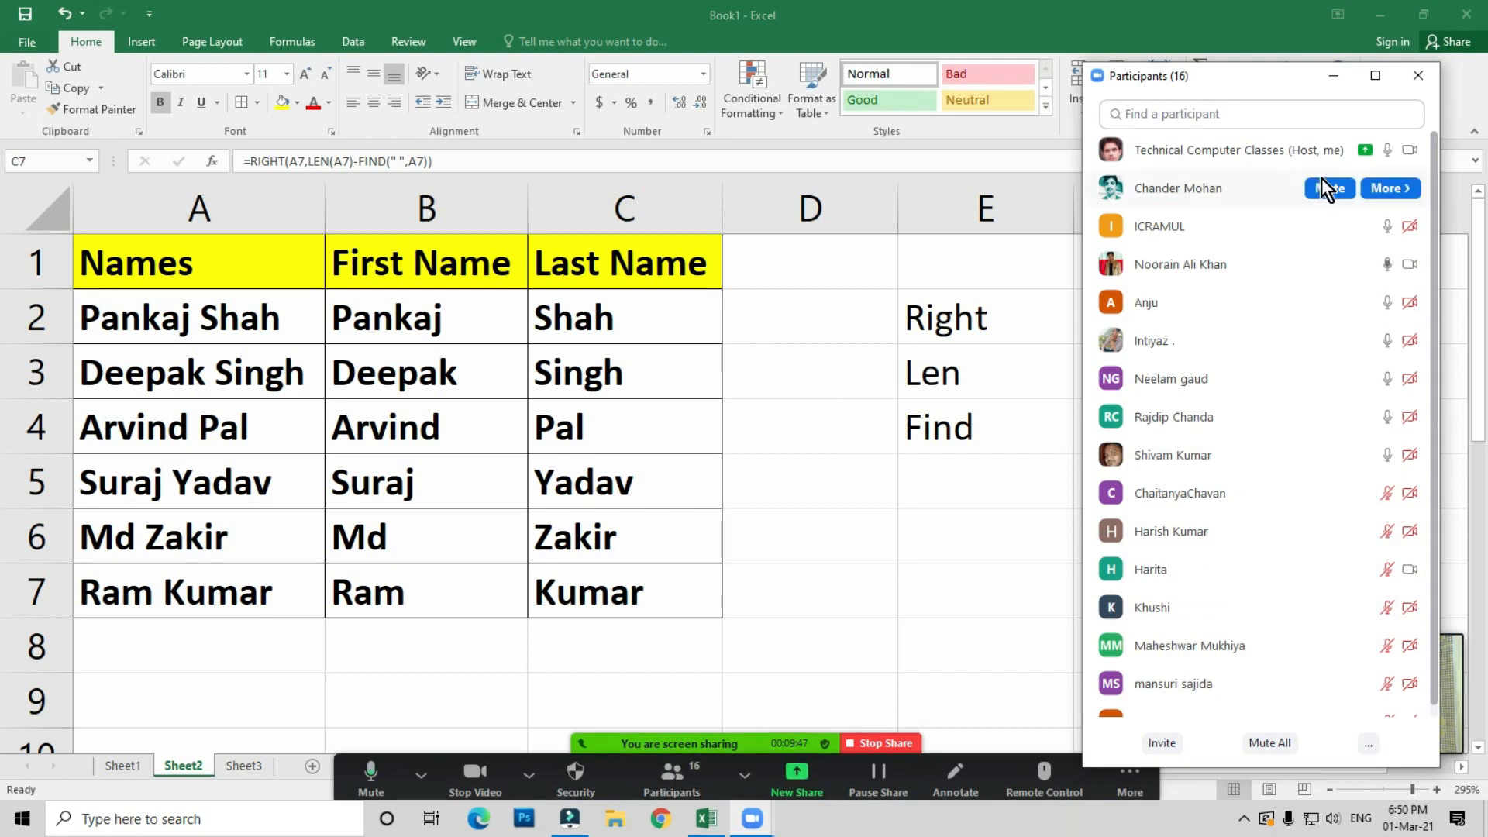
{"action": "left_click", "coordinate": [1418, 75]}
Undo the column width change on A1:C7 and reapply AutoFit with Alt+O, C, A
{"action": "left_click_drag", "start_coordinate": [132, 280], "coordinate": [624, 593]}
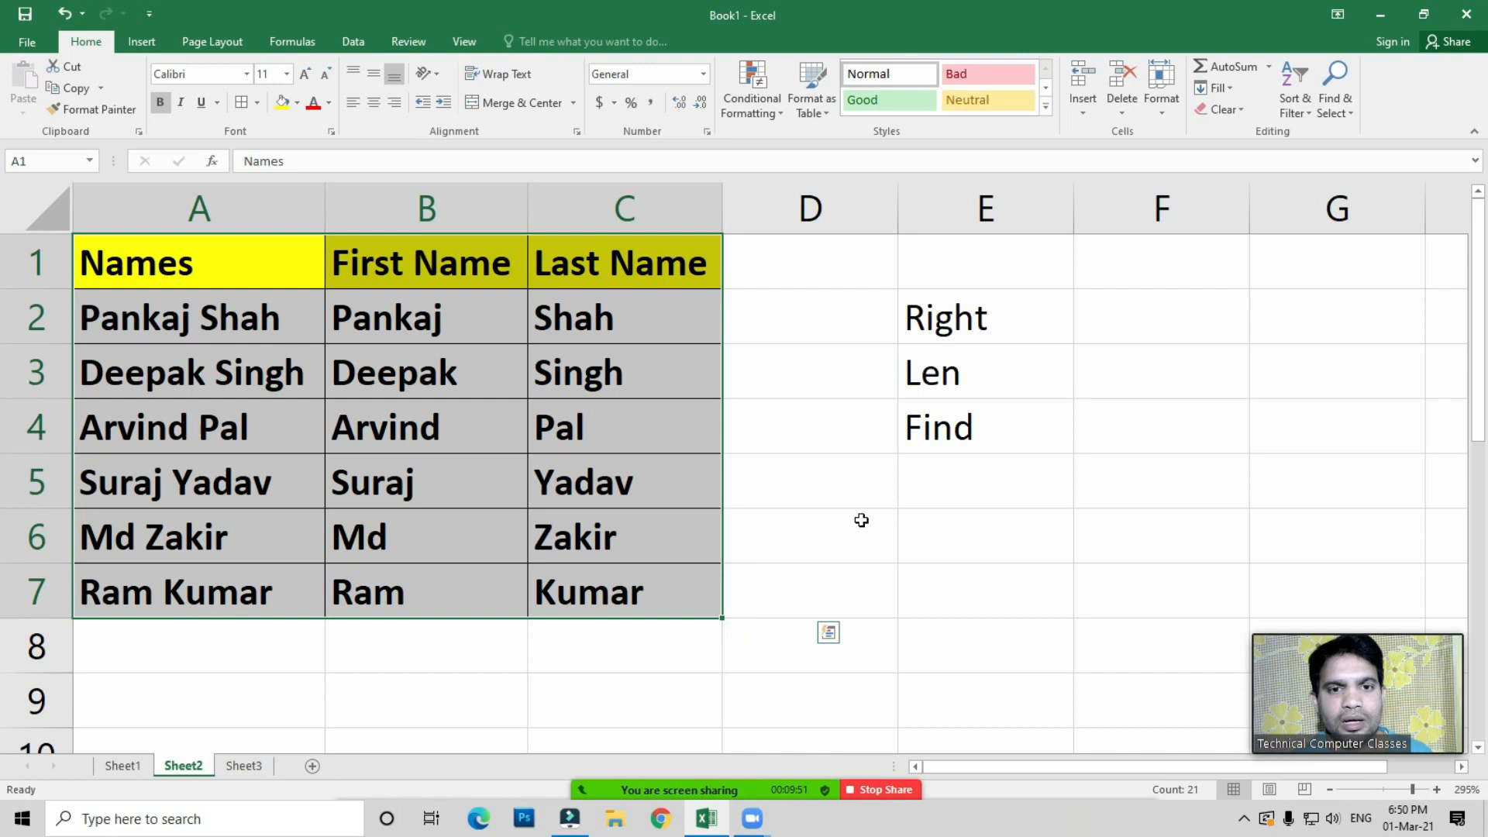
{"action": "key", "text": "ctrl+z"}
{"action": "left_click", "coordinate": [861, 520]}
{"action": "left_click_drag", "start_coordinate": [239, 256], "coordinate": [658, 605]}
{"action": "key", "text": "alt+o"}
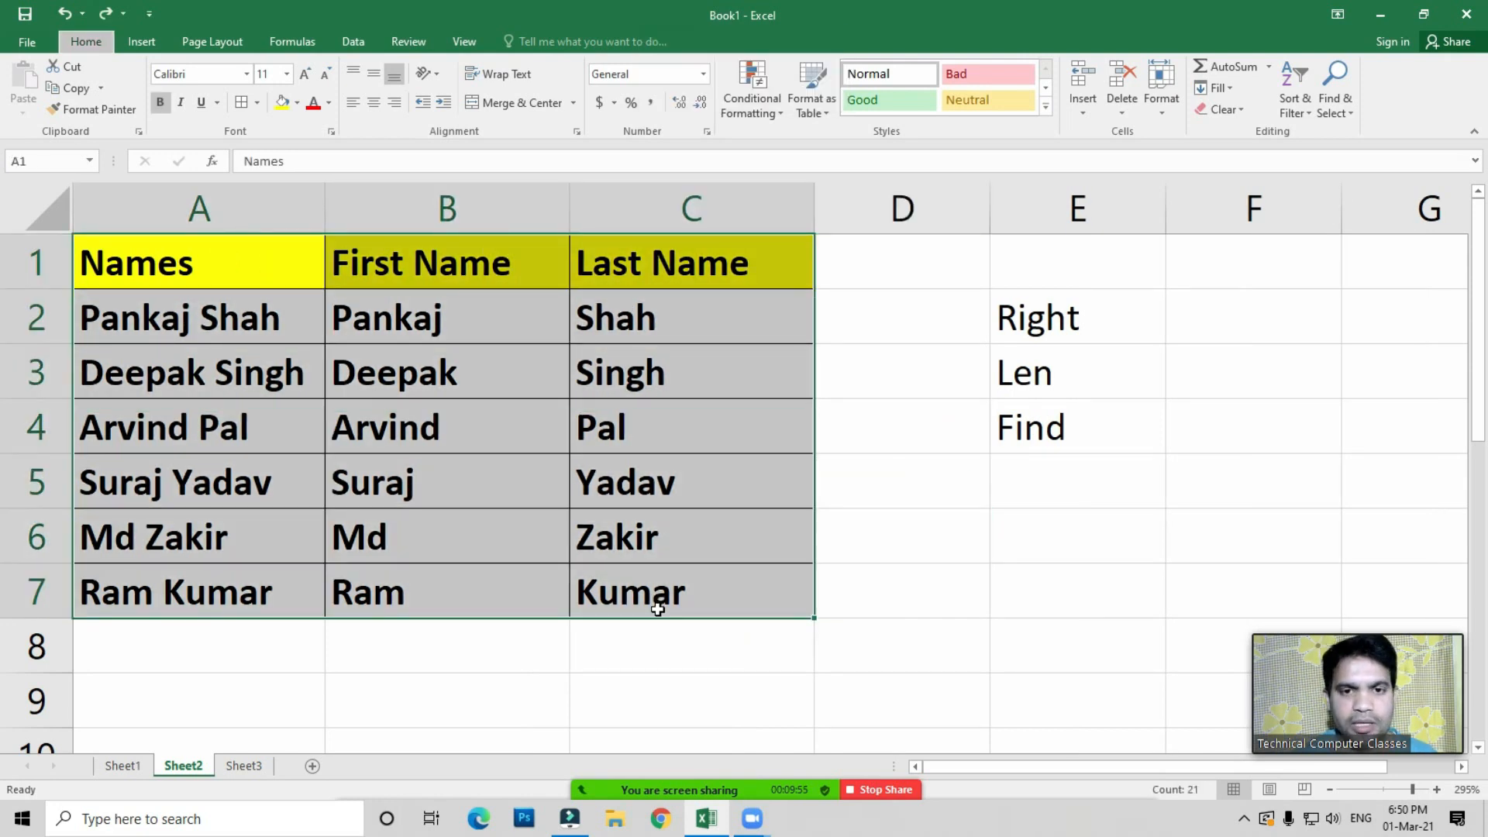
{"action": "key", "text": "c"}
{"action": "key", "text": "a"}
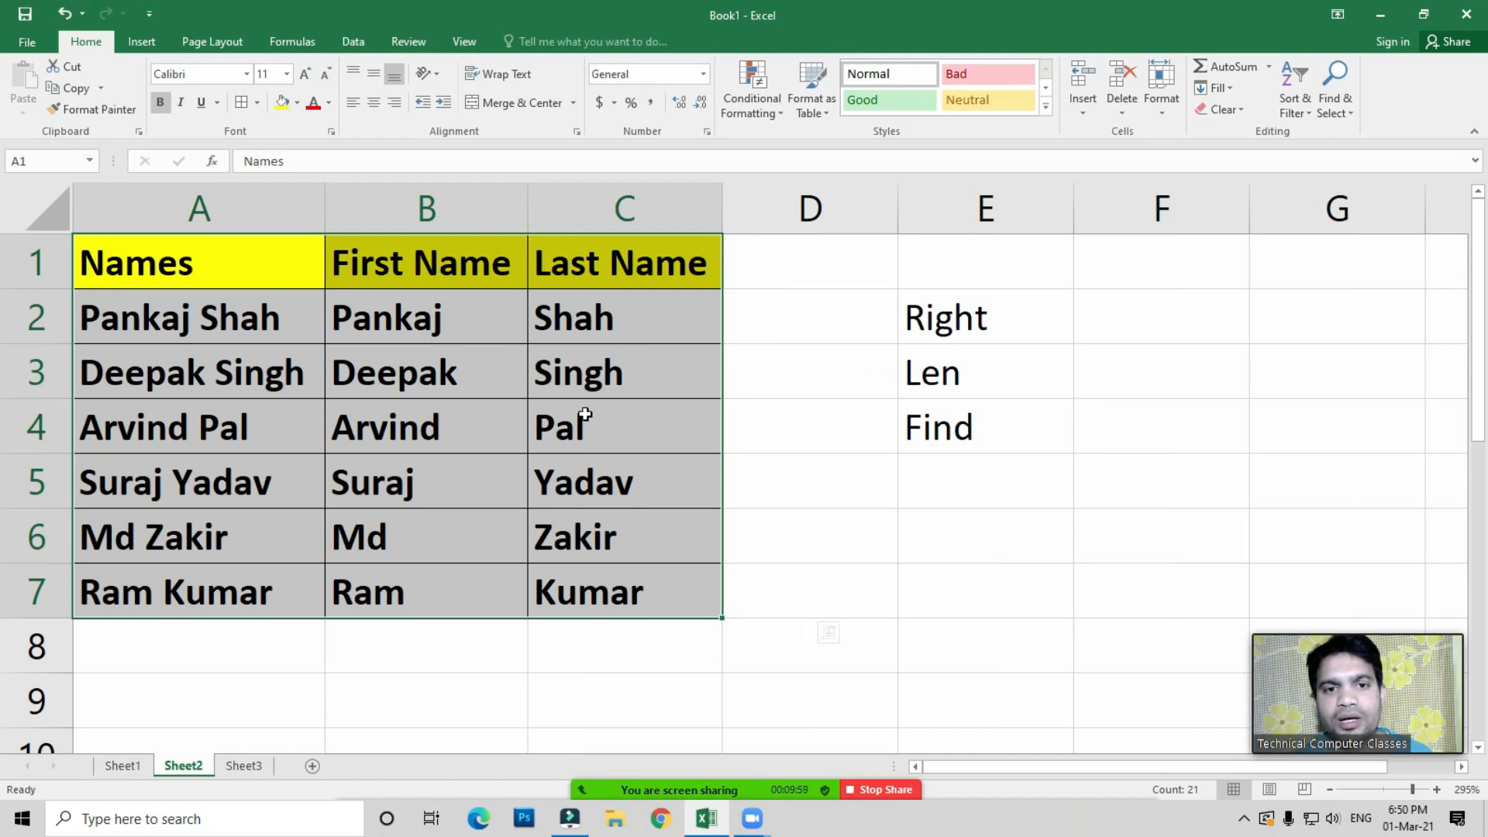
Undo the shortcut AutoFit and apply Home > Format > AutoFit Column Width instead
{"action": "key", "text": "ctrl+z"}
{"action": "left_click", "coordinate": [1163, 105]}
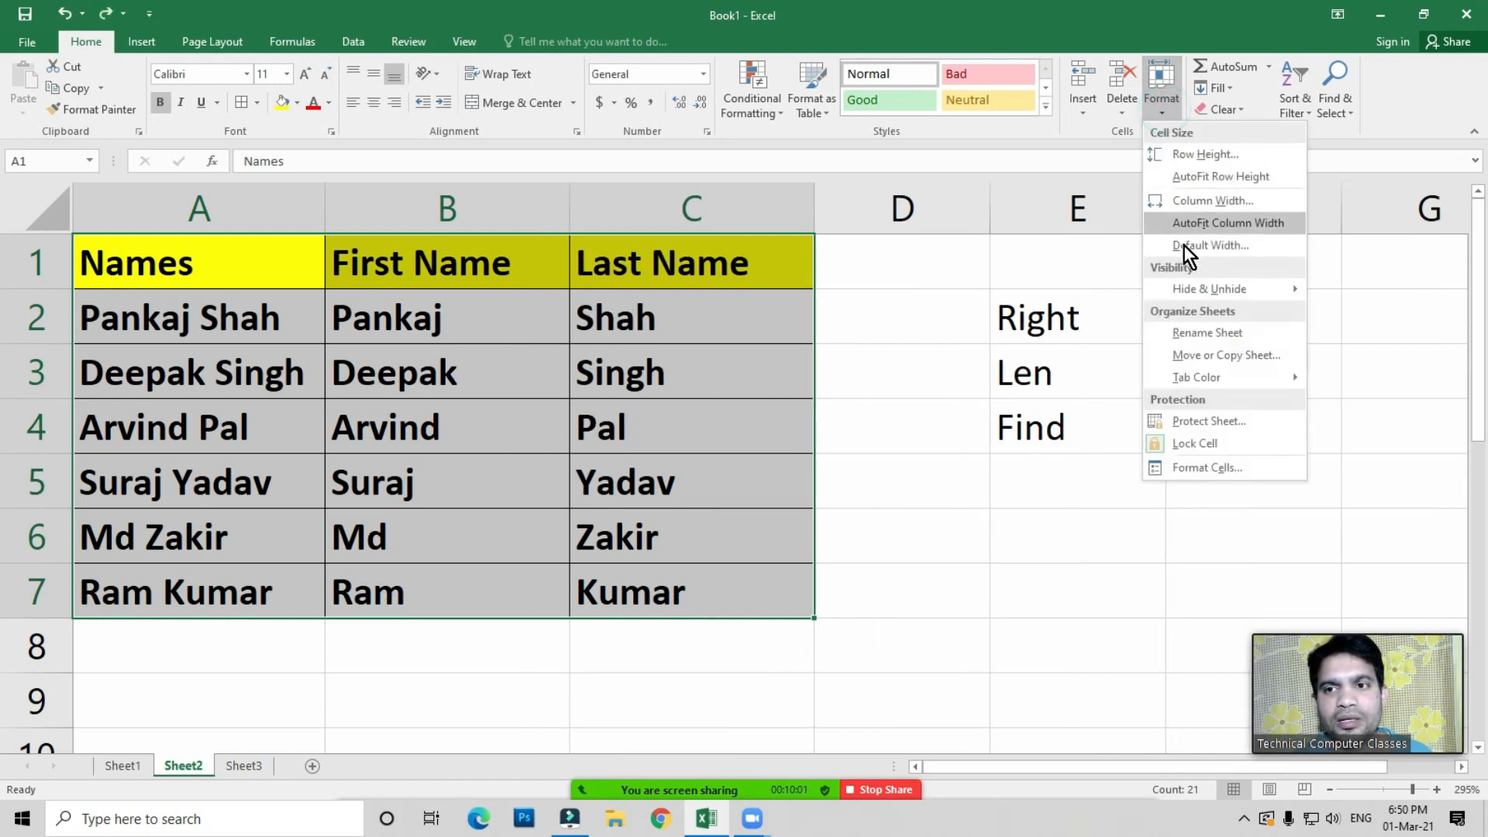
{"action": "left_click", "coordinate": [1232, 222]}
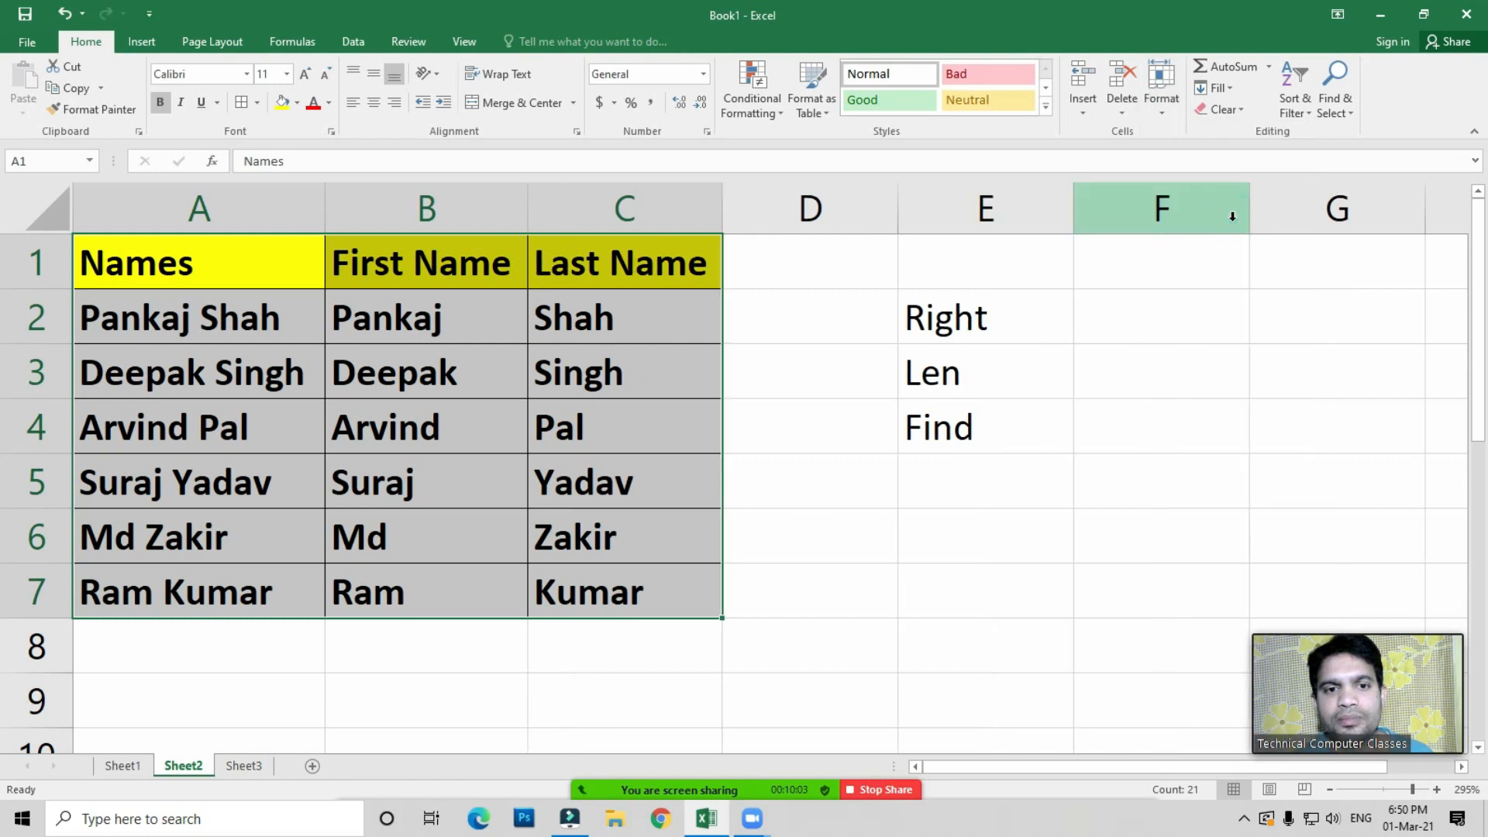
Mute all meeting participants, then switch to Sheet1
{"action": "mouse_move", "coordinate": [673, 798]}
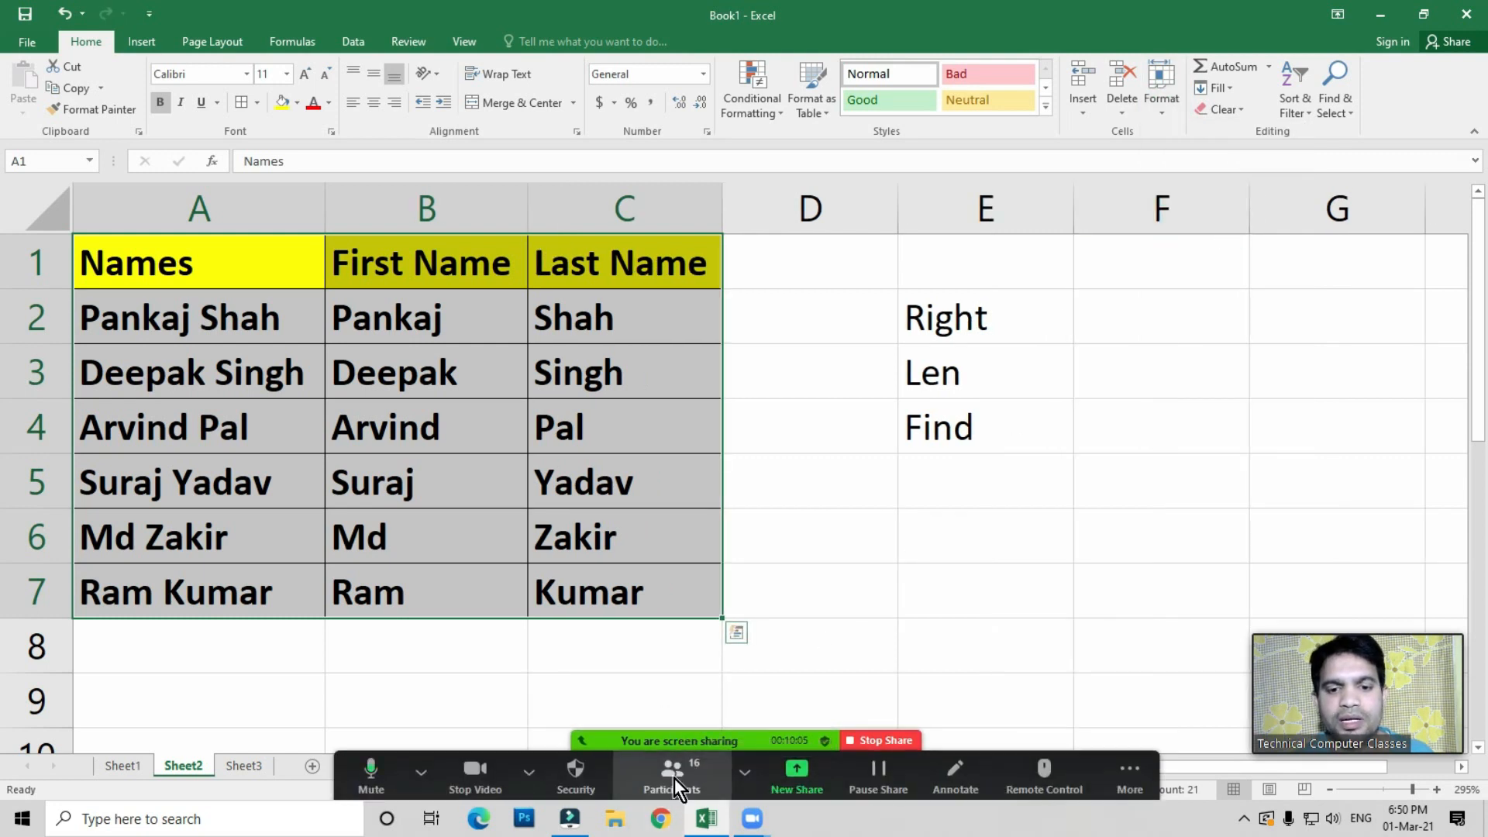
{"action": "left_click", "coordinate": [675, 783]}
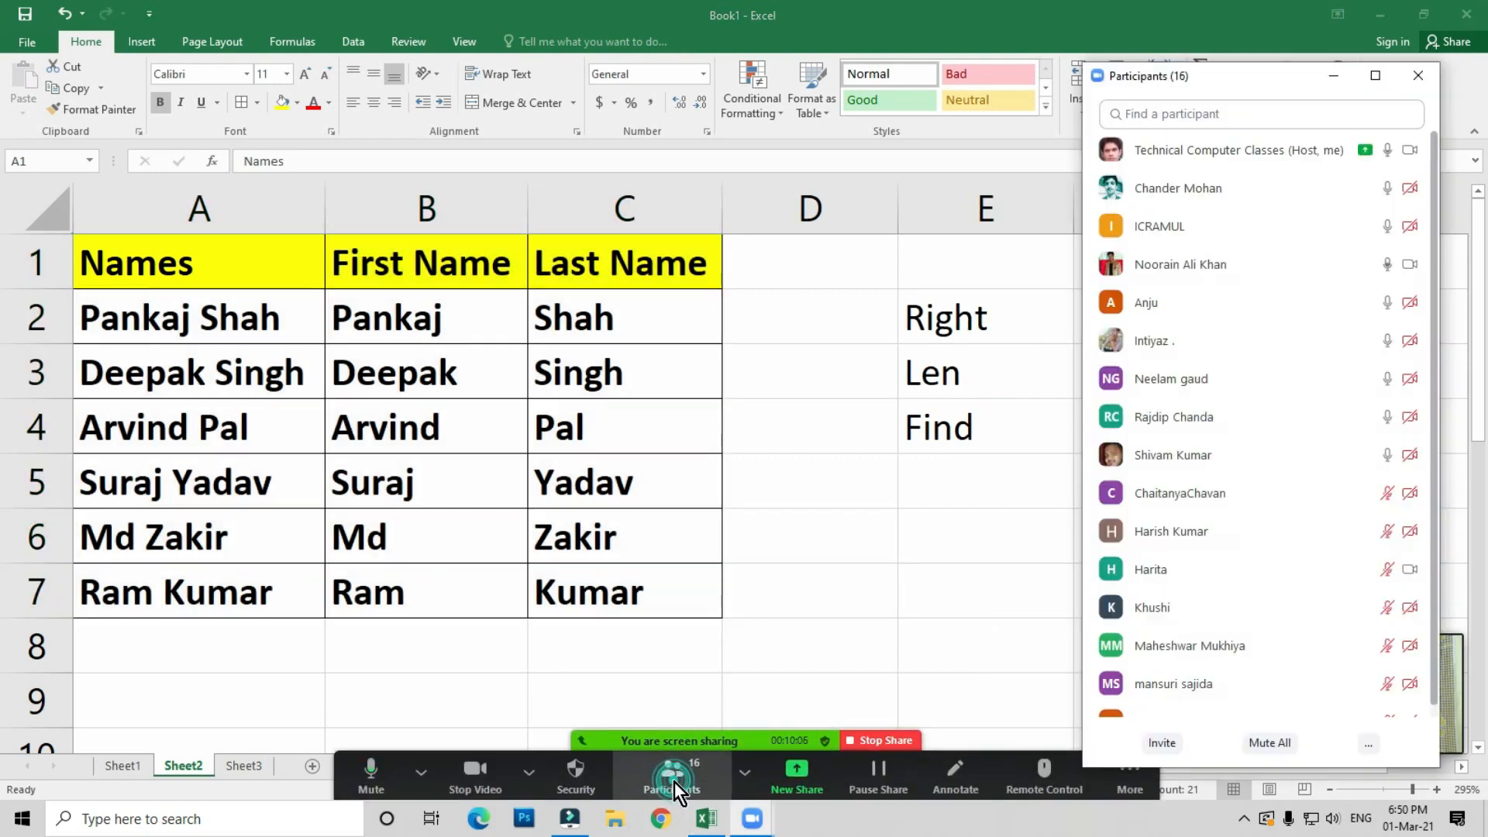
{"action": "left_click", "coordinate": [1271, 743]}
{"action": "left_click", "coordinate": [811, 453]}
{"action": "left_click", "coordinate": [1418, 75]}
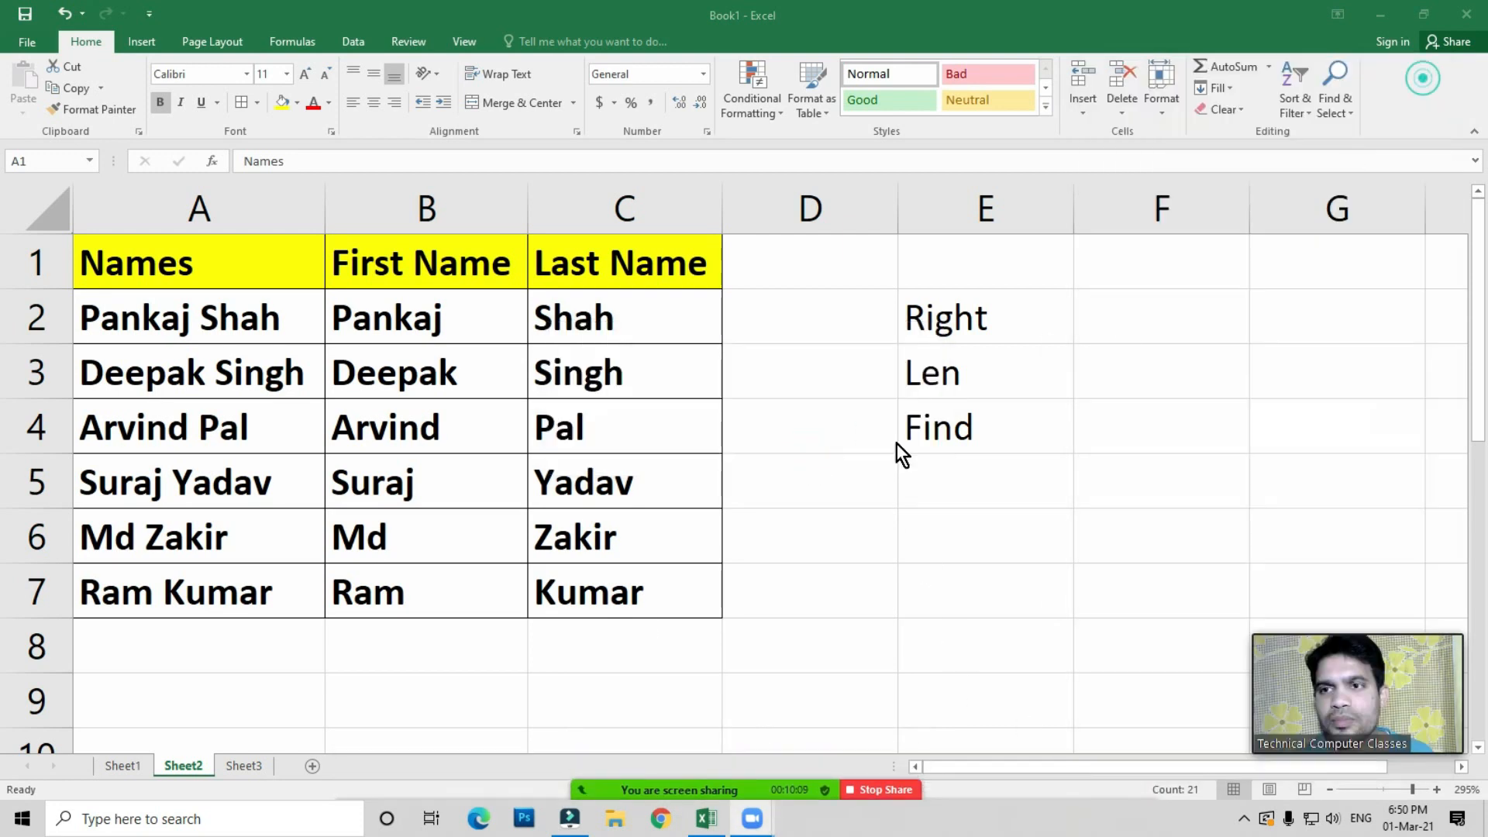
{"action": "left_click", "coordinate": [801, 475]}
{"action": "left_click", "coordinate": [129, 758]}
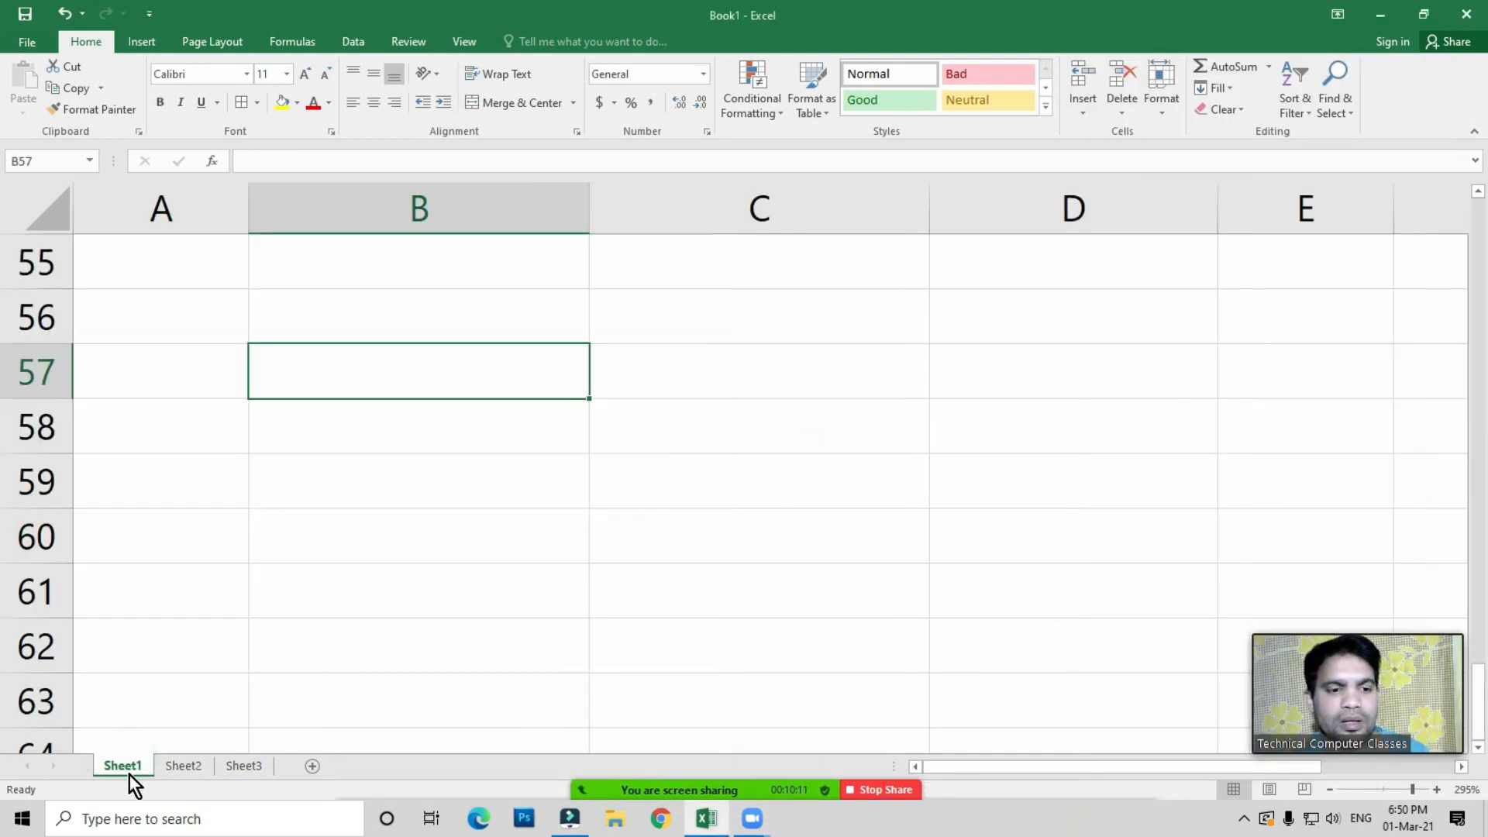
Switch to Sheet3 and select cell A1 for the headers
{"action": "left_click", "coordinate": [381, 547]}
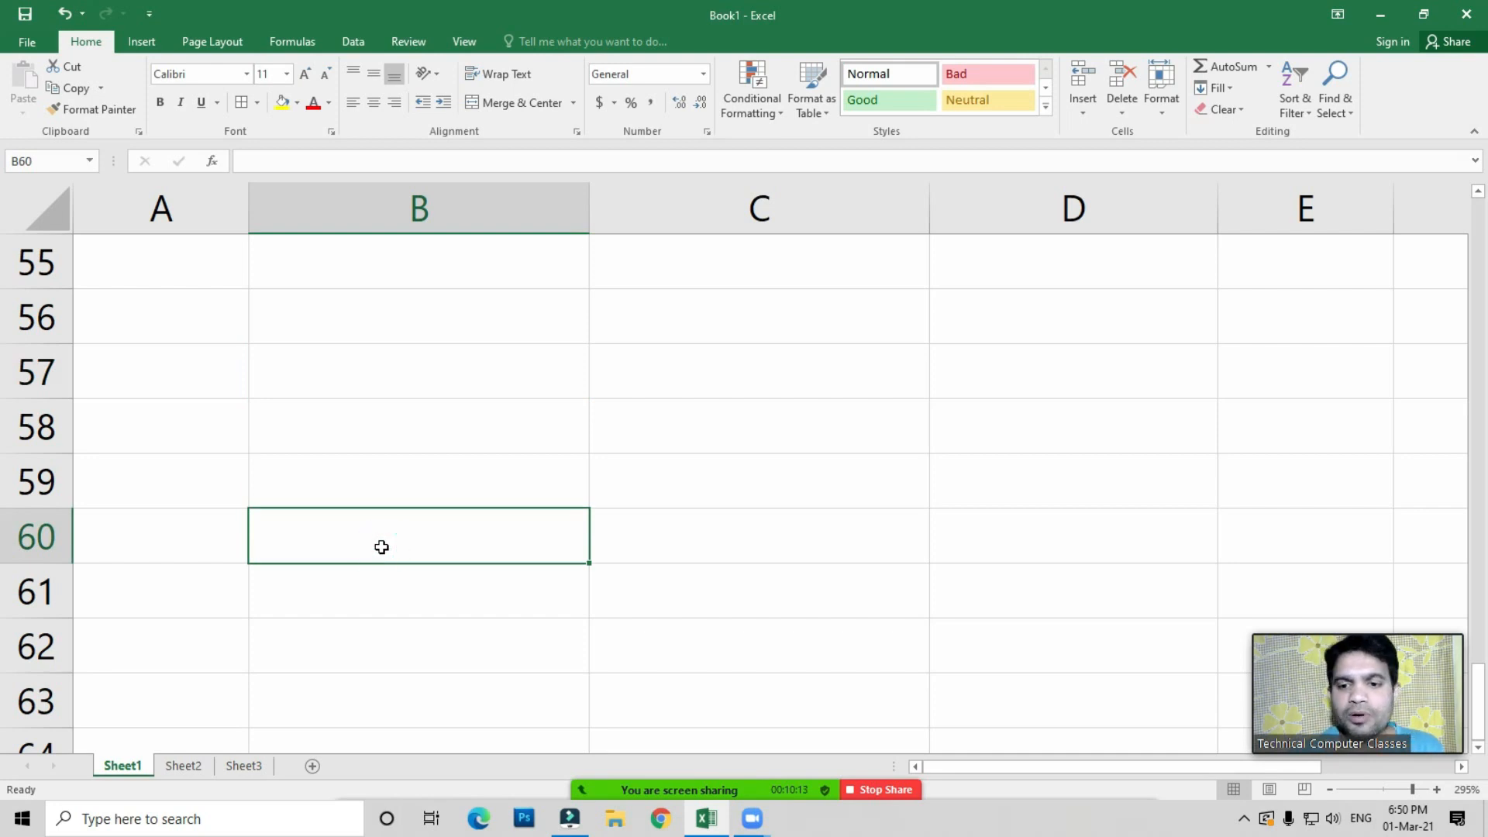
{"action": "left_click", "coordinate": [245, 765]}
{"action": "left_click", "coordinate": [479, 528]}
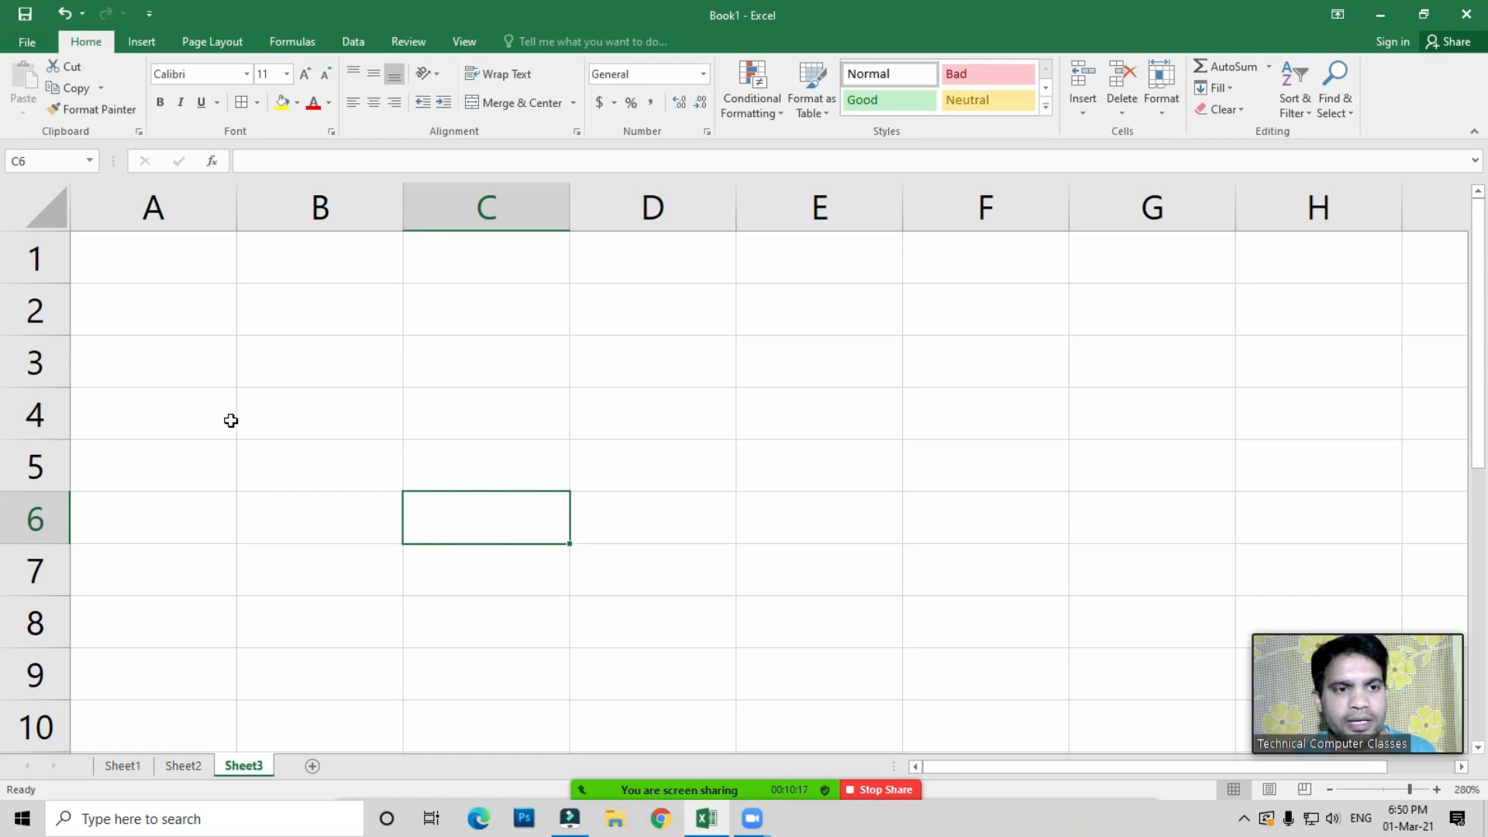
{"action": "left_click", "coordinate": [179, 261]}
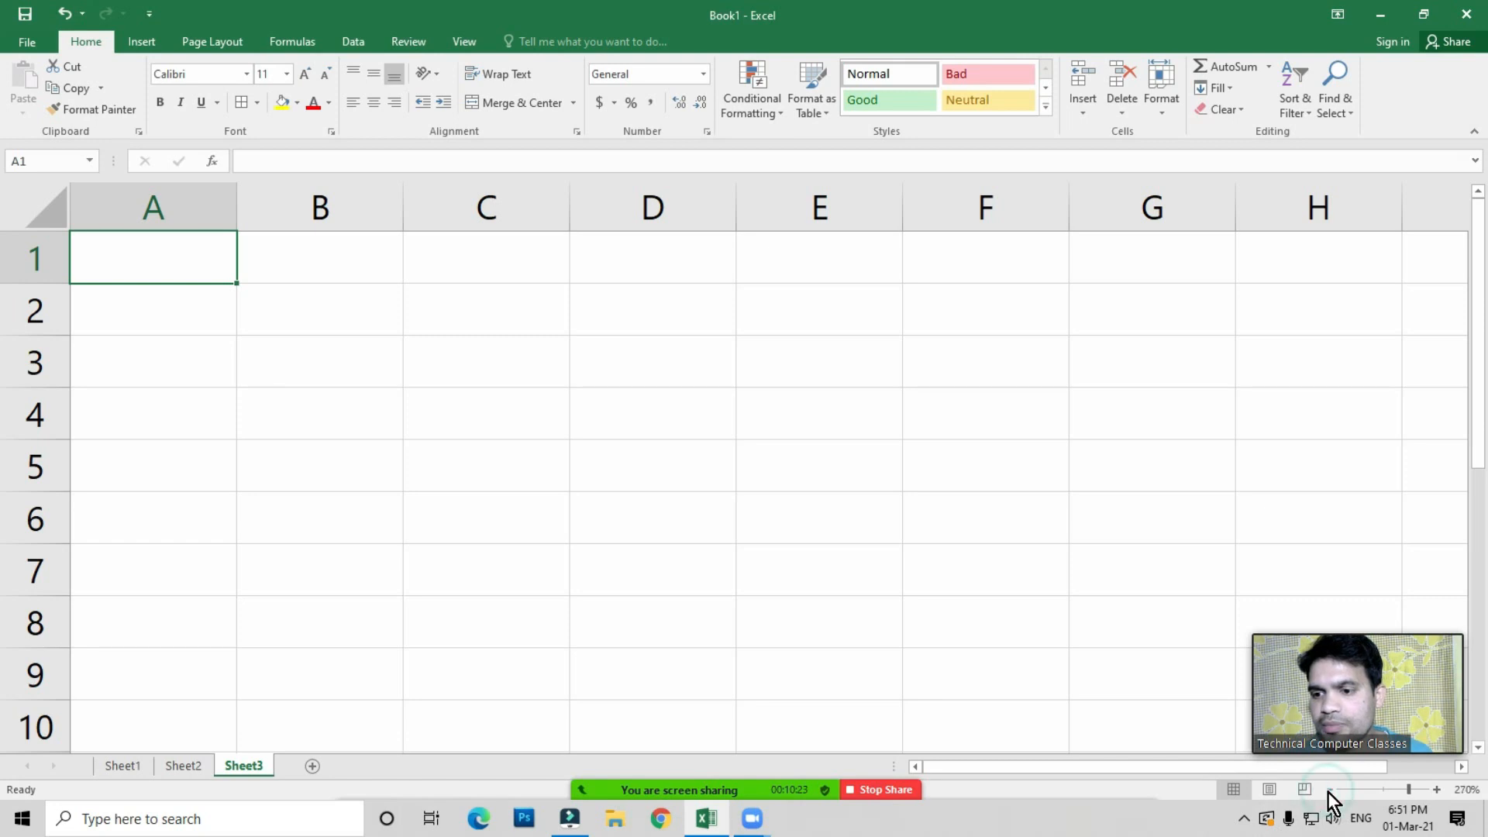
{"action": "left_click", "coordinate": [468, 279]}
{"action": "left_click", "coordinate": [152, 264]}
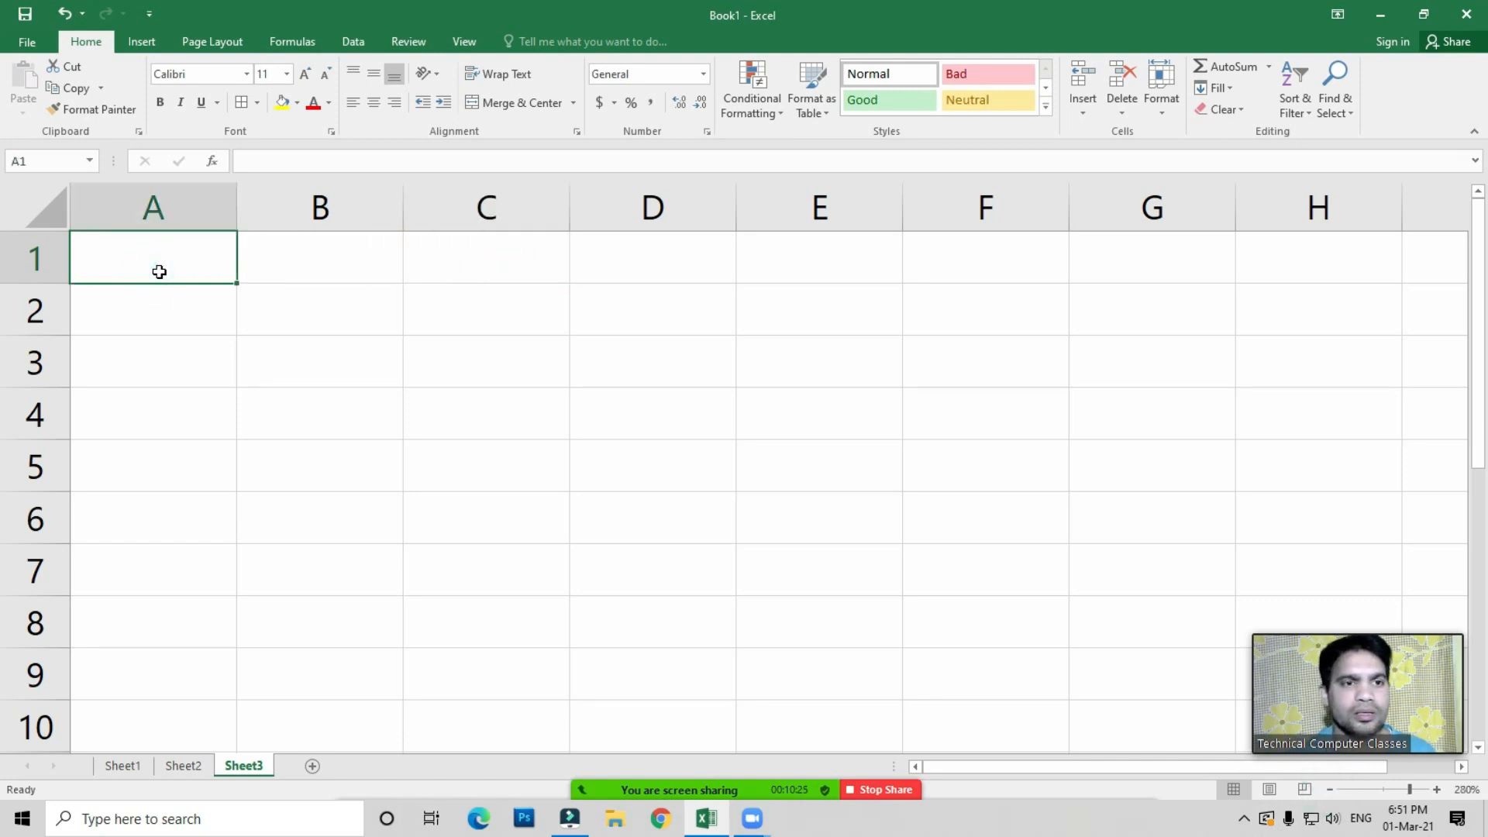
Type the headers Bill No., Names and Product into A1:C1
{"action": "type", "text": "Bill No."}
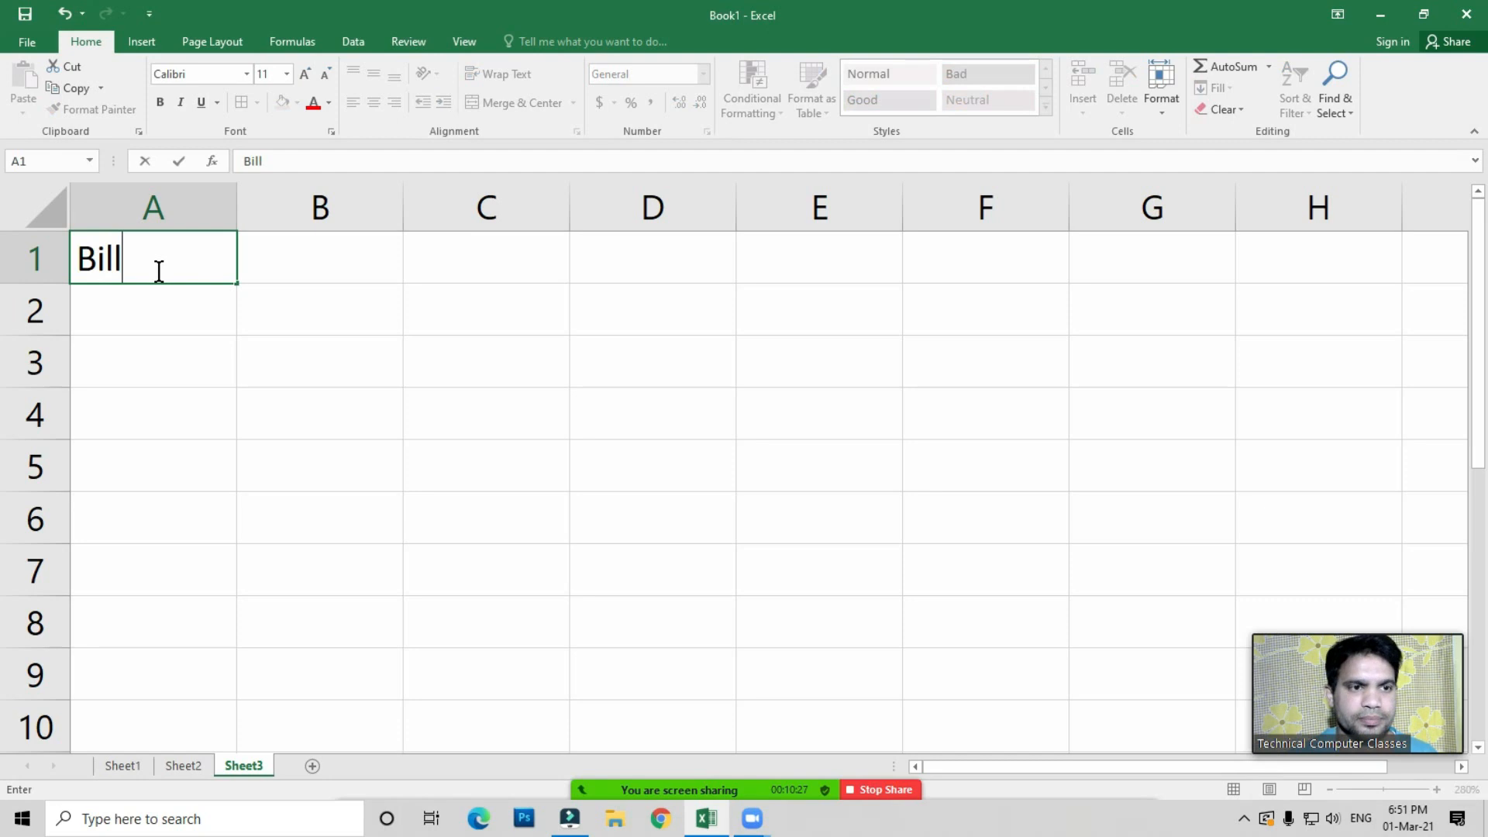
{"action": "key", "text": "Tab"}
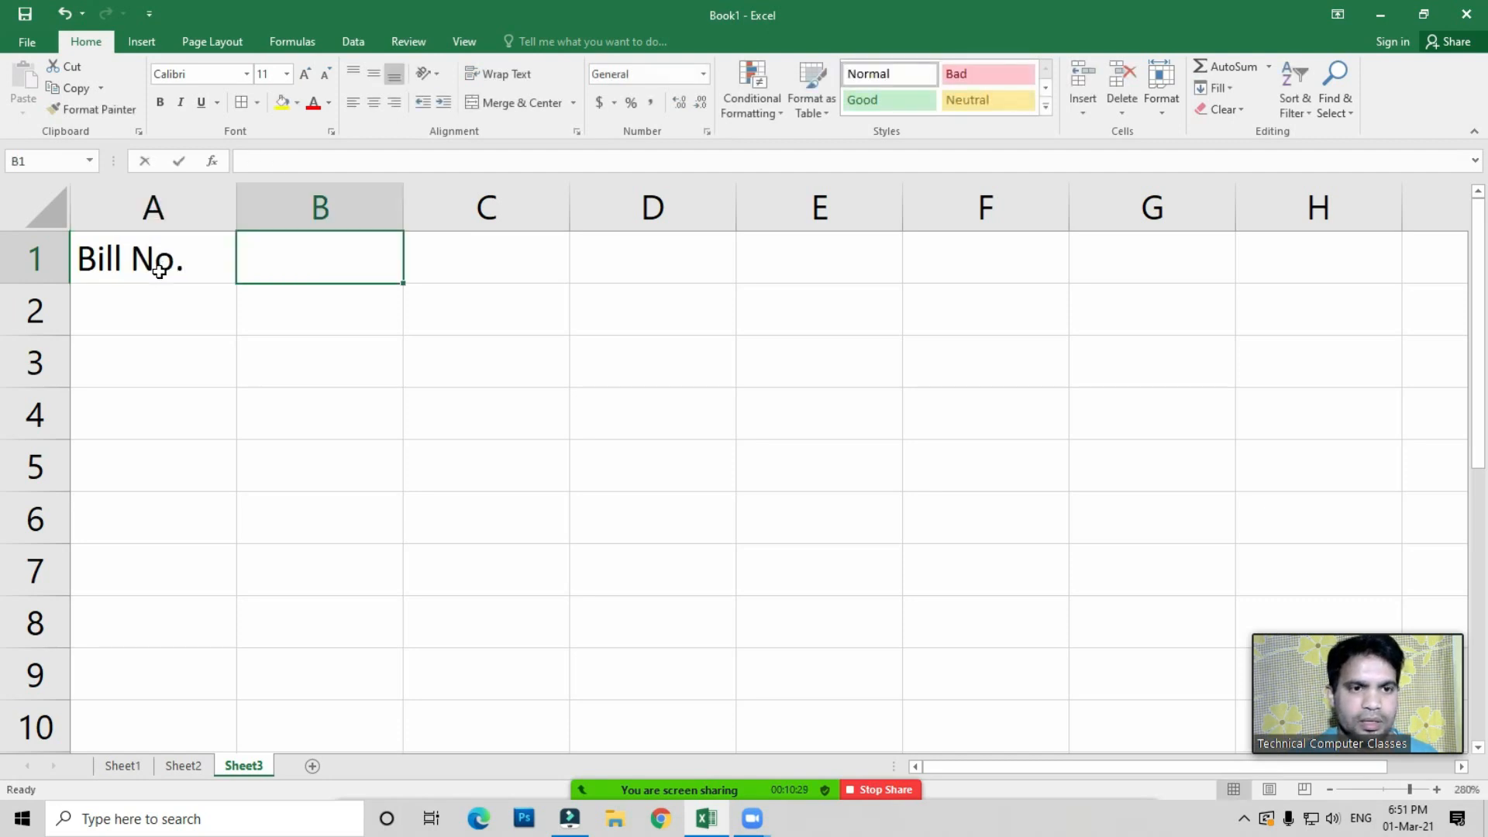
{"action": "type", "text": "Names"}
{"action": "key", "text": "Tab"}
{"action": "type", "text": "Produ"}
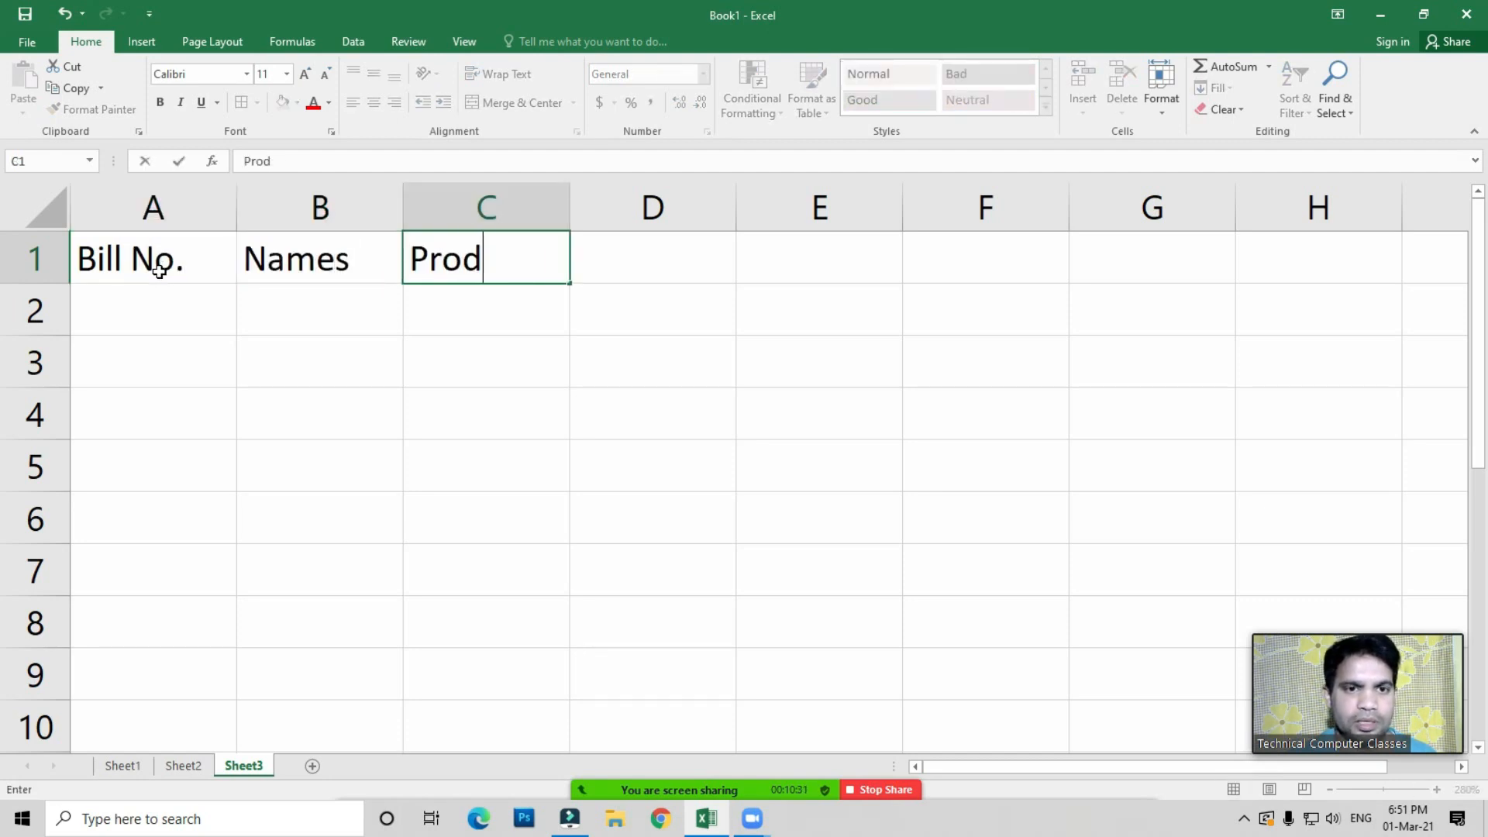
{"action": "key", "text": "Tab"}
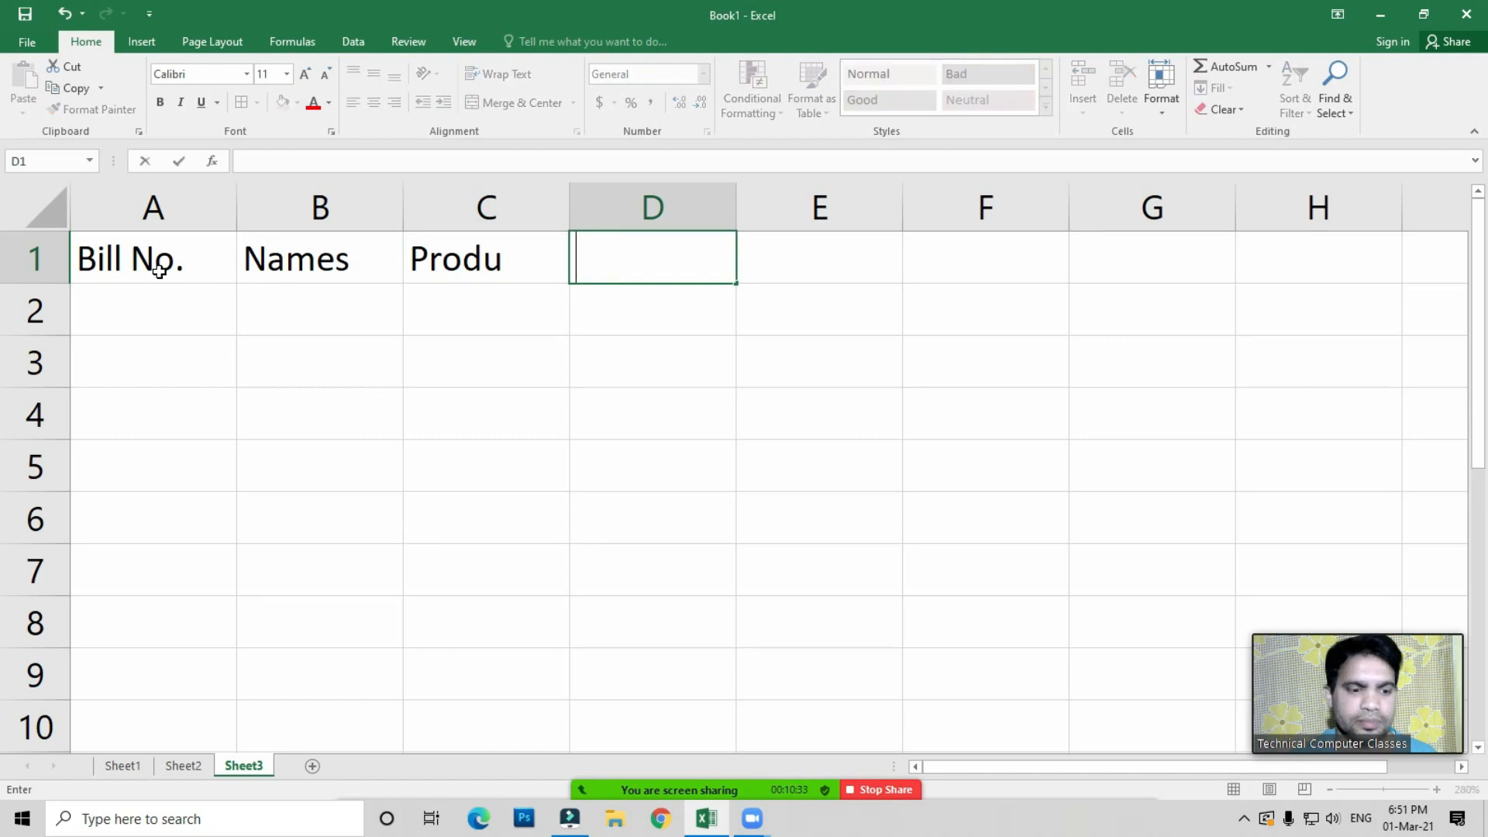
{"action": "key", "text": "shift+Tab"}
{"action": "key", "text": "F2"}
{"action": "type", "text": "ct"}
{"action": "key", "text": "Tab"}
Add the Purchase and Sales headers in D1 and E1
{"action": "type", "text": "Purchase"}
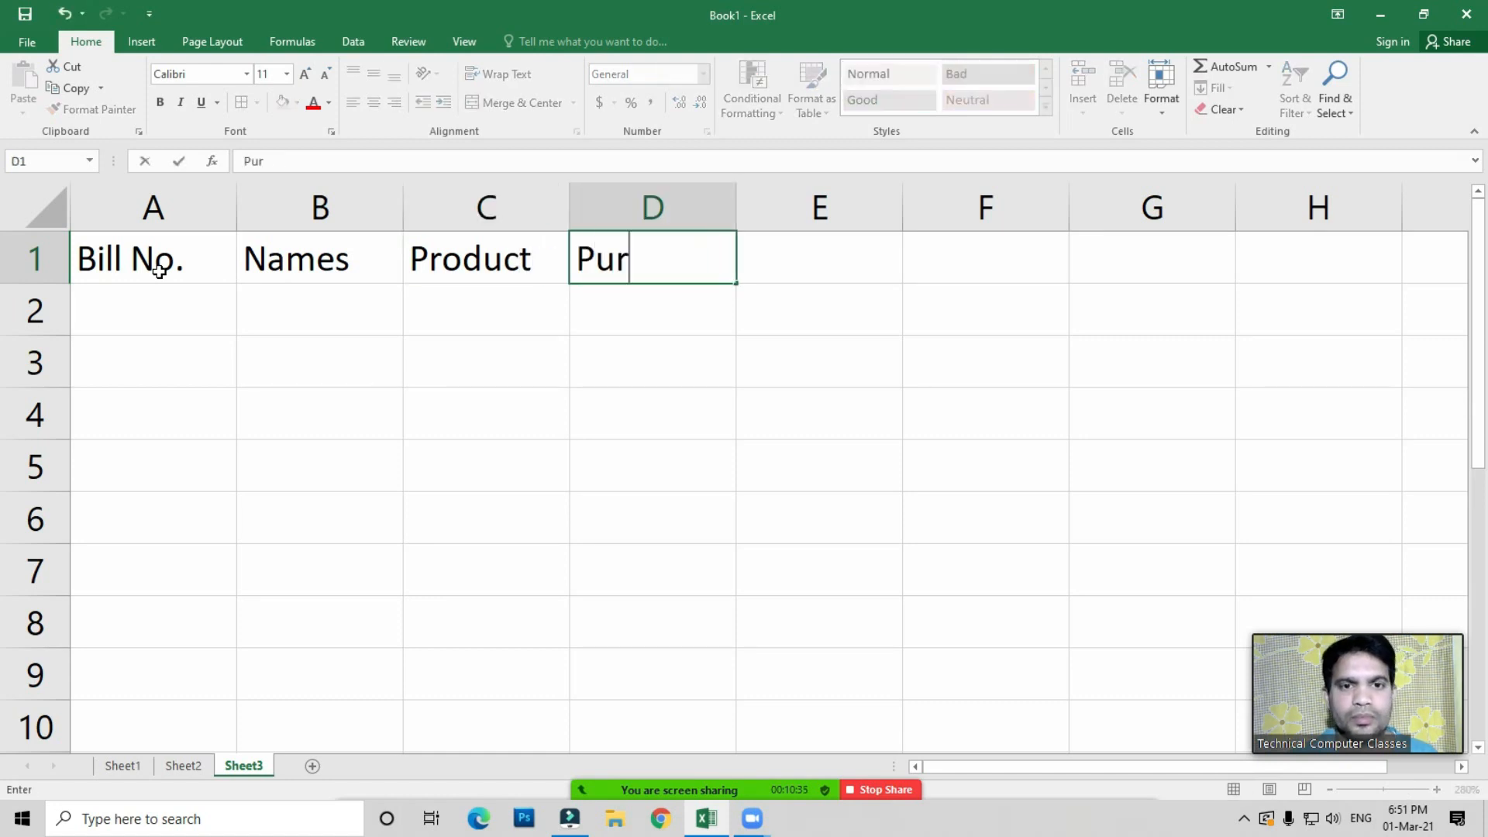
{"action": "key", "text": "Tab"}
{"action": "type", "text": "la"}
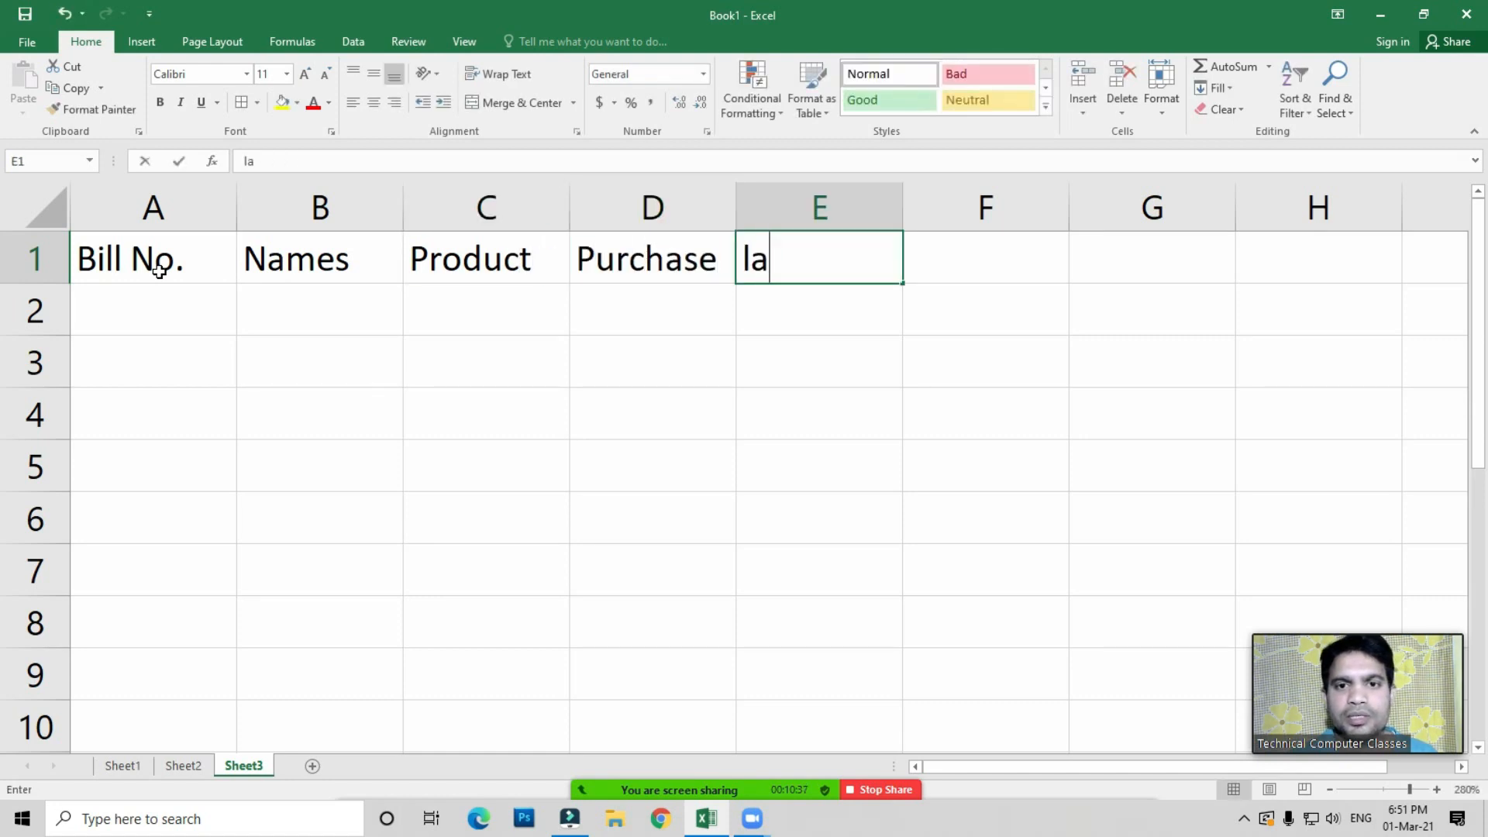
{"action": "key", "text": "BackSpace"}
{"action": "type", "text": "ales"}
{"action": "key", "text": "Return"}
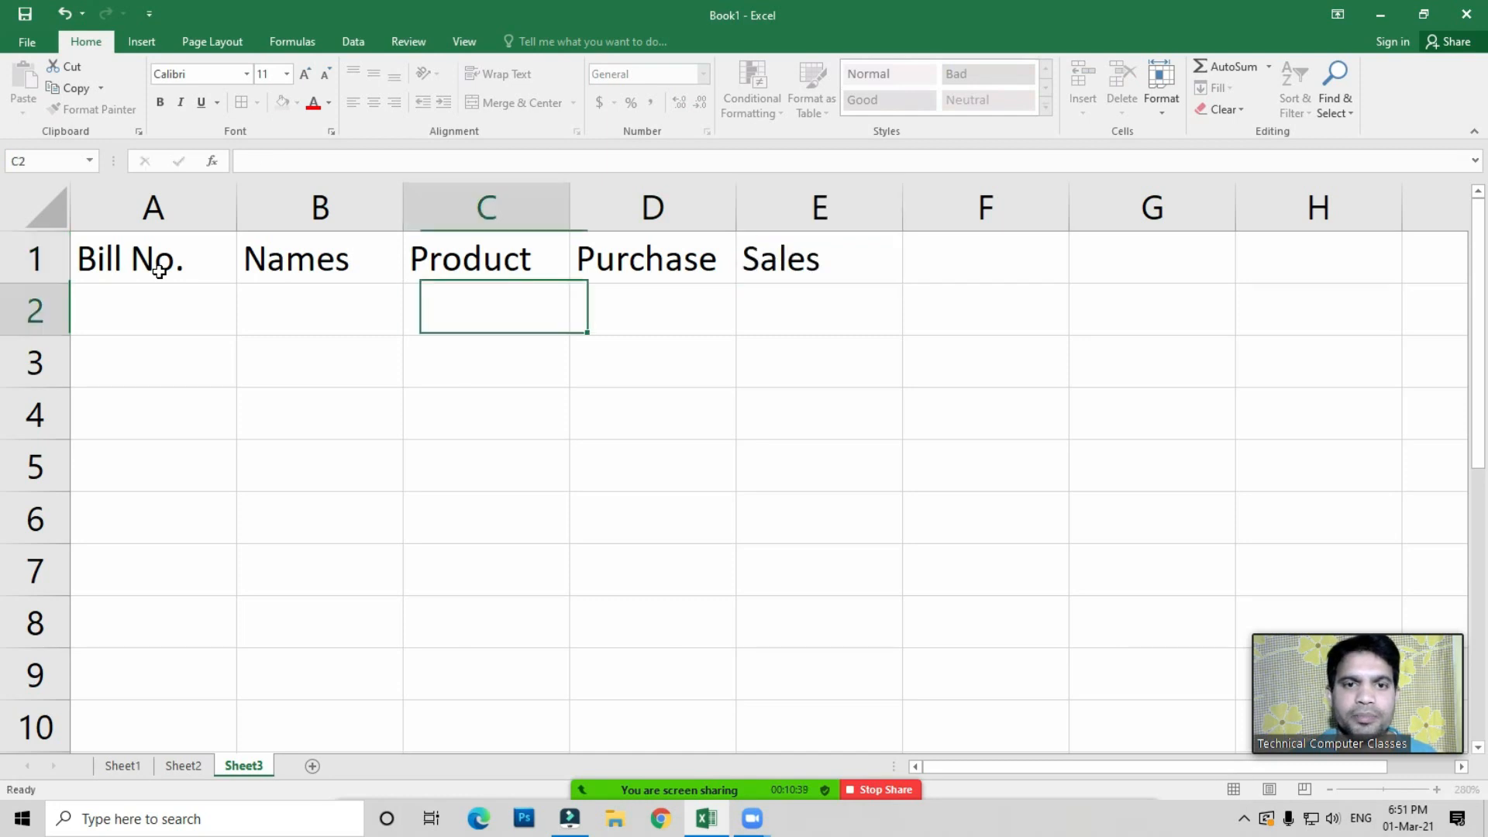
Enter 101 as the first bill number in A2 and extend the selection down column A
{"action": "key", "text": "Left"}
{"action": "key", "text": "Left"}
{"action": "type", "text": "101"}
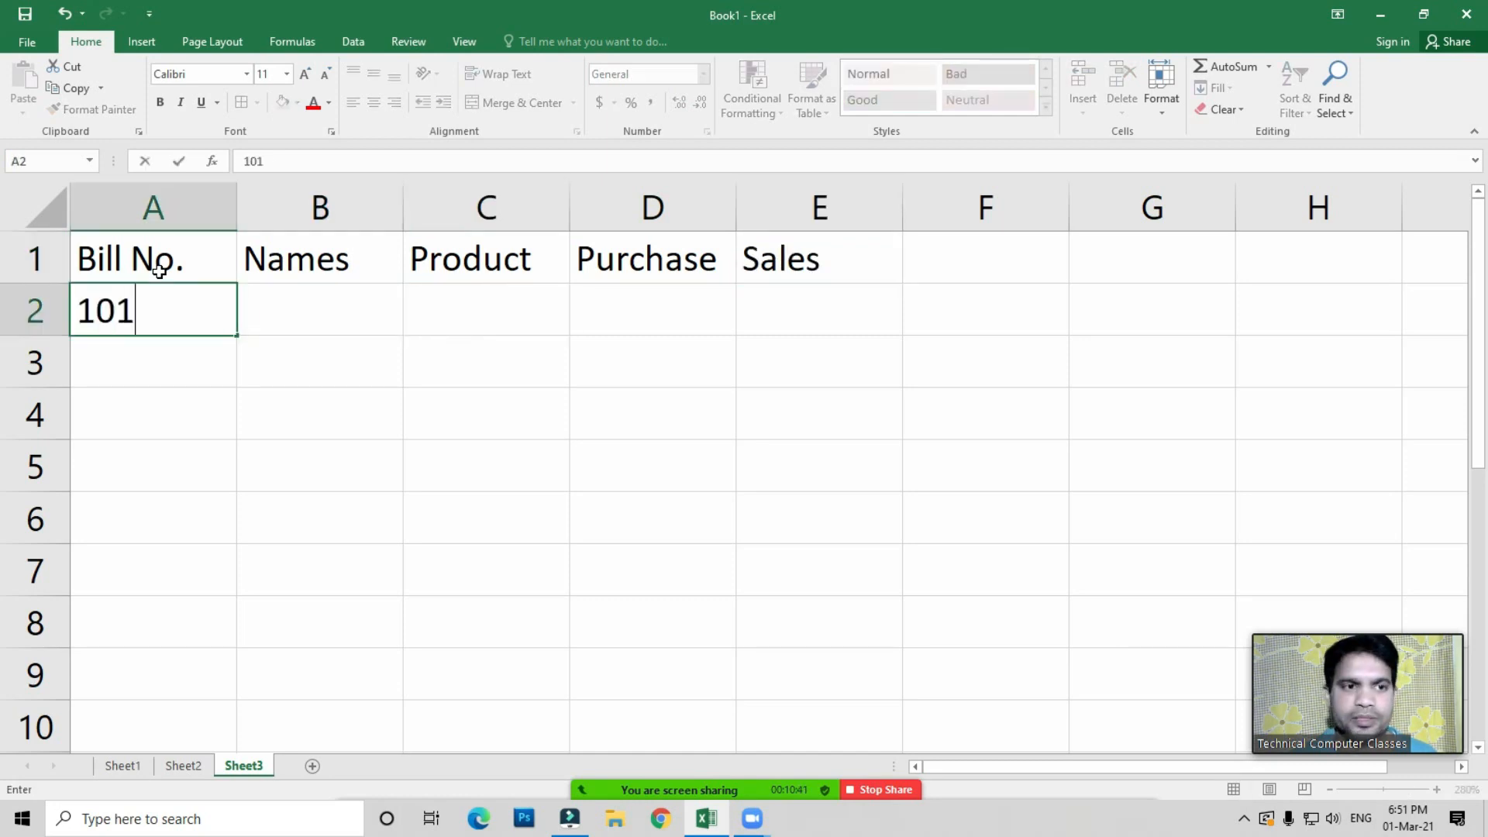
{"action": "key", "text": "ctrl+Return"}
{"action": "key", "text": "shift+Down"}
{"action": "key", "text": "shift+Down"}
{"action": "key", "text": "shift+Down"}
{"action": "key", "text": "shift+Down"}
{"action": "key", "text": "shift+Down"}
{"action": "key", "text": "shift+Down"}
{"action": "key", "text": "shift+Down"}
{"action": "key", "text": "shift+Down"}
{"action": "key", "text": "shift+Down"}
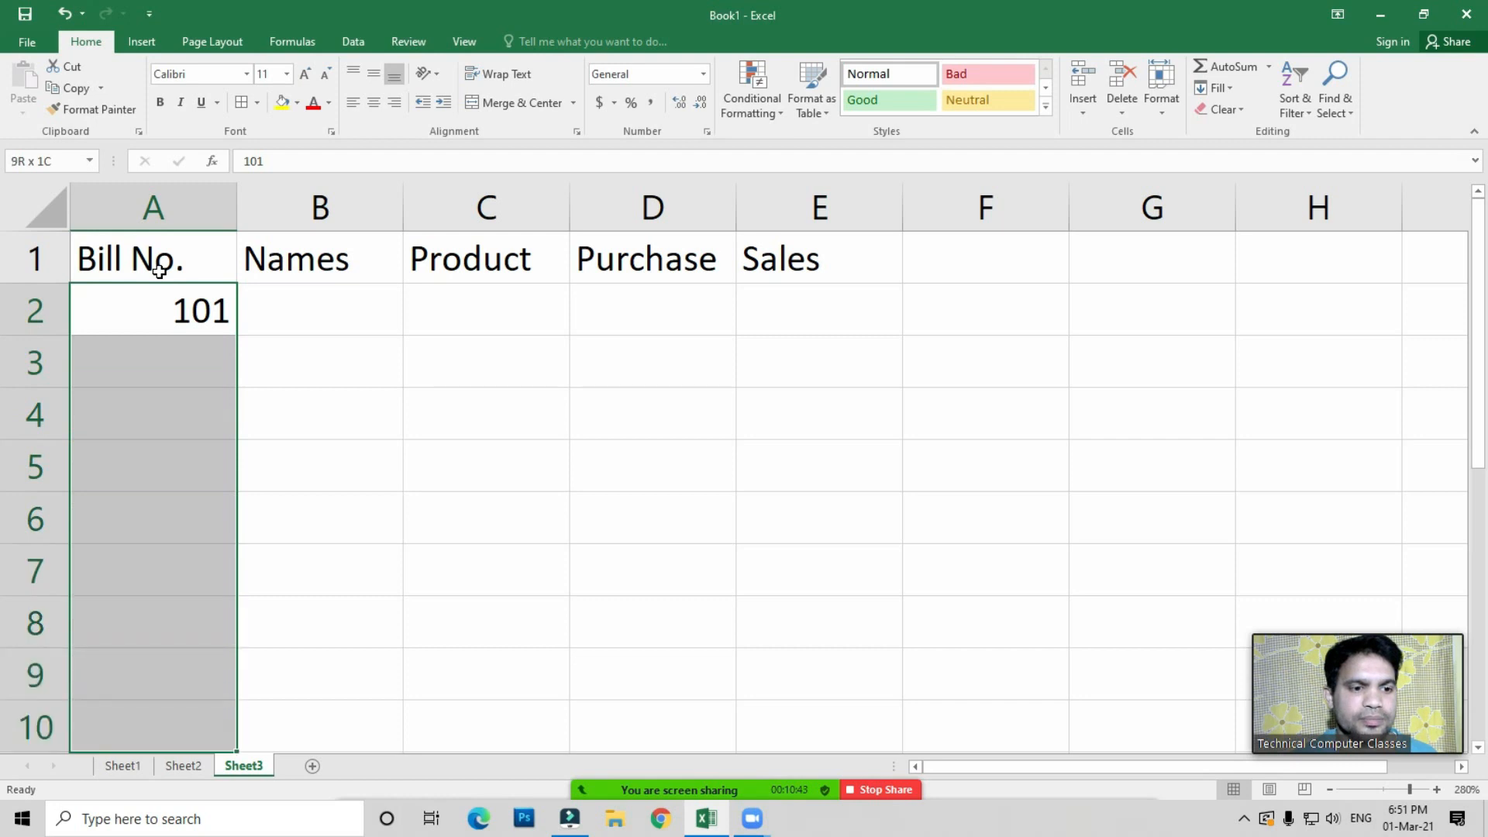
Fill A3:A11 with bill numbers 102 to 110 using a series fill
{"action": "key", "text": "alt+e"}
{"action": "key", "text": "i"}
{"action": "key", "text": "s"}
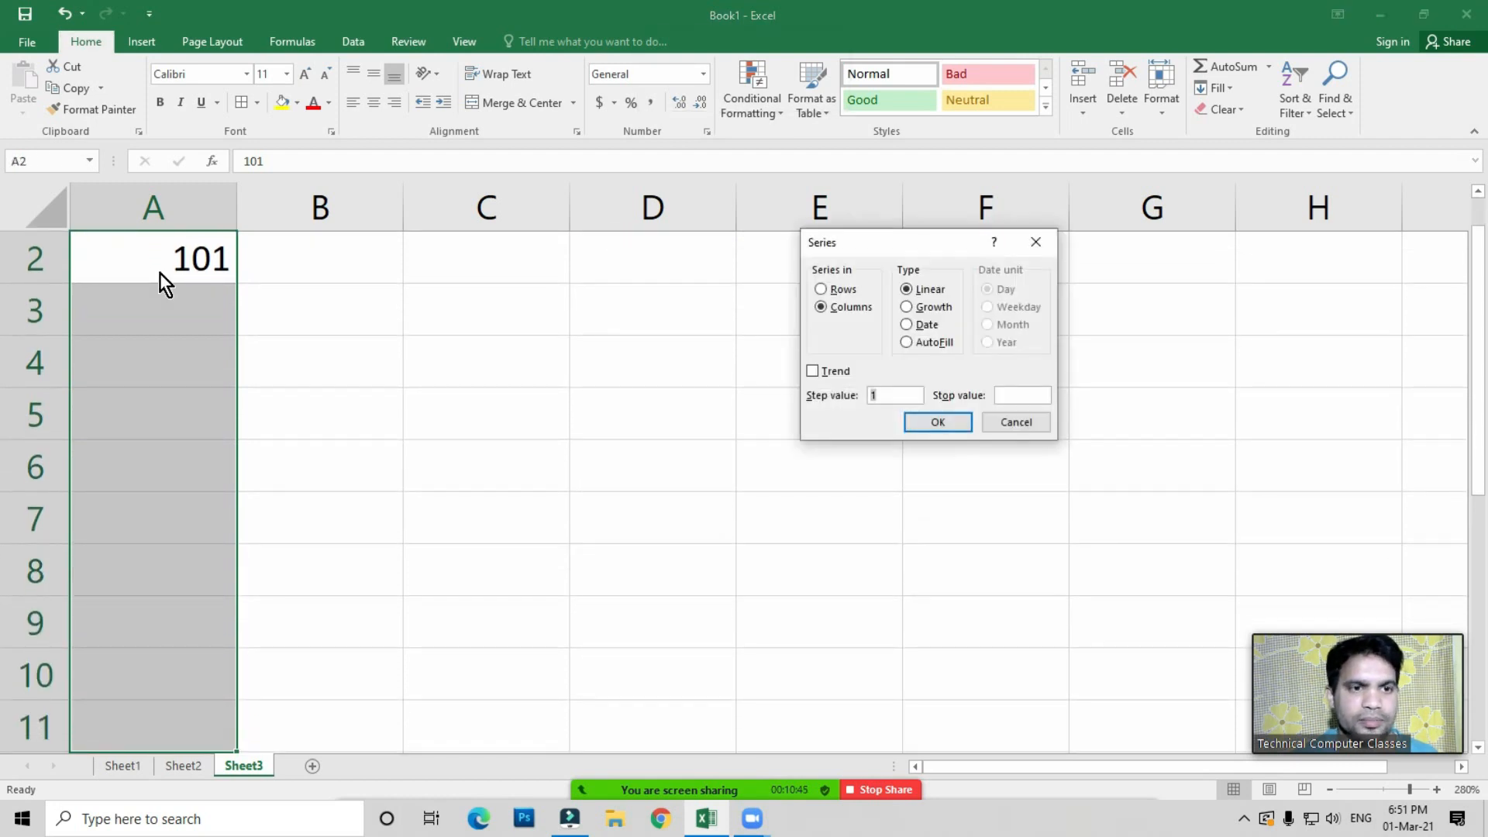
{"action": "key", "text": "Return"}
Zoom the sheet to 250% magnification
{"action": "key", "text": "alt+w"}
{"action": "key", "text": "q"}
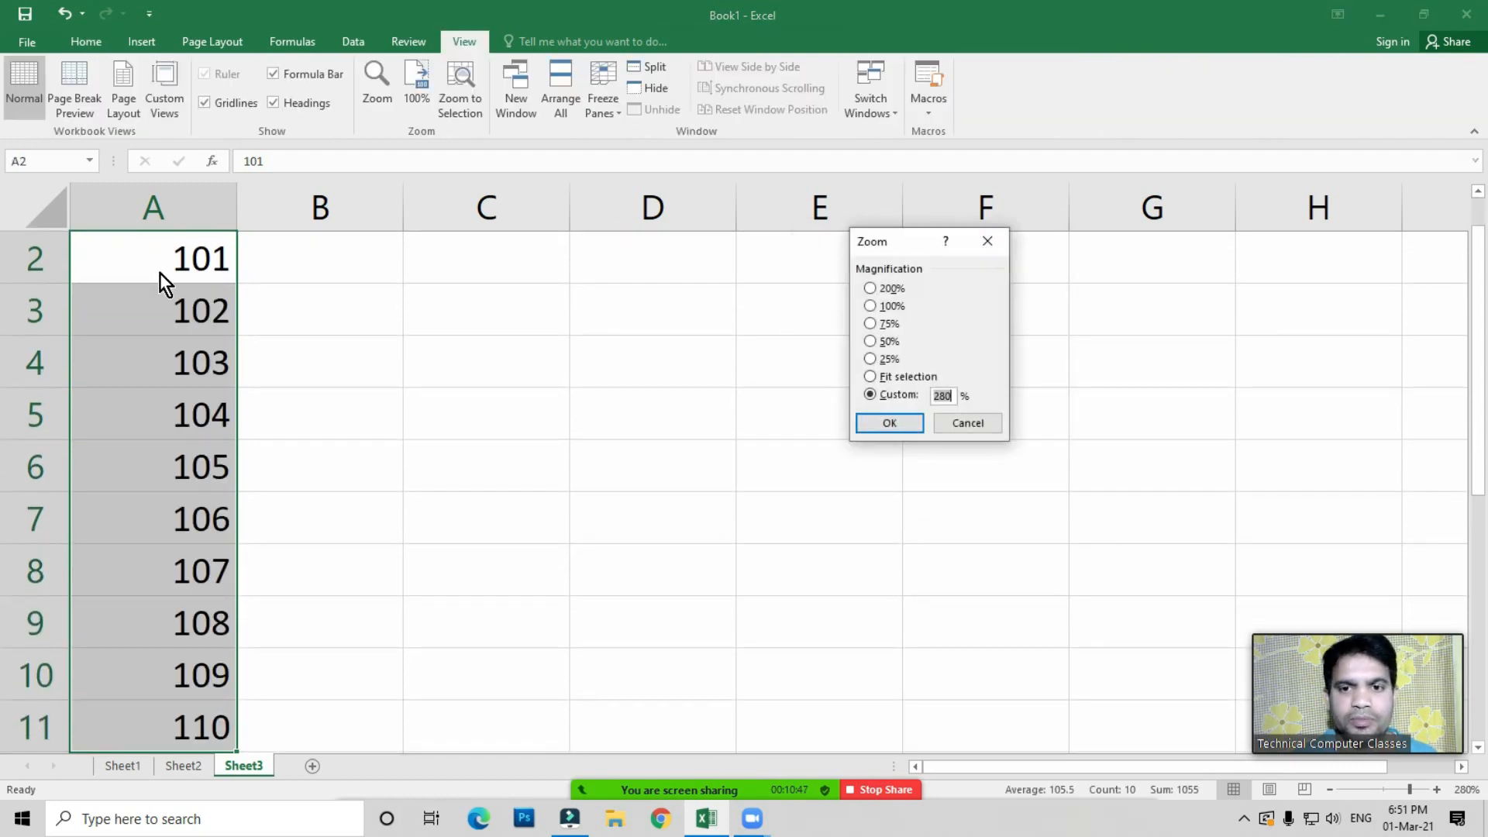
{"action": "type", "text": "250"}
{"action": "key", "text": "Return"}
Enter Rakesh in B2 and drag its fill handle down to B11 to fill the names
{"action": "key", "text": "Up"}
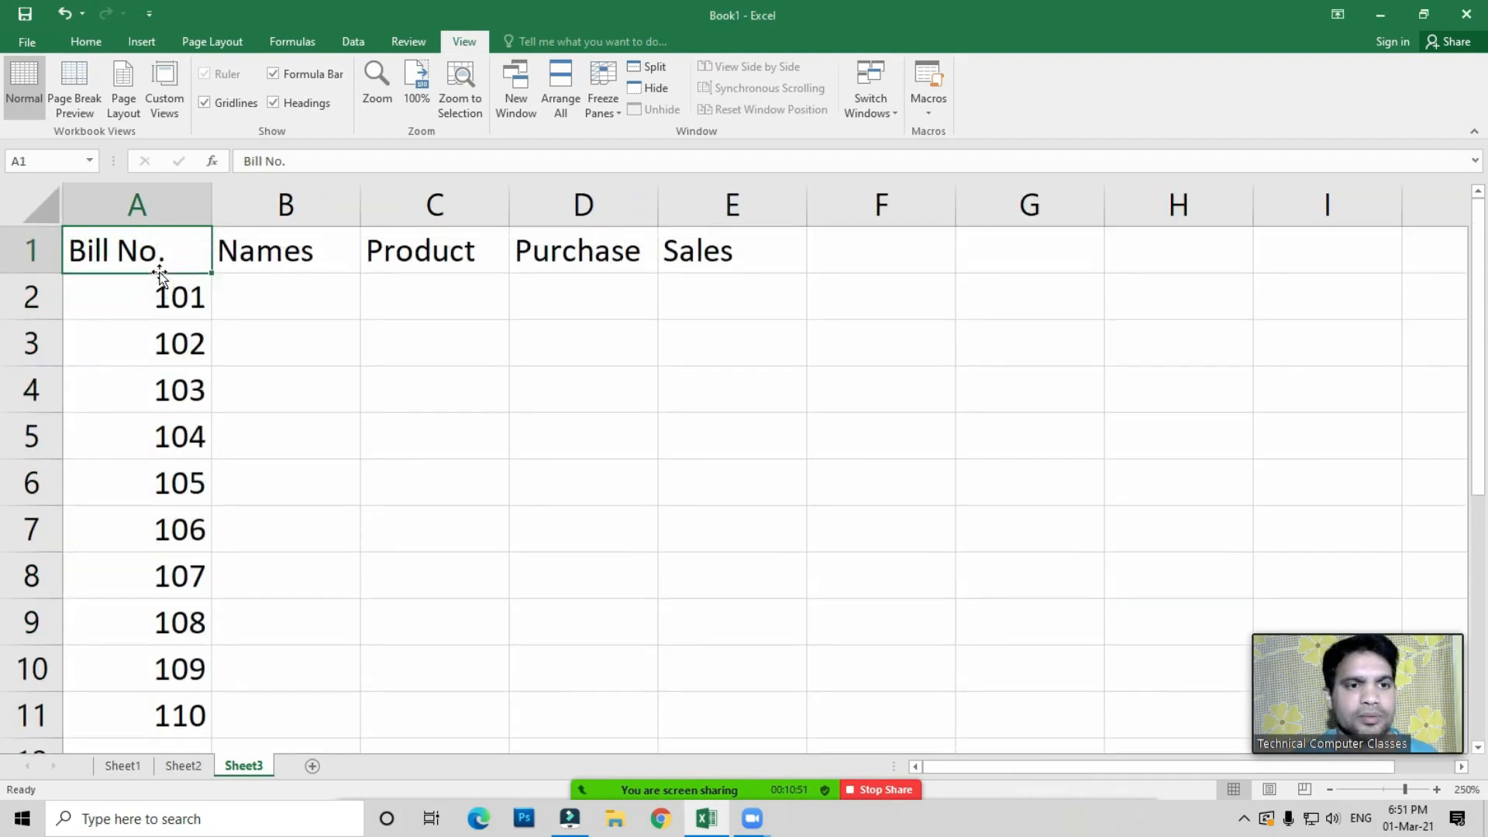
{"action": "key", "text": "Right"}
{"action": "key", "text": "Down"}
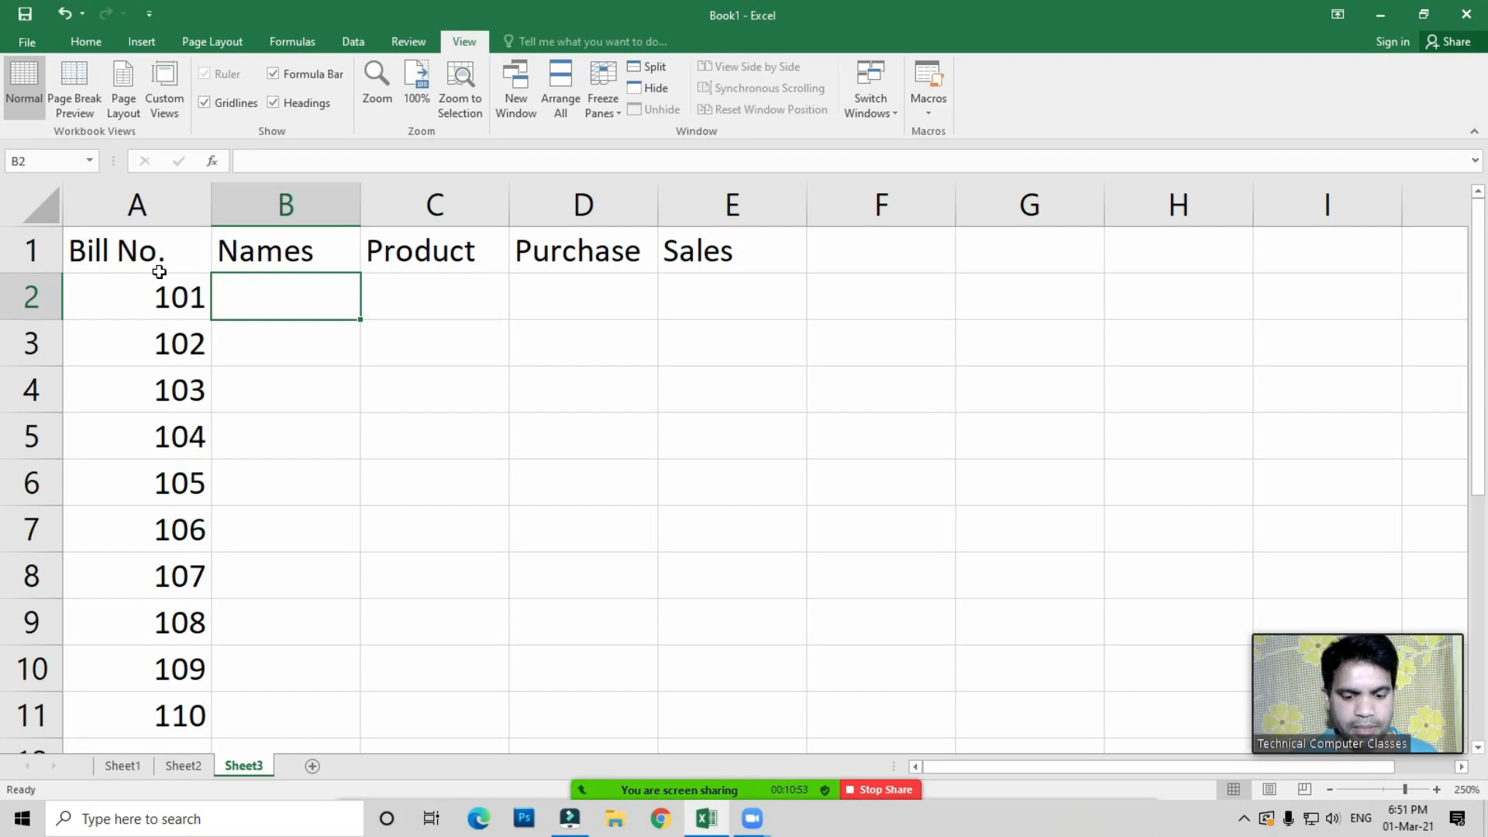
{"action": "type", "text": "Rakesh"}
{"action": "key", "text": "Return"}
{"action": "left_click", "coordinate": [312, 307]}
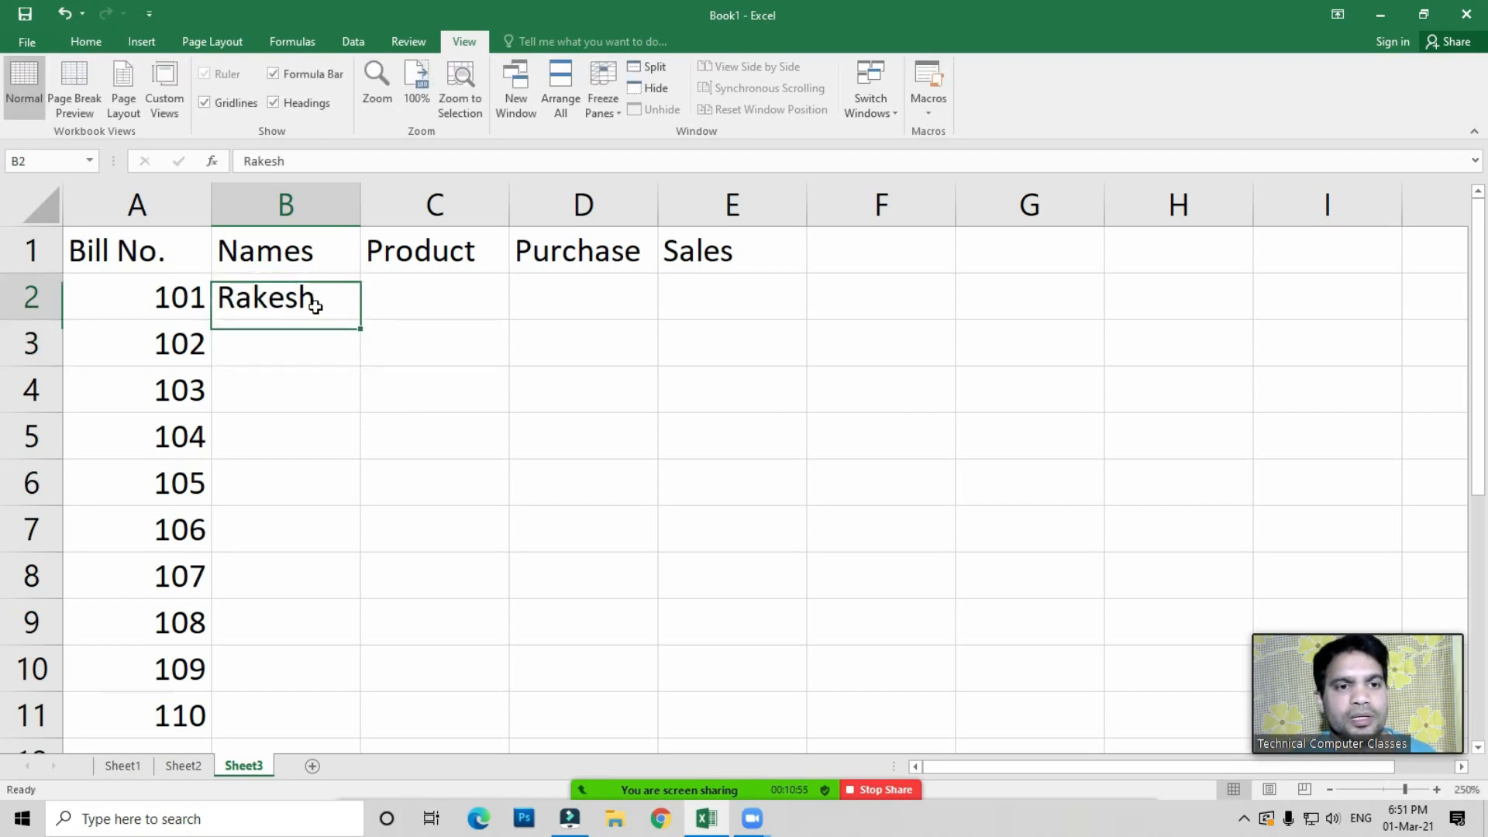
{"action": "left_click_drag", "start_coordinate": [360, 318], "coordinate": [335, 725]}
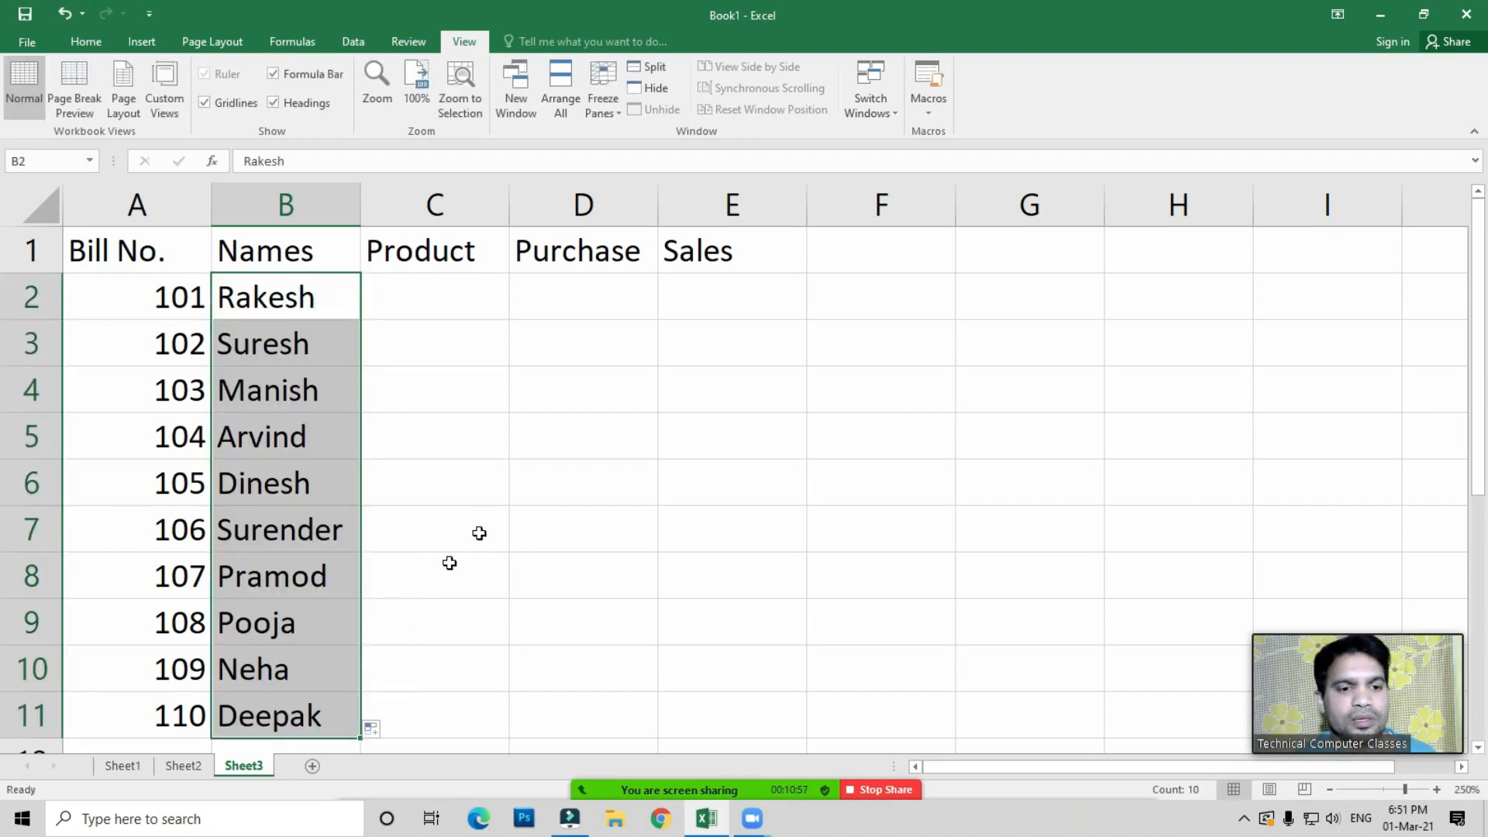
{"action": "left_click", "coordinate": [485, 522]}
{"action": "left_click", "coordinate": [438, 292]}
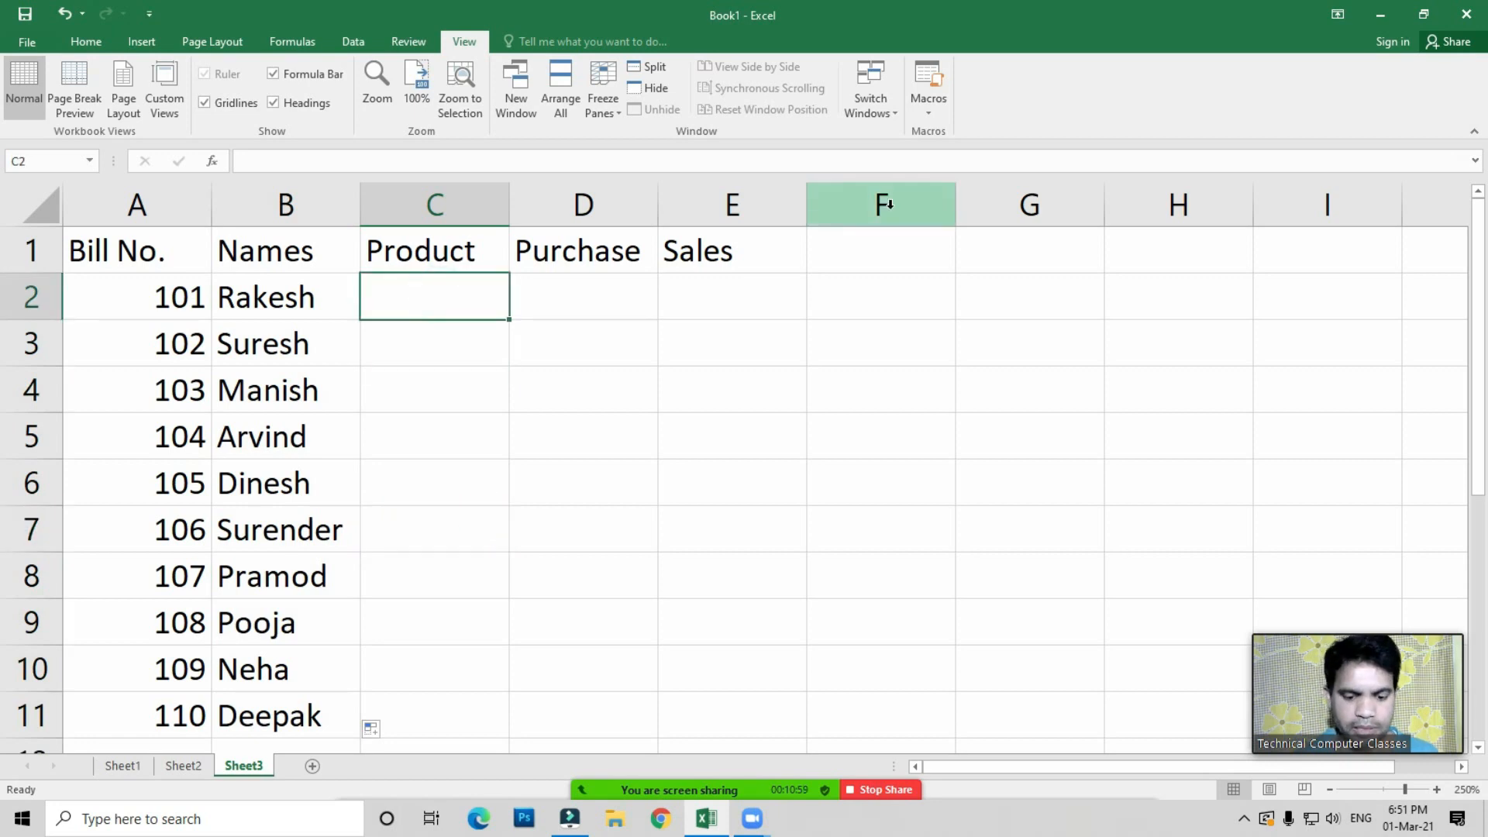
Enter Mouse, Keyboard, Mouse and Keyboard as products in C2:C5
{"action": "type", "text": "Mouse"}
{"action": "key", "text": "Return"}
{"action": "type", "text": "Keyb"}
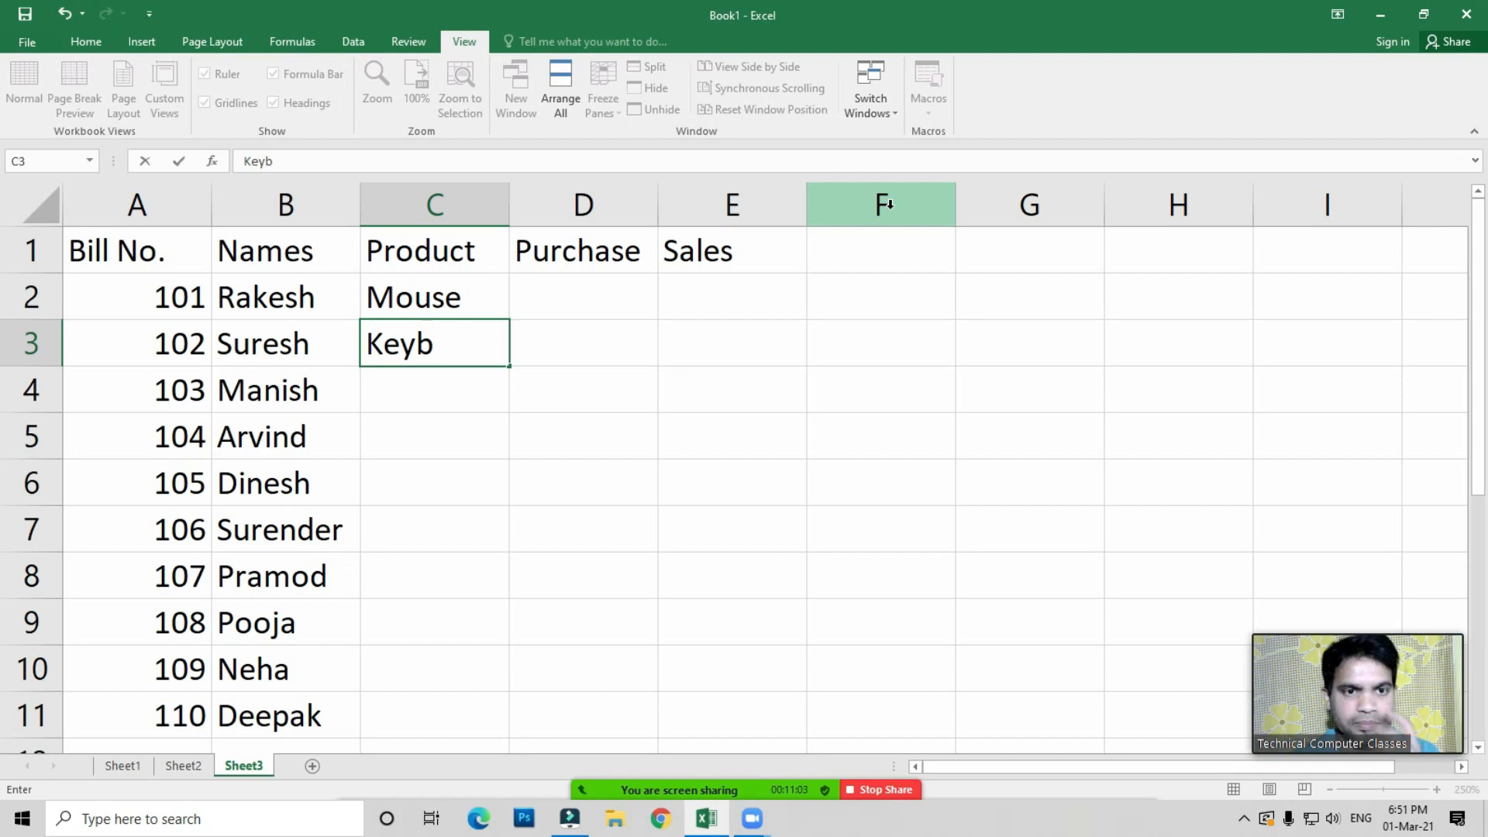
{"action": "type", "text": "oard"}
{"action": "key", "text": "Return"}
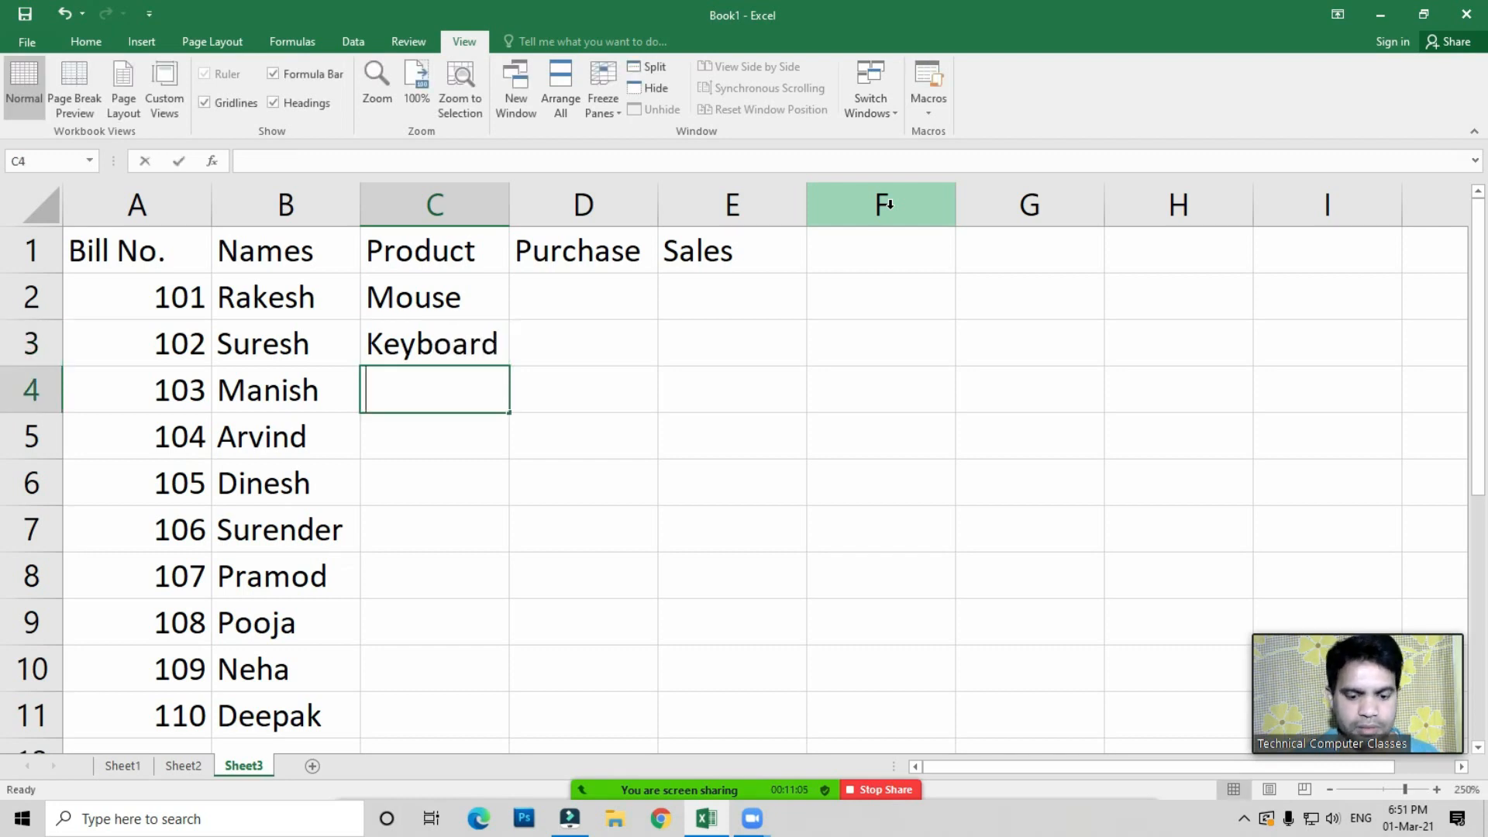
{"action": "type", "text": "Mouse"}
{"action": "key", "text": "Return"}
{"action": "type", "text": "Keyboard"}
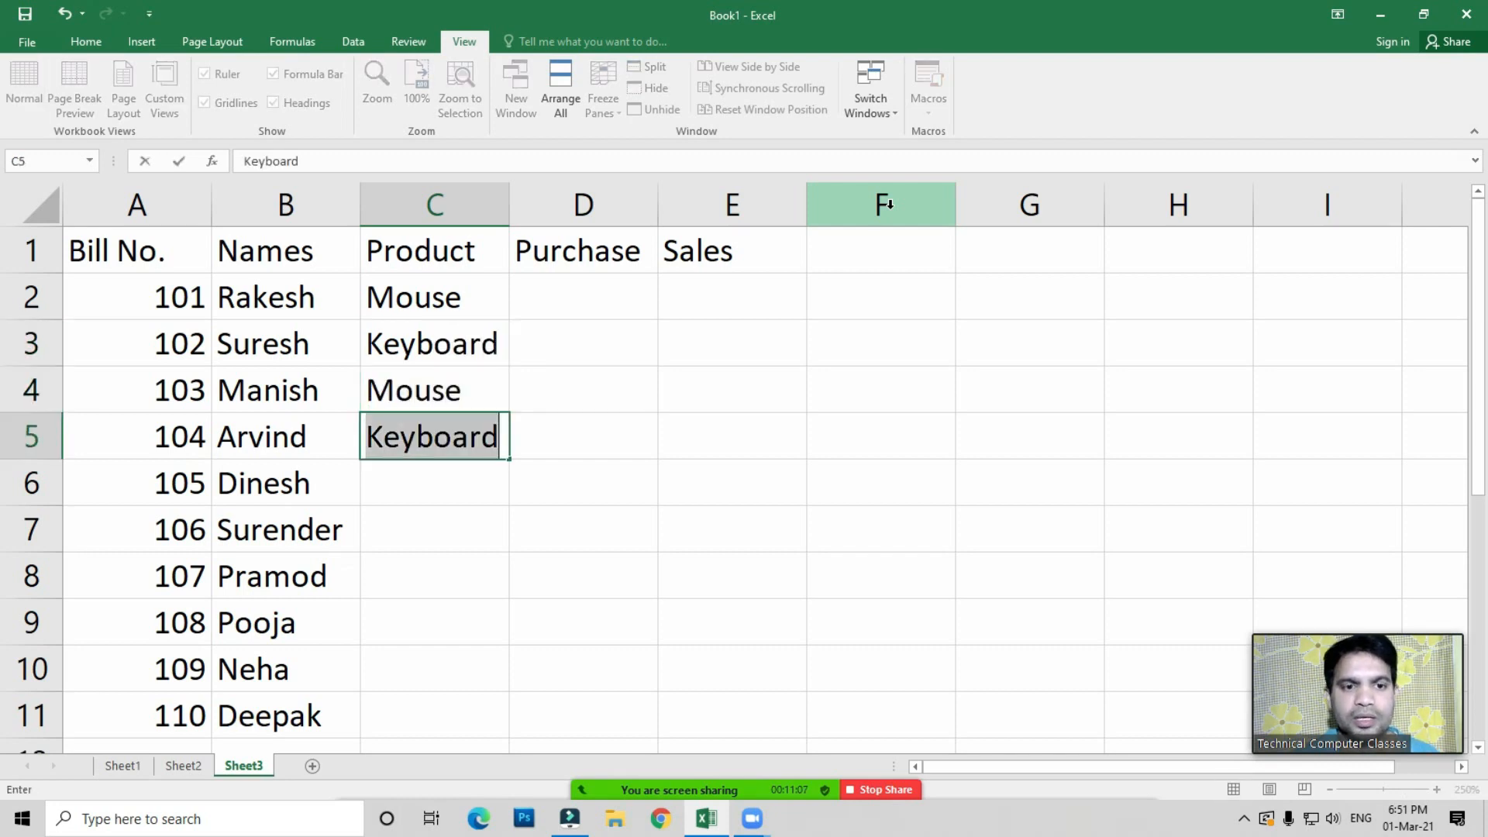
{"action": "key", "text": "Return"}
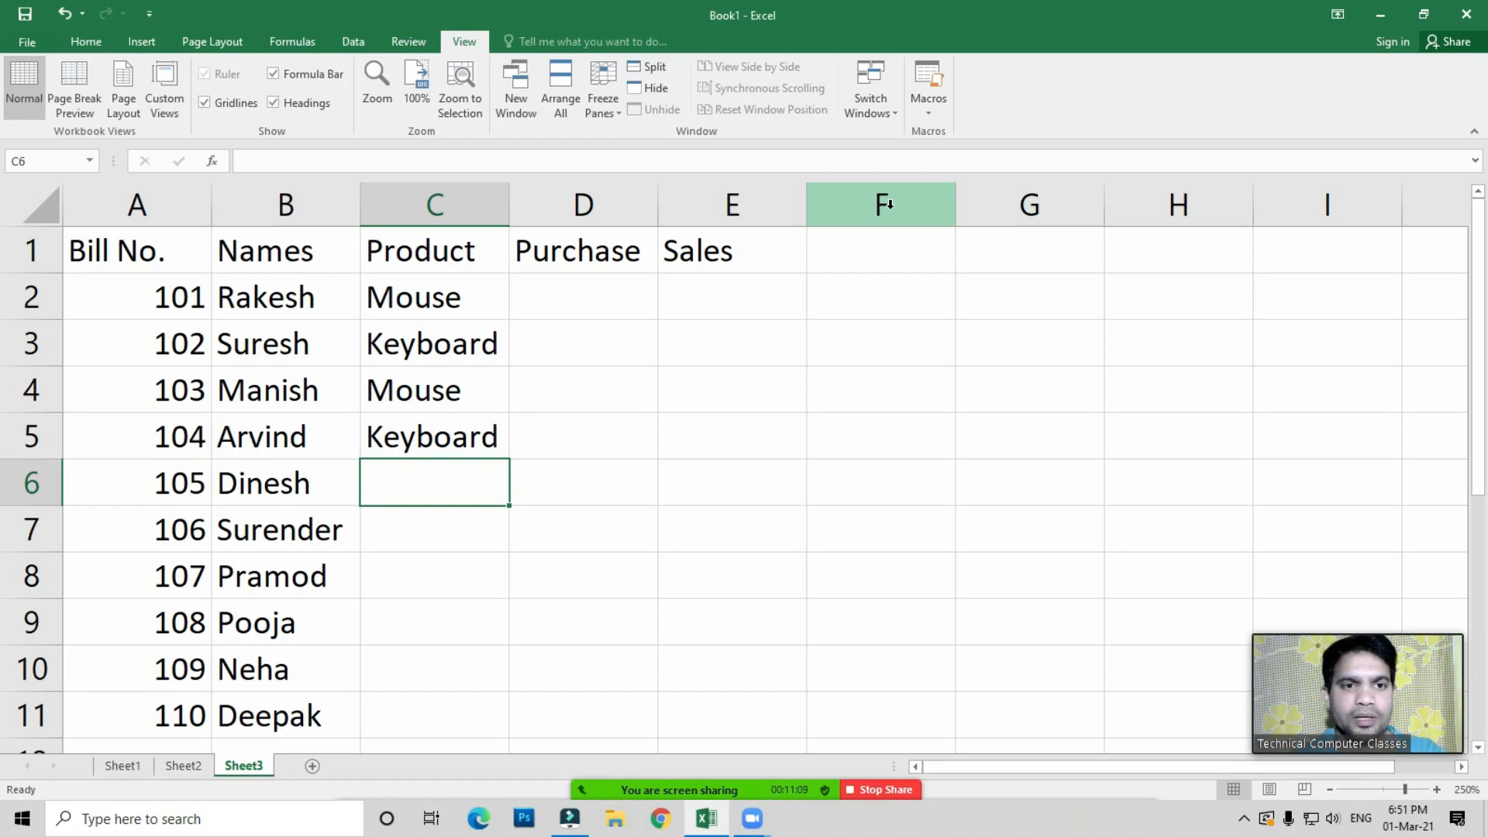
Enter Monitor as the product in C6 and C7
{"action": "key", "text": "Left"}
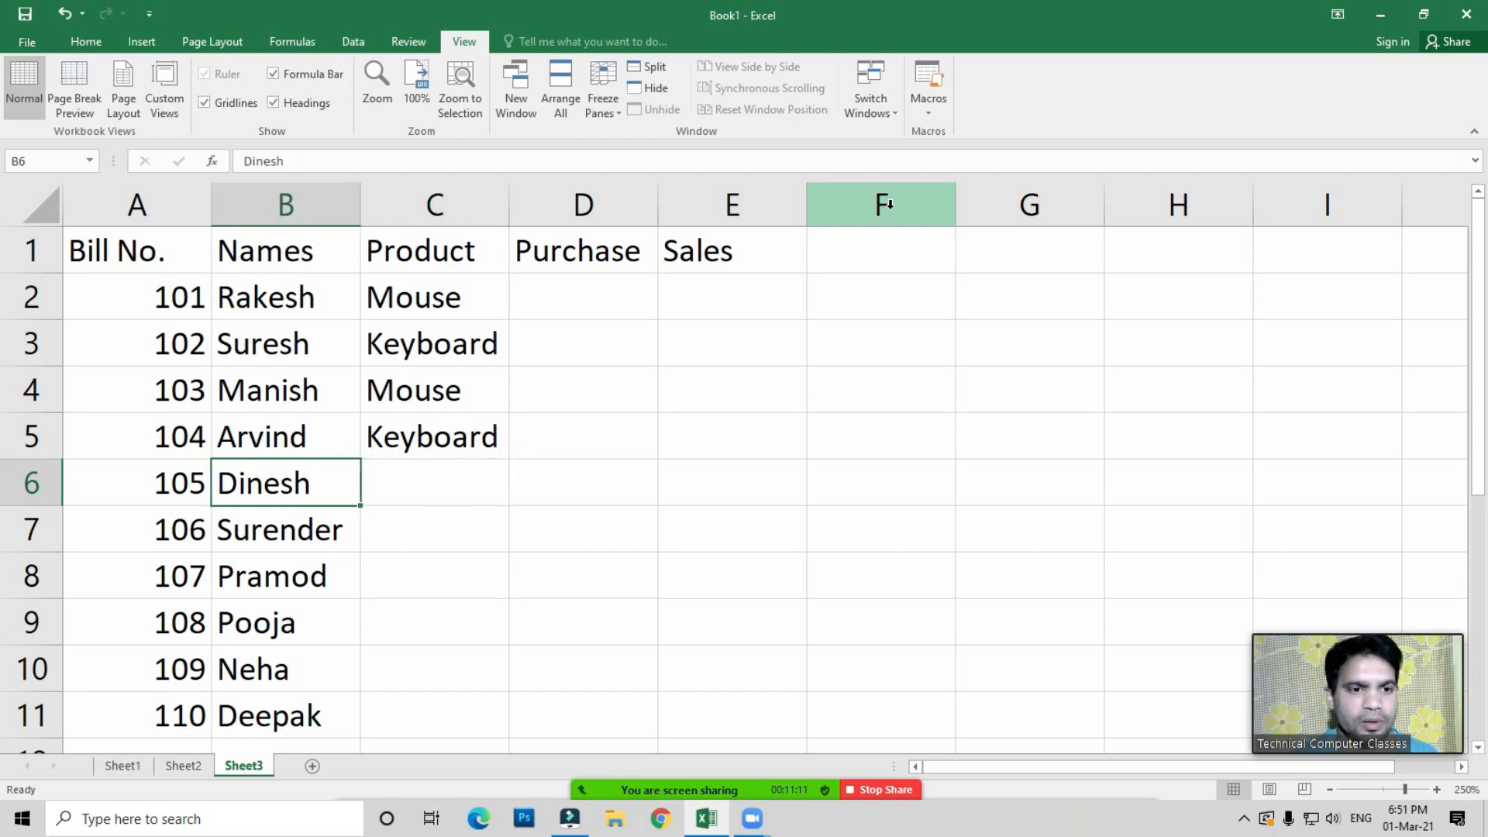
{"action": "key", "text": "Left"}
{"action": "key", "text": "Up"}
{"action": "key", "text": "Right"}
{"action": "key", "text": "Down"}
{"action": "key", "text": "Right"}
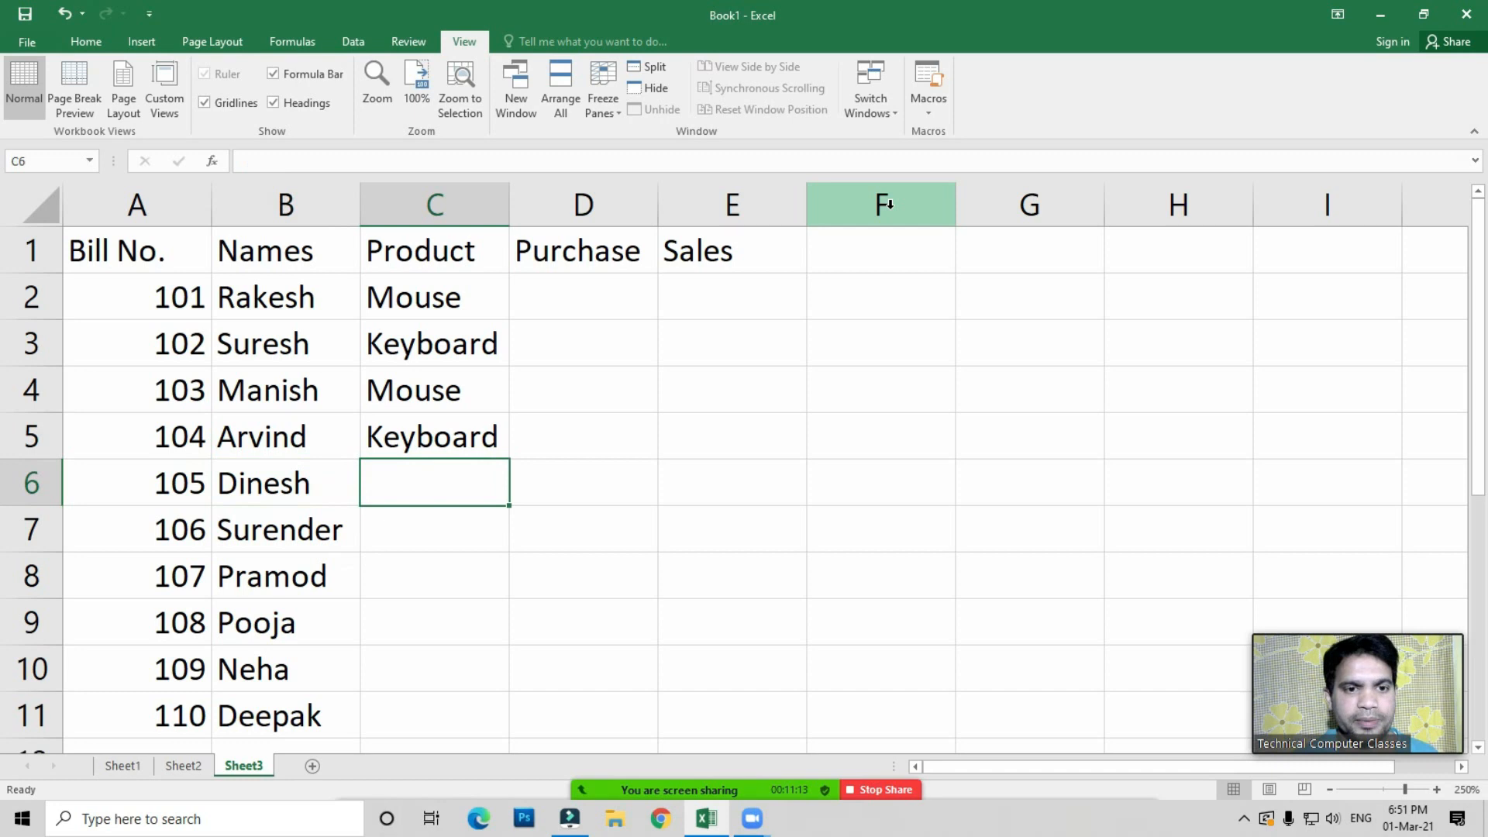
{"action": "type", "text": "Monitor"}
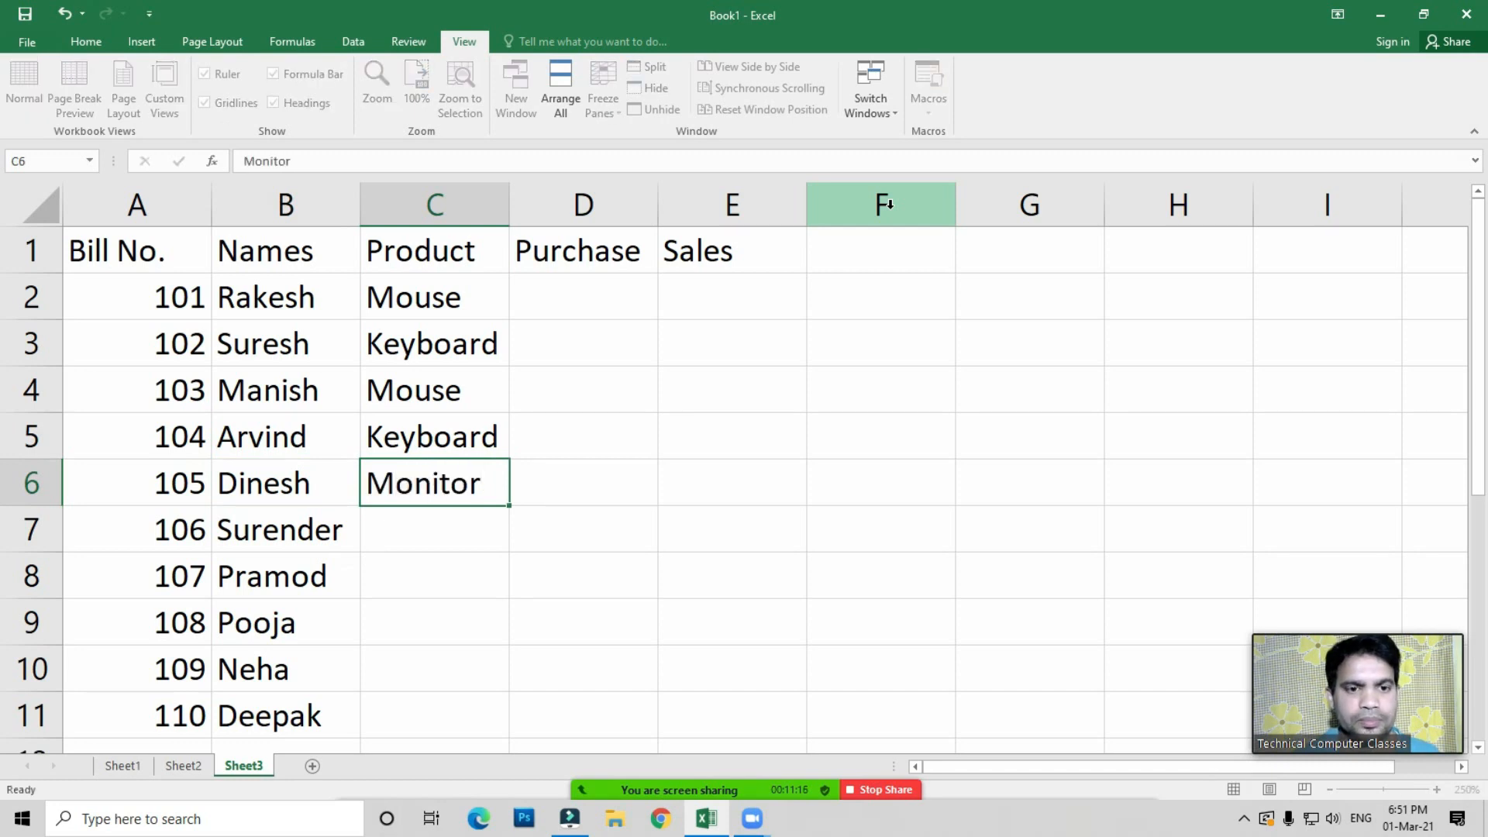
{"action": "key", "text": "Return"}
{"action": "type", "text": "Mon"}
{"action": "key", "text": "Return"}
Enter Mouse in C8 and CPU in C9 through C11
{"action": "type", "text": "M"}
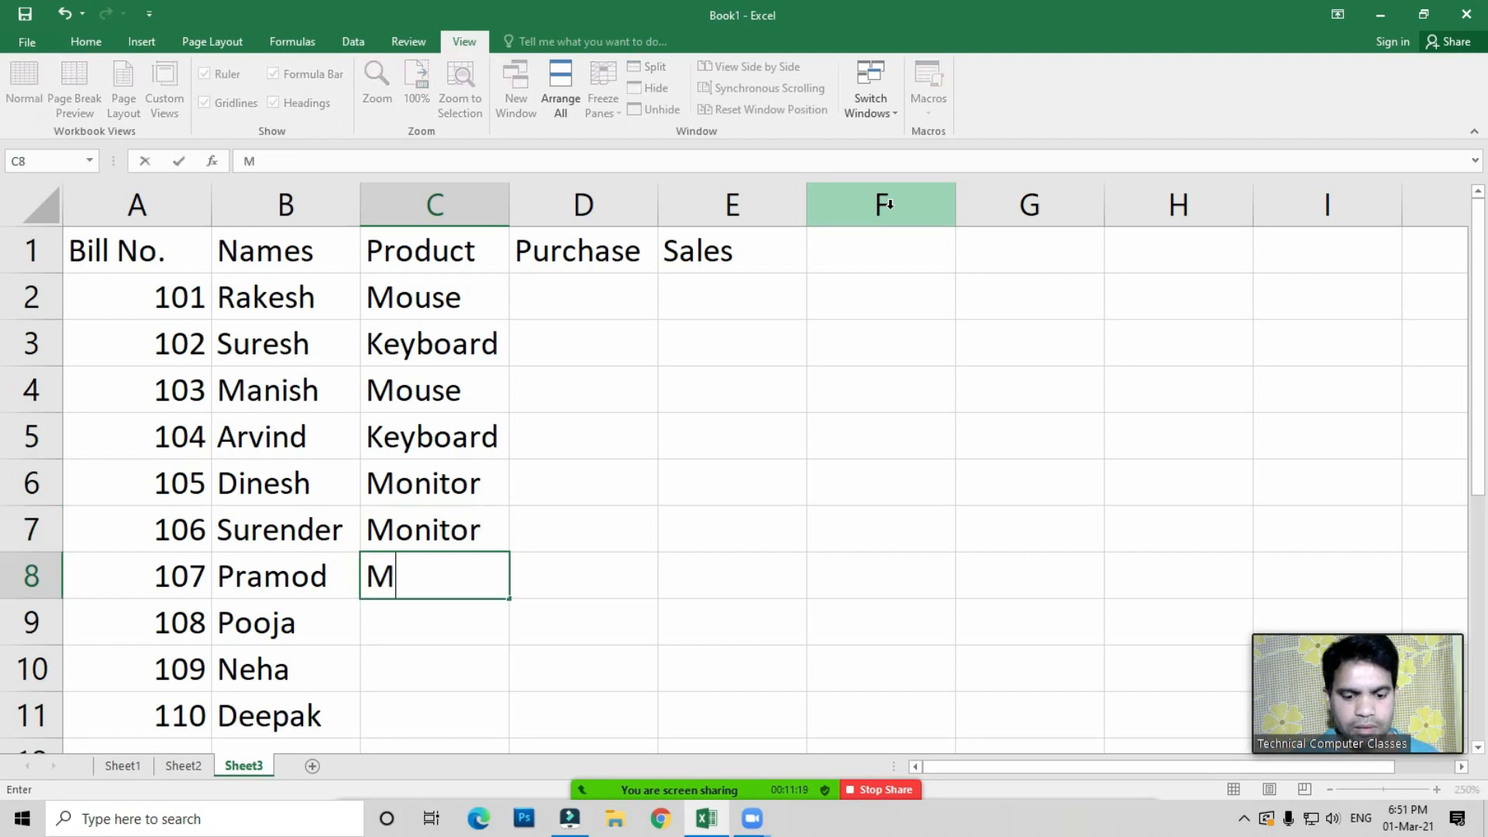
{"action": "type", "text": "ouse"}
{"action": "key", "text": "Return"}
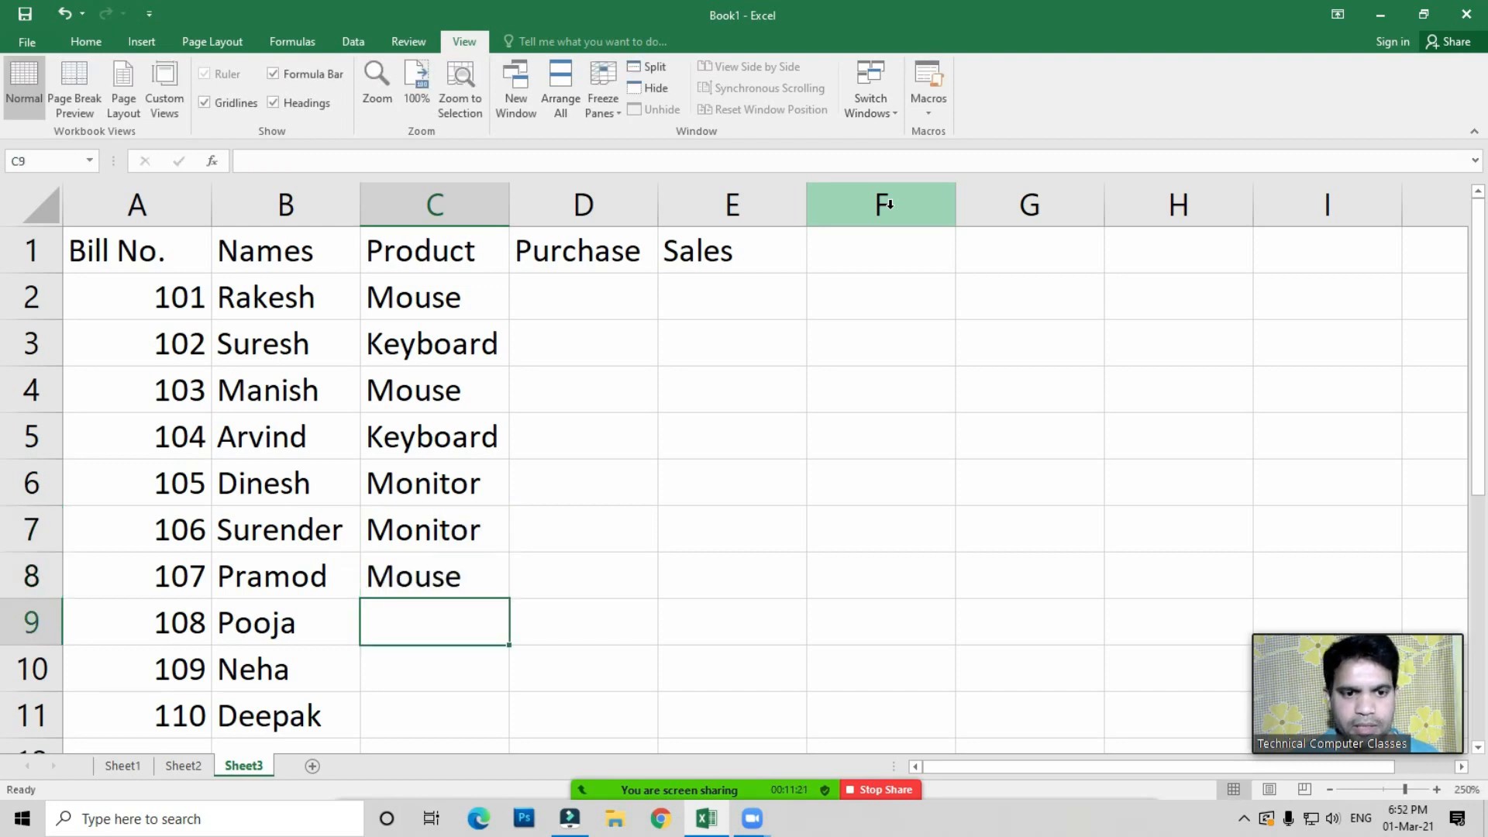
{"action": "type", "text": "PCu"}
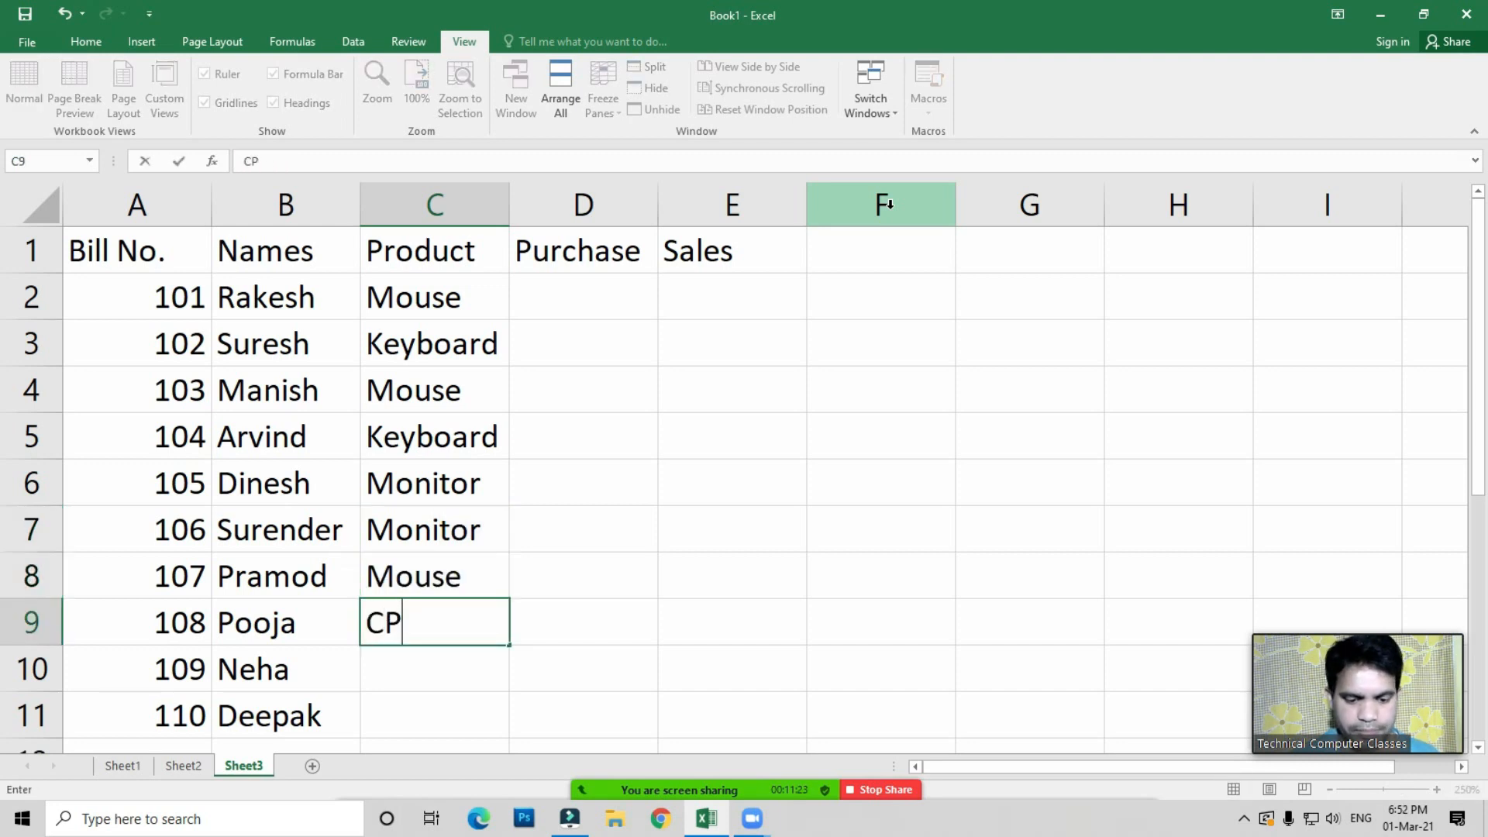
{"action": "key", "text": "Return"}
{"action": "type", "text": "CPU"}
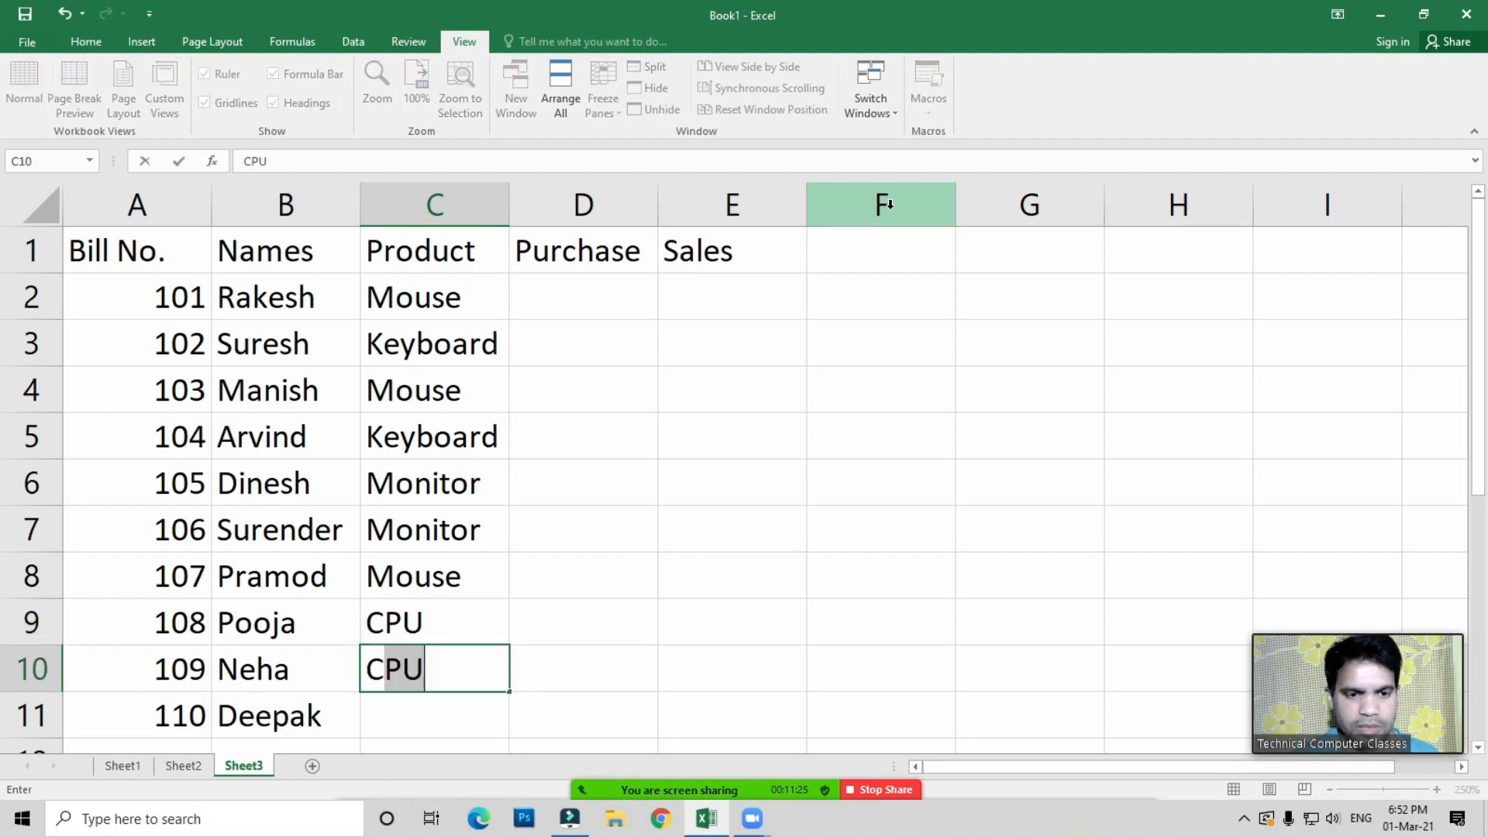
{"action": "key", "text": "Return"}
{"action": "type", "text": "CPU"}
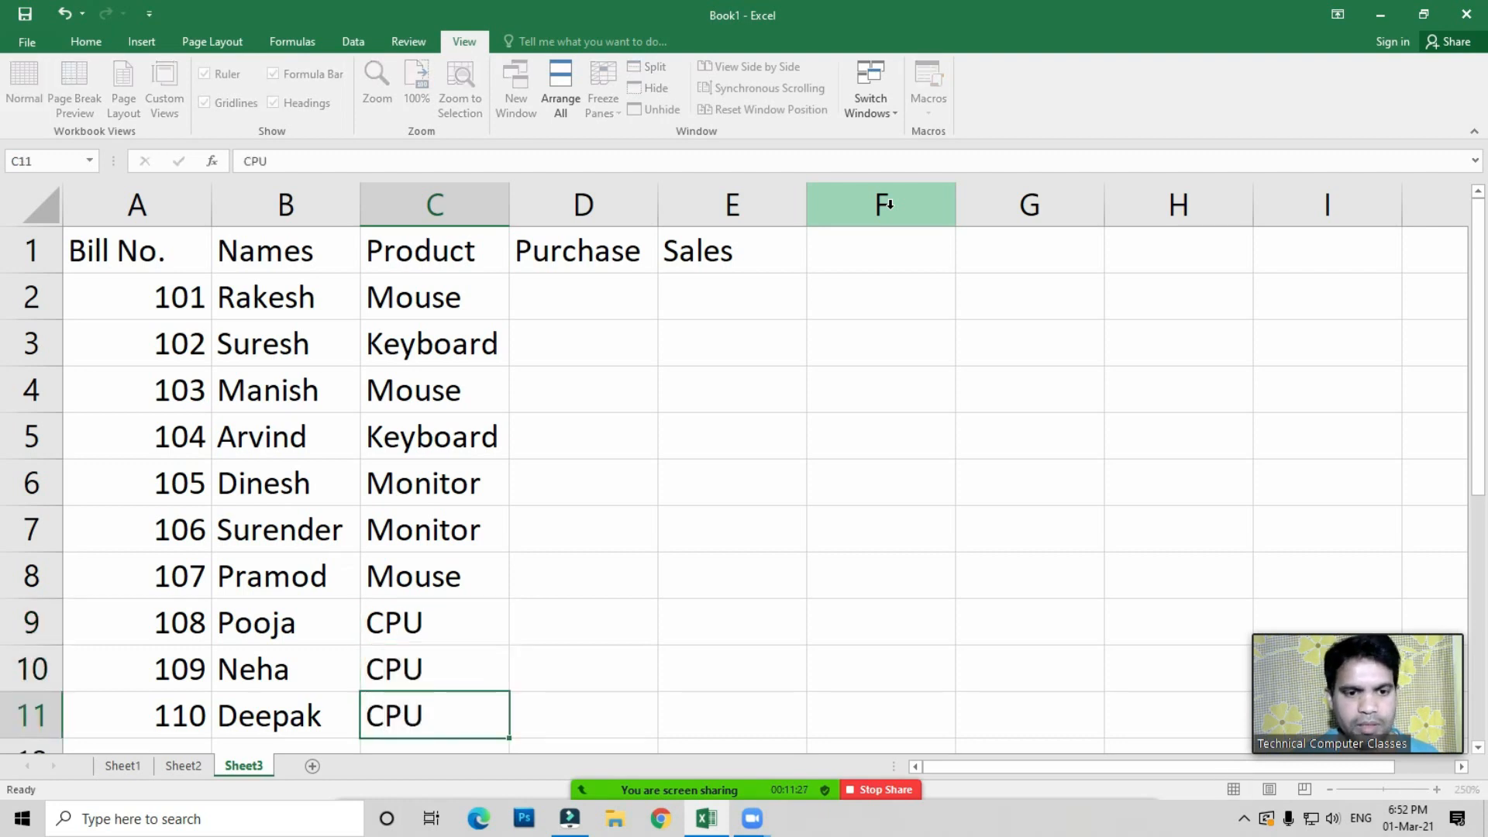
{"action": "key", "text": "Return"}
Replace Monitor with CPU in C6 and with Keyboard in C7
{"action": "key", "text": "Up"}
{"action": "key", "text": "Up"}
{"action": "key", "text": "Up"}
{"action": "key", "text": "Up"}
{"action": "key", "text": "Up"}
{"action": "key", "text": "Up"}
{"action": "key", "text": "Up"}
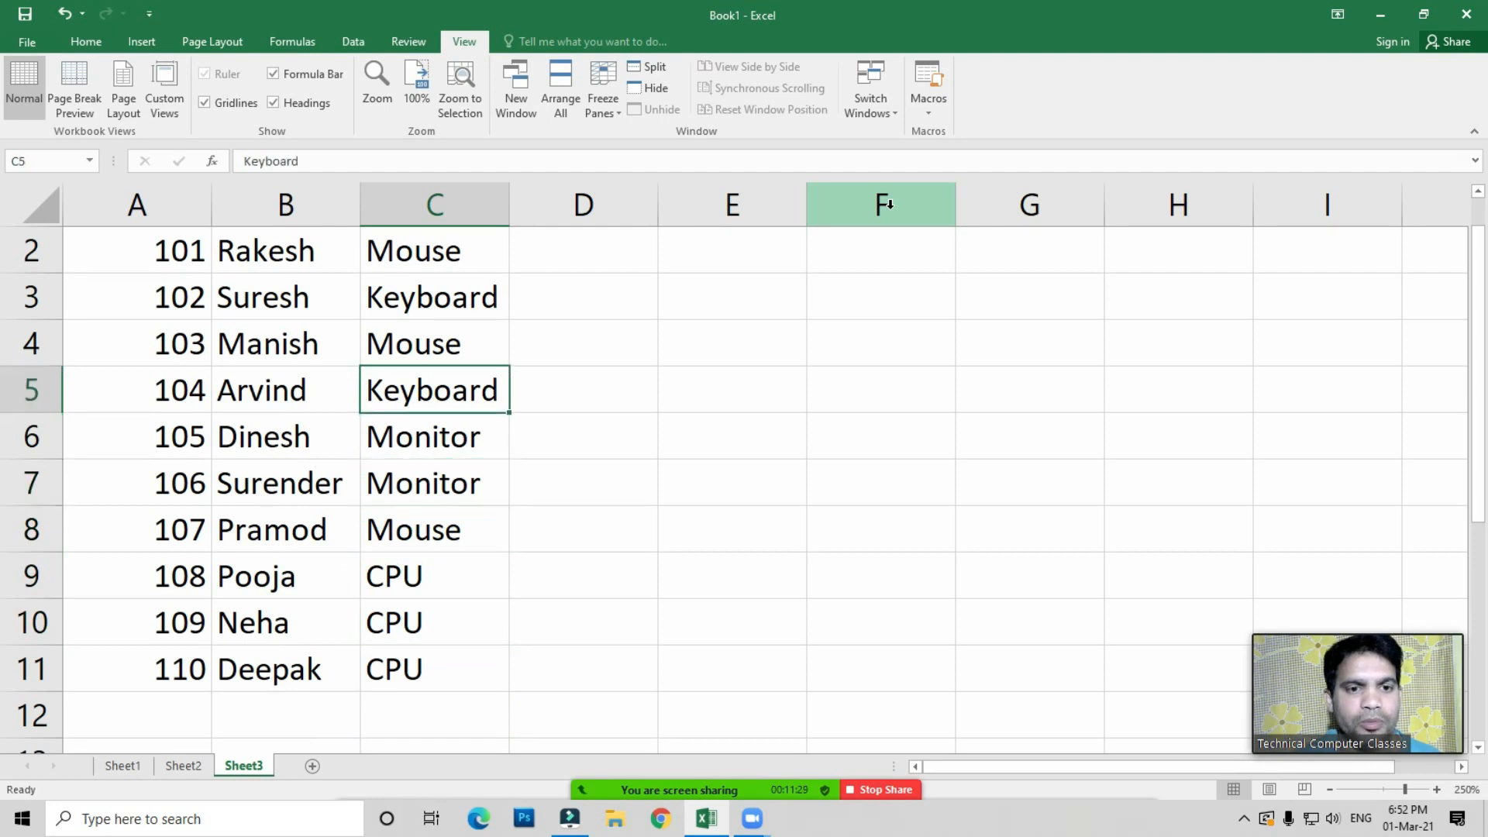
{"action": "key", "text": "Down"}
{"action": "key", "text": "Down"}
{"action": "key", "text": "Up"}
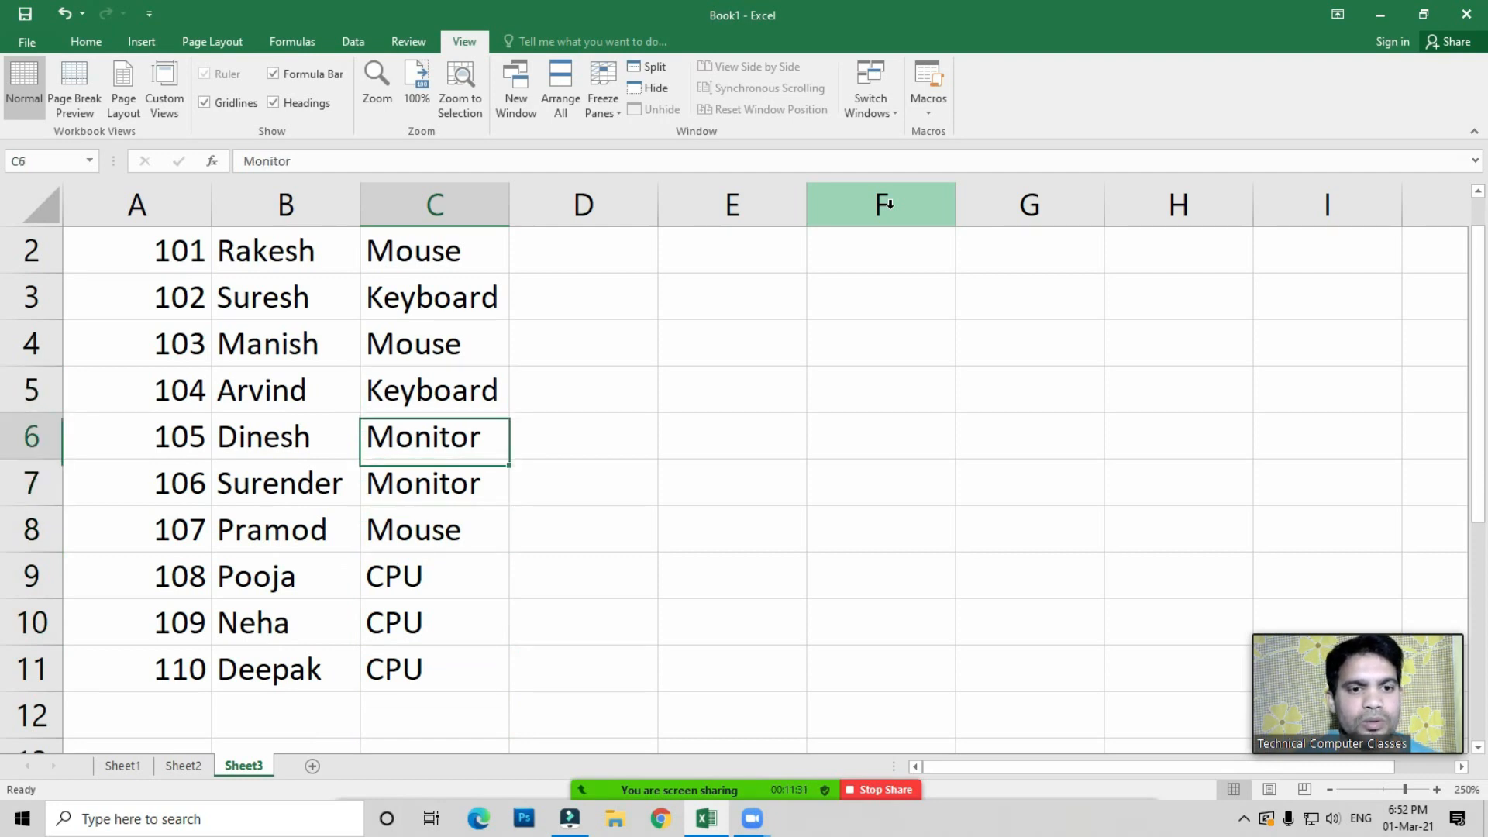
{"action": "type", "text": "CPU"}
{"action": "key", "text": "Return"}
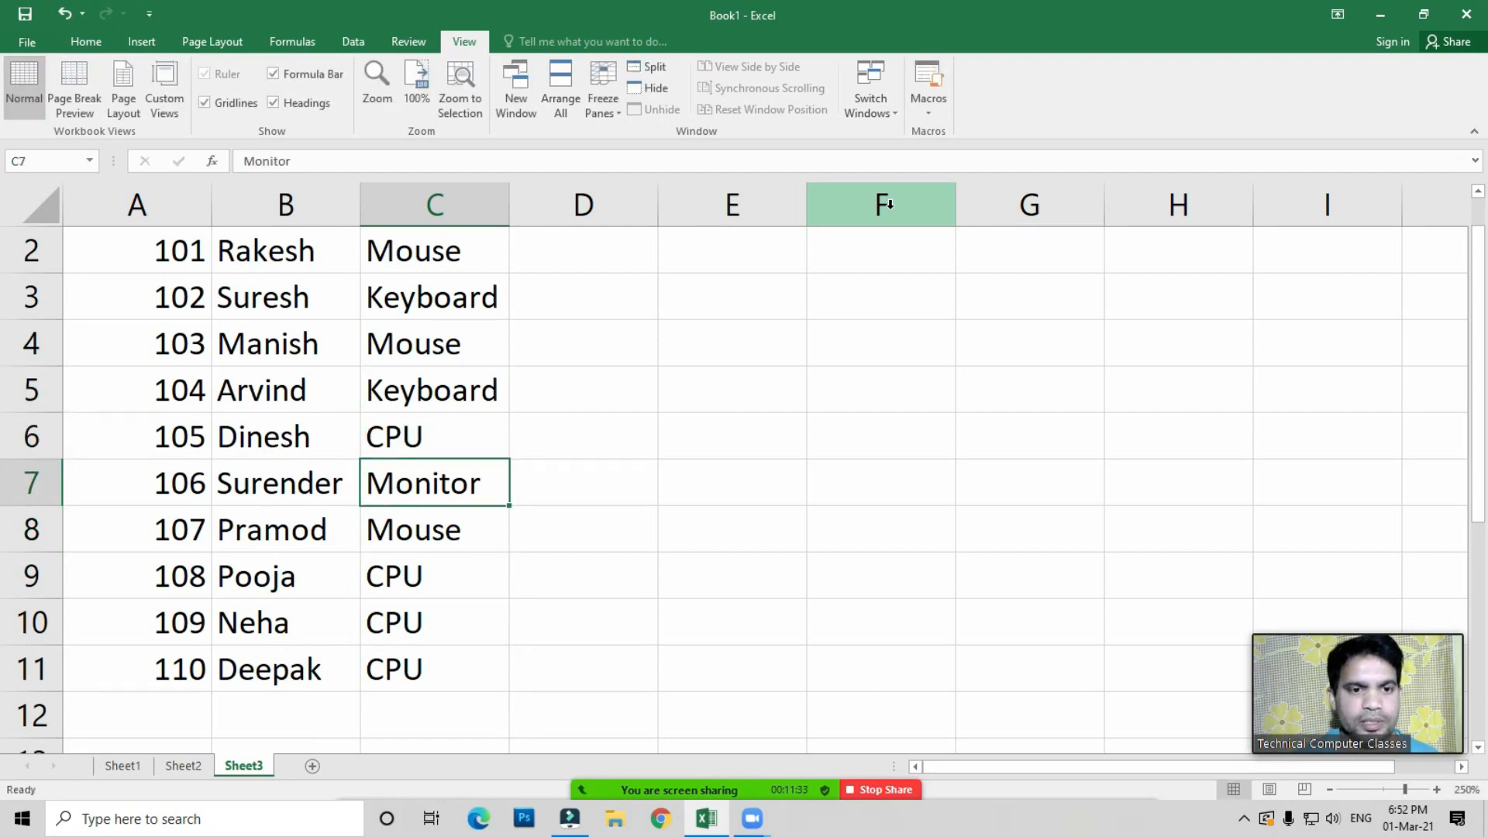
{"action": "key", "text": "Up"}
{"action": "key", "text": "Down"}
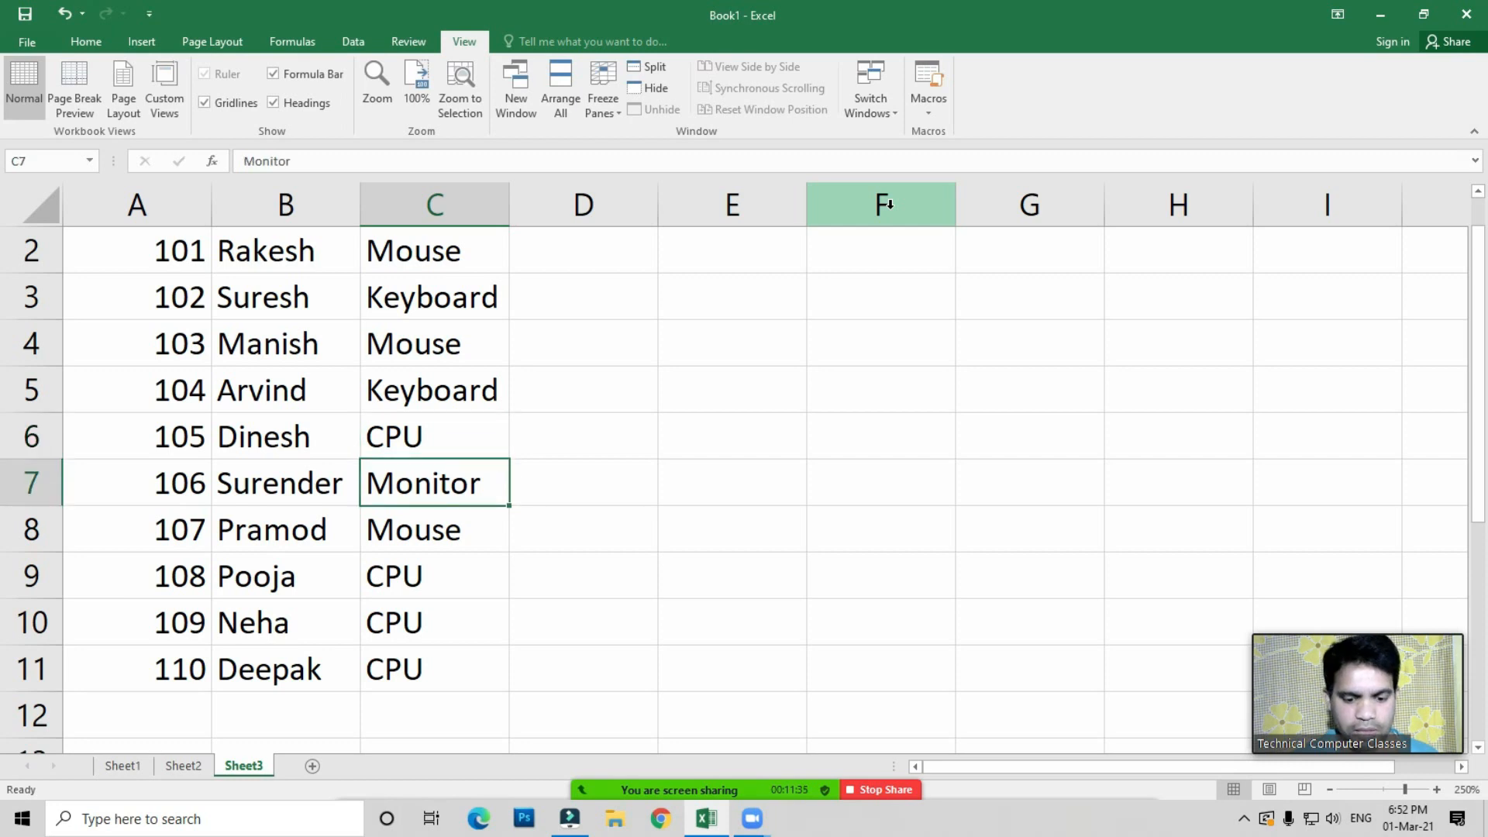
{"action": "type", "text": "Keyboard"}
{"action": "key", "text": "Return"}
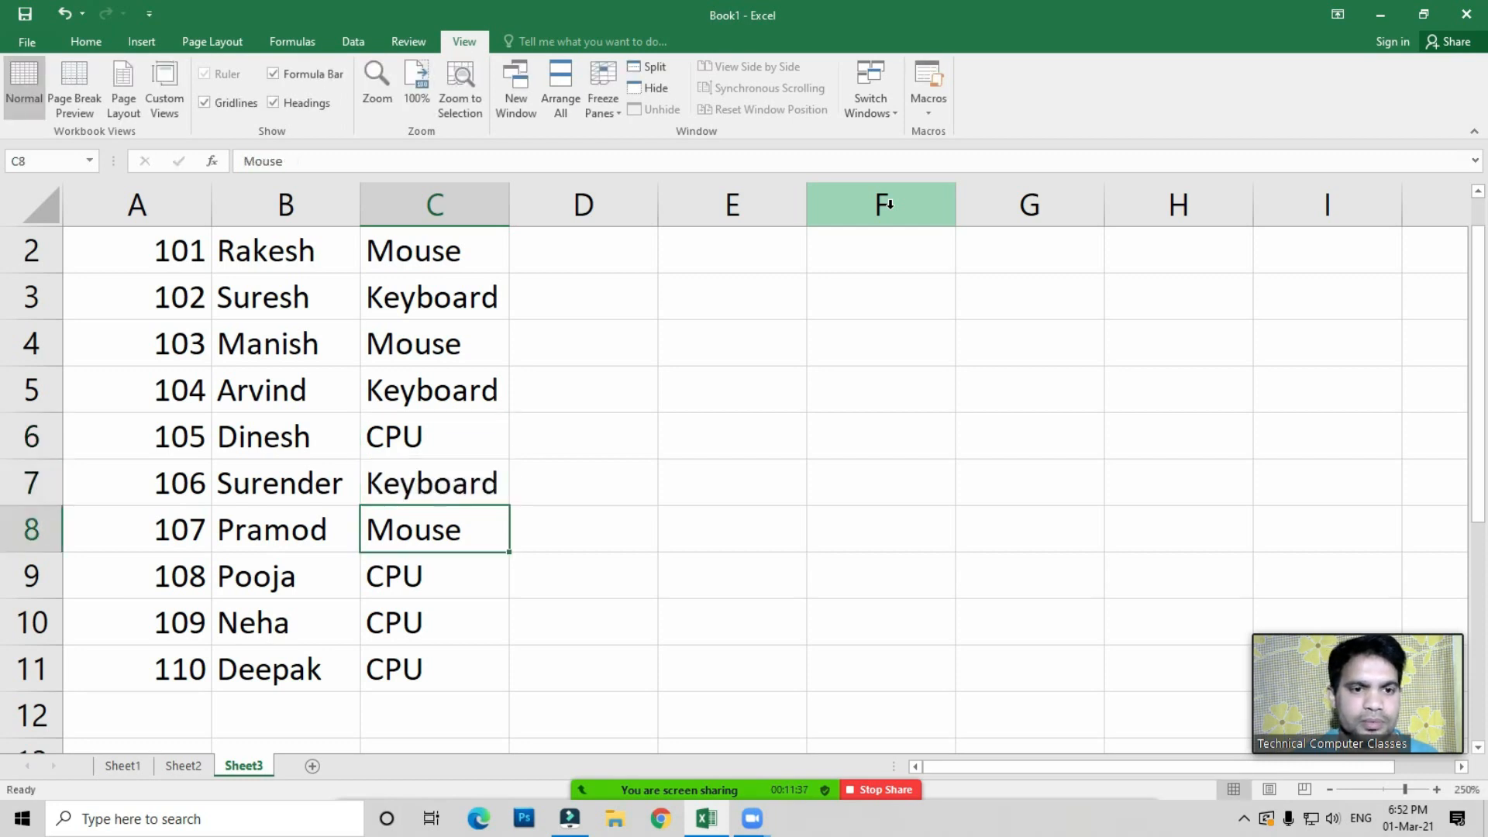
Change the names in B4 and B7 to Rakesh
{"action": "key", "text": "Up"}
{"action": "key", "text": "Up"}
{"action": "key", "text": "Up"}
{"action": "key", "text": "Up"}
{"action": "key", "text": "Up"}
{"action": "key", "text": "Up"}
{"action": "key", "text": "Up"}
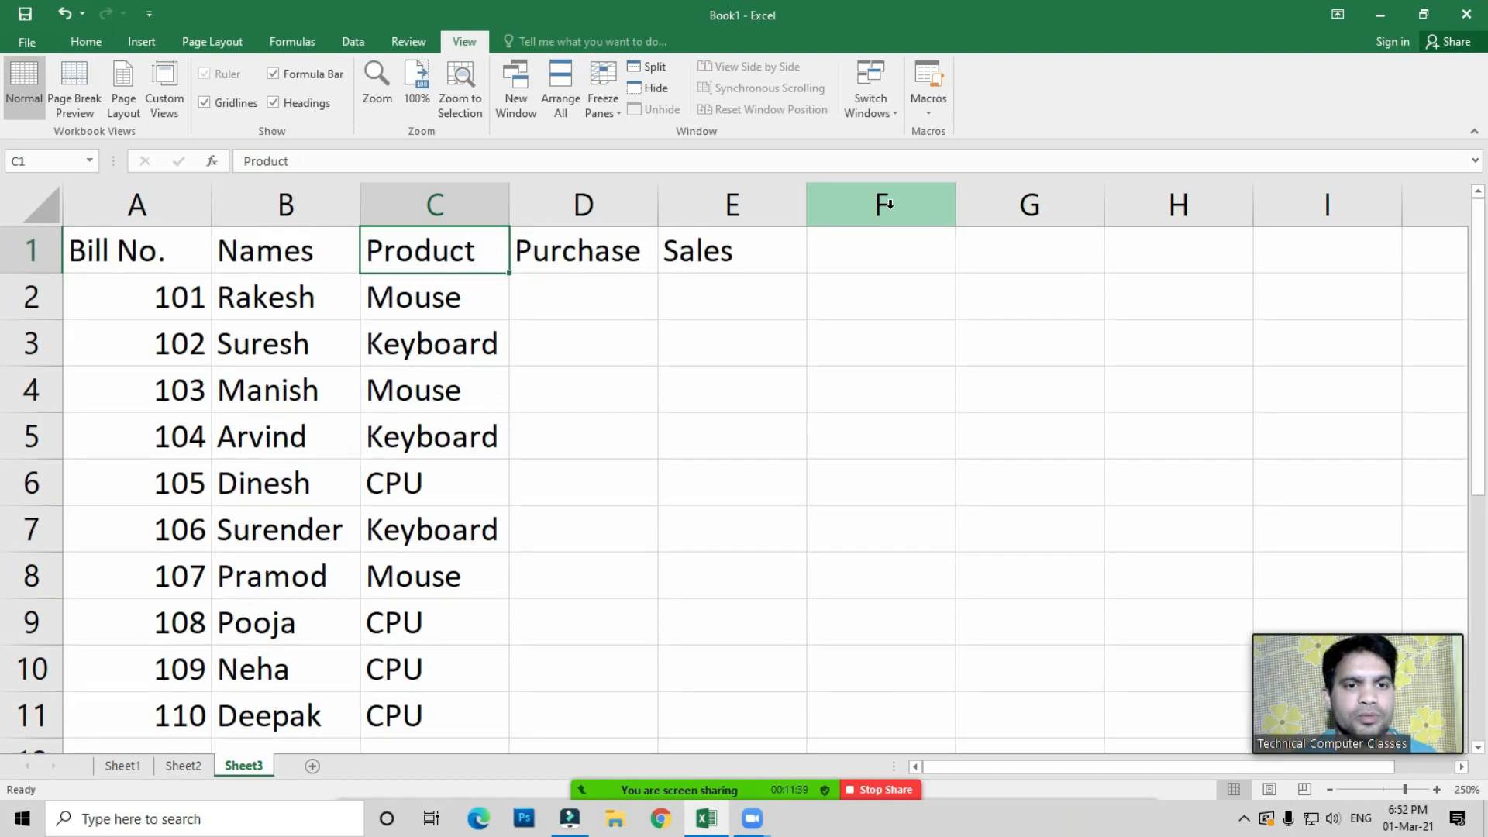
{"action": "key", "text": "Left"}
{"action": "key", "text": "Down"}
{"action": "key", "text": "Down"}
{"action": "key", "text": "Down"}
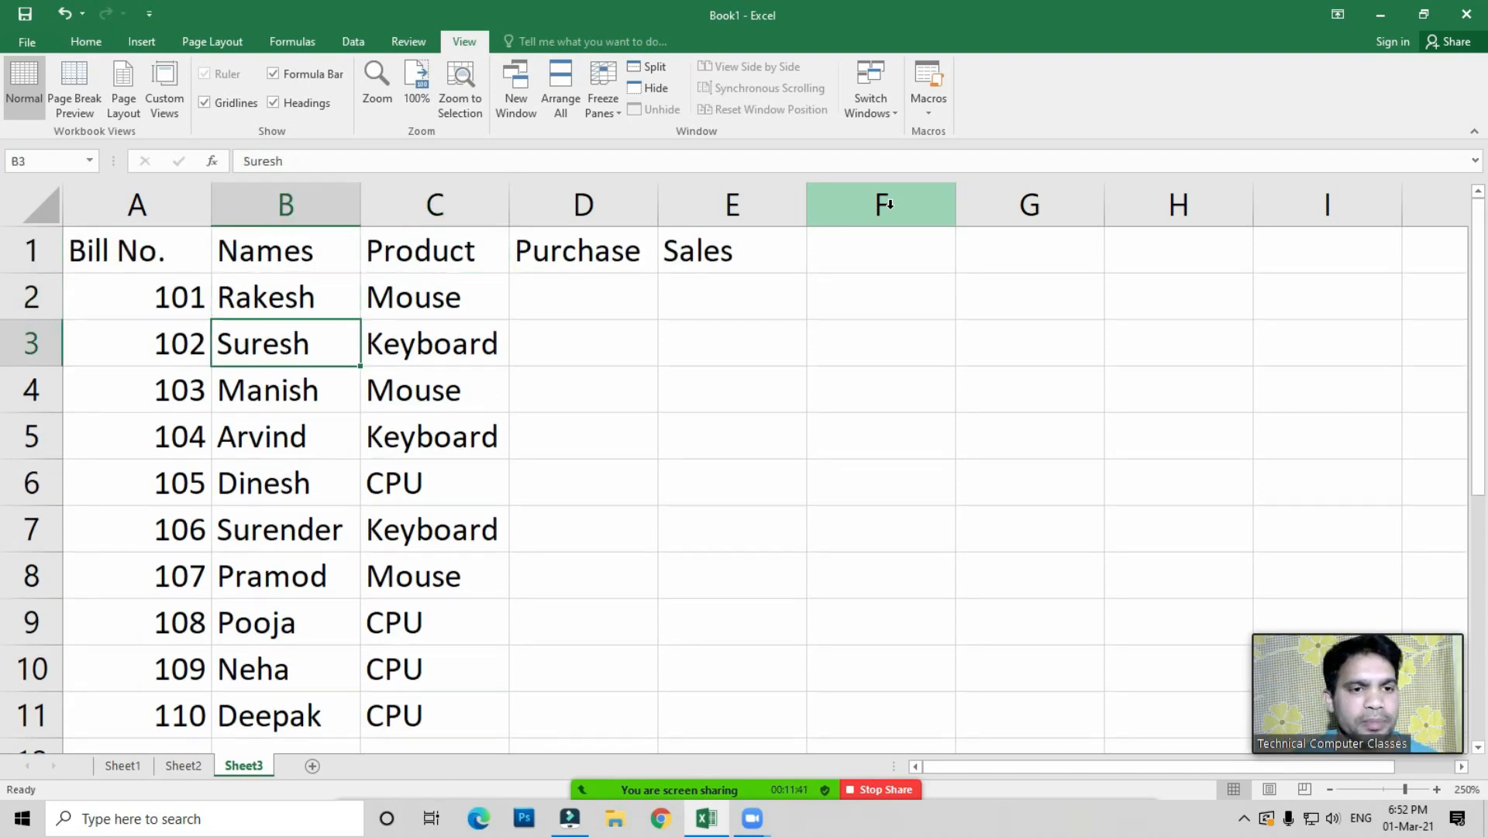
{"action": "type", "text": "Rakesh"}
{"action": "key", "text": "Return"}
{"action": "key", "text": "Down"}
{"action": "key", "text": "Down"}
{"action": "type", "text": "Ra"}
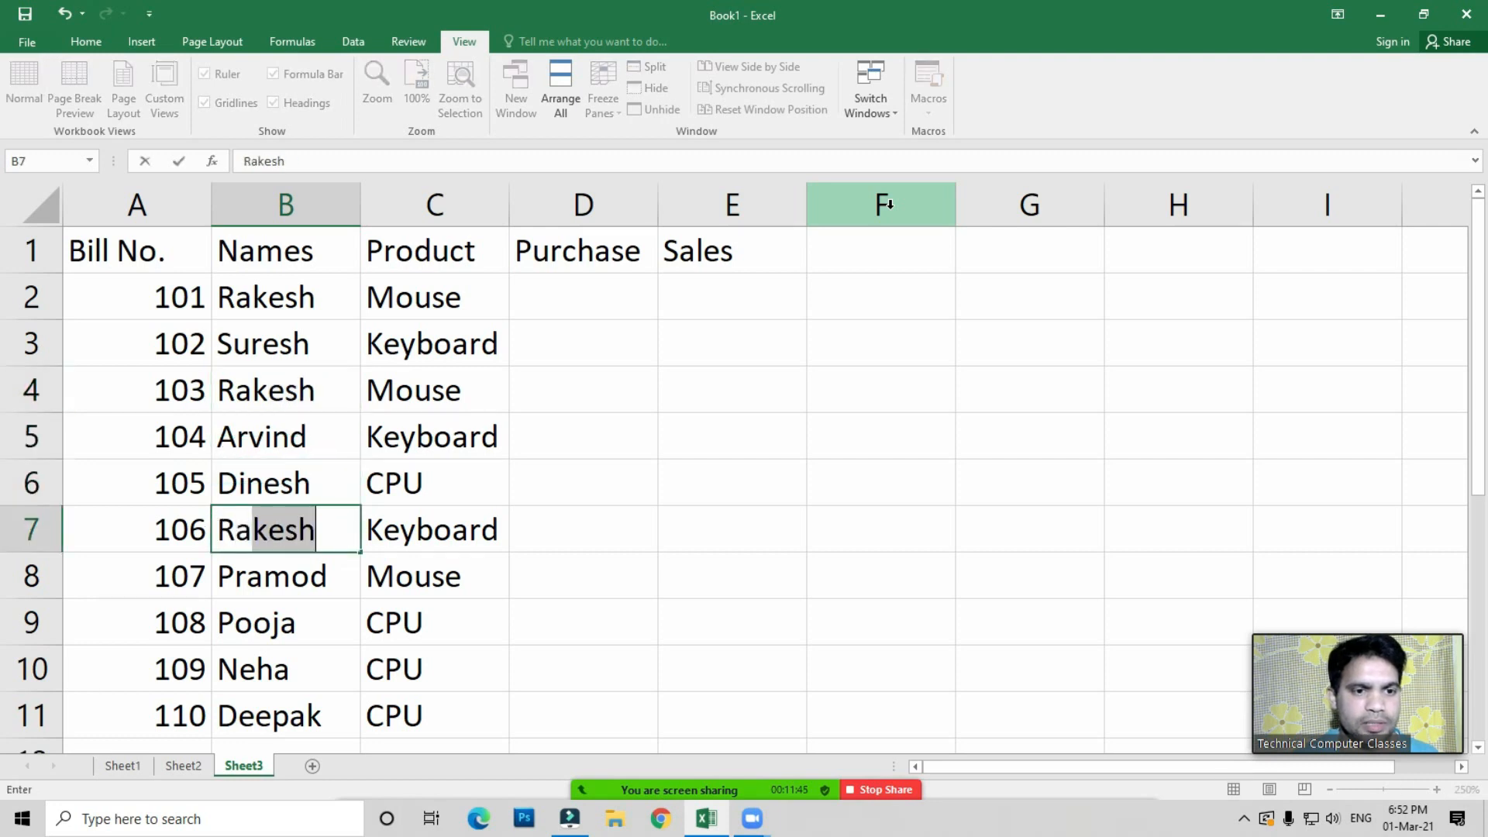
{"action": "key", "text": "Return"}
Change the names in B5, B9 and B11 to Suresh
{"action": "key", "text": "Up"}
{"action": "key", "text": "Up"}
{"action": "key", "text": "Up"}
{"action": "type", "text": "S"}
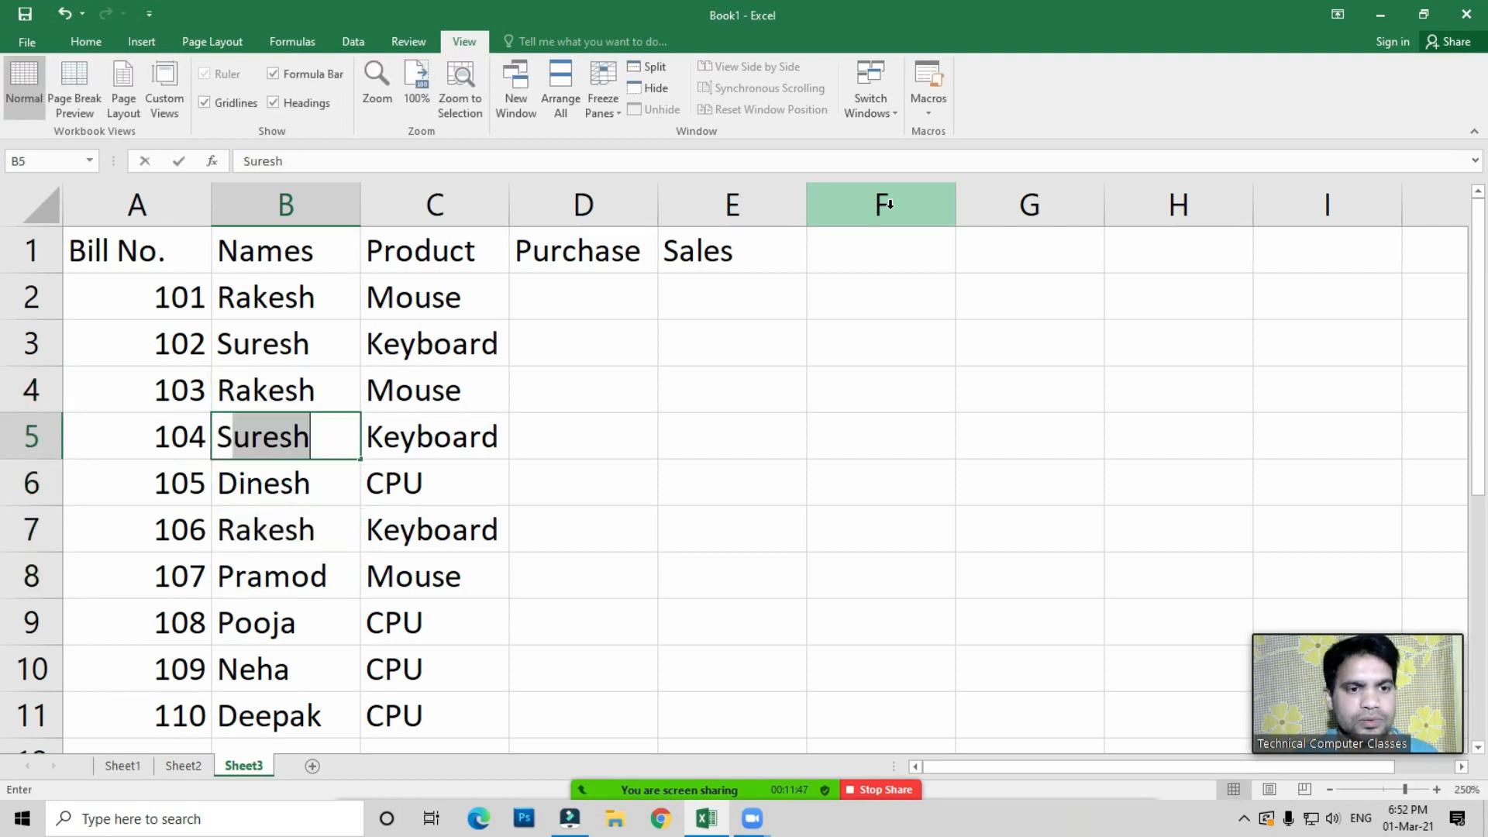
{"action": "key", "text": "Return"}
{"action": "key", "text": "Down"}
{"action": "key", "text": "Down"}
{"action": "key", "text": "Down"}
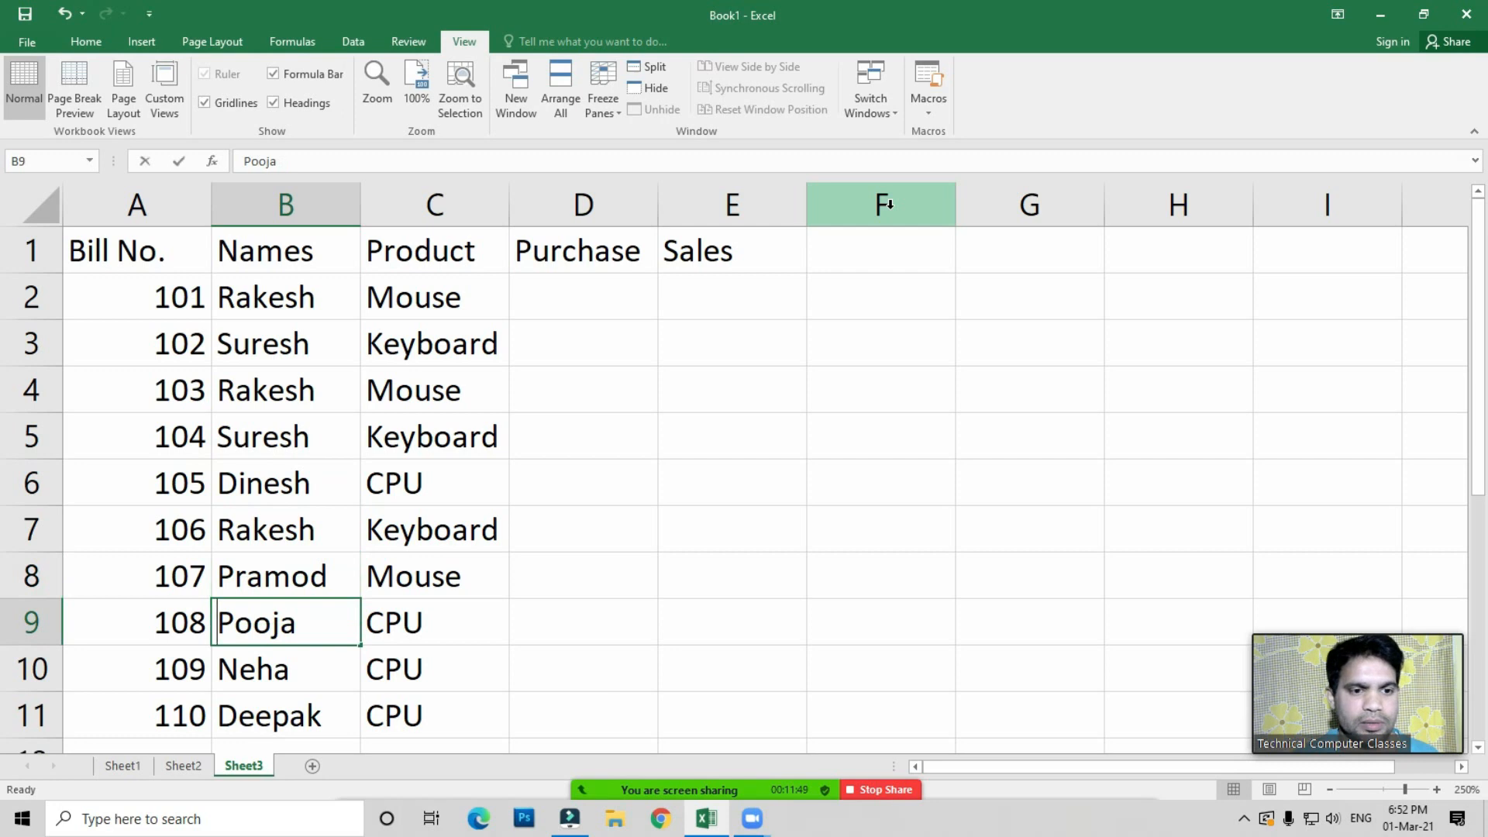
{"action": "type", "text": "S"}
{"action": "key", "text": "Return"}
{"action": "key", "text": "Down"}
{"action": "type", "text": "S"}
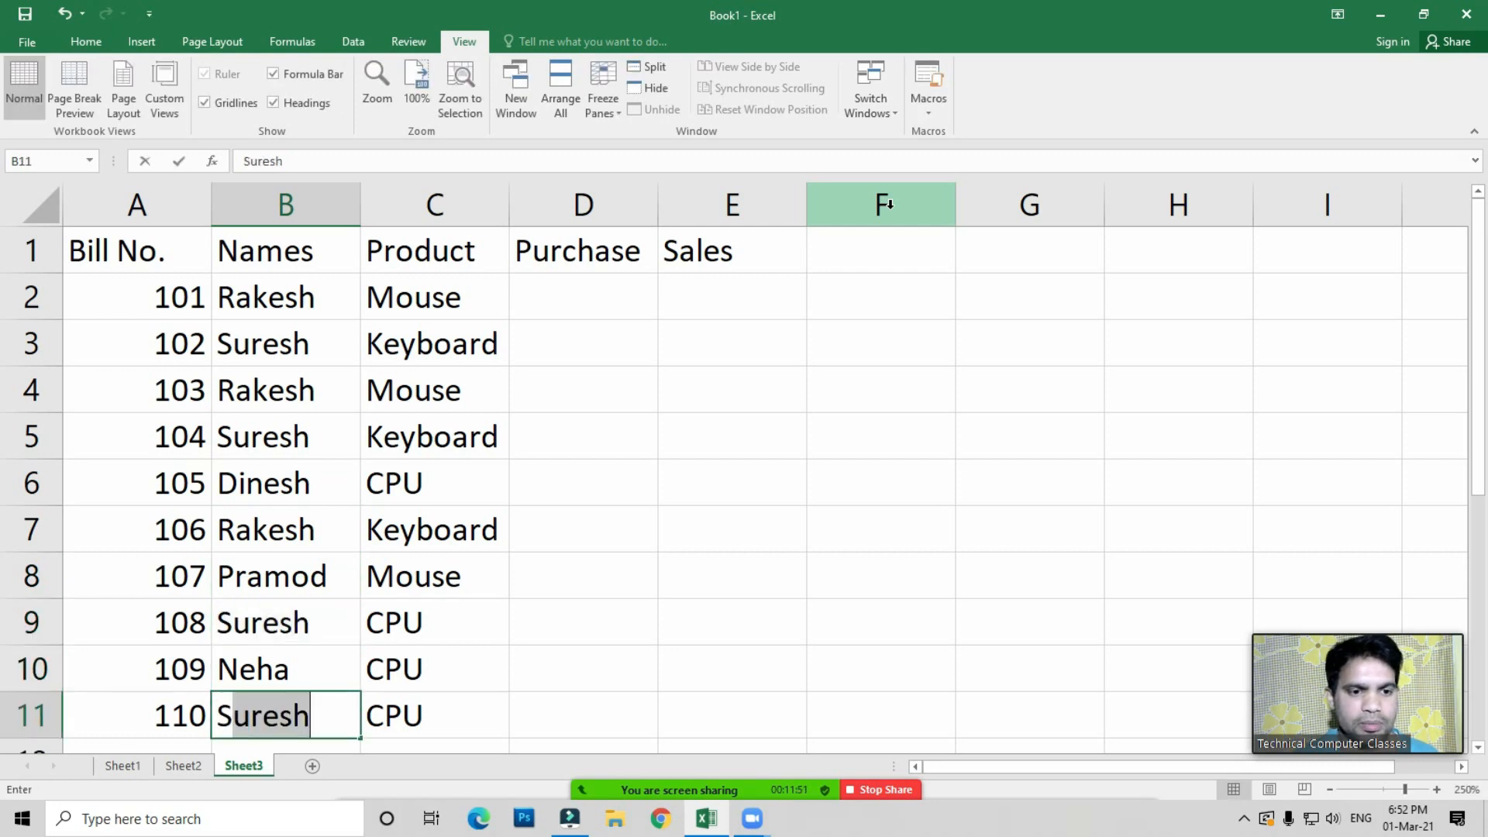
{"action": "key", "text": "Return"}
{"action": "key", "text": "Up"}
{"action": "key", "text": "Up"}
{"action": "key", "text": "Right"}
{"action": "key", "text": "Up"}
{"action": "key", "text": "Up"}
{"action": "key", "text": "Up"}
{"action": "key", "text": "Up"}
{"action": "key", "text": "Up"}
{"action": "key", "text": "Up"}
{"action": "key", "text": "Up"}
{"action": "key", "text": "Up"}
{"action": "key", "text": "Up"}
{"action": "key", "text": "Right"}
Fill D2:E11 with a RANDBETWEEN formula giving random numbers between 1000 and 5000
{"action": "key", "text": "Down"}
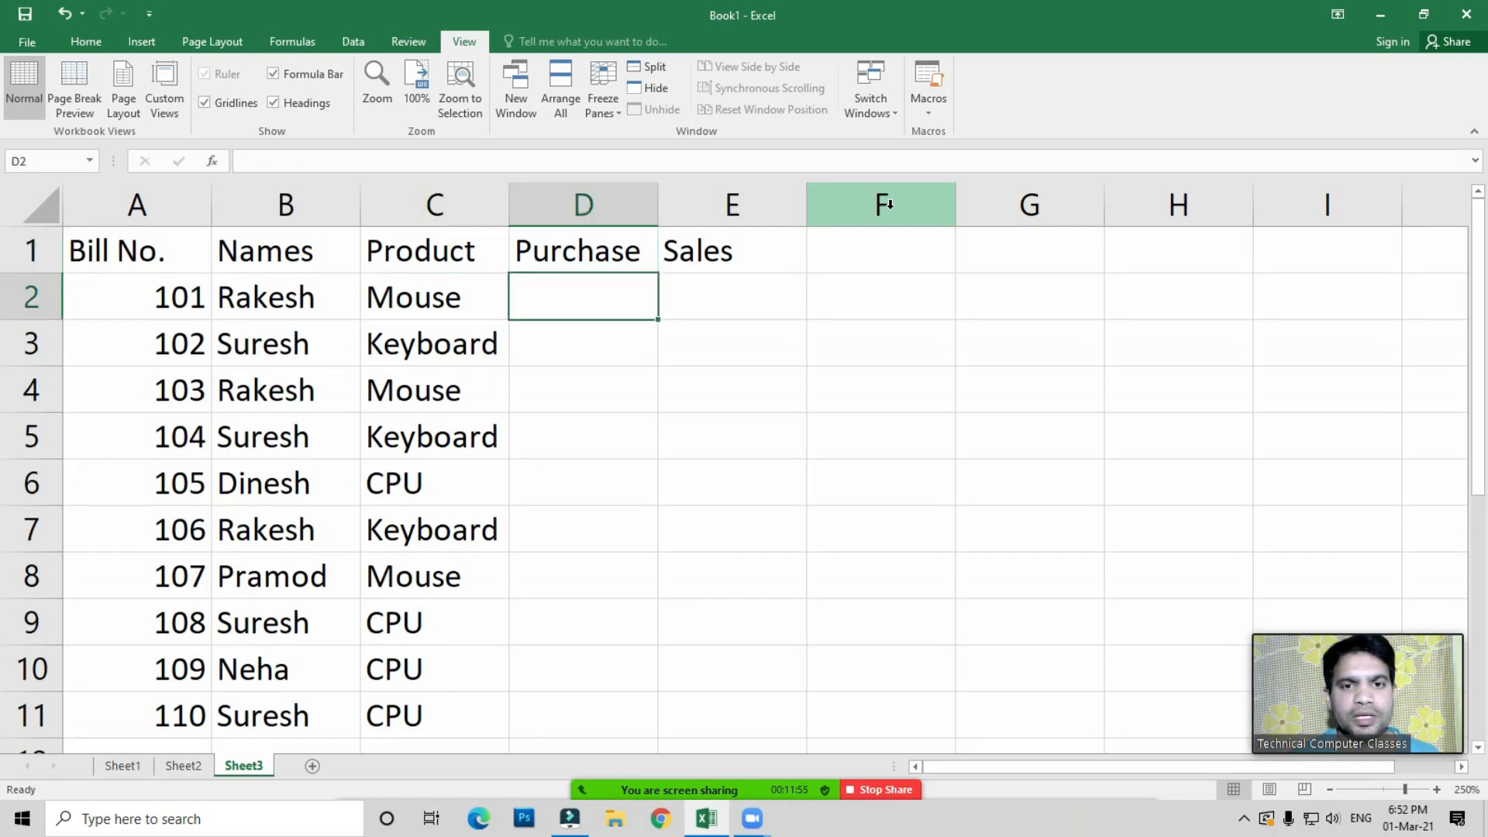
{"action": "key", "text": "shift+Right"}
{"action": "key", "text": "shift+Down"}
{"action": "key", "text": "shift+Down"}
{"action": "key", "text": "shift+Down"}
{"action": "key", "text": "shift+Down"}
{"action": "key", "text": "shift+Down"}
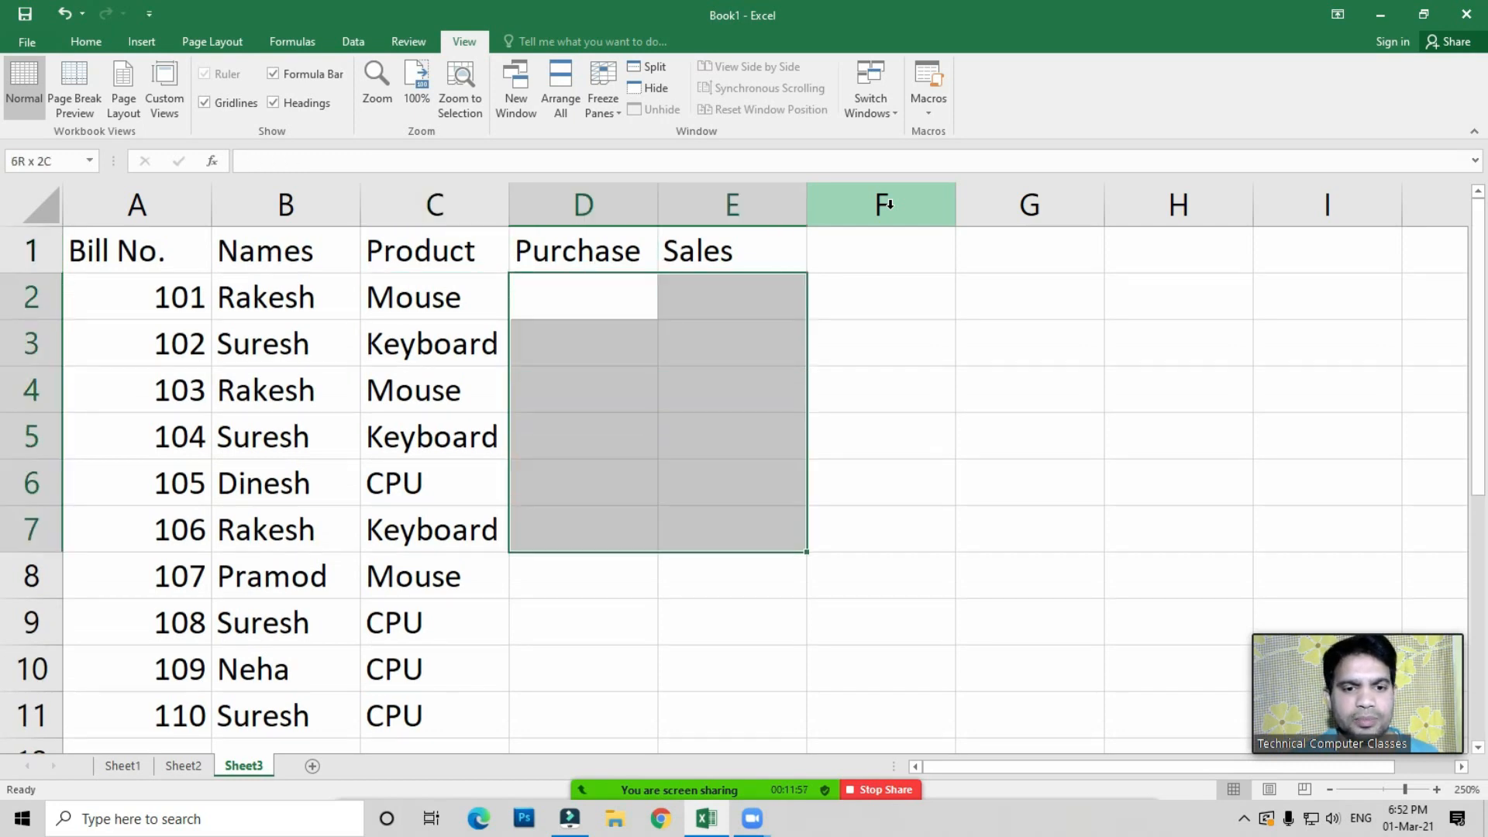
{"action": "key", "text": "shift+Down"}
{"action": "key", "text": "shift+Down"}
{"action": "key", "text": "shift+Down"}
{"action": "key", "text": "shift+Down"}
{"action": "type", "text": "=ran"}
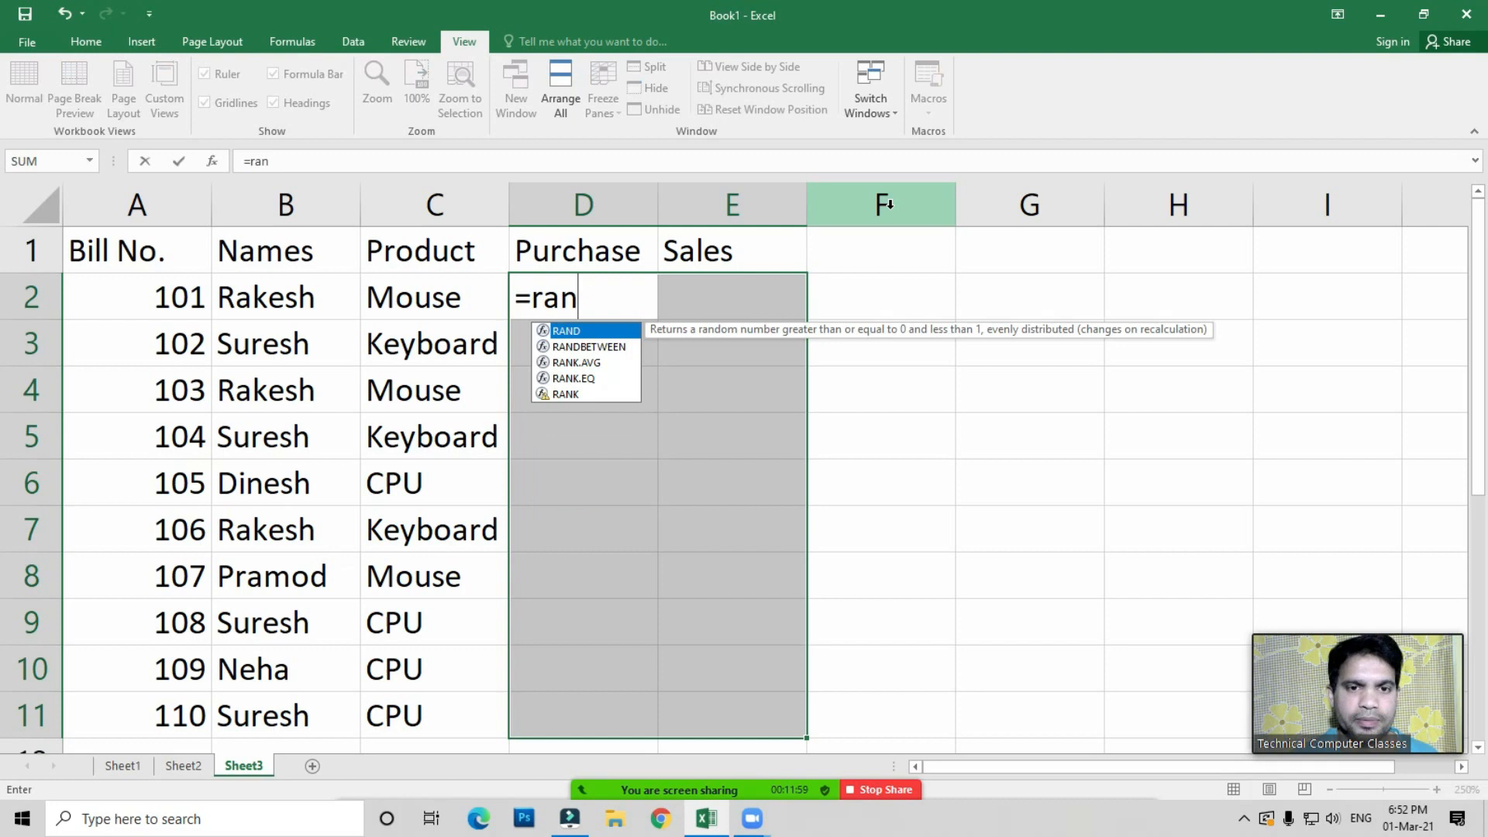
{"action": "key", "text": "Down"}
{"action": "key", "text": "Tab"}
{"action": "type", "text": "1000"}
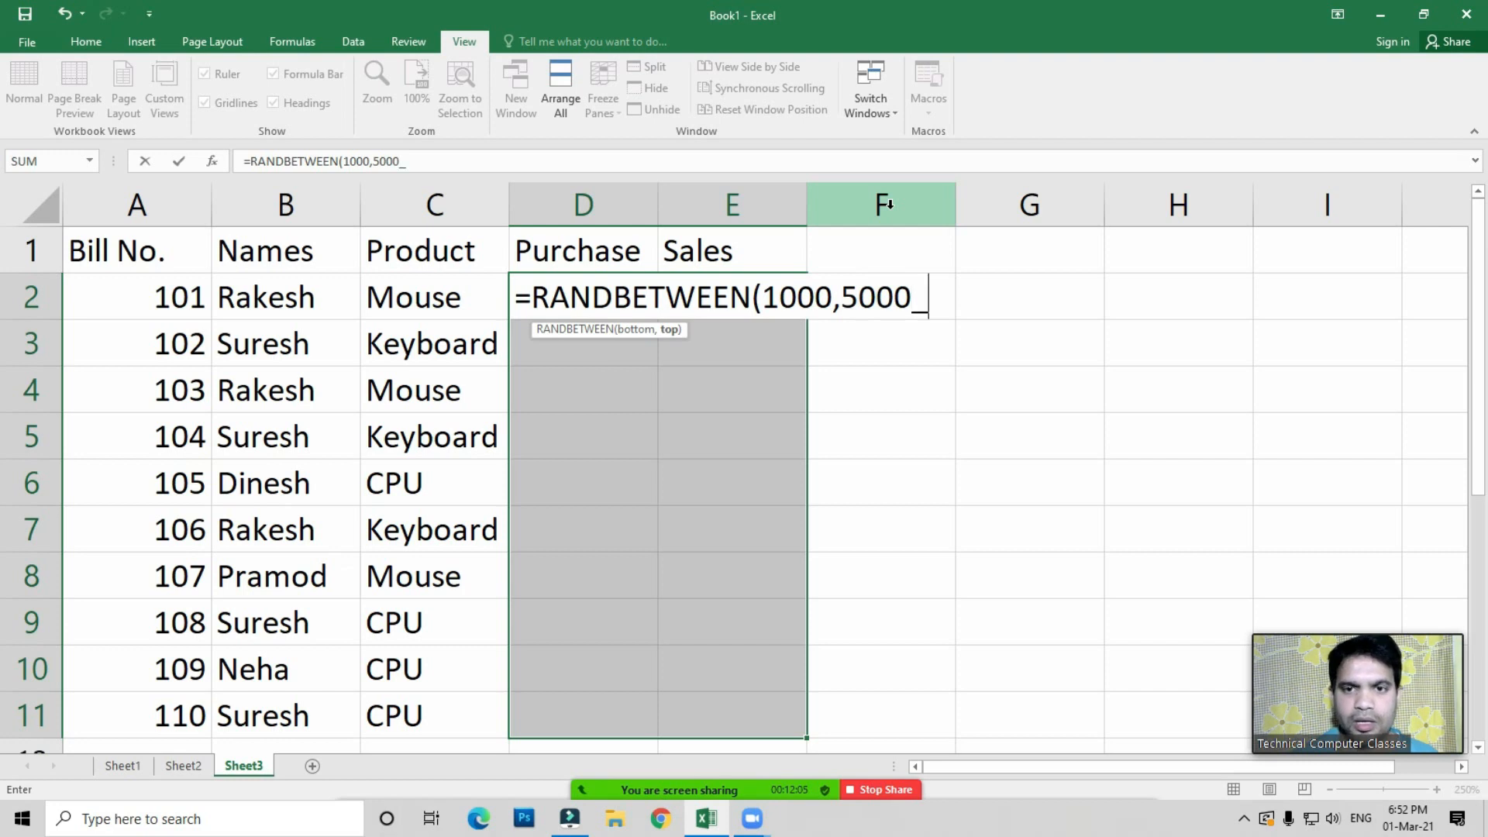
{"action": "key", "text": "ctrl+Return"}
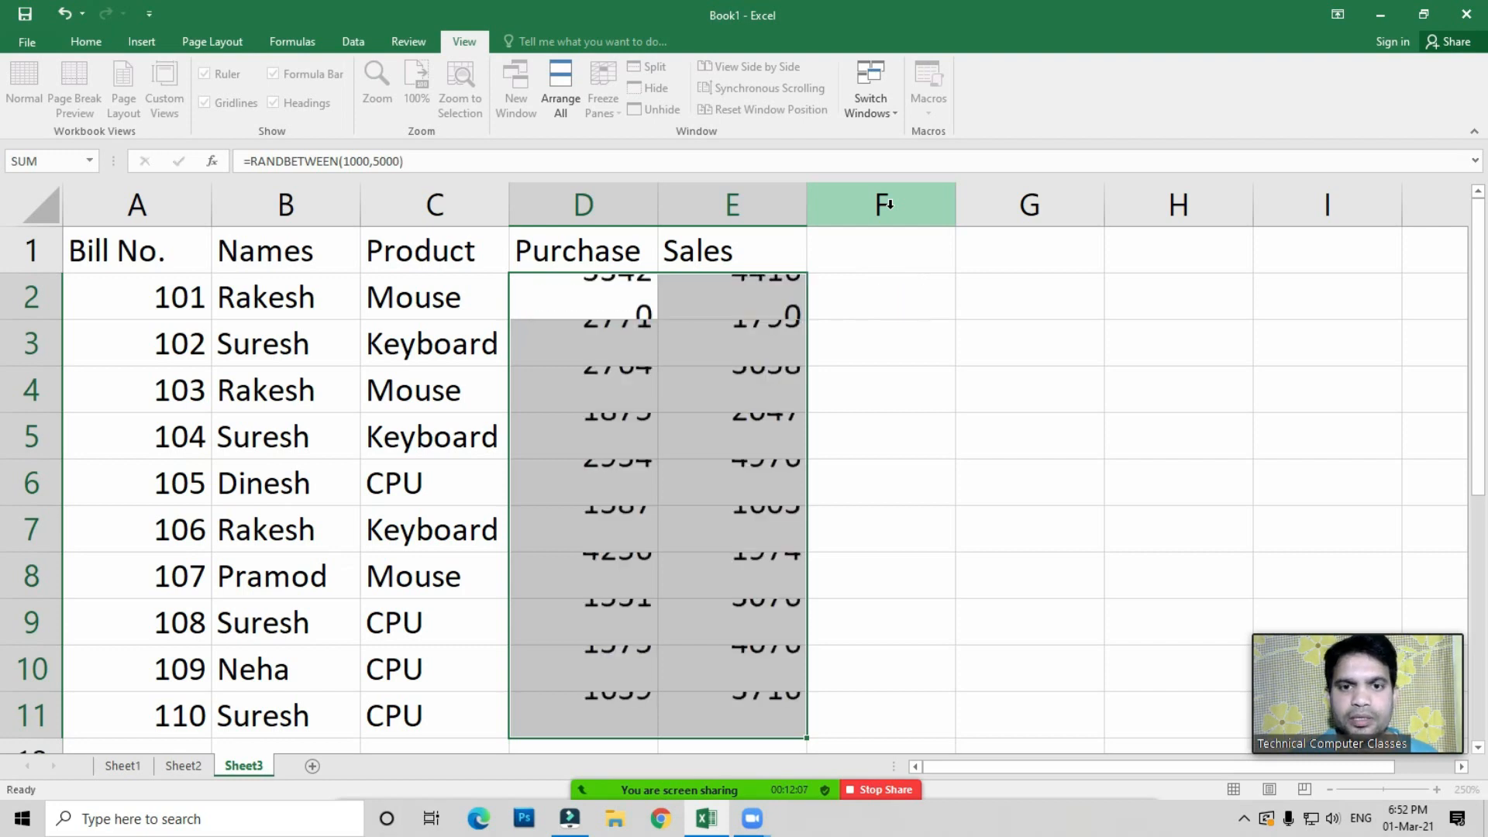
Copy D2:E11 and paste it over itself as values only to fix the numbers
{"action": "key", "text": "ctrl+c"}
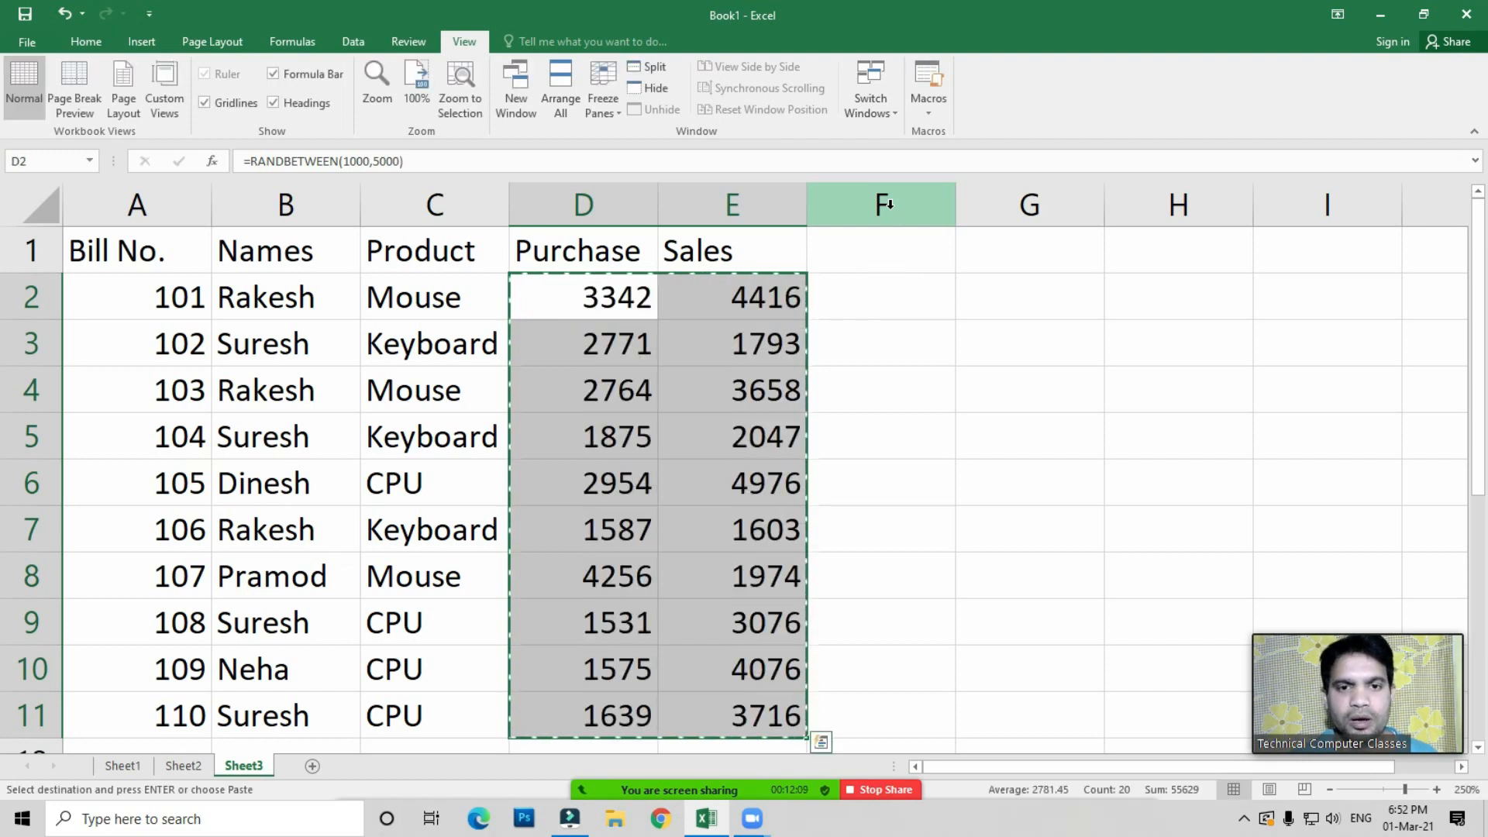
{"action": "key", "text": "ctrl+alt+v"}
{"action": "key", "text": "Down"}
{"action": "key", "text": "Down"}
{"action": "key", "text": "Return"}
{"action": "key", "text": "Escape"}
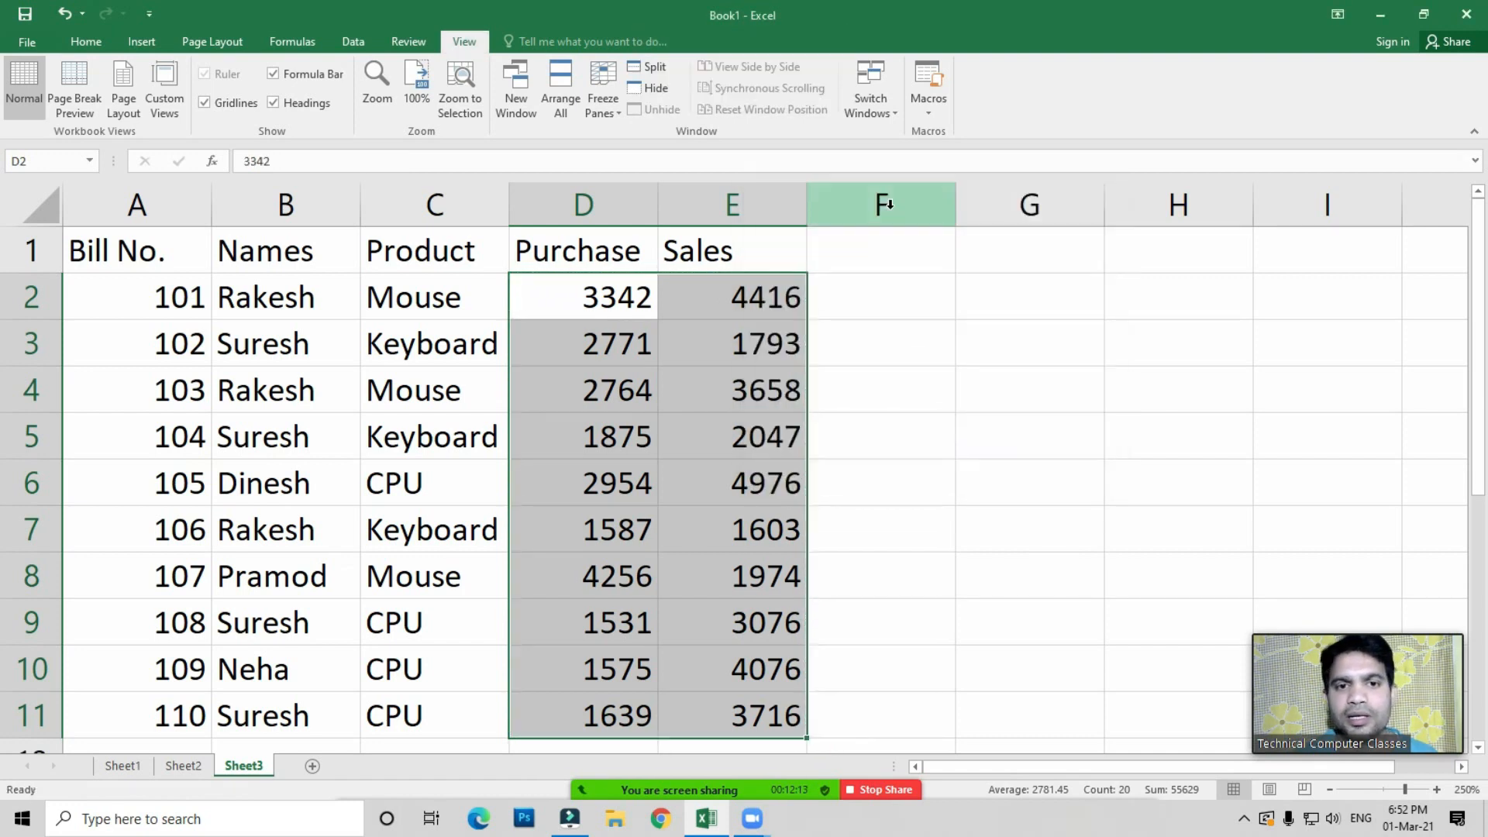
{"action": "key", "text": "Left"}
{"action": "key", "text": "Left"}
{"action": "key", "text": "ctrl+Home"}
{"action": "key", "text": "ctrl+shift+Right"}
Apply All Borders to the whole table A1:E11
{"action": "key", "text": "ctrl+shift+Down"}
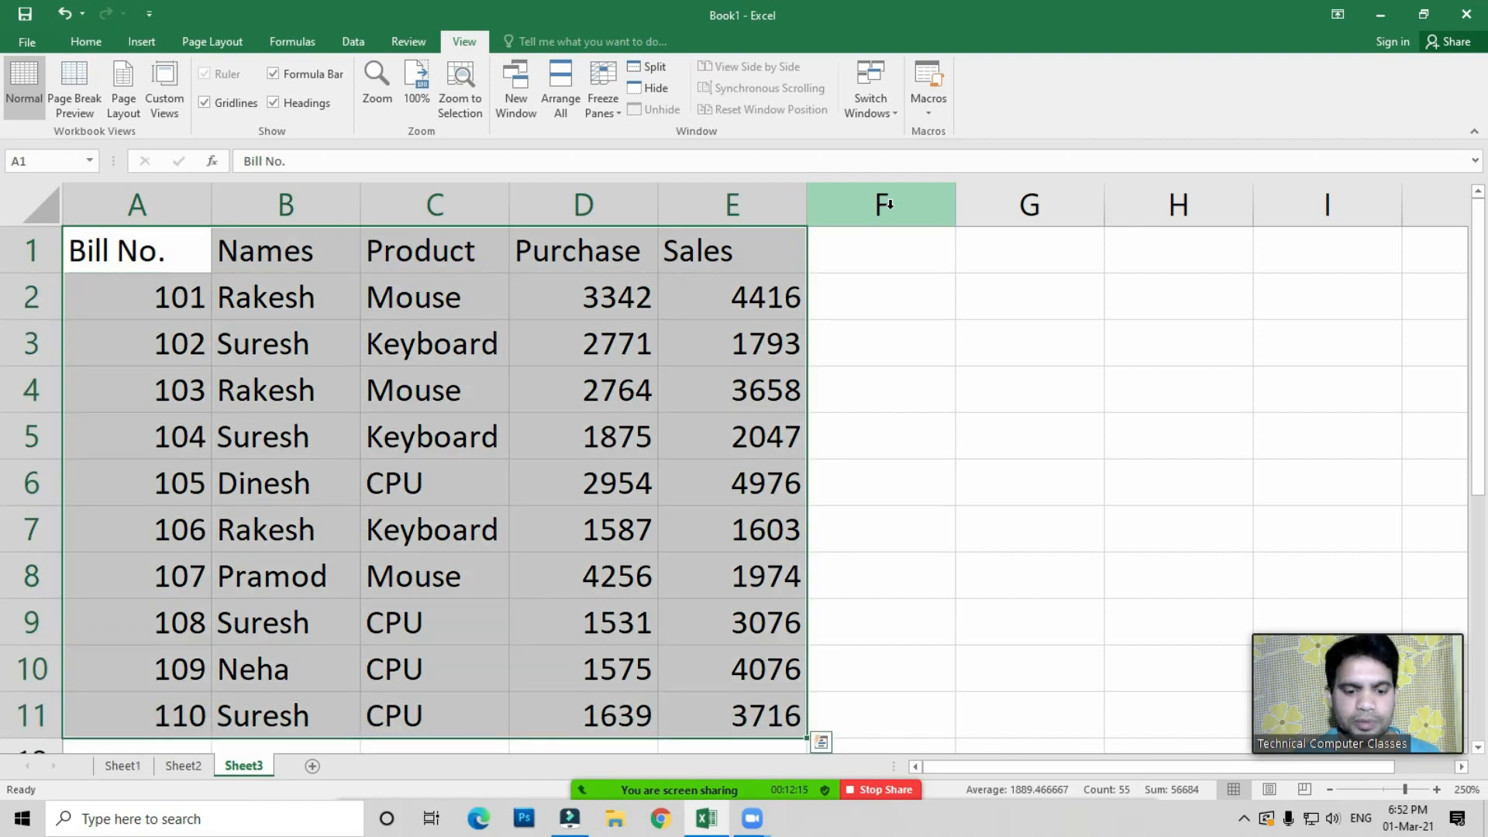
{"action": "key", "text": "alt+h"}
{"action": "key", "text": "b"}
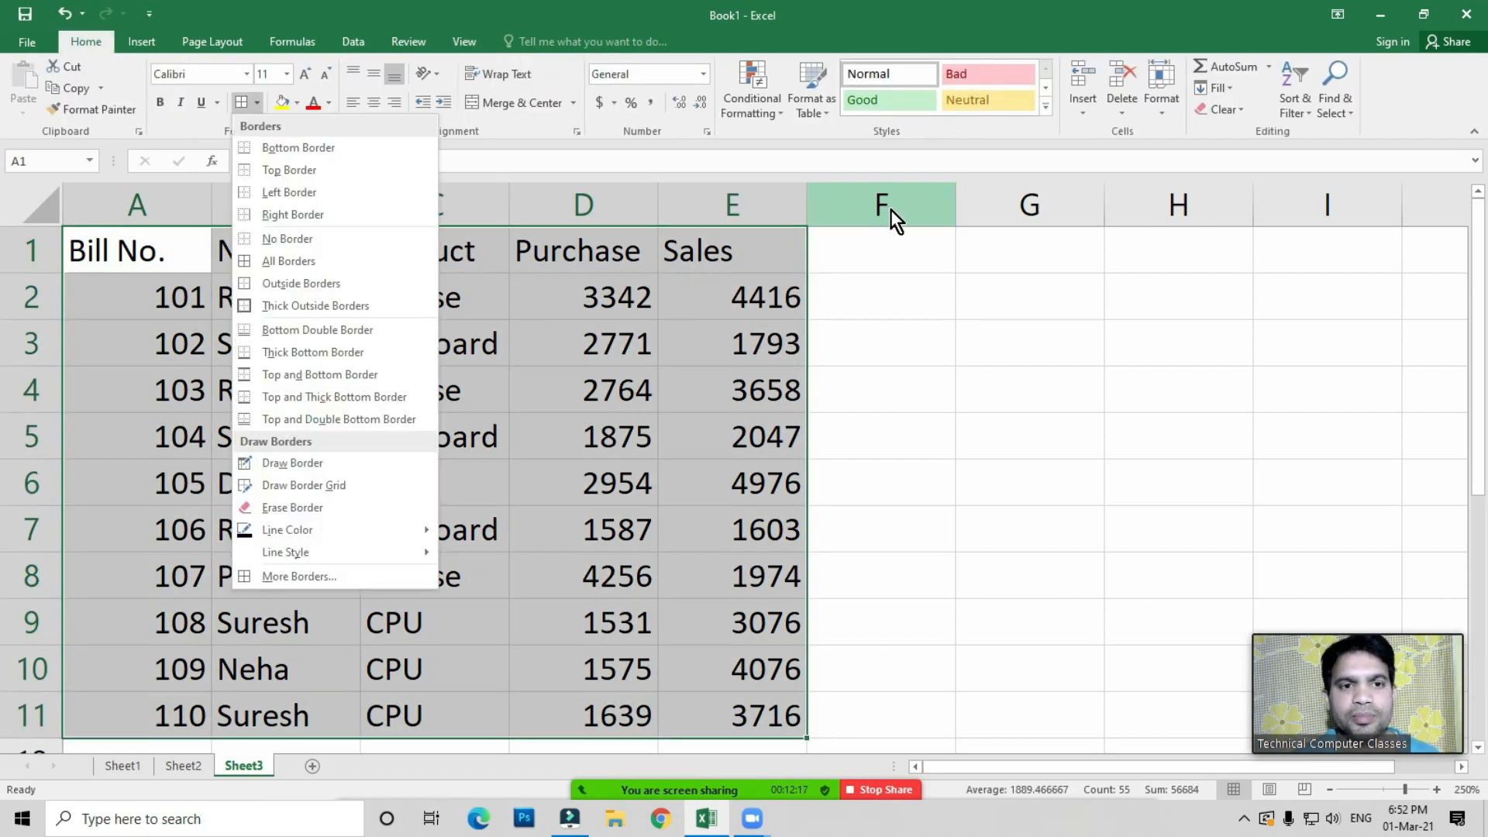
{"action": "key", "text": "a"}
Fill the header row A1:E1 with yellow
{"action": "key", "text": "ctrl+shift+Up"}
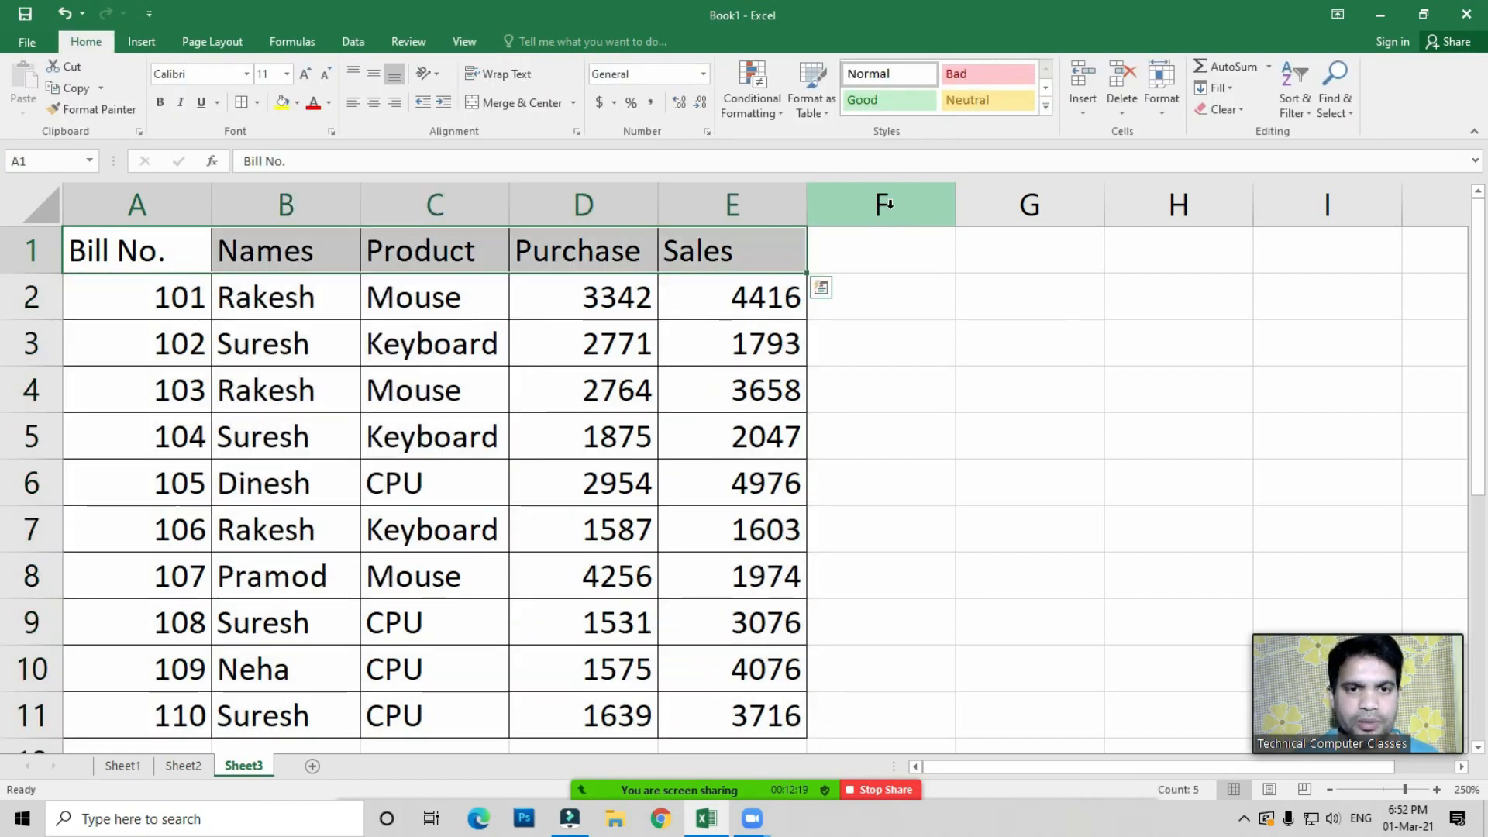
{"action": "key", "text": "alt+h"}
{"action": "key", "text": "h"}
{"action": "key", "text": "Down"}
{"action": "key", "text": "Down"}
{"action": "key", "text": "Down"}
{"action": "key", "text": "Down"}
{"action": "key", "text": "Down"}
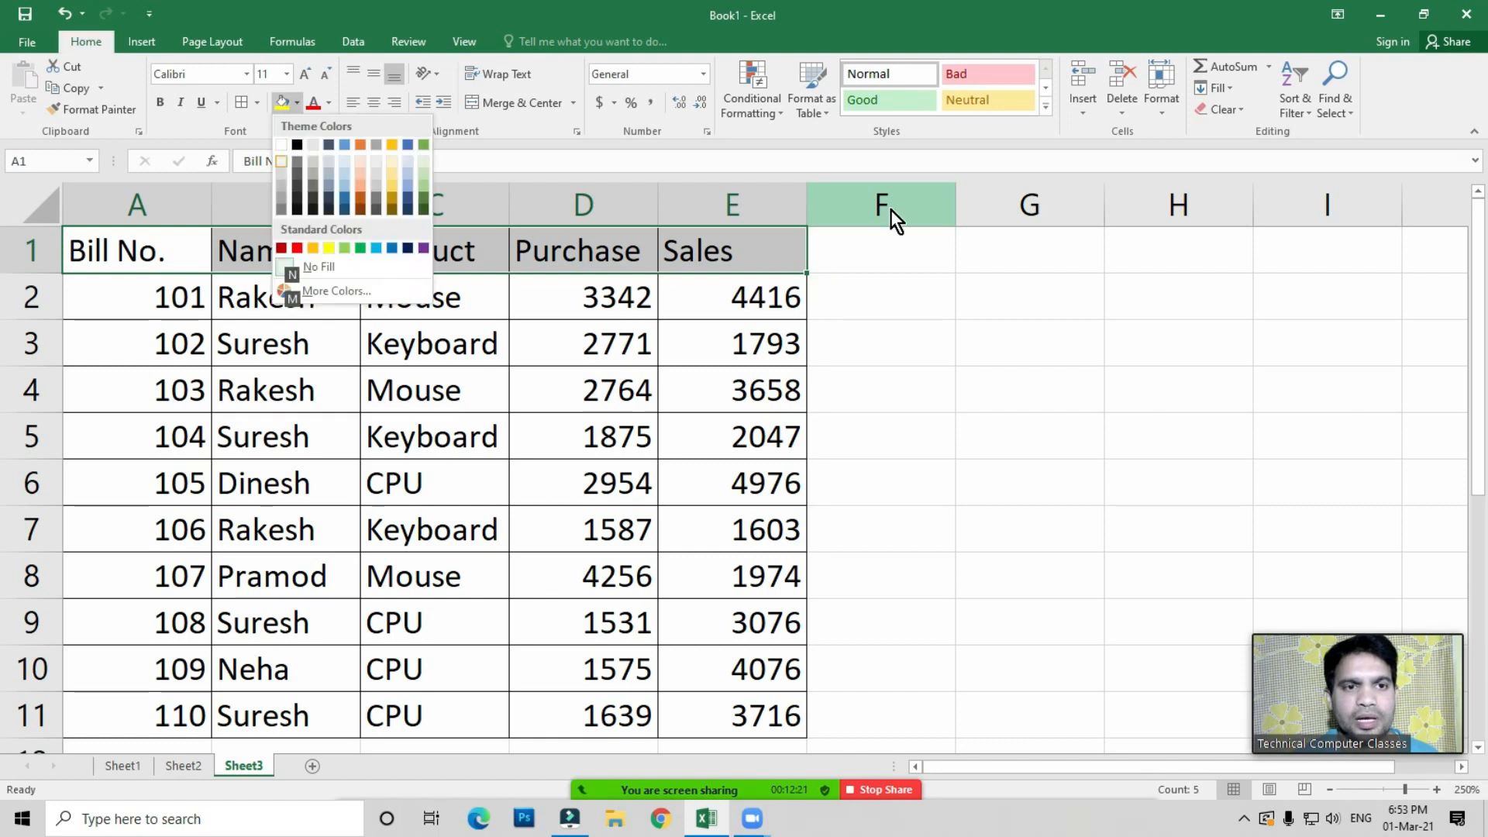
{"action": "key", "text": "Down"}
{"action": "key", "text": "Right"}
{"action": "key", "text": "Right"}
{"action": "key", "text": "Right"}
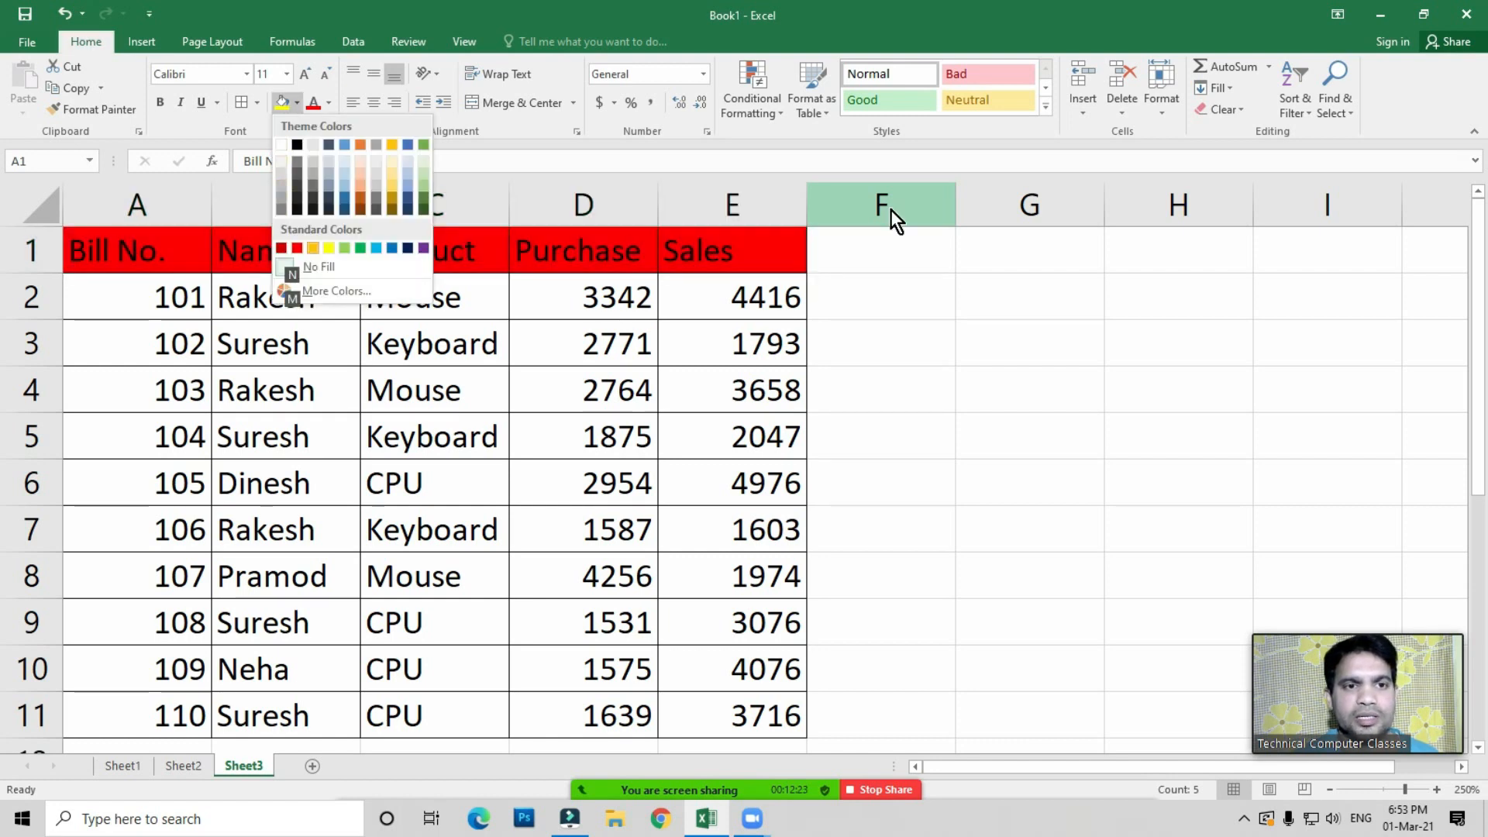
{"action": "key", "text": "Return"}
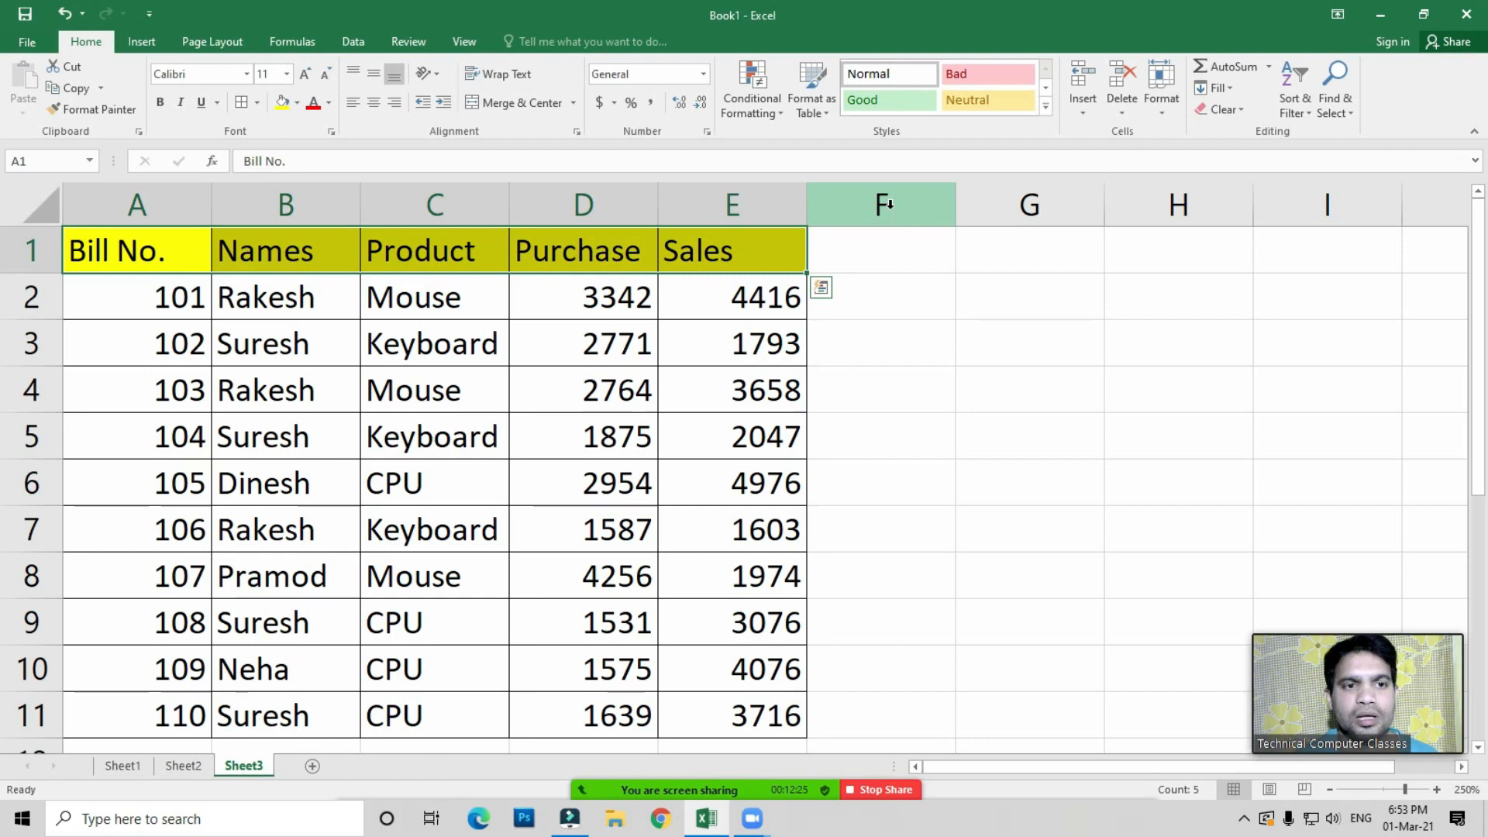
Make all the text in A1:E11 bold and centred
{"action": "key", "text": "ctrl+shift+Down"}
{"action": "key", "text": "ctrl+b"}
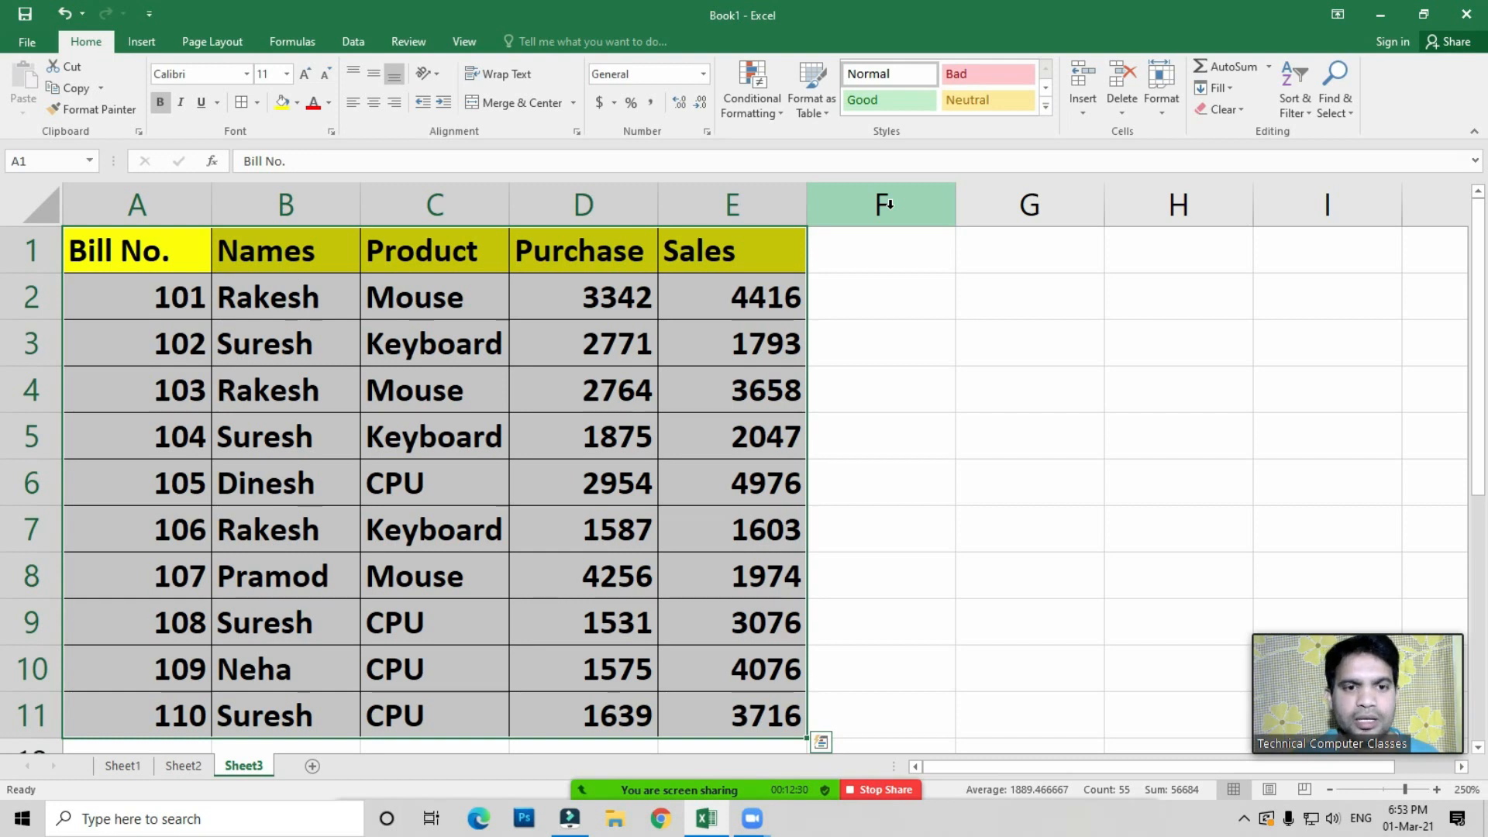
{"action": "key", "text": "alt+h"}
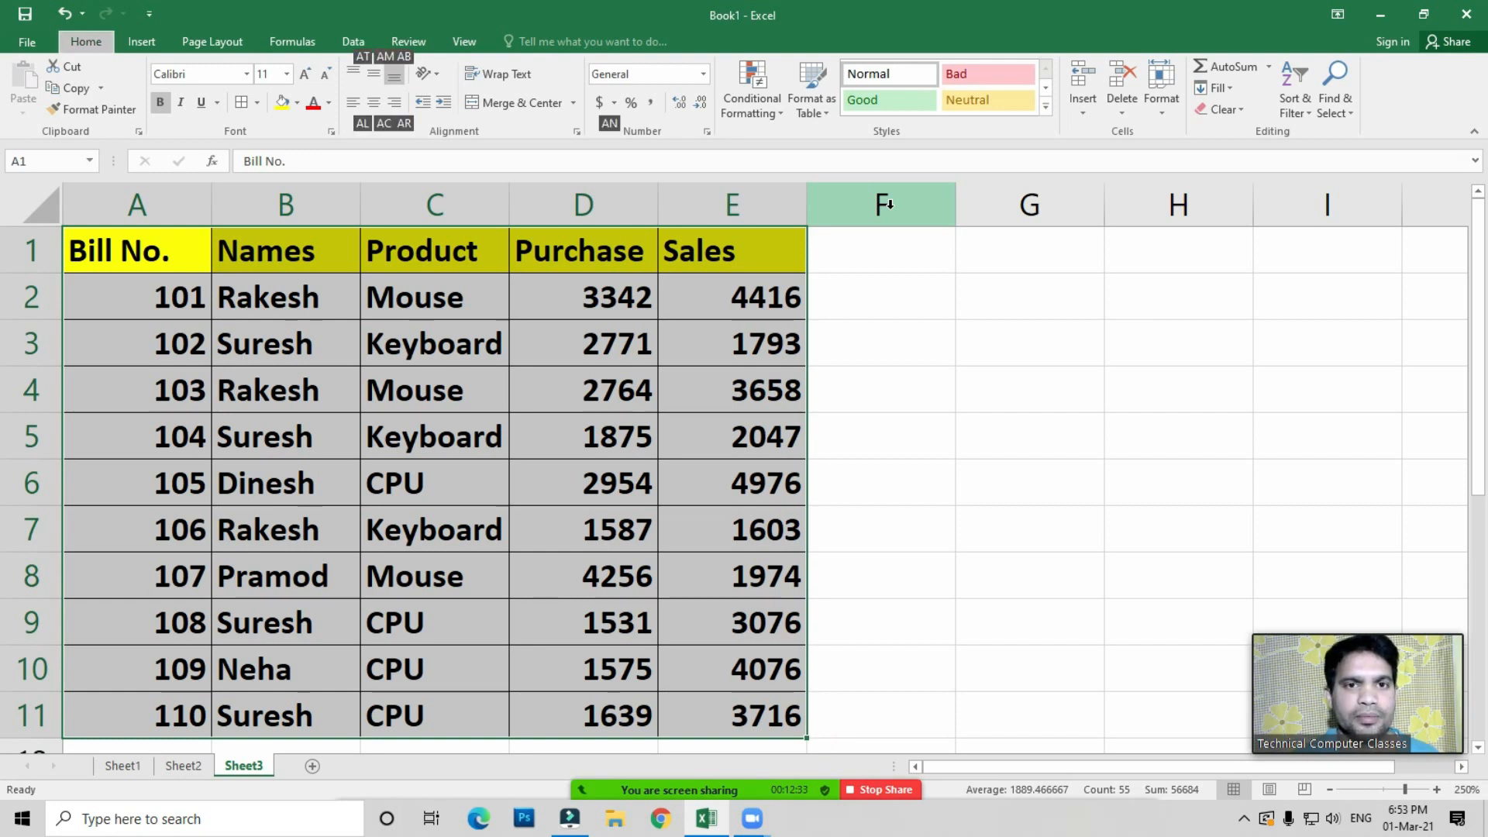
{"action": "key", "text": "alt"}
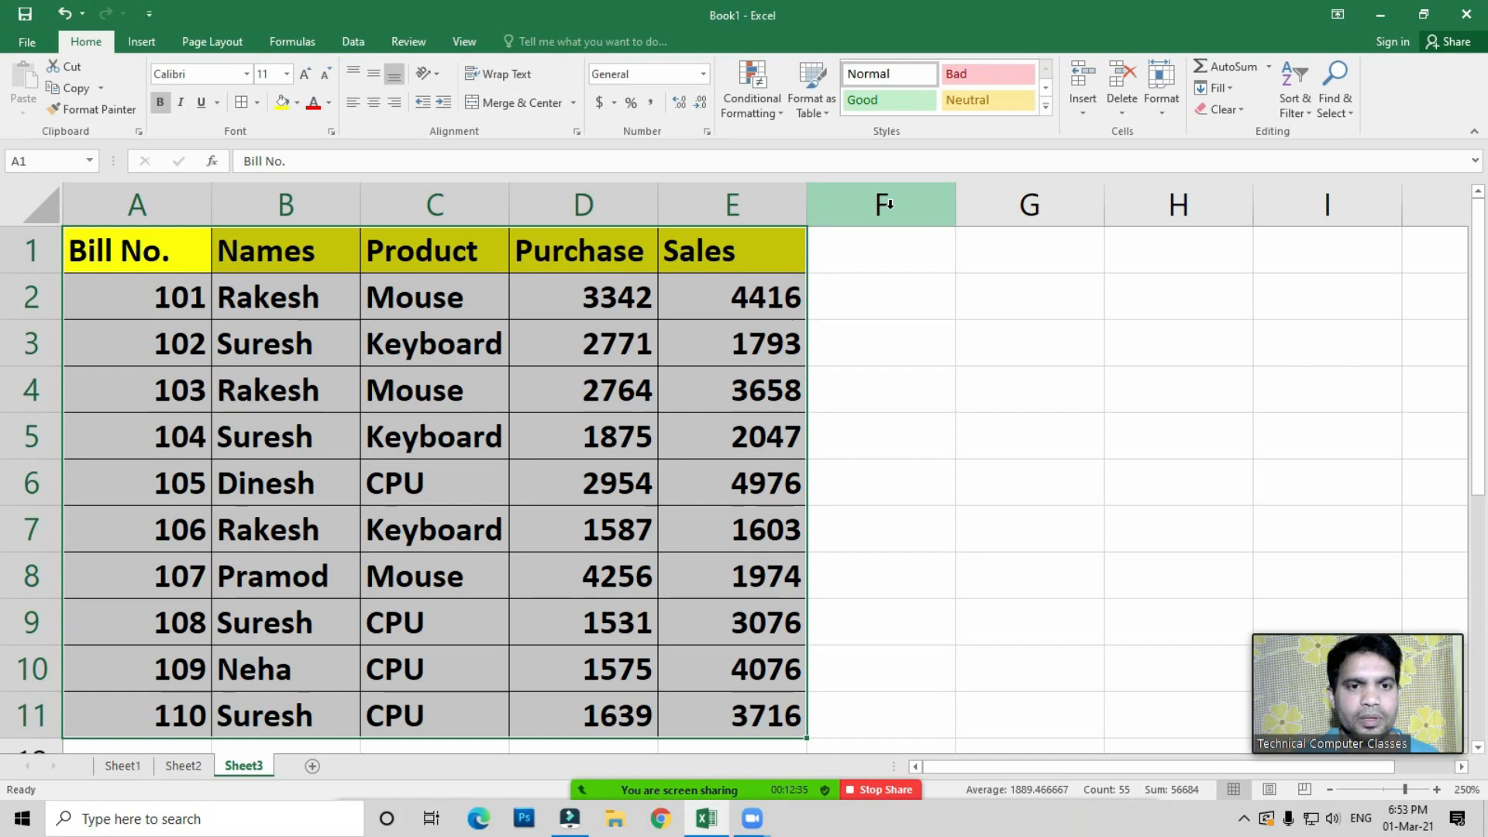
{"action": "key", "text": "alt+h"}
{"action": "key", "text": "a"}
{"action": "key", "text": "c"}
Deselect the table by picking an empty cell beside it in column G
{"action": "key", "text": "ctrl+Home"}
{"action": "key", "text": "Right"}
{"action": "key", "text": "Right"}
{"action": "key", "text": "Right"}
{"action": "key", "text": "Right"}
{"action": "key", "text": "Right"}
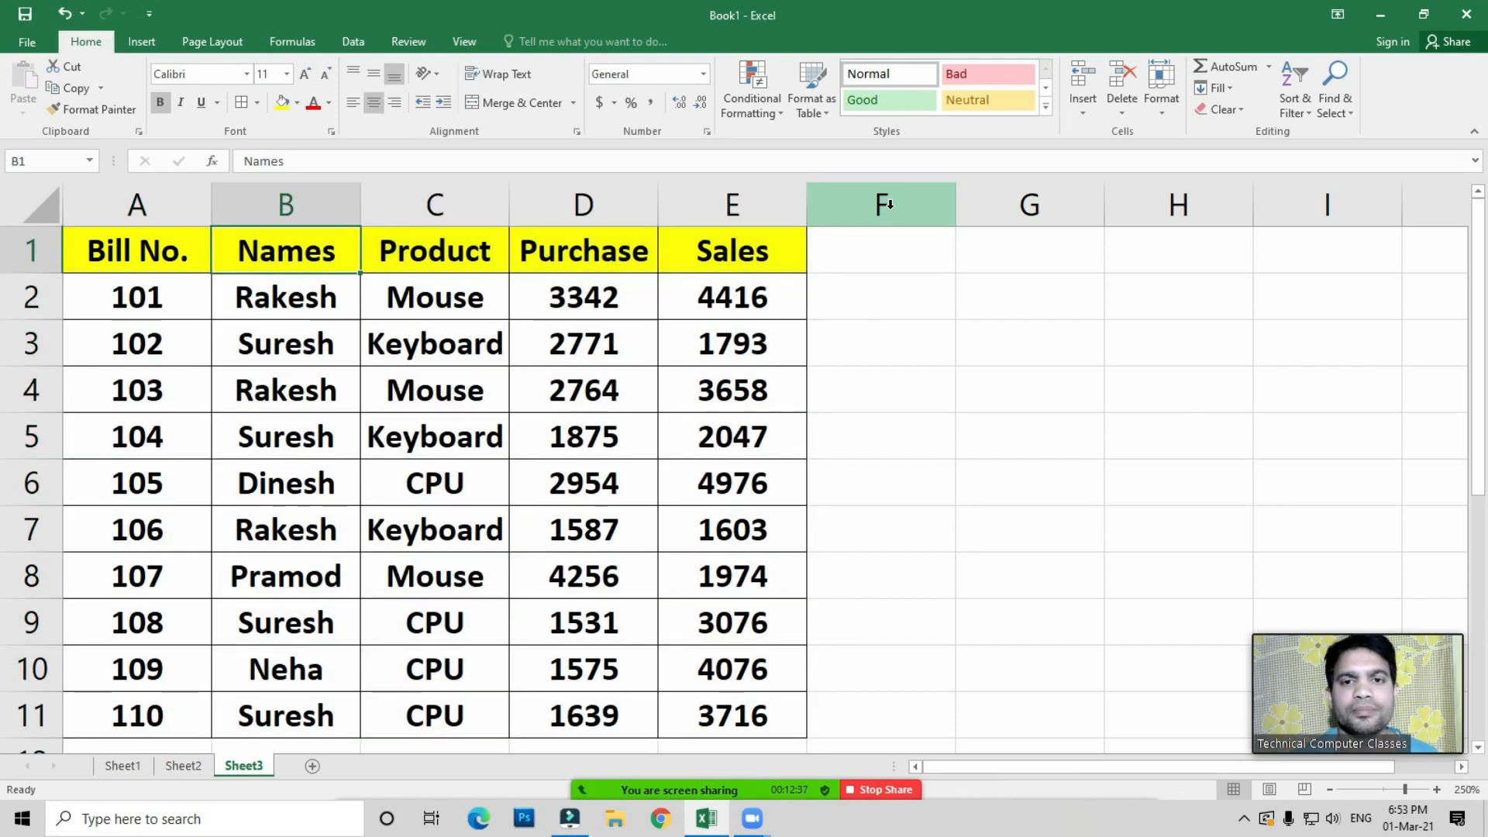
{"action": "key", "text": "Left"}
{"action": "key", "text": "Left"}
{"action": "key", "text": "Right"}
{"action": "key", "text": "Right"}
{"action": "key", "text": "Right"}
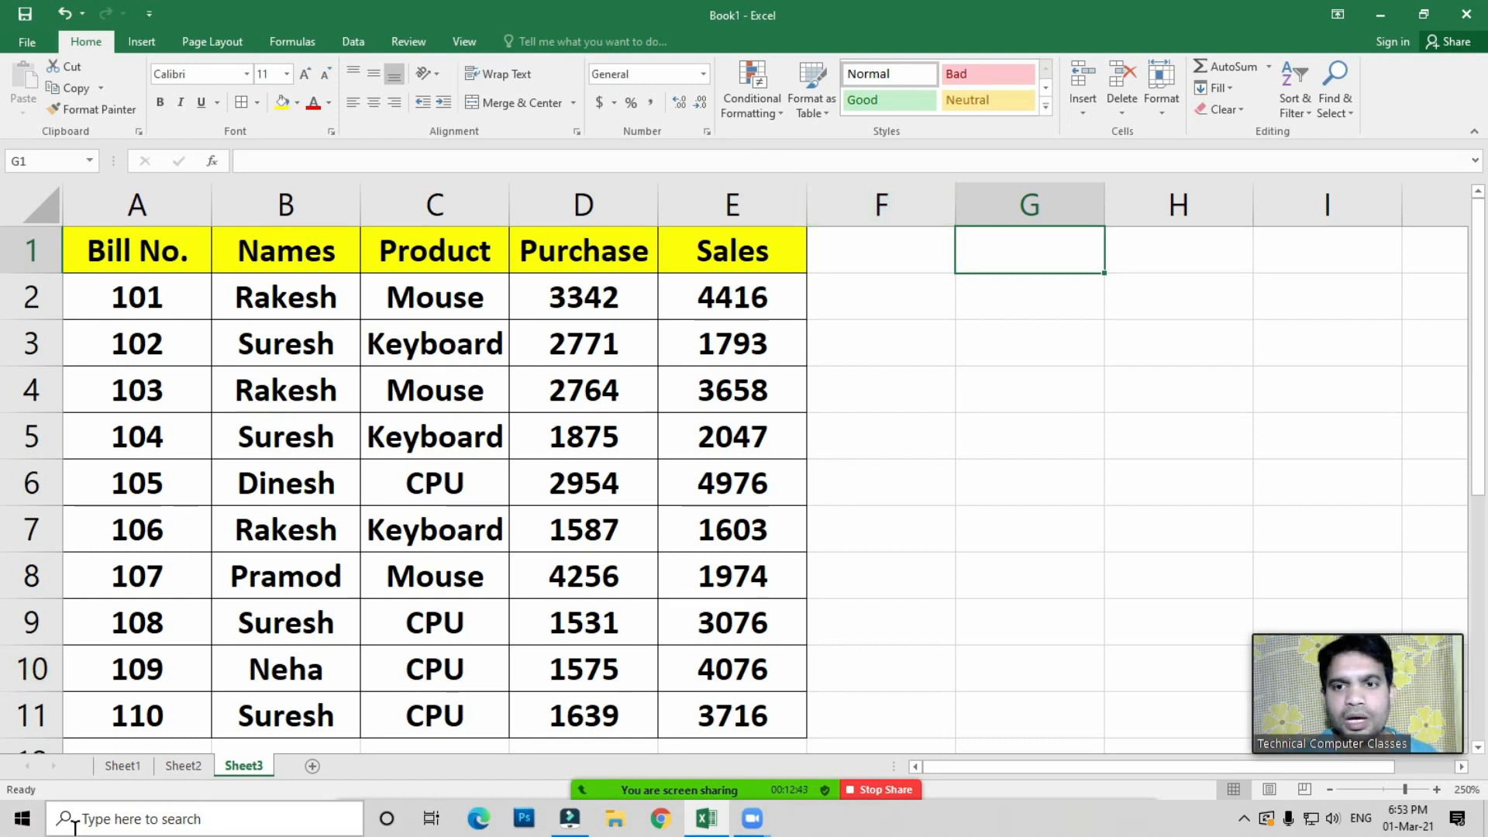
{"action": "left_click", "coordinate": [906, 556]}
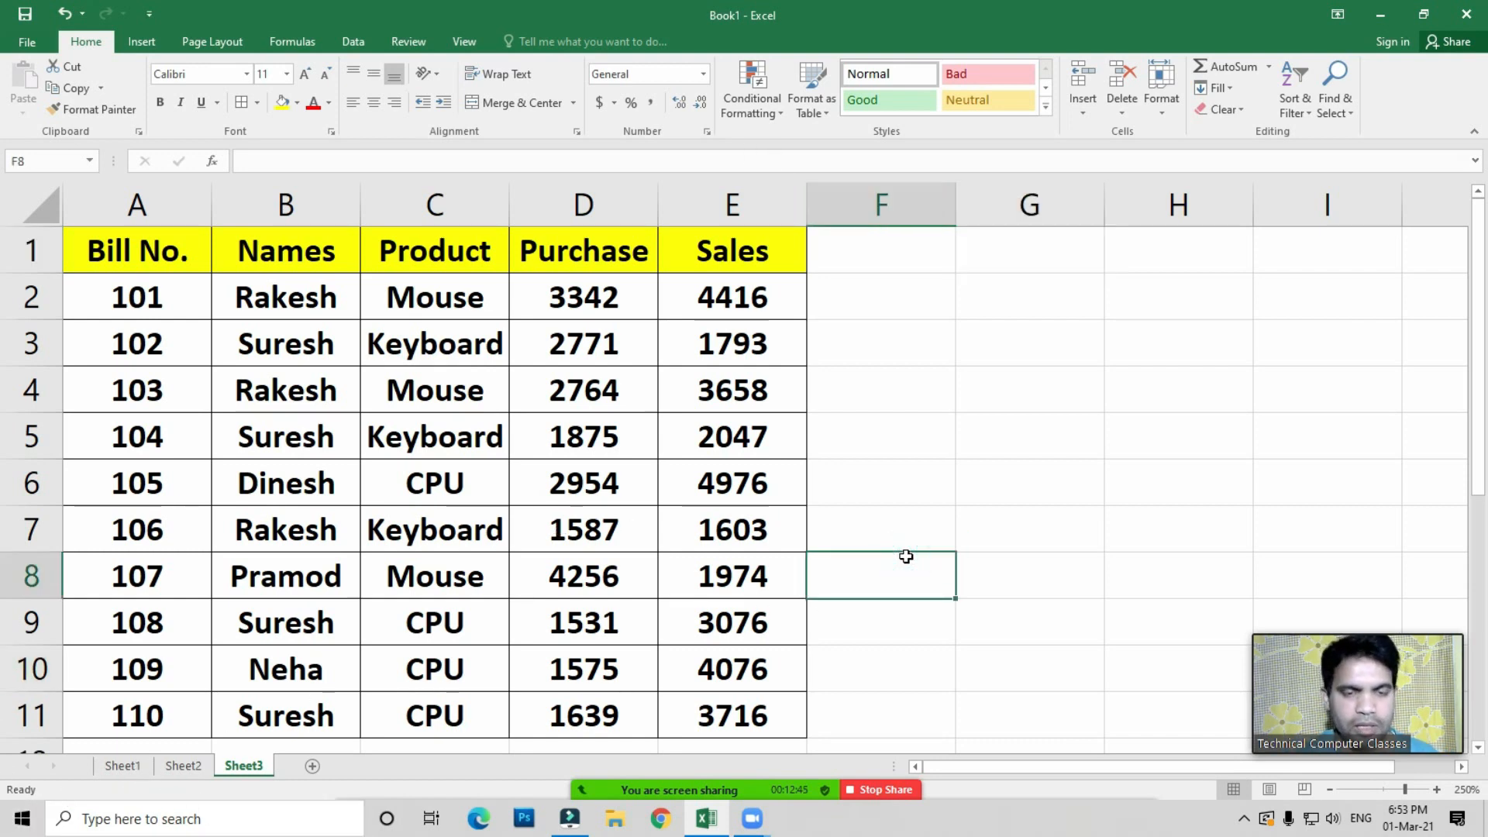
Zoom the sheet to 150%, then a little further
{"action": "key", "text": "alt+w"}
{"action": "type", "text": "qc"}
{"action": "key", "text": "BackSpace"}
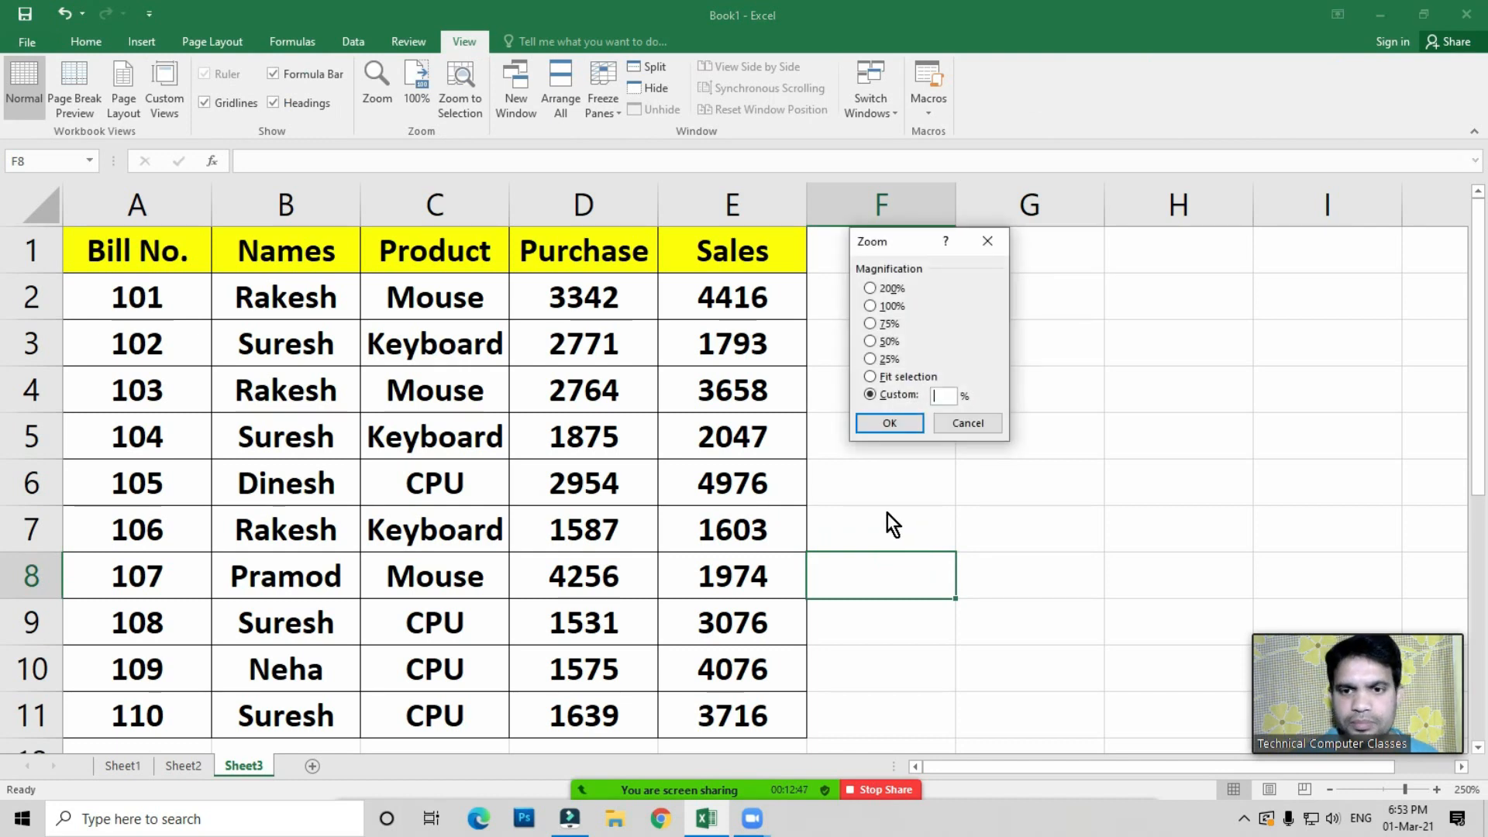
{"action": "type", "text": "150"}
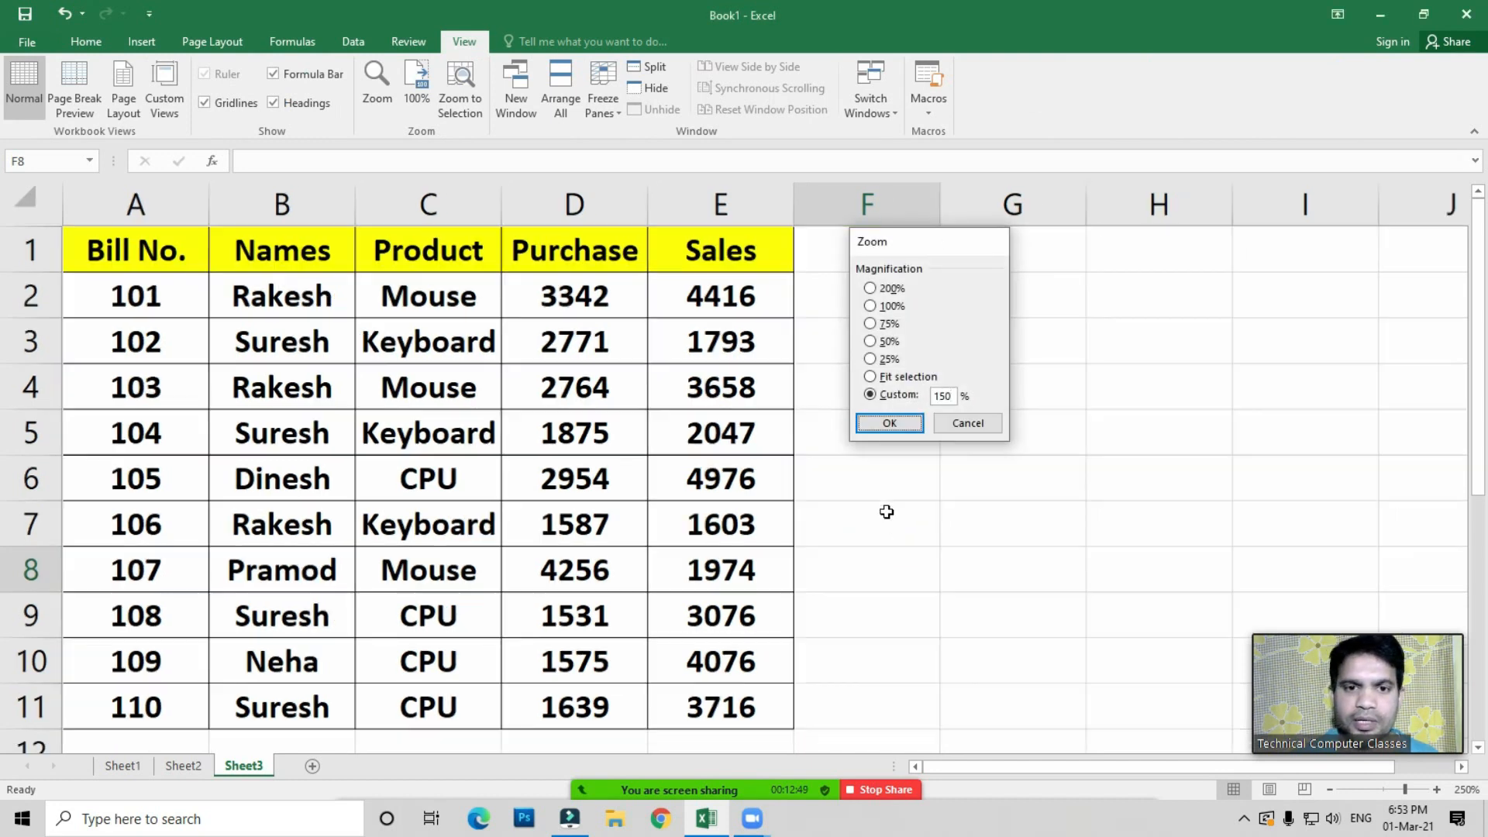
{"action": "key", "text": "Return"}
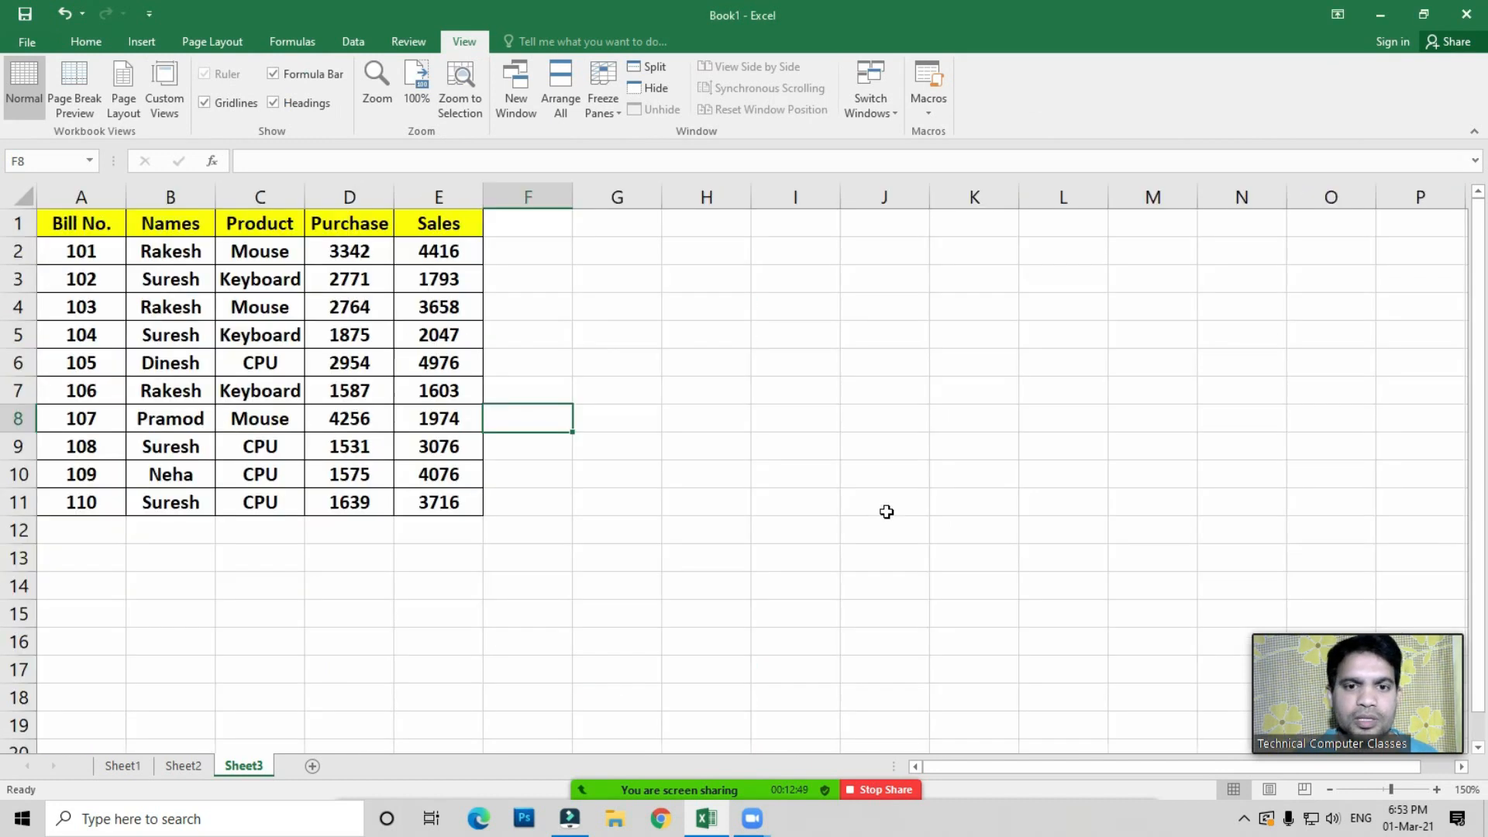
{"action": "left_click", "coordinate": [1438, 790]}
{"action": "left_click", "coordinate": [1439, 790]}
{"action": "left_click", "coordinate": [1438, 790]}
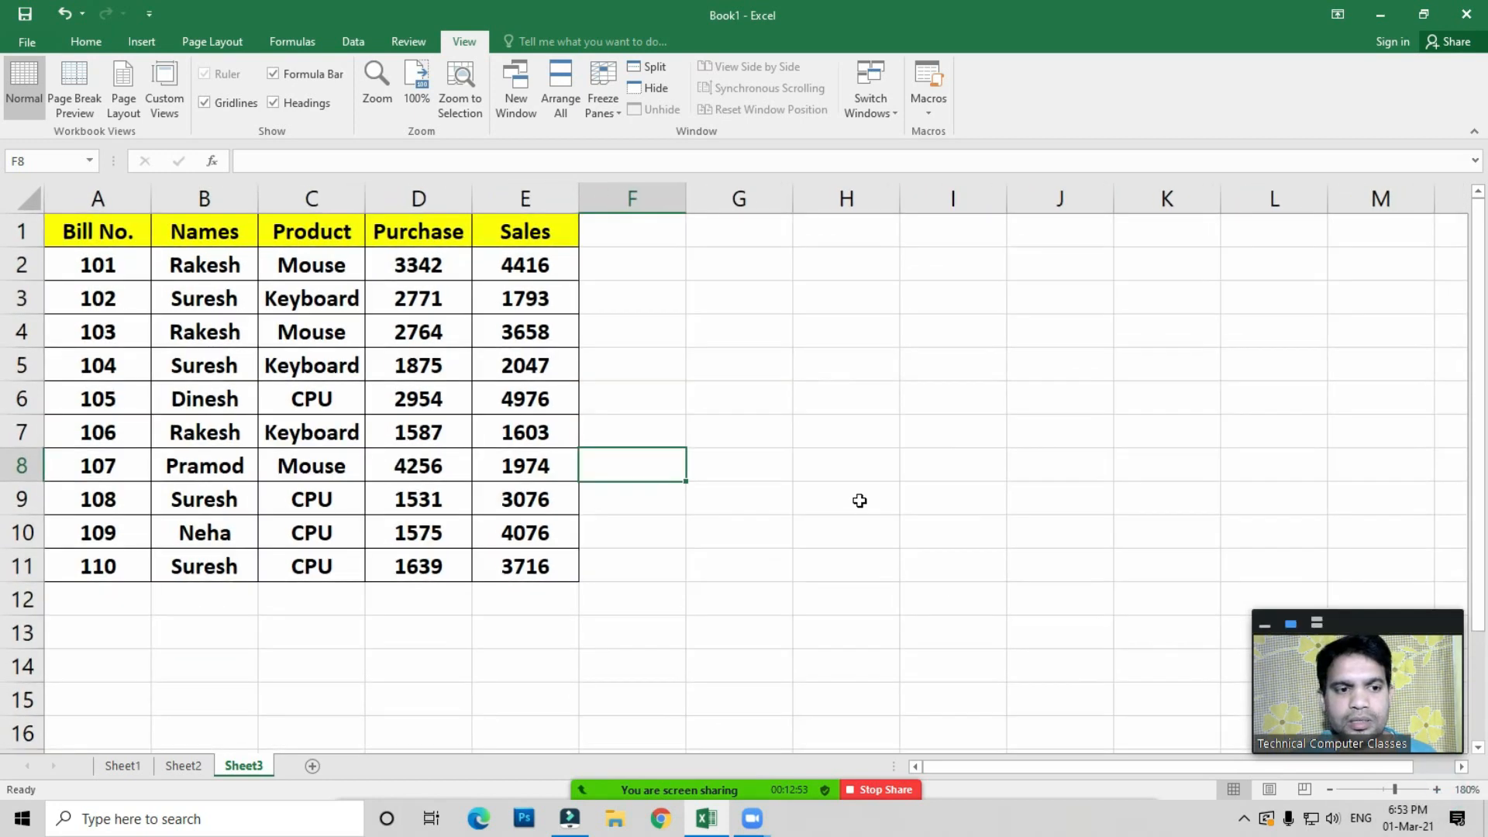
{"action": "left_click", "coordinate": [857, 498]}
Enter the labels Sum in A13 and Sumif in A14
{"action": "left_click", "coordinate": [118, 627]}
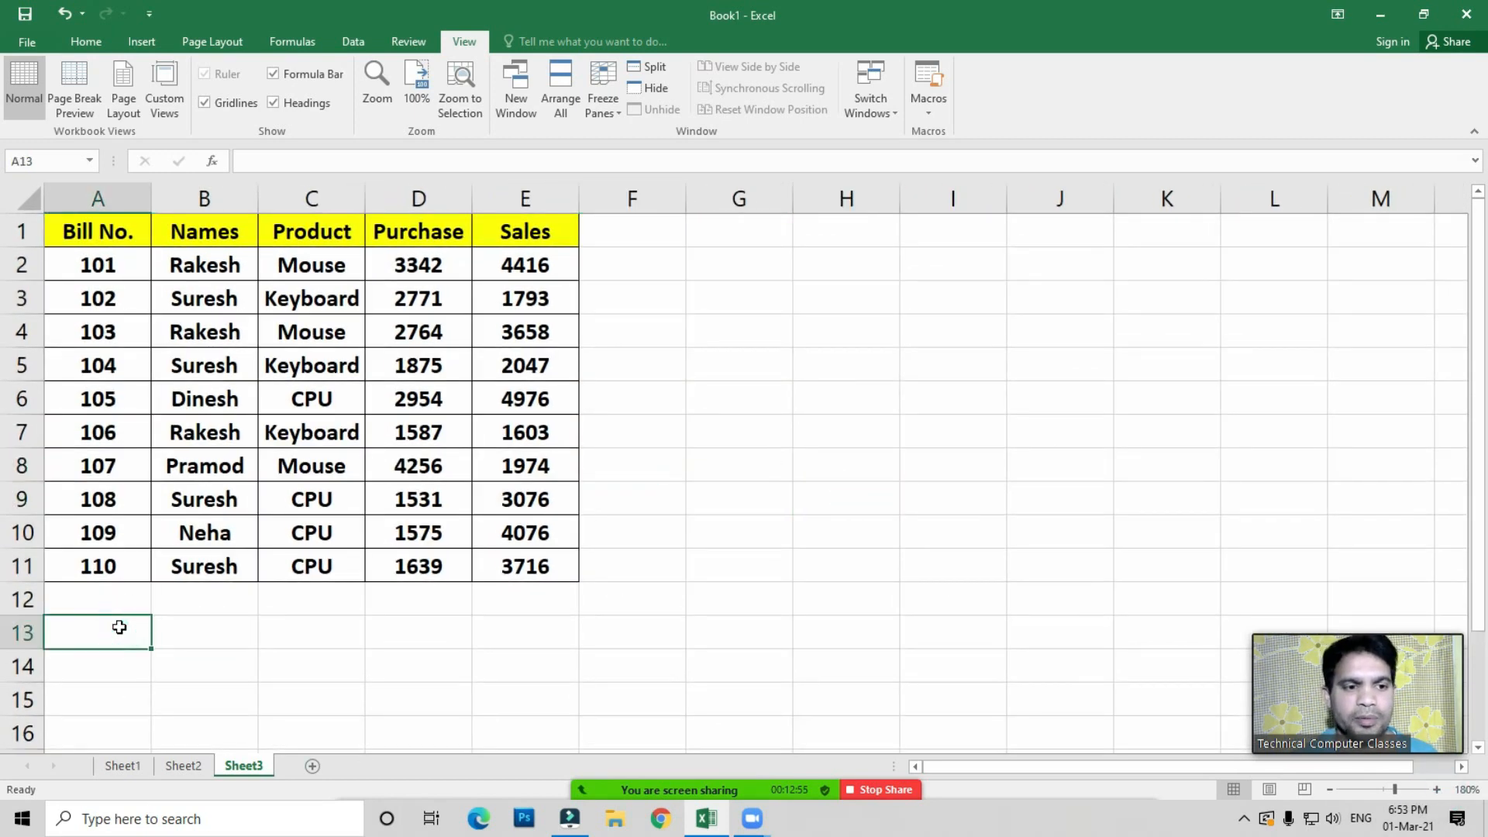
{"action": "type", "text": "Sum"}
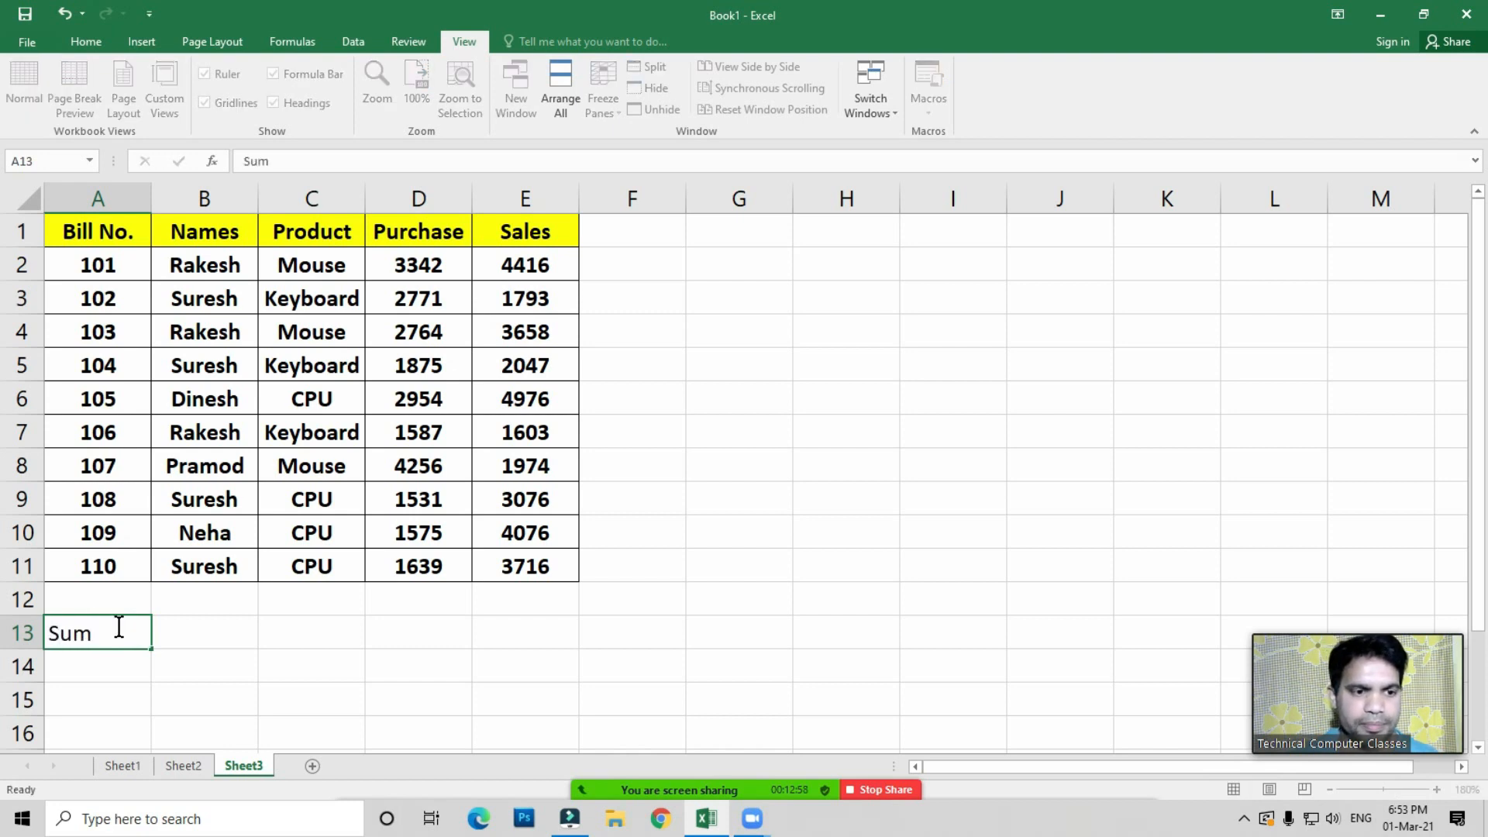
{"action": "key", "text": "Return"}
{"action": "type", "text": "Sumif"}
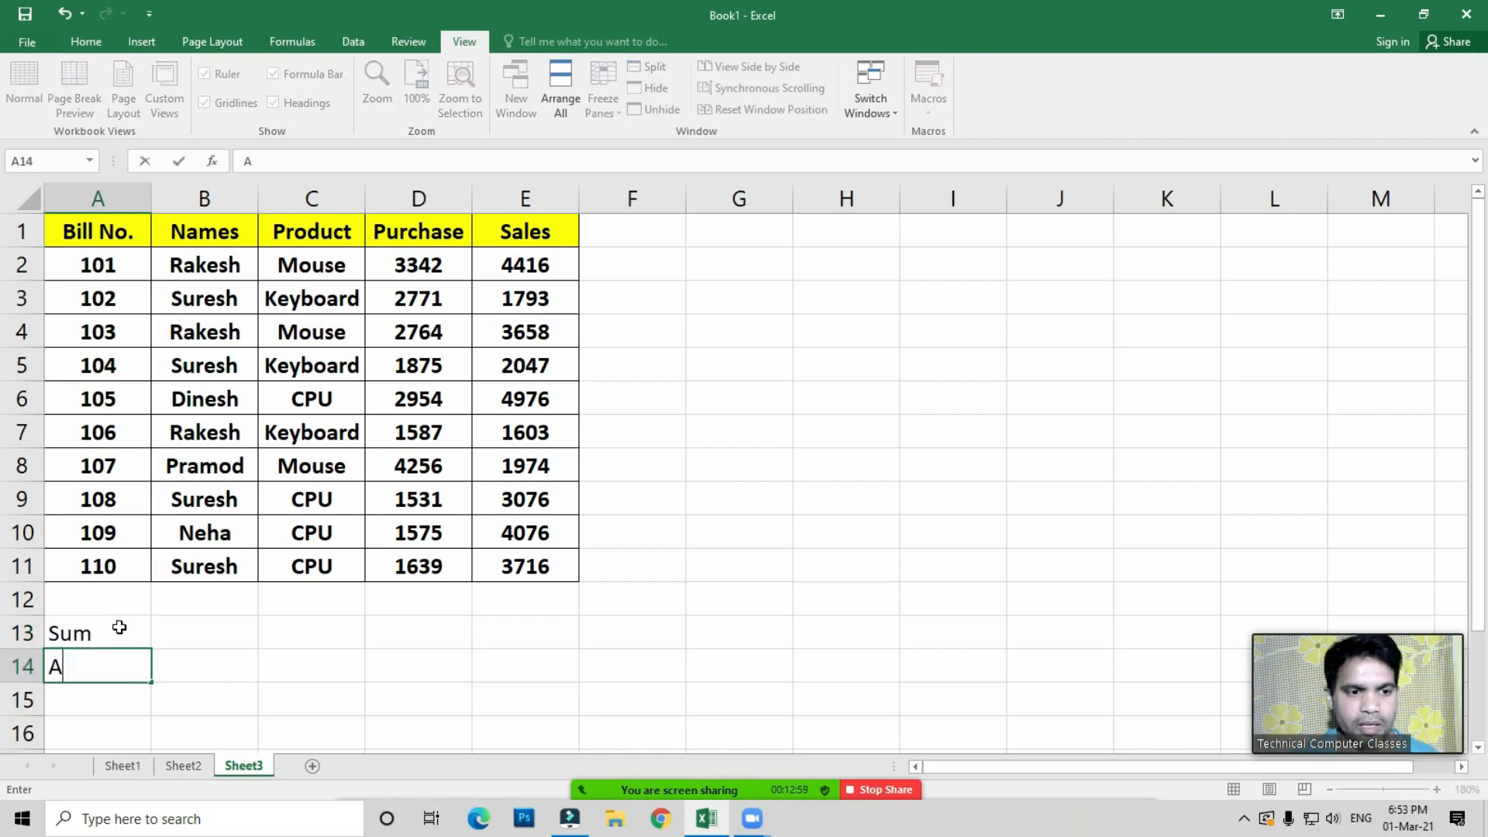
{"action": "key", "text": "Return"}
Discard the stray Sumifs entry and start a =sum formula in C13
{"action": "type", "text": "Sumifs"}
{"action": "key", "text": "Escape"}
{"action": "key", "text": "Up"}
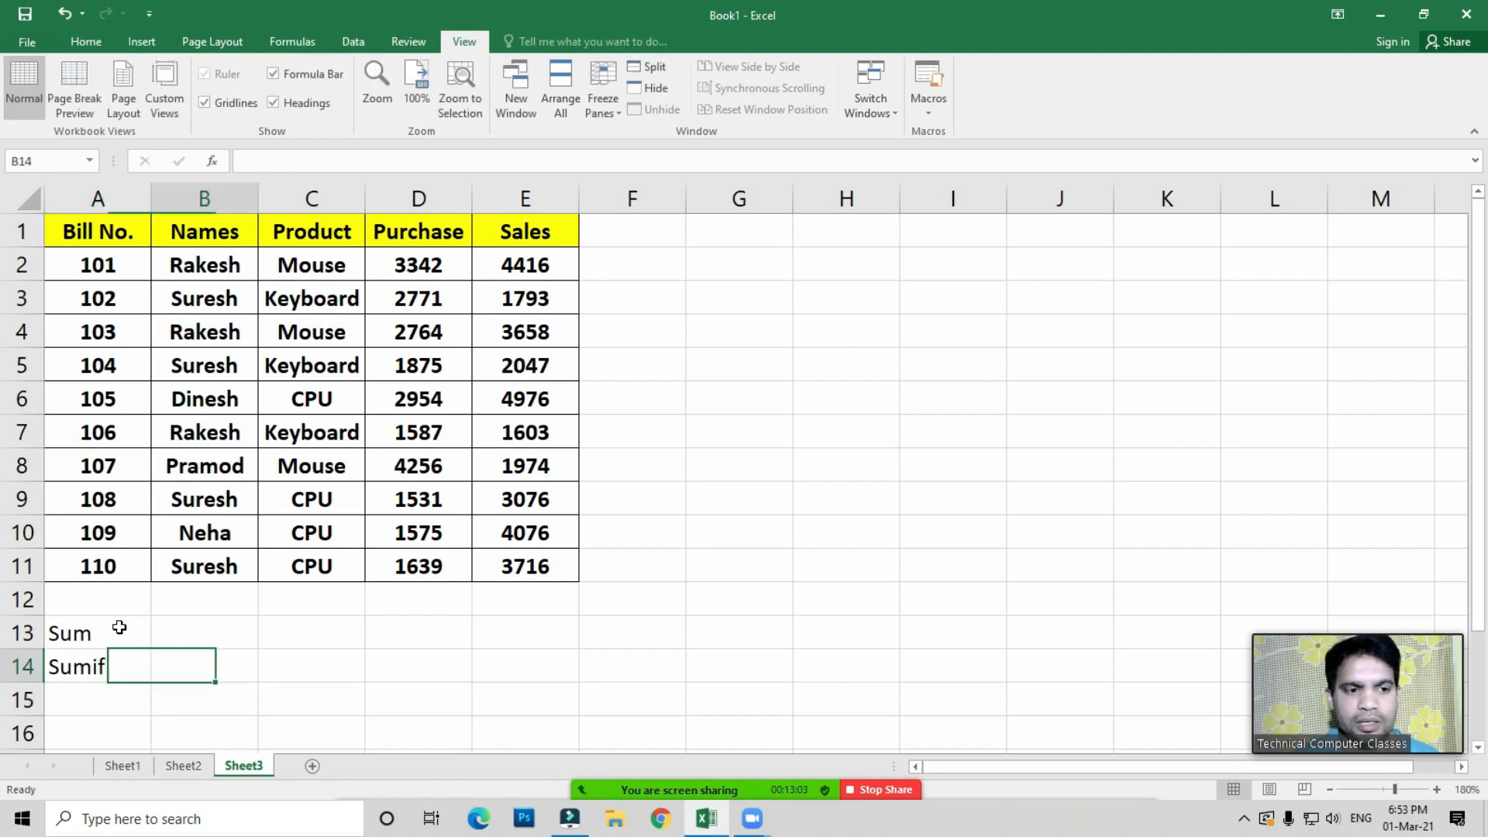
{"action": "key", "text": "Right"}
{"action": "key", "text": "Right"}
{"action": "key", "text": "Up"}
{"action": "type", "text": "=sum"}
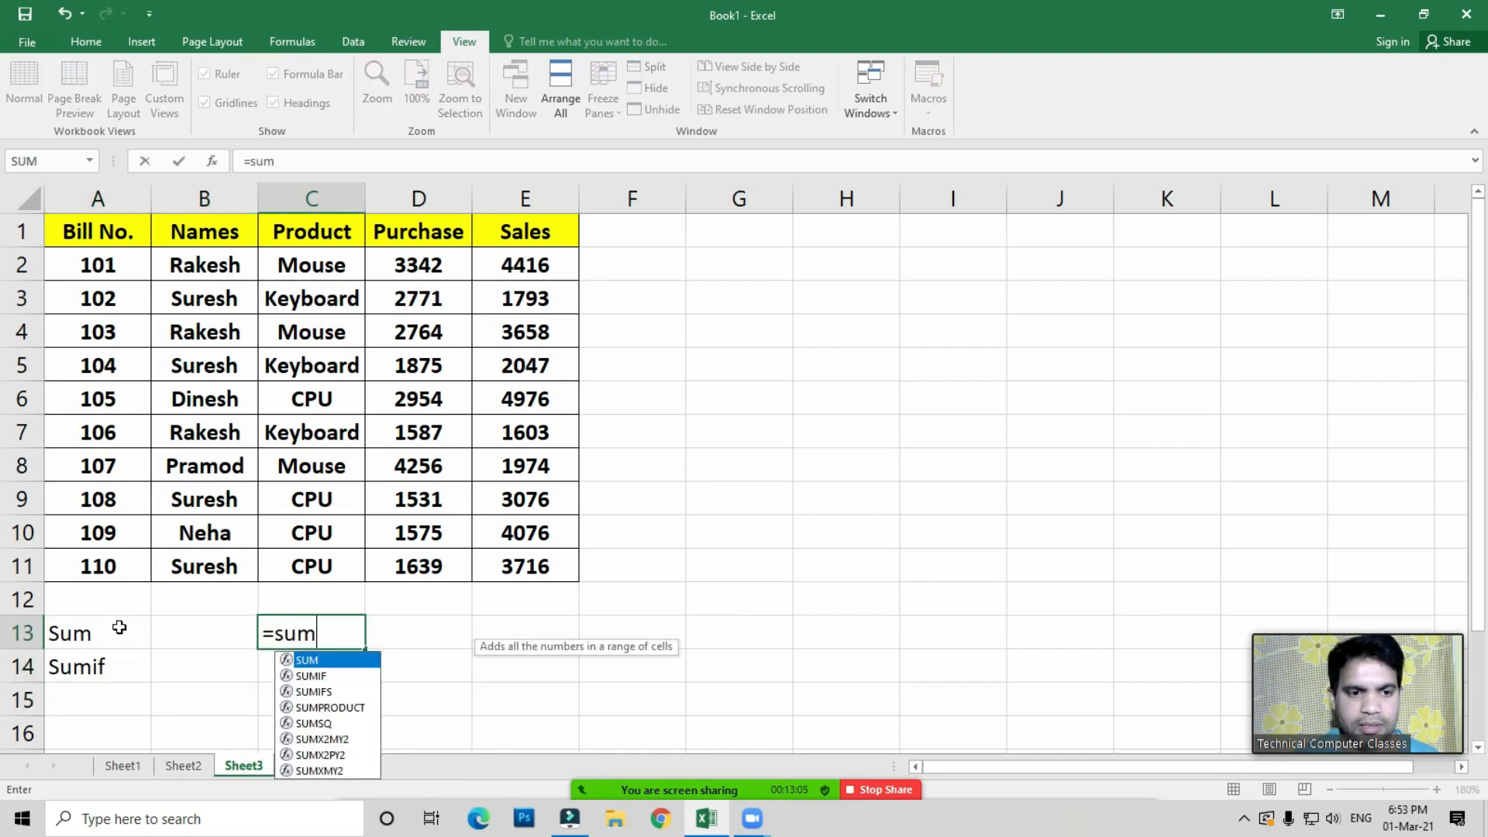
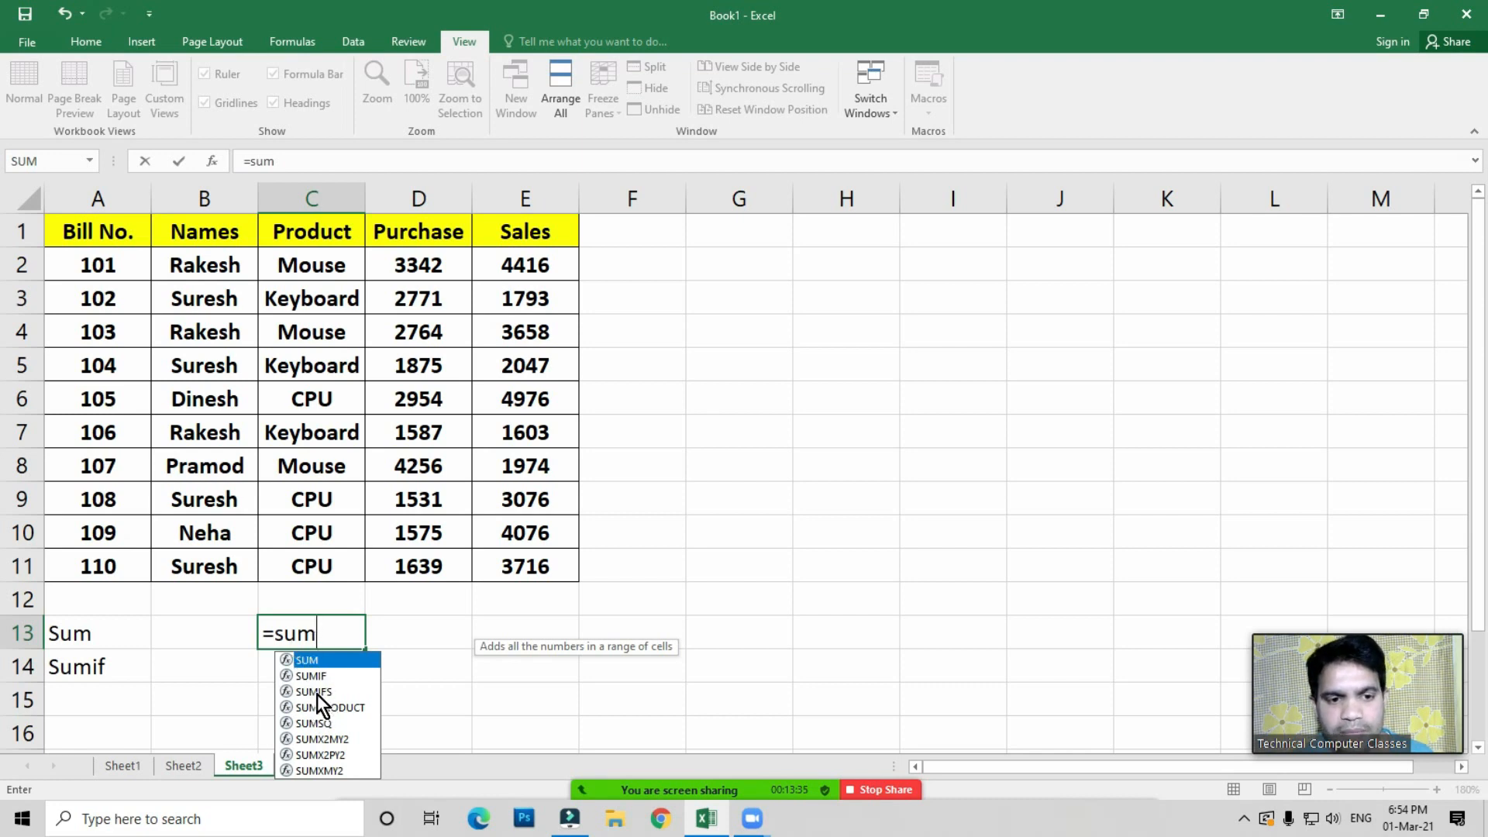
Cancel the unfinished sum formula and clear the #NAME? error from C13
{"action": "key", "text": "Escape"}
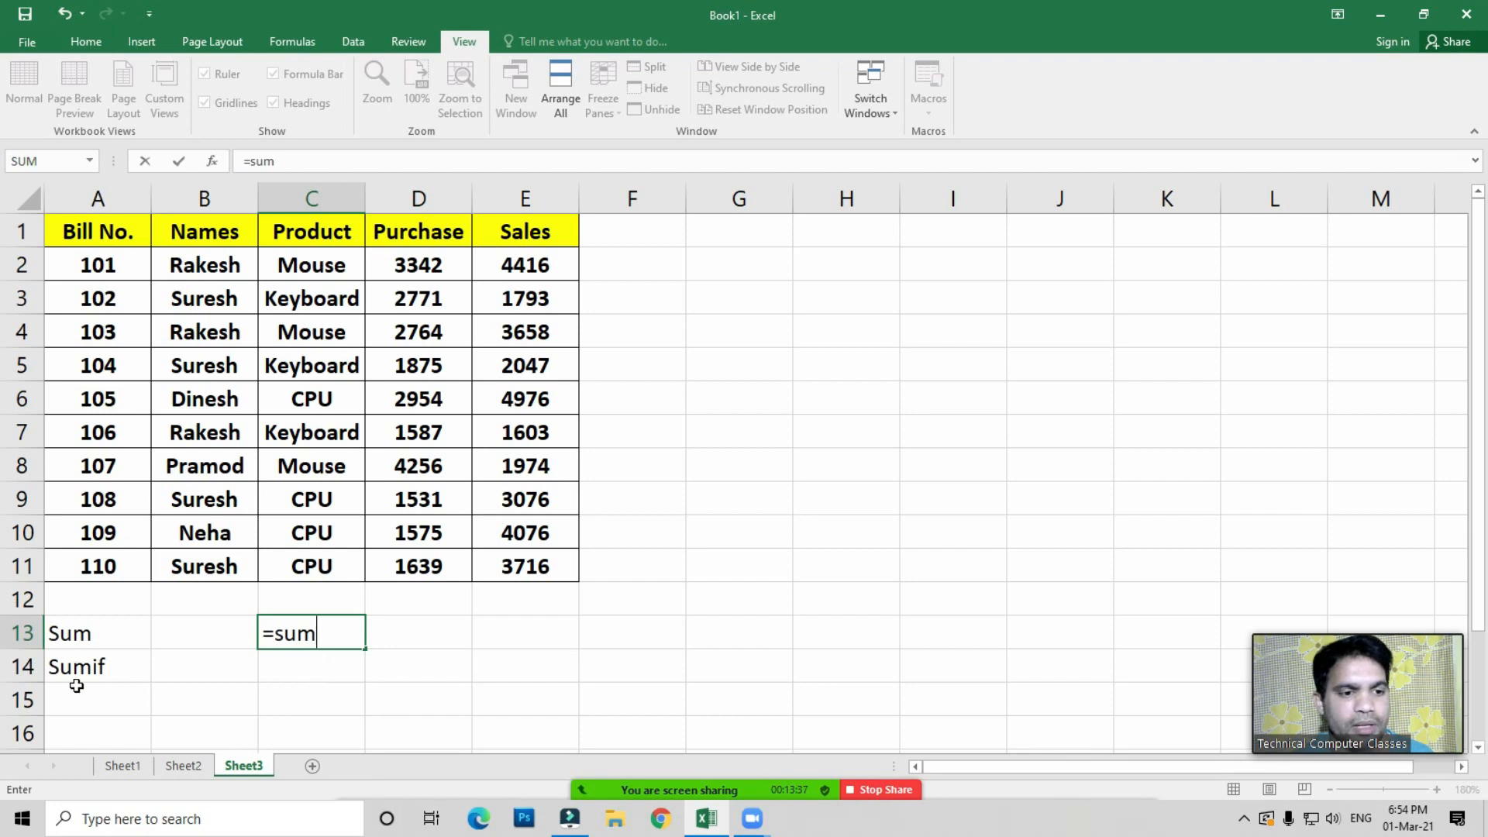
{"action": "left_click", "coordinate": [82, 702]}
{"action": "left_click", "coordinate": [311, 649]}
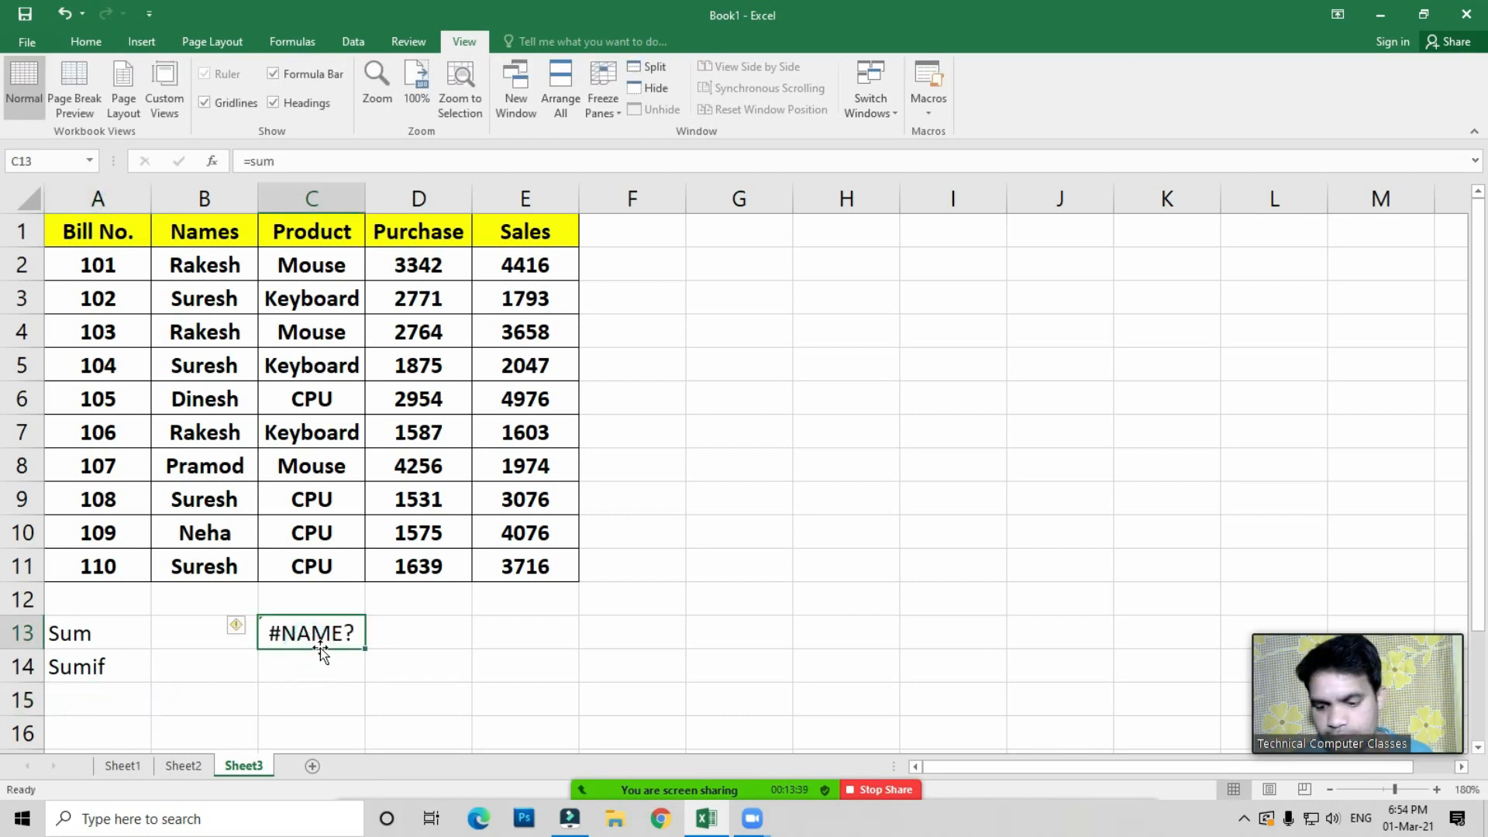
{"action": "key", "text": "Delete"}
Enter the label Sumifs in A15 below Sum and Sumif
{"action": "left_click", "coordinate": [83, 703]}
{"action": "type", "text": "Sumifs"}
{"action": "key", "text": "Return"}
{"action": "key", "text": "Up"}
{"action": "key", "text": "Up"}
{"action": "key", "text": "Up"}
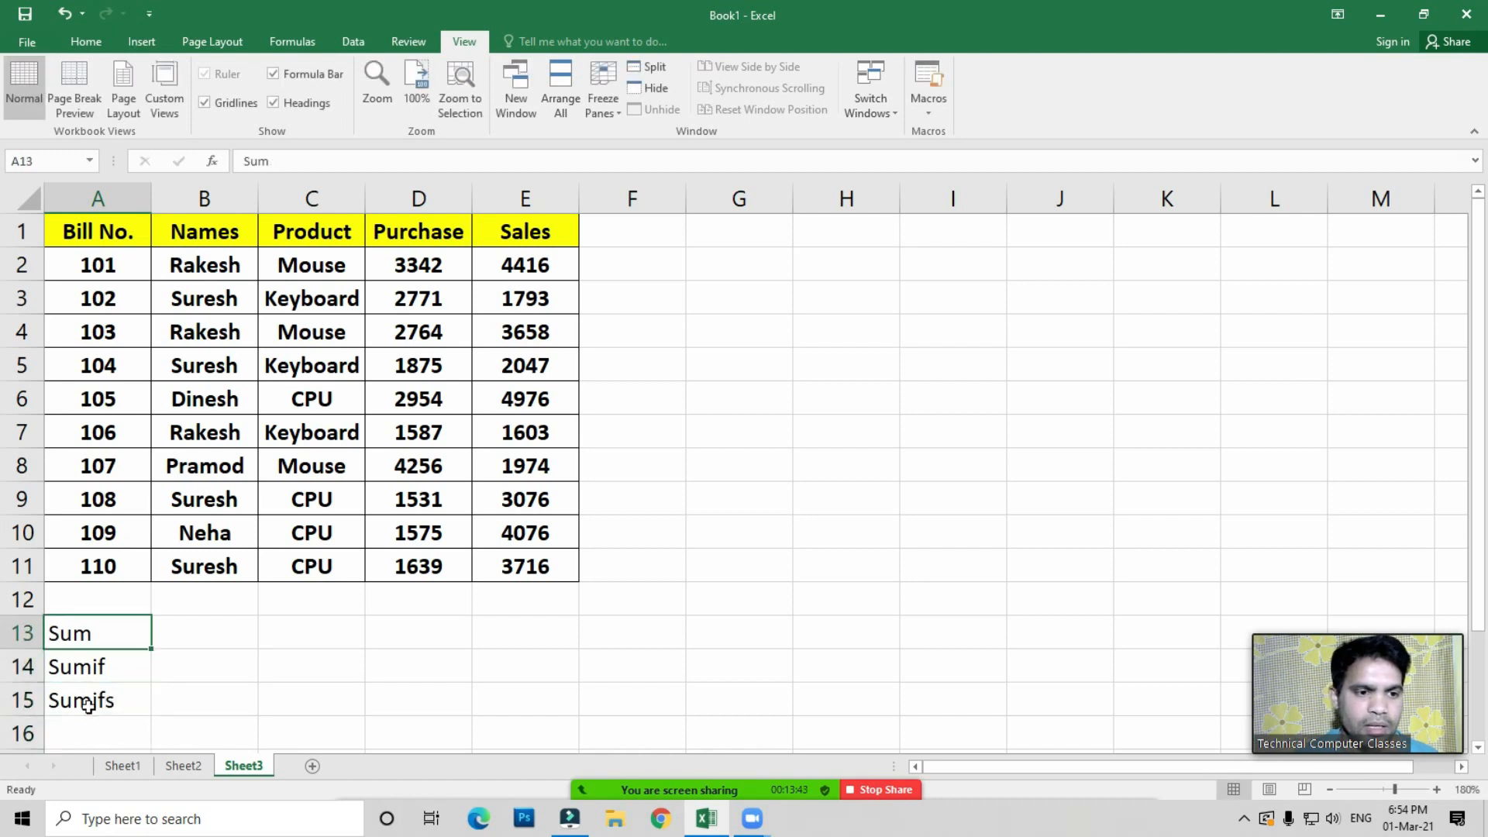
{"action": "key", "text": "Right"}
{"action": "key", "text": "Right"}
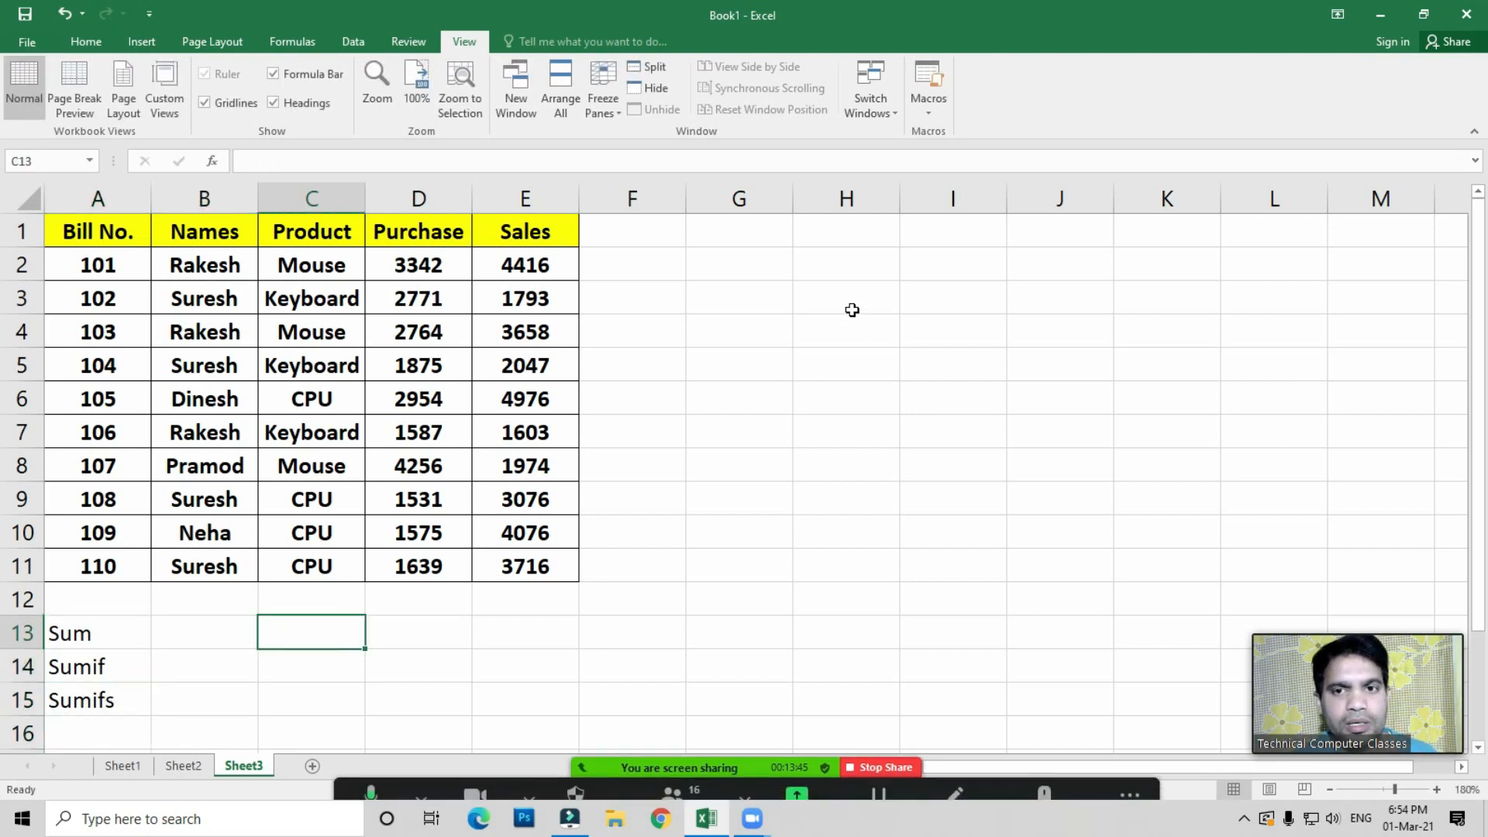
{"action": "left_click", "coordinate": [822, 232]}
Enter the heading Total Sales in G1
{"action": "left_click_drag", "start_coordinate": [747, 231], "coordinate": [811, 229]}
{"action": "left_click", "coordinate": [824, 325]}
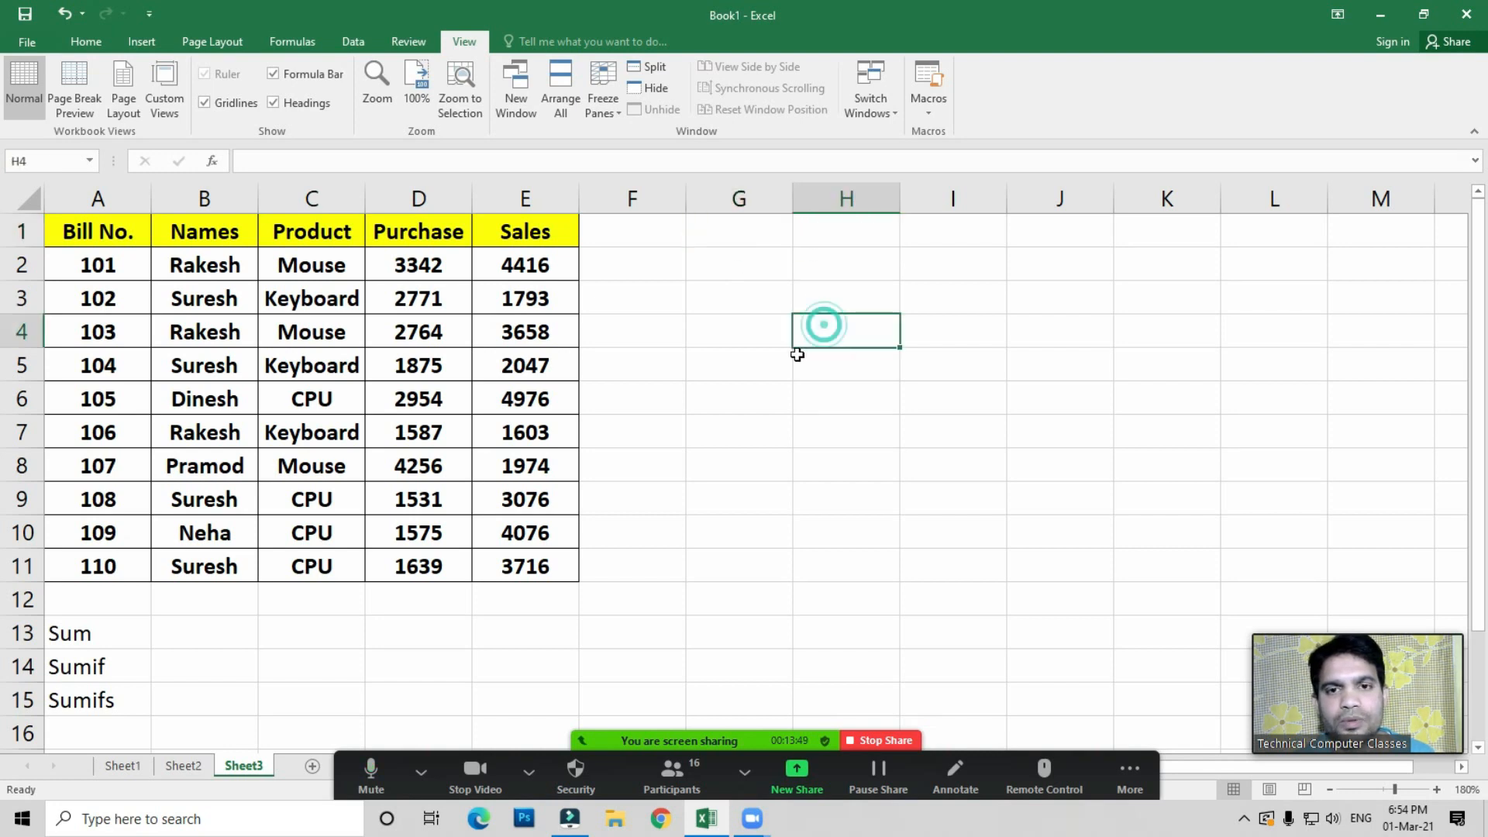
{"action": "left_click", "coordinate": [755, 234]}
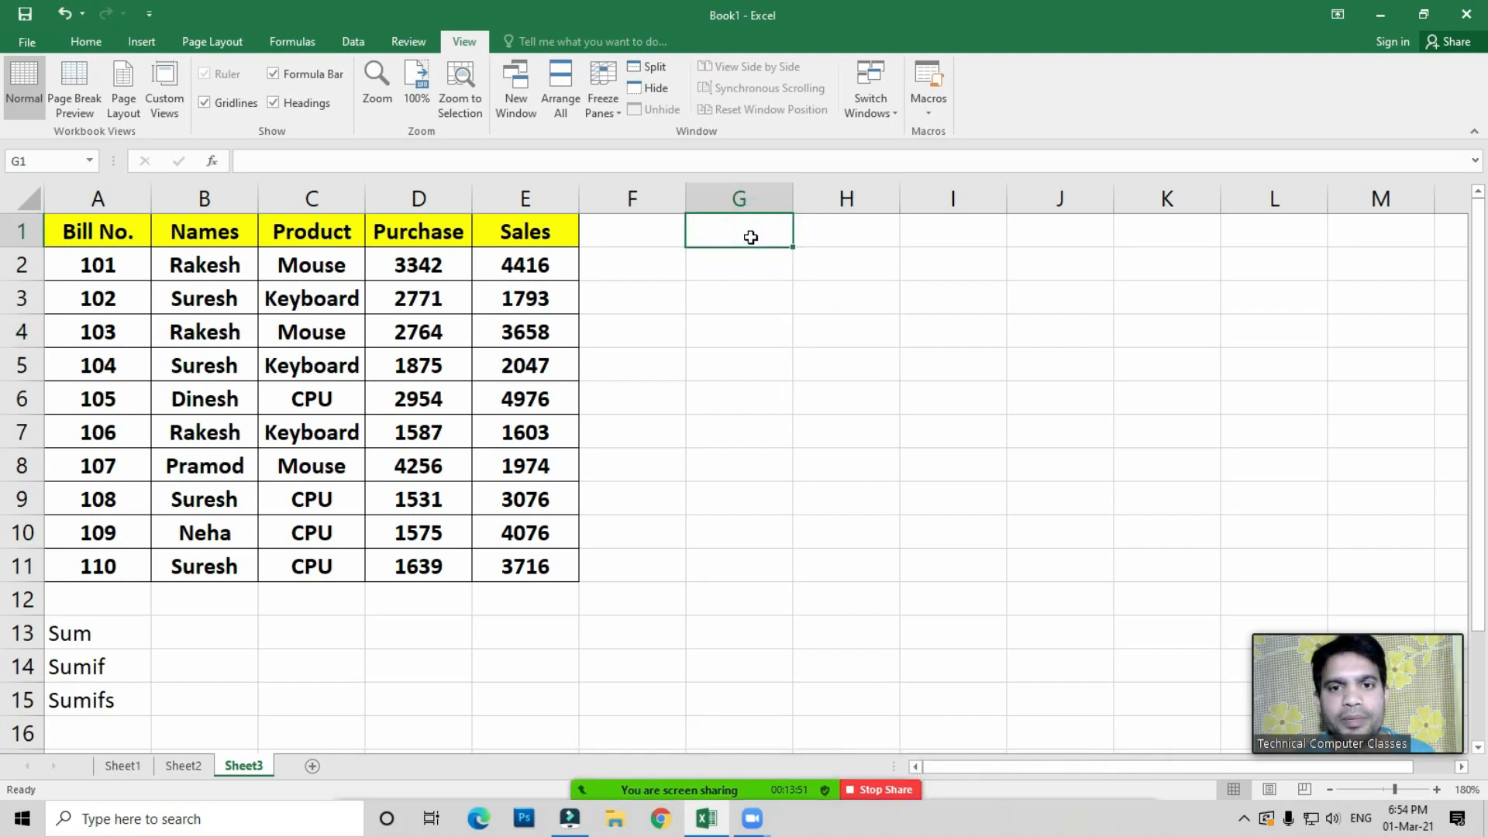
{"action": "type", "text": "Total"}
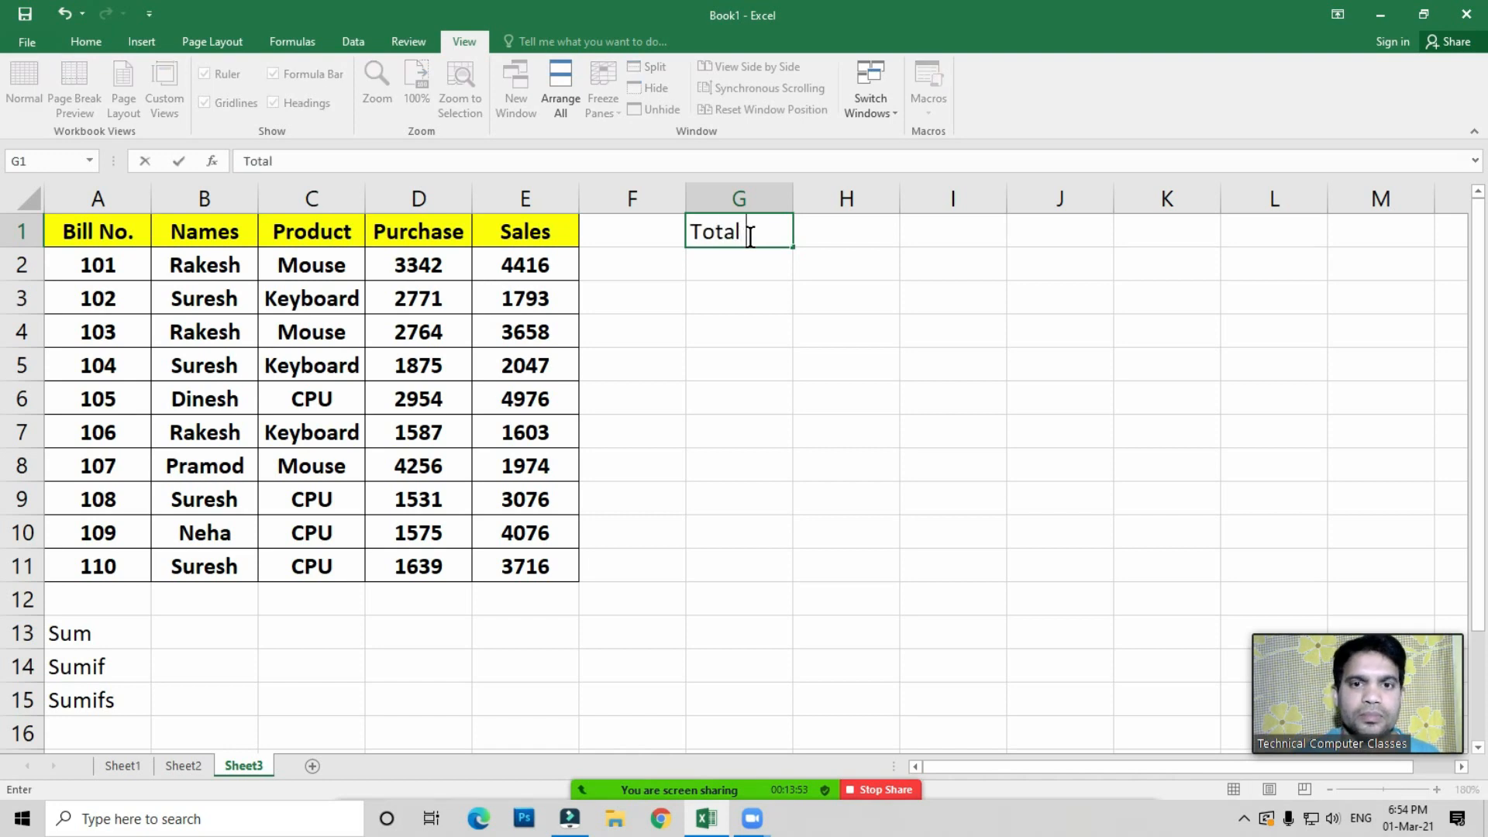
{"action": "type", "text": " Sales"}
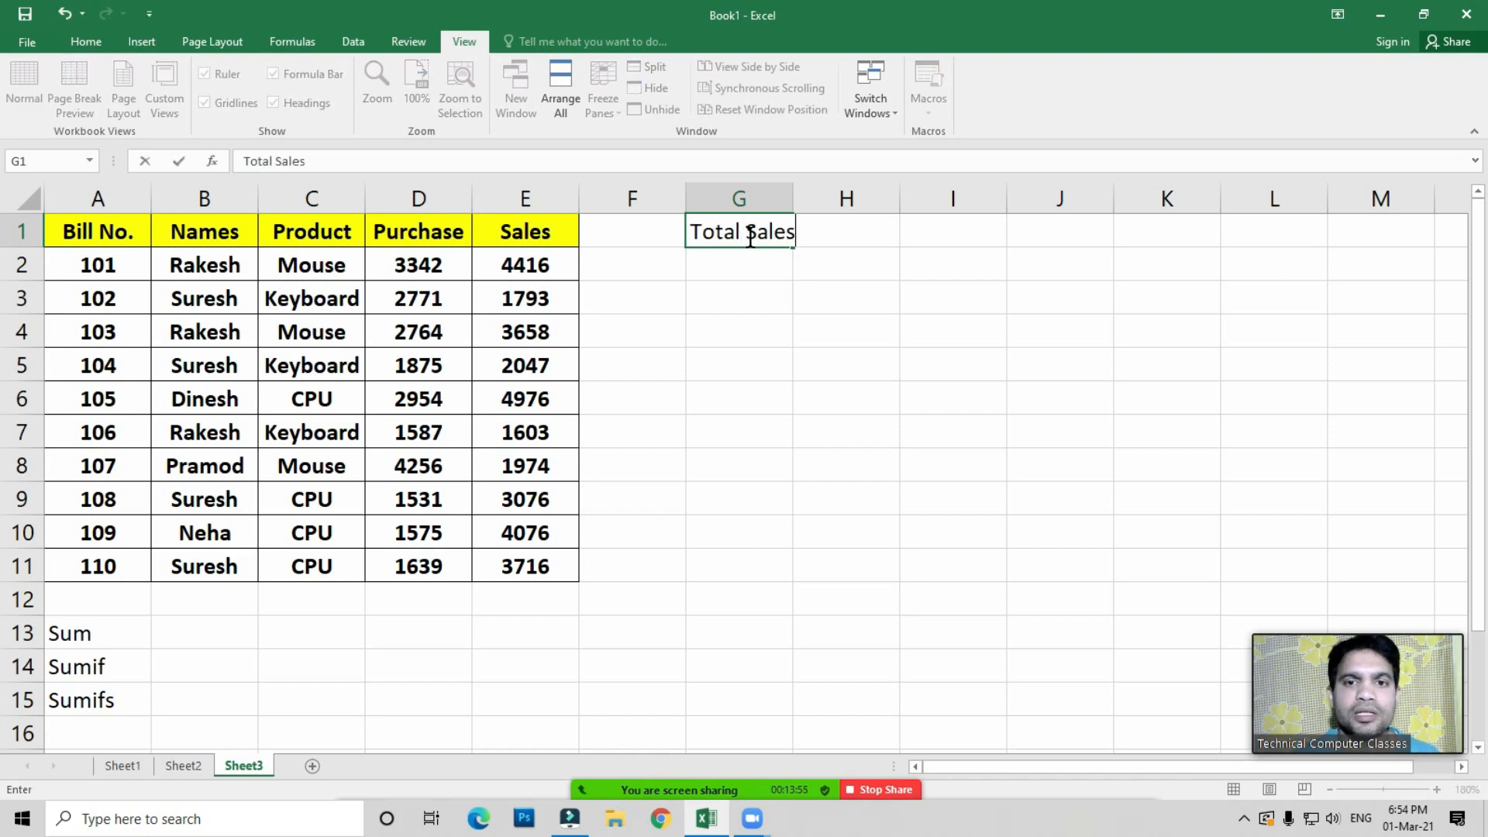
{"action": "key", "text": "Return"}
{"action": "key", "text": "Up"}
{"action": "key", "text": "Right"}
{"action": "key", "text": "Right"}
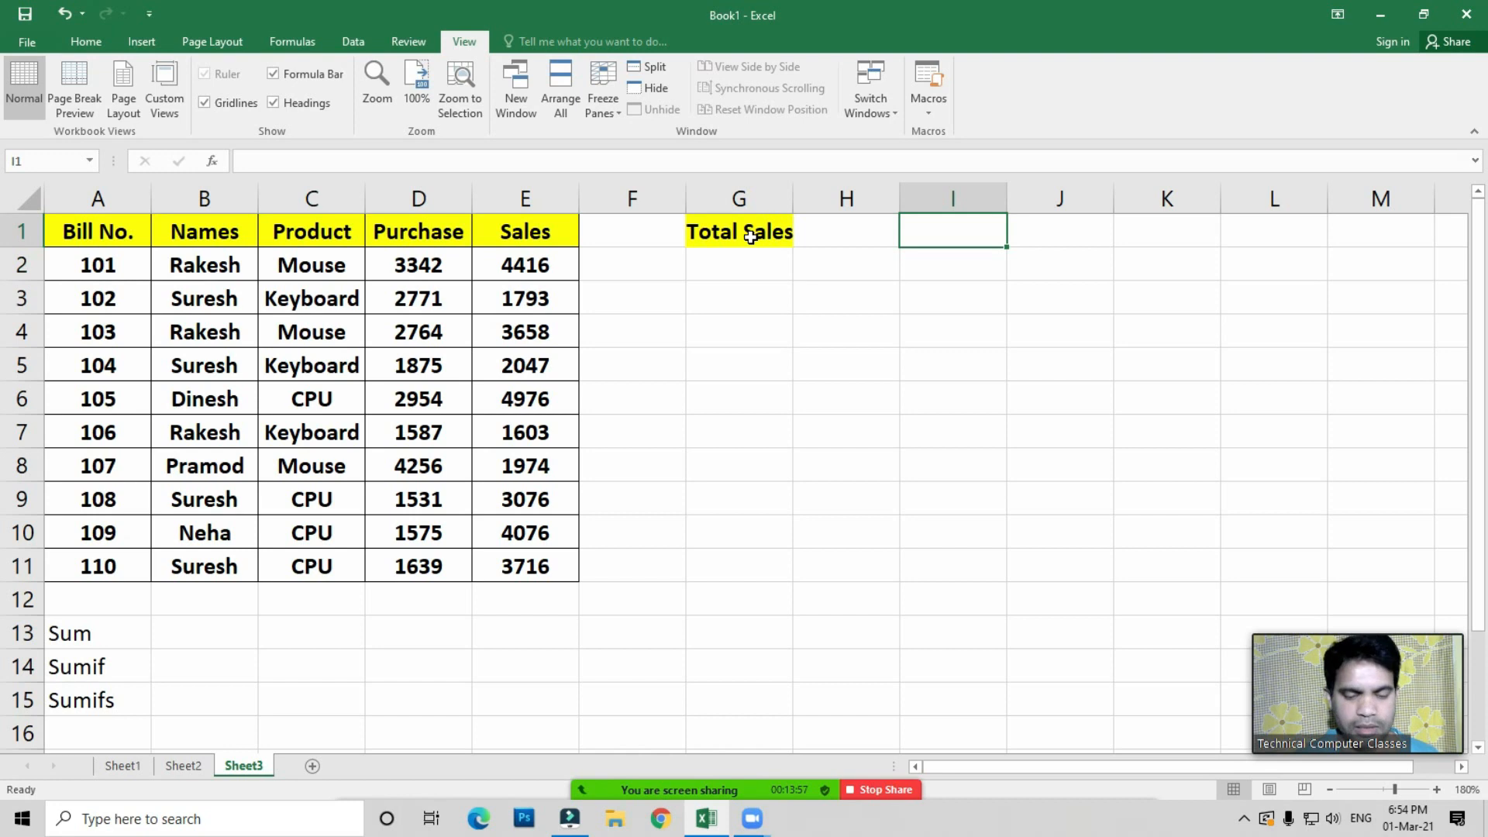
{"action": "key", "text": "Left"}
{"action": "key", "text": "Left"}
AutoFit column G to the Total Sales heading, viewing the sheet at 200%
{"action": "key", "text": "alt+o"}
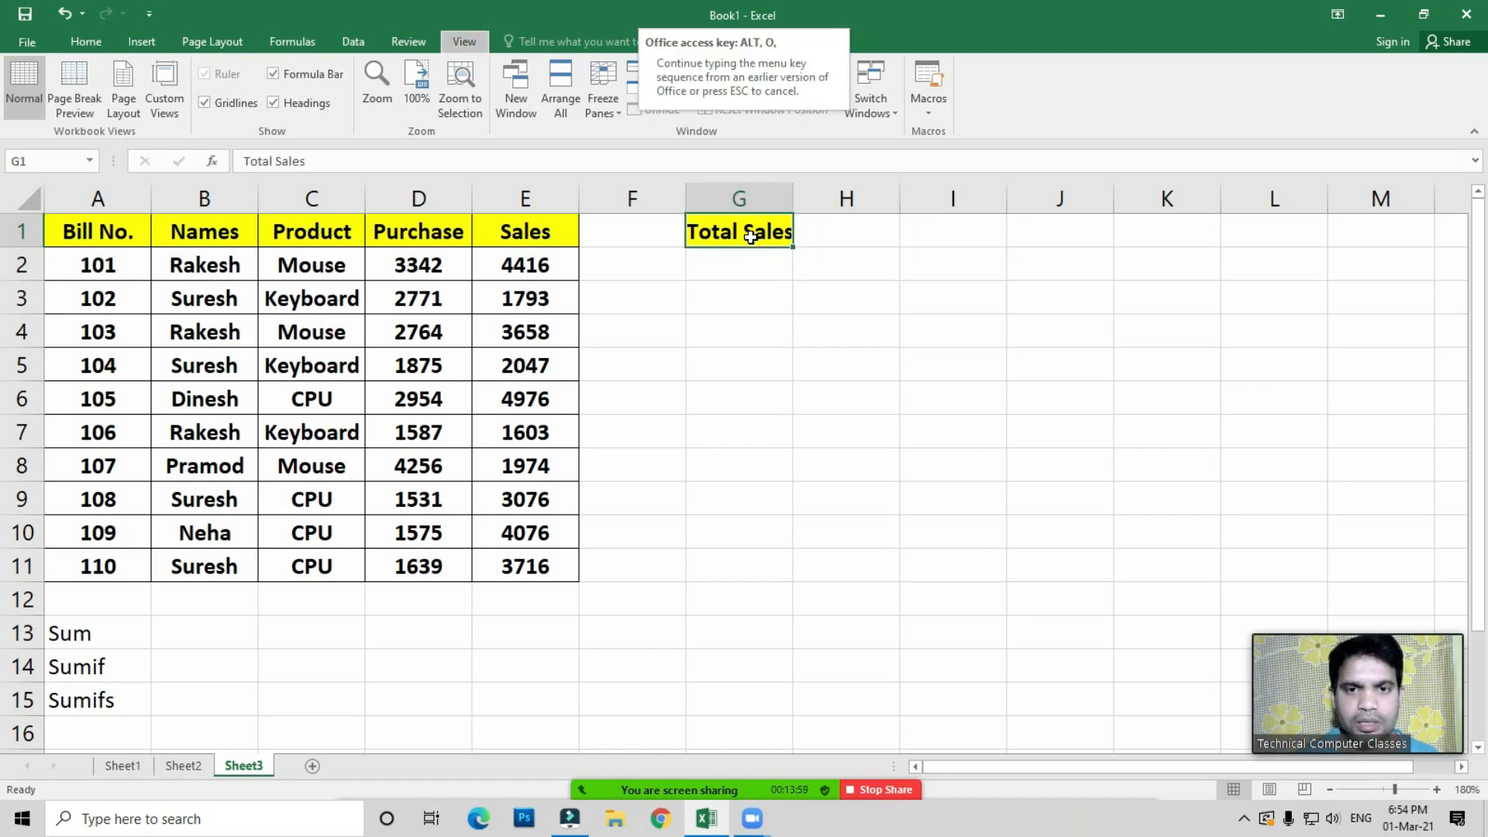
{"action": "key", "text": "Escape"}
{"action": "key", "text": "alt+o"}
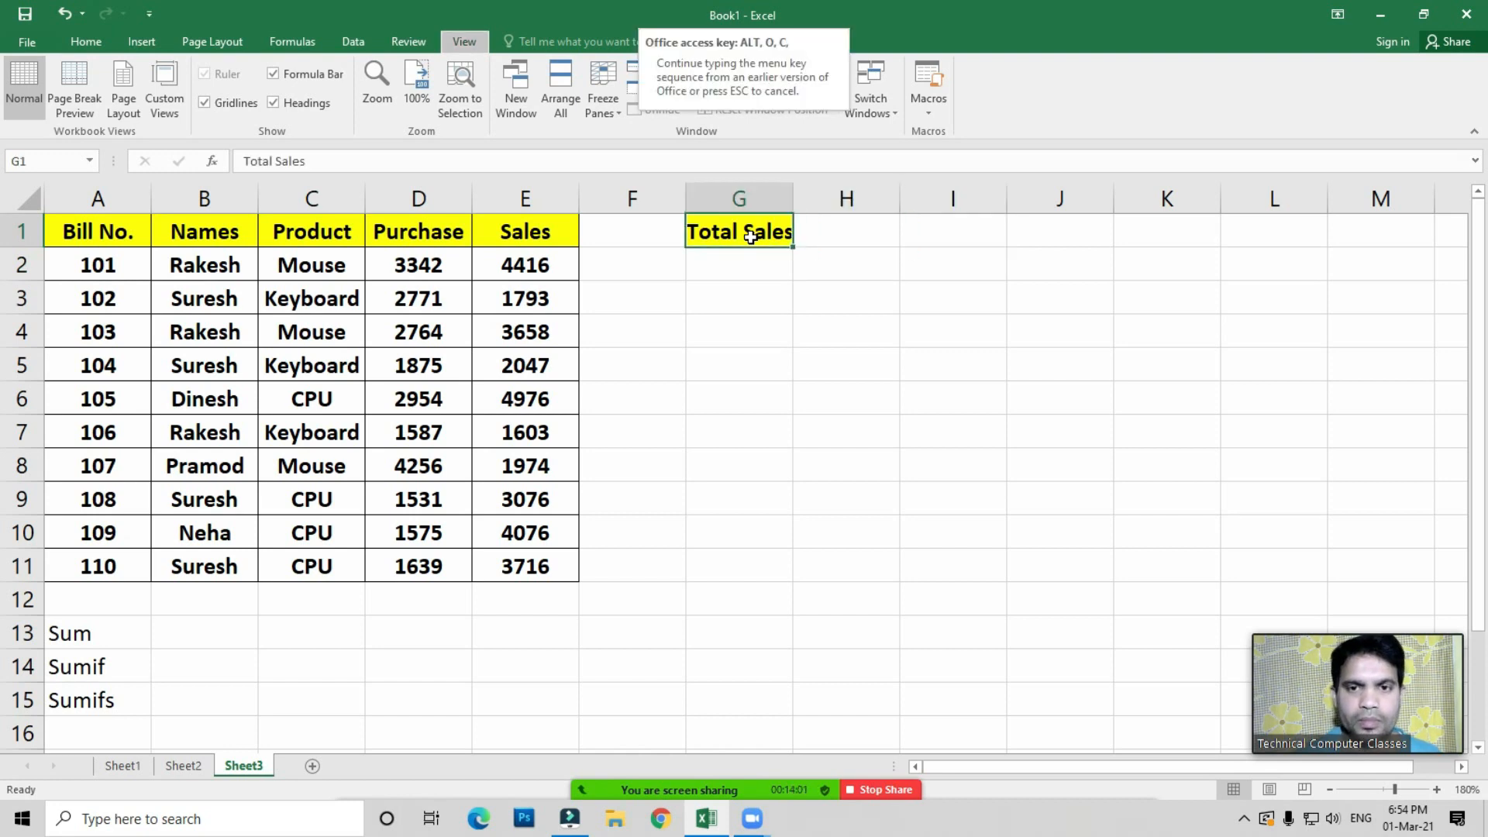
{"action": "key", "text": "a"}
{"action": "key", "text": "alt+w"}
{"action": "key", "text": "q"}
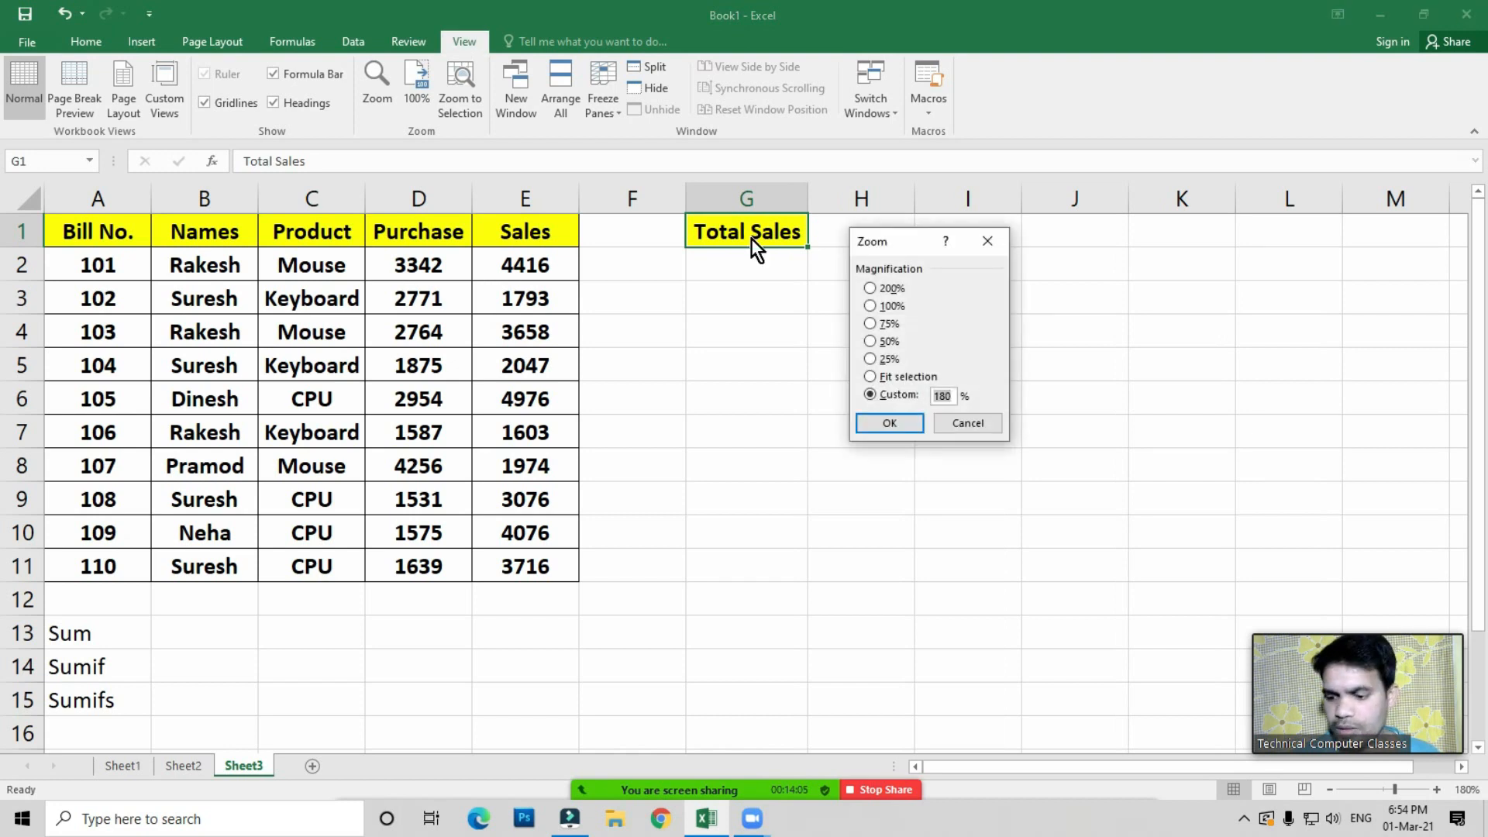
{"action": "type", "text": "200"}
{"action": "key", "text": "Return"}
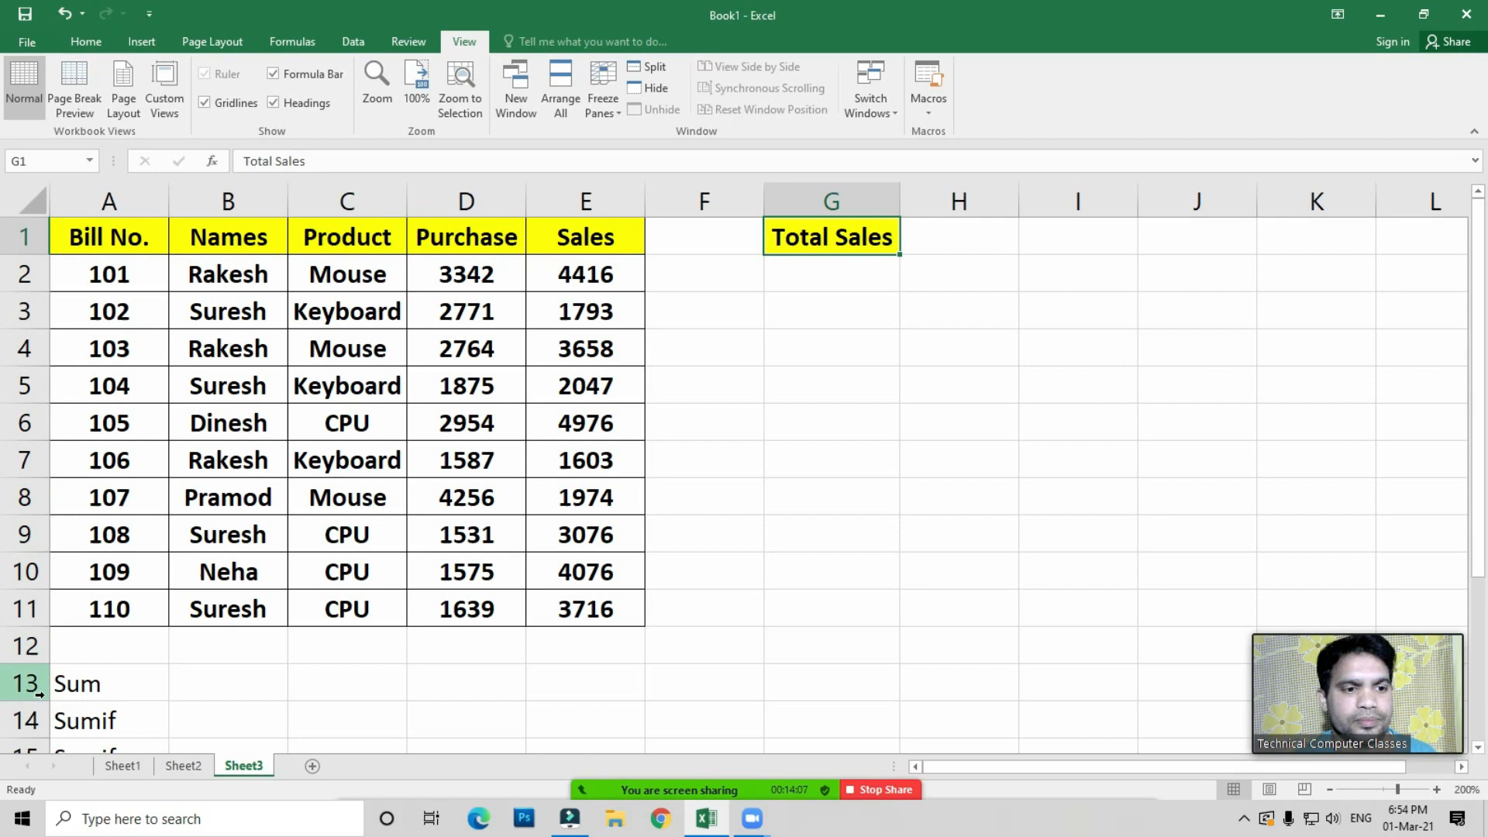
Move the Sum, Sumif and Sumifs labels from A13:A15 to J2:J4 and bold them
{"action": "scroll", "coordinate": [70, 651], "scroll_direction": "down", "scroll_amount": 1}
{"action": "left_click_drag", "start_coordinate": [74, 574], "coordinate": [77, 648]}
{"action": "key", "text": "ctrl+c"}
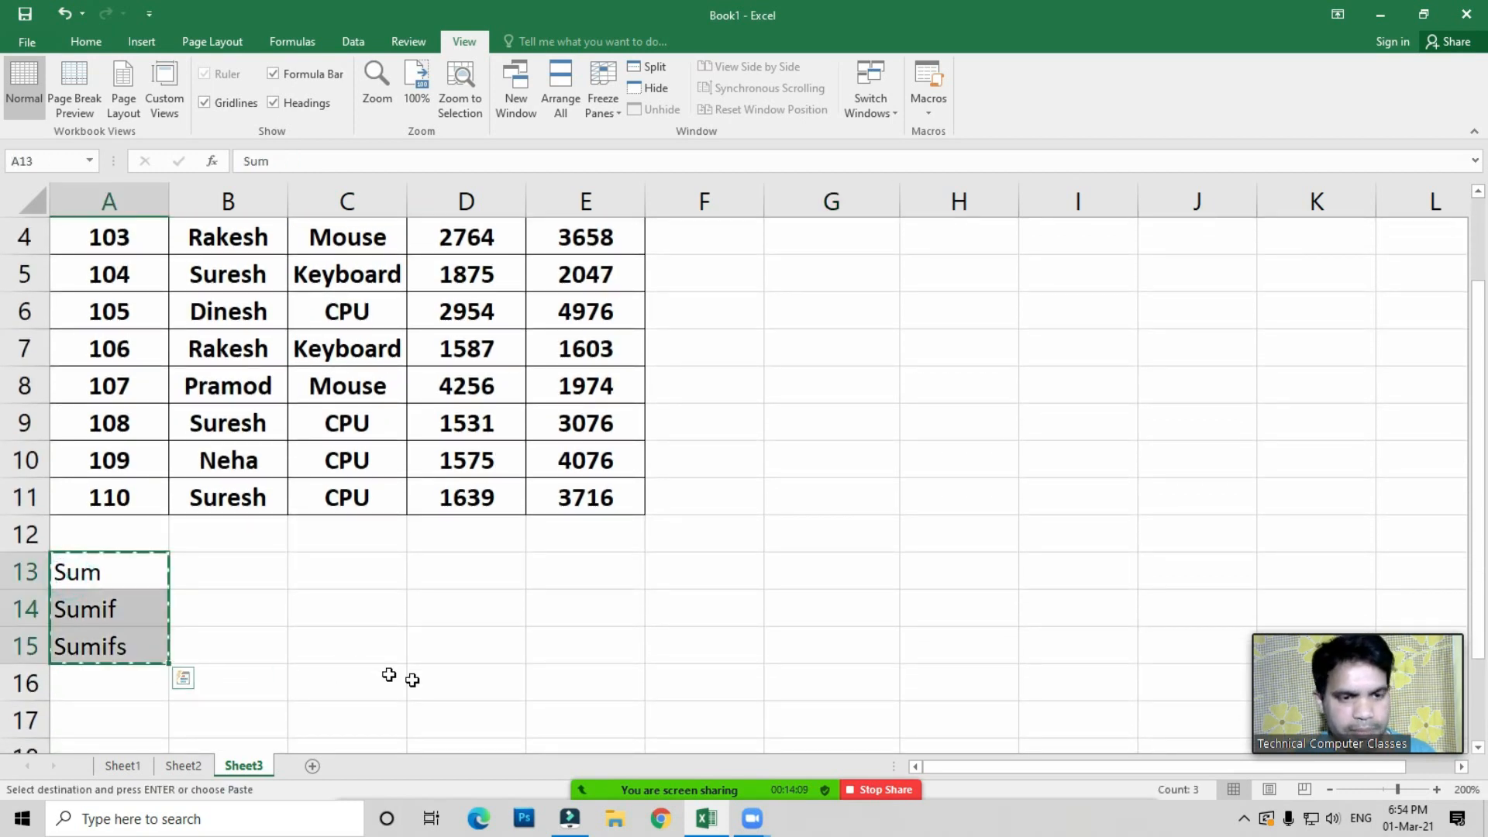
{"action": "scroll", "coordinate": [826, 618], "scroll_direction": "up", "scroll_amount": 1}
{"action": "left_click", "coordinate": [1189, 272]}
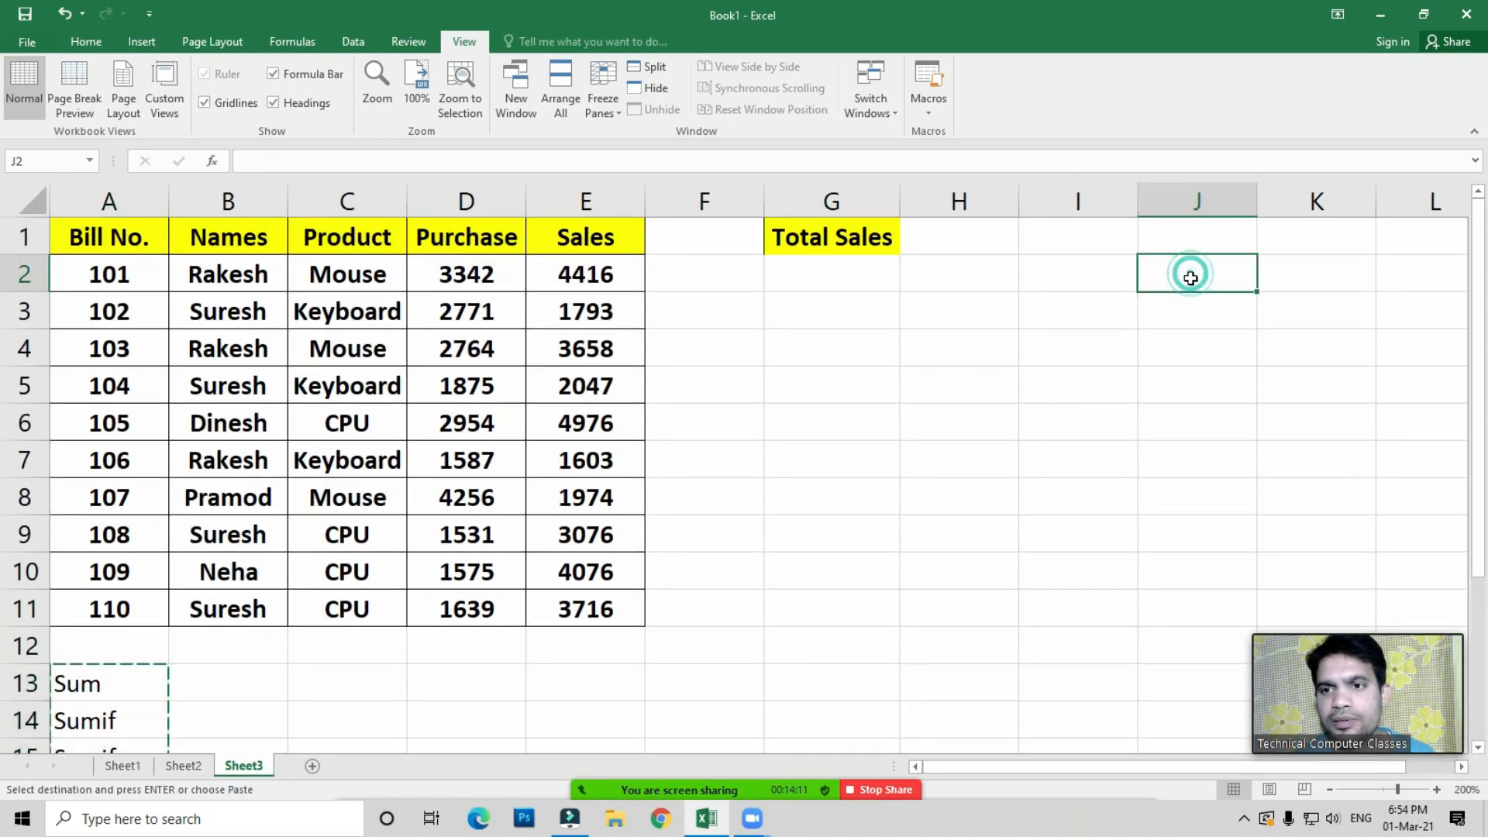
{"action": "key", "text": "ctrl+v"}
{"action": "left_click_drag", "start_coordinate": [1176, 512], "coordinate": [1176, 520]}
{"action": "left_click_drag", "start_coordinate": [1176, 259], "coordinate": [1175, 361]}
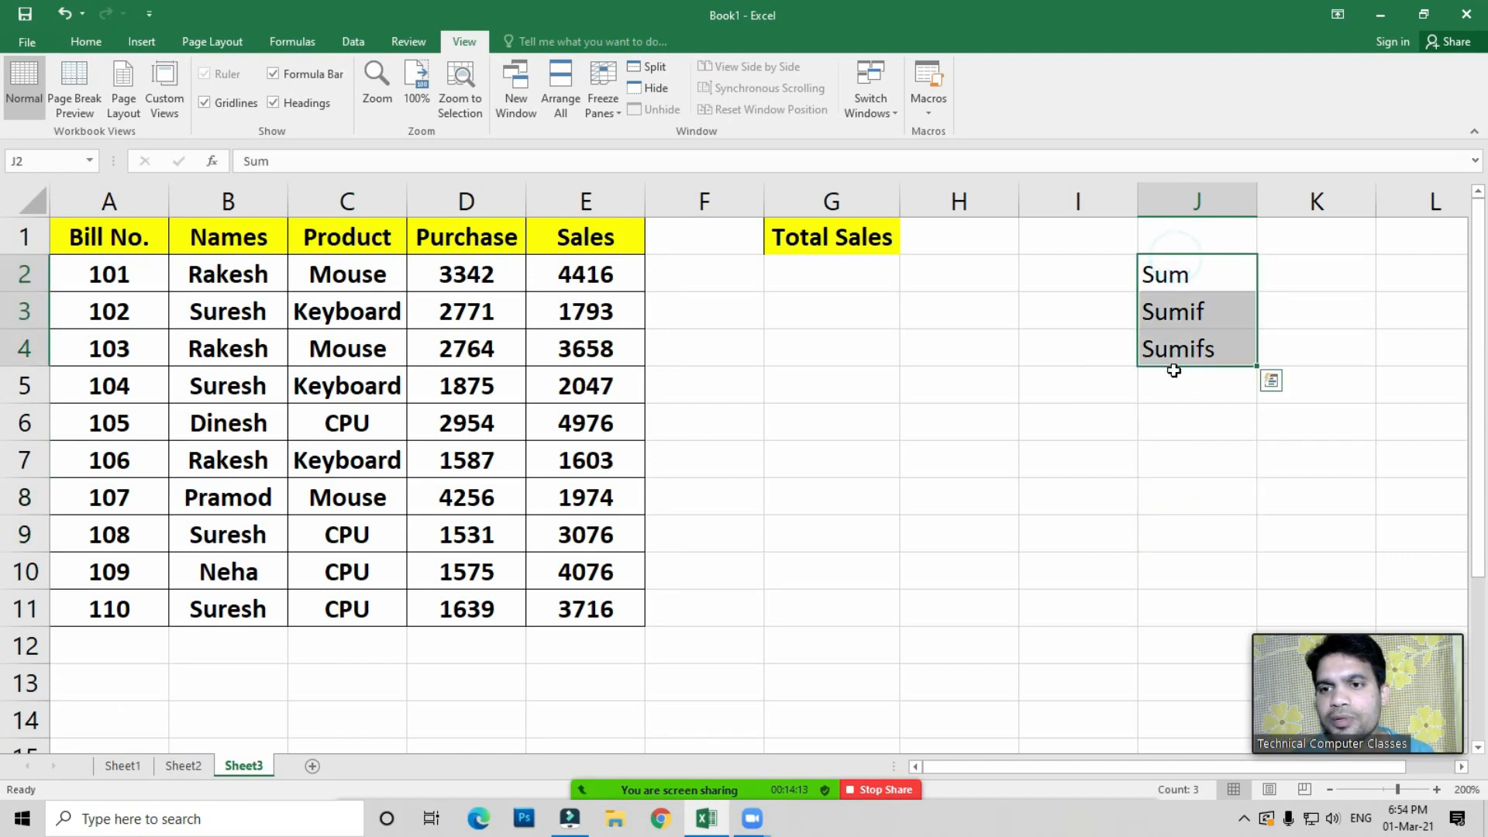
{"action": "key", "text": "ctrl+b"}
{"action": "left_click", "coordinate": [1075, 417]}
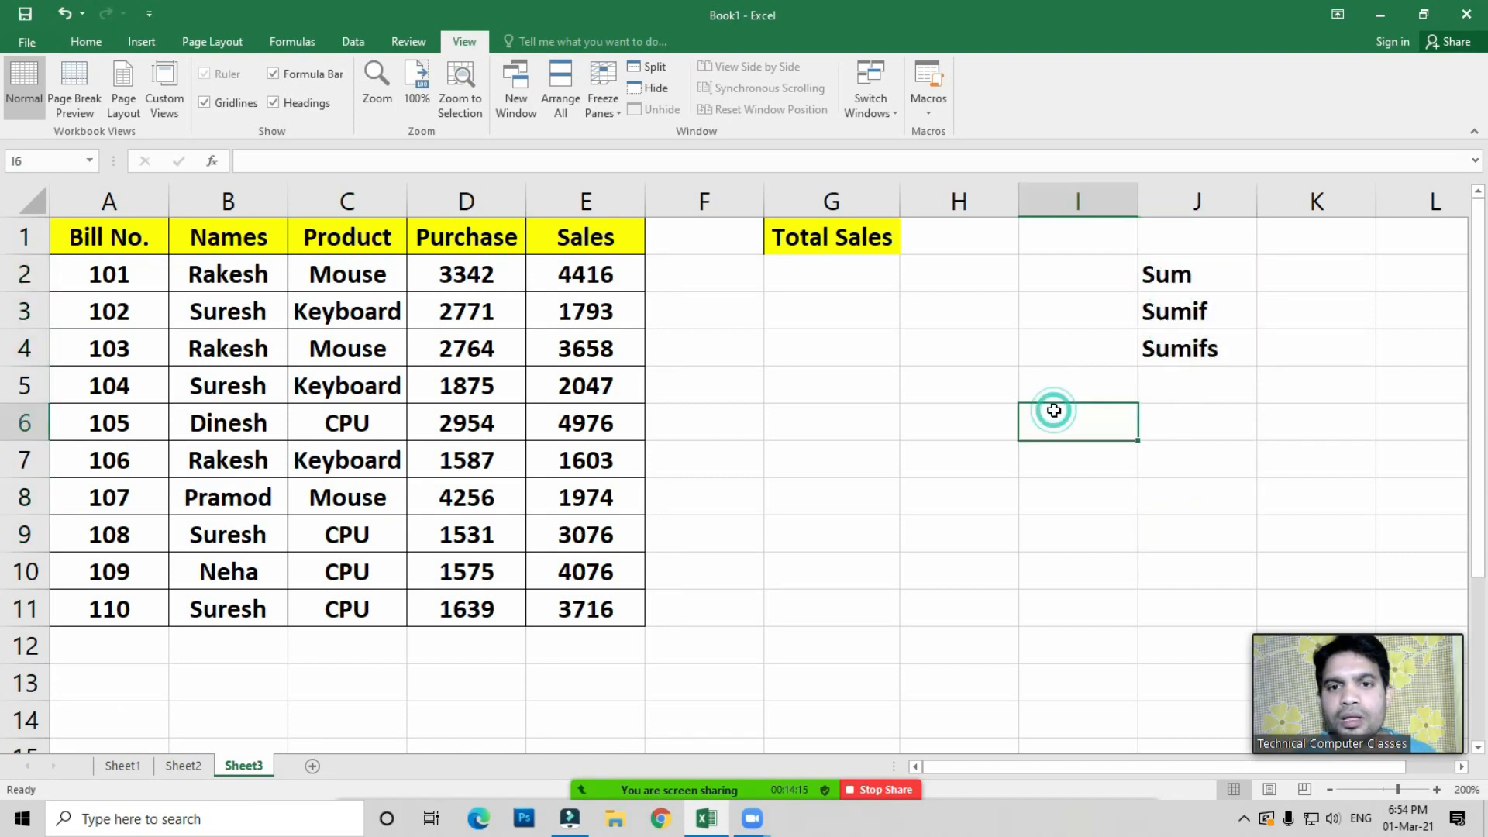
Apply formatting to G1:G2 and re-enter the G1 heading as Total Sales
{"action": "left_click", "coordinate": [854, 235]}
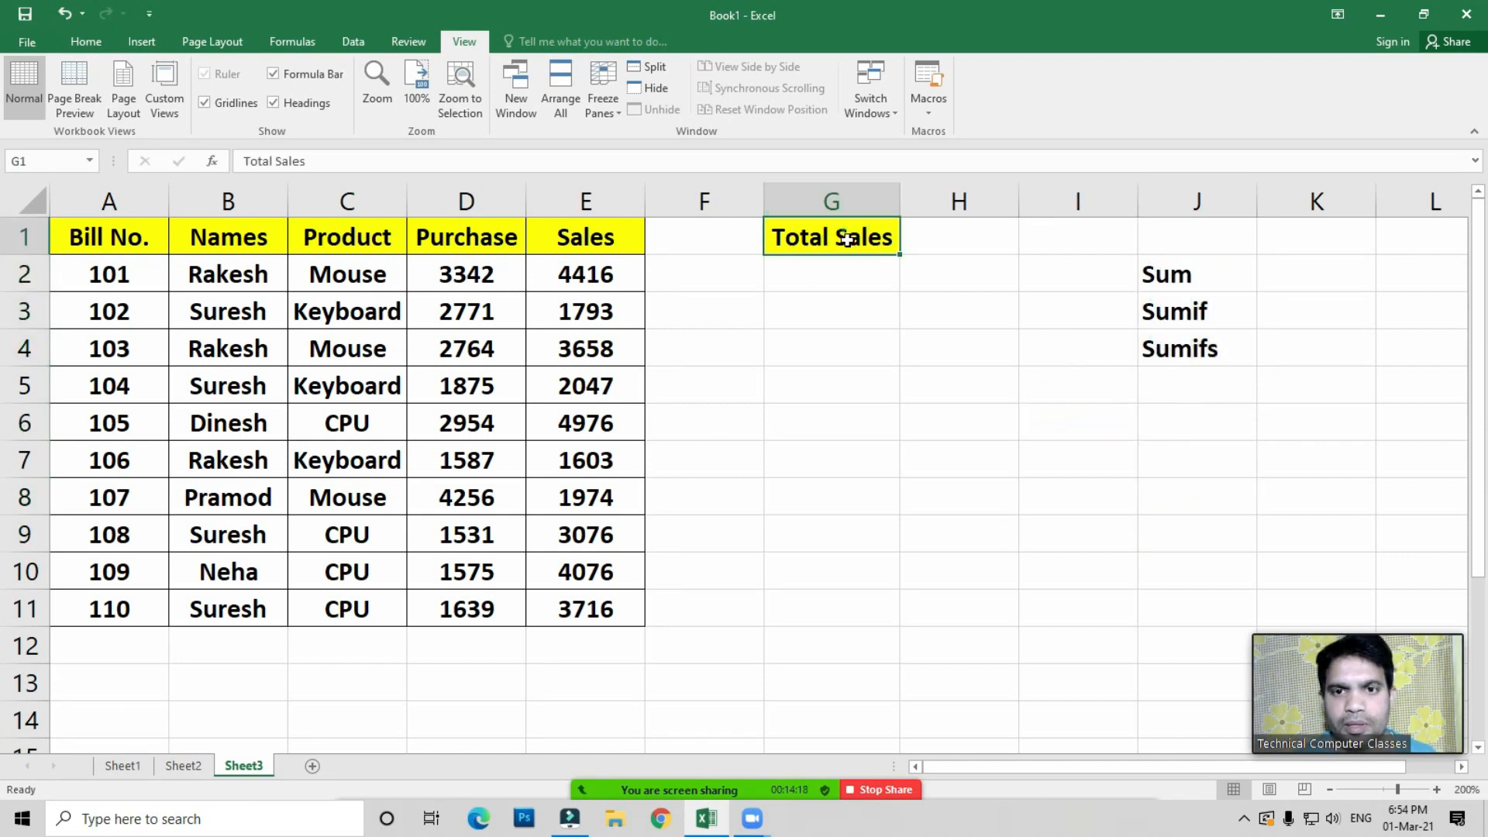
{"action": "left_click_drag", "start_coordinate": [846, 235], "coordinate": [846, 268]}
{"action": "key", "text": "alt+h"}
{"action": "type", "text": "b"}
{"action": "type", "text": "aa"}
{"action": "left_click", "coordinate": [845, 268]}
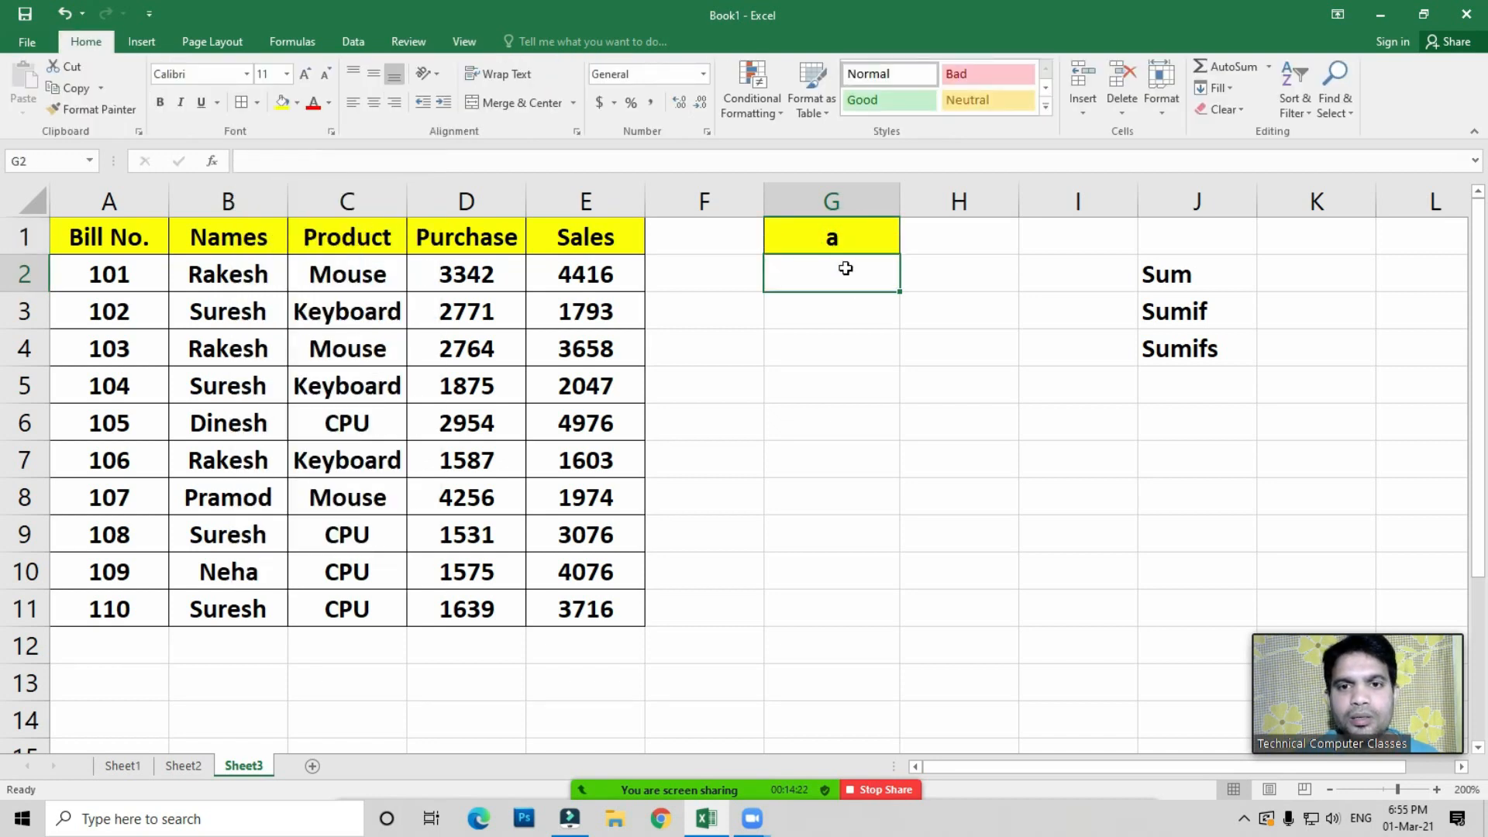
{"action": "key", "text": "Up"}
{"action": "type", "text": "Total Sals"}
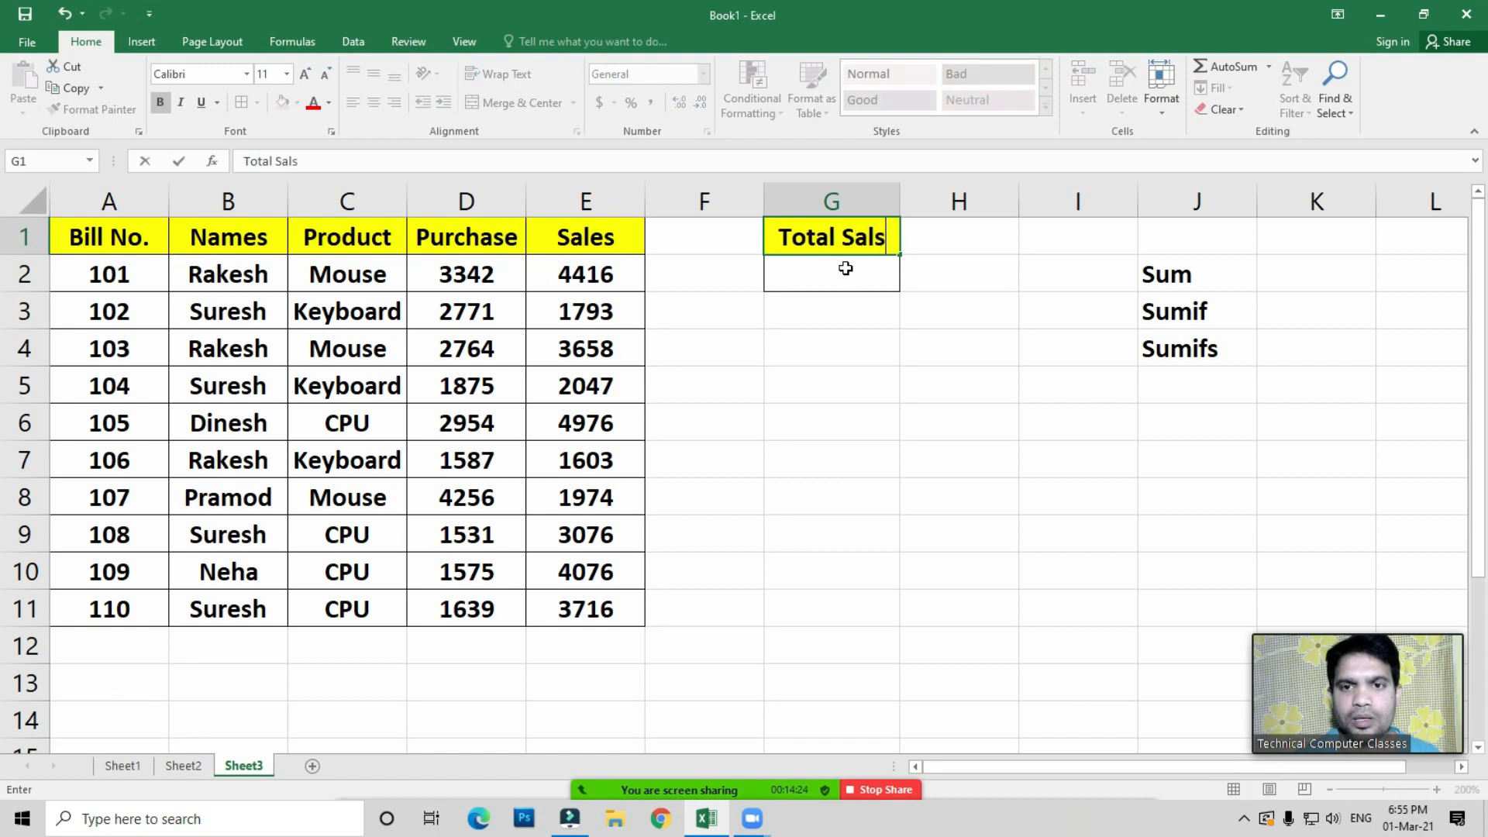
{"action": "key", "text": "BackSpace"}
{"action": "type", "text": "es"}
{"action": "key", "text": "Return"}
{"action": "key", "text": "Up"}
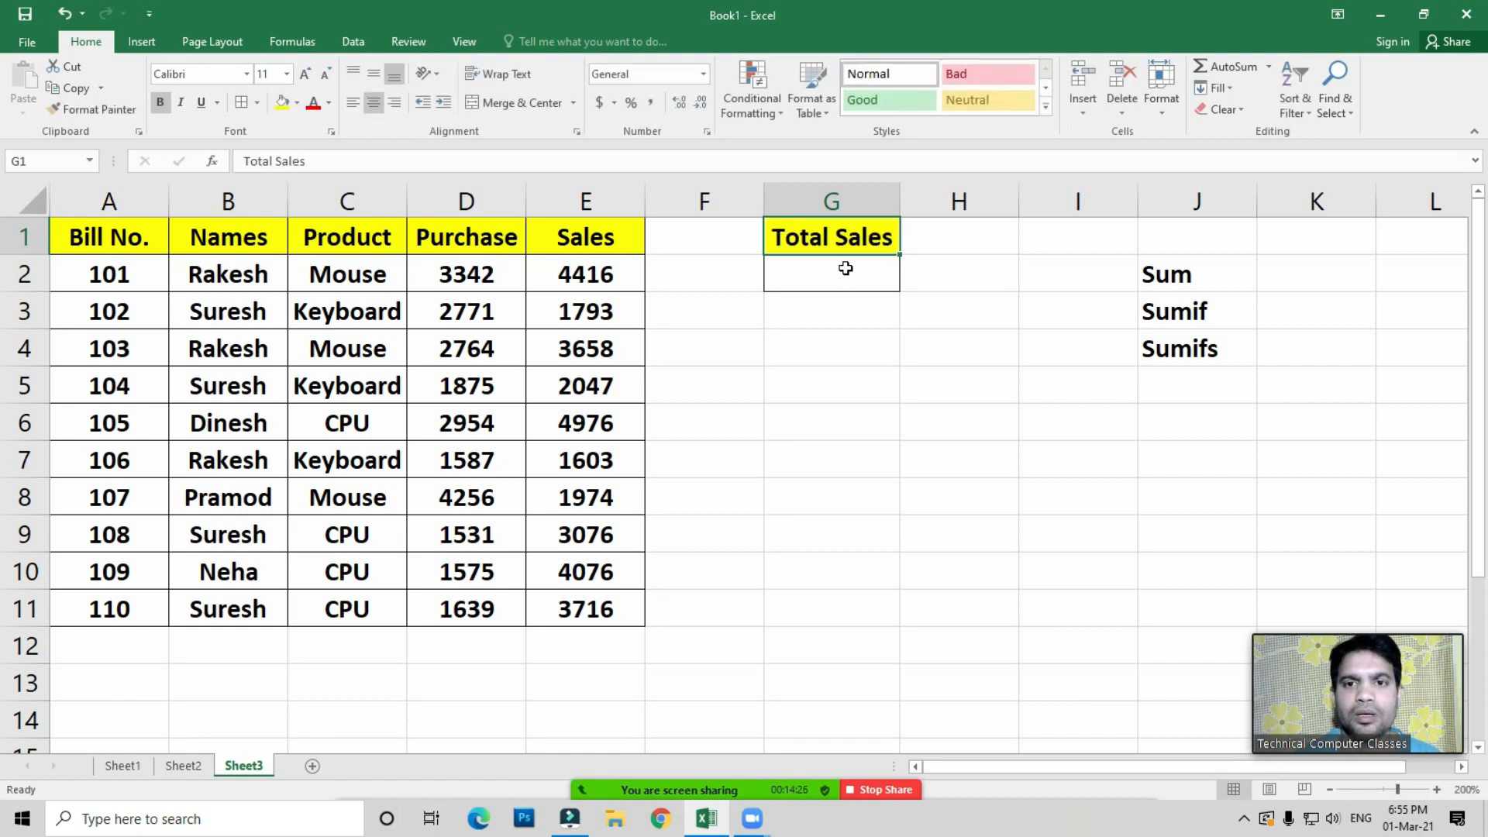
Highlight the Names, Product, Purchase and Sales columns to explain the data
{"action": "left_click", "coordinate": [842, 268]}
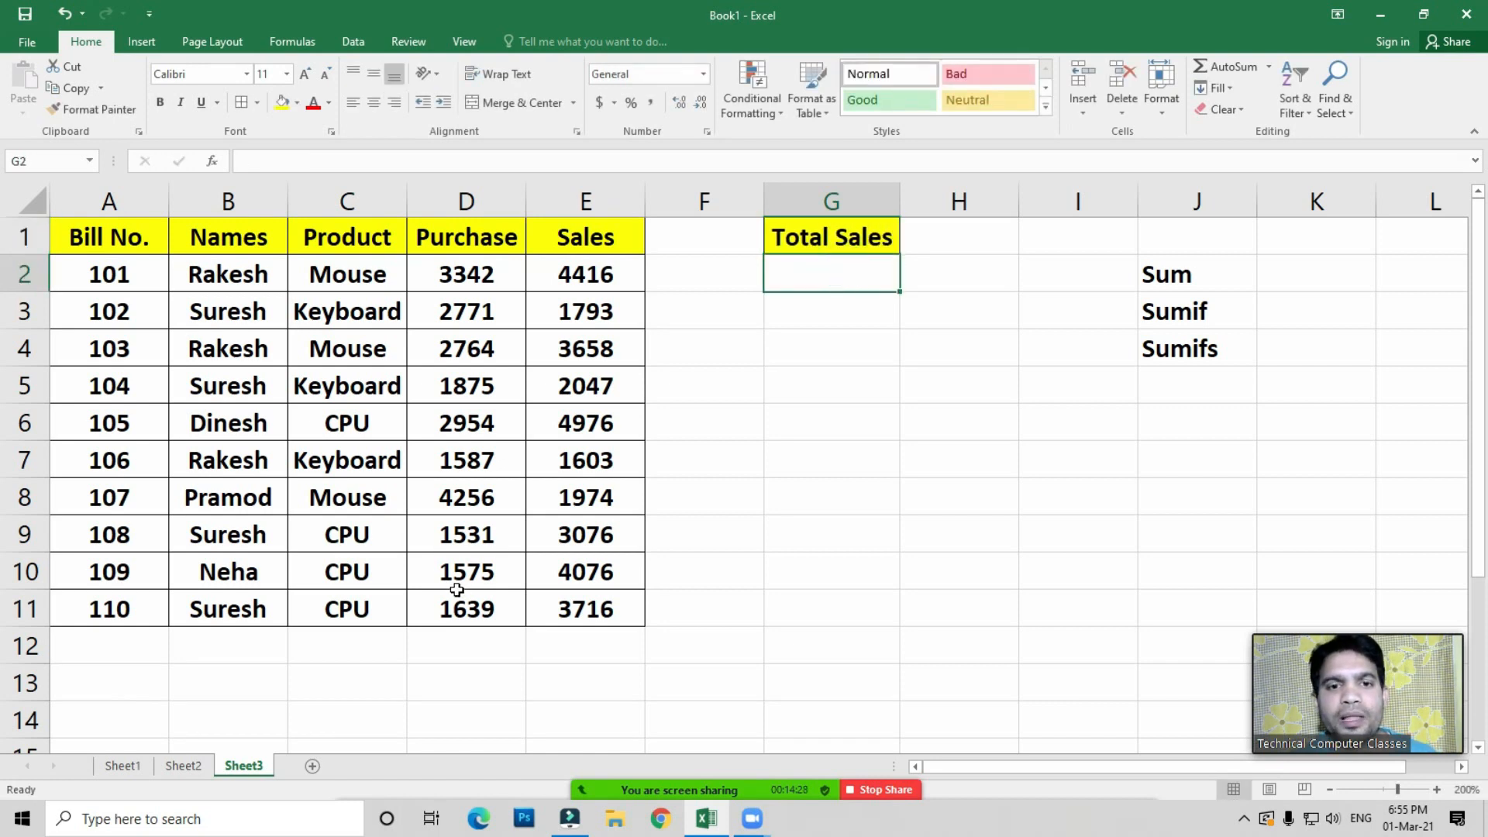
{"action": "left_click", "coordinate": [209, 274]}
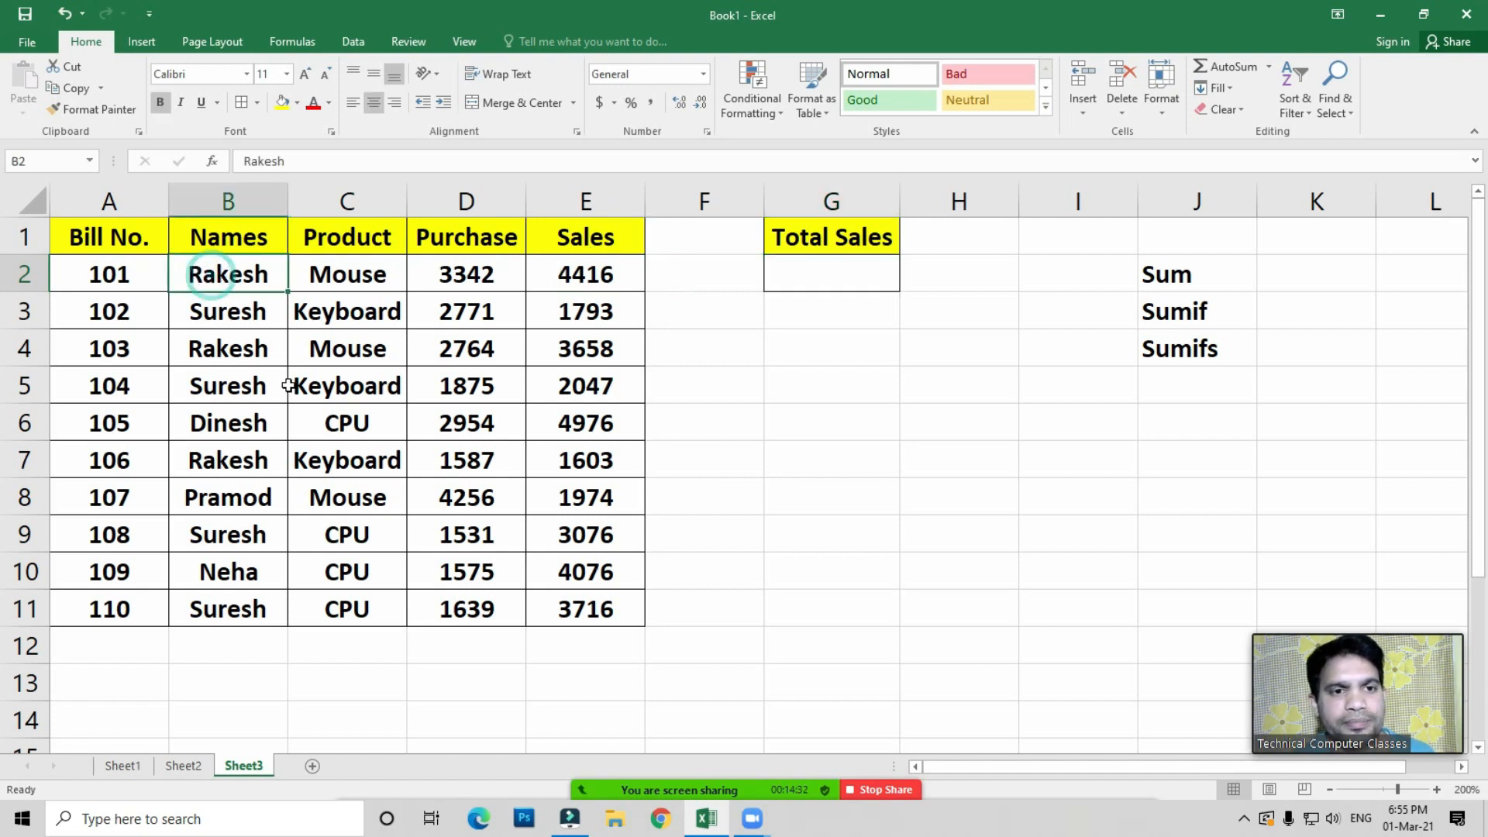
{"action": "left_click", "coordinate": [335, 280]}
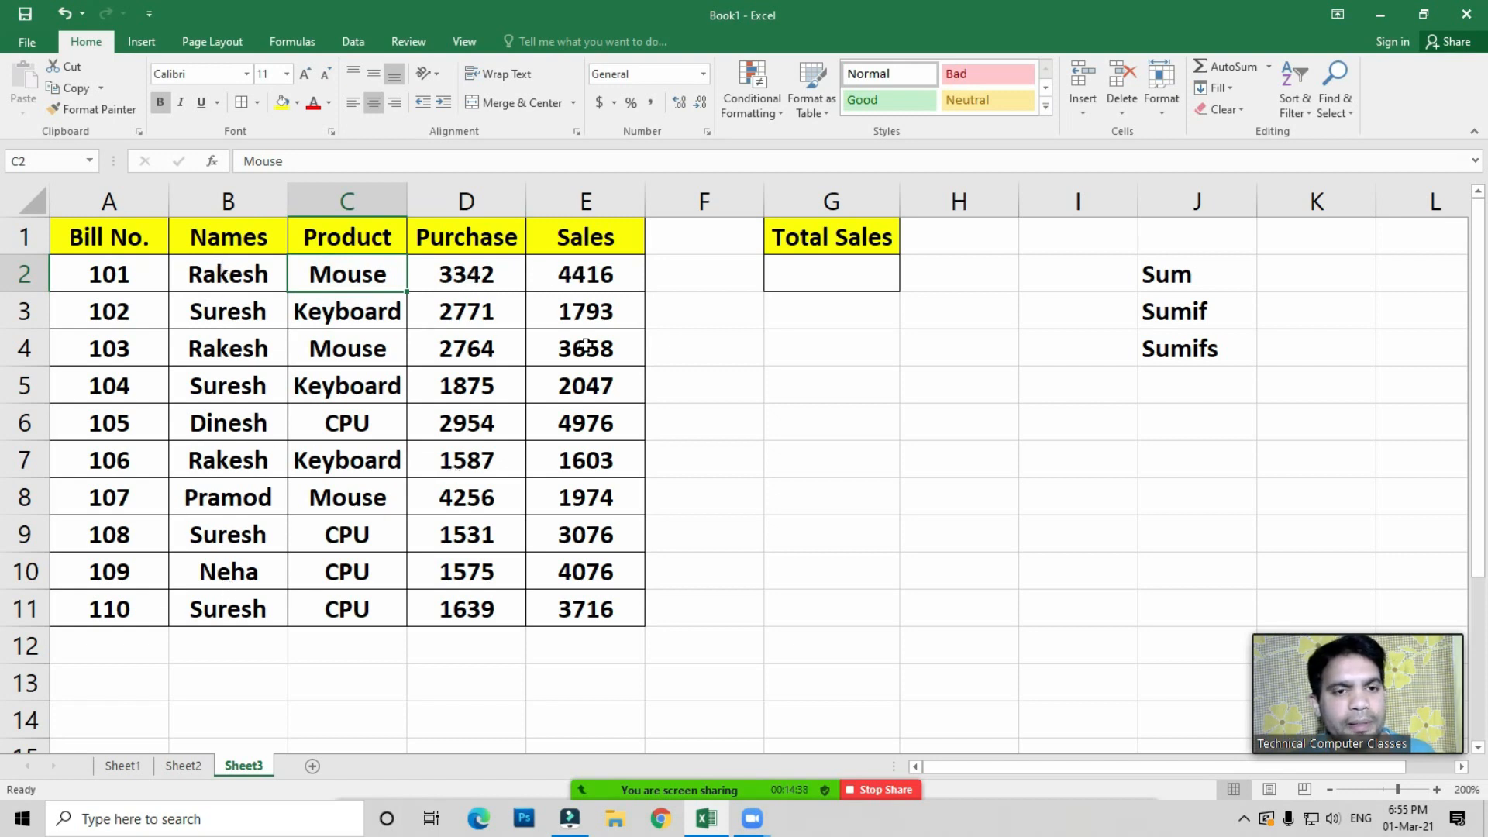
{"action": "left_click", "coordinate": [464, 271]}
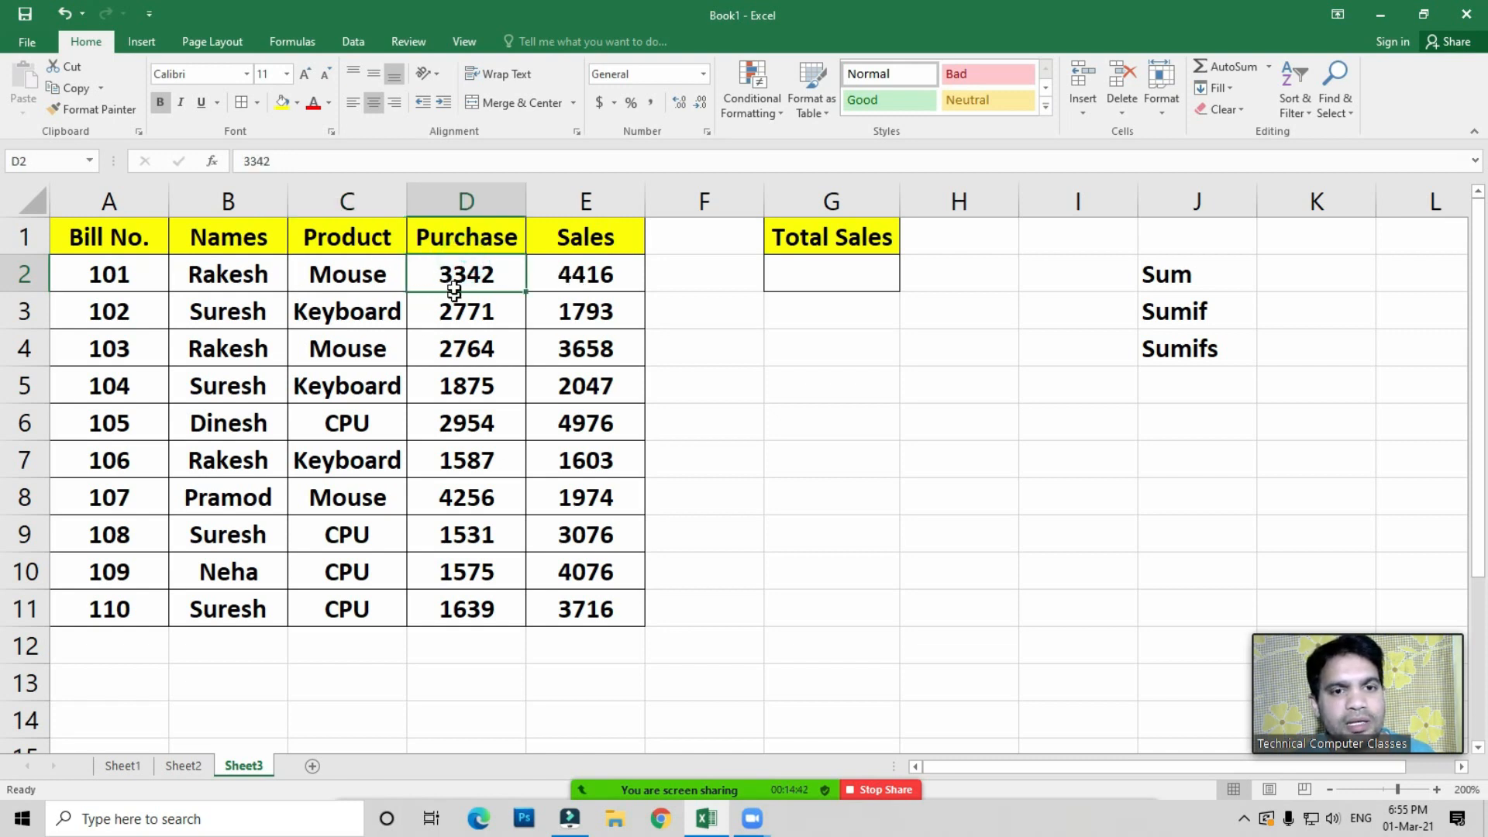
{"action": "key", "text": "shift+Down"}
{"action": "key", "text": "shift+Down"}
{"action": "key", "text": "shift+Down"}
{"action": "key", "text": "shift+Down"}
{"action": "key", "text": "shift+Down"}
{"action": "key", "text": "shift+Down"}
{"action": "key", "text": "shift+Down"}
{"action": "key", "text": "shift+Down"}
{"action": "left_click_drag", "start_coordinate": [592, 288], "coordinate": [599, 542]}
{"action": "left_click_drag", "start_coordinate": [233, 277], "coordinate": [255, 577]}
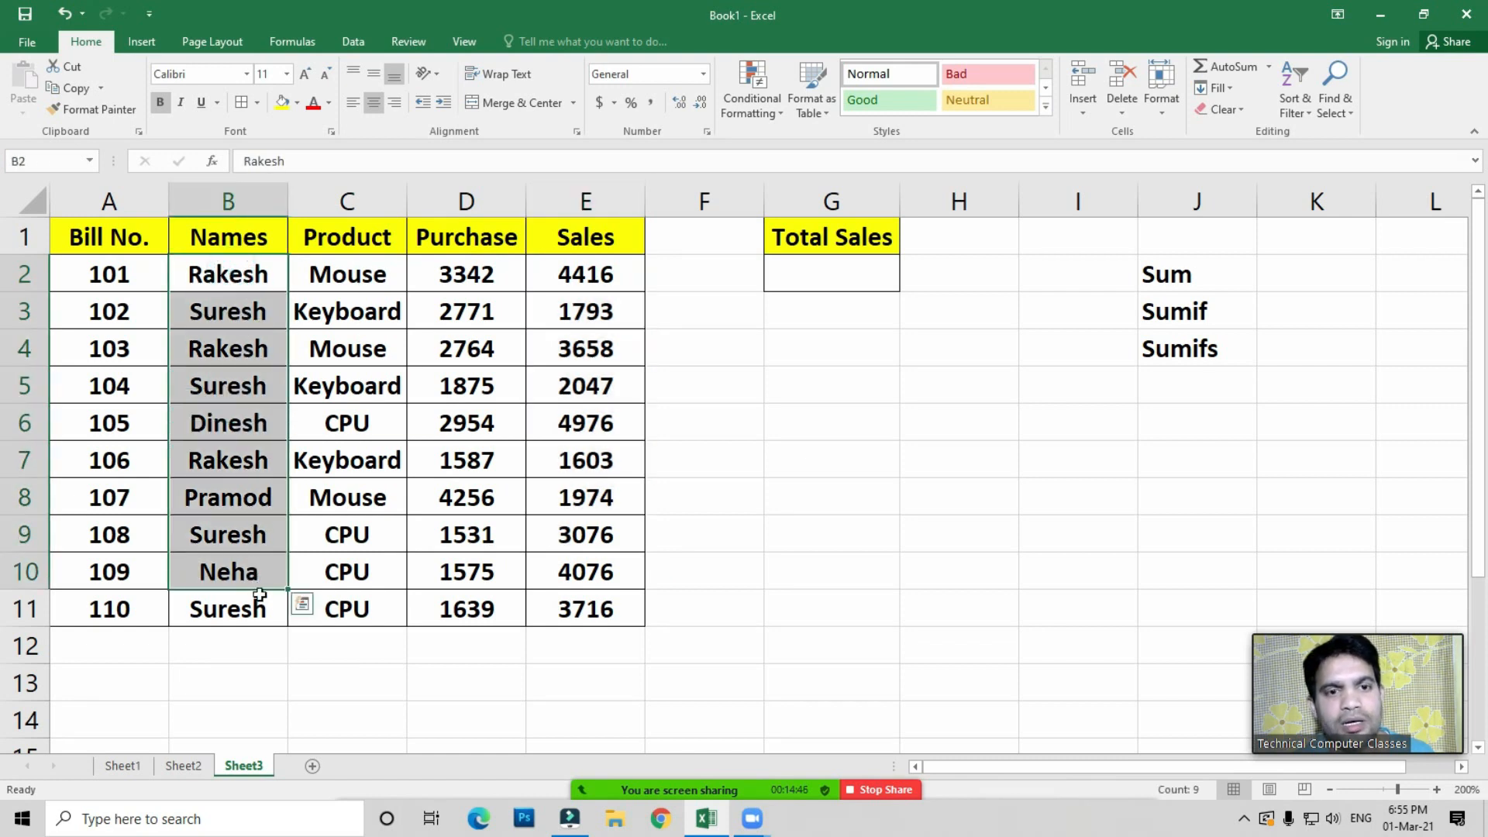
{"action": "left_click_drag", "start_coordinate": [567, 262], "coordinate": [585, 597]}
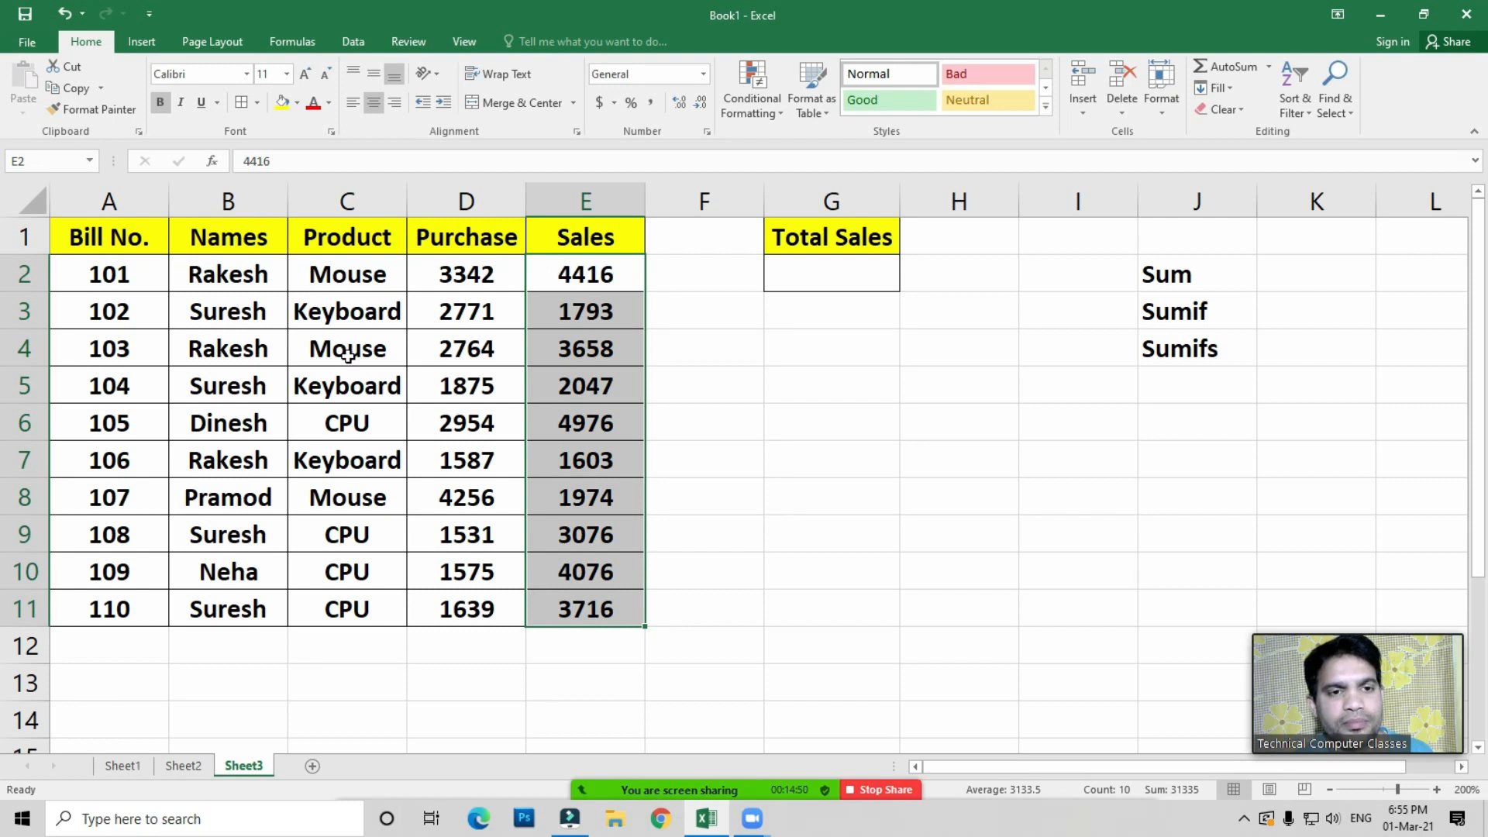
Enter =SUM(E2:E11) in G2 and bold the 31335 total
{"action": "left_click", "coordinate": [823, 281]}
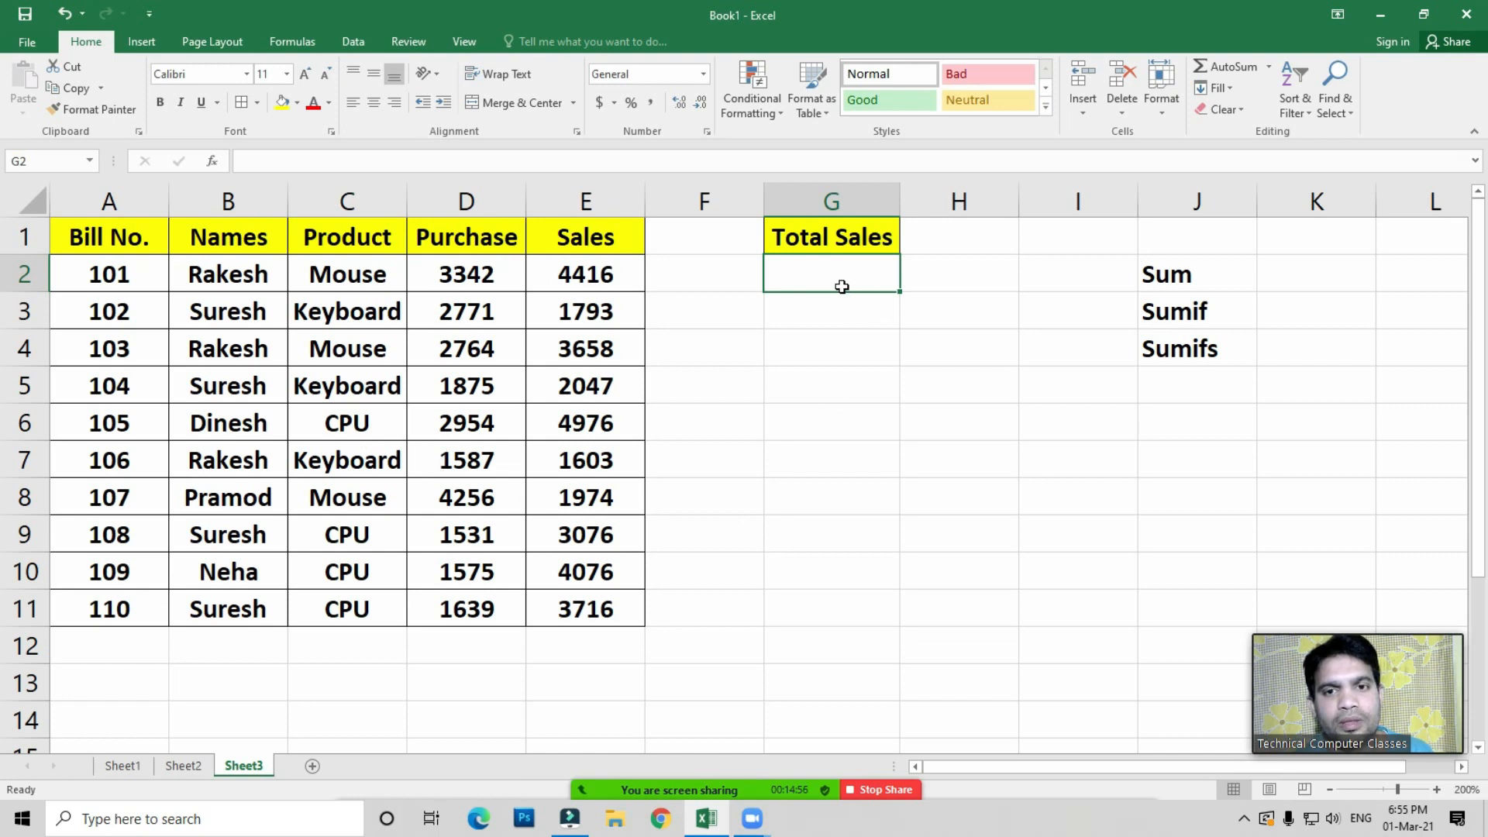
{"action": "type", "text": "=sum"}
{"action": "key", "text": "Tab"}
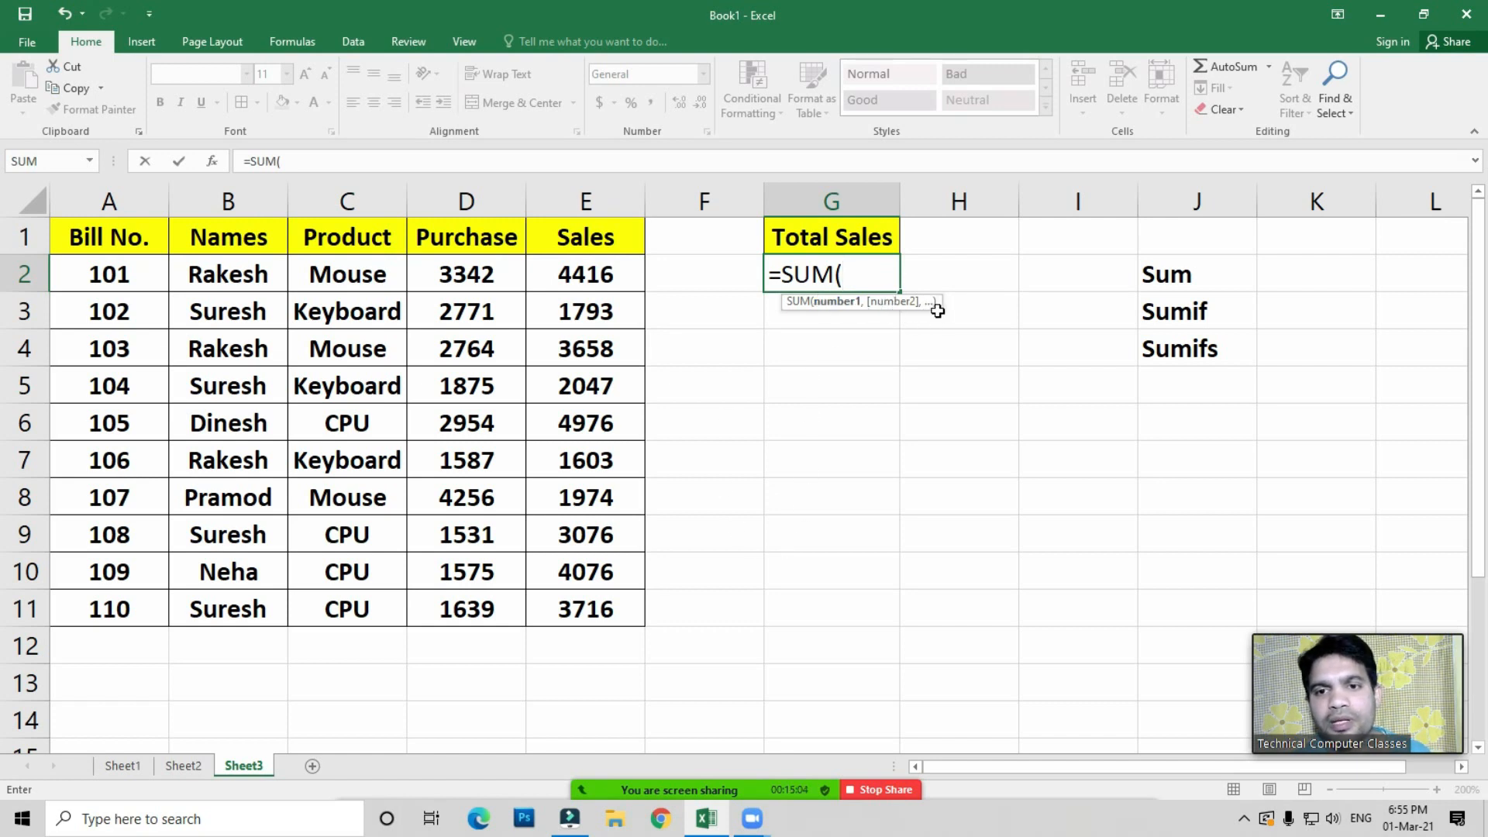
{"action": "left_click_drag", "start_coordinate": [585, 271], "coordinate": [592, 398]}
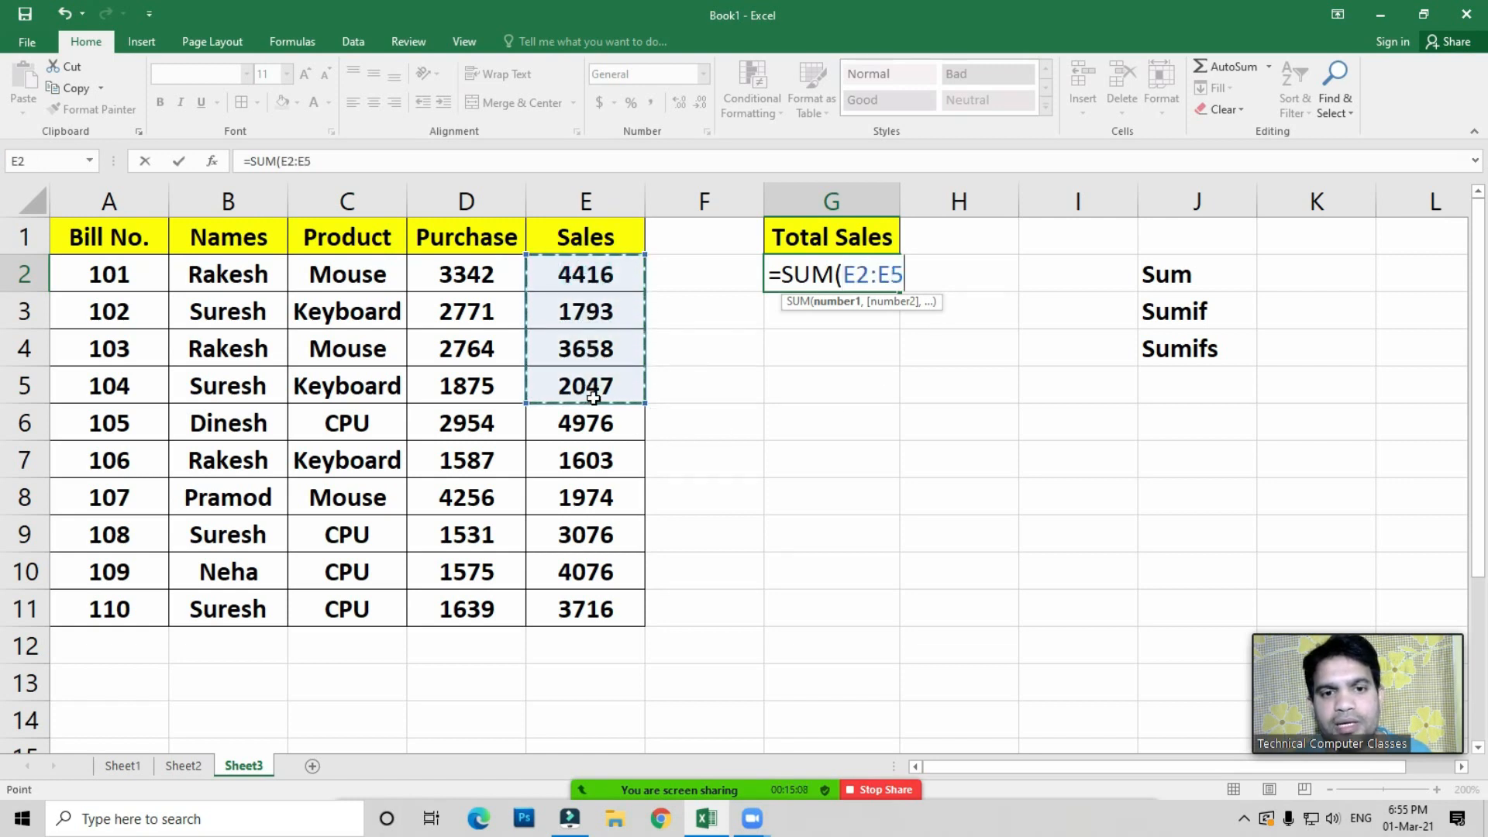
{"action": "left_click_drag", "start_coordinate": [583, 273], "coordinate": [602, 506]}
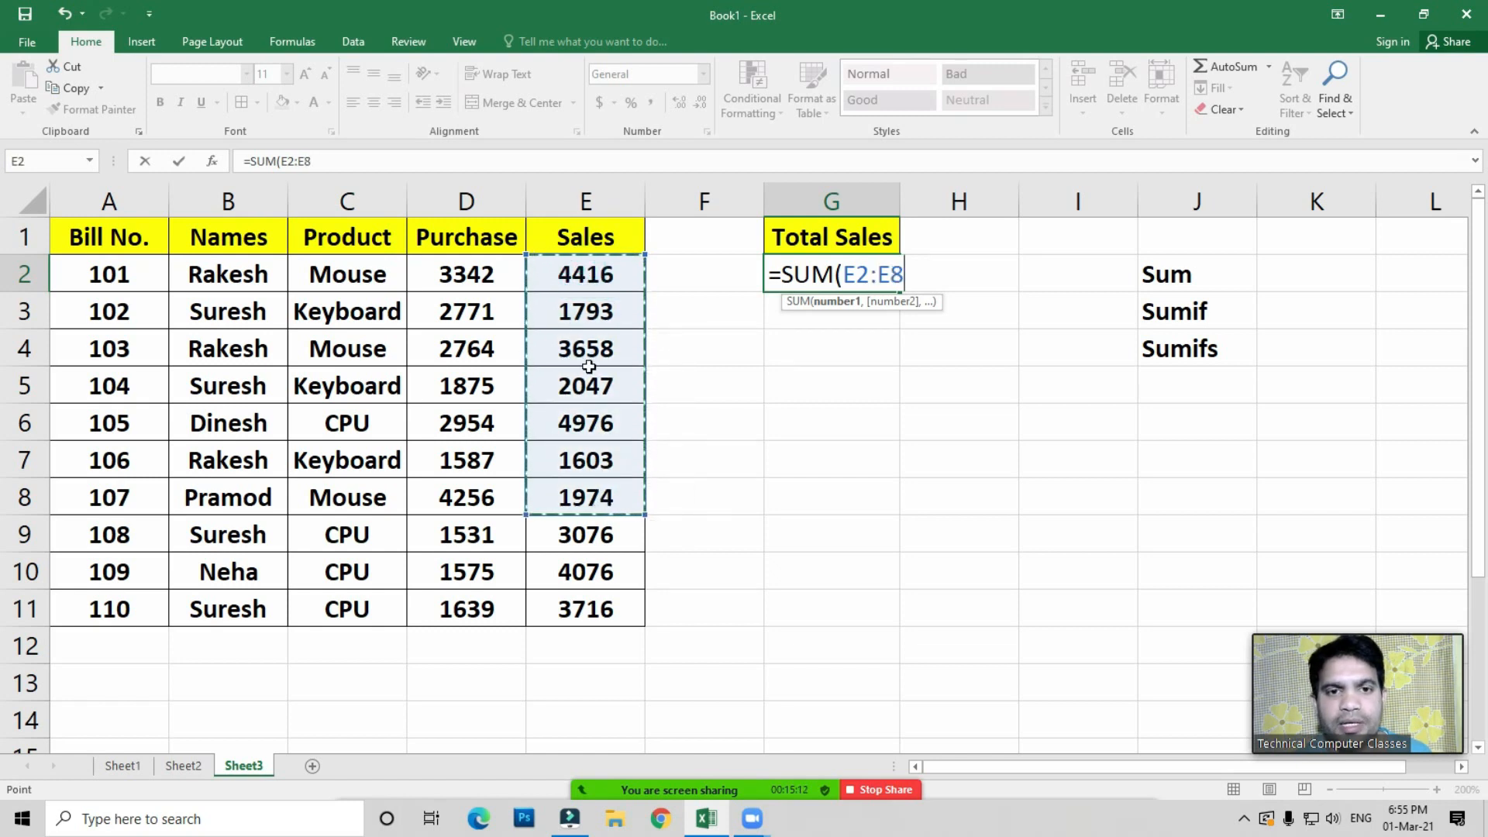
{"action": "left_click_drag", "start_coordinate": [590, 276], "coordinate": [593, 601]}
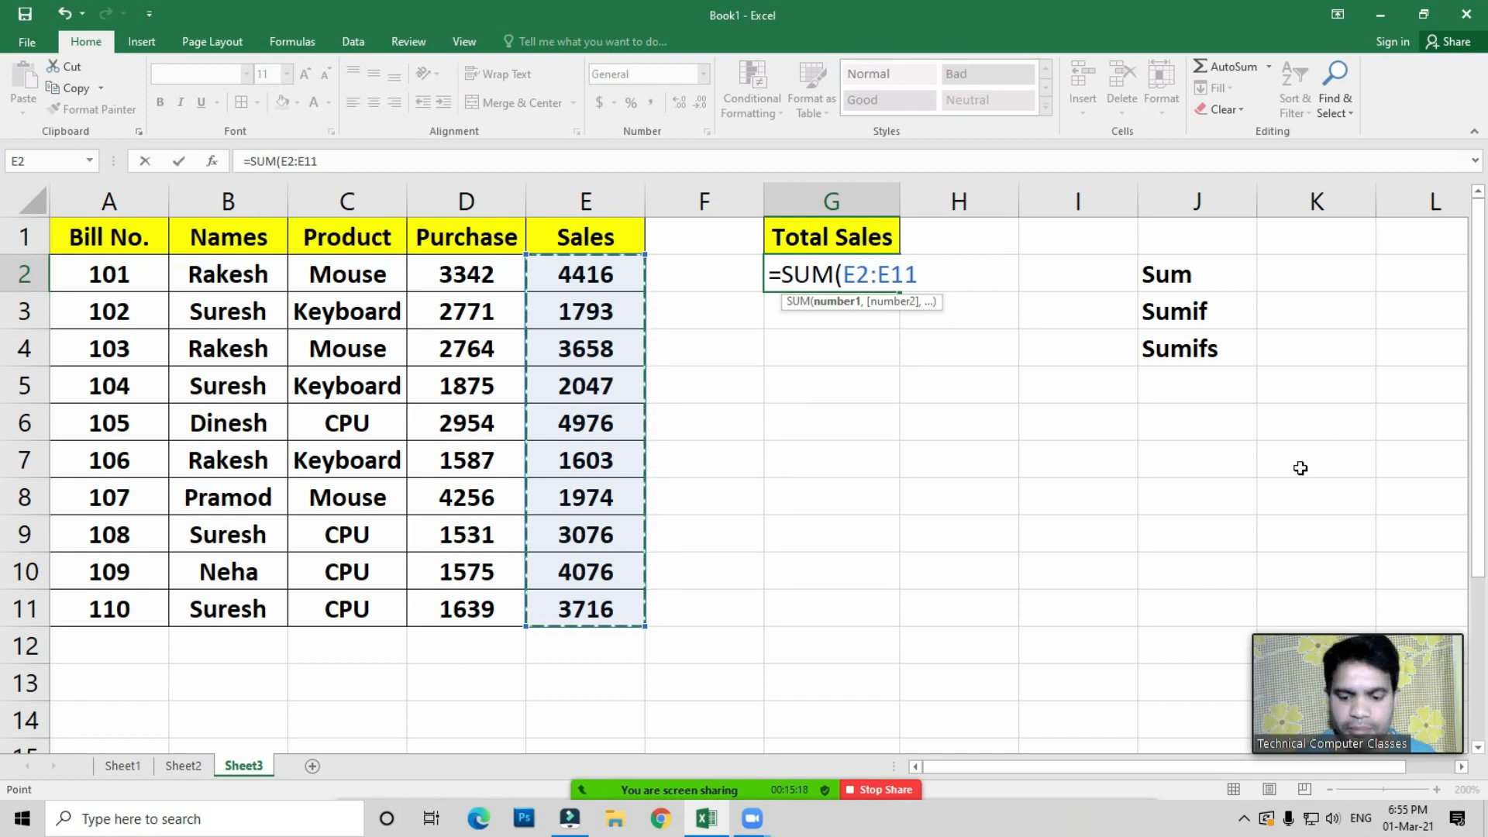
{"action": "type", "text": ")"}
{"action": "key", "text": "Return"}
{"action": "key", "text": "Up"}
{"action": "key", "text": "ctrl+b"}
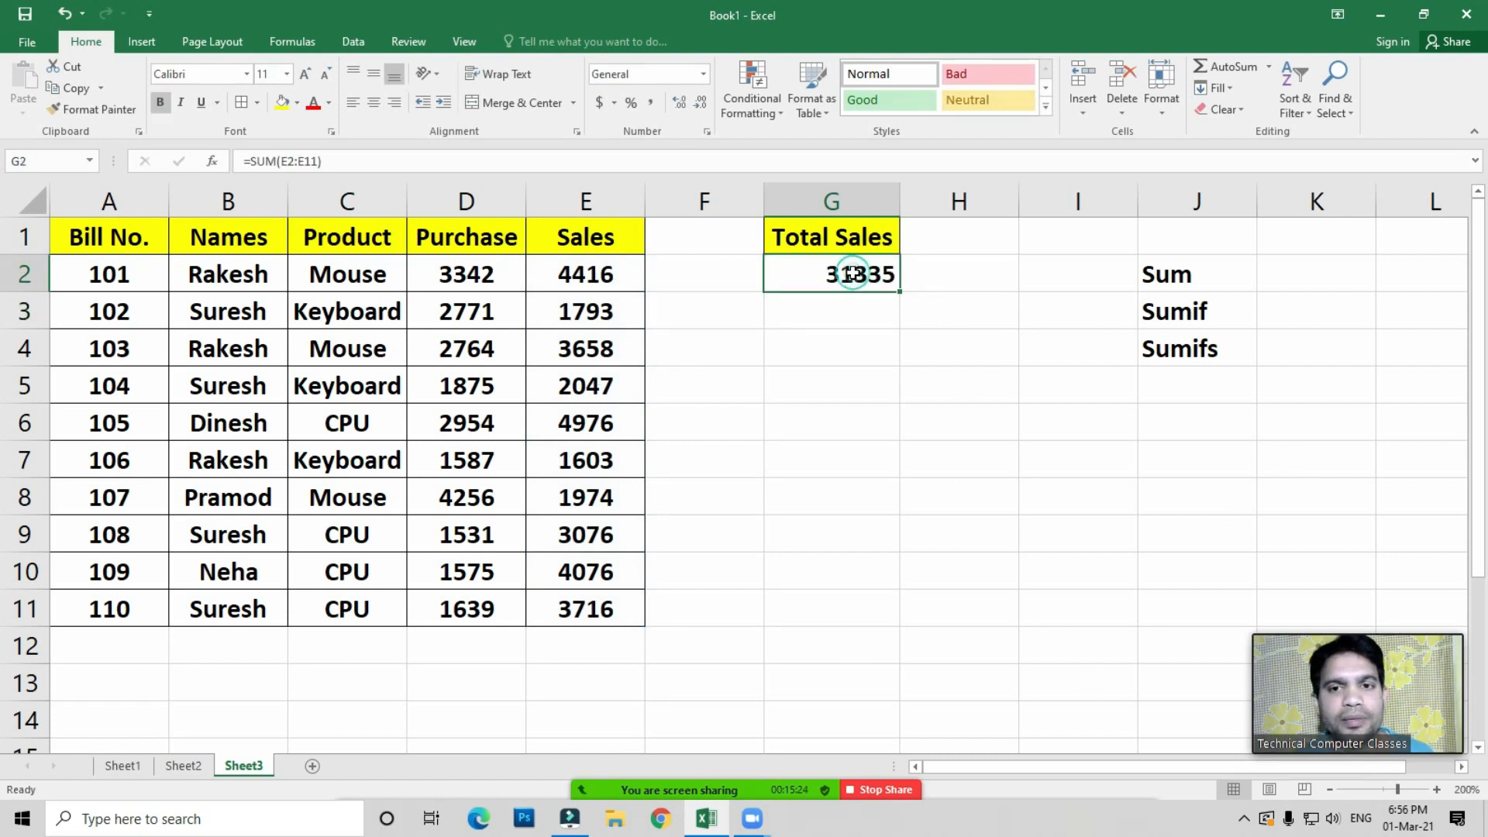
Copy the Total Sales heading and total to G5:H6, then clear the pasted values
{"action": "left_click_drag", "start_coordinate": [835, 231], "coordinate": [836, 273]}
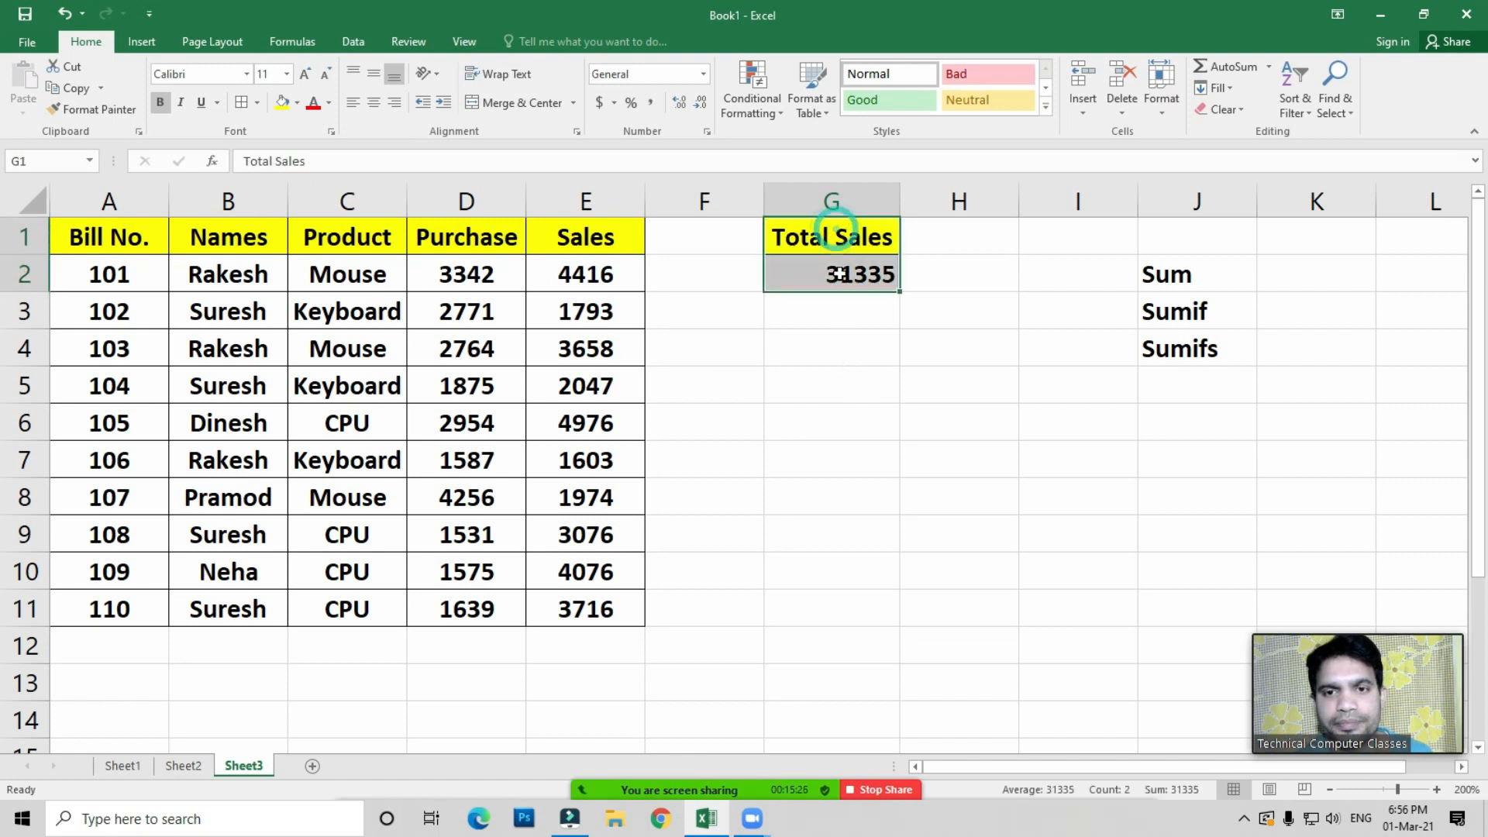
{"action": "key", "text": "ctrl+c"}
{"action": "left_click_drag", "start_coordinate": [839, 381], "coordinate": [964, 415]}
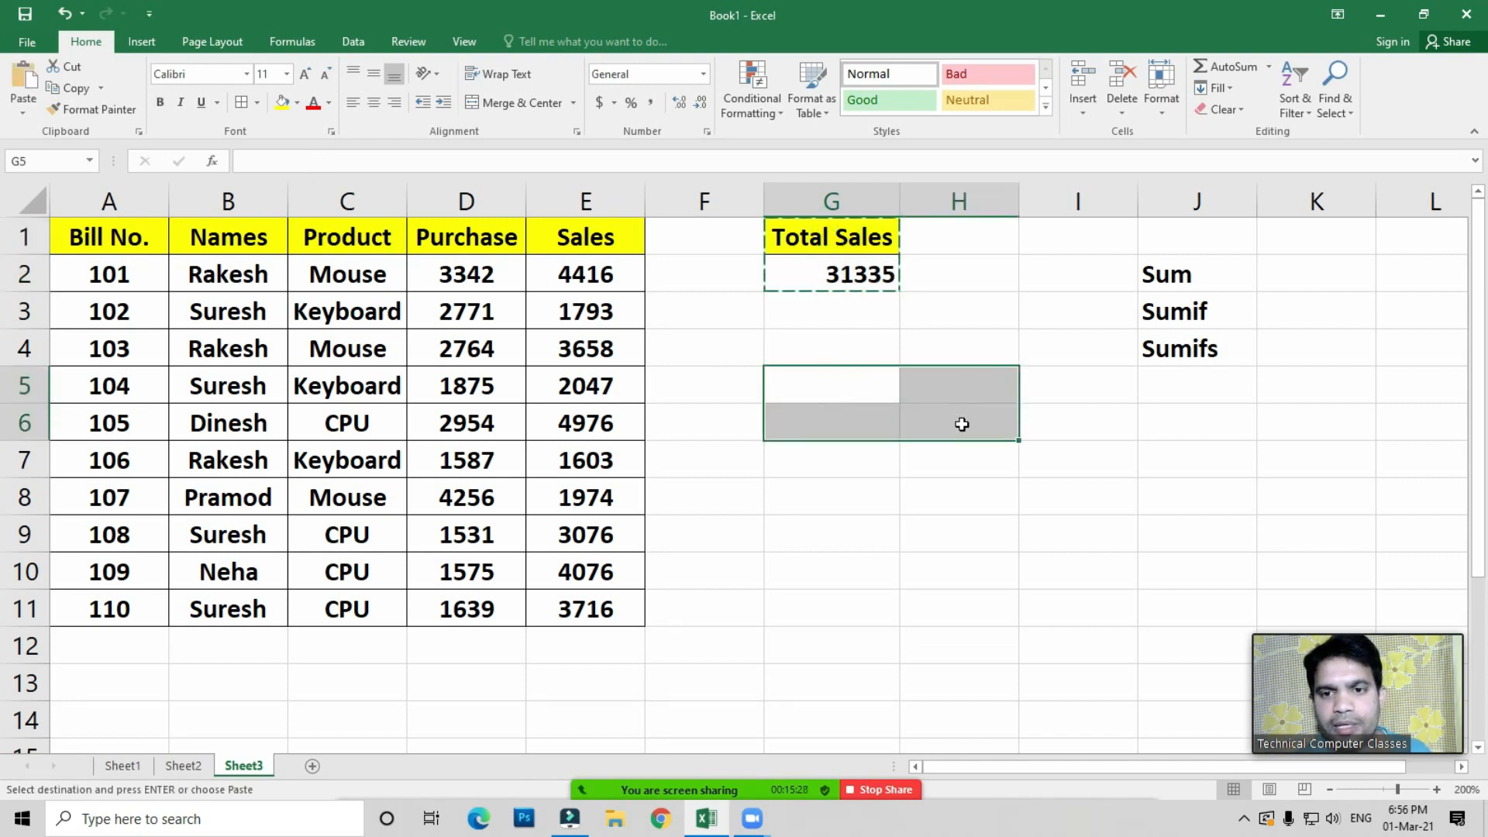
{"action": "key", "text": "ctrl+v"}
{"action": "left_click", "coordinate": [843, 421]}
{"action": "key", "text": "Delete"}
{"action": "left_click", "coordinate": [960, 421]}
{"action": "key", "text": "Delete"}
Rename the G5 heading to Names and widen column H to fit Total Sales
{"action": "left_click", "coordinate": [832, 389]}
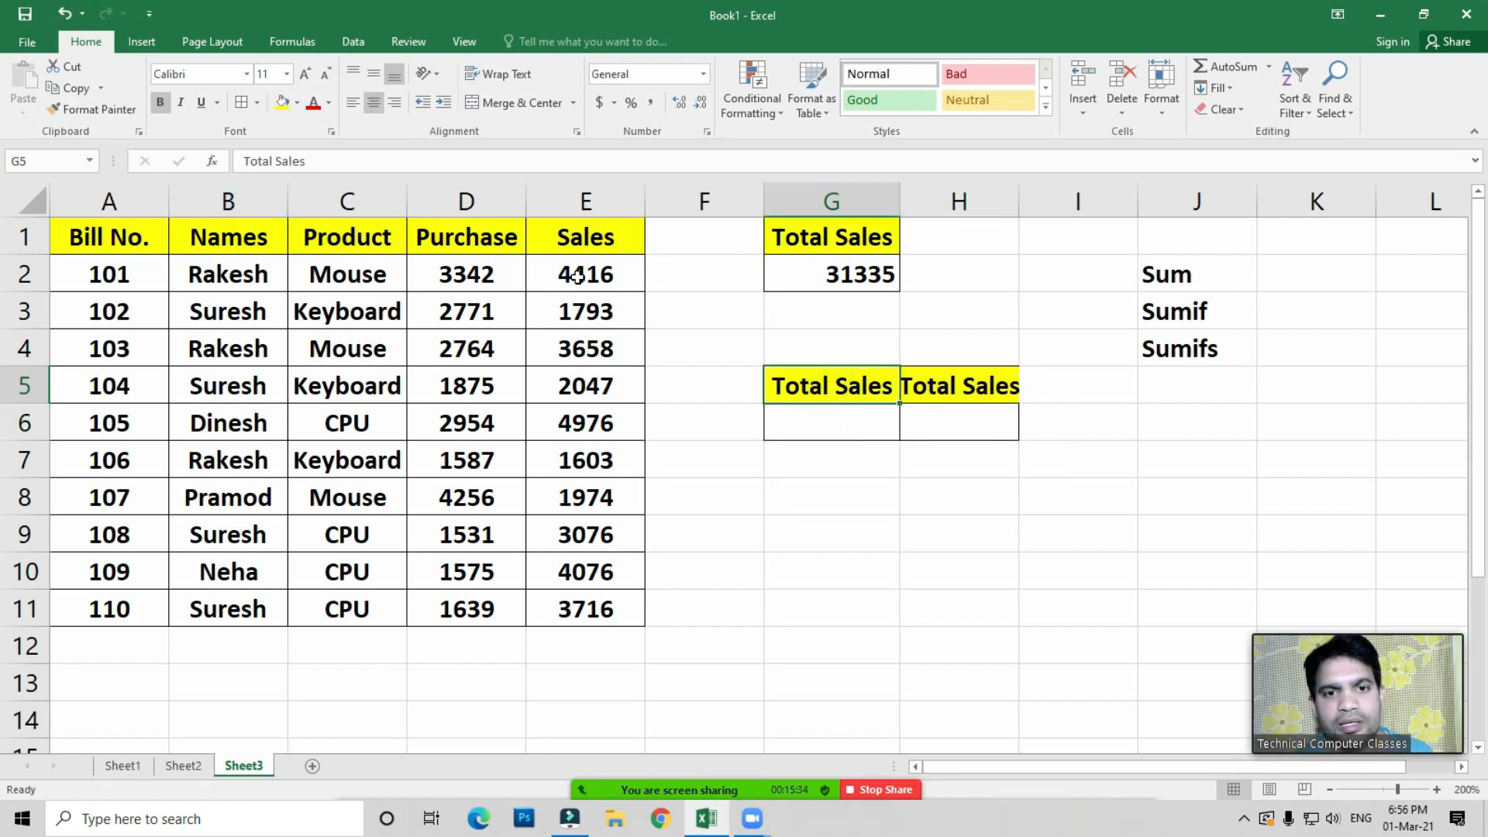
{"action": "left_click", "coordinate": [844, 387]}
{"action": "type", "text": "Namee"}
{"action": "key", "text": "BackSpace"}
{"action": "type", "text": "s"}
{"action": "key", "text": "ctrl+Return"}
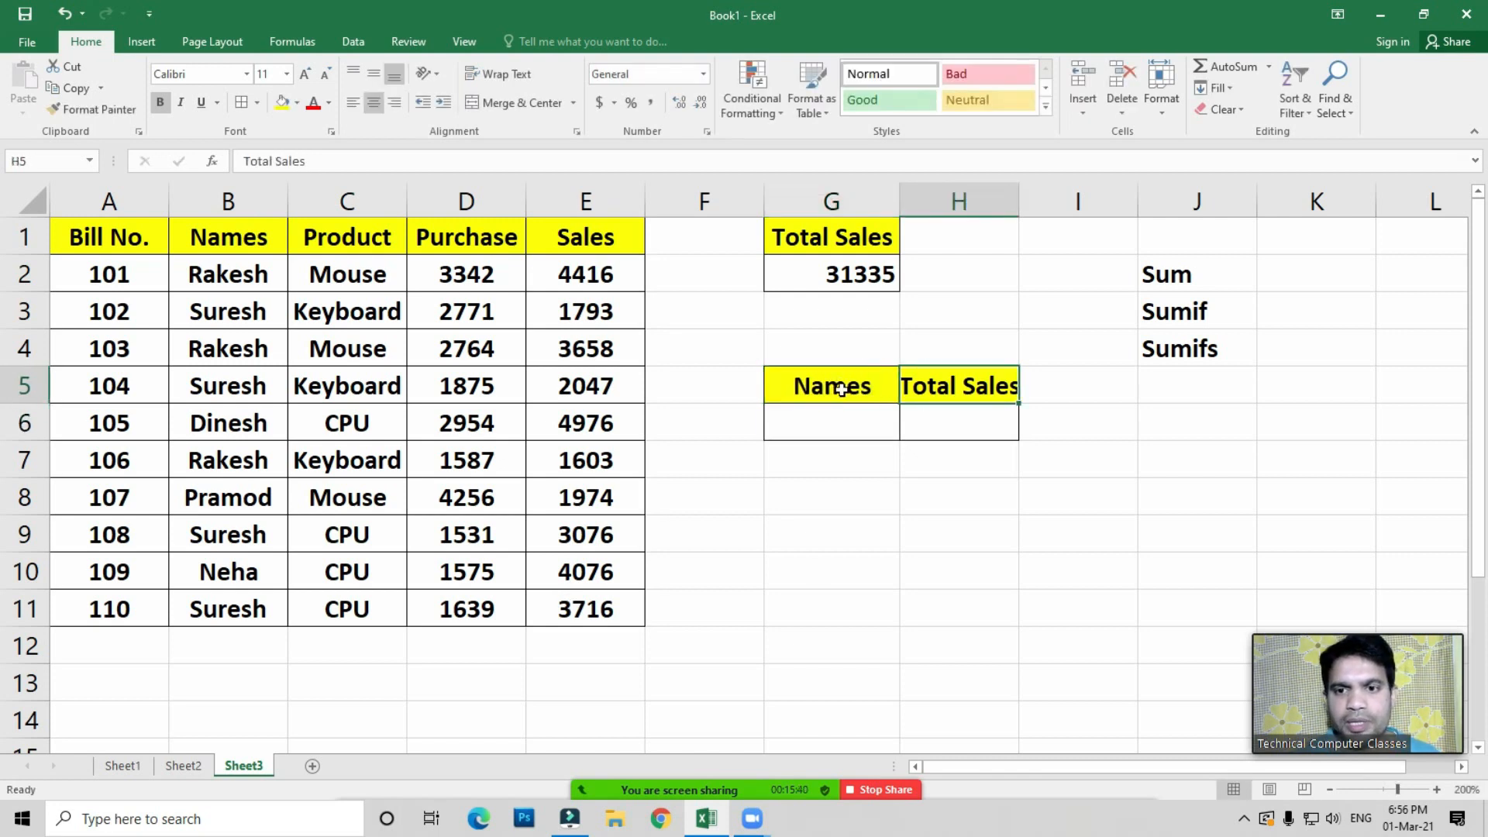
{"action": "key", "text": "alt+h"}
{"action": "key", "text": "o"}
{"action": "key", "text": "i"}
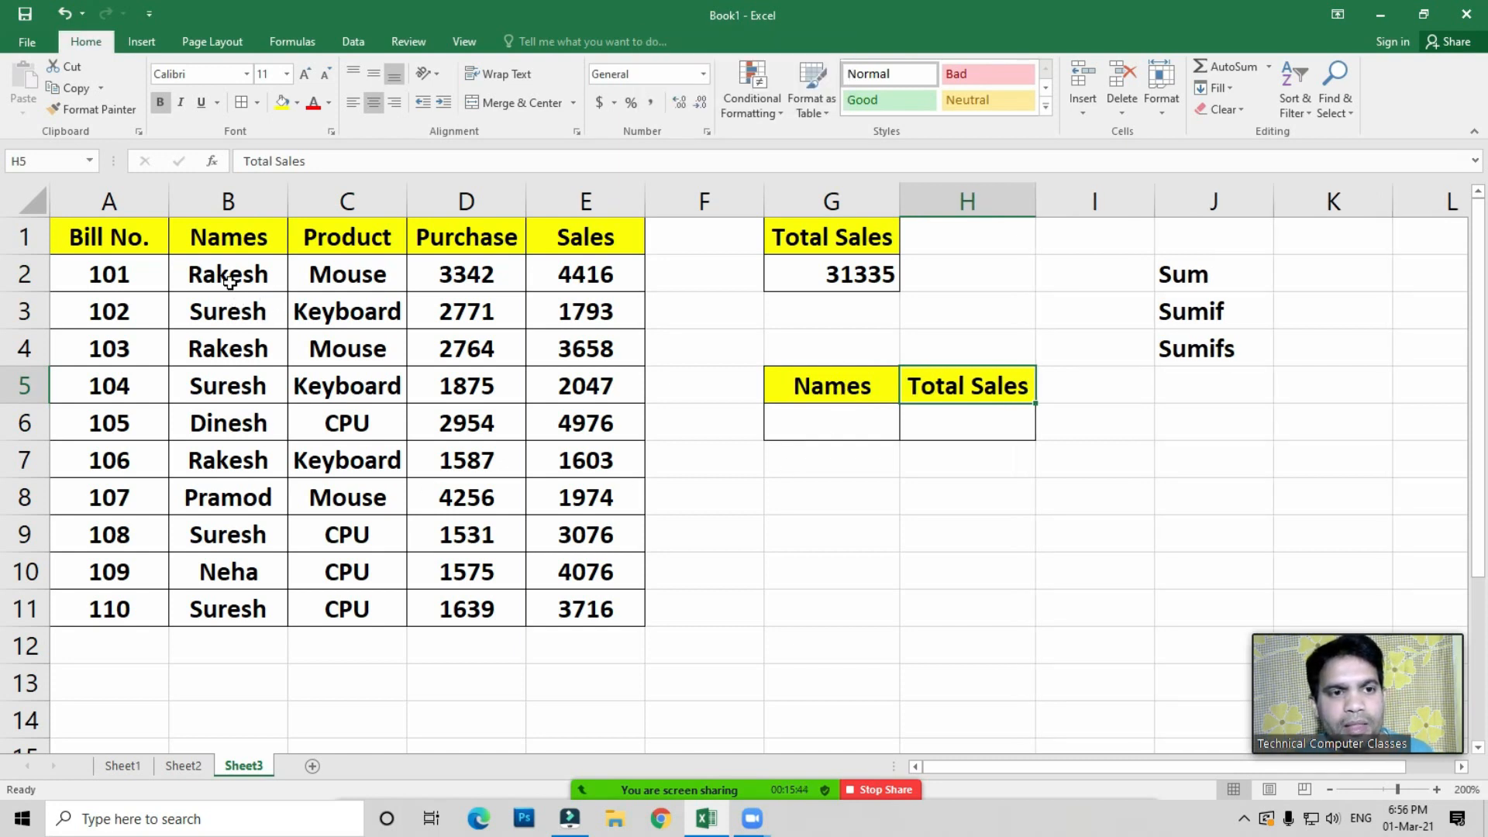
Enter the name Rakesh in G6 and move to H6
{"action": "left_click", "coordinate": [852, 426]}
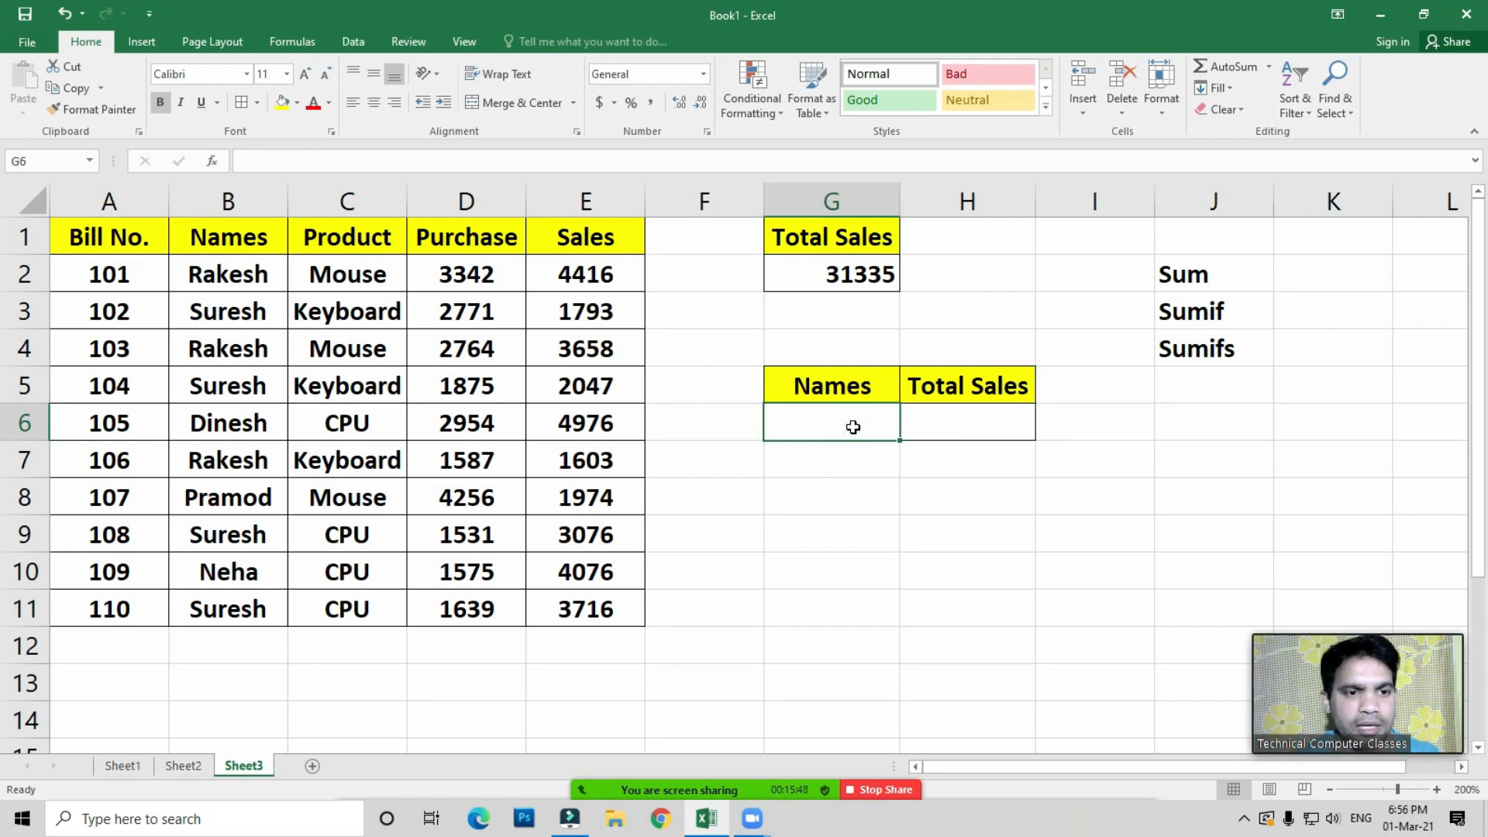
{"action": "type", "text": "Rakesh"}
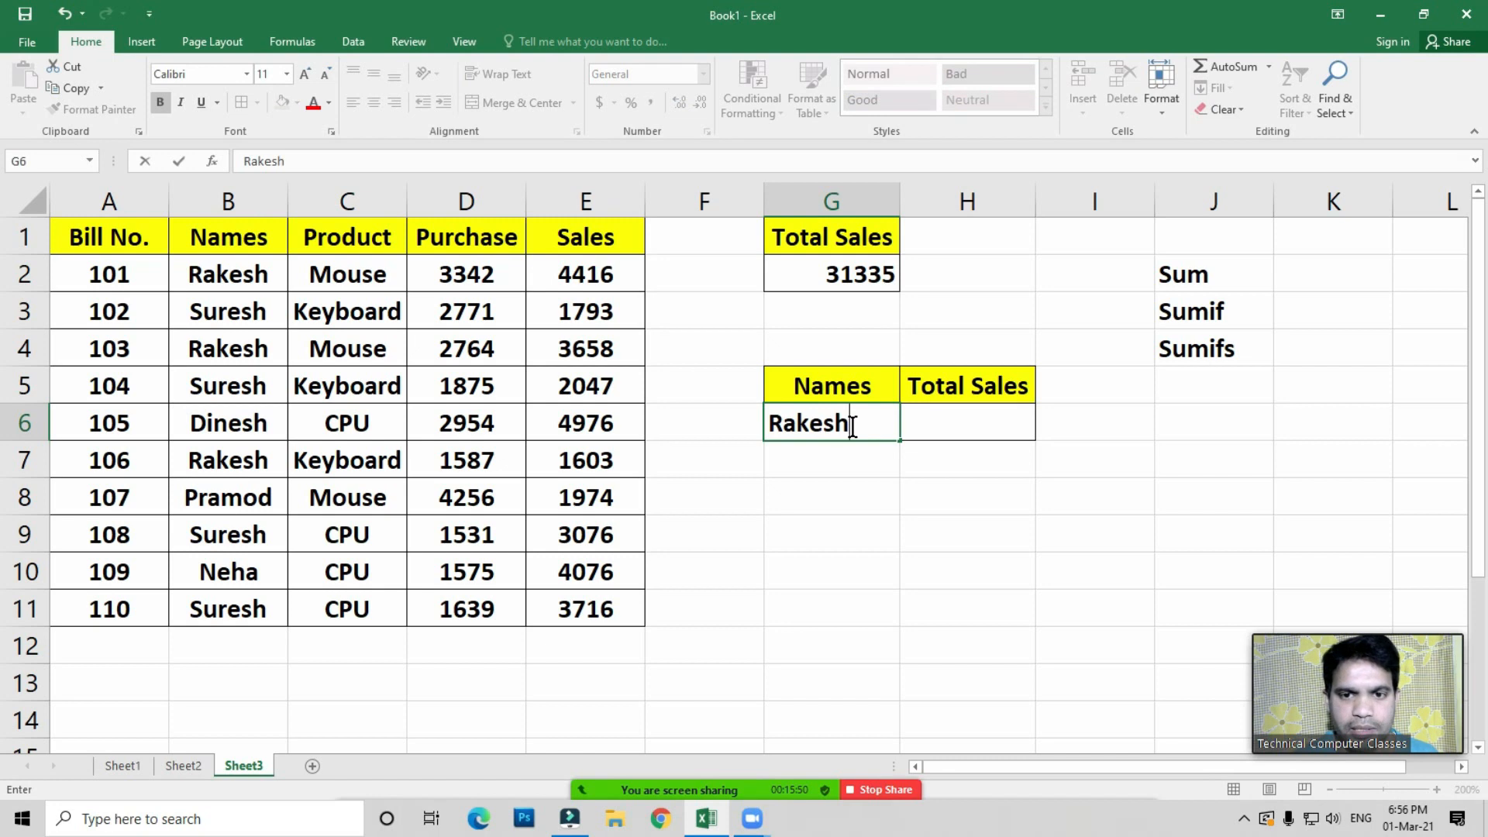
{"action": "key", "text": "Return"}
{"action": "left_click", "coordinate": [853, 427]}
{"action": "key", "text": "Right"}
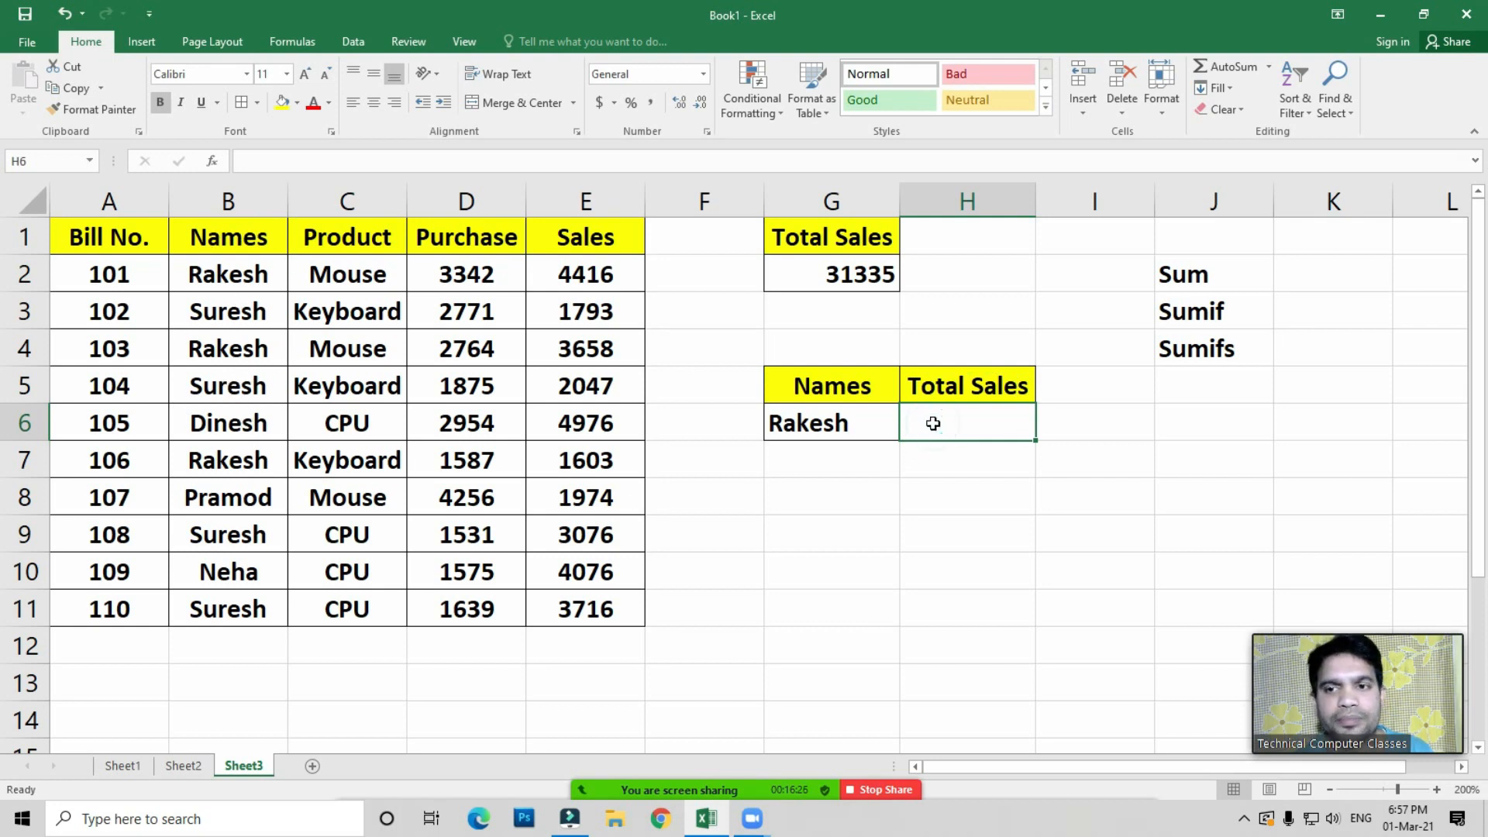
Start =SUMIF( in H6 with names B2:B11 as range, trying then removing a typed Rakesh criterion
{"action": "type", "text": "=sumif"}
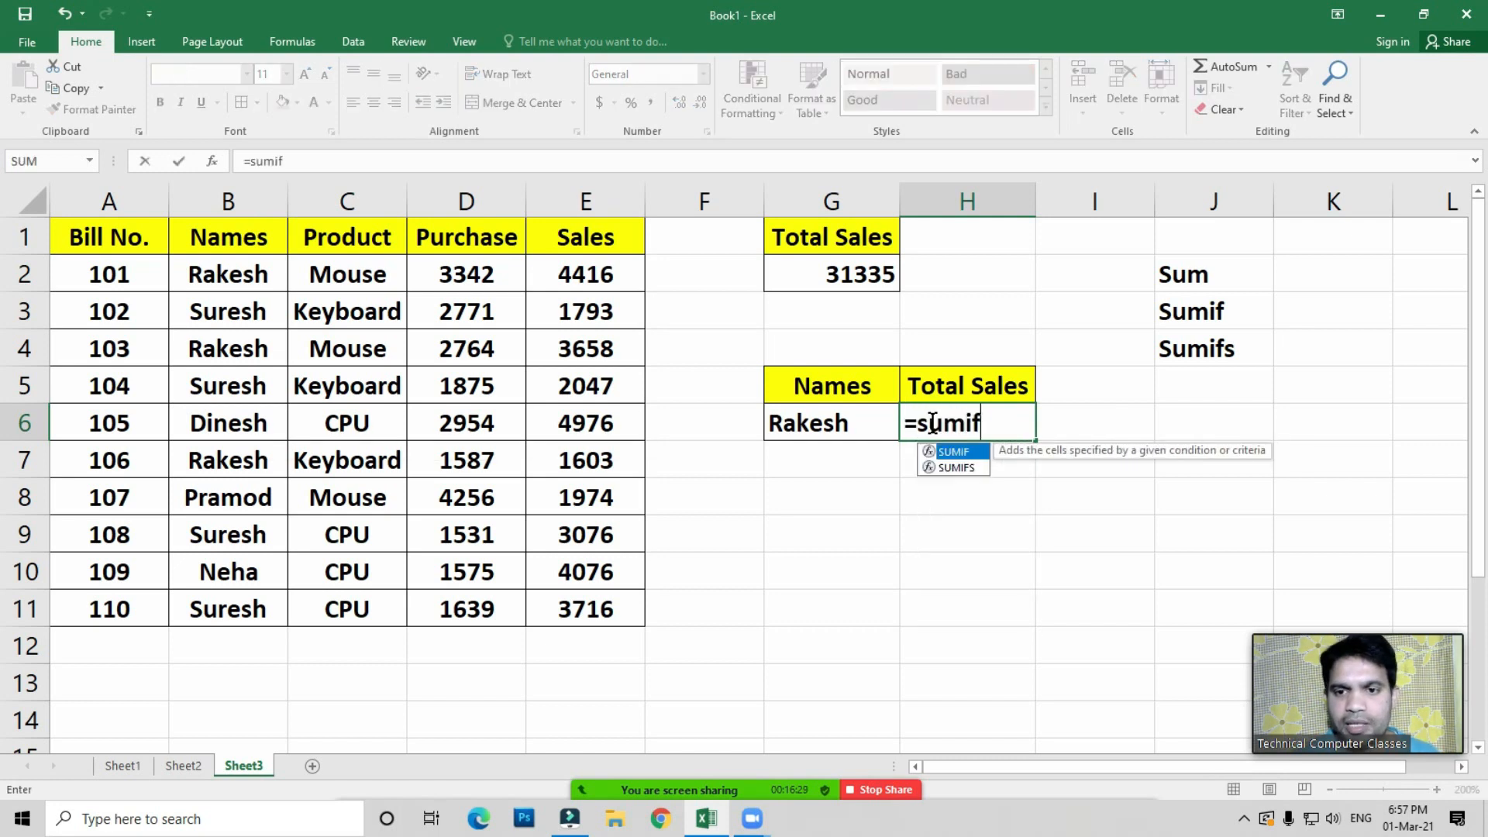
{"action": "key", "text": "Tab"}
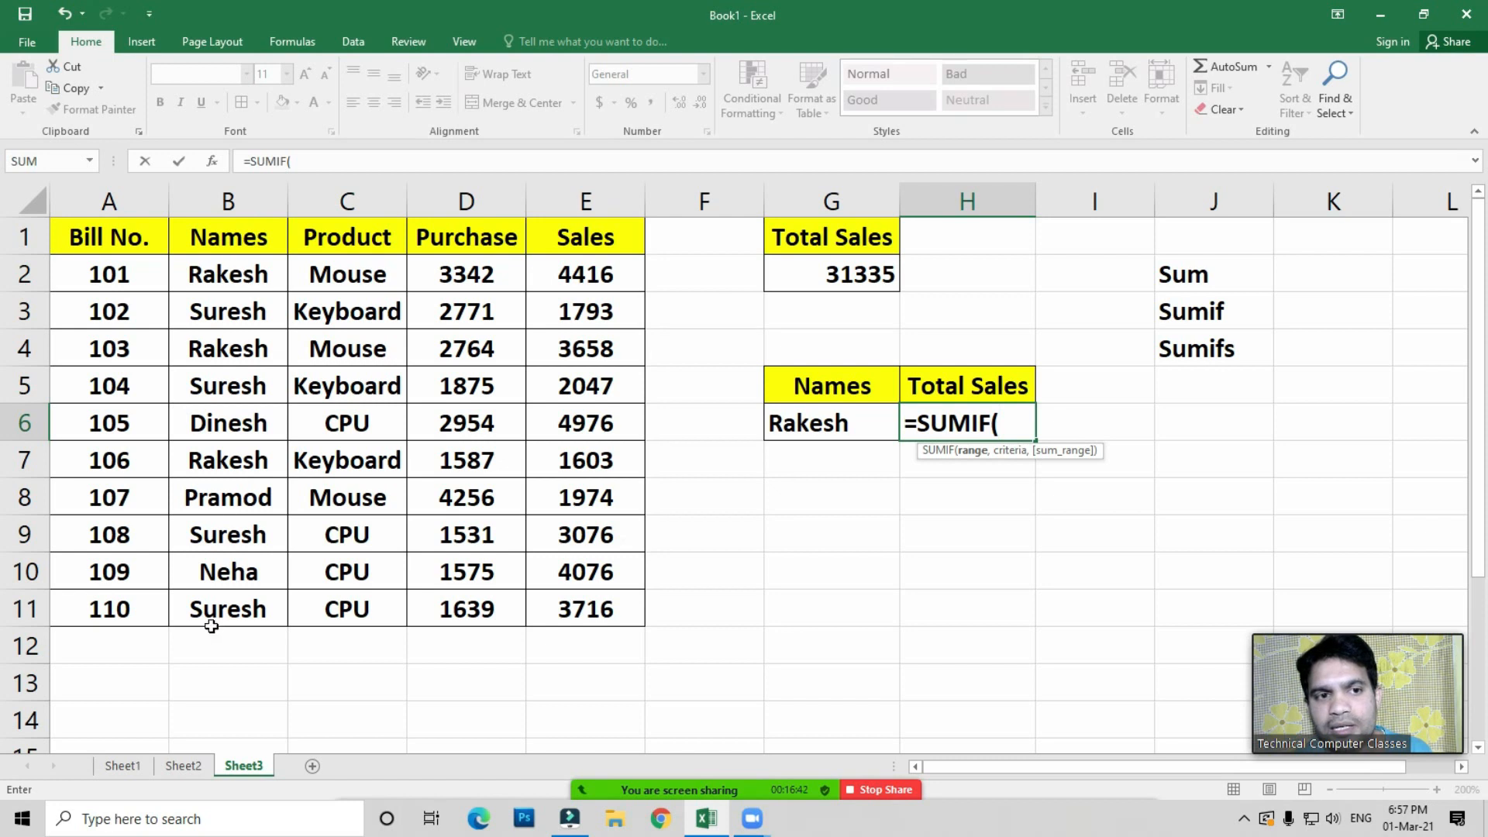
{"action": "left_click_drag", "start_coordinate": [231, 275], "coordinate": [231, 594]}
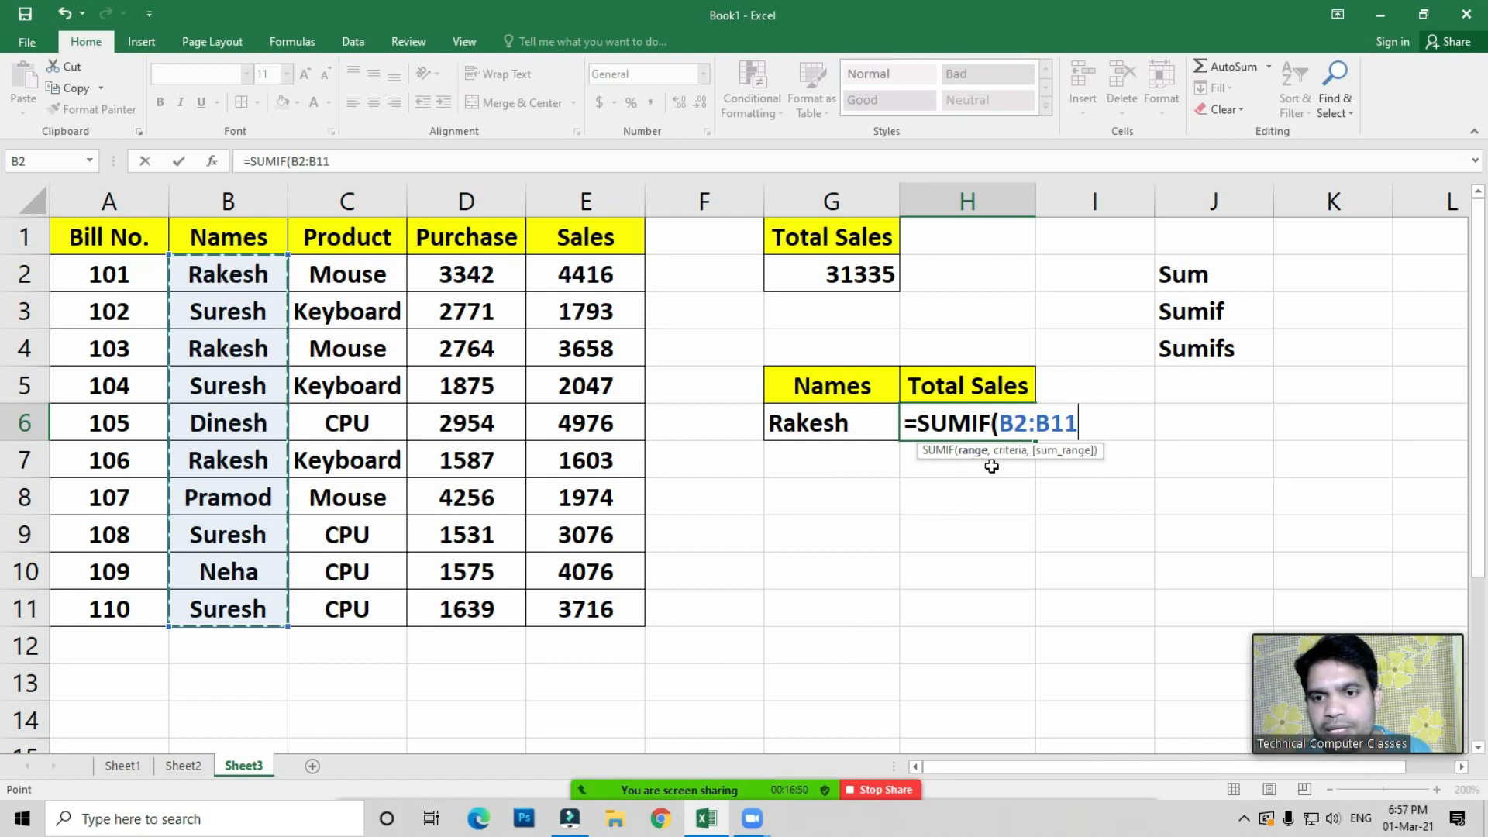
{"action": "type", "text": ","}
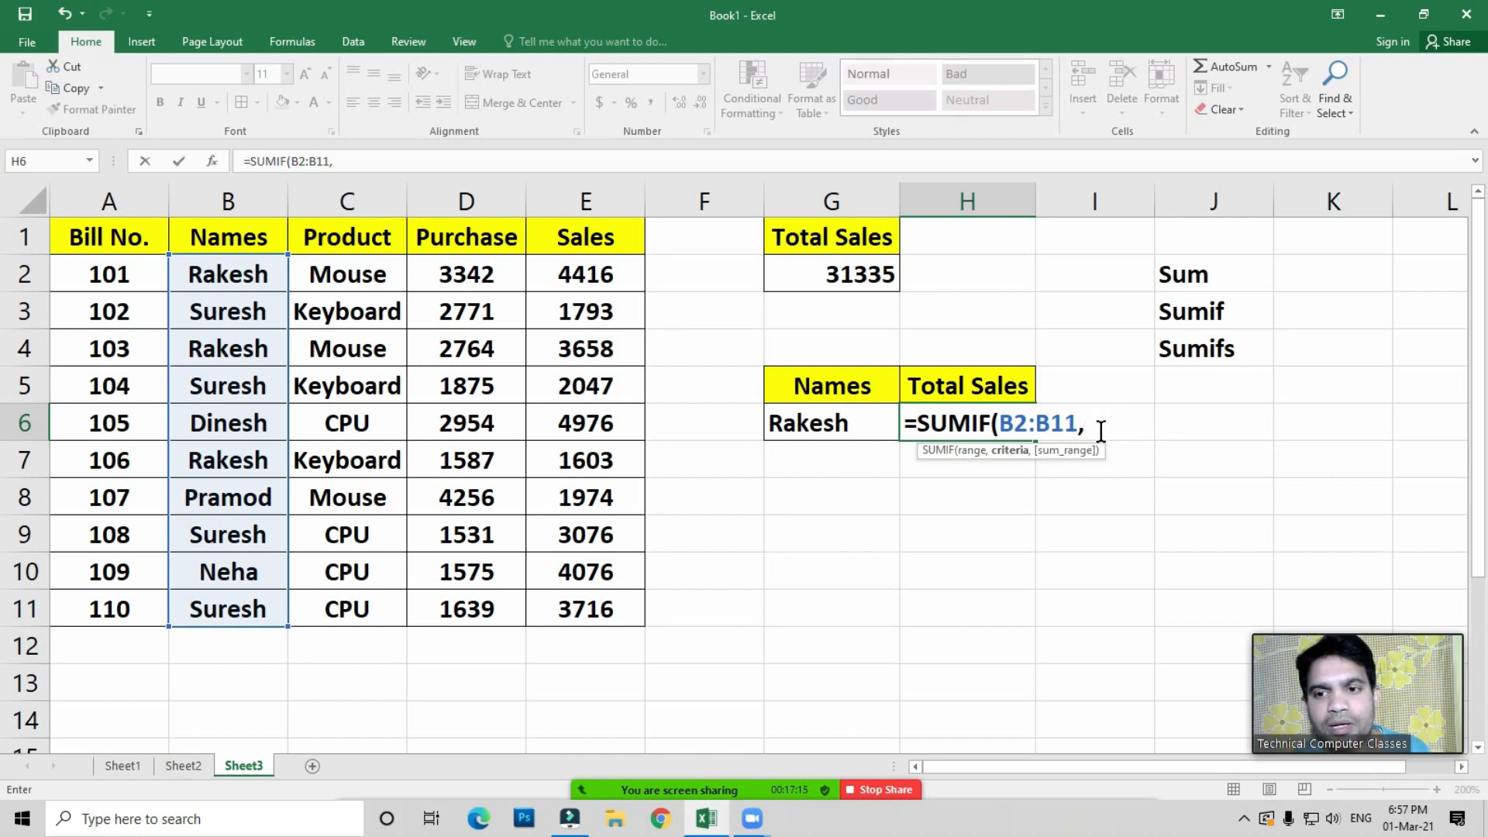
{"action": "type", "text": "Rakesh"}
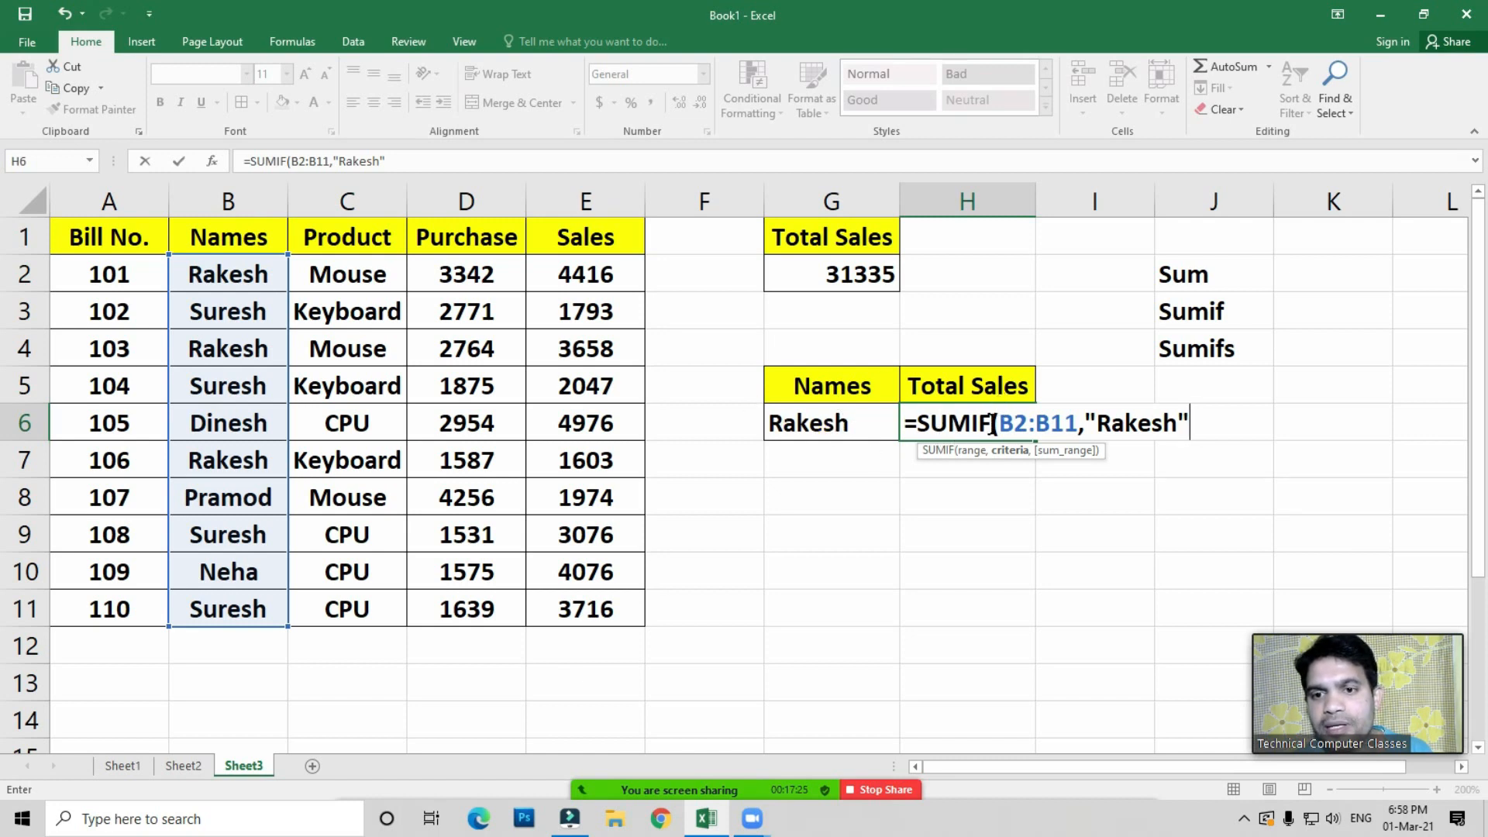
{"action": "key", "text": "BackSpace"}
{"action": "key", "text": "BackSpace"}
{"action": "key", "text": "BackSpace"}
{"action": "key", "text": "BackSpace"}
{"action": "key", "text": "BackSpace"}
{"action": "key", "text": "BackSpace"}
{"action": "key", "text": "BackSpace"}
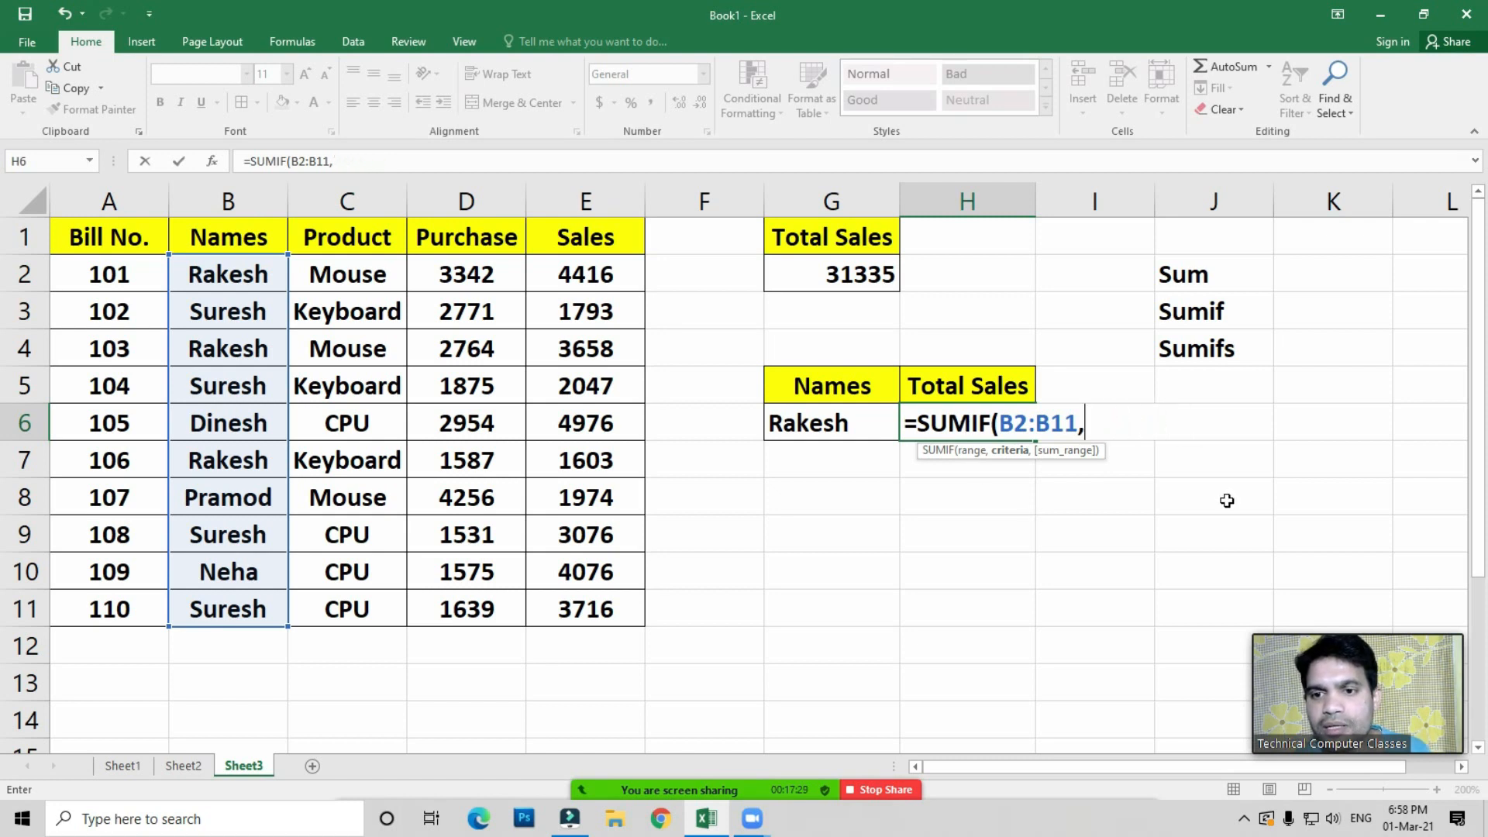
Complete =SUMIF(B2:B11,G6,E2:E11) with G6 as criterion and Sales E2:E11 as sum range
{"action": "left_click", "coordinate": [817, 423]}
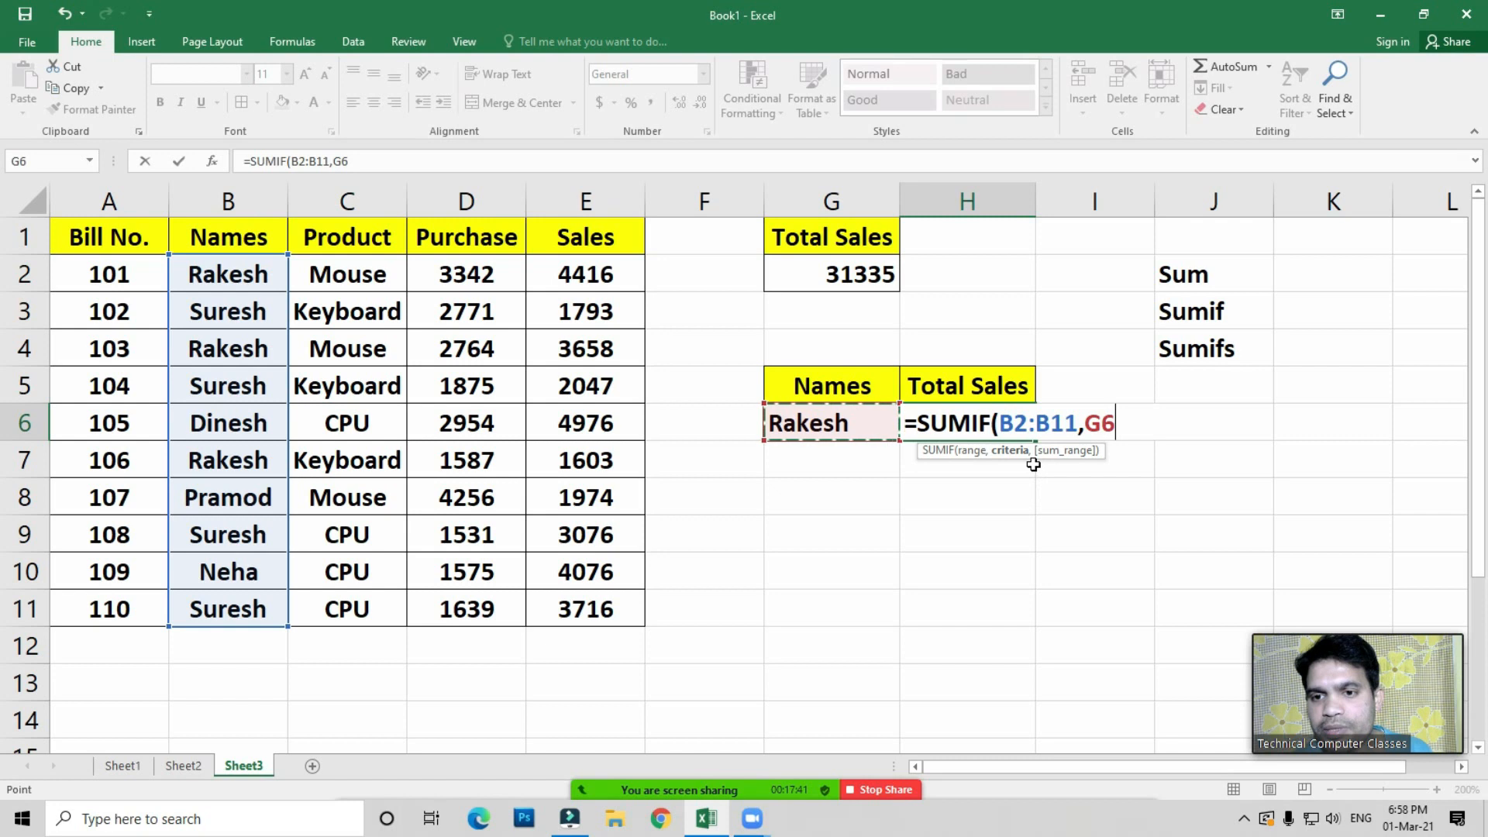
{"action": "type", "text": ","}
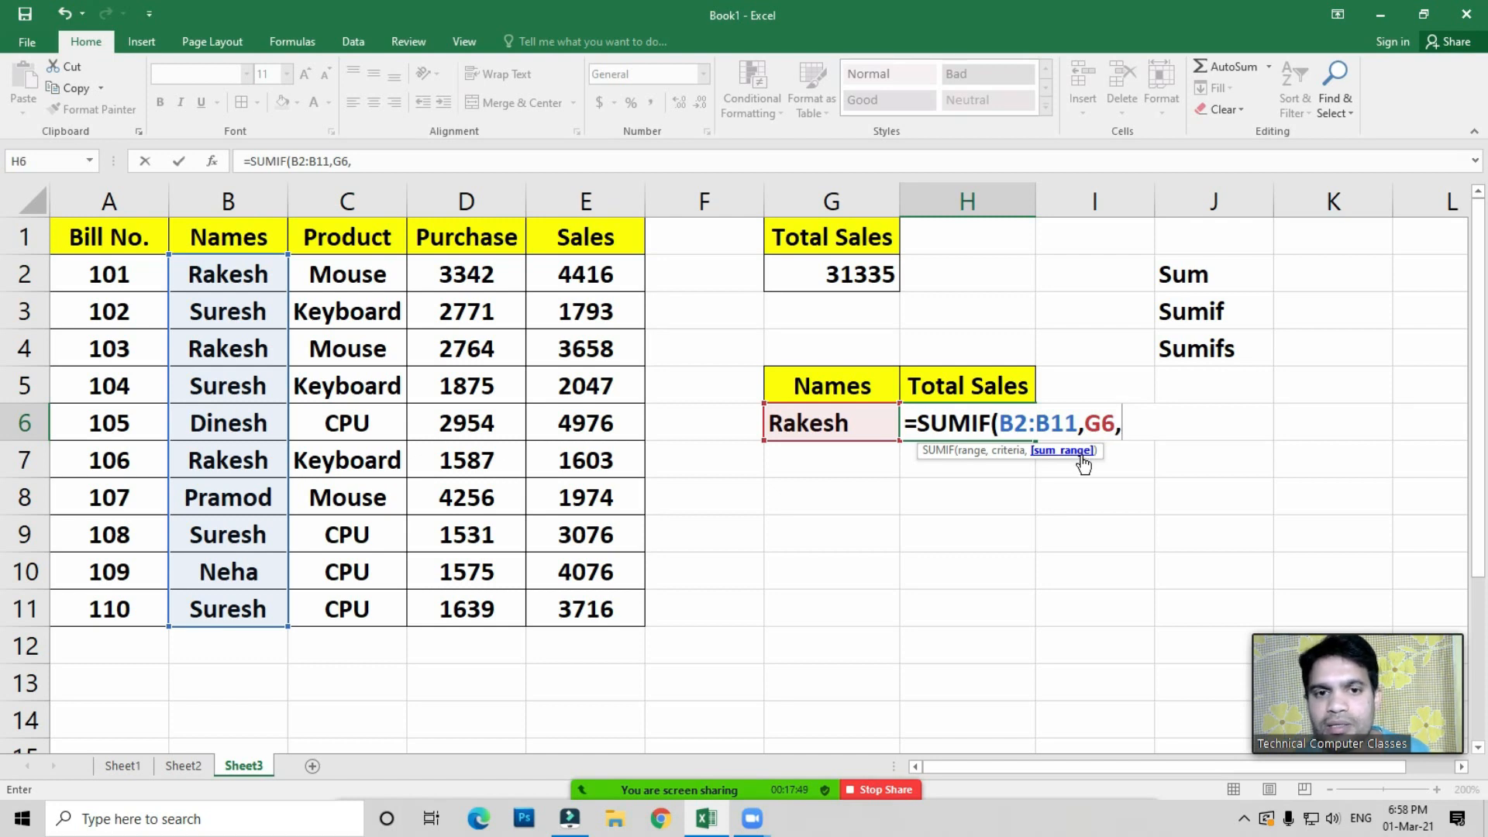
{"action": "left_click_drag", "start_coordinate": [602, 277], "coordinate": [630, 602]}
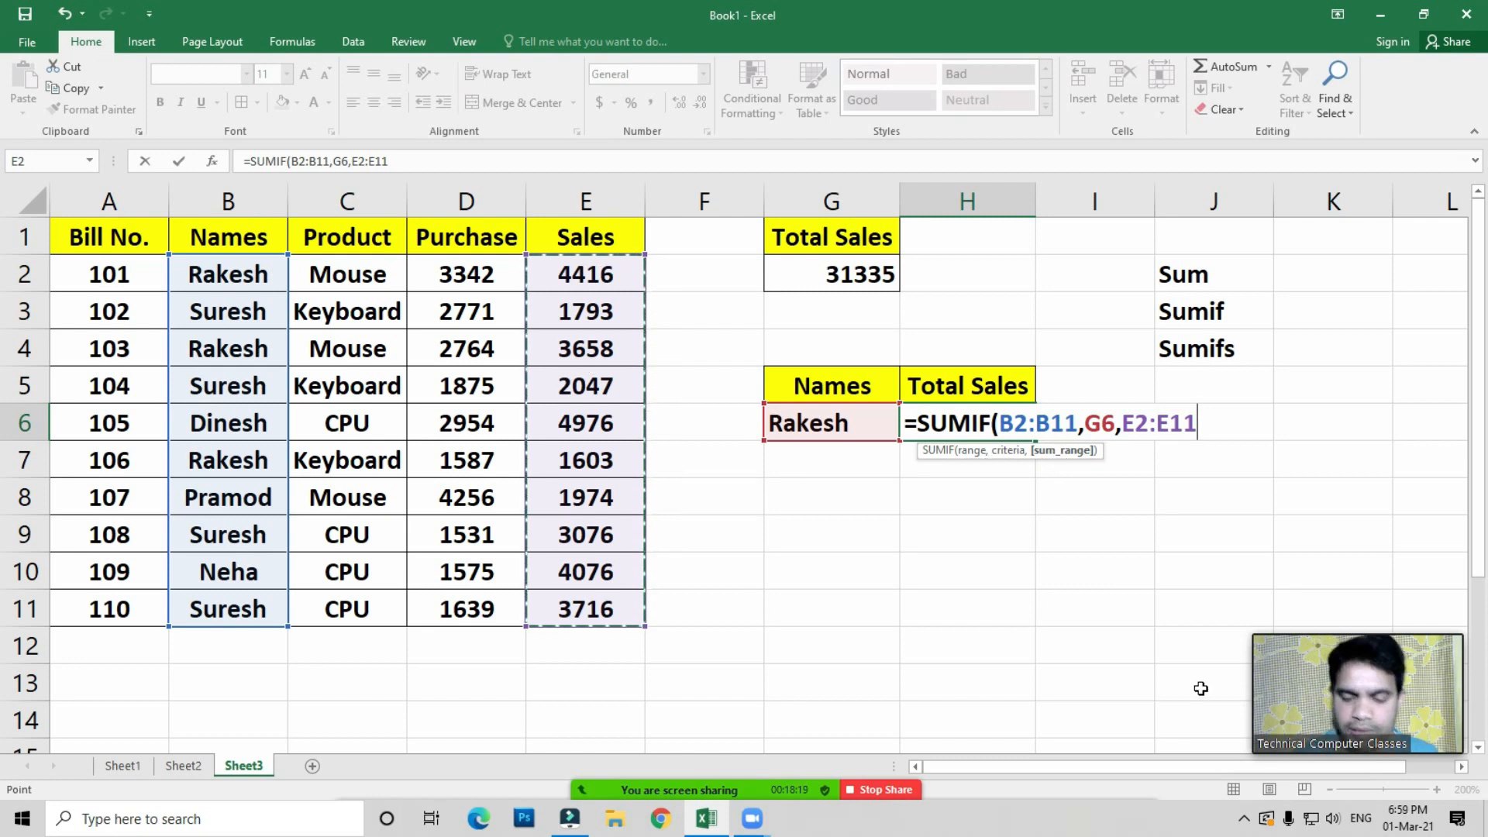
{"action": "type", "text": ")"}
{"action": "key", "text": "Return"}
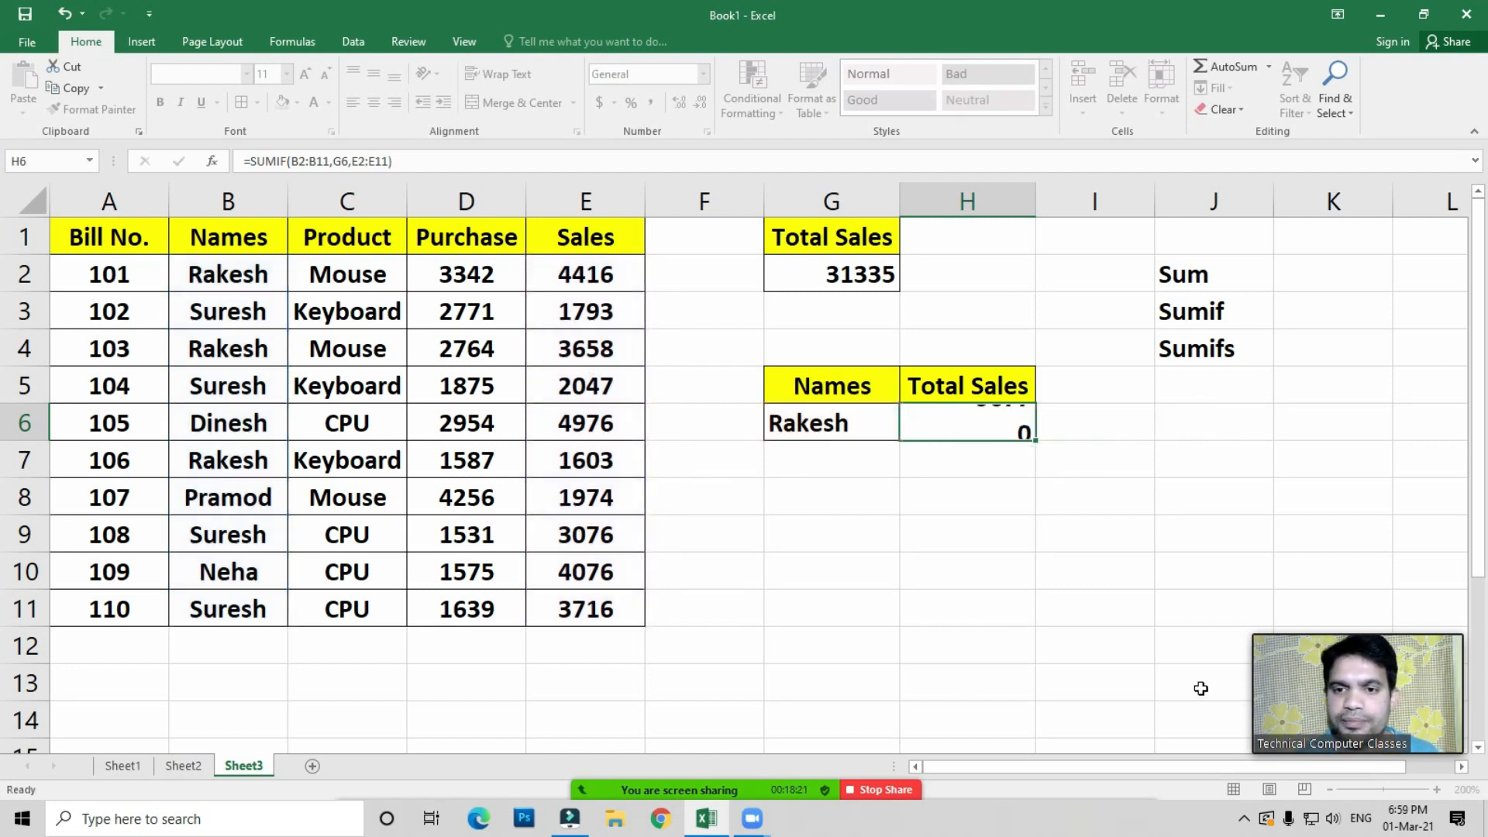
{"action": "left_click", "coordinate": [984, 417]}
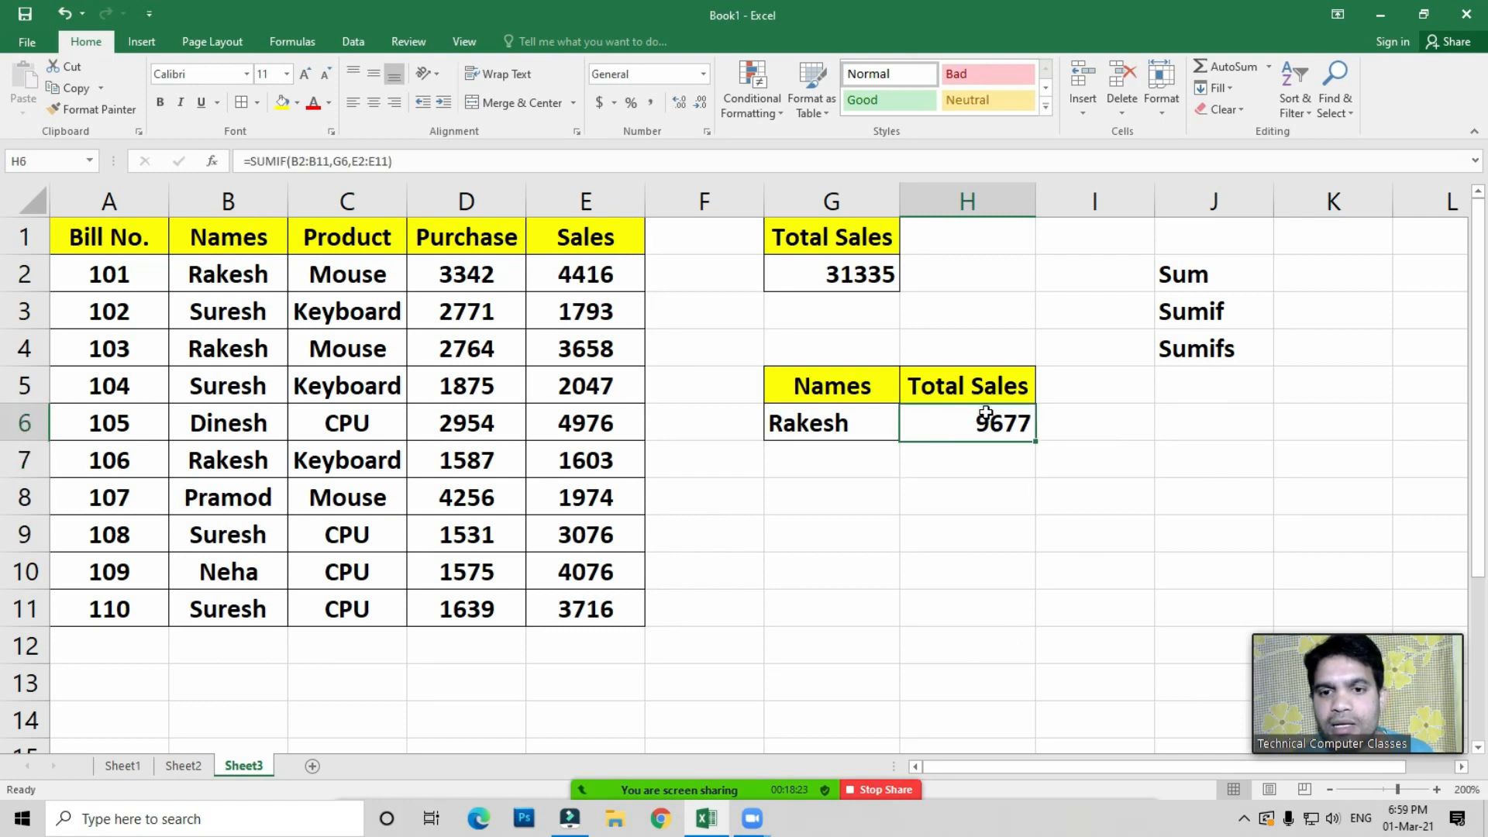
{"action": "left_click", "coordinate": [947, 427]}
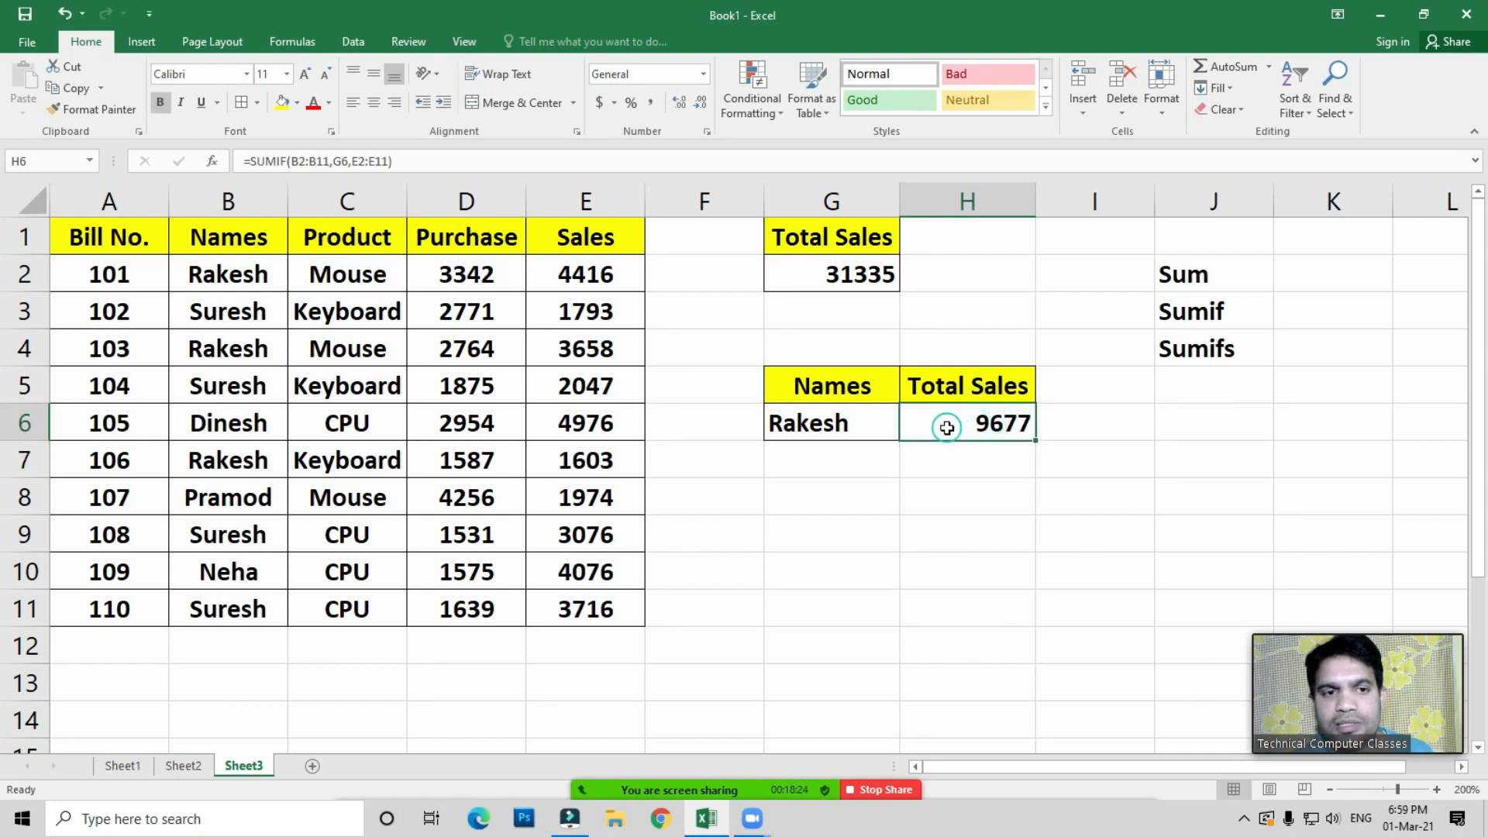
{"action": "left_click", "coordinate": [229, 276]}
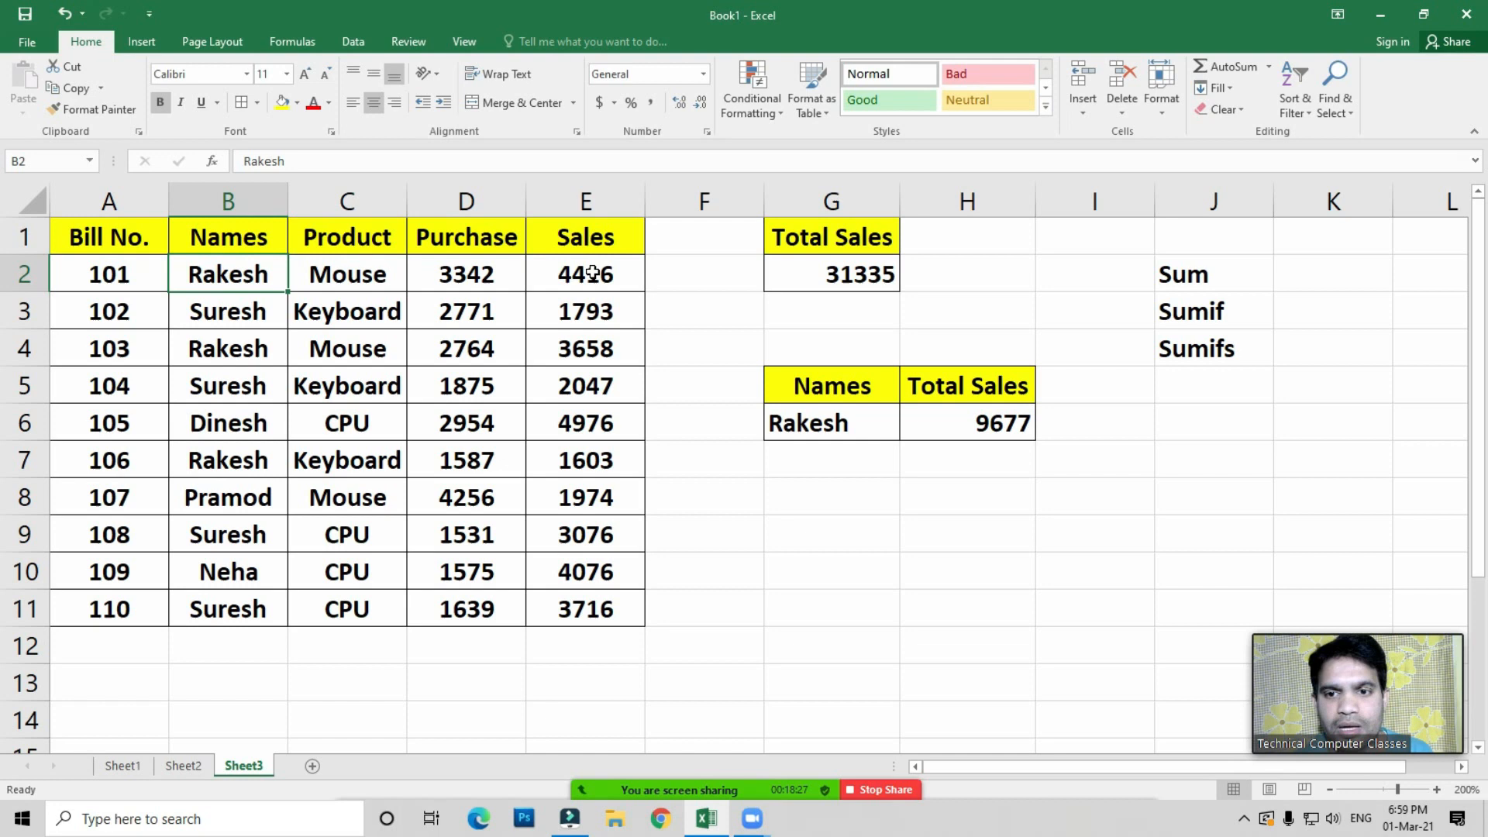
{"action": "left_click", "coordinate": [226, 353]}
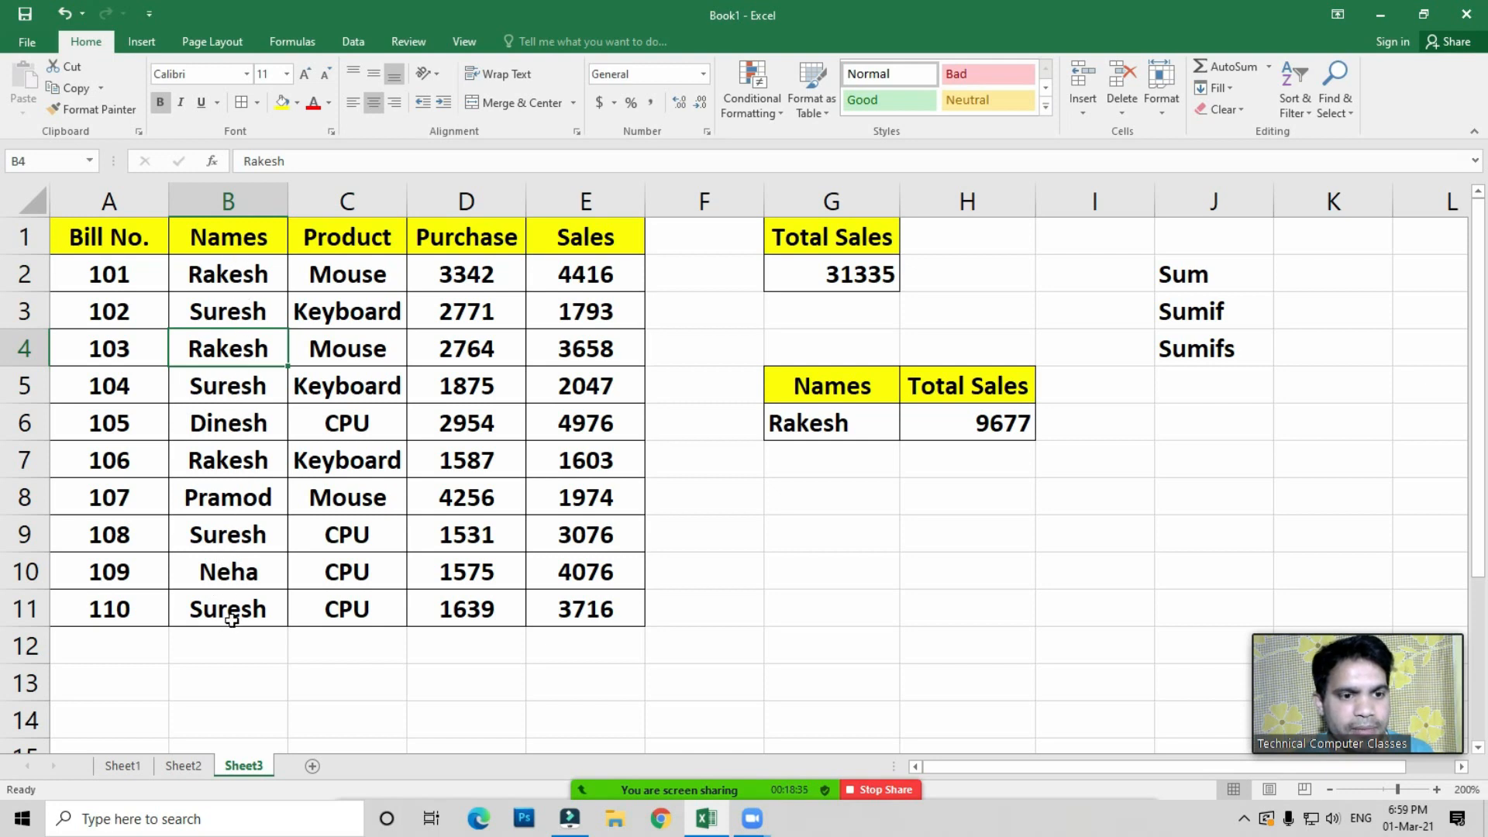
{"action": "left_click", "coordinate": [805, 428]}
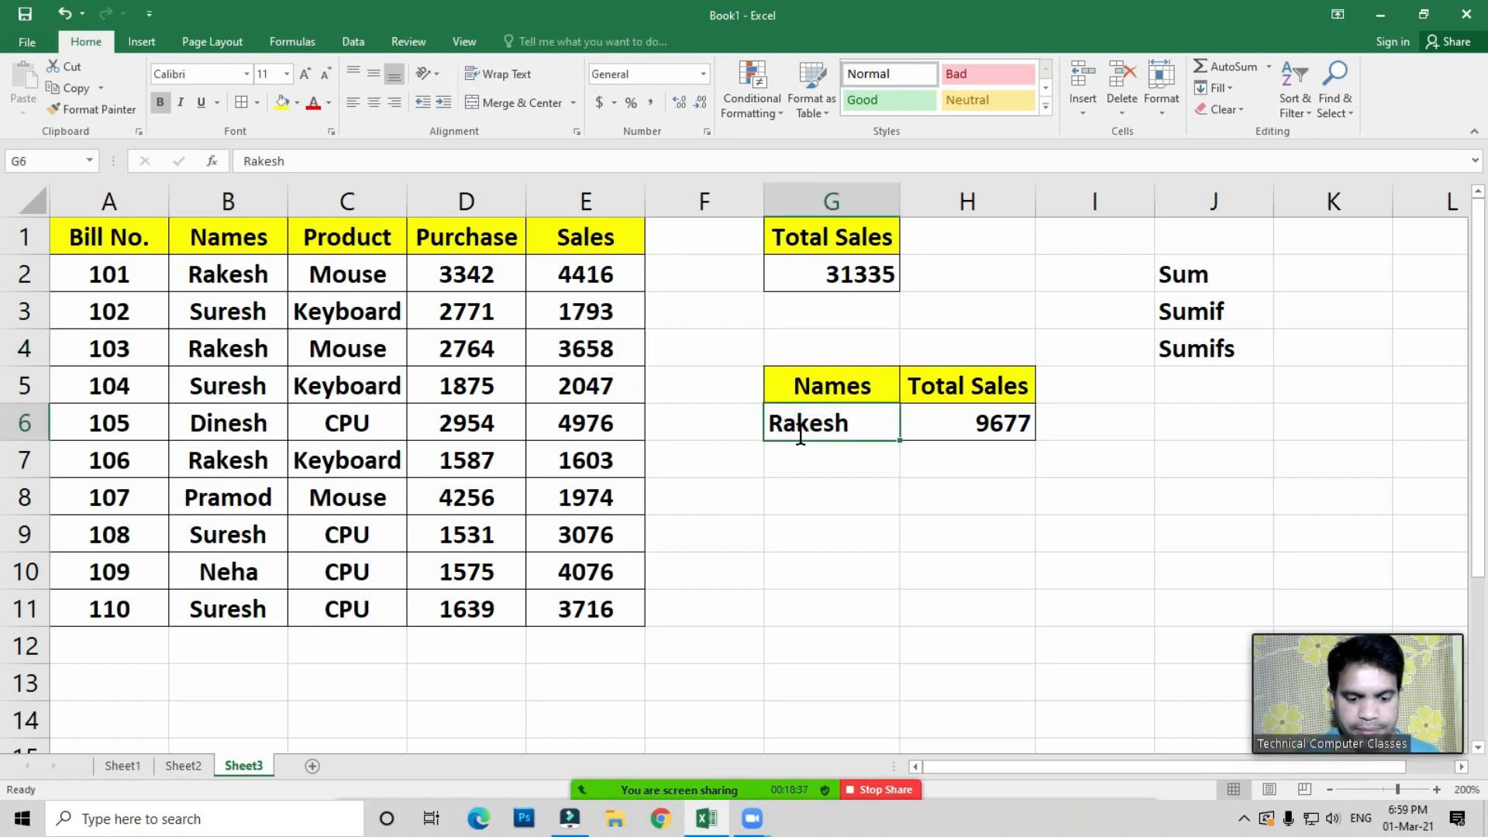
{"action": "type", "text": "Neha"}
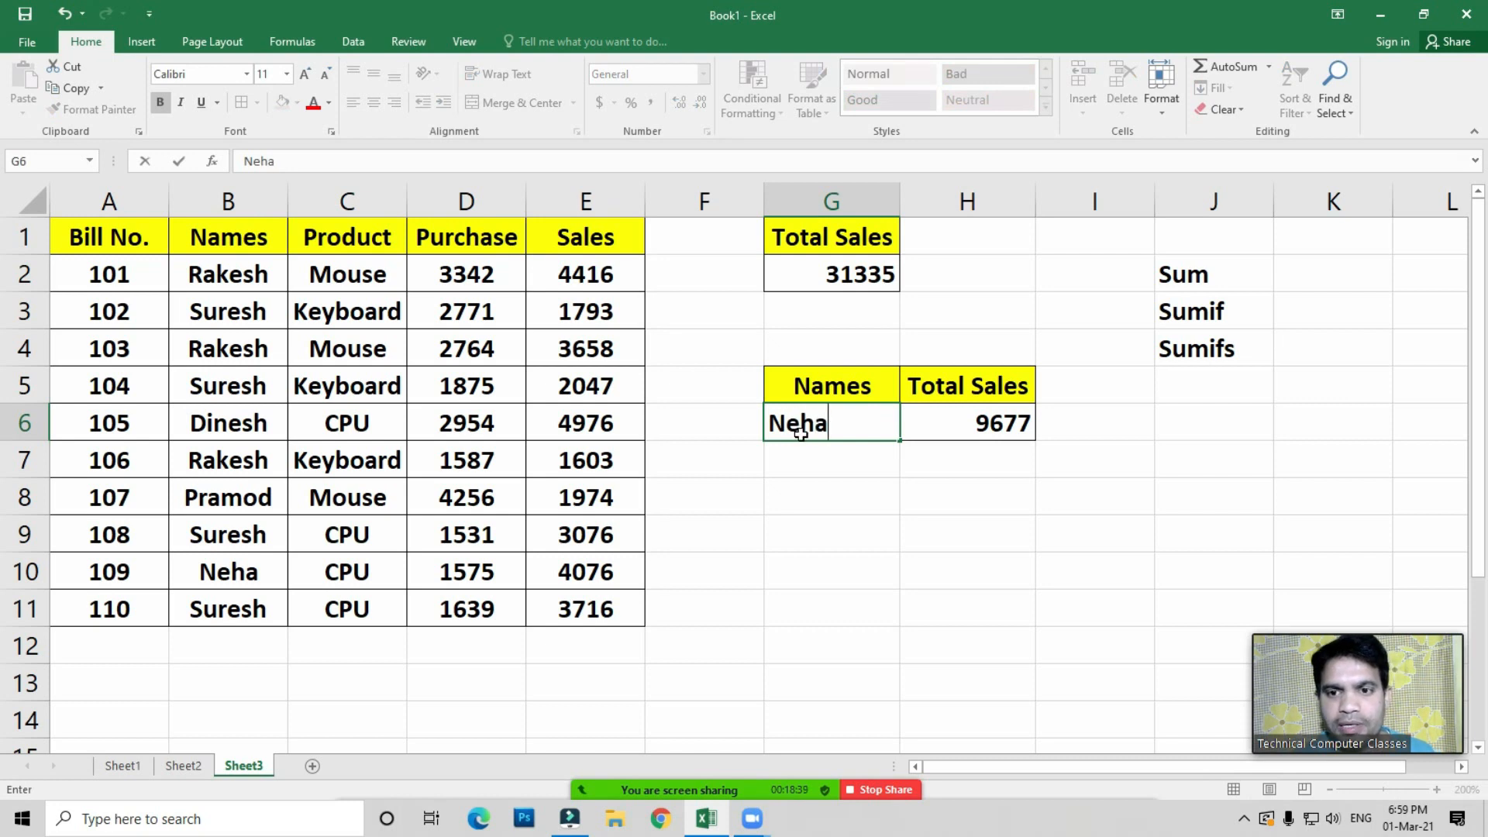
{"action": "key", "text": "Return"}
{"action": "left_click", "coordinate": [998, 427]}
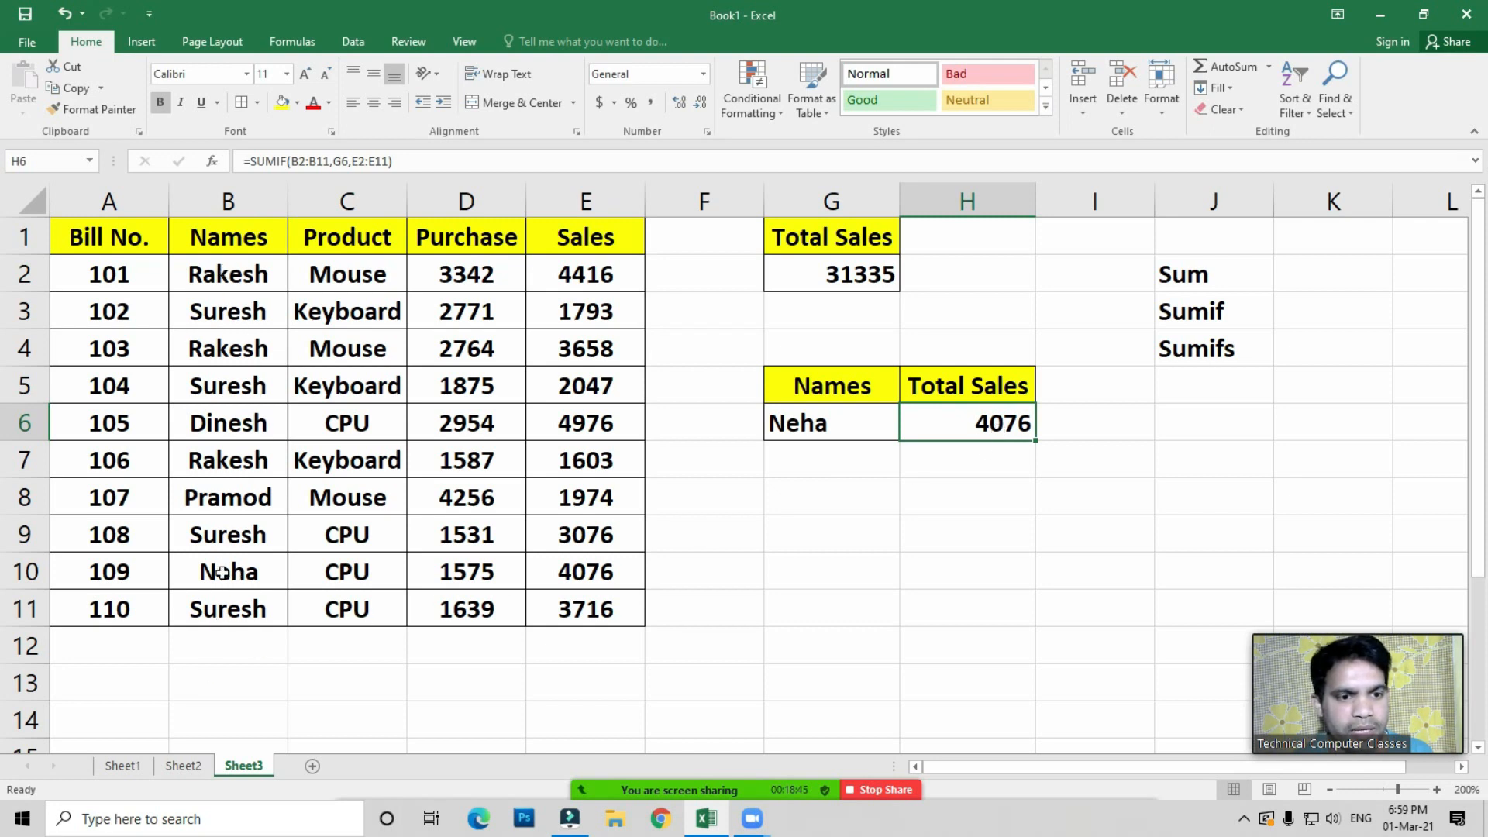
{"action": "left_click", "coordinate": [601, 577]}
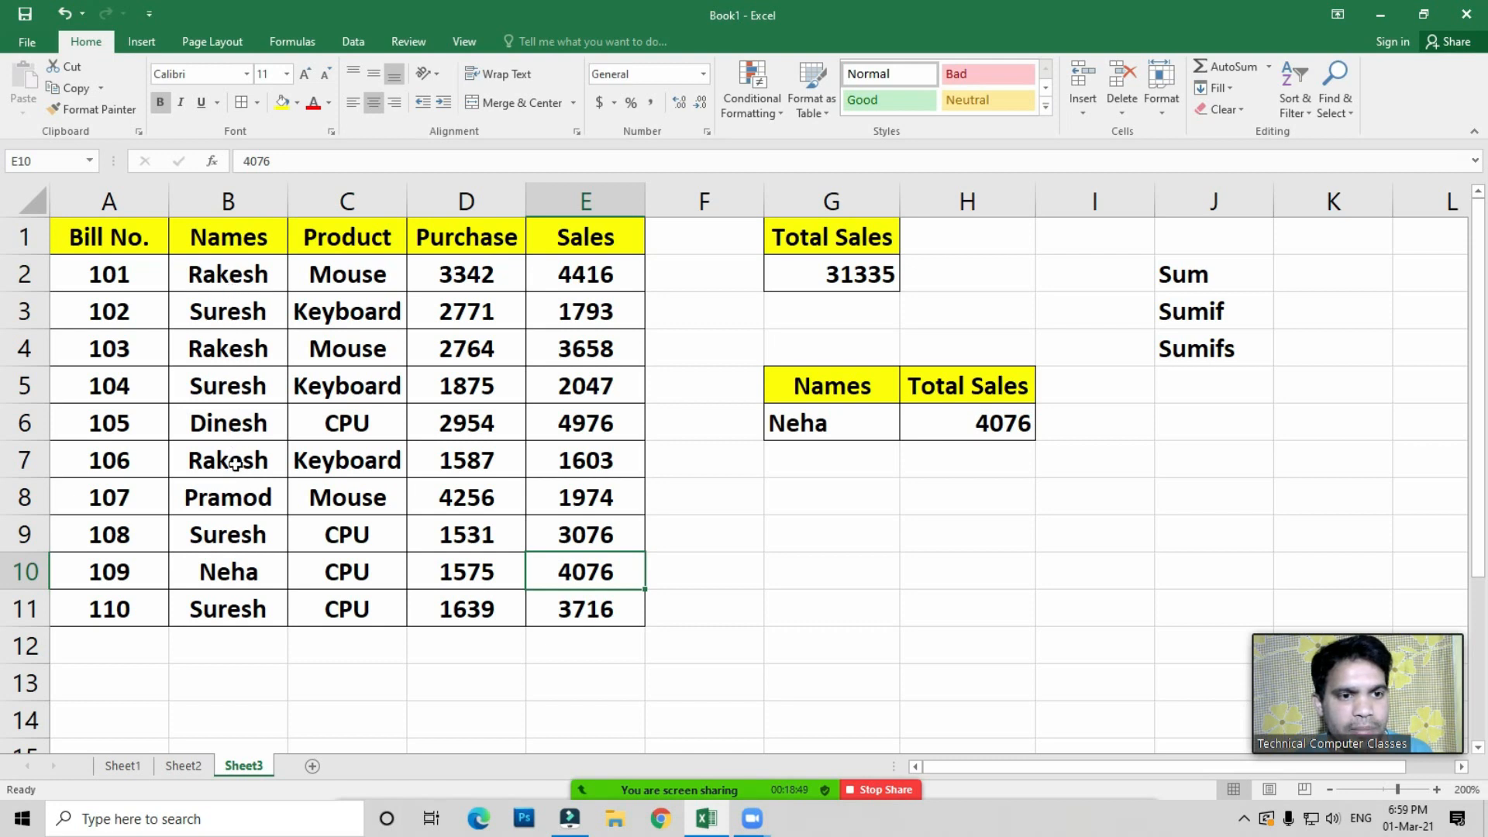
{"action": "left_click", "coordinate": [978, 427]}
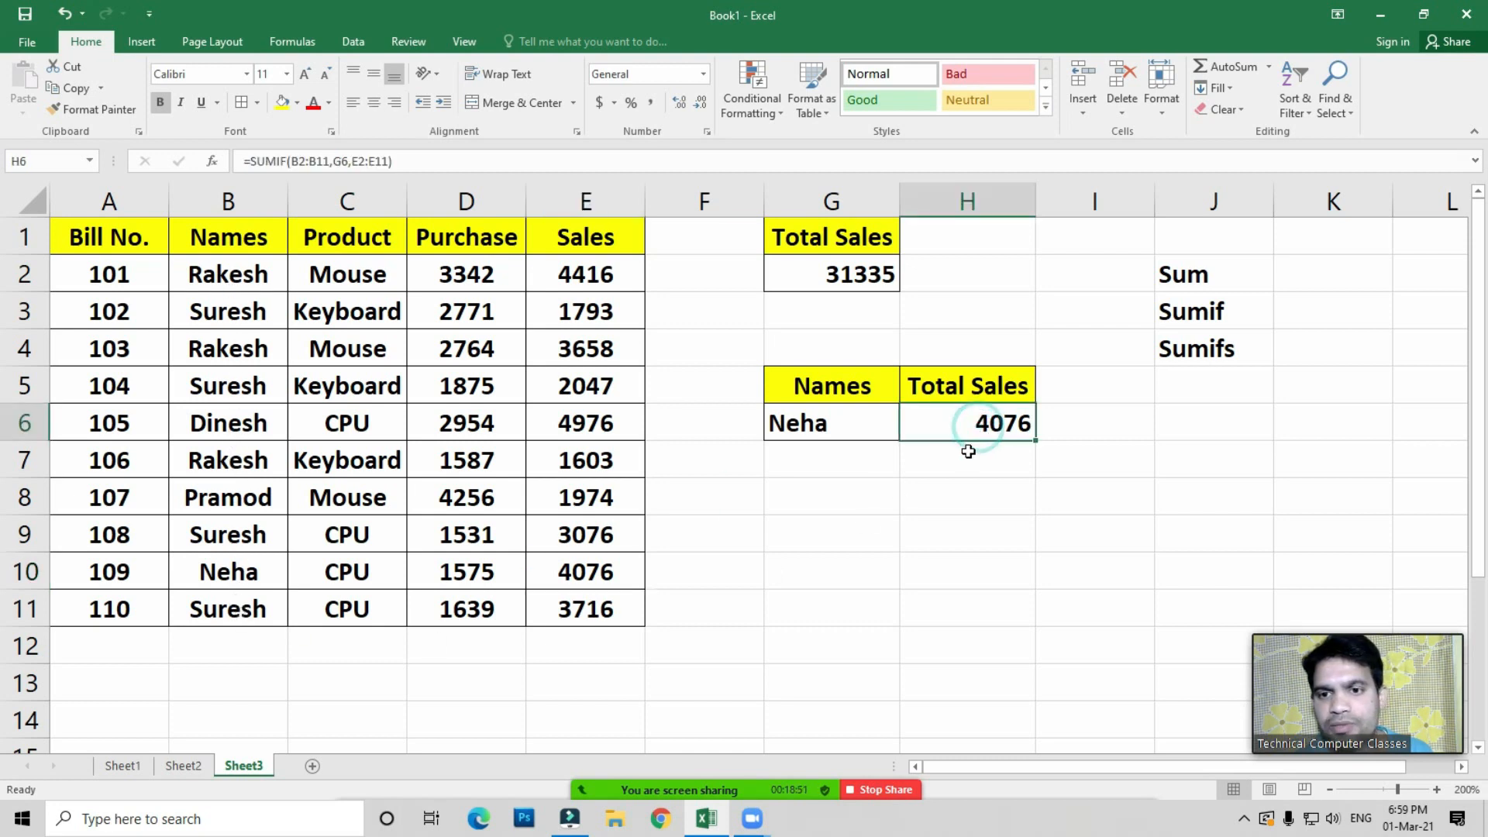
{"action": "left_click", "coordinate": [978, 426]}
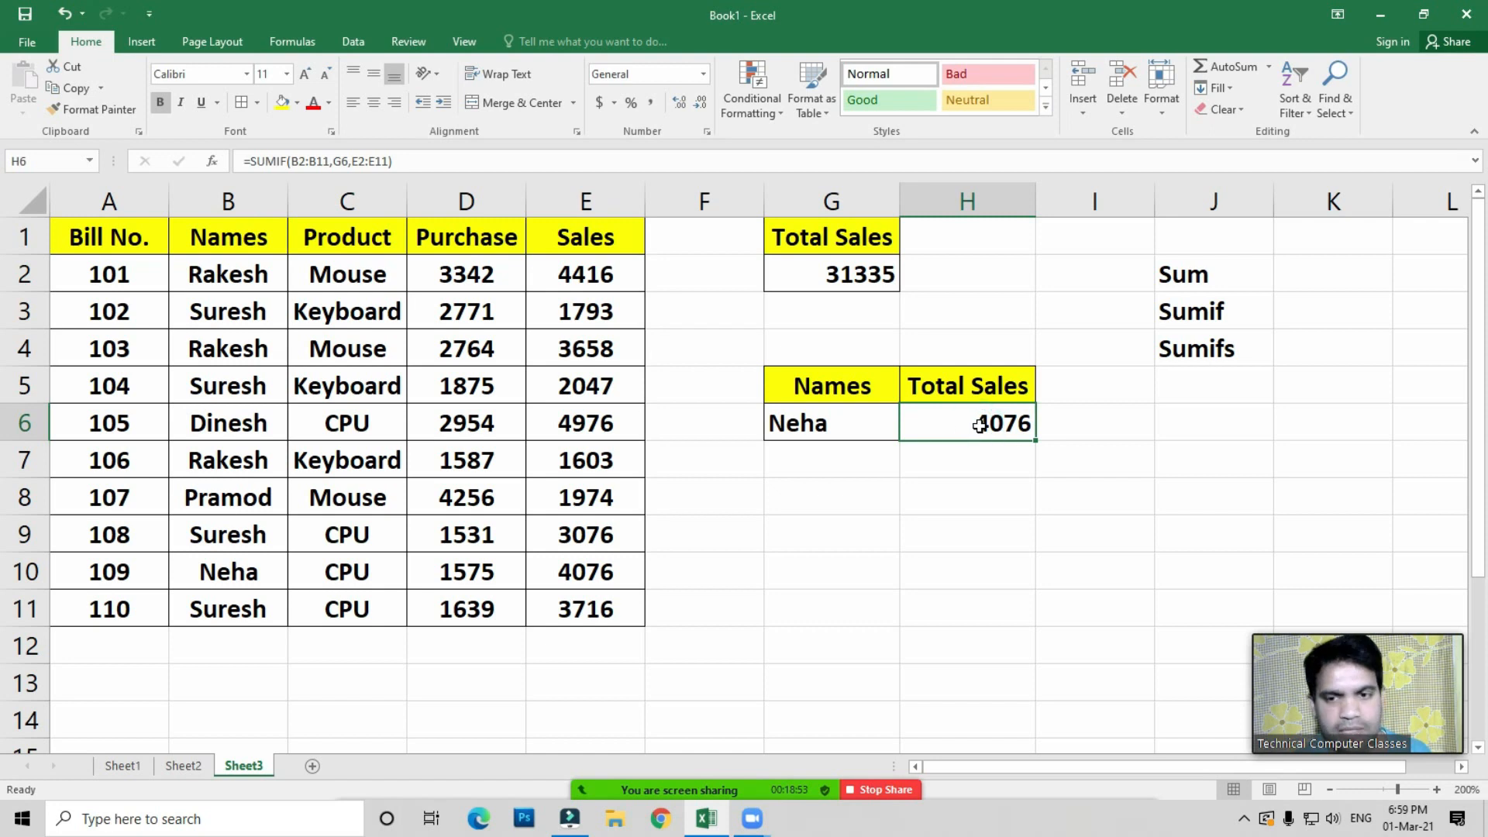
{"action": "double_click", "coordinate": [978, 426]}
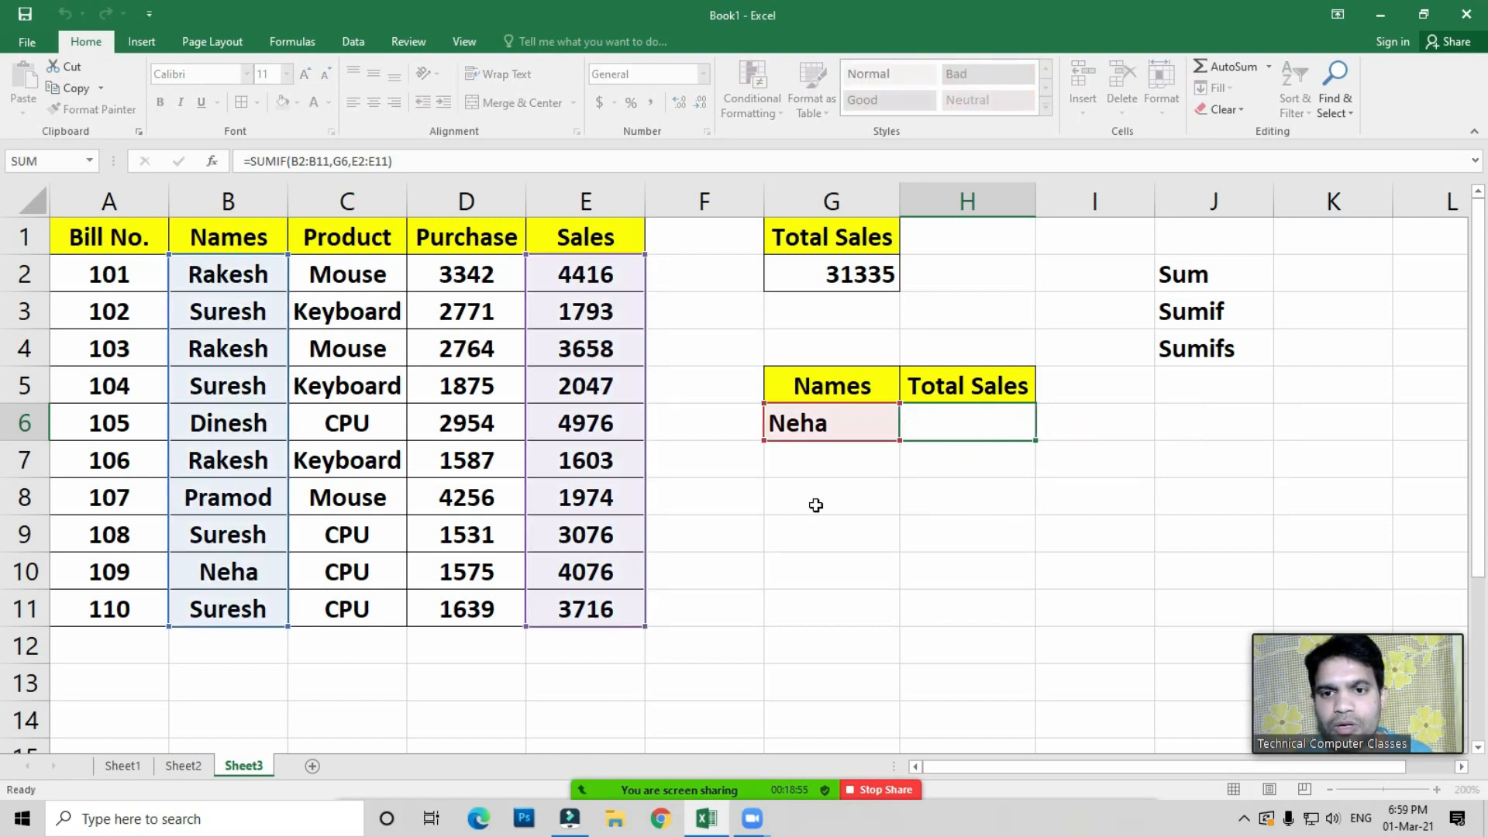
{"action": "key", "text": "Escape"}
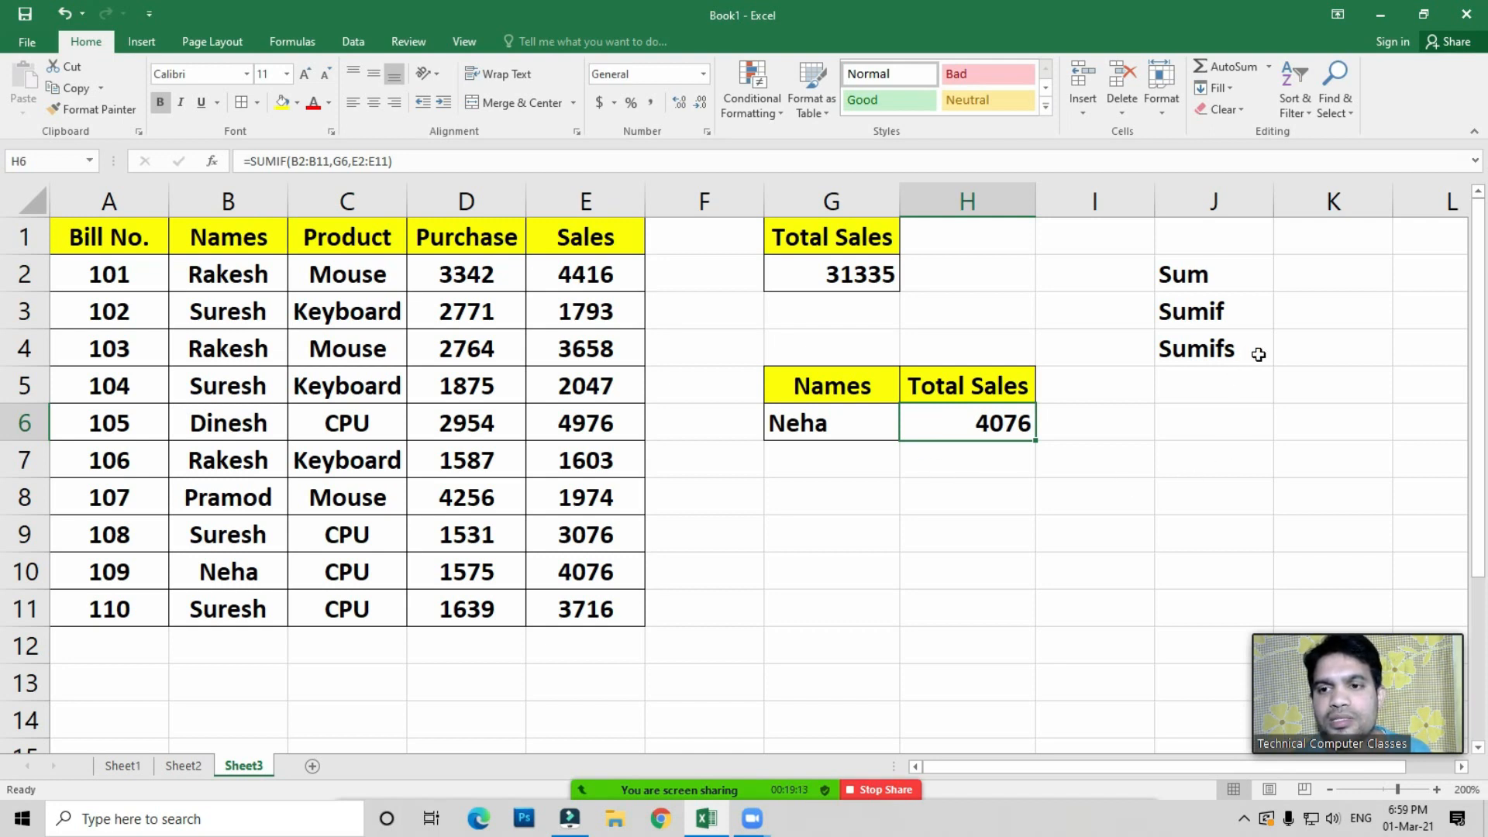
Copy the Names/Total Sales block to G8 and move its Total Sales column to column I
{"action": "left_click_drag", "start_coordinate": [806, 391], "coordinate": [973, 423]}
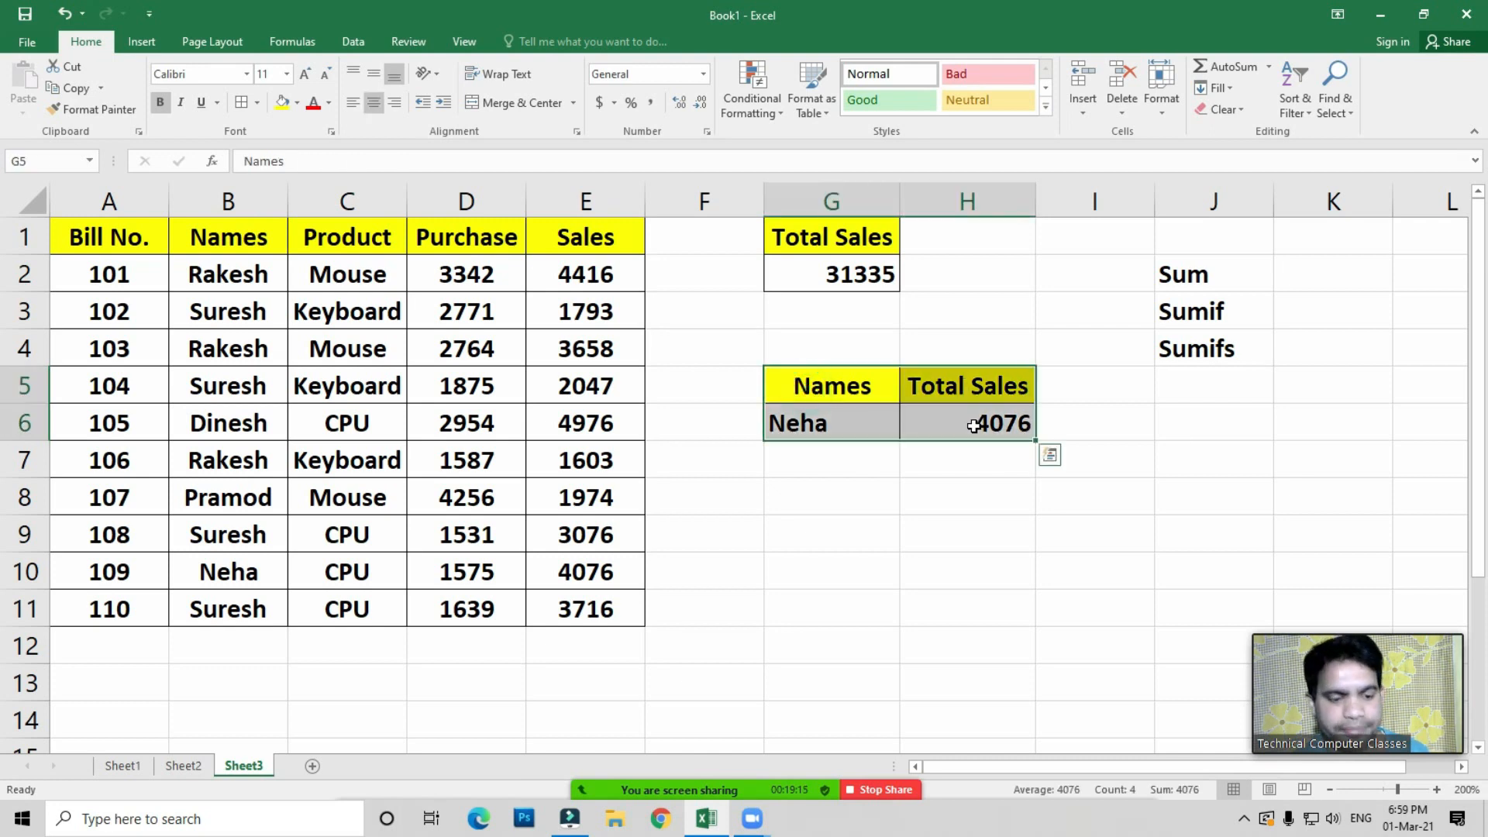
{"action": "key", "text": "ctrl+c"}
{"action": "left_click", "coordinate": [844, 496]}
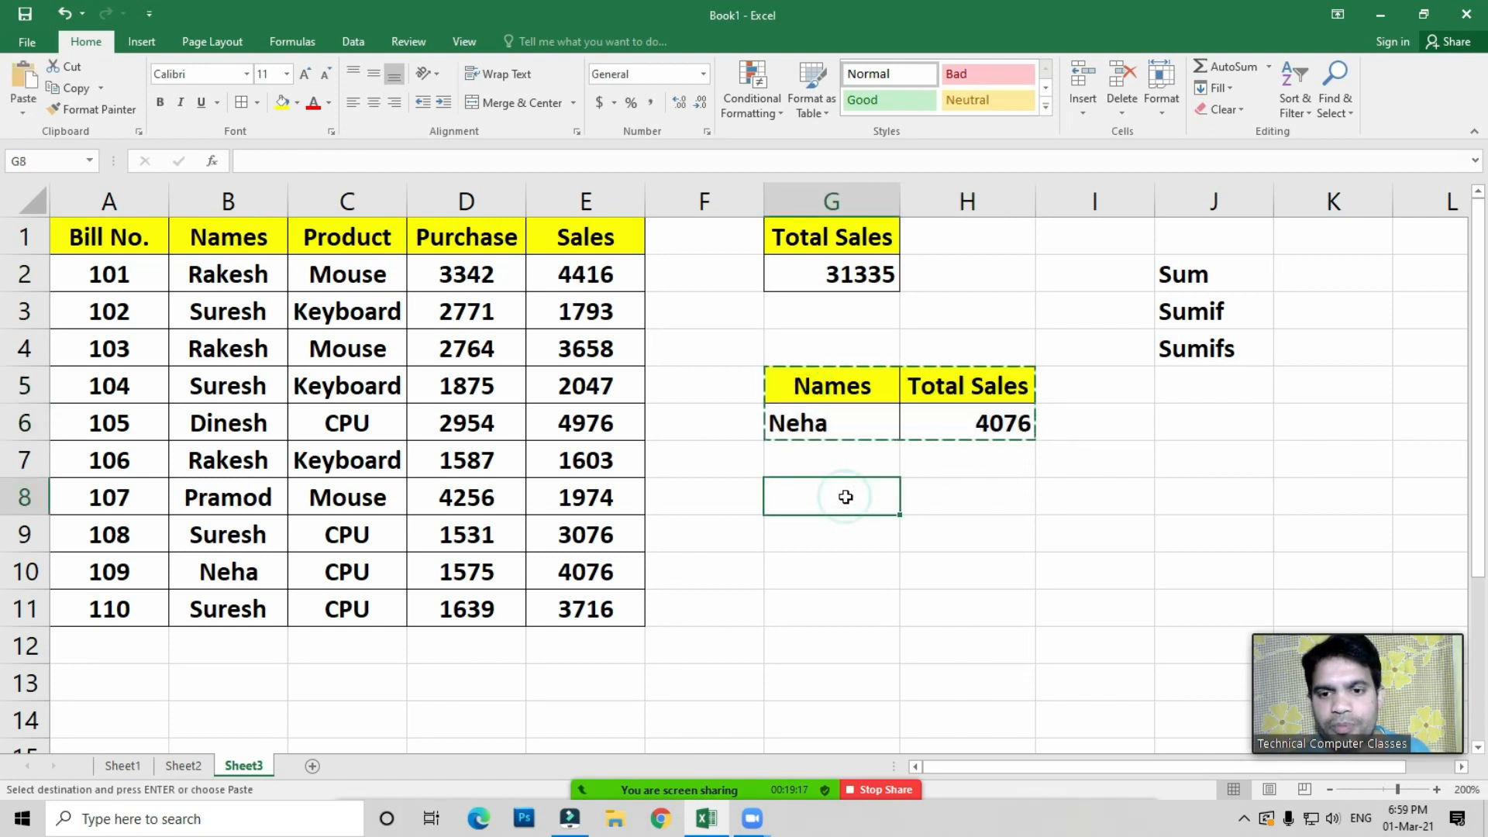
{"action": "key", "text": "ctrl+v"}
{"action": "left_click", "coordinate": [955, 494]}
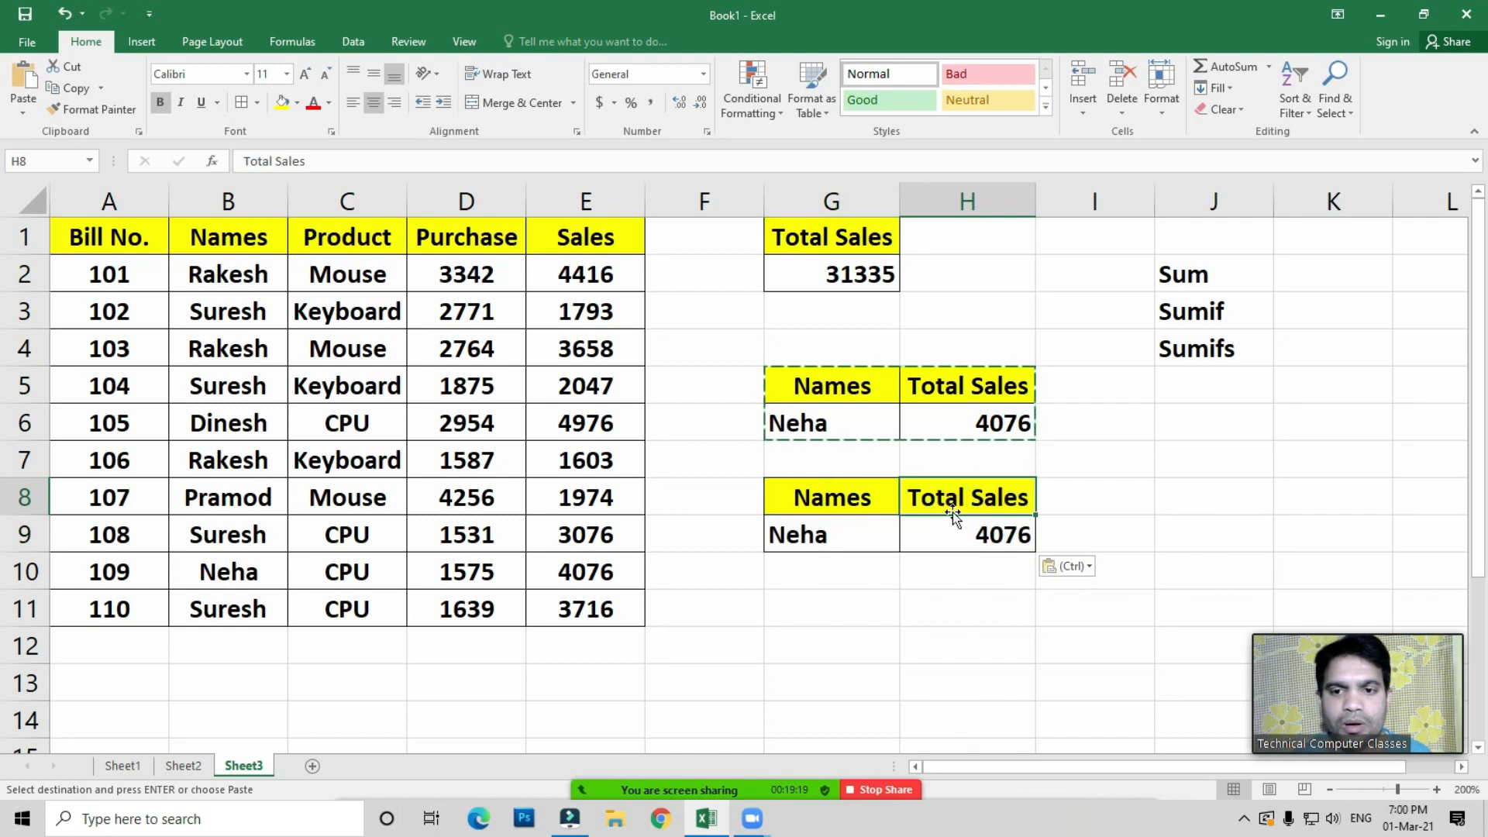
{"action": "left_click_drag", "start_coordinate": [986, 555], "coordinate": [987, 553]}
{"action": "key", "text": "ctrl+x"}
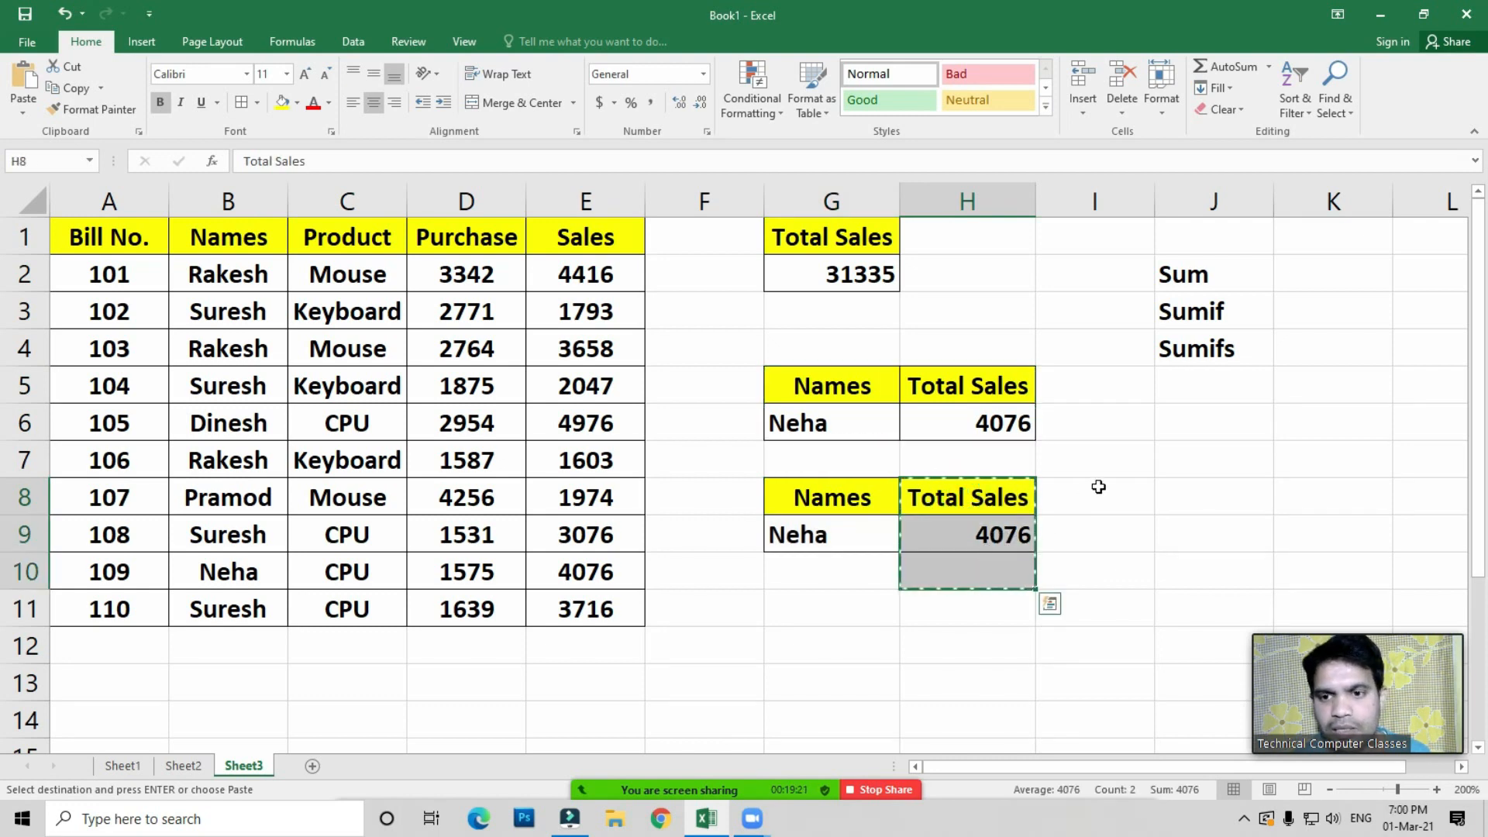
{"action": "left_click", "coordinate": [1095, 492]}
{"action": "key", "text": "ctrl+v"}
{"action": "left_click", "coordinate": [1095, 540]}
{"action": "key", "text": "Return"}
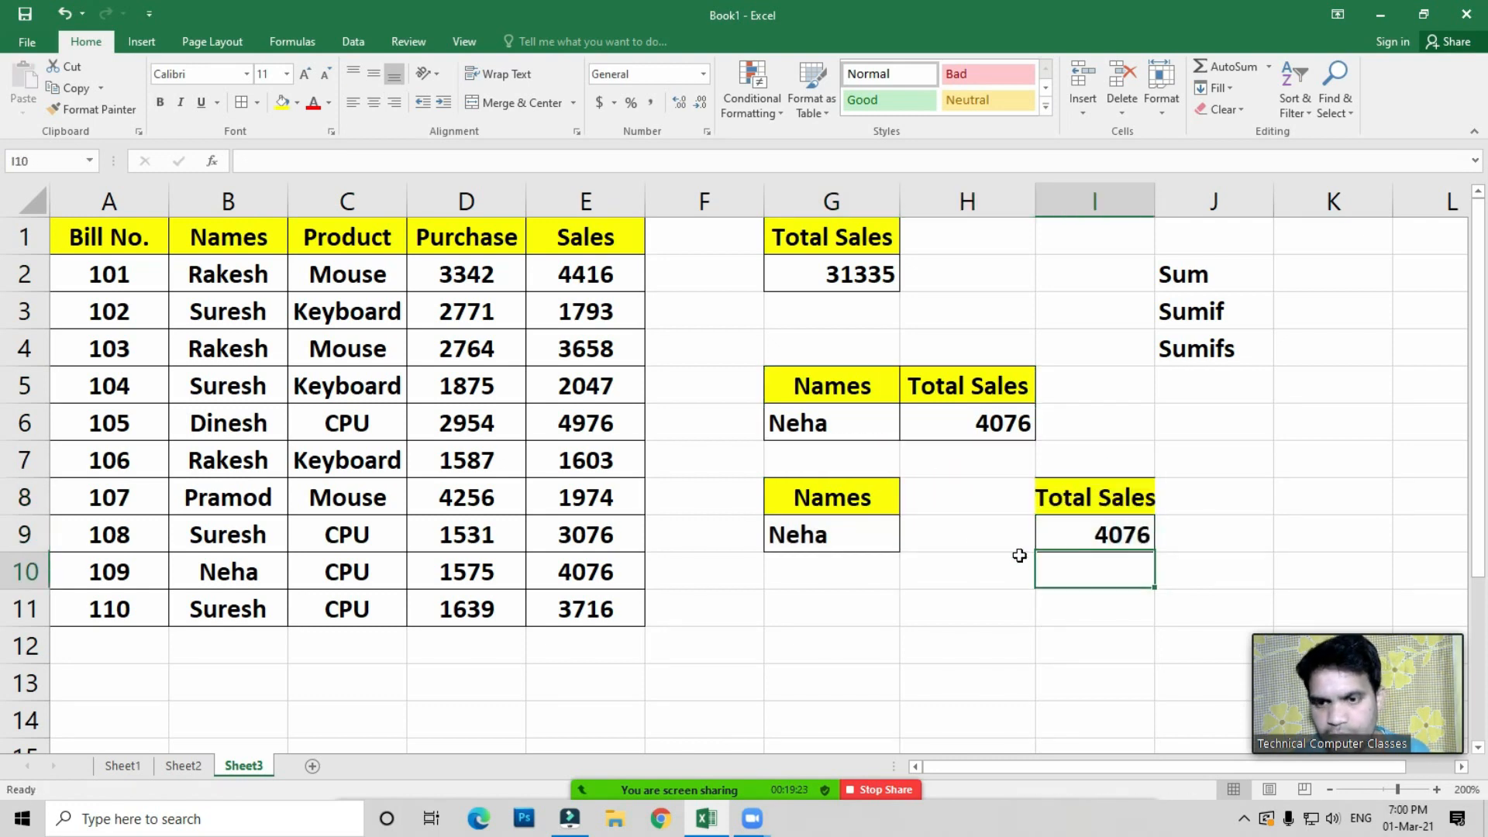
Add a bold, yellow-filled Product heading in H8
{"action": "left_click_drag", "start_coordinate": [838, 498], "coordinate": [965, 495]}
{"action": "left_click", "coordinate": [964, 496]}
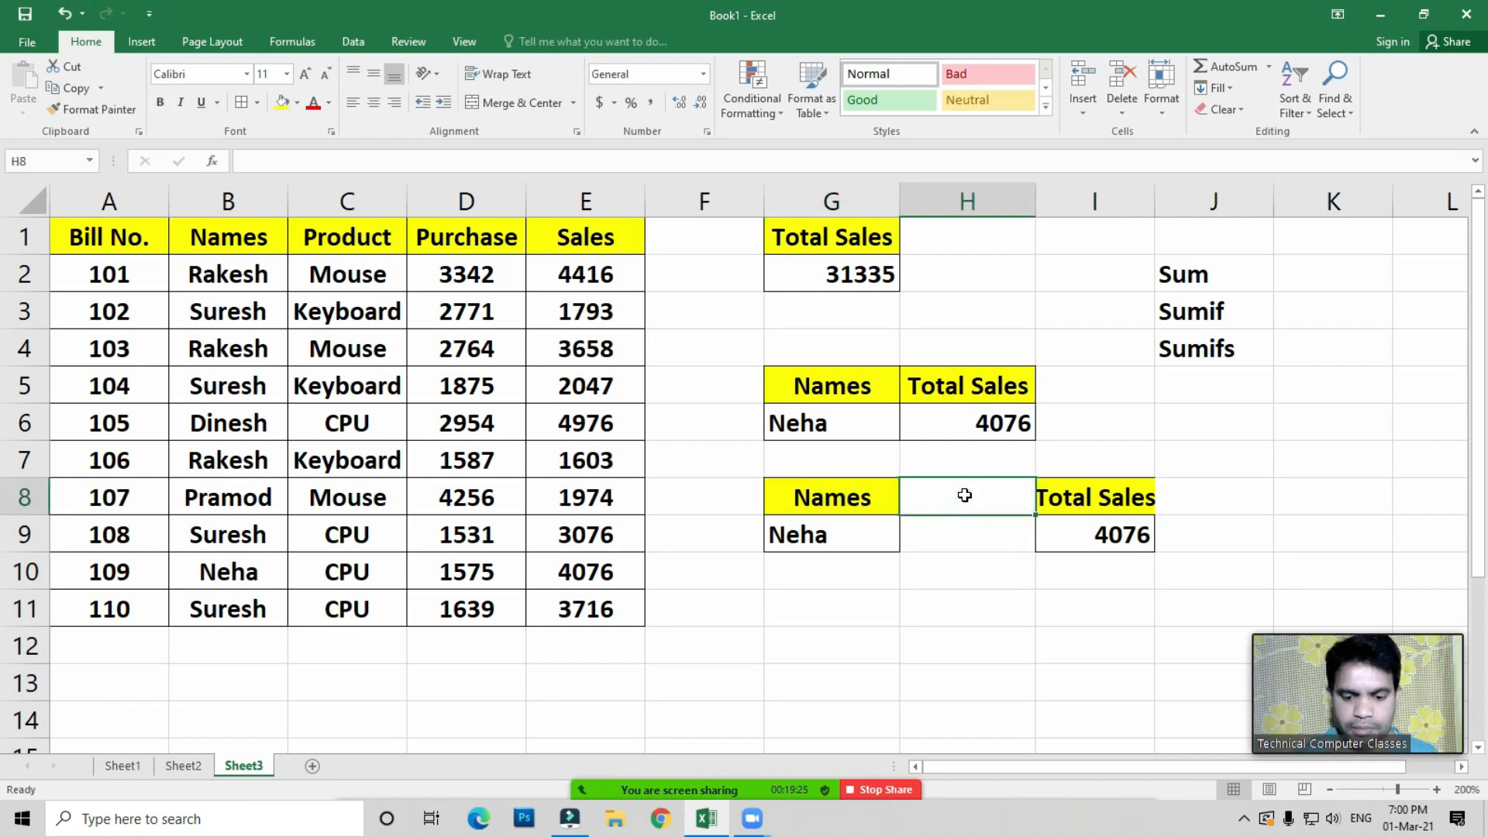
{"action": "type", "text": "Product"}
{"action": "key", "text": "Return"}
{"action": "left_click", "coordinate": [964, 496]}
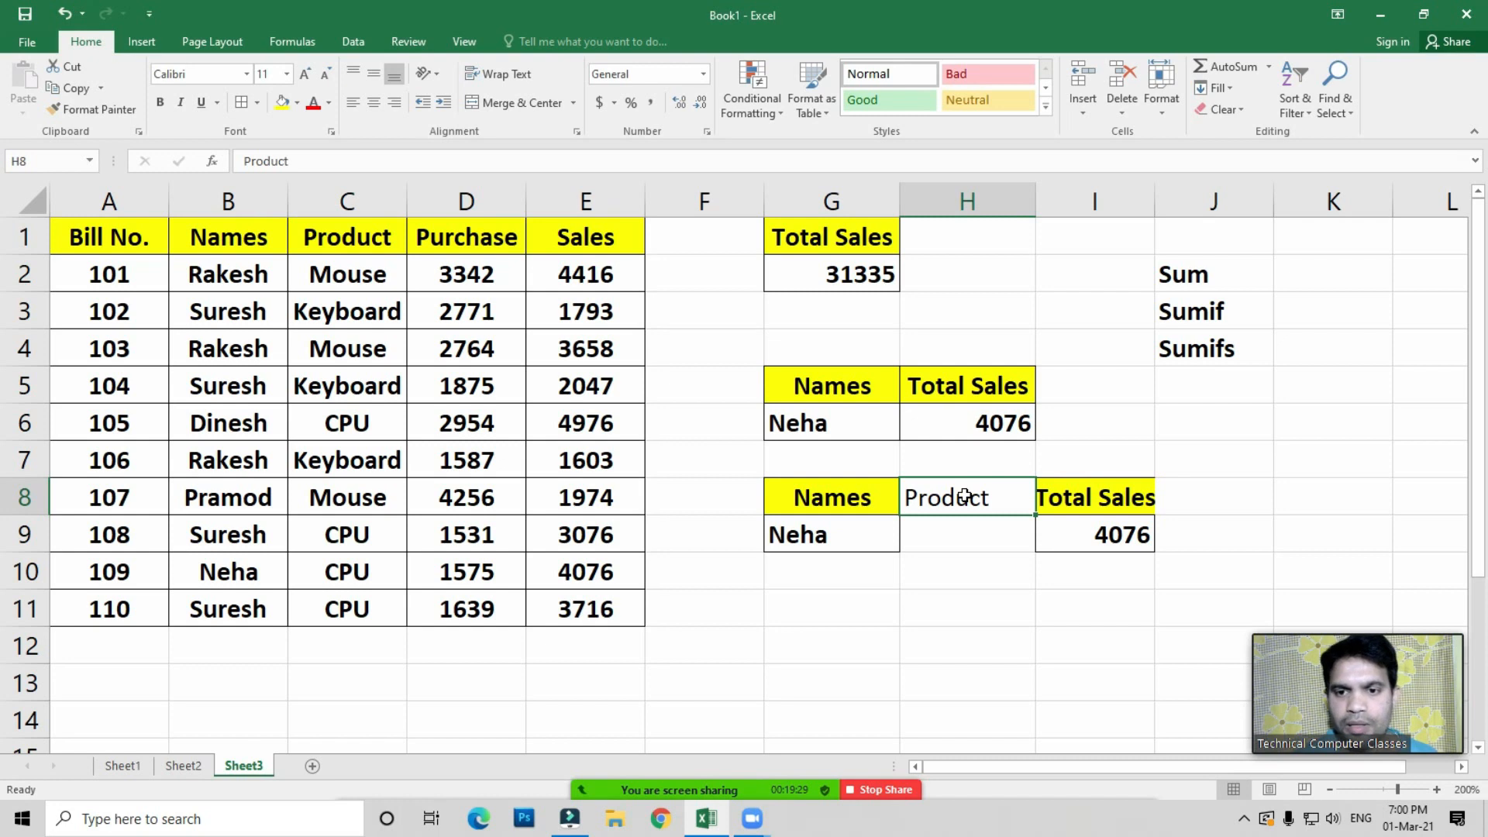
{"action": "key", "text": "alt+h"}
{"action": "key", "text": "h"}
{"action": "key", "text": "Right"}
{"action": "key", "text": "Right"}
{"action": "key", "text": "Right"}
{"action": "key", "text": "Down"}
{"action": "key", "text": "Down"}
{"action": "key", "text": "Down"}
{"action": "key", "text": "Down"}
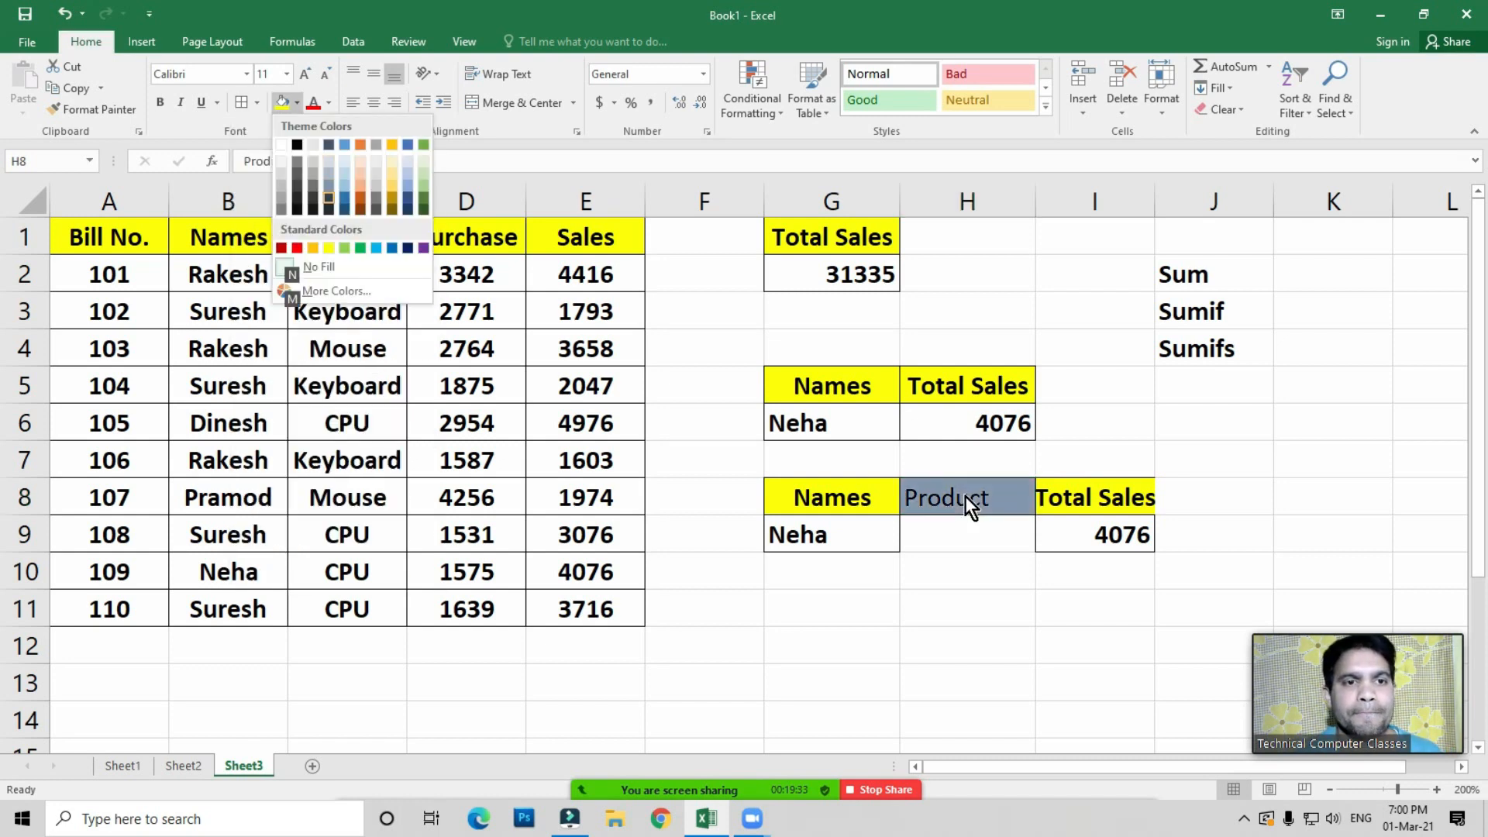
{"action": "key", "text": "Down"}
{"action": "key", "text": "Return"}
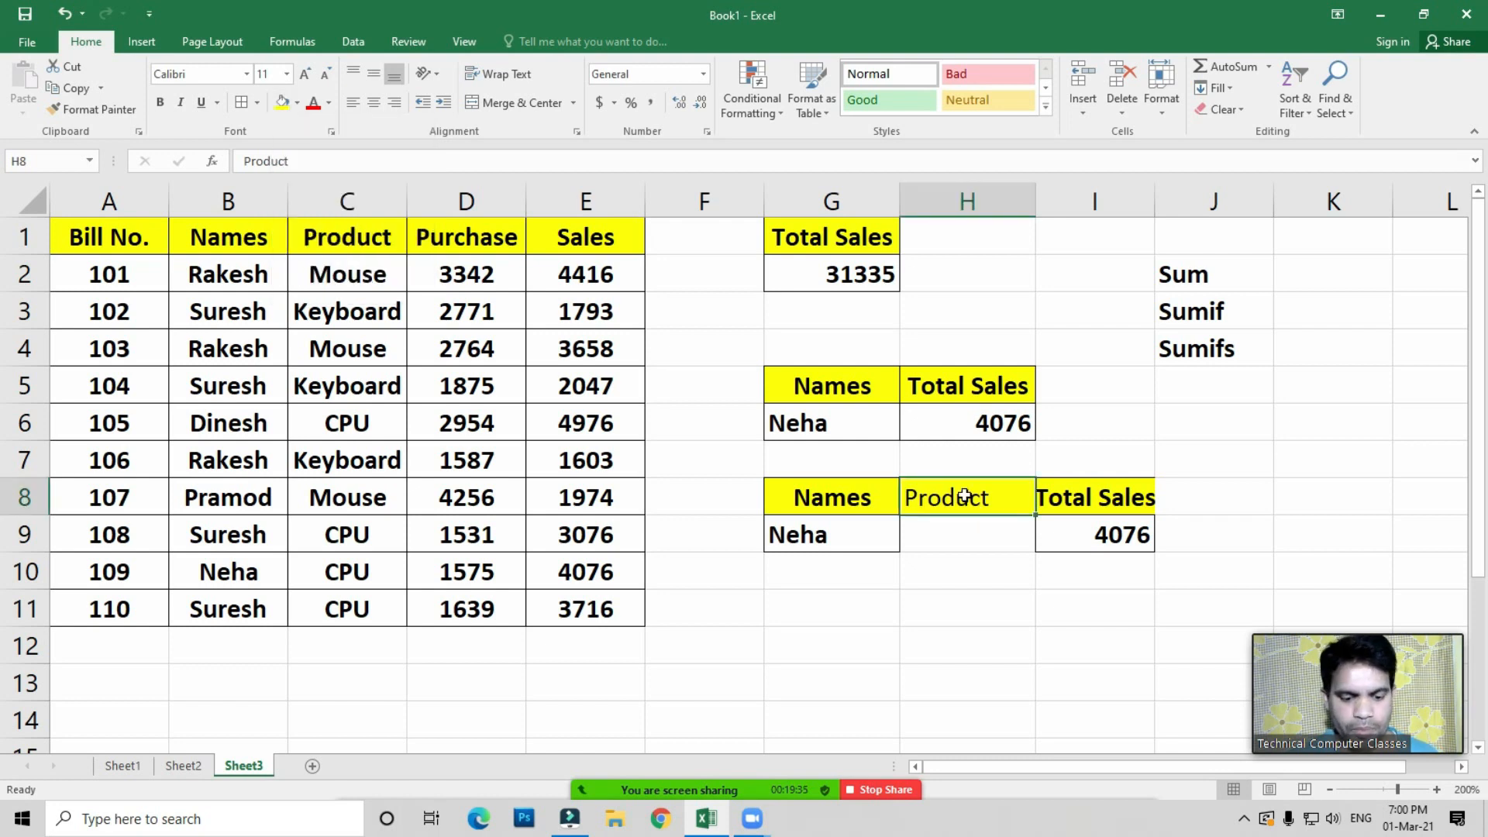
{"action": "key", "text": "ctrl+b"}
Apply all borders to the lookup data row G9:I9
{"action": "left_click", "coordinate": [965, 545]}
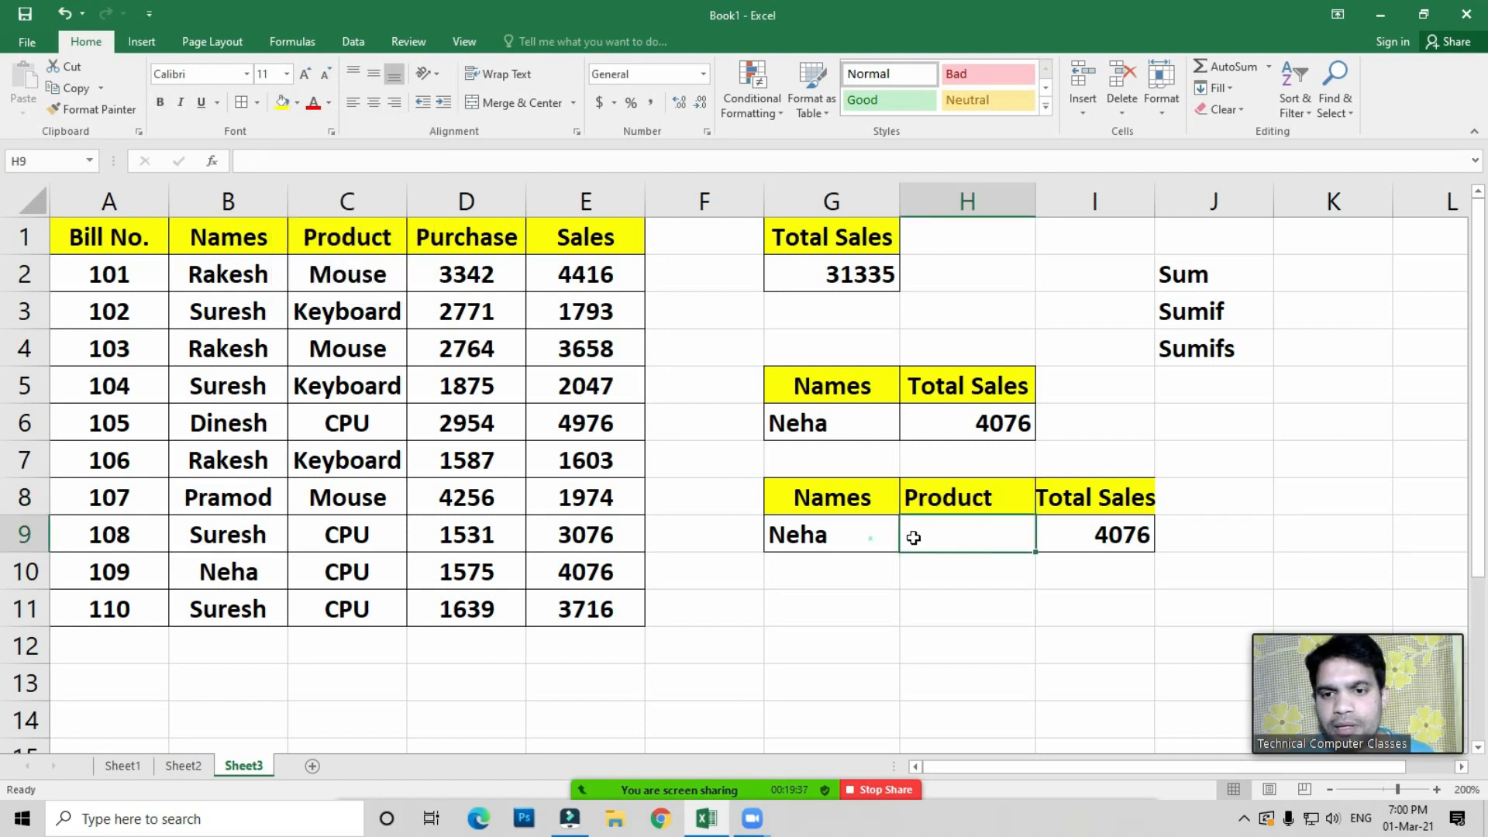
{"action": "left_click_drag", "start_coordinate": [822, 536], "coordinate": [1083, 535]}
{"action": "key", "text": "alt+h"}
{"action": "key", "text": "b"}
{"action": "key", "text": "a"}
{"action": "key", "text": "Down"}
{"action": "key", "text": "Right"}
{"action": "key", "text": "Up"}
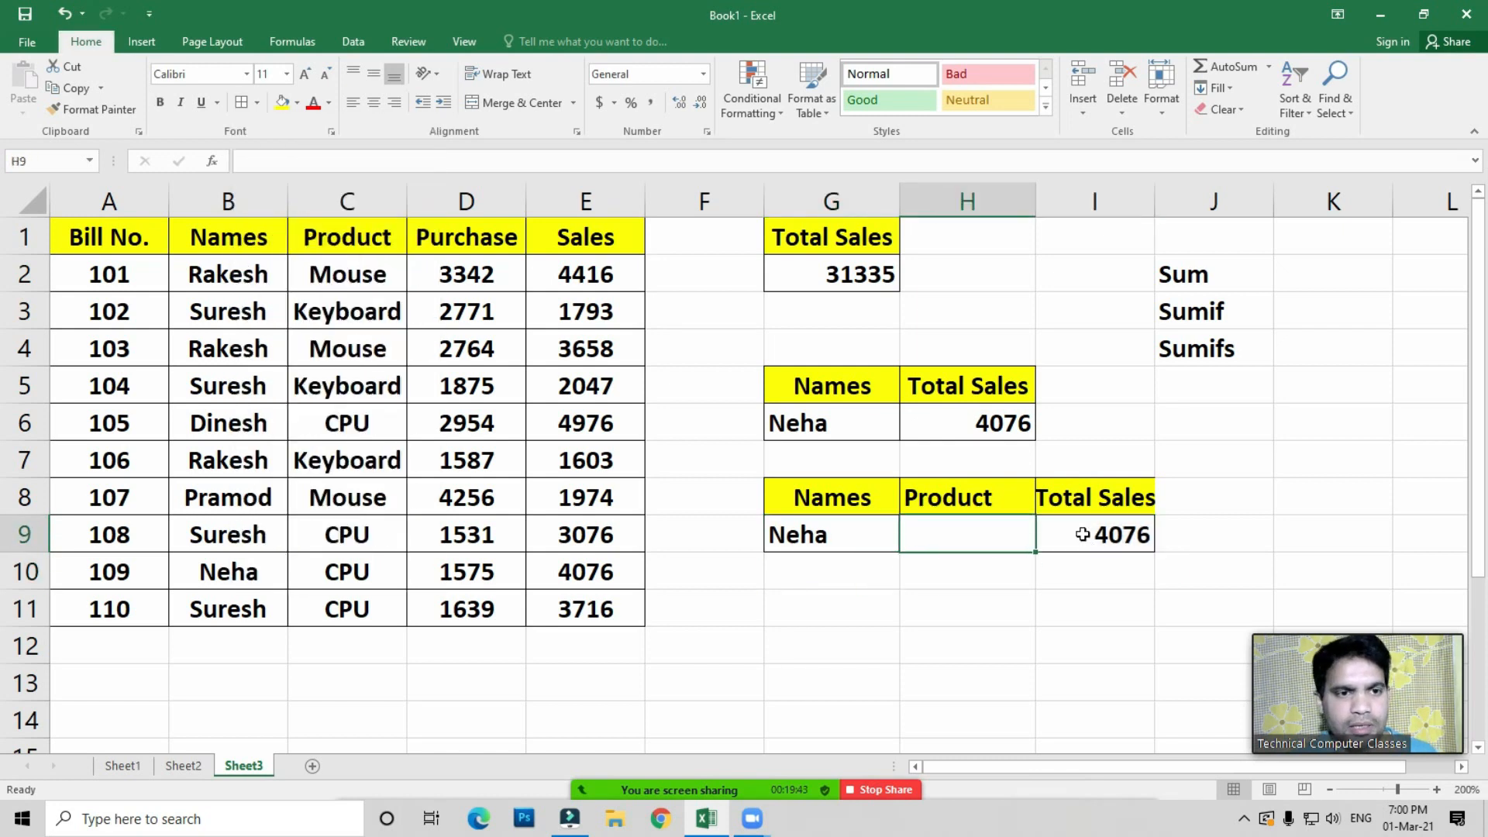
Check Rakesh's three sales rows and their products: Mouse, Mouse and Keyboard
{"action": "left_click", "coordinate": [236, 279]}
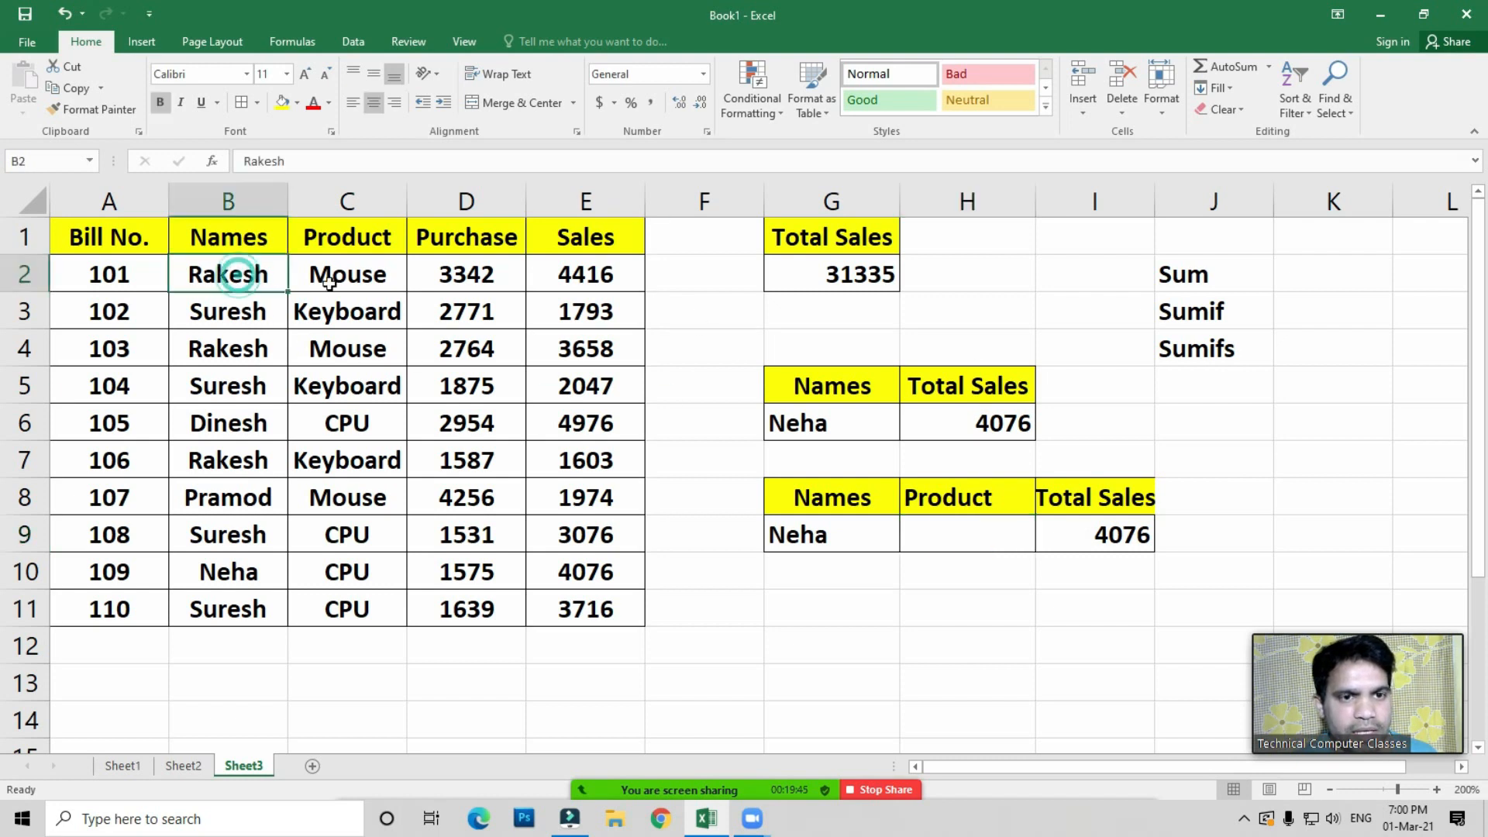
{"action": "left_click", "coordinate": [329, 283]}
{"action": "left_click", "coordinate": [231, 351]}
{"action": "left_click", "coordinate": [336, 355]}
{"action": "left_click", "coordinate": [217, 463]}
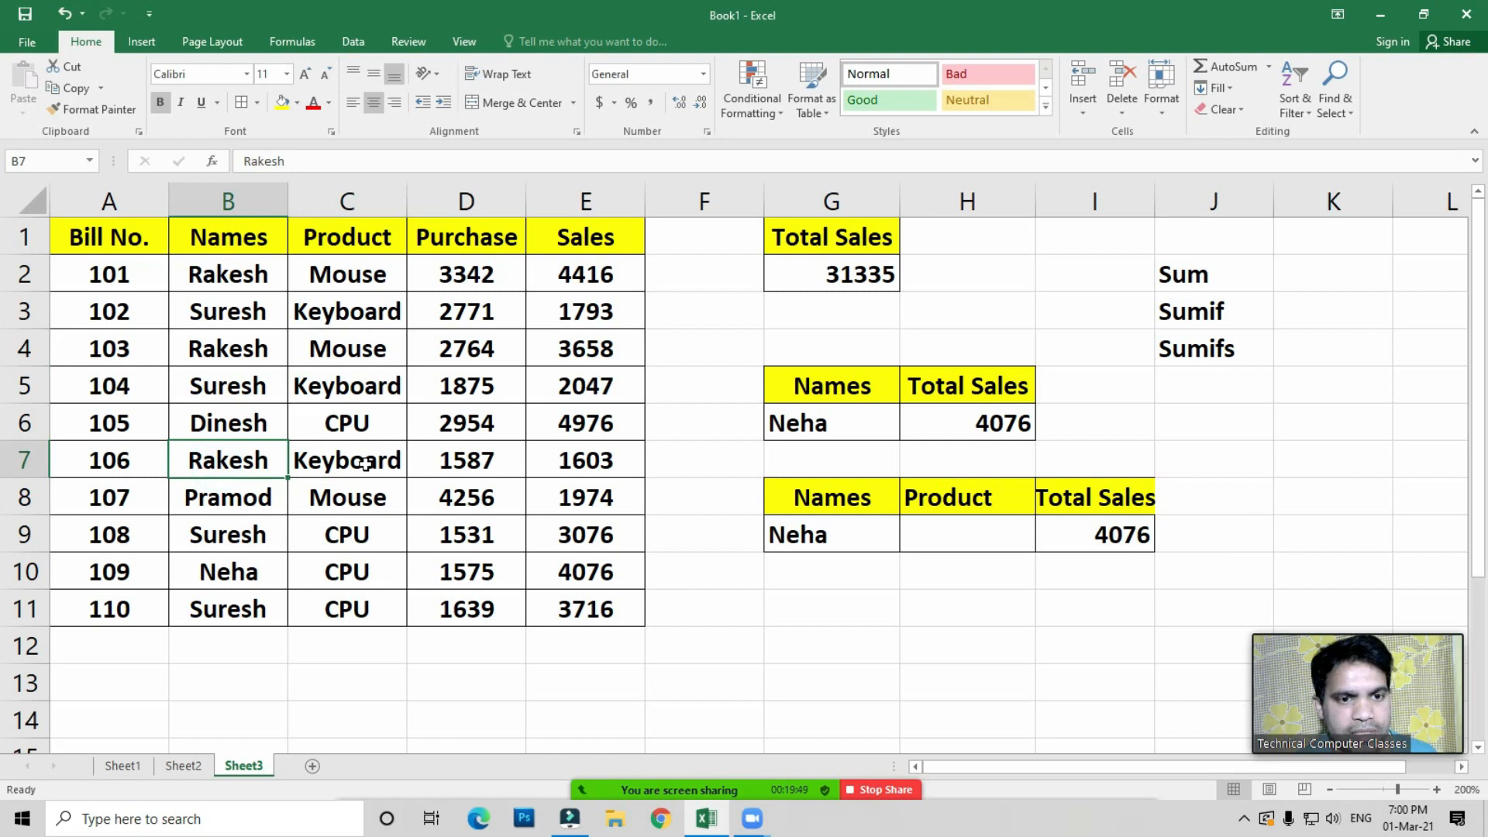
{"action": "left_click", "coordinate": [333, 467]}
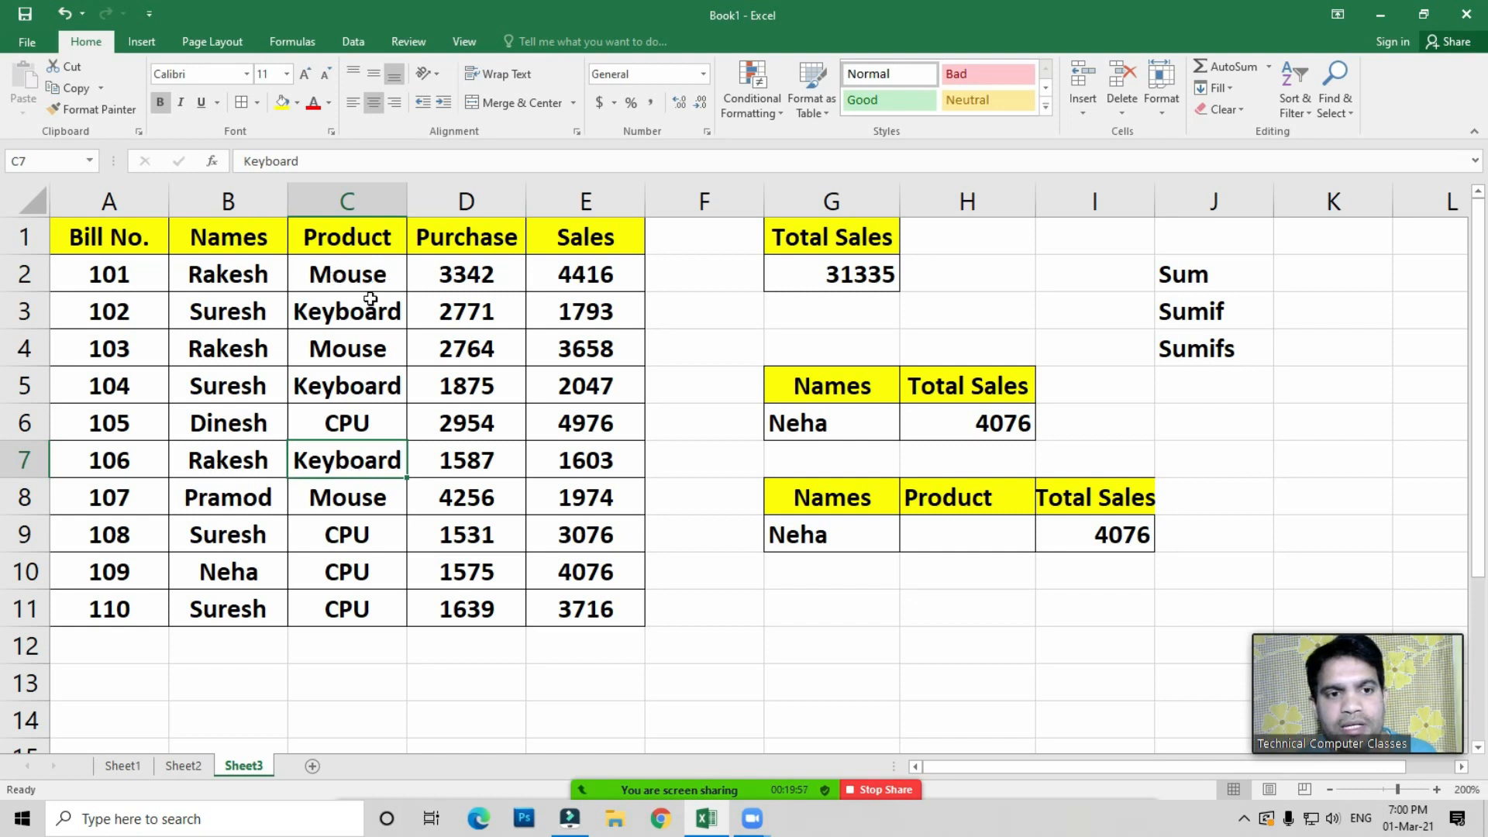
Enter Rakesh as the name in G9 and Mouse as the product in H9
{"action": "left_click", "coordinate": [944, 532]}
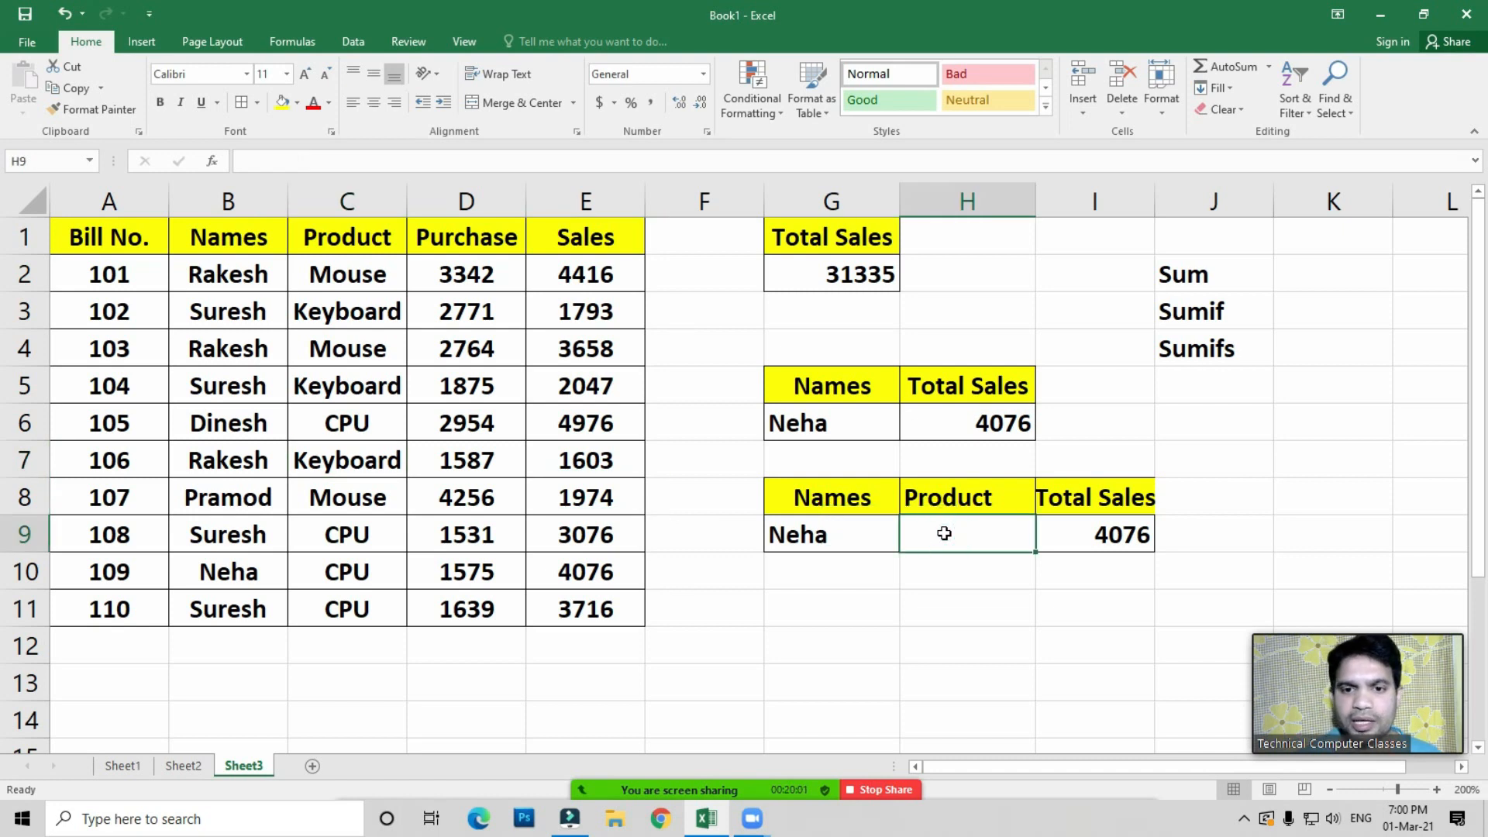
{"action": "key", "text": "Left"}
{"action": "type", "text": "Rakesh"}
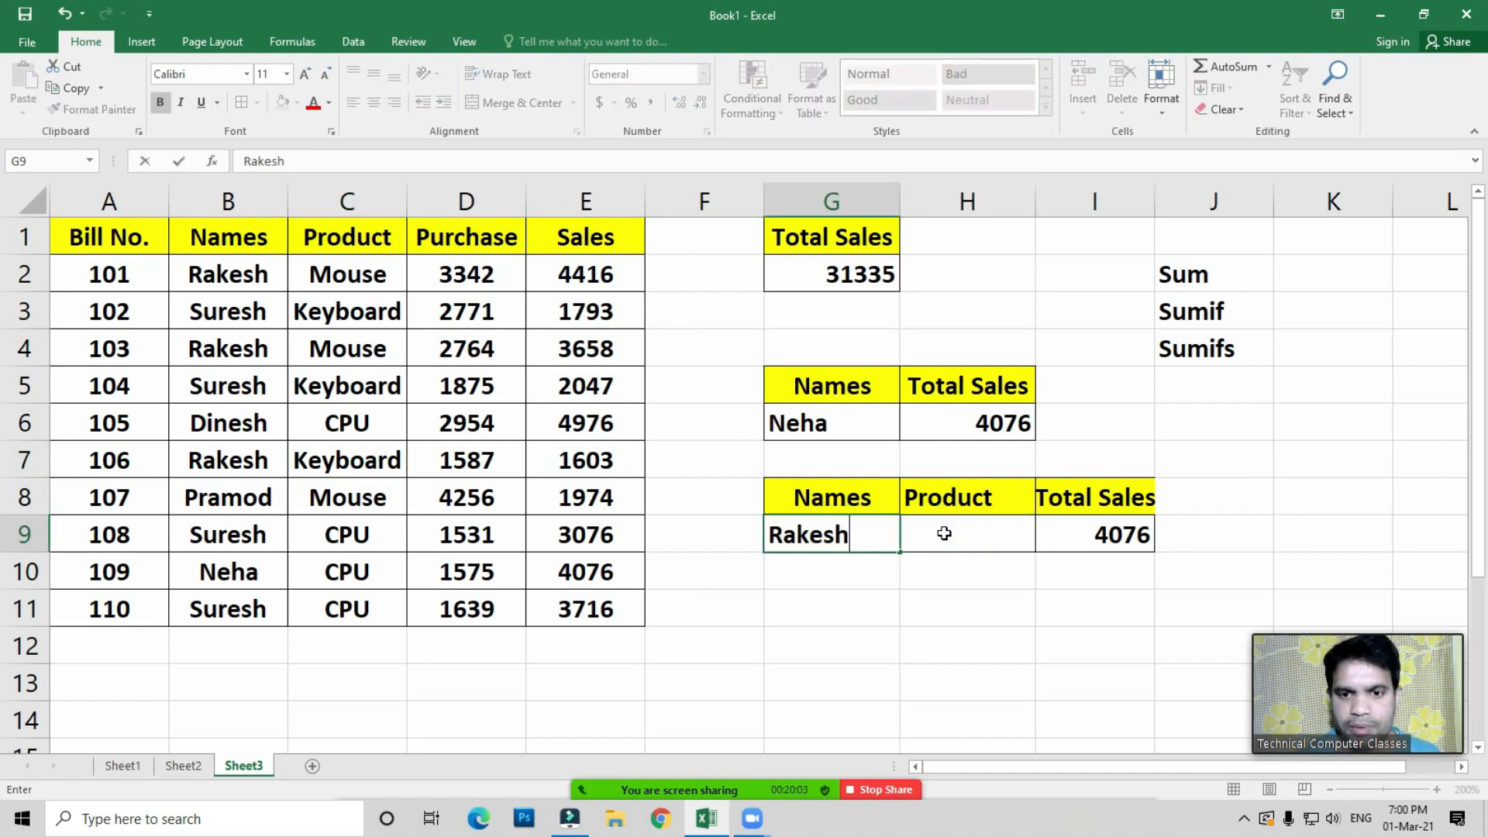
{"action": "key", "text": "Return"}
{"action": "left_click", "coordinate": [944, 533]}
{"action": "type", "text": "Mouse"}
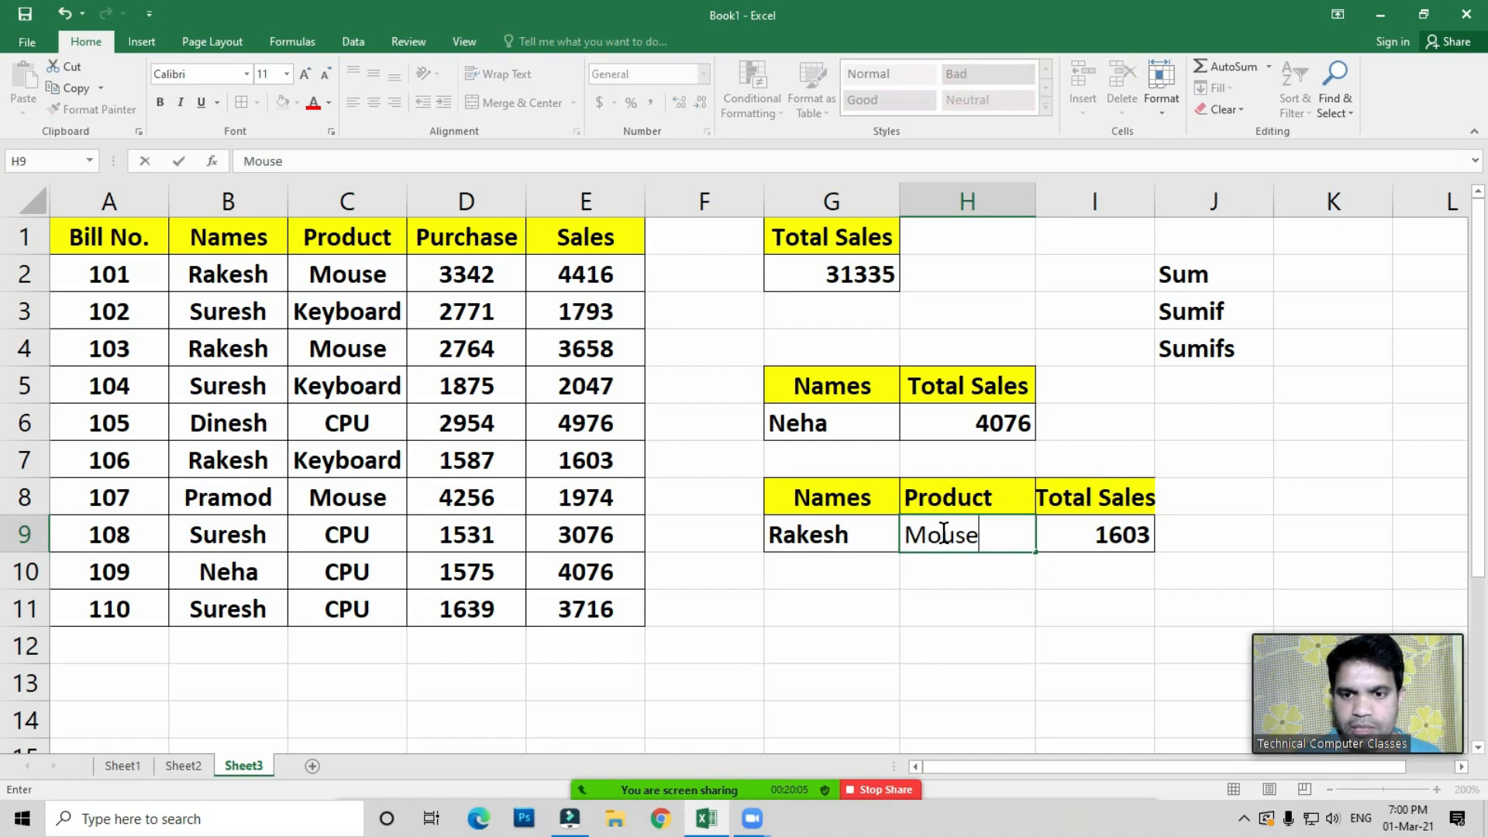
{"action": "key", "text": "Return"}
Clear the old SUMIF formula from the Total Sales cell I9
{"action": "left_click", "coordinate": [944, 532]}
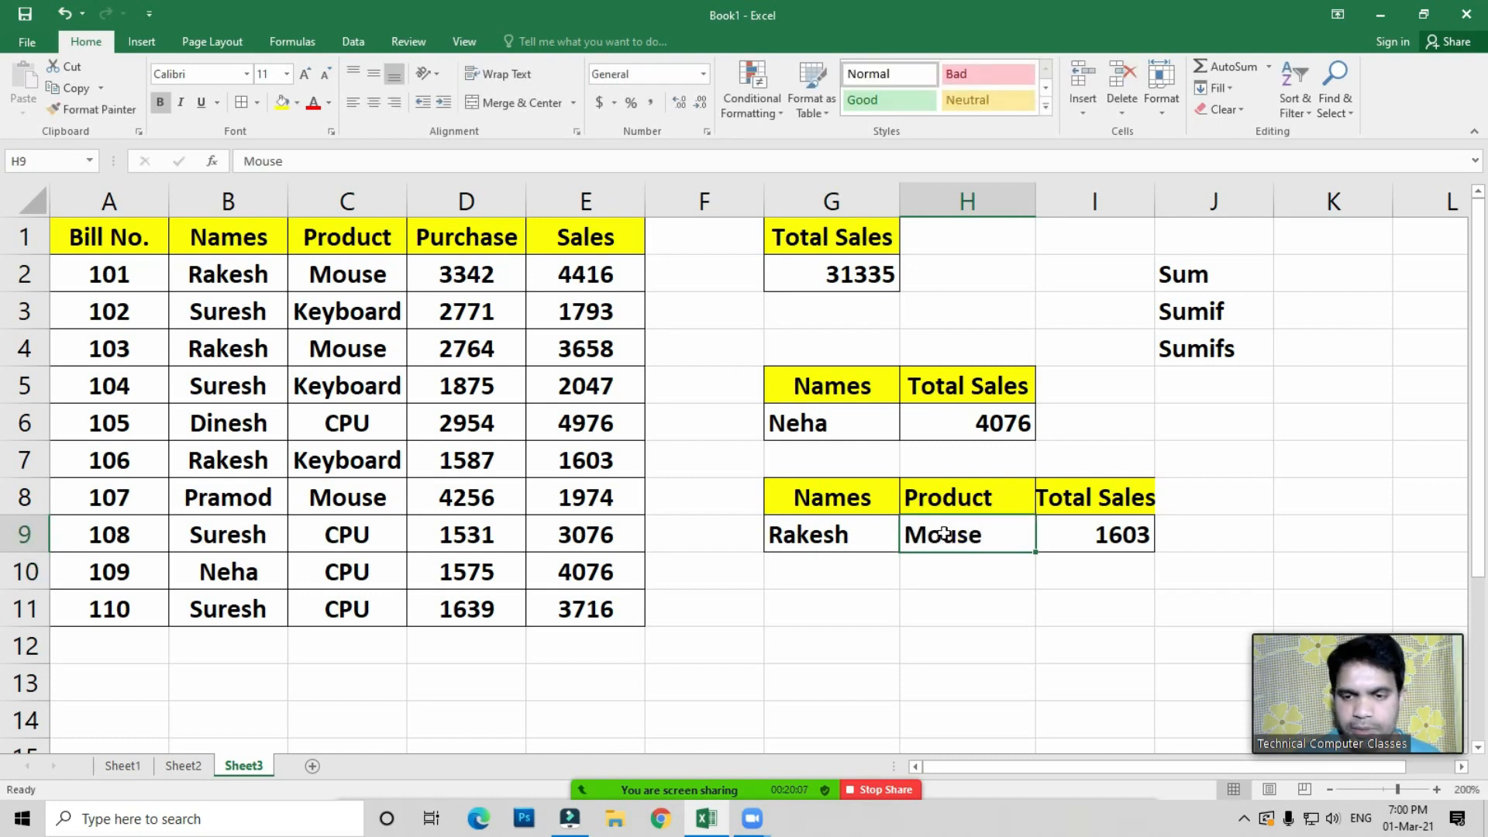
{"action": "key", "text": "Right"}
{"action": "key", "text": "Delete"}
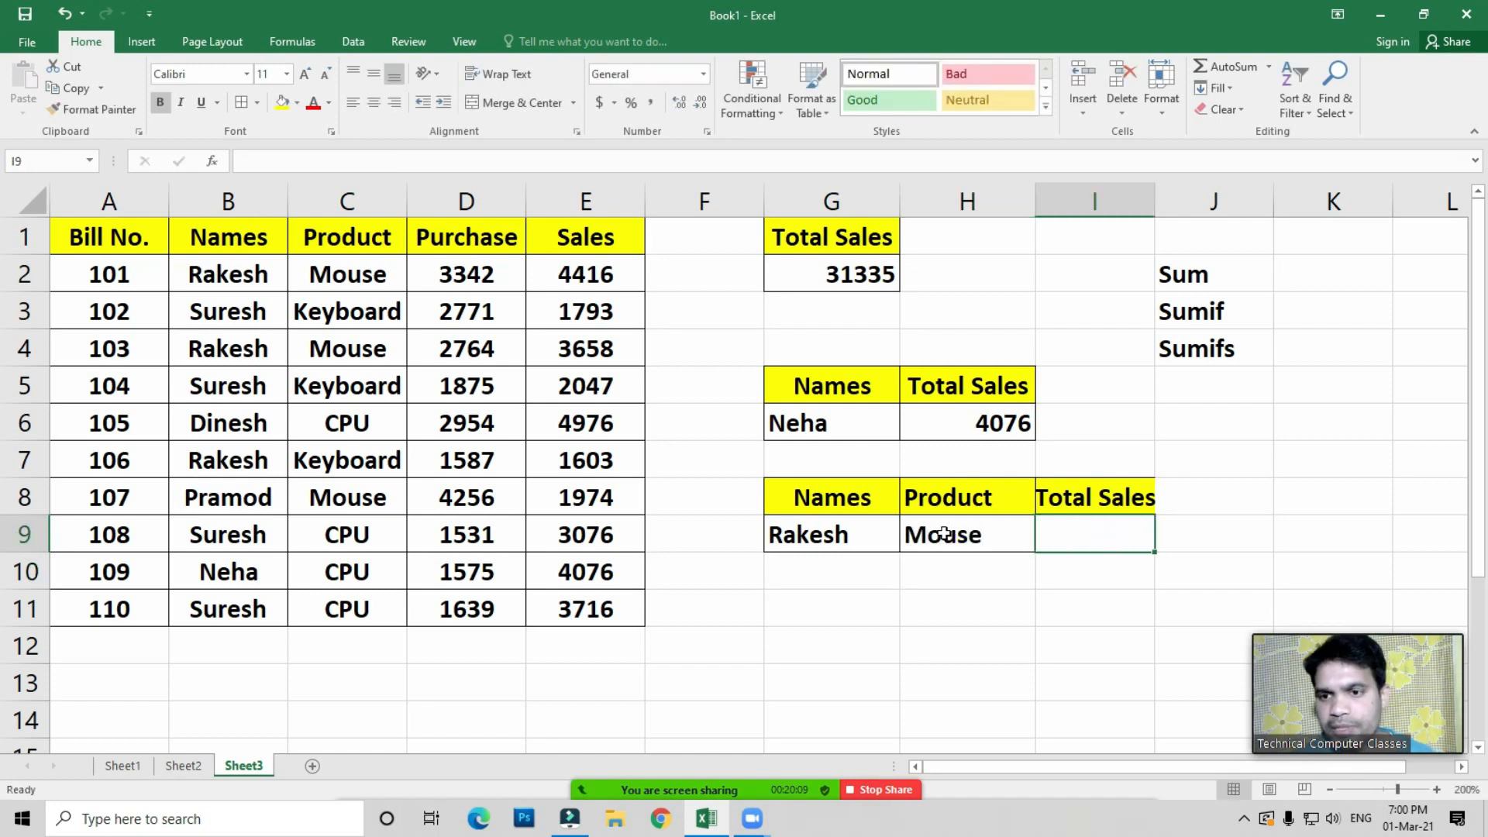
Widen column I, then start =SUMIFS( in I9 with Sales E2:E11 as the sum range
{"action": "double_click", "coordinate": [1155, 201]}
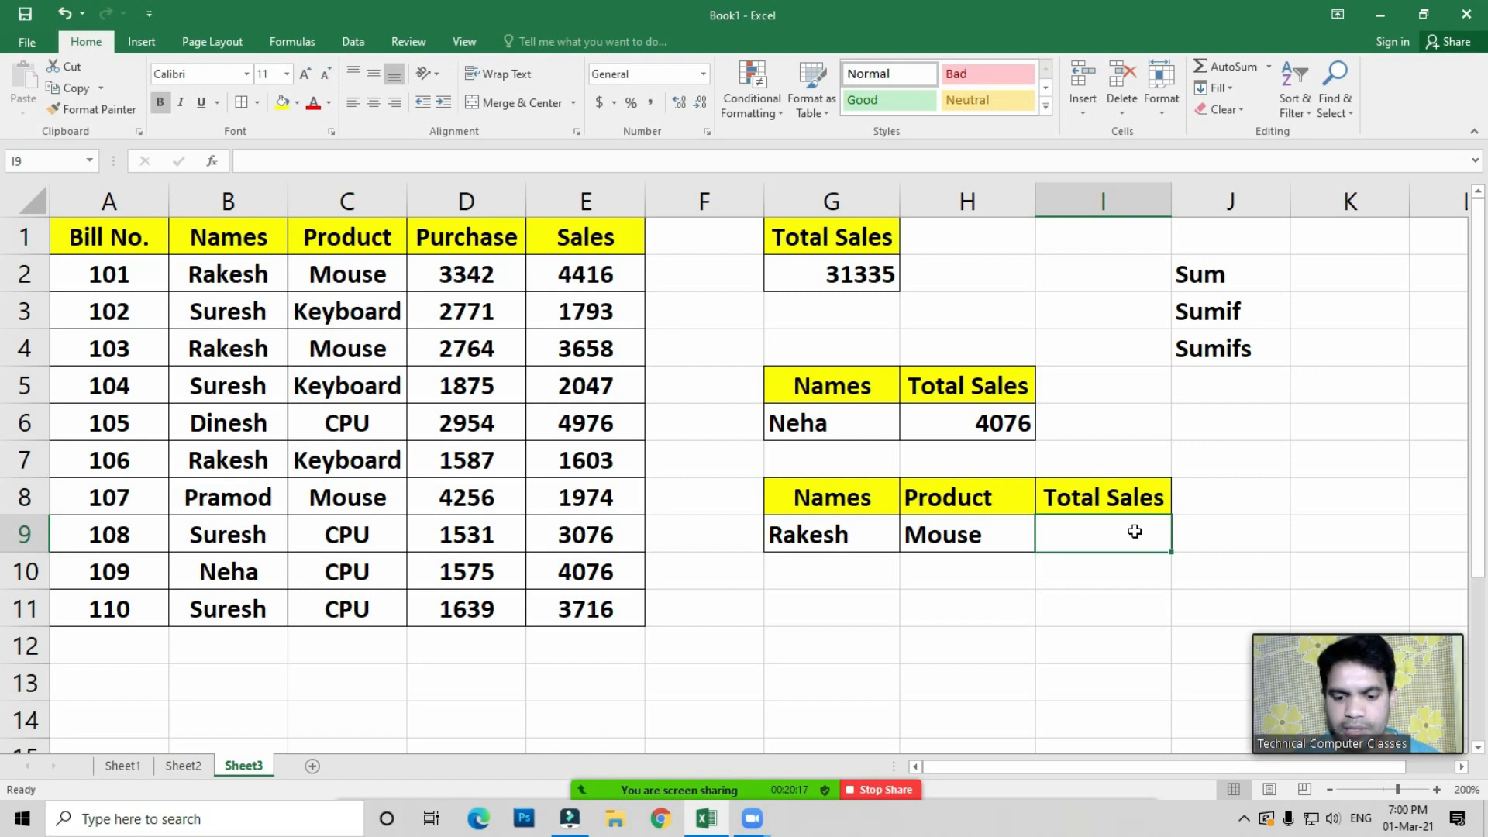
{"action": "type", "text": "=sumi"}
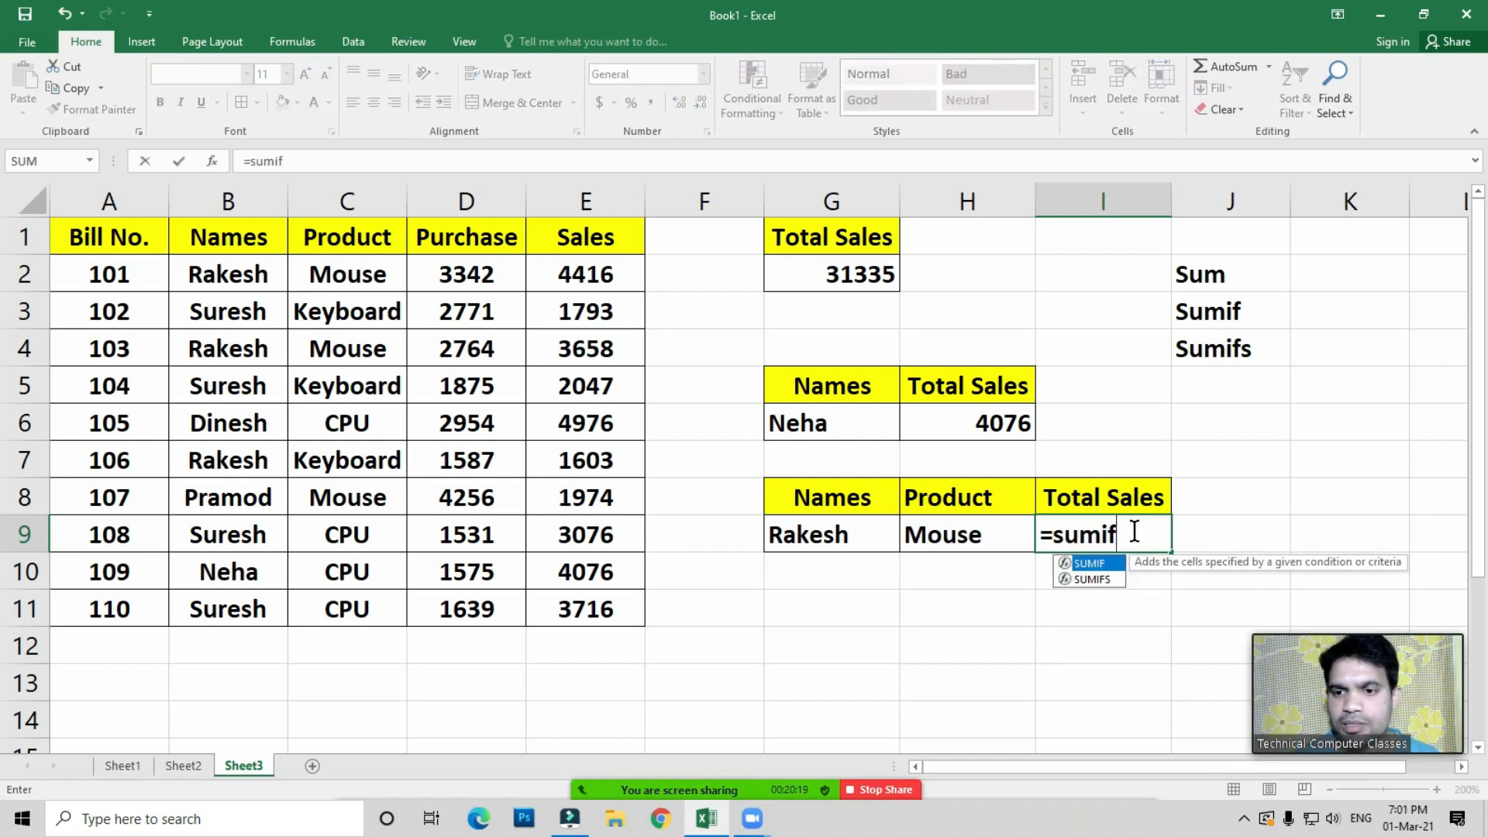
{"action": "type", "text": "f"}
{"action": "key", "text": "Down"}
{"action": "key", "text": "Tab"}
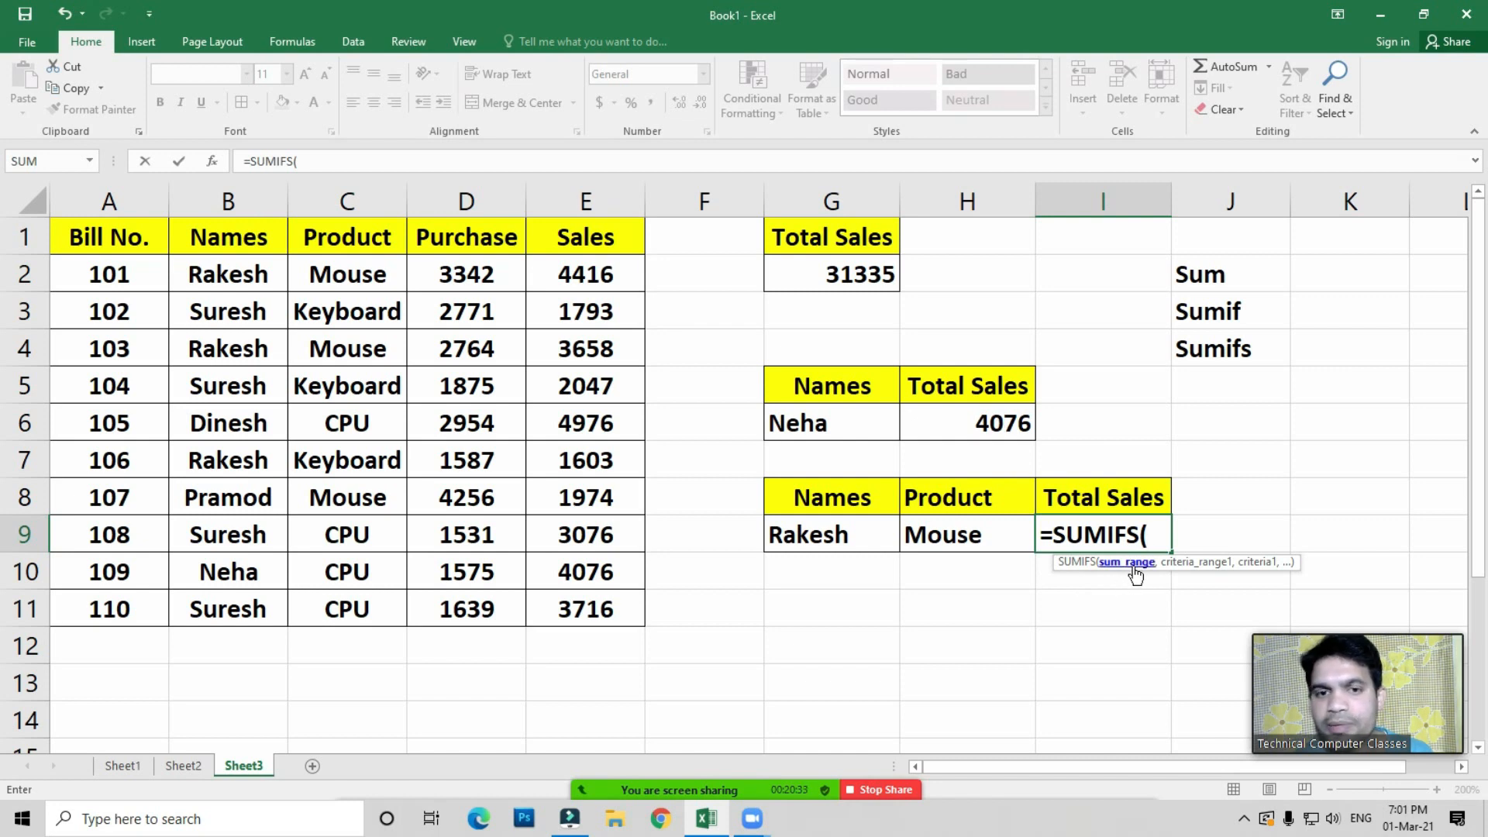
{"action": "left_click_drag", "start_coordinate": [586, 271], "coordinate": [587, 609]}
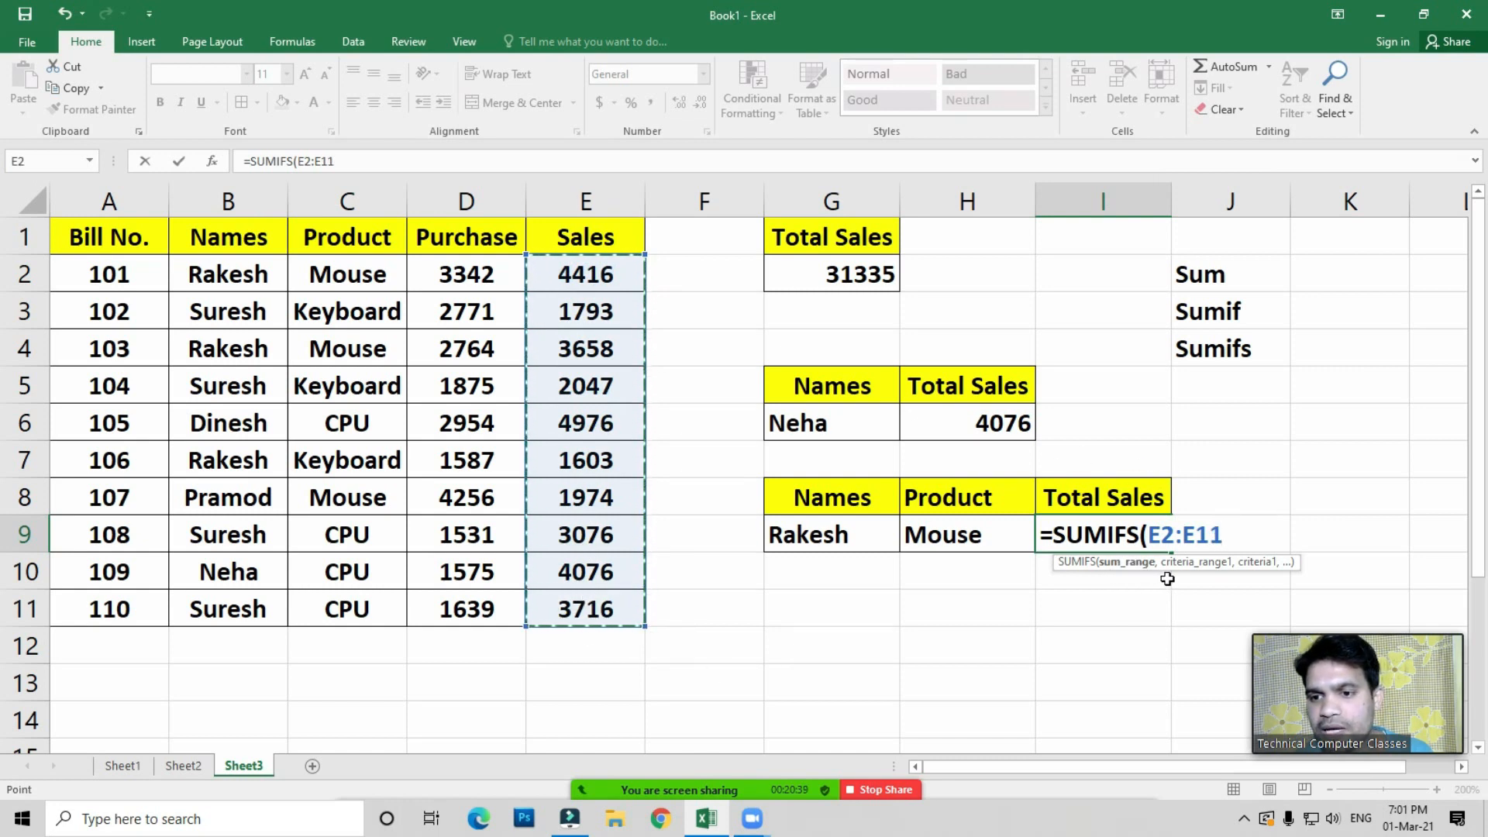
{"action": "type", "text": ","}
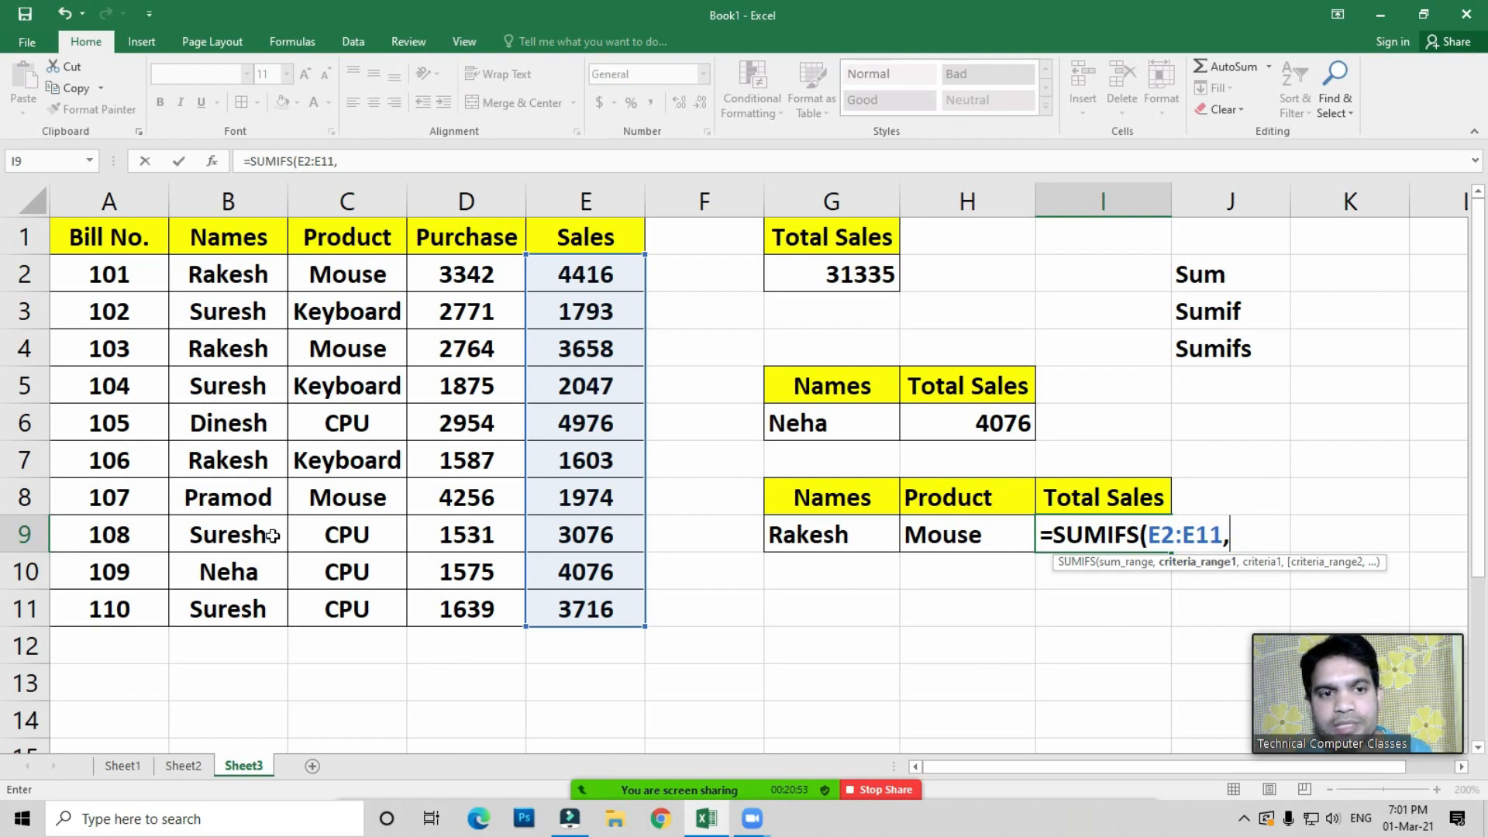
Add Names range B2:B11 with criterion G9 as the first SUMIFS condition
{"action": "left_click_drag", "start_coordinate": [227, 269], "coordinate": [315, 614]}
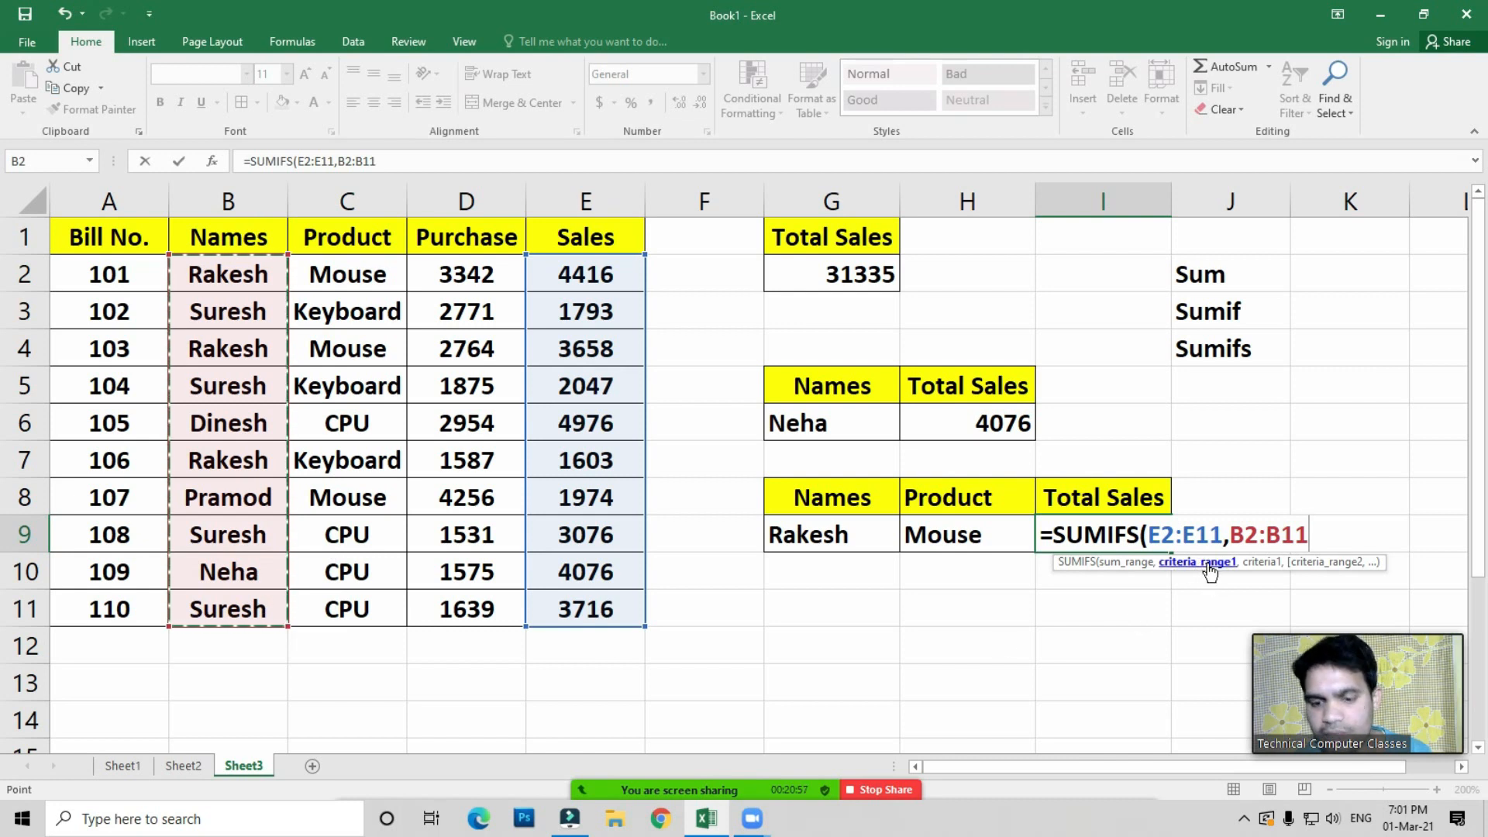
{"action": "type", "text": ","}
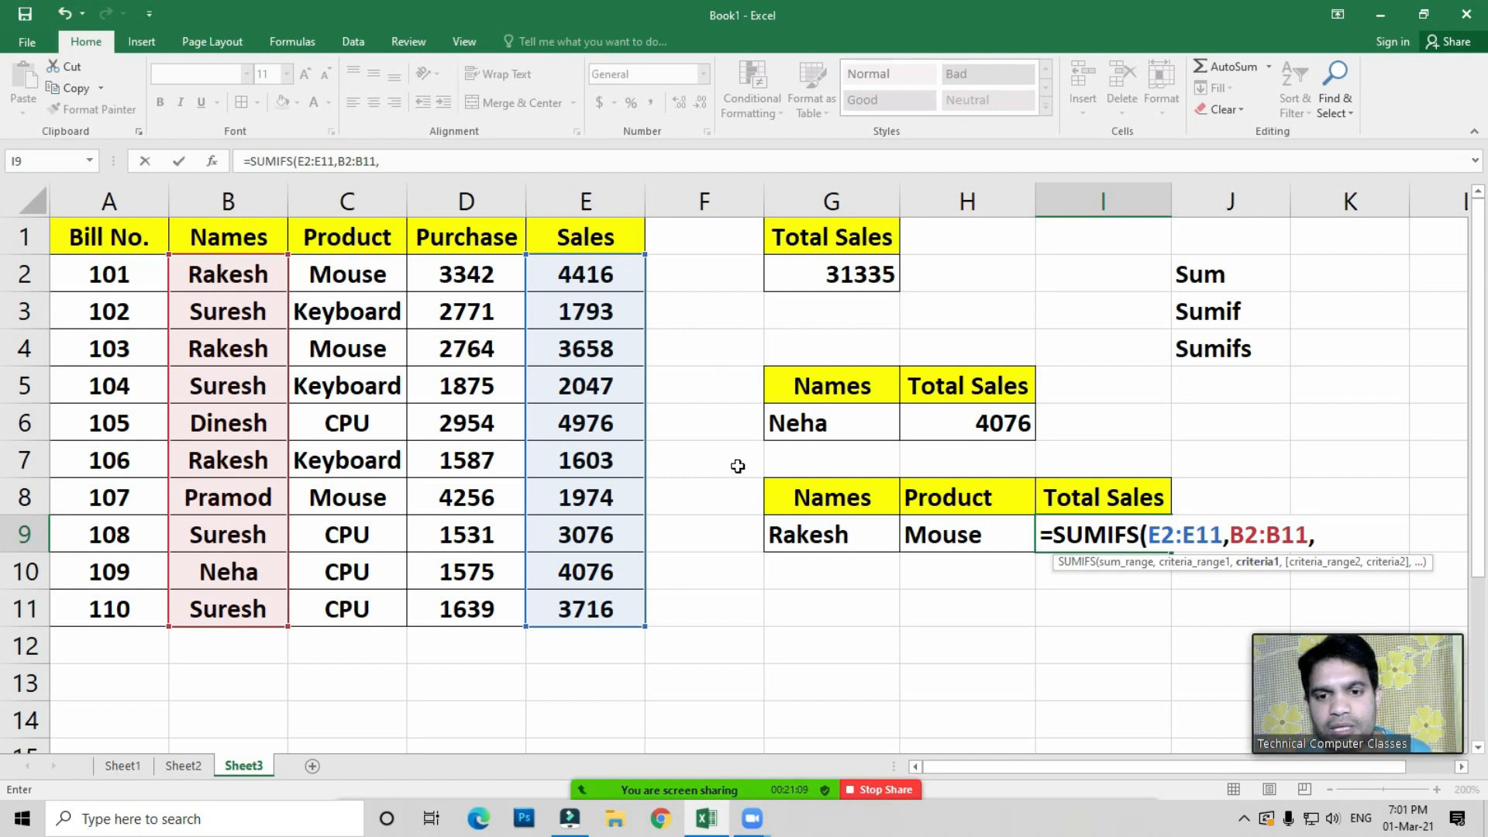
{"action": "left_click", "coordinate": [820, 538]}
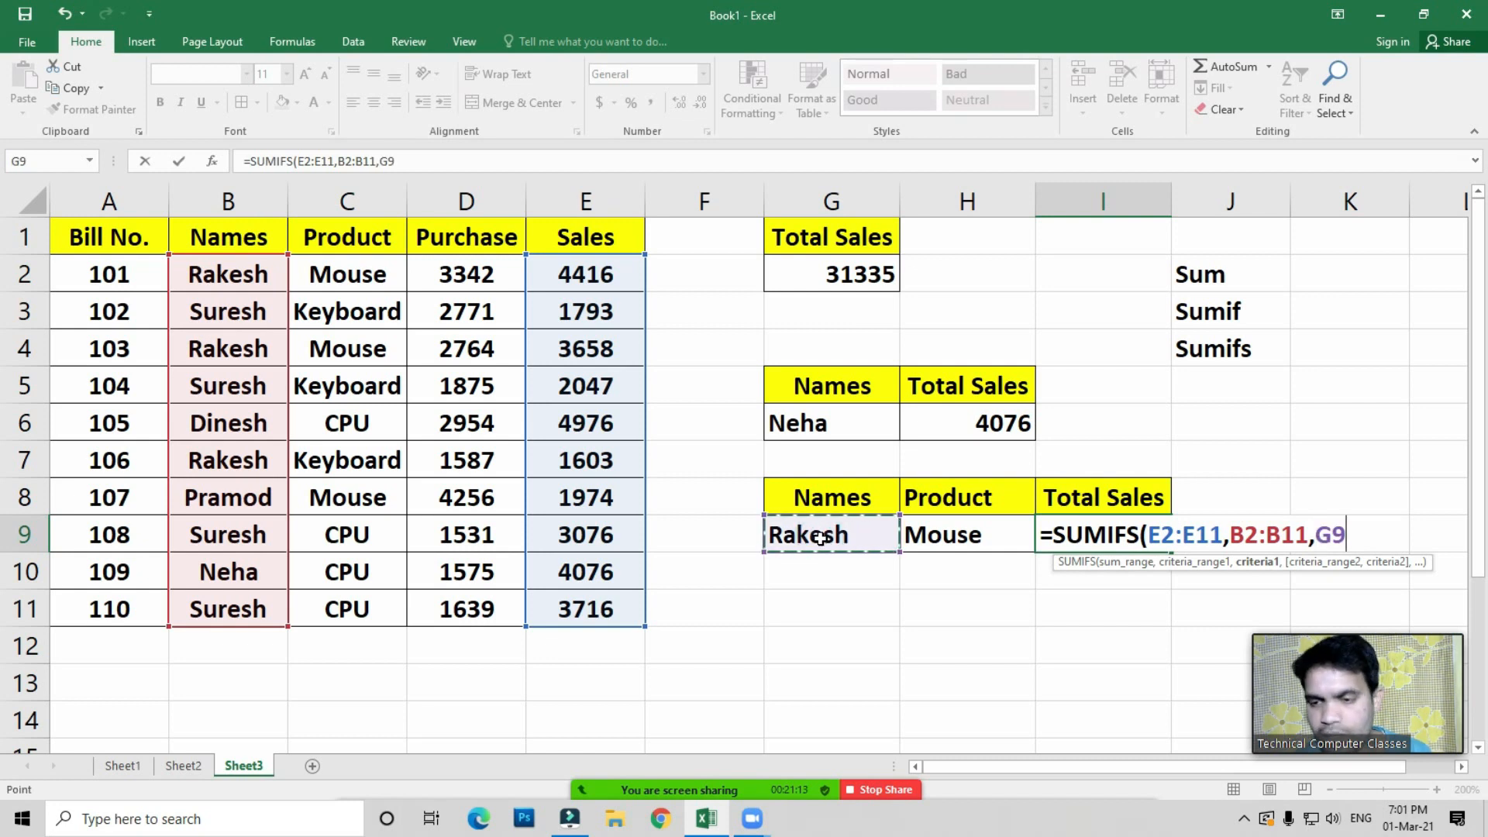
{"action": "type", "text": ","}
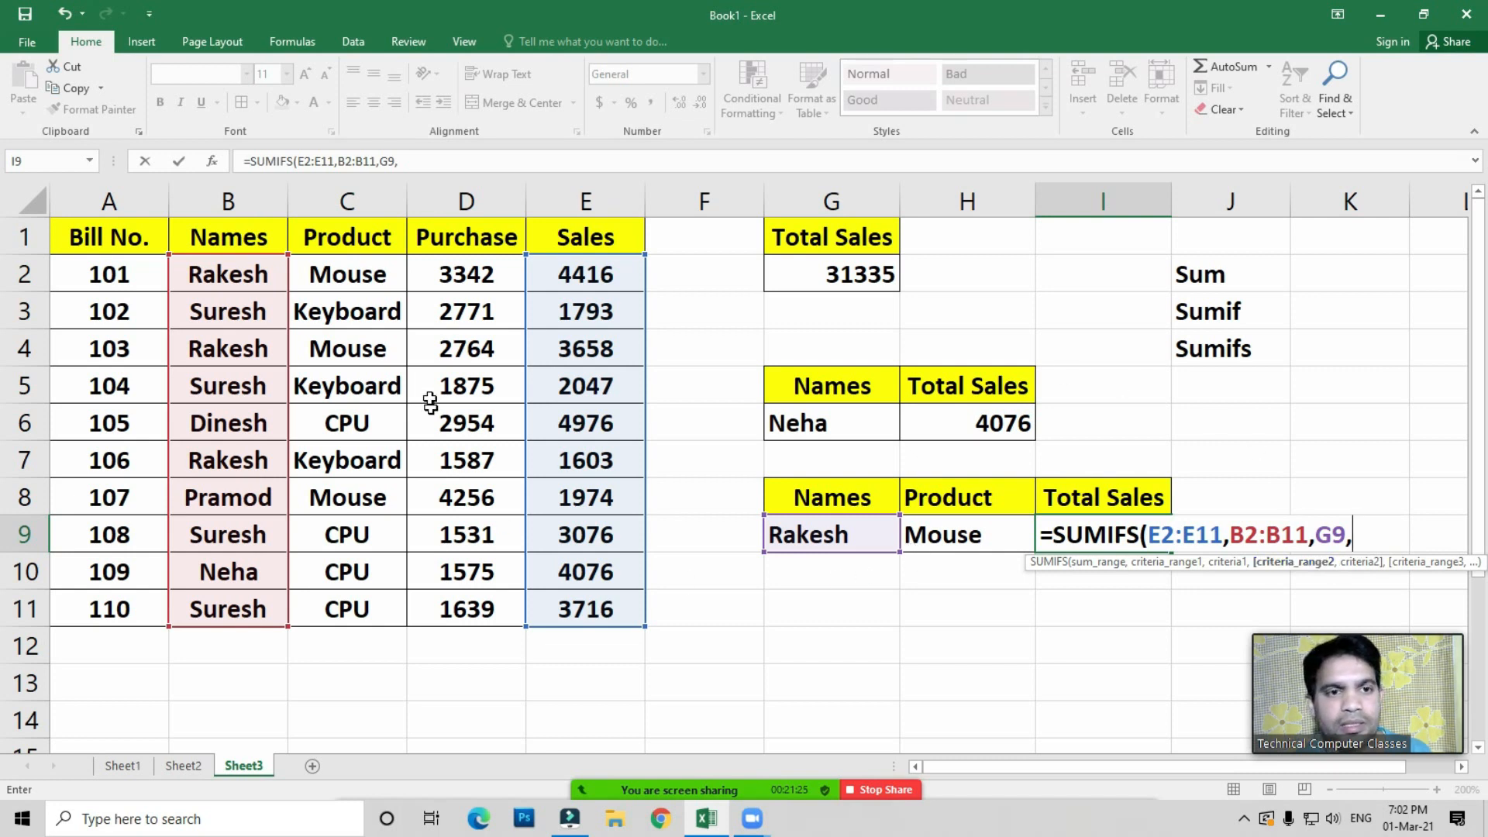
Add Product range C2:C11 with criterion H9 and close the formula, giving 8074
{"action": "left_click_drag", "start_coordinate": [347, 277], "coordinate": [363, 599]}
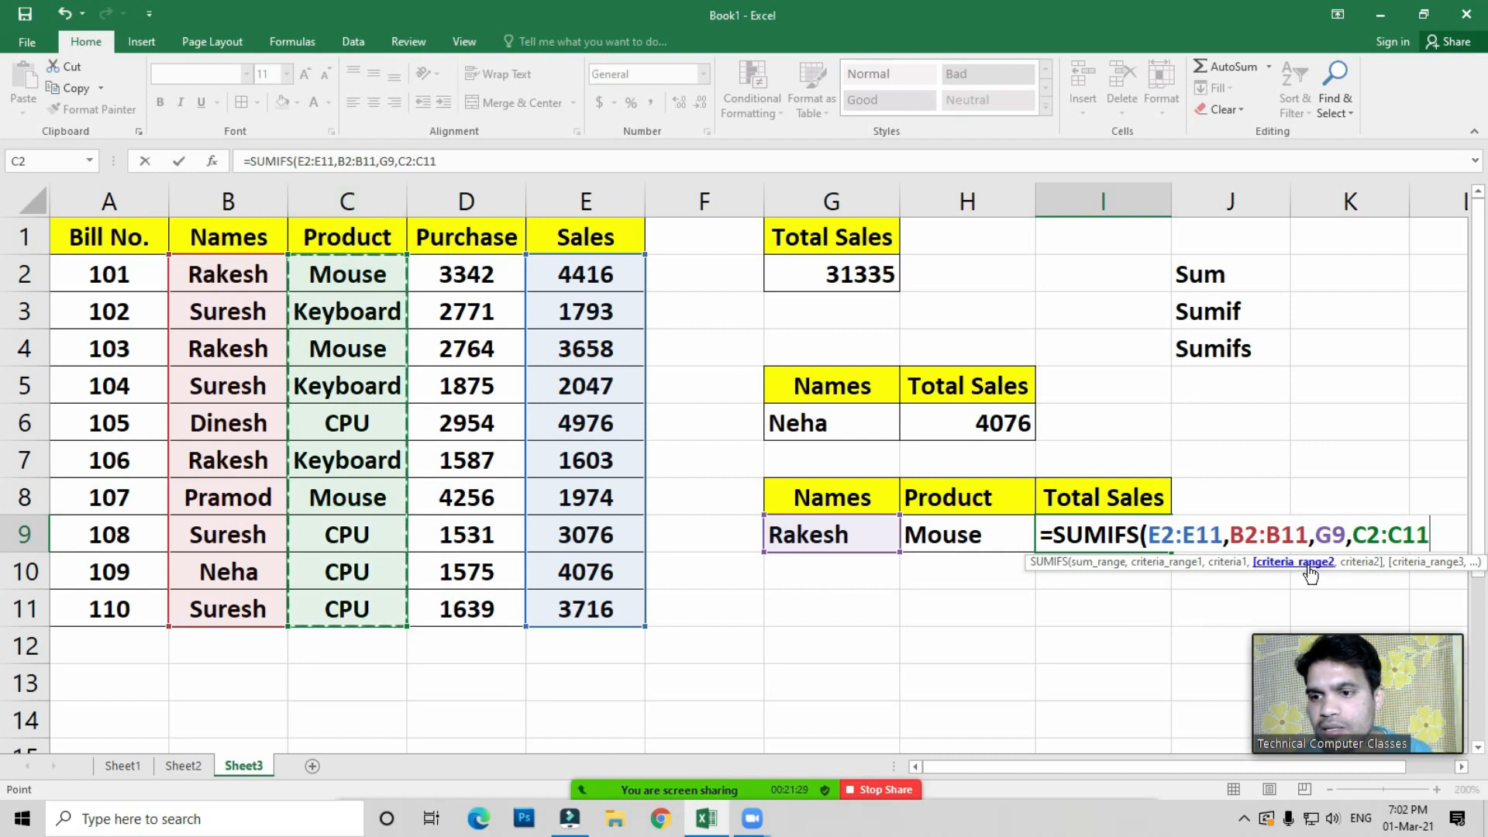
{"action": "type", "text": ","}
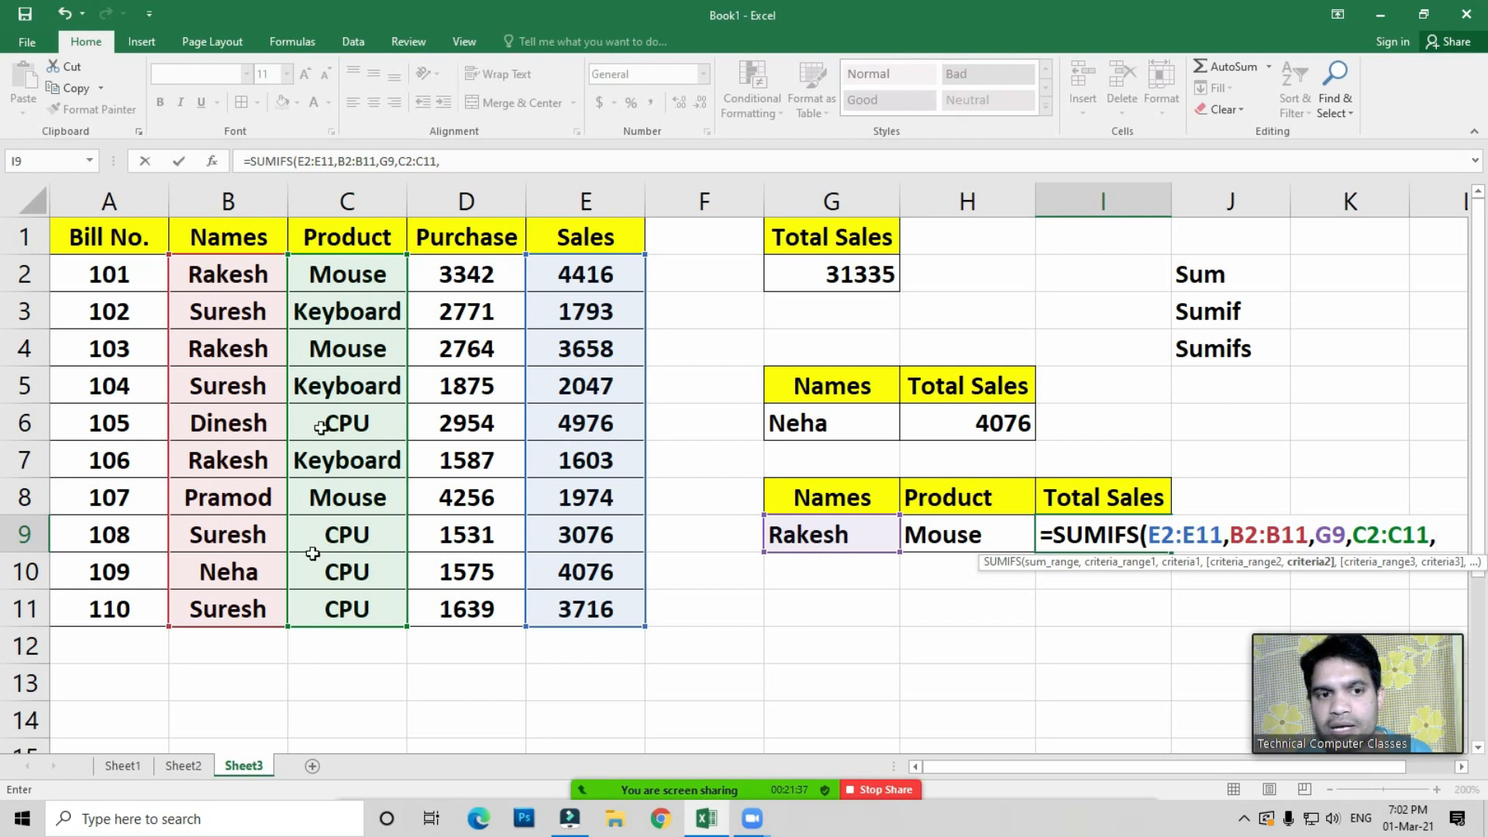
{"action": "left_click", "coordinate": [940, 530]}
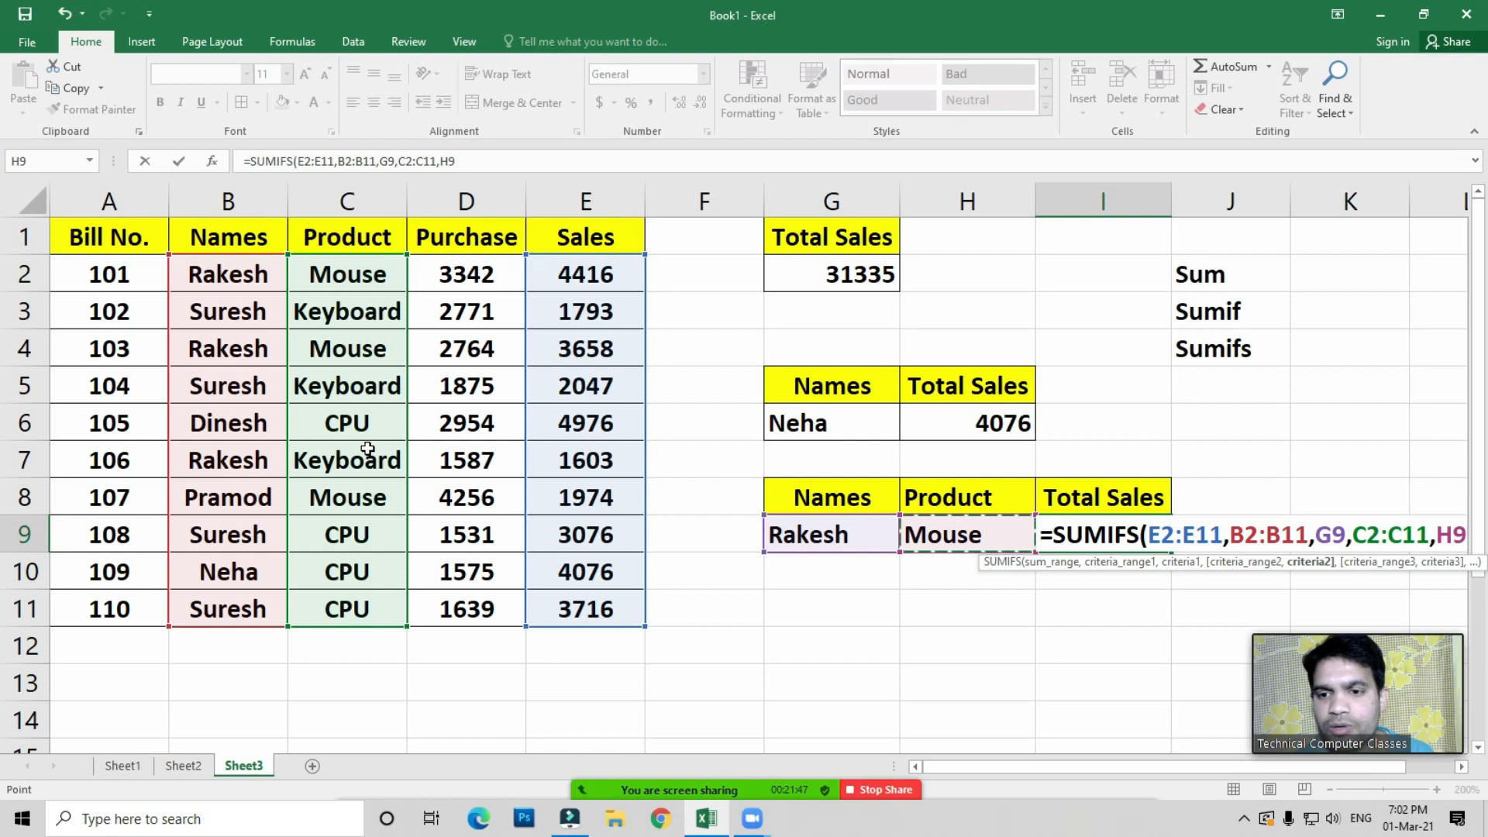
{"action": "mouse_move", "coordinate": [1318, 682]}
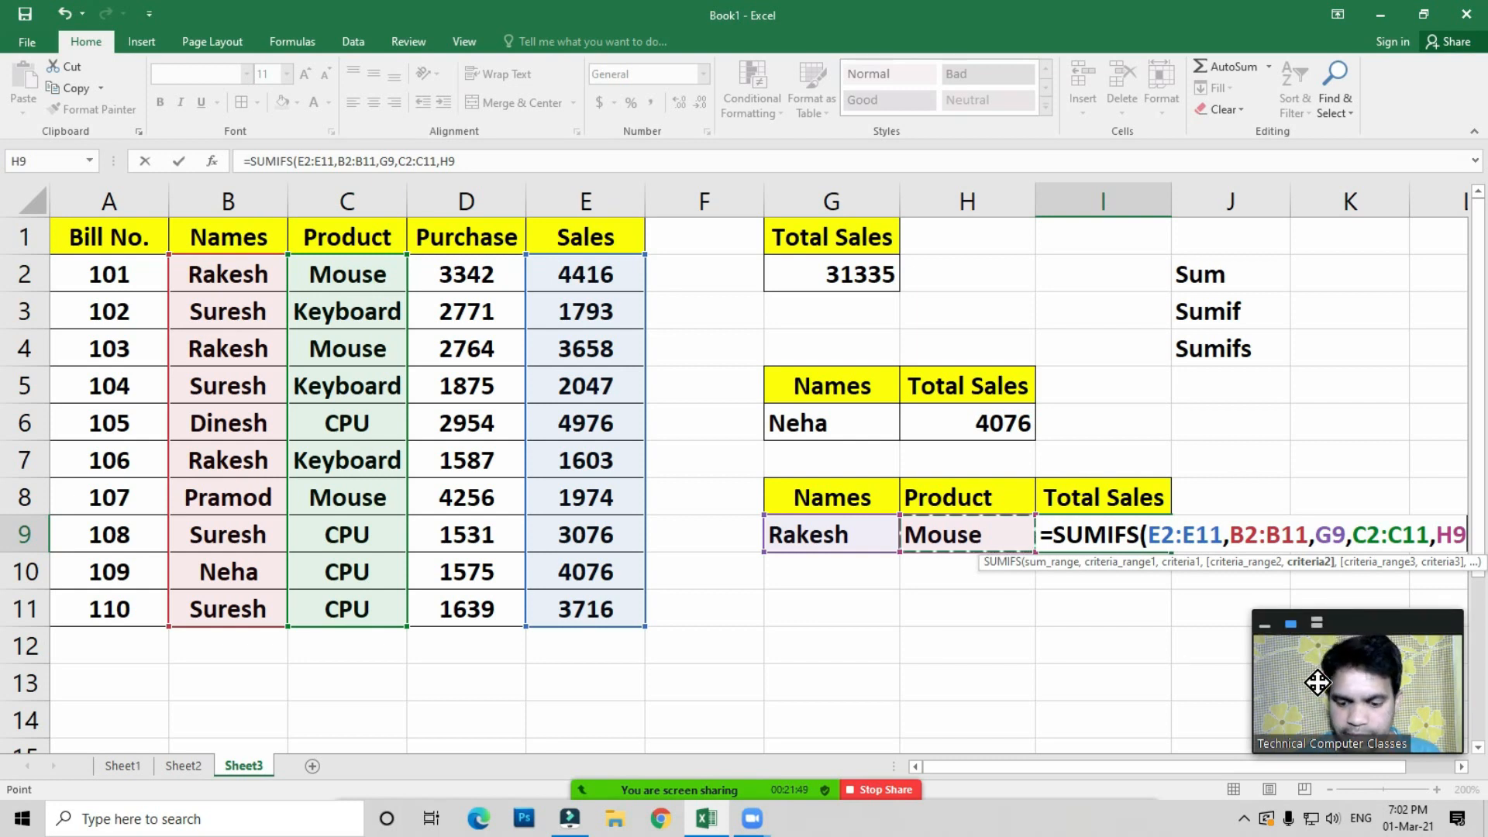
{"action": "type", "text": ")"}
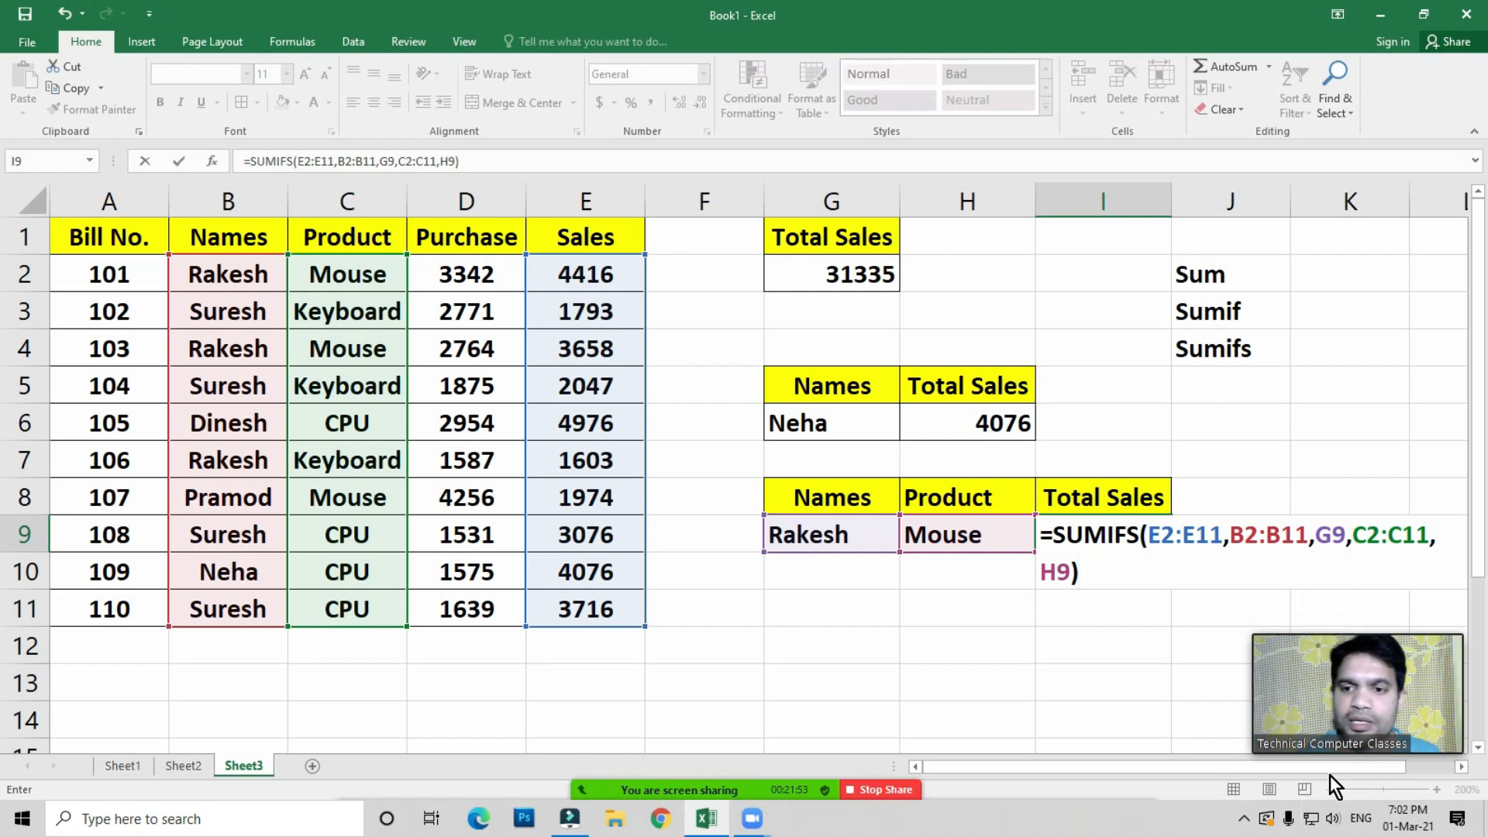
{"action": "key", "text": "Return"}
{"action": "key", "text": "Up"}
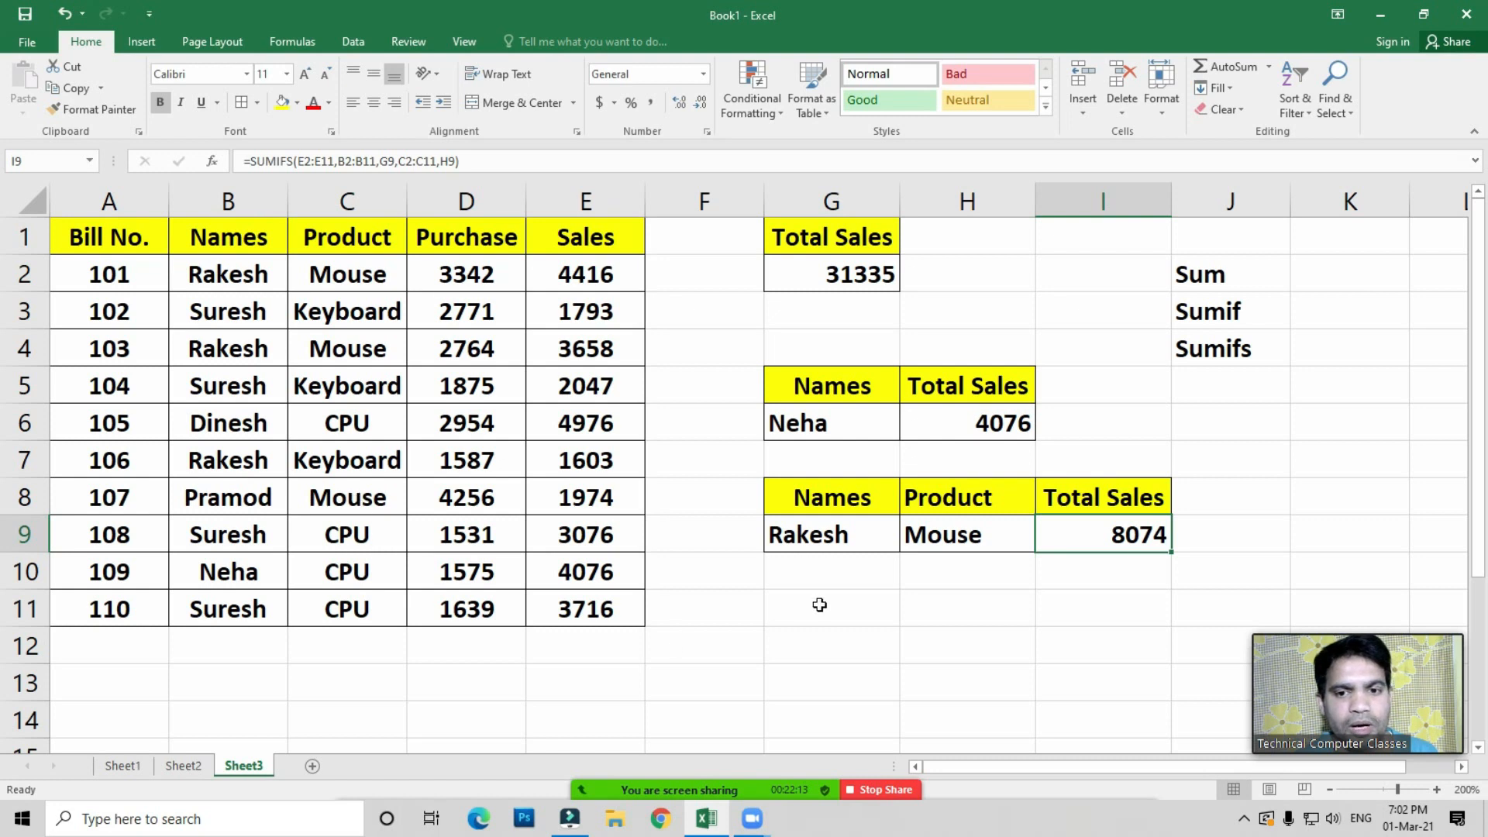
Replace the name in G9 with Pramod and compare I9's 1974 against his sale in E8
{"action": "left_click", "coordinate": [820, 538]}
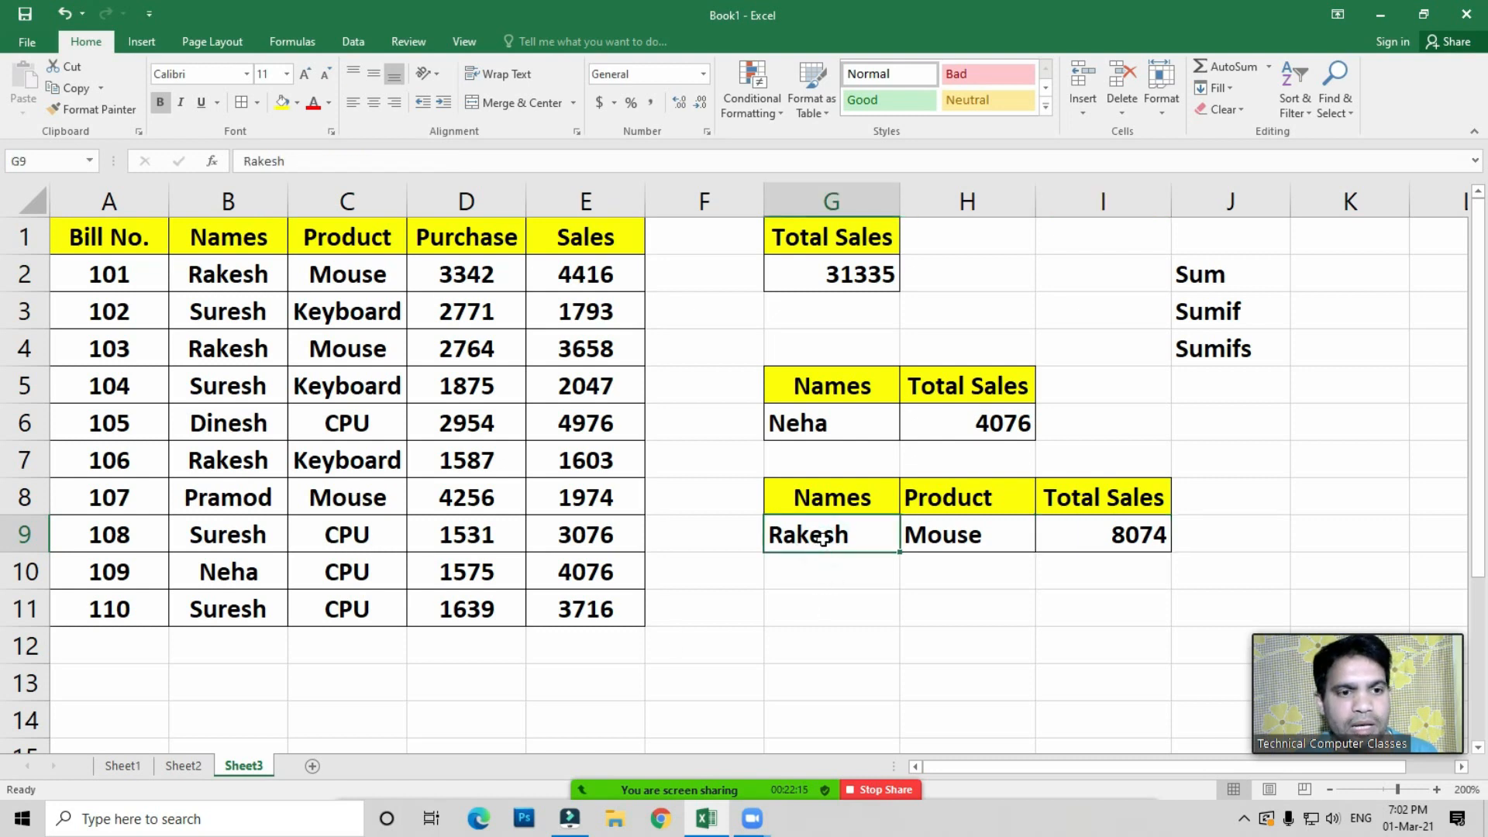
{"action": "type", "text": "PRamod"}
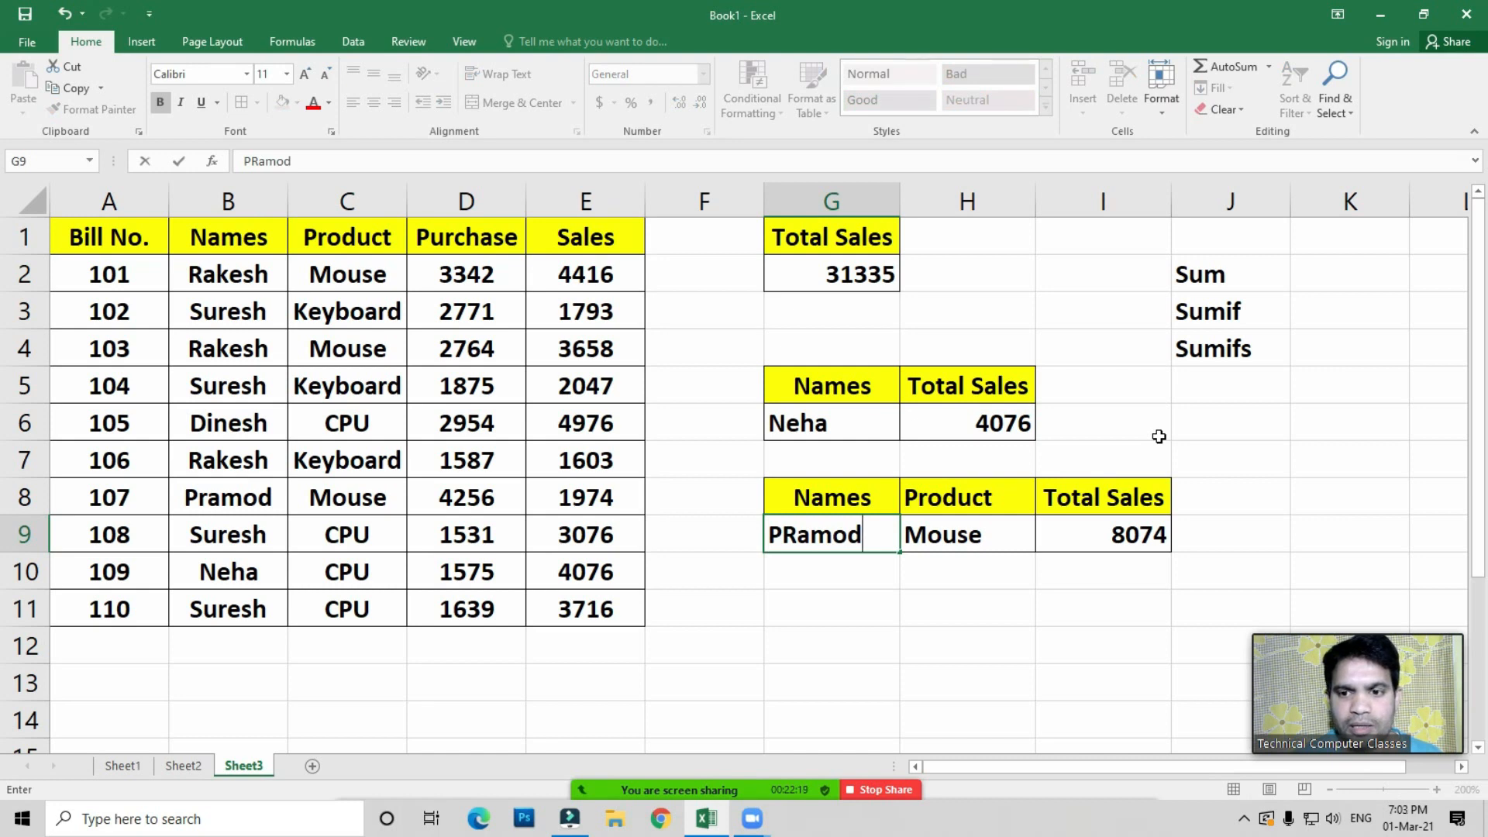
{"action": "key", "text": "Return"}
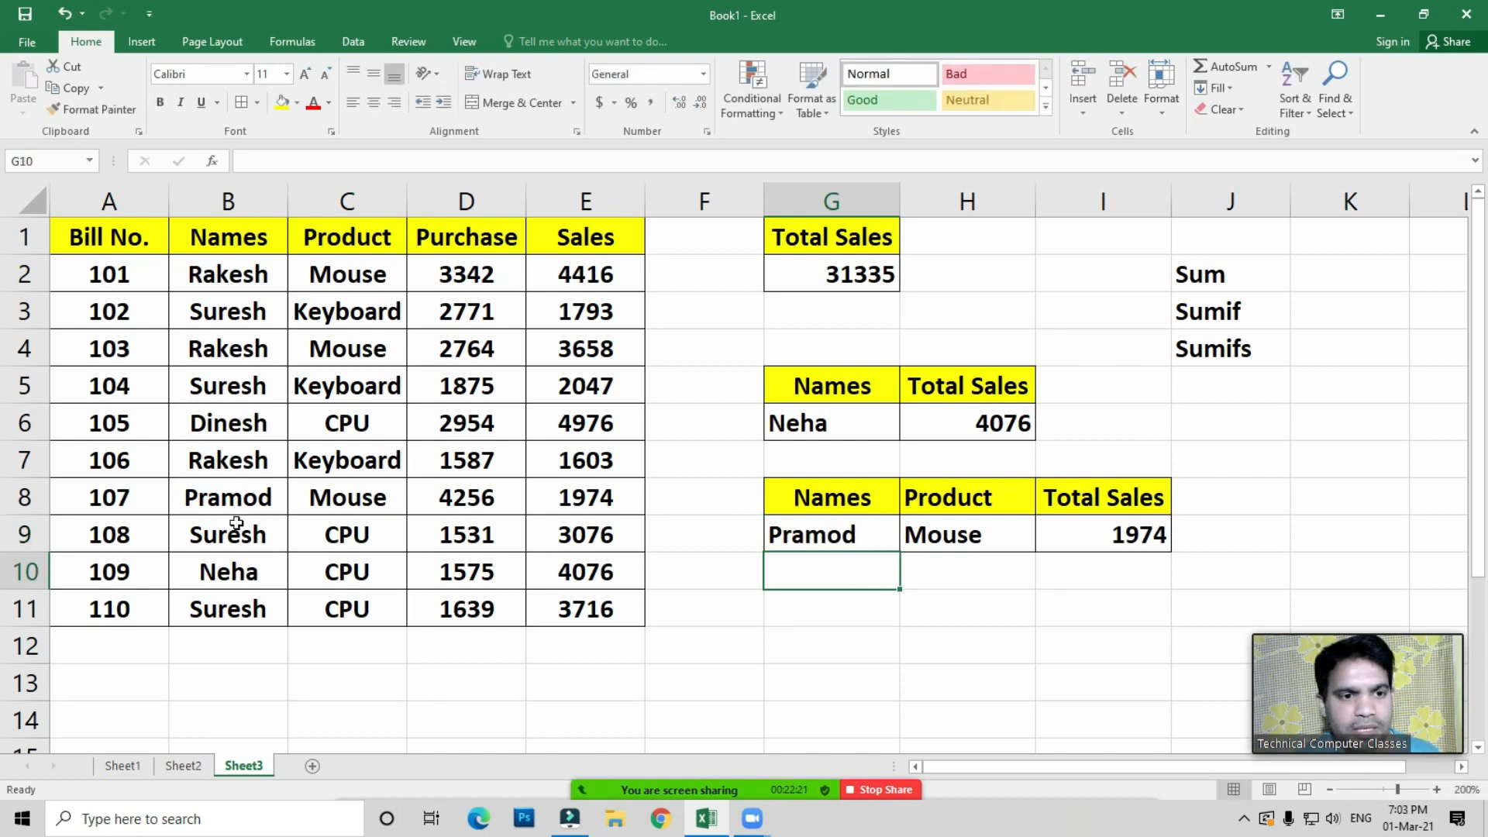
{"action": "left_click", "coordinate": [590, 501]}
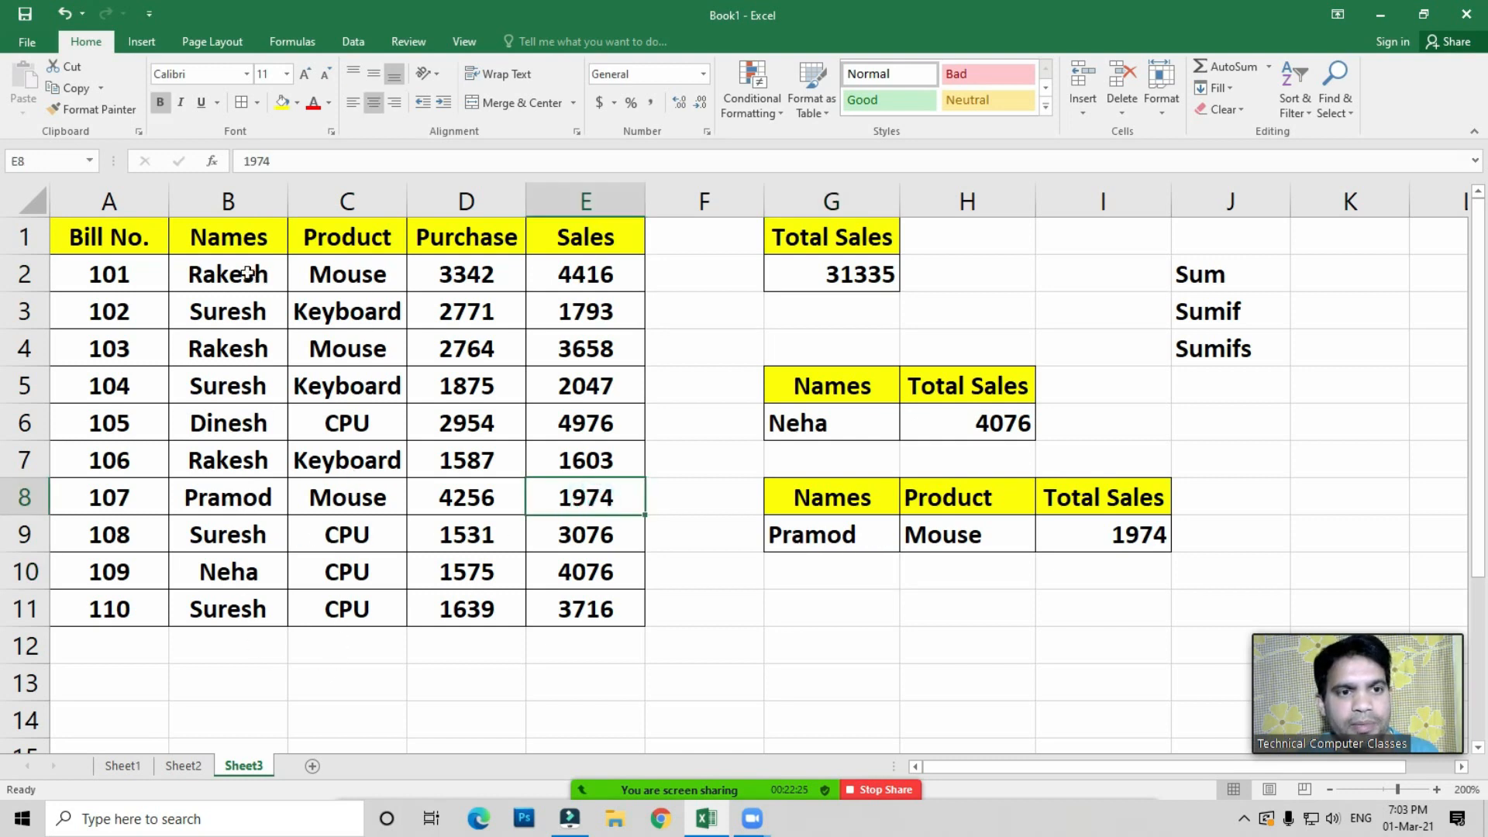
{"action": "left_click", "coordinate": [1108, 532]}
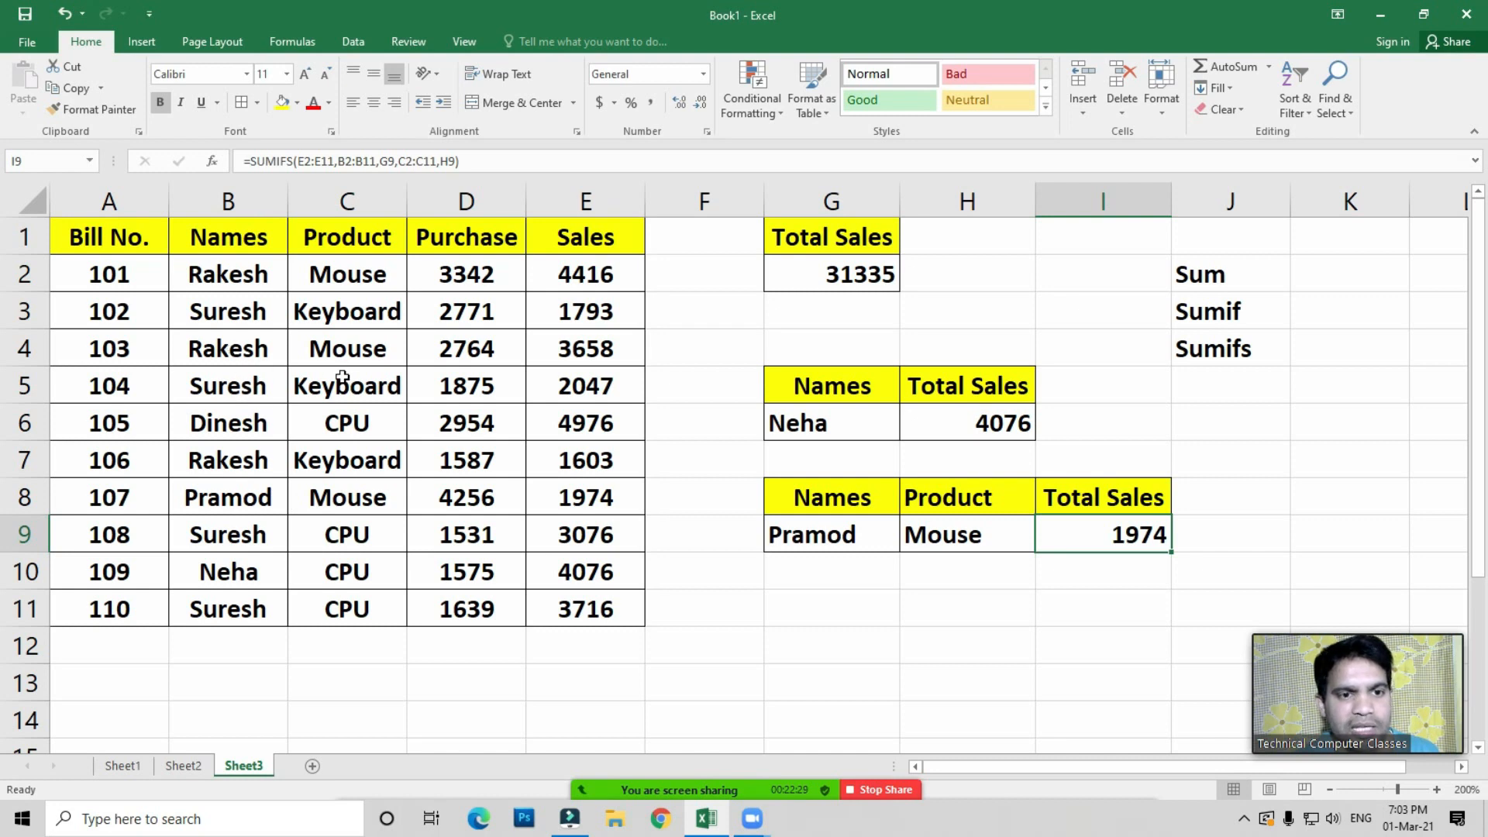
Set the lookup criteria to Rakesh in G9 and Keyboard in H9
{"action": "left_click", "coordinate": [837, 535]}
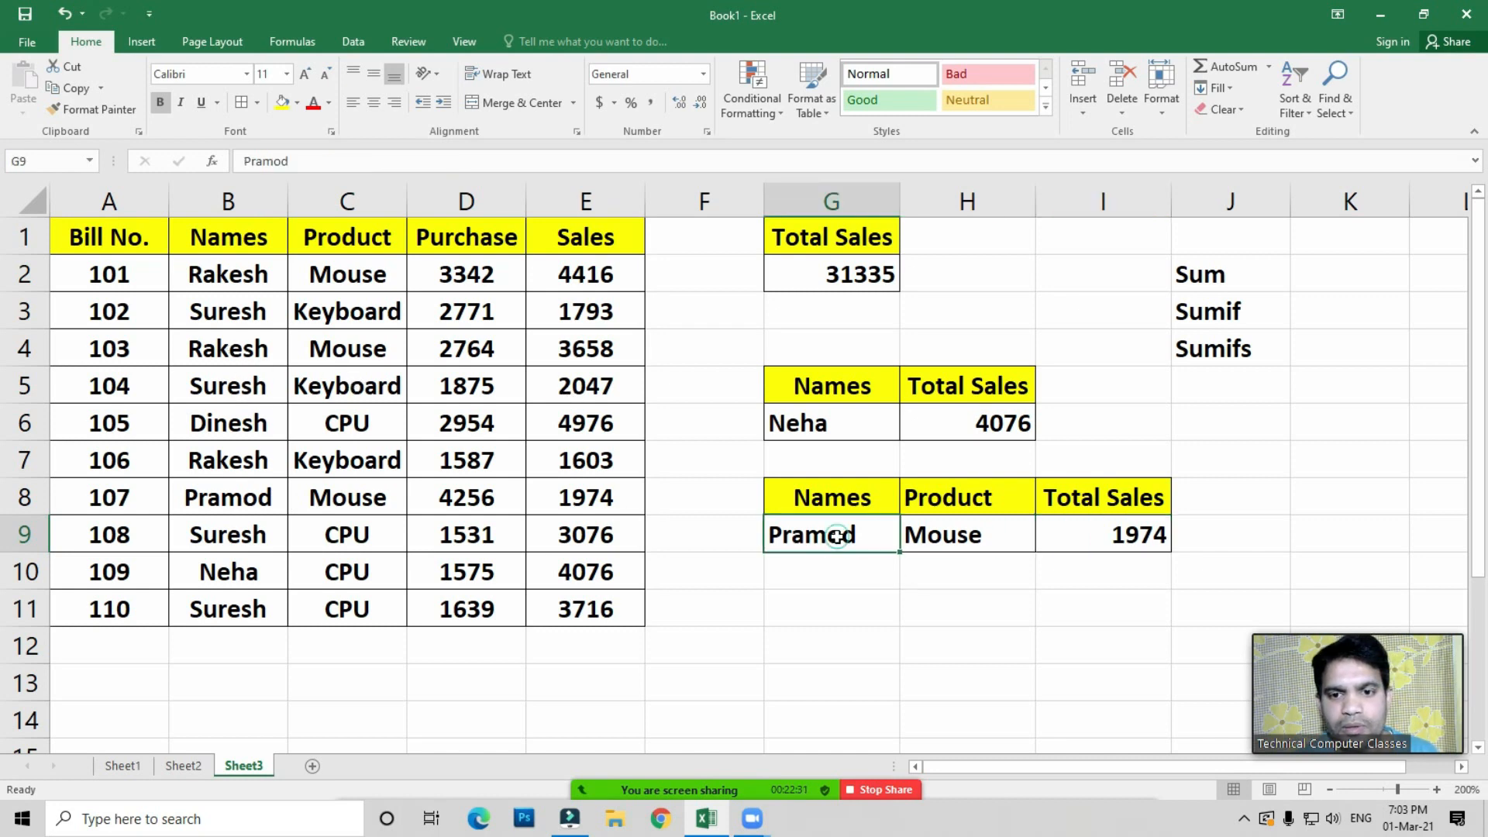
{"action": "type", "text": "Rakesh"}
{"action": "key", "text": "Return"}
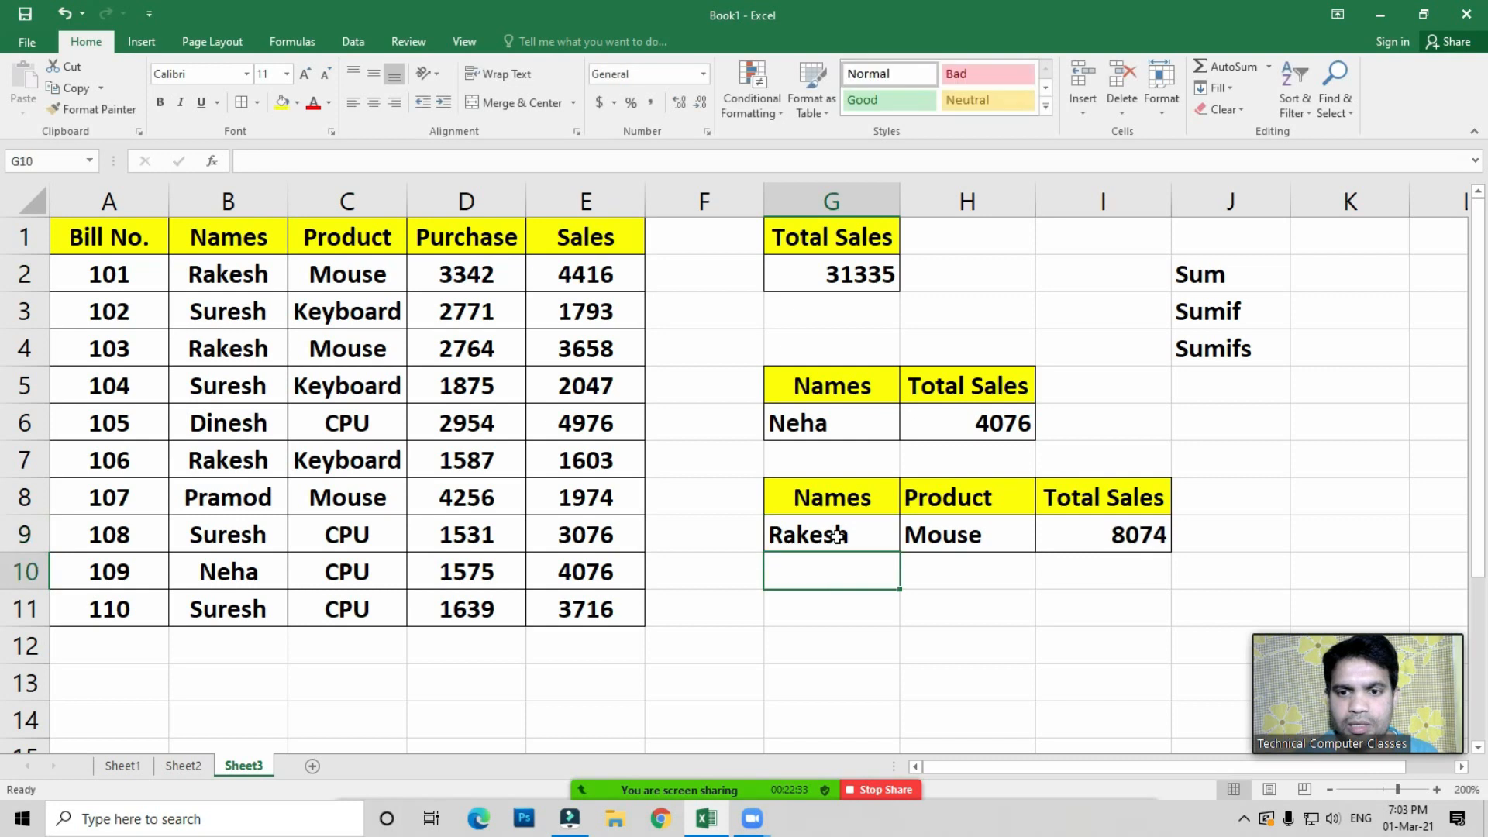
{"action": "key", "text": "Up"}
{"action": "key", "text": "Right"}
{"action": "type", "text": "Keyboard"}
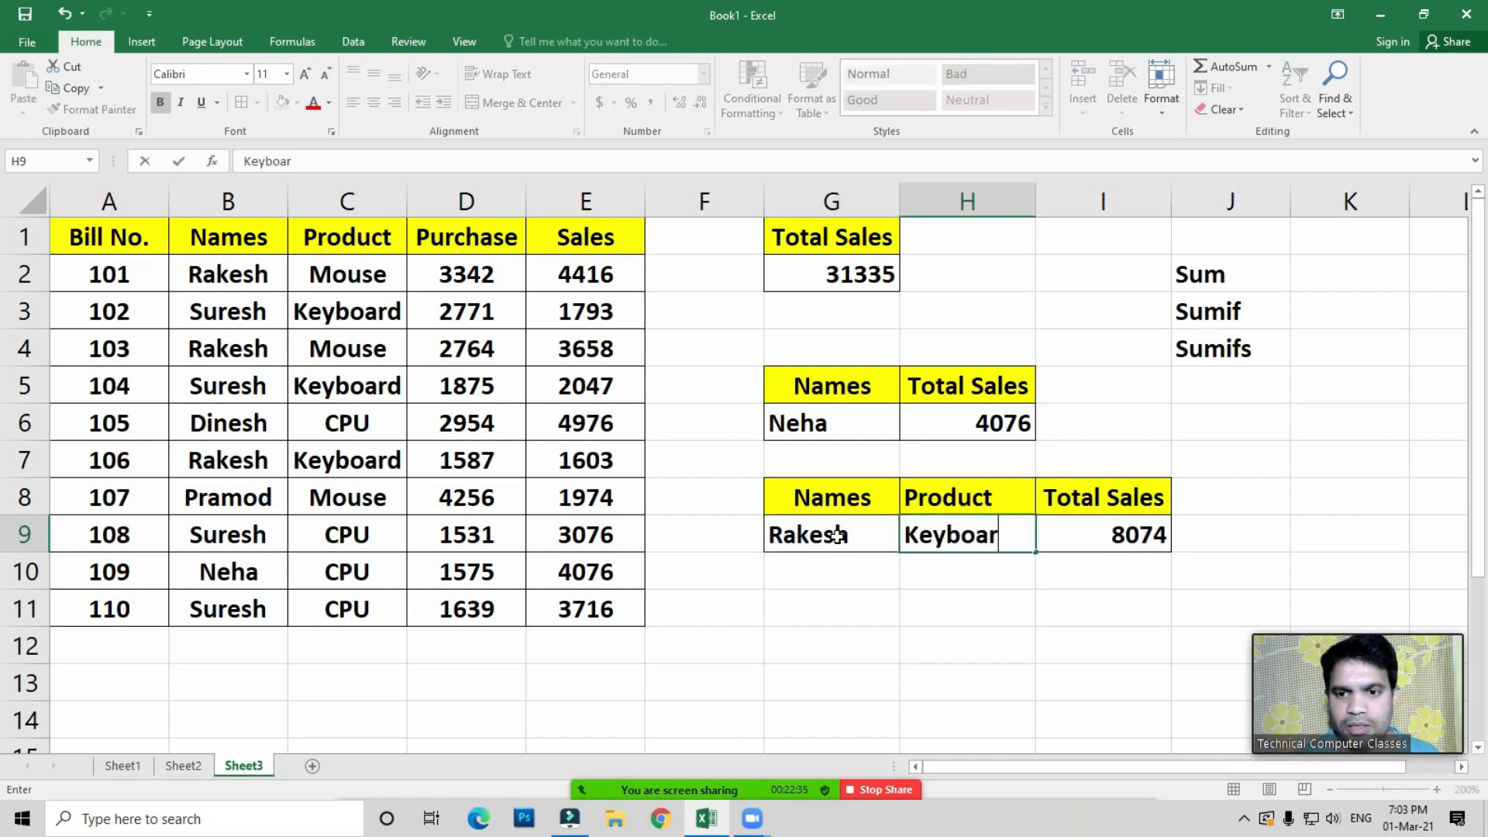
{"action": "key", "text": "Return"}
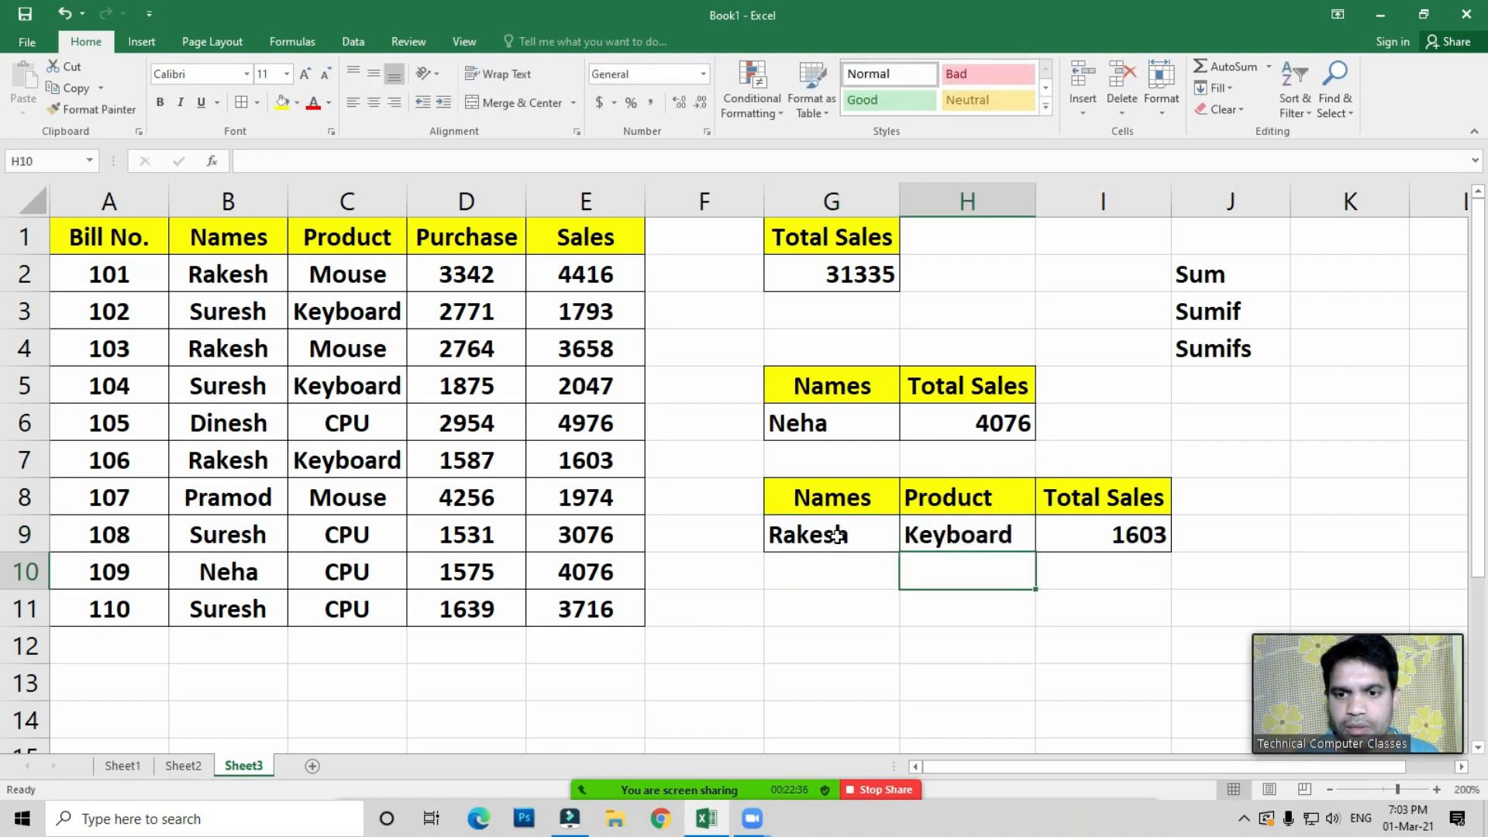
{"action": "left_click", "coordinate": [1006, 535]}
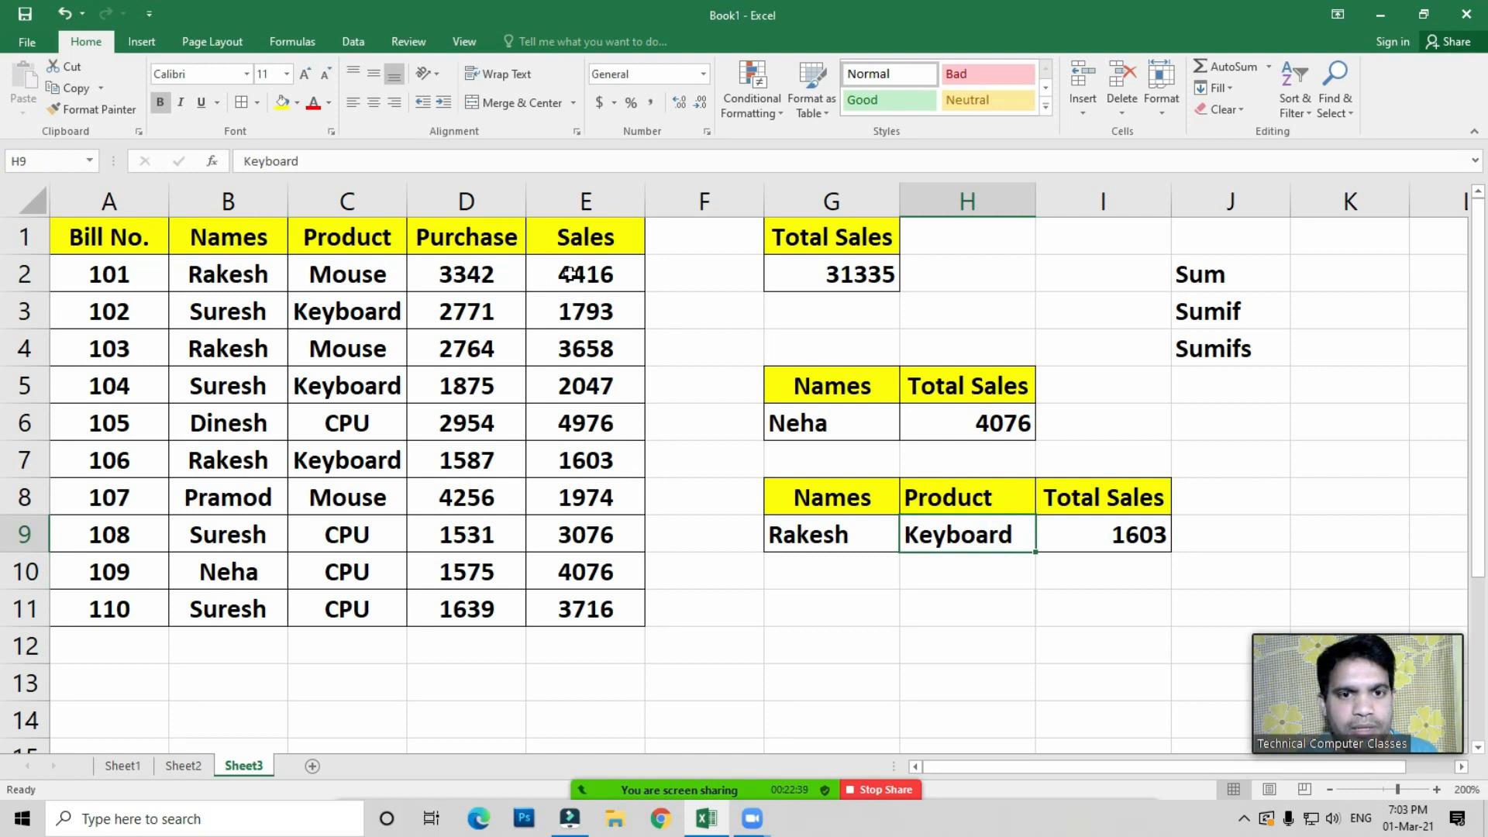
Verify Rakesh's Keyboard sale of 1603 in row 7 matches the SUMIFS result in I9
{"action": "left_click", "coordinate": [309, 311]}
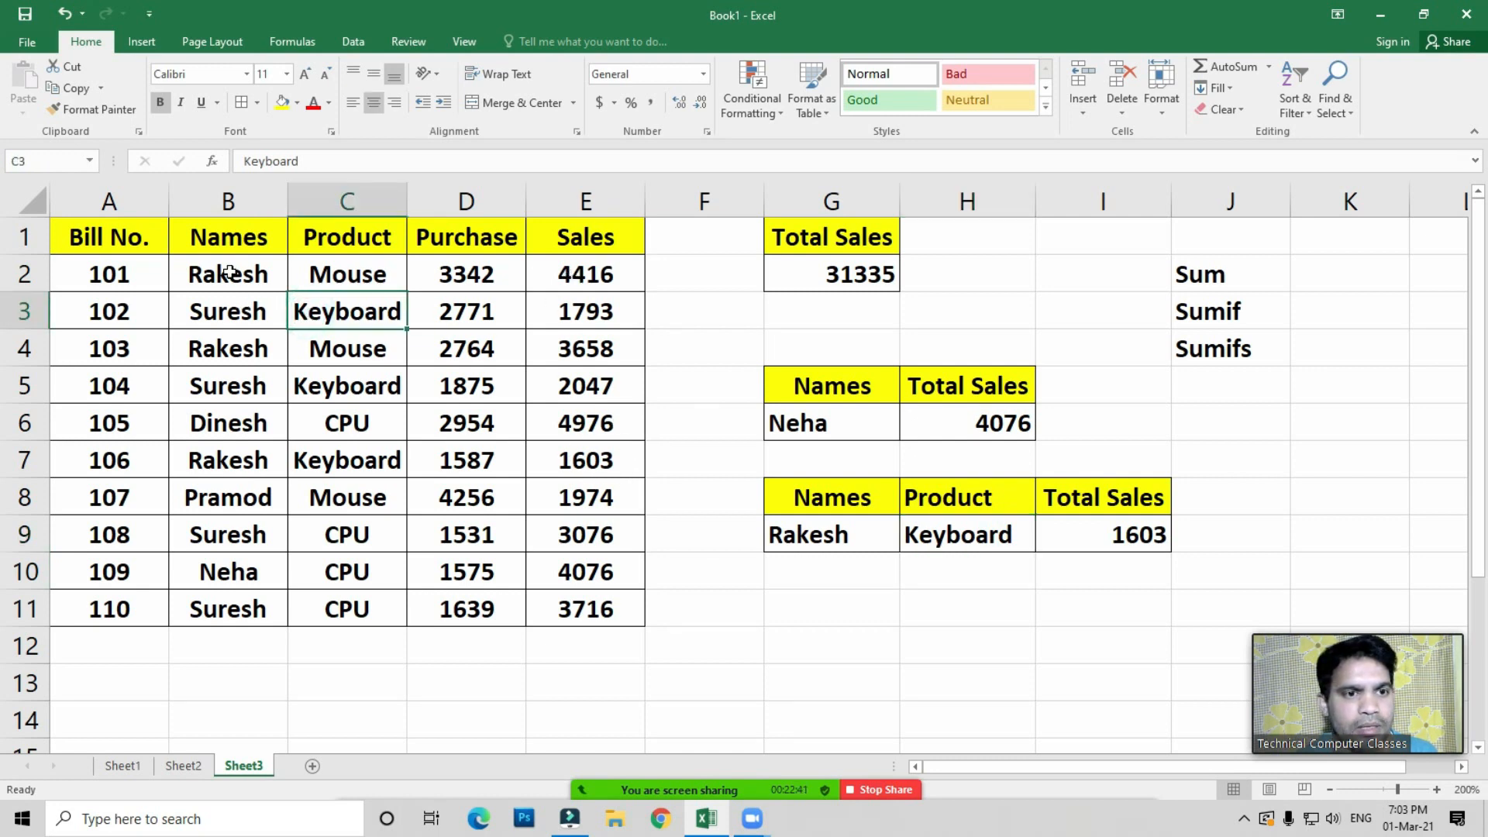
{"action": "left_click", "coordinate": [232, 385]}
{"action": "left_click", "coordinate": [225, 461]}
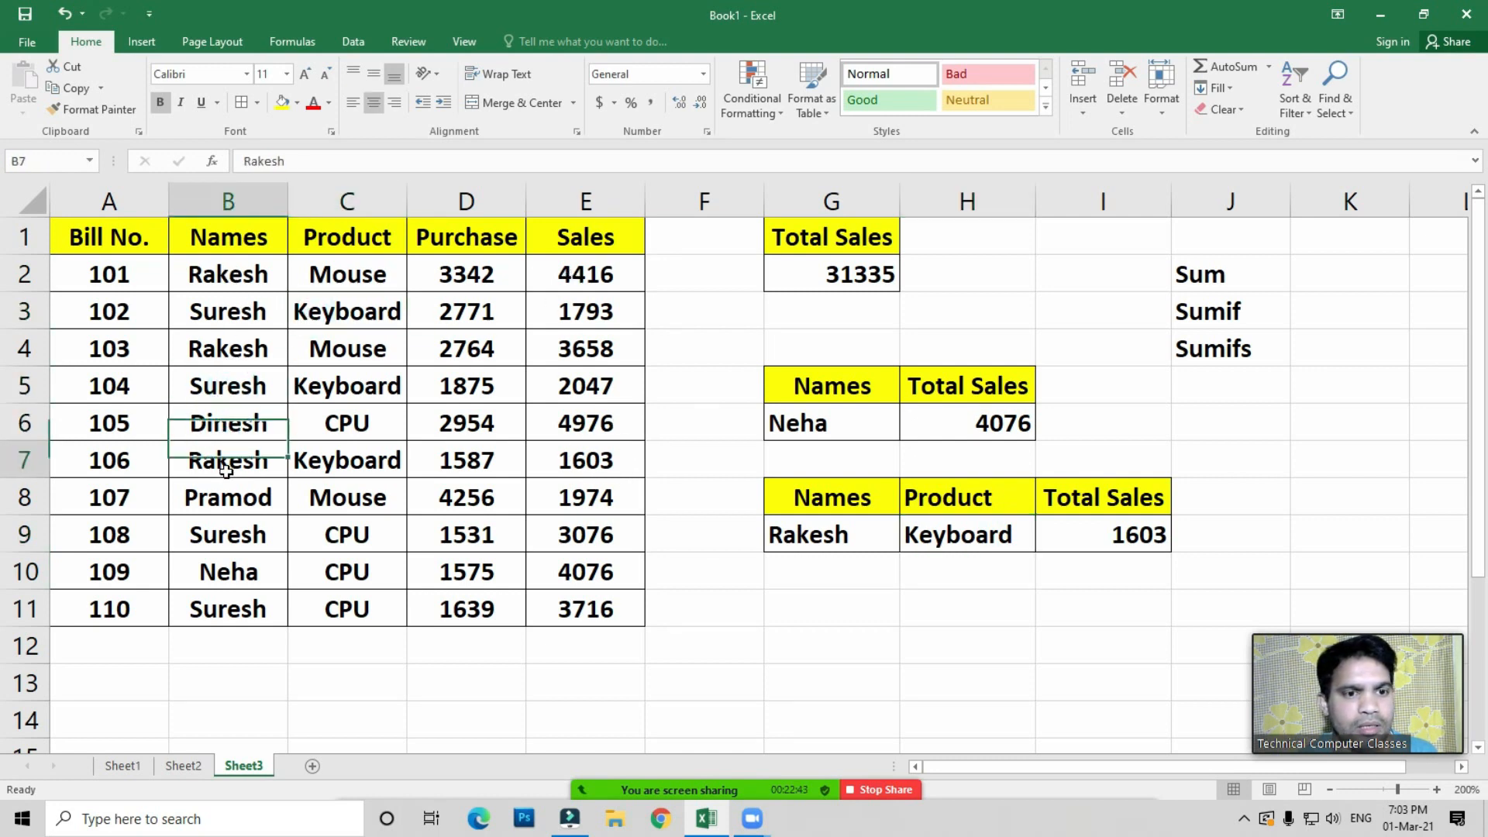
{"action": "left_click", "coordinate": [328, 469]}
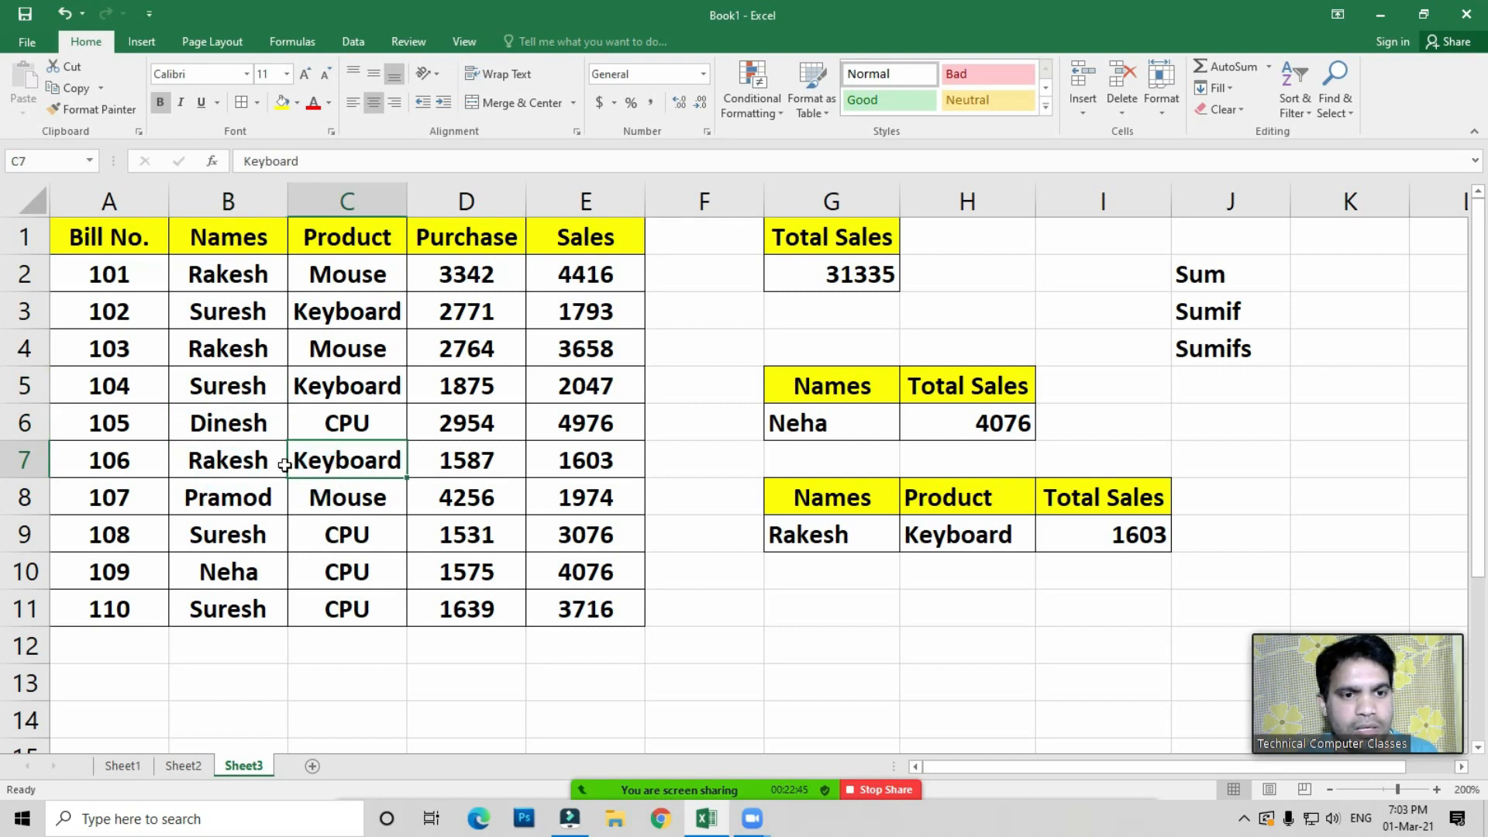
{"action": "left_click", "coordinate": [593, 462]}
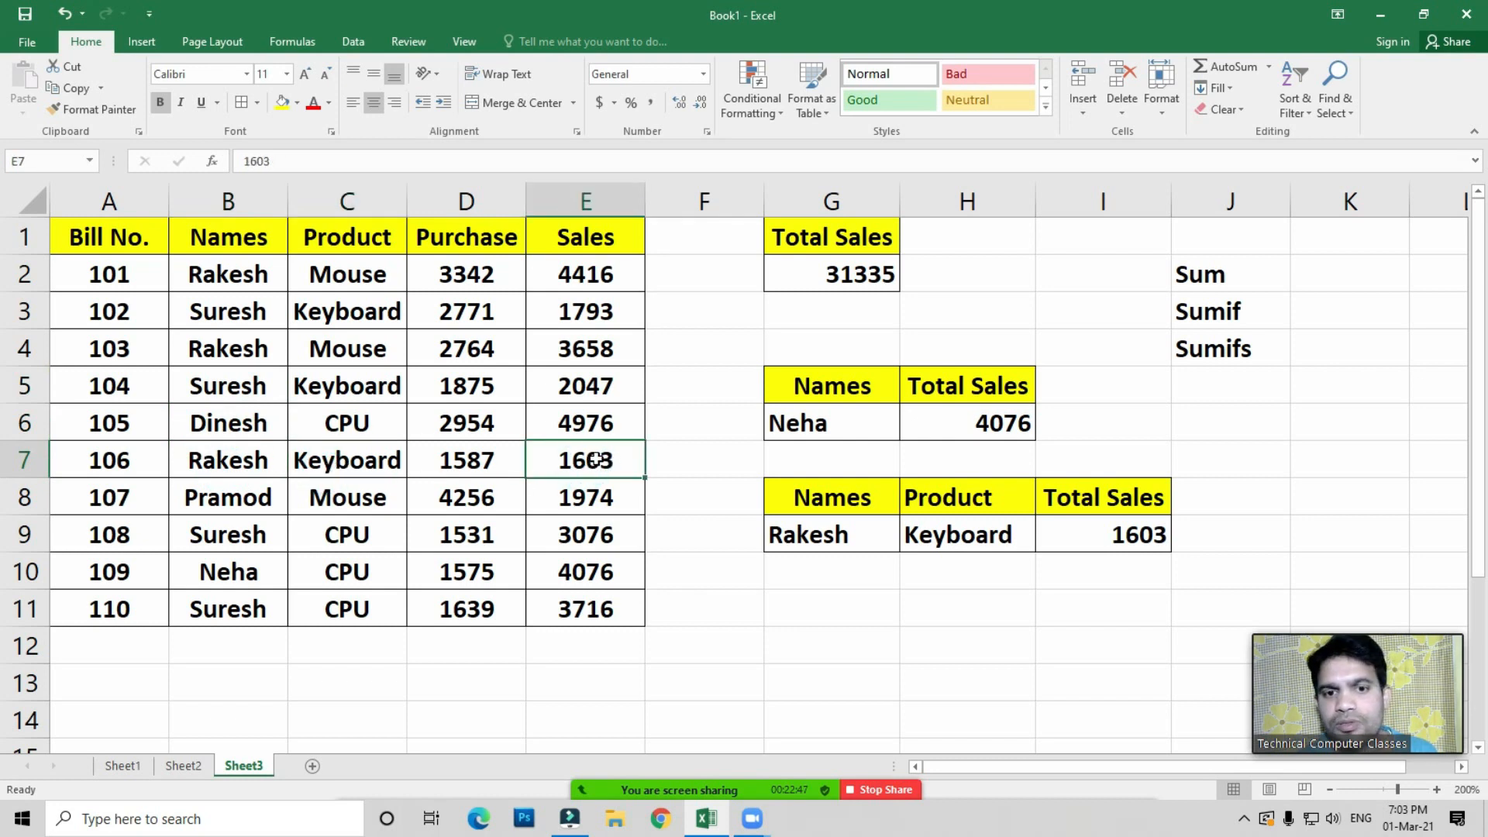
{"action": "left_click", "coordinate": [1107, 535]}
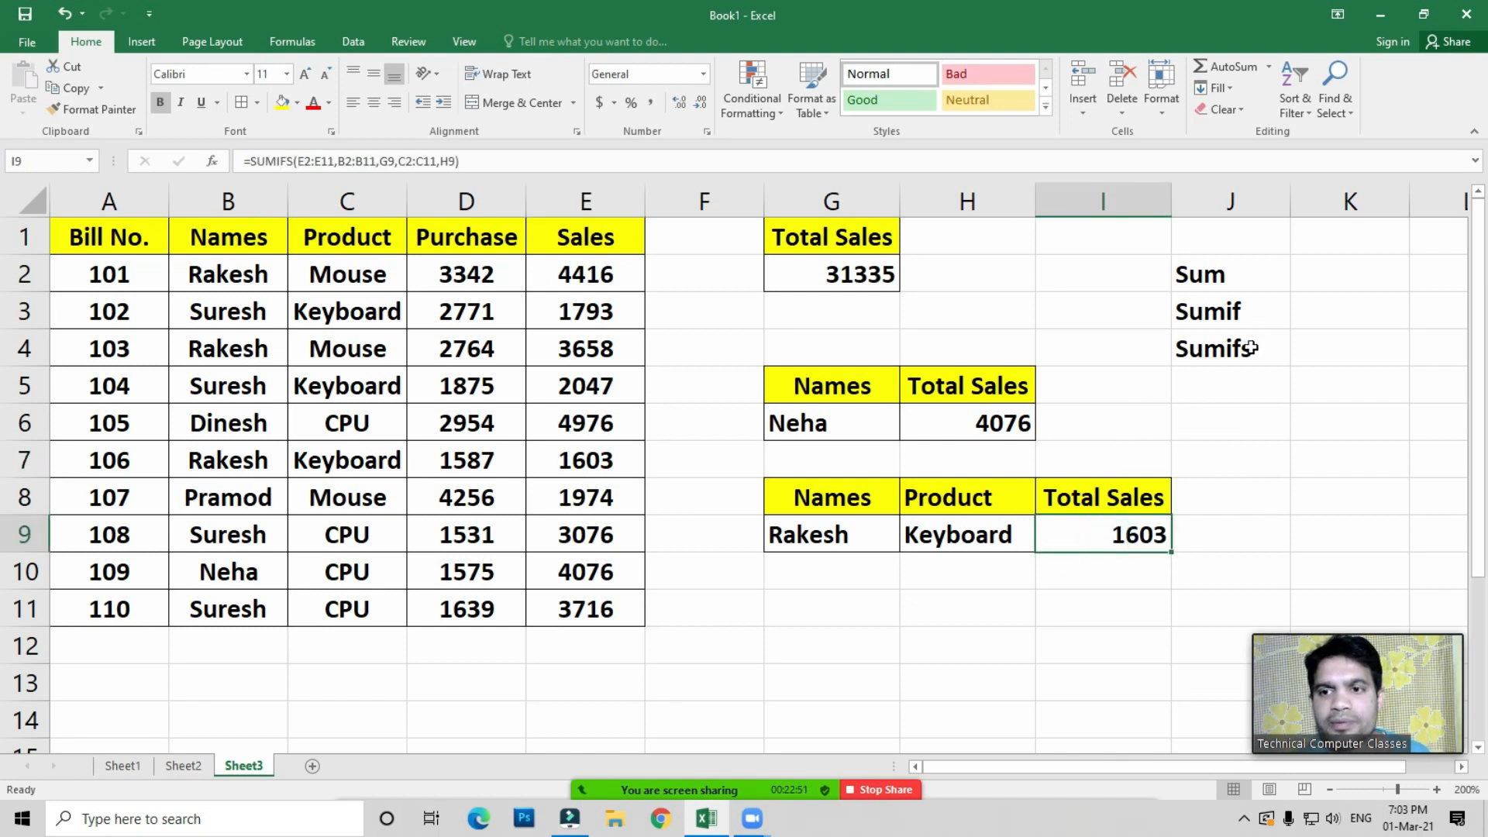
{"action": "double_click", "coordinate": [1100, 535]}
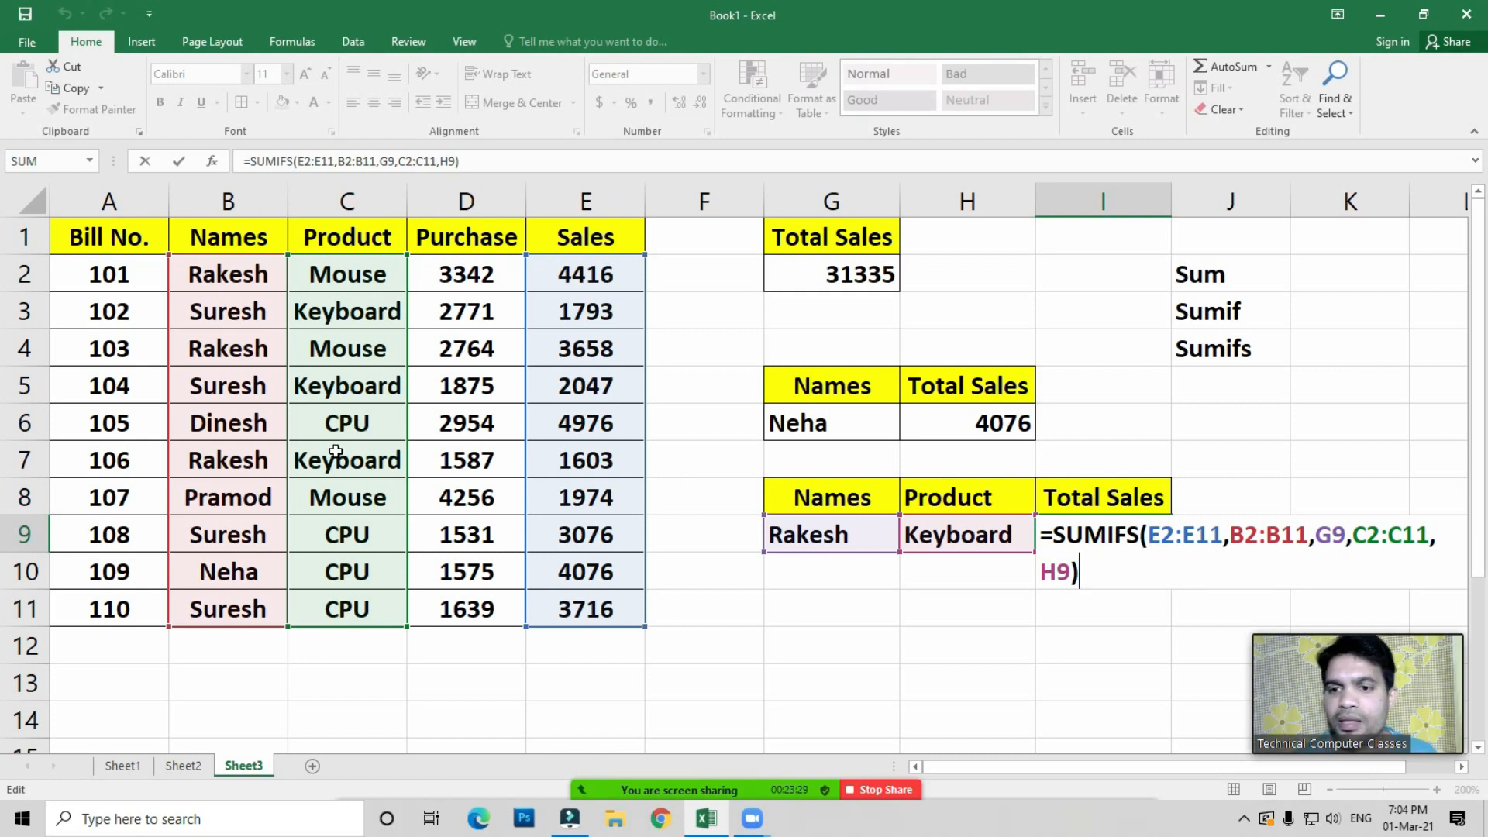
{"action": "key", "text": "Return"}
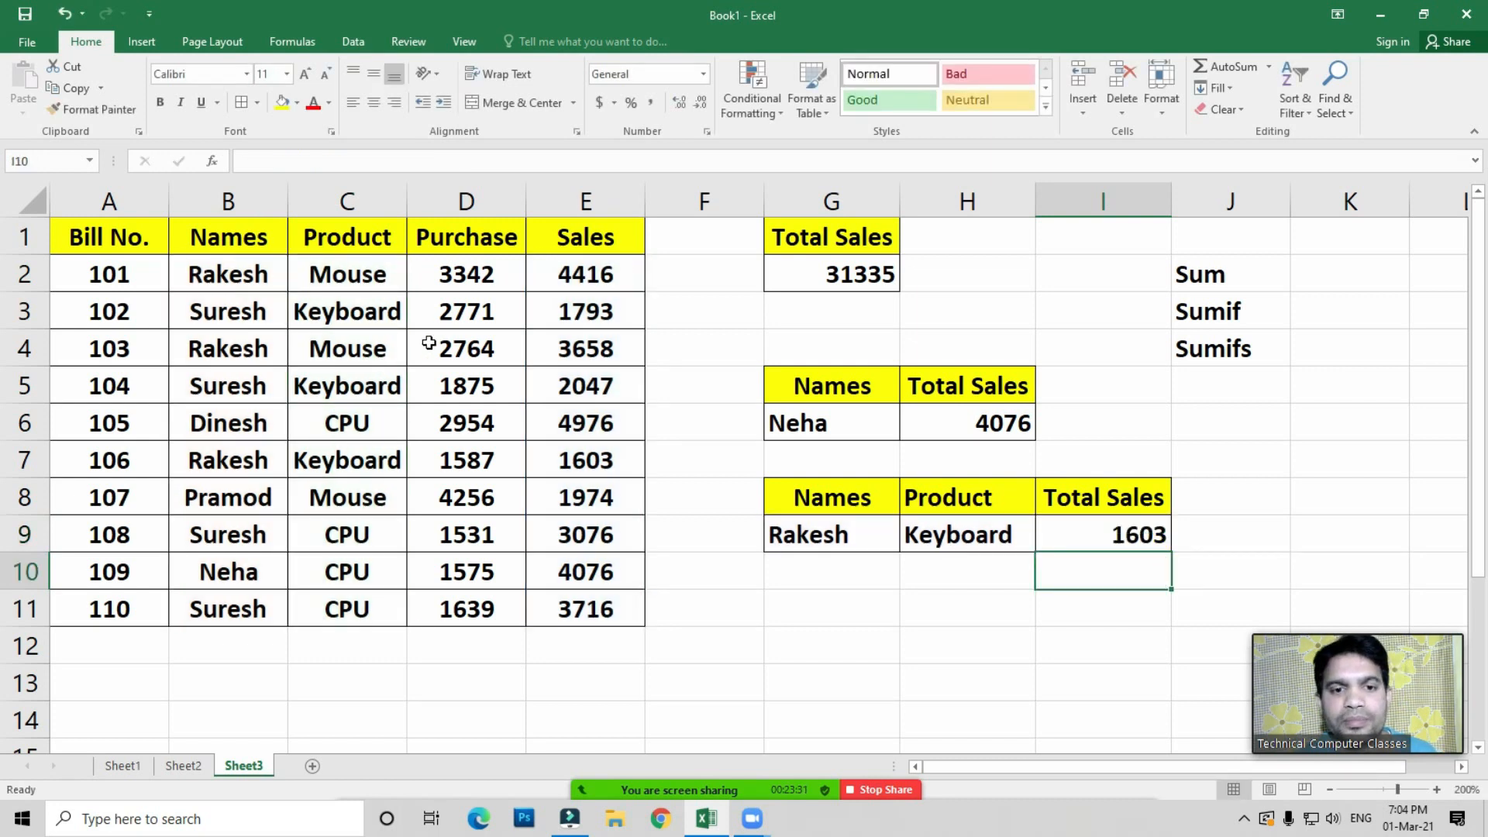
Ask all meeting participants to unmute in Zoom, then close the participants list
{"action": "left_click", "coordinate": [678, 580]}
{"action": "left_click", "coordinate": [748, 409]}
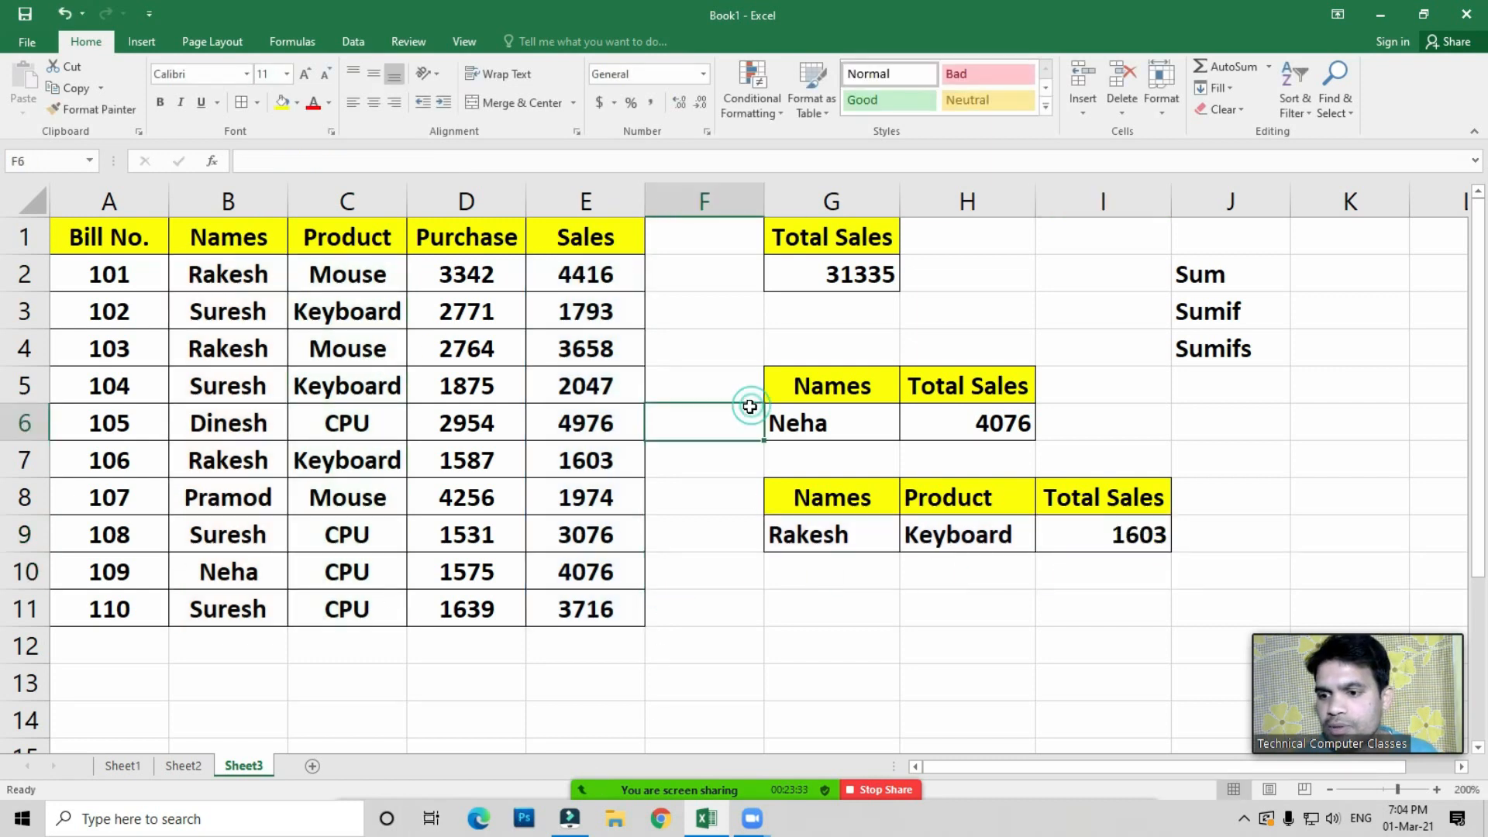
{"action": "left_click", "coordinate": [671, 771]}
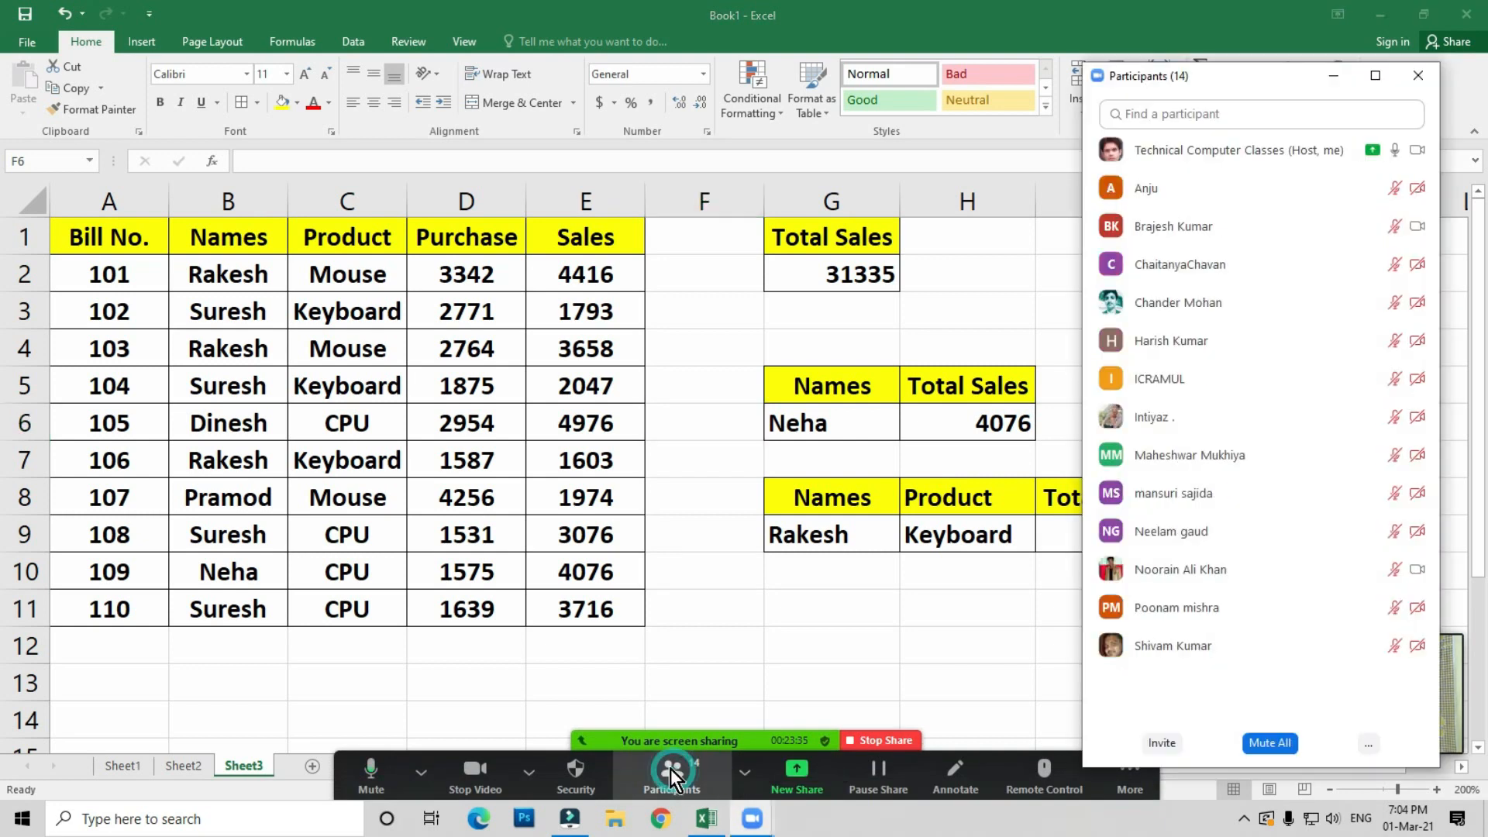
{"action": "left_click", "coordinate": [1369, 743]}
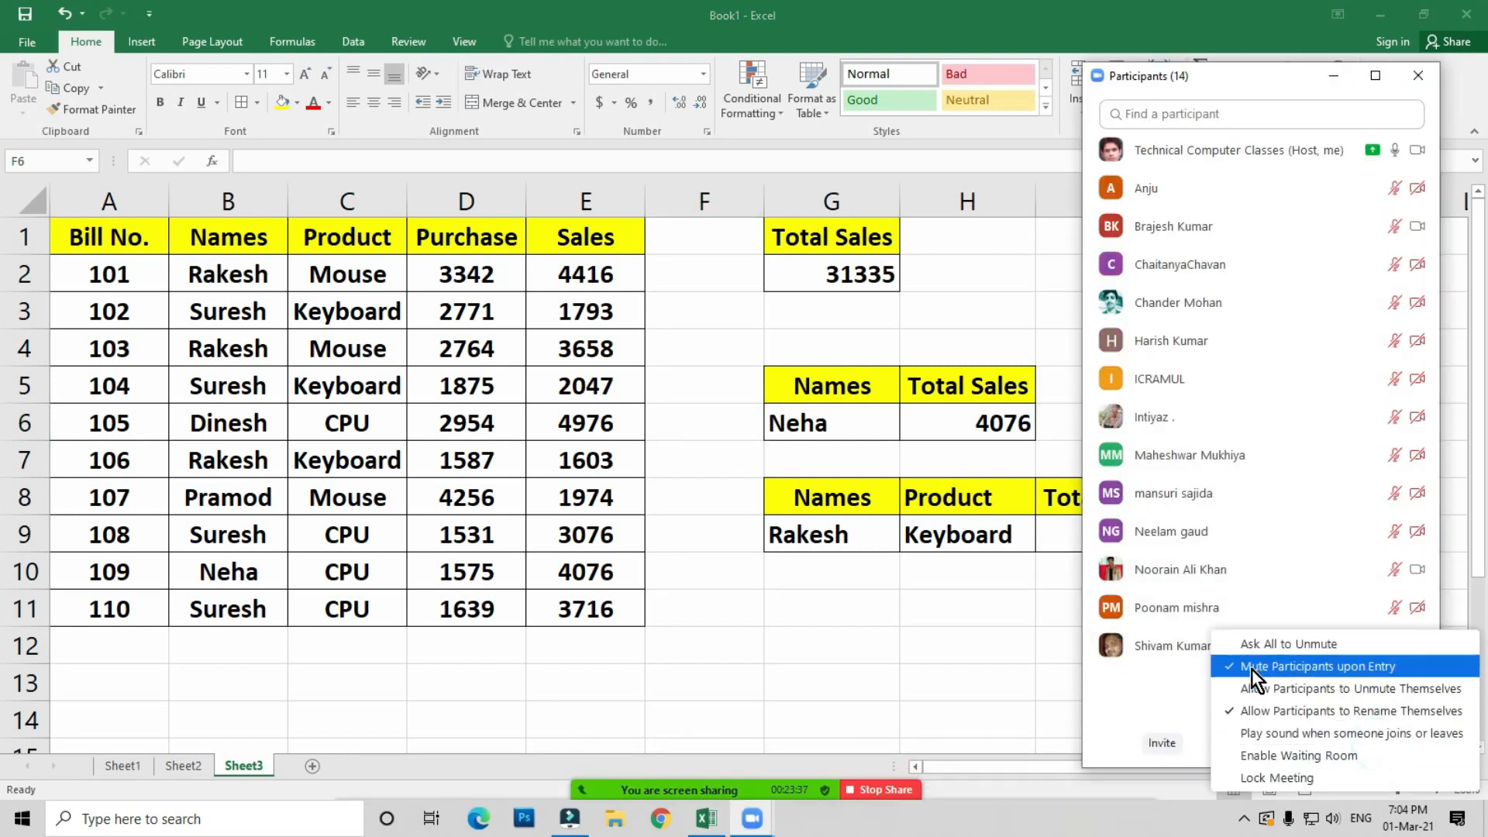
{"action": "left_click", "coordinate": [1289, 644]}
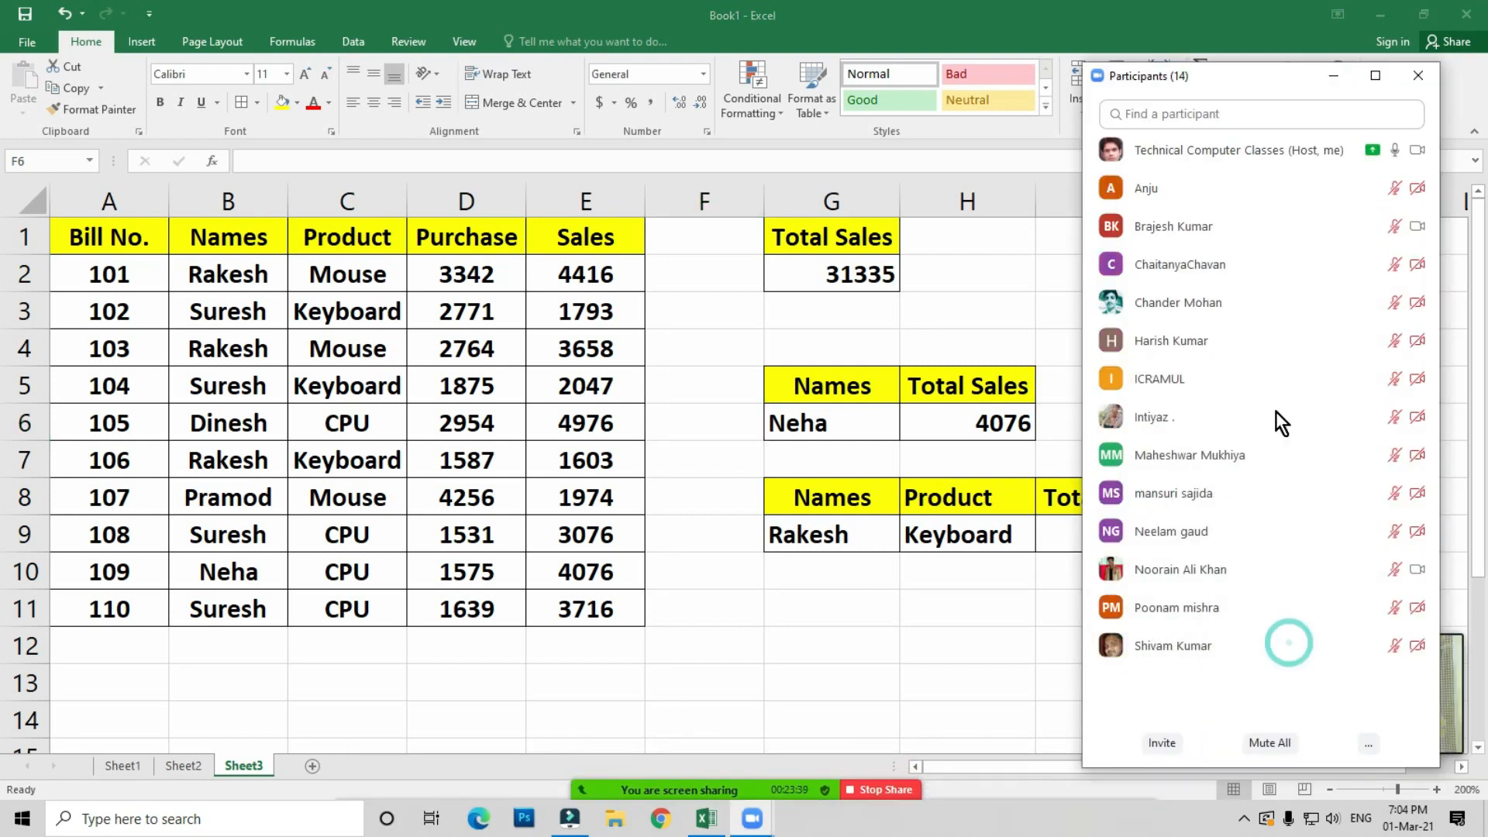
{"action": "left_click", "coordinate": [1419, 75]}
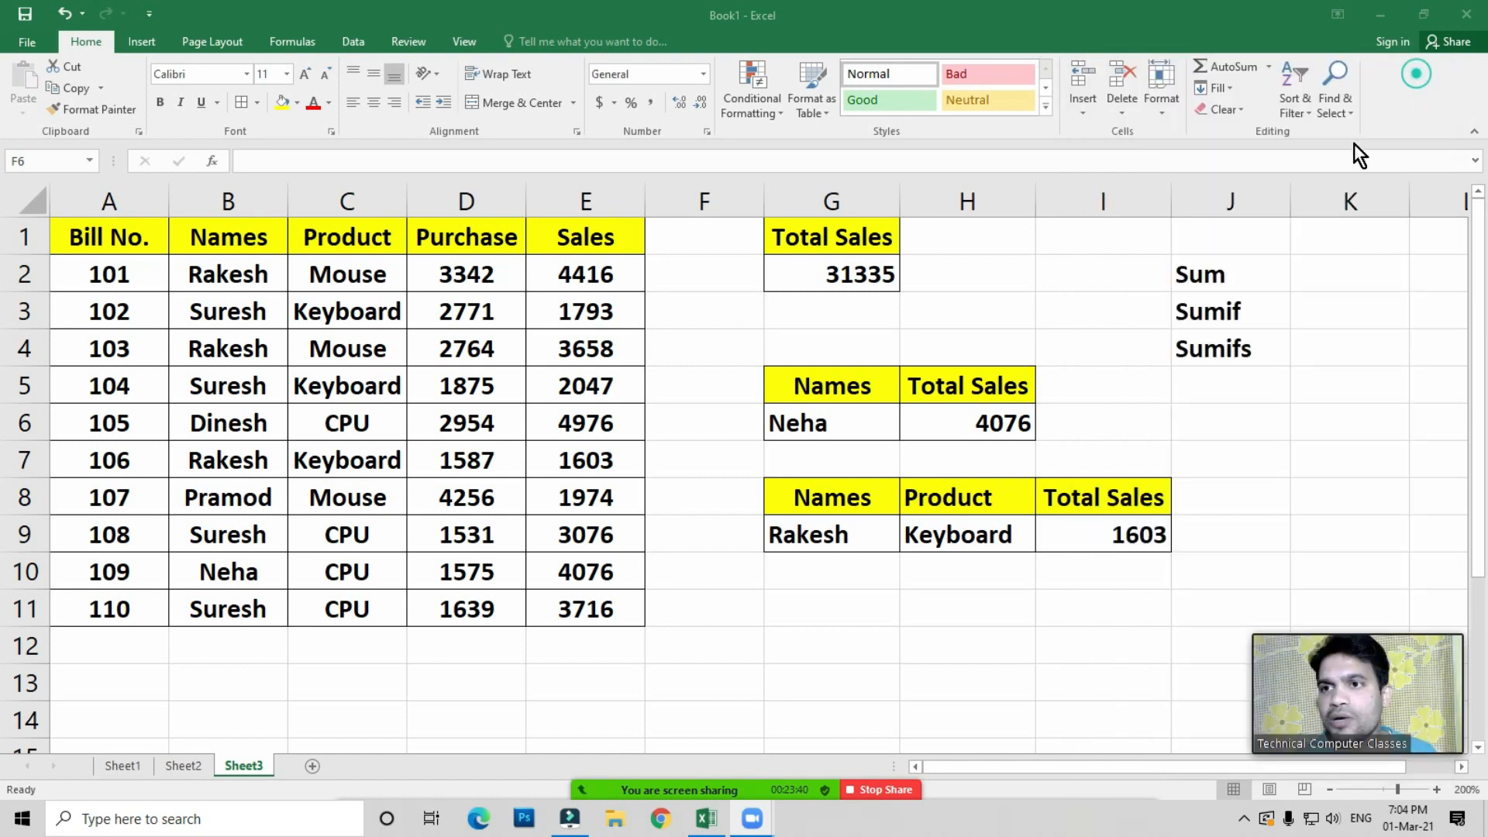
Review the empty cells below the lookups and the Sumif and Sumifs notes in column J
{"action": "left_click", "coordinate": [672, 487]}
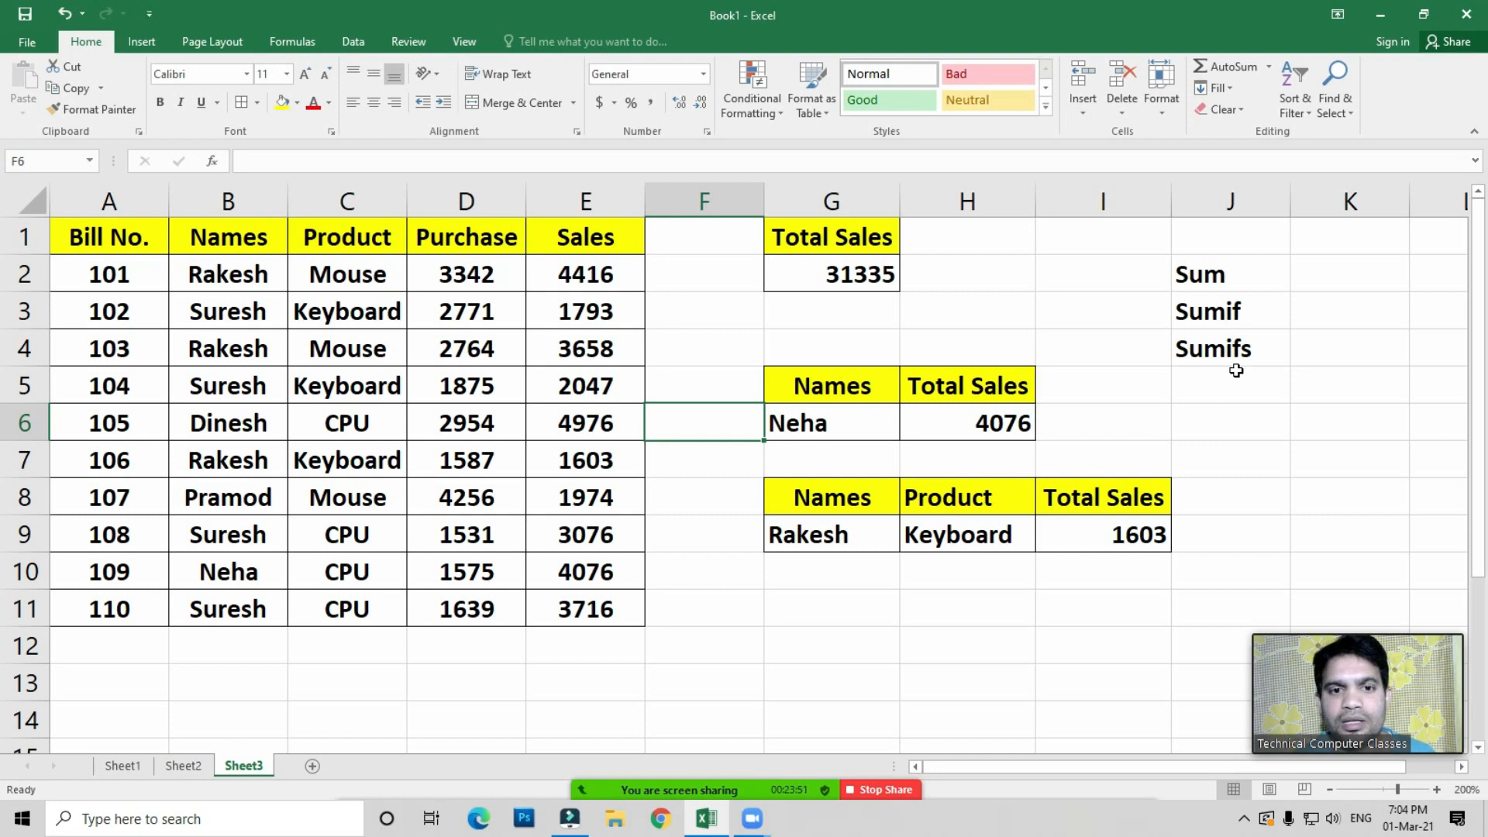
{"action": "left_click", "coordinate": [681, 510]}
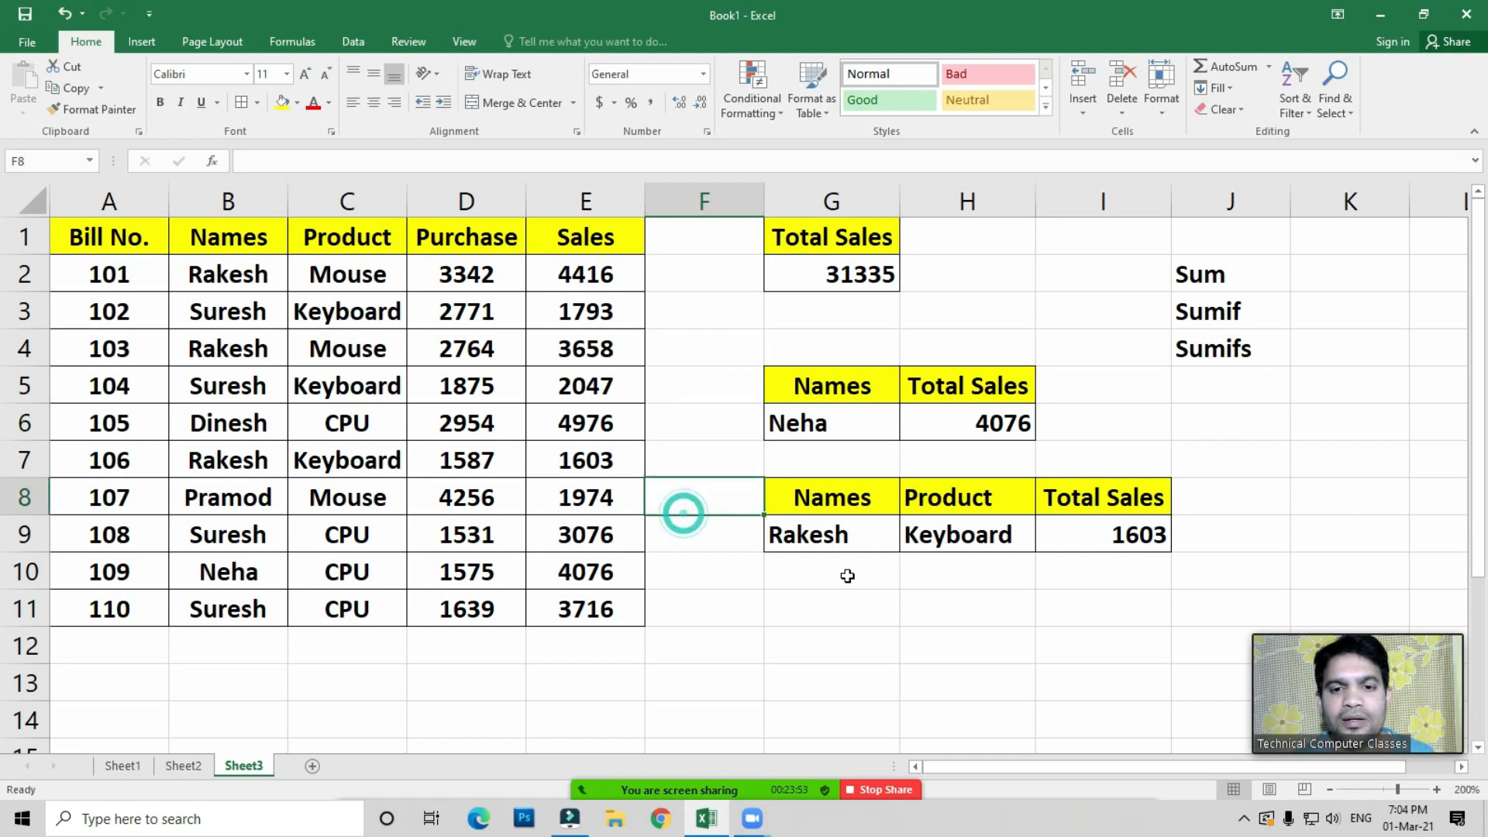
{"action": "left_click", "coordinate": [847, 573]}
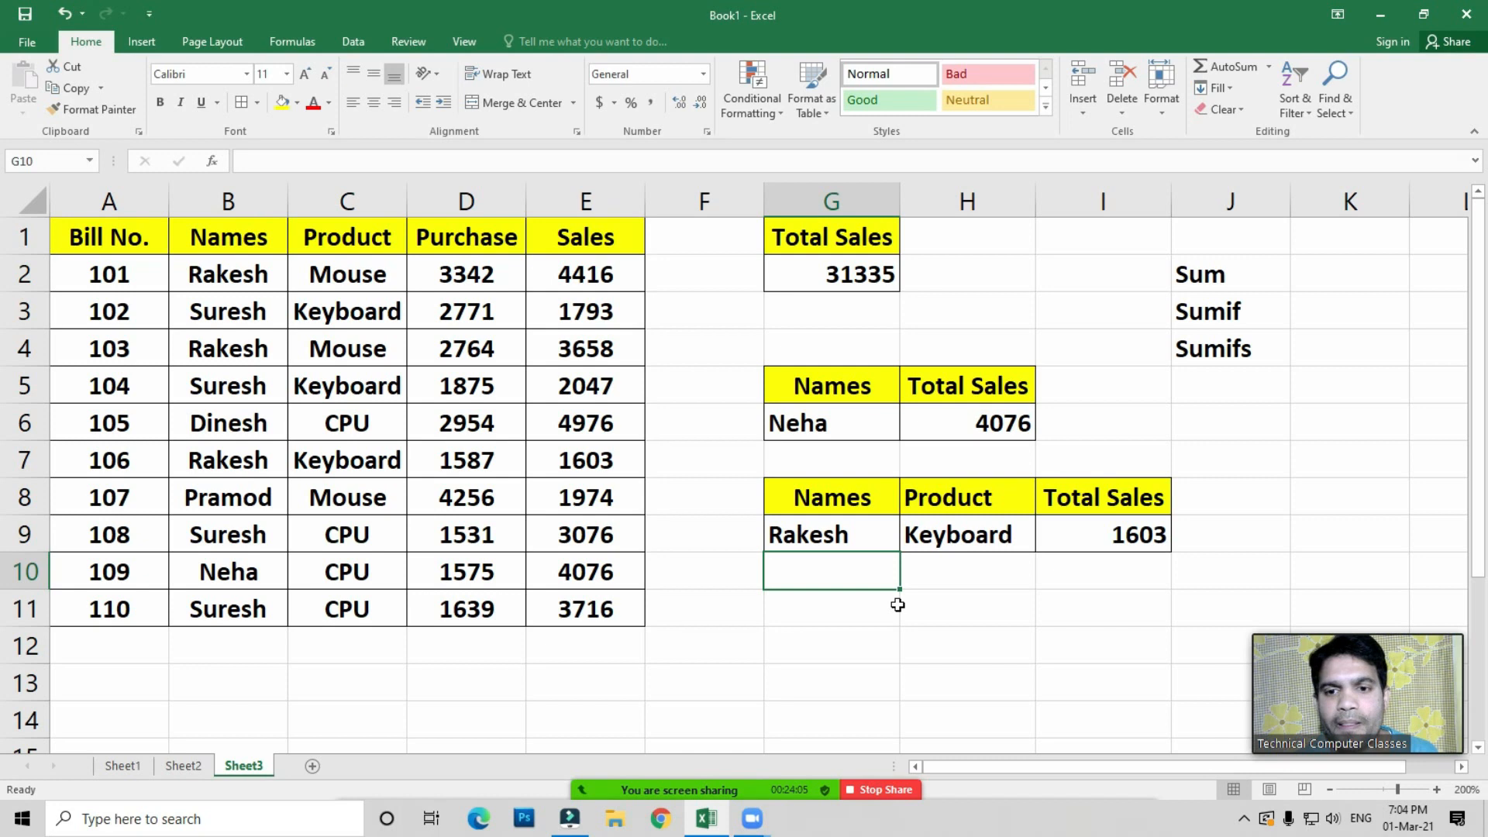
{"action": "left_click", "coordinate": [959, 573]}
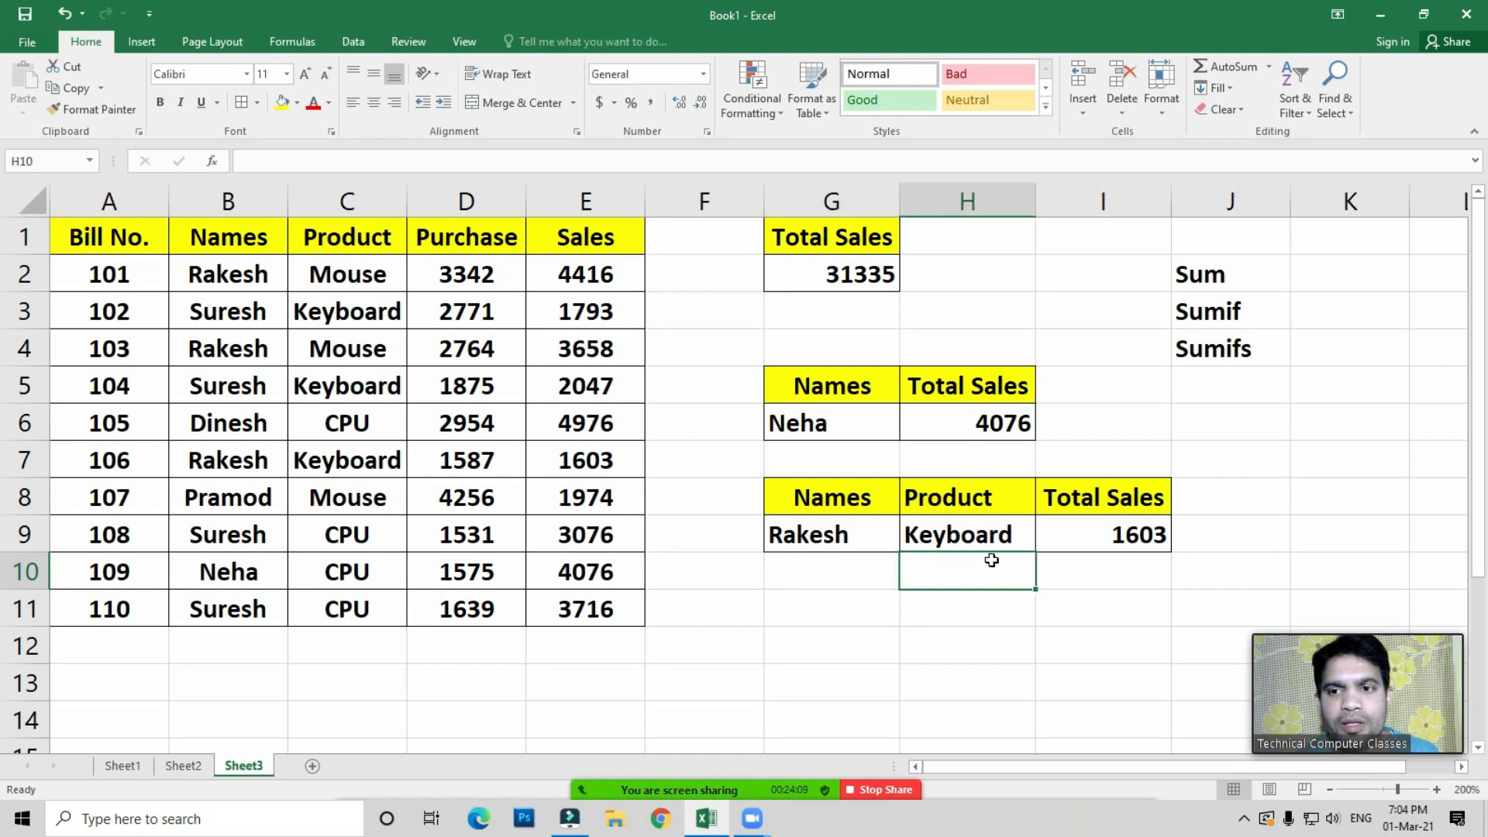
{"action": "left_click", "coordinate": [1224, 304]}
{"action": "left_click", "coordinate": [1223, 350]}
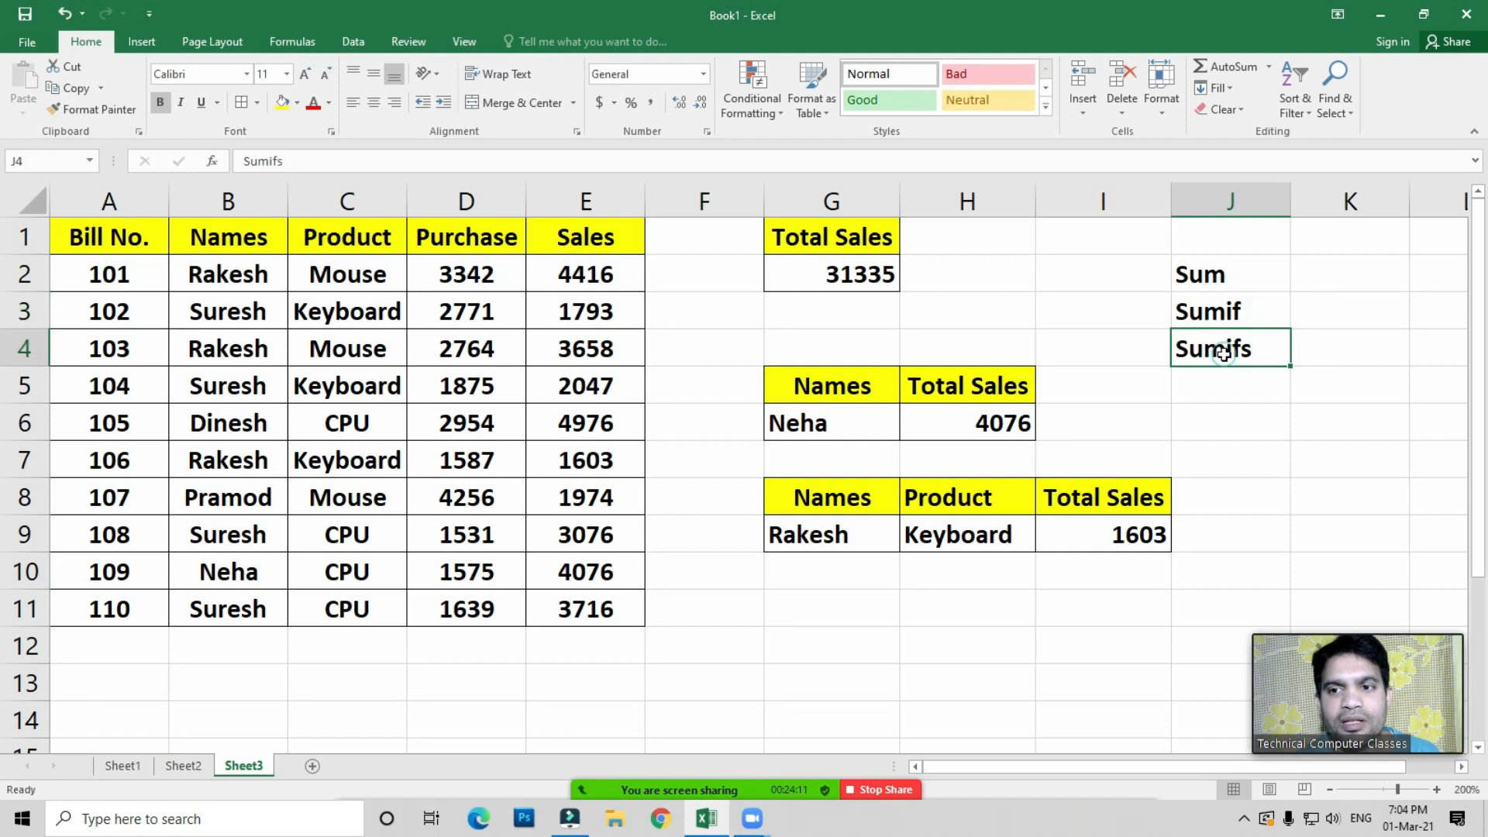
{"action": "left_click", "coordinate": [1223, 310]}
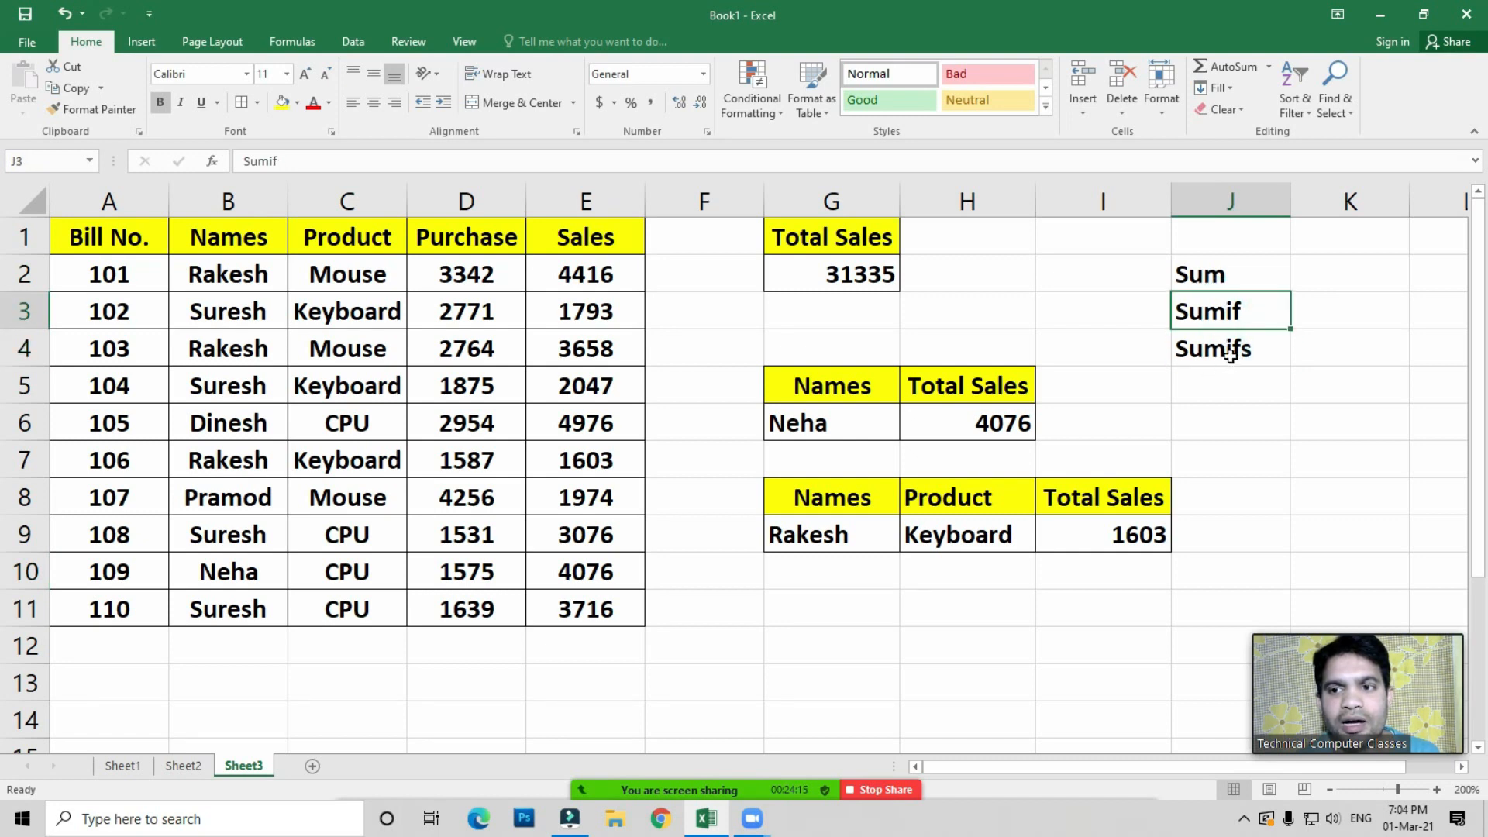
{"action": "left_click", "coordinate": [1226, 347]}
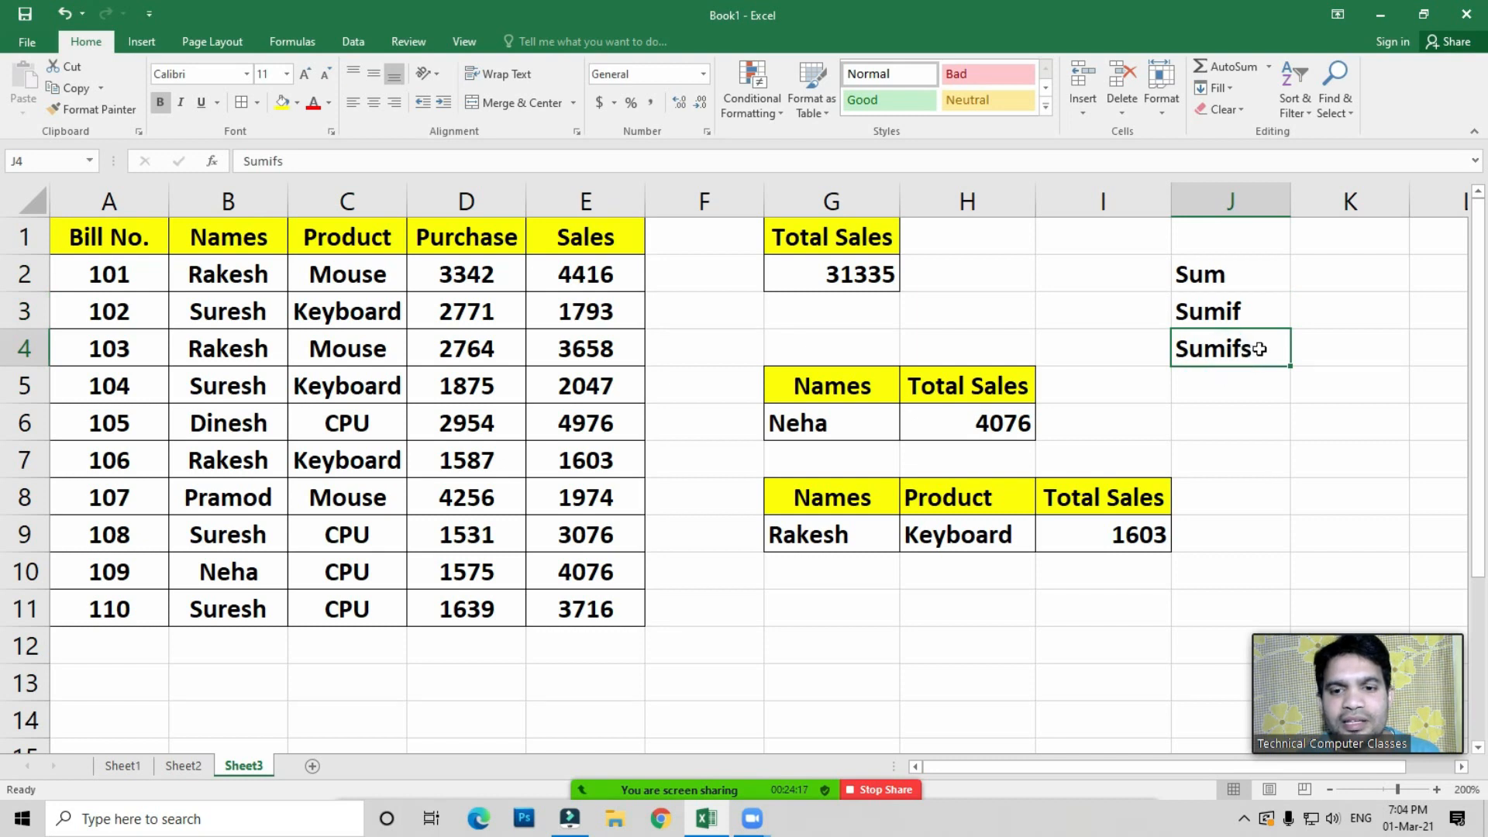
{"action": "left_click", "coordinate": [1088, 665]}
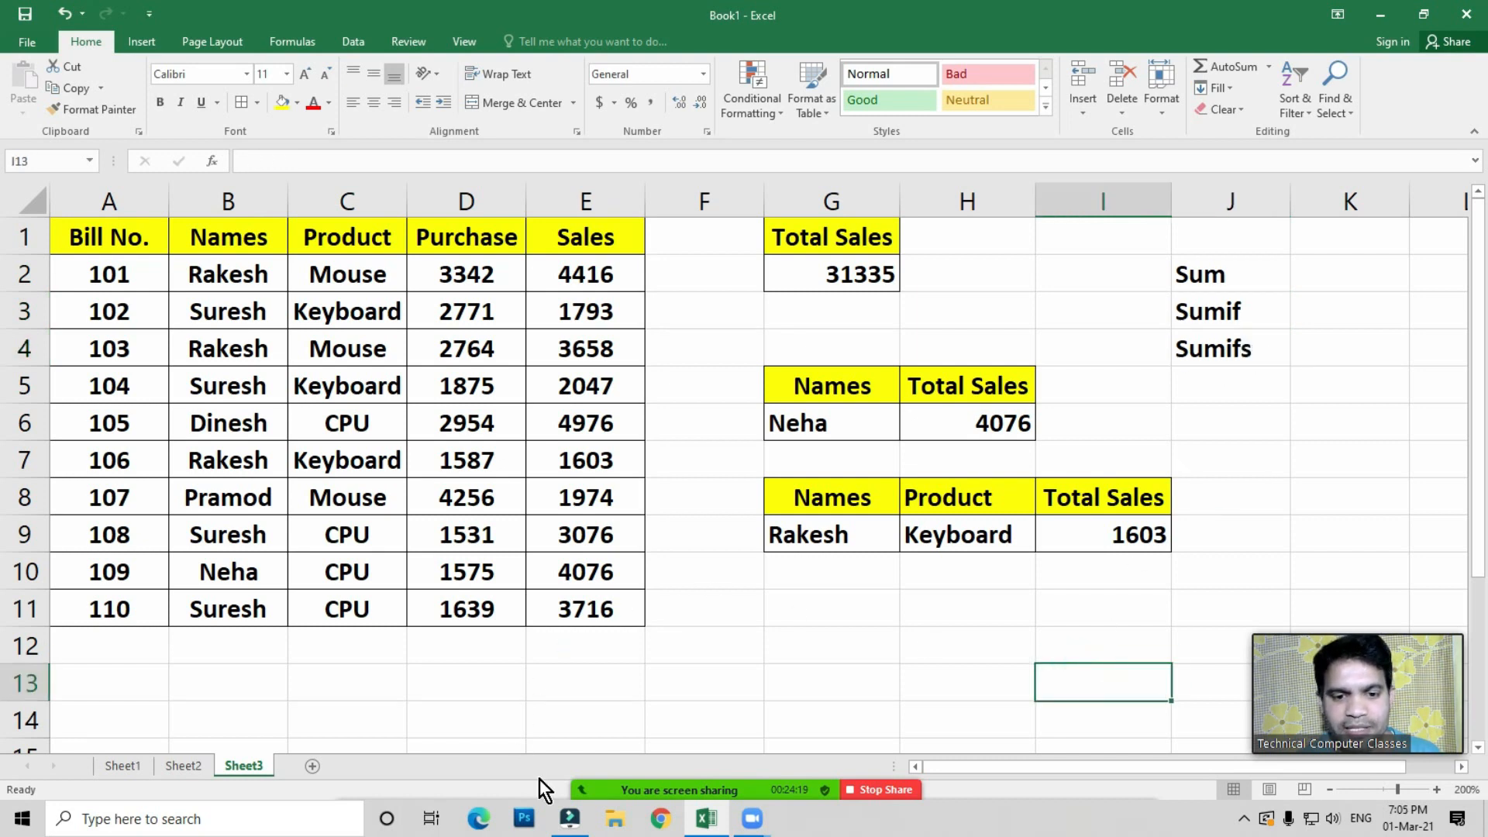
Mute all participants in Zoom, then select the Rakesh, Keyboard, 1603 entries in G9:I9
{"action": "left_click", "coordinate": [668, 777]}
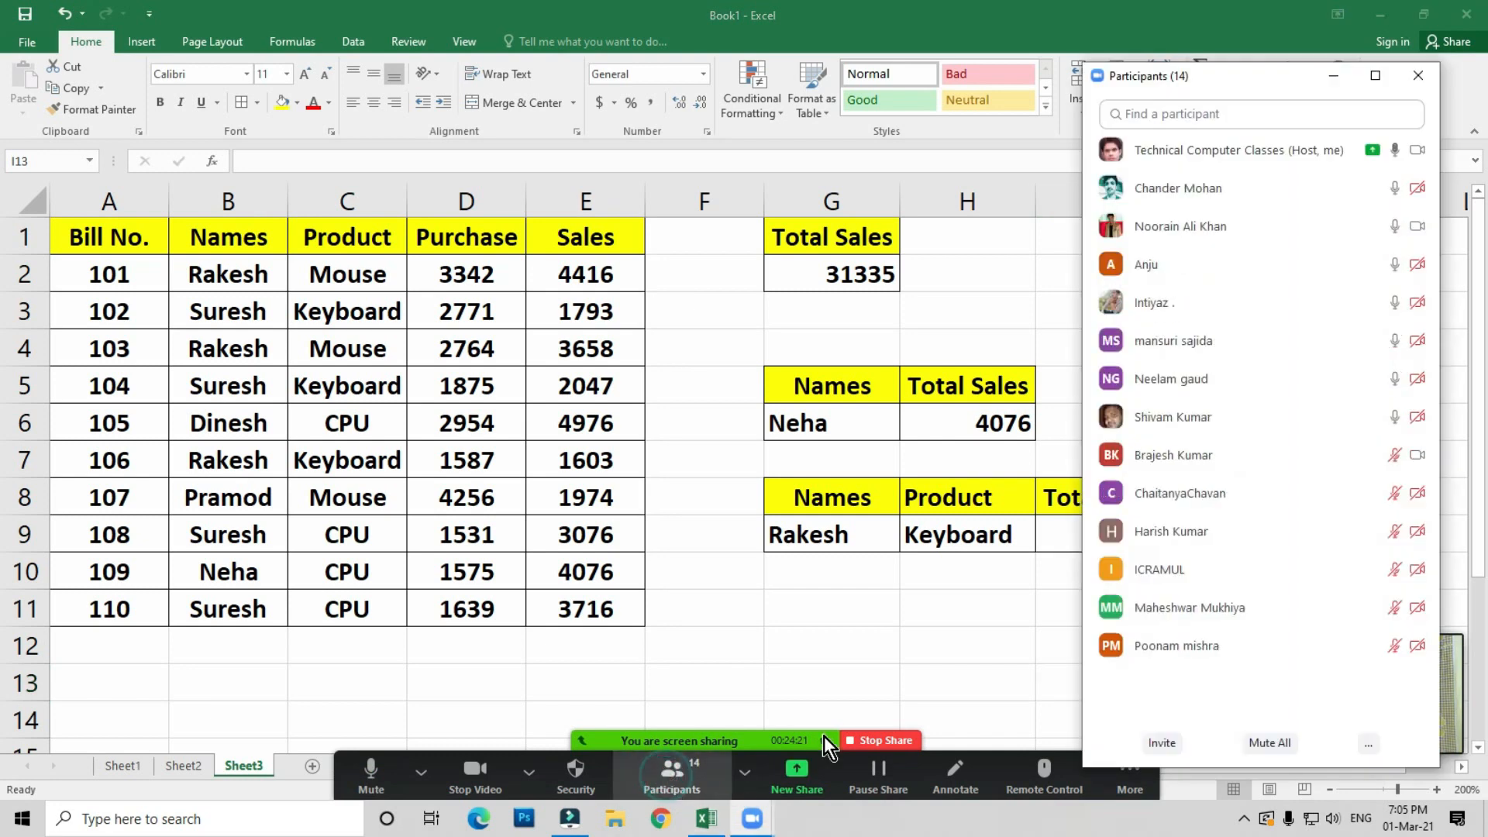
{"action": "left_click", "coordinate": [1272, 740]}
{"action": "left_click", "coordinate": [814, 458]}
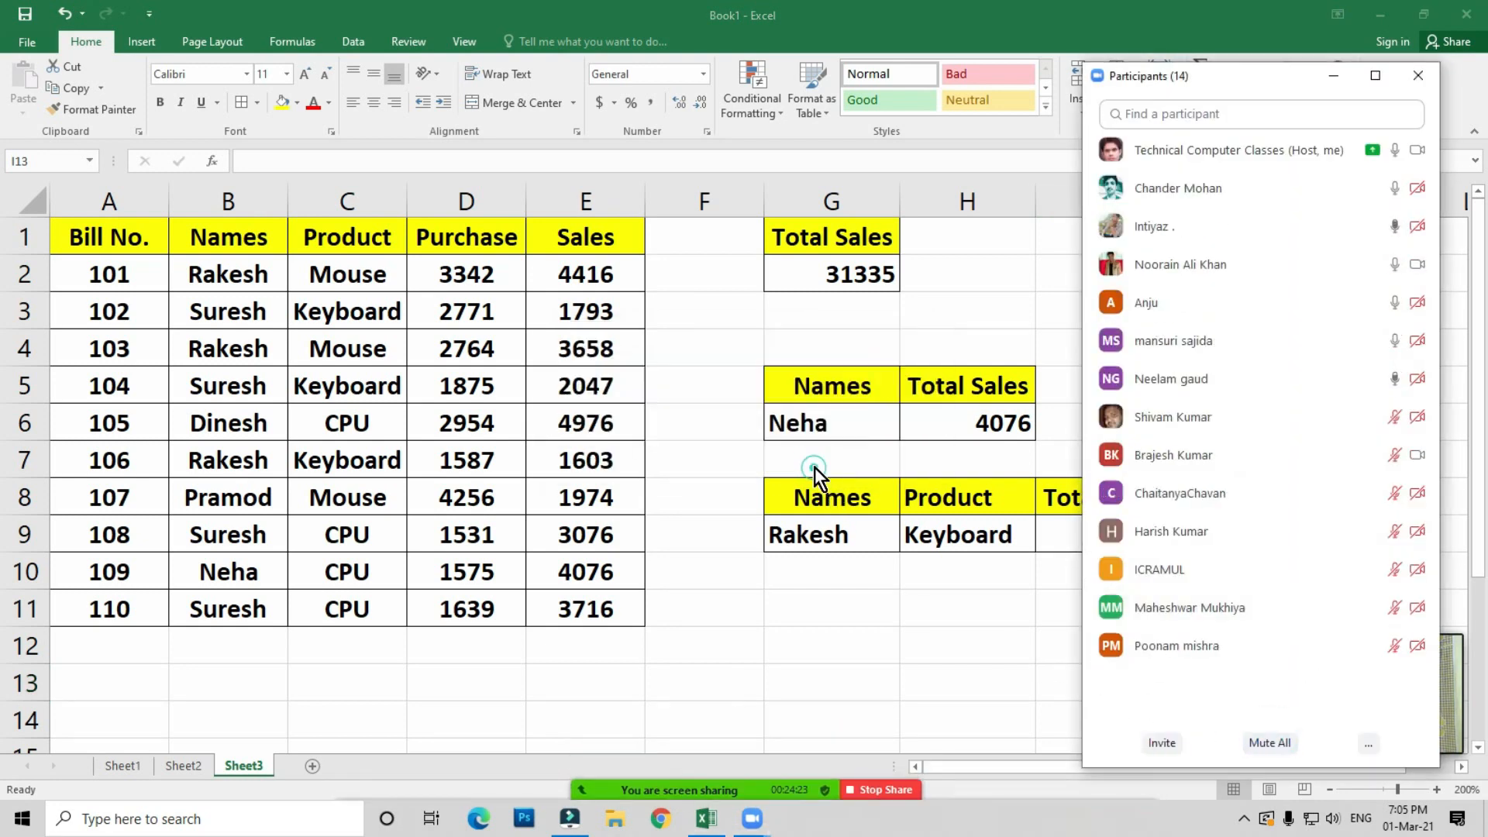
{"action": "left_click", "coordinate": [1419, 76]}
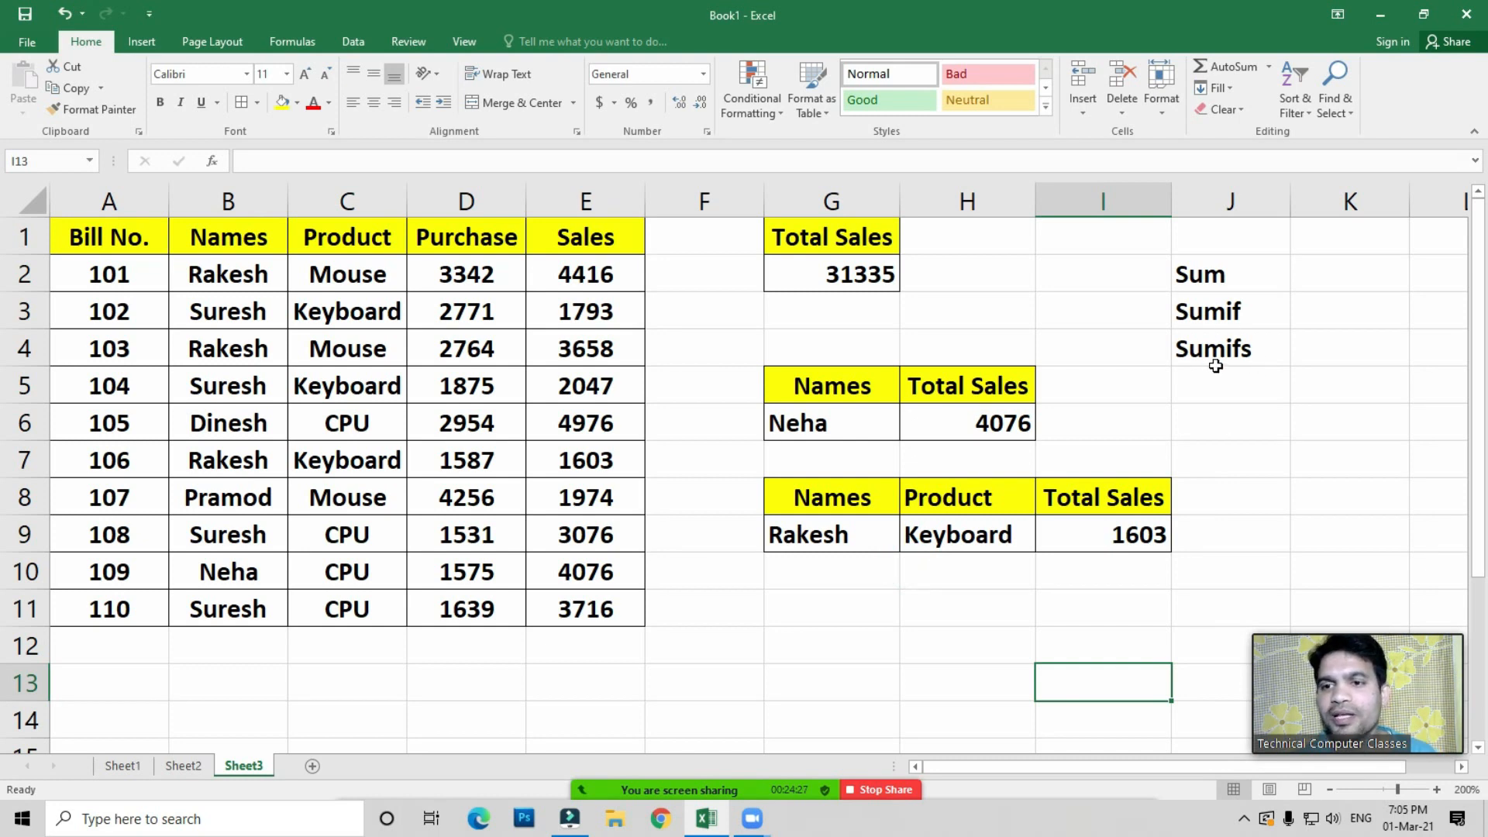
{"action": "left_click_drag", "start_coordinate": [822, 529], "coordinate": [1149, 547]}
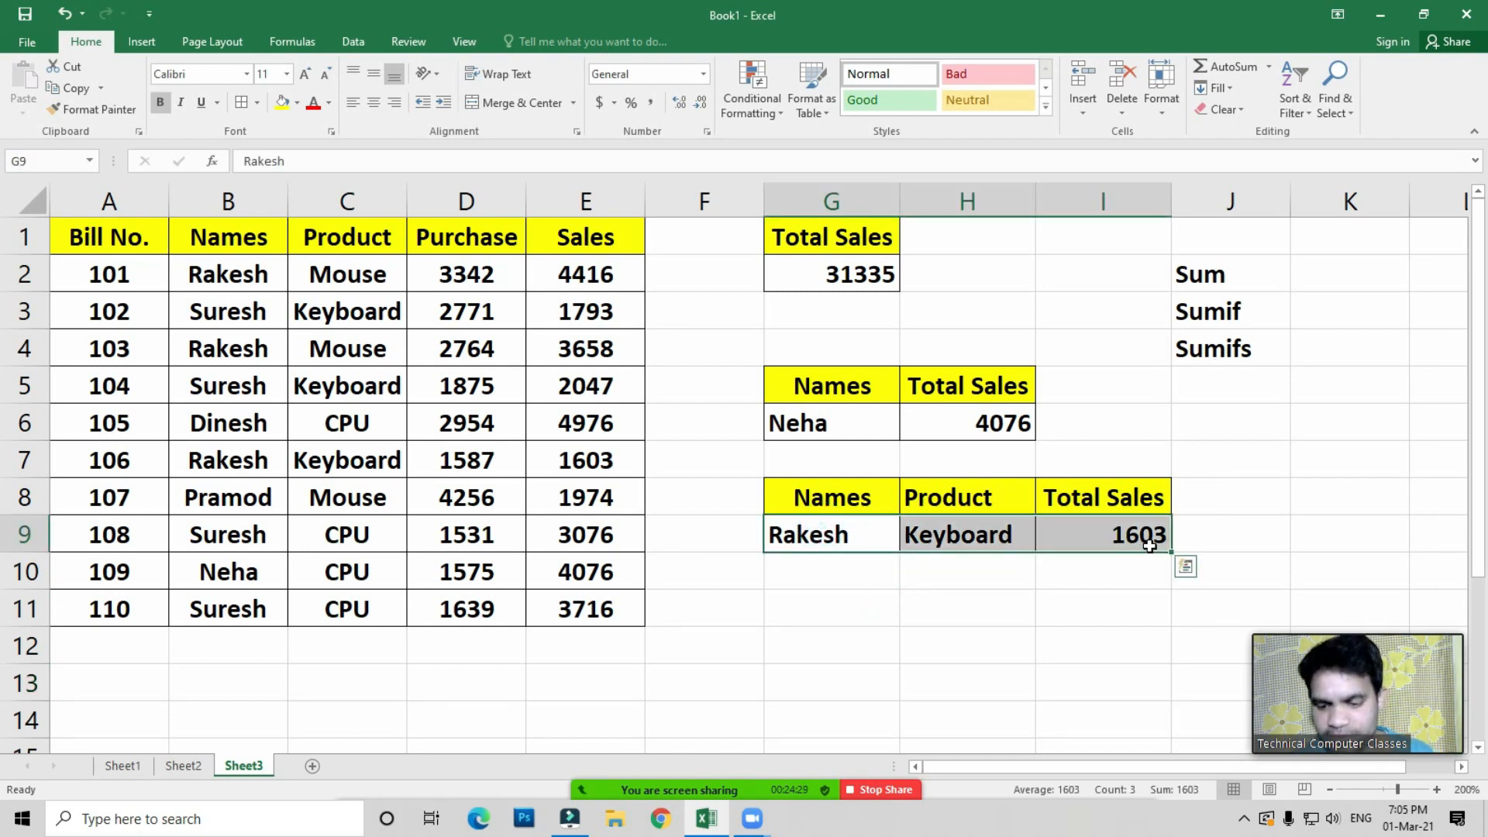
Clear Rakesh, Keyboard and 1603 from G9:I9 and make cell G9 bold
{"action": "key", "text": "Delete"}
{"action": "left_click", "coordinate": [823, 531]}
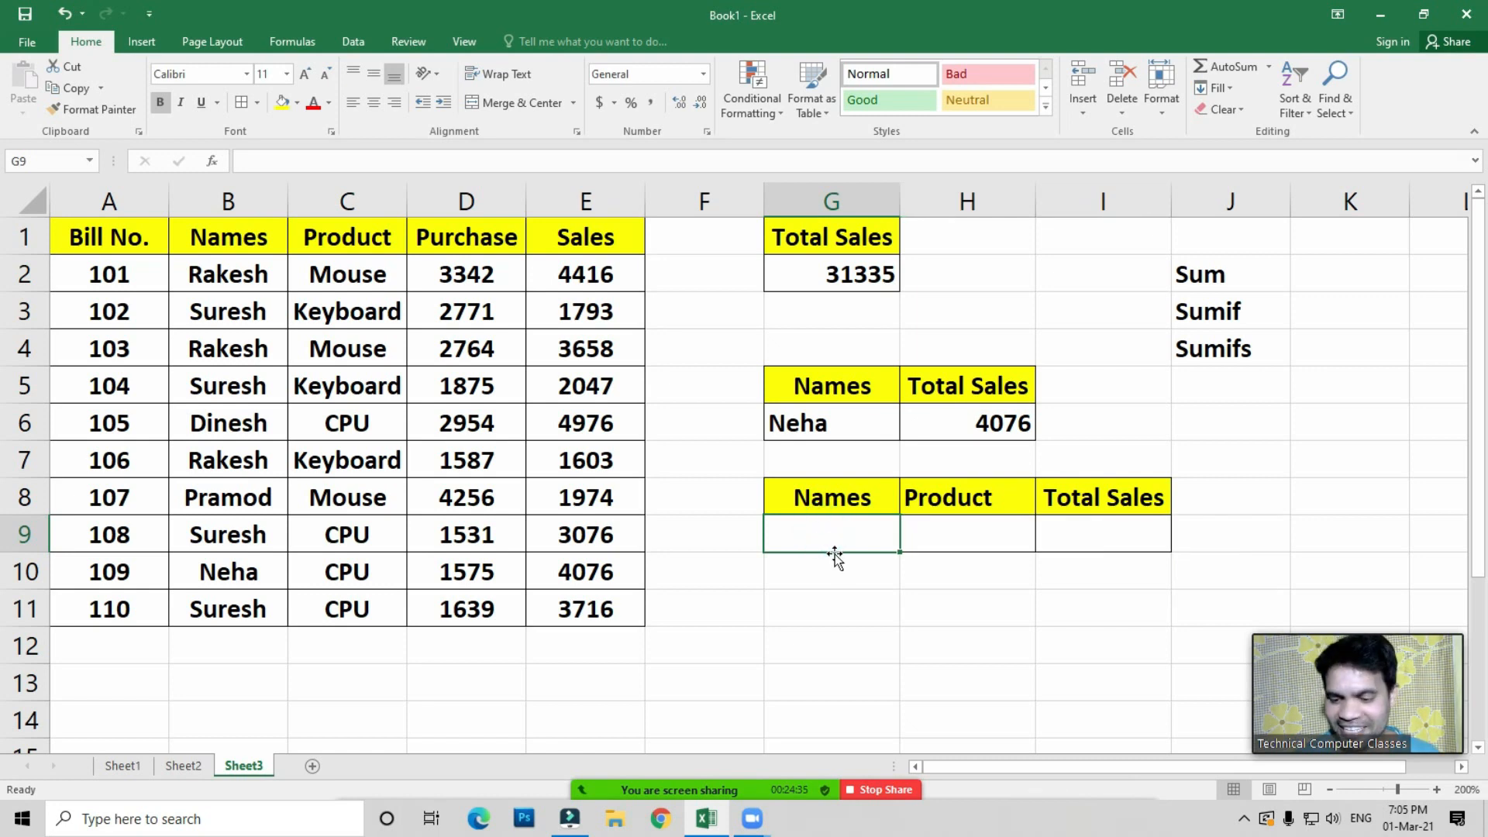
{"action": "key", "text": "ctrl+b"}
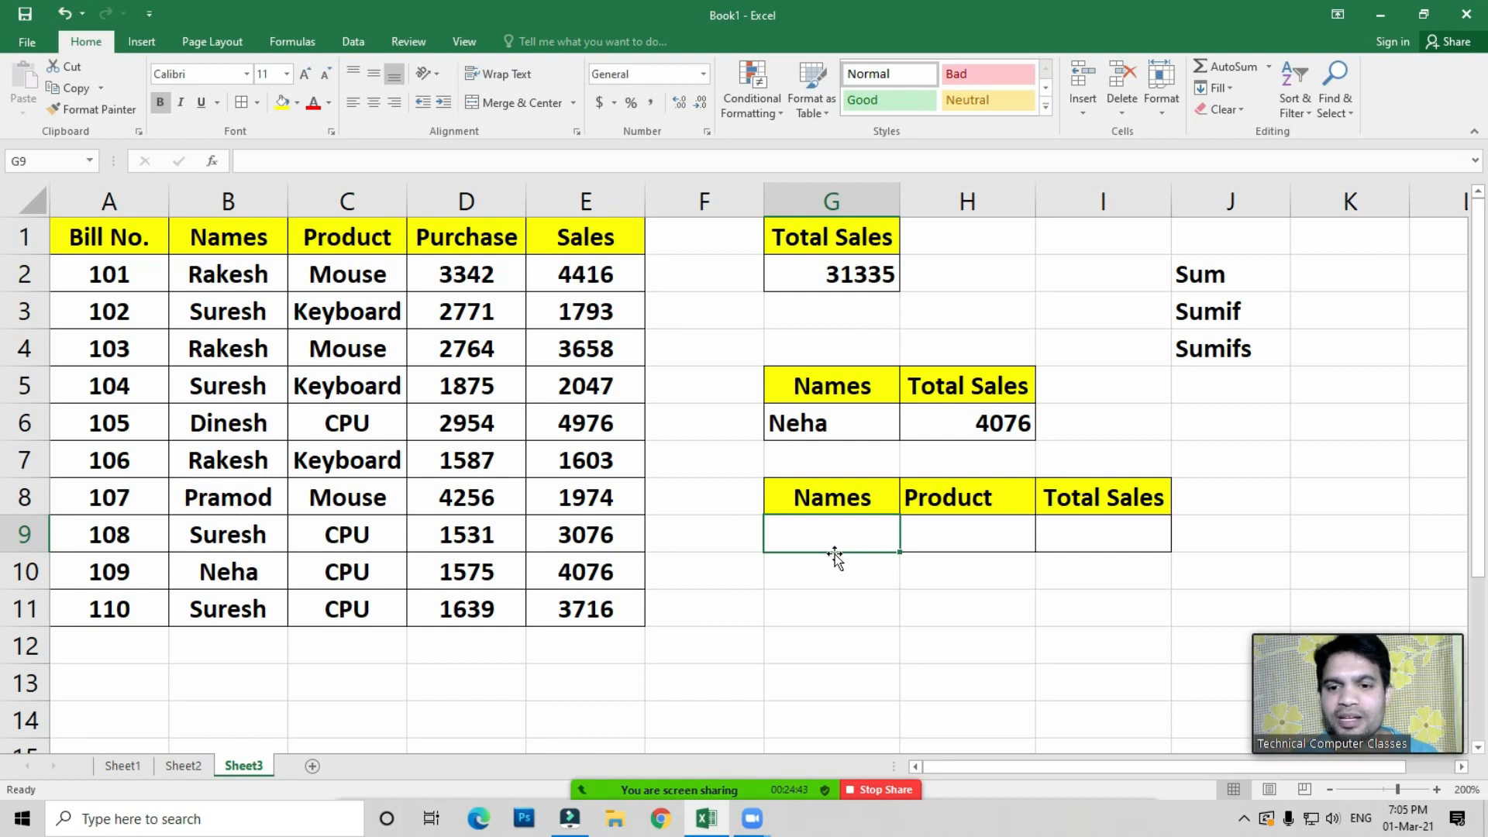
{"action": "key", "text": "Right"}
{"action": "key", "text": "Left"}
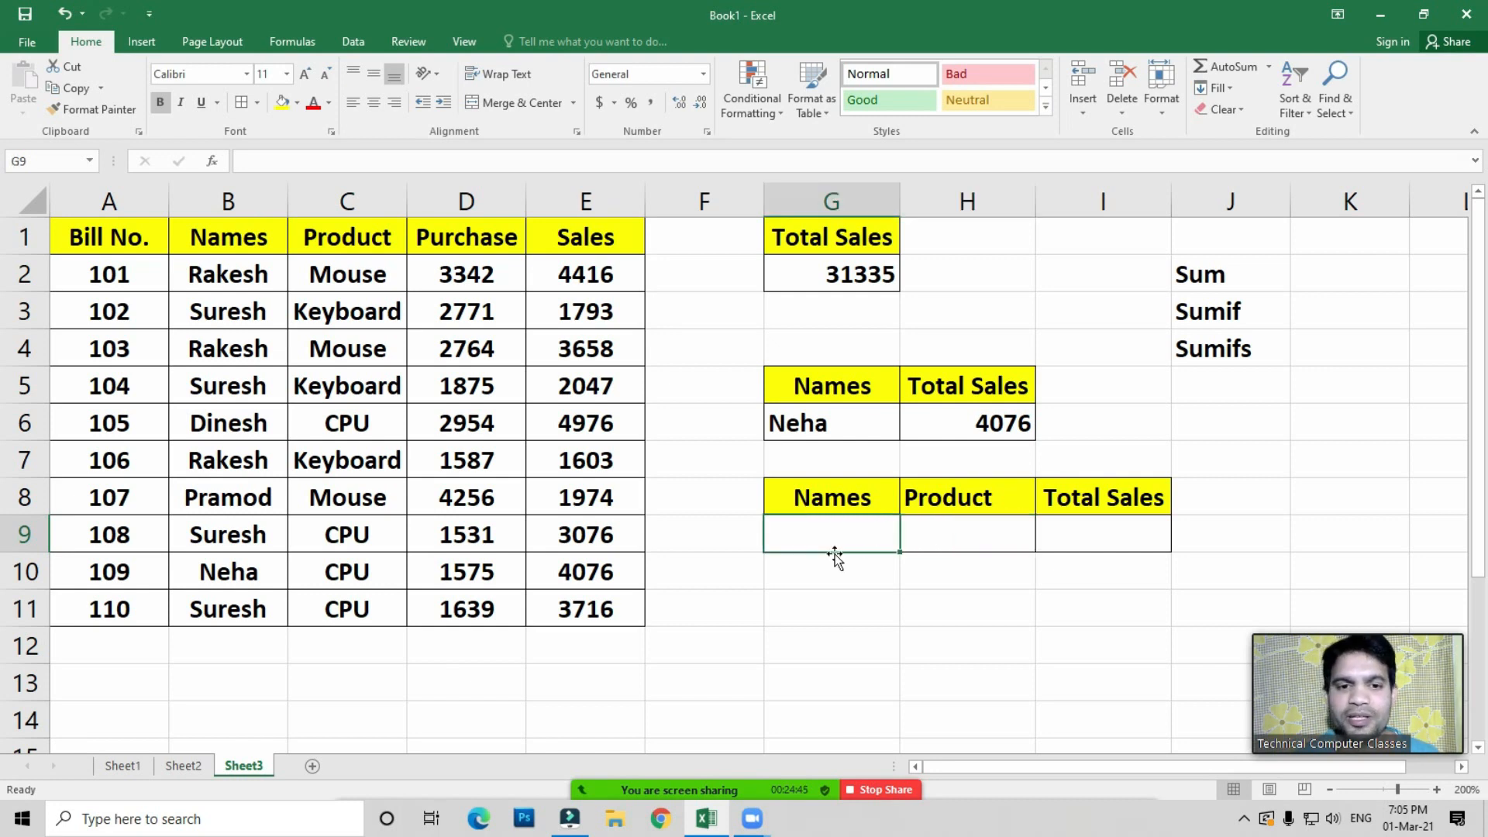
{"action": "key", "text": "Down"}
{"action": "key", "text": "Up"}
{"action": "key", "text": "Down"}
{"action": "key", "text": "Up"}
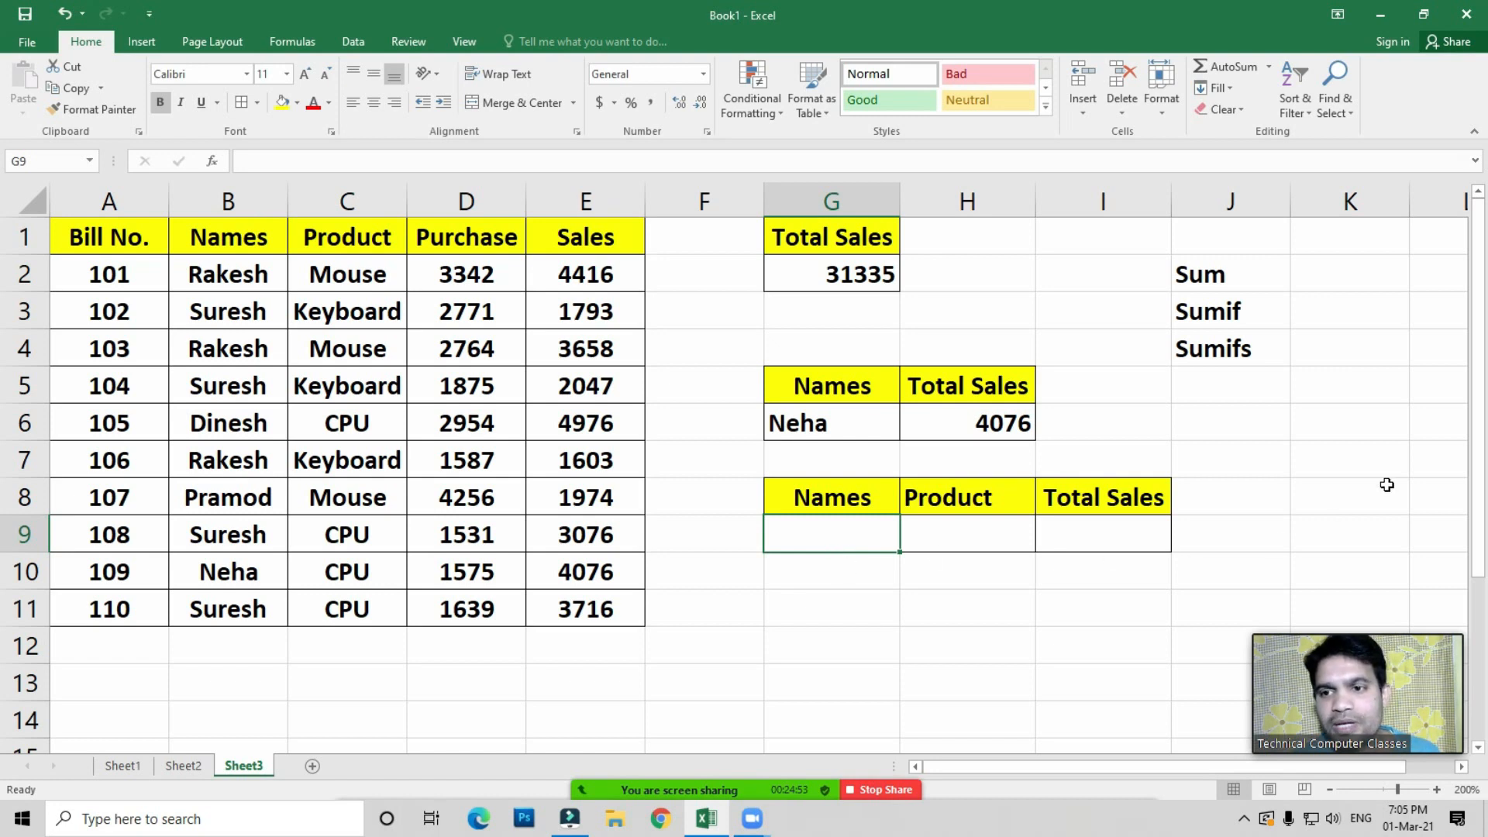
Check the Sumifs note in J4 and return to G9 for the next name
{"action": "left_click", "coordinate": [1230, 354]}
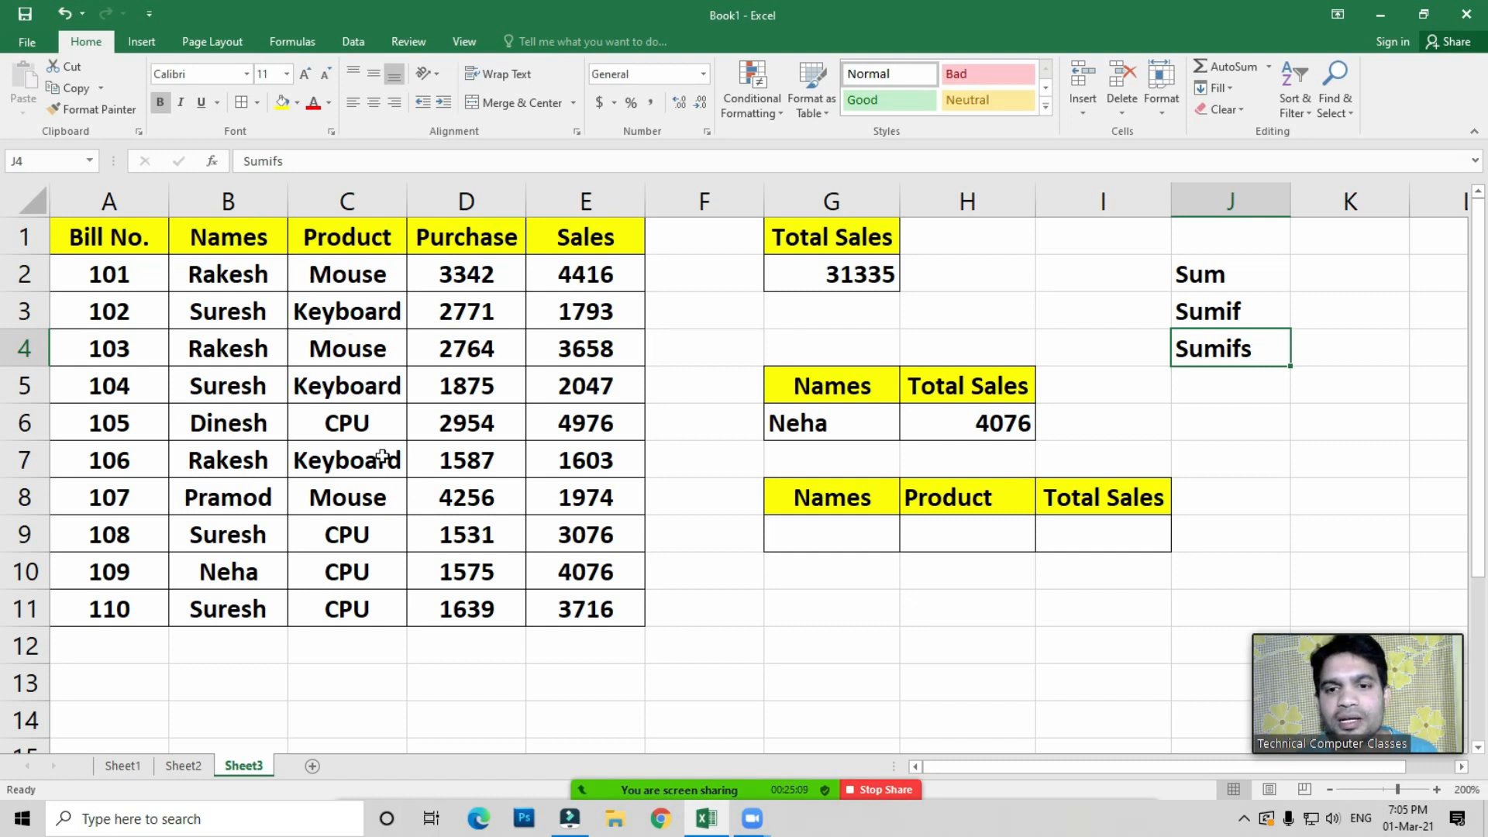
{"action": "left_click", "coordinate": [840, 527]}
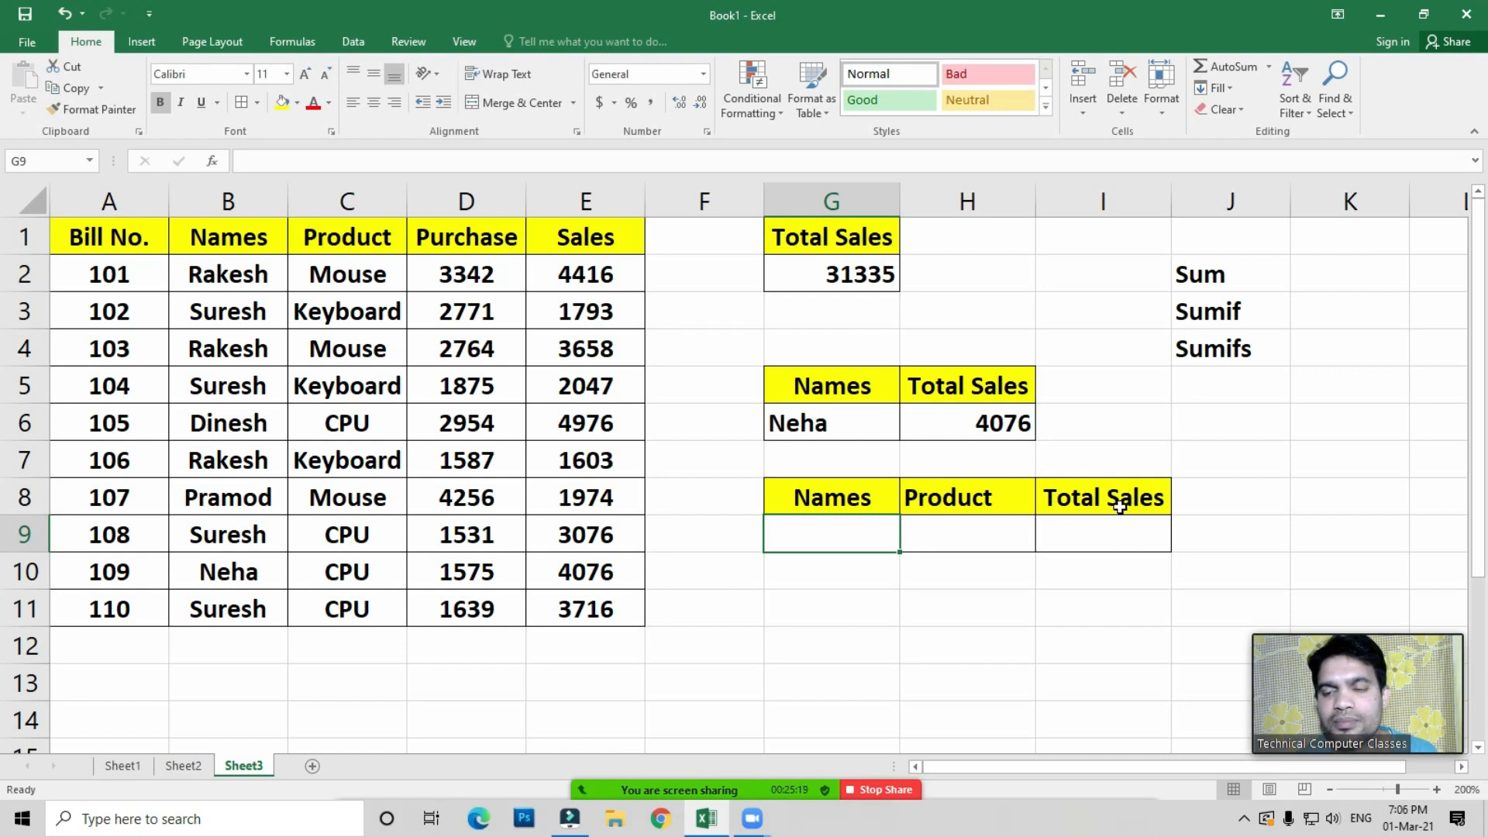
{"action": "left_click", "coordinate": [1110, 533]}
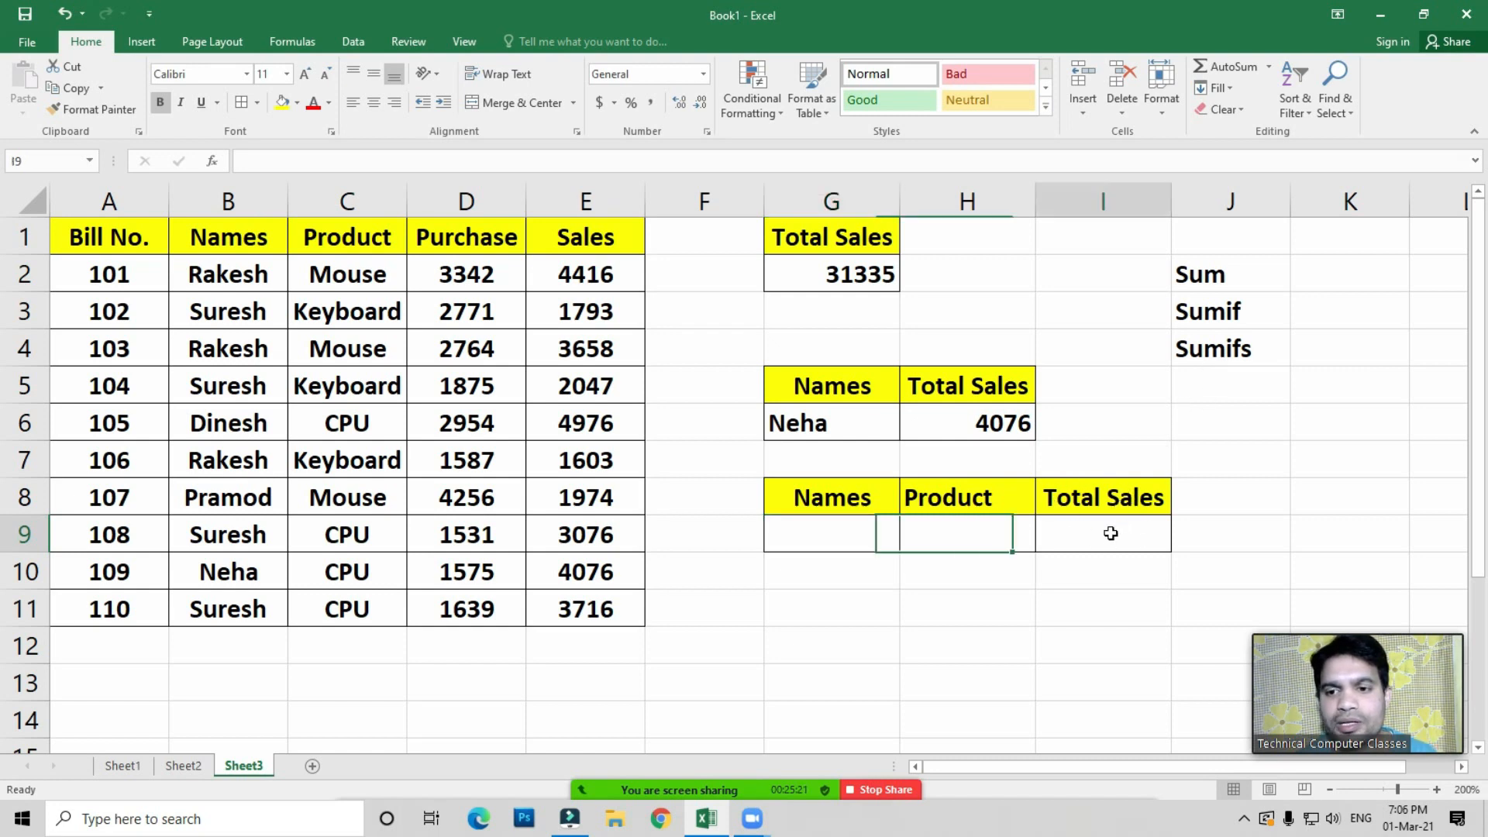
{"action": "left_click", "coordinate": [828, 533]}
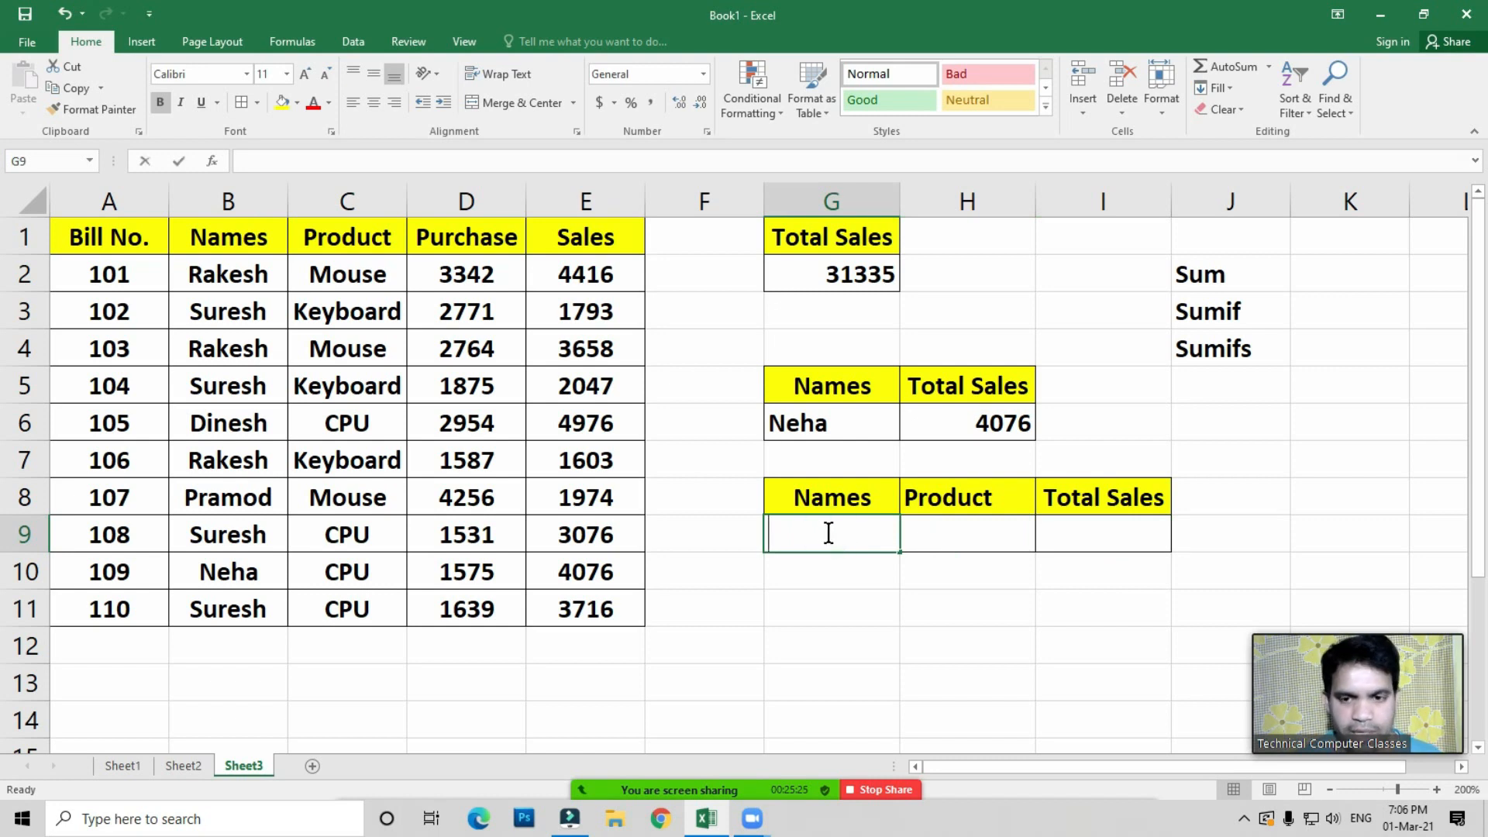
Enter Neha in G9 and CPU in H9, then start a =SUMIF( formula in I9
{"action": "type", "text": "Neha"}
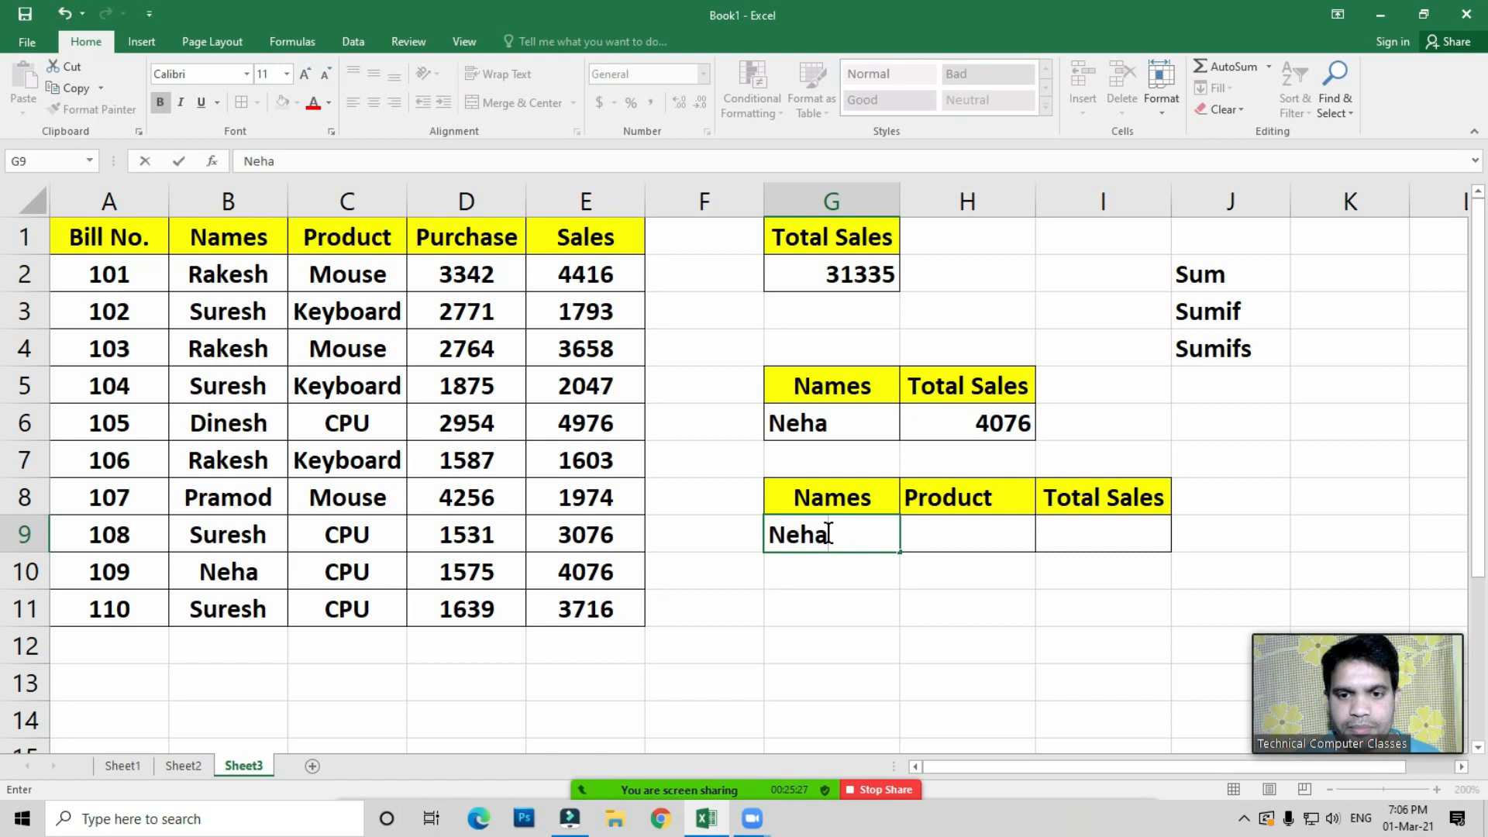
{"action": "key", "text": "Tab"}
{"action": "type", "text": "CPU"}
{"action": "key", "text": "ctrl+Return"}
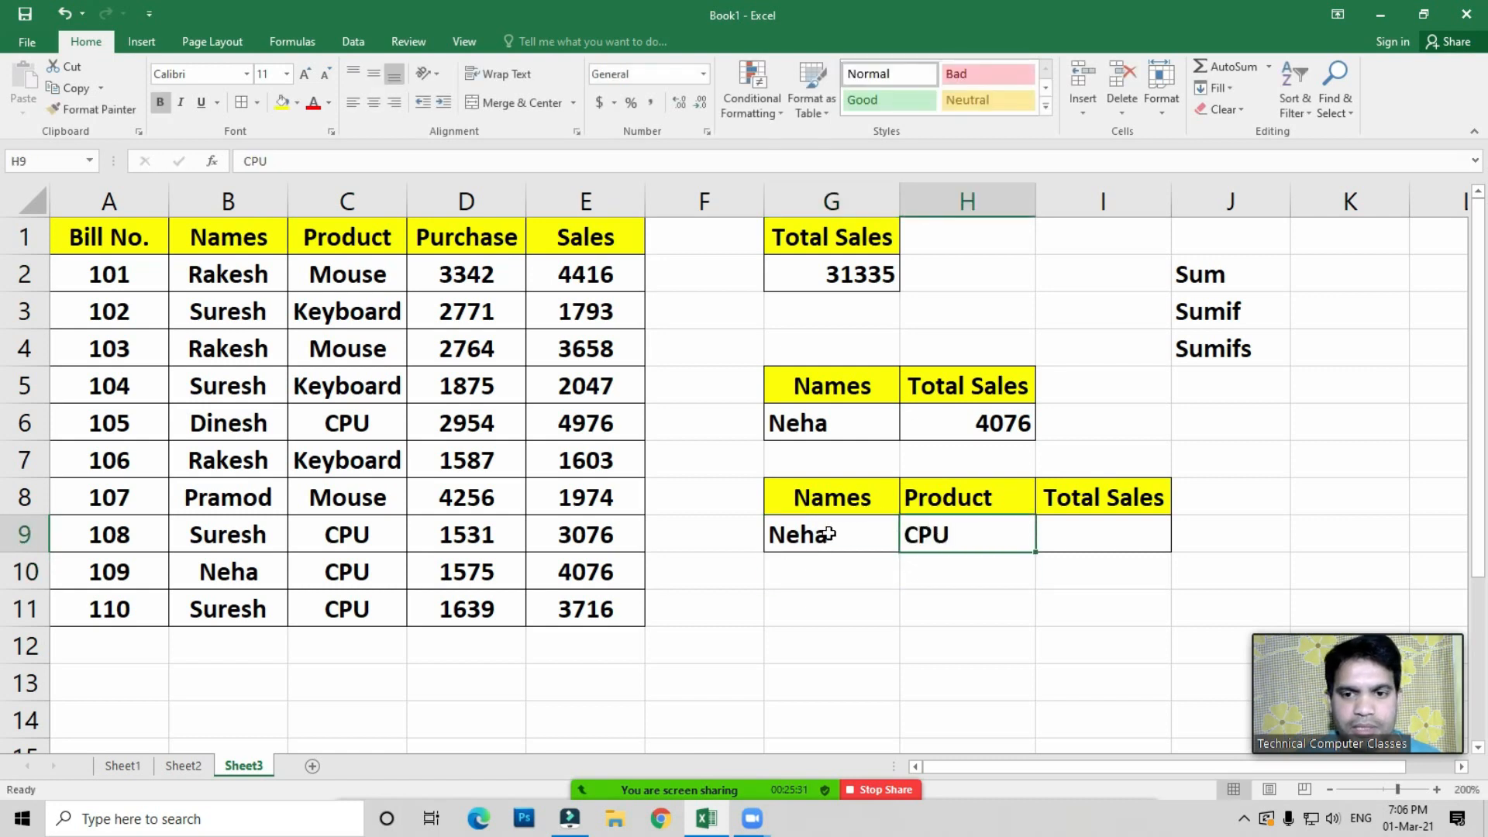
{"action": "key", "text": "Tab"}
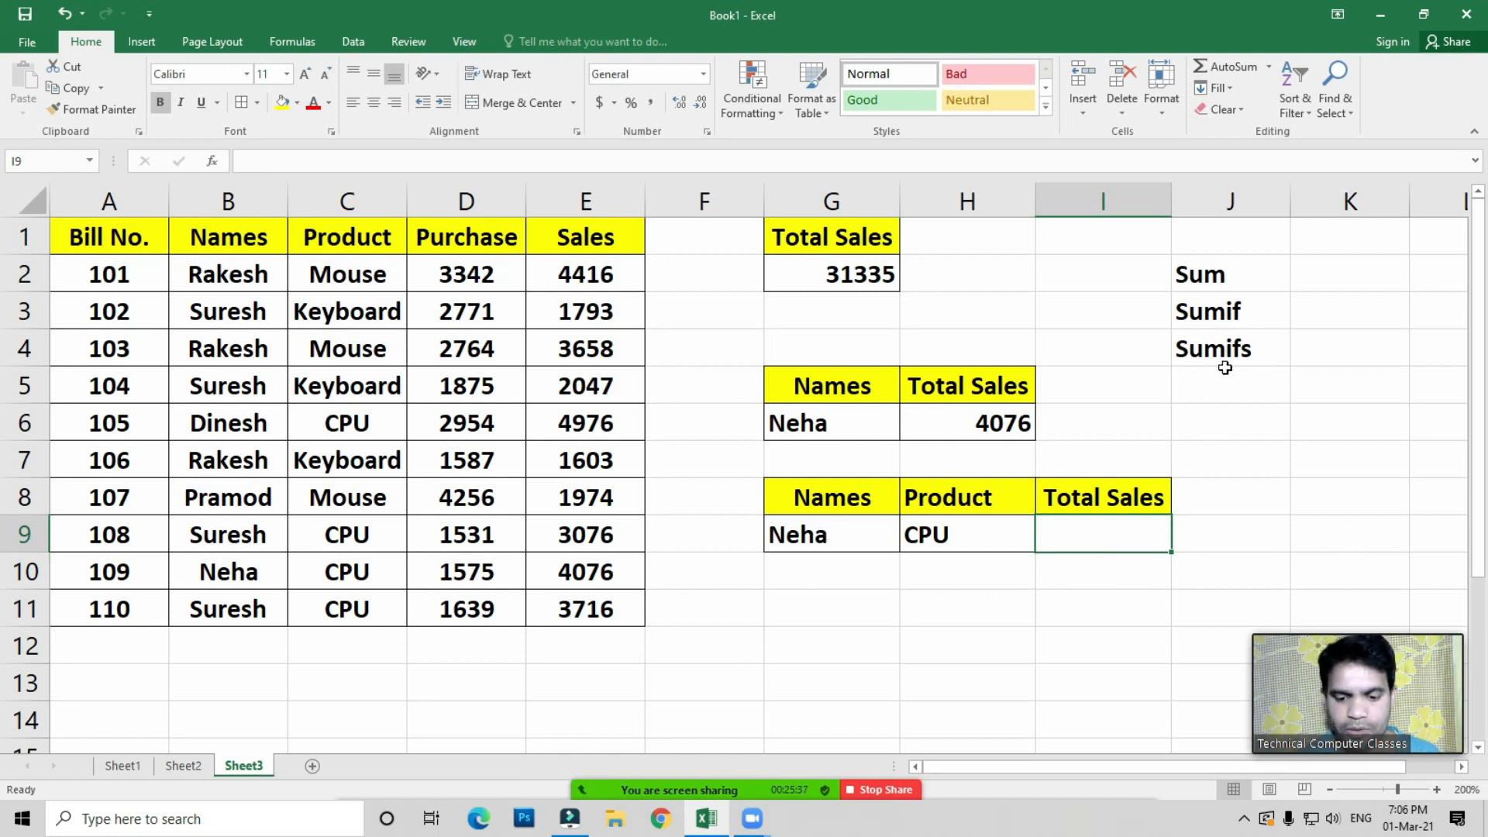
{"action": "type", "text": "=sumif"}
{"action": "key", "text": "Tab"}
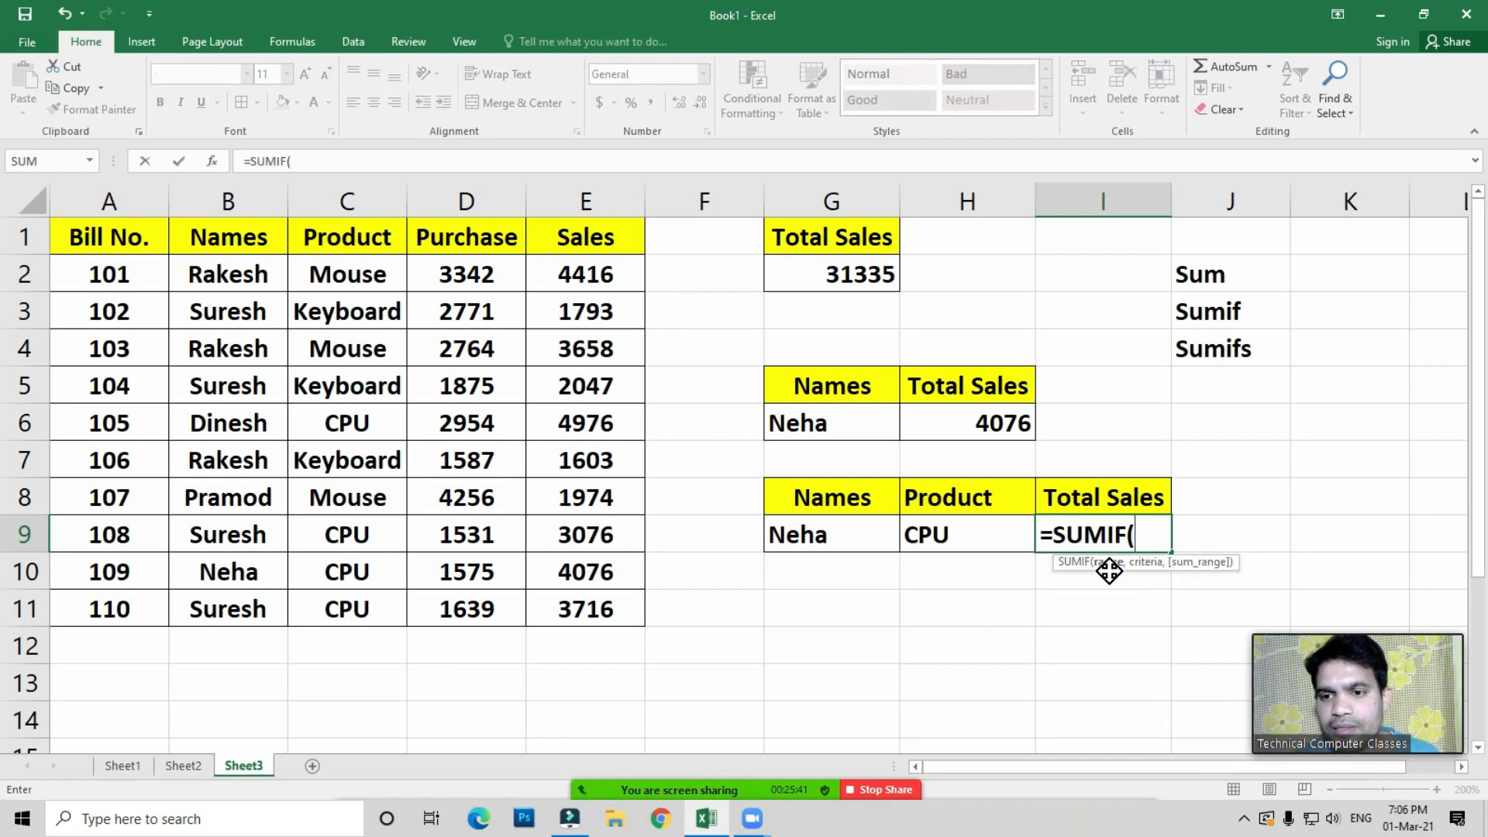
Change the function to SUMIFS and set Sales E2:E11 as its sum range
{"action": "key", "text": "BackSpace"}
{"action": "type", "text": "s"}
{"action": "key", "text": "Tab"}
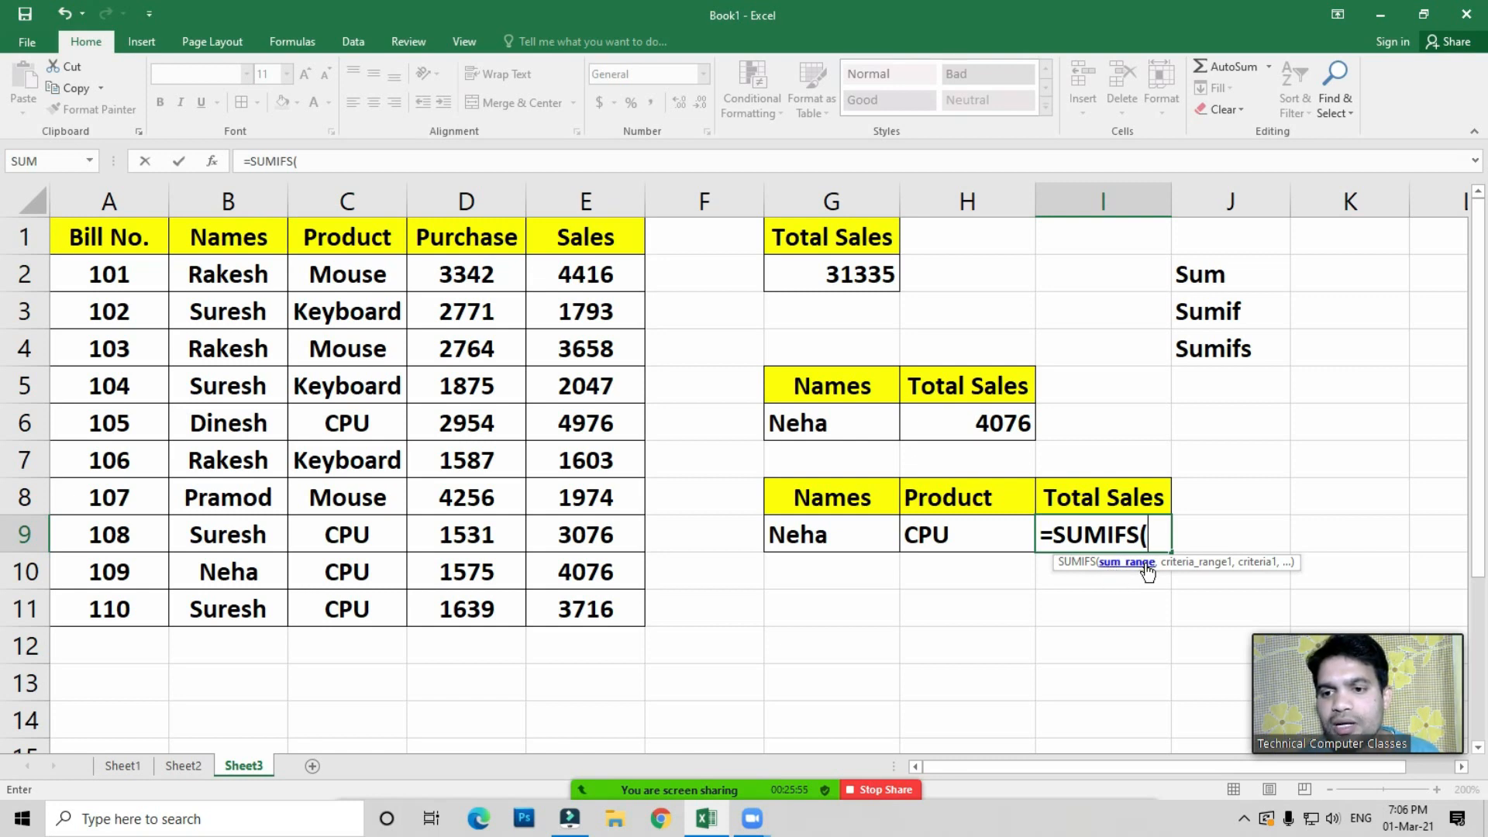
{"action": "left_click_drag", "start_coordinate": [581, 271], "coordinate": [611, 614]}
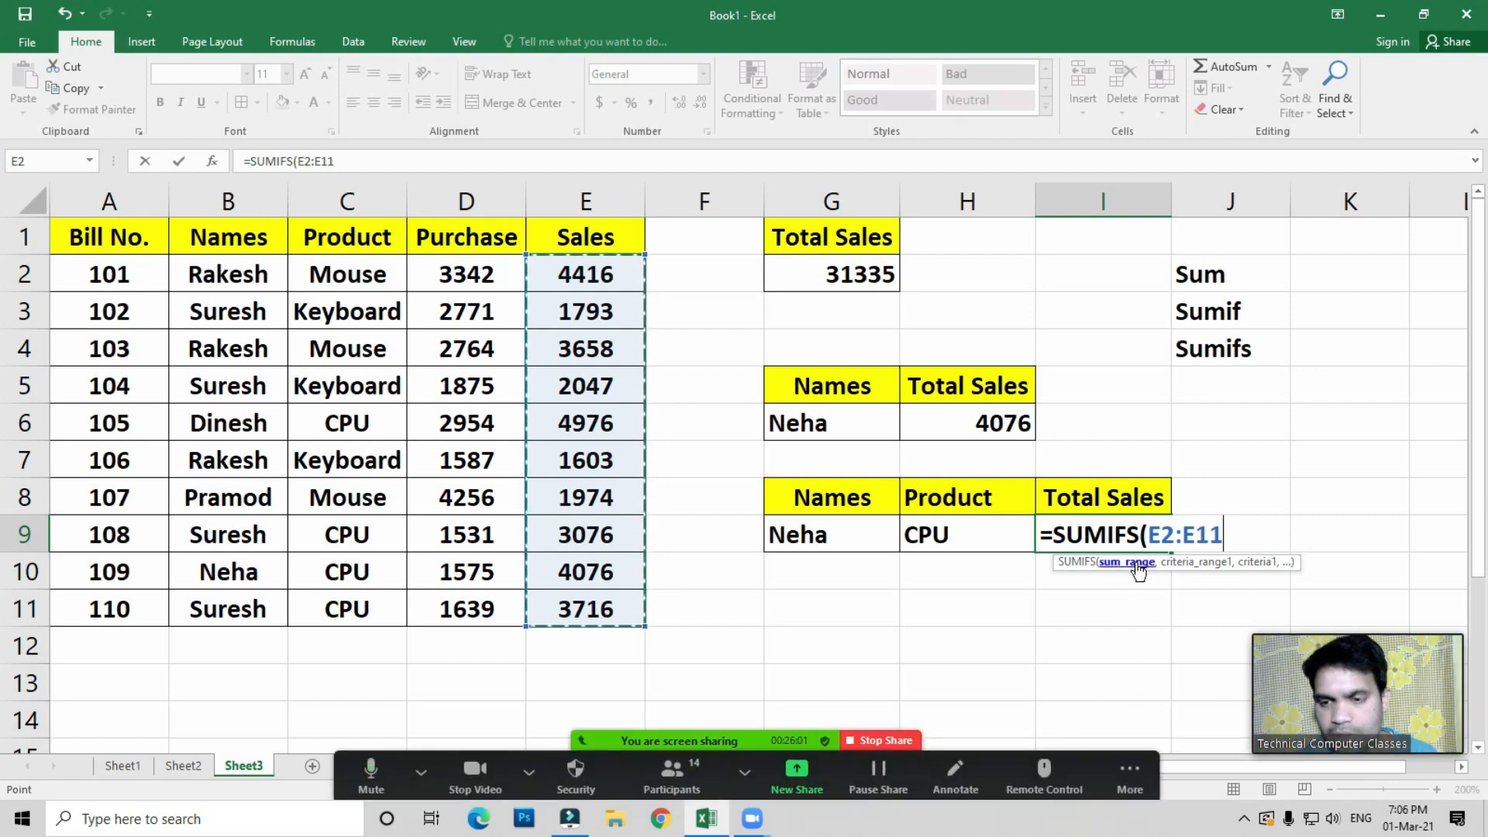
{"action": "type", "text": ","}
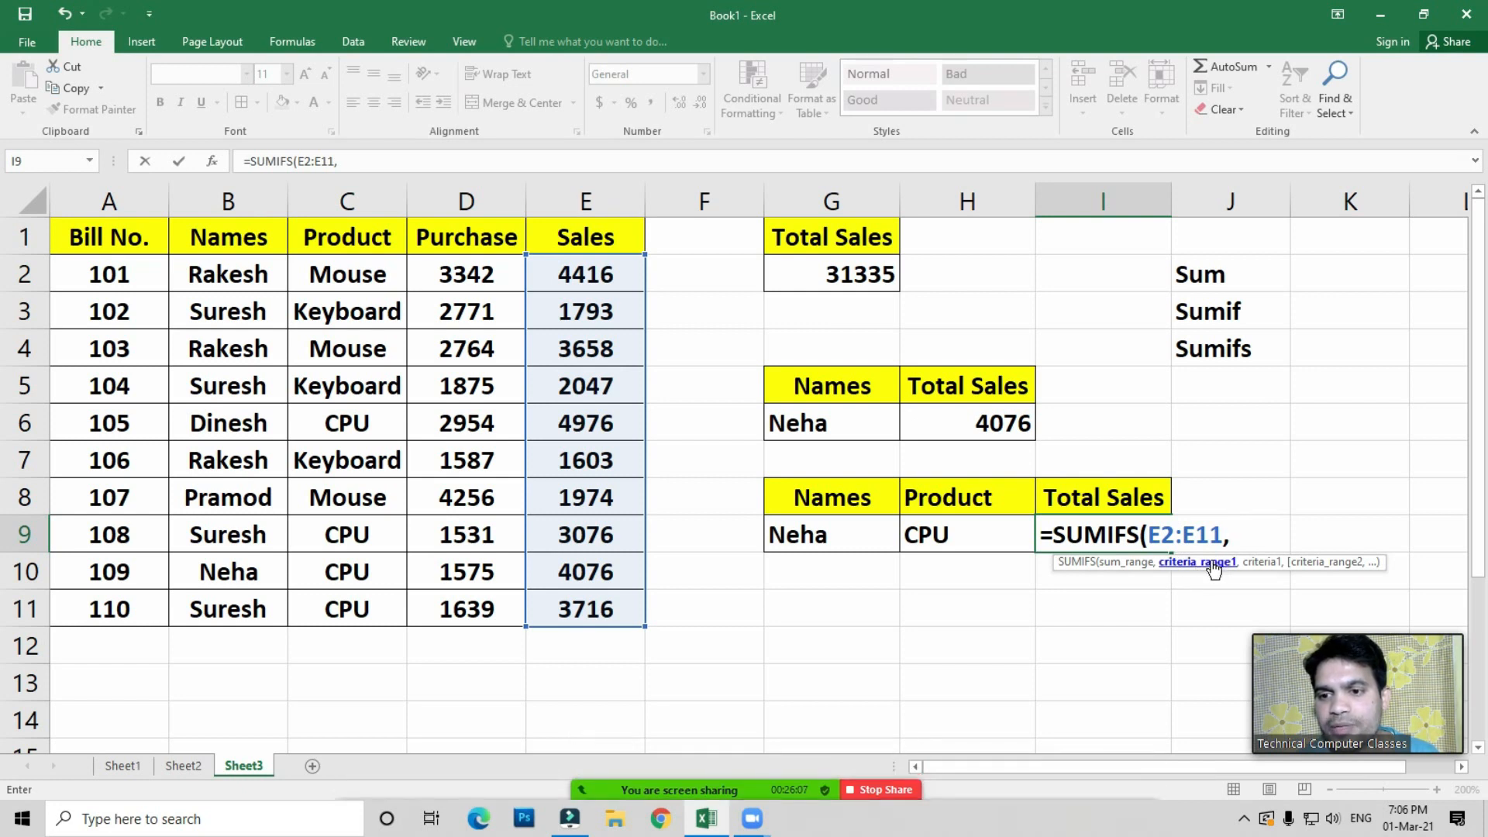
Add Names range B2:B11 with the name in G9 as the first condition
{"action": "left_click_drag", "start_coordinate": [235, 268], "coordinate": [239, 609]}
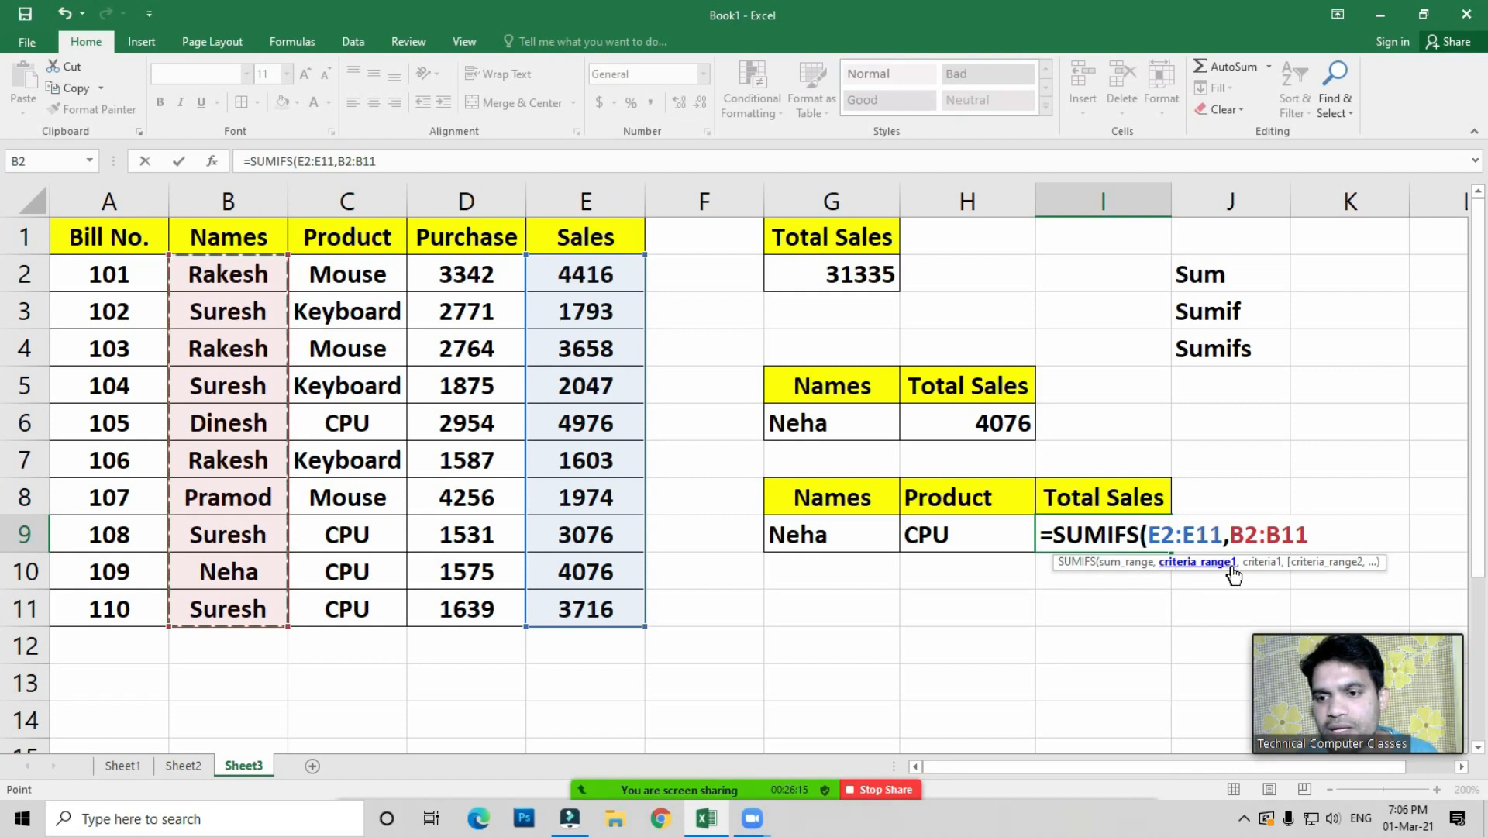
{"action": "type", "text": ","}
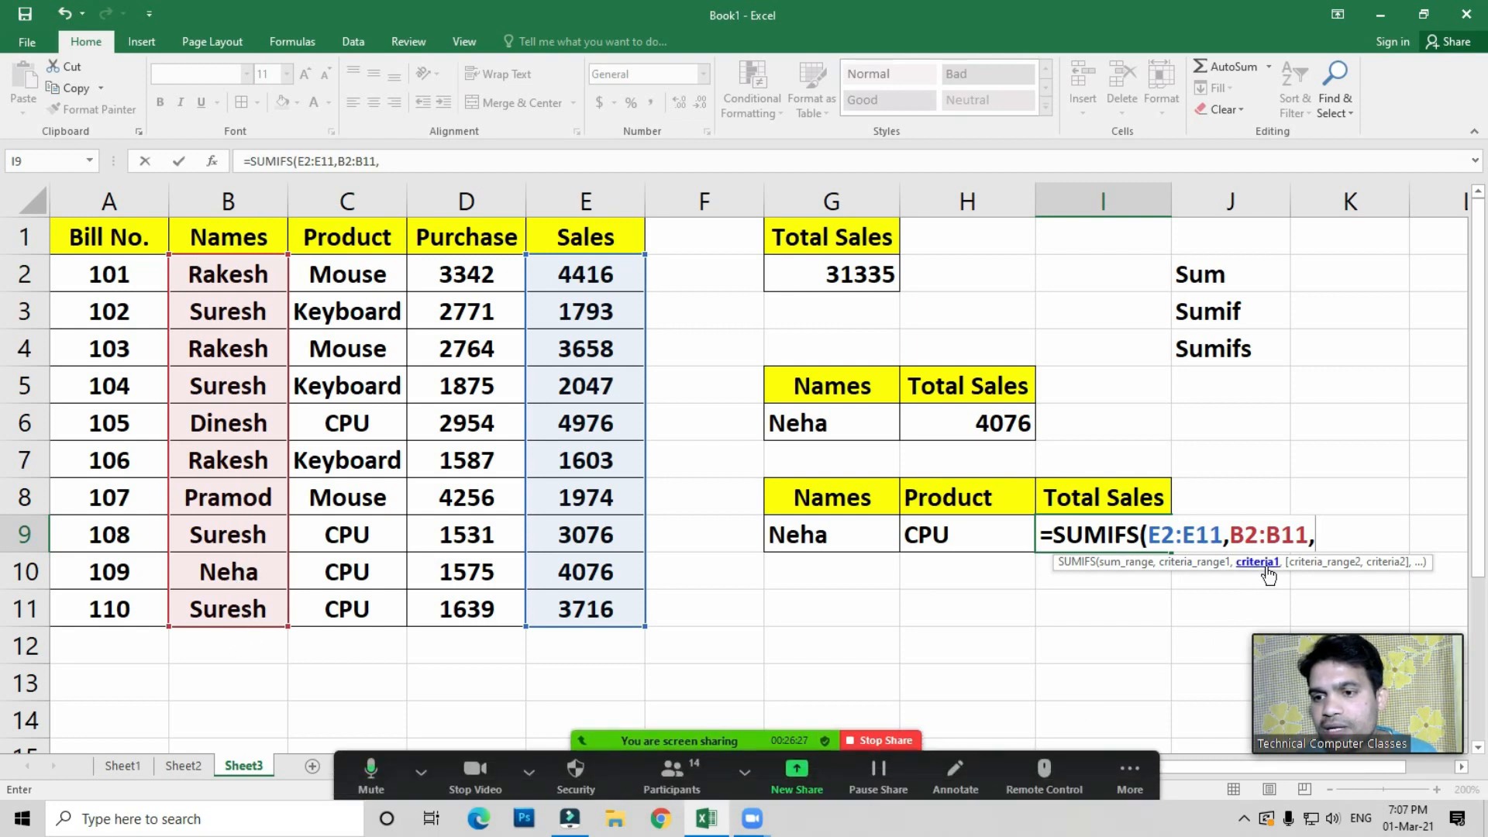
{"action": "left_click", "coordinate": [803, 541]}
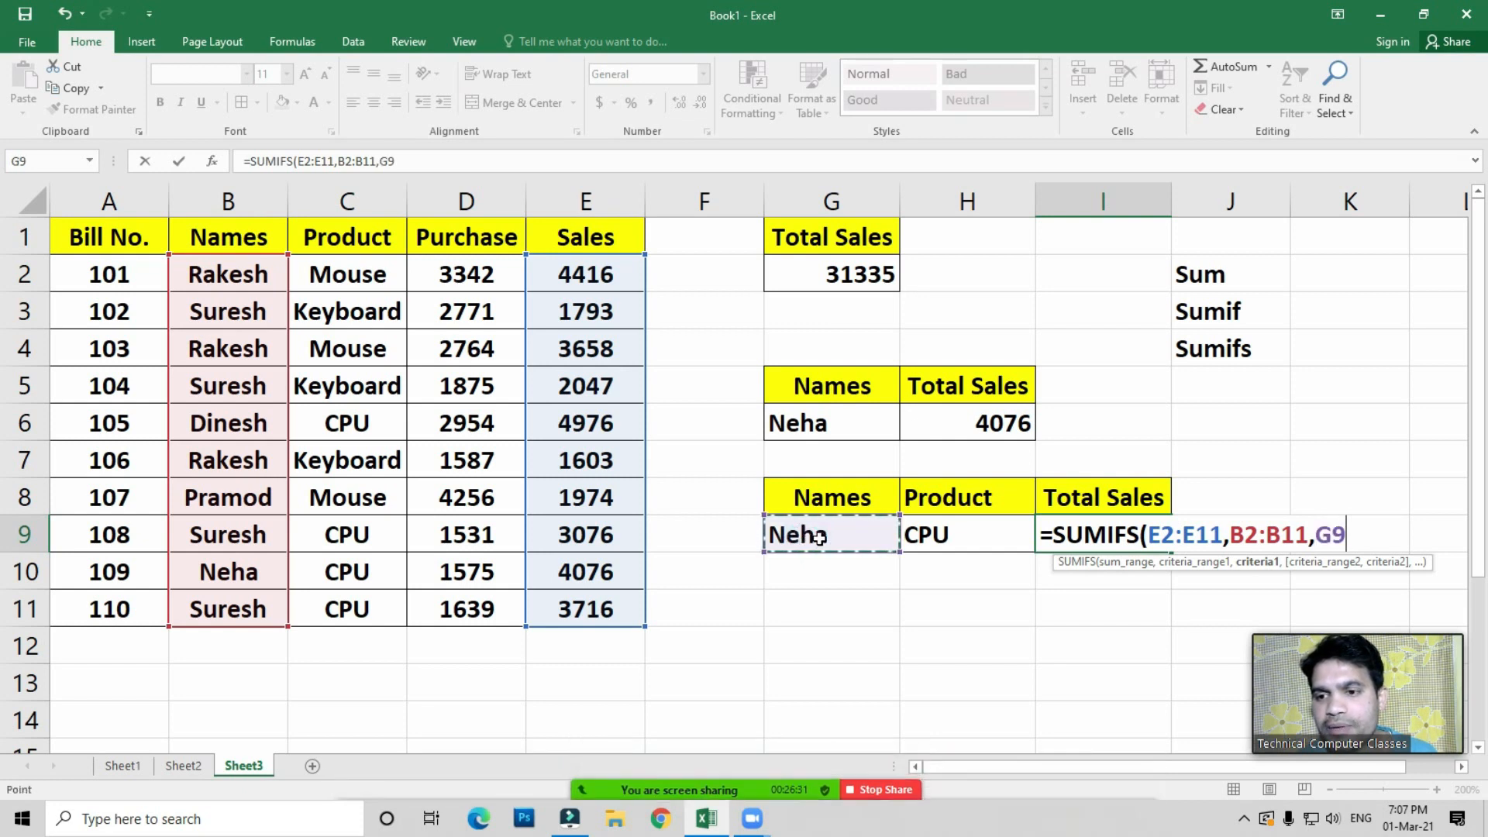
{"action": "type", "text": ","}
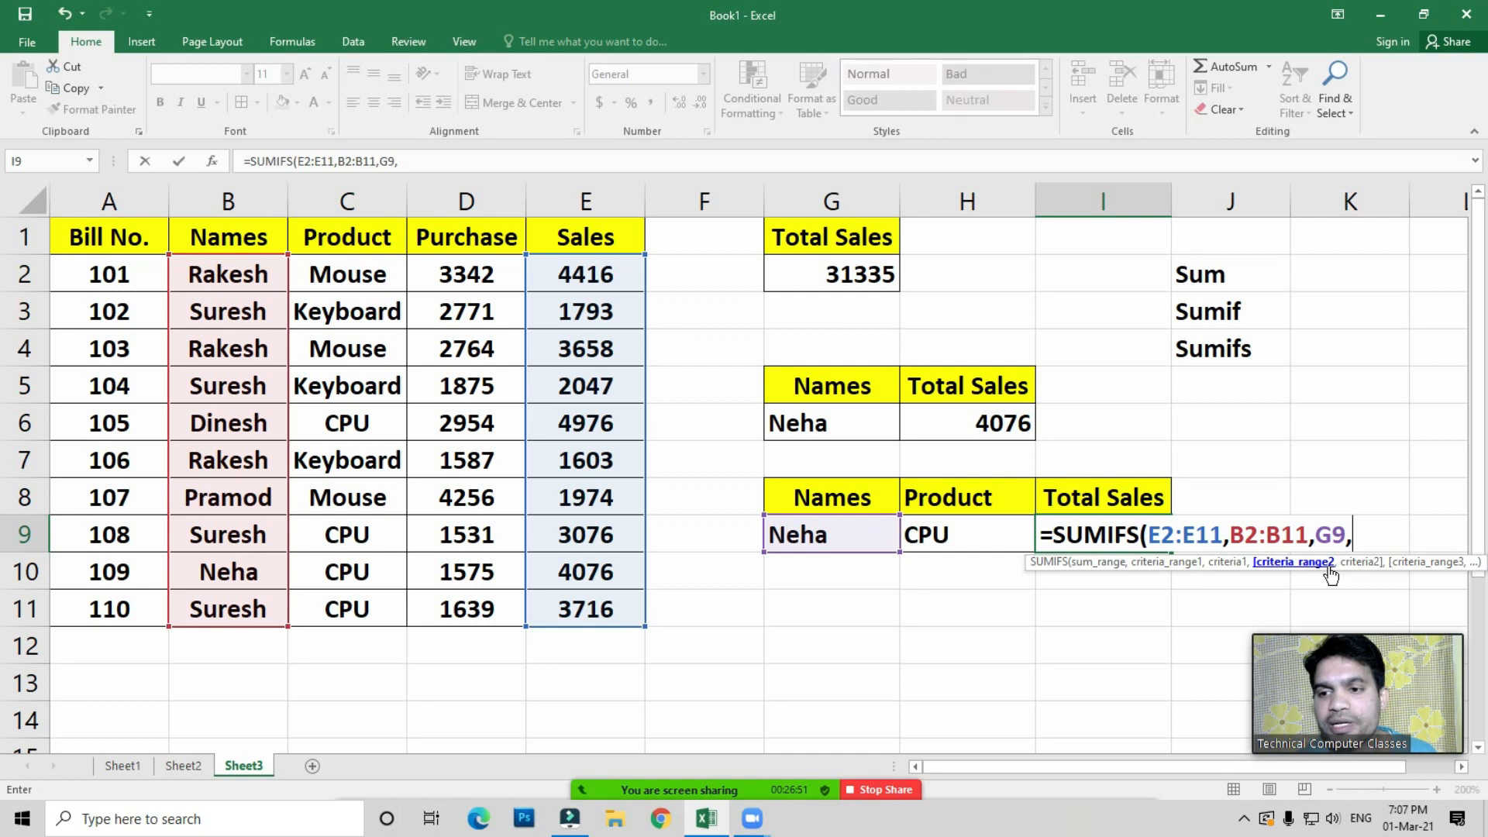
Complete I9's SUMIFS with C2:C11 and H9 as the second criteria pair, returning 4076
{"action": "left_click_drag", "start_coordinate": [357, 273], "coordinate": [385, 617]}
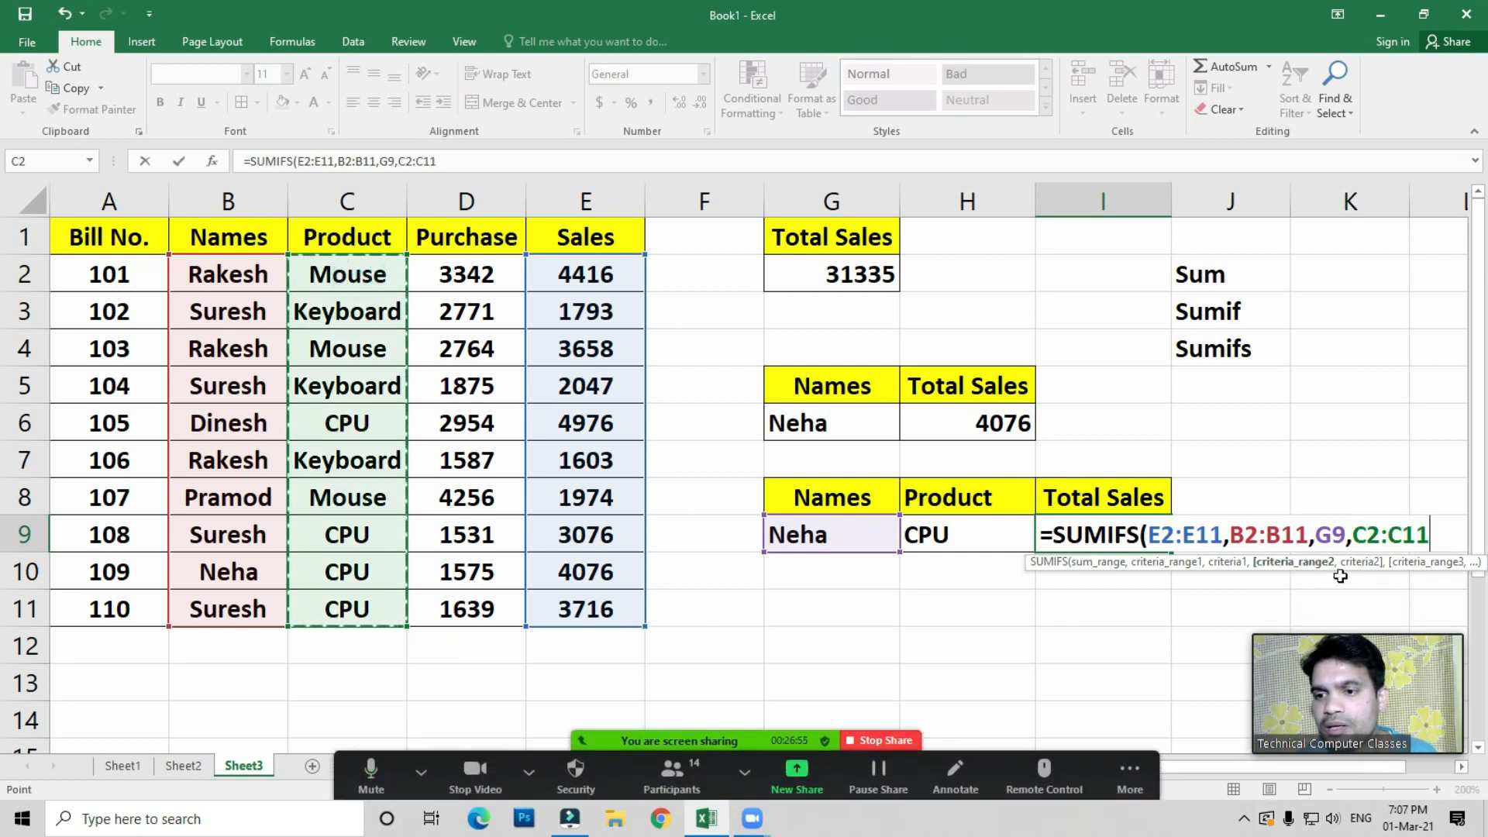
{"action": "type", "text": ","}
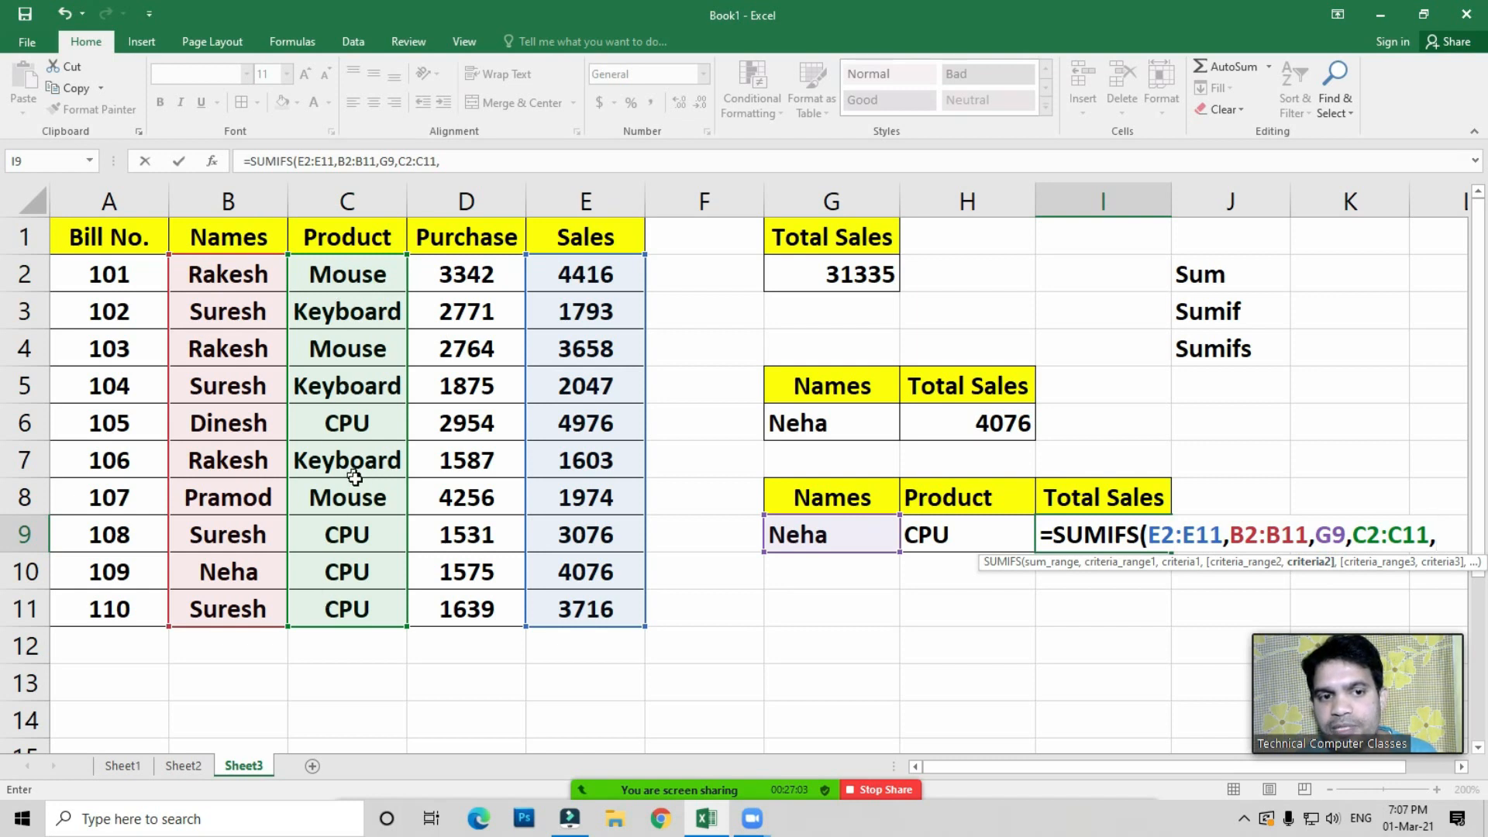
{"action": "left_click", "coordinate": [947, 534]}
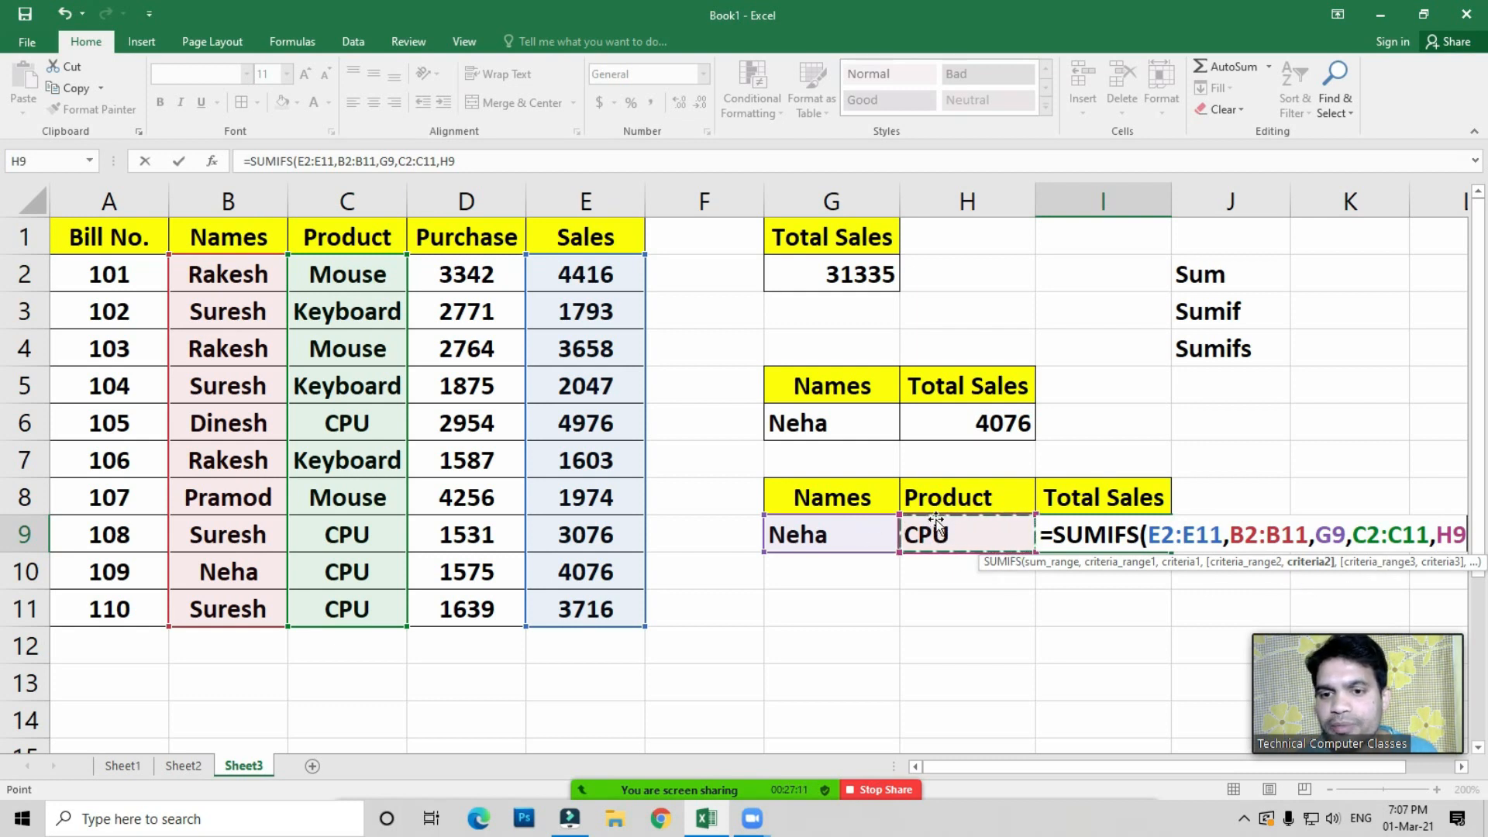
{"action": "type", "text": ")"}
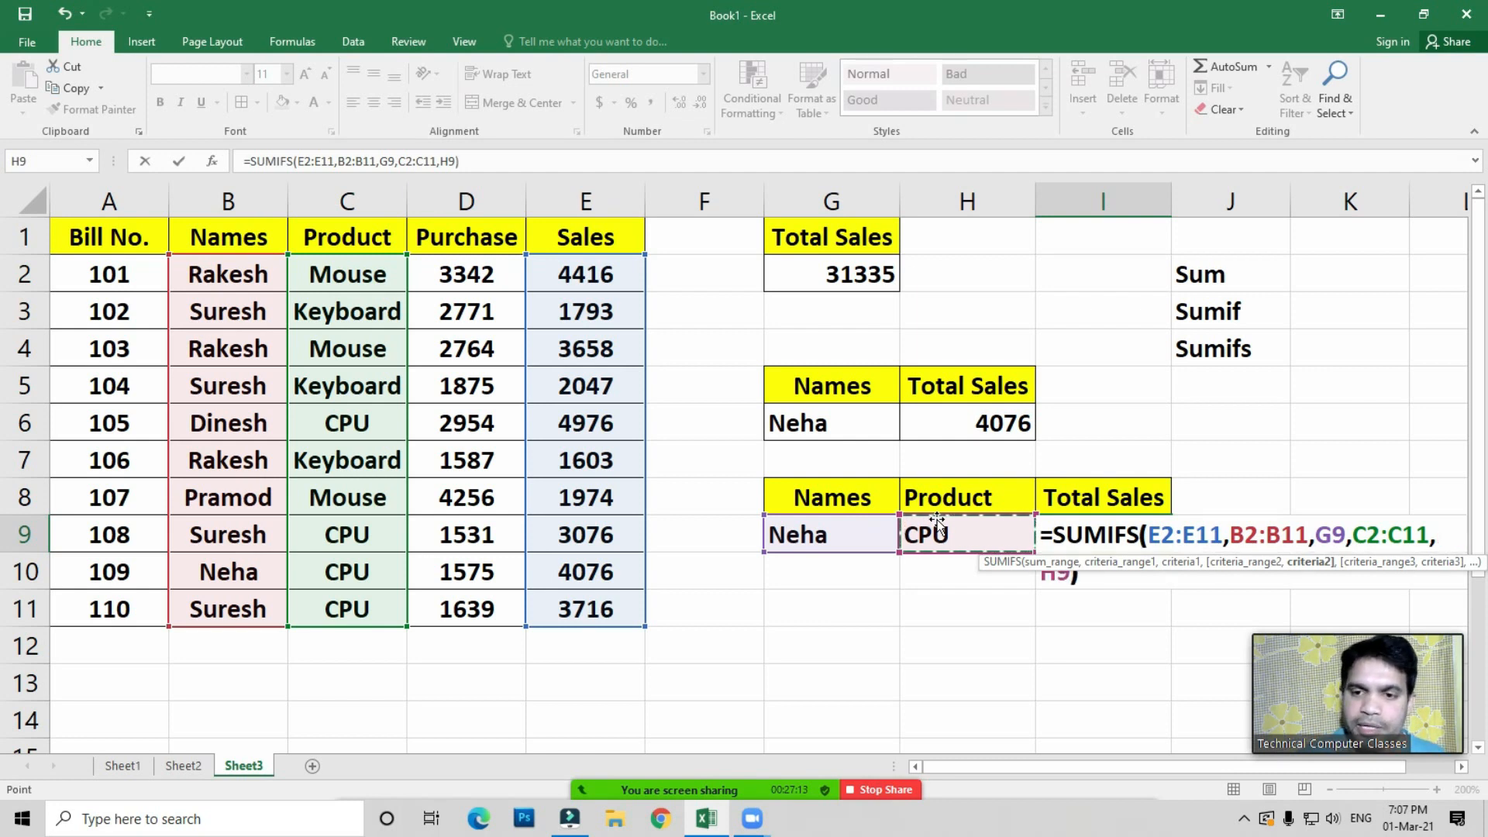
{"action": "key", "text": "Return"}
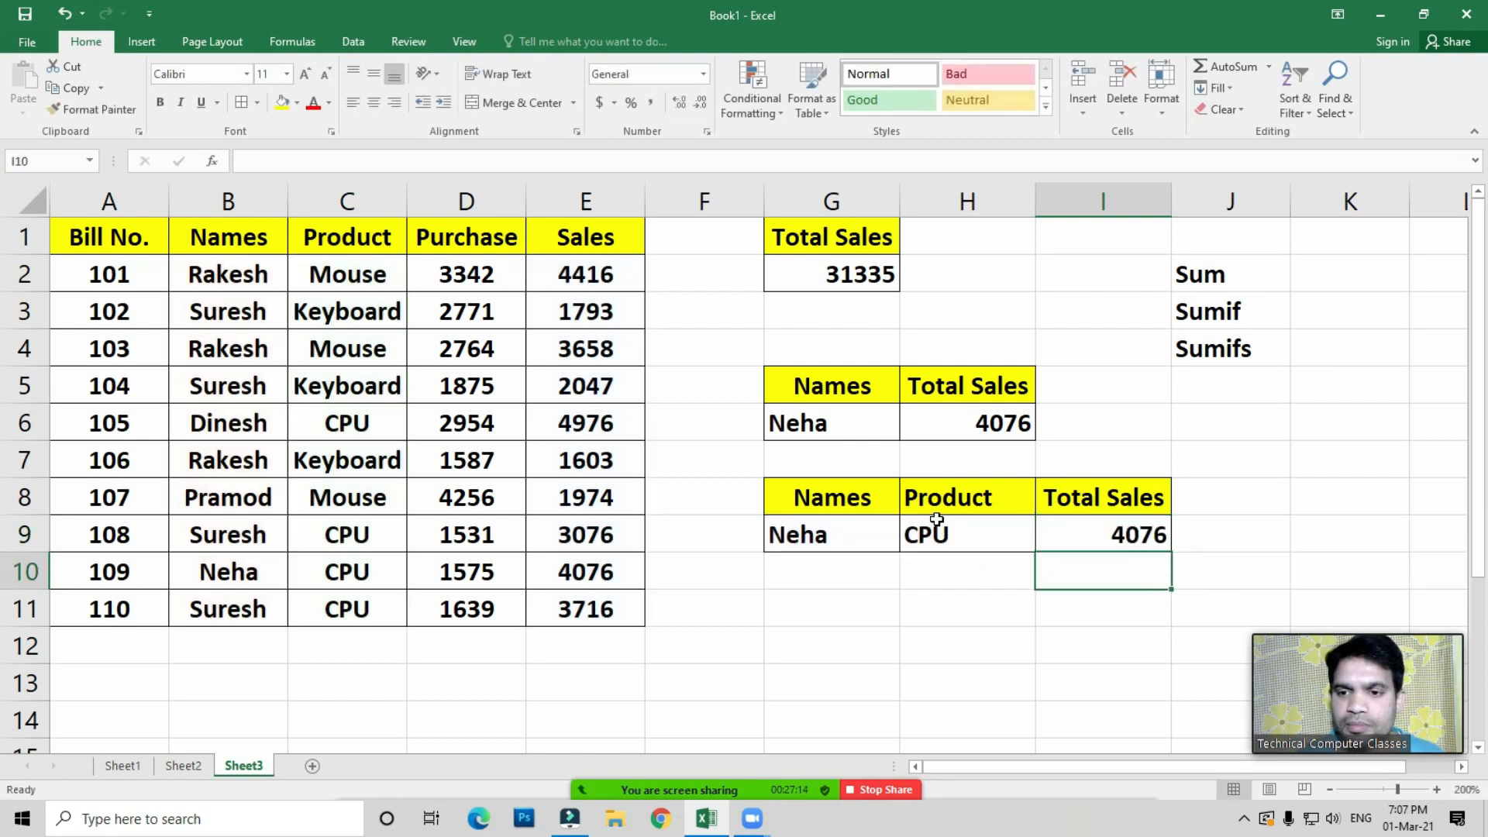
Review the SUMIFS formula in I9, Neha's E10 sale and the names in B4 and B5
{"action": "left_click", "coordinate": [1130, 539]}
{"action": "left_click", "coordinate": [604, 573]}
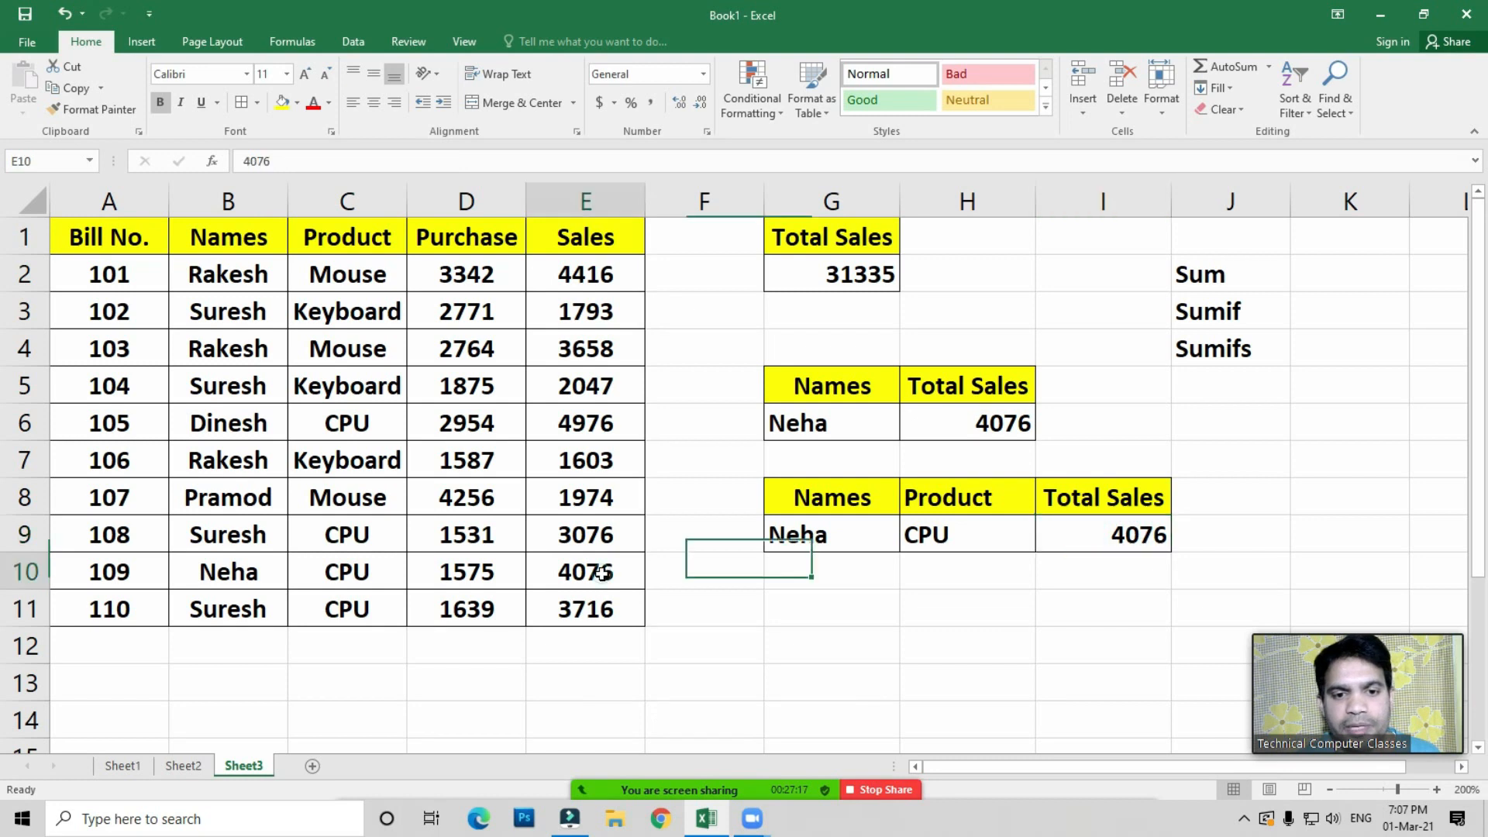
{"action": "left_click", "coordinate": [234, 355]}
{"action": "left_click", "coordinate": [235, 387]}
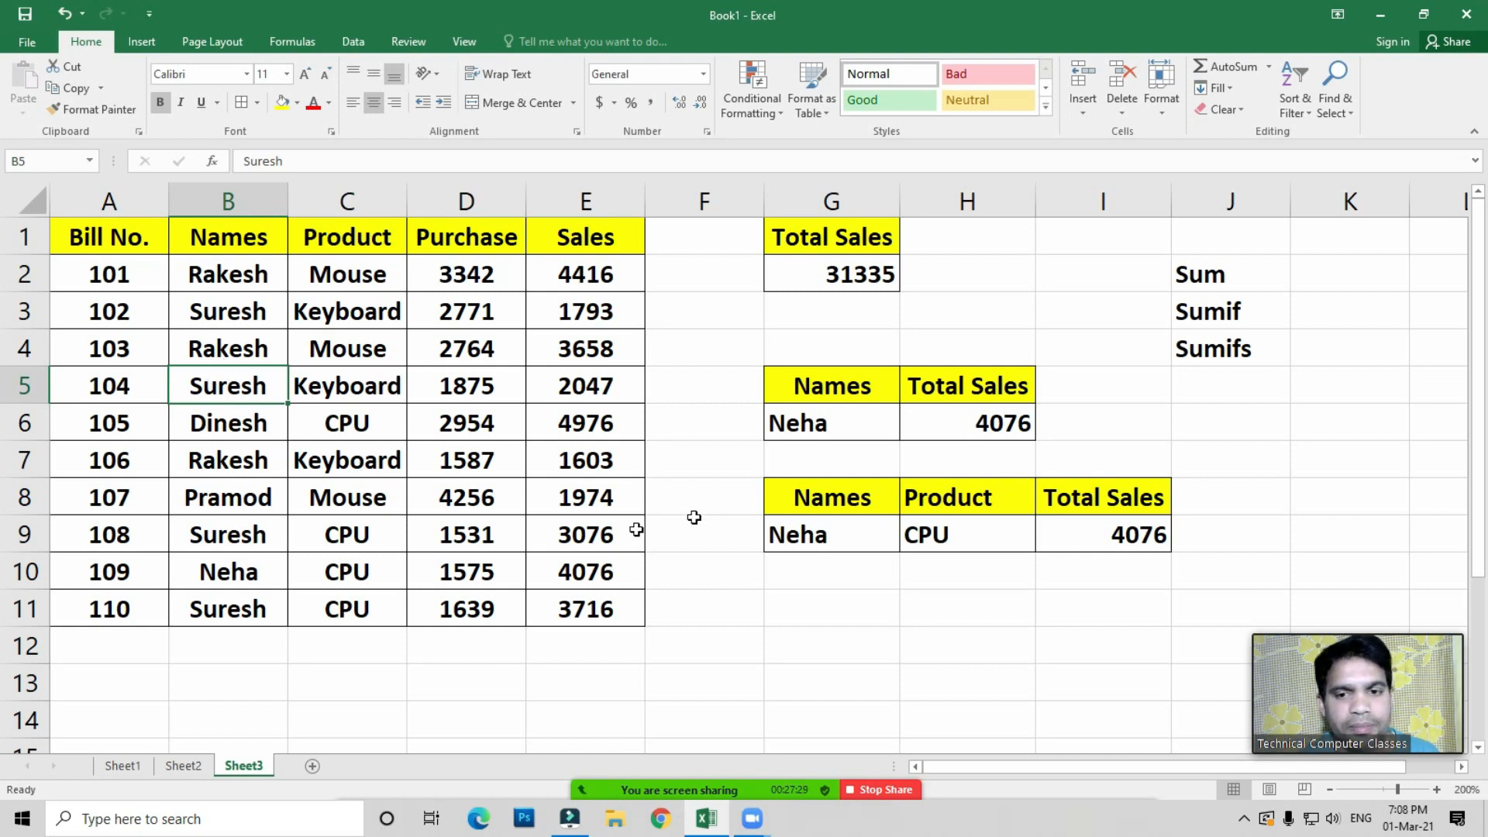
Change the lookup criteria to Suresh in G9 and Keyboard in H9
{"action": "left_click", "coordinate": [798, 534]}
{"action": "type", "text": "Suresh"}
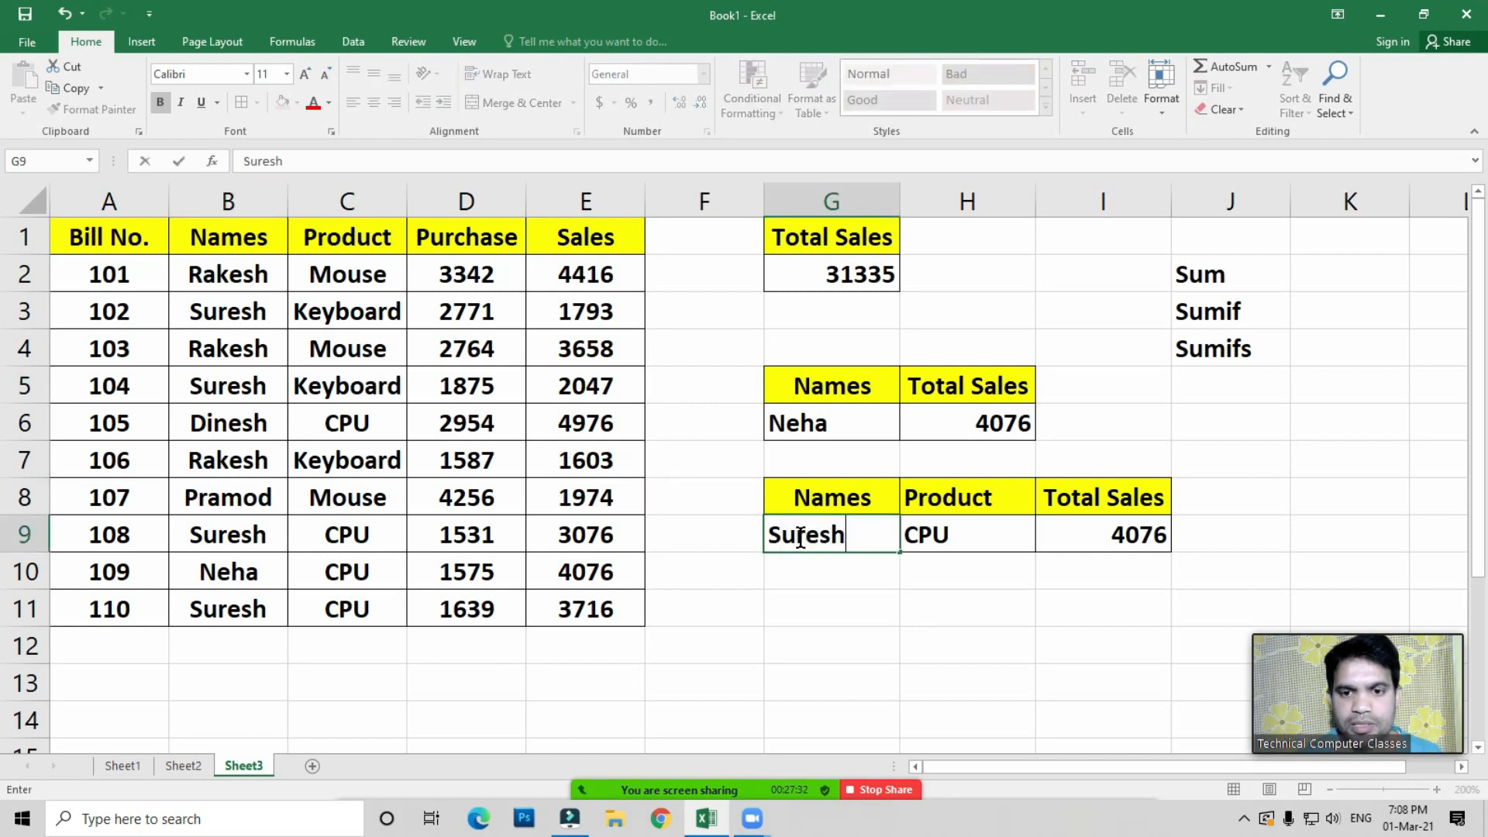
{"action": "key", "text": "Return"}
{"action": "key", "text": "Up"}
{"action": "key", "text": "Right"}
{"action": "type", "text": "Keyboard"}
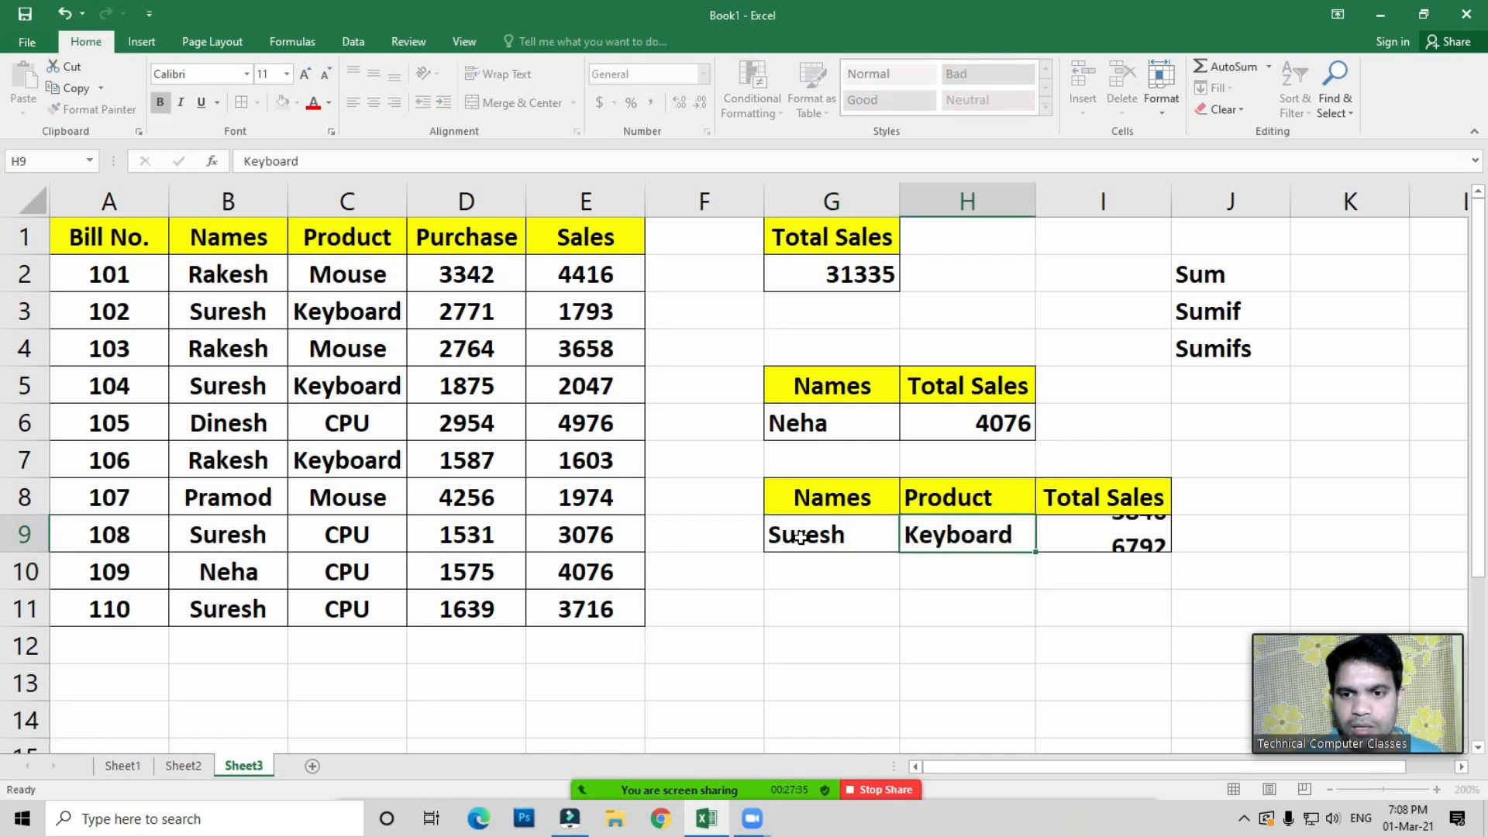
{"action": "key", "text": "Return"}
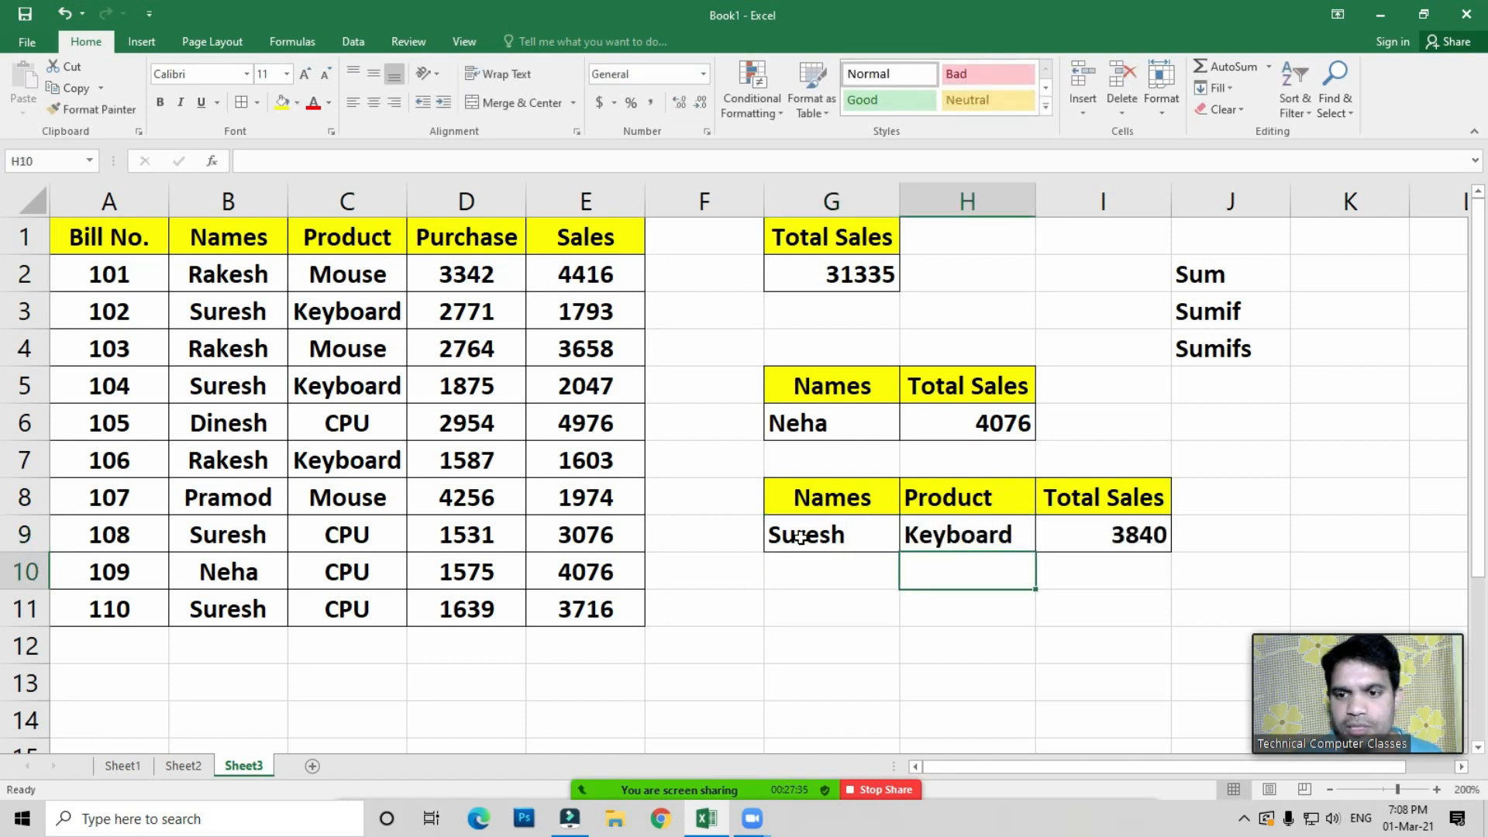
Check the 3840 result against Suresh's rows, noting row 5 is Keyboard and row 11 is CPU
{"action": "left_click", "coordinate": [1099, 542]}
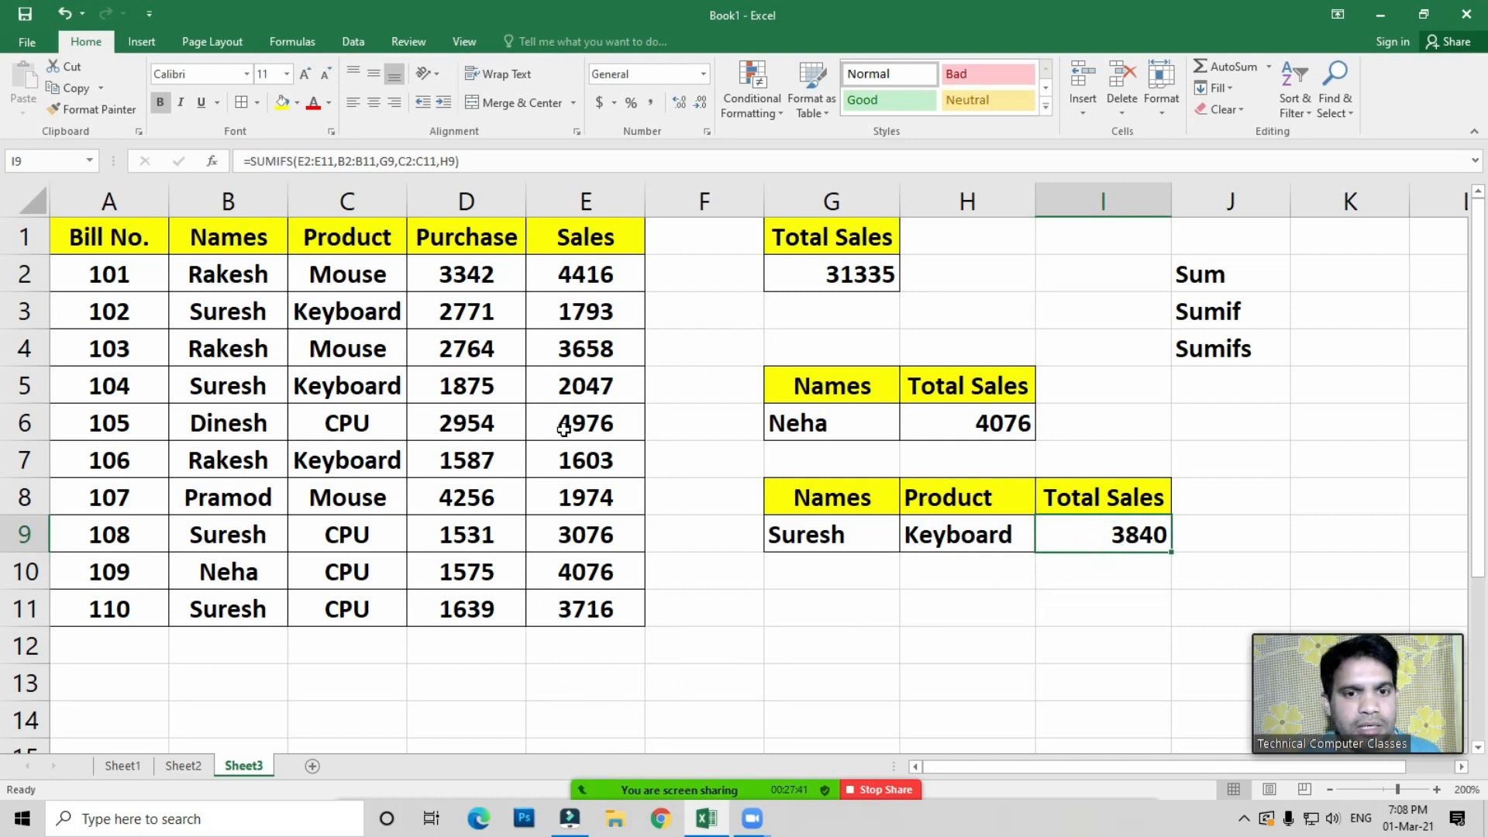
{"action": "left_click", "coordinate": [214, 377]}
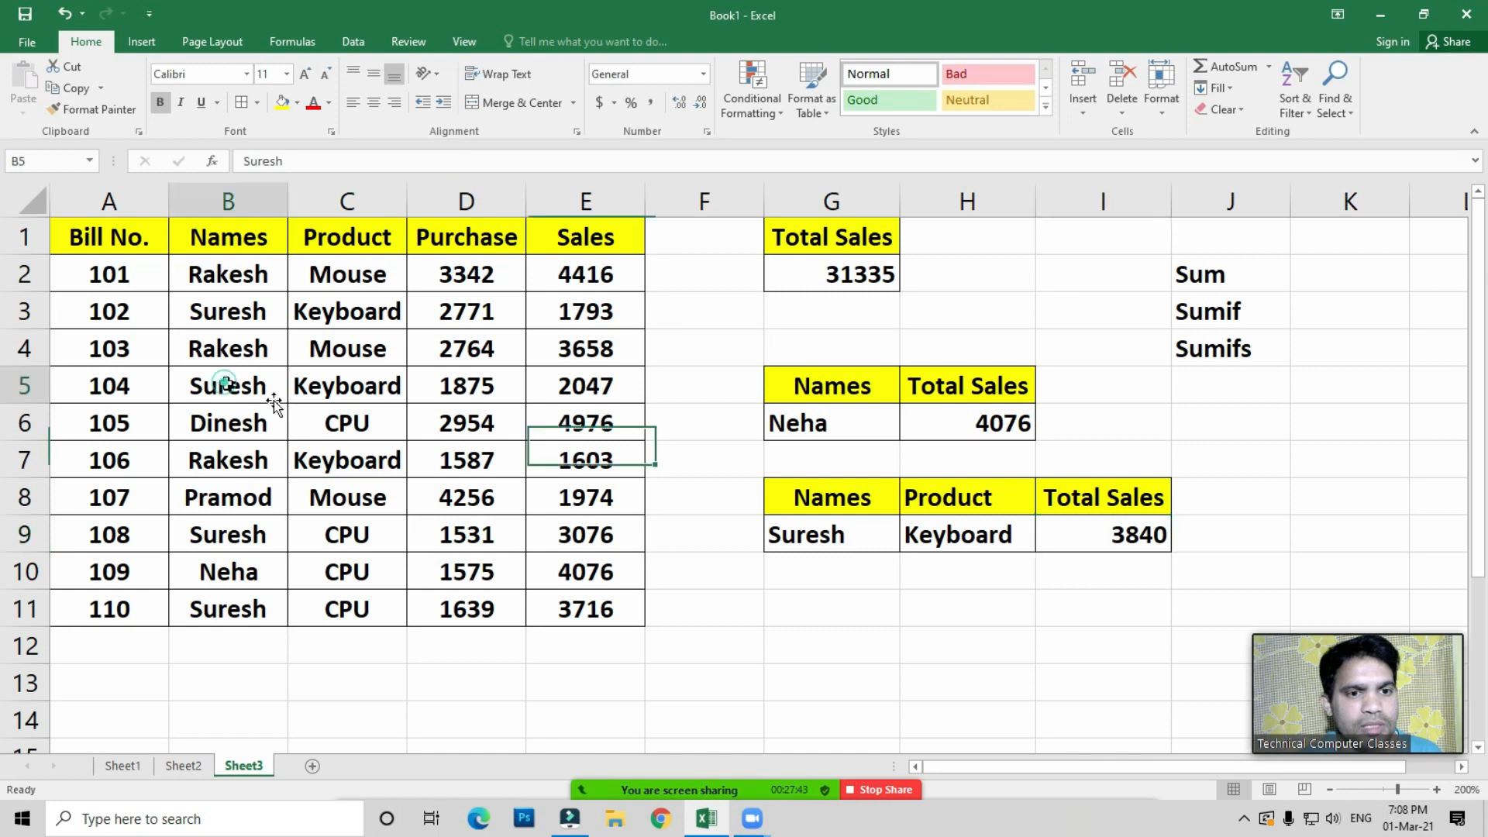
{"action": "left_click", "coordinate": [372, 393]}
{"action": "left_click", "coordinate": [589, 385]}
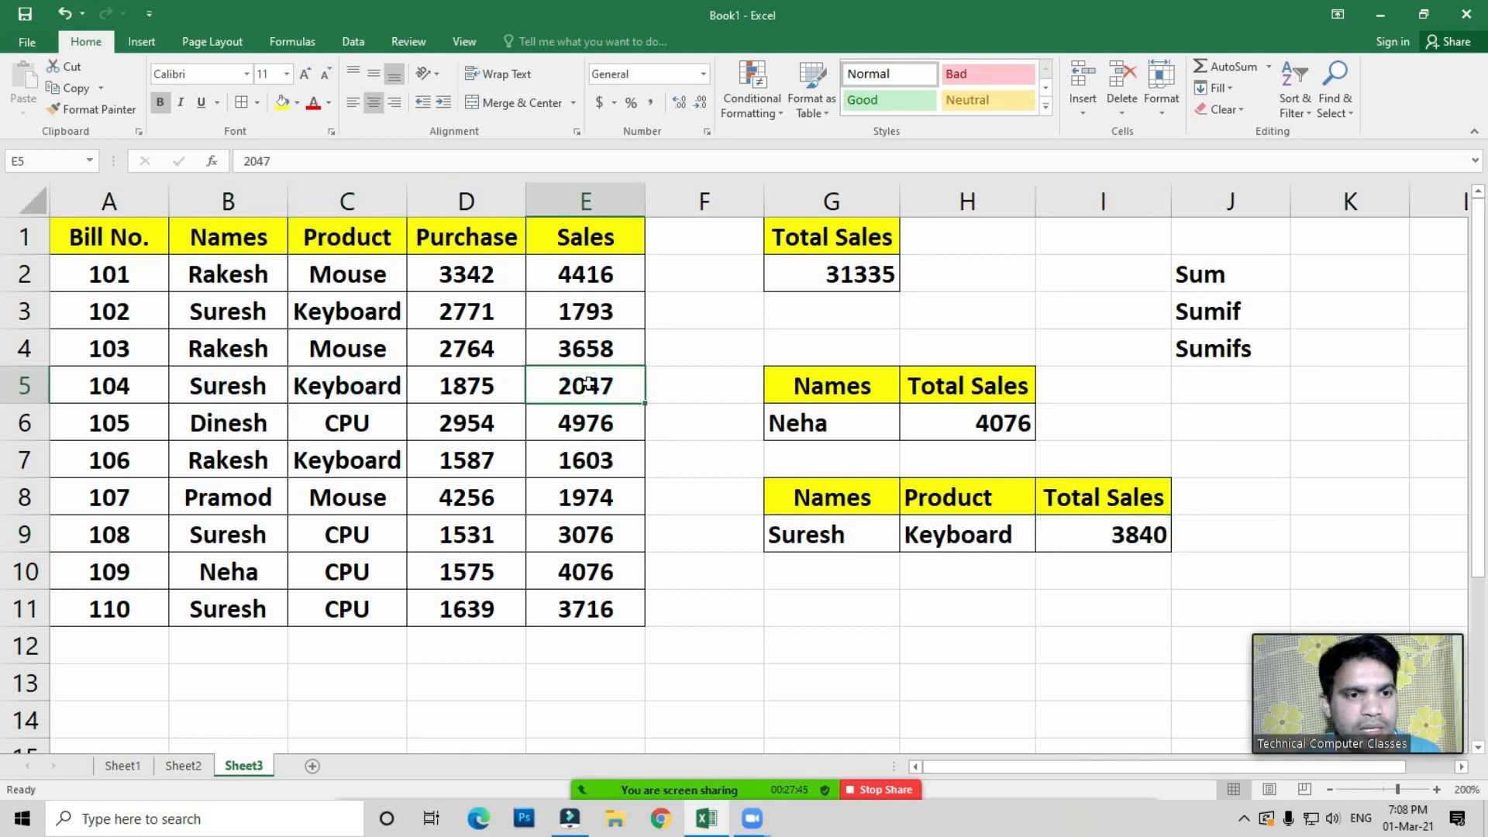
{"action": "left_click", "coordinate": [250, 620]}
{"action": "left_click", "coordinate": [339, 609]}
{"action": "left_click", "coordinate": [232, 309]}
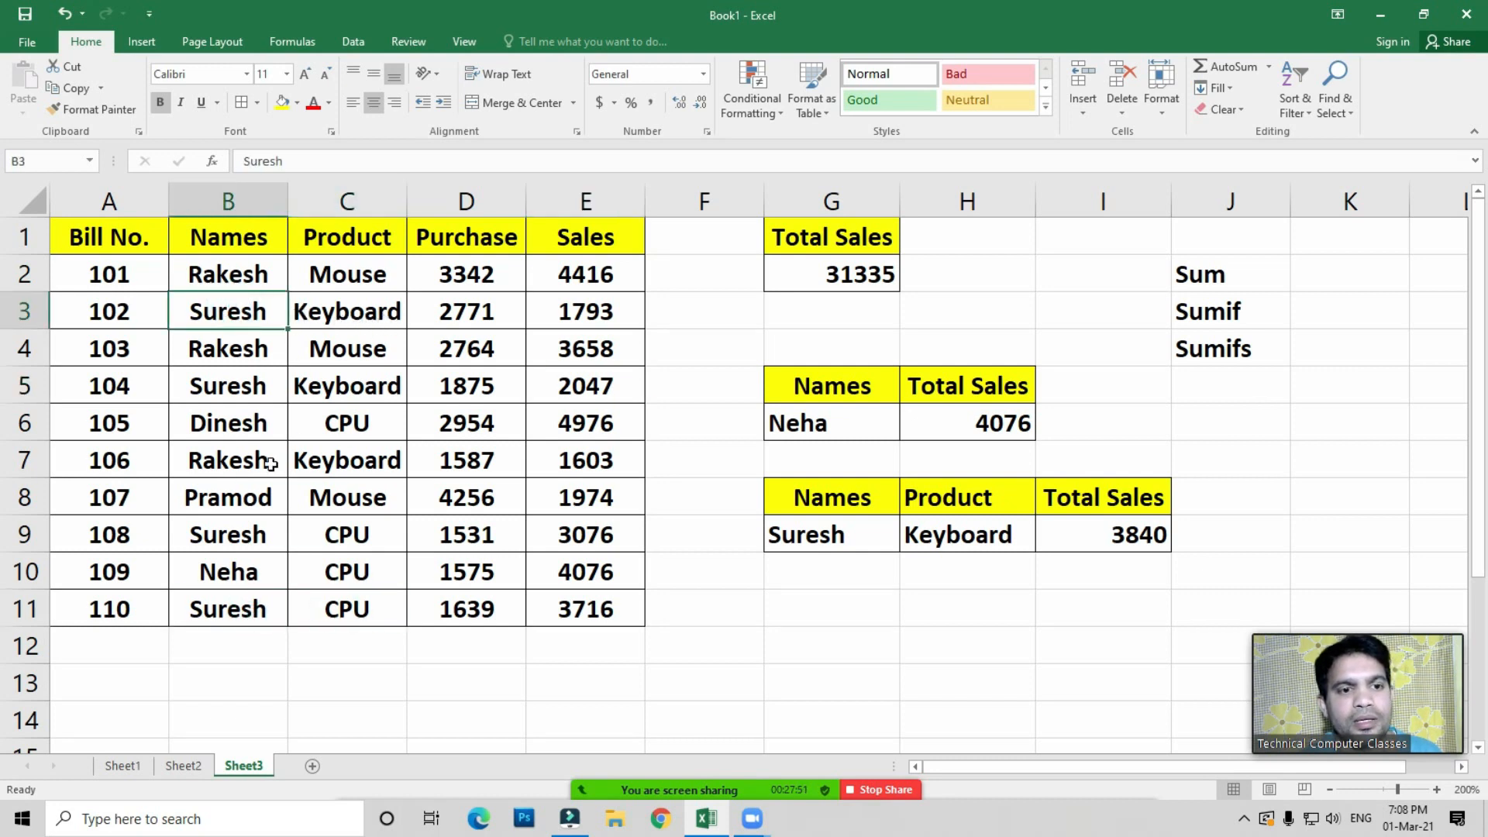
Point out the Keyboard sale in row 7 and Suresh's rows 5 and 3
{"action": "left_click", "coordinate": [230, 461]}
{"action": "left_click", "coordinate": [237, 392]}
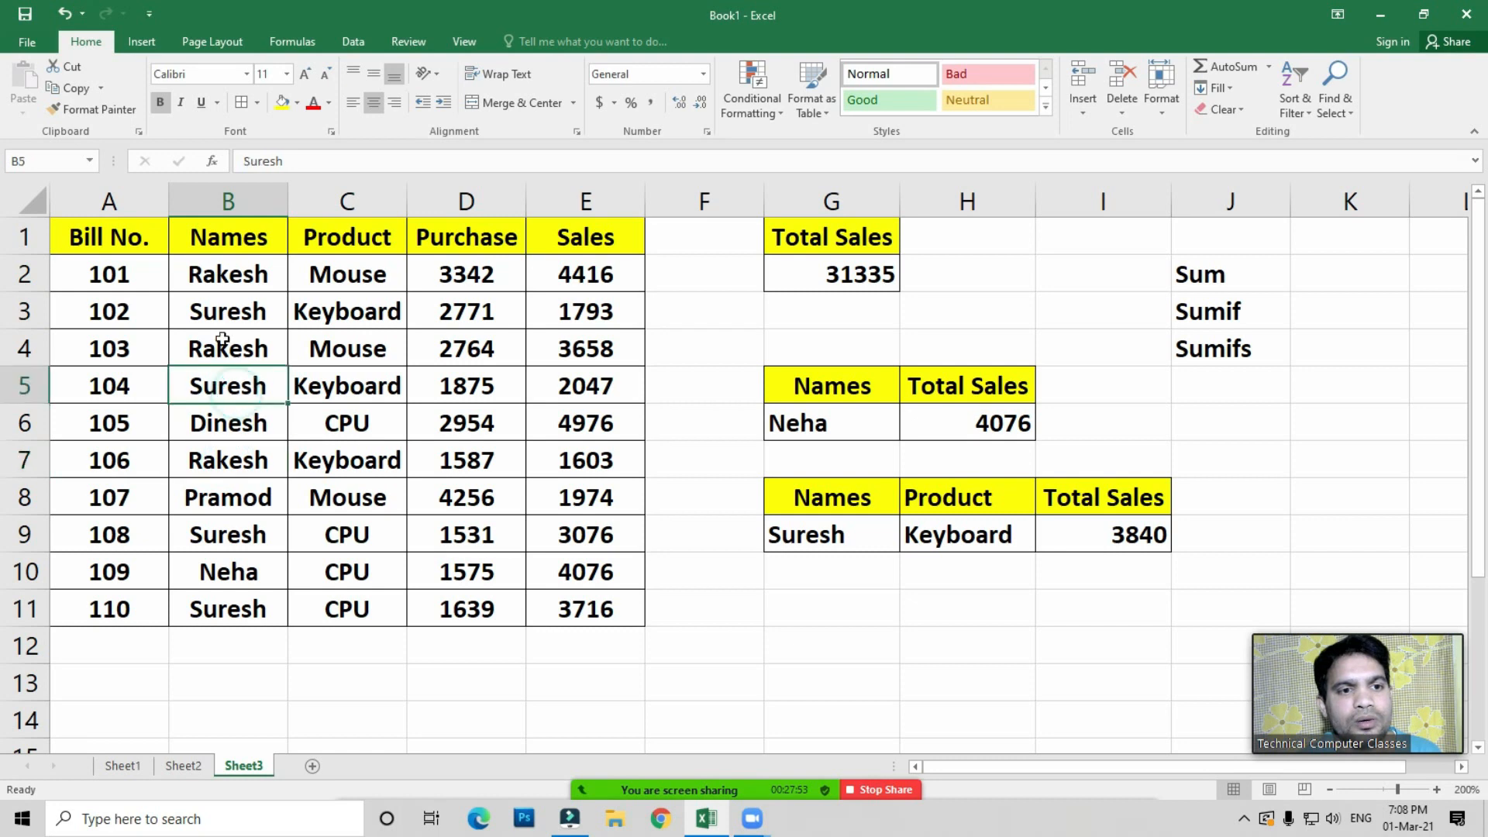
{"action": "left_click", "coordinate": [218, 312]}
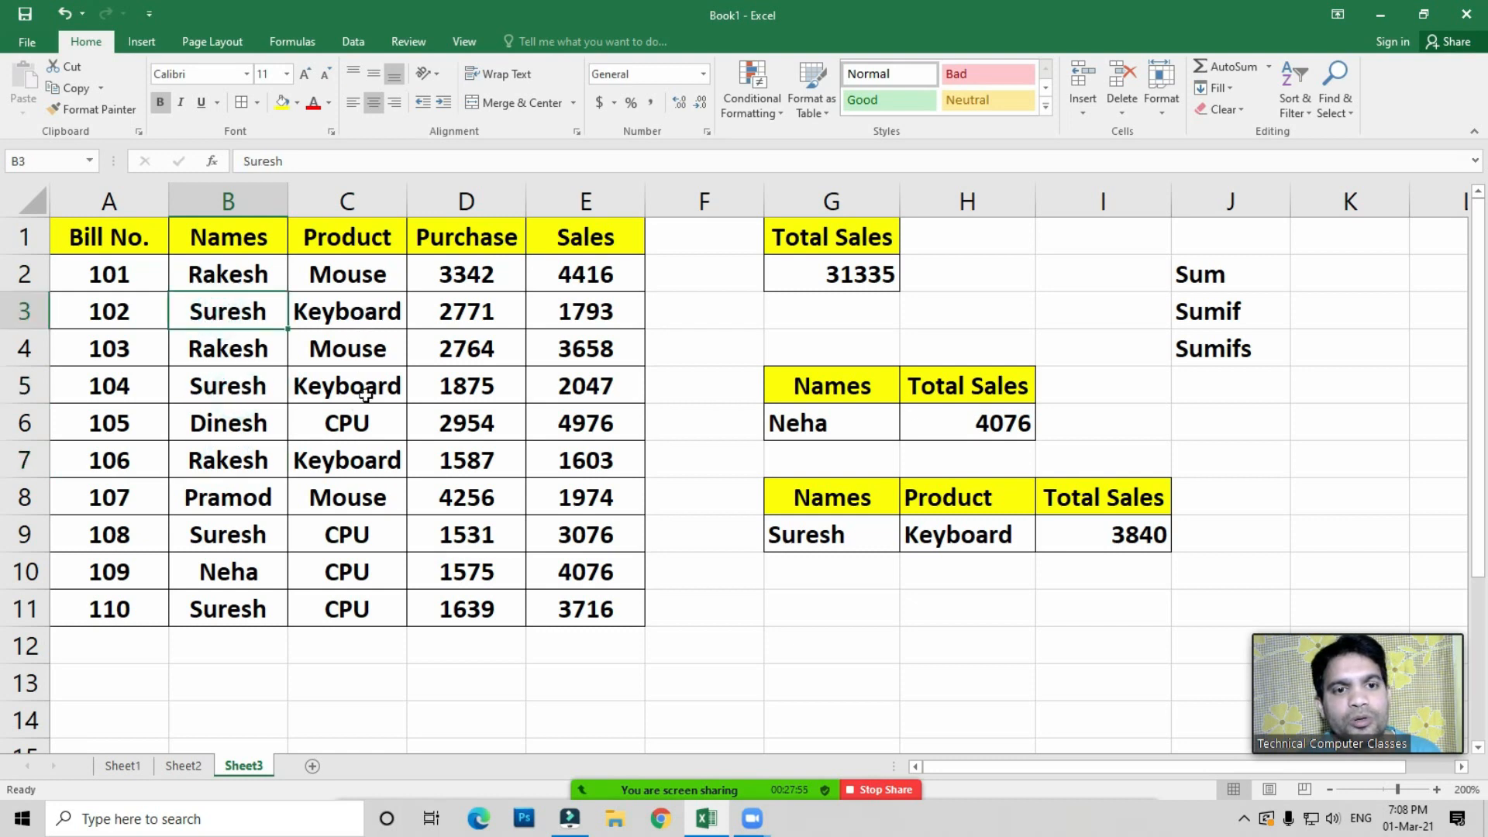
Enter =E3+E5 in F4 as a manual check returning 3840
{"action": "left_click", "coordinate": [713, 333]}
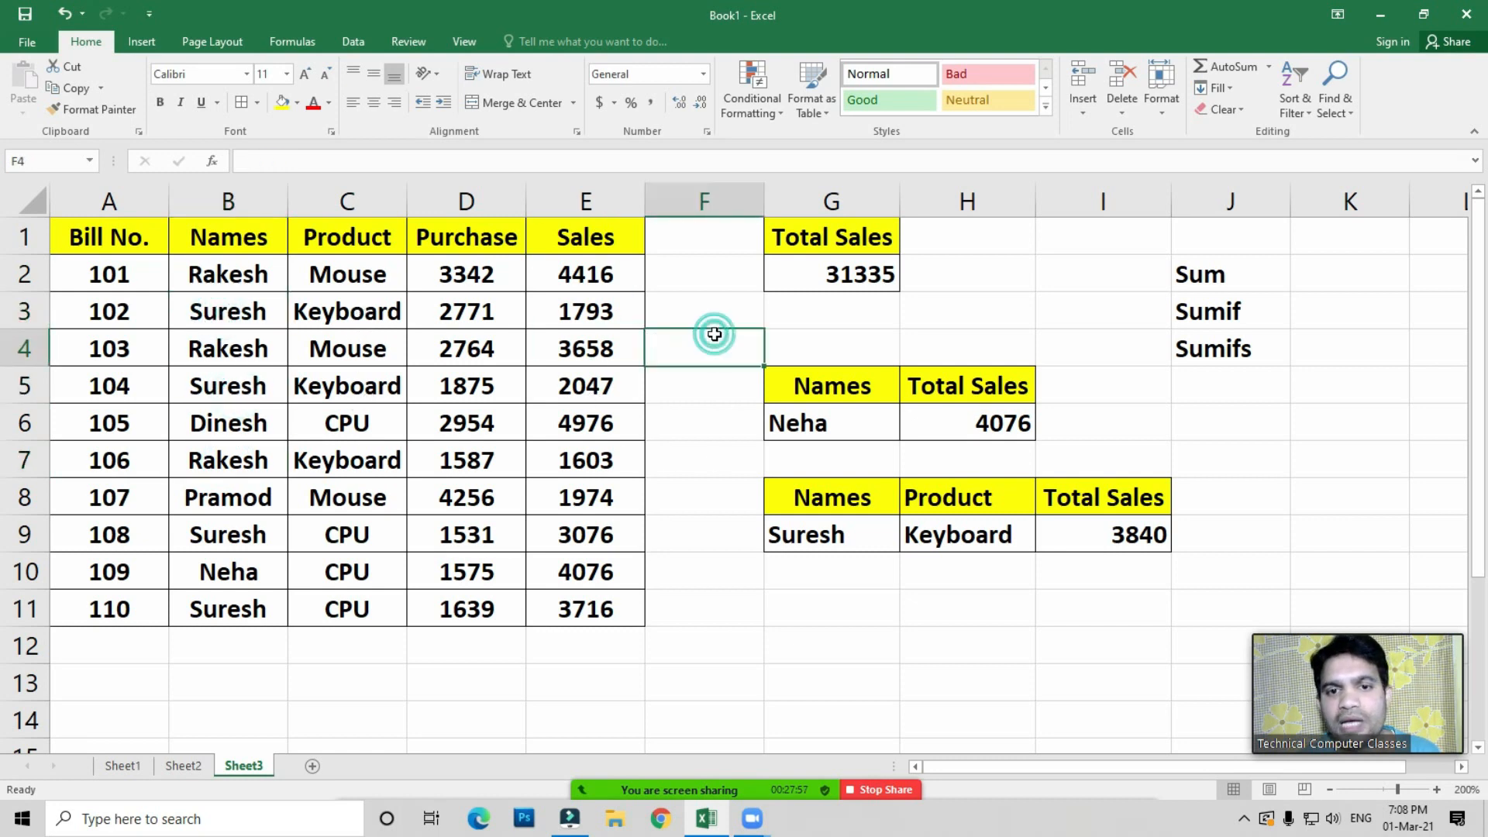
{"action": "type", "text": "="}
{"action": "key", "text": "Left"}
{"action": "key", "text": "Up"}
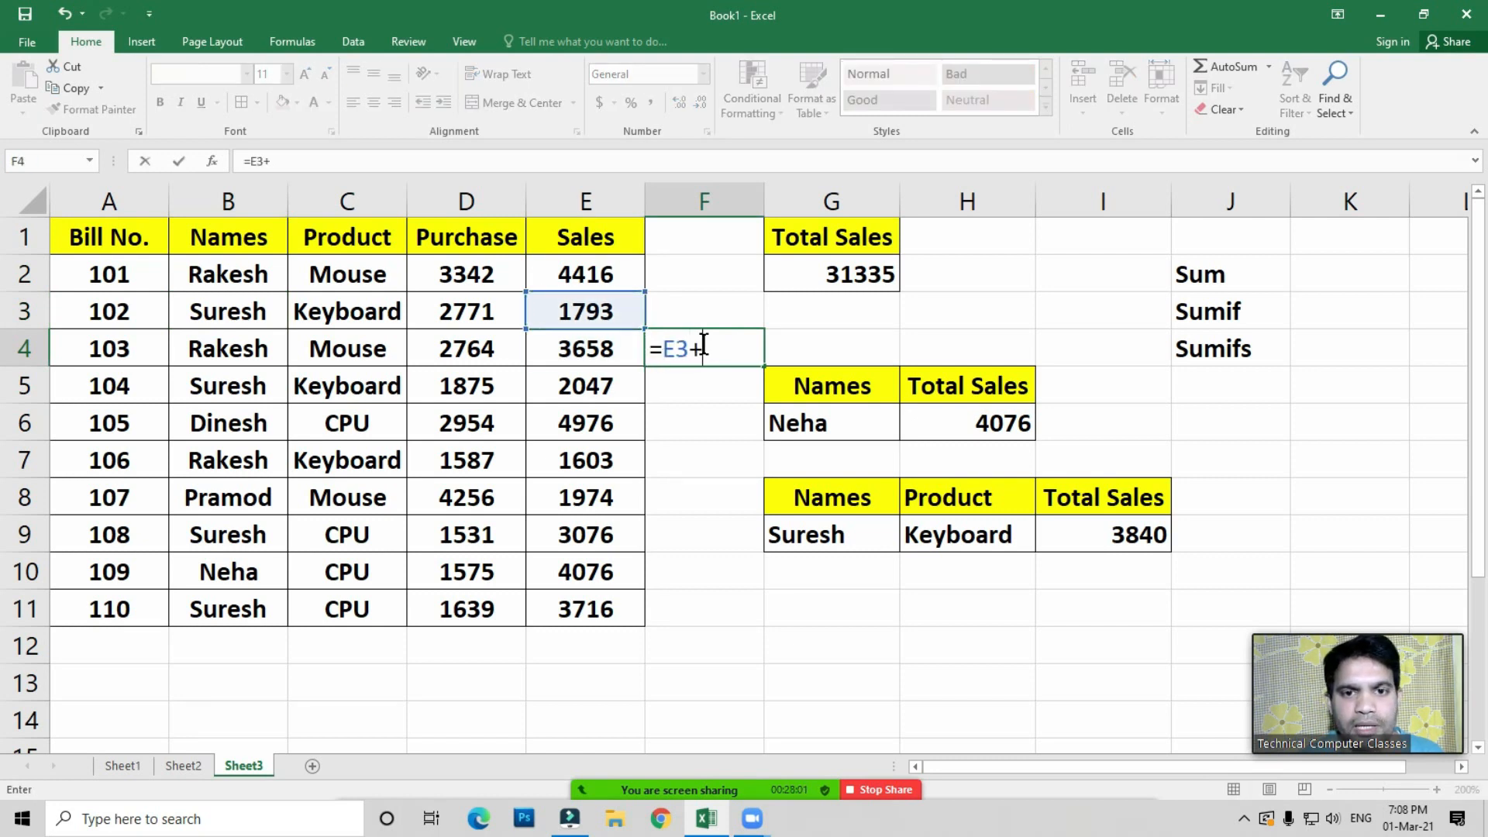
{"action": "type", "text": "+"}
{"action": "key", "text": "Left"}
{"action": "key", "text": "Down"}
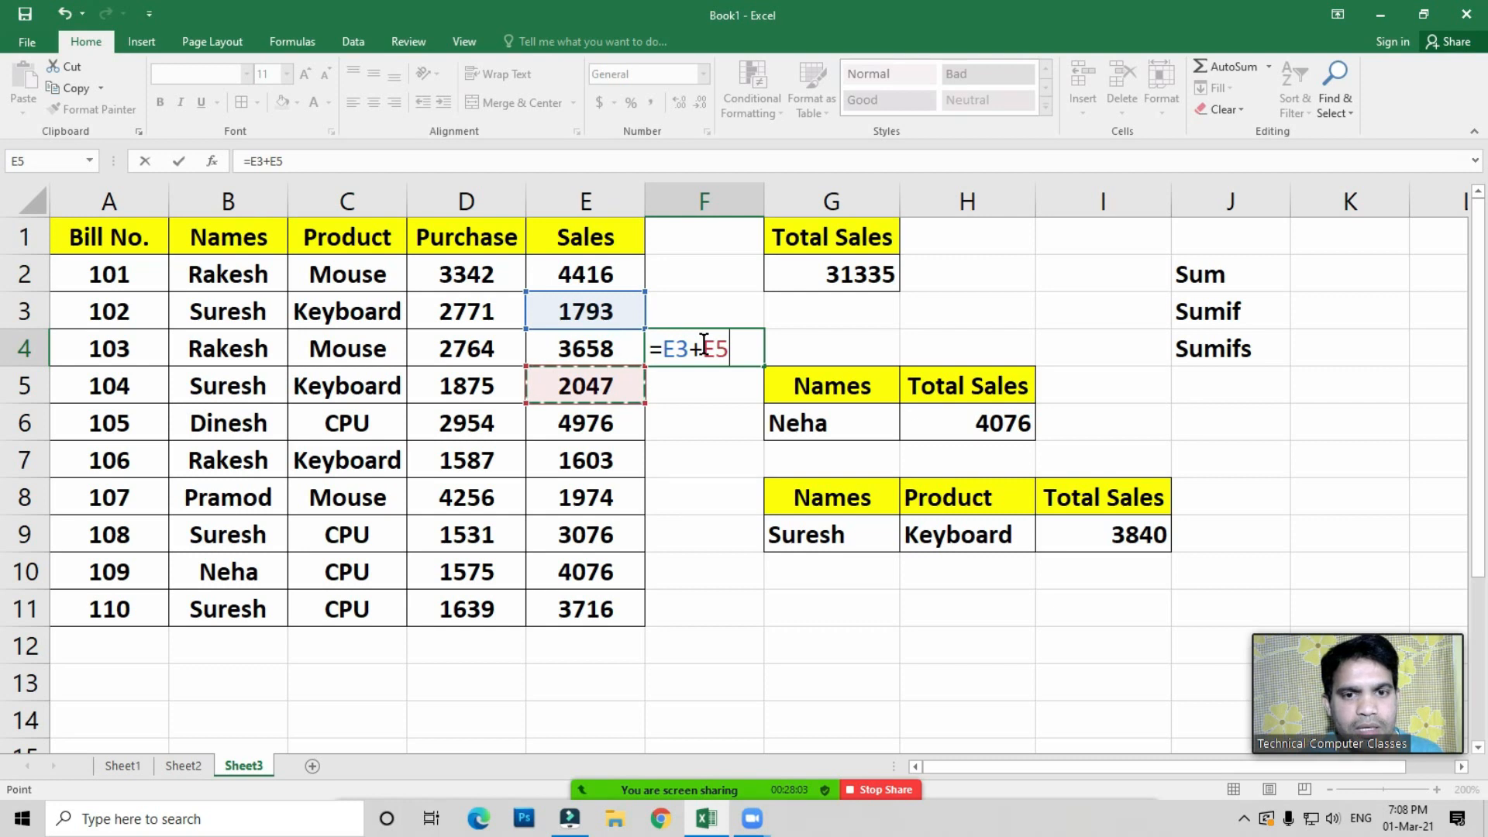
{"action": "key", "text": "Return"}
{"action": "key", "text": "Up"}
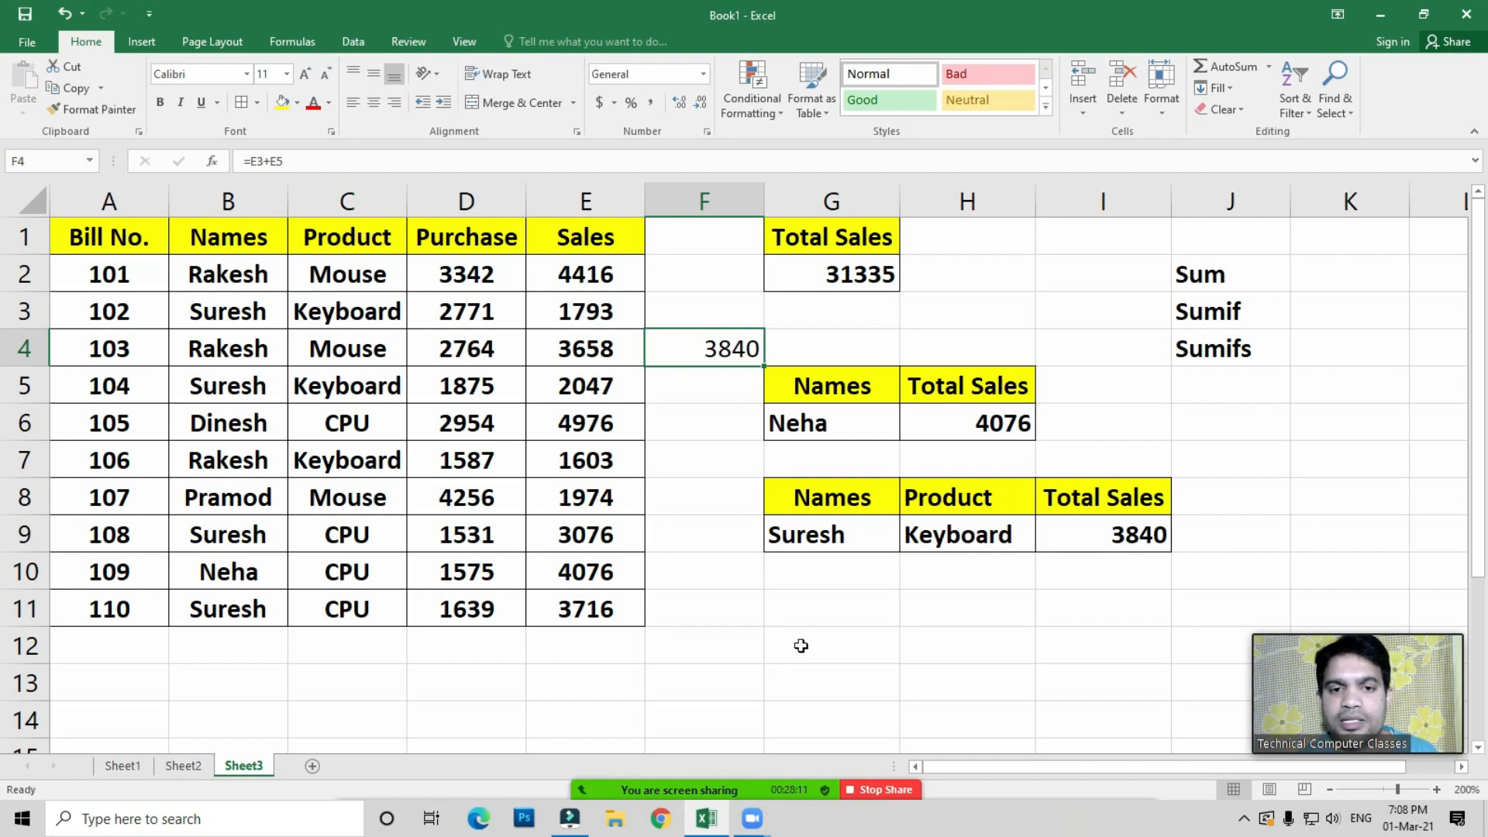
{"action": "left_click", "coordinate": [687, 786]}
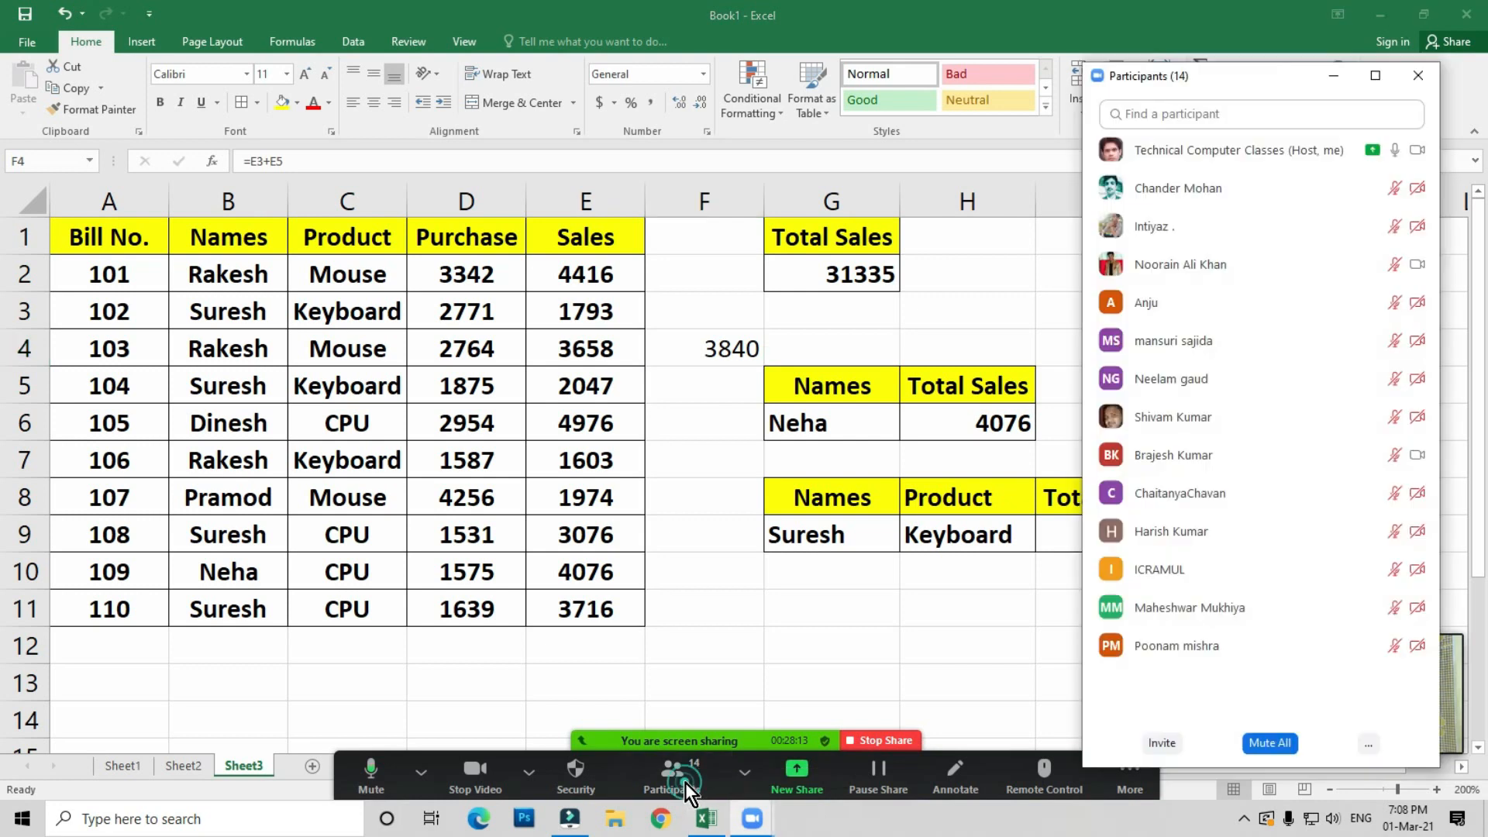
{"action": "left_click", "coordinate": [1371, 748]}
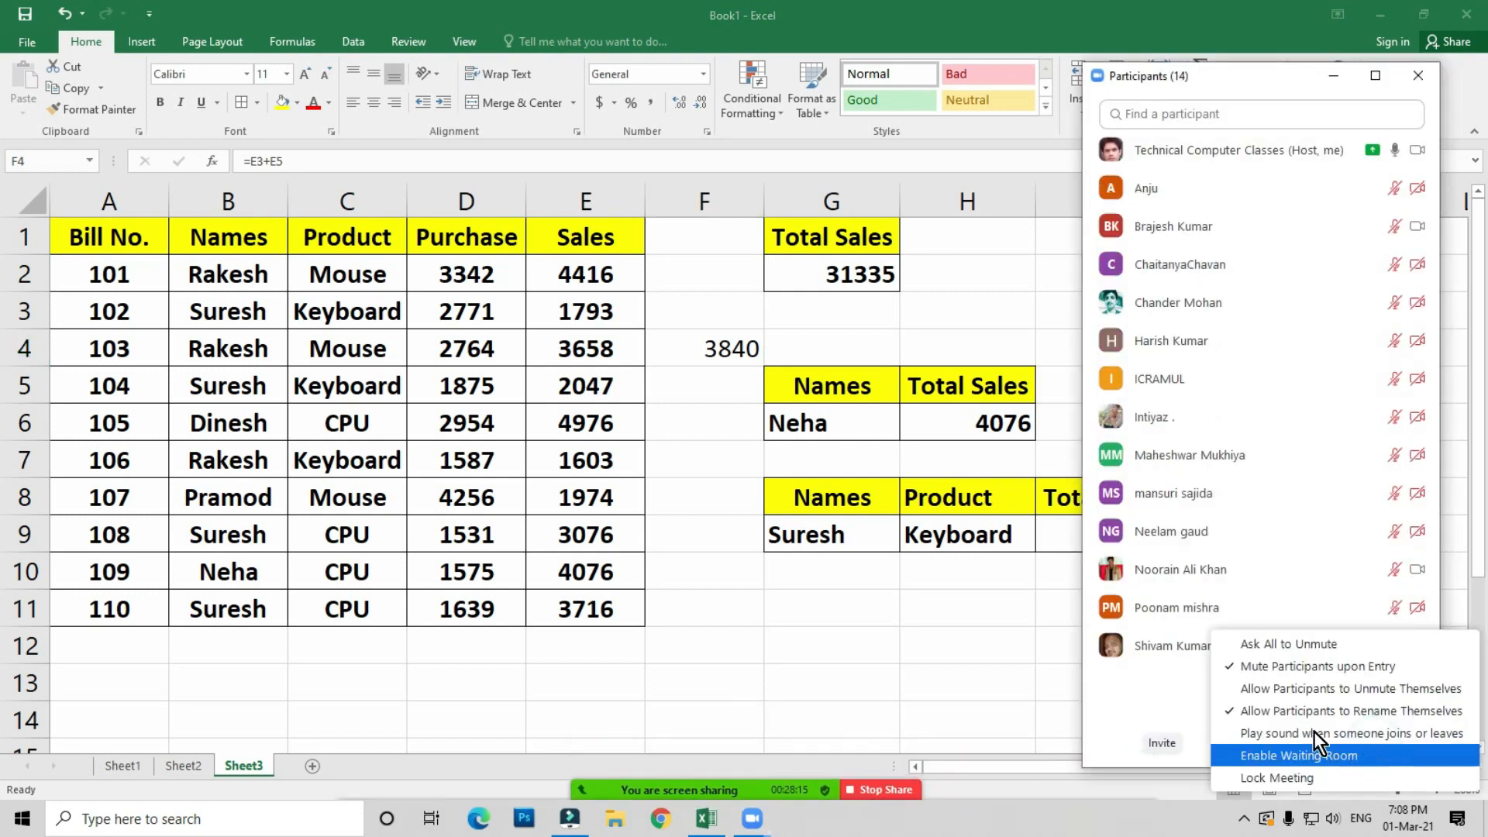
{"action": "left_click", "coordinate": [1290, 640]}
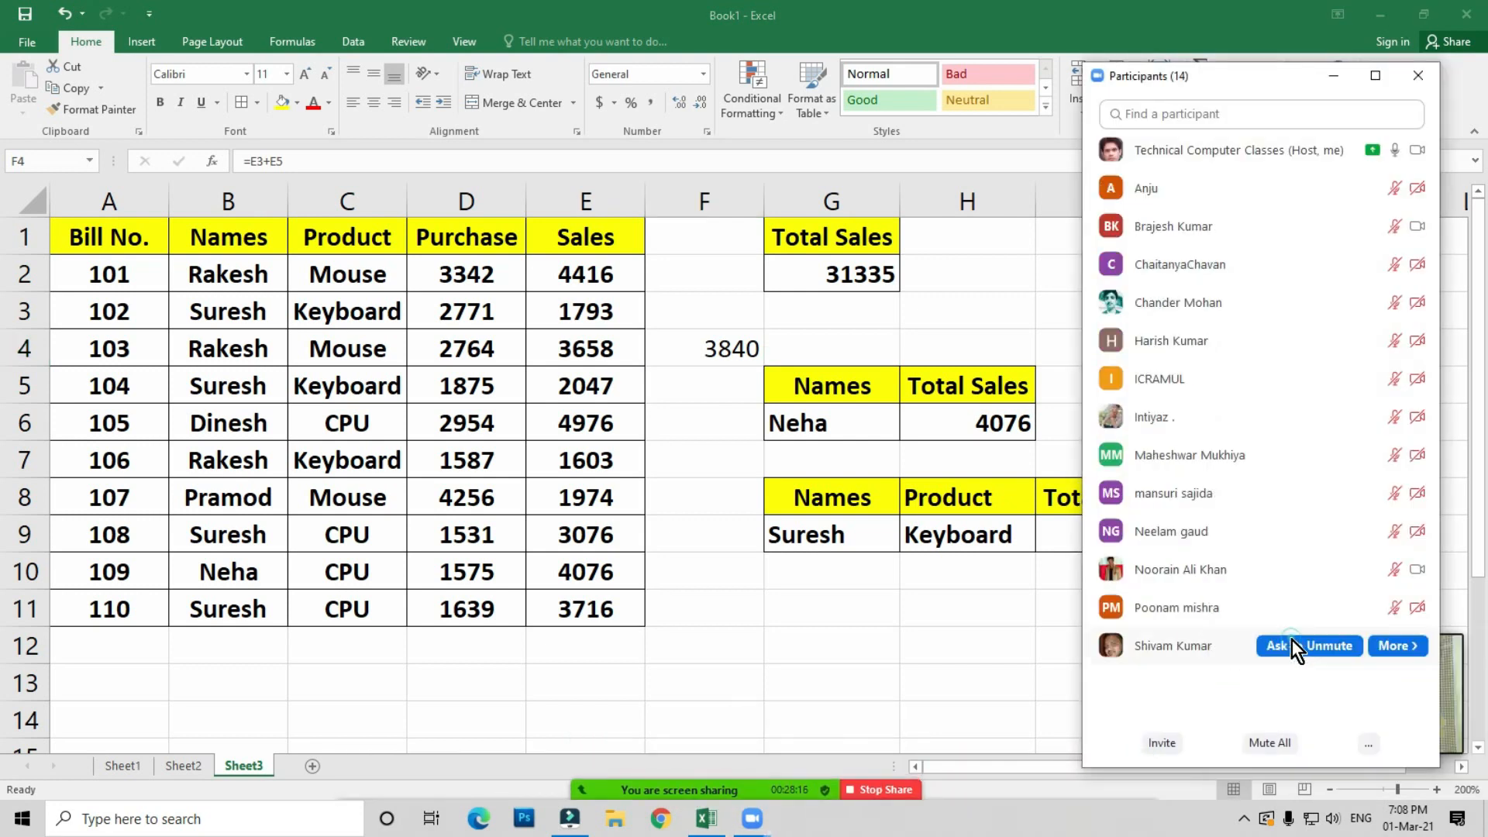
{"action": "left_click", "coordinate": [1418, 76]}
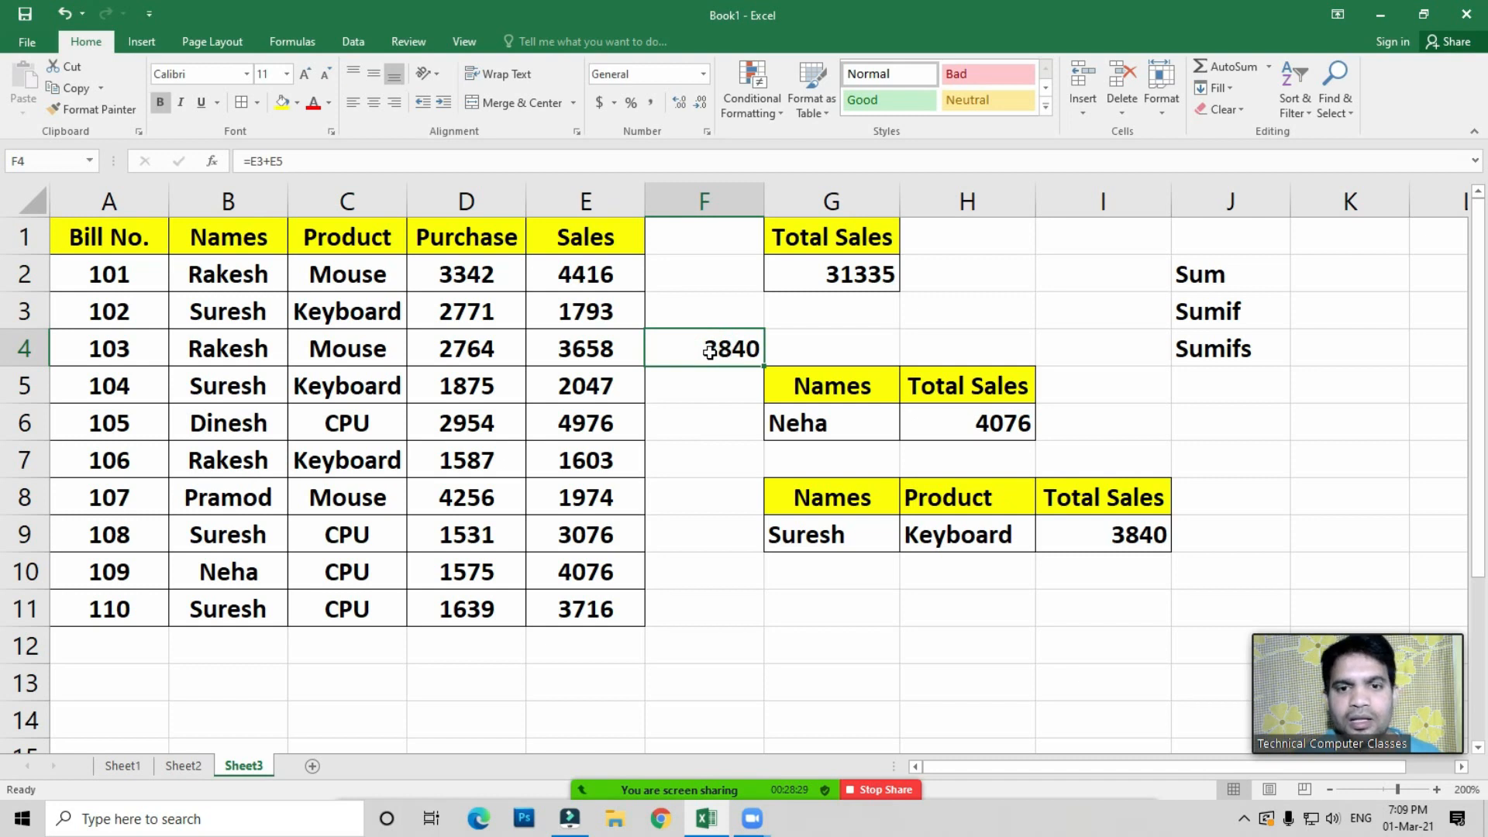
{"action": "left_click", "coordinate": [696, 437]}
{"action": "left_click", "coordinate": [727, 396]}
{"action": "left_click", "coordinate": [728, 508]}
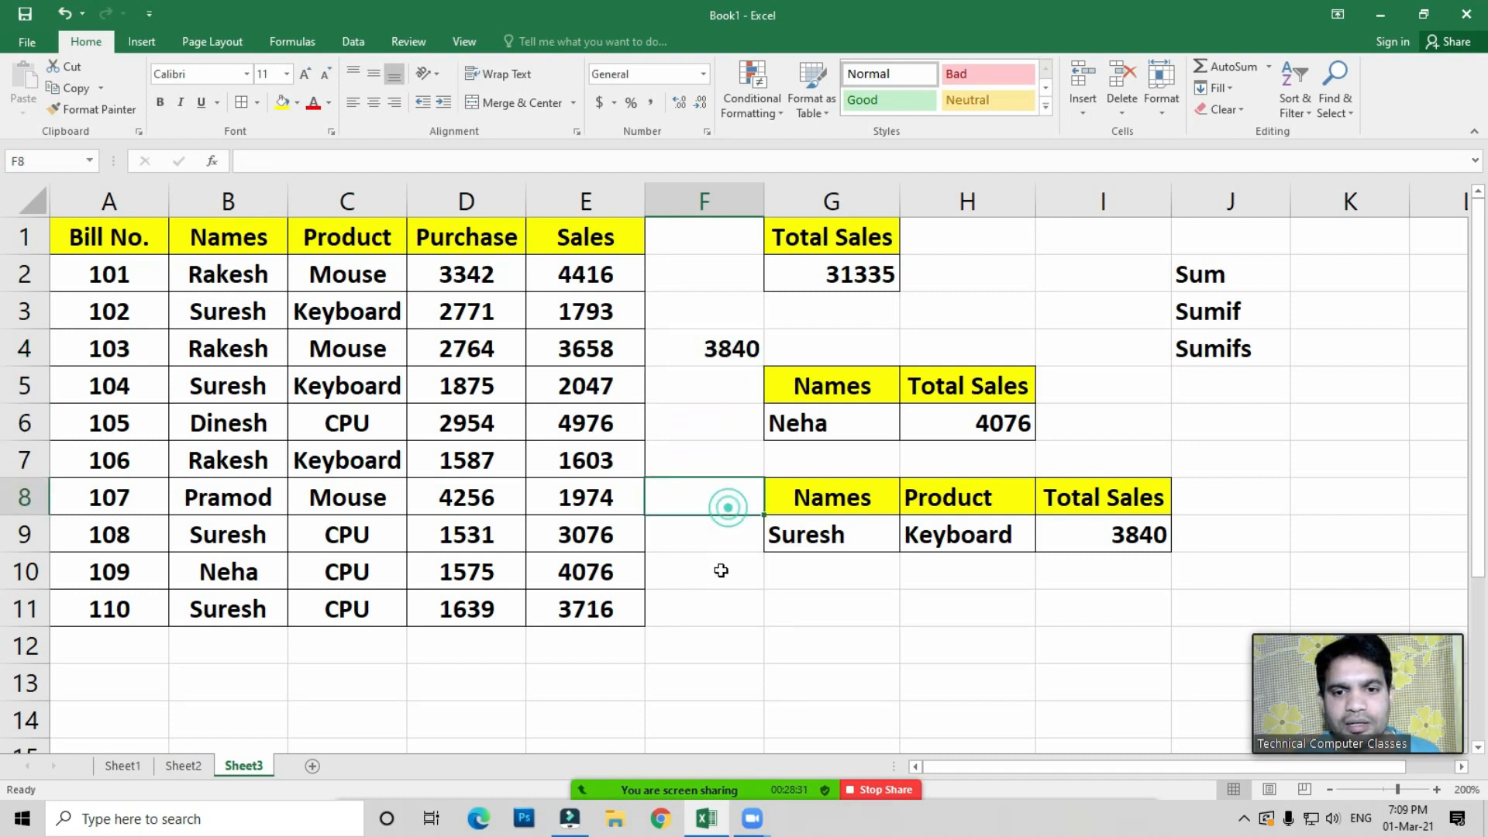
{"action": "left_click", "coordinate": [737, 528]}
{"action": "left_click", "coordinate": [854, 568]}
{"action": "left_click", "coordinate": [963, 574]}
{"action": "left_click", "coordinate": [1099, 580]}
{"action": "left_click", "coordinate": [954, 595]}
{"action": "left_click", "coordinate": [835, 583]}
{"action": "left_click", "coordinate": [943, 565]}
{"action": "left_click", "coordinate": [1067, 568]}
{"action": "left_click", "coordinate": [987, 568]}
{"action": "left_click", "coordinate": [874, 571]}
{"action": "left_click", "coordinate": [963, 568]}
{"action": "left_click", "coordinate": [1105, 559]}
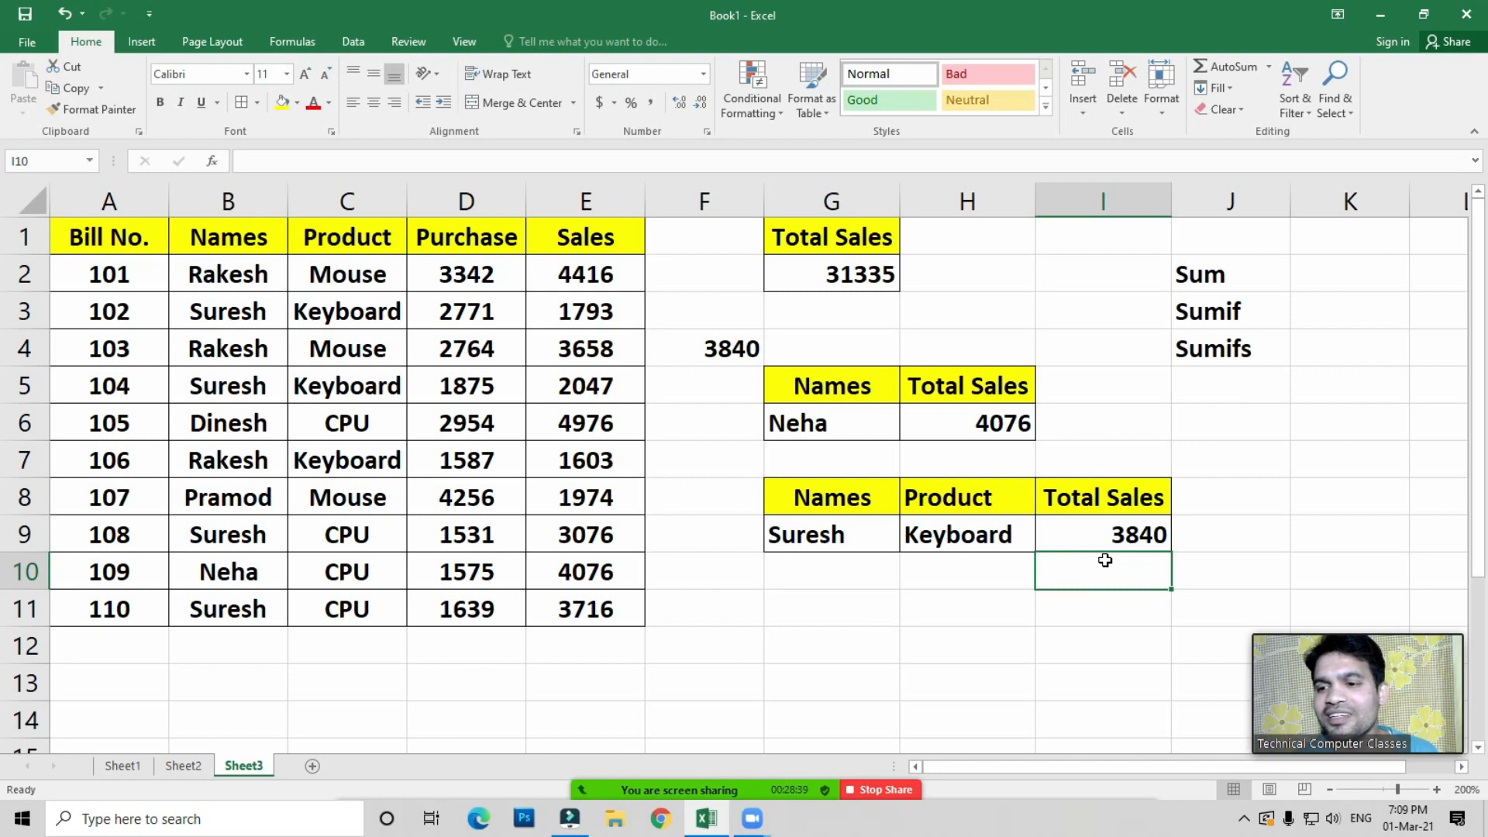
{"action": "left_click", "coordinate": [835, 567]}
{"action": "left_click", "coordinate": [954, 570]}
{"action": "left_click", "coordinate": [853, 568]}
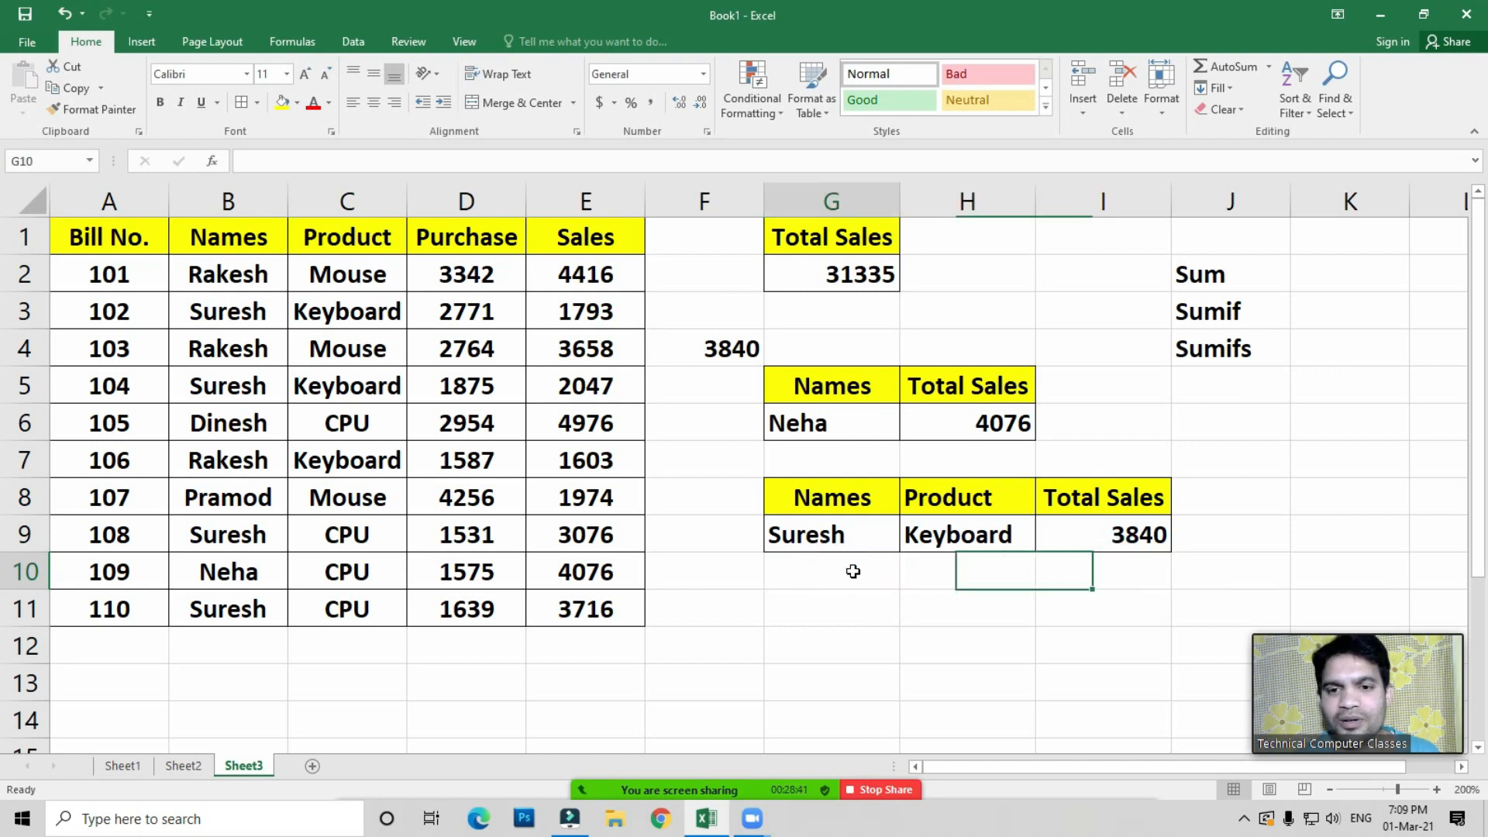
{"action": "left_click", "coordinate": [676, 471]}
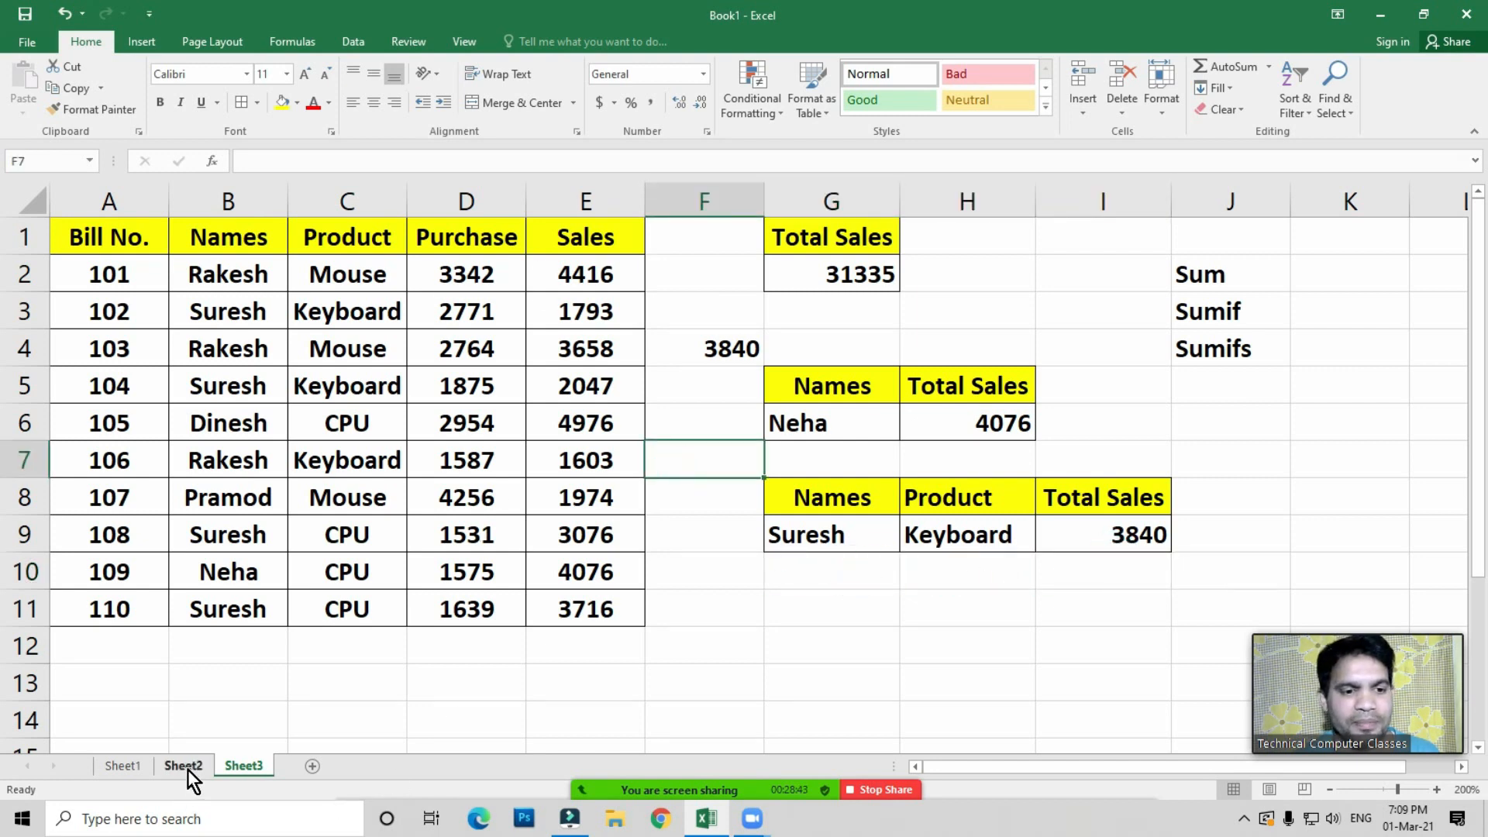
{"action": "left_click", "coordinate": [109, 767]}
{"action": "scroll", "coordinate": [737, 625], "scroll_direction": "down", "scroll_amount": 18}
{"action": "left_click", "coordinate": [785, 577]}
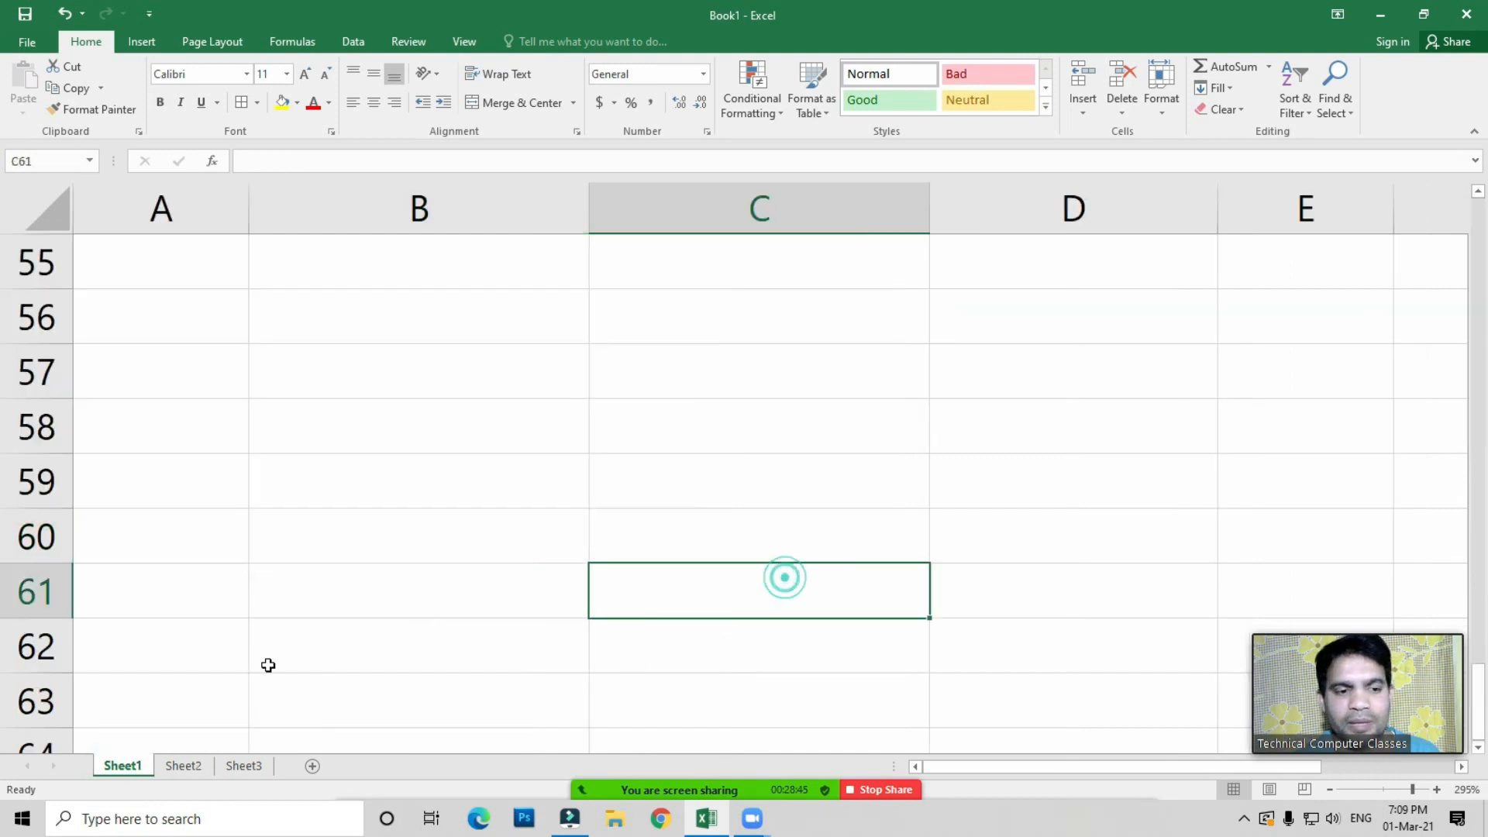
{"action": "left_click", "coordinate": [182, 765]}
{"action": "left_click", "coordinate": [244, 765]}
{"action": "left_click", "coordinate": [730, 598]}
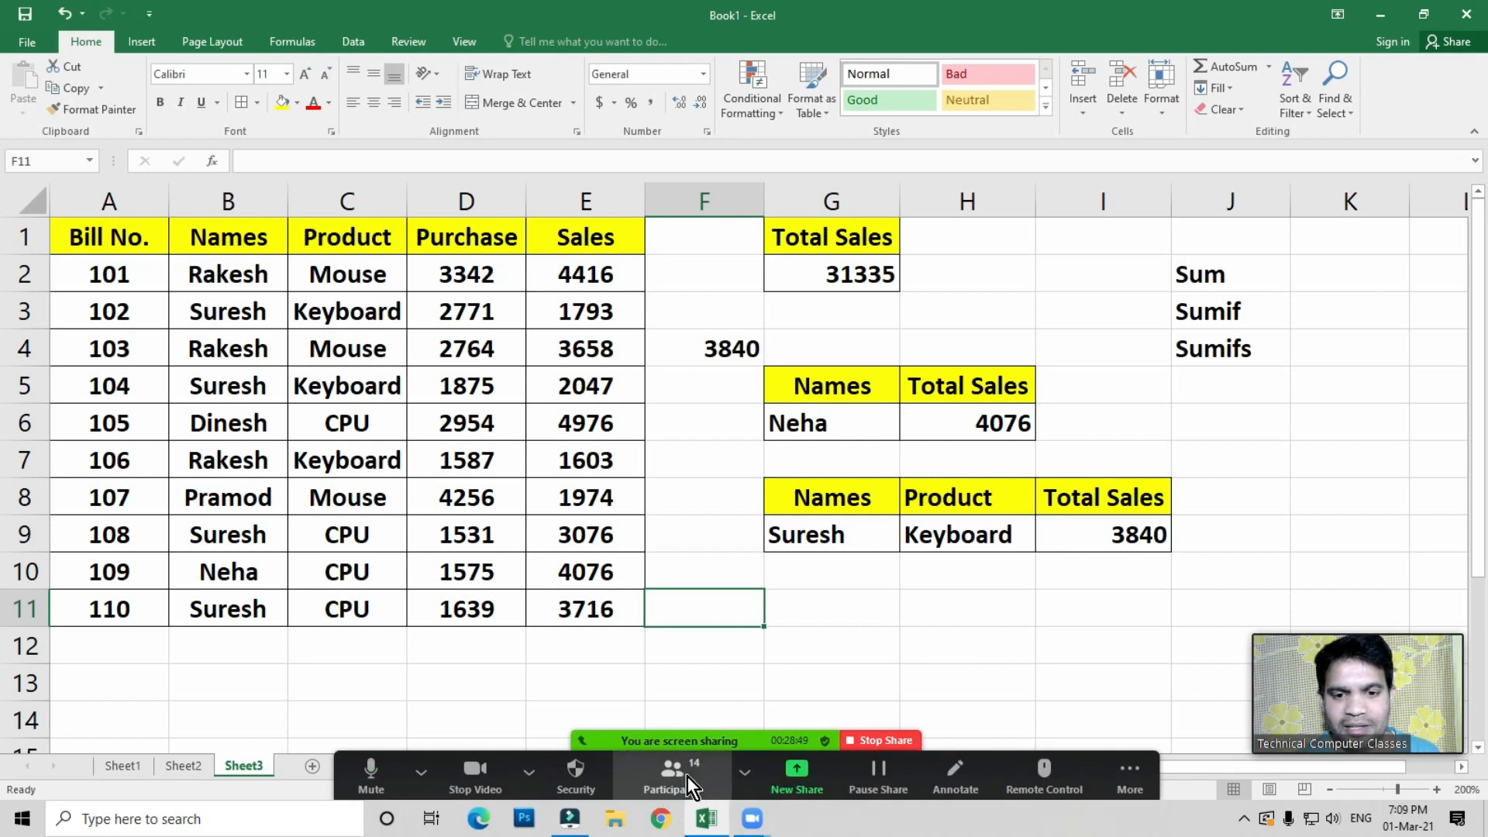
{"action": "left_click", "coordinate": [671, 783]}
{"action": "mouse_move", "coordinate": [1268, 83]}
{"action": "left_mouse_down"}
{"action": "mouse_move", "coordinate": [1127, 82]}
{"action": "mouse_move", "coordinate": [1248, 82]}
{"action": "left_mouse_up"}
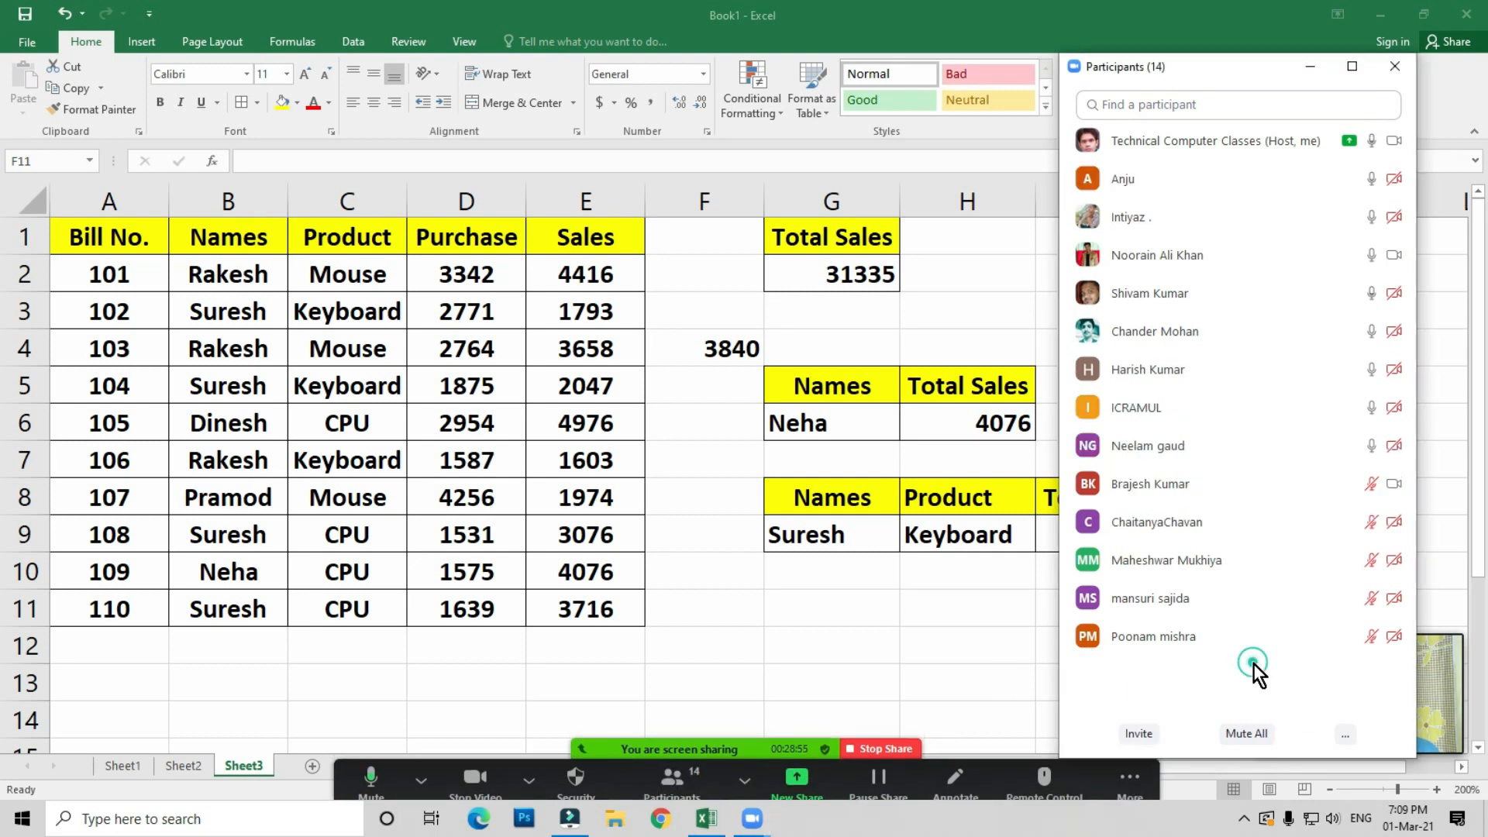
{"action": "left_click_drag", "start_coordinate": [1262, 67], "coordinate": [1332, 68]}
{"action": "left_click", "coordinate": [1463, 67]}
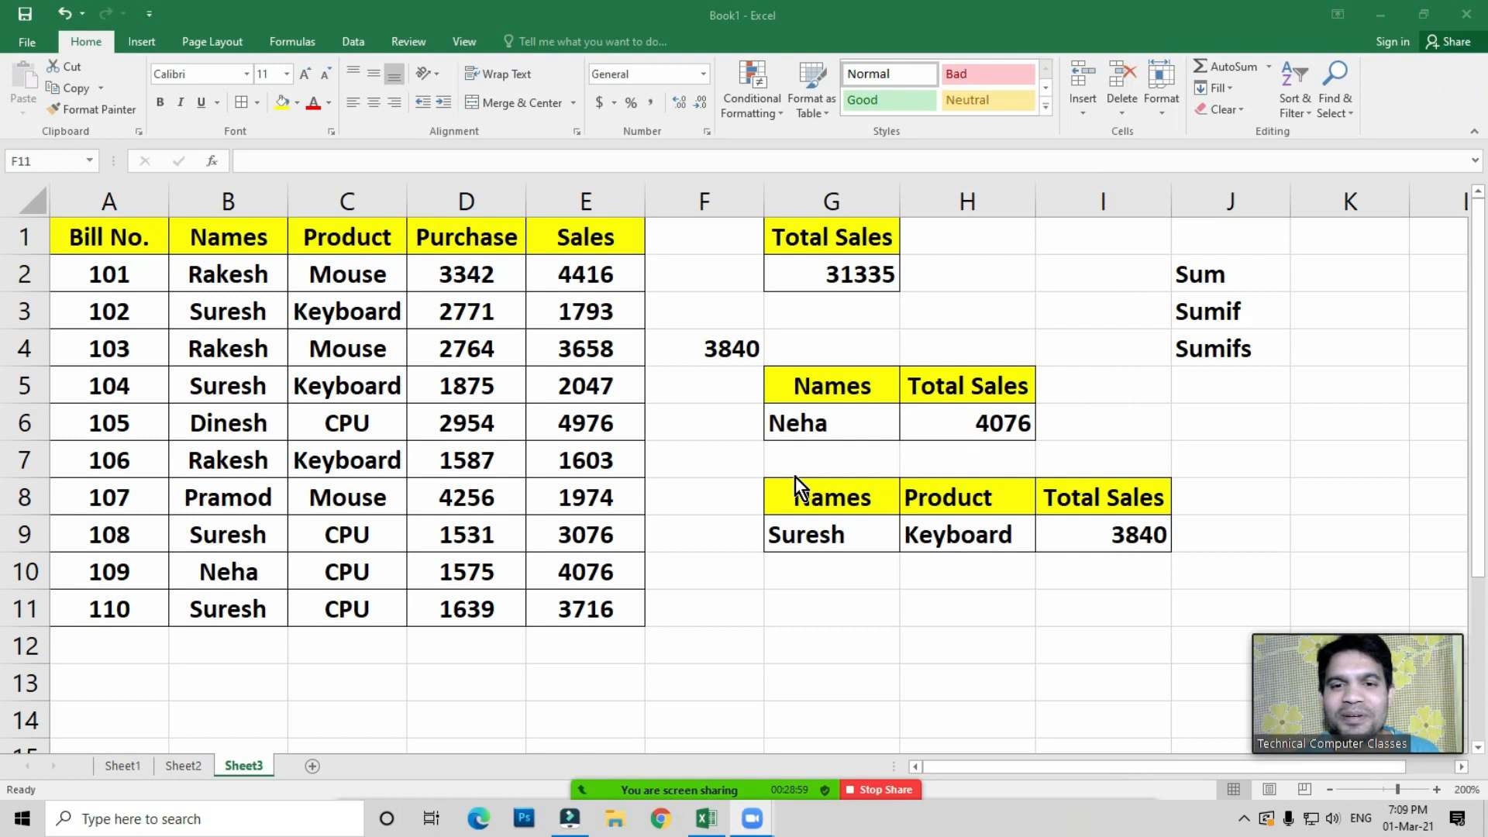
{"action": "mouse_move", "coordinate": [720, 423]}
{"action": "left_mouse_down"}
{"action": "mouse_move", "coordinate": [775, 426]}
{"action": "mouse_move", "coordinate": [1144, 557]}
{"action": "mouse_move", "coordinate": [1212, 558]}
{"action": "mouse_move", "coordinate": [1253, 538]}
{"action": "mouse_move", "coordinate": [720, 442]}
{"action": "left_mouse_up"}
{"action": "left_click_drag", "start_coordinate": [701, 395], "coordinate": [1248, 532]}
{"action": "left_click", "coordinate": [1242, 538]}
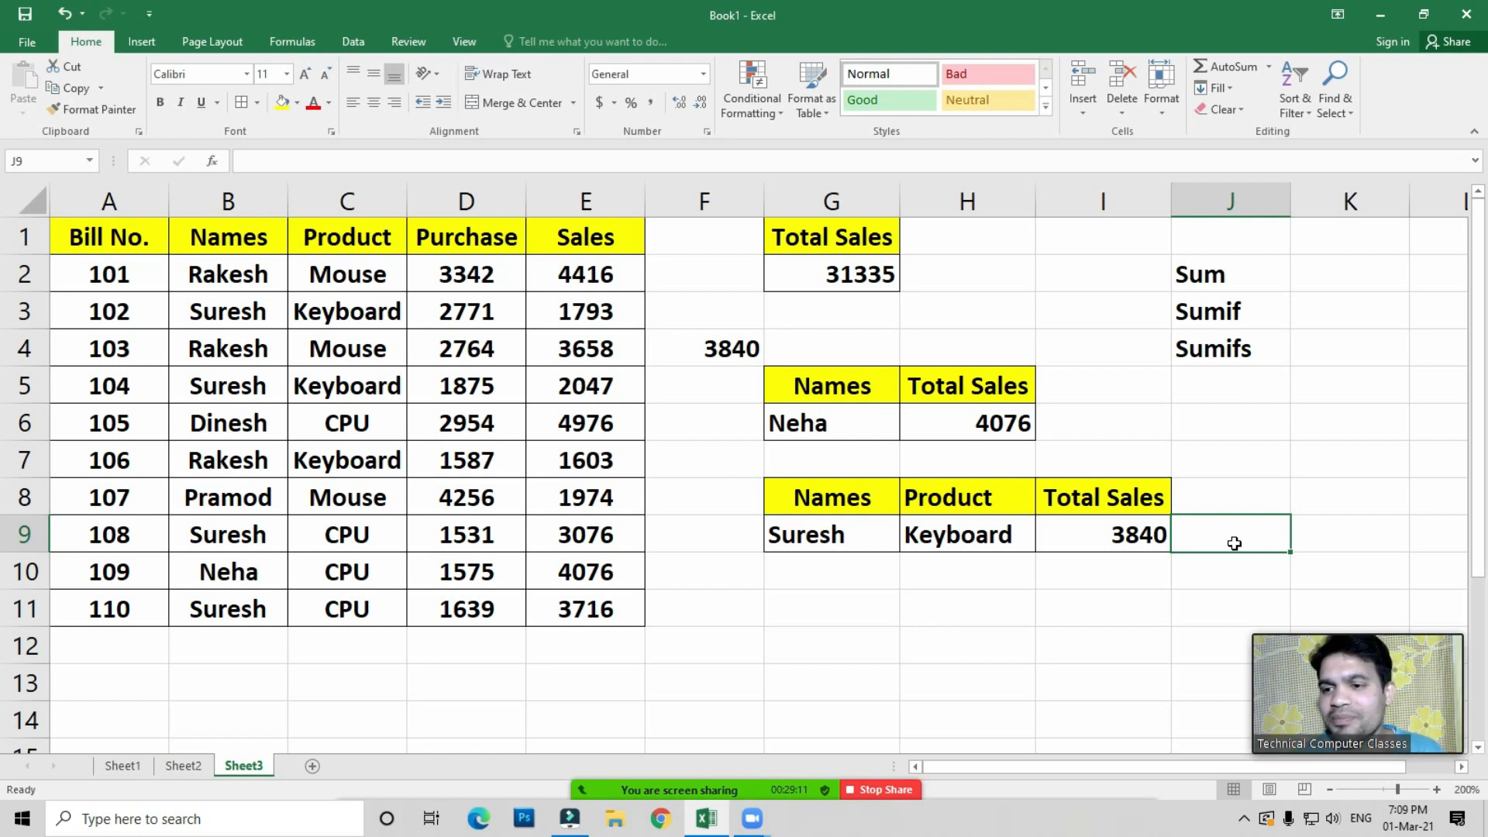
{"action": "mouse_move", "coordinate": [1168, 534]}
{"action": "left_mouse_down"}
{"action": "mouse_move", "coordinate": [751, 425]}
{"action": "mouse_move", "coordinate": [744, 385]}
{"action": "mouse_move", "coordinate": [1219, 425]}
{"action": "mouse_move", "coordinate": [1219, 535]}
{"action": "mouse_move", "coordinate": [761, 475]}
{"action": "mouse_move", "coordinate": [737, 379]}
{"action": "mouse_move", "coordinate": [1102, 392]}
{"action": "mouse_move", "coordinate": [1245, 535]}
{"action": "mouse_move", "coordinate": [1222, 542]}
{"action": "mouse_move", "coordinate": [784, 429]}
{"action": "mouse_move", "coordinate": [737, 385]}
{"action": "mouse_move", "coordinate": [1132, 465]}
{"action": "mouse_move", "coordinate": [1186, 538]}
{"action": "left_mouse_up"}
{"action": "left_click", "coordinate": [706, 386]}
{"action": "left_click", "coordinate": [1244, 533]}
{"action": "left_click", "coordinate": [714, 385]}
{"action": "left_click", "coordinate": [1225, 539]}
{"action": "left_click", "coordinate": [1189, 537]}
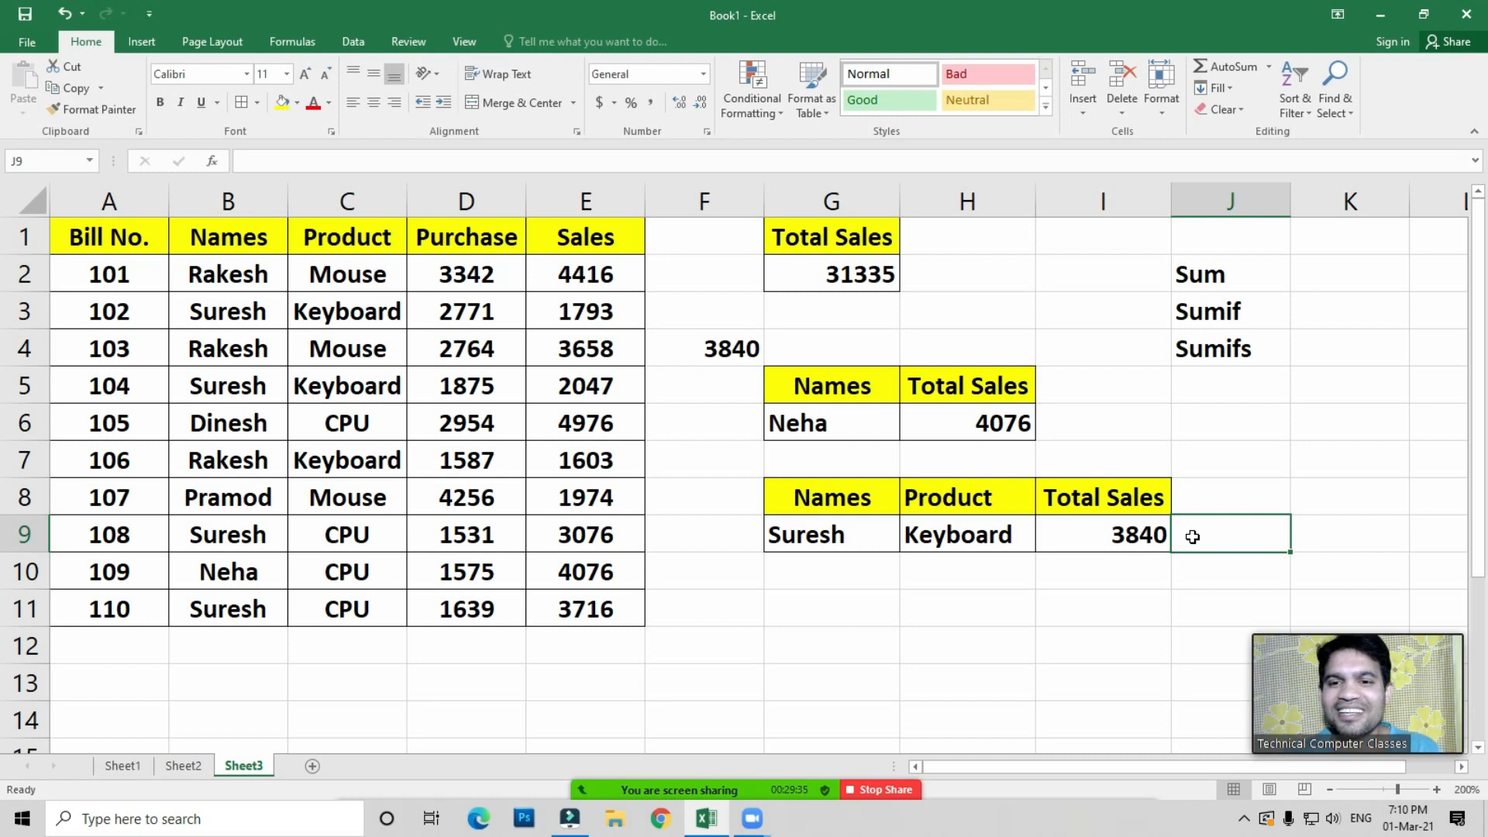
{"action": "left_click_drag", "start_coordinate": [702, 377], "coordinate": [1217, 529]}
{"action": "left_click", "coordinate": [1212, 541]}
{"action": "left_click", "coordinate": [1227, 532]}
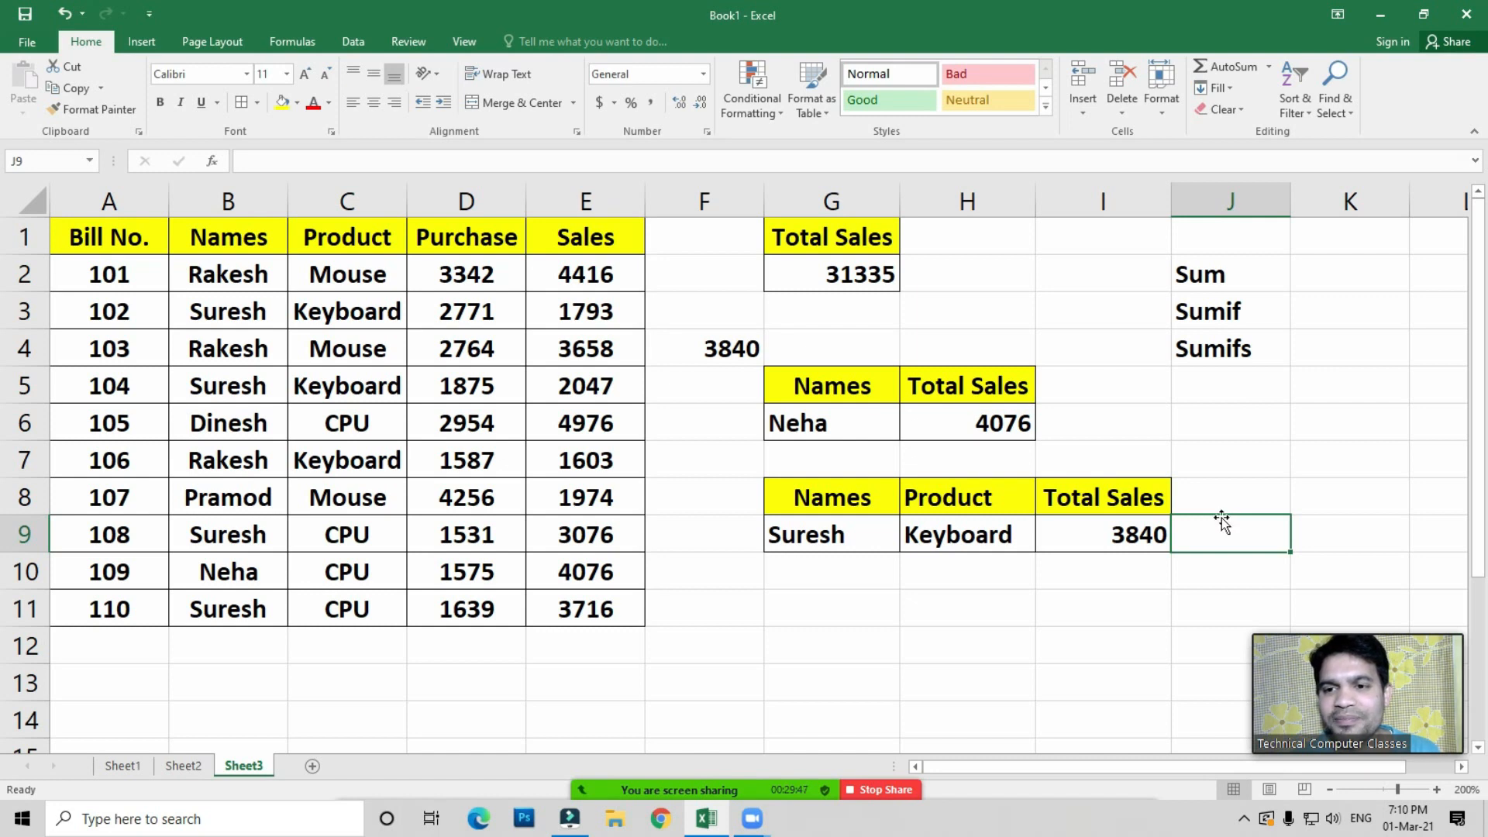
{"action": "left_click", "coordinate": [1222, 518]}
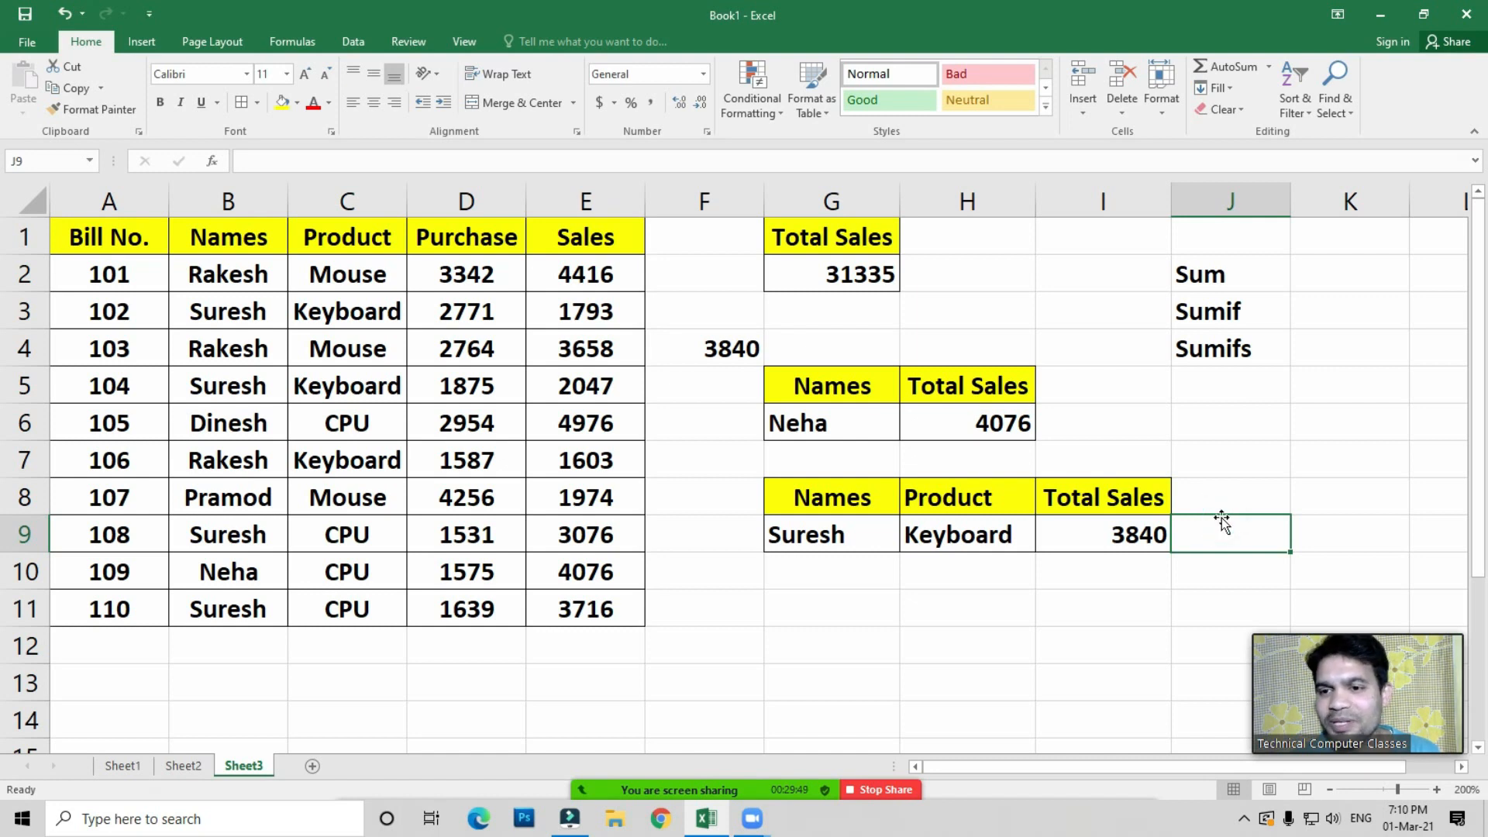
{"action": "left_click", "coordinate": [1214, 519]}
{"action": "left_click", "coordinate": [1214, 529]}
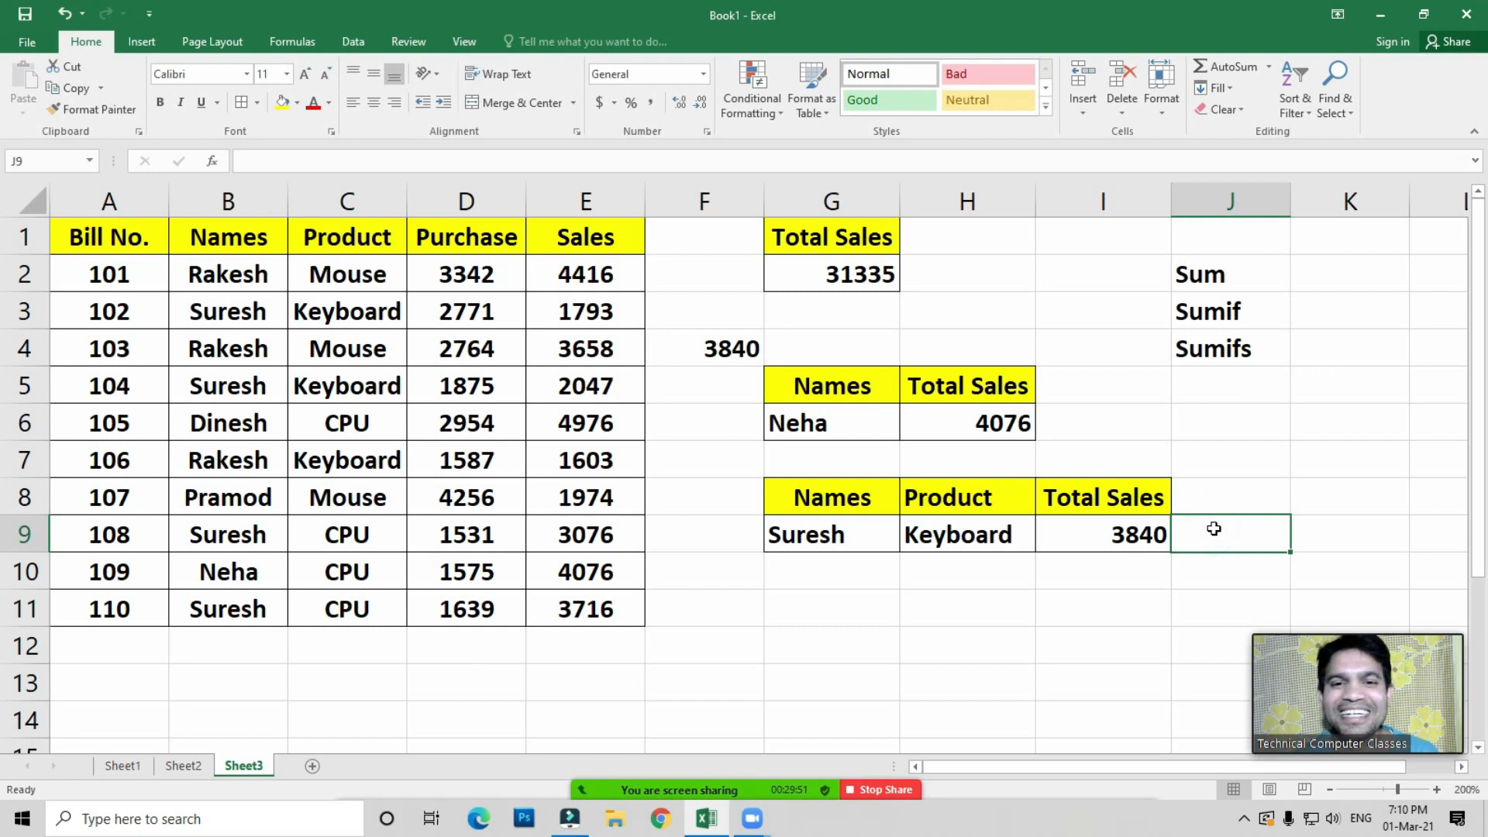
{"action": "left_click", "coordinate": [1214, 532]}
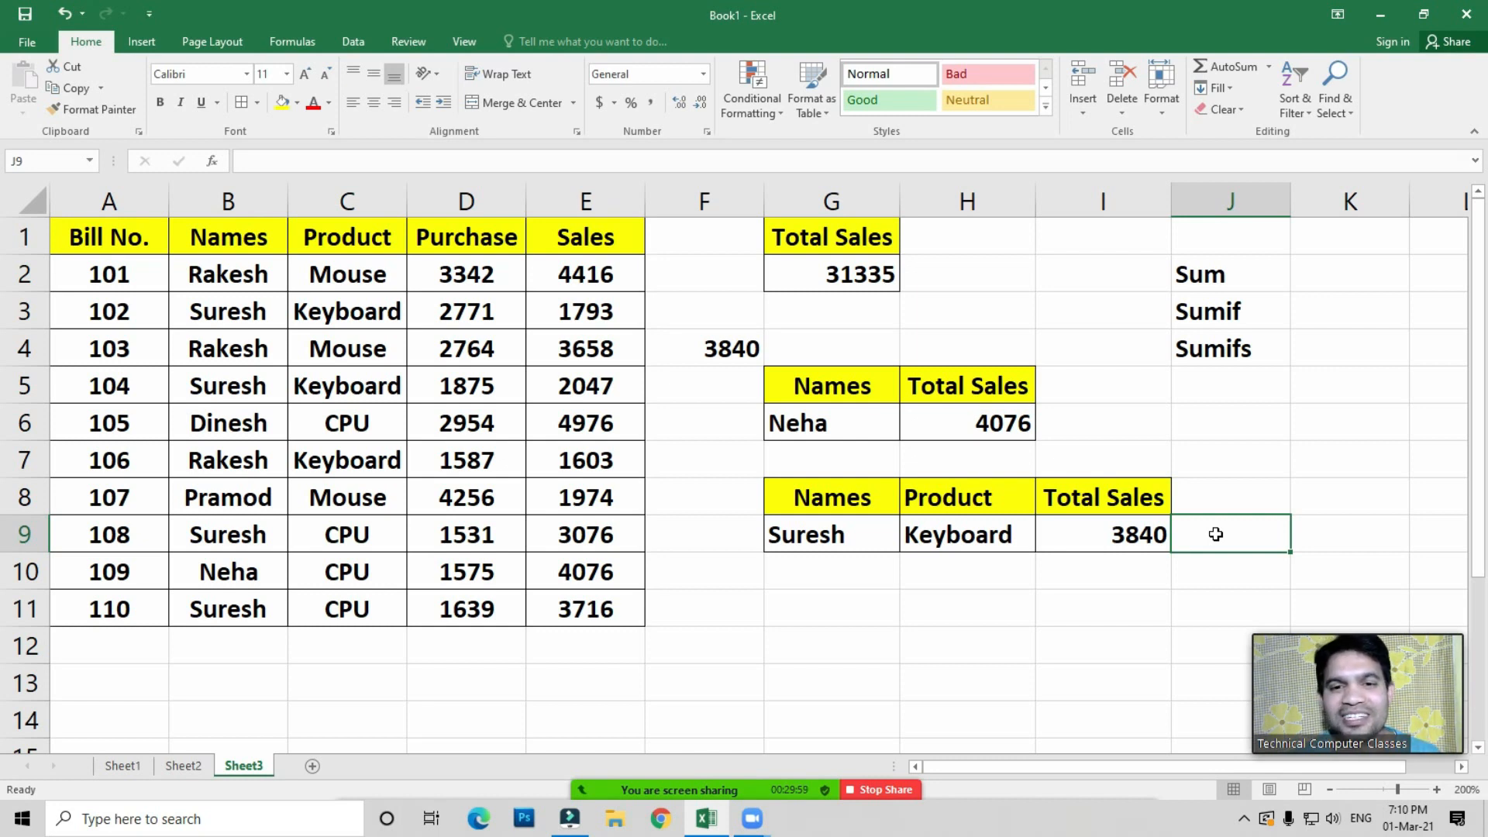
{"action": "left_click_drag", "start_coordinate": [698, 378], "coordinate": [739, 385]}
{"action": "left_click", "coordinate": [740, 385]}
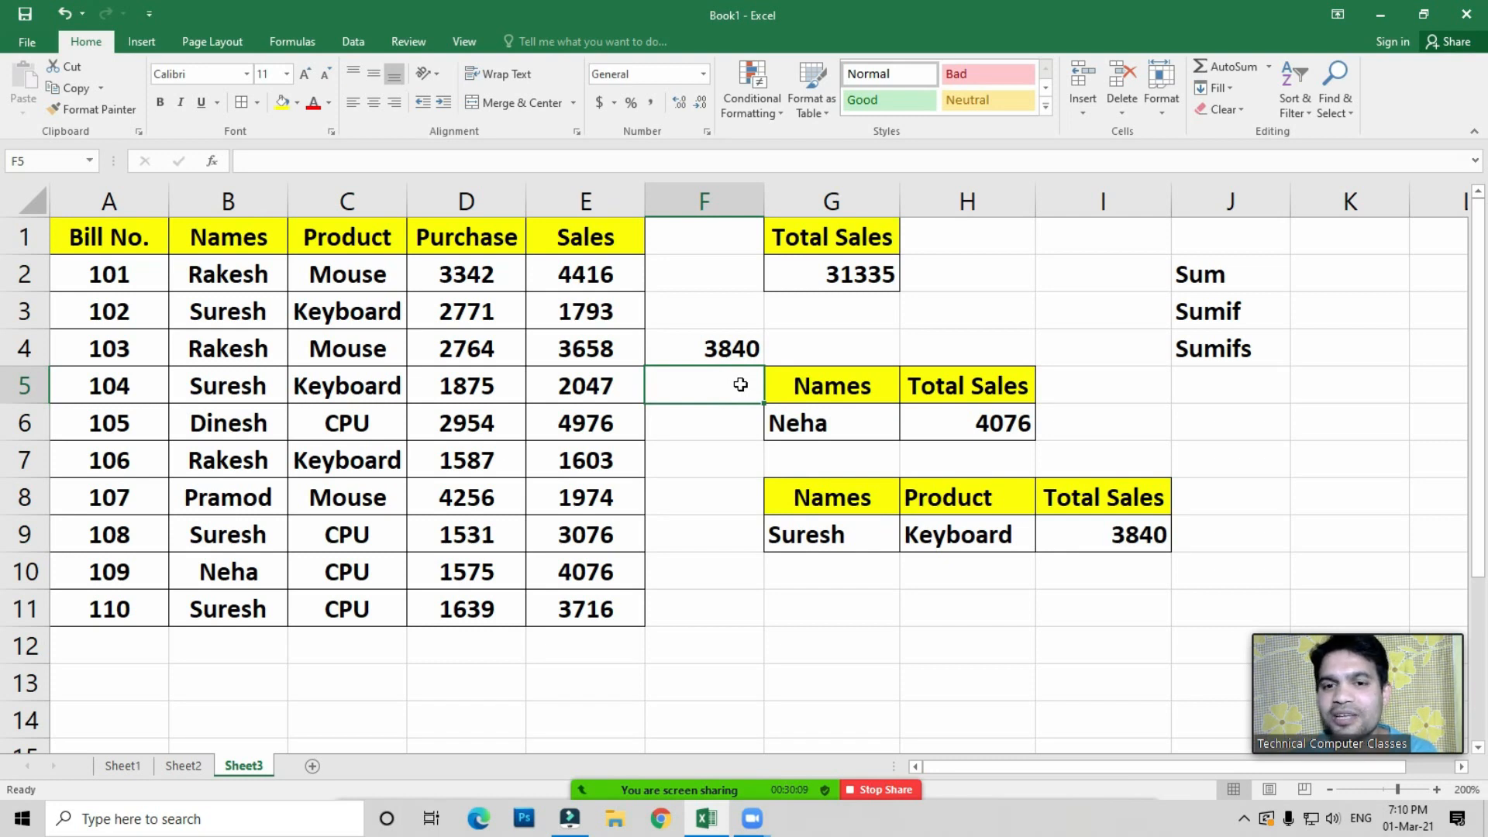
{"action": "left_click_drag", "start_coordinate": [742, 384], "coordinate": [1212, 525]}
{"action": "left_click", "coordinate": [1203, 532]}
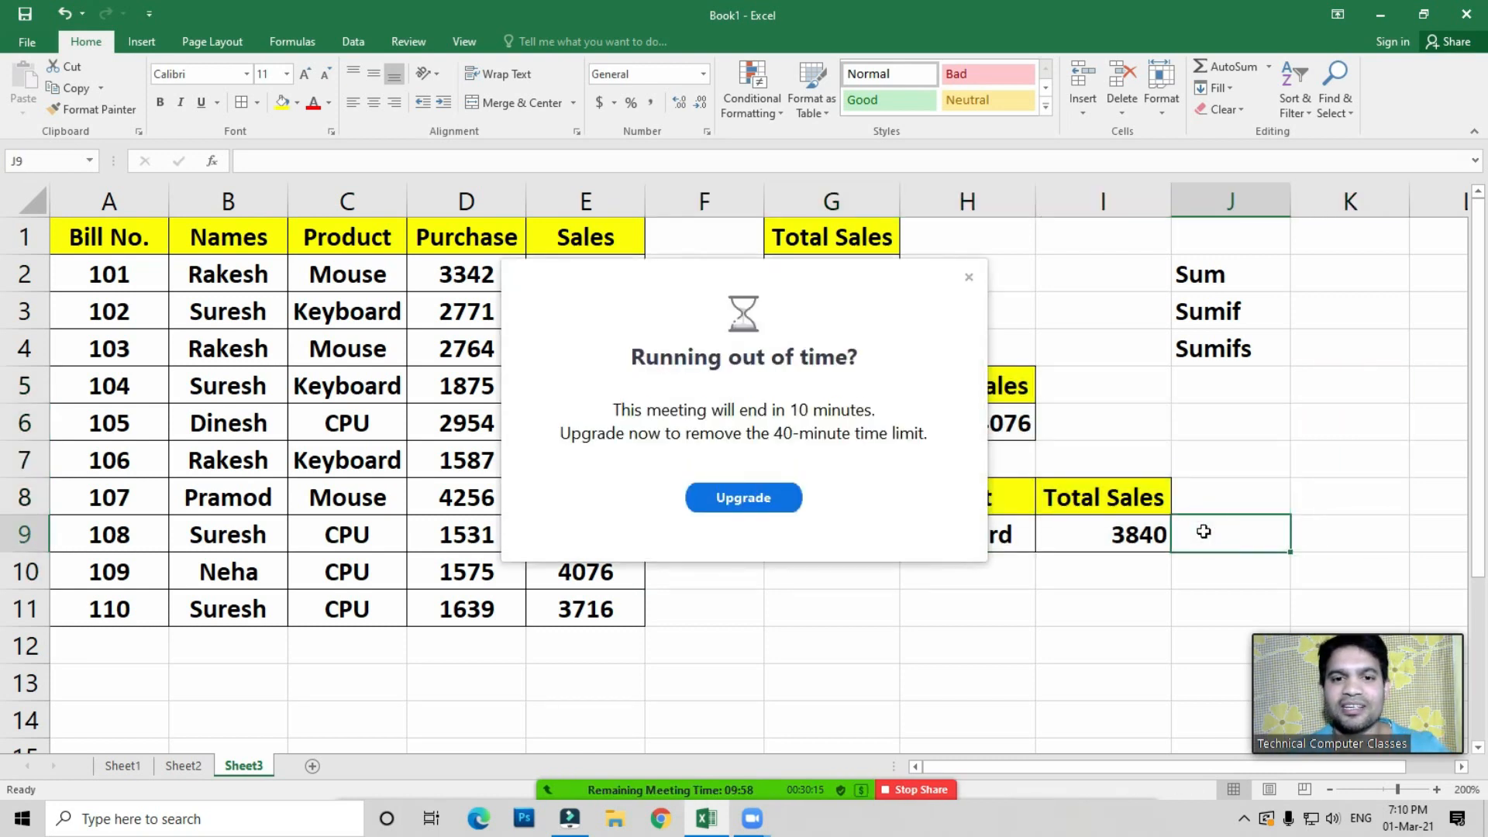
Dismiss Zoom's 'Running out of time?' warning and clear the selection
{"action": "left_click", "coordinate": [742, 273]}
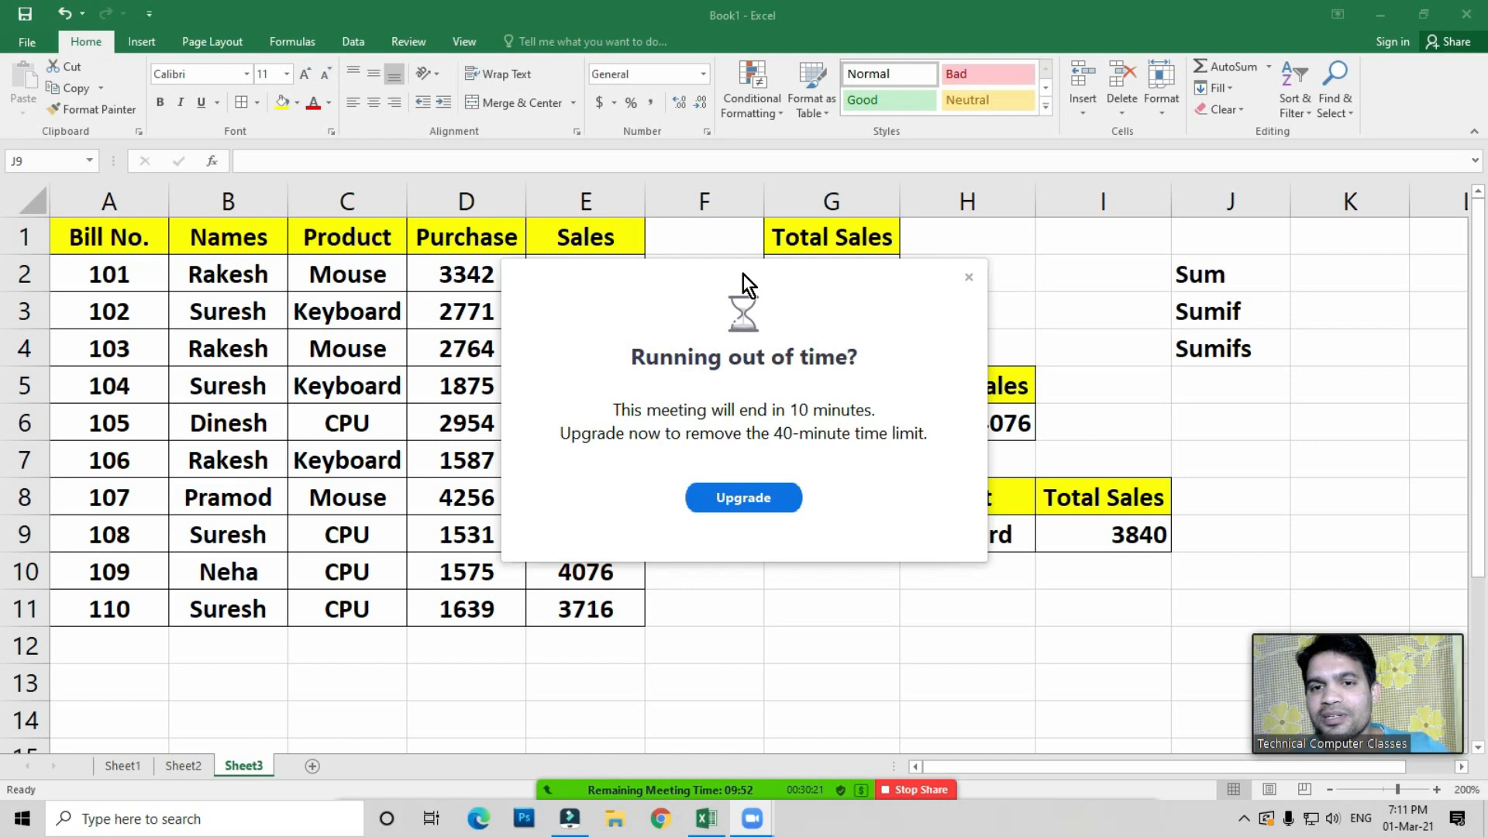
{"action": "left_click", "coordinate": [969, 277]}
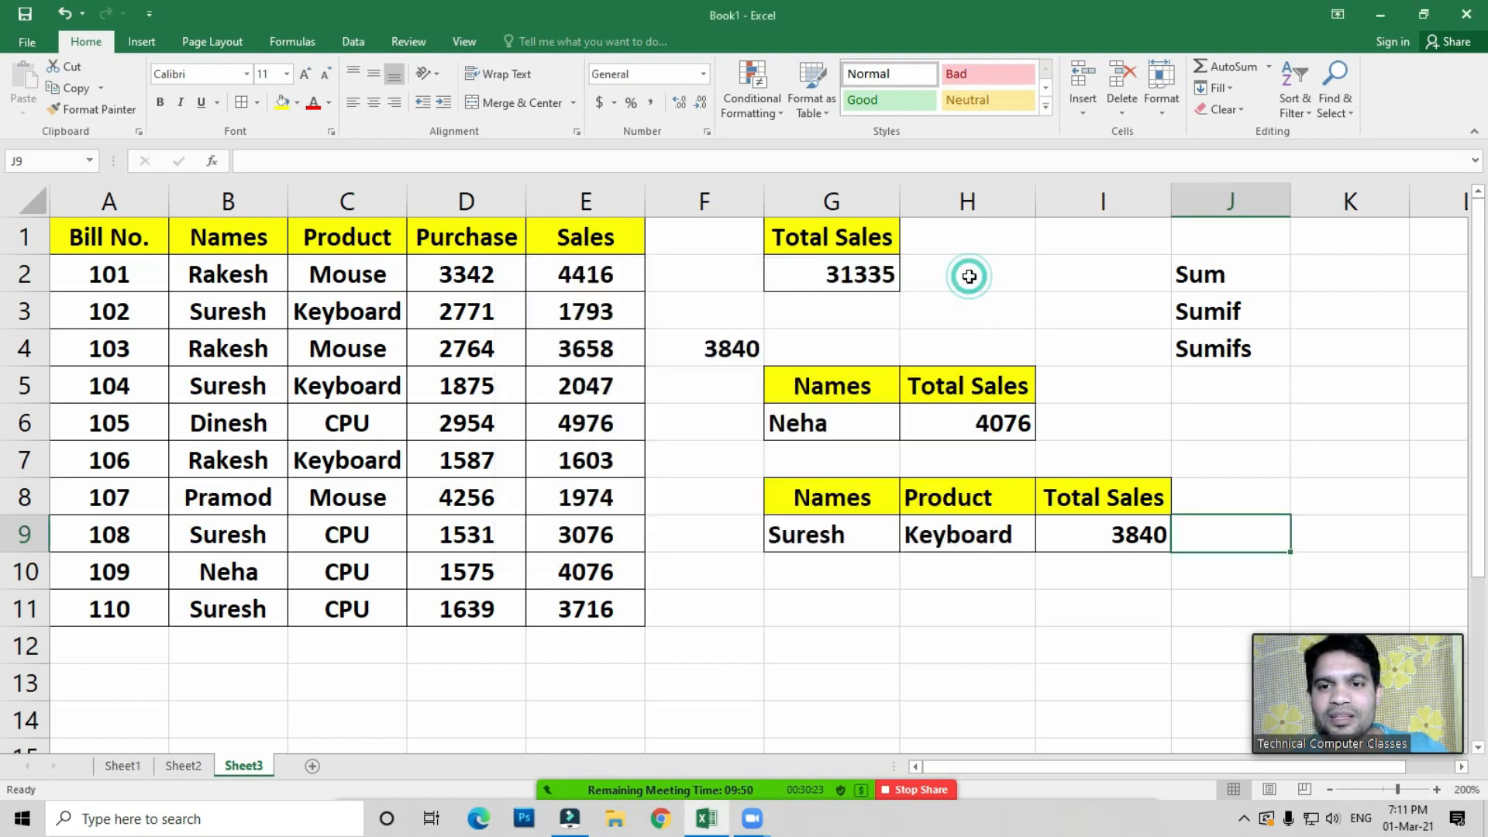
{"action": "left_click", "coordinate": [790, 326]}
Highlight the results area F4:J9 to review all three totals
{"action": "left_click_drag", "start_coordinate": [708, 346], "coordinate": [1095, 531]}
{"action": "mouse_move", "coordinate": [1193, 536]}
{"action": "left_mouse_down"}
{"action": "mouse_move", "coordinate": [737, 388]}
{"action": "mouse_move", "coordinate": [707, 342]}
{"action": "mouse_move", "coordinate": [1166, 401]}
{"action": "mouse_move", "coordinate": [1278, 531]}
{"action": "mouse_move", "coordinate": [757, 393]}
{"action": "mouse_move", "coordinate": [707, 345]}
{"action": "mouse_move", "coordinate": [1191, 400]}
{"action": "mouse_move", "coordinate": [1189, 527]}
{"action": "mouse_move", "coordinate": [1235, 532]}
{"action": "mouse_move", "coordinate": [725, 350]}
{"action": "mouse_move", "coordinate": [1175, 434]}
{"action": "mouse_move", "coordinate": [1182, 543]}
{"action": "left_mouse_up"}
{"action": "left_click", "coordinate": [1233, 537]}
{"action": "left_click", "coordinate": [1193, 535]}
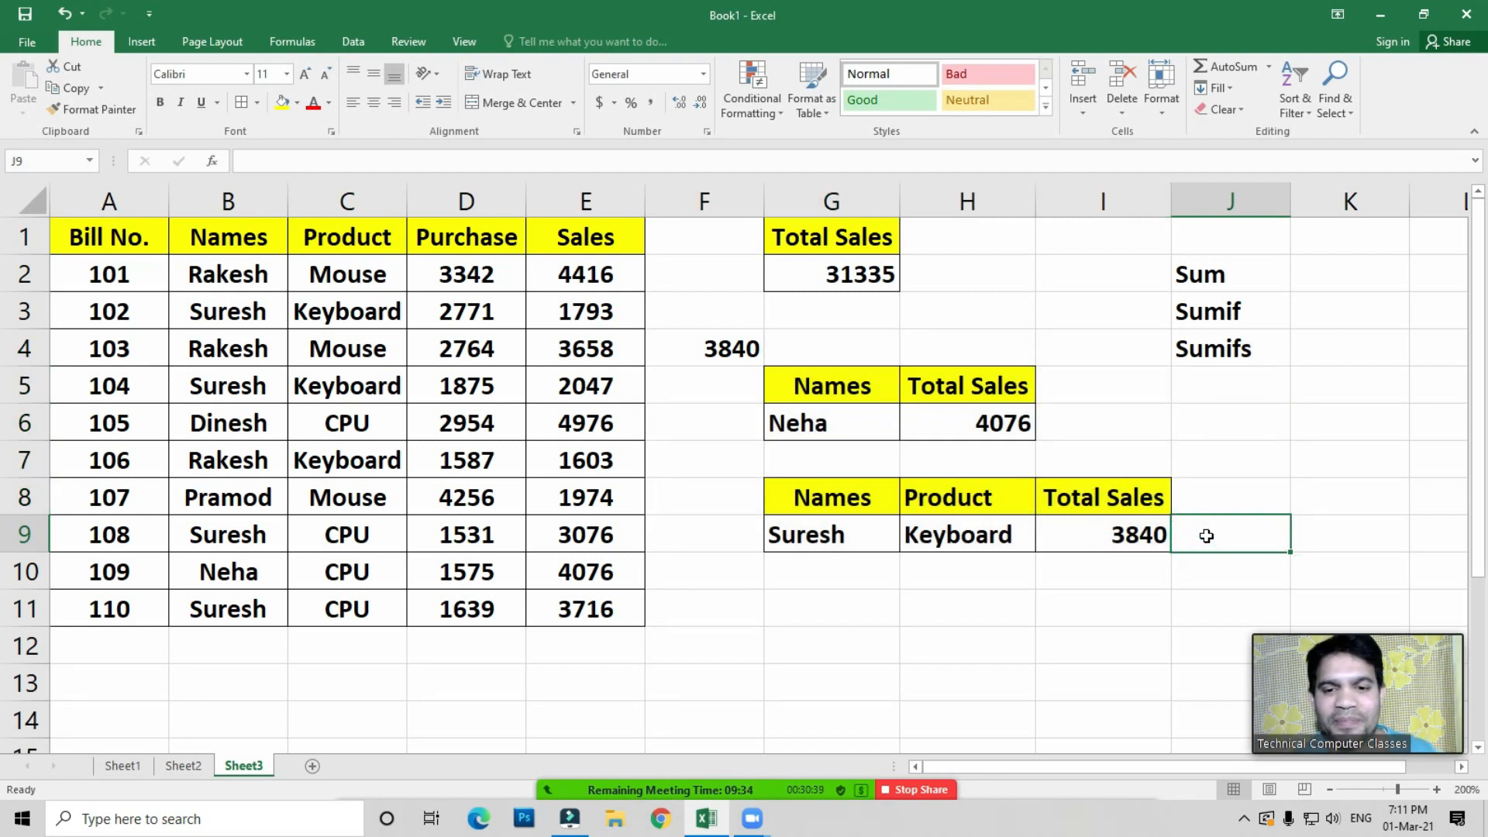
{"action": "mouse_move", "coordinate": [1196, 534]}
{"action": "left_mouse_down"}
{"action": "mouse_move", "coordinate": [917, 487]}
{"action": "mouse_move", "coordinate": [716, 348]}
{"action": "mouse_move", "coordinate": [1102, 376]}
{"action": "mouse_move", "coordinate": [1179, 521]}
{"action": "left_mouse_up"}
{"action": "left_click", "coordinate": [1185, 531]}
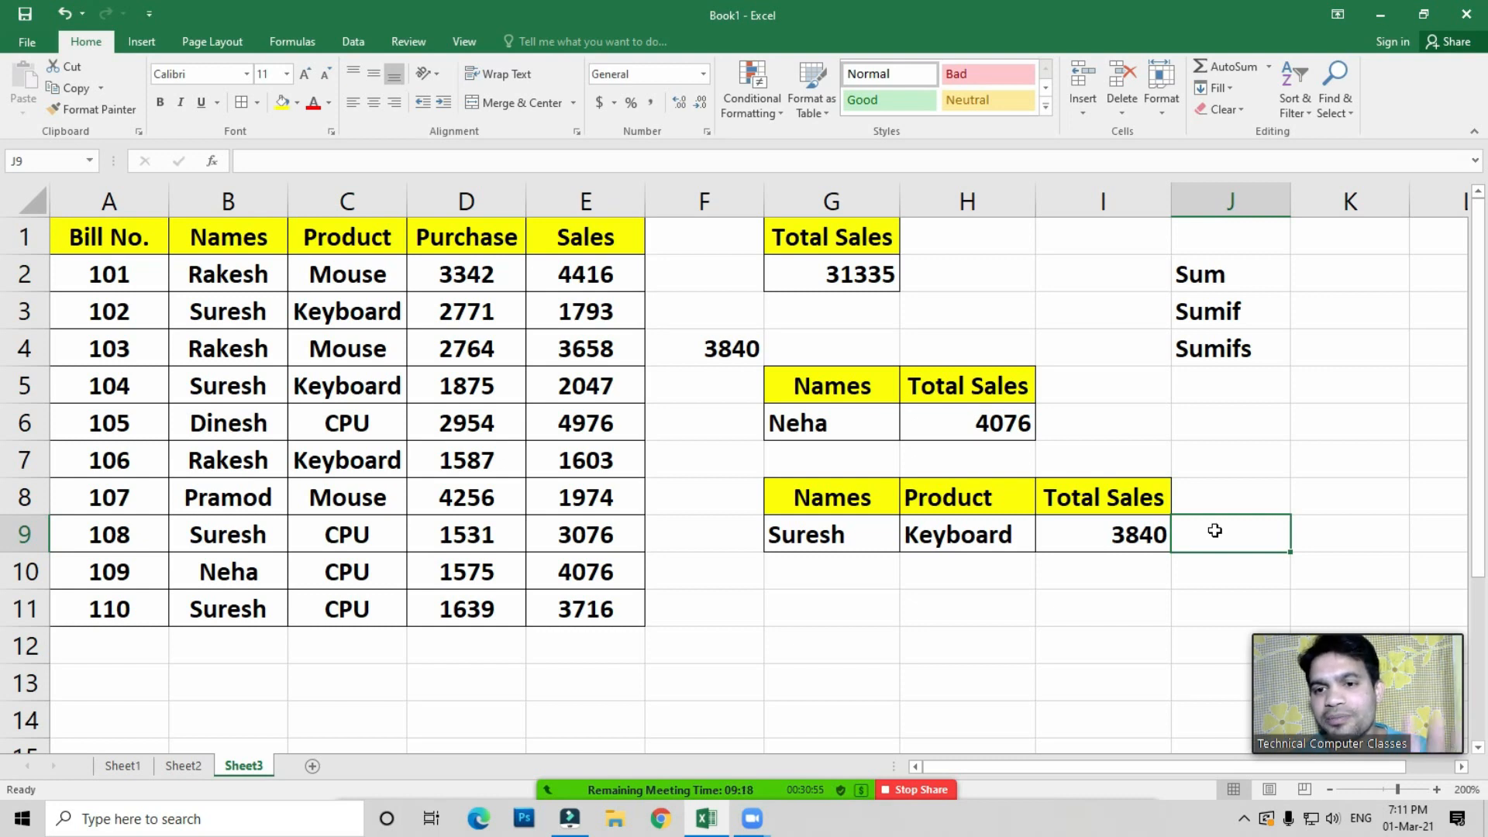
{"action": "mouse_move", "coordinate": [716, 792]}
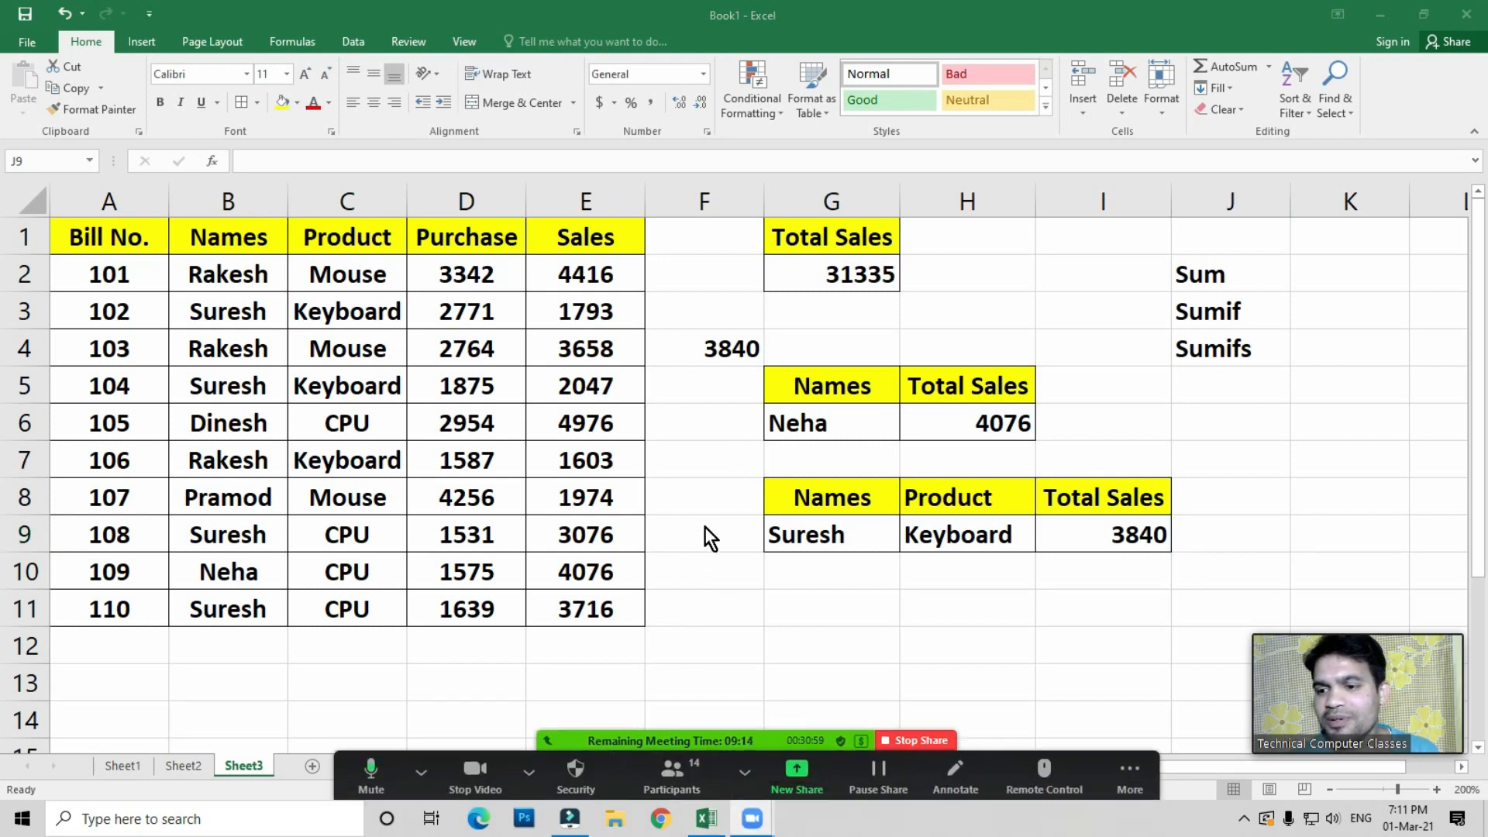
{"action": "left_click", "coordinate": [744, 772]}
Stop sharing, move the self-view video higher, then share the whole screen again
{"action": "left_click", "coordinate": [916, 738]}
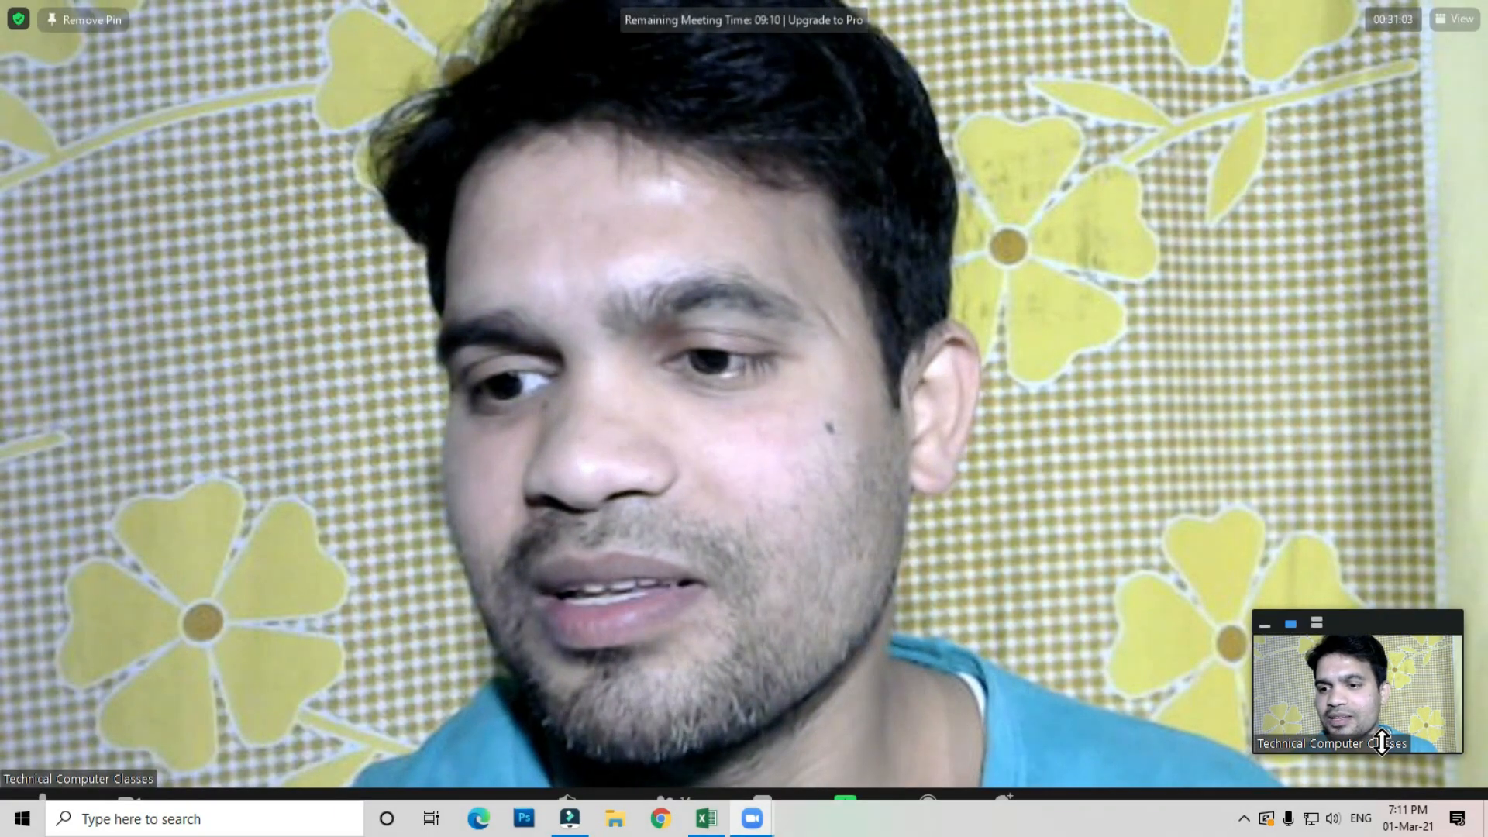
{"action": "left_click_drag", "start_coordinate": [1304, 649], "coordinate": [1293, 505]}
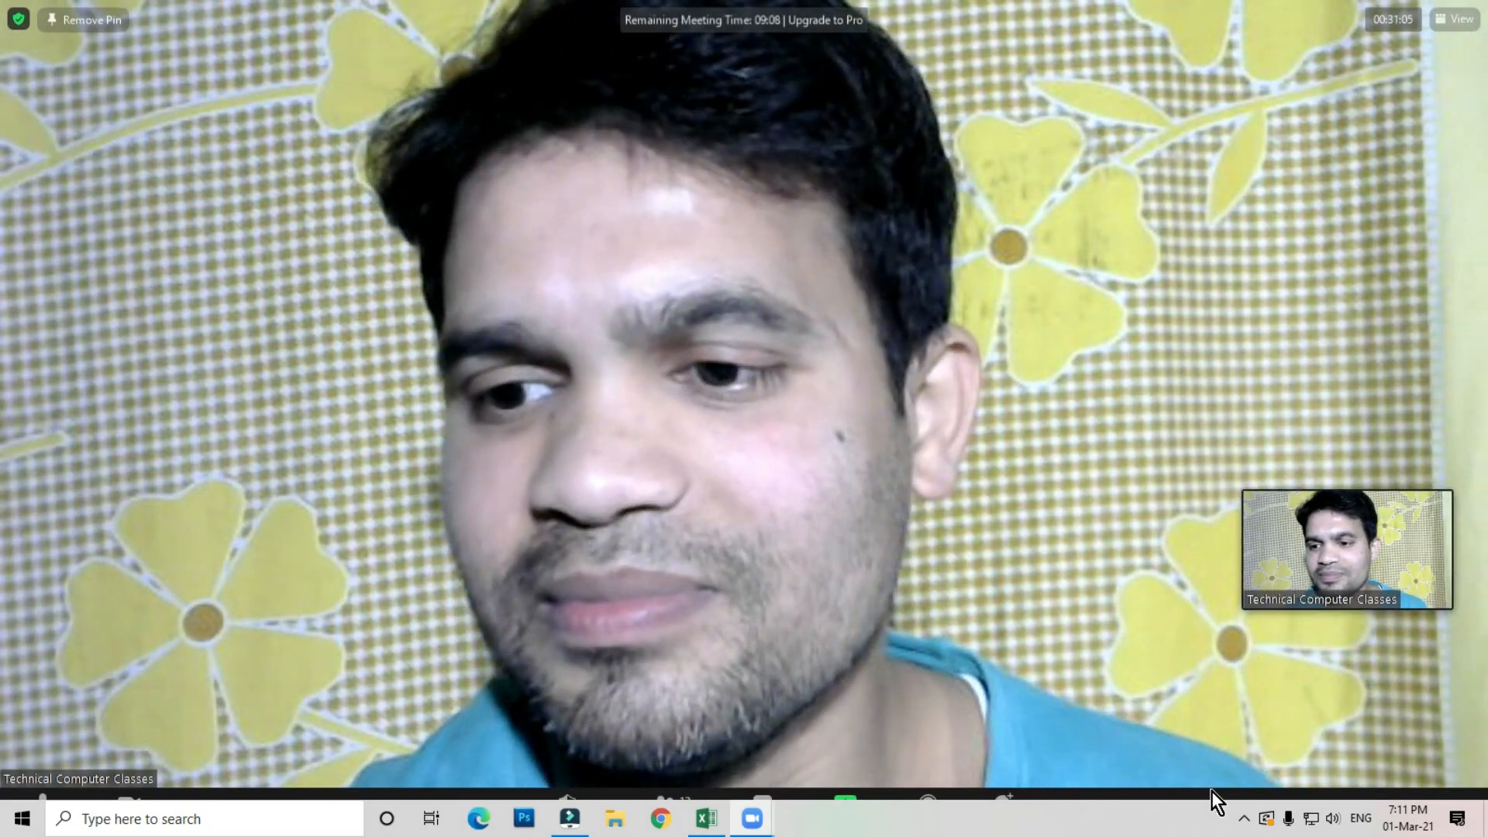
{"action": "left_click", "coordinate": [850, 798]}
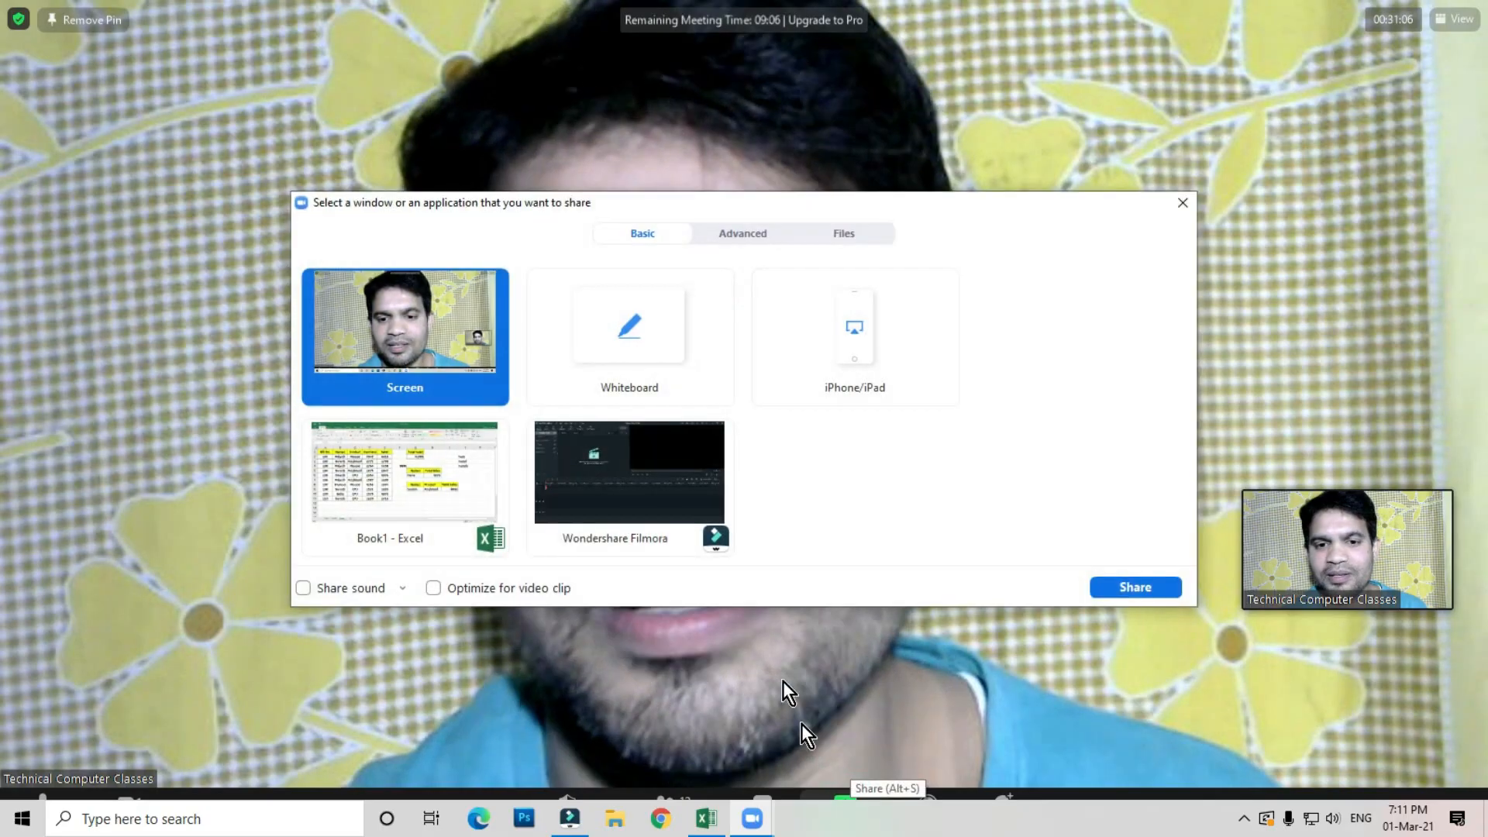
{"action": "left_click", "coordinate": [1133, 587]}
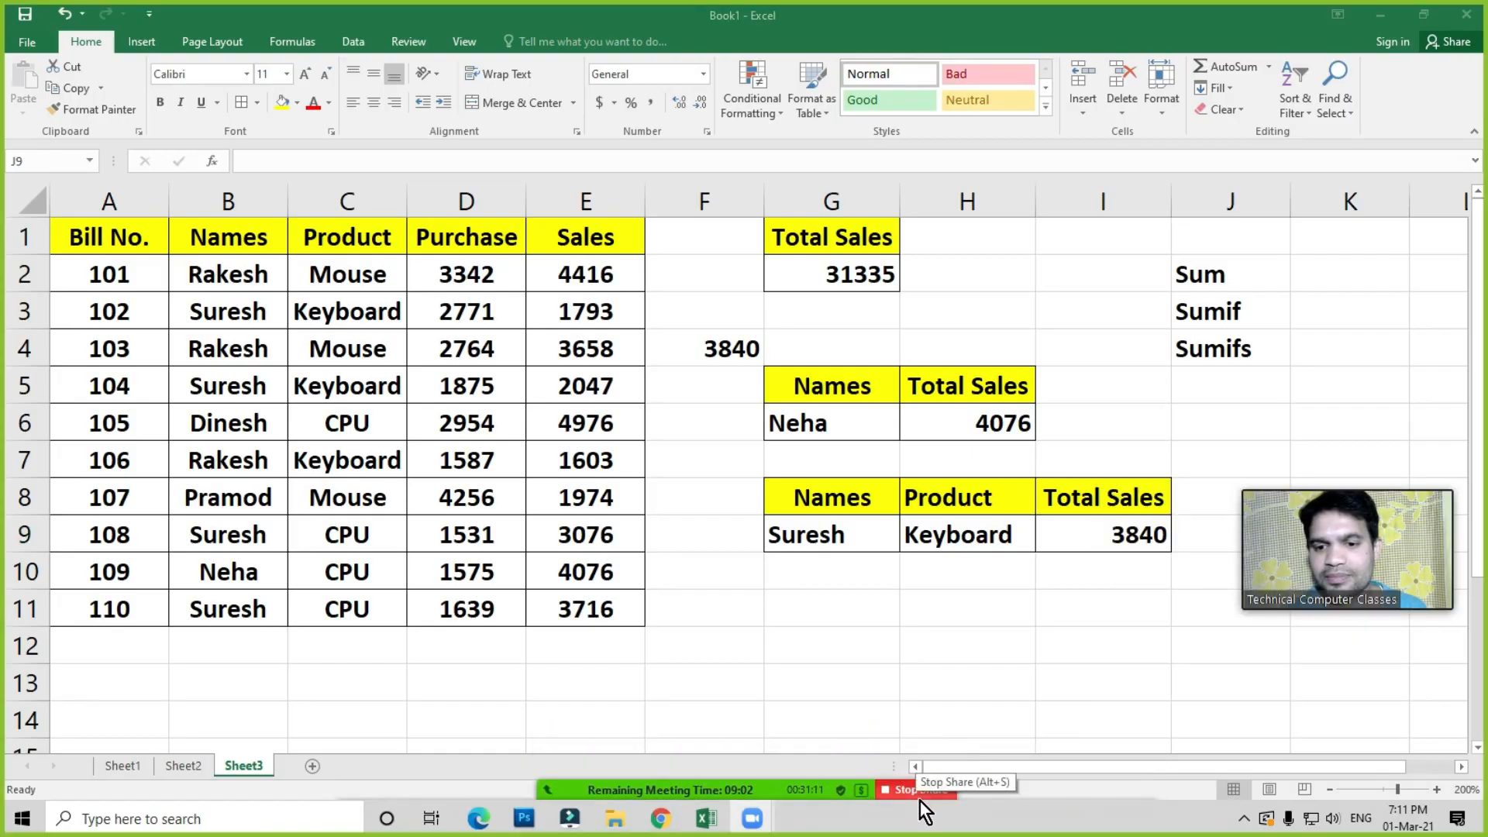
Start ending the meeting from More, then cancel to keep it running
{"action": "left_click", "coordinate": [1120, 789]}
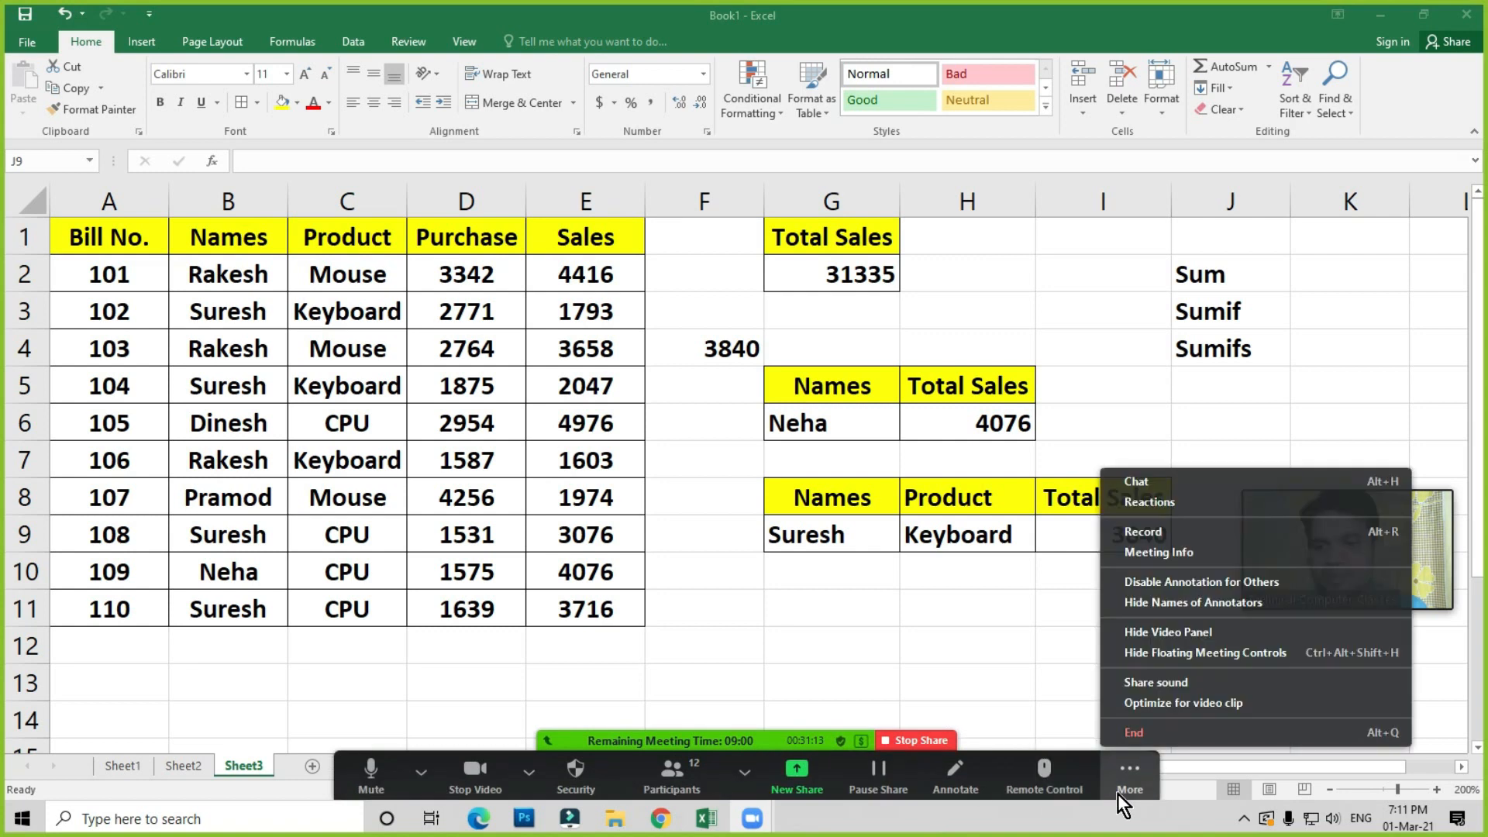
{"action": "left_click", "coordinate": [1133, 736]}
{"action": "left_click", "coordinate": [773, 369]}
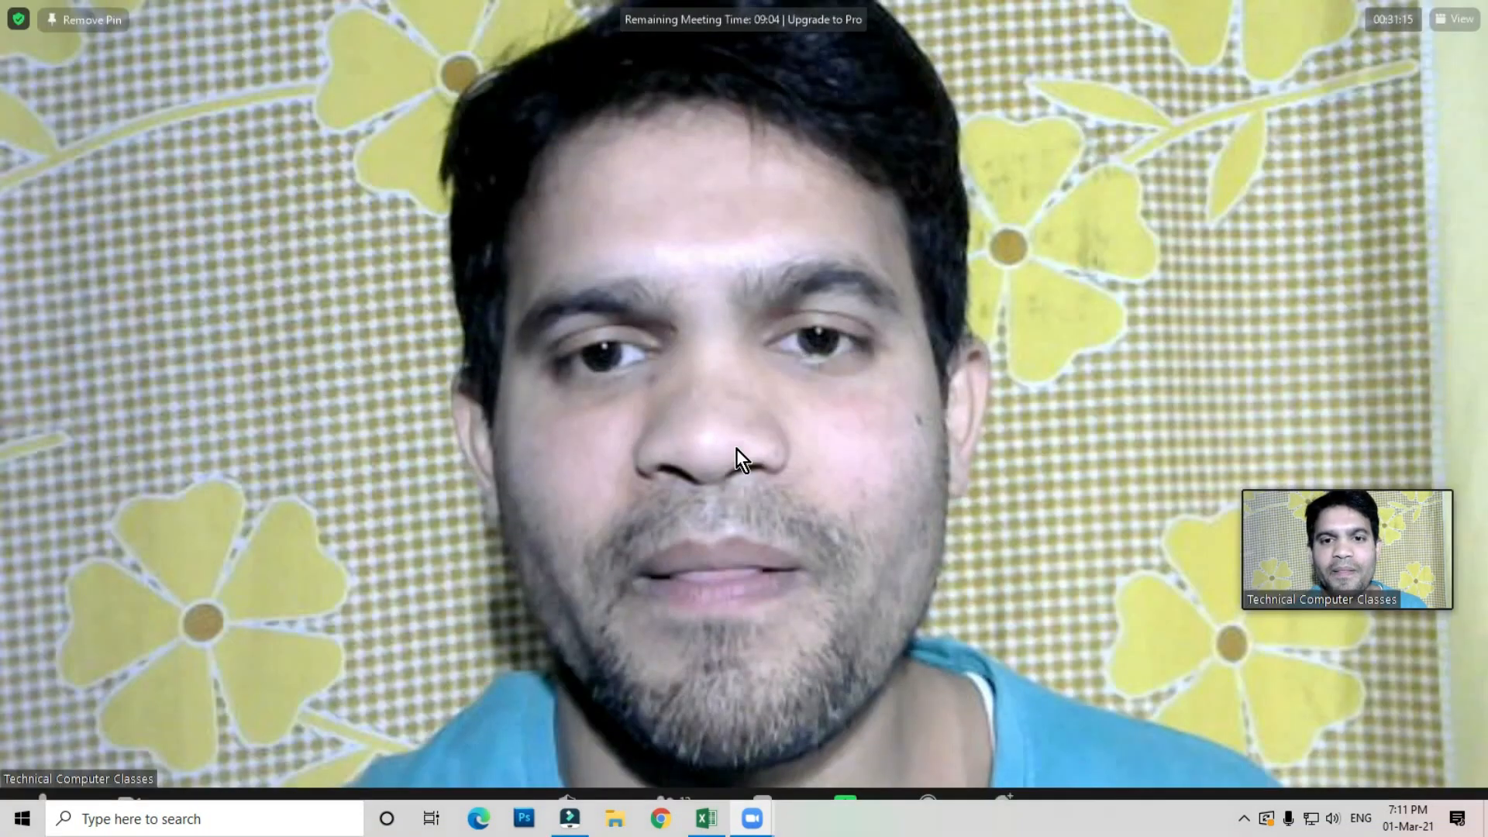